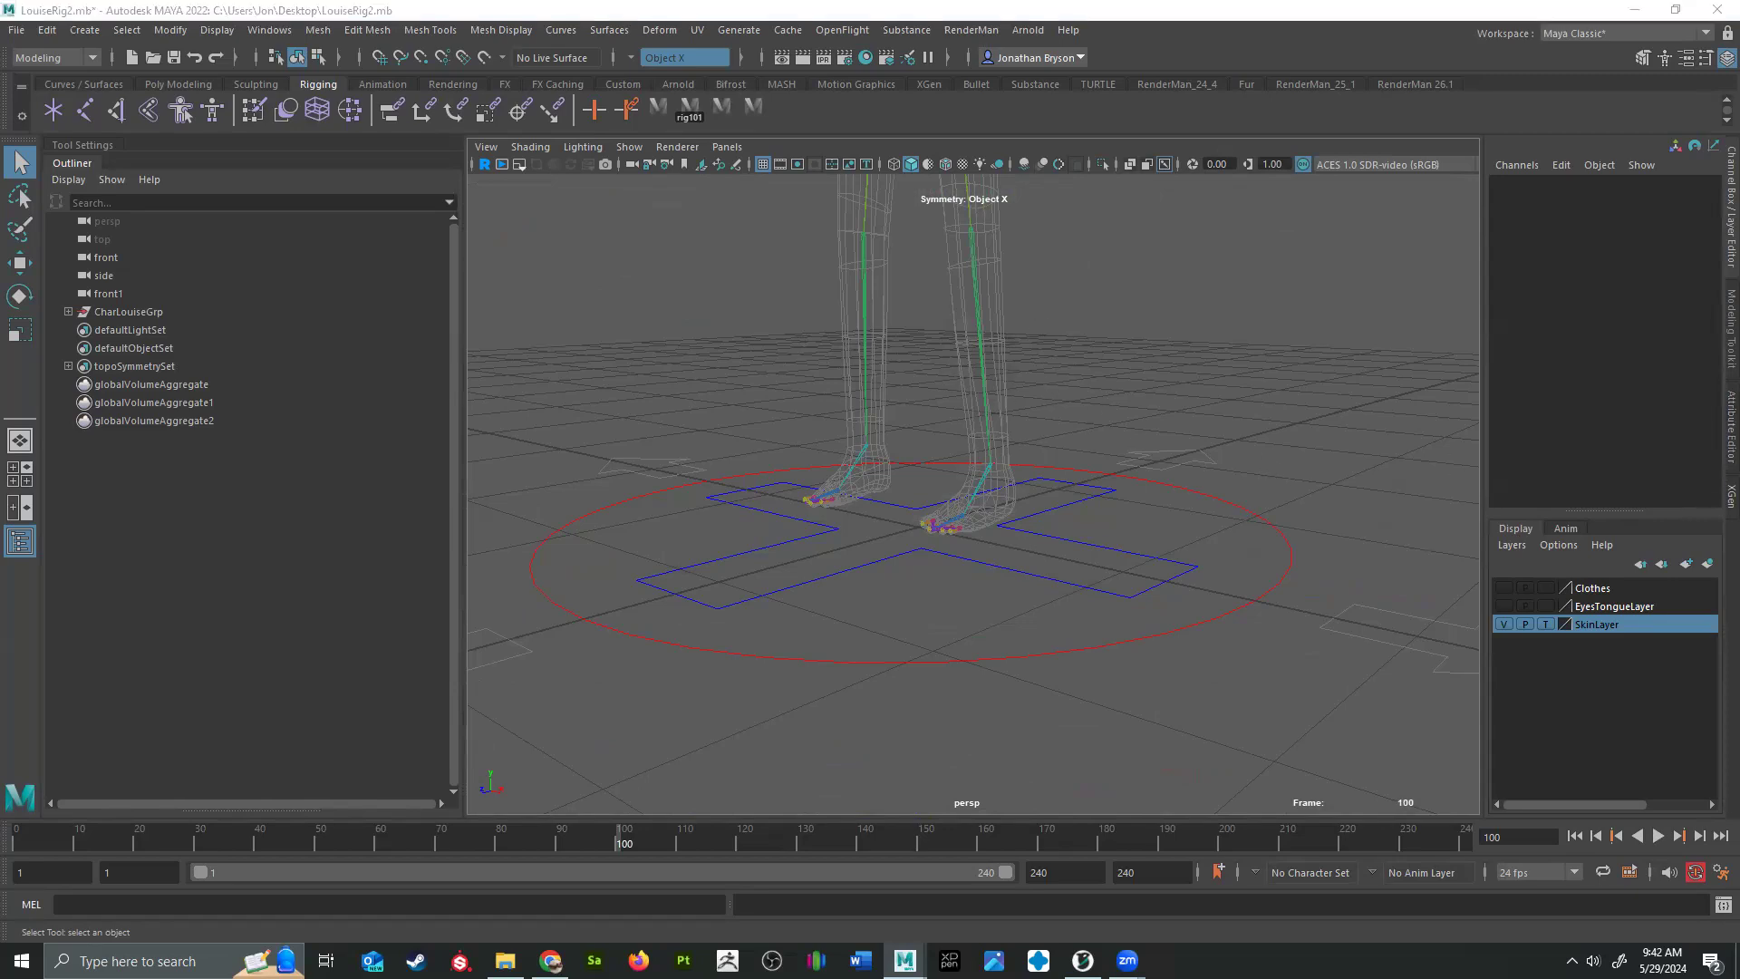
Step: Examine the legs, feet and leg joints of the Louise rig from several angles
middle_click_drag(1219, 476, 1192, 698, "alt")
right_click_drag(1178, 553, 1118, 529, "alt")
left_click_drag(1119, 529, 1061, 509, "alt")
middle_click_drag(1061, 452, 1065, 338, "alt")
right_click_drag(1119, 447, 1157, 458, "alt")
left_click_drag(1157, 459, 1120, 459, "alt")
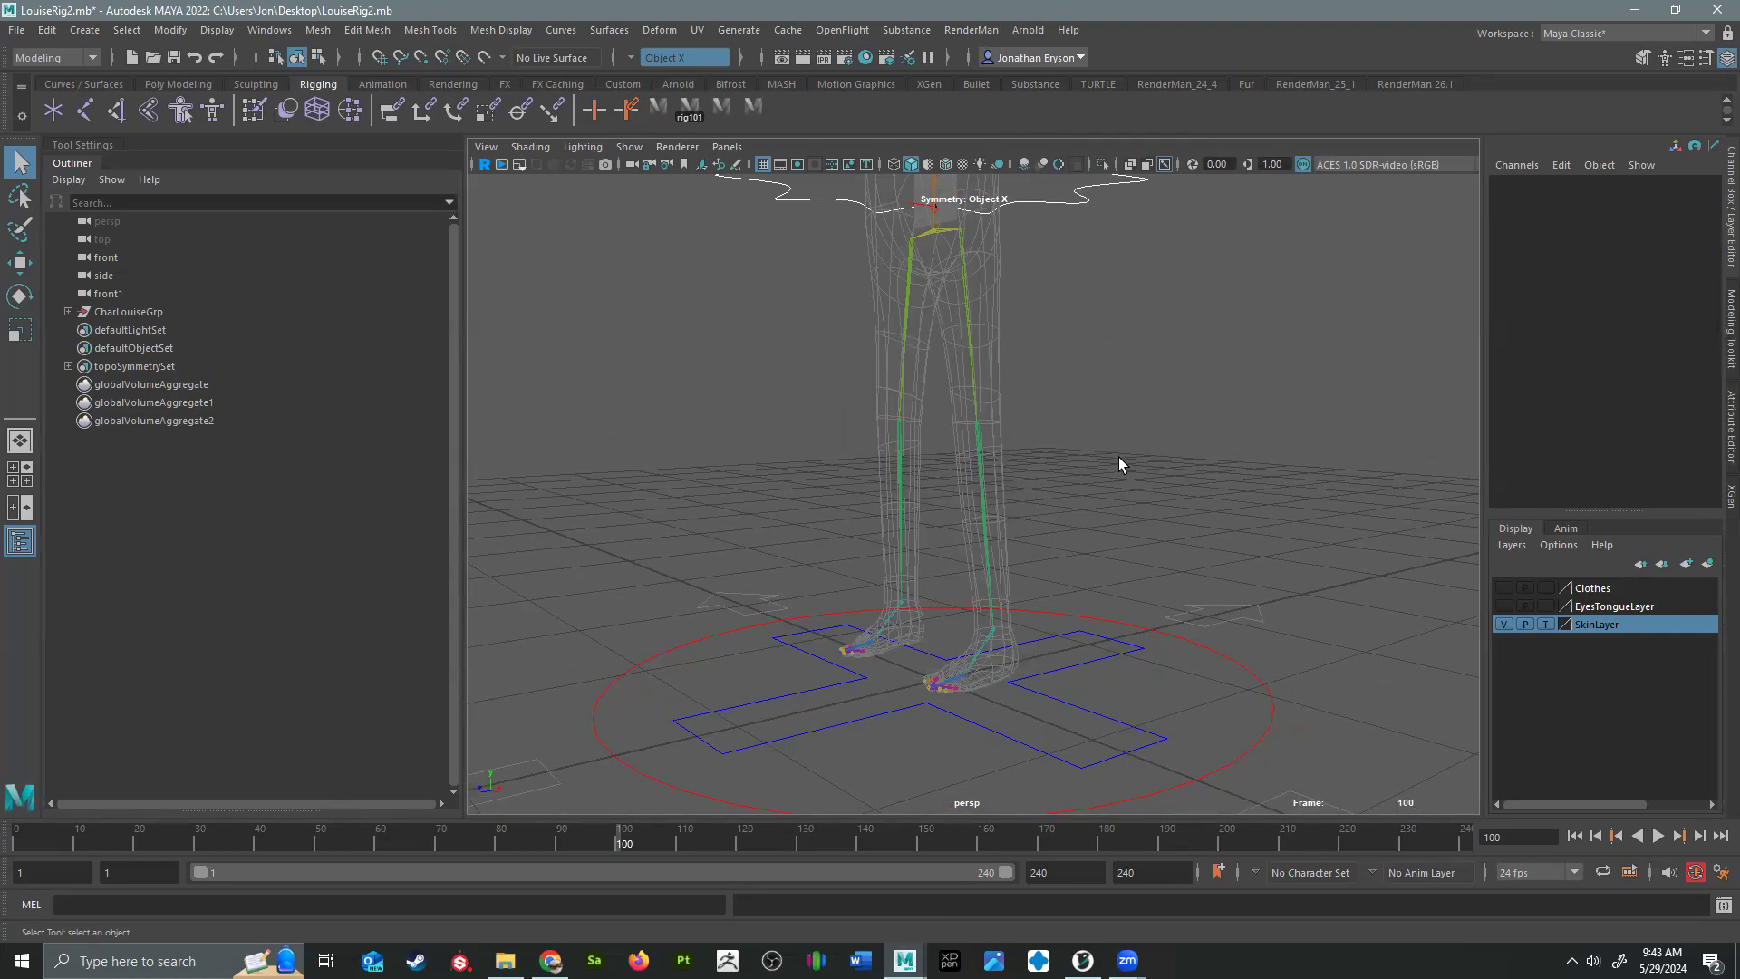
left_click_drag(1099, 408, 973, 228, "alt")
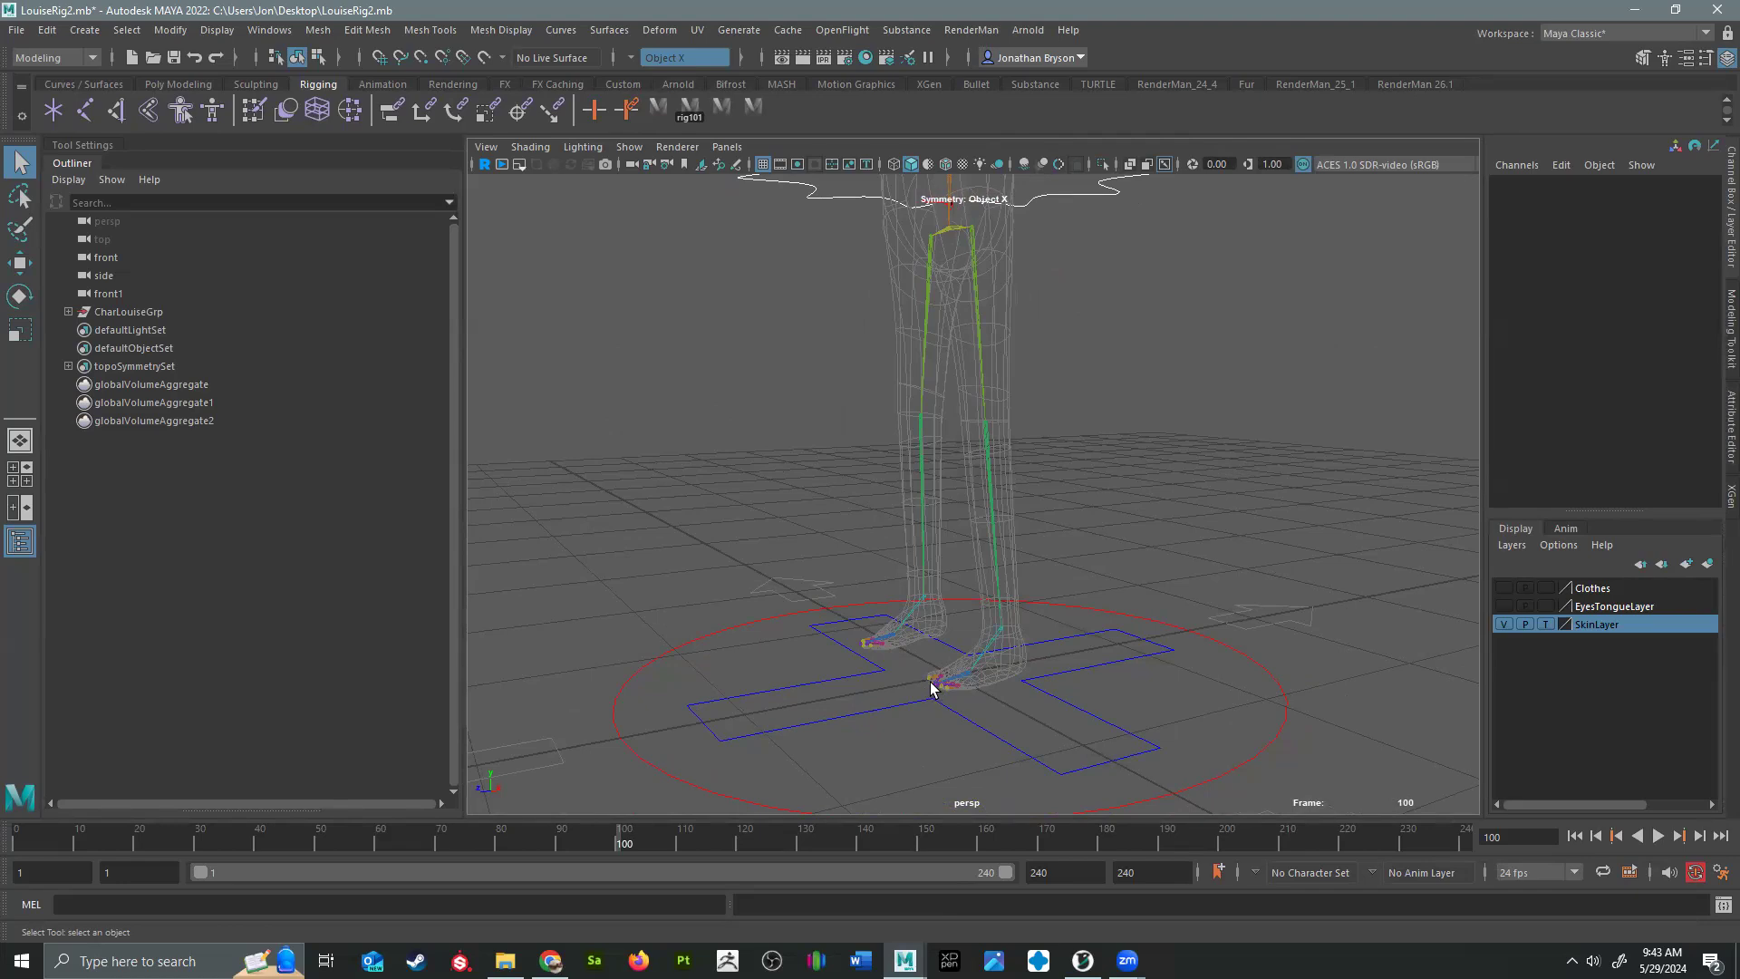
mouse_move(765, 556)
left_mouse_down("alt")
mouse_move(859, 571)
mouse_move(731, 569)
mouse_move(797, 556)
left_mouse_up("alt")
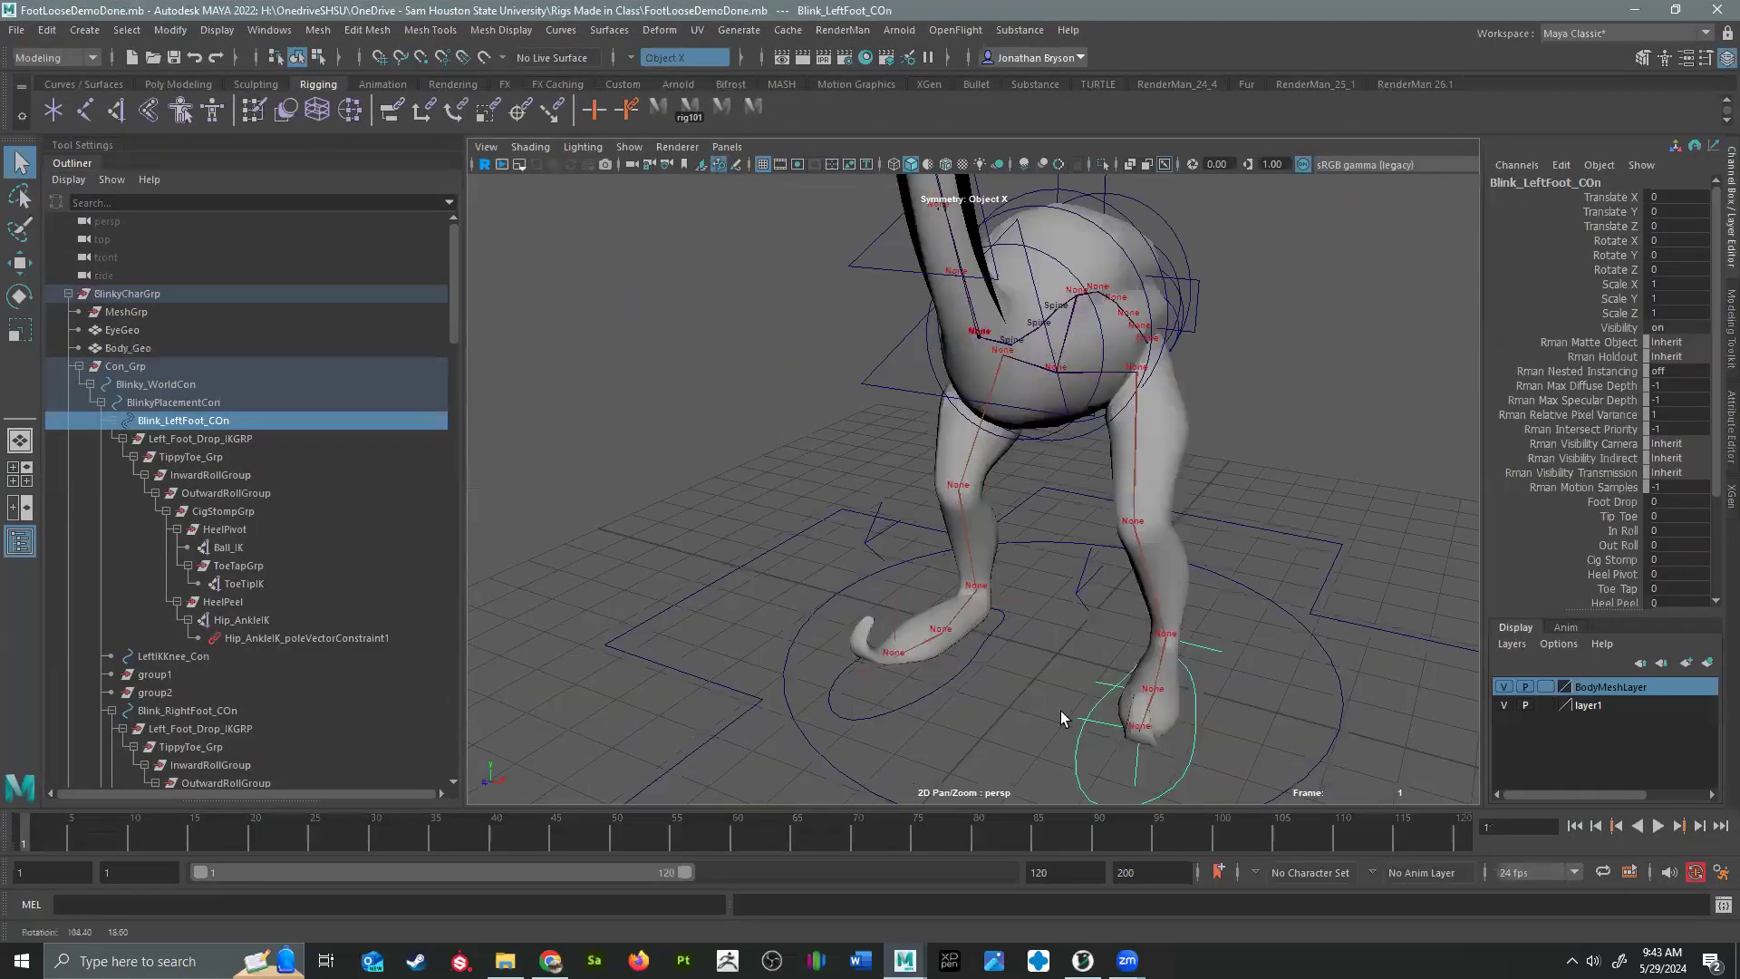
Step: In the FootLooseDemoDone scene, test lifting the dinosaur's left foot control by about 0.289 in Y and 0.154 in Z
middle_click_drag(1060, 710, 985, 556)
key("w")
left_click_drag(1057, 638, 966, 549, "alt")
left_click_drag(989, 585, 951, 490)
Step: Review the left foot control's custom attributes from Foot Drop through Heel Peel
left_click(1614, 500)
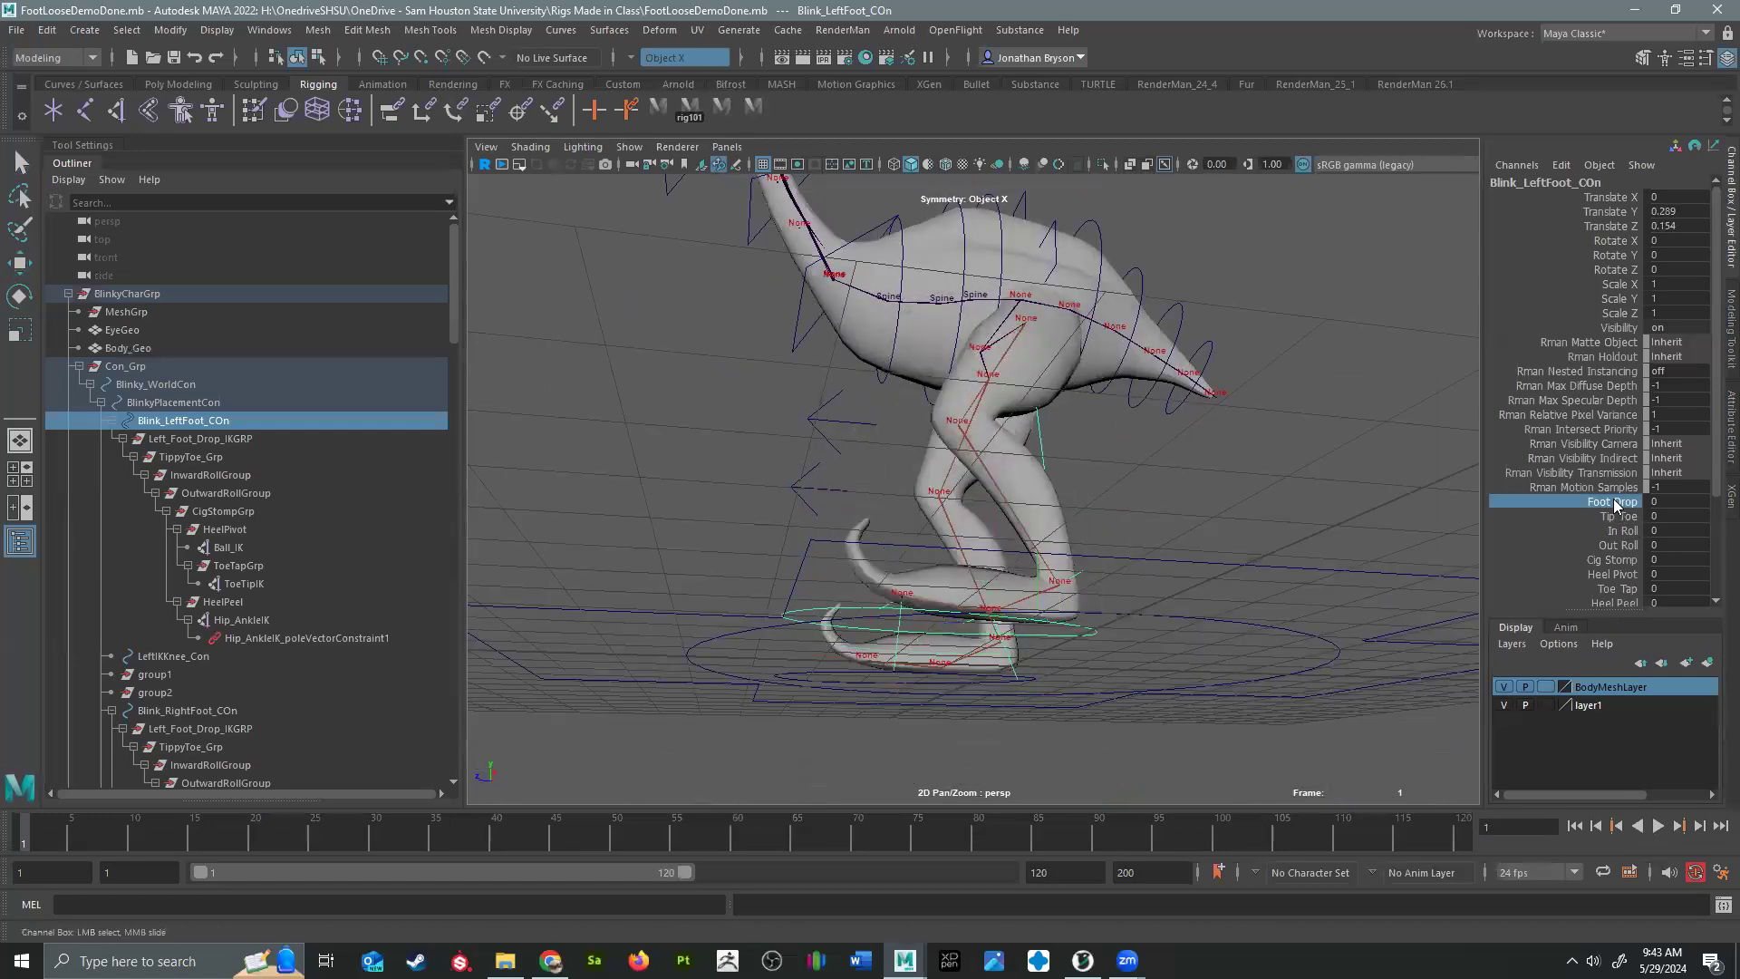
left_click(1616, 519)
left_click(1623, 532)
left_click(1629, 546)
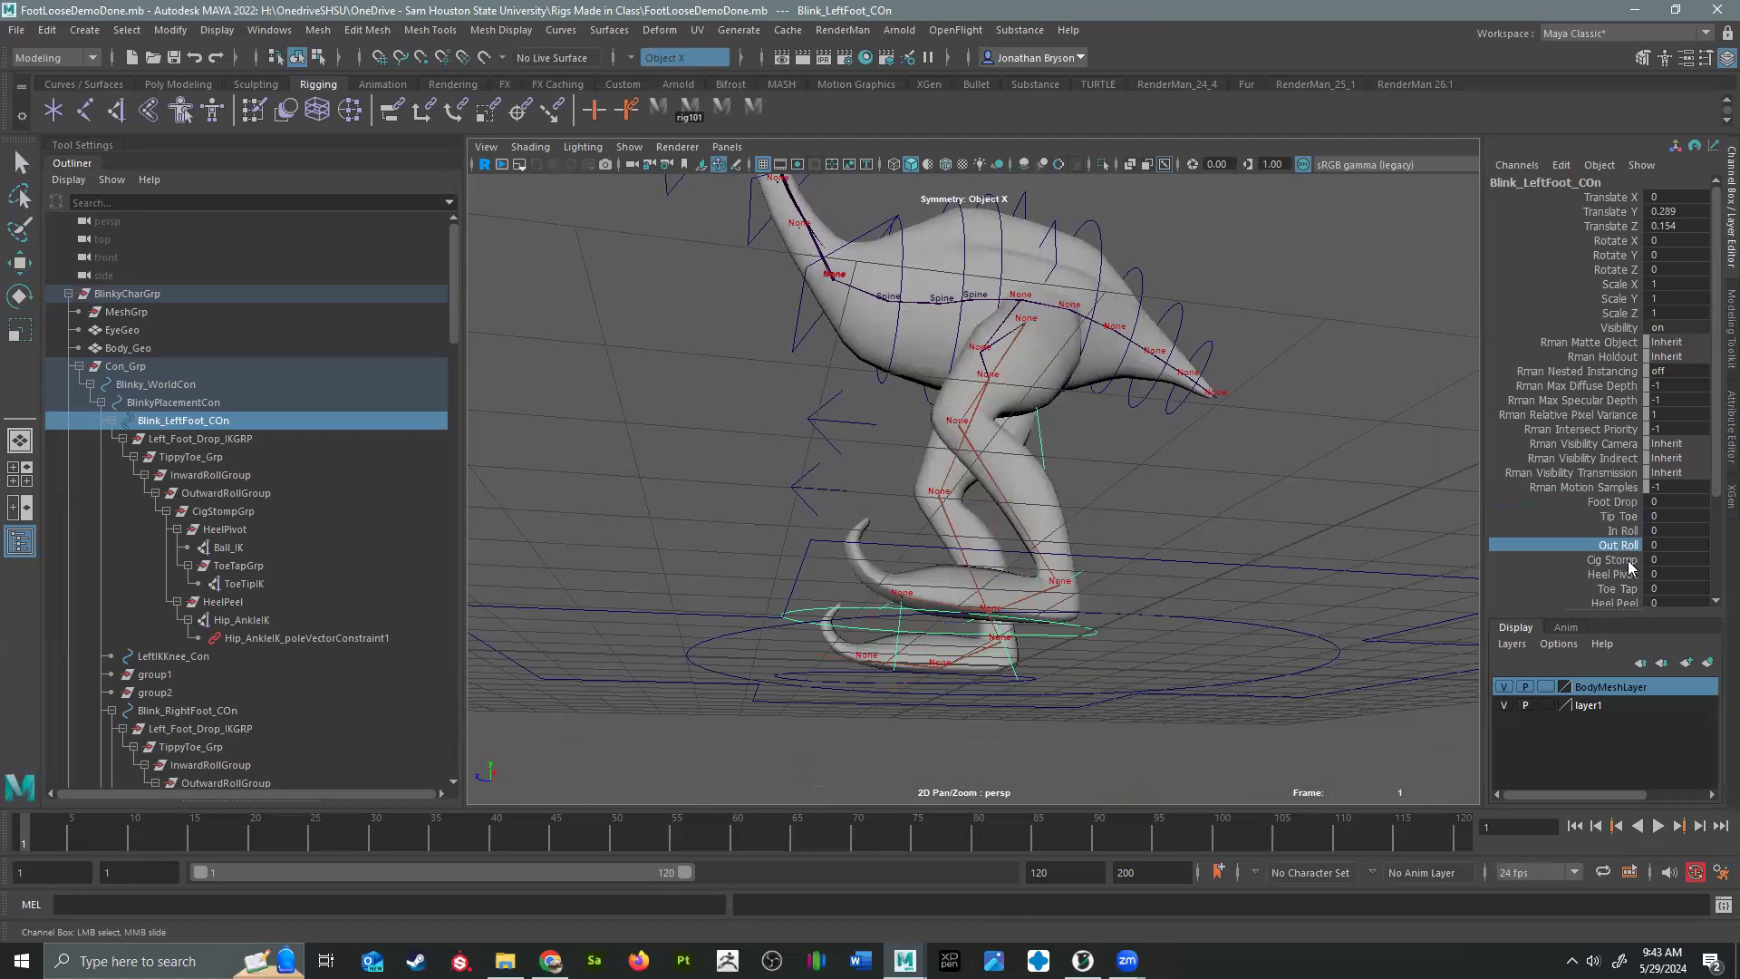
left_click(1631, 559)
left_click(1629, 574)
left_click(1627, 589)
left_click(1624, 604)
scroll(1617, 587, "down", 3)
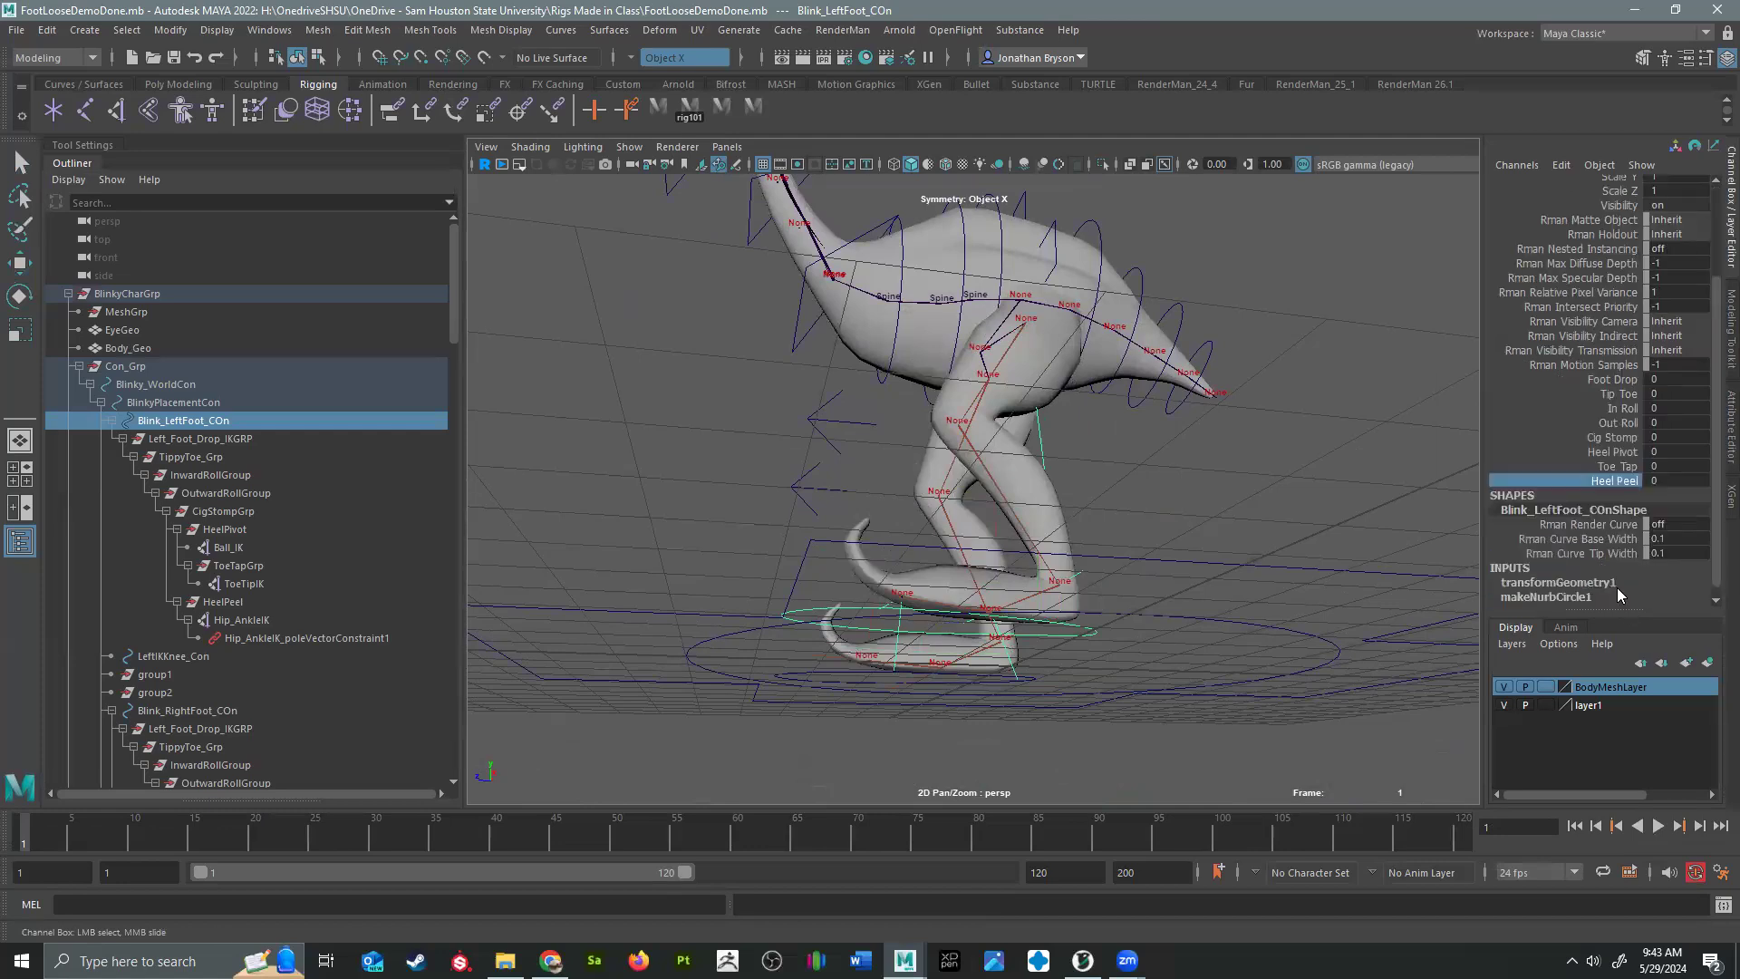
Step: Test the left foot control's Heel Peel attribute and undo the value changes
left_click_drag(984, 583, 1331, 580, "alt")
middle_click_drag(1066, 620, 1457, 600)
key("ctrl+z")
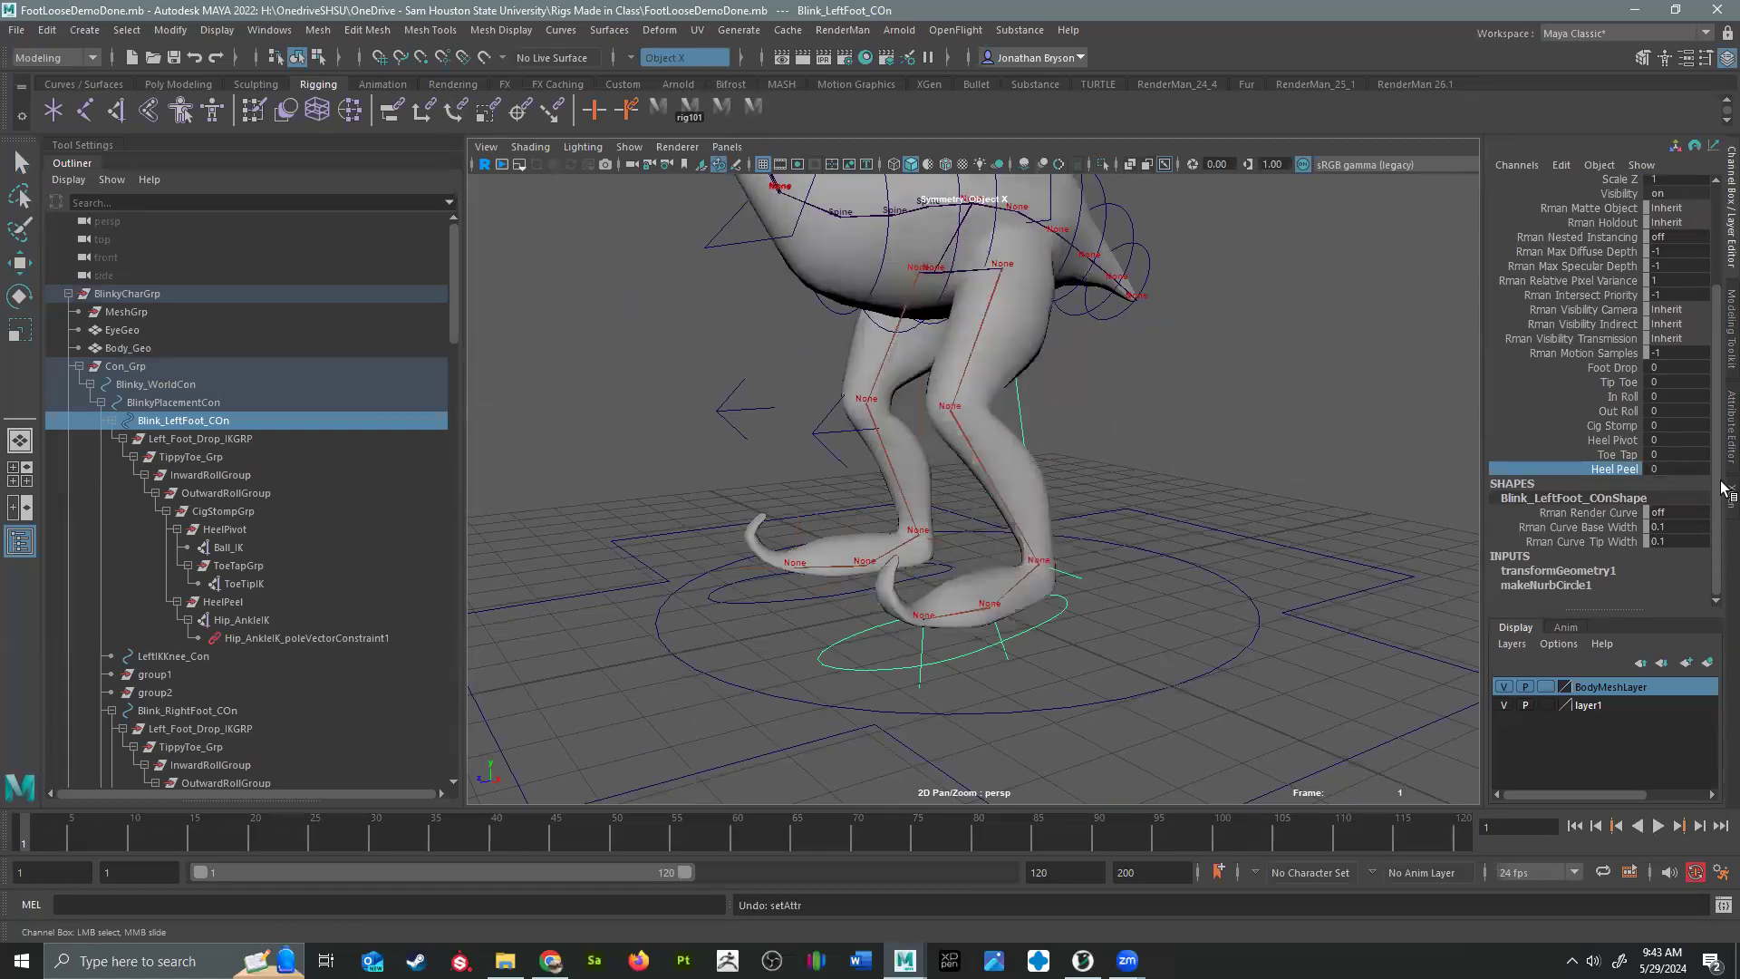
middle_click_drag(1054, 555, 1072, 586)
key("ctrl+z")
Step: Test the Heel Pivot and Cig Stomp attributes on the left foot control, undoing the changes
left_click(1620, 441)
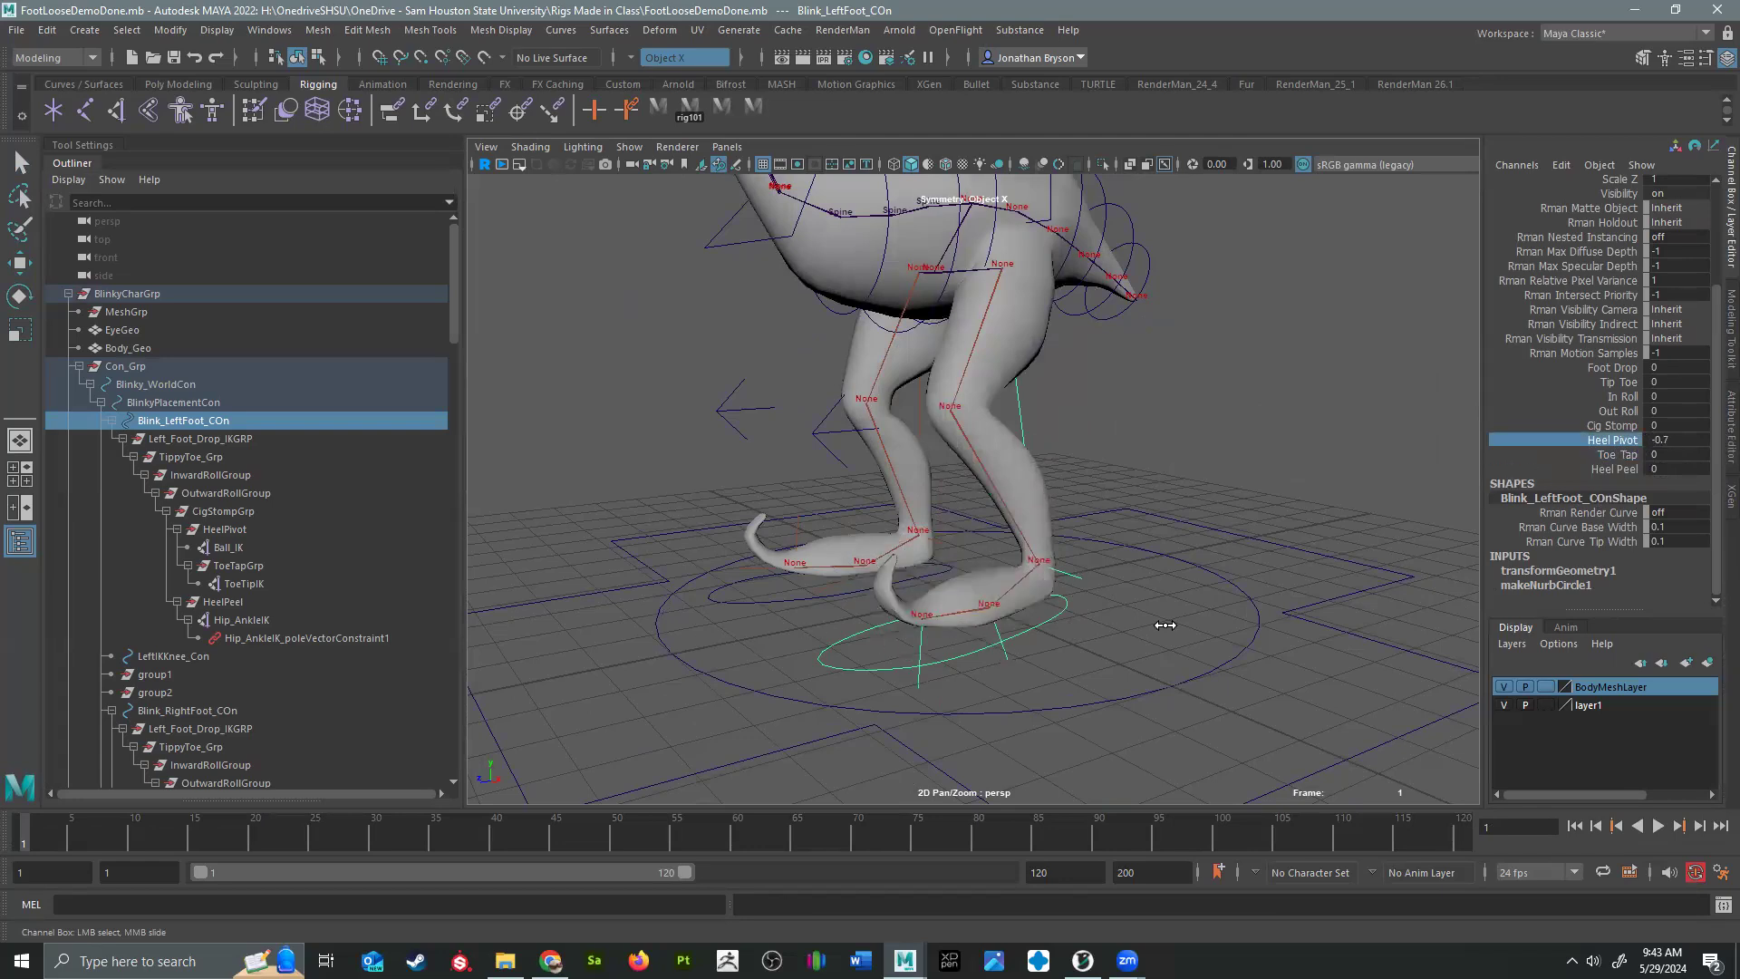
left_click(1623, 427)
middle_click_drag(1034, 559, 1434, 577)
key("ctrl+z")
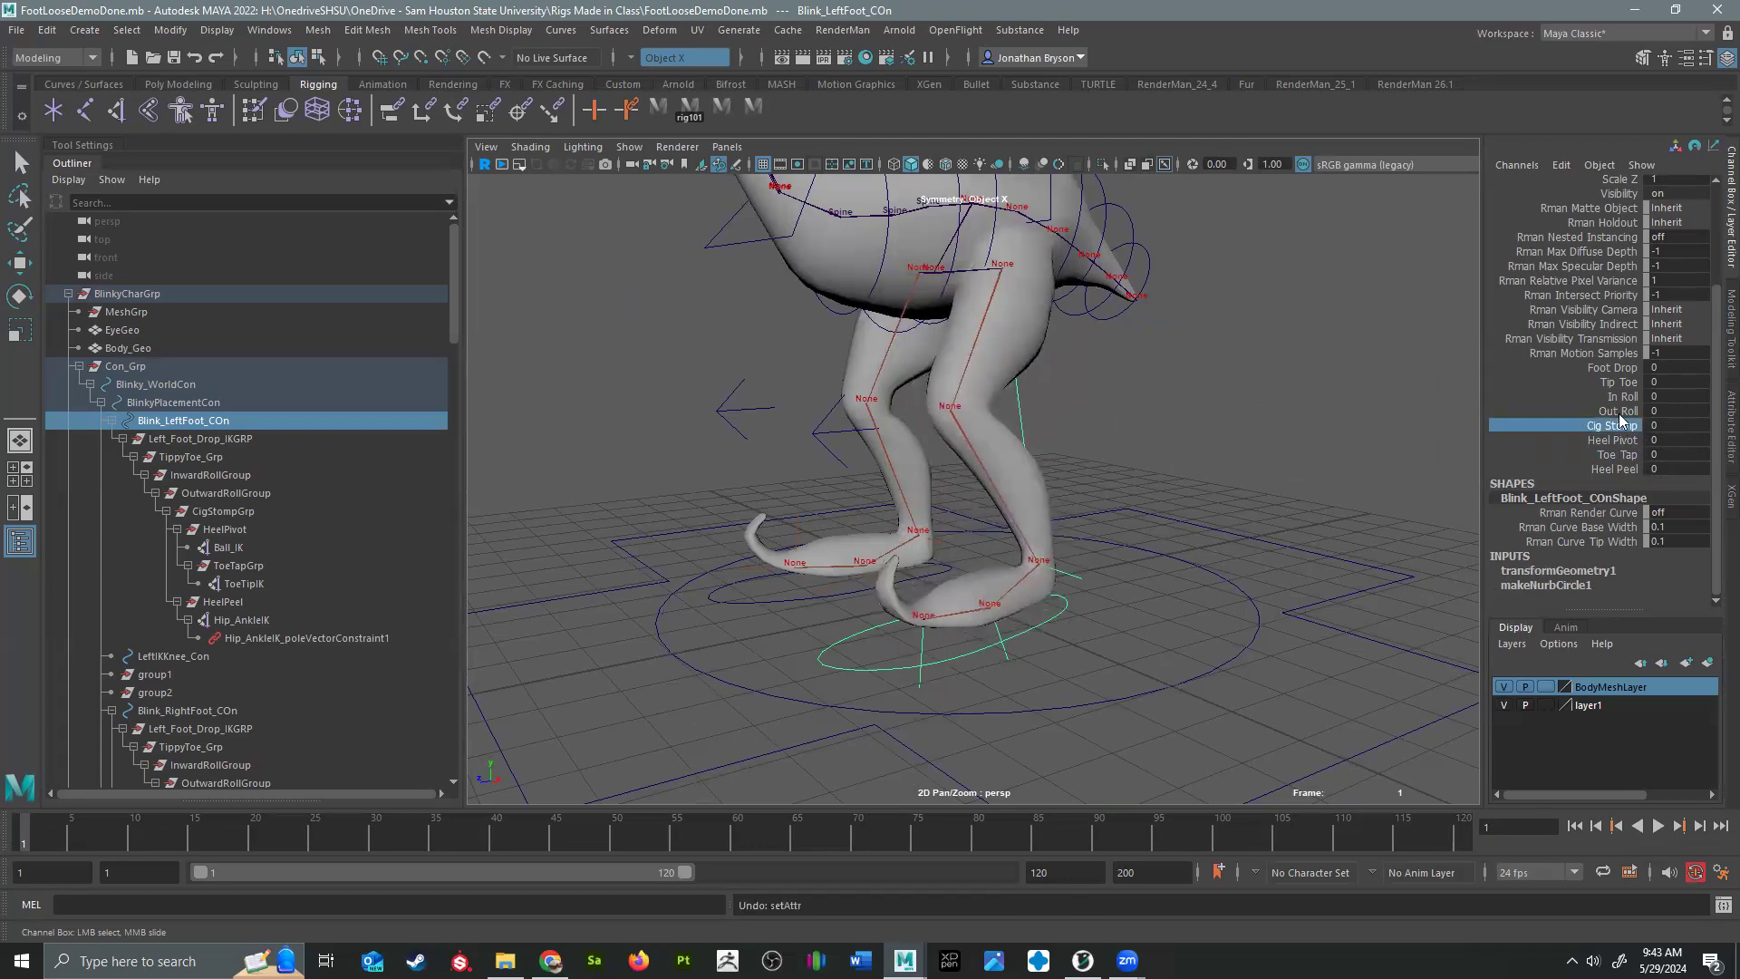
Step: Test the Out Roll and In Roll attributes on the left foot control, undoing each change
left_click(1618, 413)
middle_click_drag(1013, 594, 1358, 571)
key("ctrl+z")
left_click(1622, 396)
key("ctrl+z")
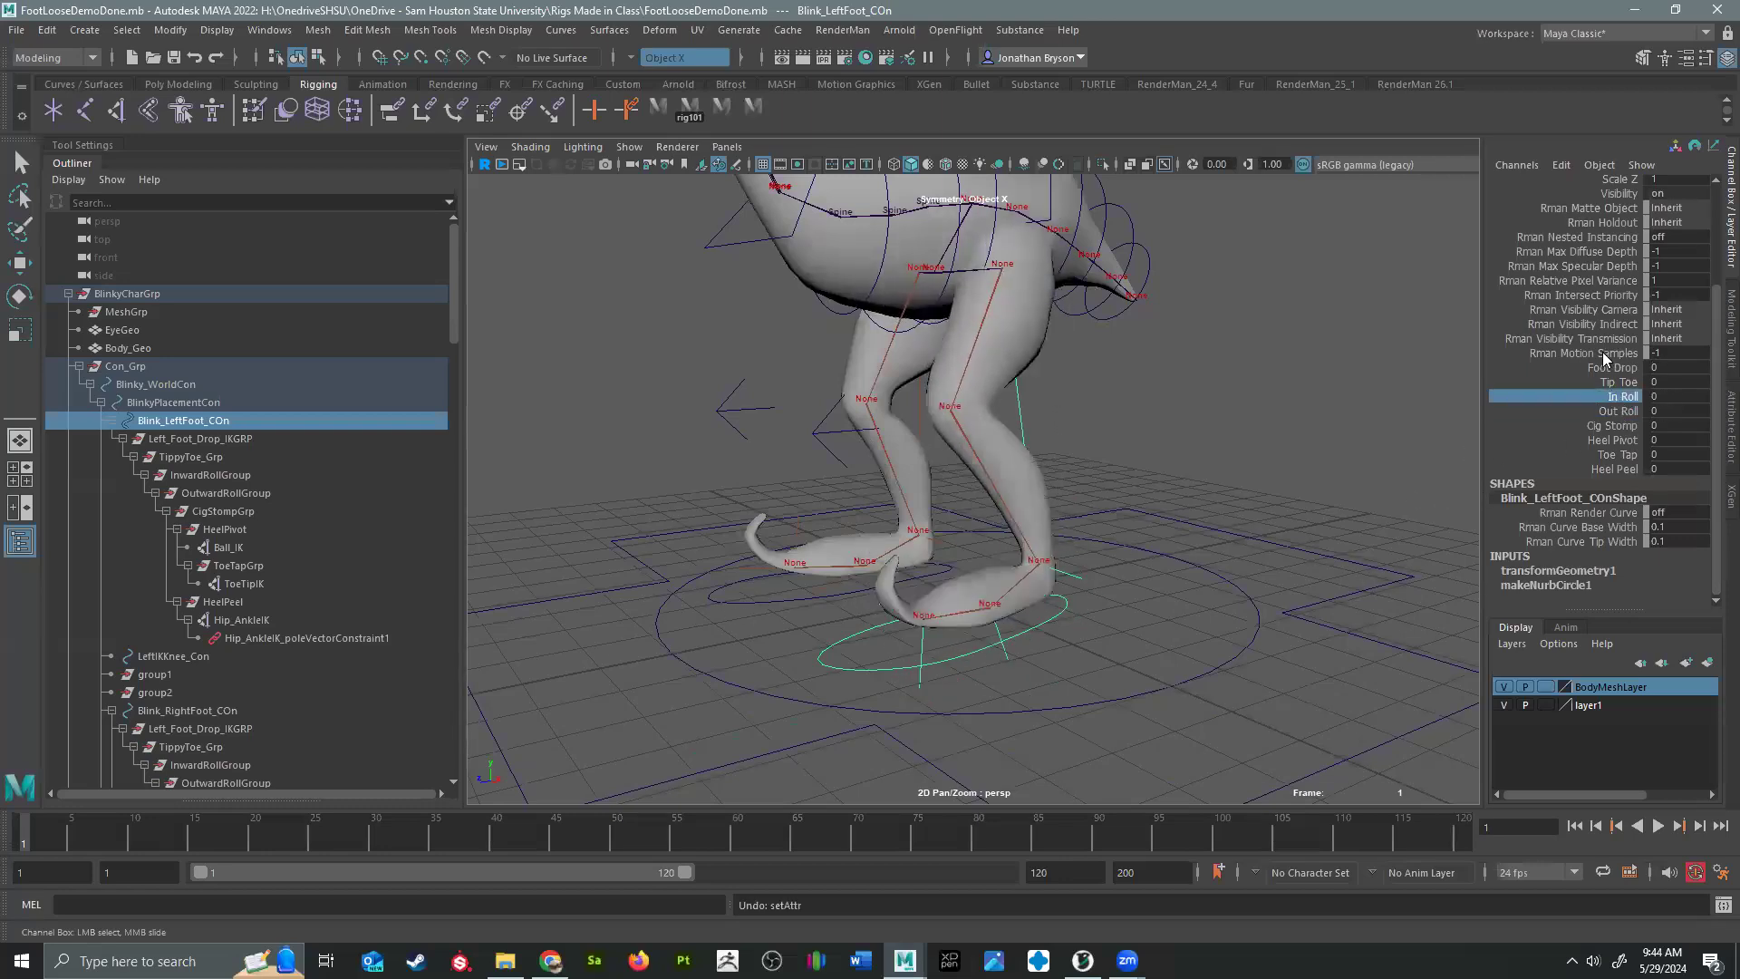
Step: Test the Tip Toe and Foot Drop attributes on the left foot control, undoing each change
middle_click_drag(1146, 531, 1251, 546)
key("ctrl+z")
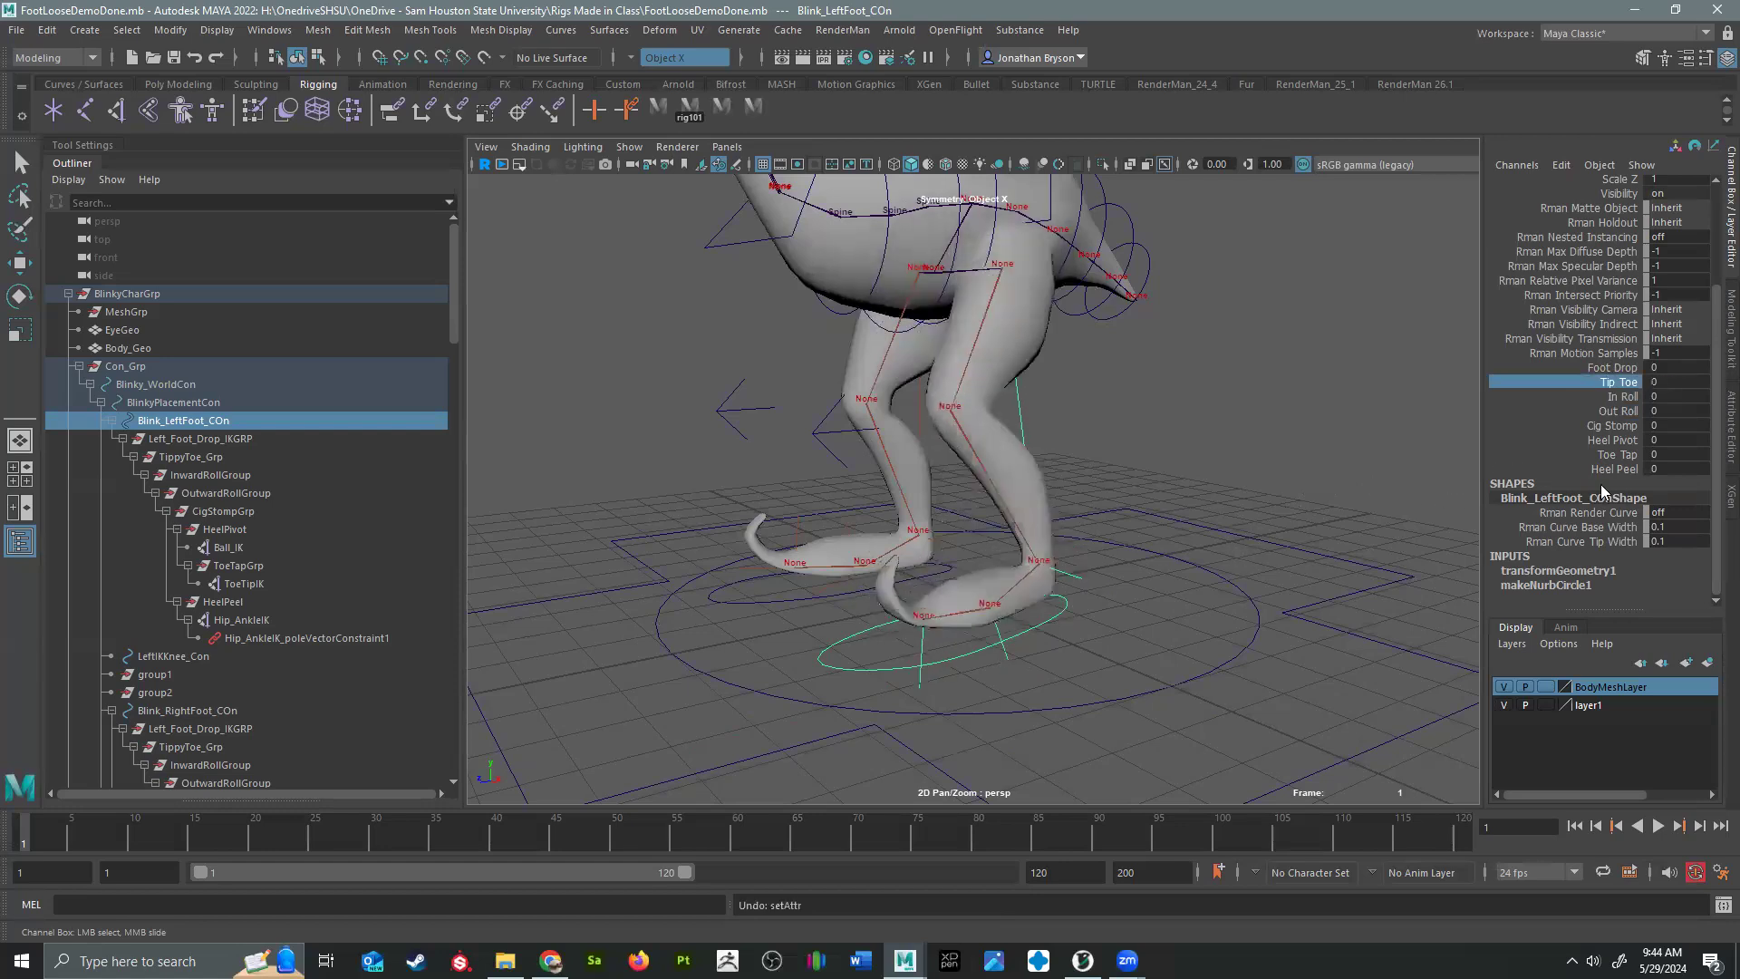
left_click(1625, 369)
middle_click_drag(1061, 523, 1315, 556)
key("ctrl+z")
Step: Test moving the left foot control up and along the ground to see the leg bend, undoing the moves
key("w")
left_click_drag(1079, 611, 980, 560, "alt")
left_click_drag(979, 560, 1076, 483)
key("ctrl+z")
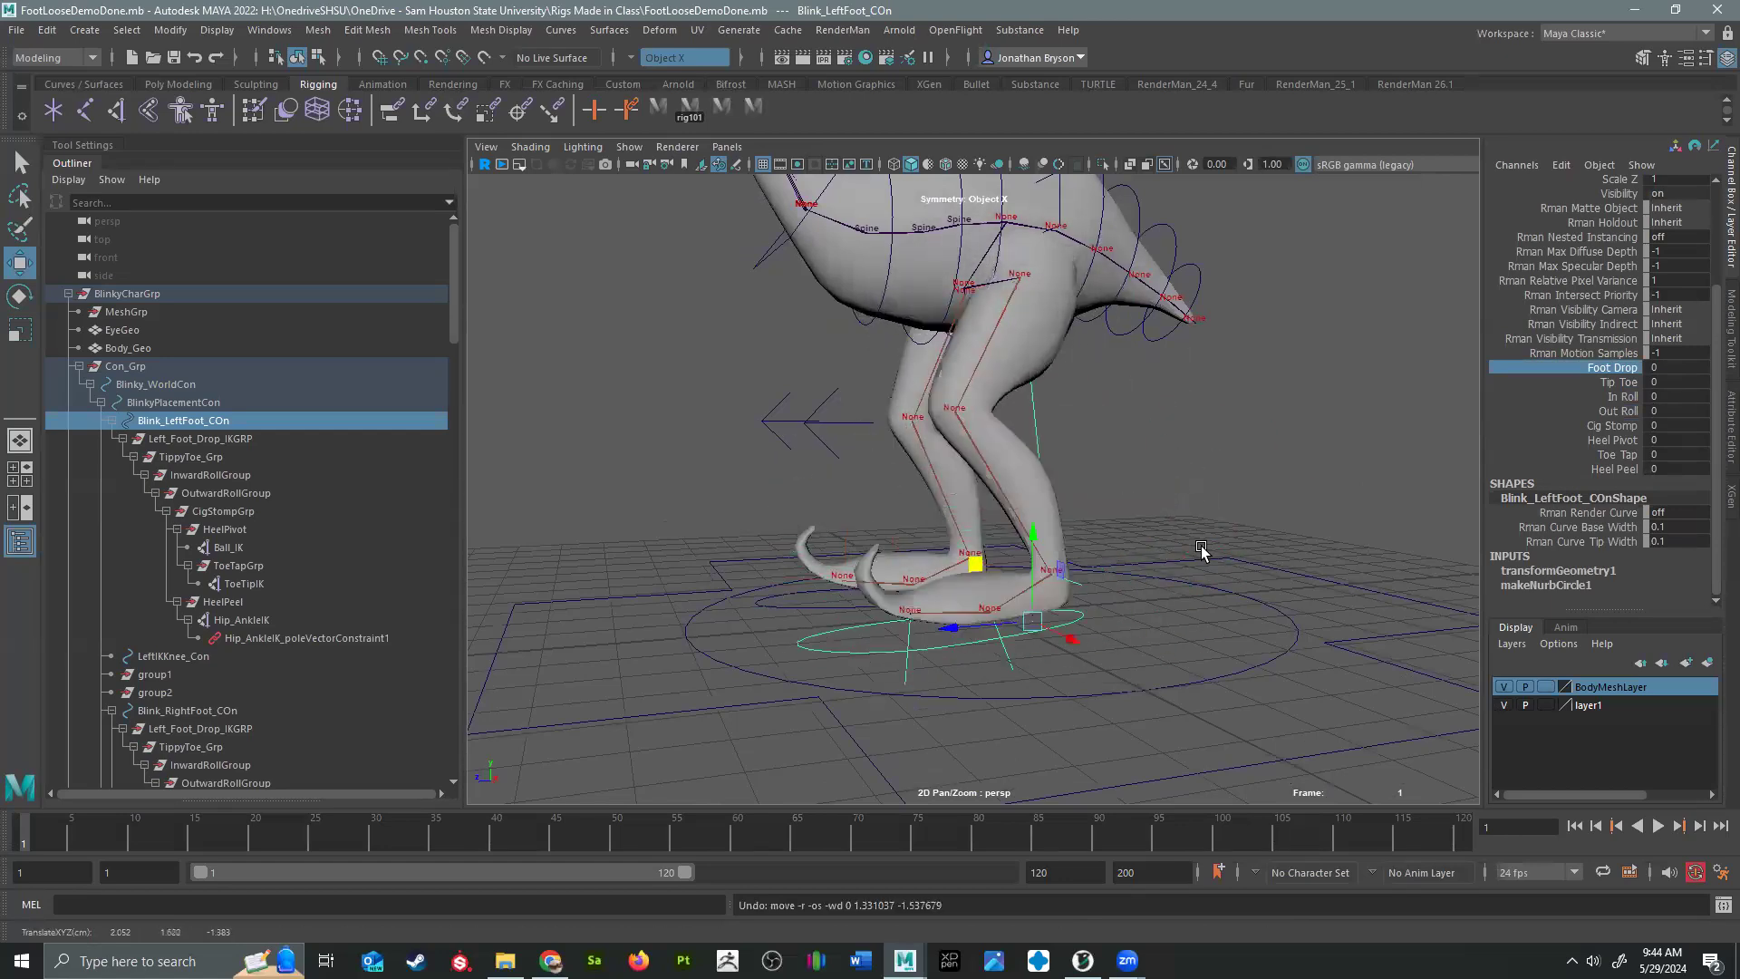
left_click_drag(1074, 349, 1004, 331, "alt")
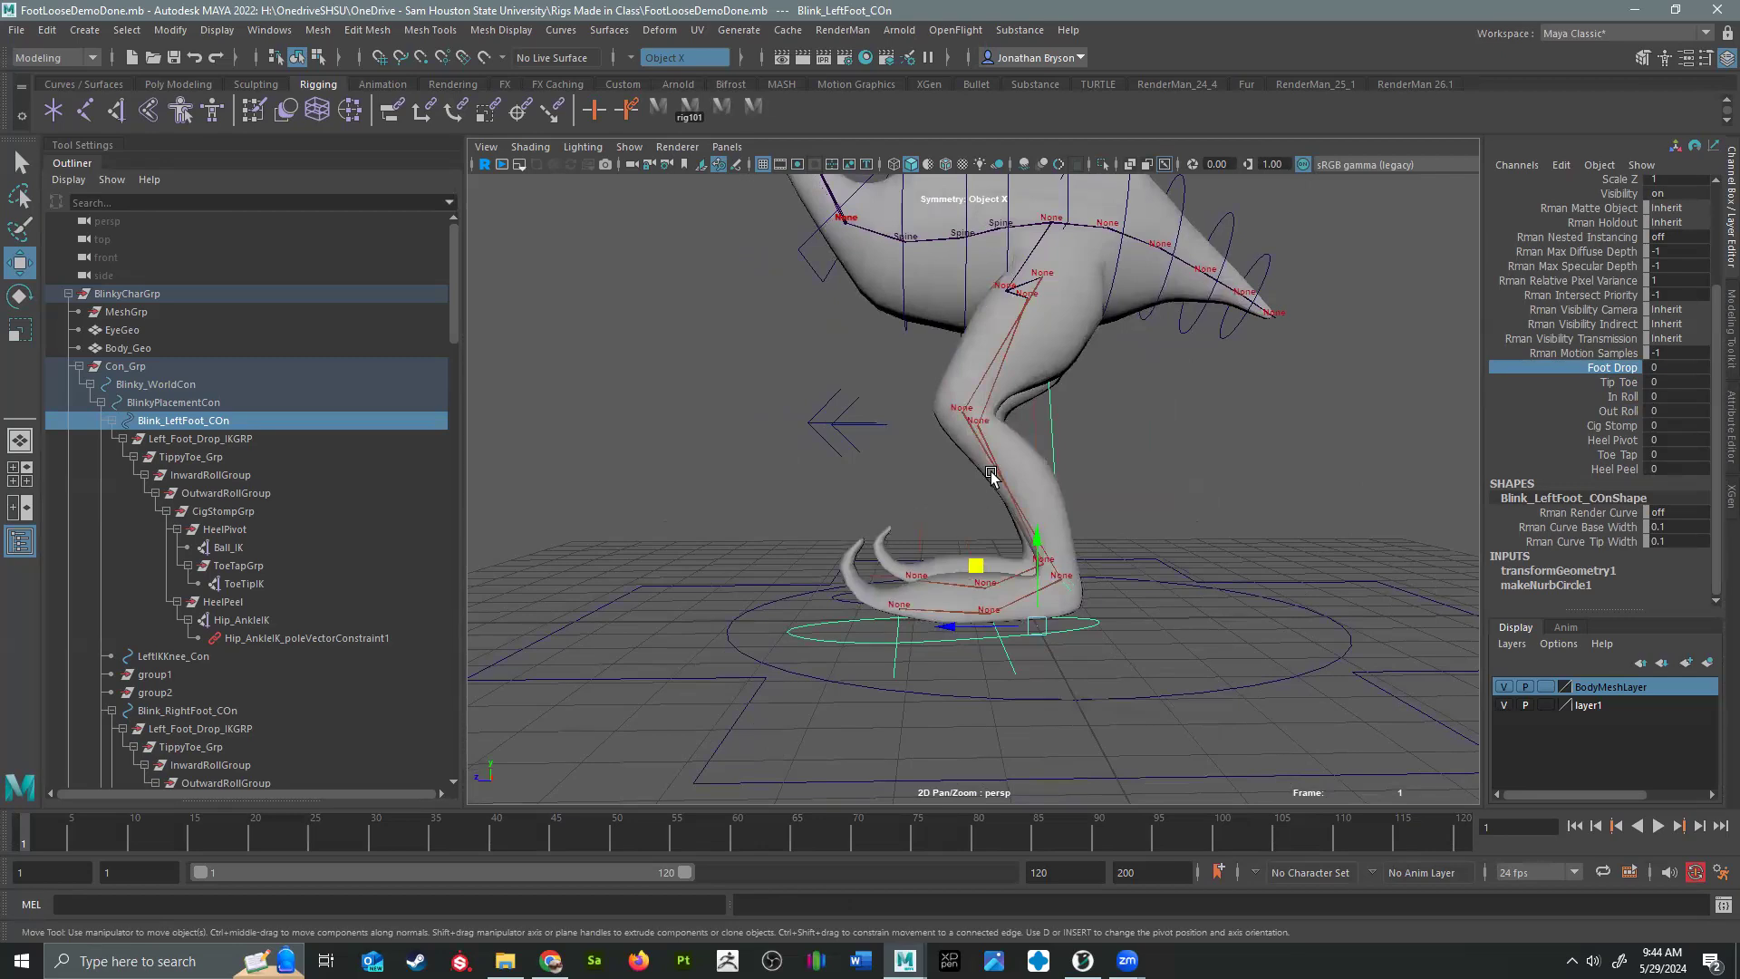
left_click_drag(976, 569, 955, 502)
key("ctrl+z")
key("ctrl+z")
key("ctrl+z")
key("ctrl+z")
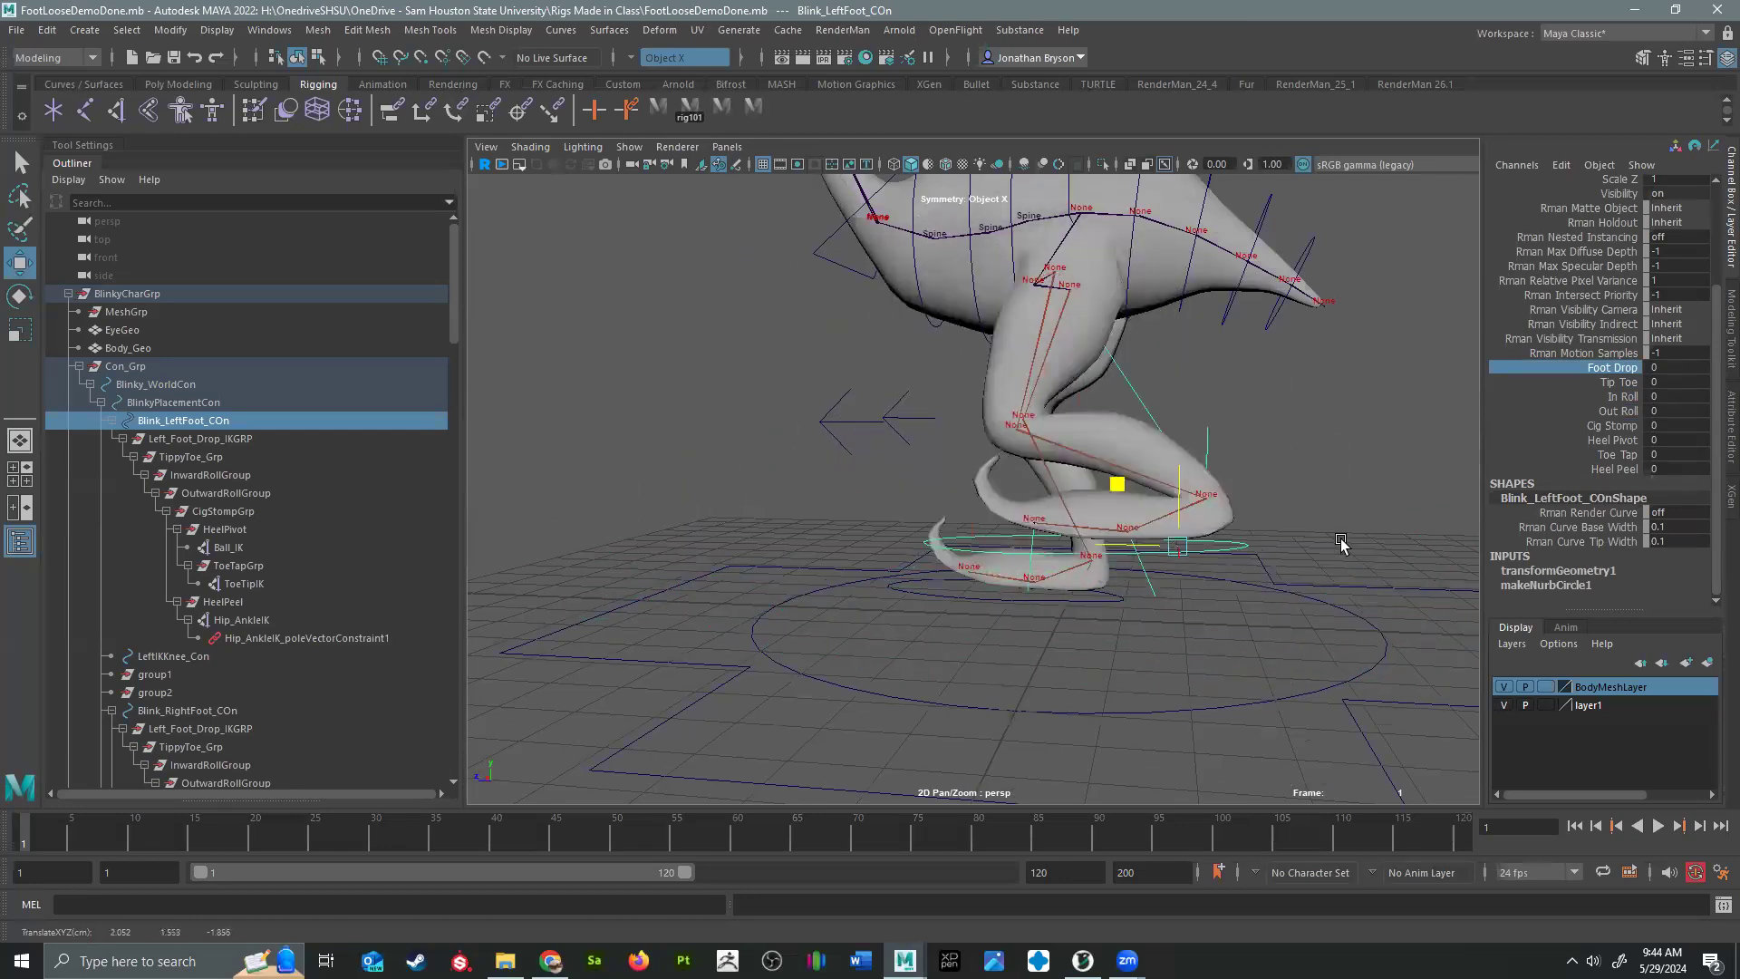
Step: Try rotating one of the dinosaur's neck controls and undo the rotation
left_click_drag(849, 563, 1151, 579, "alt")
middle_click_drag(917, 574, 1270, 746, "alt")
right_click_drag(1270, 746, 973, 585, "alt")
left_click_drag(972, 586, 1124, 410, "alt")
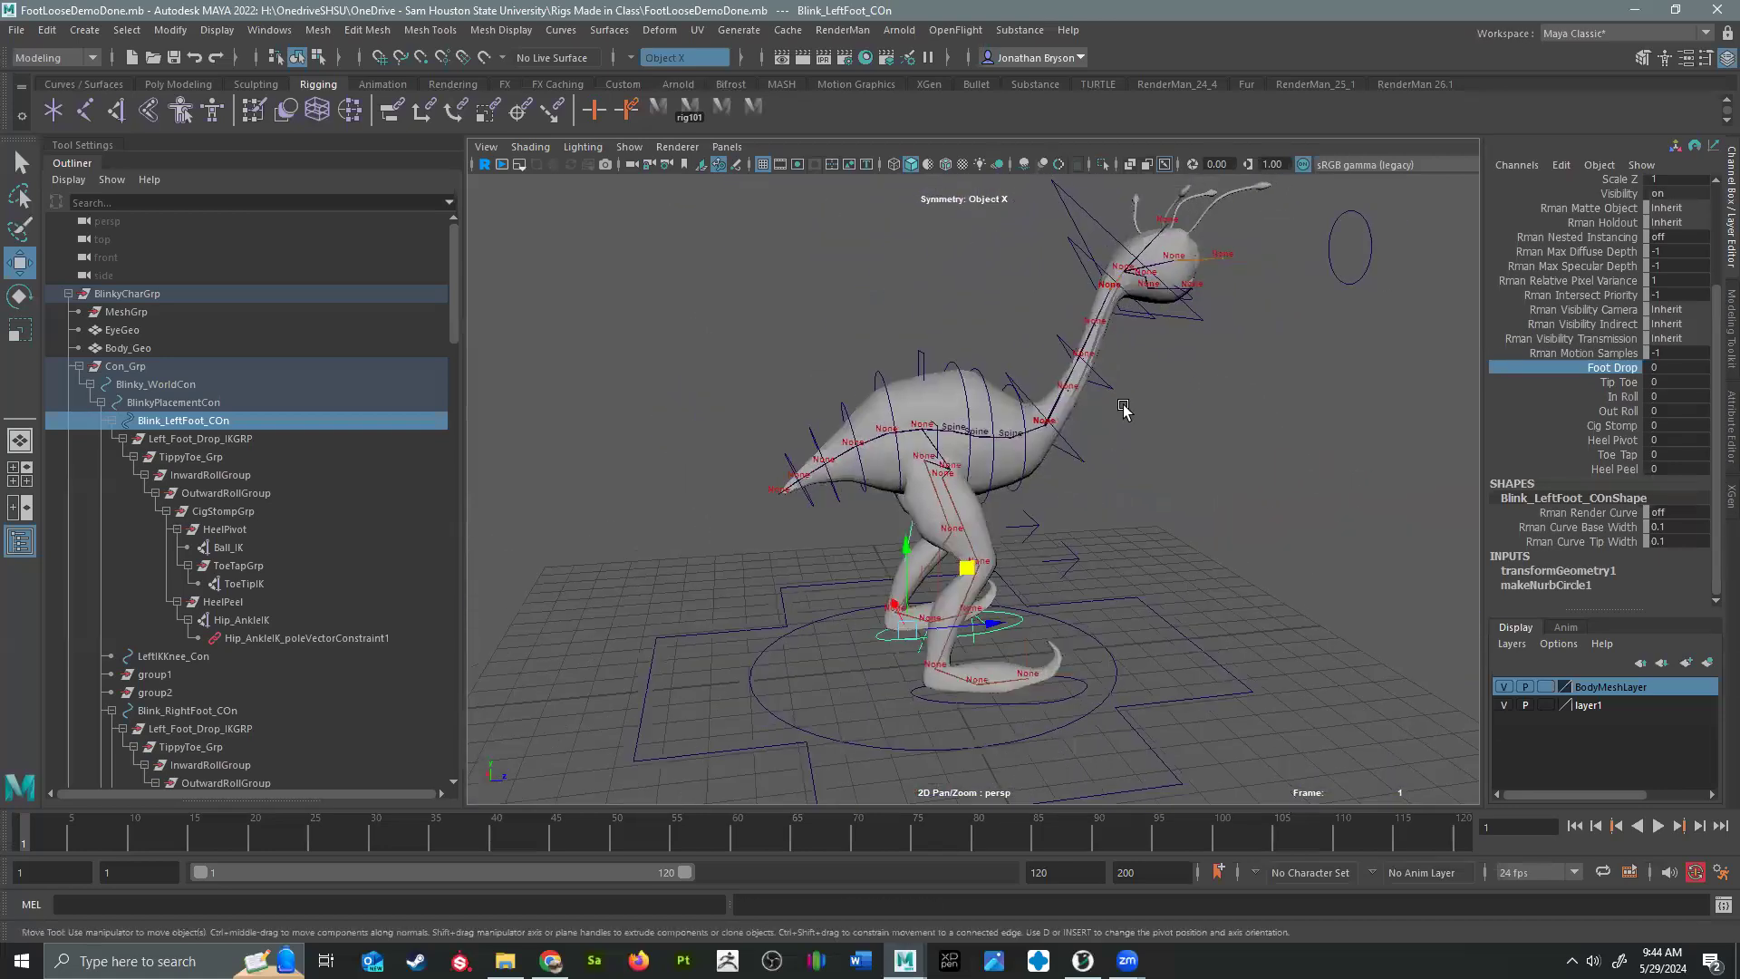
left_click(1097, 405)
key("e")
left_click_drag(1009, 349, 1054, 277)
key("ctrl+z")
Step: Try rotating further controls along the dinosaur's upper body and neck, undoing each rotation
left_click(1220, 560)
left_click(1030, 386)
left_click_drag(979, 379, 952, 415)
key("ctrl+z")
middle_click_drag(1084, 622, 906, 739, "alt")
right_click_drag(906, 739, 1003, 544, "alt")
left_click(908, 521)
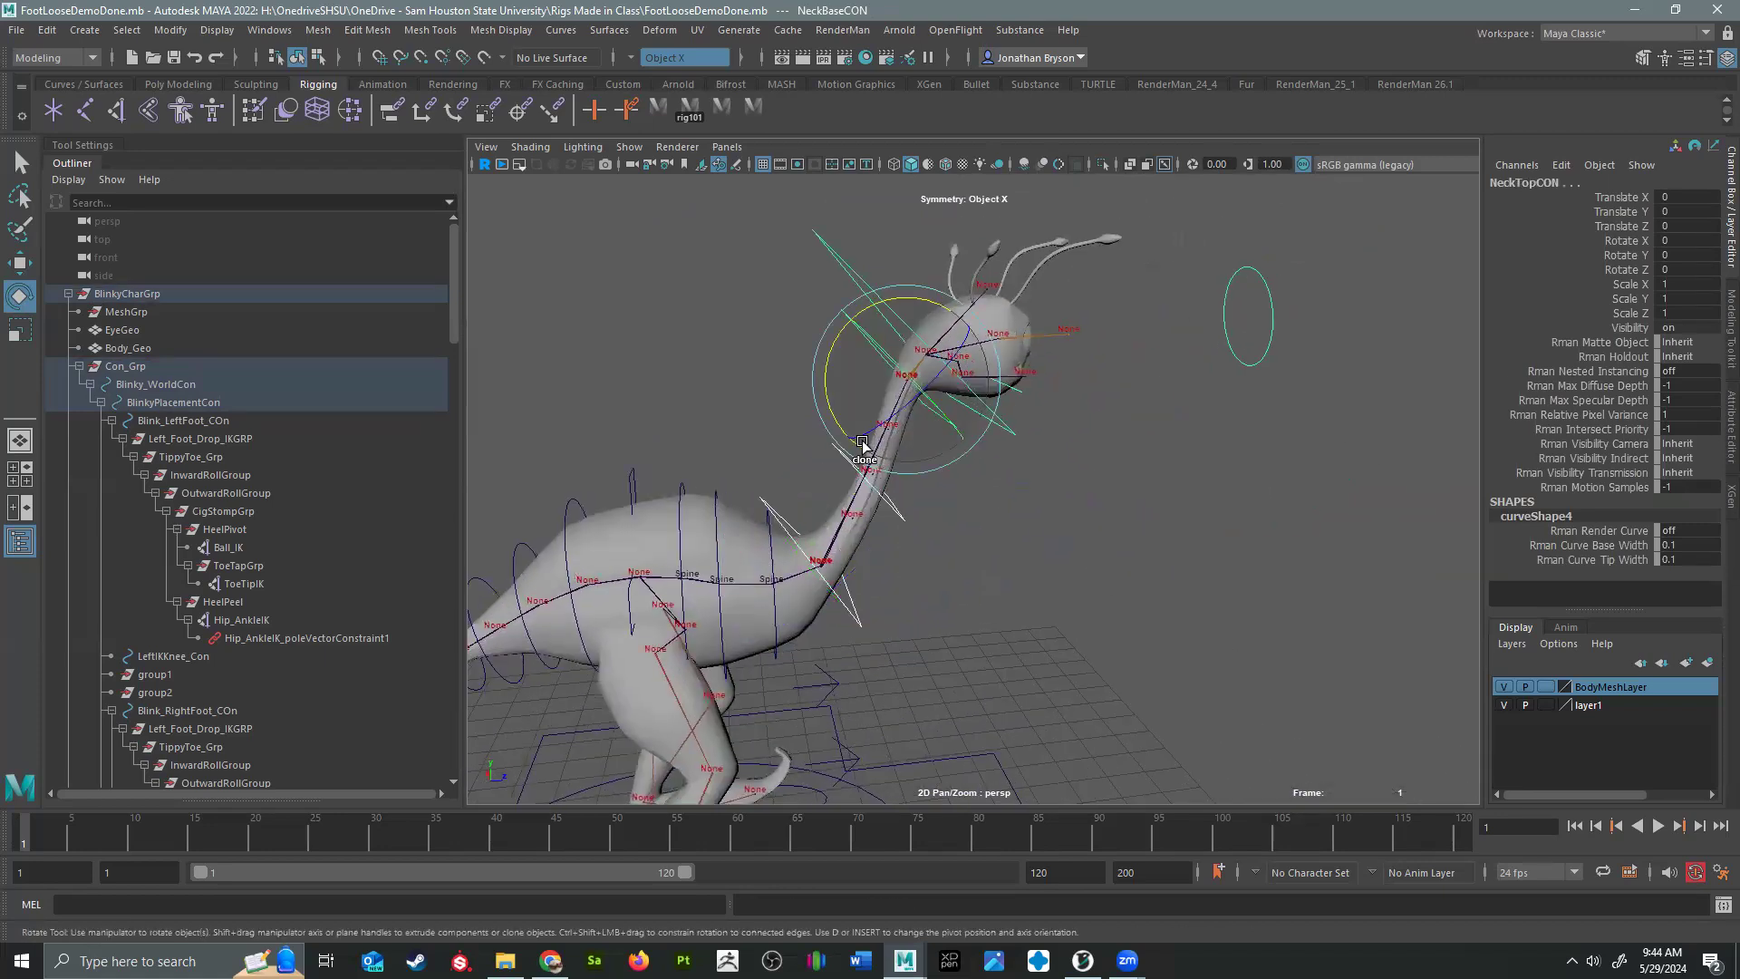
left_click(898, 519)
left_click_drag(876, 407, 890, 466)
key("ctrl+z")
Step: Test bending the neck with NeckMidController among the selected controls, undoing each rotation
middle_click_drag(790, 594, 1071, 468, "alt")
mouse_move(1059, 331)
left_mouse_down()
mouse_move(1035, 354)
mouse_move(1063, 355)
left_mouse_up()
key("ctrl+z")
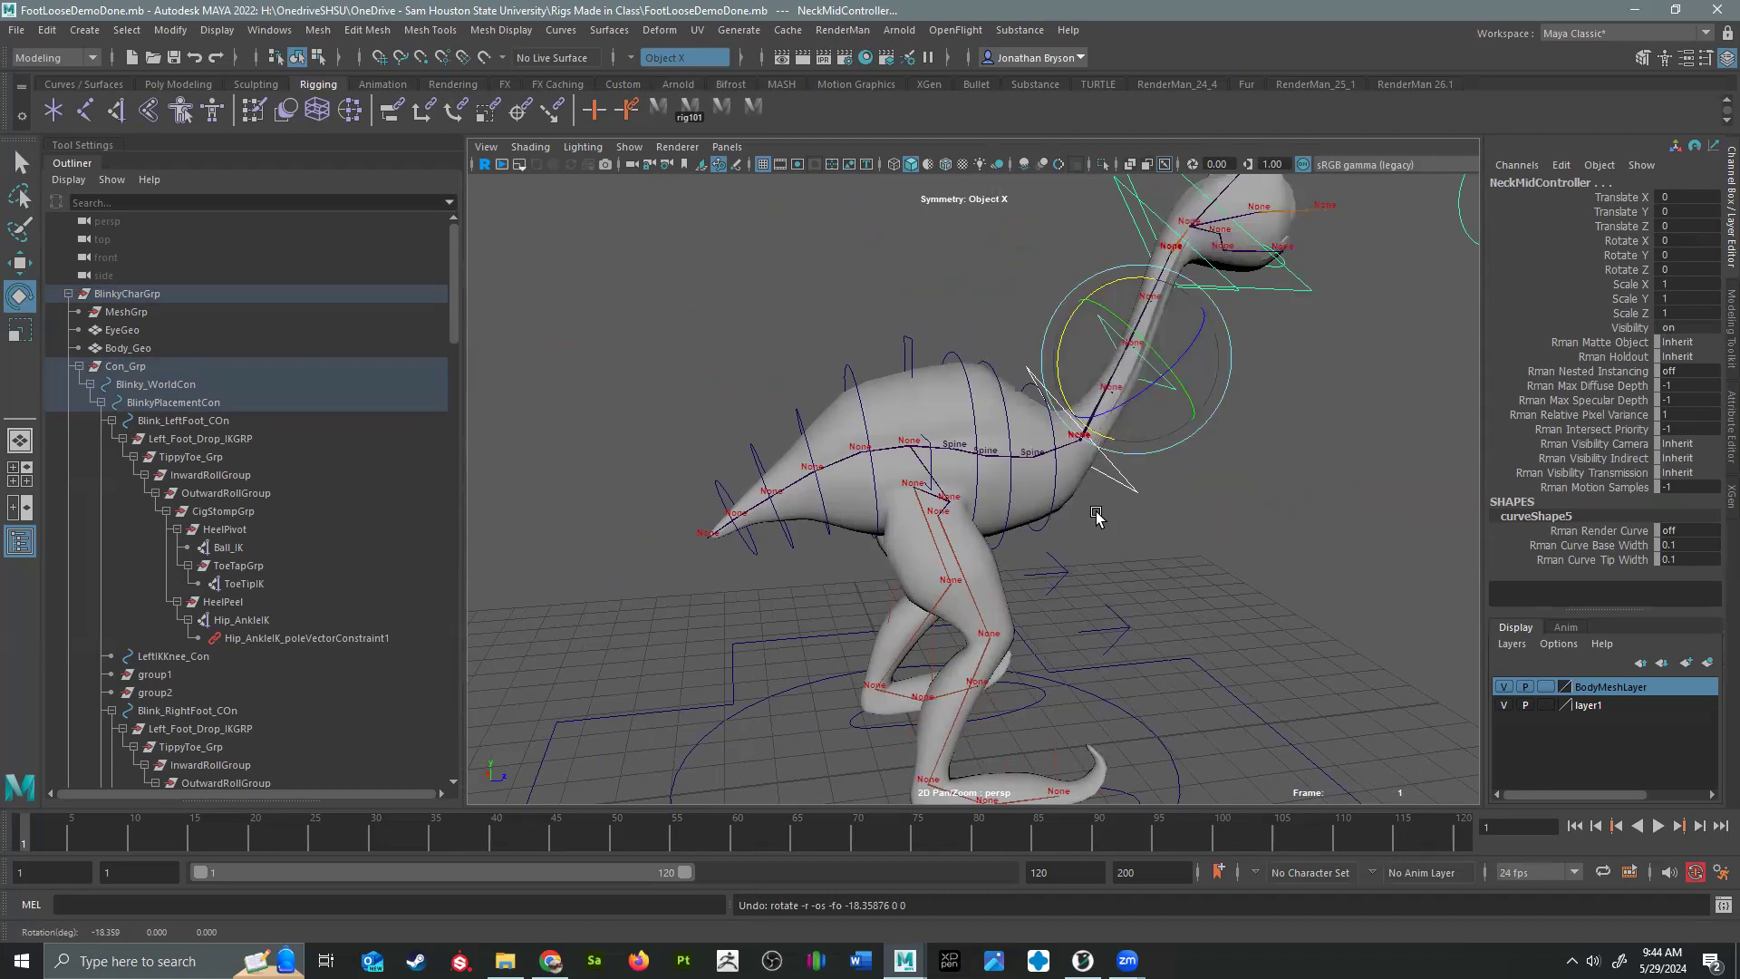
left_click(1093, 464)
left_click_drag(1024, 405, 1033, 409)
key("ctrl+z")
Step: Try moving another of the dinosaur's controls with the Move tool and undo the moves
middle_click_drag(1153, 739, 1165, 556, "alt")
left_click_drag(1099, 665, 1227, 610, "alt")
left_click(1227, 610)
key("w")
mouse_move(1144, 535)
left_mouse_down()
mouse_move(1149, 472)
mouse_move(1133, 549)
left_mouse_up()
key("ctrl+z")
left_click_drag(1229, 416, 1186, 526)
left_click_drag(1329, 471, 1179, 617)
key("ctrl+z")
key("ctrl+z")
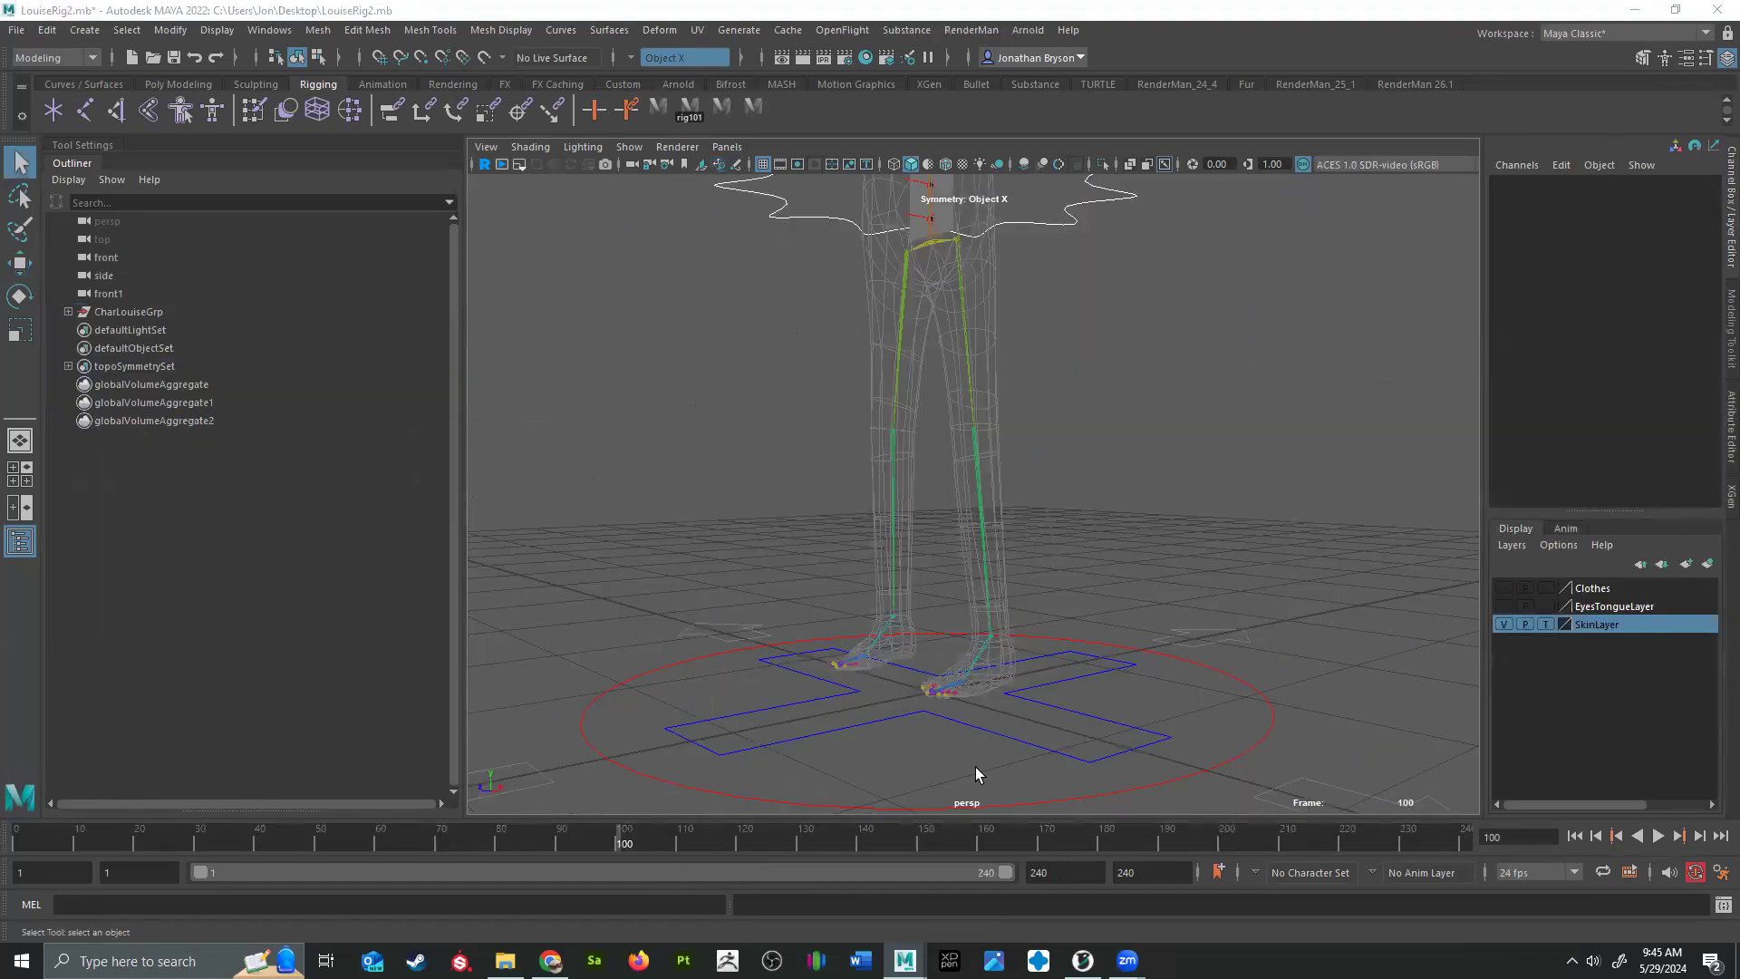
Step: In the LouiseRig2 scene, create a Footprint control curve from the Rigging 101 wireControllers character shapes
left_click(688, 106)
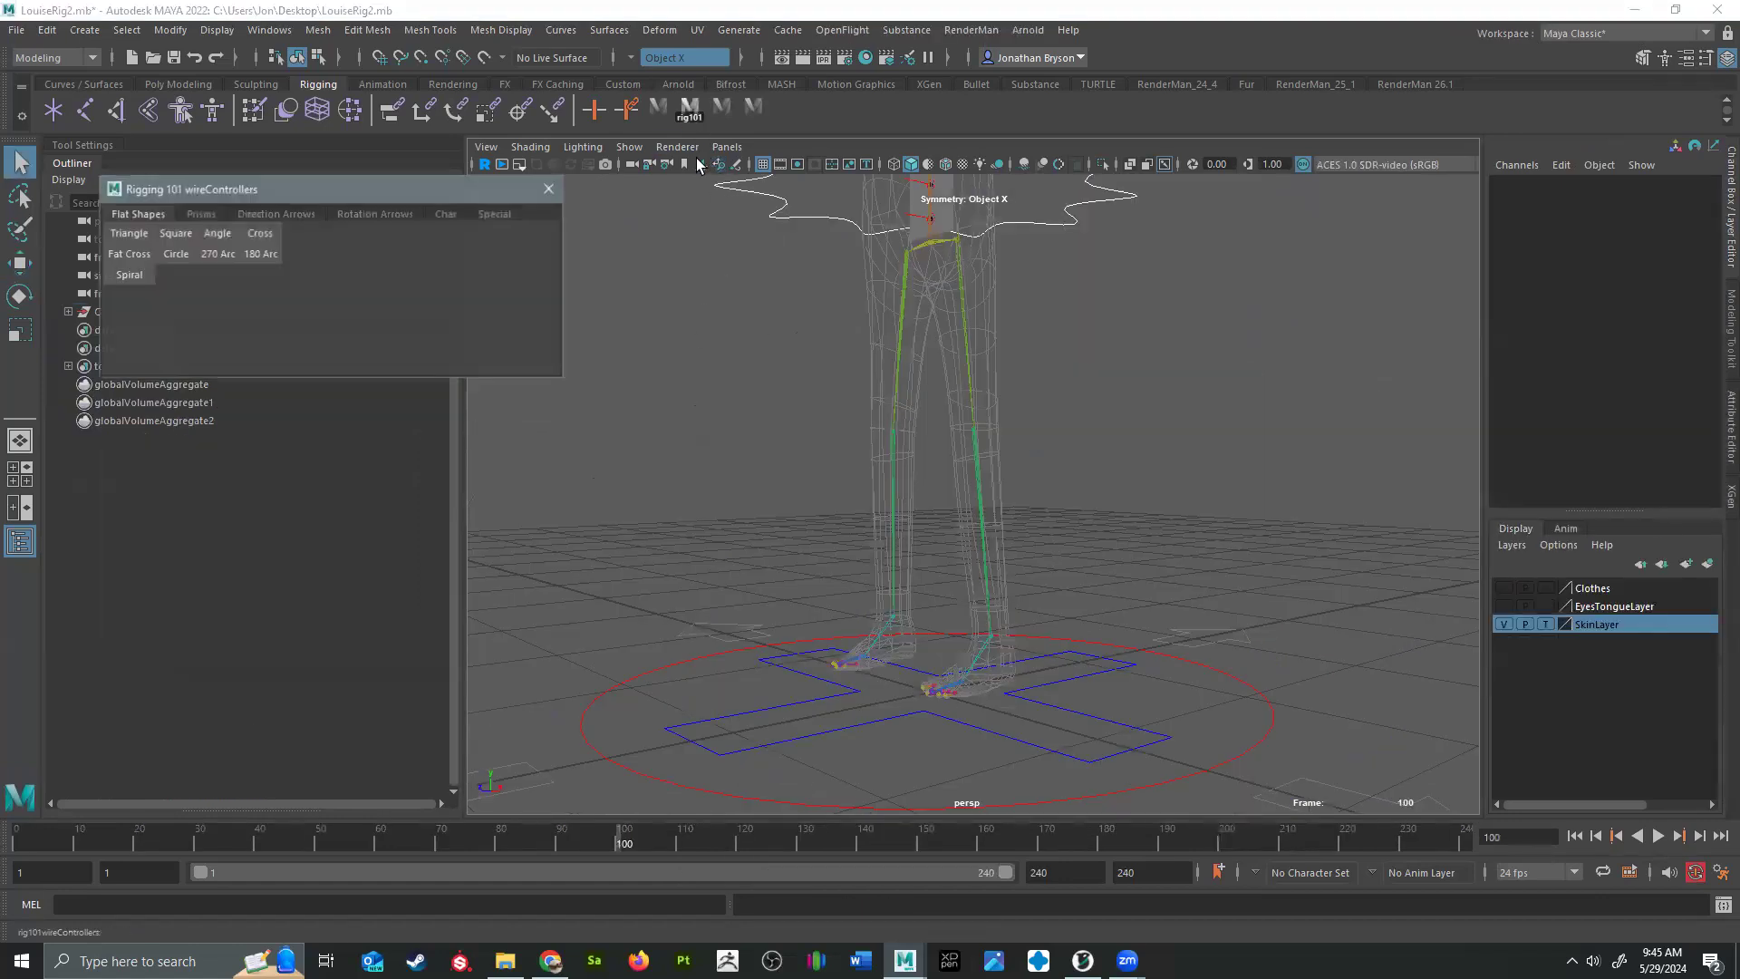
left_click_drag(311, 193, 407, 118)
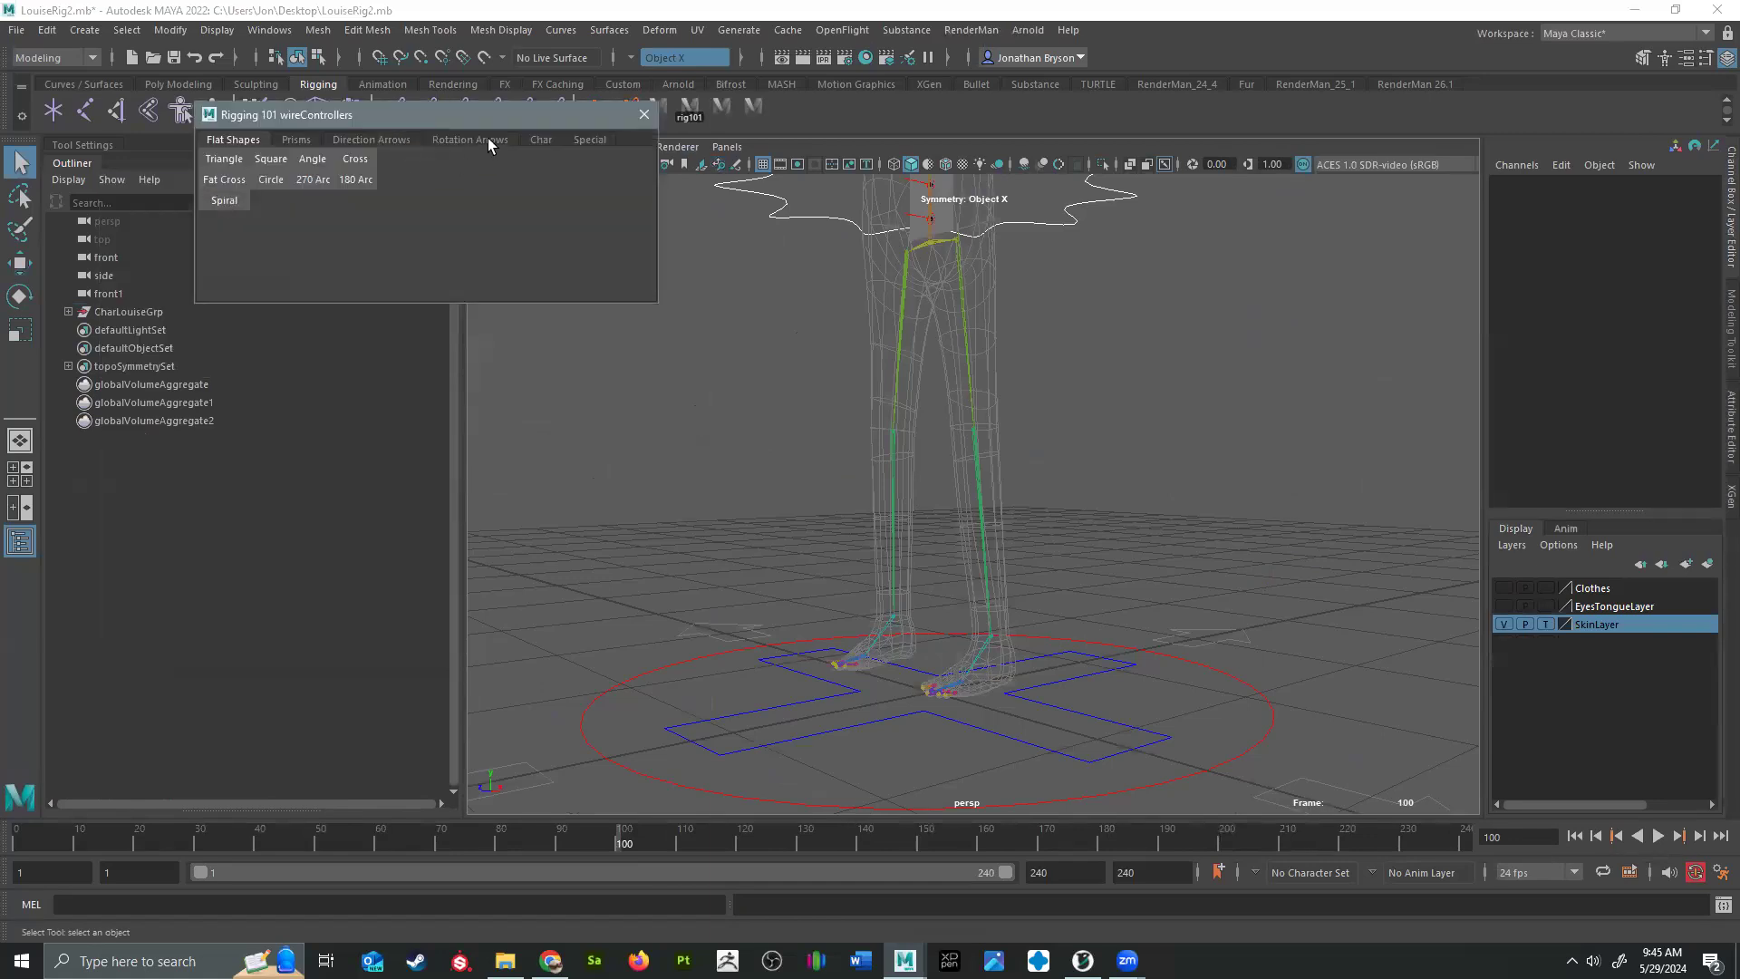
left_click(540, 144)
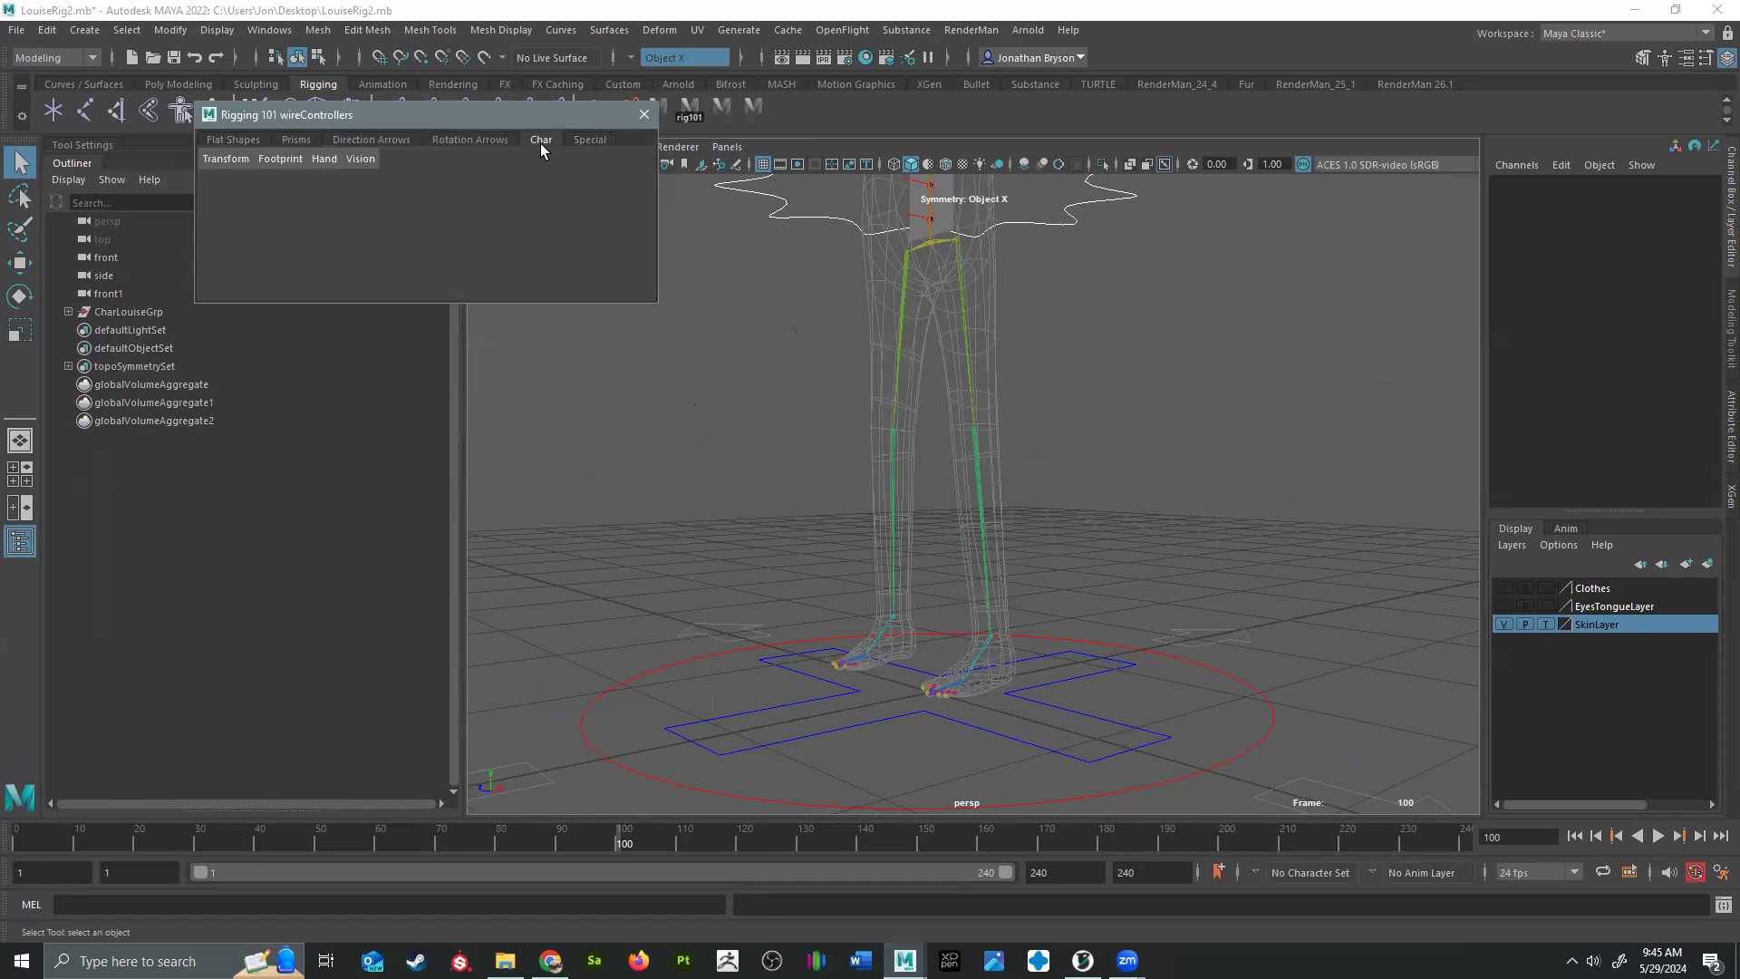
left_click(276, 159)
Step: Fit the footprint control around the left foot at translate 0.329, 0.085, -0.048 and scale 0.229, 0.17, 0.17
left_click_drag(870, 513, 870, 350, "alt")
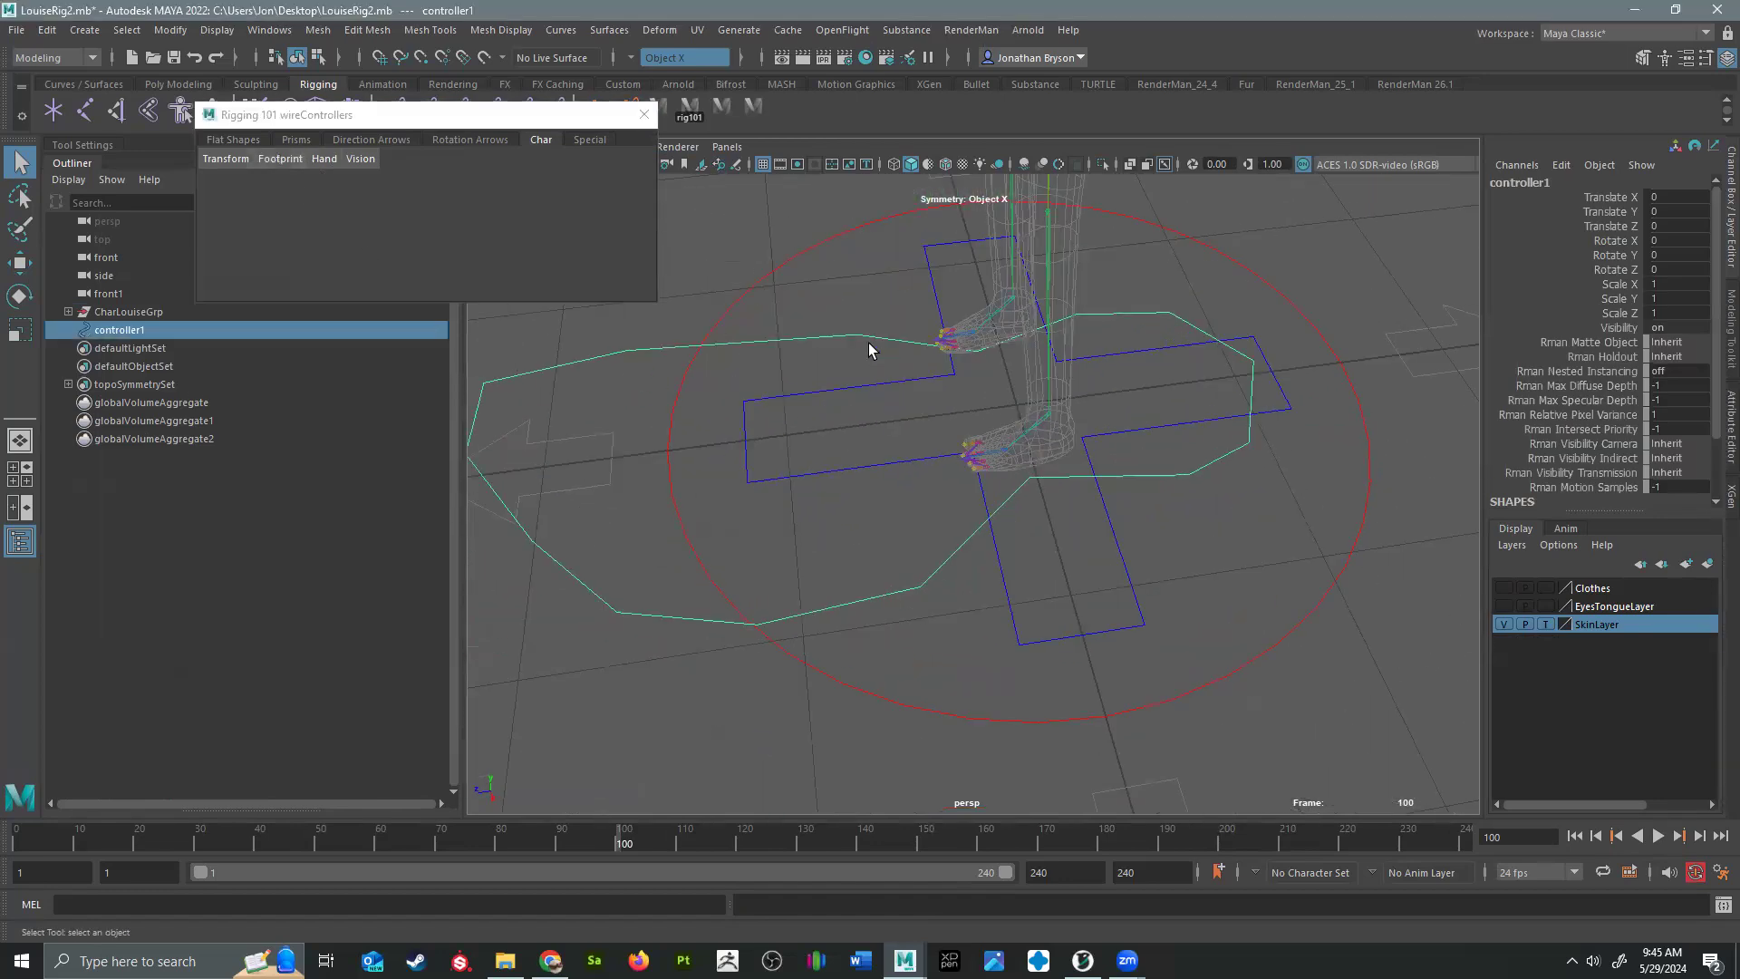
key("r")
left_click_drag(1018, 403, 618, 381)
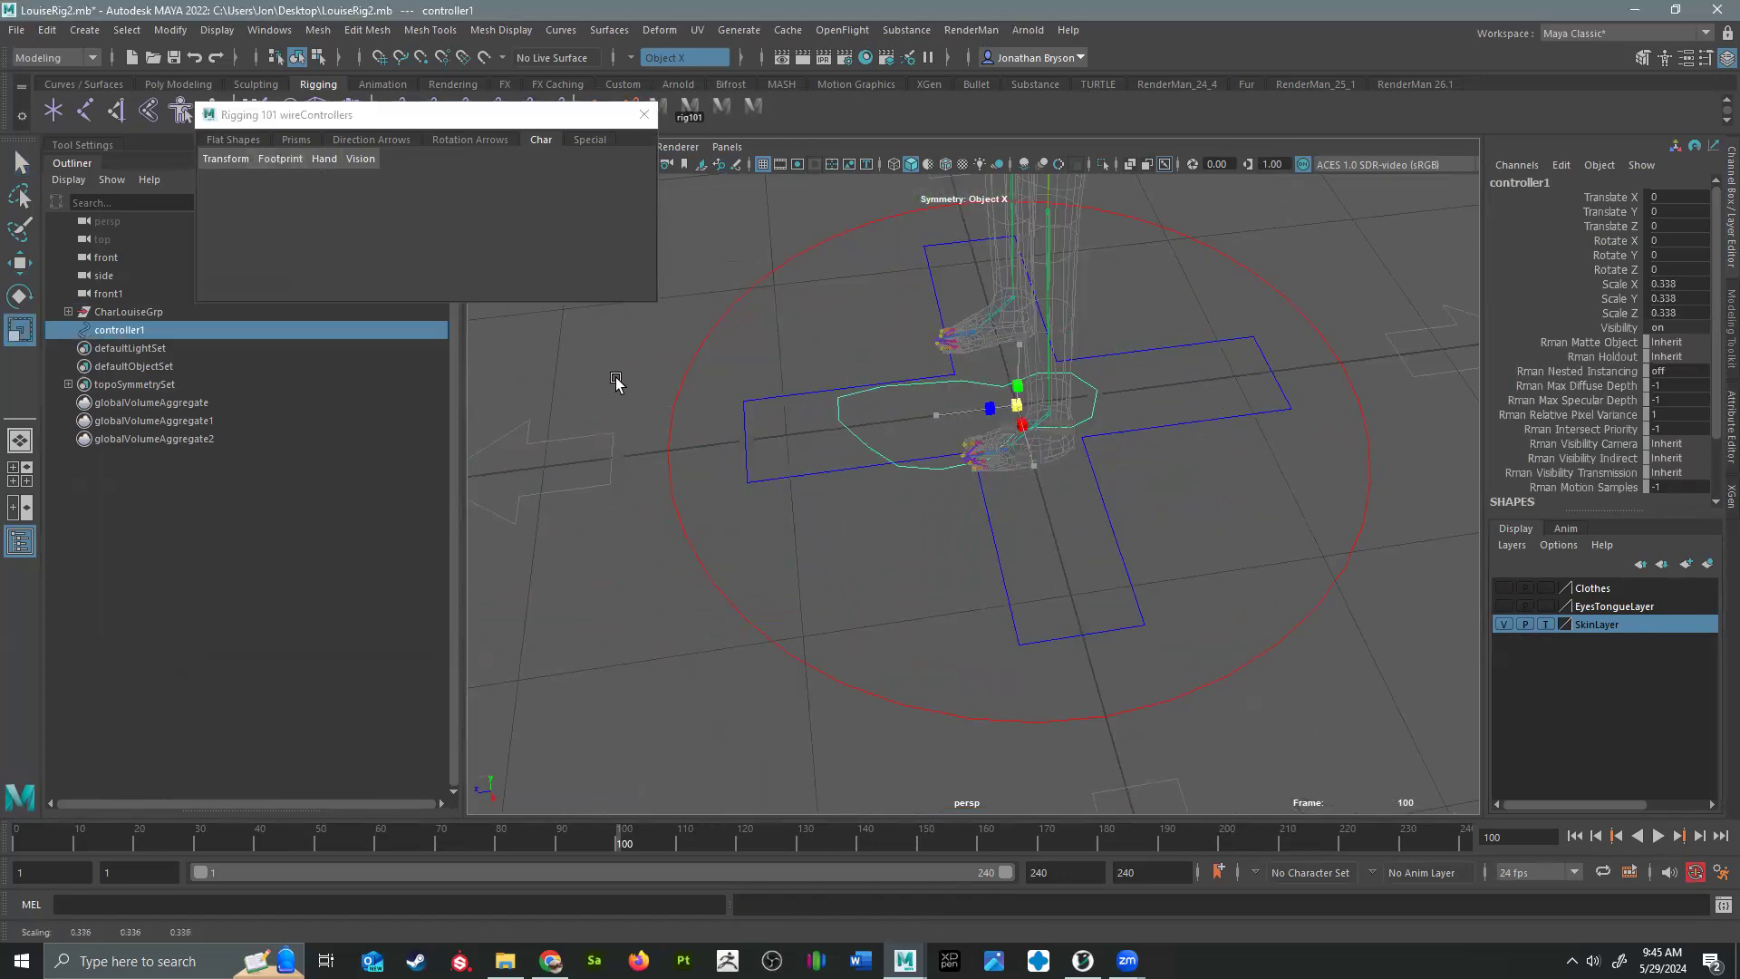
left_click_drag(870, 384, 921, 486, "alt")
scroll(916, 405, "up", 3)
key("w")
key("e")
key("r")
left_click_drag(949, 561, 1070, 580)
Step: Hide SkinLayer and snap the footprint control's pivot to the left ankle joint
left_click(1504, 624)
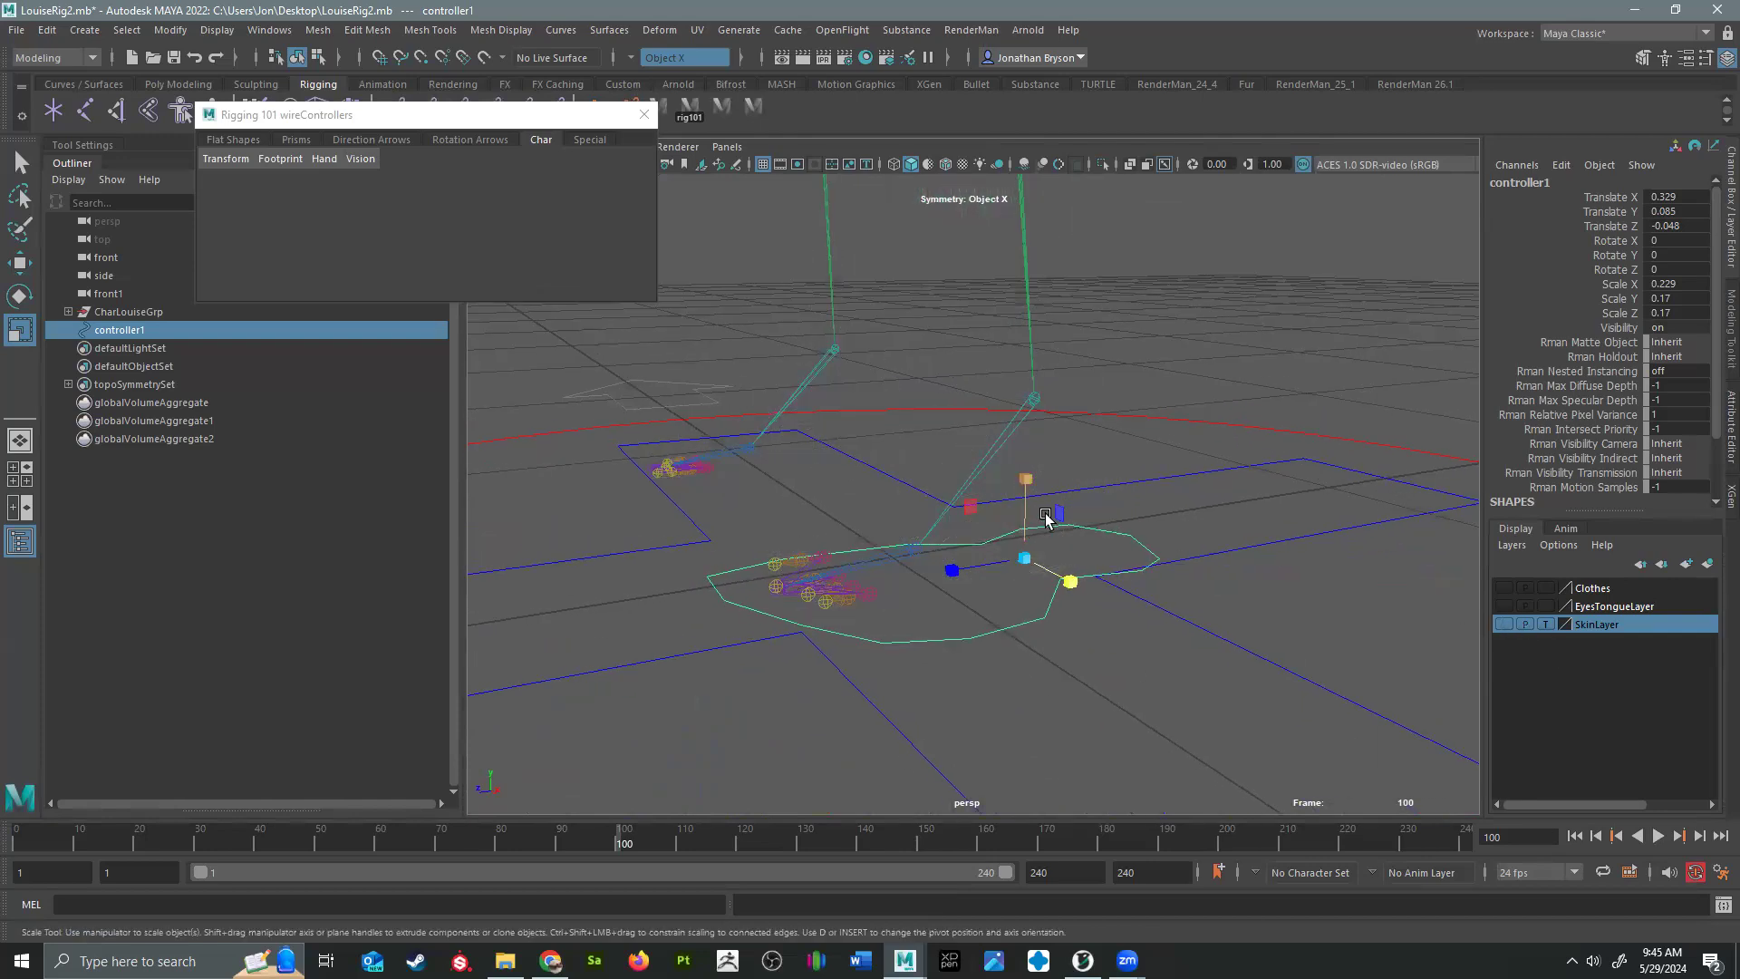
key("d")
key("v")
left_click_drag(1027, 558, 1046, 372)
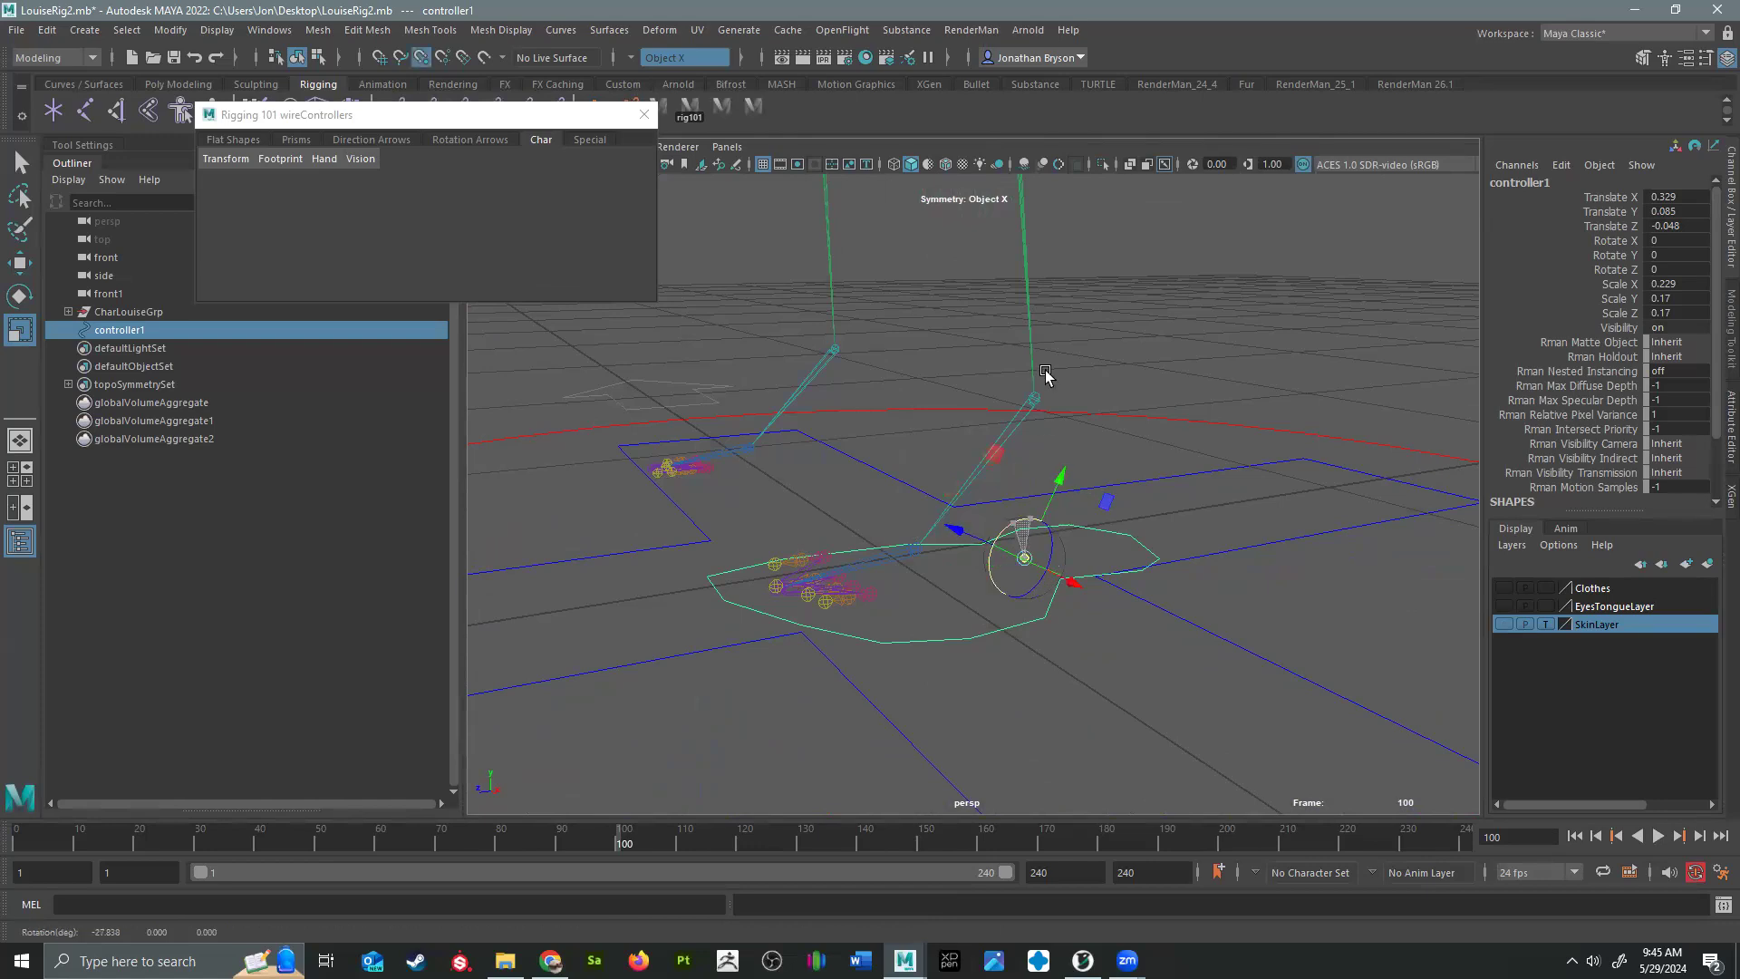
key("ctrl+z")
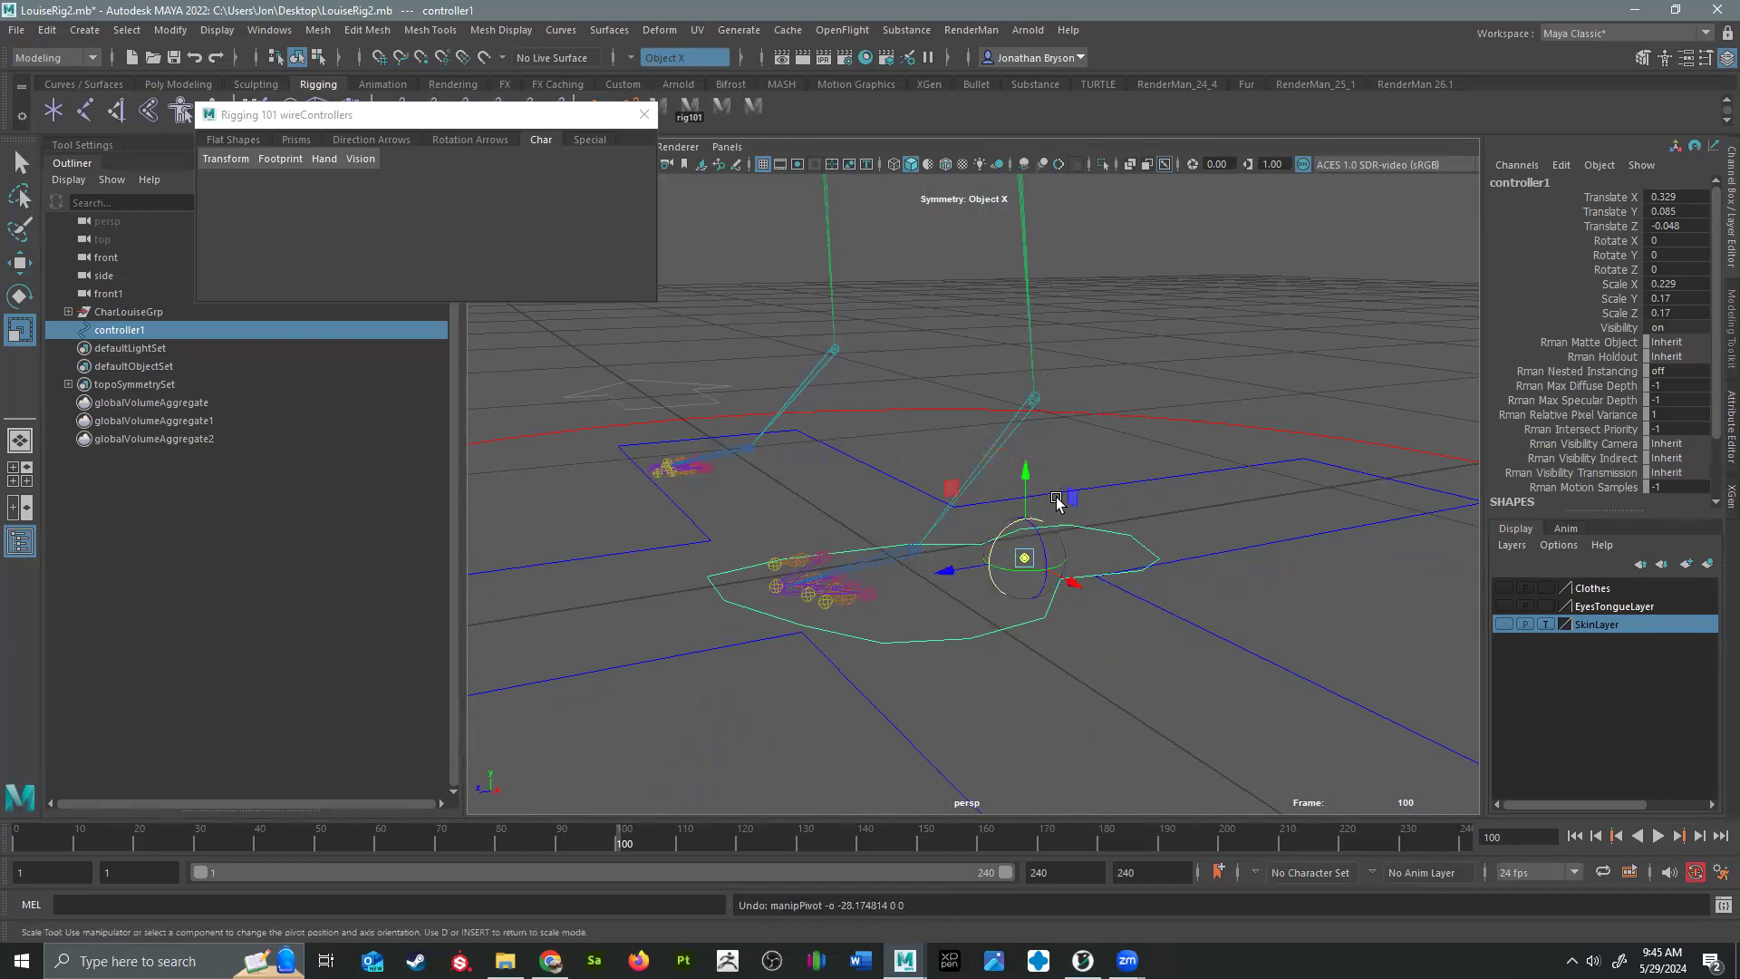
left_click_drag(1026, 558, 1034, 399)
Step: Test rotating the footprint control around its ankle pivot and undo the rotations
left_click_drag(938, 545, 978, 535, "alt")
key("e")
left_click_drag(1018, 327, 1020, 407)
key("ctrl+z")
key("ctrl+z")
key("ctrl+z")
key("ctrl+z")
key("ctrl+z")
key("ctrl+z")
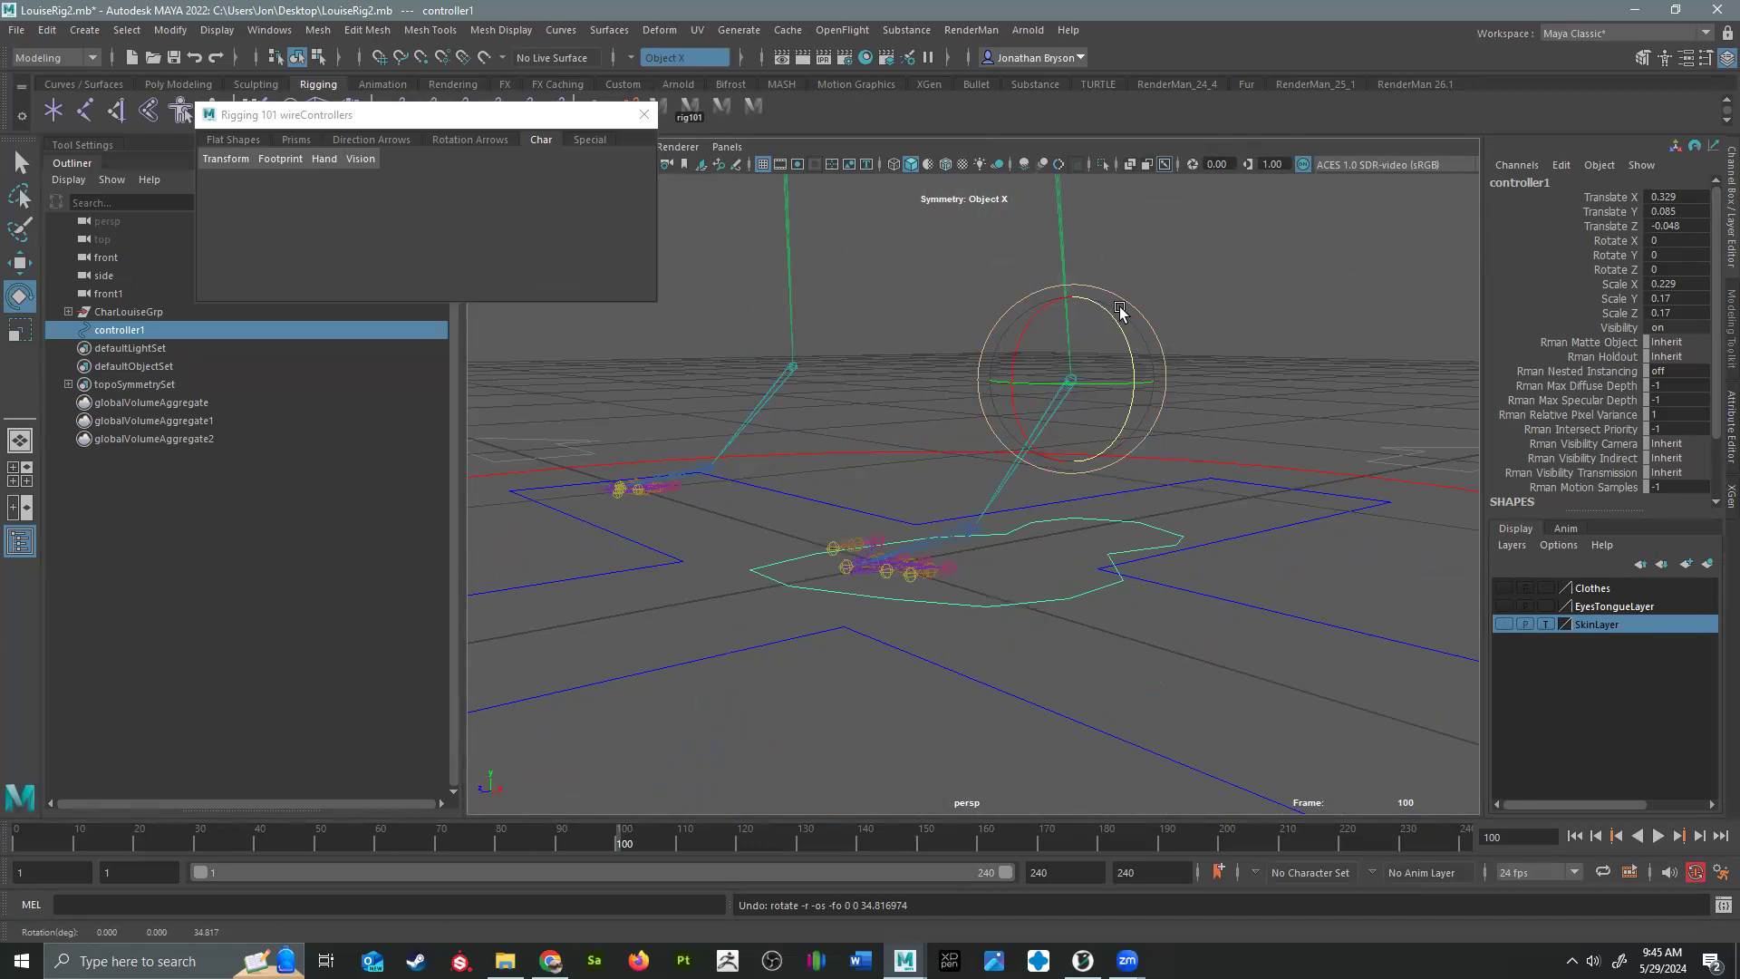
Step: Freeze the footprint control's transformations and delete its history
left_click_drag(1145, 404, 1210, 394, "alt")
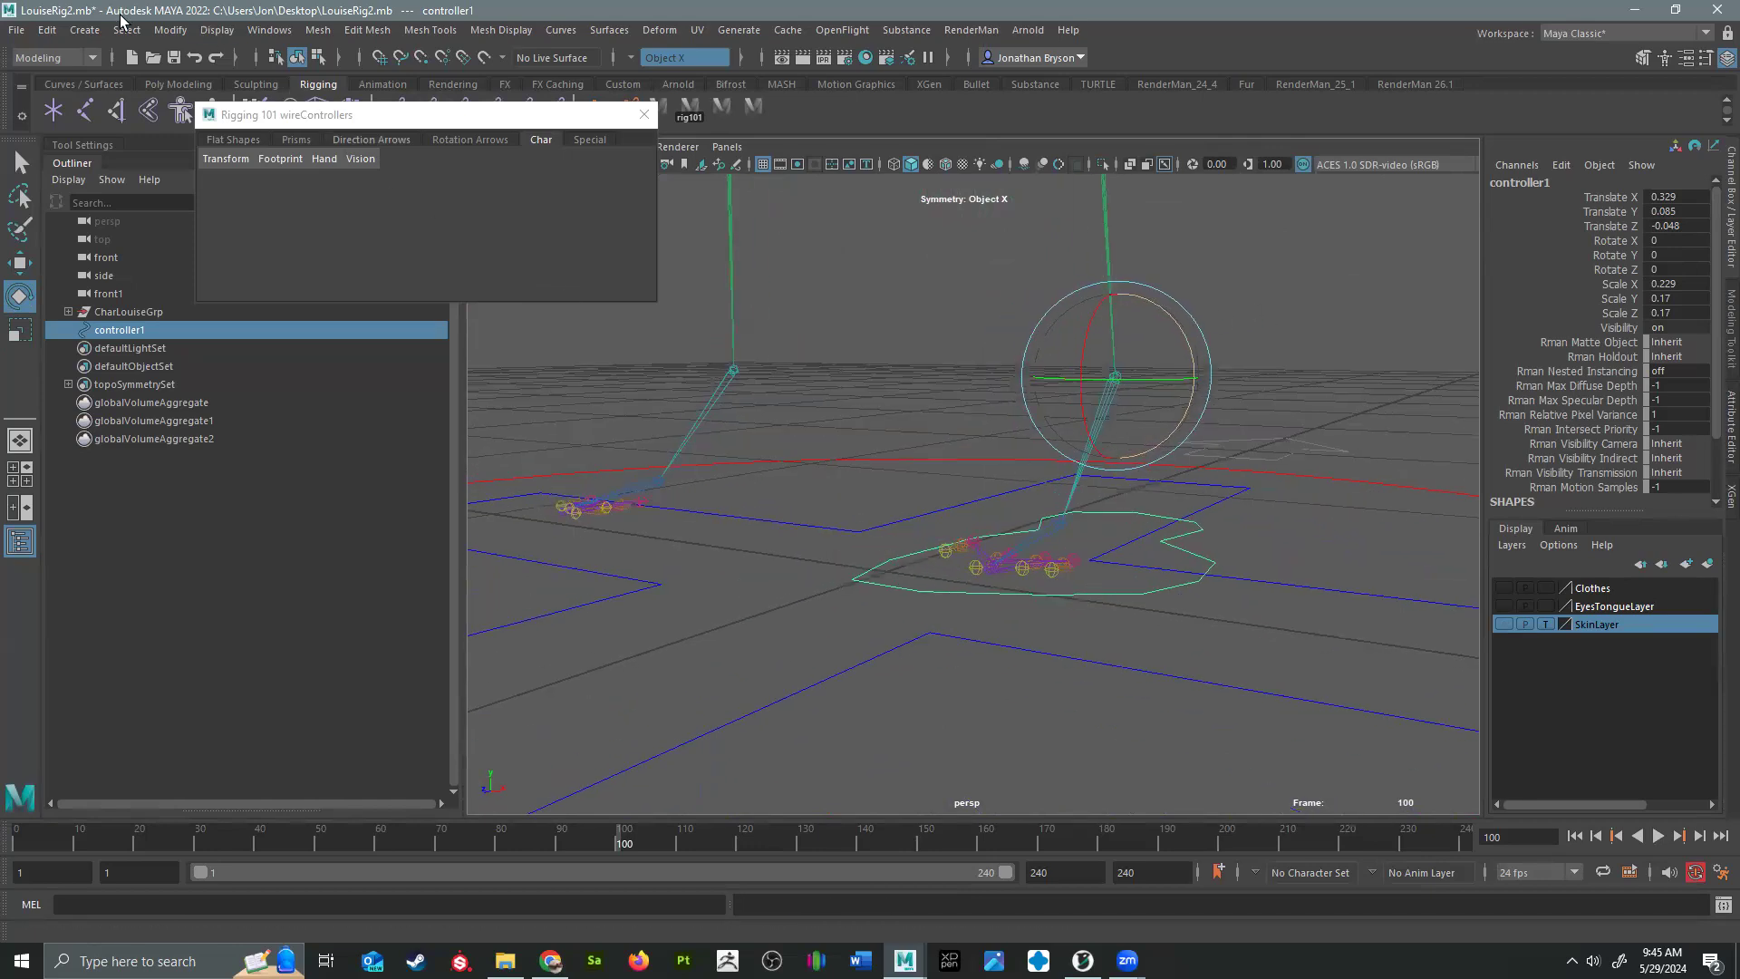
left_click(172, 33)
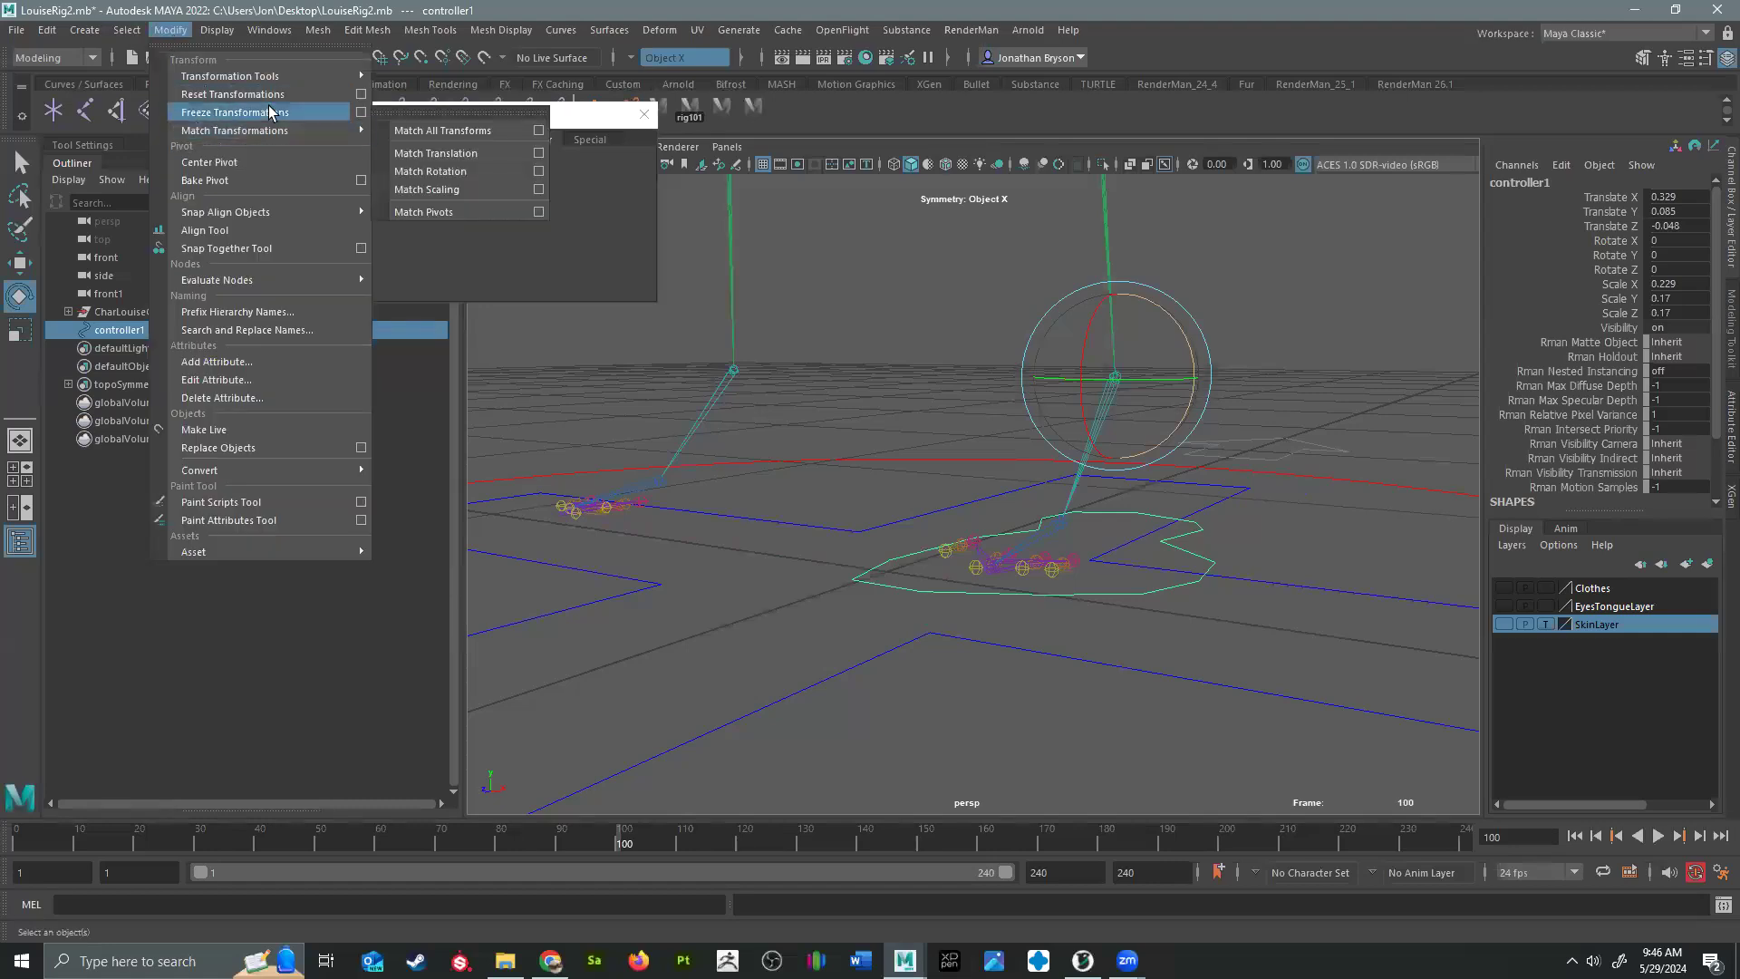
left_click(256, 114)
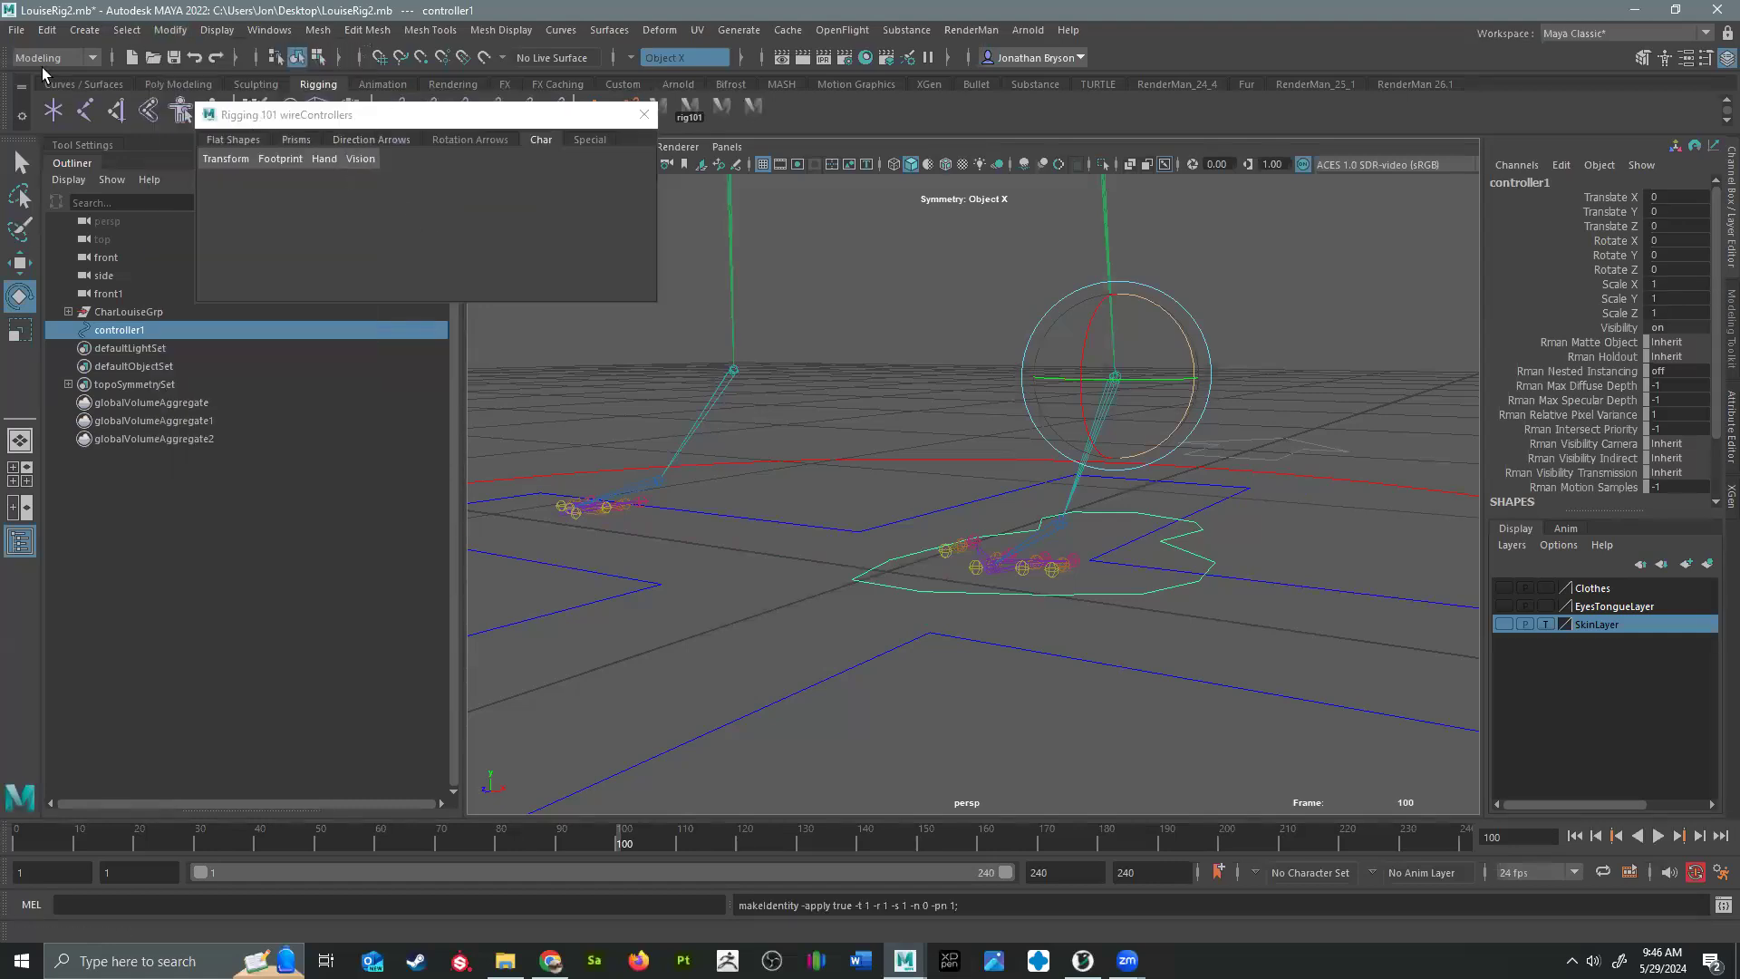
left_click(46, 30)
mouse_move(194, 244)
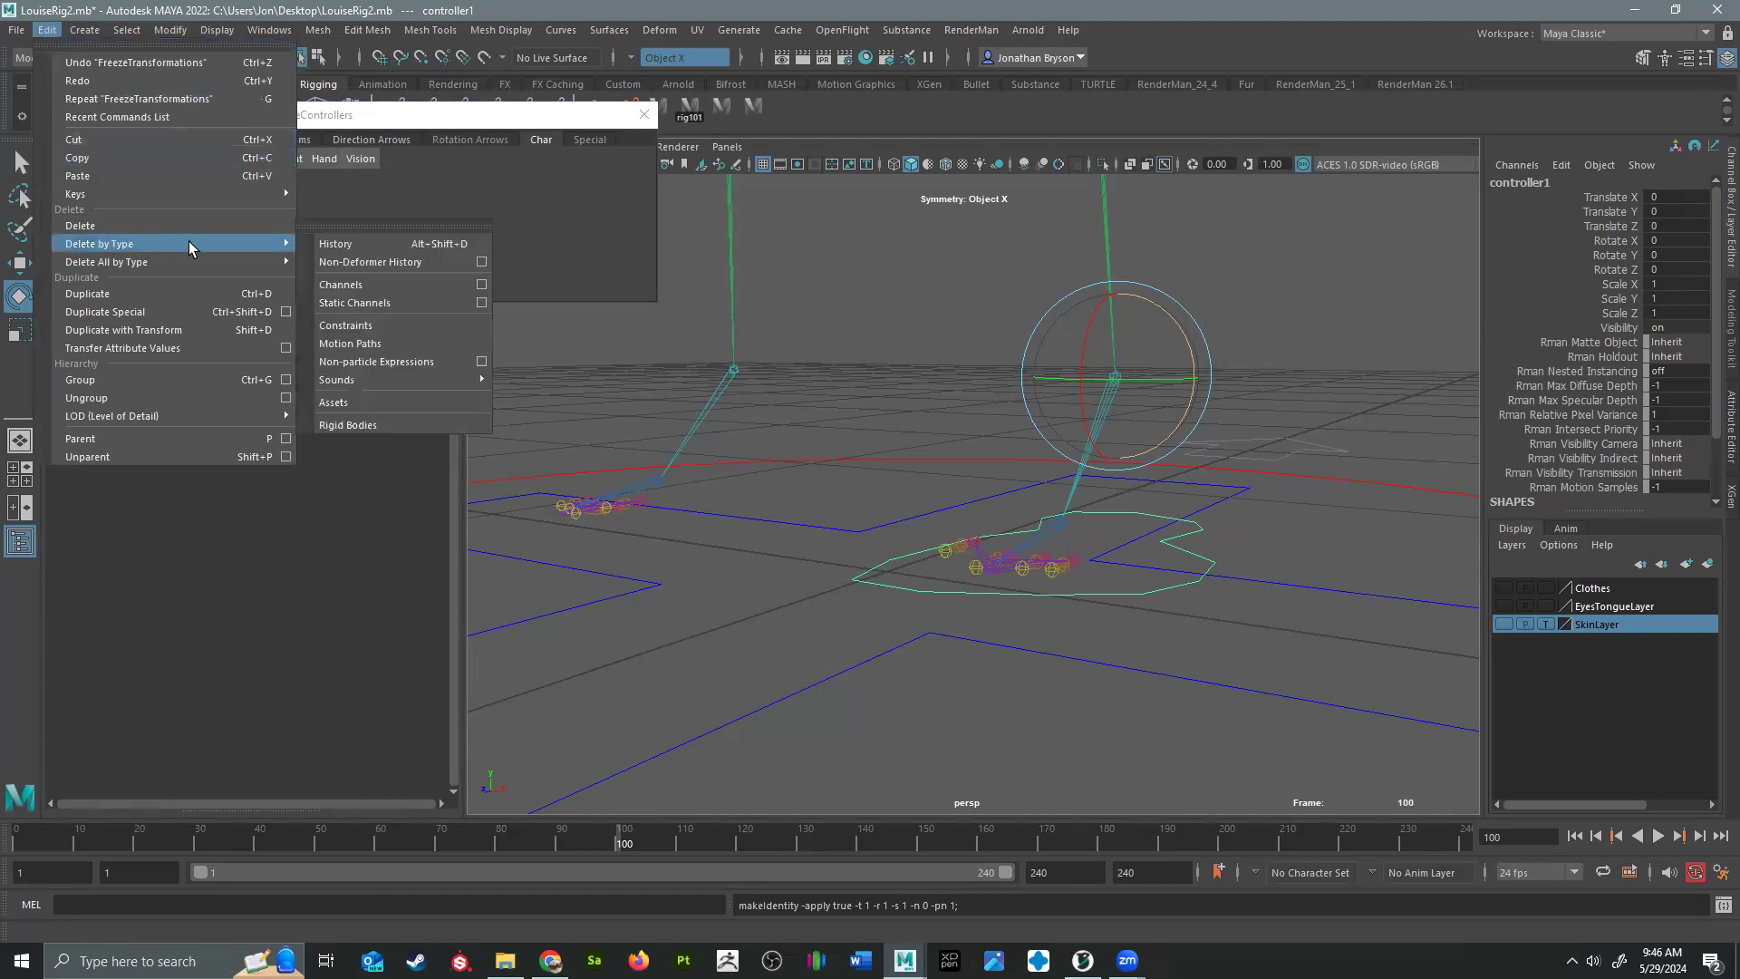
left_click(385, 245)
Step: Rename the footprint control to LeftFootCon
double_click(1537, 184)
type("LeftFootCon")
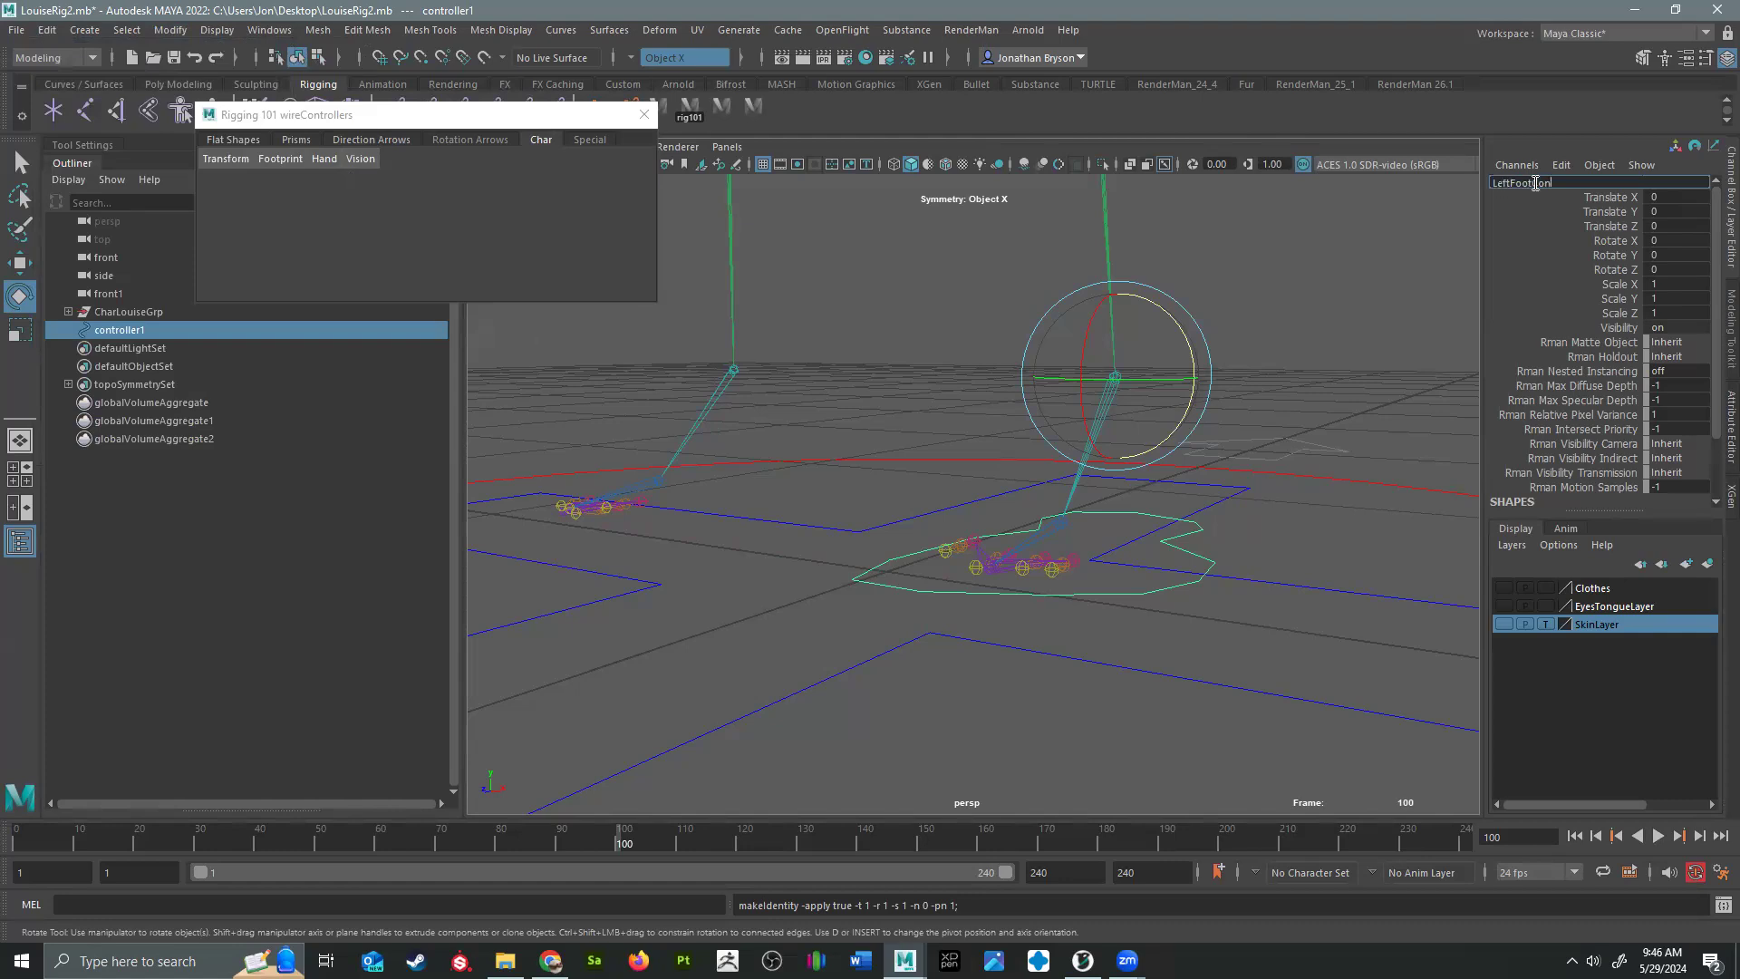
key("Return")
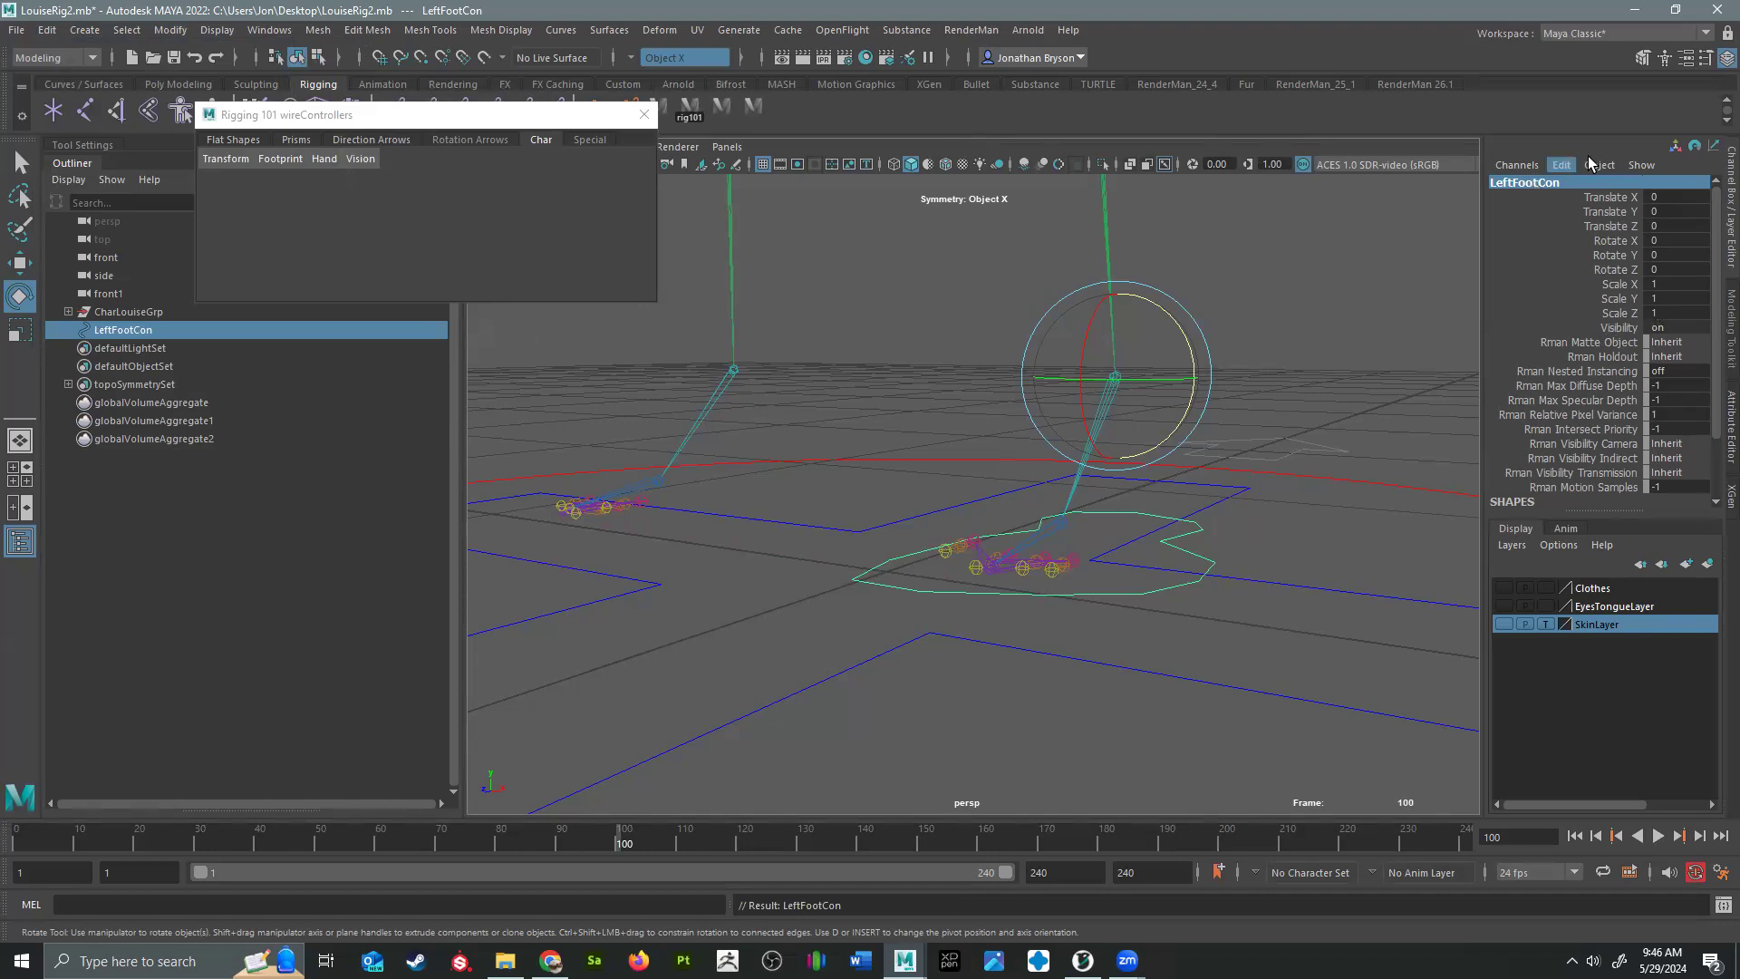
Step: Add a keyable float attribute named FootDrop to LeftFootCon
left_click(1561, 165)
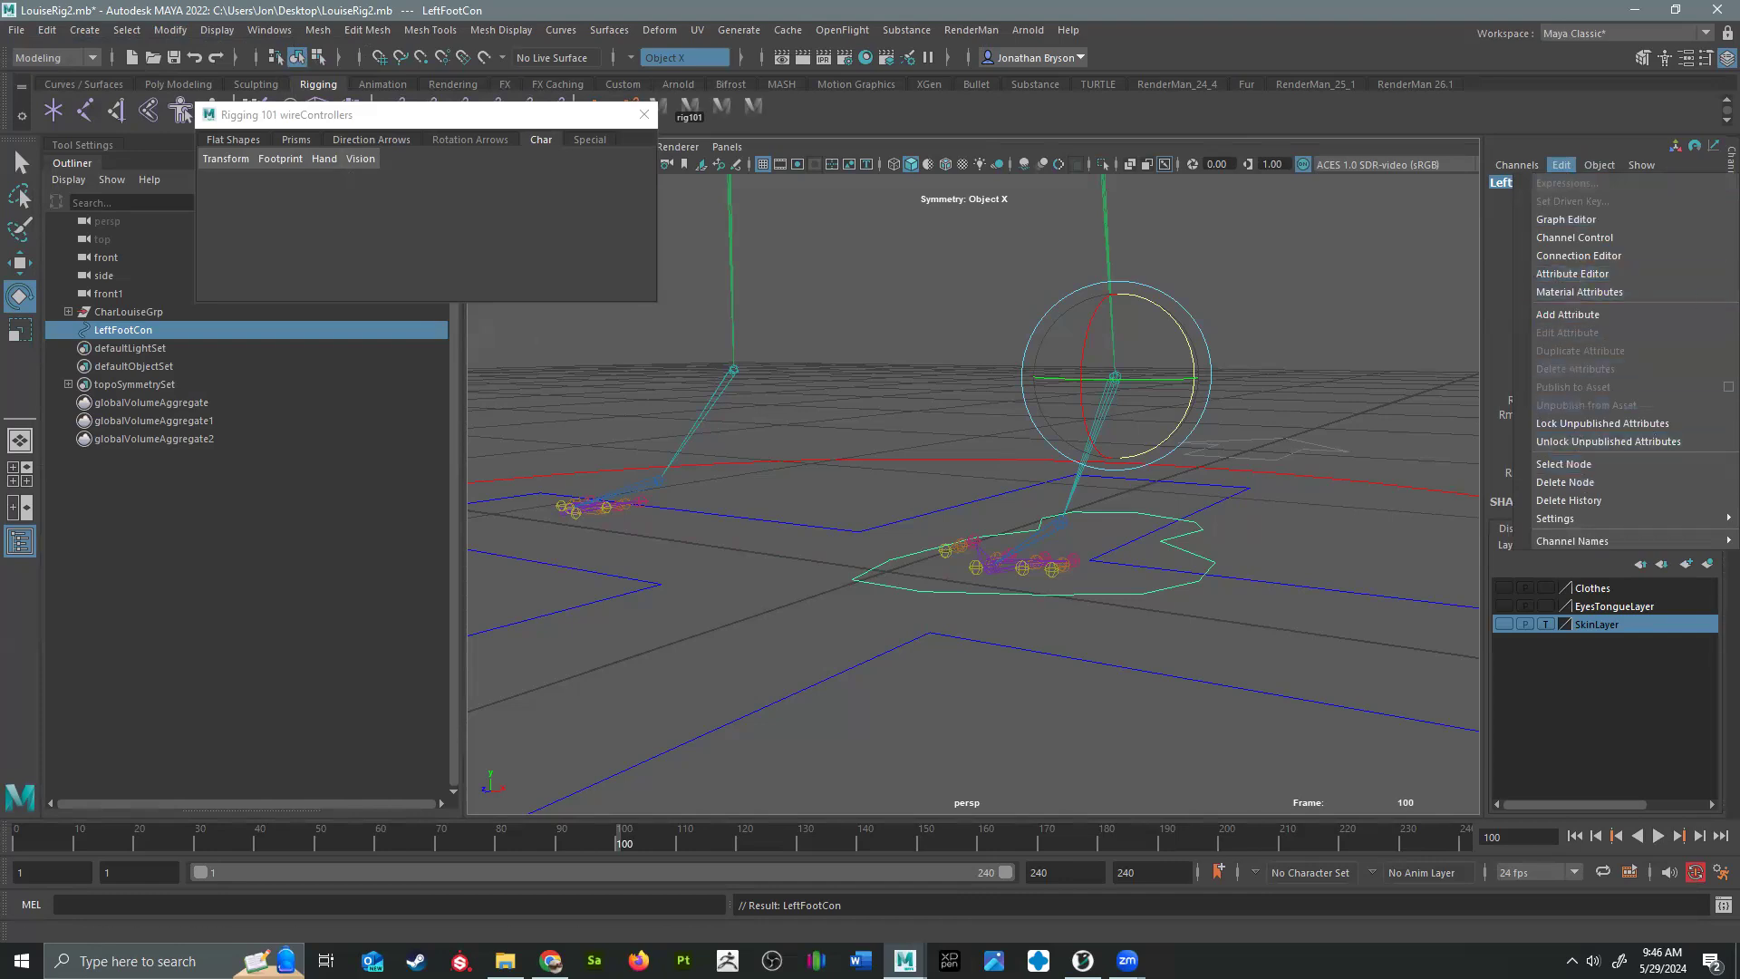
left_click(1569, 315)
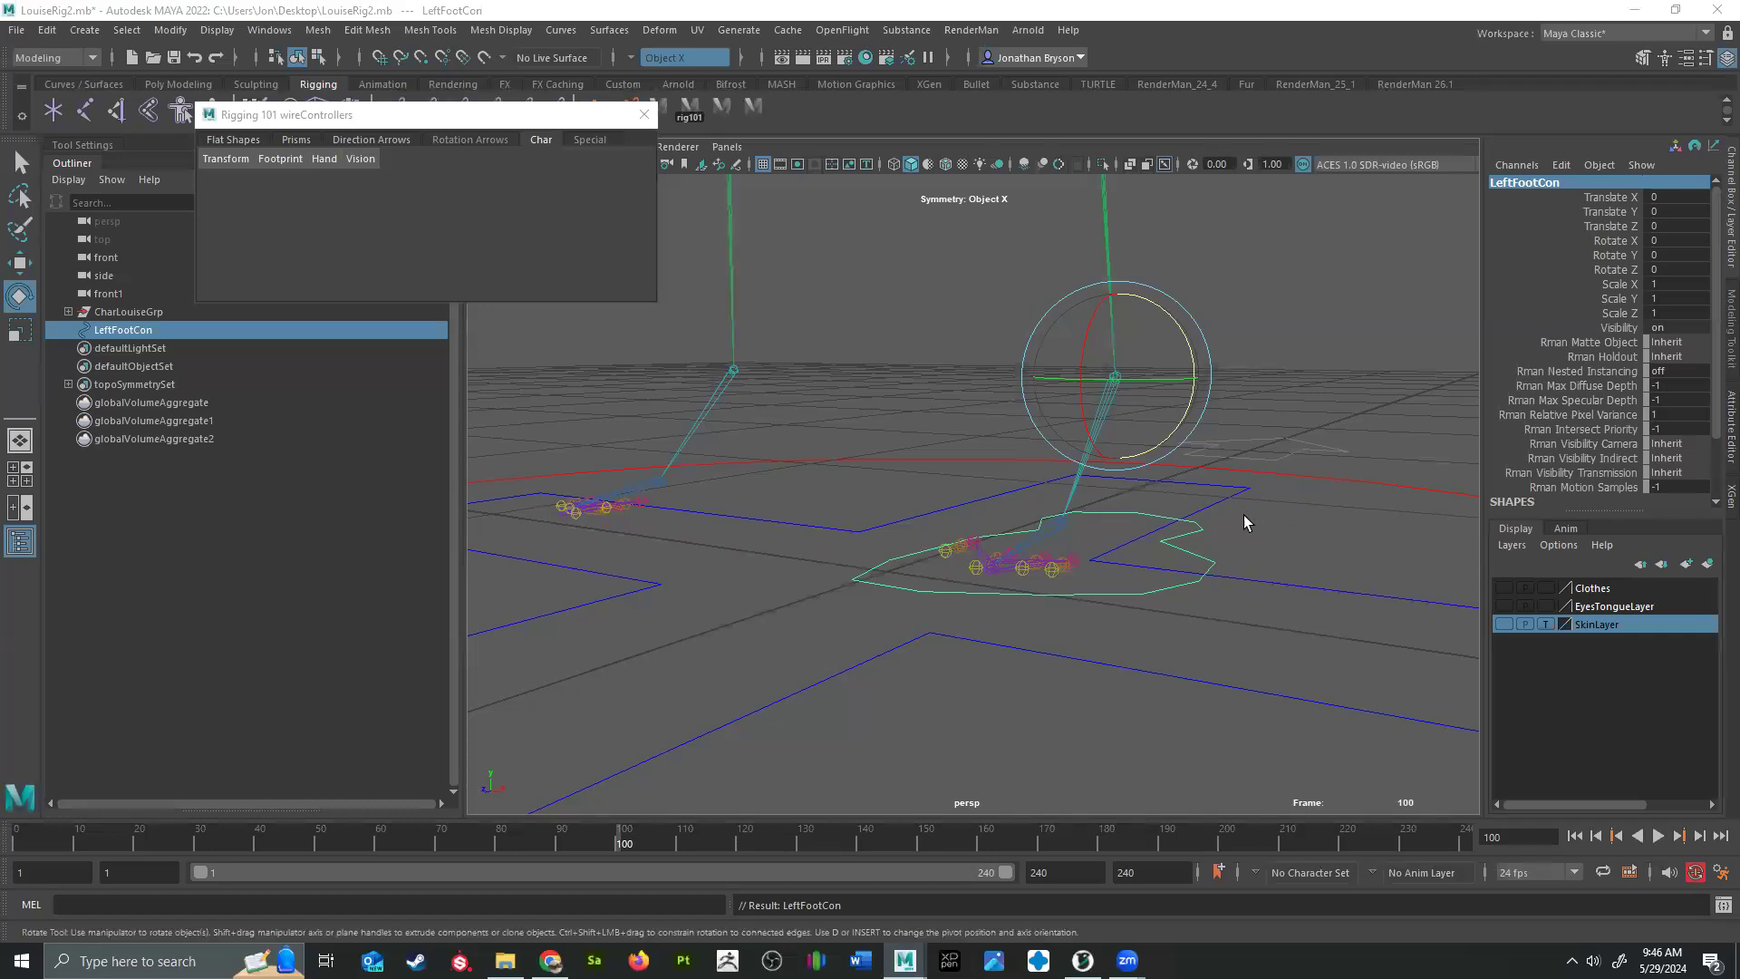
scroll(1595, 313, "down", 3)
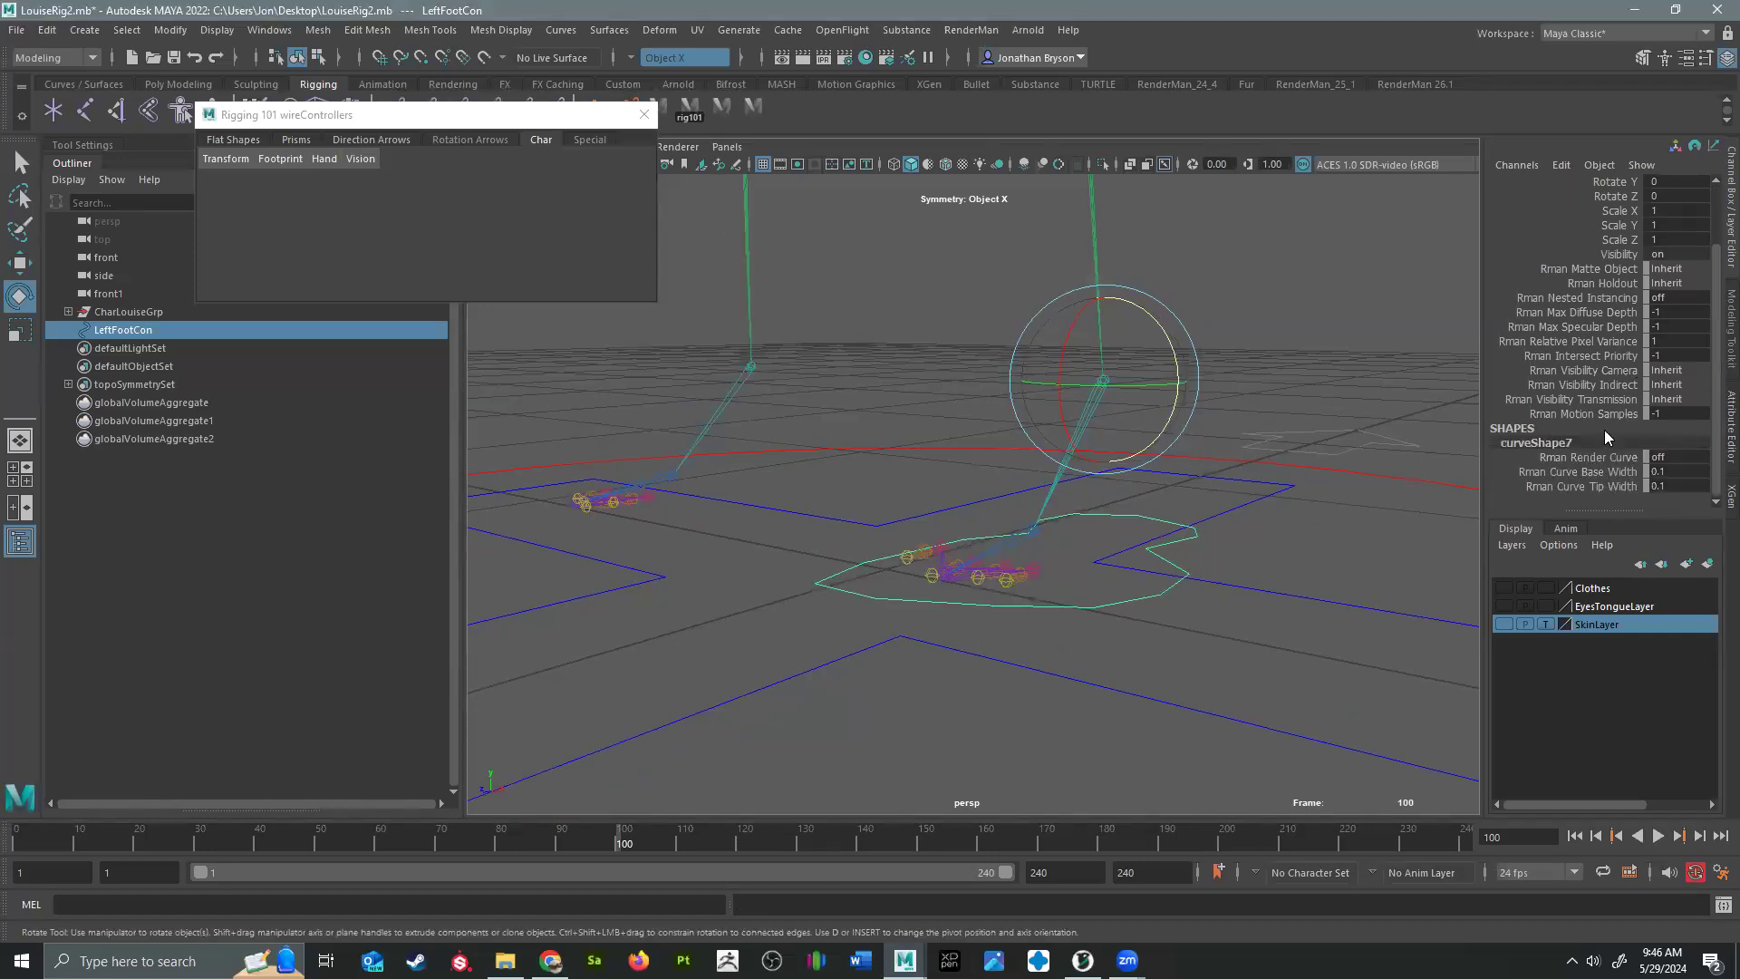
scroll(1598, 417, "up", 3)
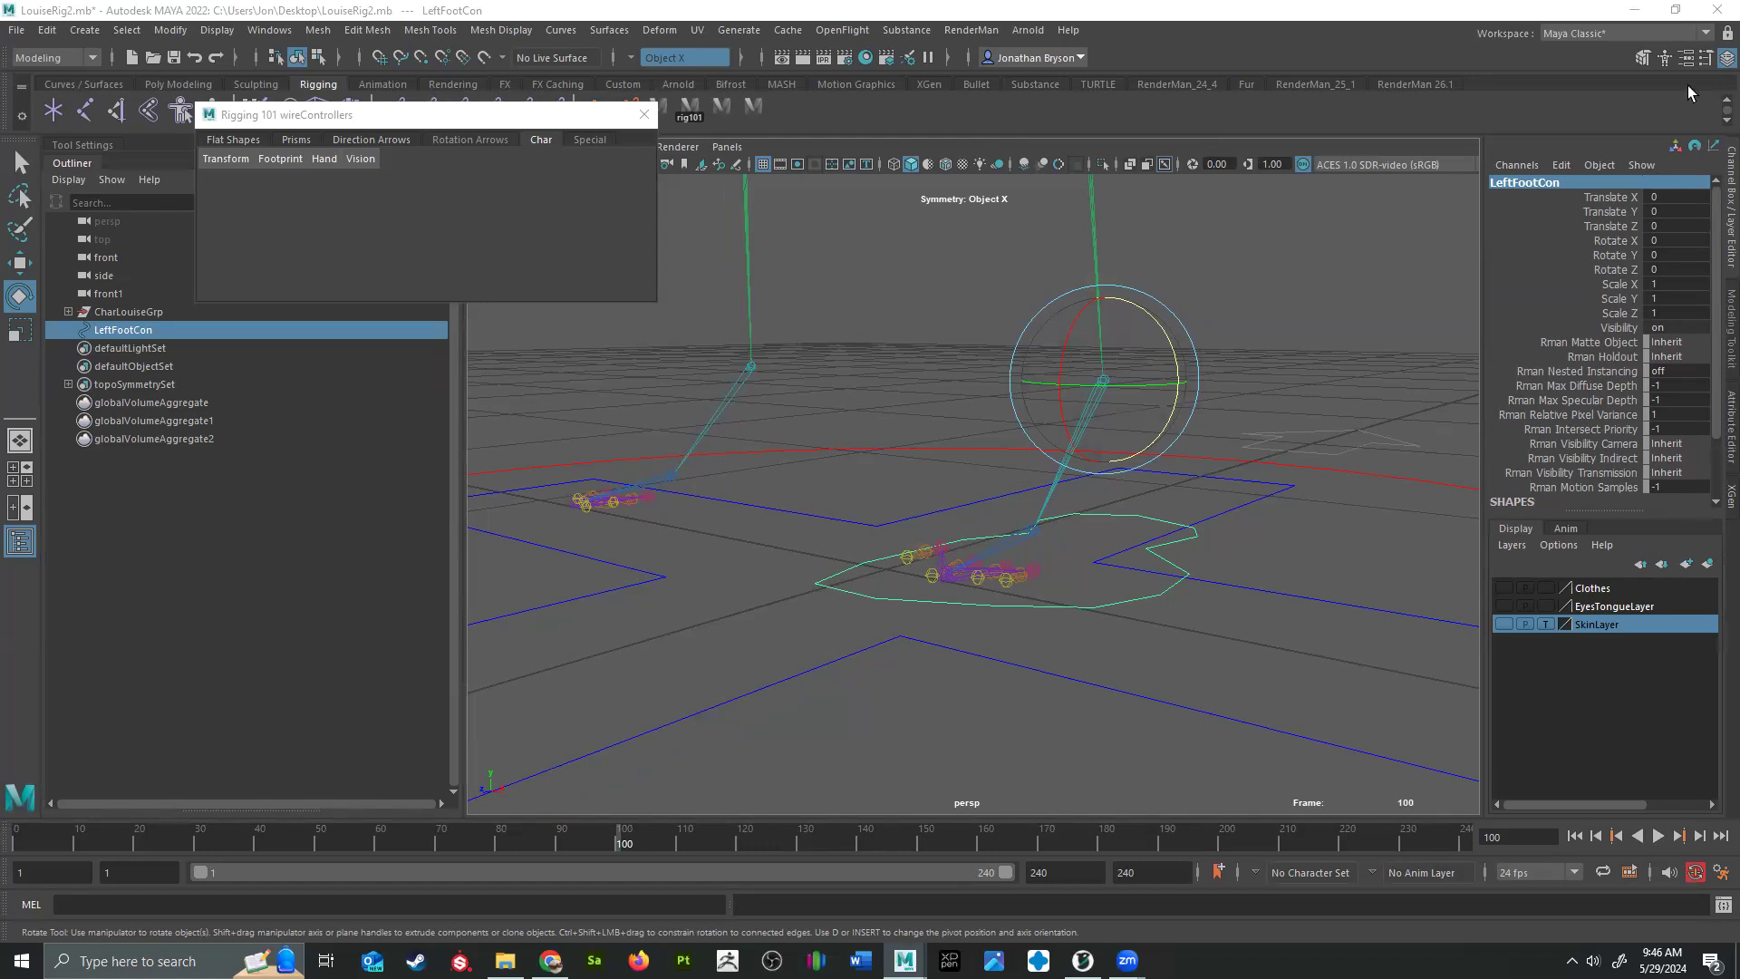
left_click(1563, 165)
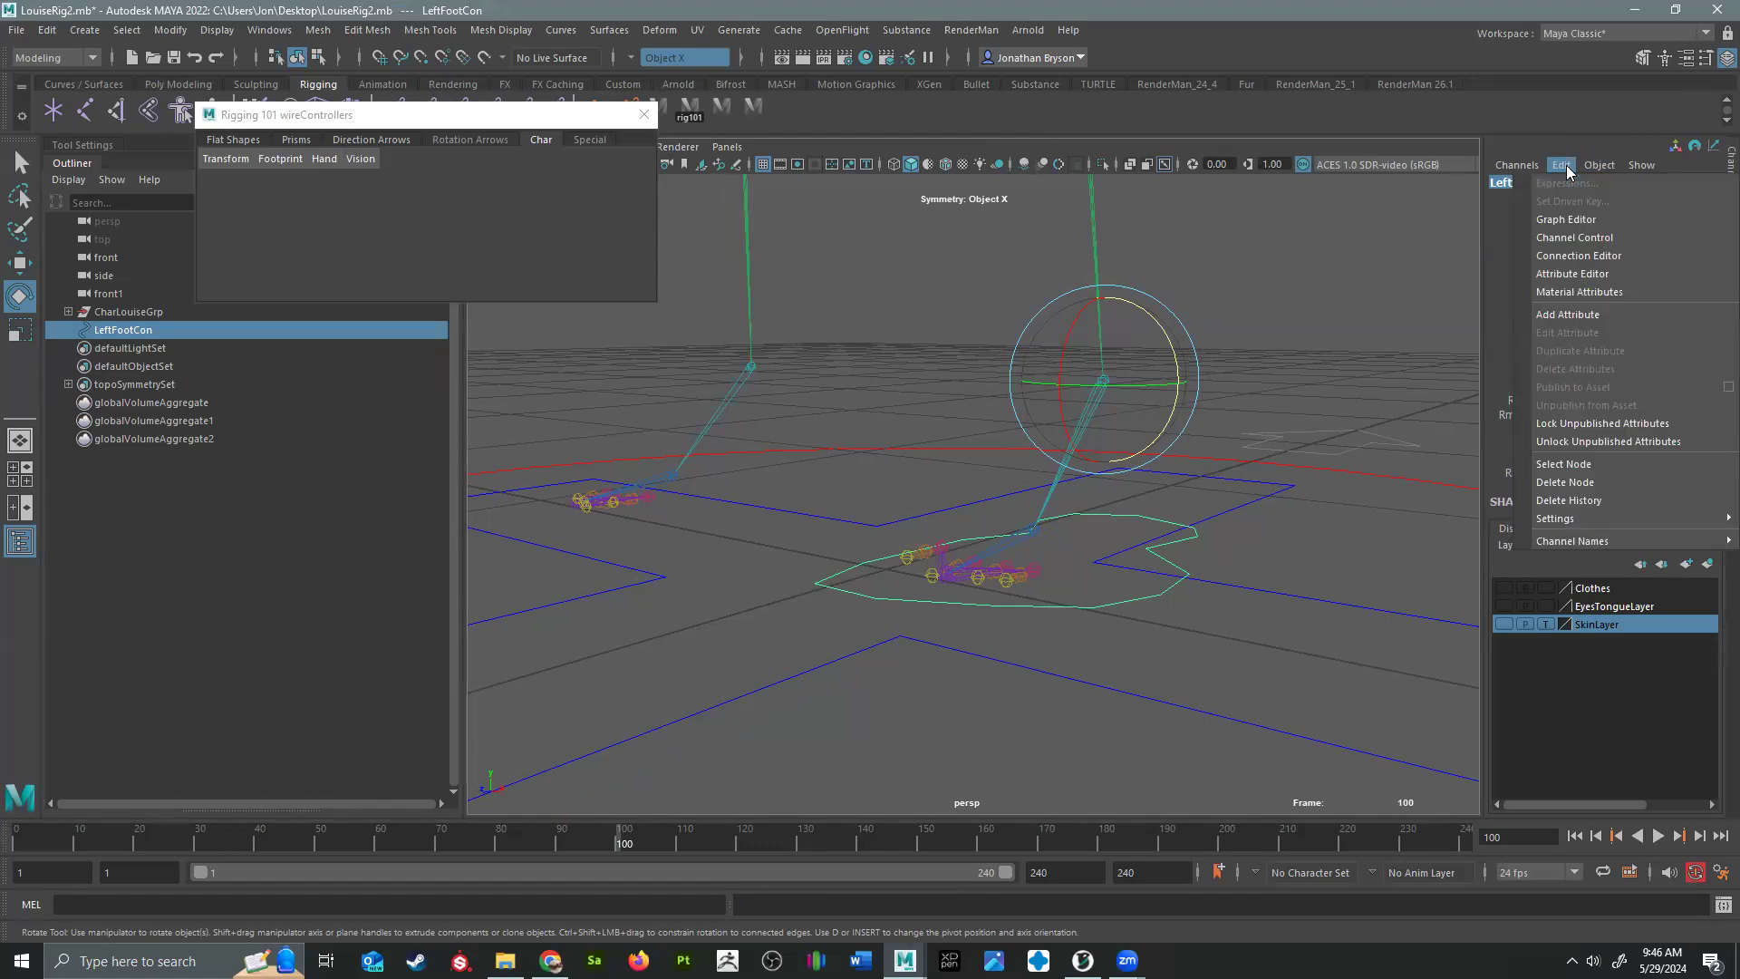
left_click(1566, 316)
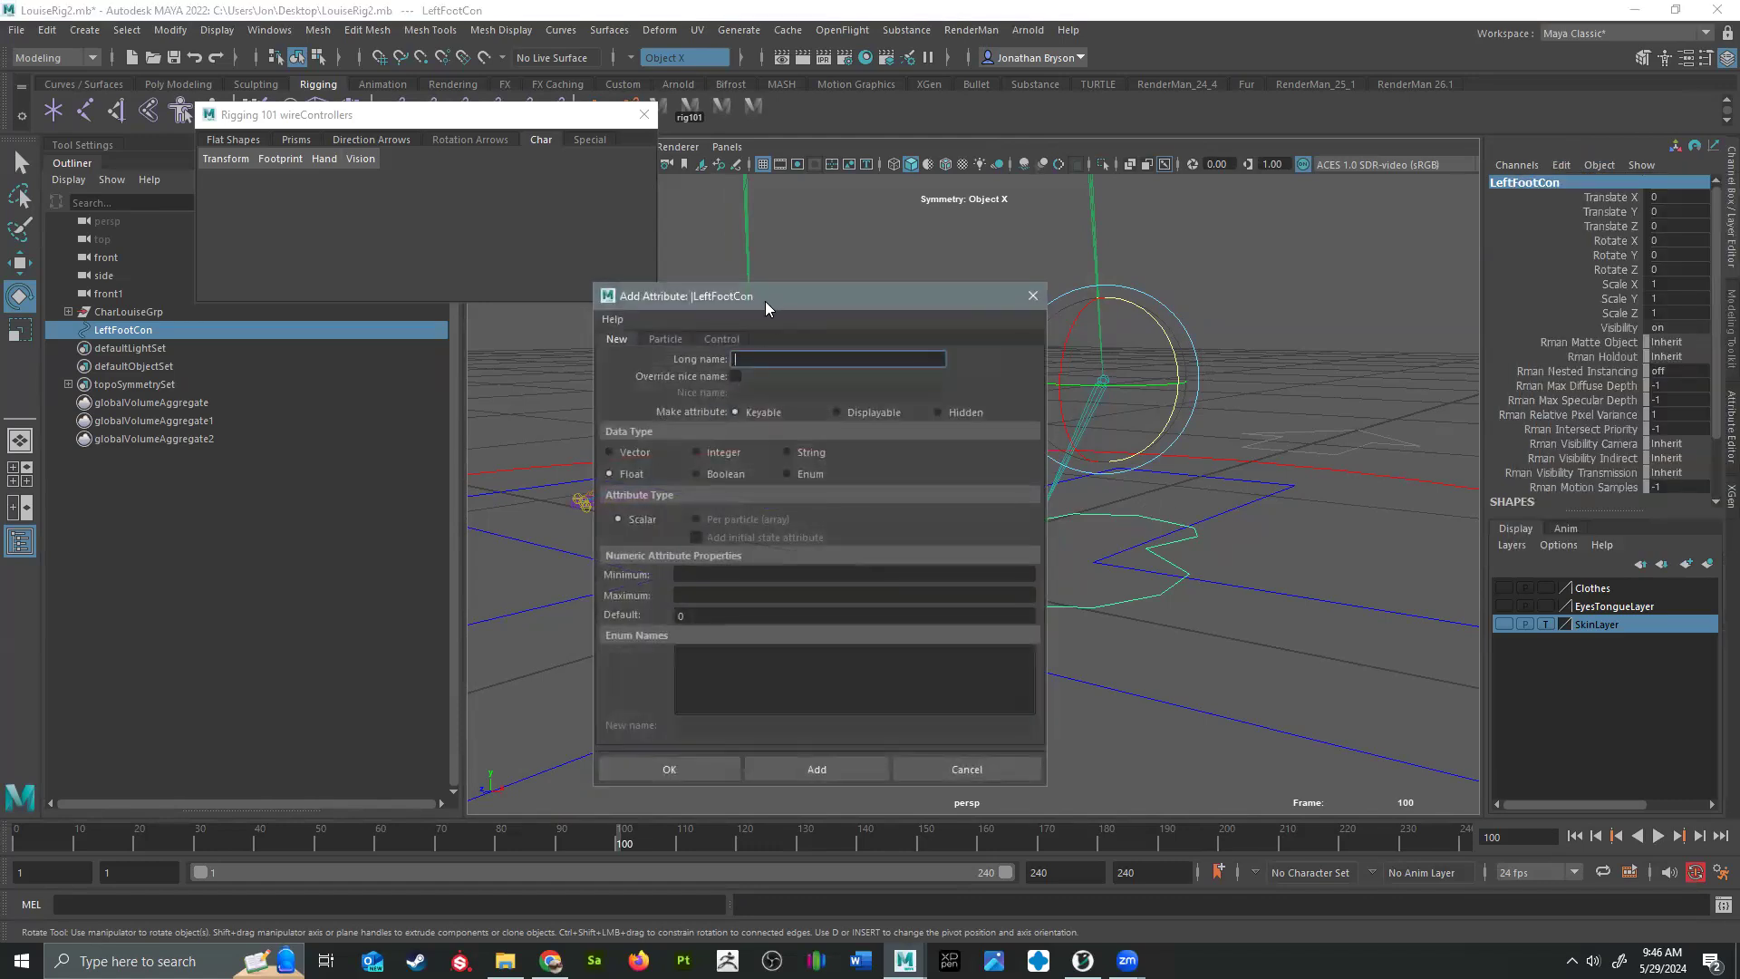
left_click_drag(765, 301, 801, 212)
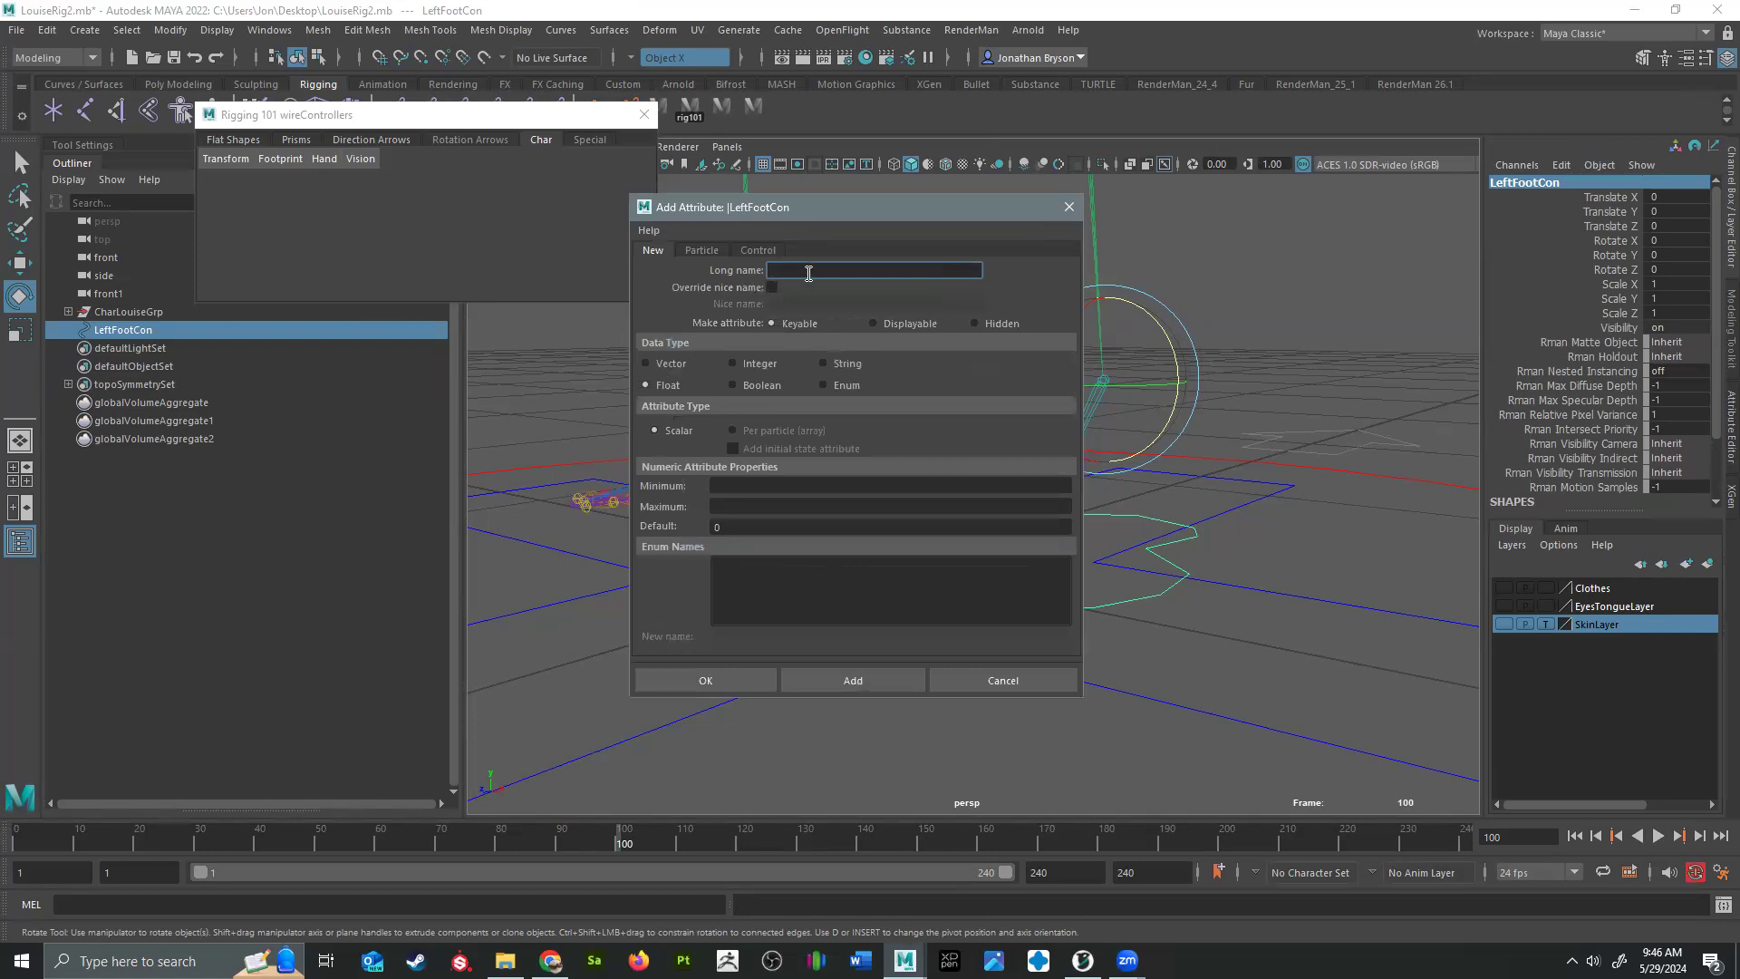
type("FootDrop")
left_click(724, 684)
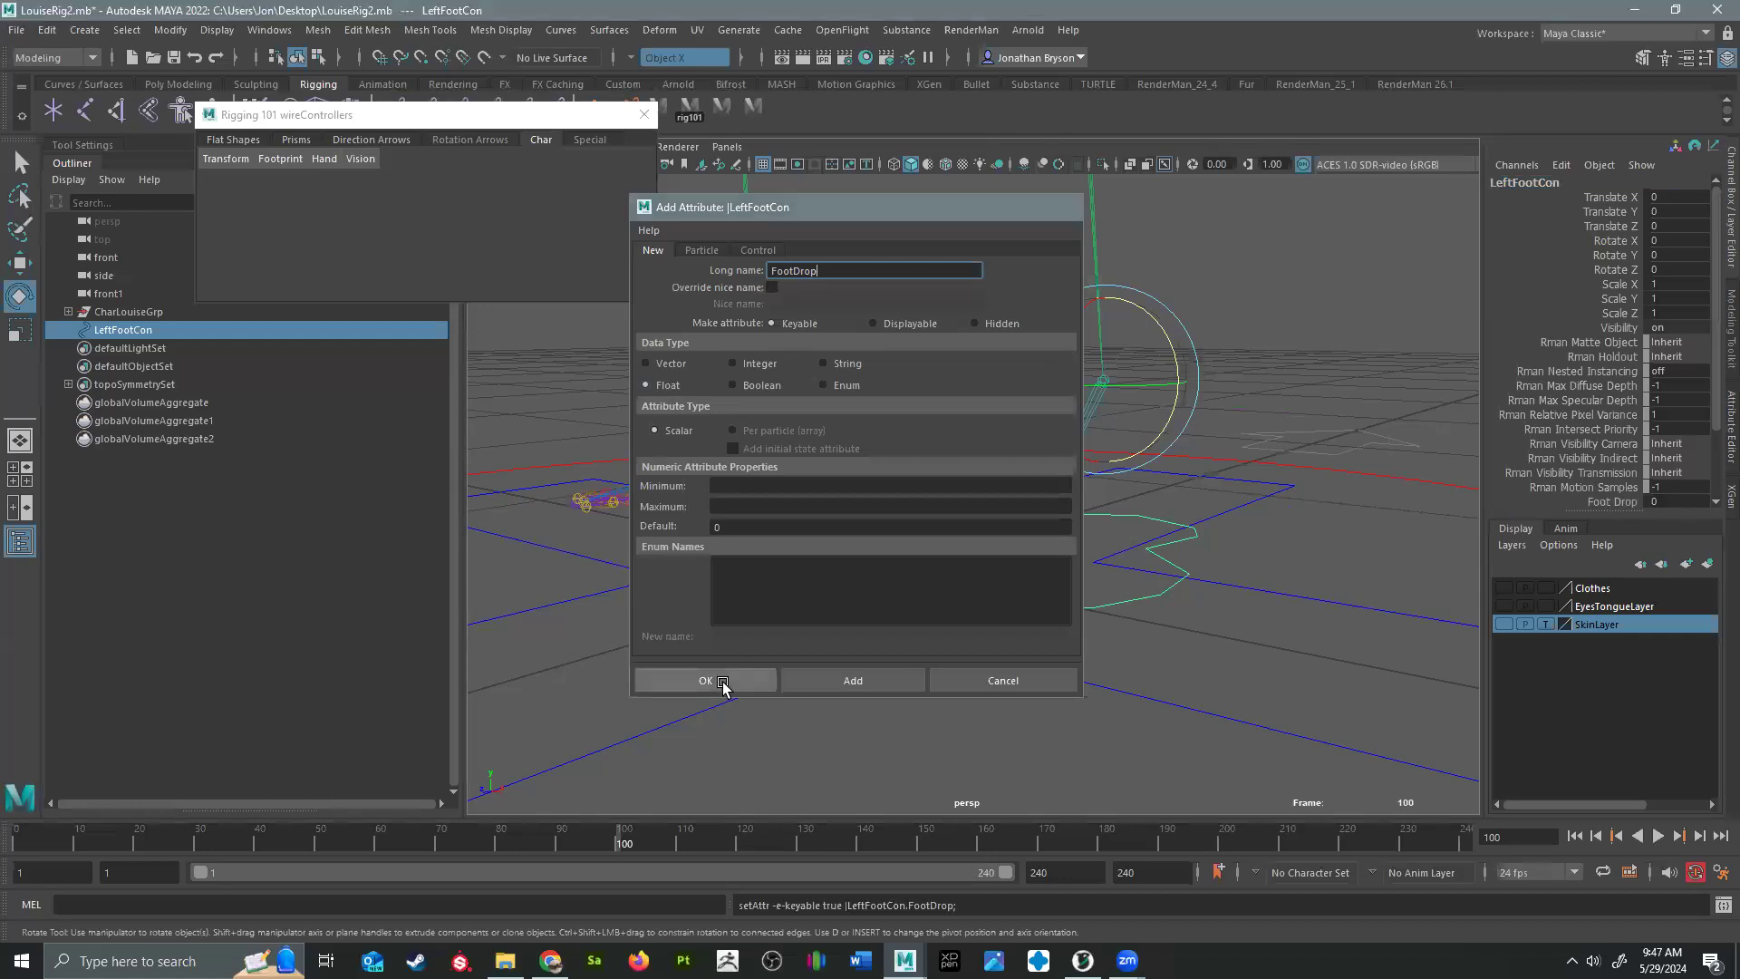
Step: Add another keyable float attribute named TippyToe to LeftFootCon, keeping the attribute dialog open
left_click(1574, 165)
left_click(1574, 165)
left_click(1568, 167)
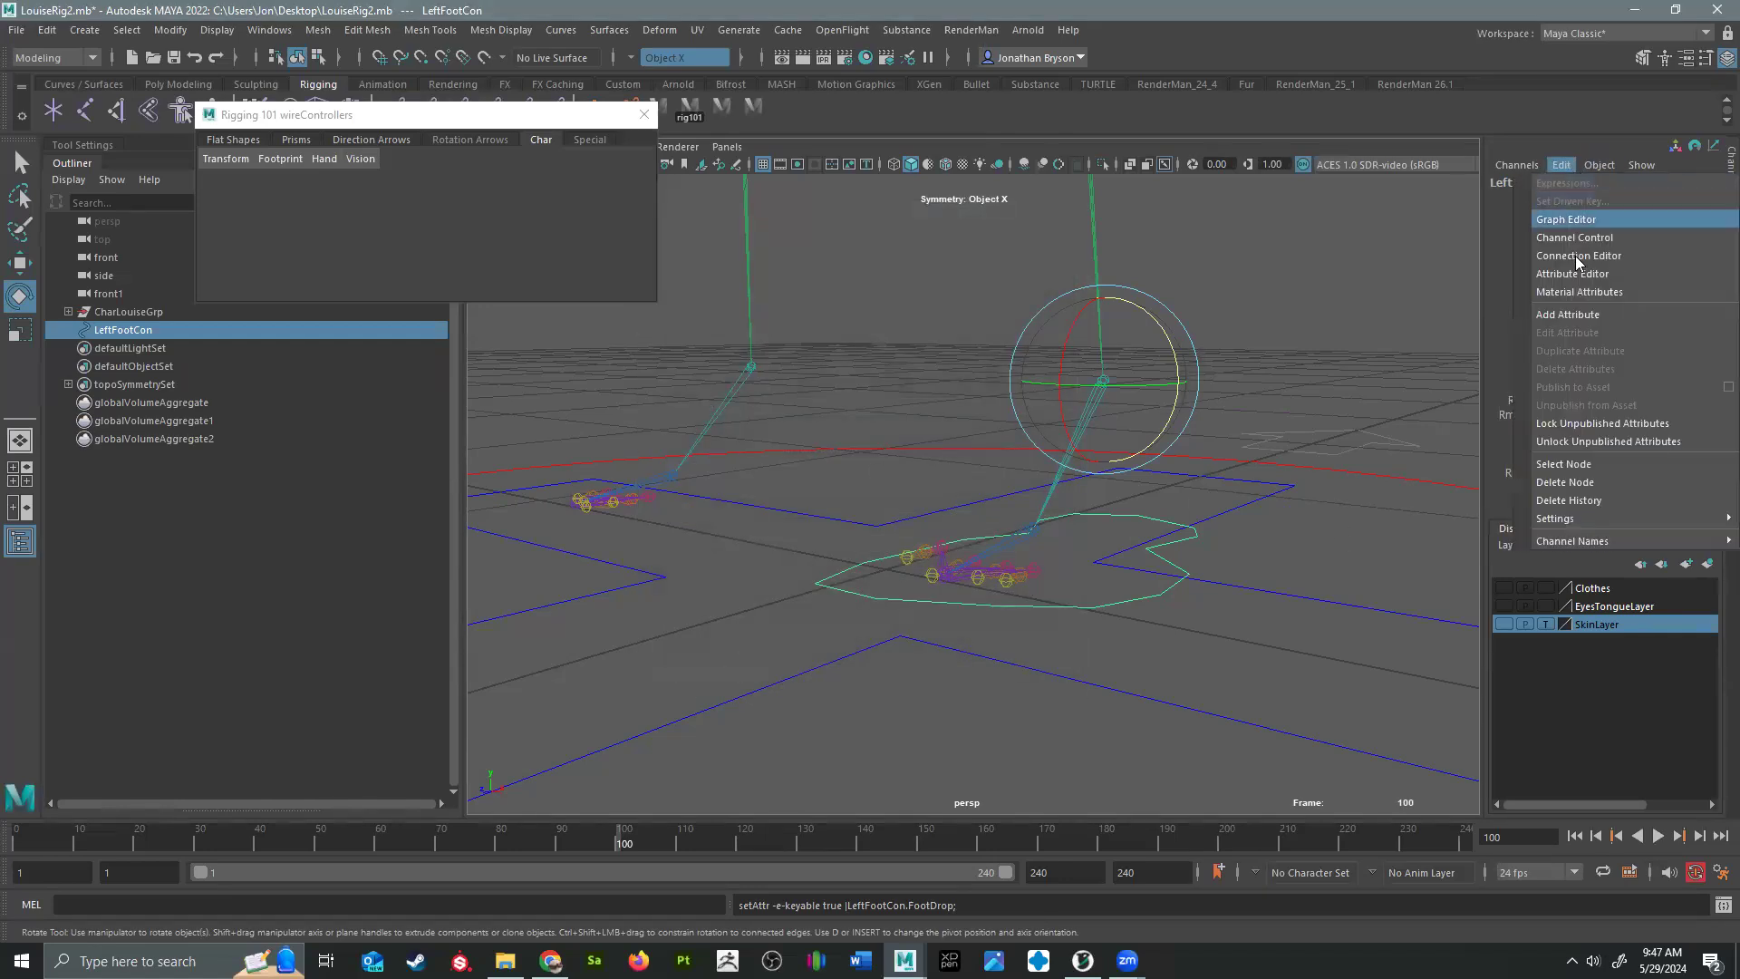
left_click(1579, 315)
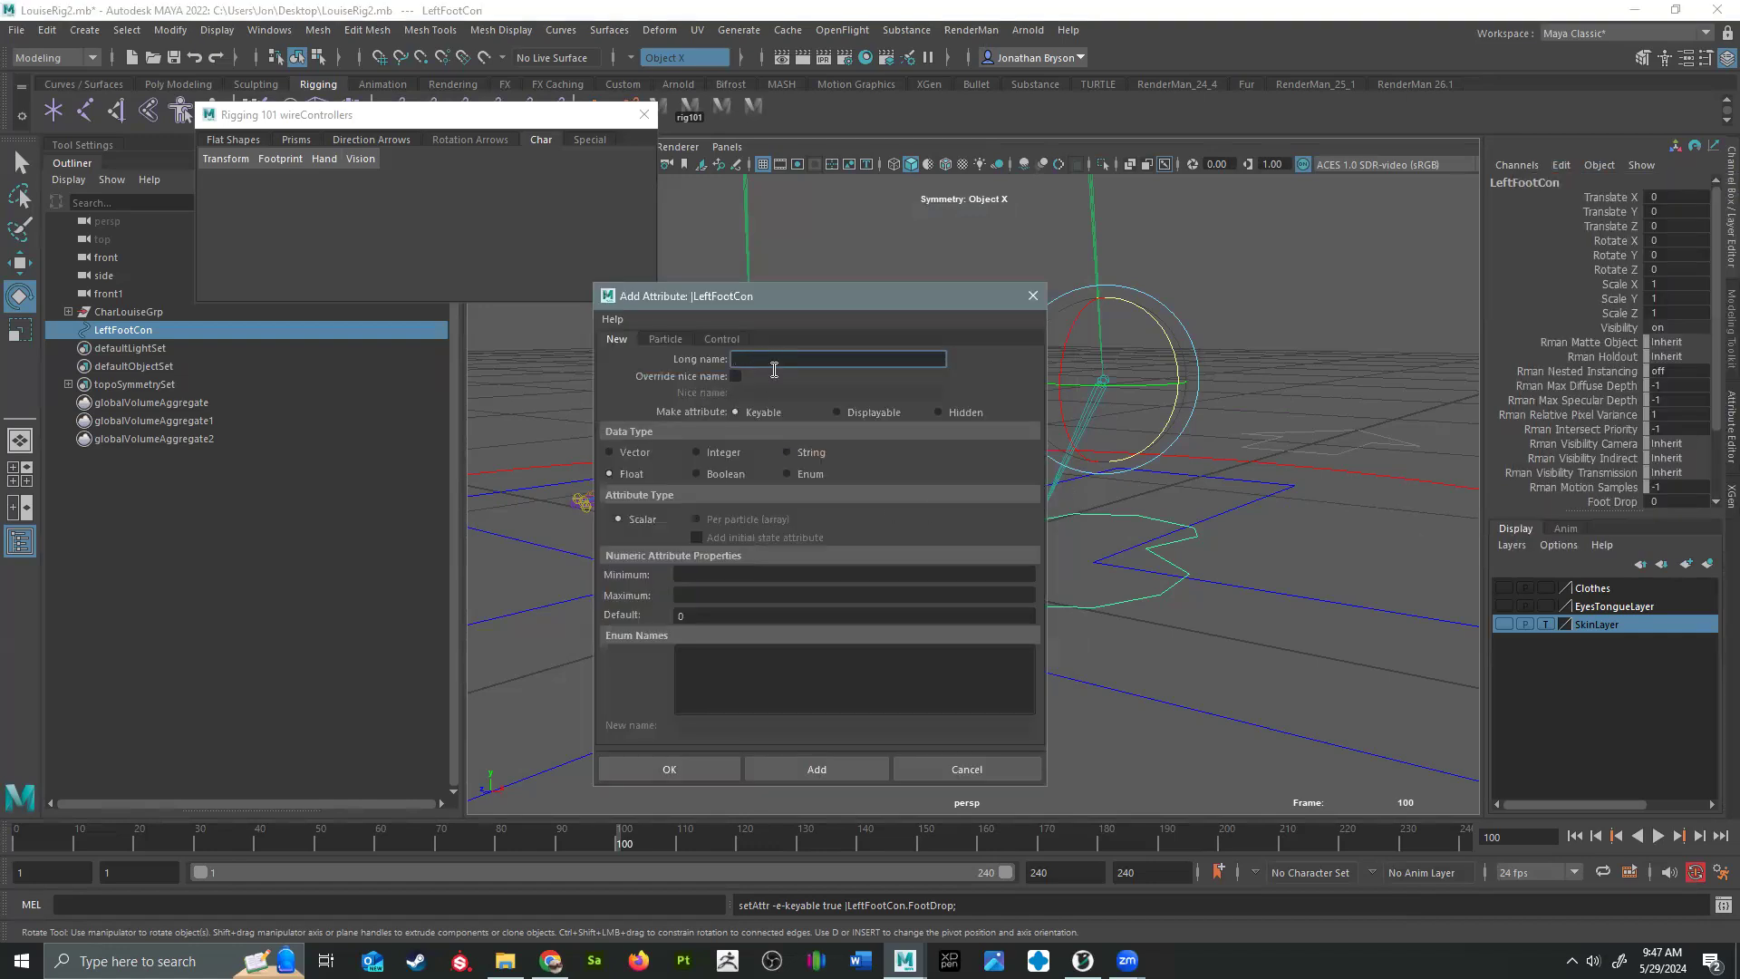
type("TippyToe")
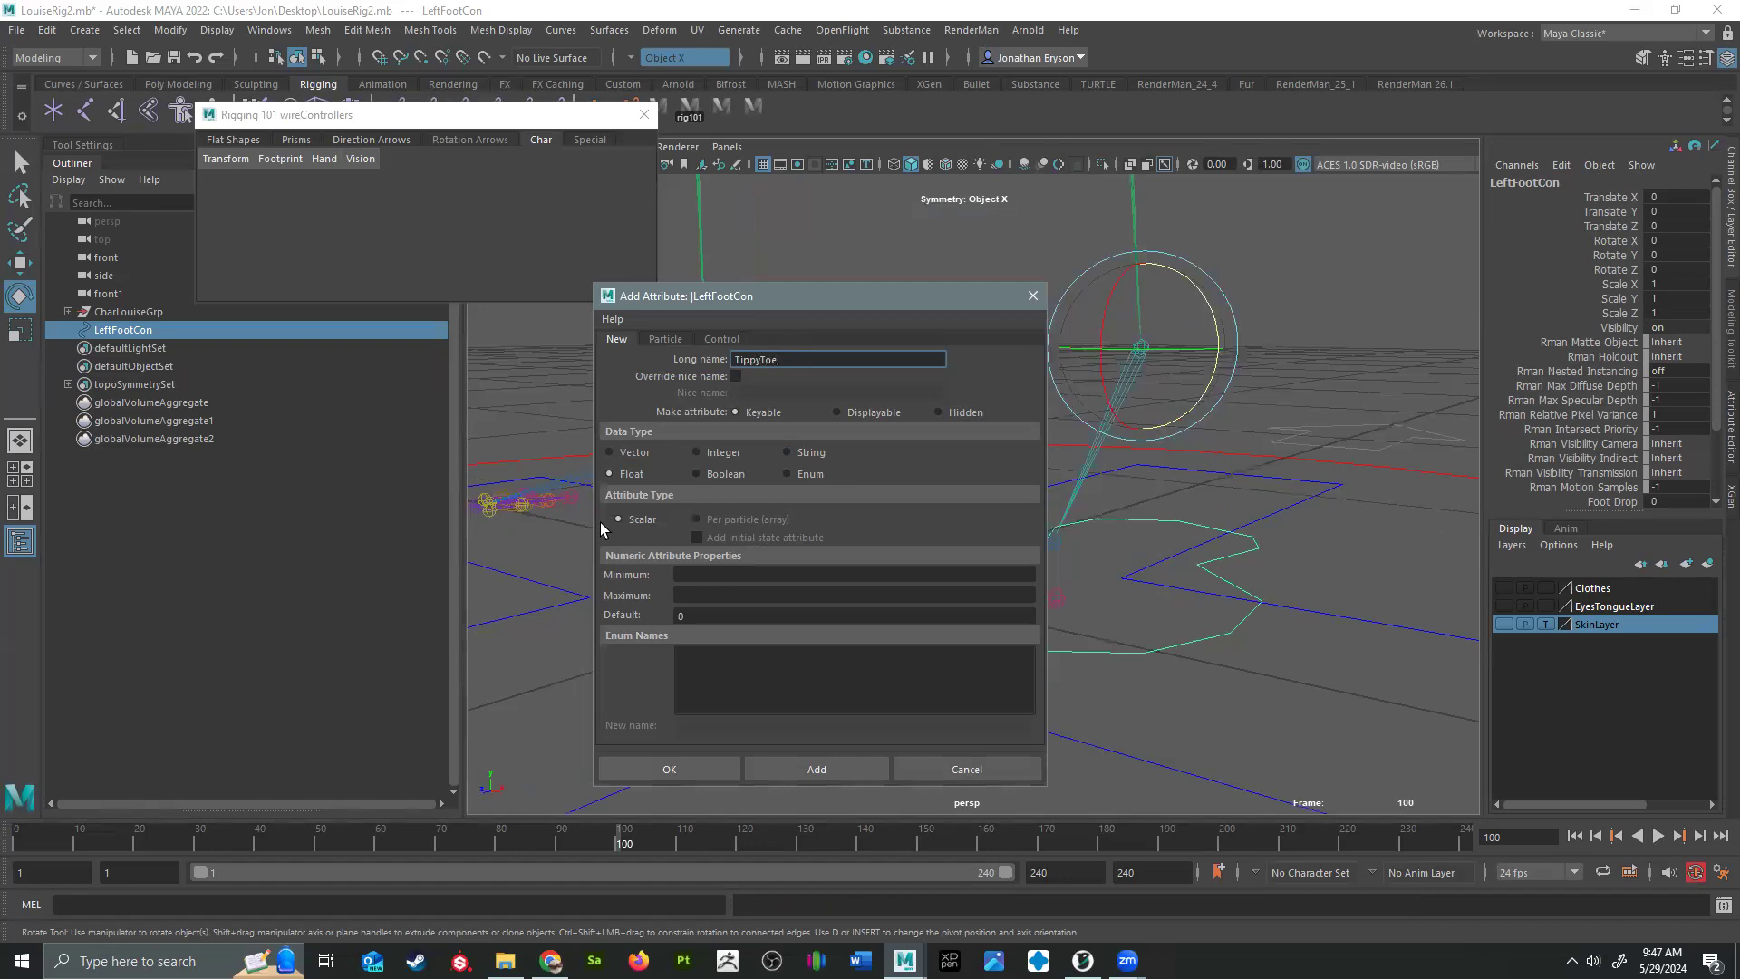
left_click(782, 767)
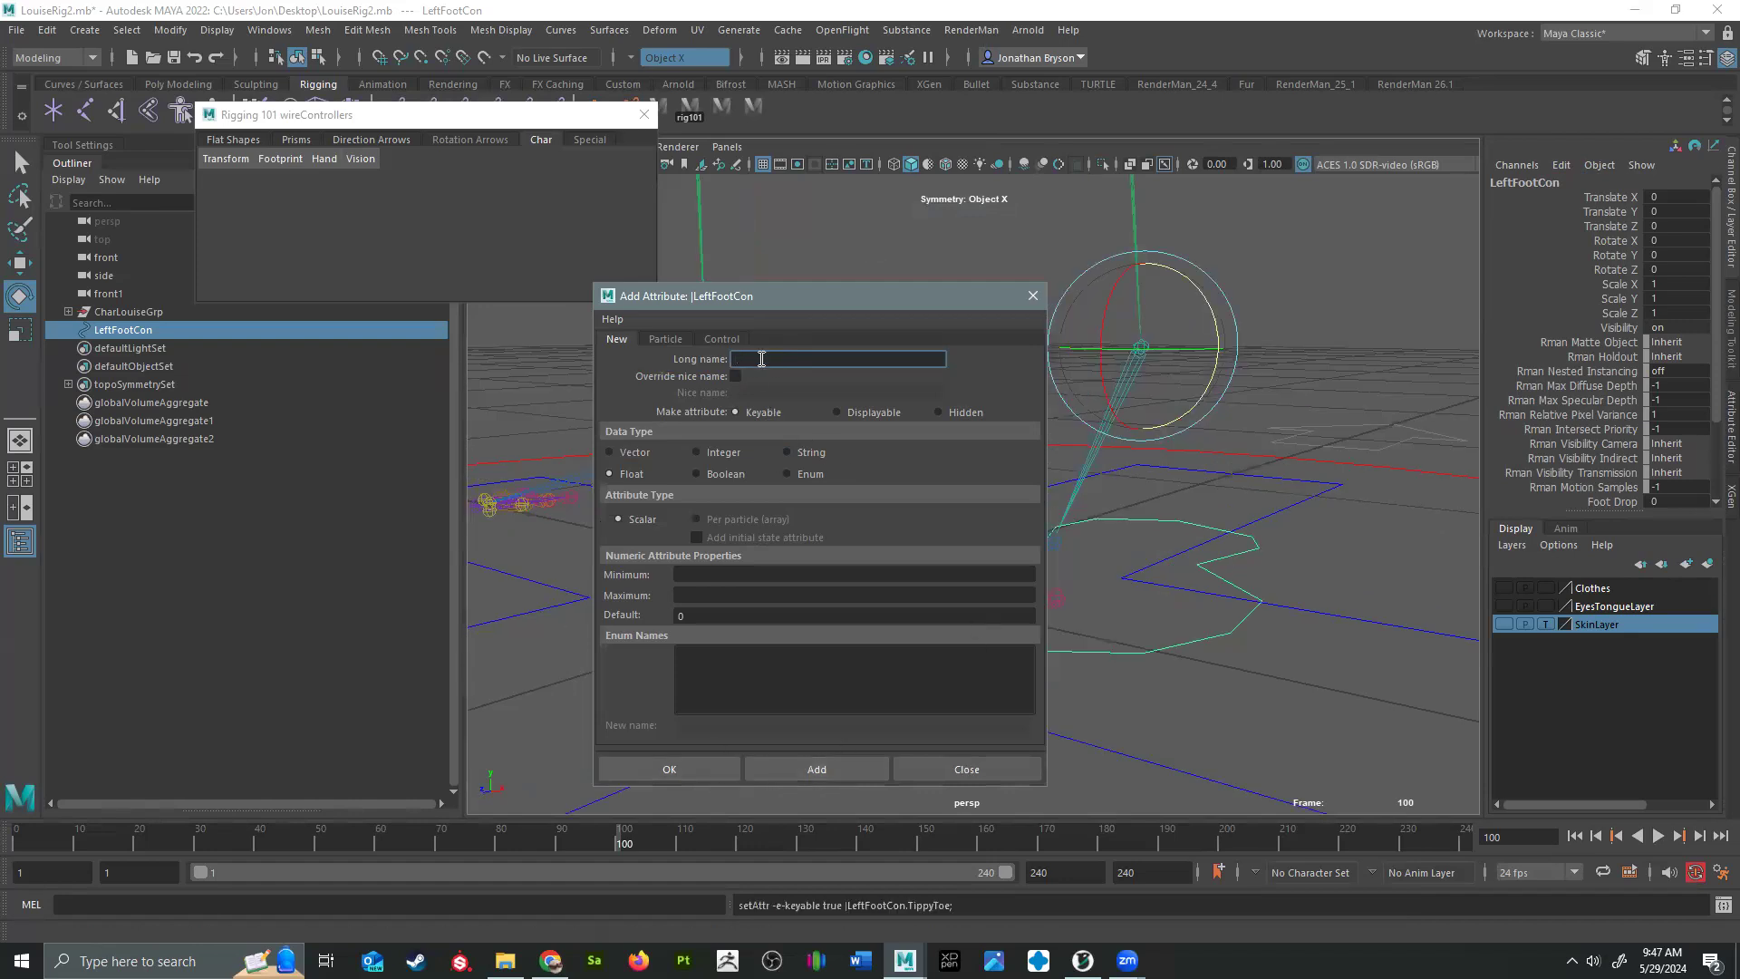
Step: Add keyable float attributes named InnerRoll and OutterRoll to LeftFootCon
scroll(1648, 451, "down", 3)
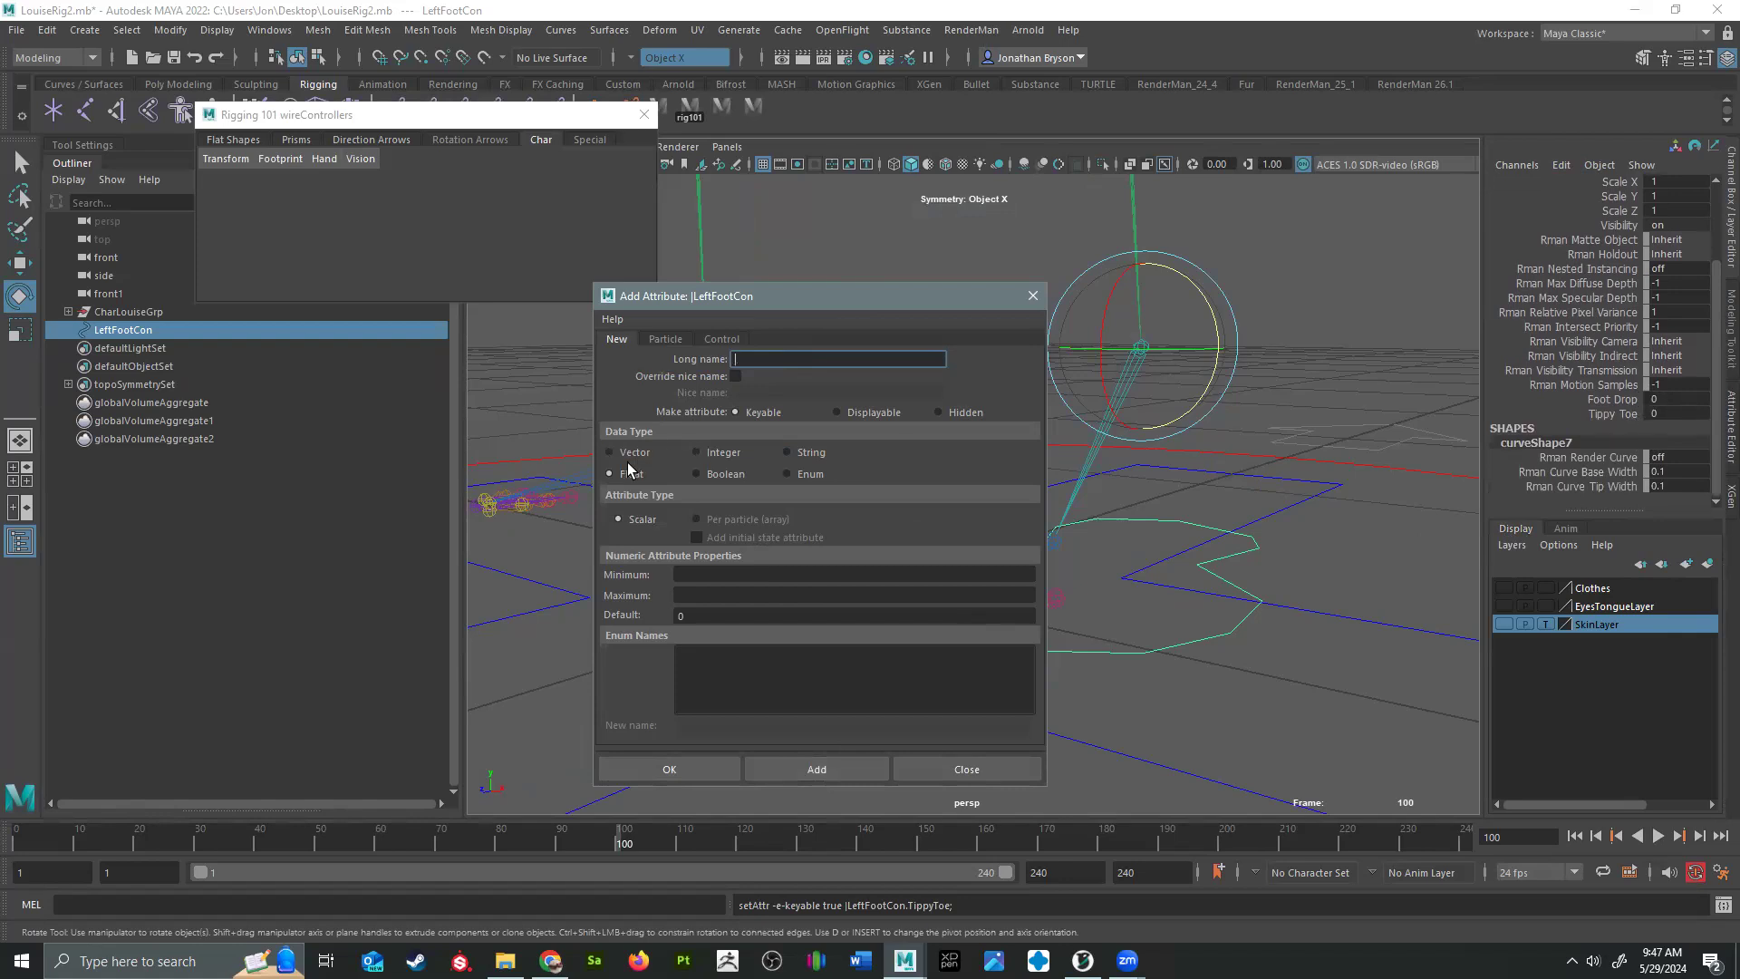
type("InnerRoll")
left_click(817, 768)
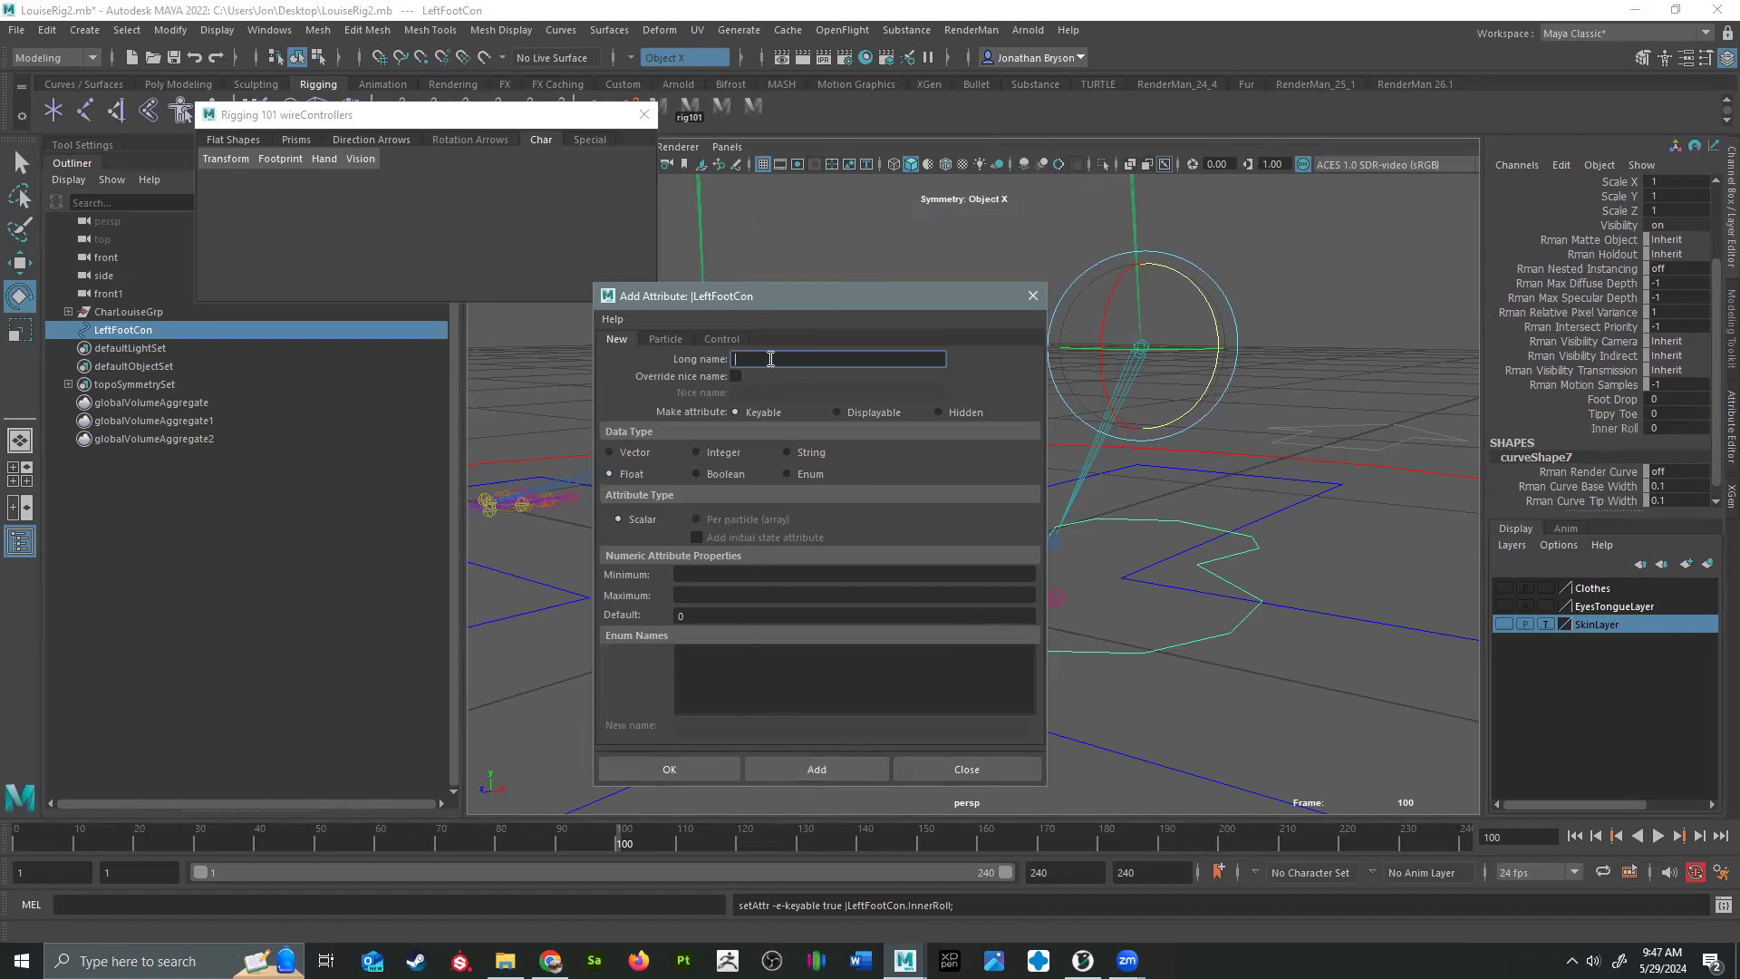
type("OutterRoll")
left_click(855, 774)
Step: Add keyable float attributes named HeelPeel and CigStomp to LeftFootCon
type("HeelPeel")
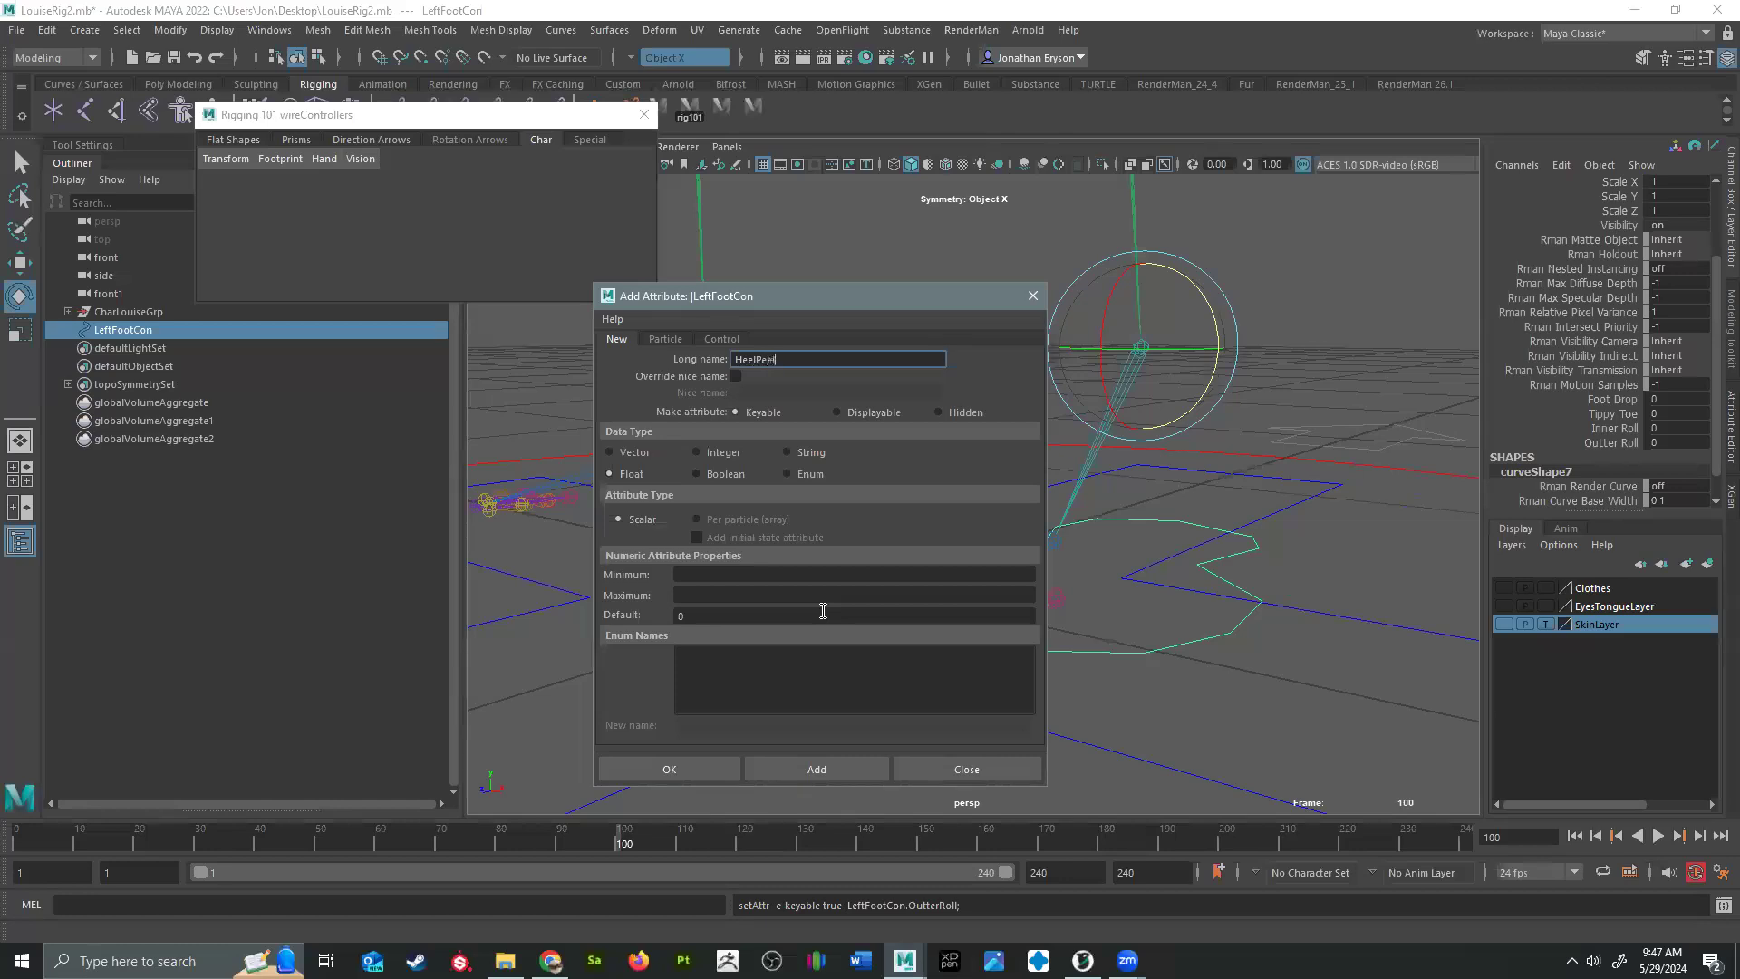
left_click(843, 766)
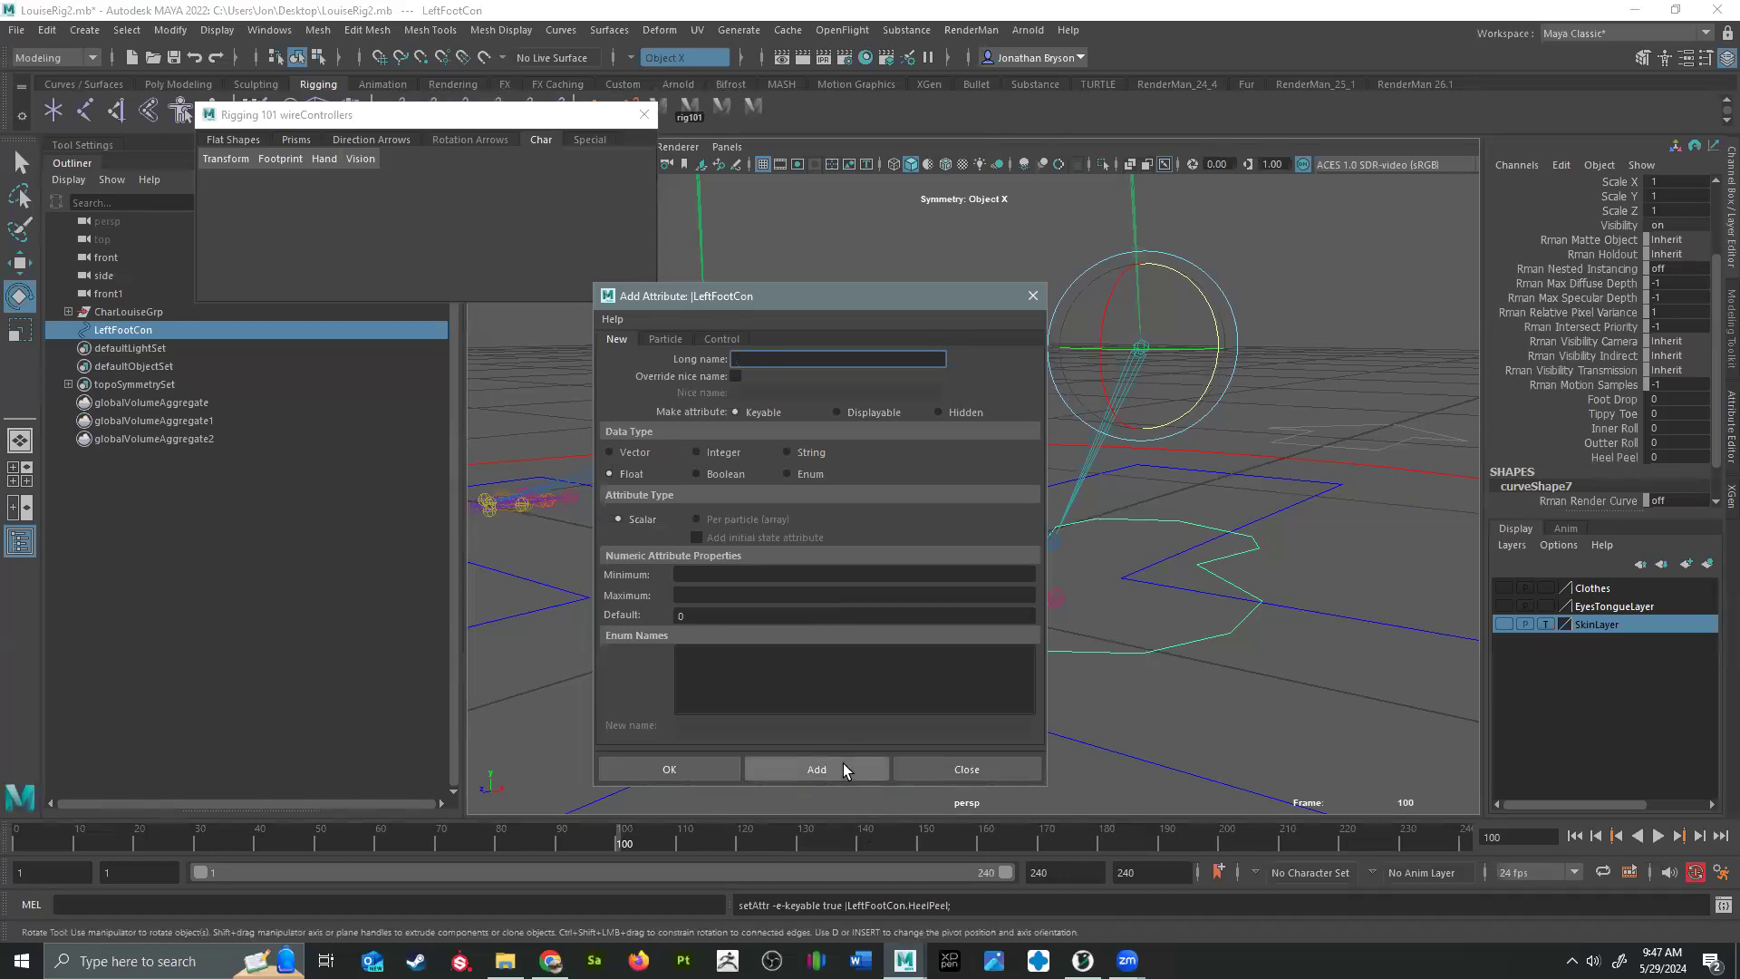
type("CiStomp")
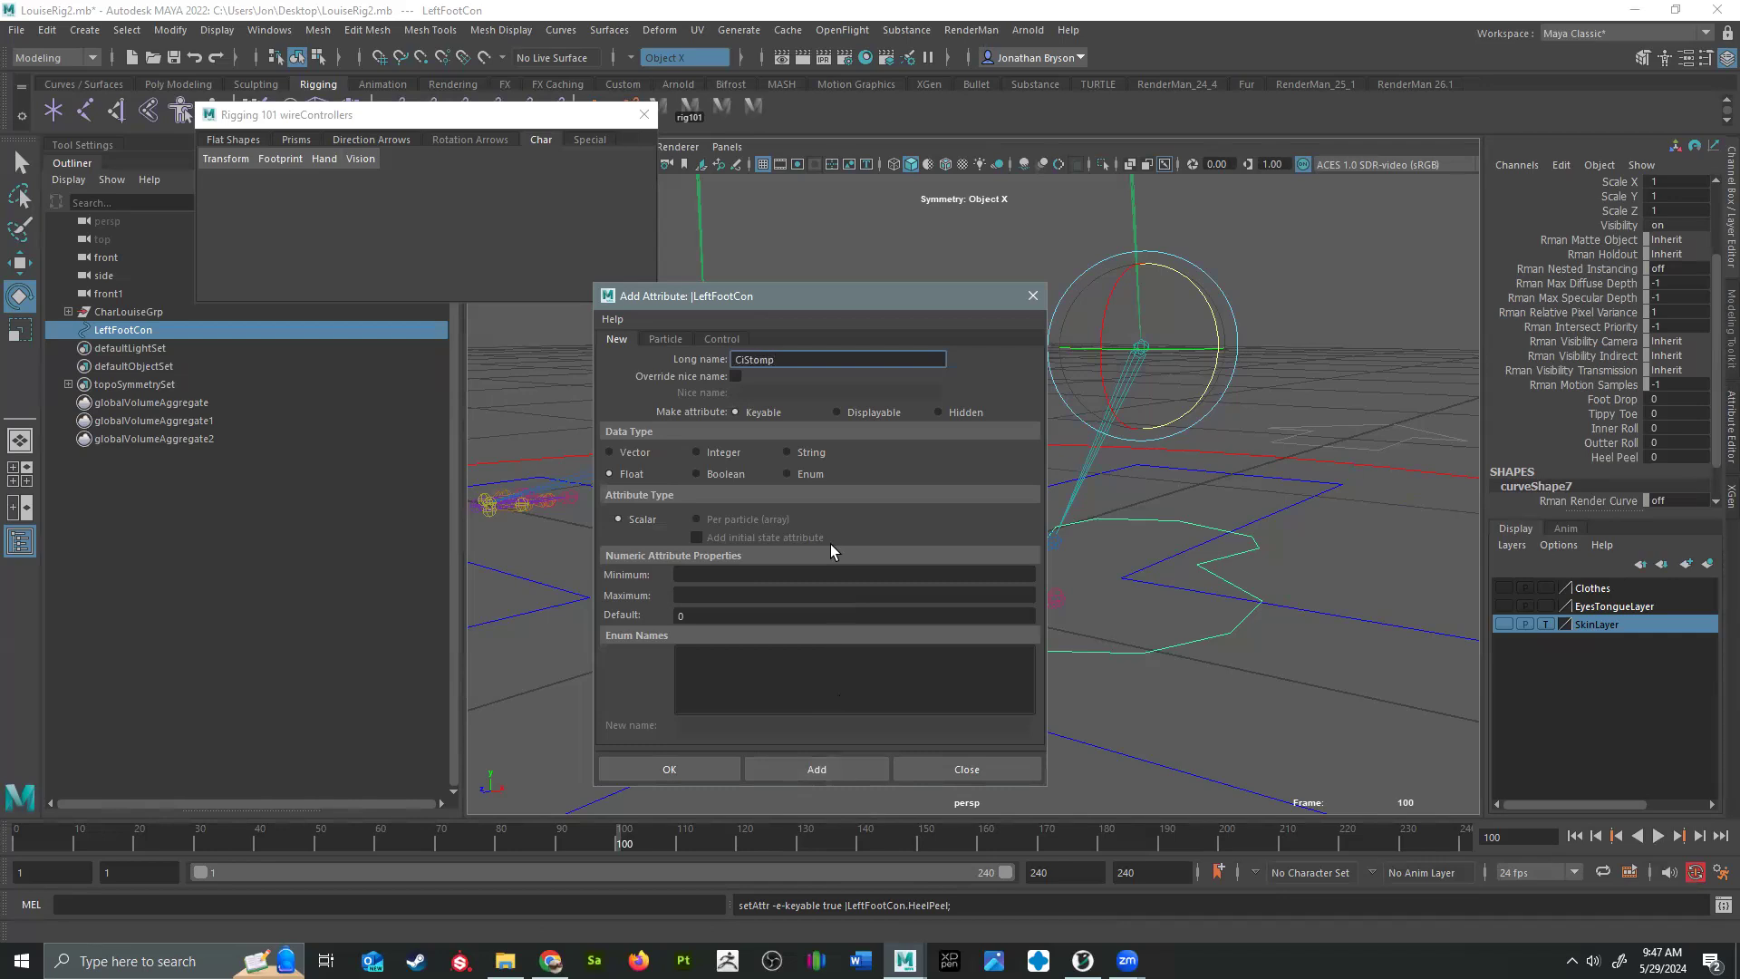
key("BackSpace")
key("BackSpace")
key("BackSpace")
key("BackSpace")
key("BackSpace")
type("gStomp")
left_click(819, 767)
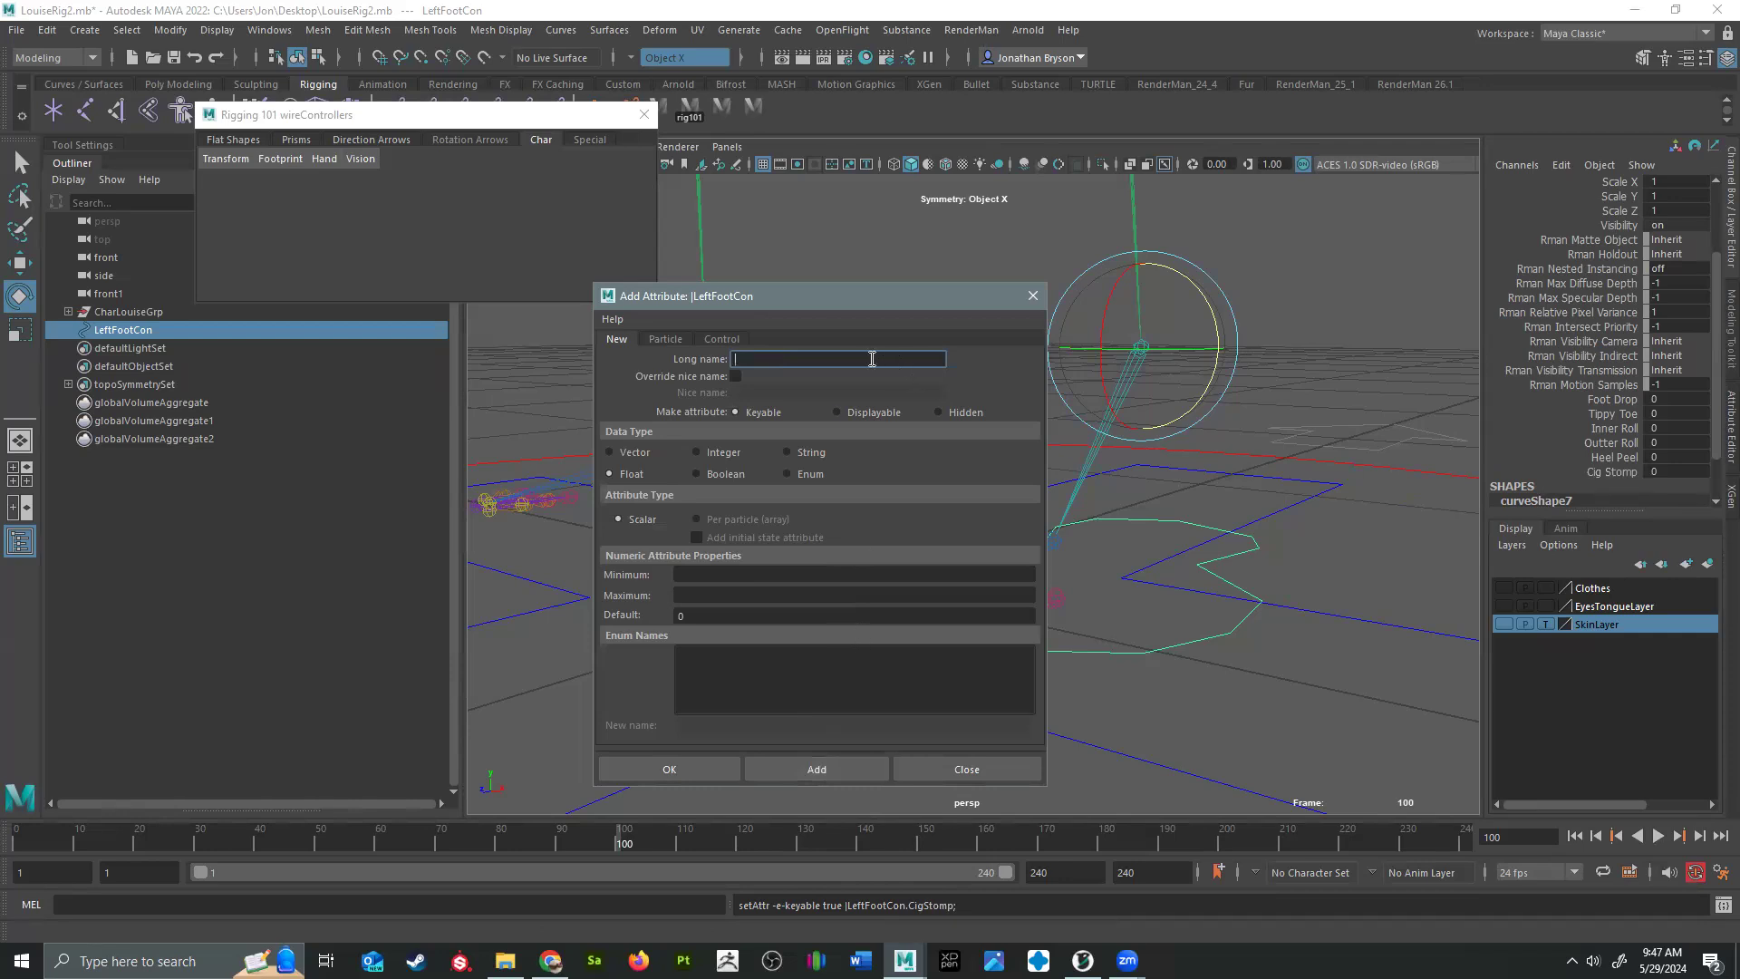
Step: Add keyable float attributes named HeelPivot and ToeTap to LeftFootCon and close the attribute dialog
type("HeelPivot")
left_click(843, 774)
type("ToeTap")
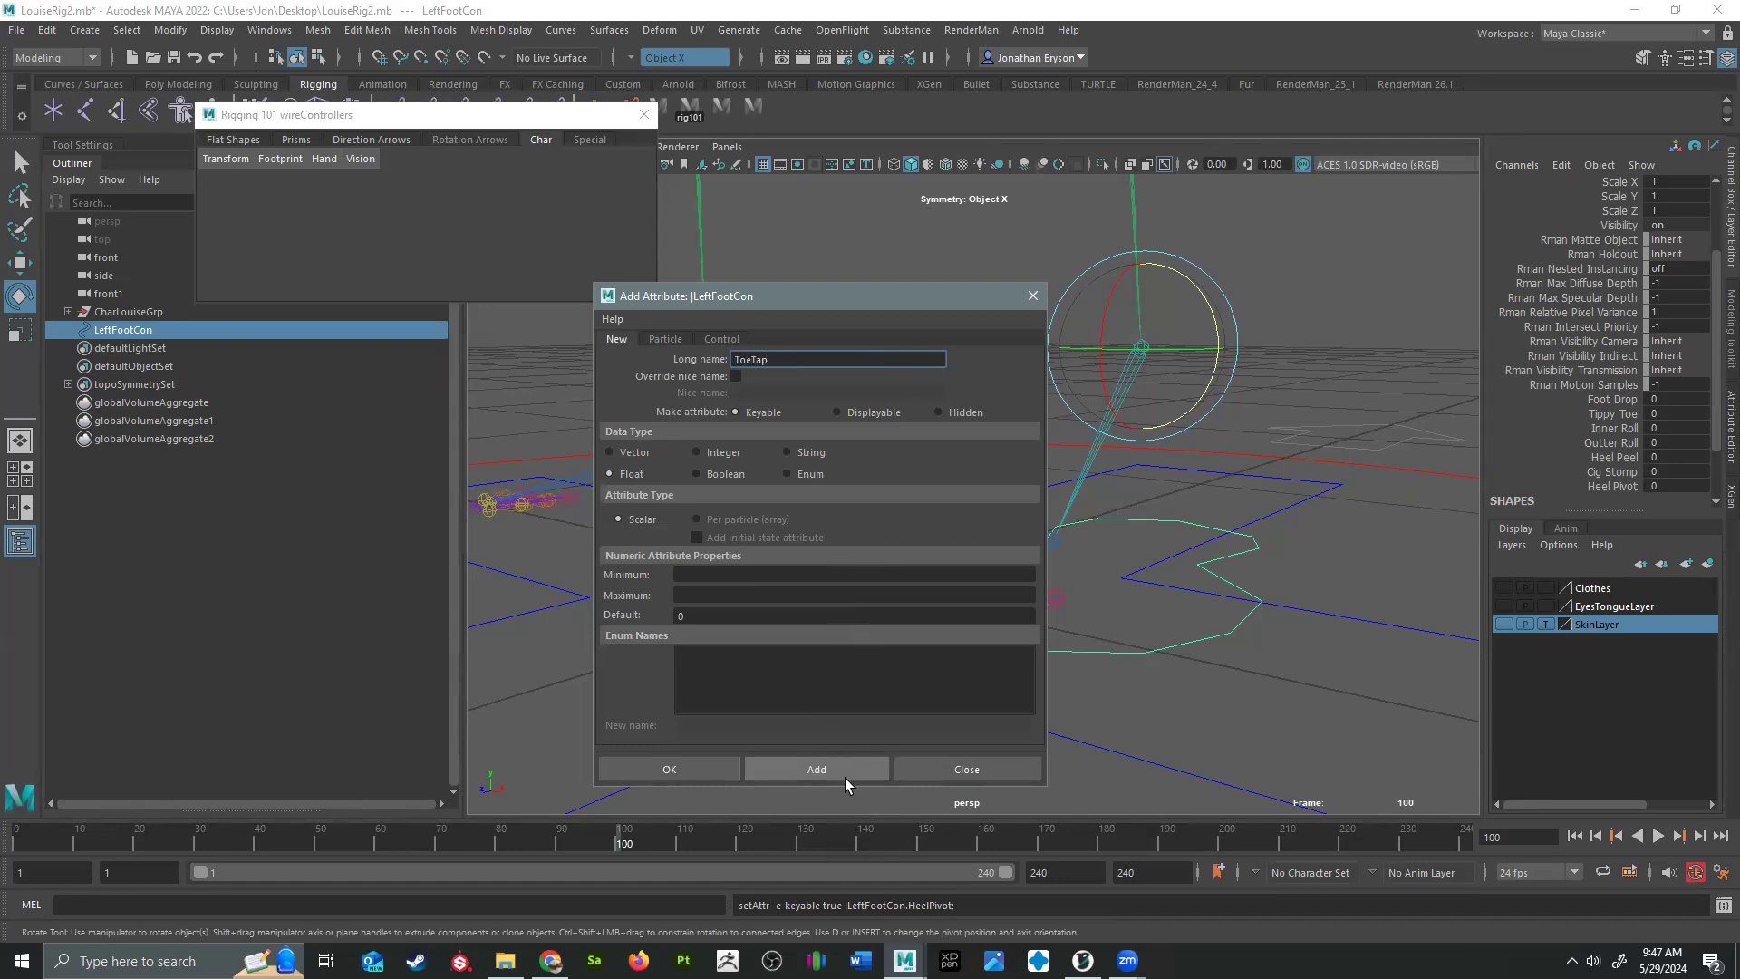
left_click(843, 771)
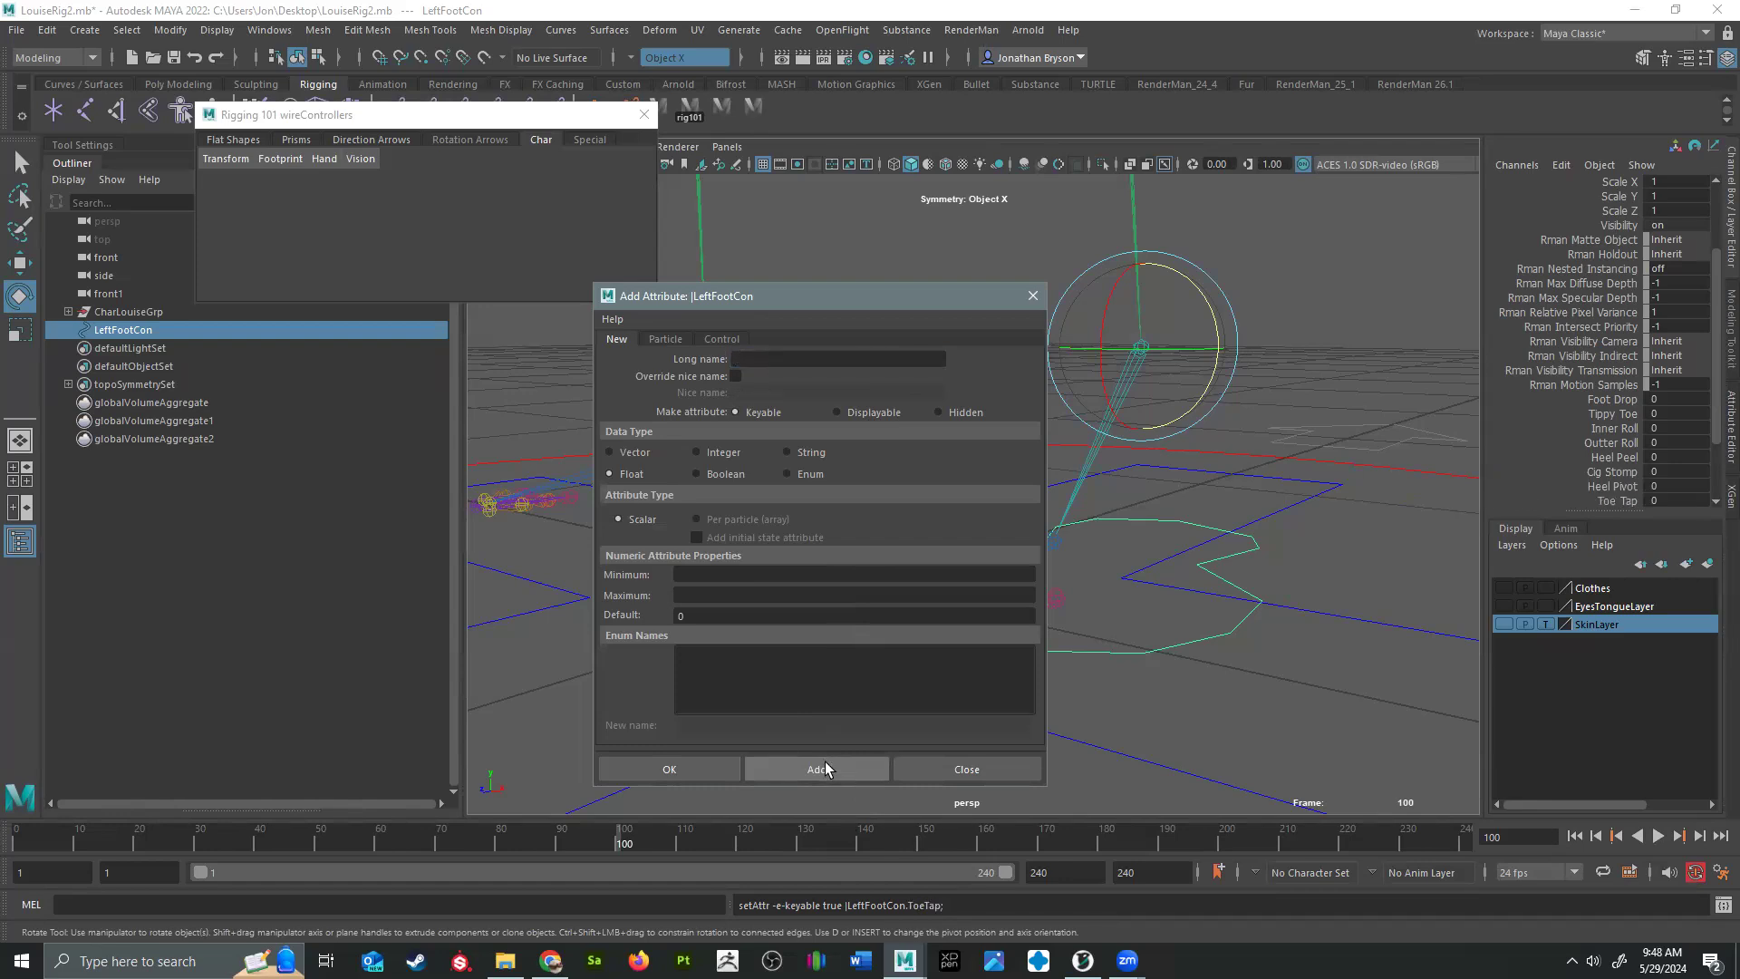
scroll(1586, 440, "down", 1)
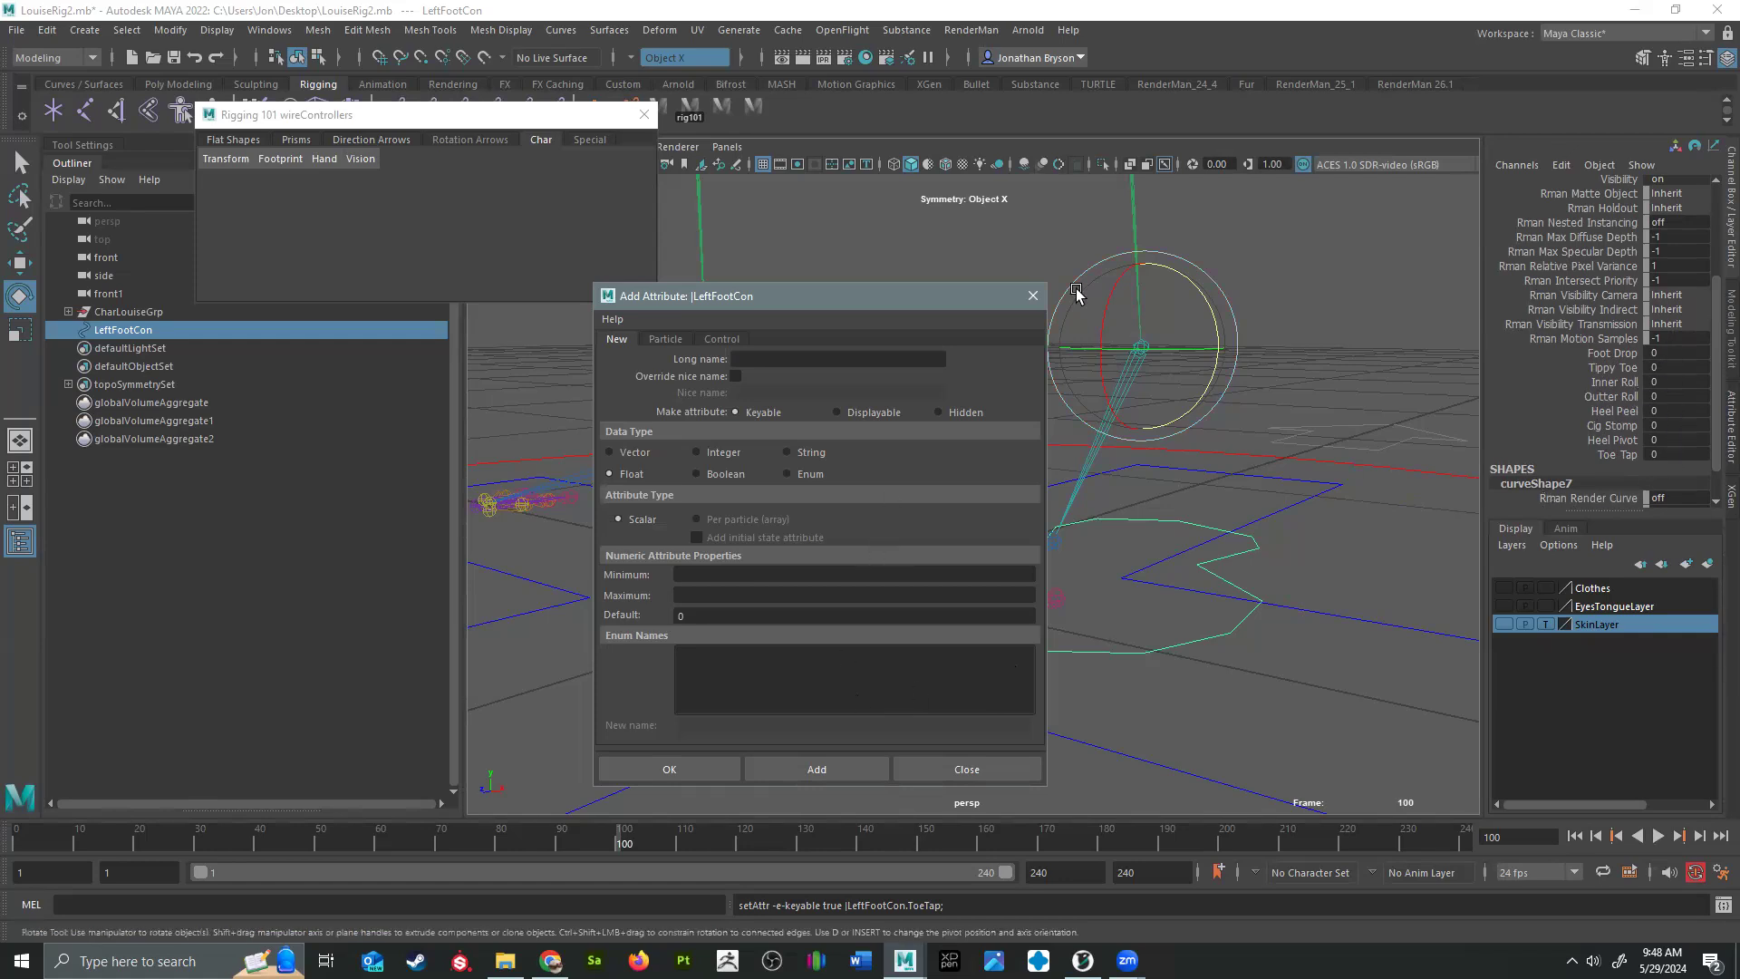
left_click(1033, 296)
Step: Group LeftFootCon and mirror the group to the other foot using Duplicate Special with an X scale of -1
left_click_drag(963, 614, 857, 626, "alt")
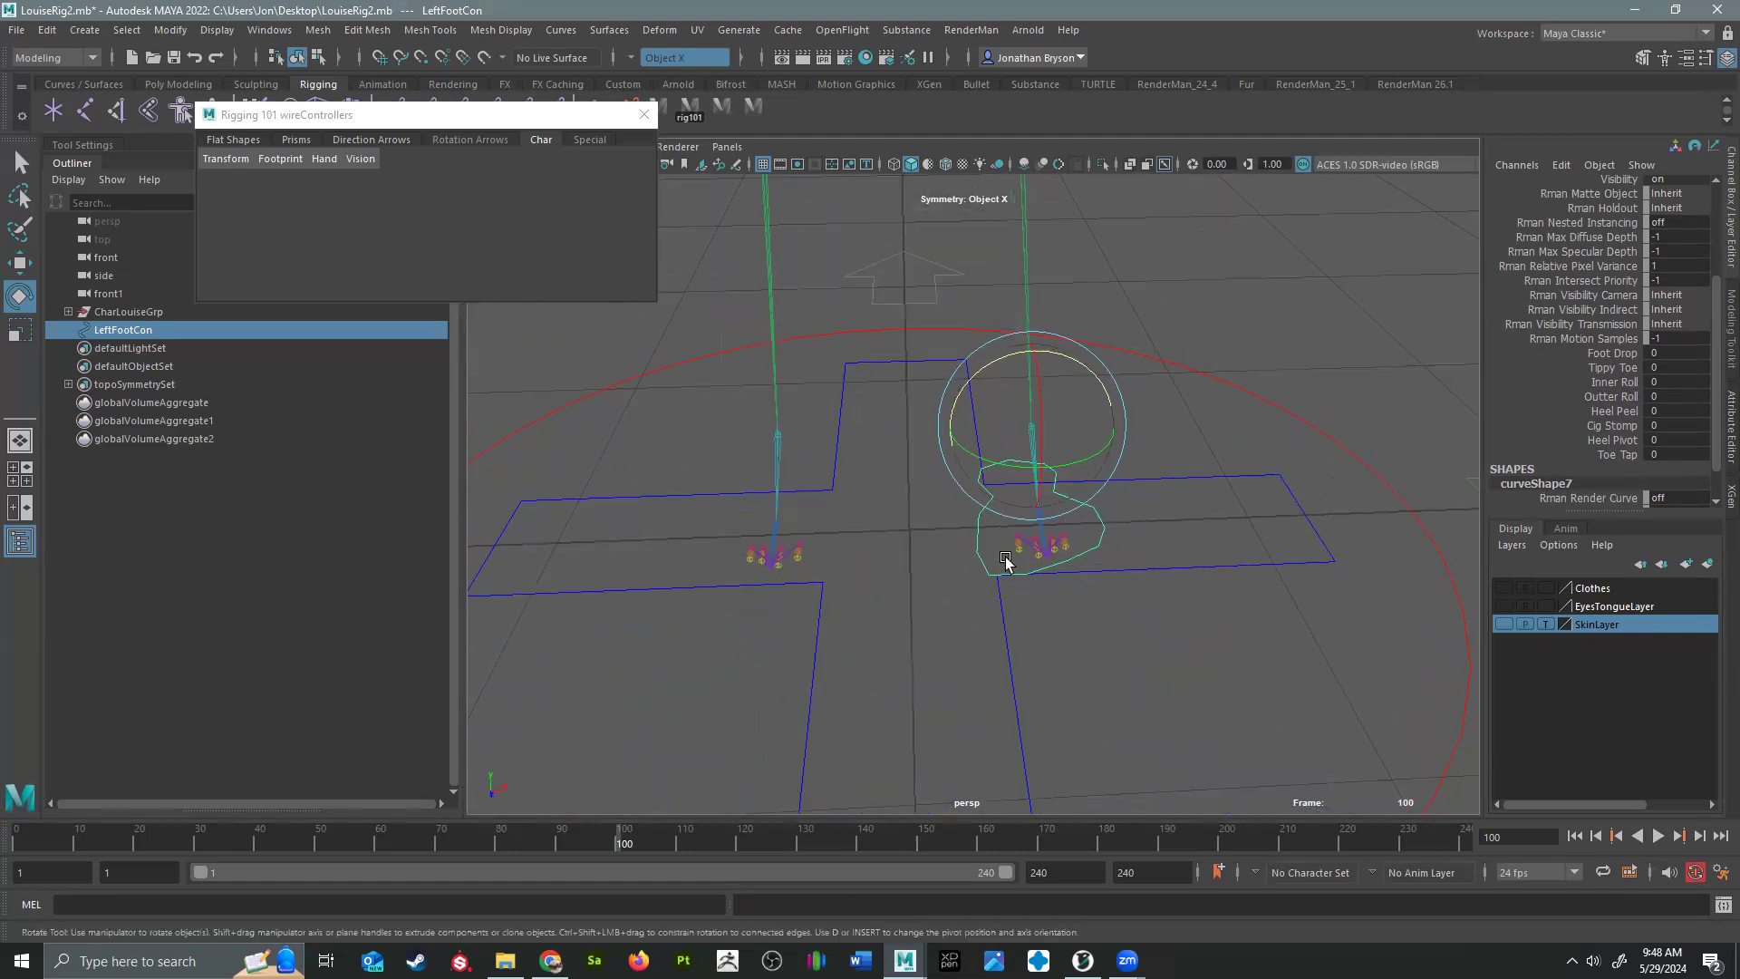
scroll(1582, 330, "up", 4)
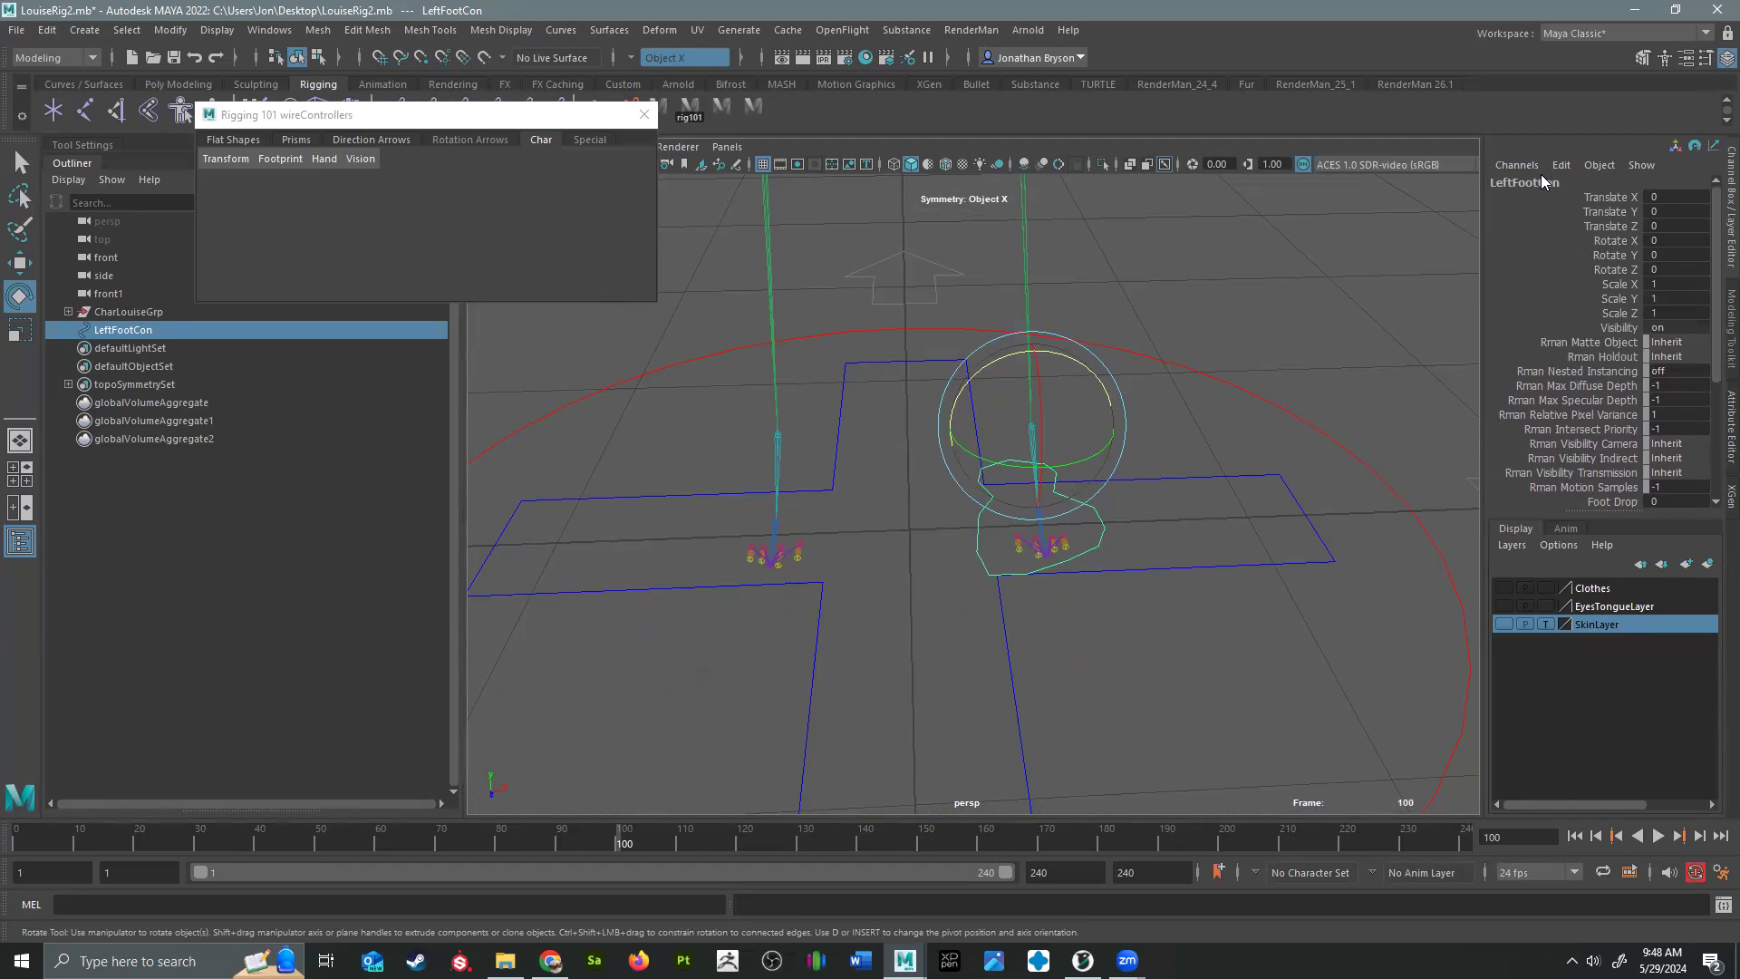
key("ctrl+g")
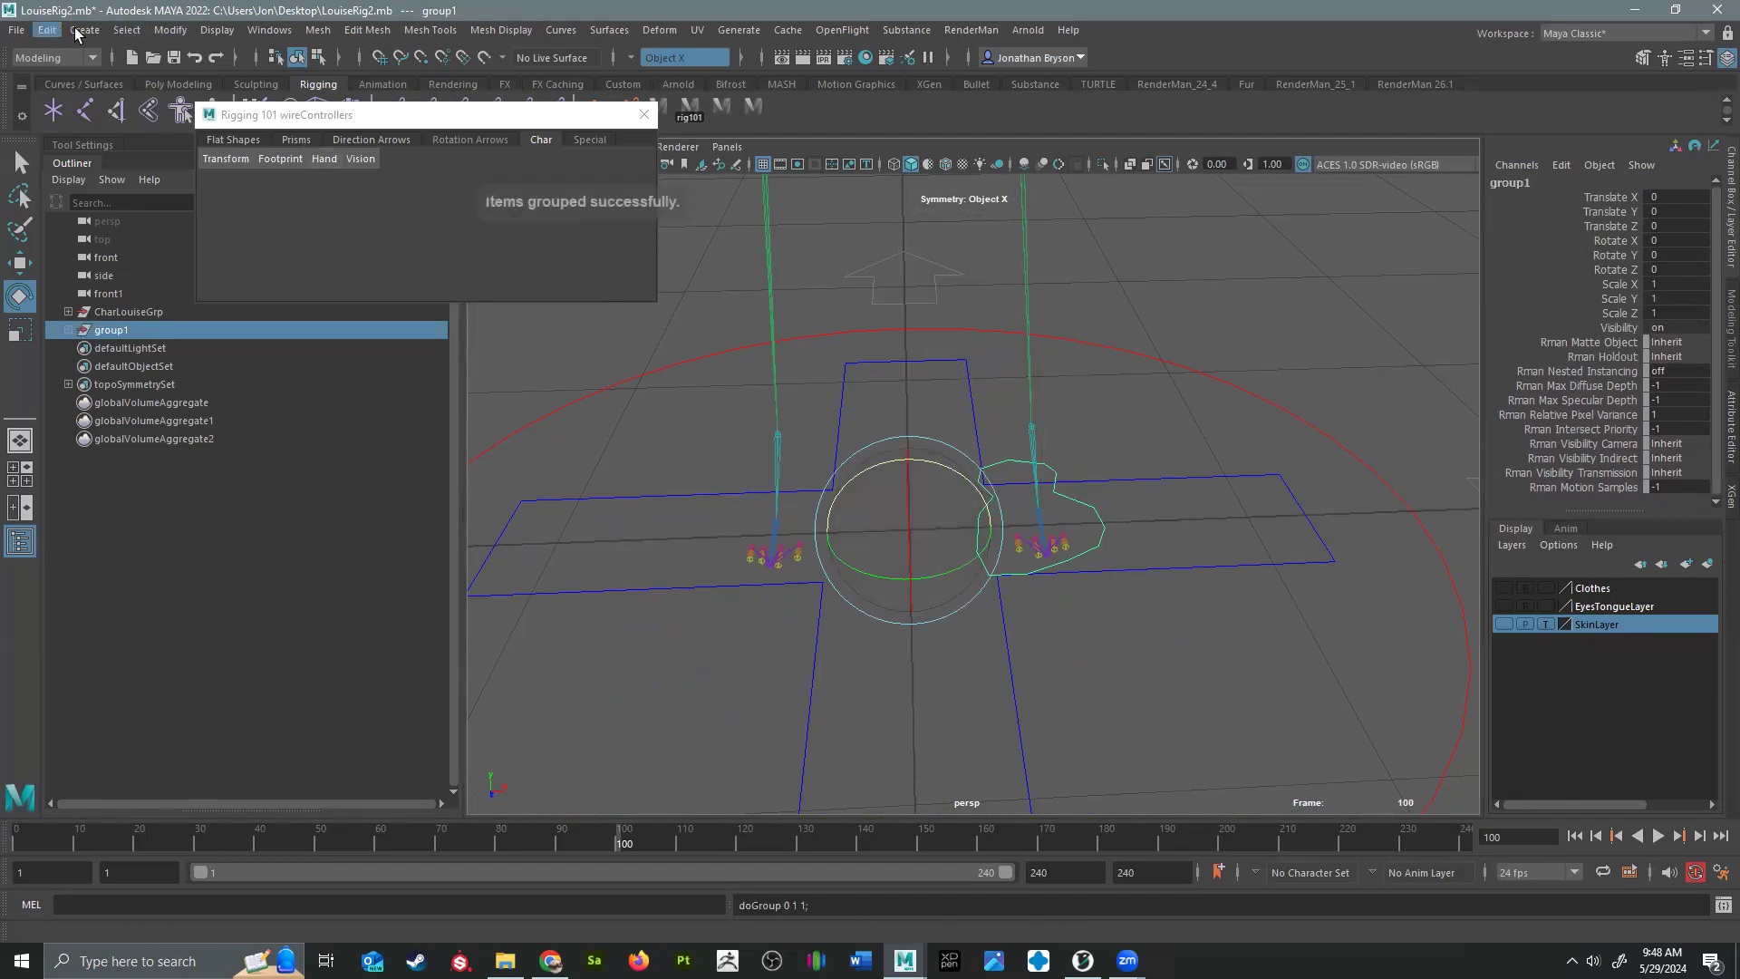
left_click(46, 30)
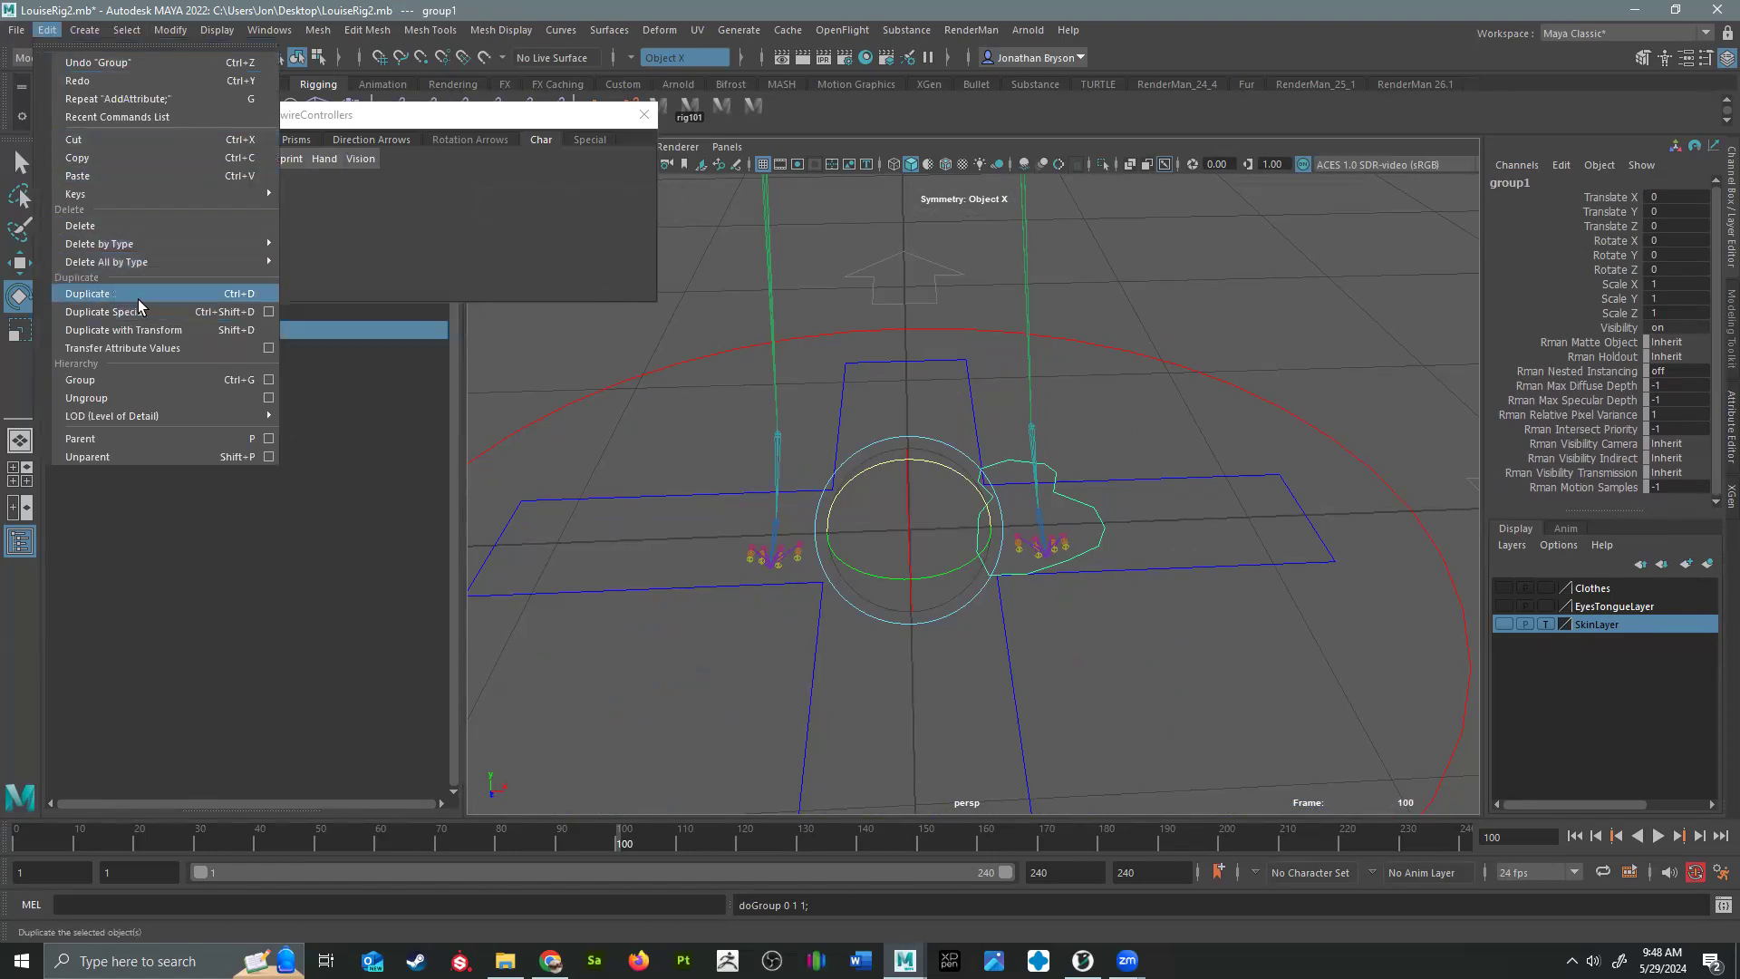
left_click(268, 311)
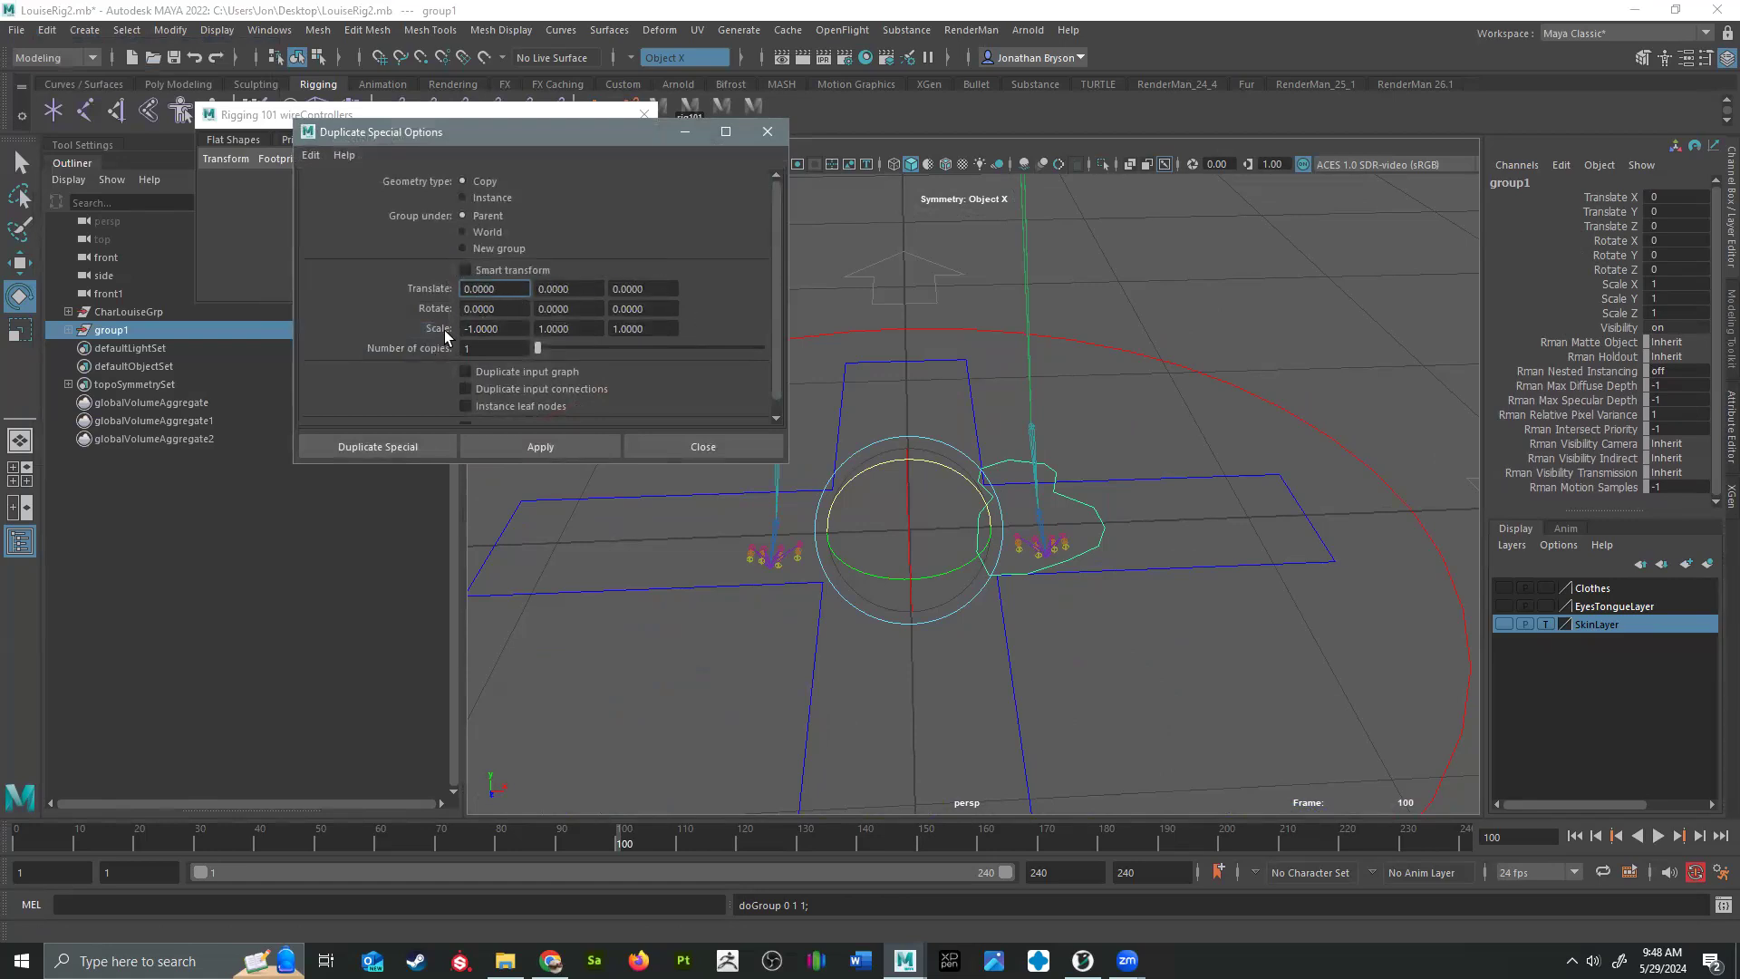
left_click_drag(505, 333, 452, 332)
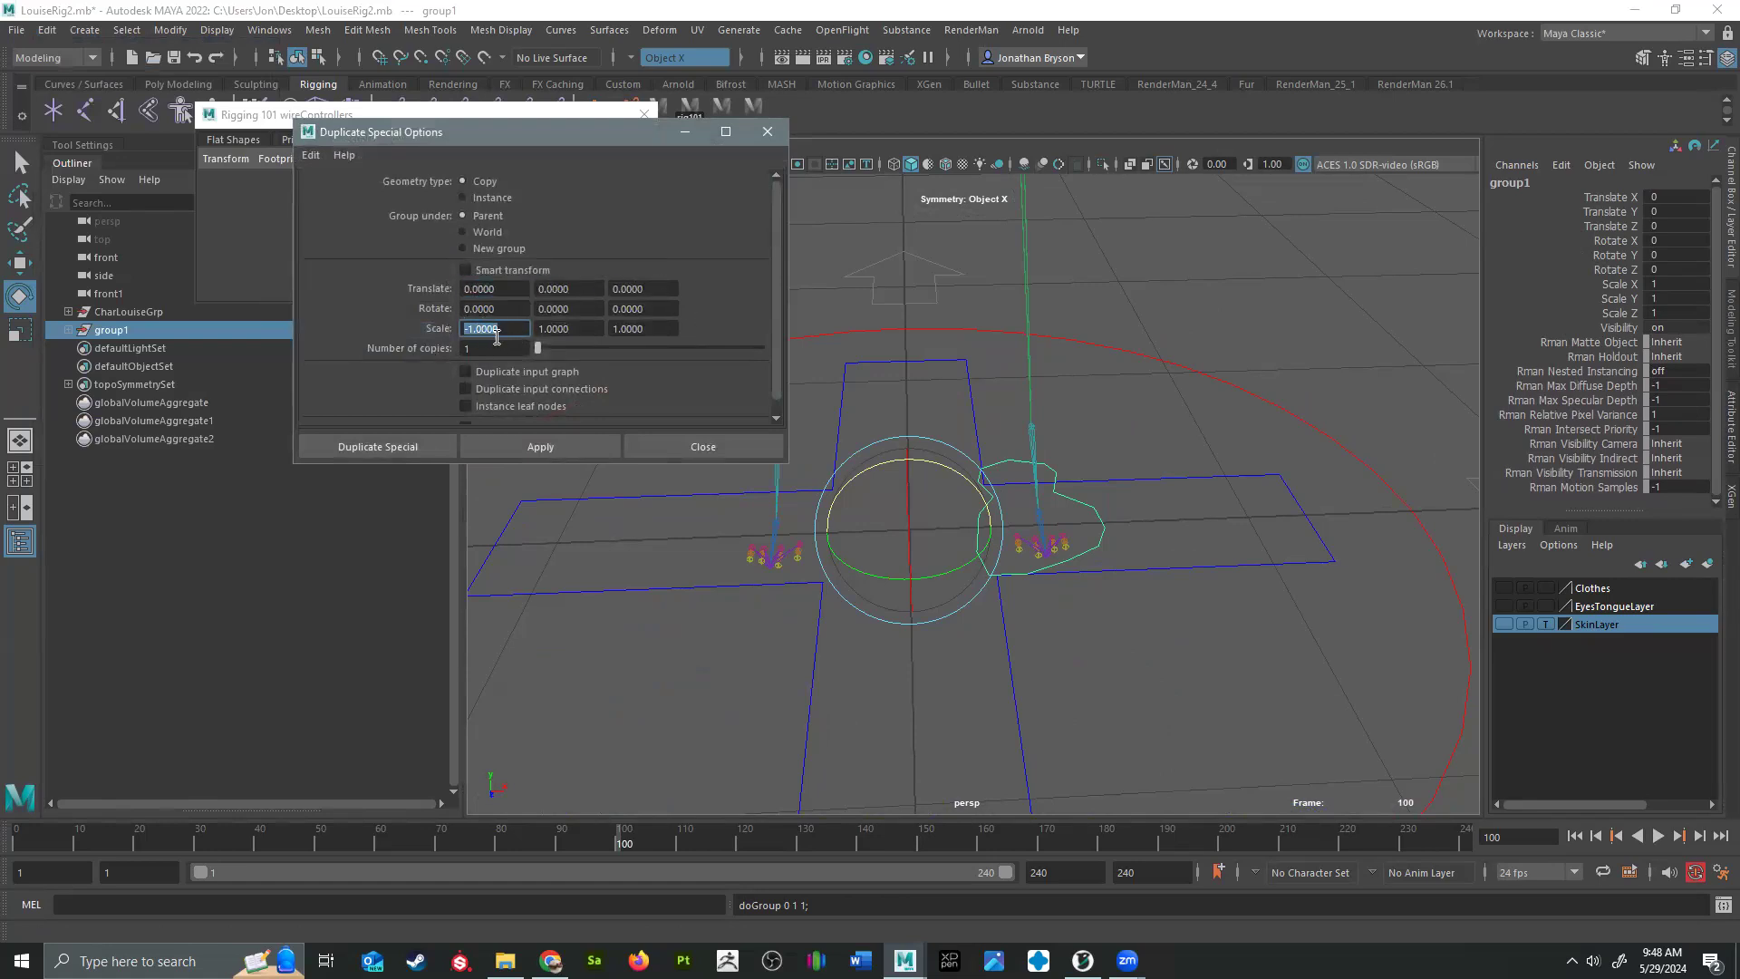
left_click(411, 453)
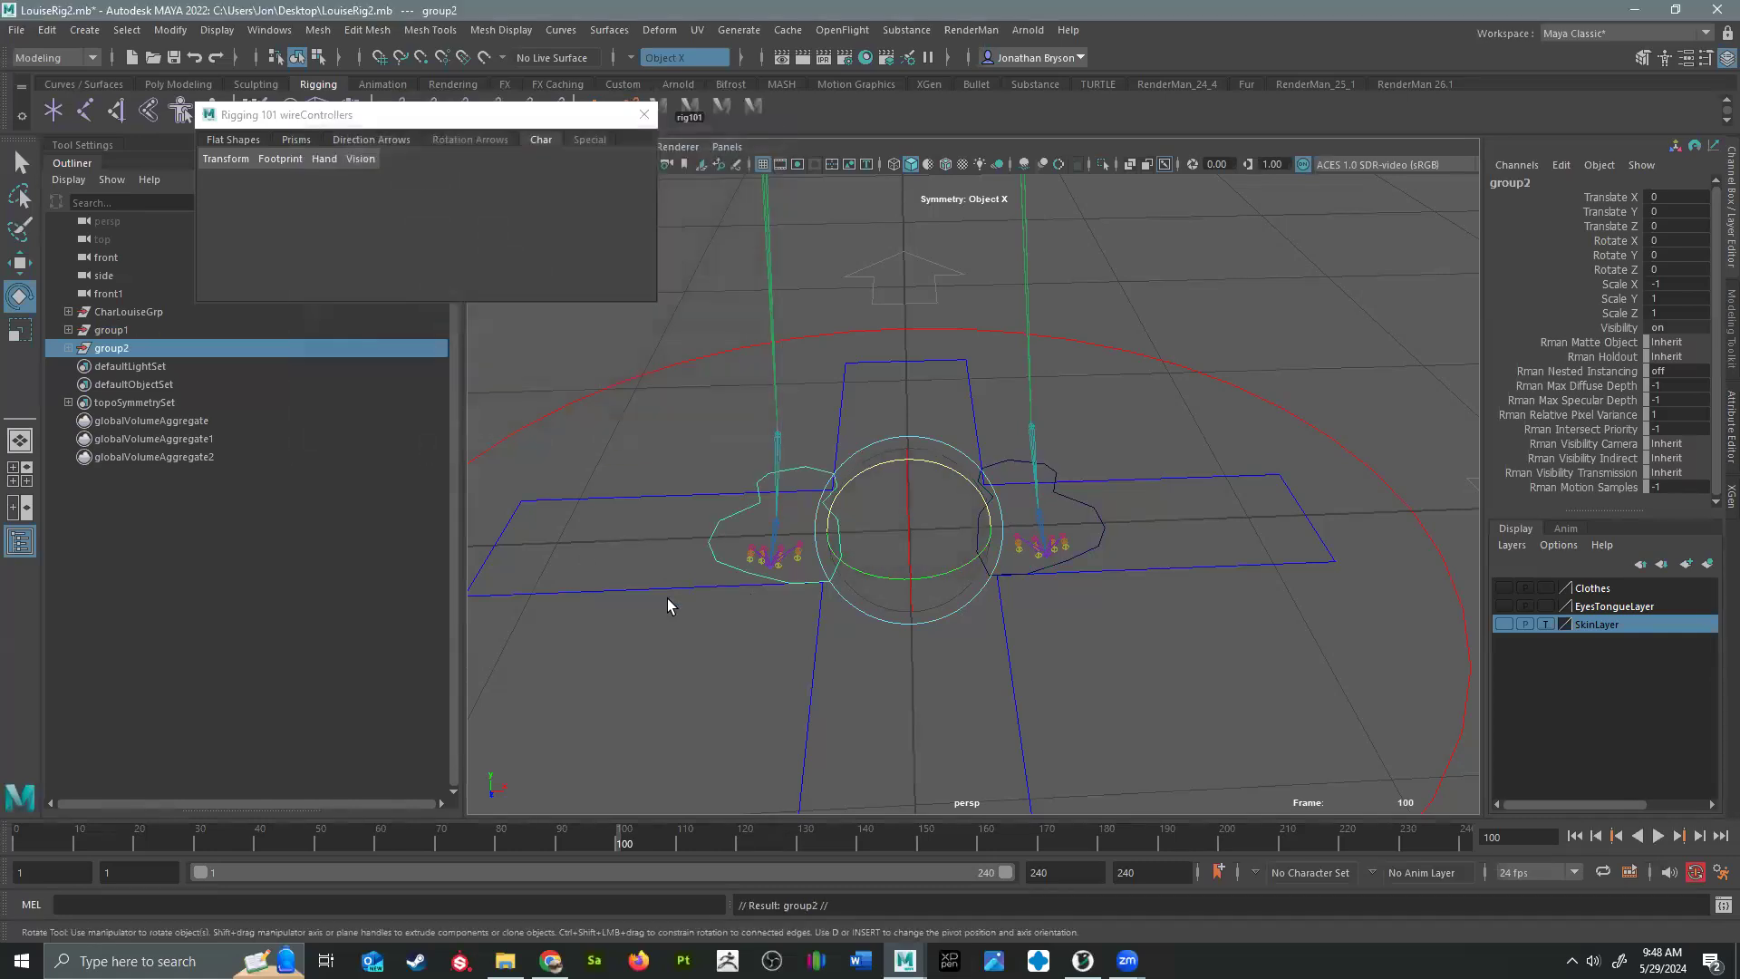
Step: Unparent both foot control curves from their groups
left_click(1132, 396)
left_click(1024, 529)
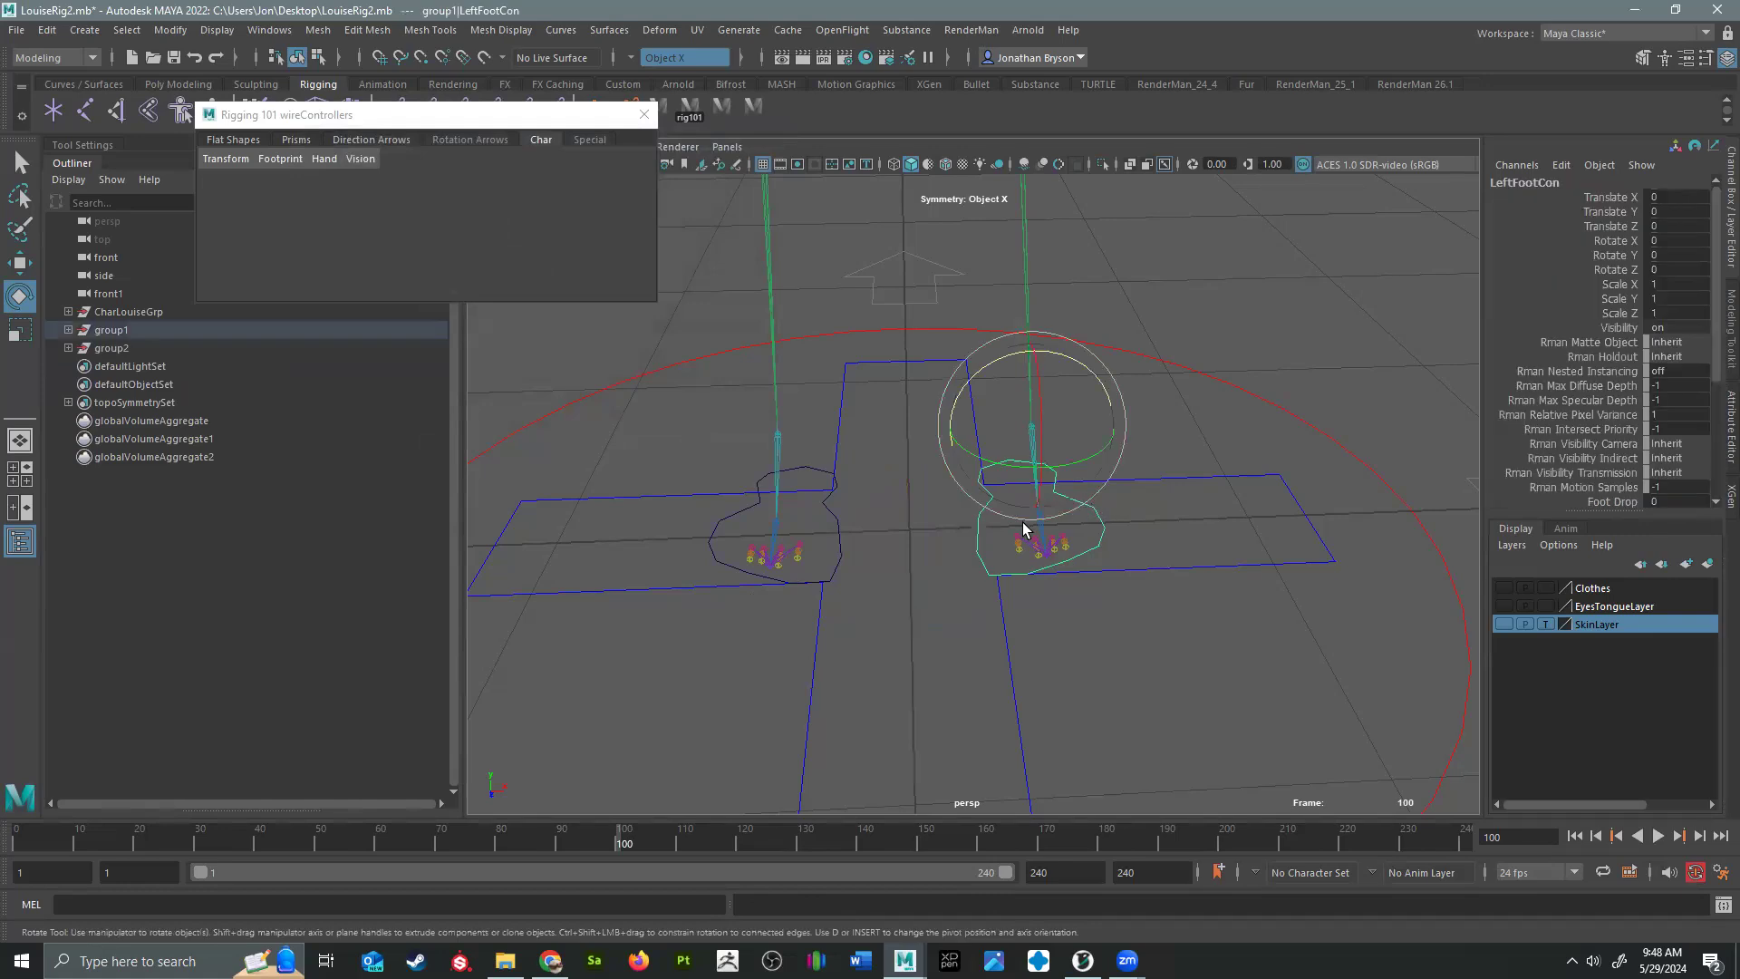
left_click(835, 524, "shift")
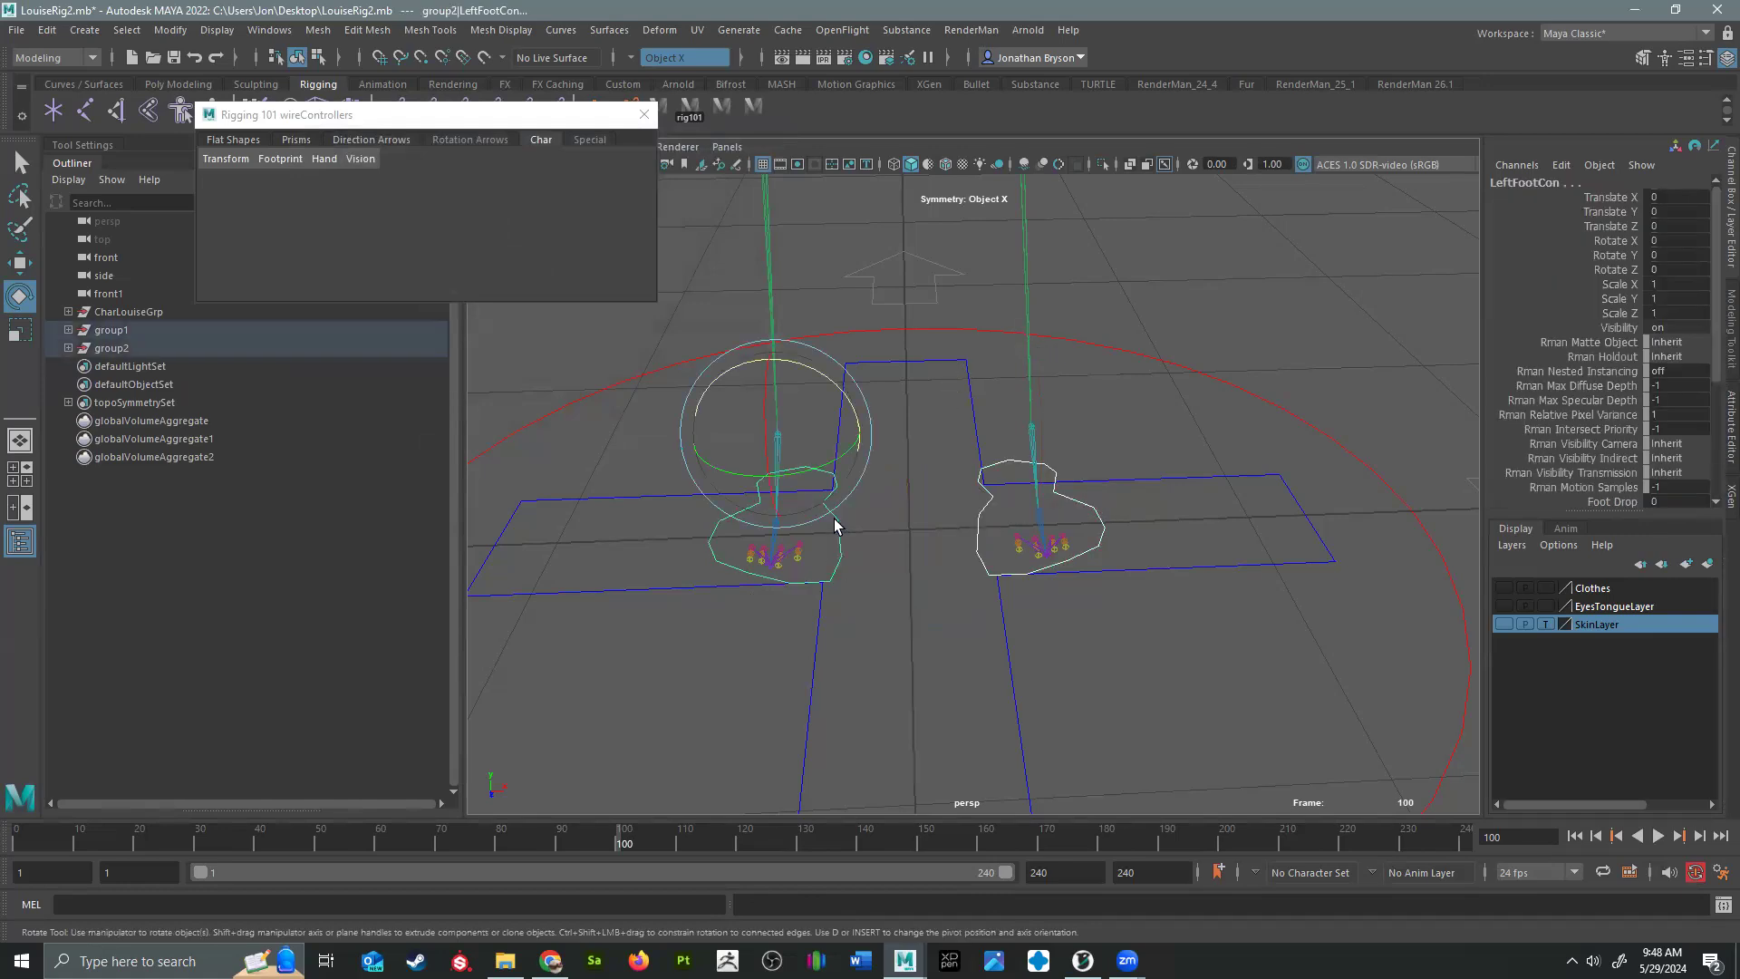
key("shift+p")
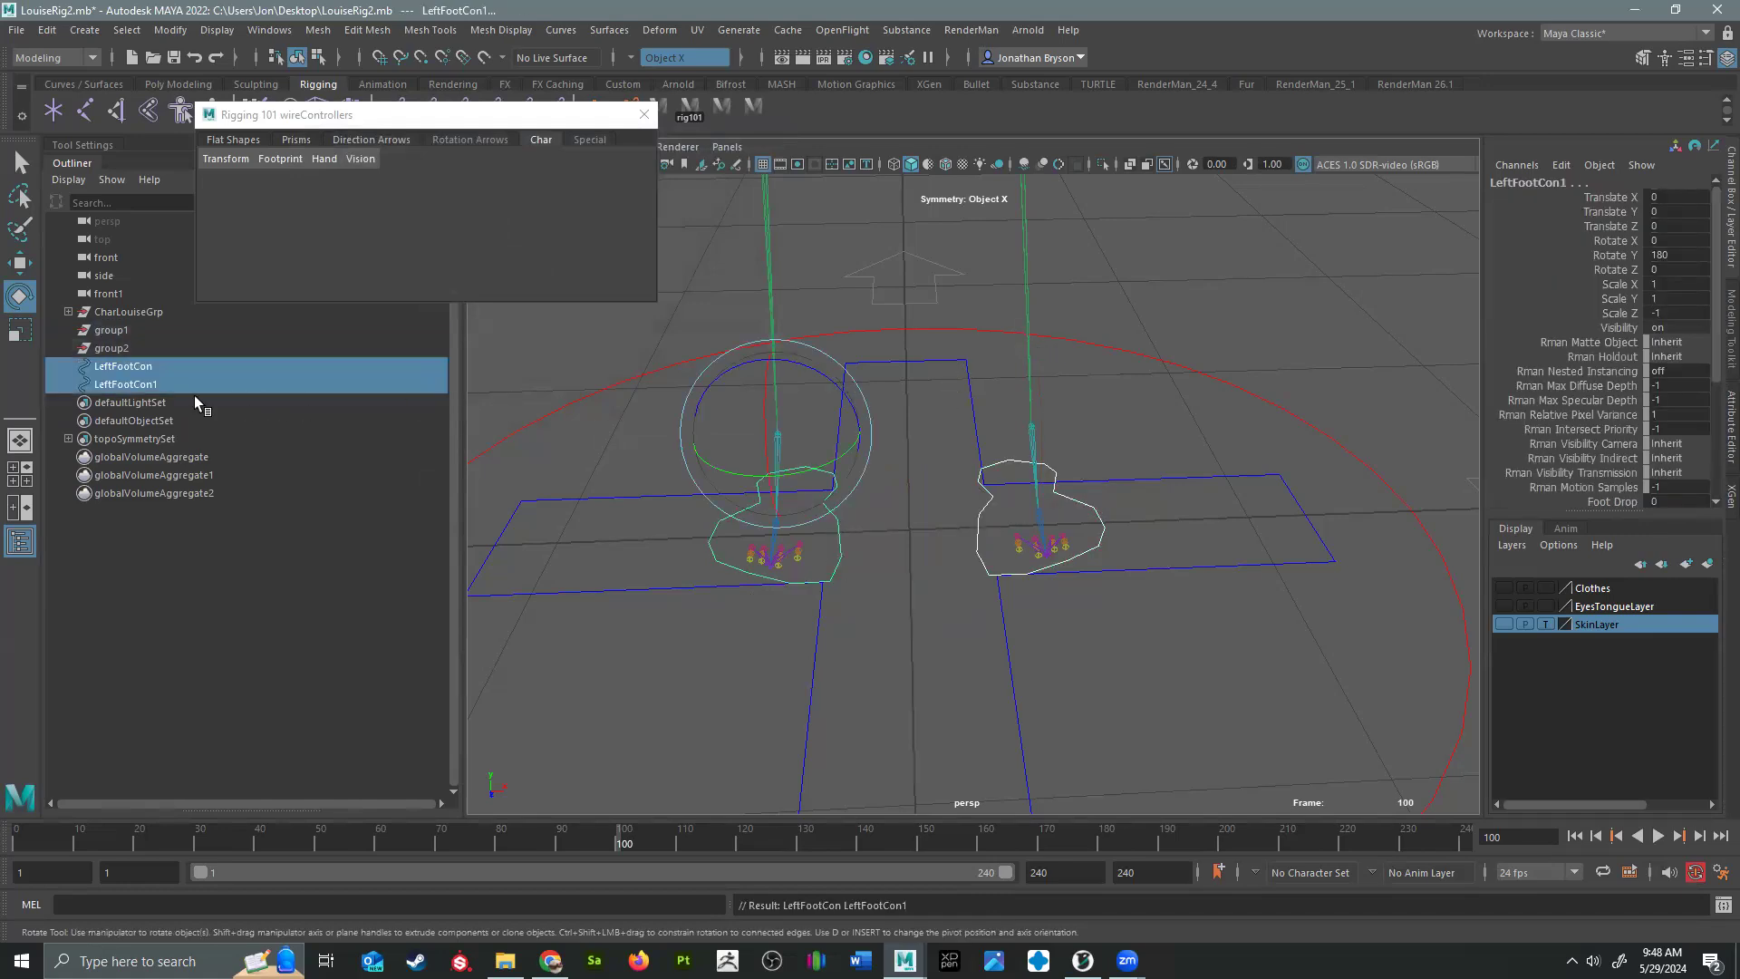
Step: Delete the two empty groups, group1 and group2
left_click(114, 331)
left_click(107, 350, "shift")
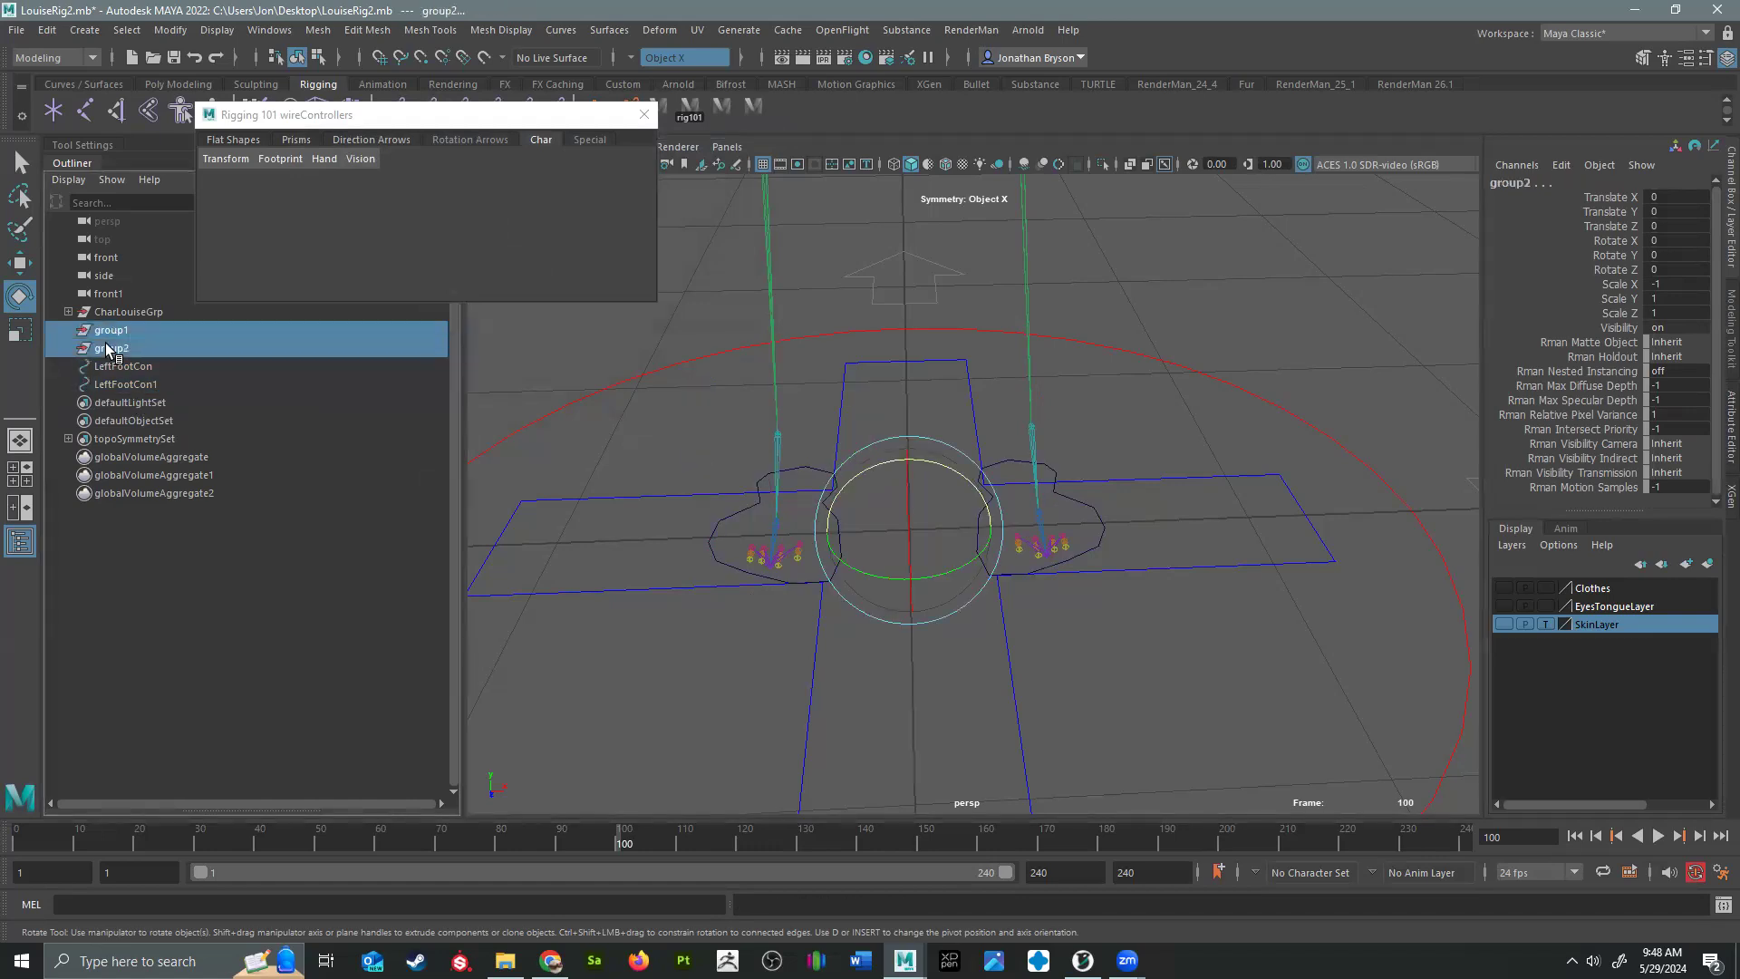
key("Delete")
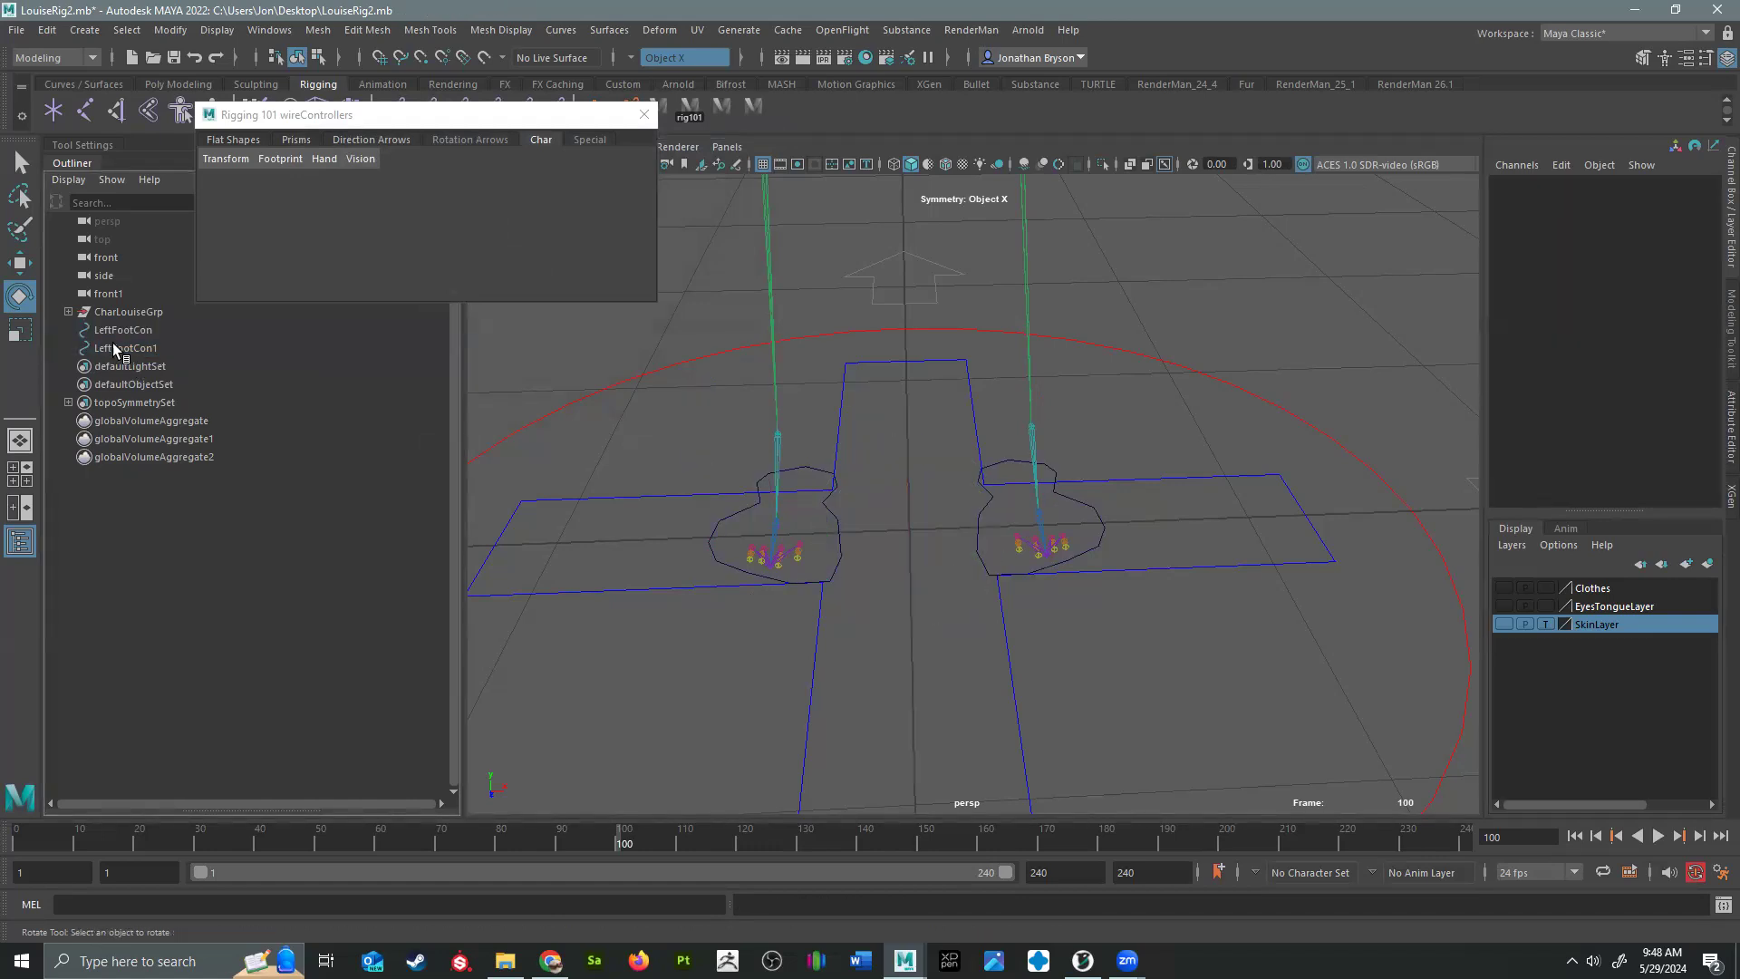
Step: Rename the mirrored foot curve LeftFootCon1 as RightFootCon and freeze its transformations
left_click(127, 347)
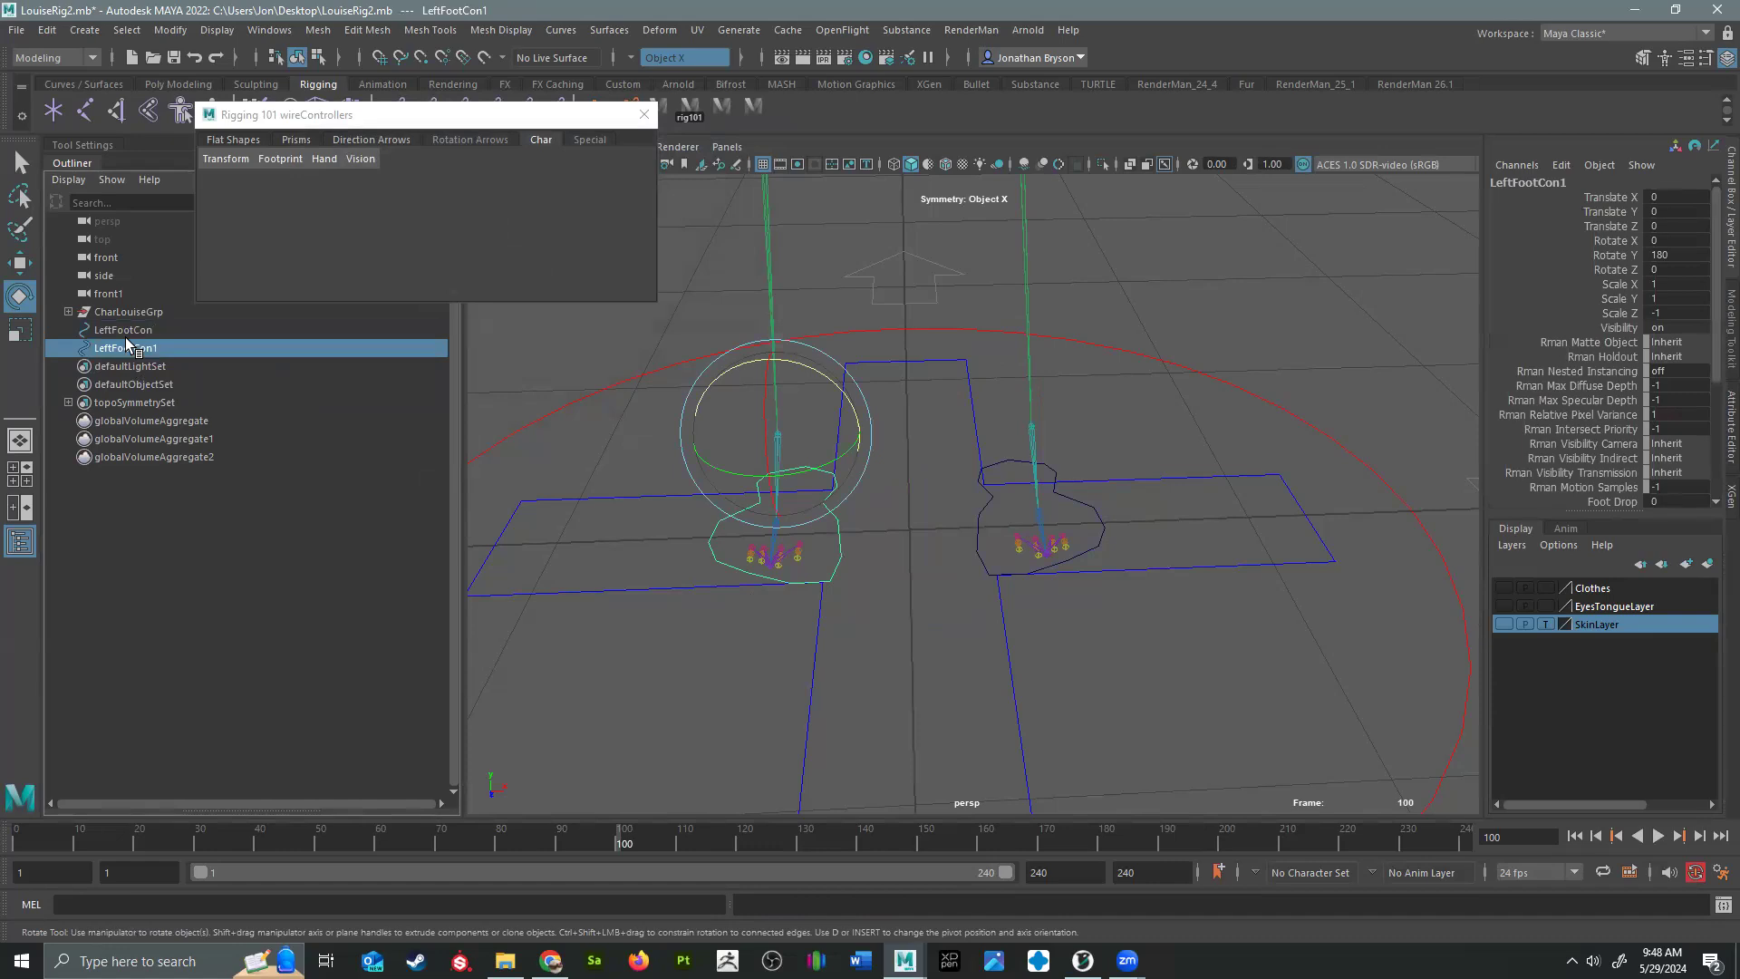
double_click(127, 347)
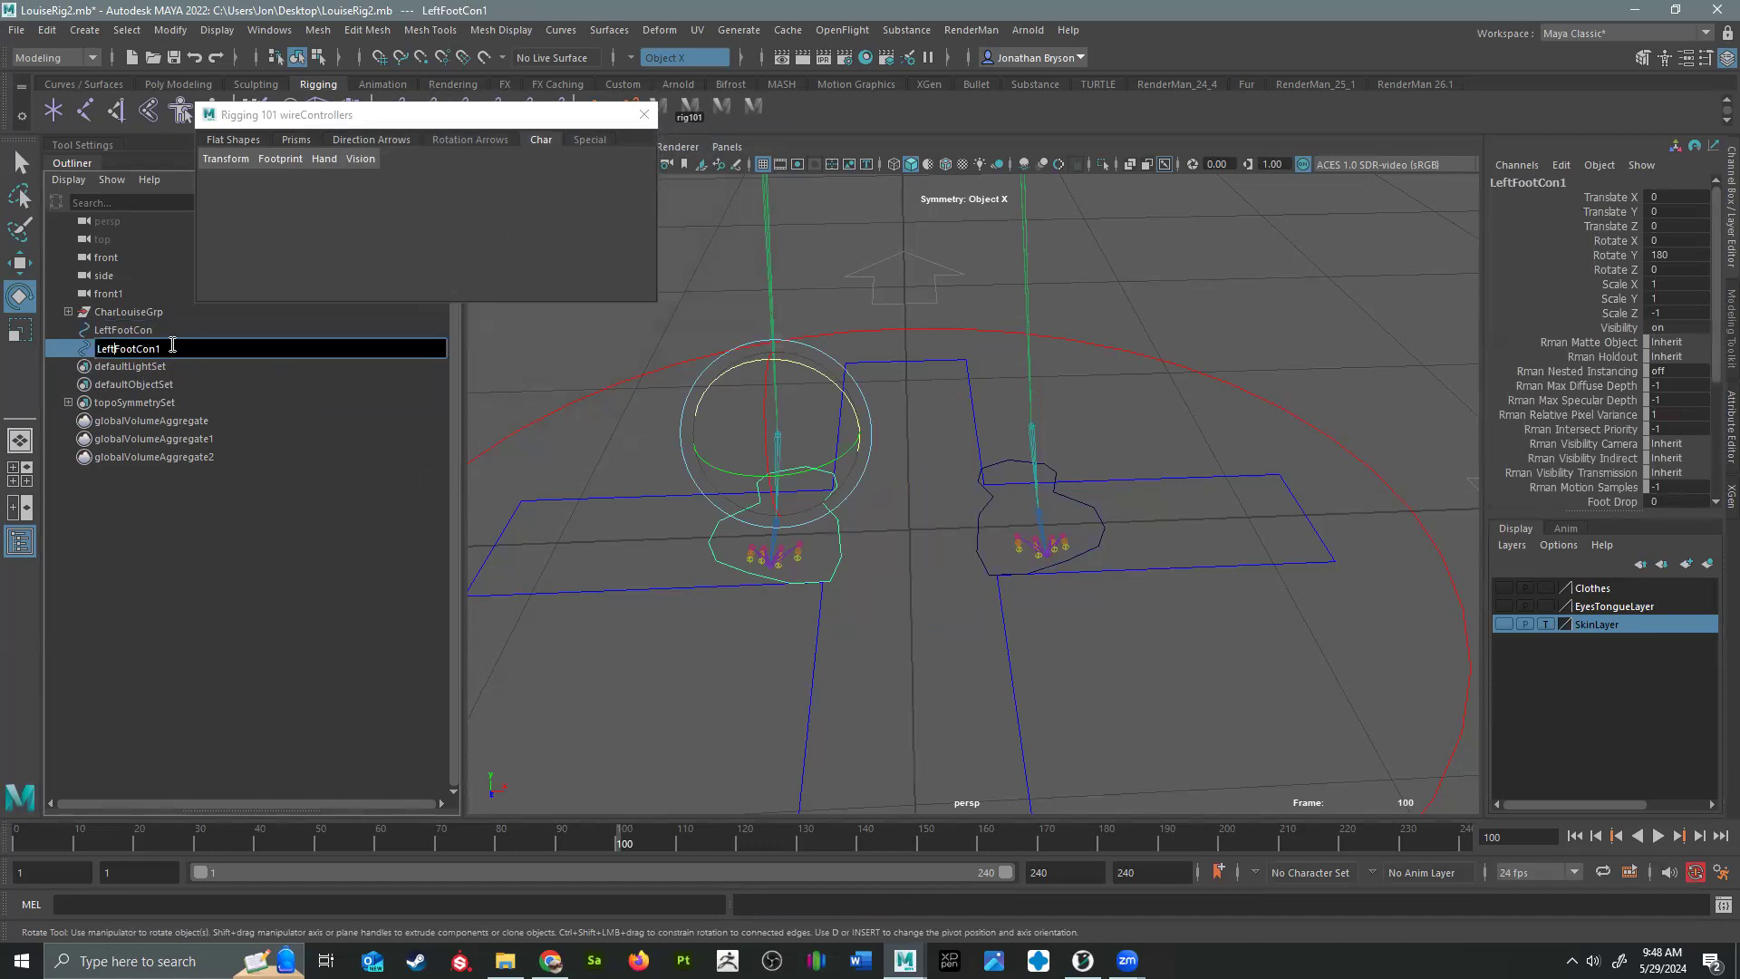
key("BackSpace")
key("BackSpace")
key("BackSpace")
key("BackSpace")
type("Right")
key("Return")
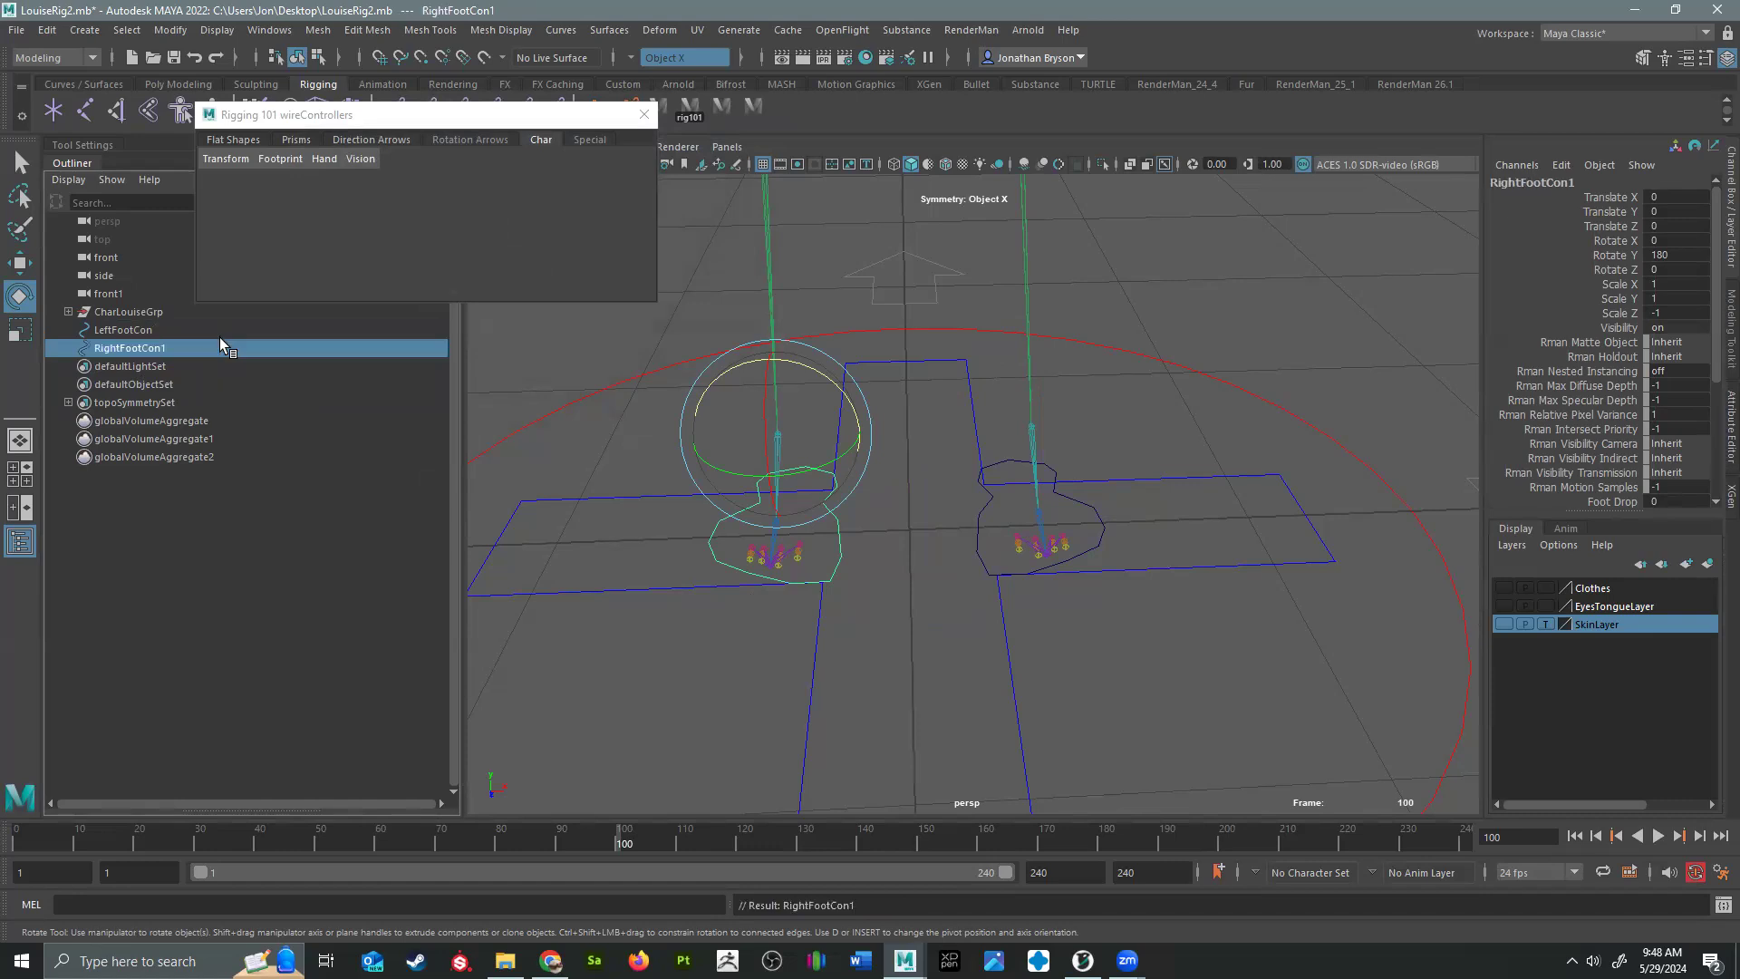
double_click(172, 350)
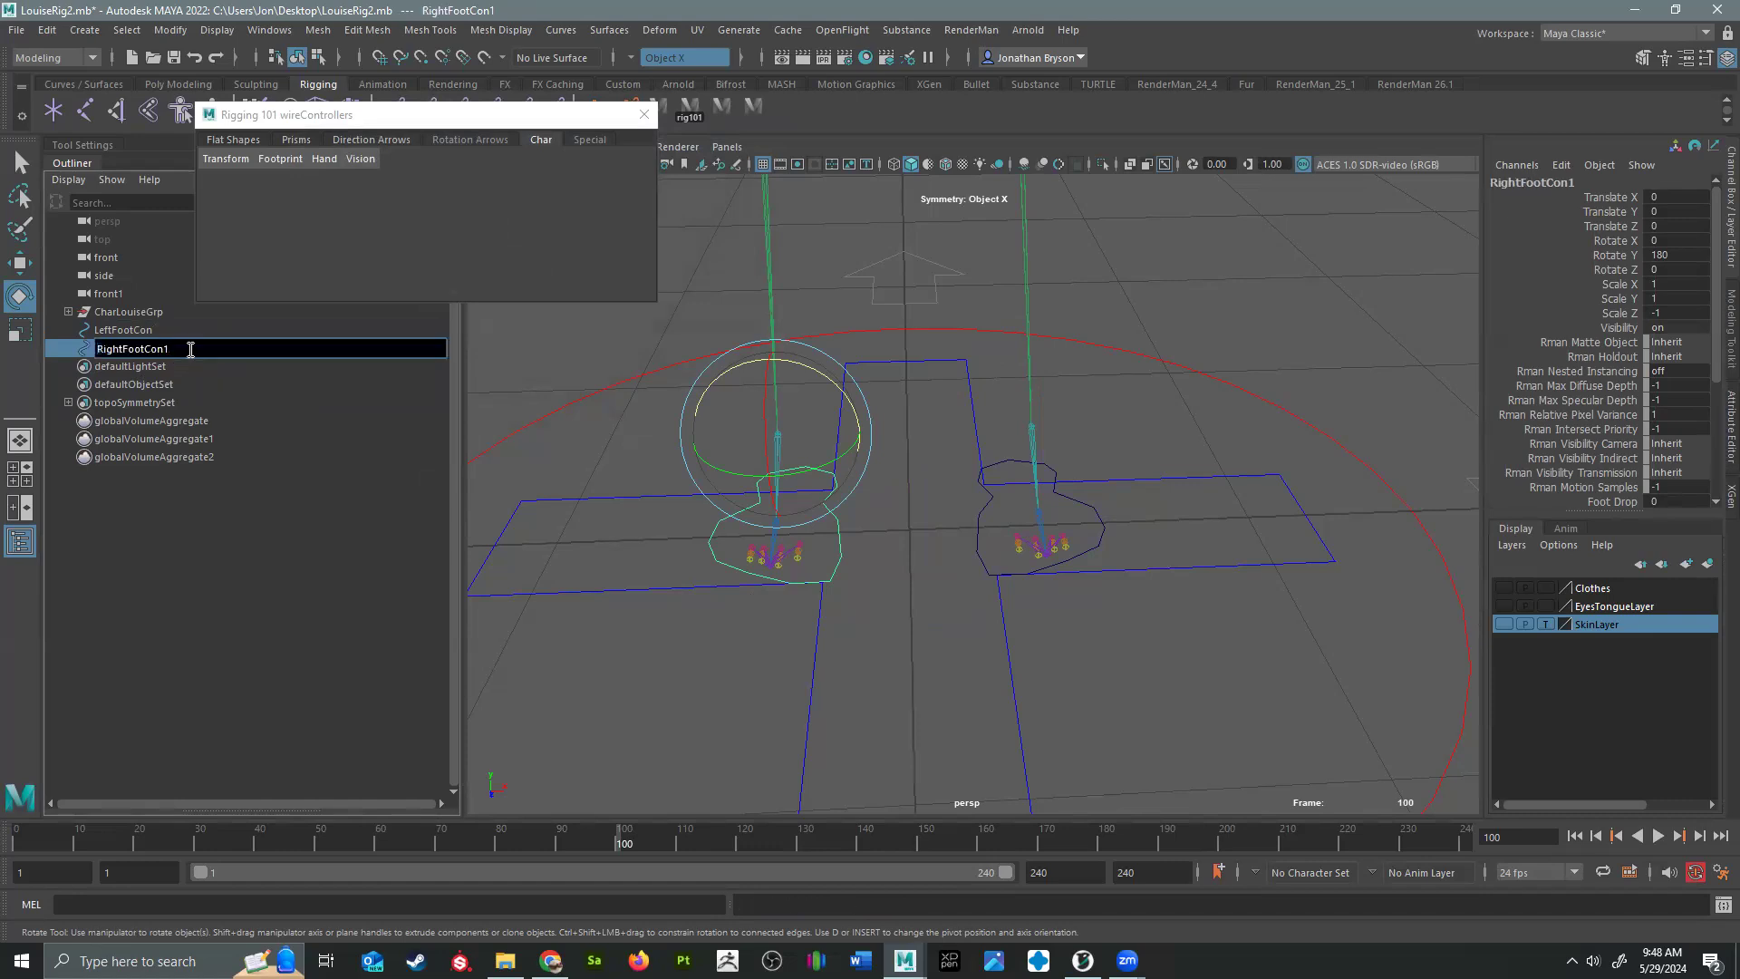
key("Return")
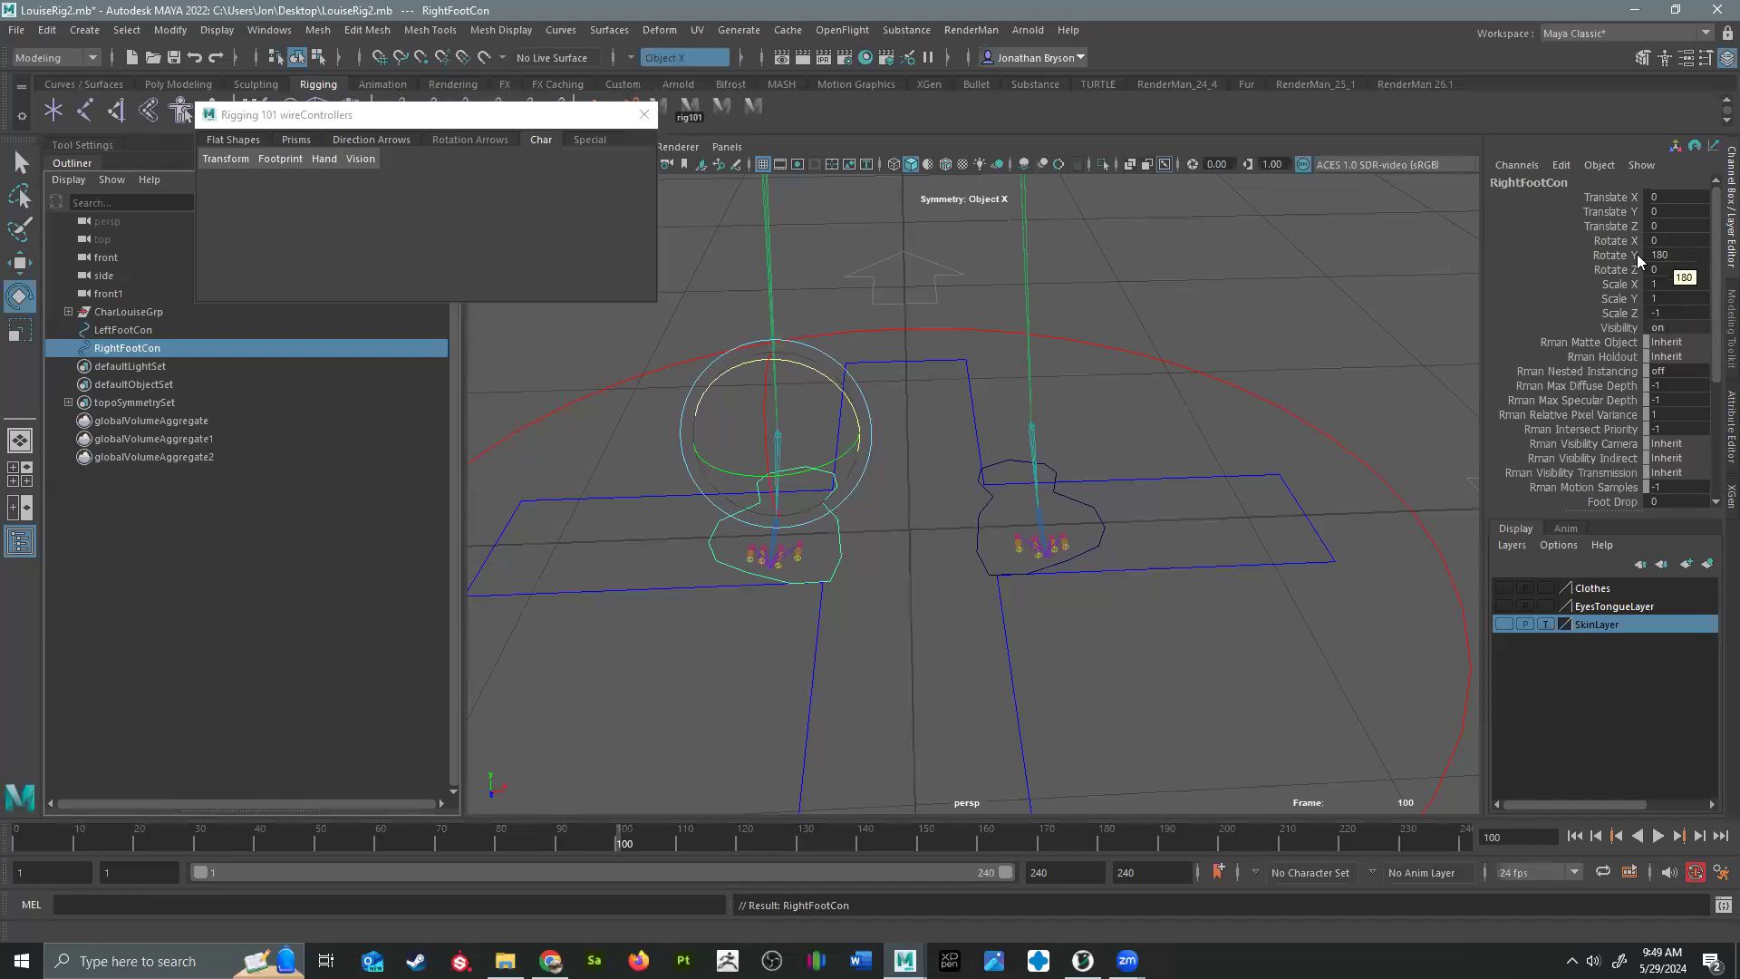
left_click(187, 34)
left_click(255, 112)
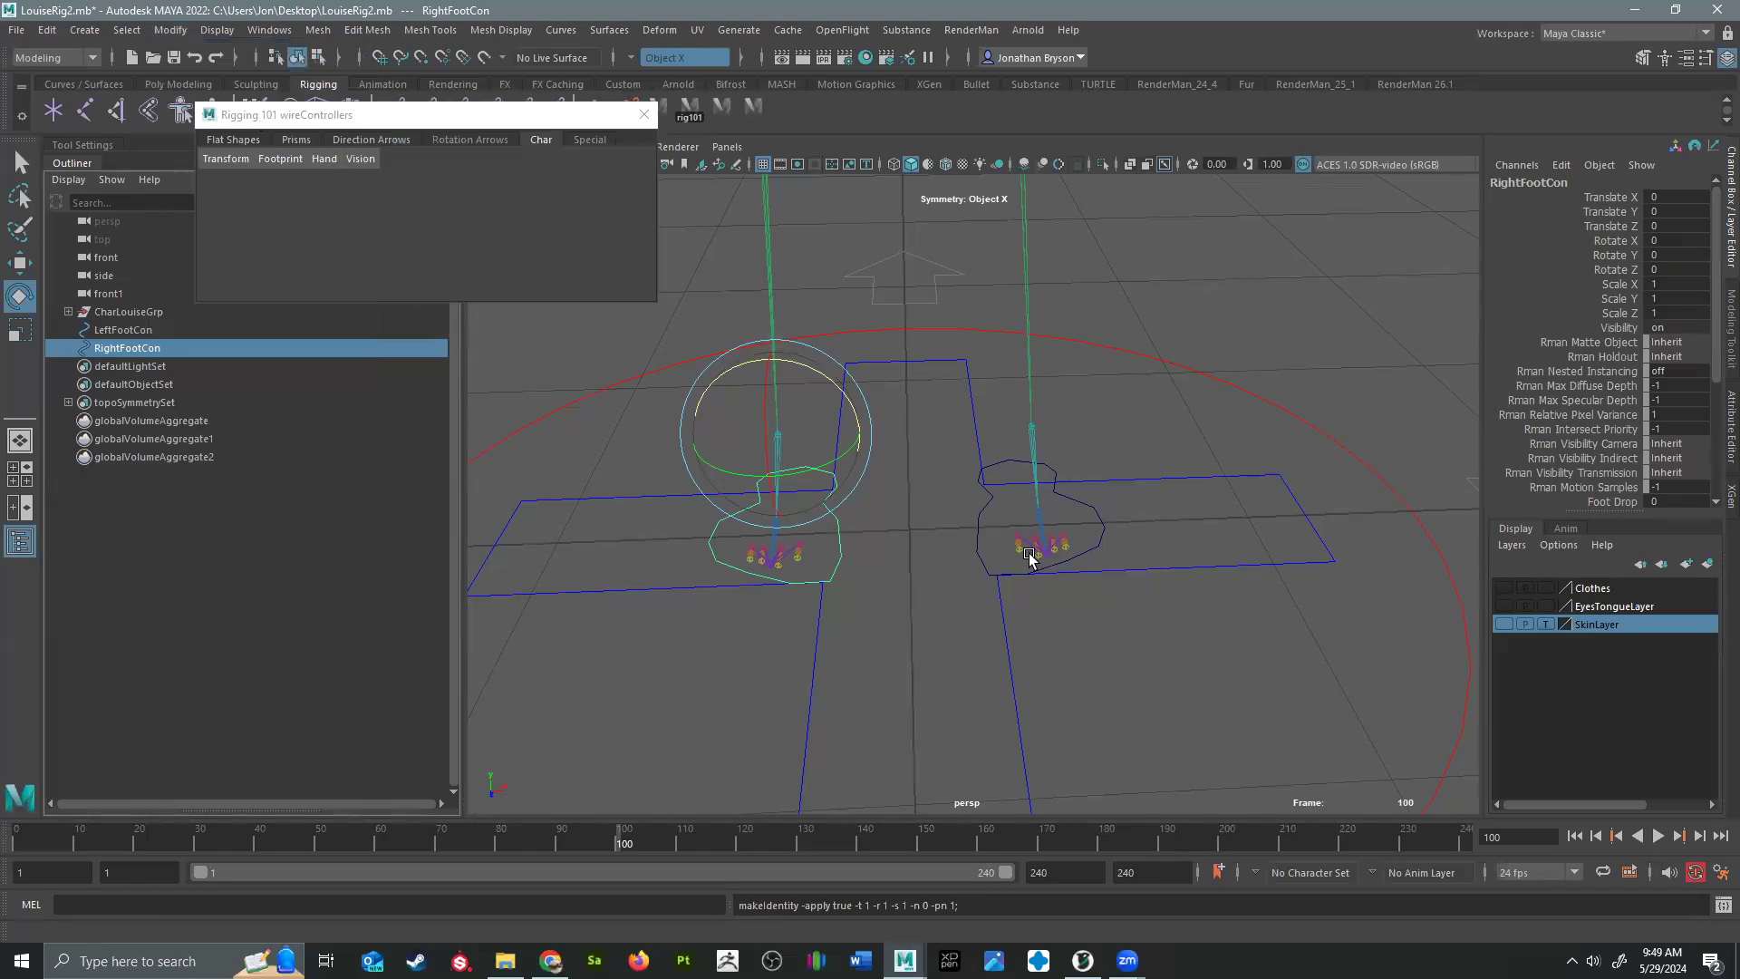
Step: Create a Single Thin direction arrow controller for the left knee
left_click_drag(1022, 521, 943, 416, "alt")
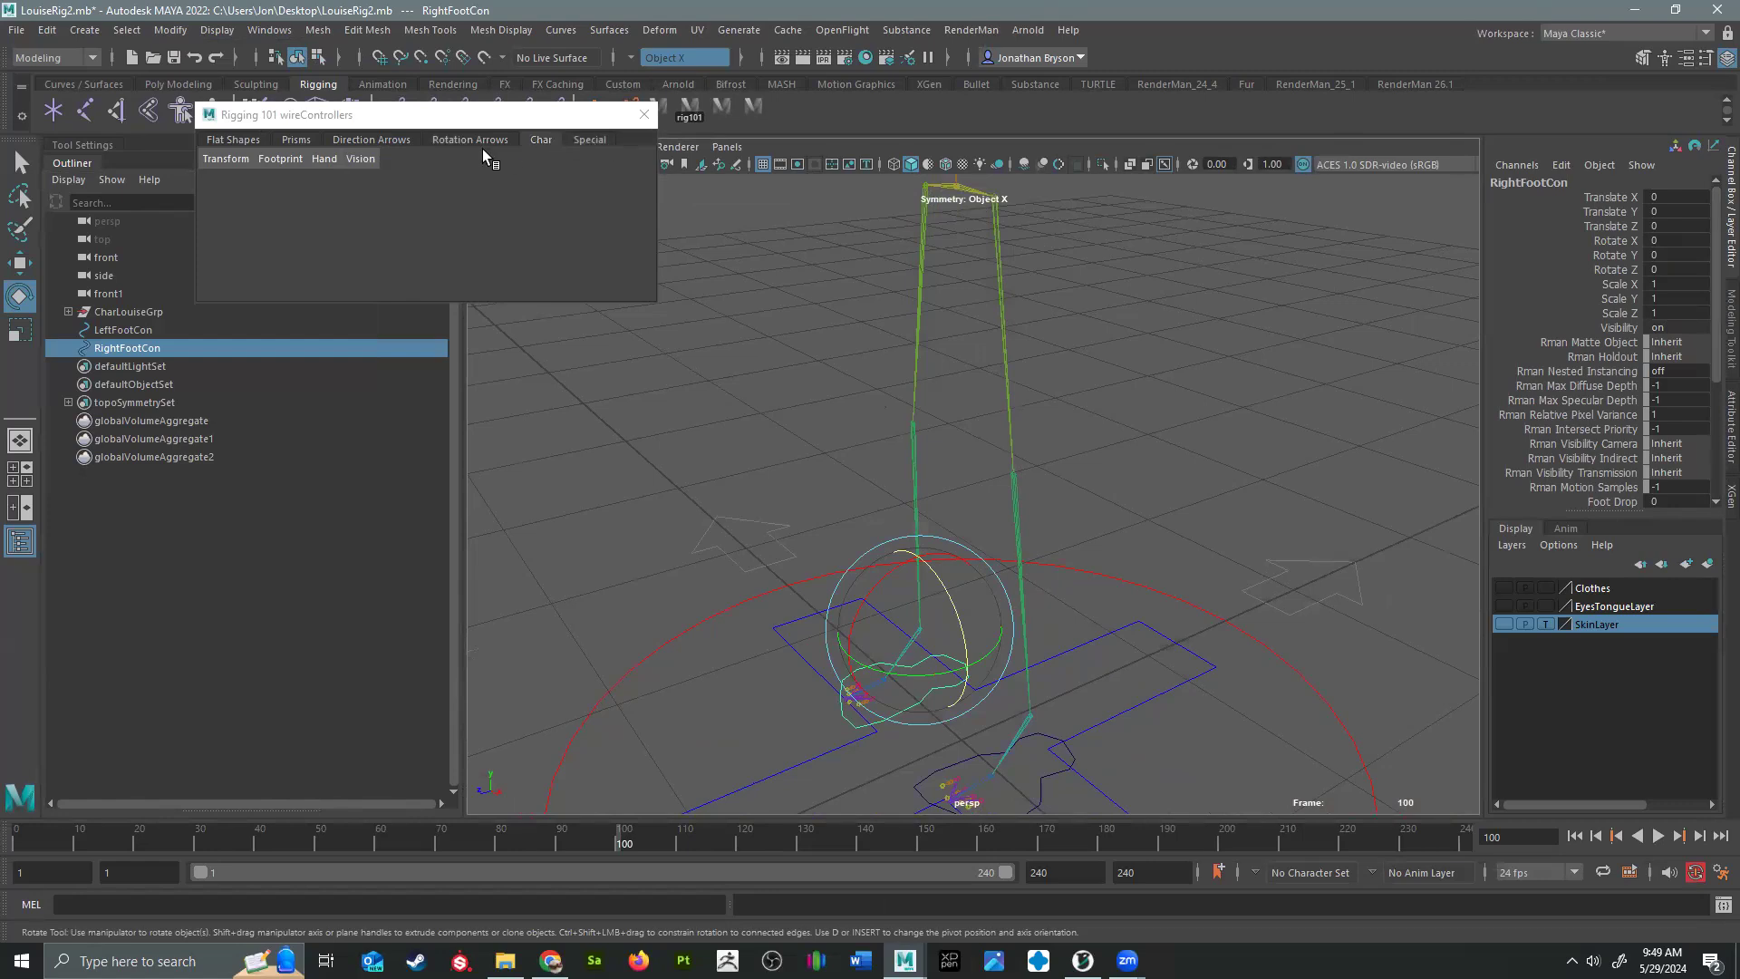
left_click(233, 139)
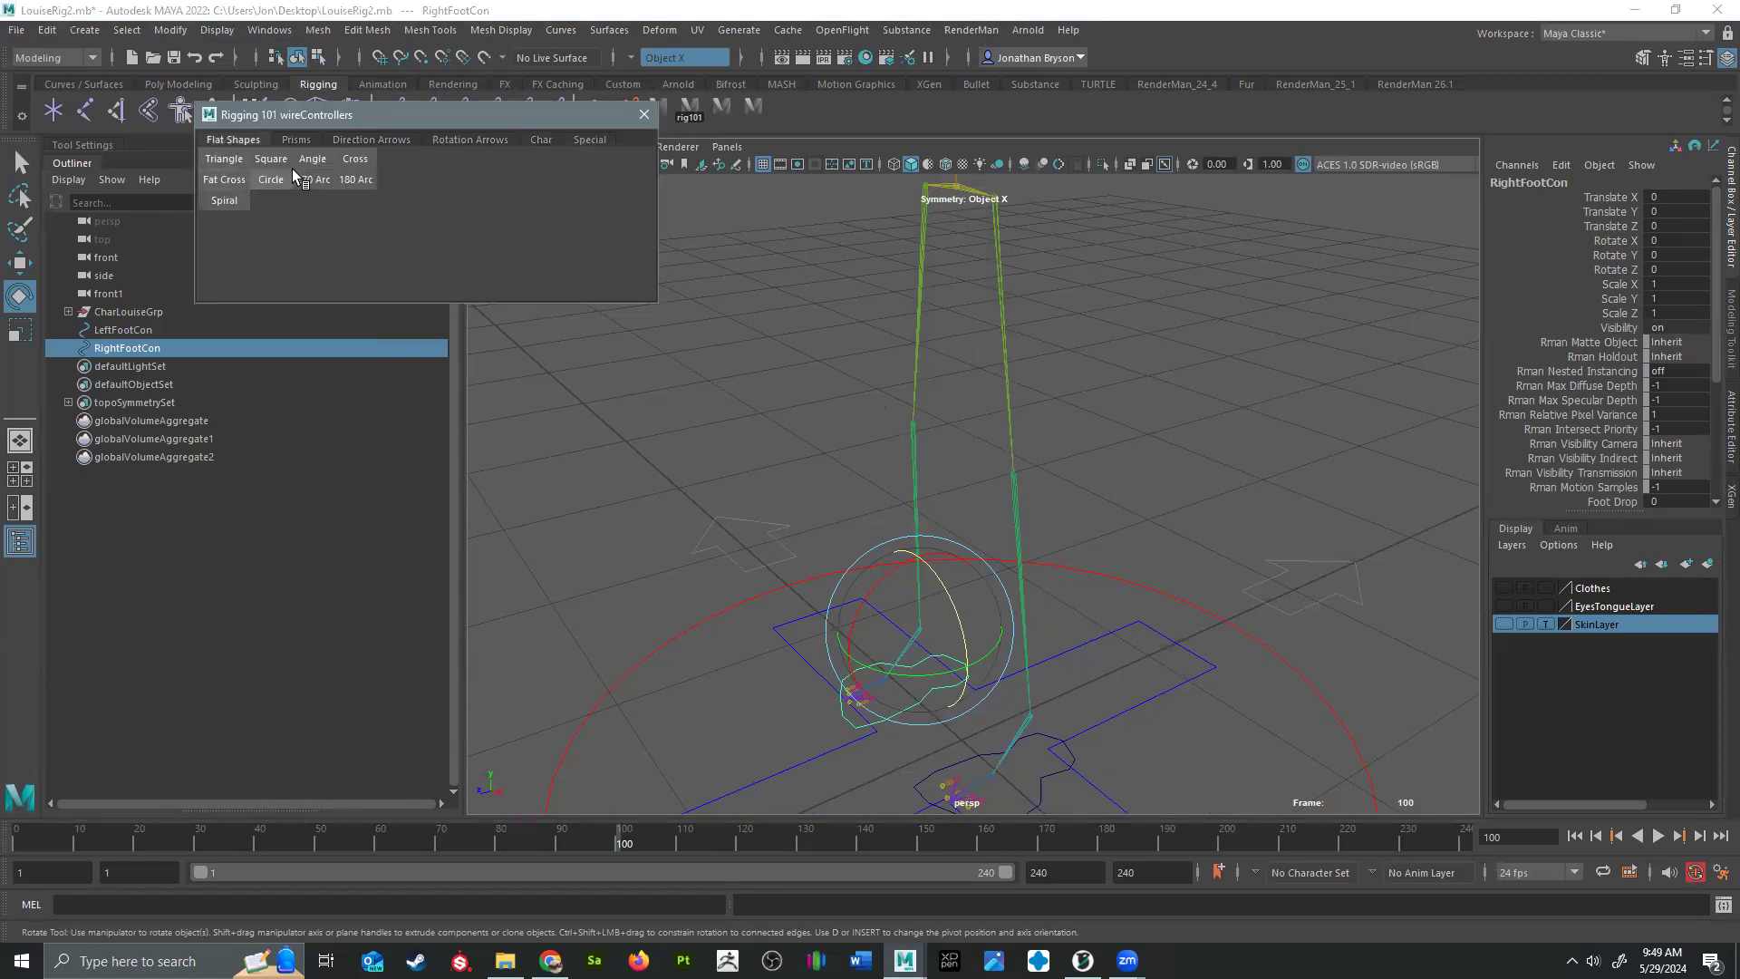
left_click(342, 139)
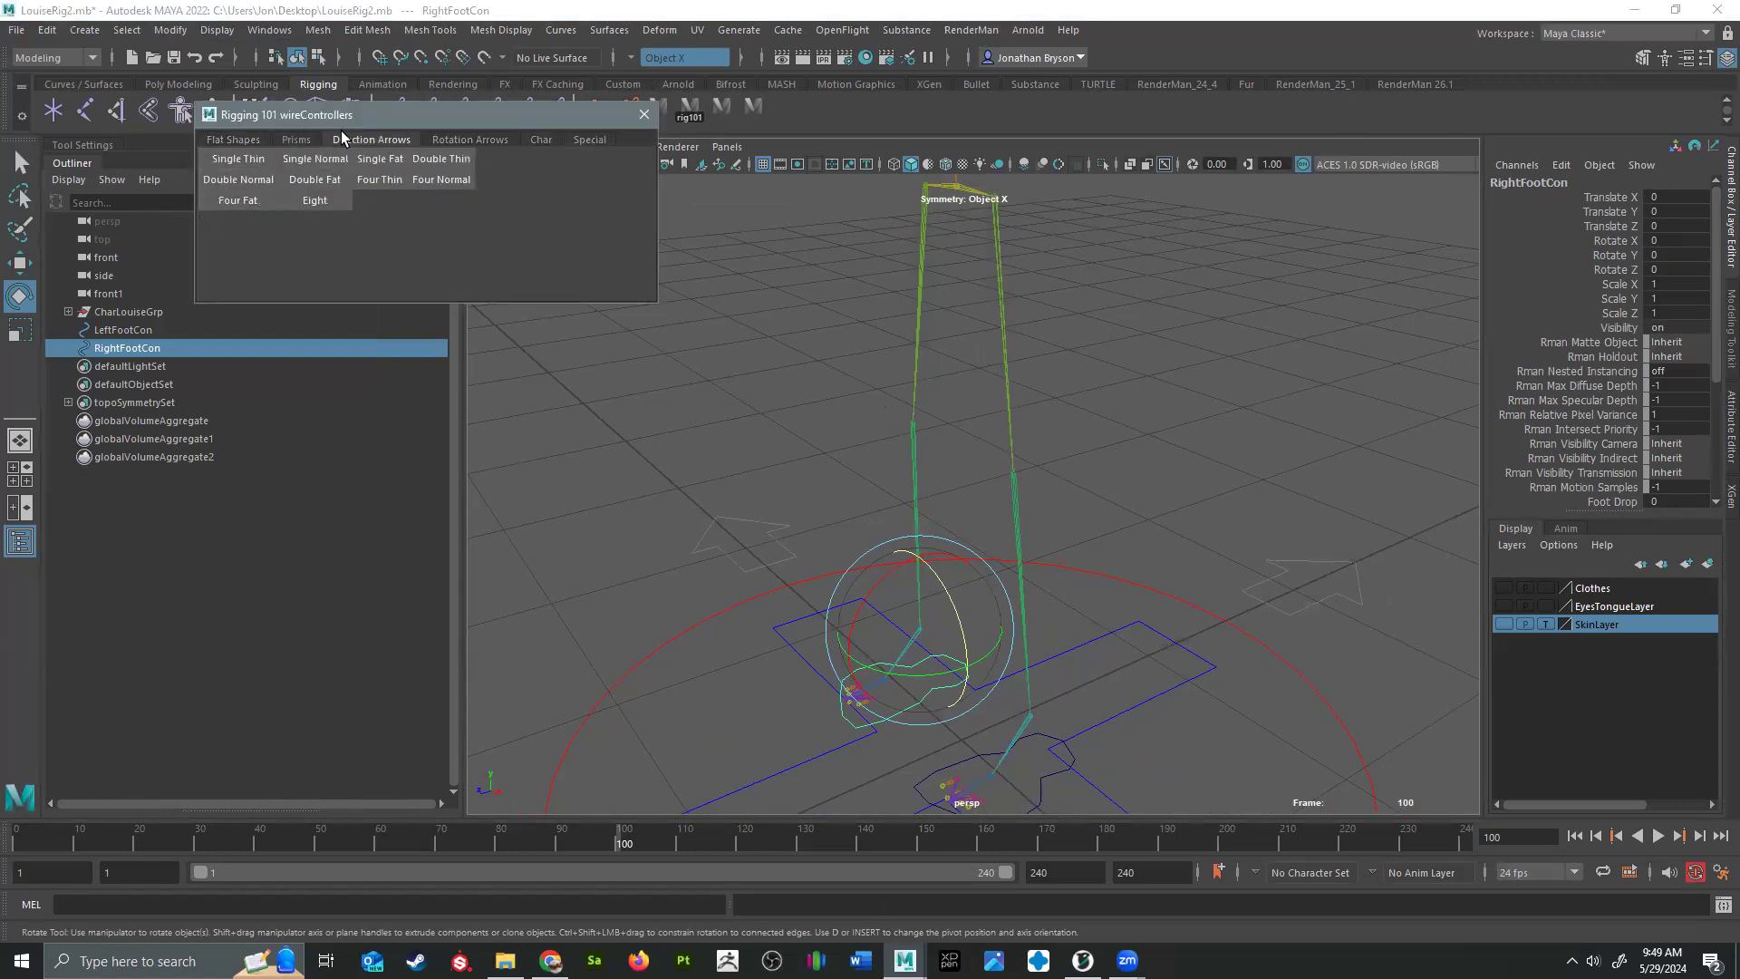
left_click(247, 158)
middle_click_drag(1008, 655, 1054, 633, "alt")
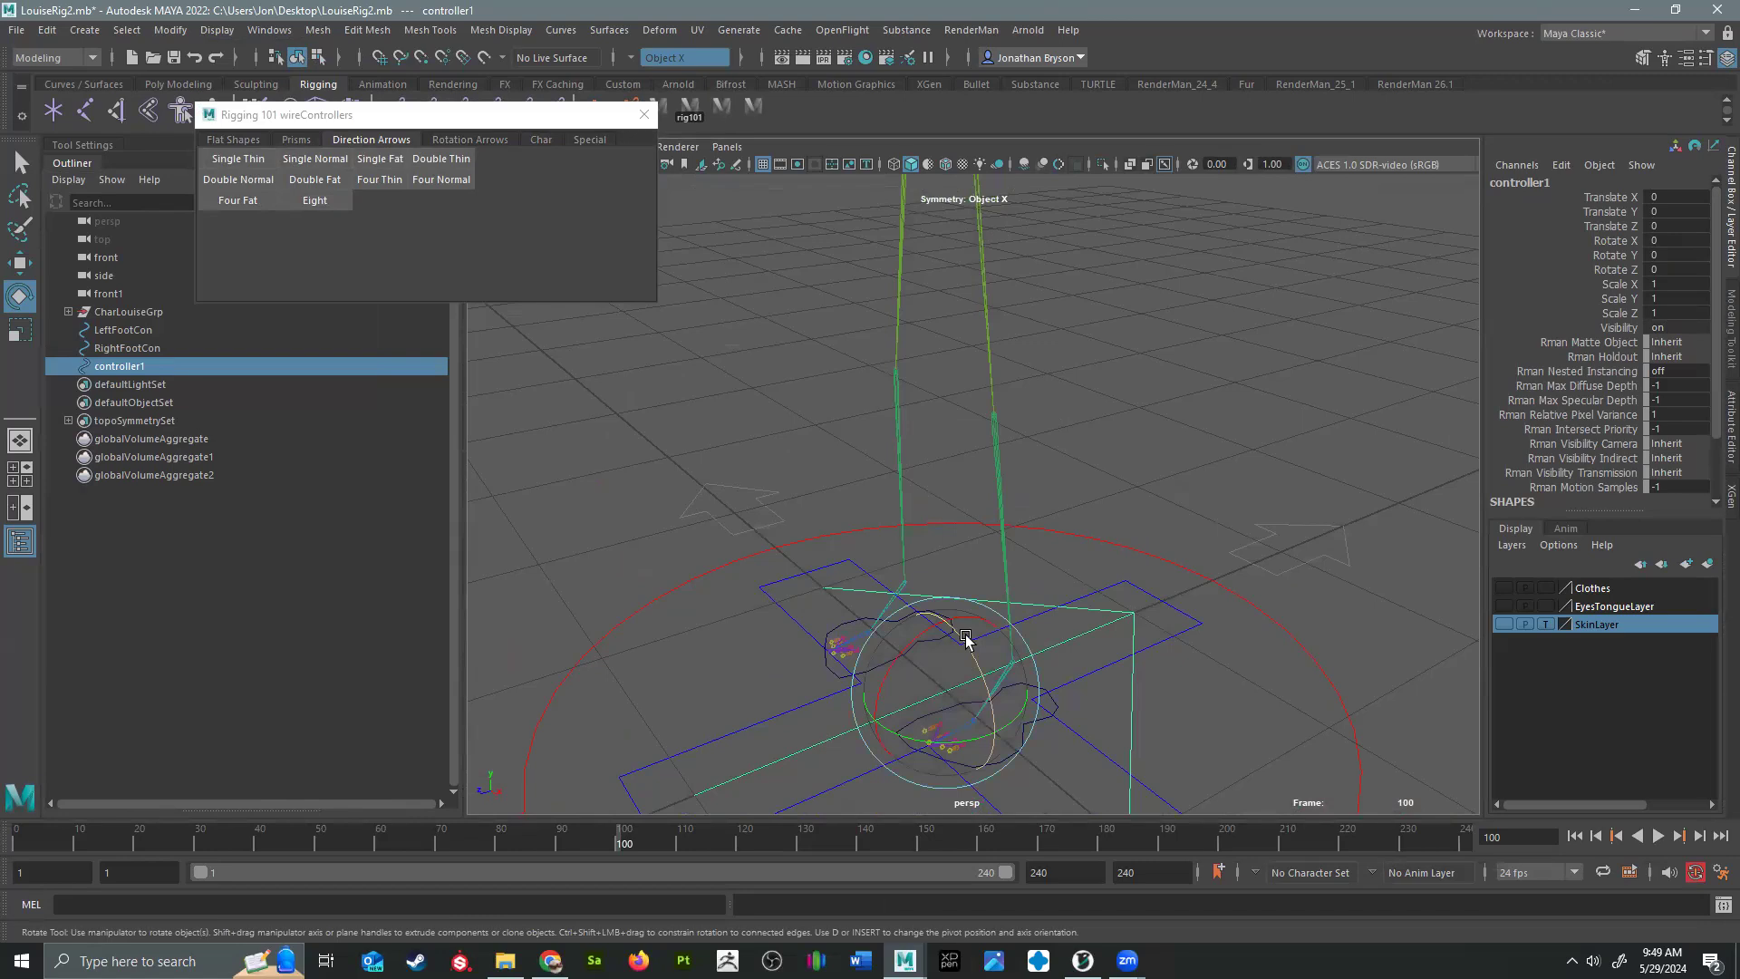
Step: Move the arrow controller up to knee height, about X 0.291 and Y 1.202, and set Rotate Z to 90
key("w")
left_click_drag(951, 691, 1072, 472)
key("e")
left_click(1677, 269)
type("90")
key("Return")
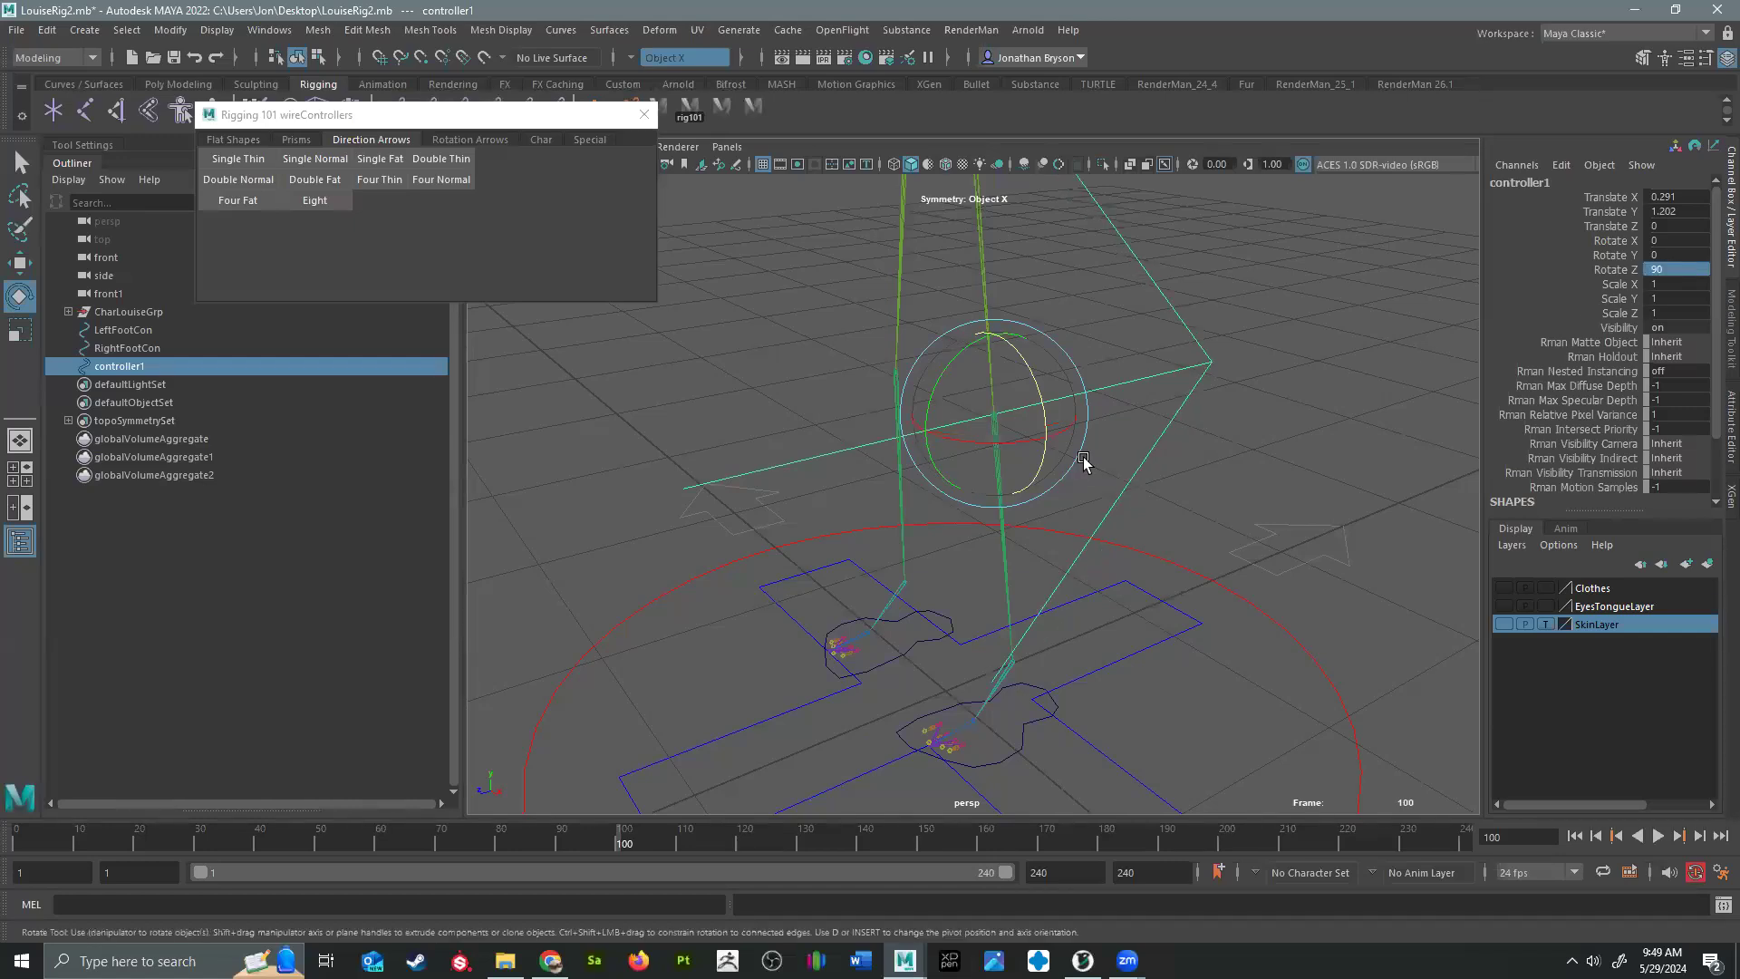
Step: Scale the arrow controller uniformly to about 0.157 and set its Rotate X to 180
key("r")
left_click_drag(994, 415, 606, 447)
key("e")
left_click_drag(1066, 428, 810, 446)
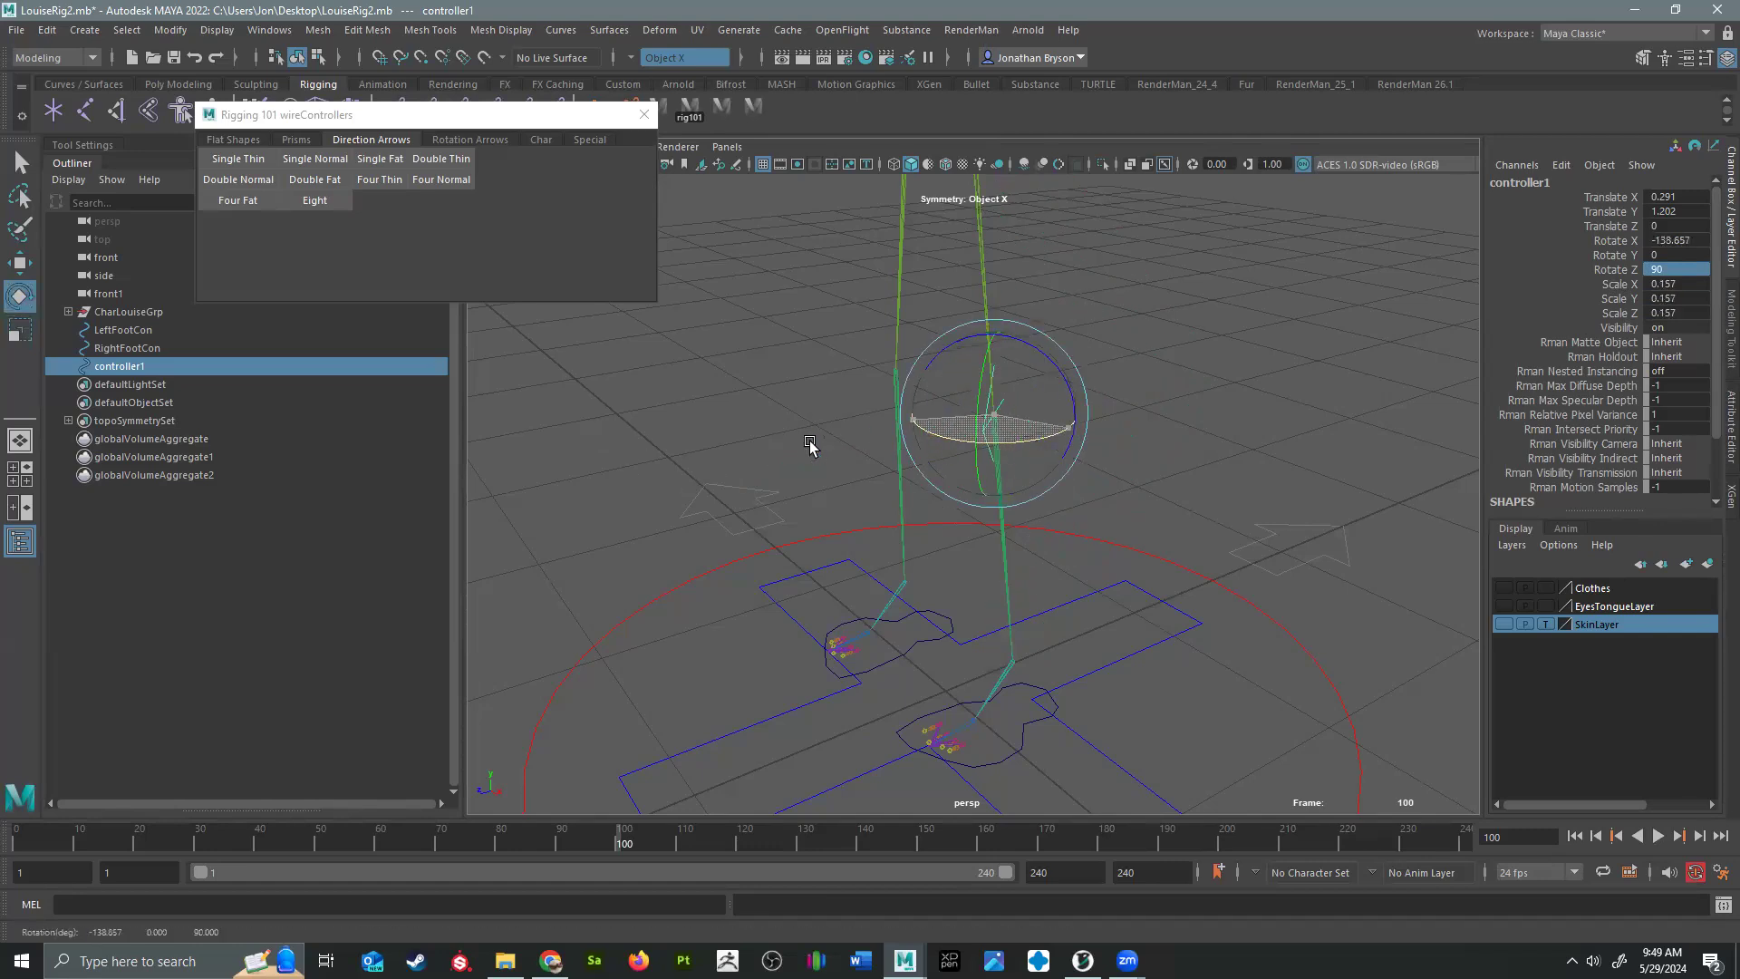
left_click(1679, 236)
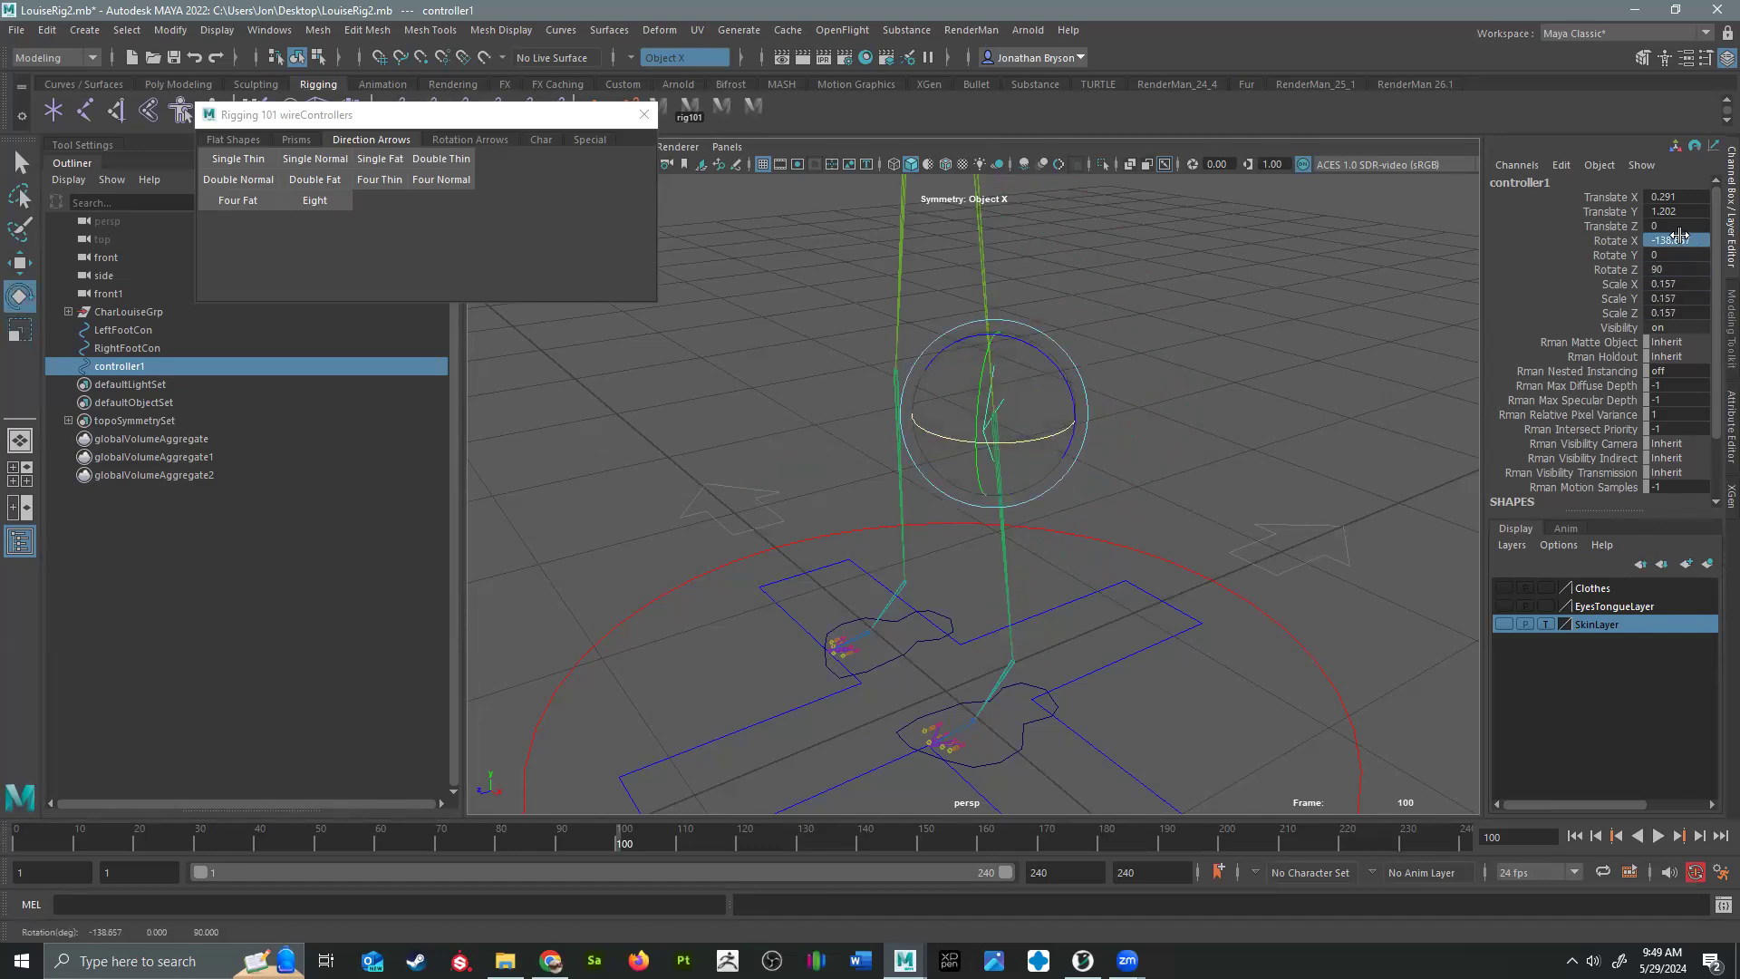
type("1")
key("Return")
Step: Move the arrow controller forward in front of the left knee, to about 1.503 in Z
key("w")
left_click_drag(1059, 410, 703, 522)
left_click_drag(955, 550, 738, 570, "alt")
middle_click_drag(738, 569, 1083, 544, "alt")
left_click_drag(1030, 404, 1206, 562)
middle_click_drag(935, 572, 1002, 575, "alt")
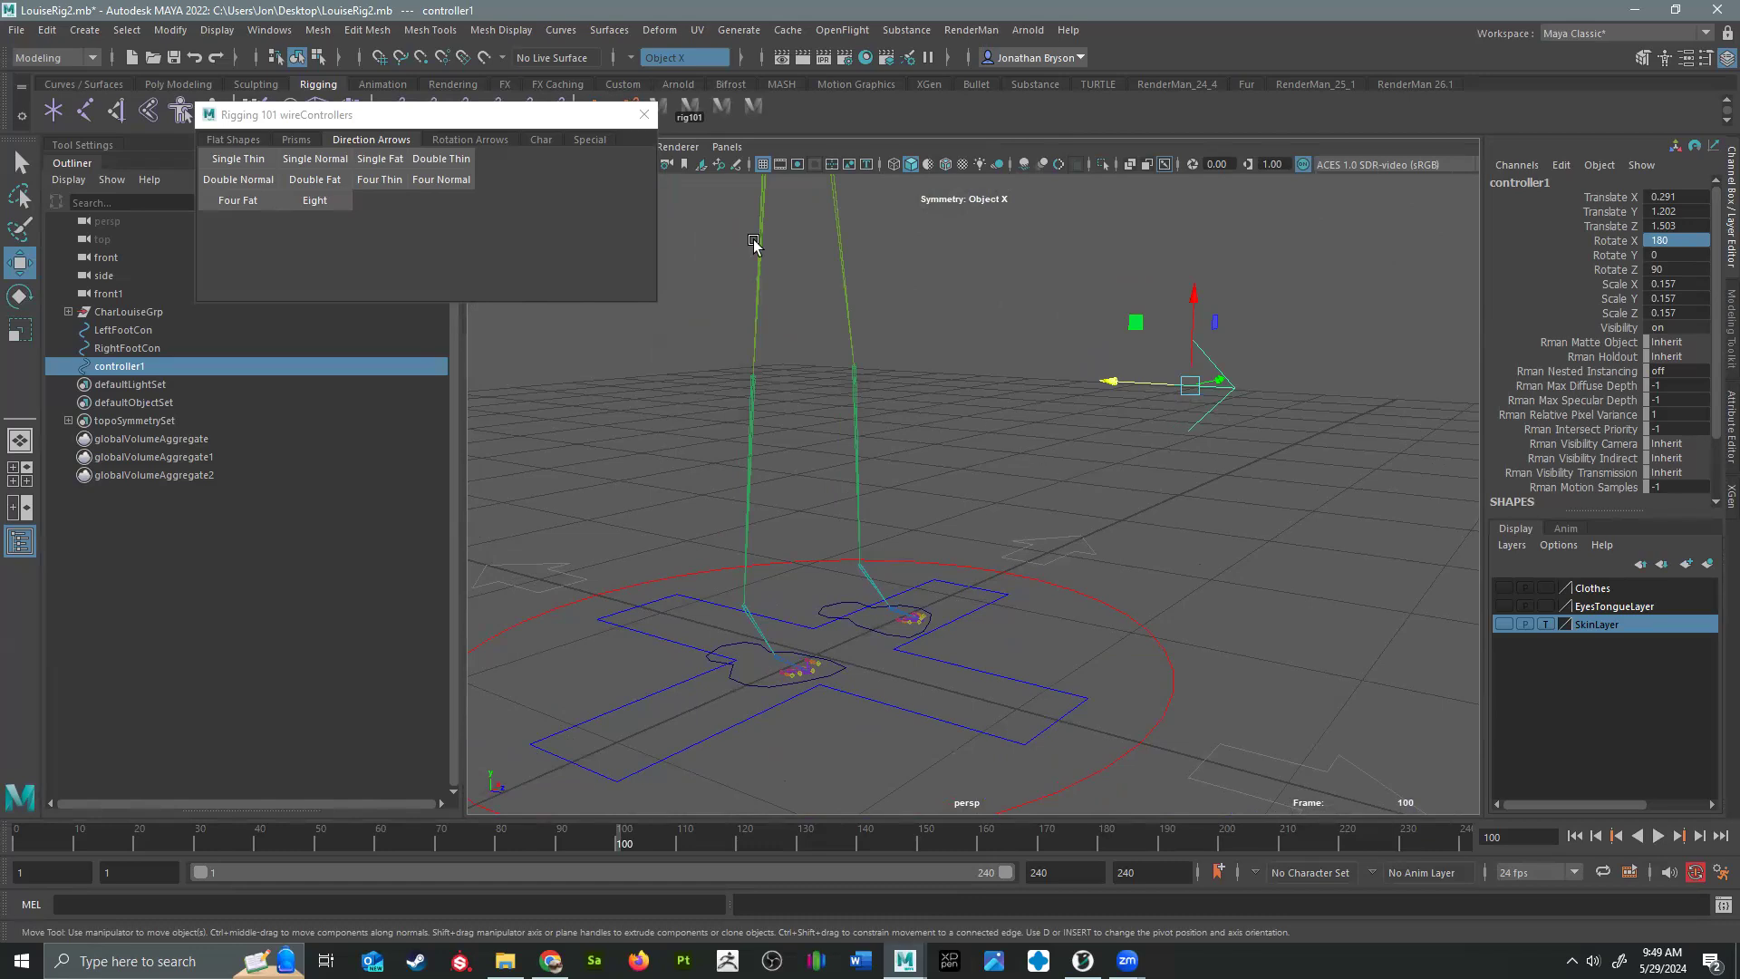
Step: Delete the arrow controller's history and freeze its transformations
left_click(47, 30)
mouse_move(118, 245)
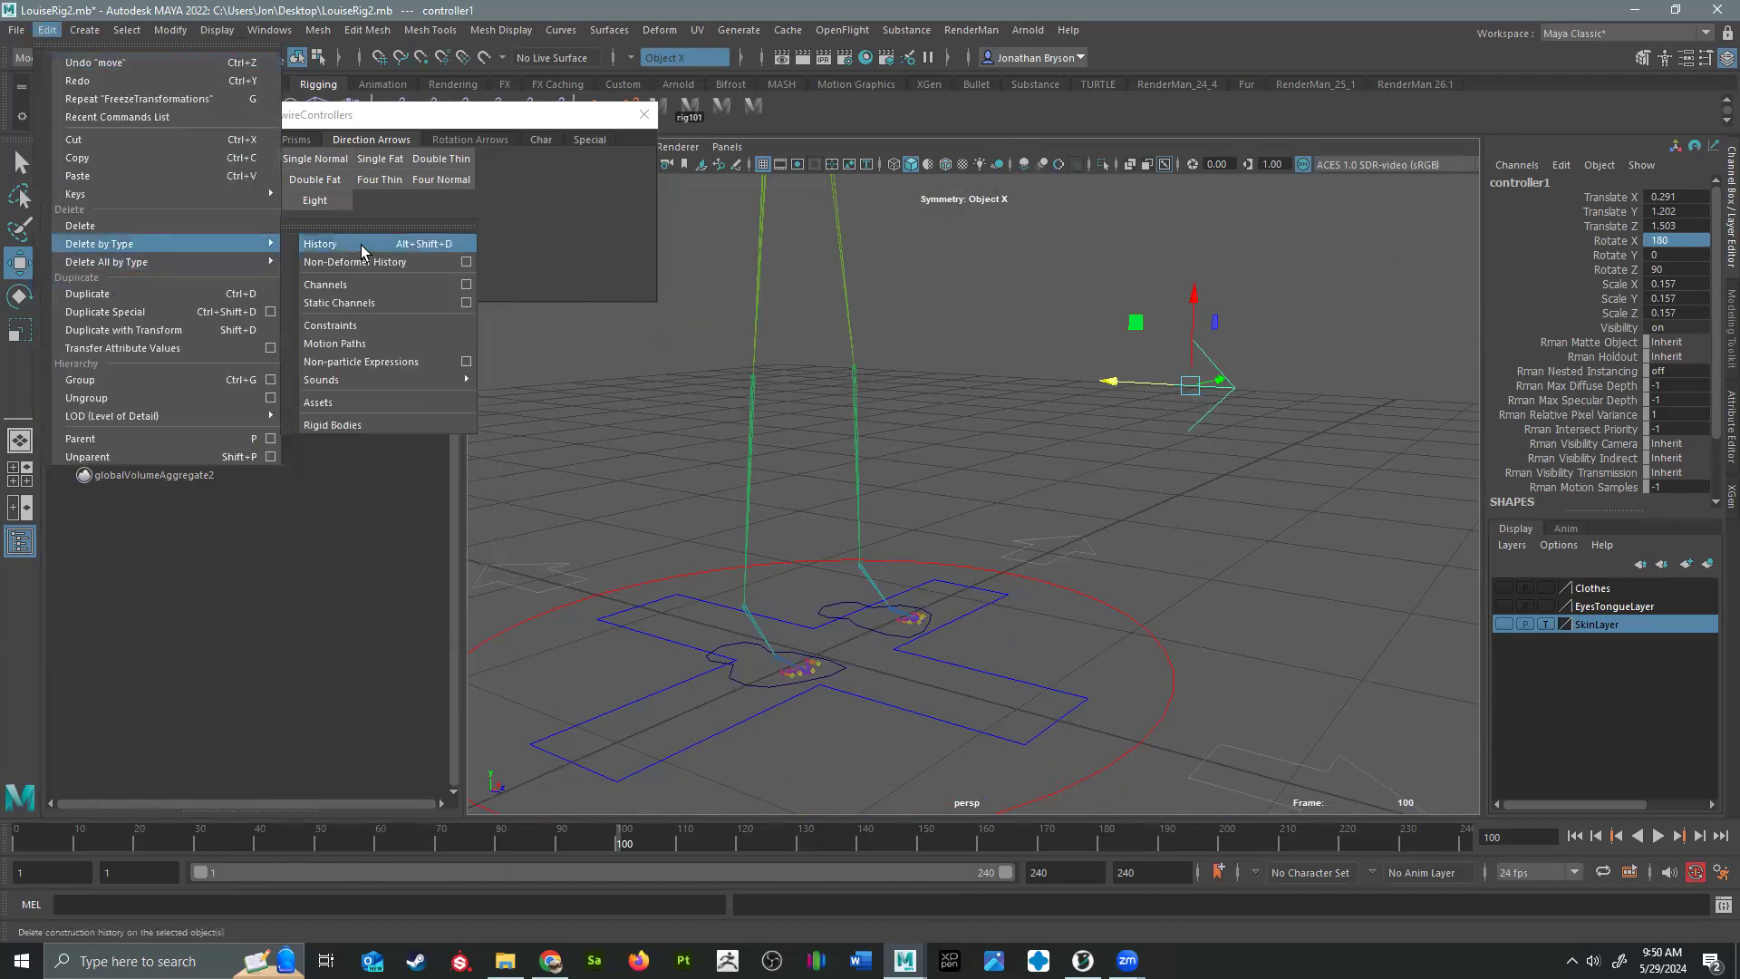
left_click(169, 29)
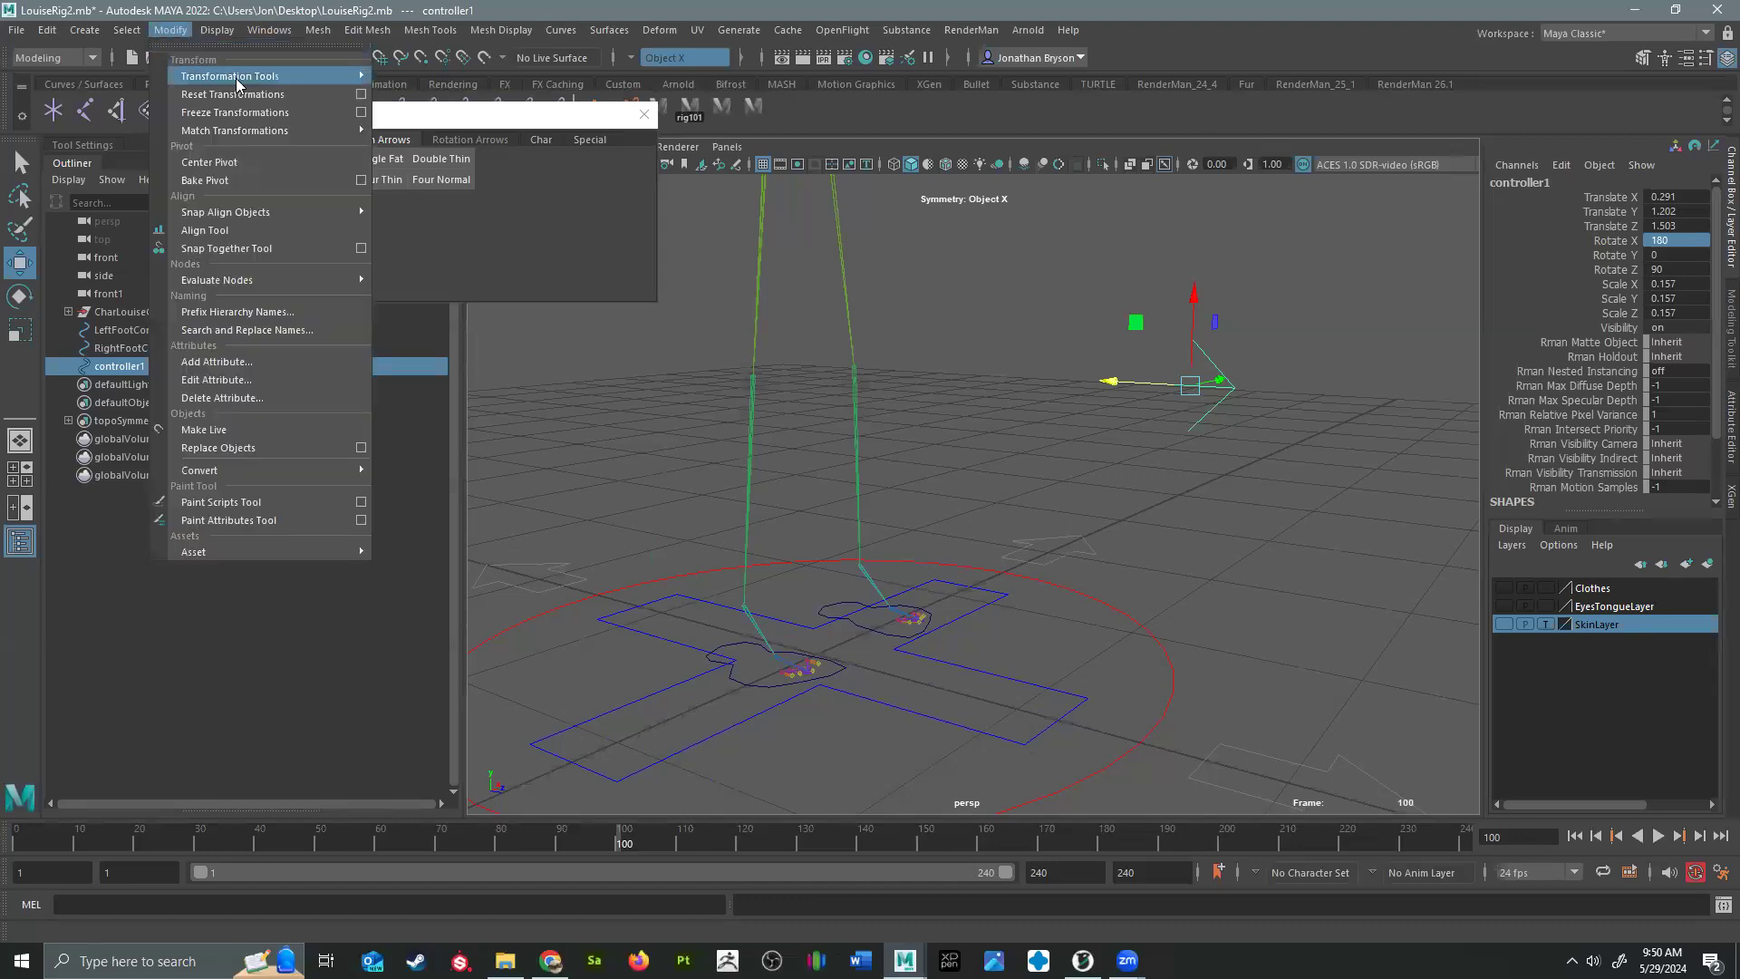
left_click(235, 112)
Step: Rename the arrow controller as LeftKneeCon
double_click(1519, 183)
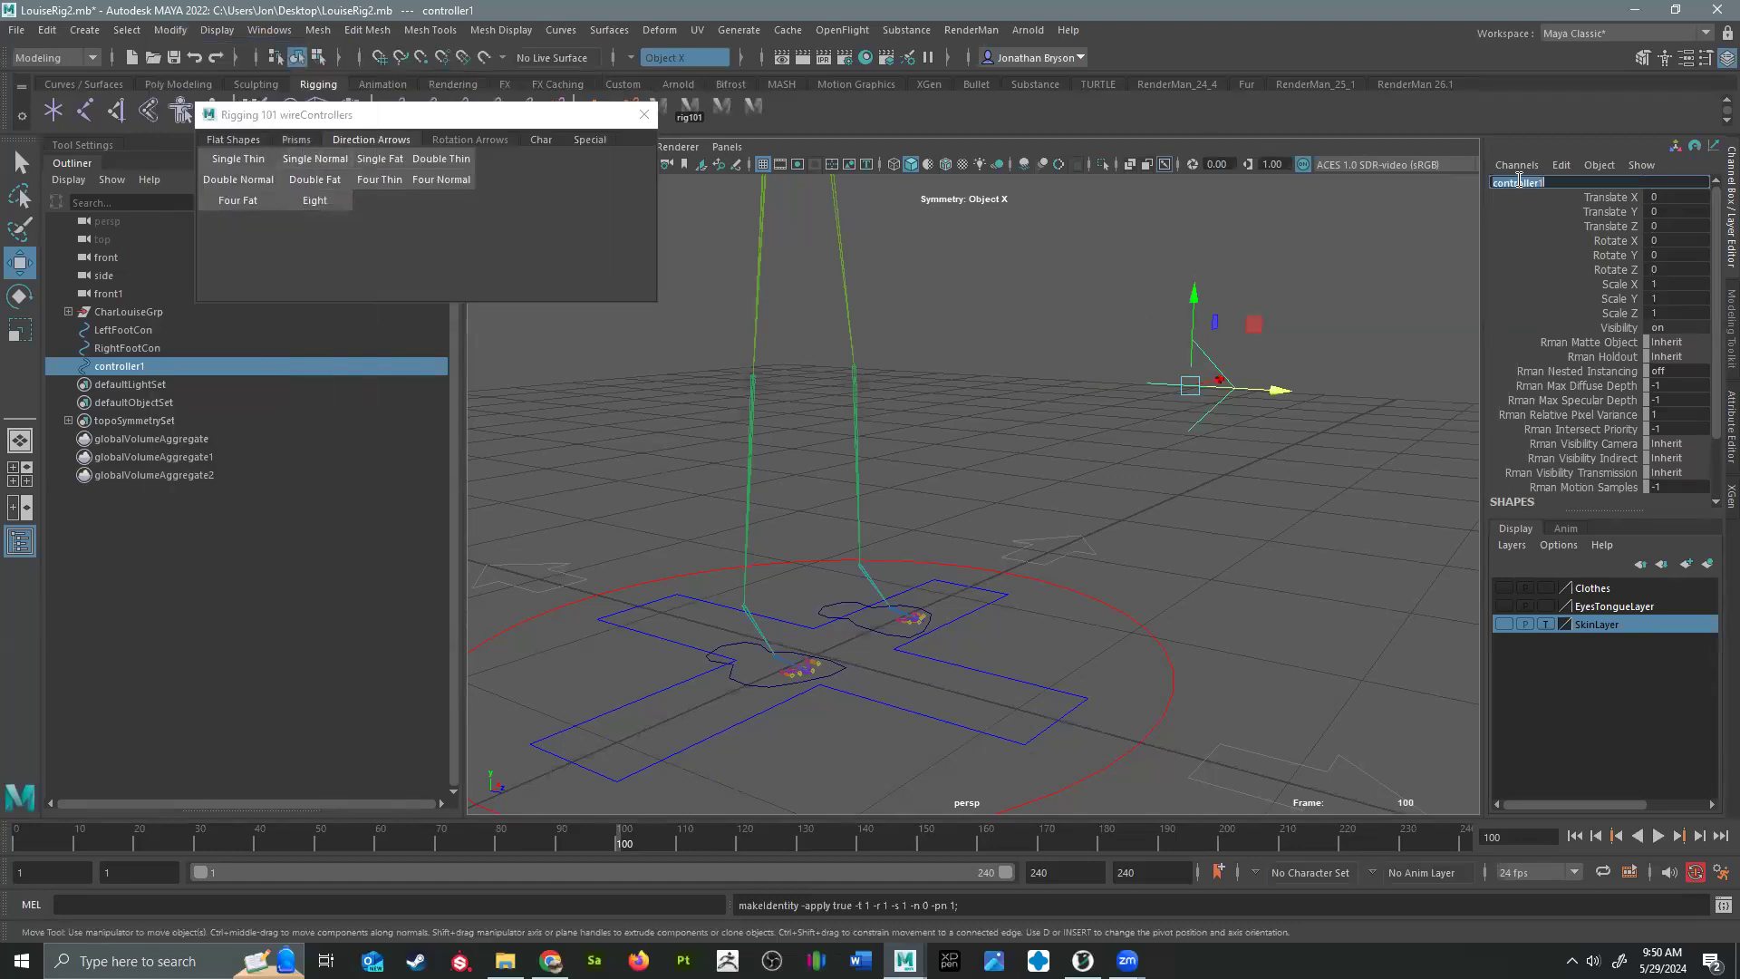
key("BackSpace")
key("Return")
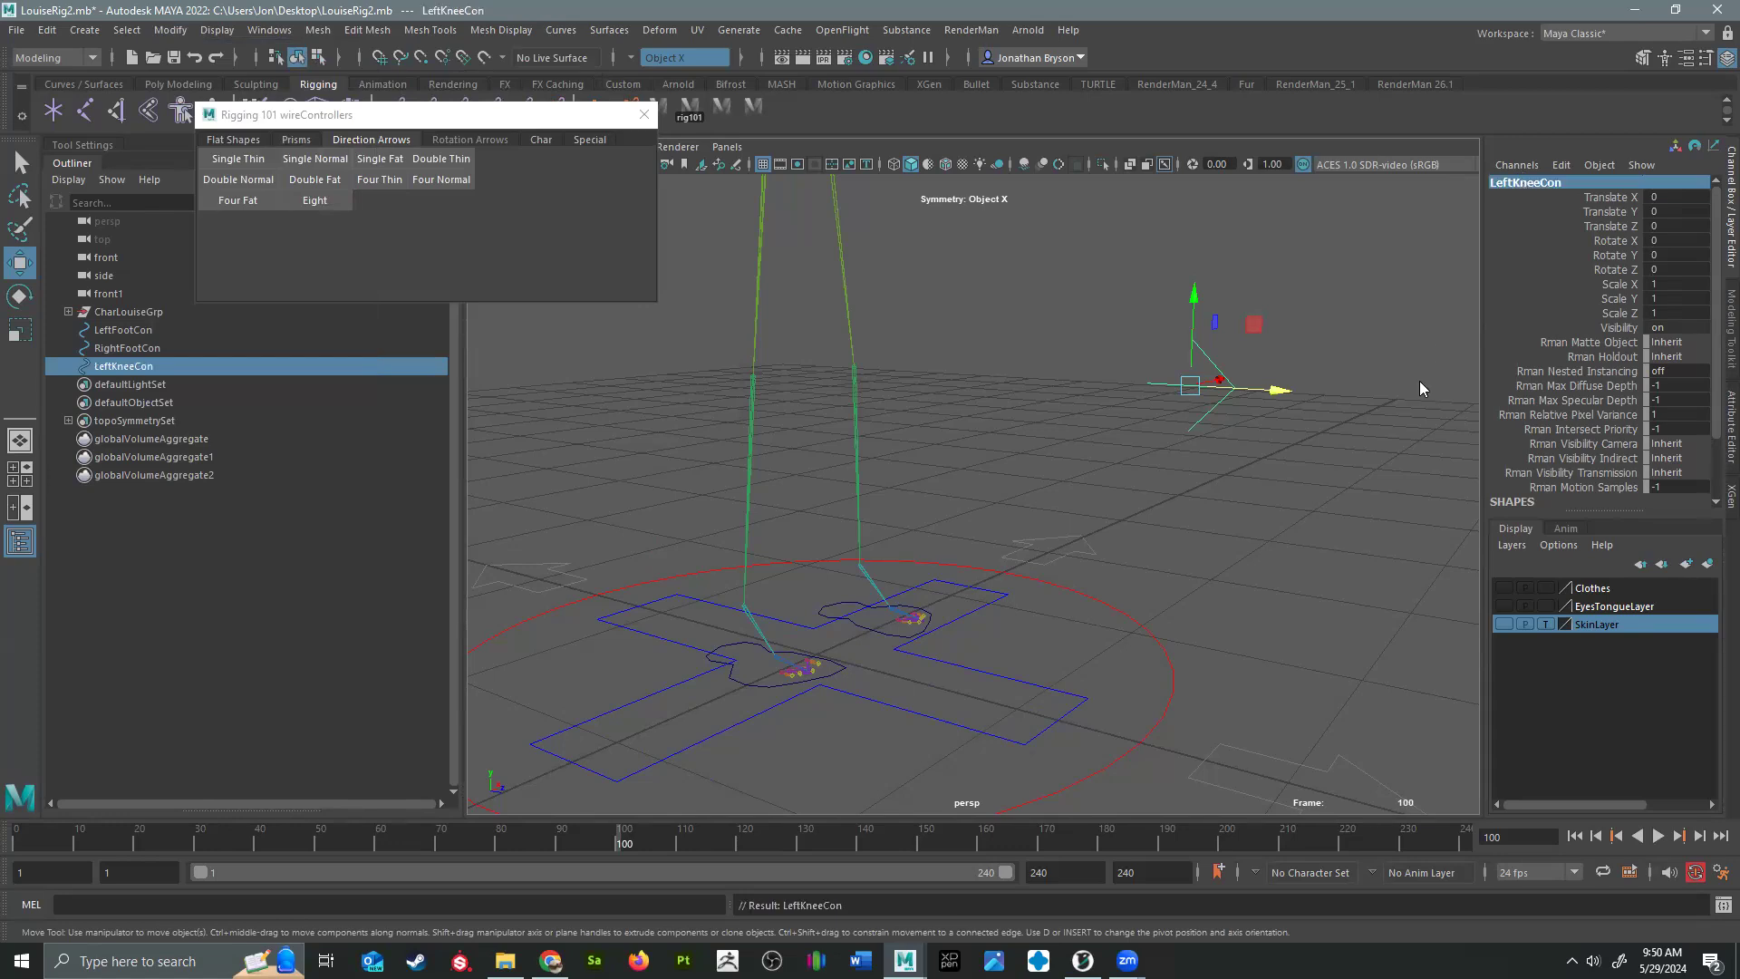
Step: Group LeftKneeCon and mirror the group to the other knee using Duplicate Special with an X scale of -1
left_click(1170, 536)
left_click_drag(1095, 355, 1256, 437)
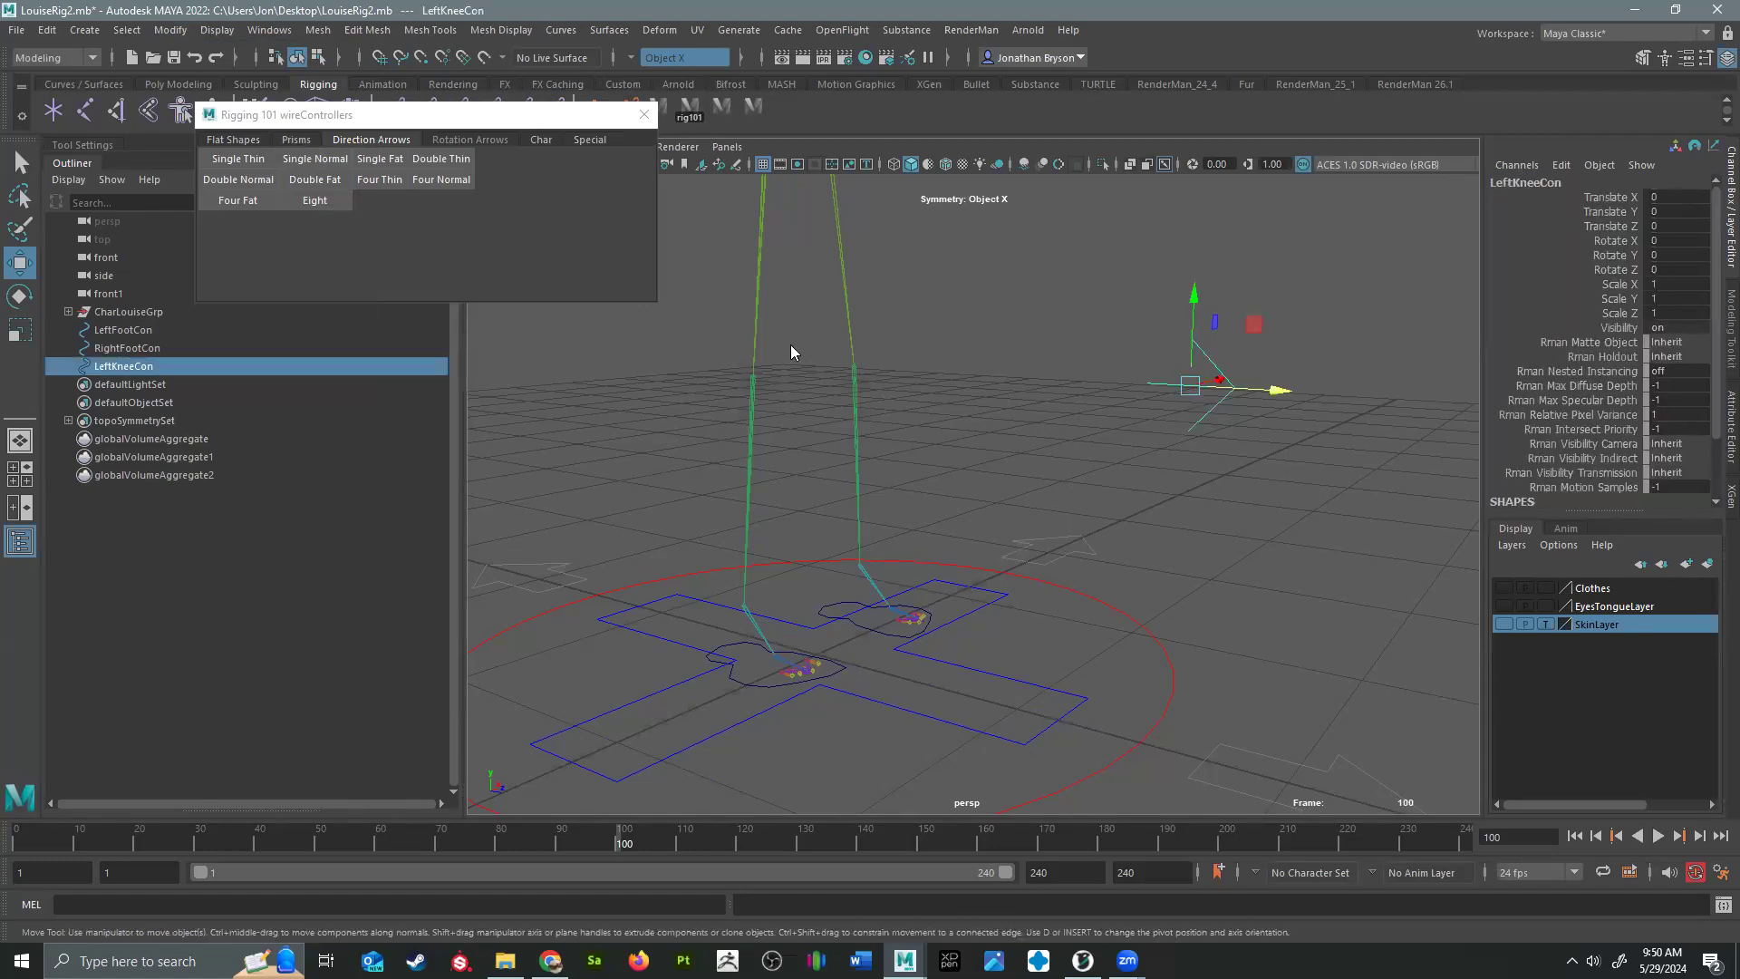
key("ctrl+g")
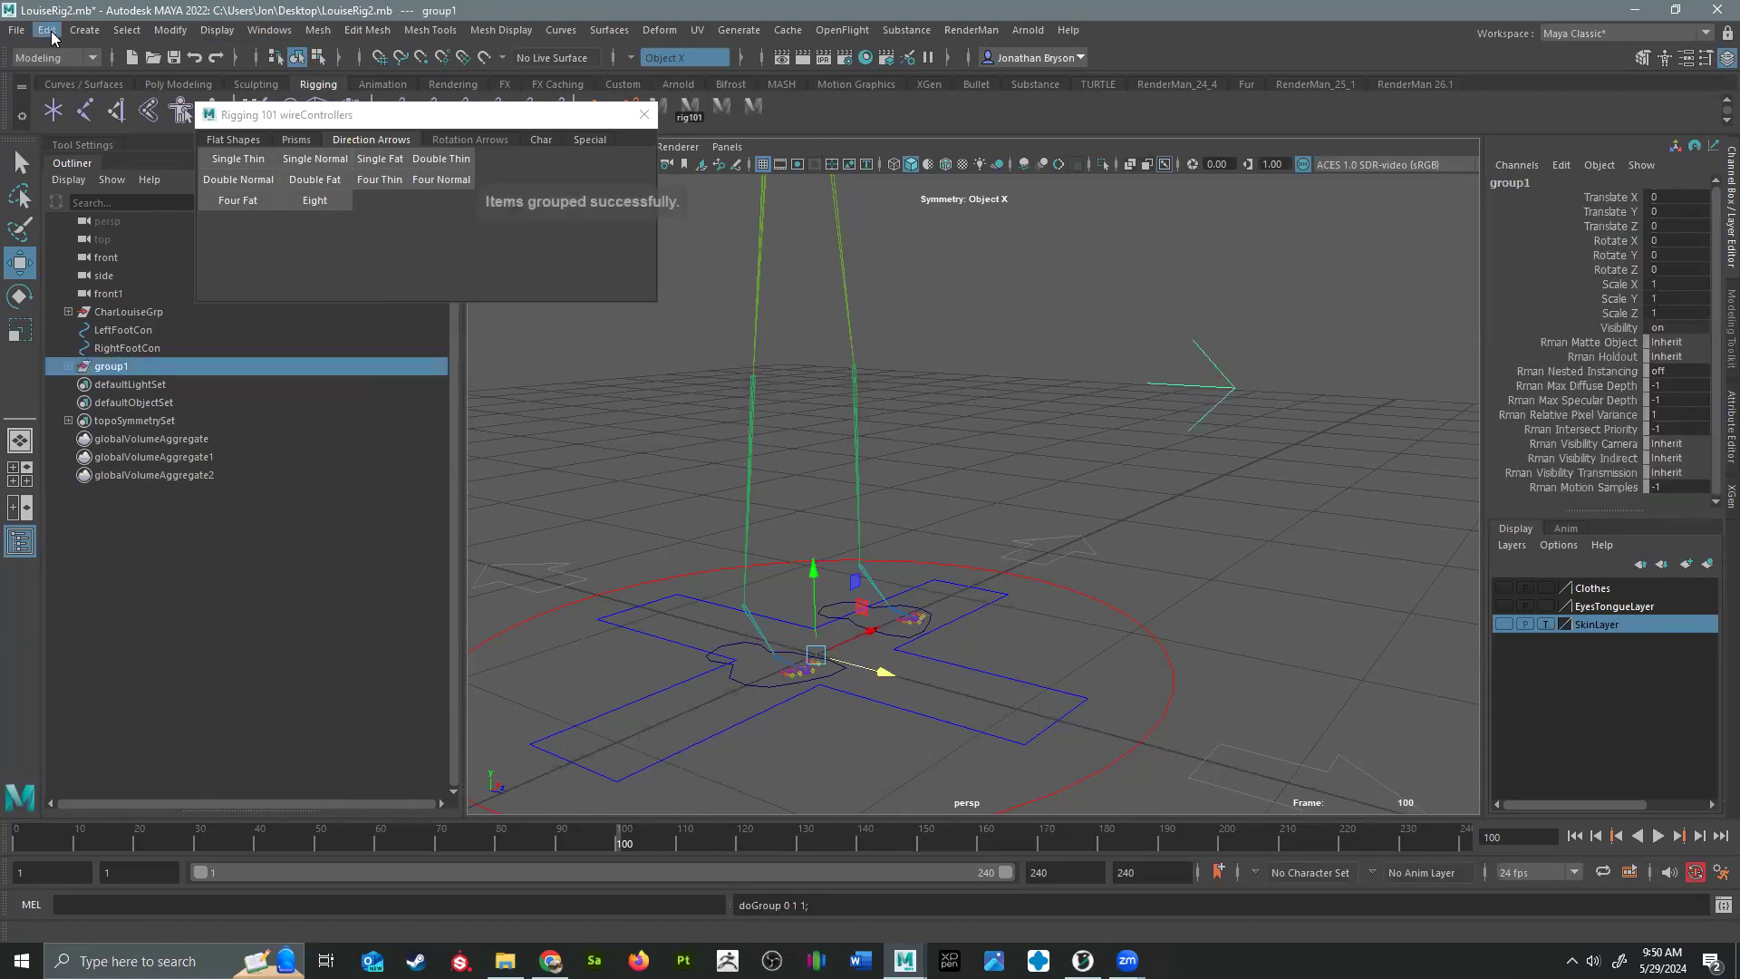
left_click(46, 30)
left_click(111, 313)
Step: Rename the mirrored knee curve inside group2 as RightKneeCon
left_click_drag(1097, 384, 872, 490, "alt")
left_click(888, 474)
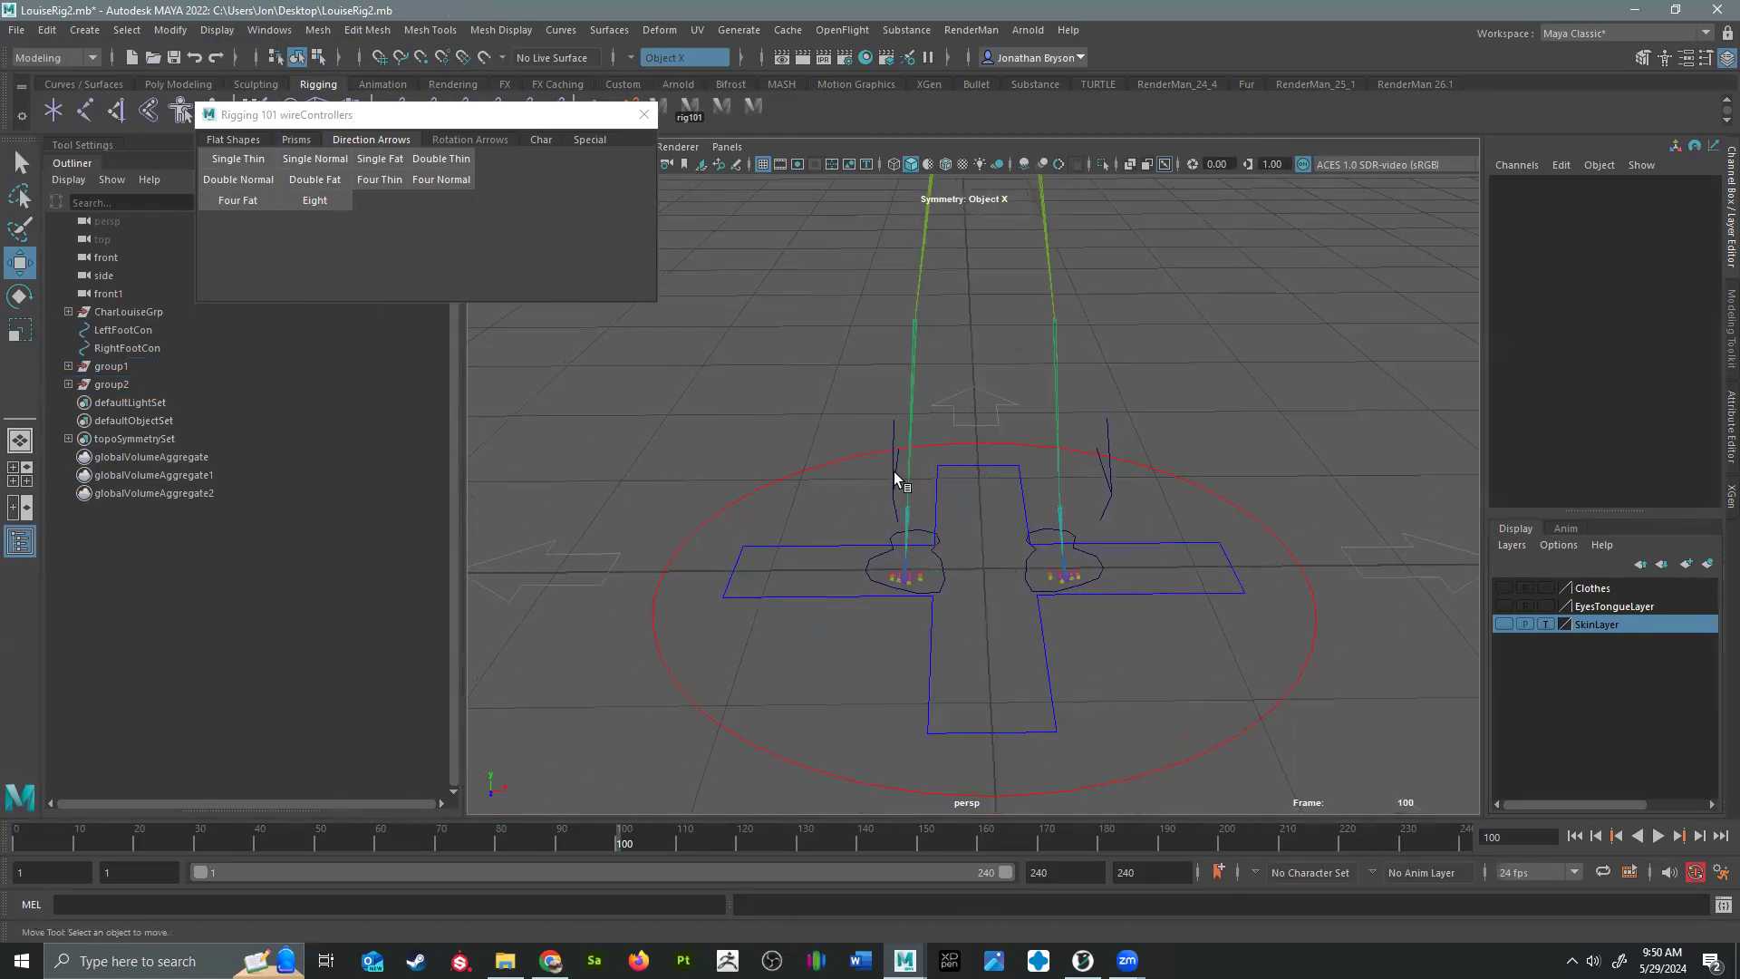
left_click(884, 473)
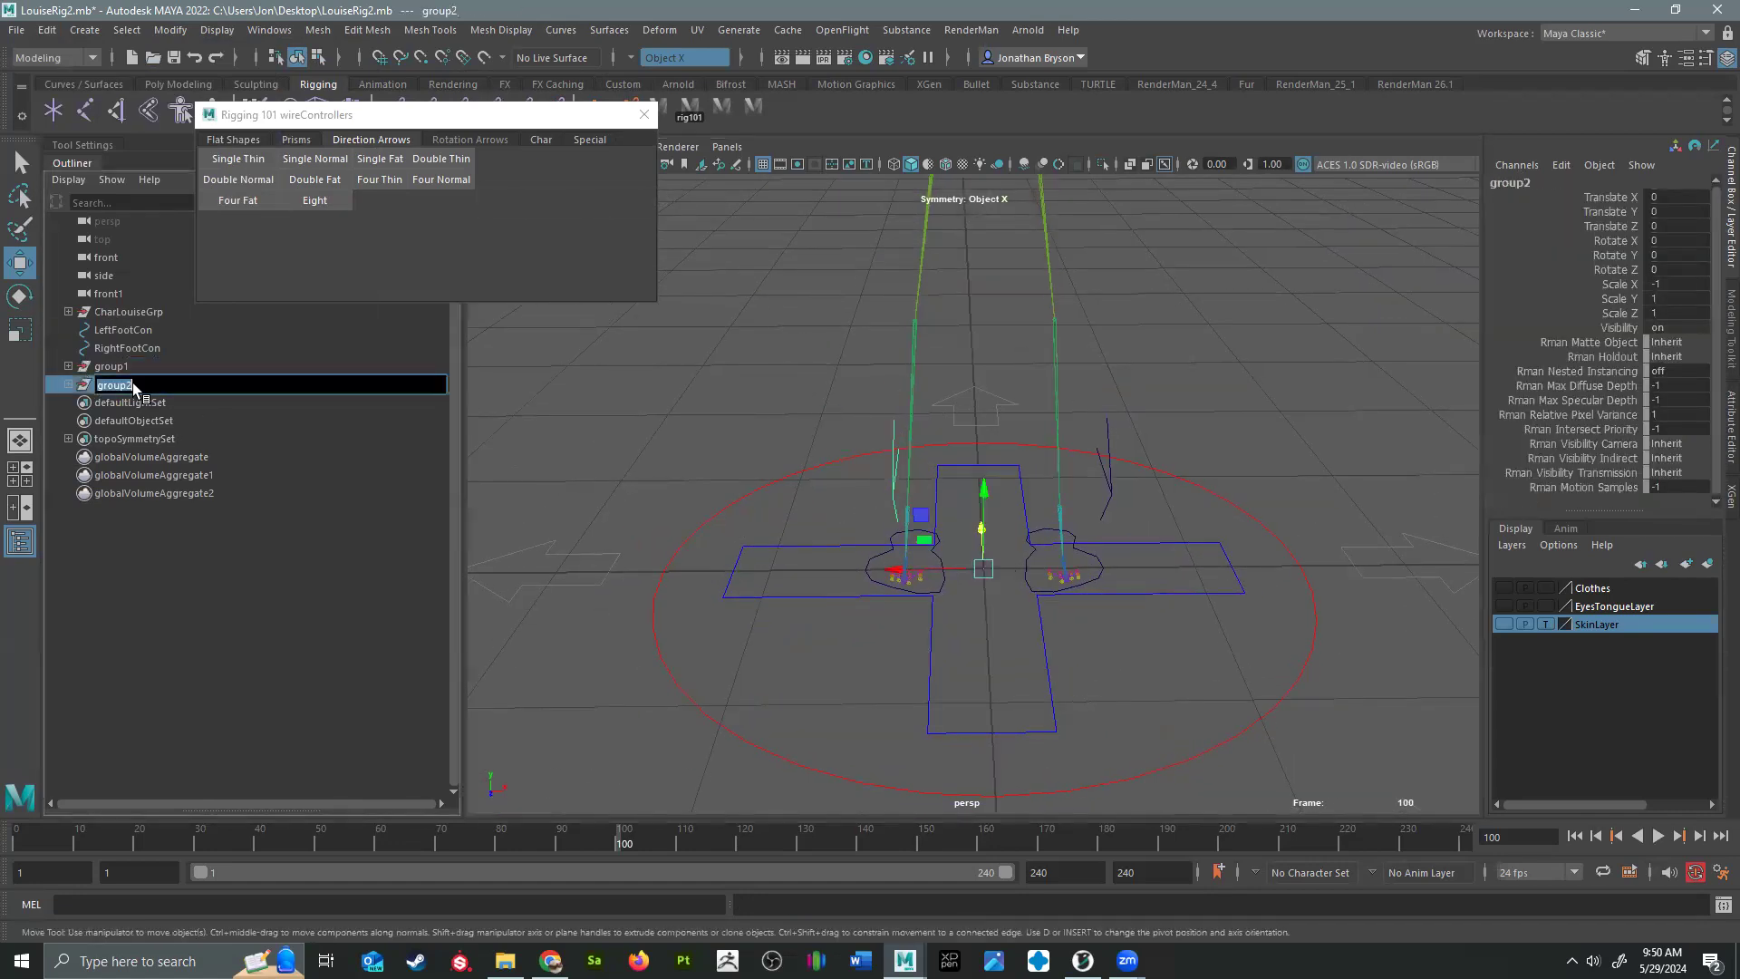
left_click(76, 386)
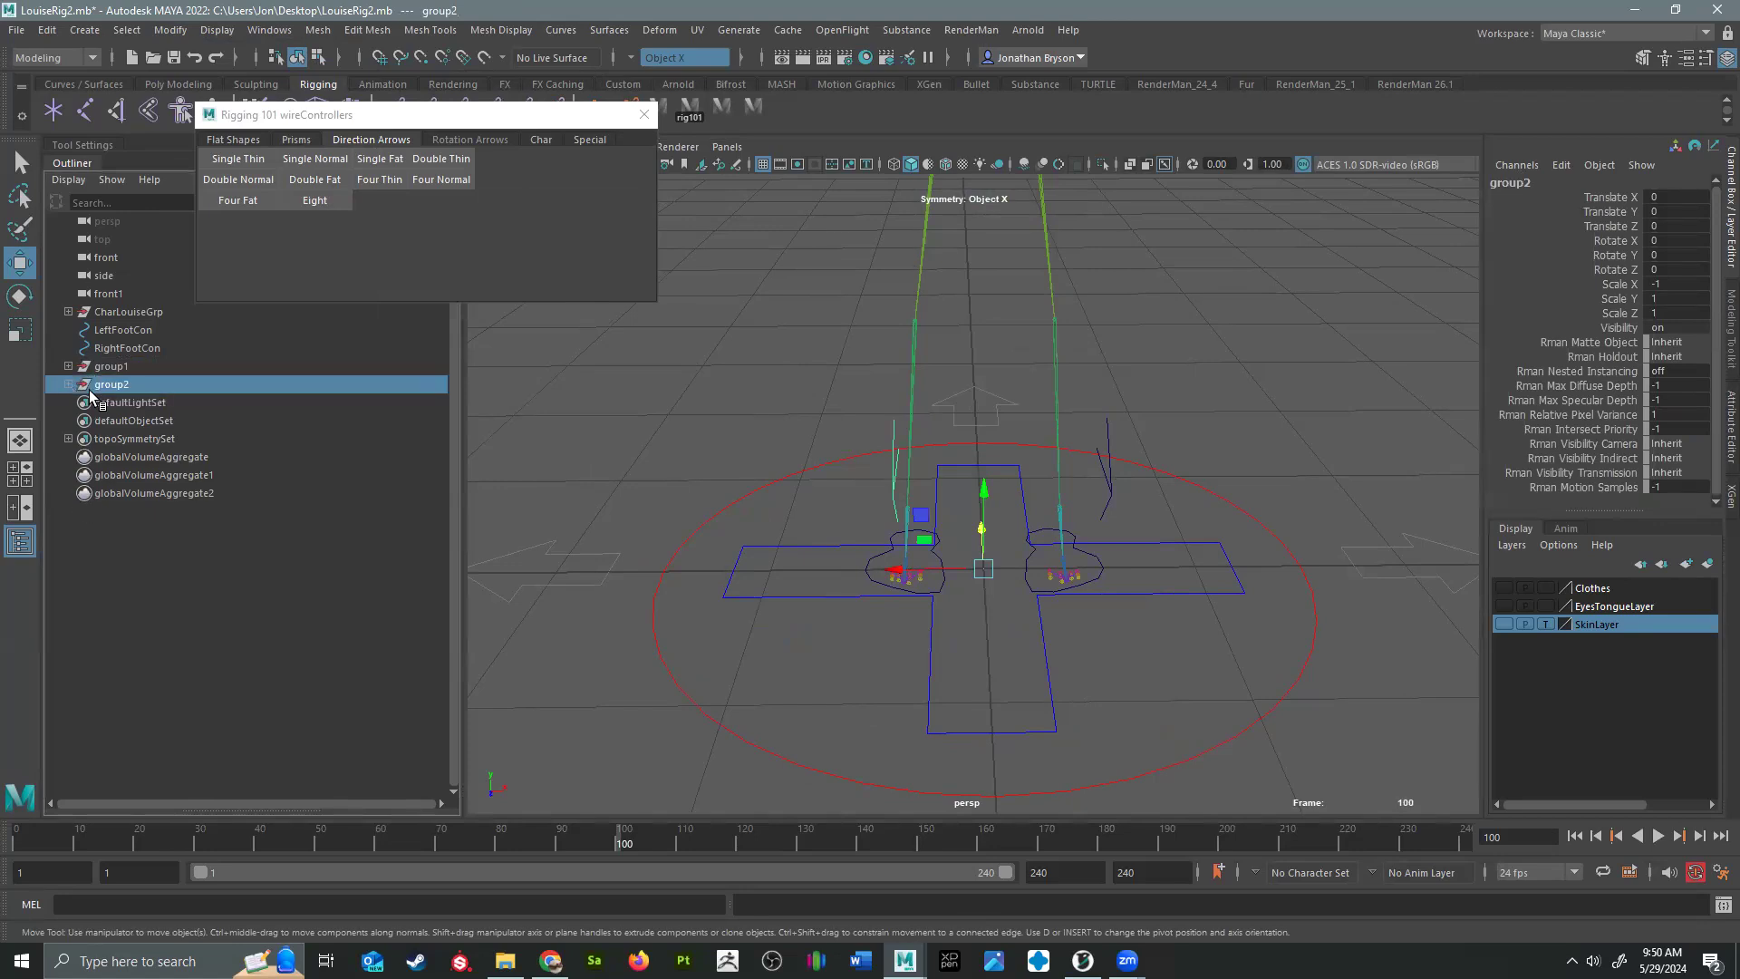
left_click(68, 384)
double_click(122, 402)
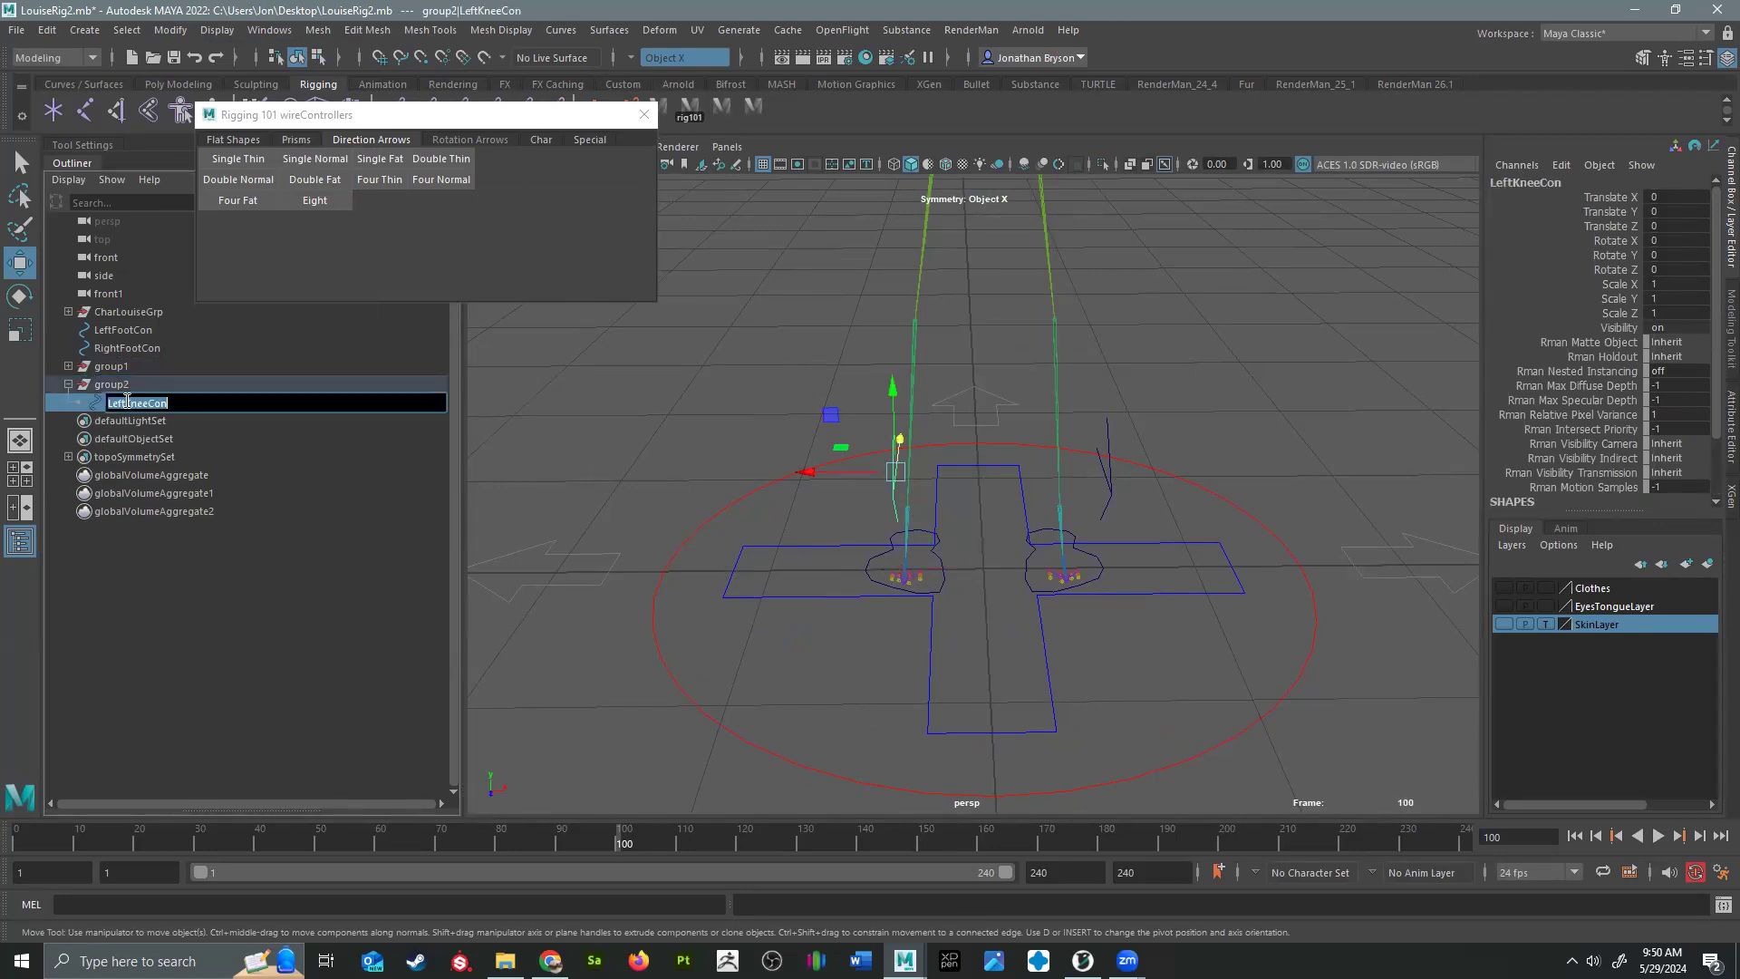
key("Delete")
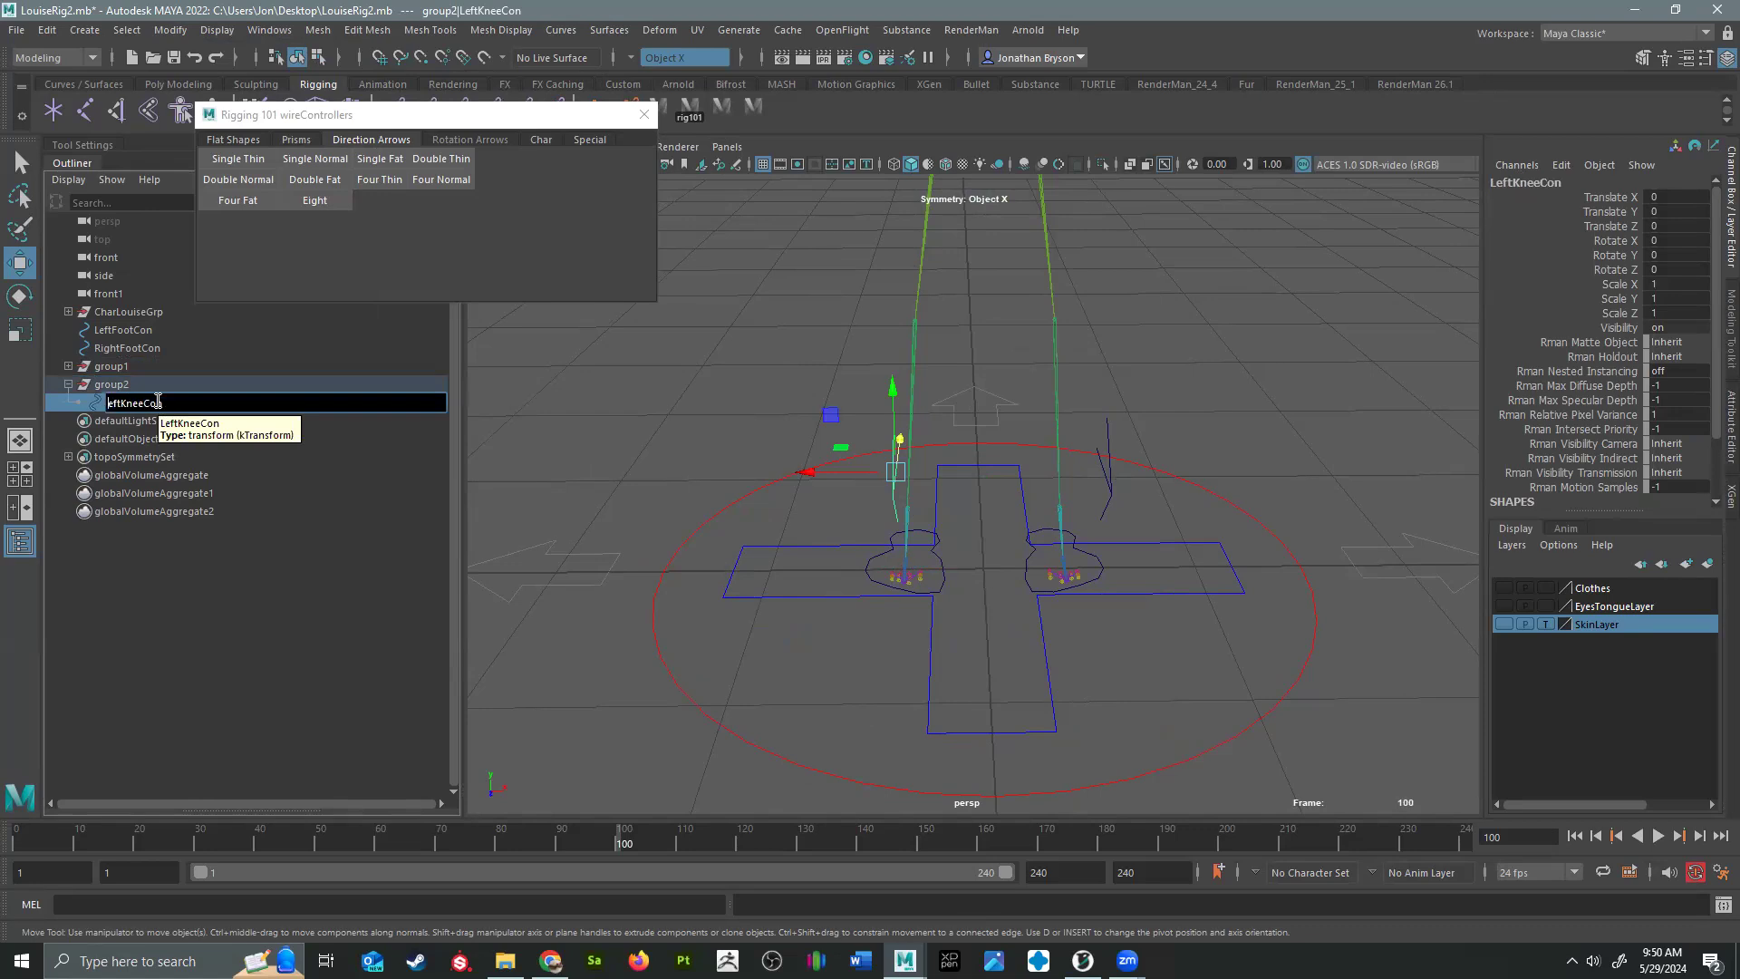
key("Delete")
key("Delete")
type("Right")
key("Return")
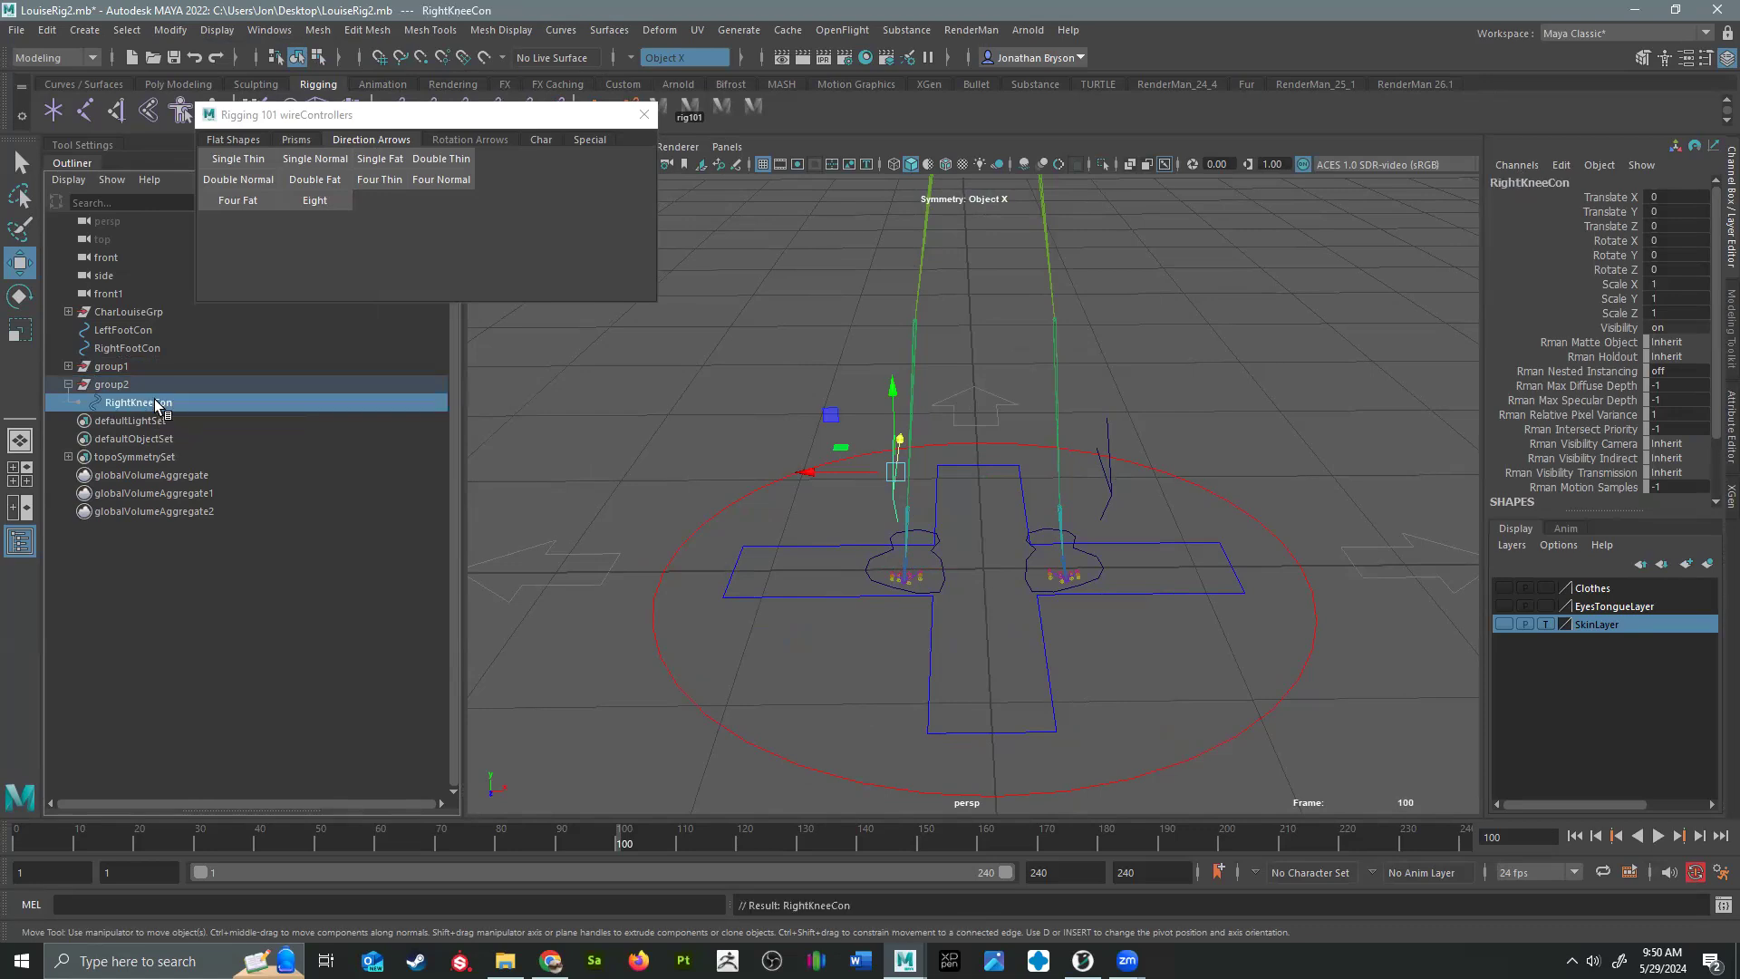
Step: Unparent RightKneeCon and LeftKneeCon from their groups and delete the empty group1 and group2
key("shift+p")
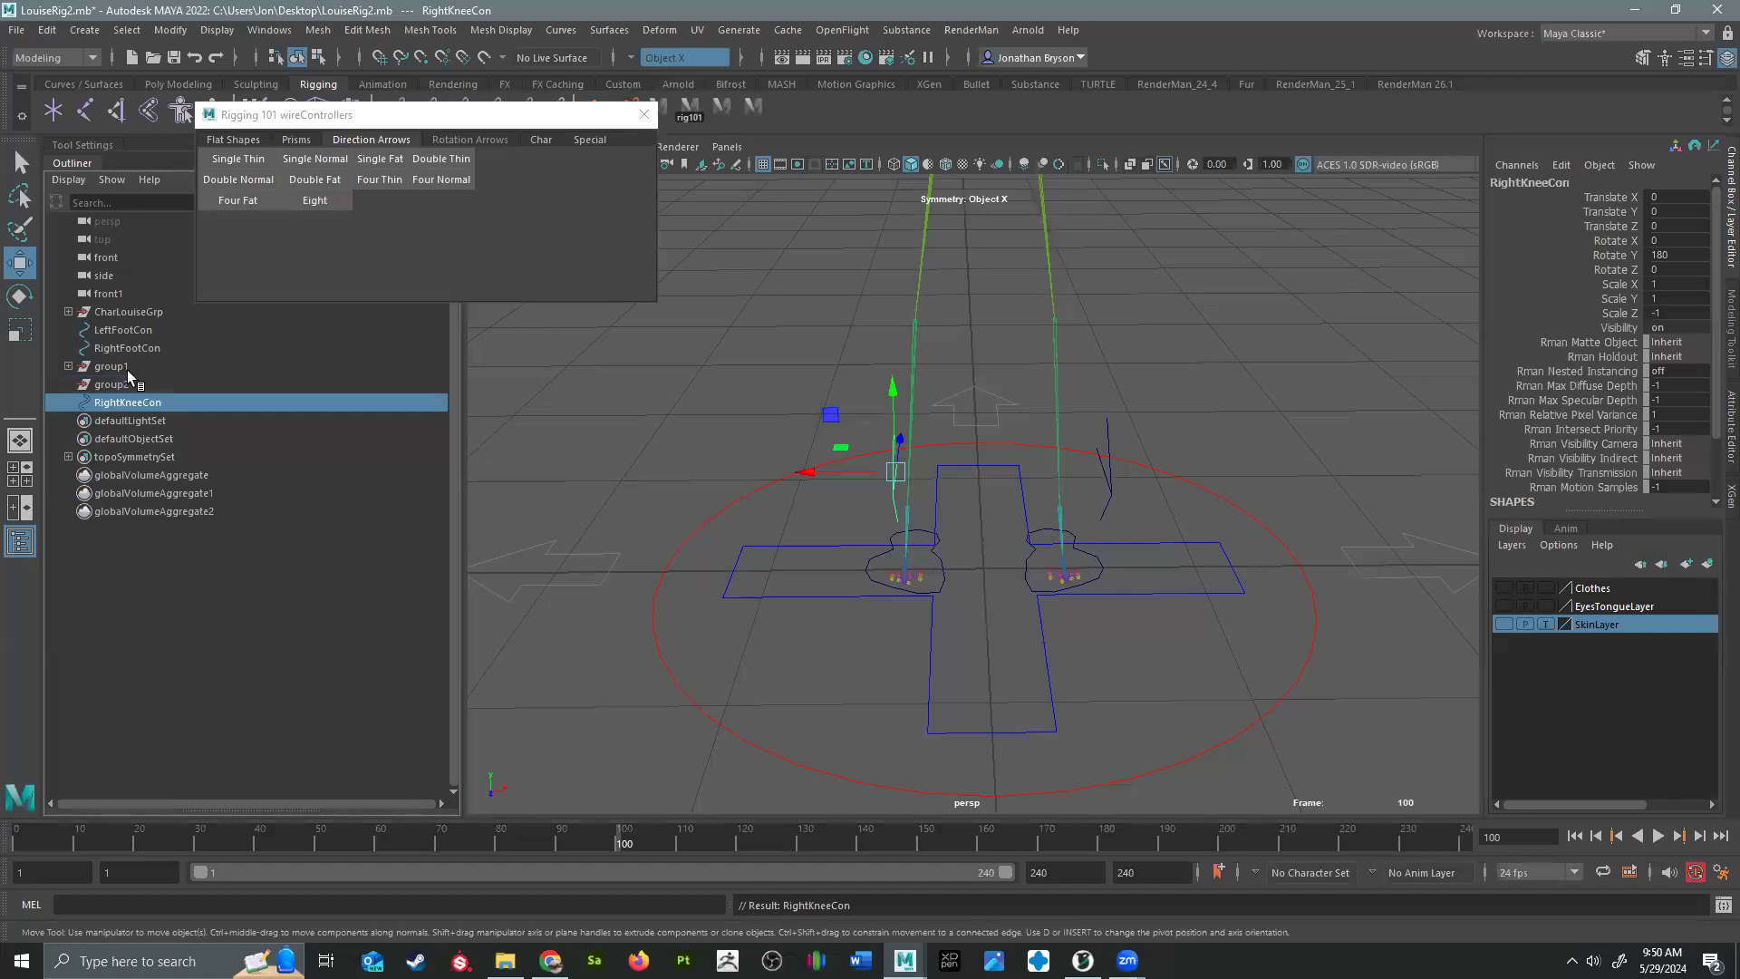
left_click(63, 367)
left_click(143, 382)
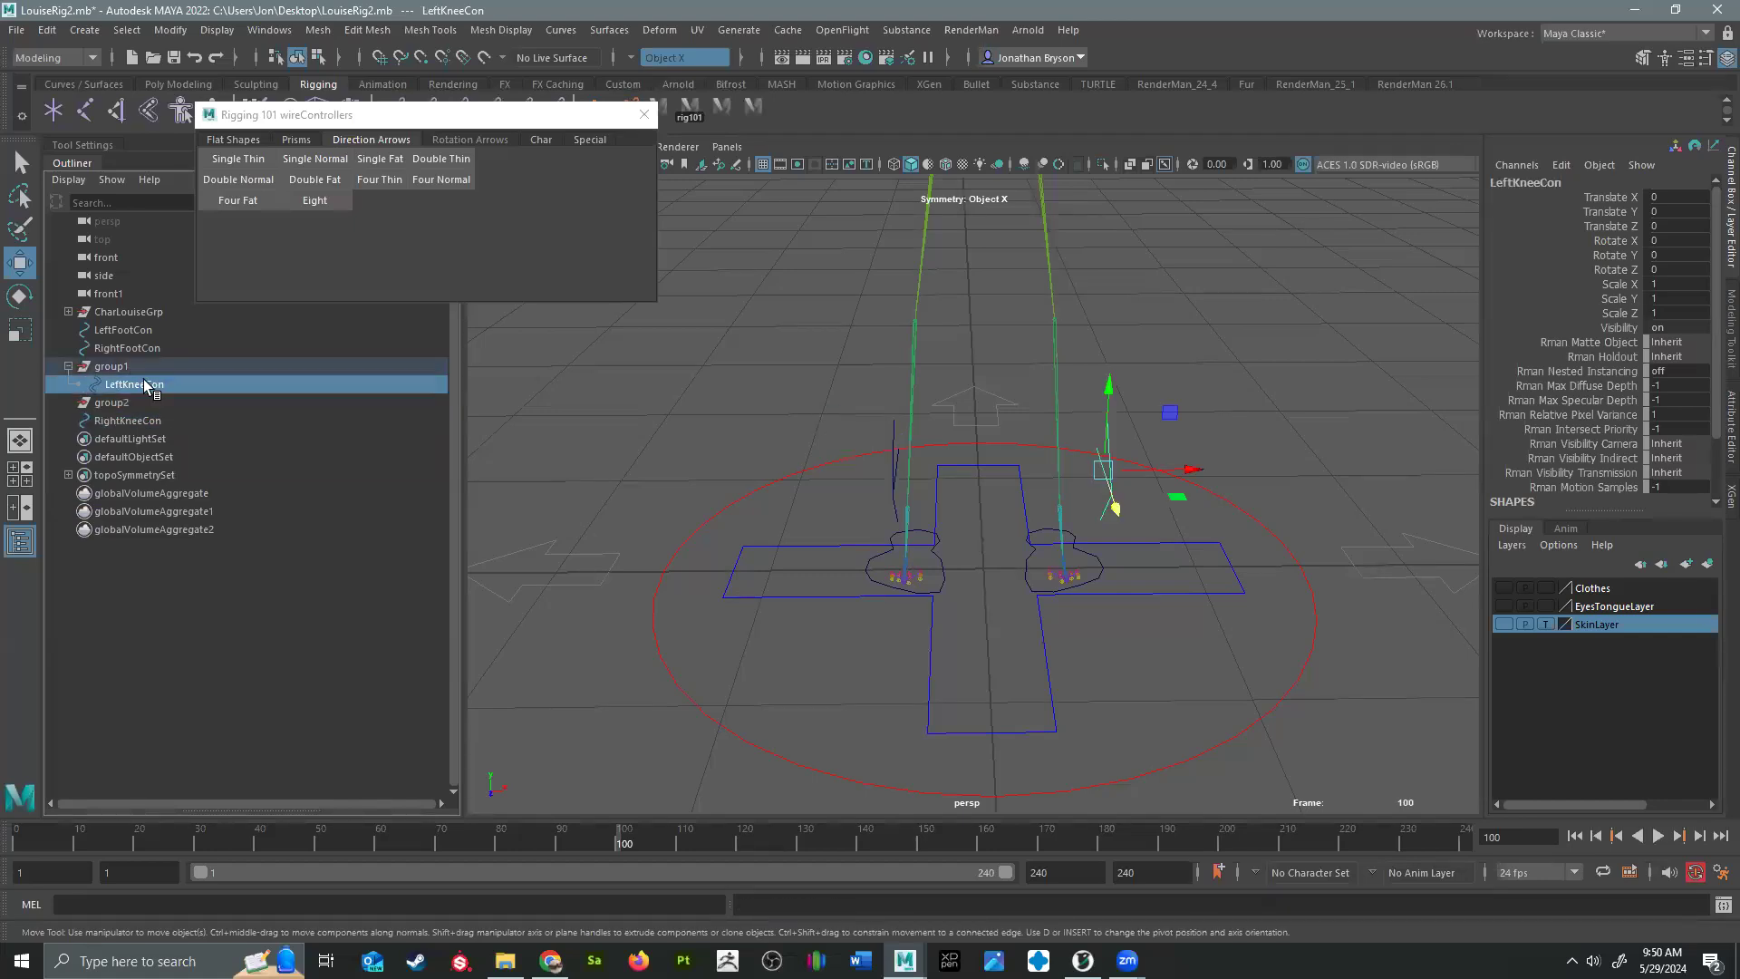
key("shift+p")
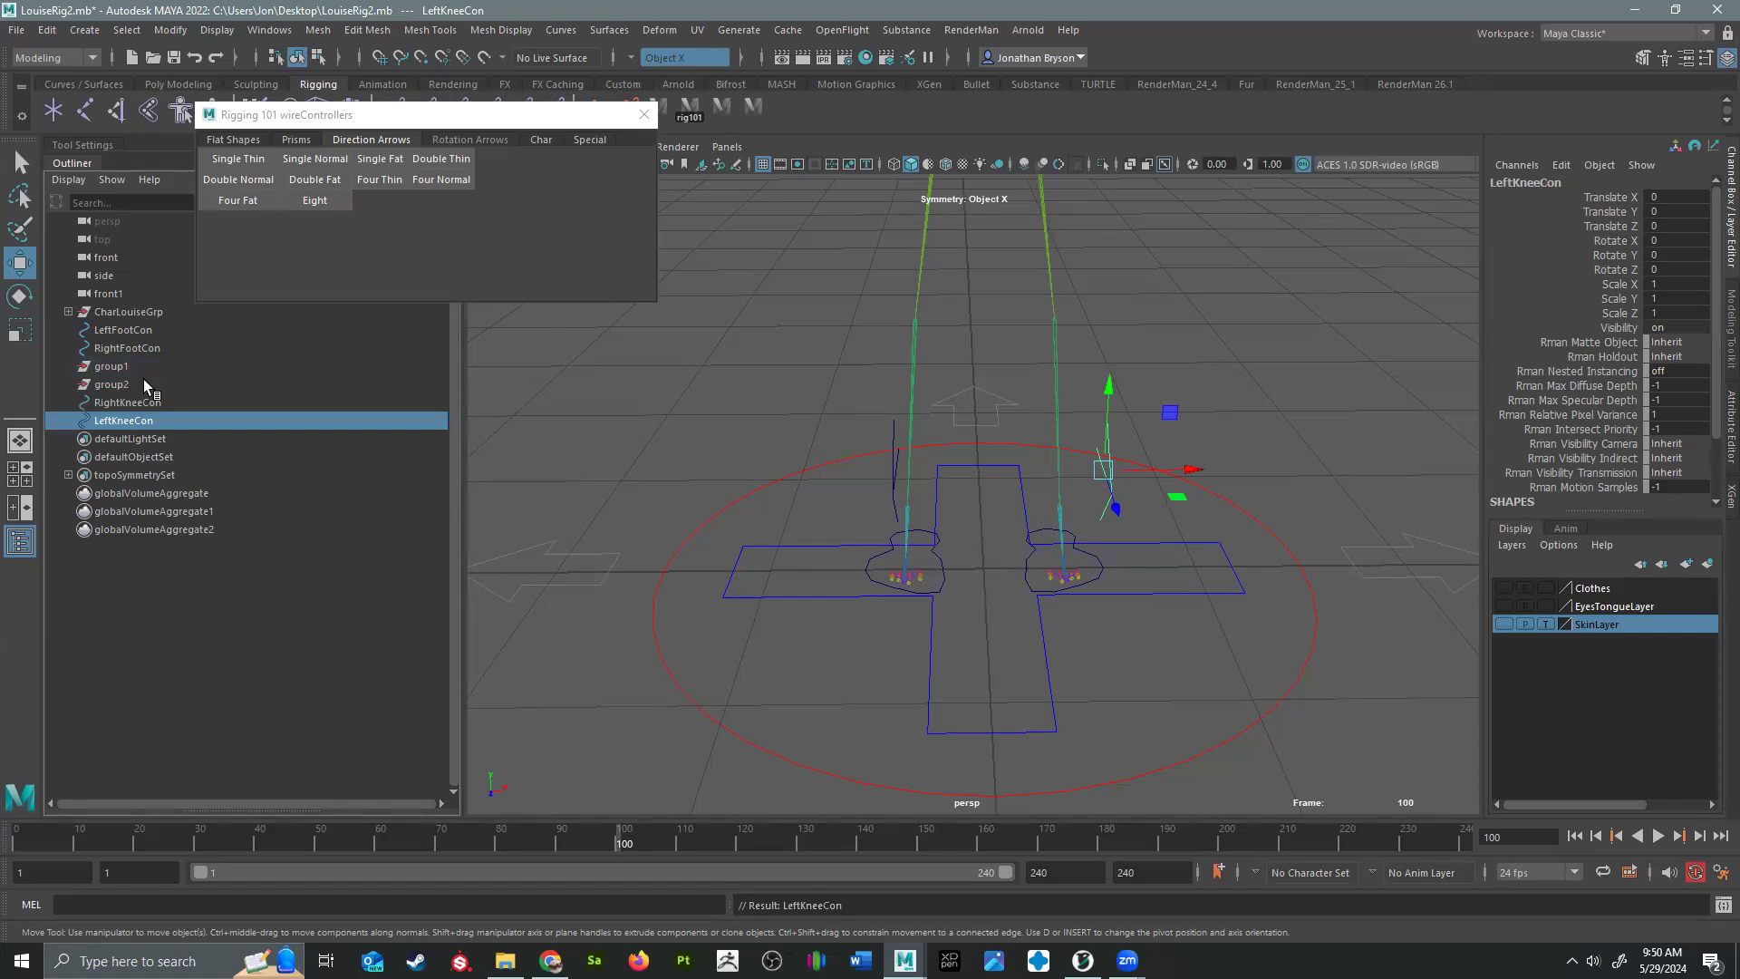
left_click(106, 368)
left_click(118, 384, "ctrl")
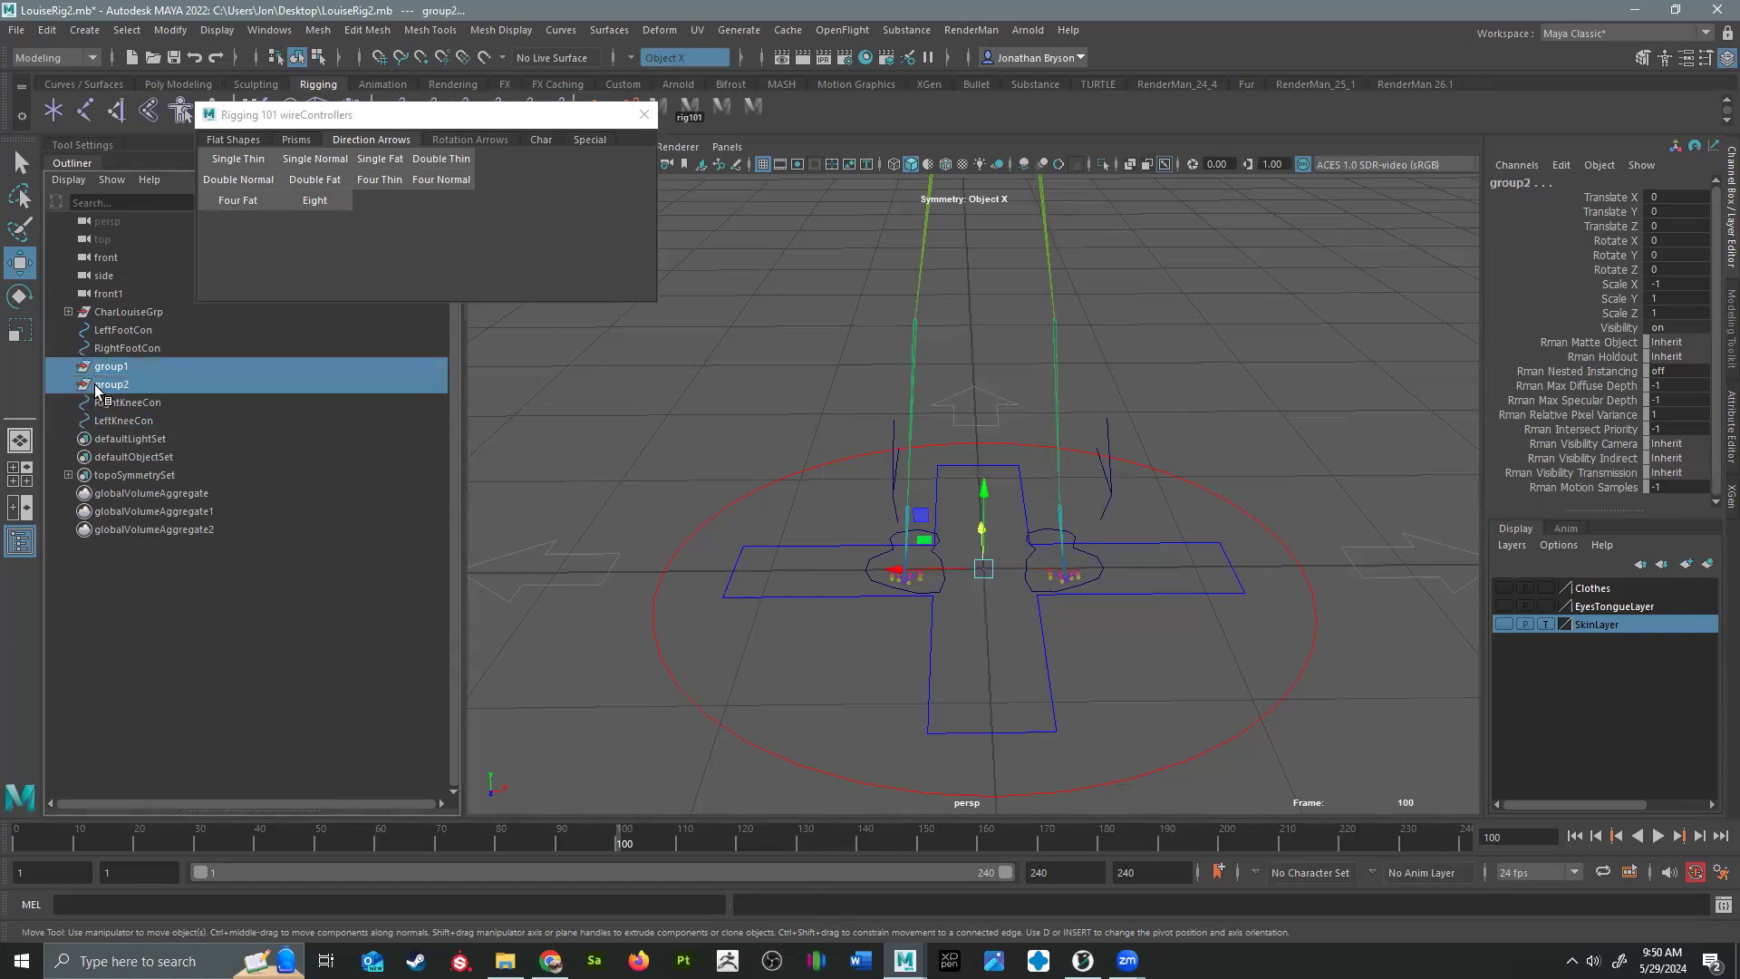
key("Delete")
Step: Freeze the transformations of both RightKneeCon and LeftKneeCon
left_click(134, 368)
left_click(126, 385, "ctrl")
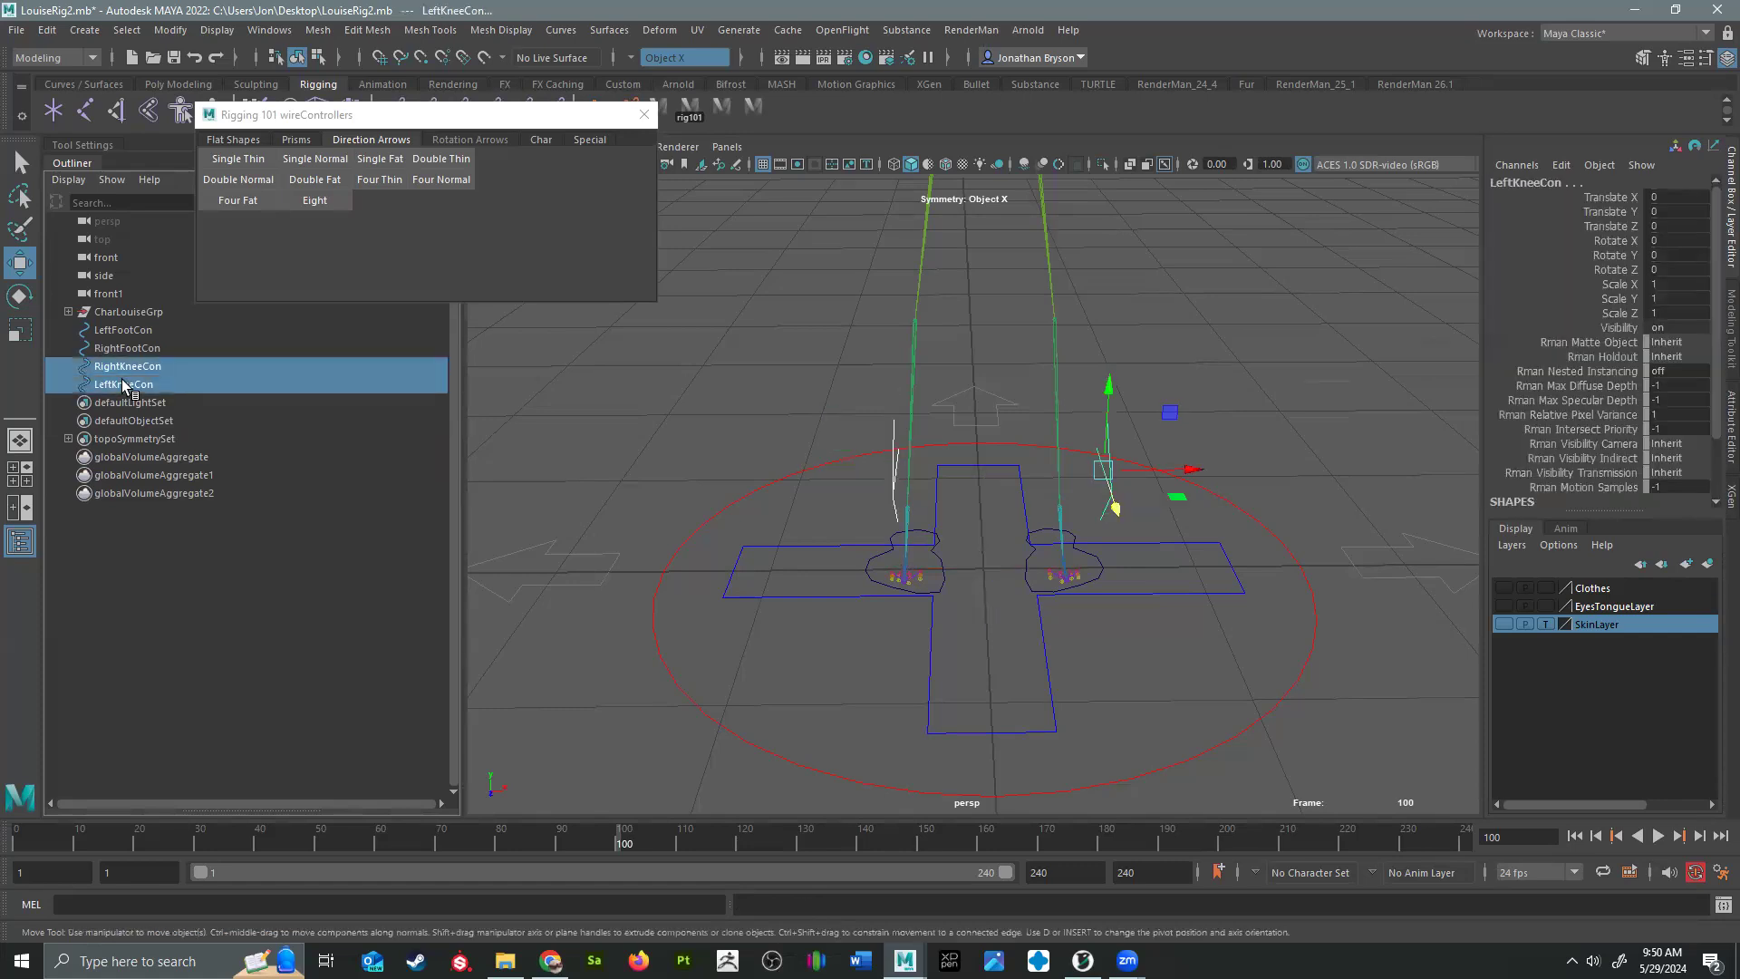
left_click(188, 38)
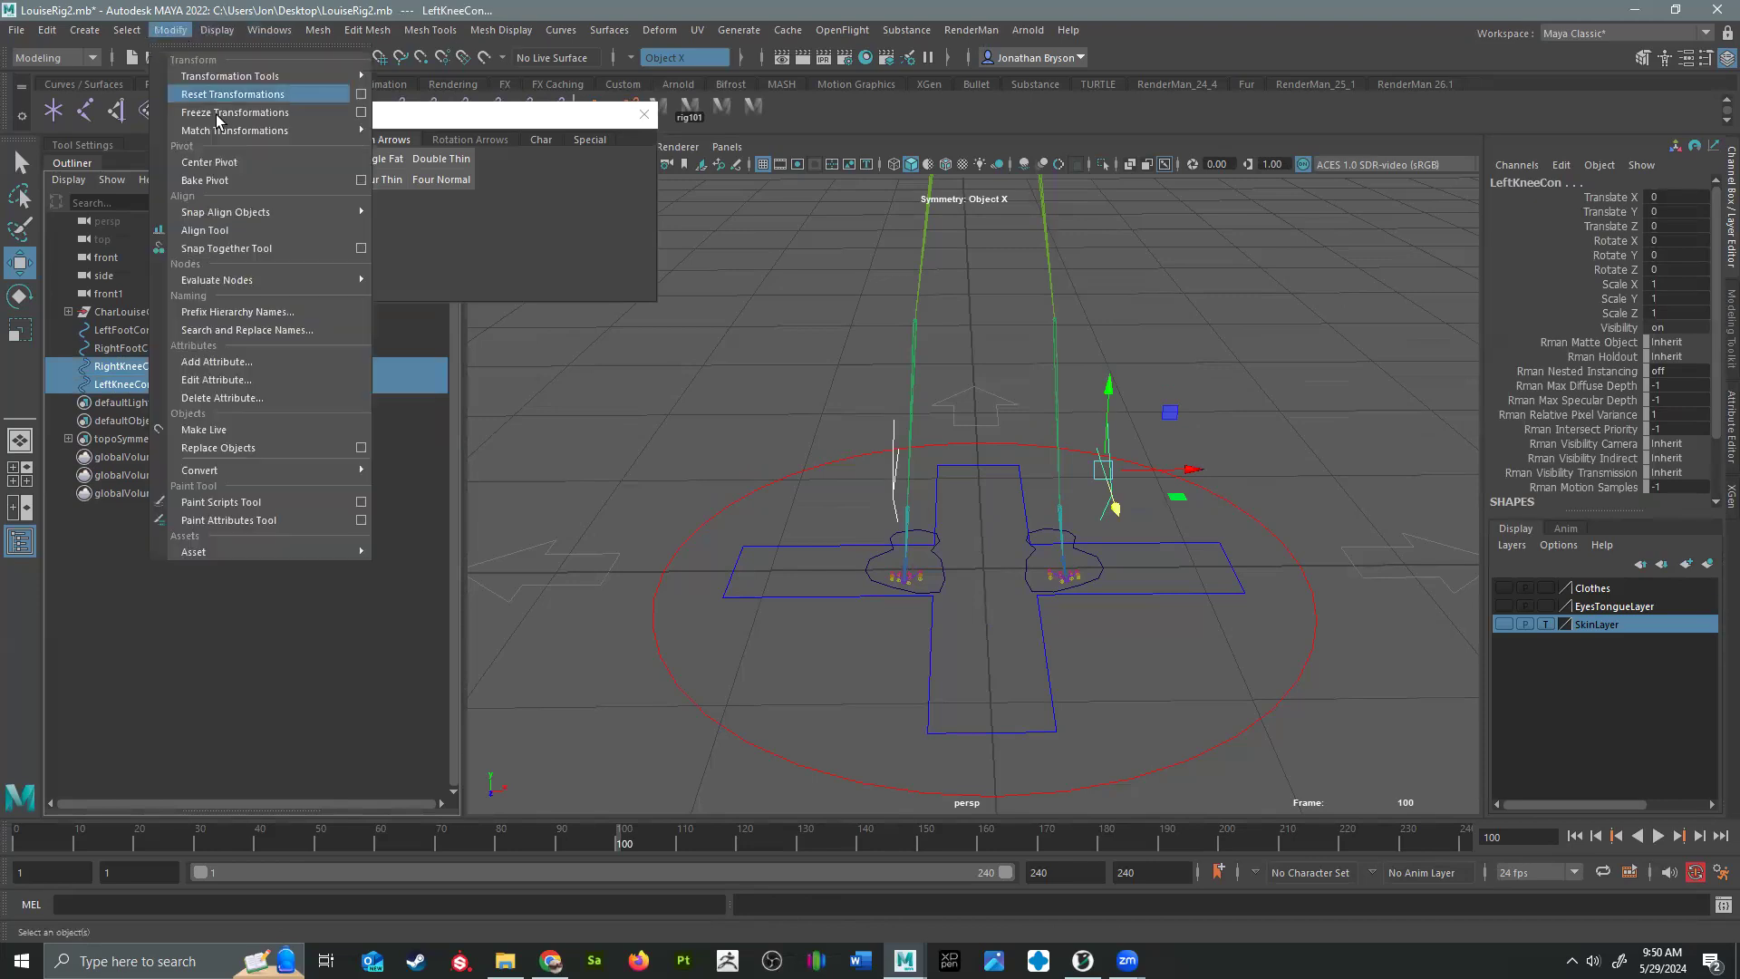
left_click(245, 114)
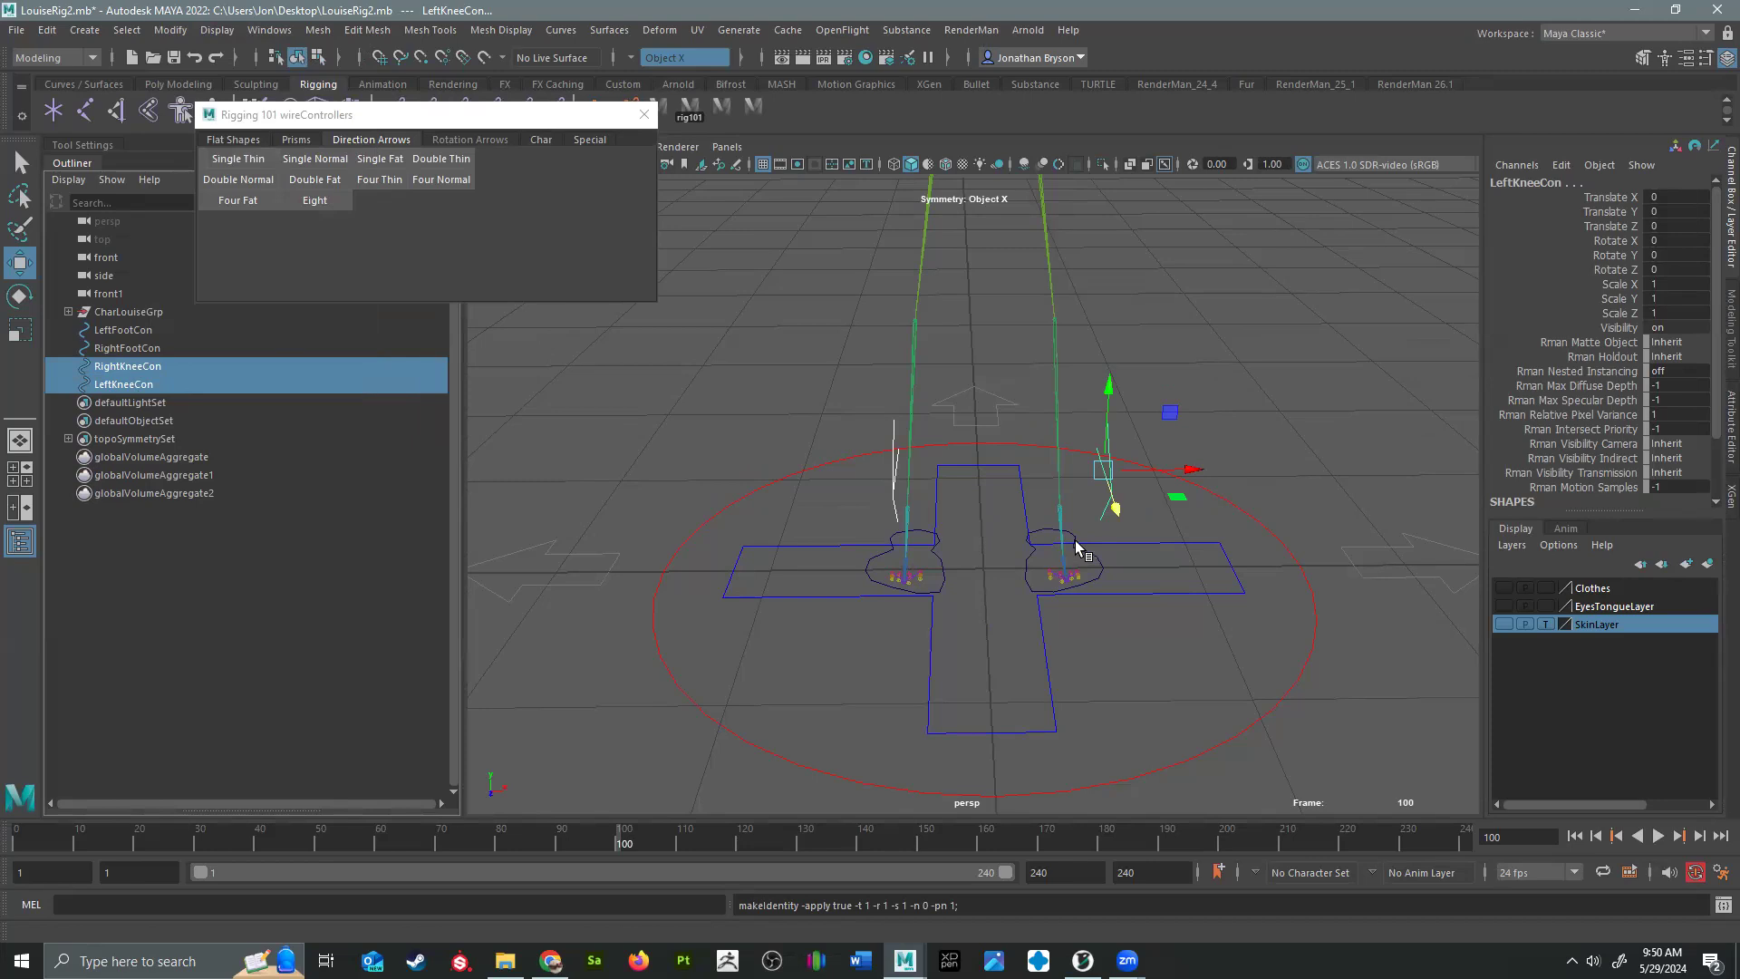
Step: Save the scene, move the wire controllers window clear of the viewport, and switch to the Rigging menu set
left_click_drag(1084, 547, 974, 499, "alt")
key("ctrl+s")
left_click_drag(518, 119, 368, 337)
left_click(47, 60)
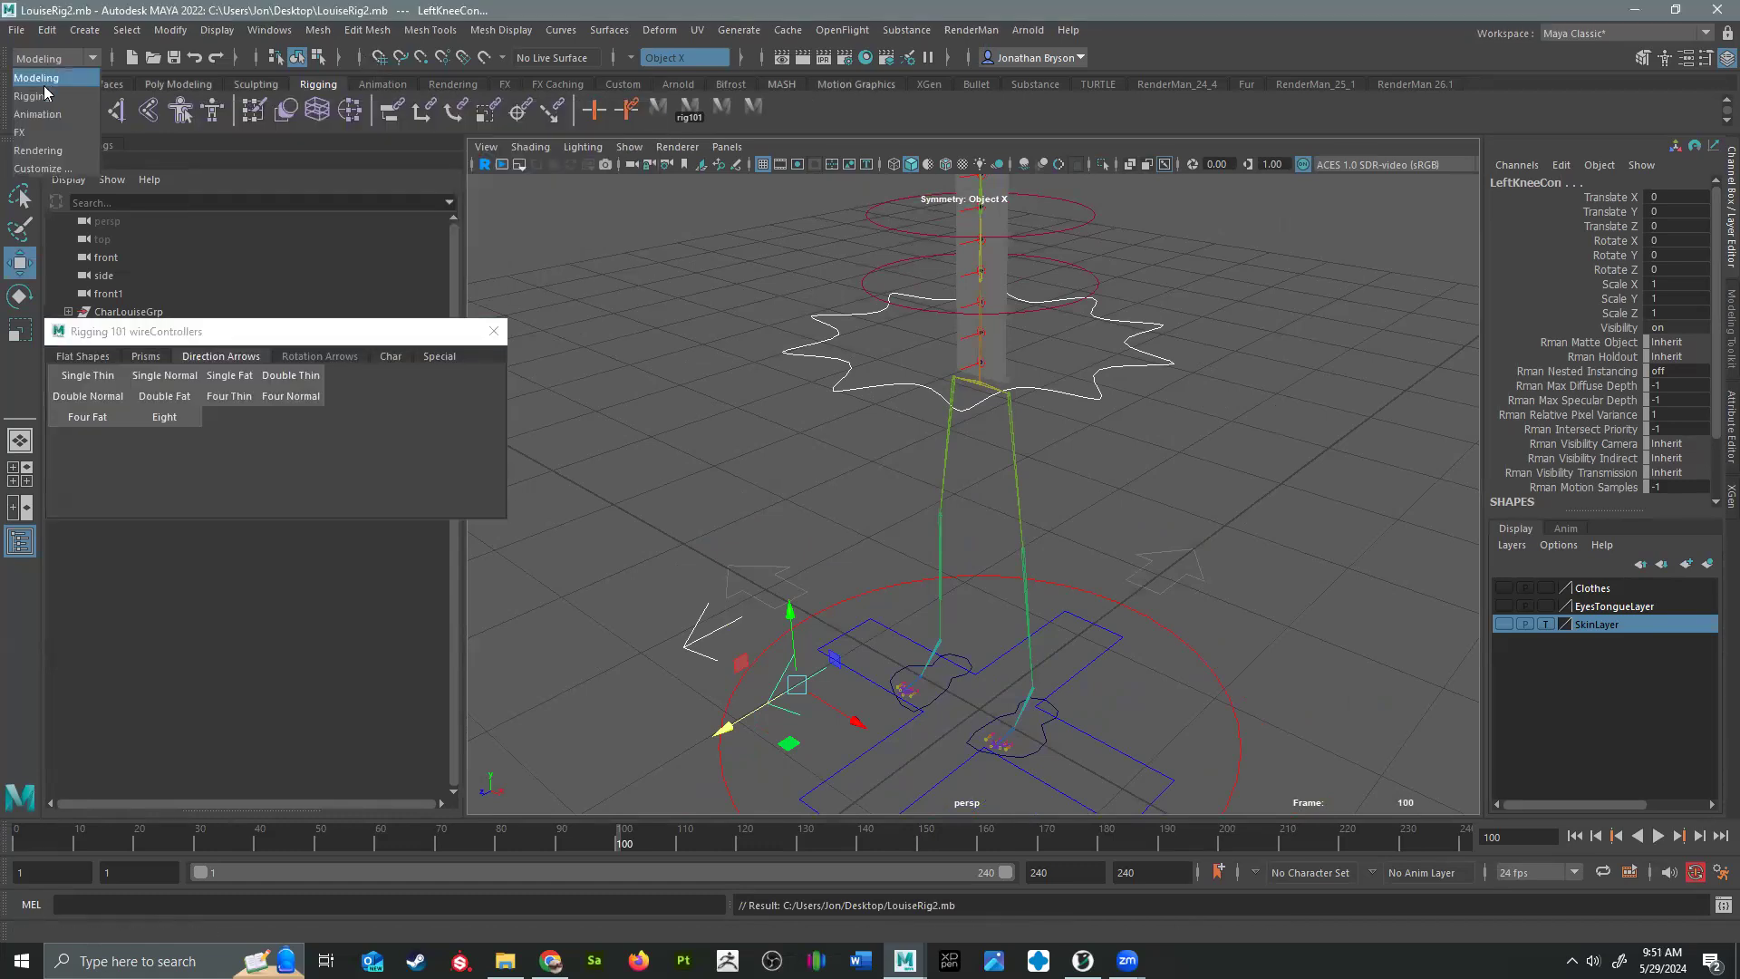
left_click(41, 101)
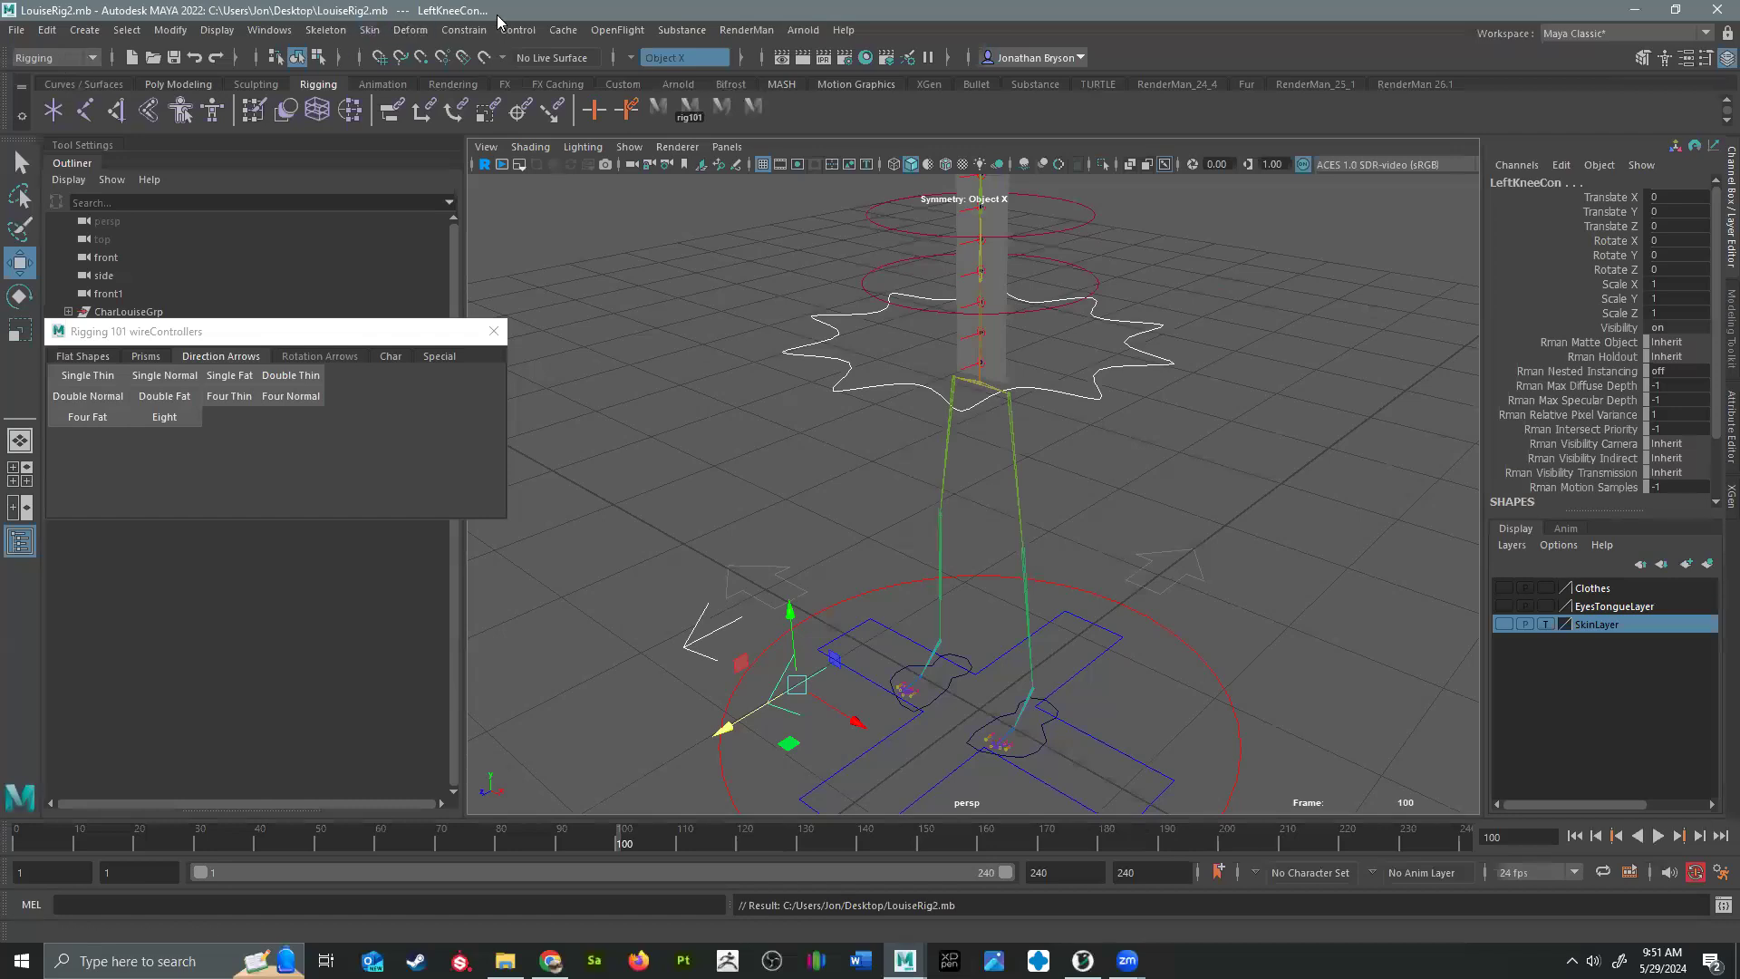
Step: Detach the Skeleton menu as a floating window, close the wire controllers window, and place the Skeleton window over the Outliner
left_click(326, 30)
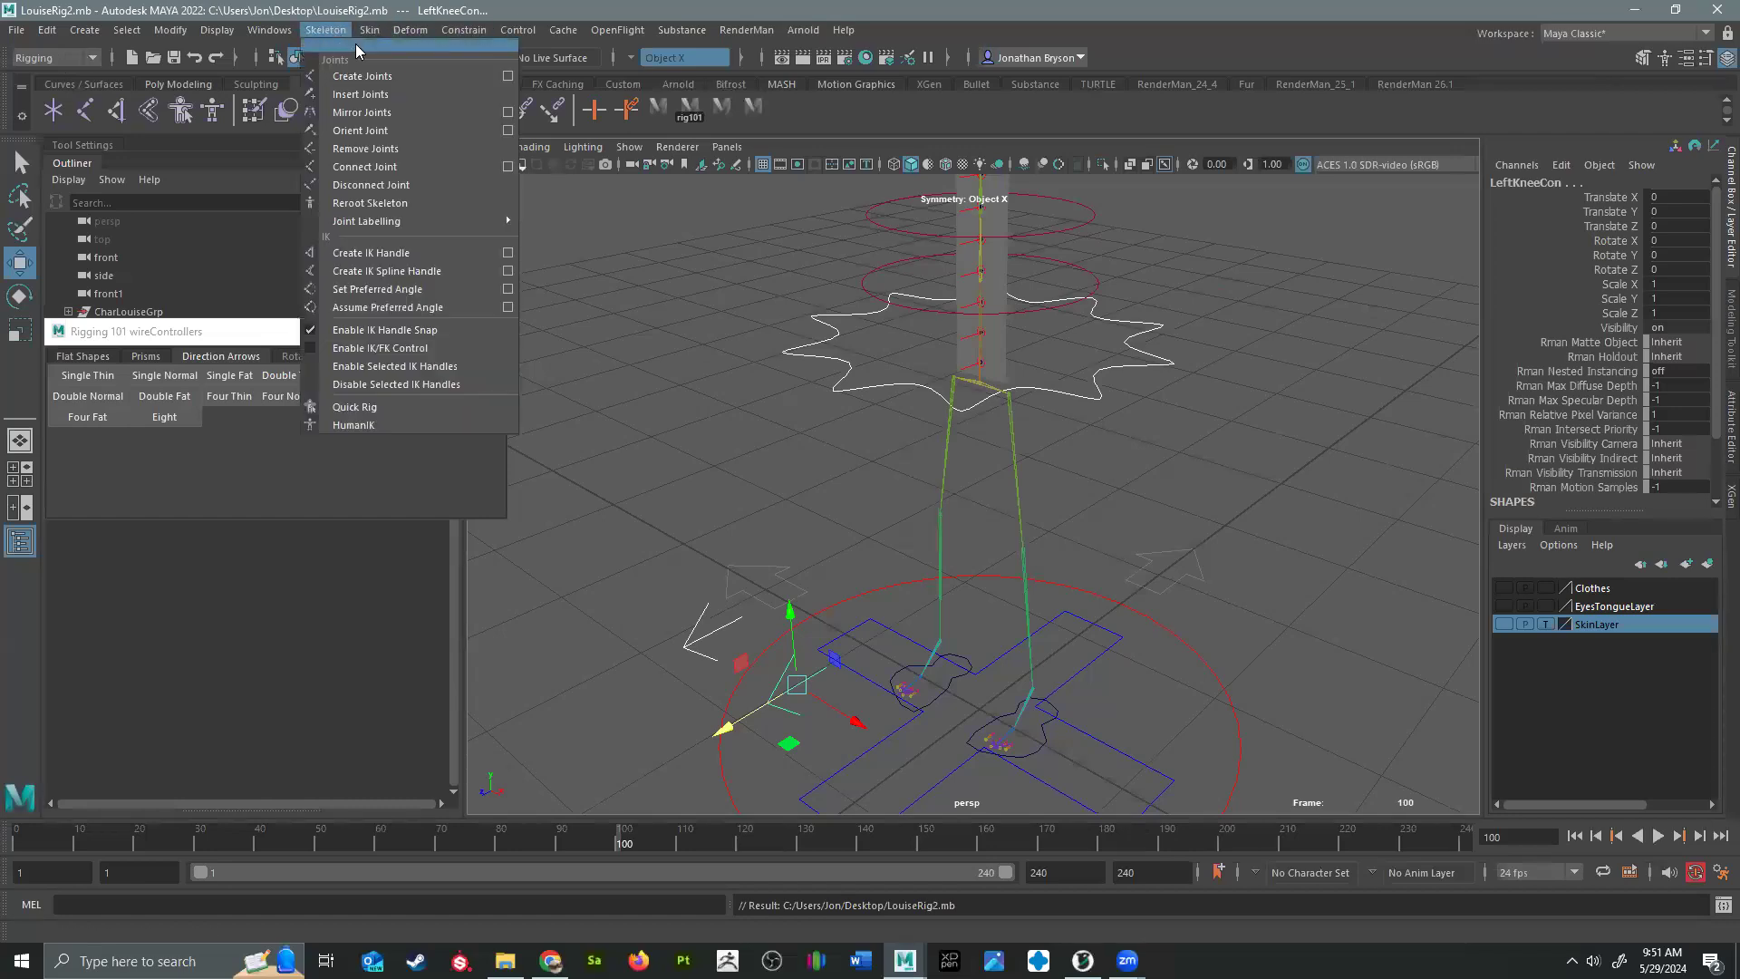
left_click(429, 38)
left_click_drag(254, 326, 226, 606)
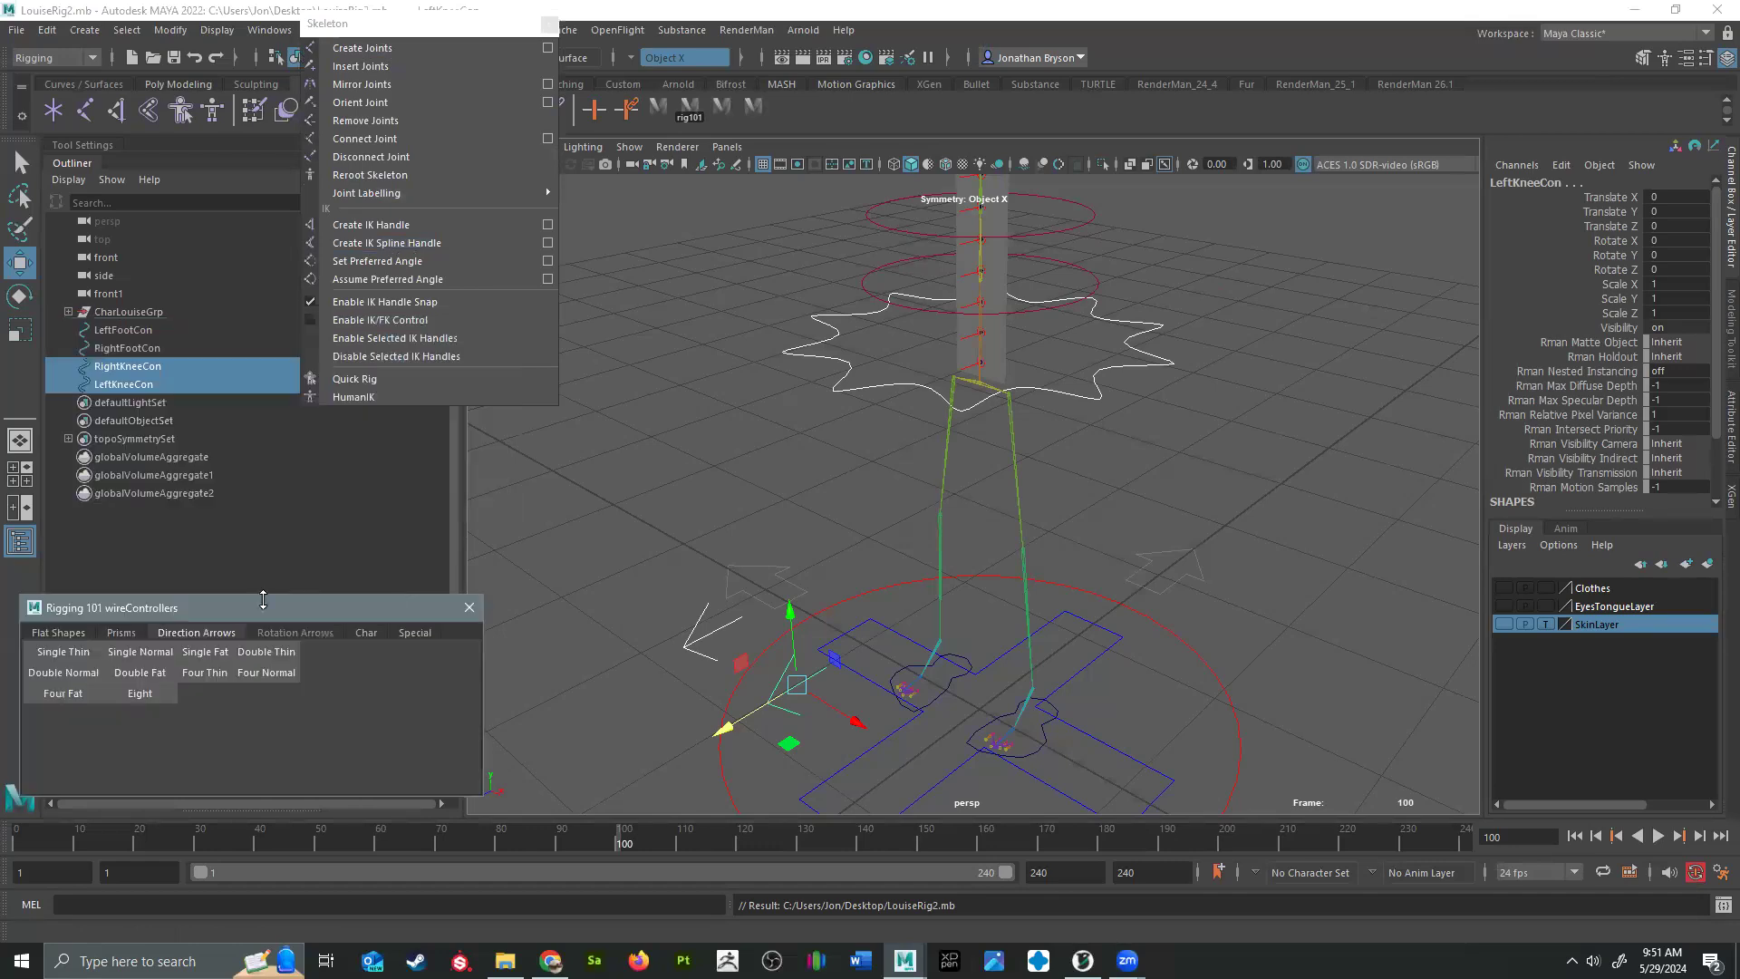
left_click(467, 607)
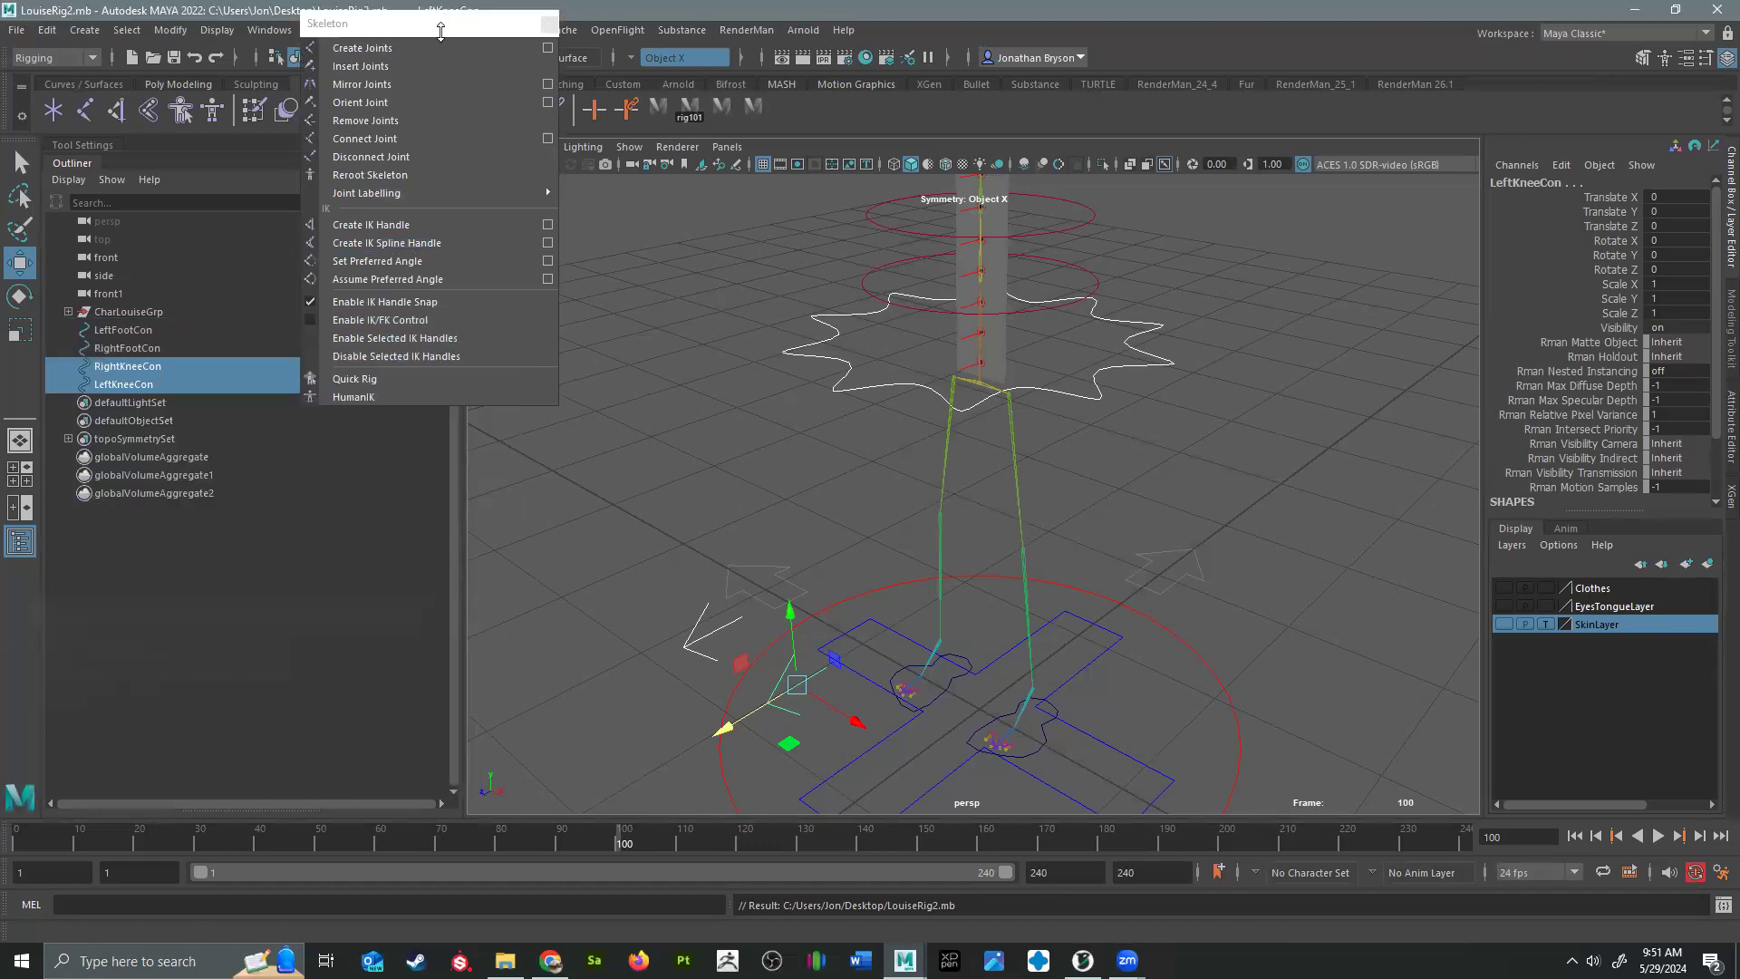
left_click(437, 27)
left_click_drag(437, 27, 211, 193)
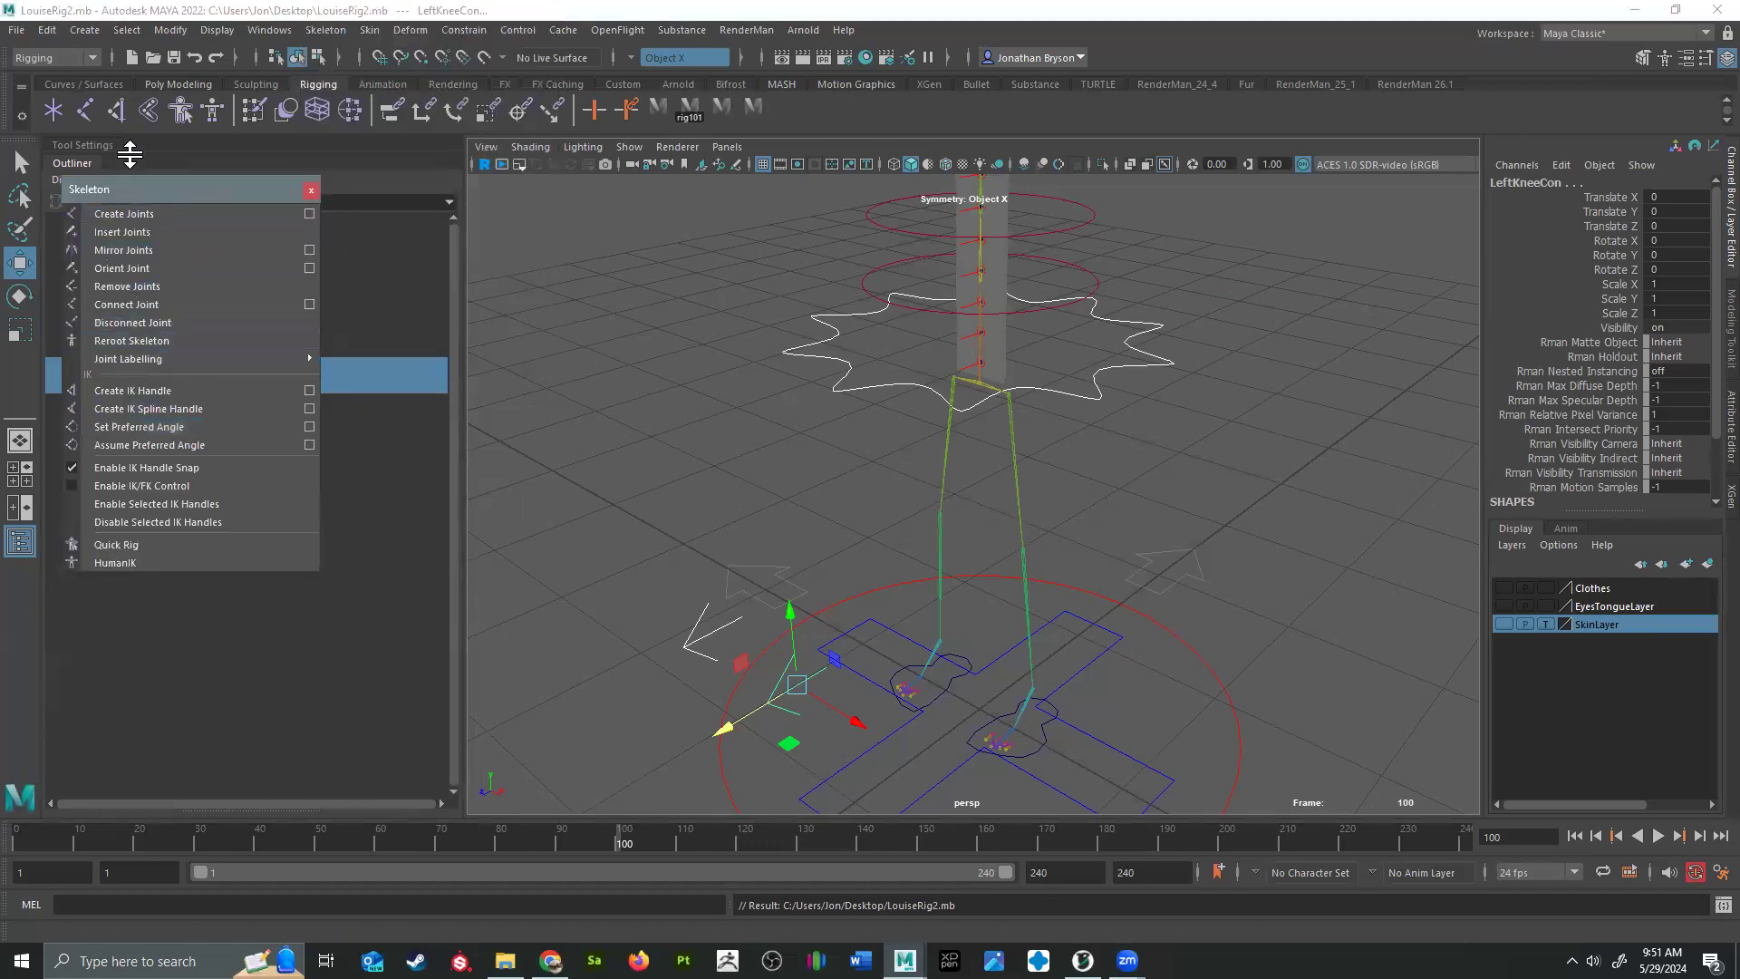
Step: Open the IK Handle tool settings, move the Skeleton window clear of them, and set the current solver to Rotate-Plane Solver
left_click(312, 390)
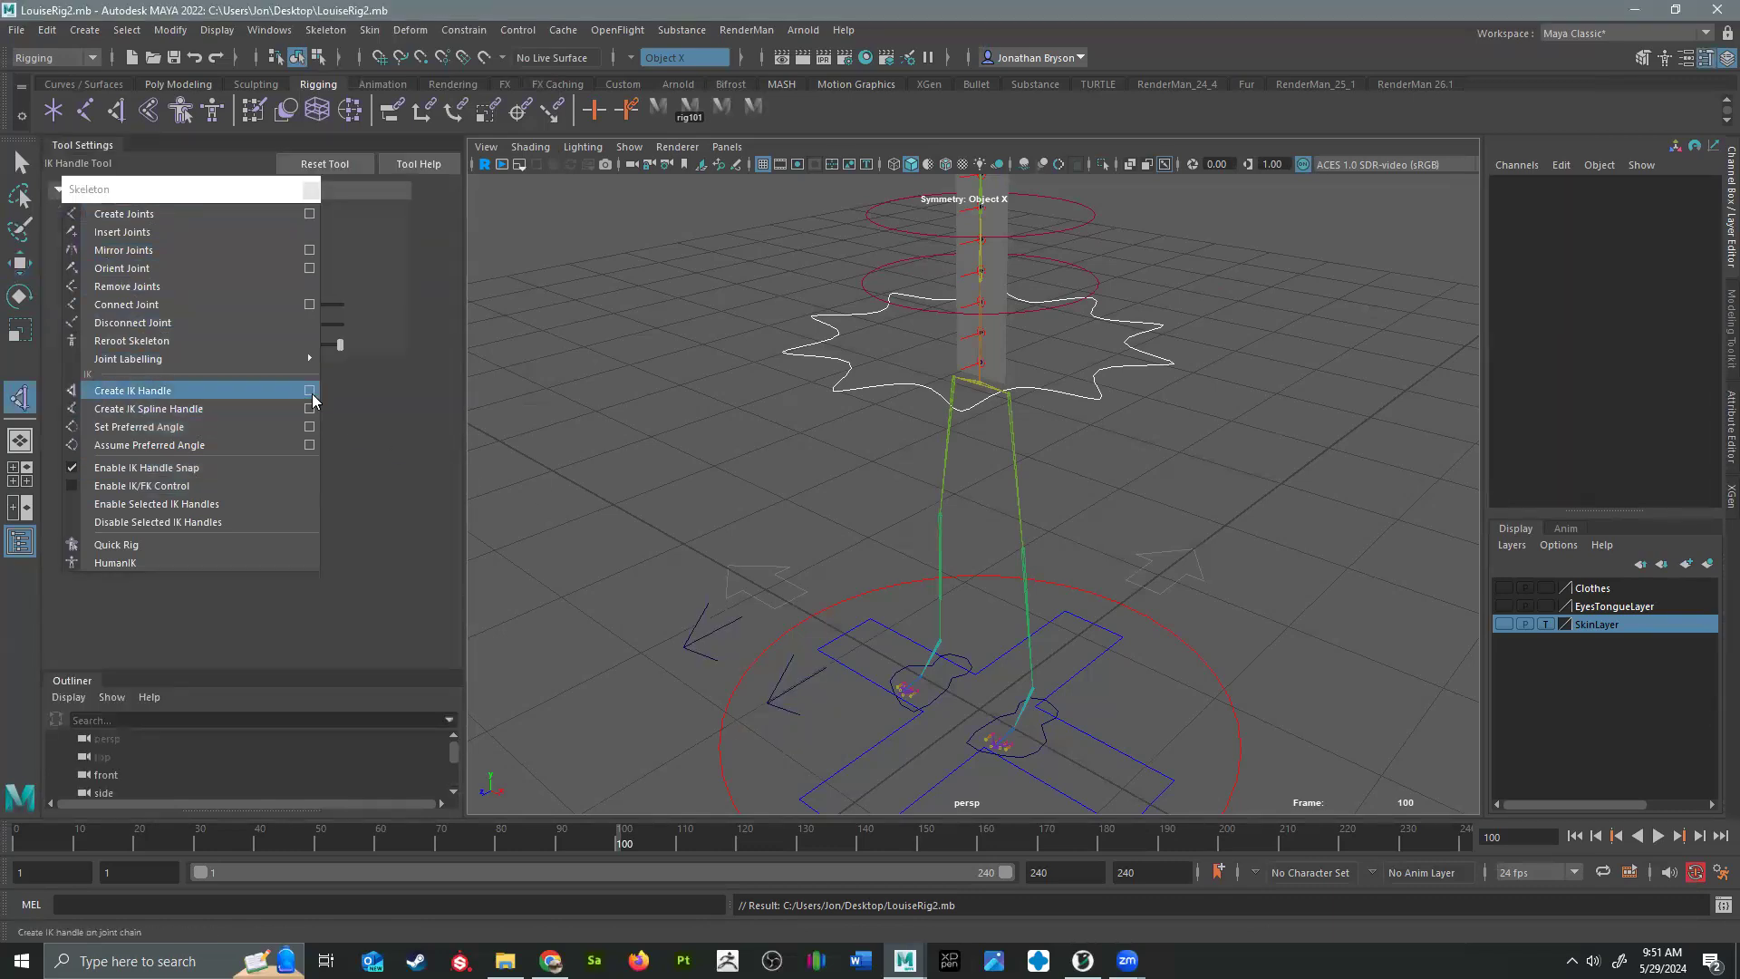
left_click(136, 198)
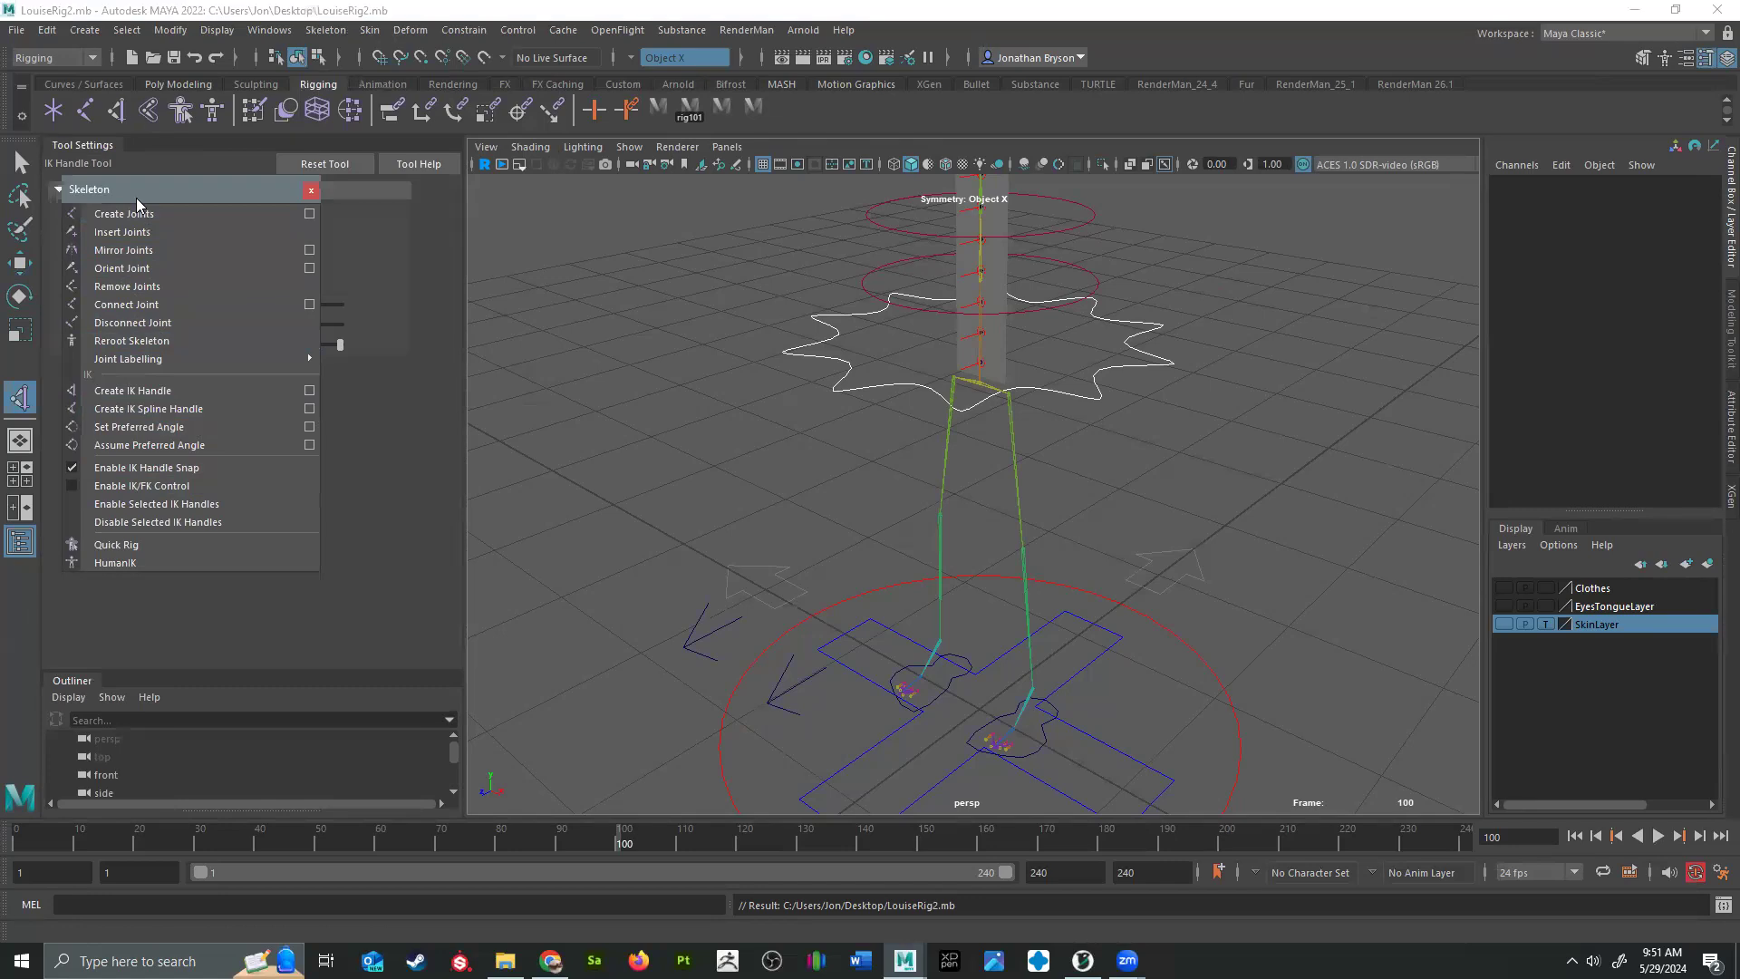
left_click_drag(136, 197, 532, 121)
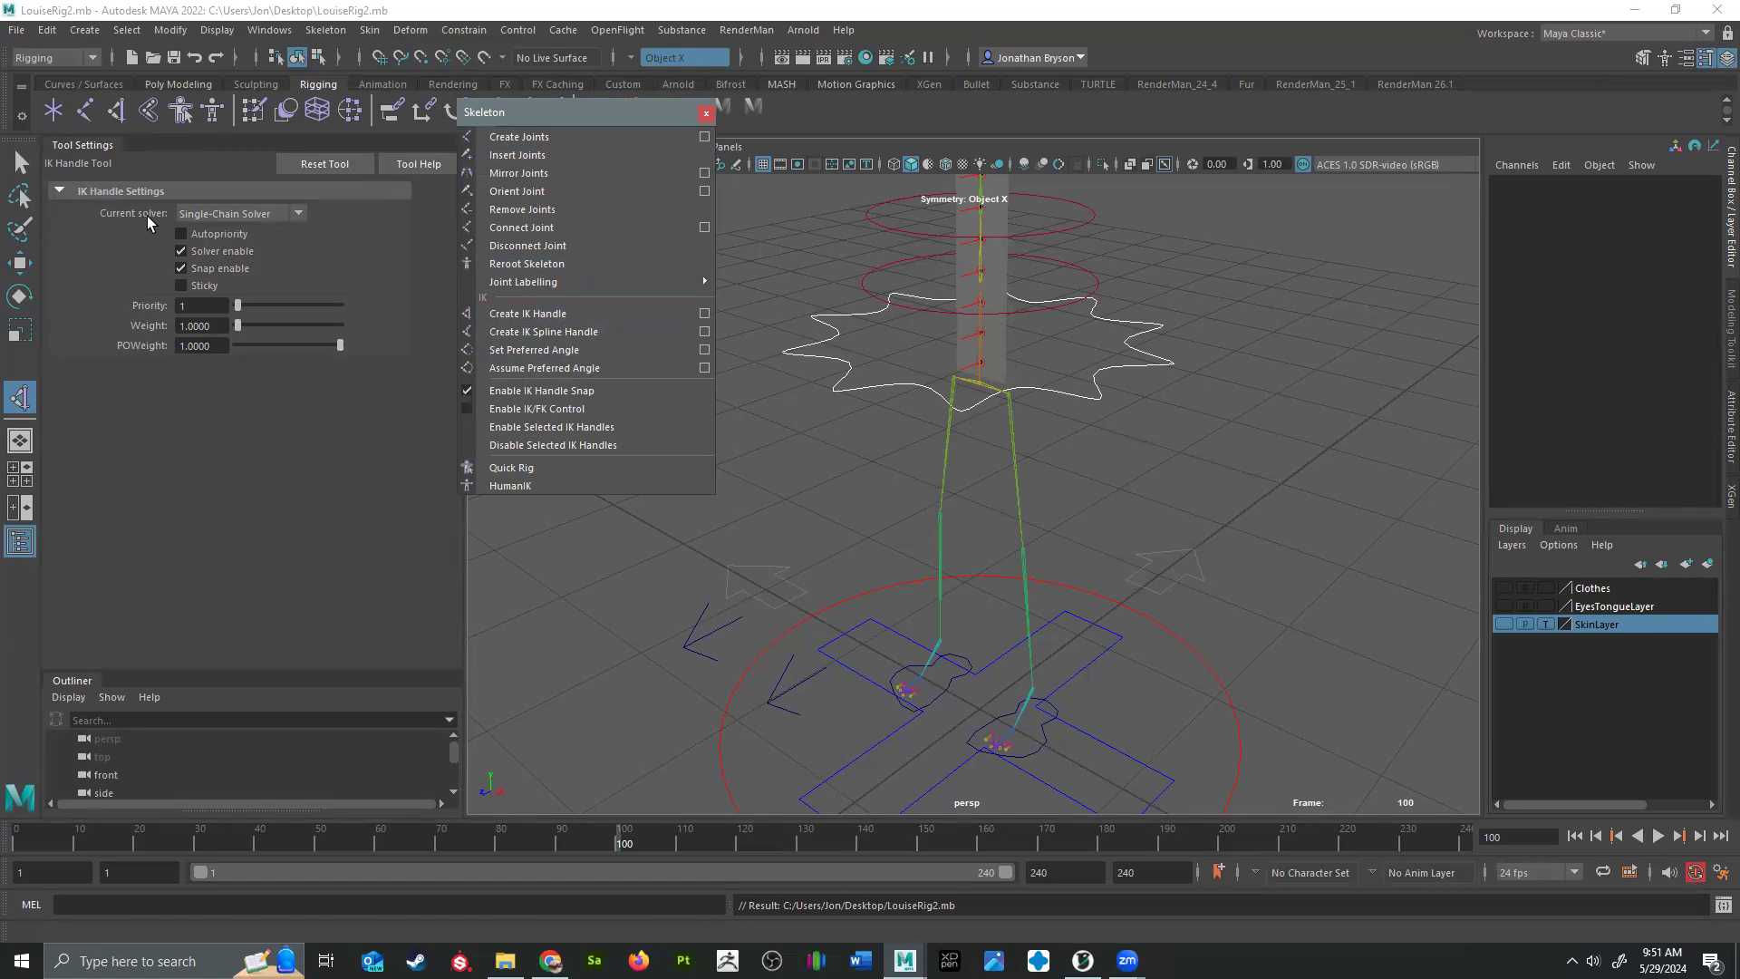
left_click(256, 214)
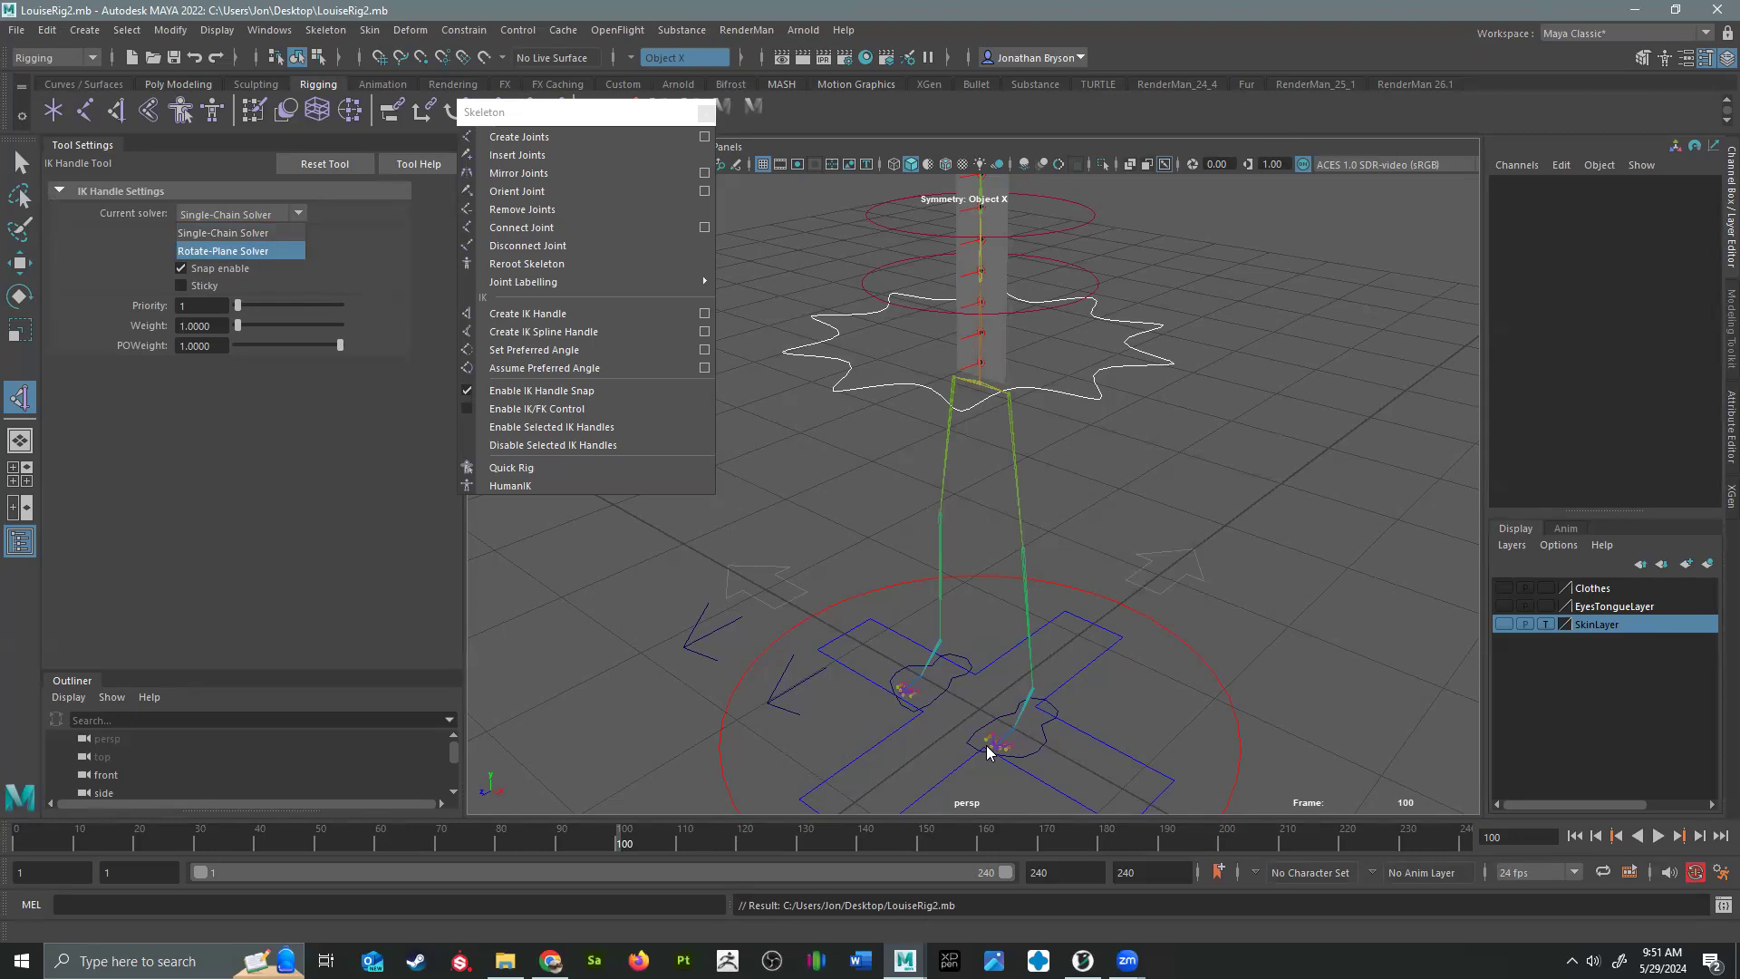
left_click(223, 251)
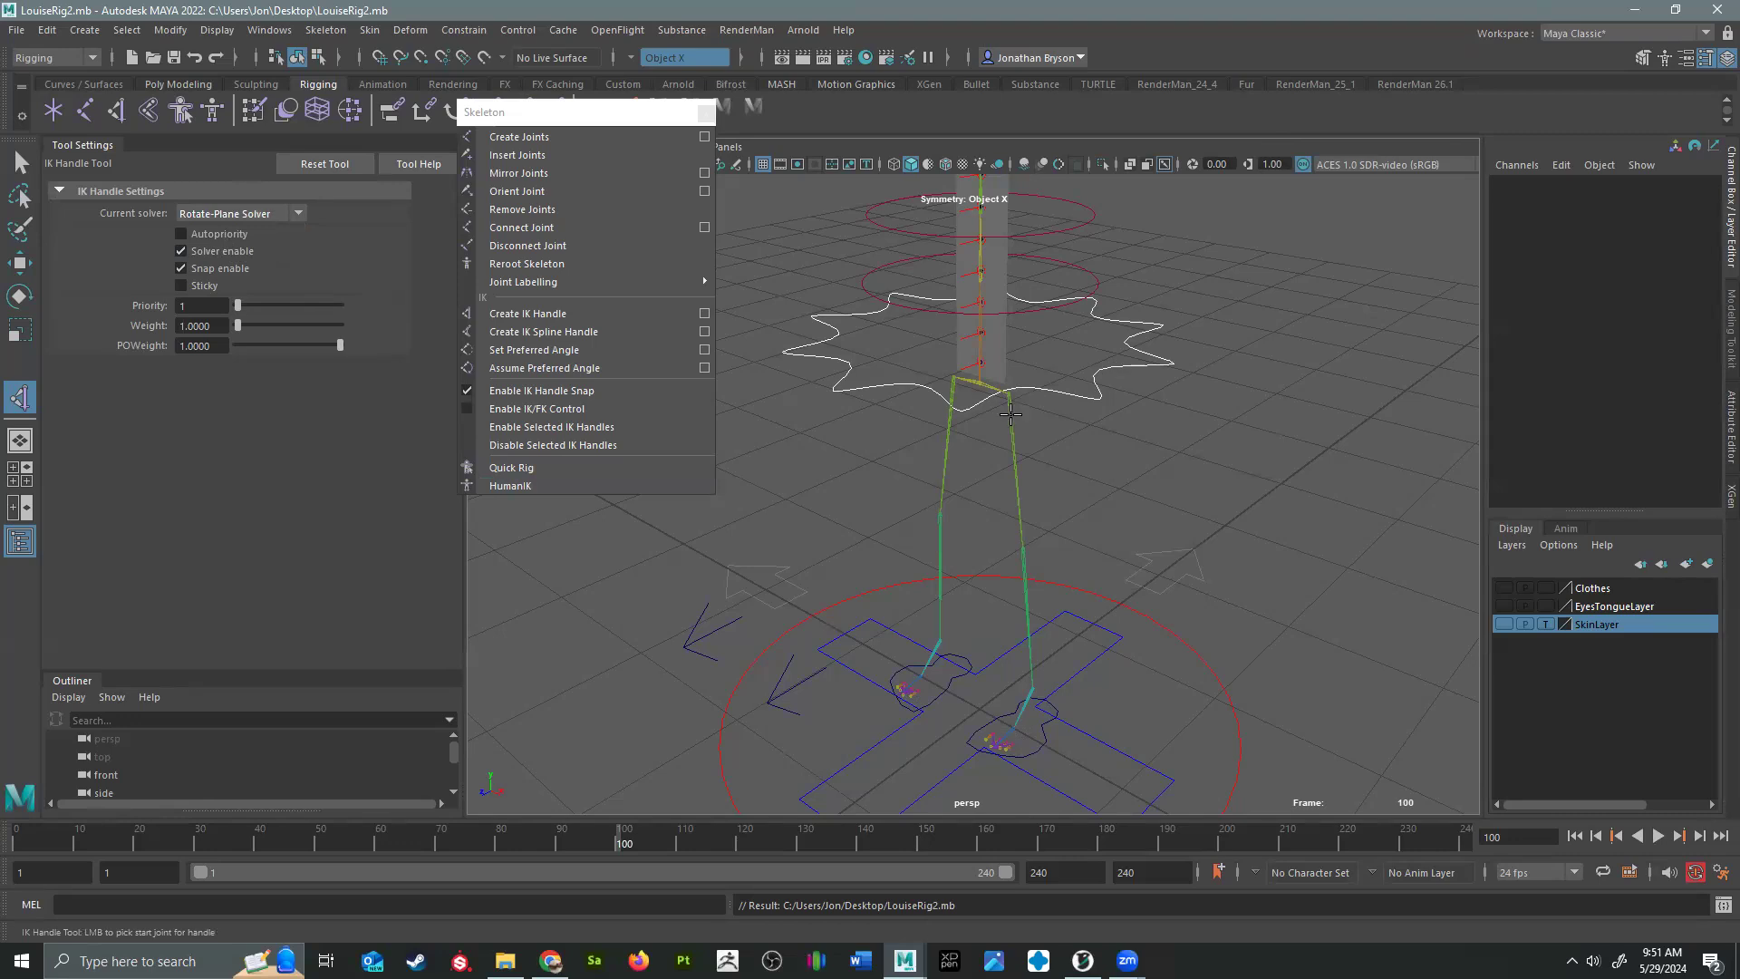
Step: Create a rotate-plane IK handle from the left hip joint to the left ankle joint
left_click_drag(916, 583, 966, 544, "alt")
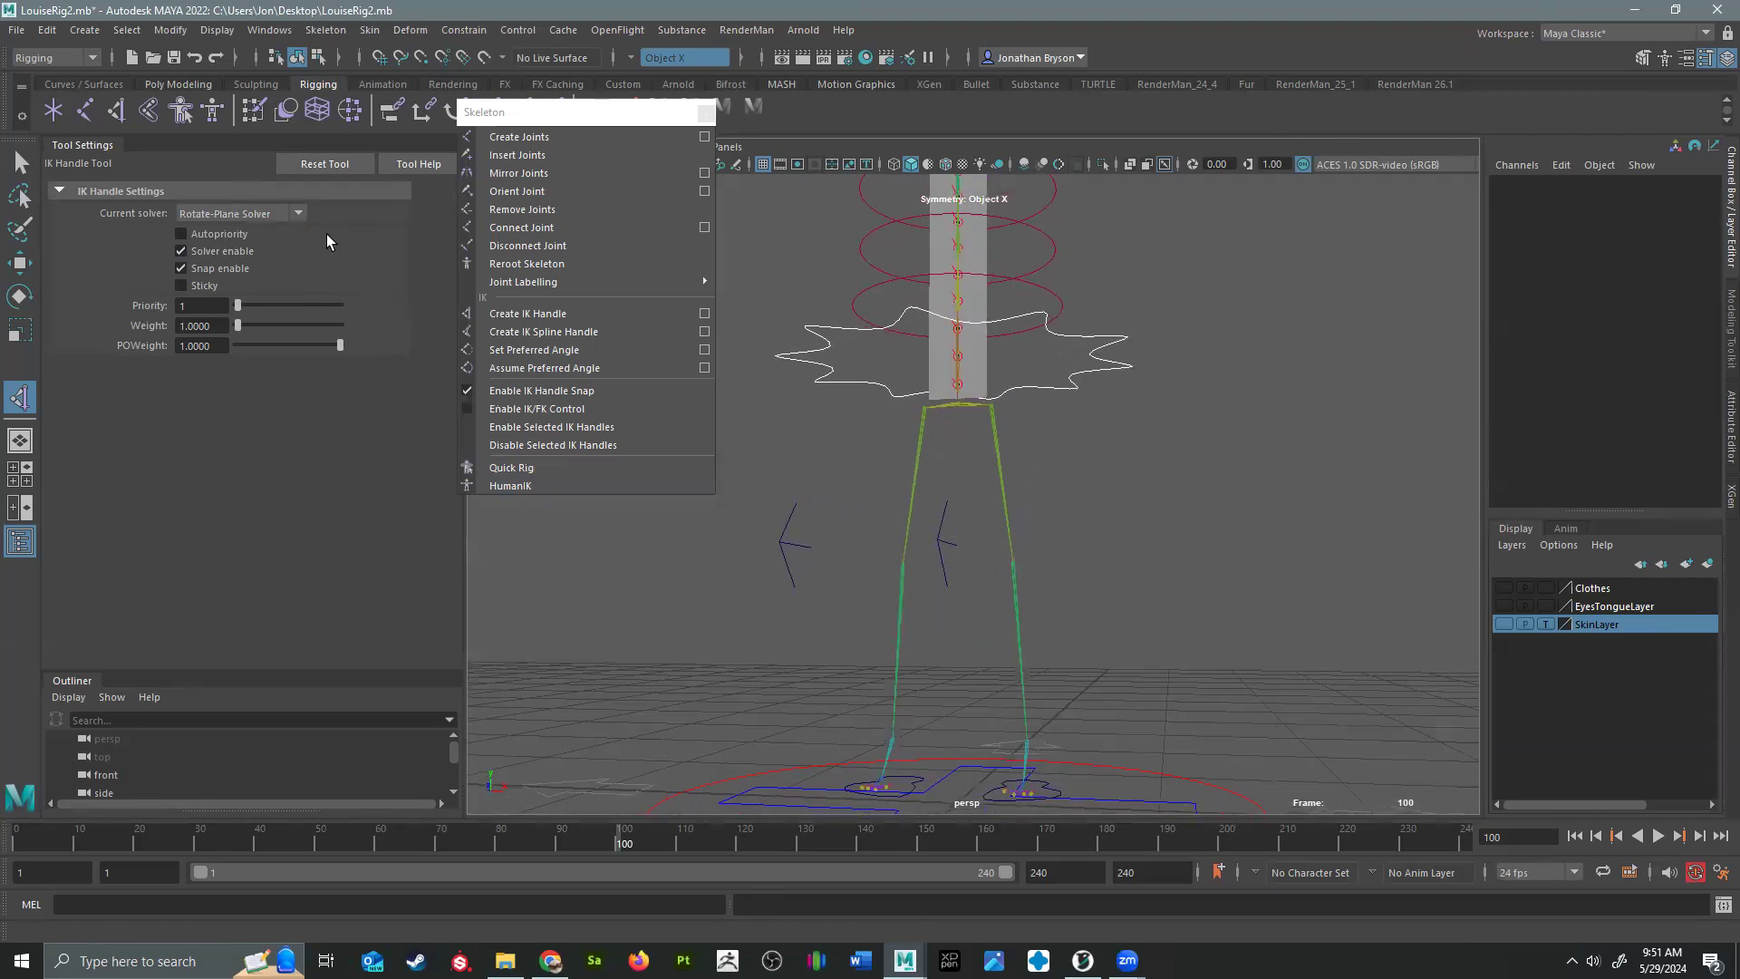
left_click(984, 403)
left_click_drag(1124, 634, 906, 549, "alt")
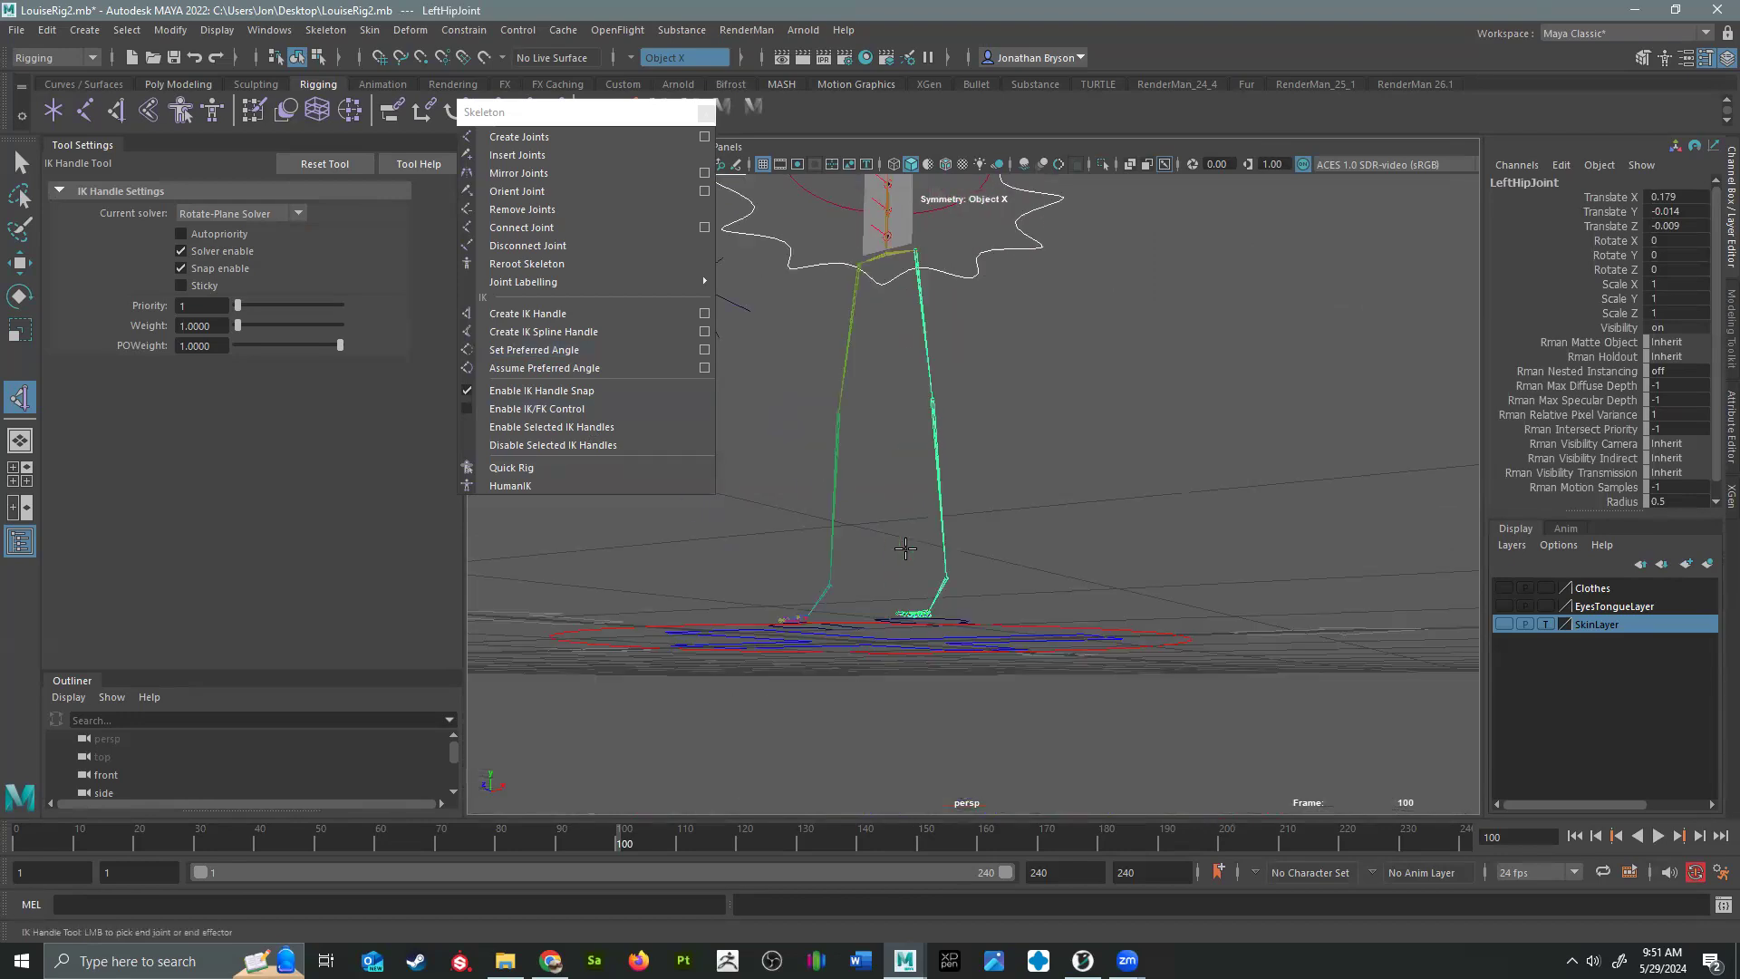
left_click(943, 575)
key("w")
Step: Create a rotate-plane IK handle from the right hip joint to the right ankle joint
left_click_drag(1018, 575, 931, 748, "alt")
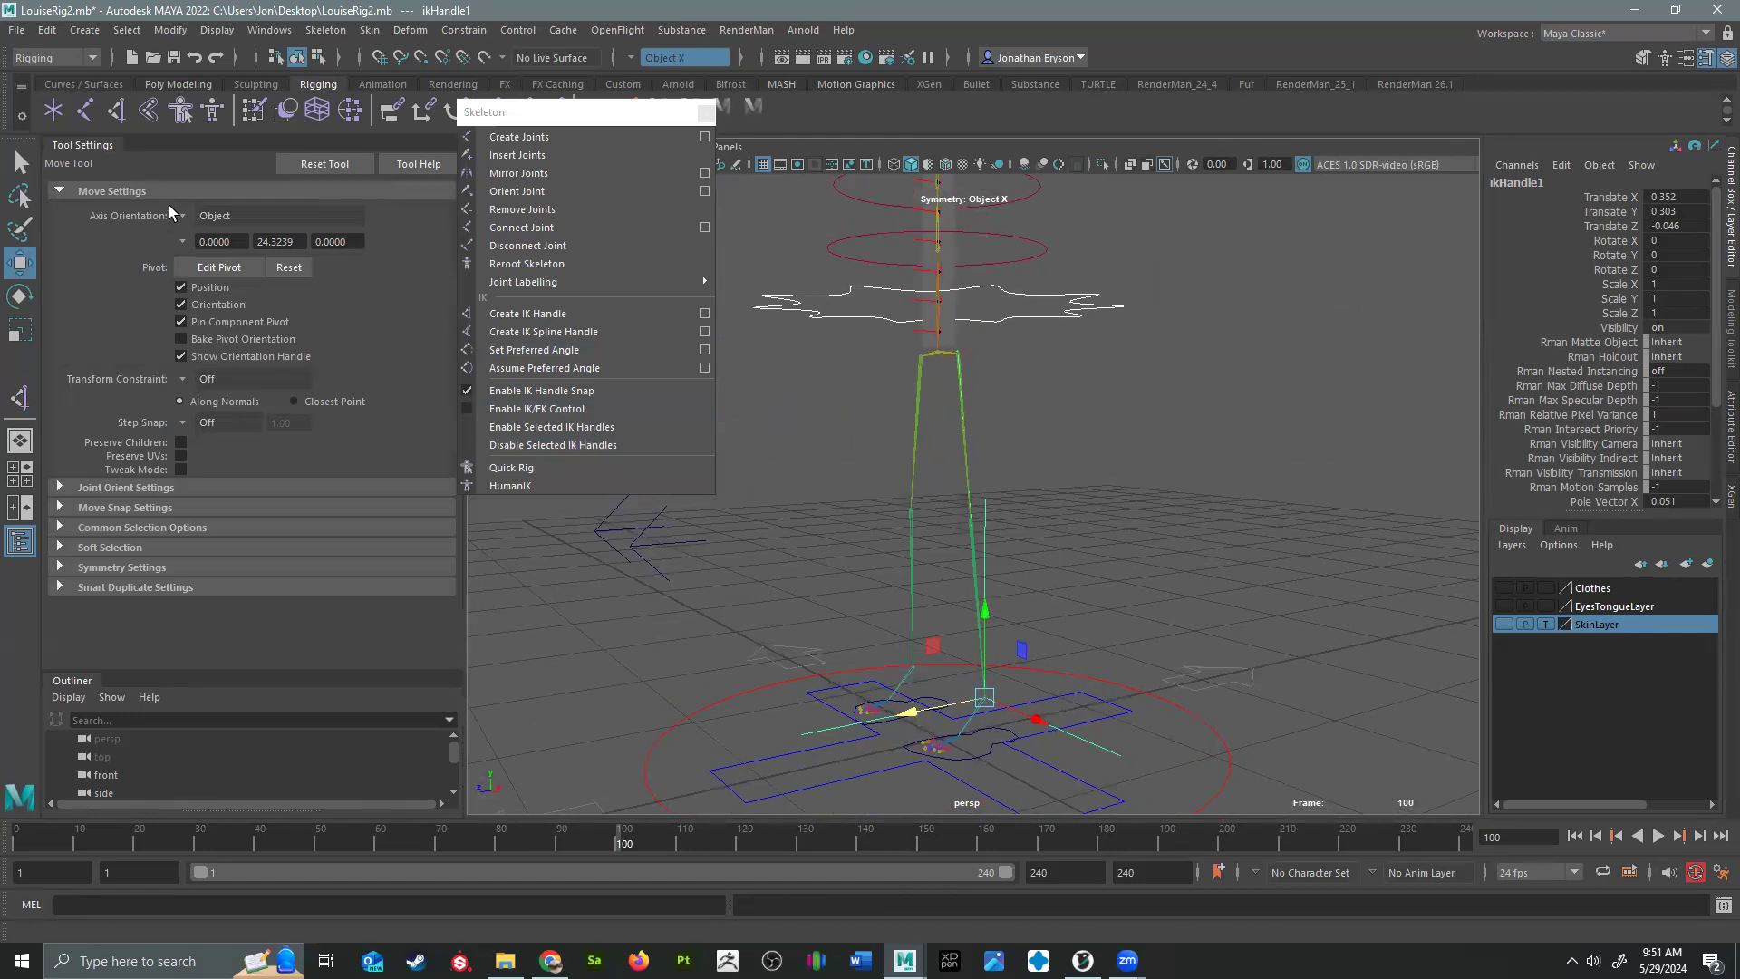
key("y")
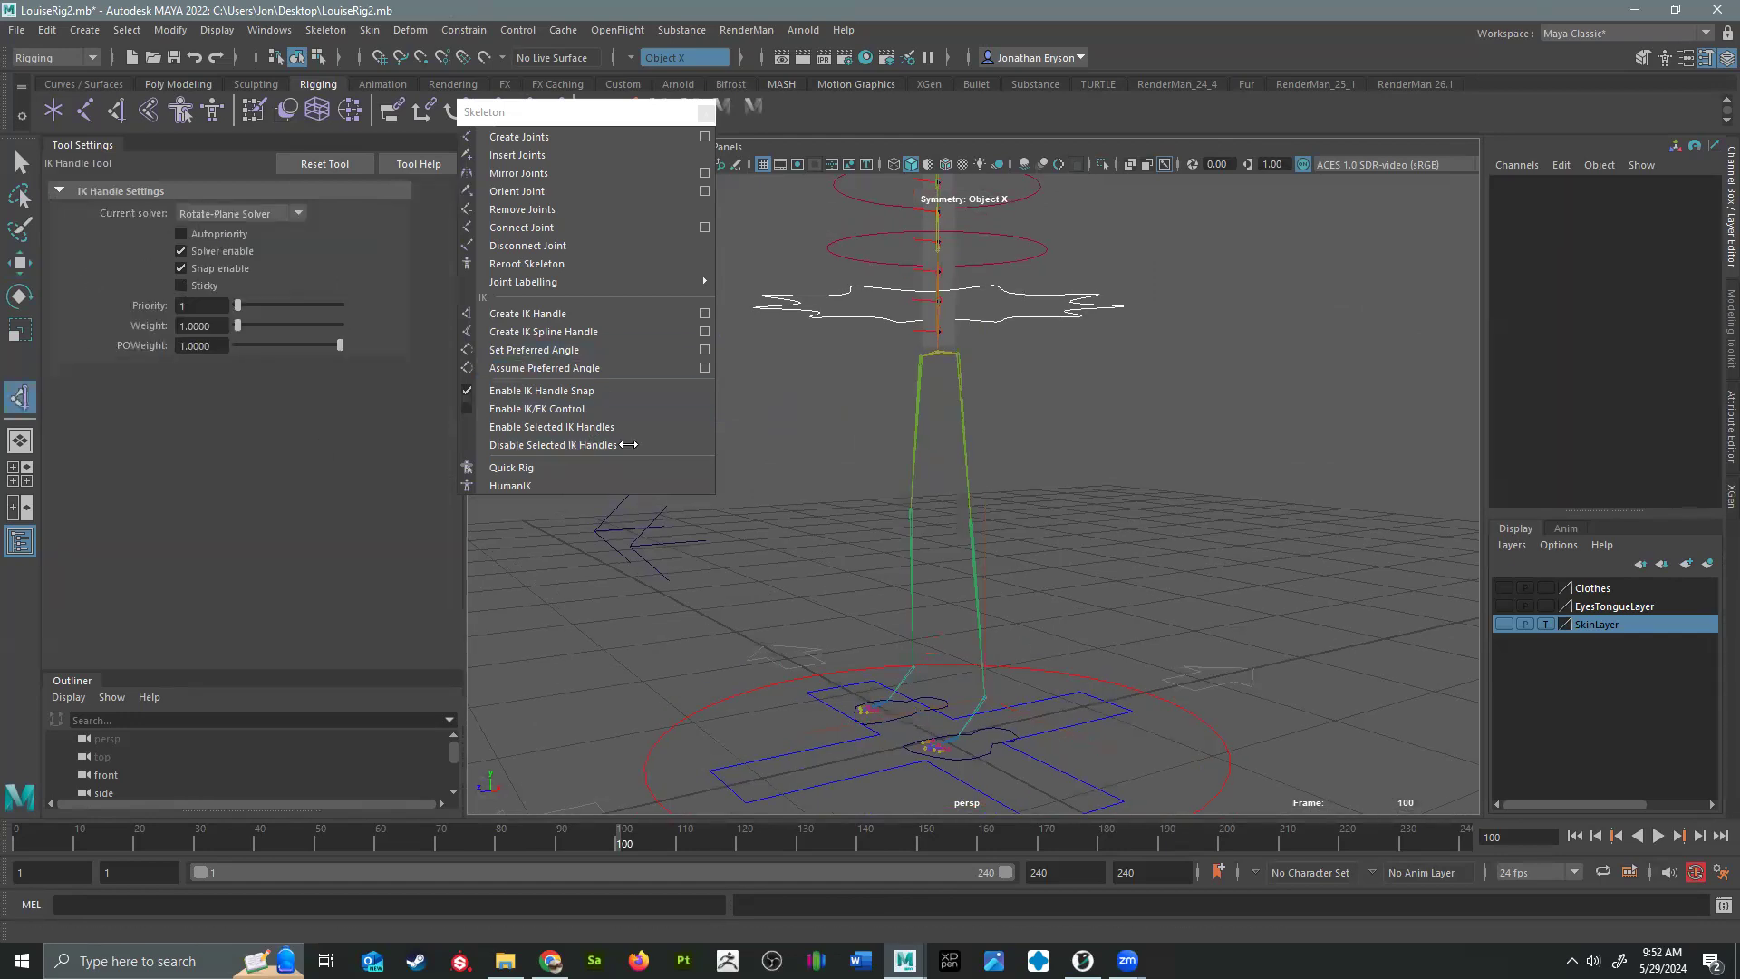
left_click(923, 353)
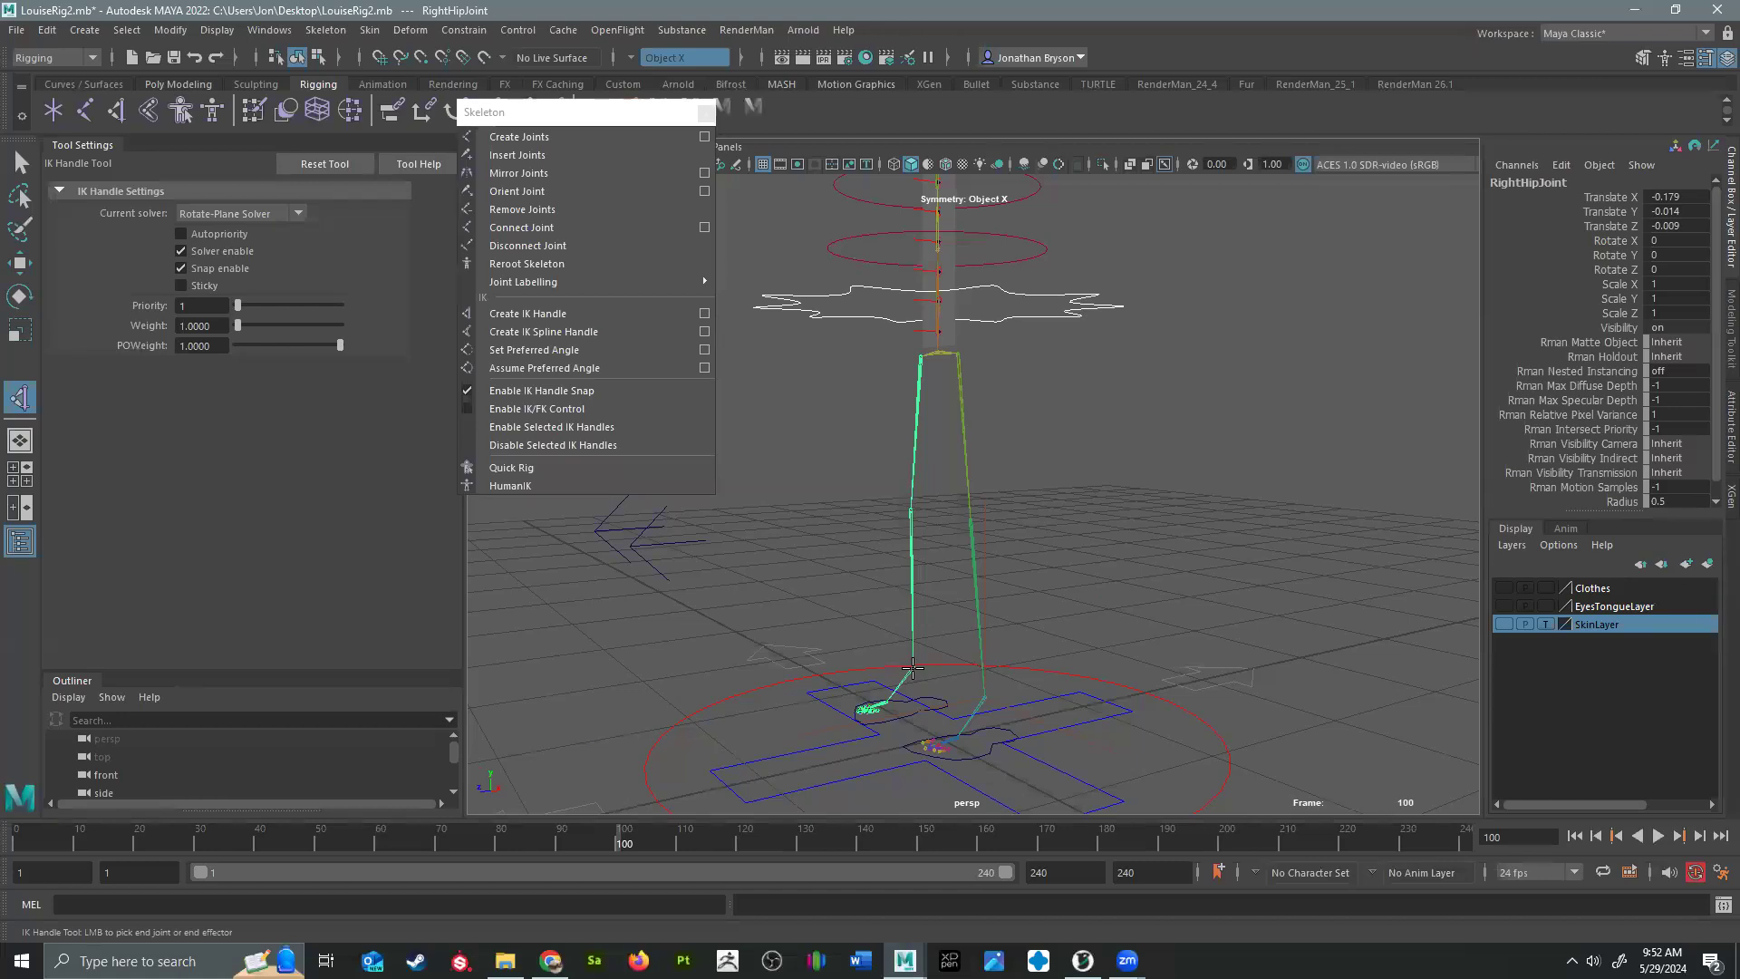
left_click(913, 668)
Step: Switch the IK Handle tool to Single-Chain Solver and create a handle from the left ankle joint to the left ball joint
left_click_drag(913, 669, 943, 602, "alt")
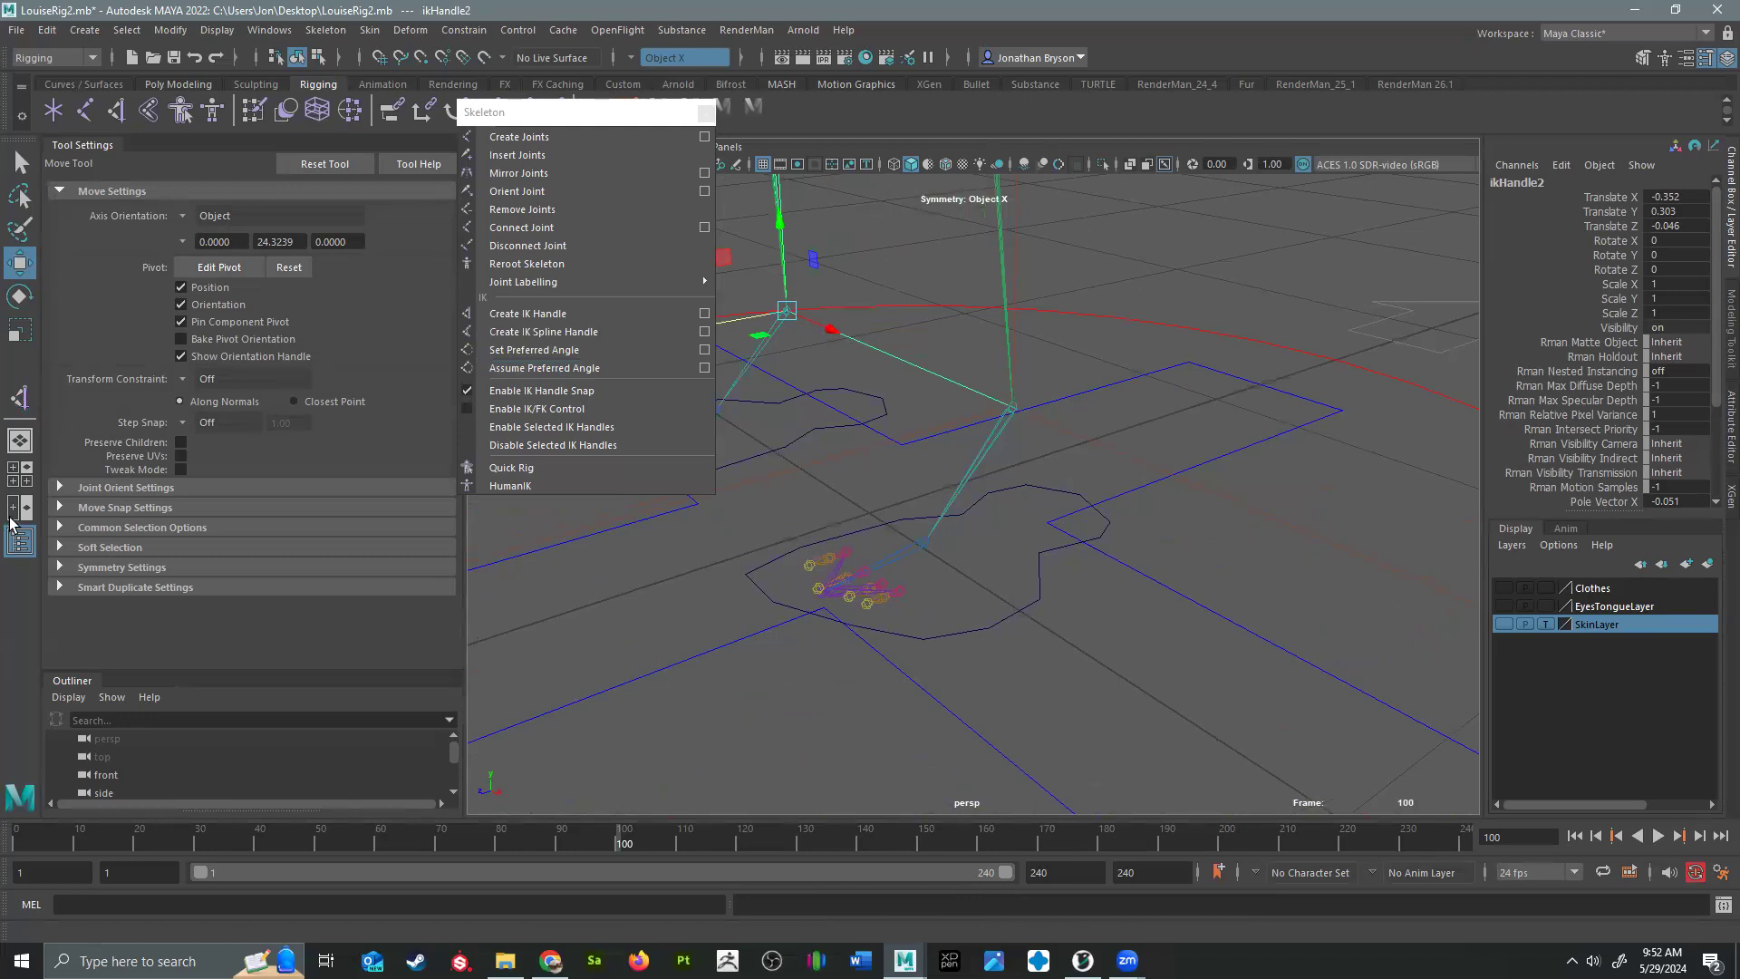
left_click(20, 397)
left_click(247, 215)
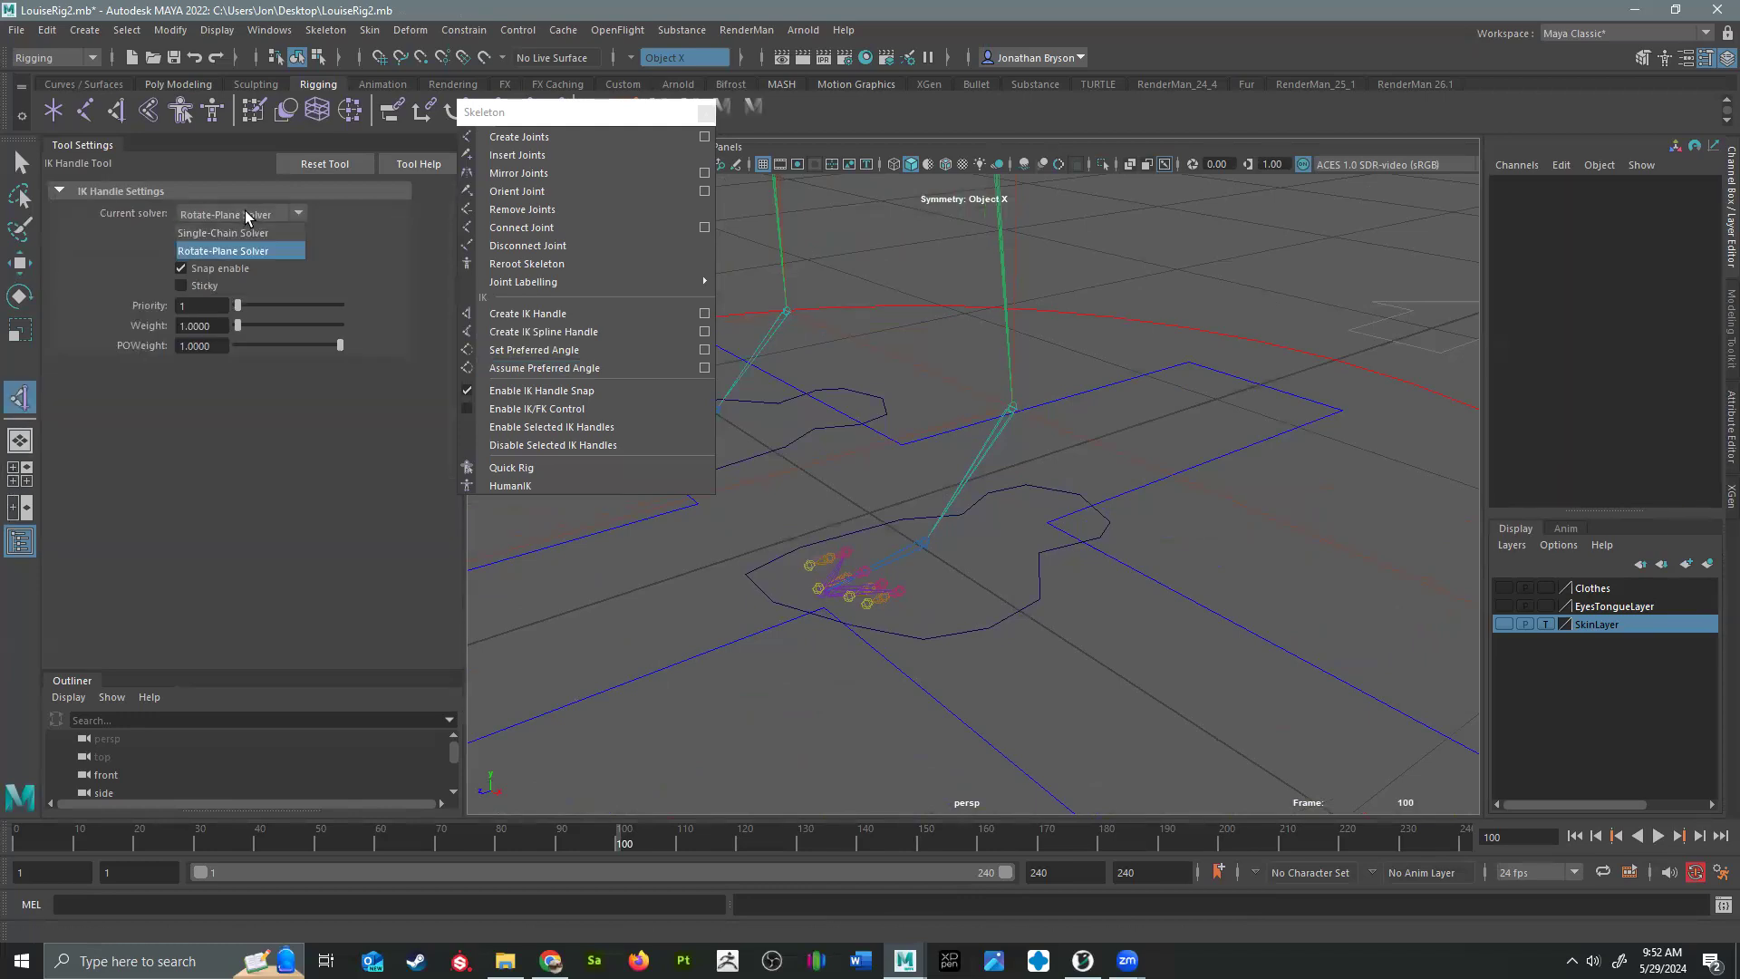
left_click(247, 233)
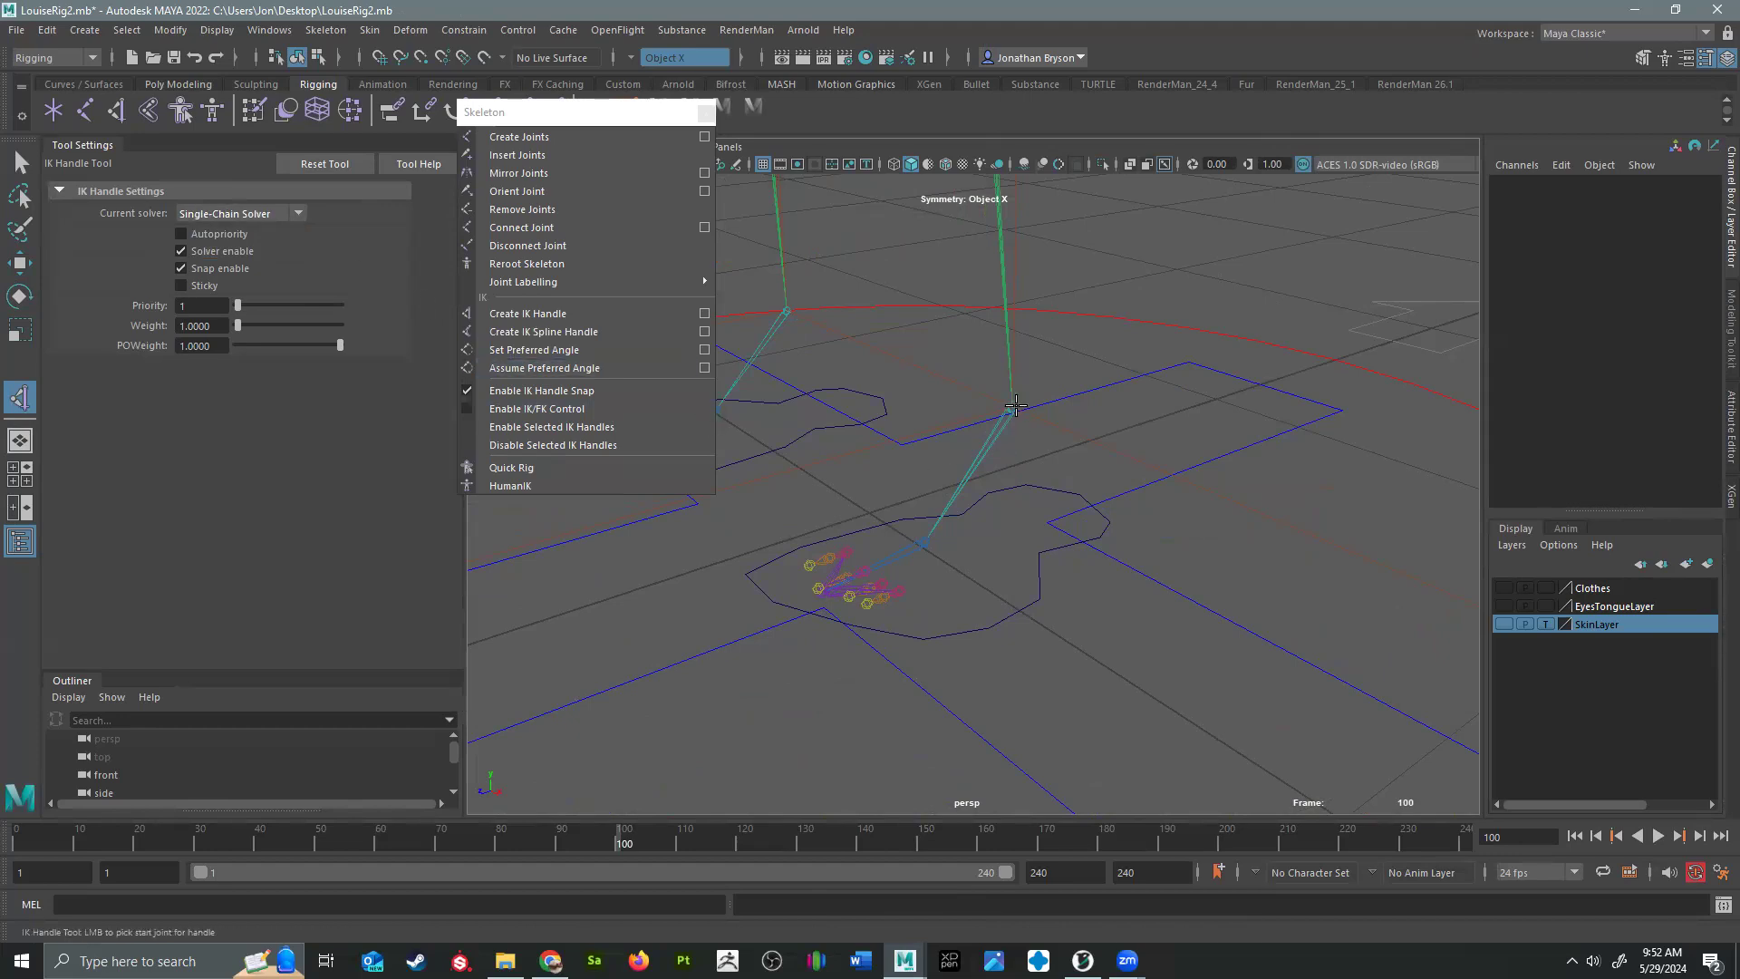
left_click(1012, 403)
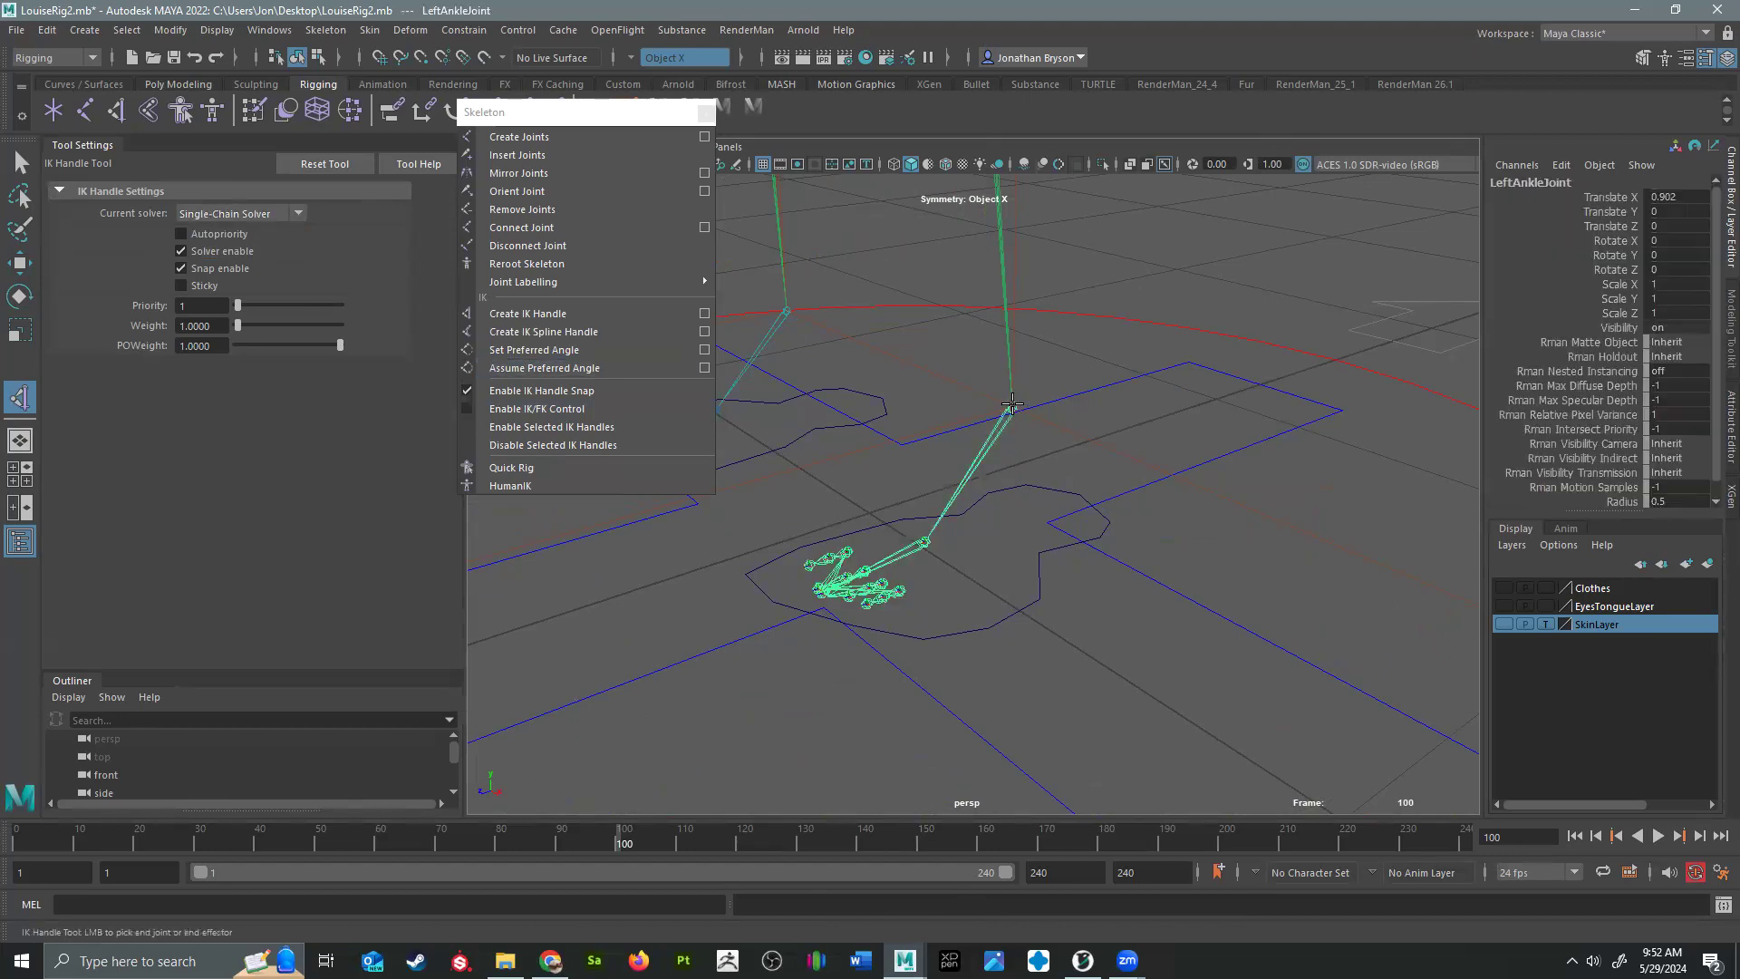
left_click(927, 547)
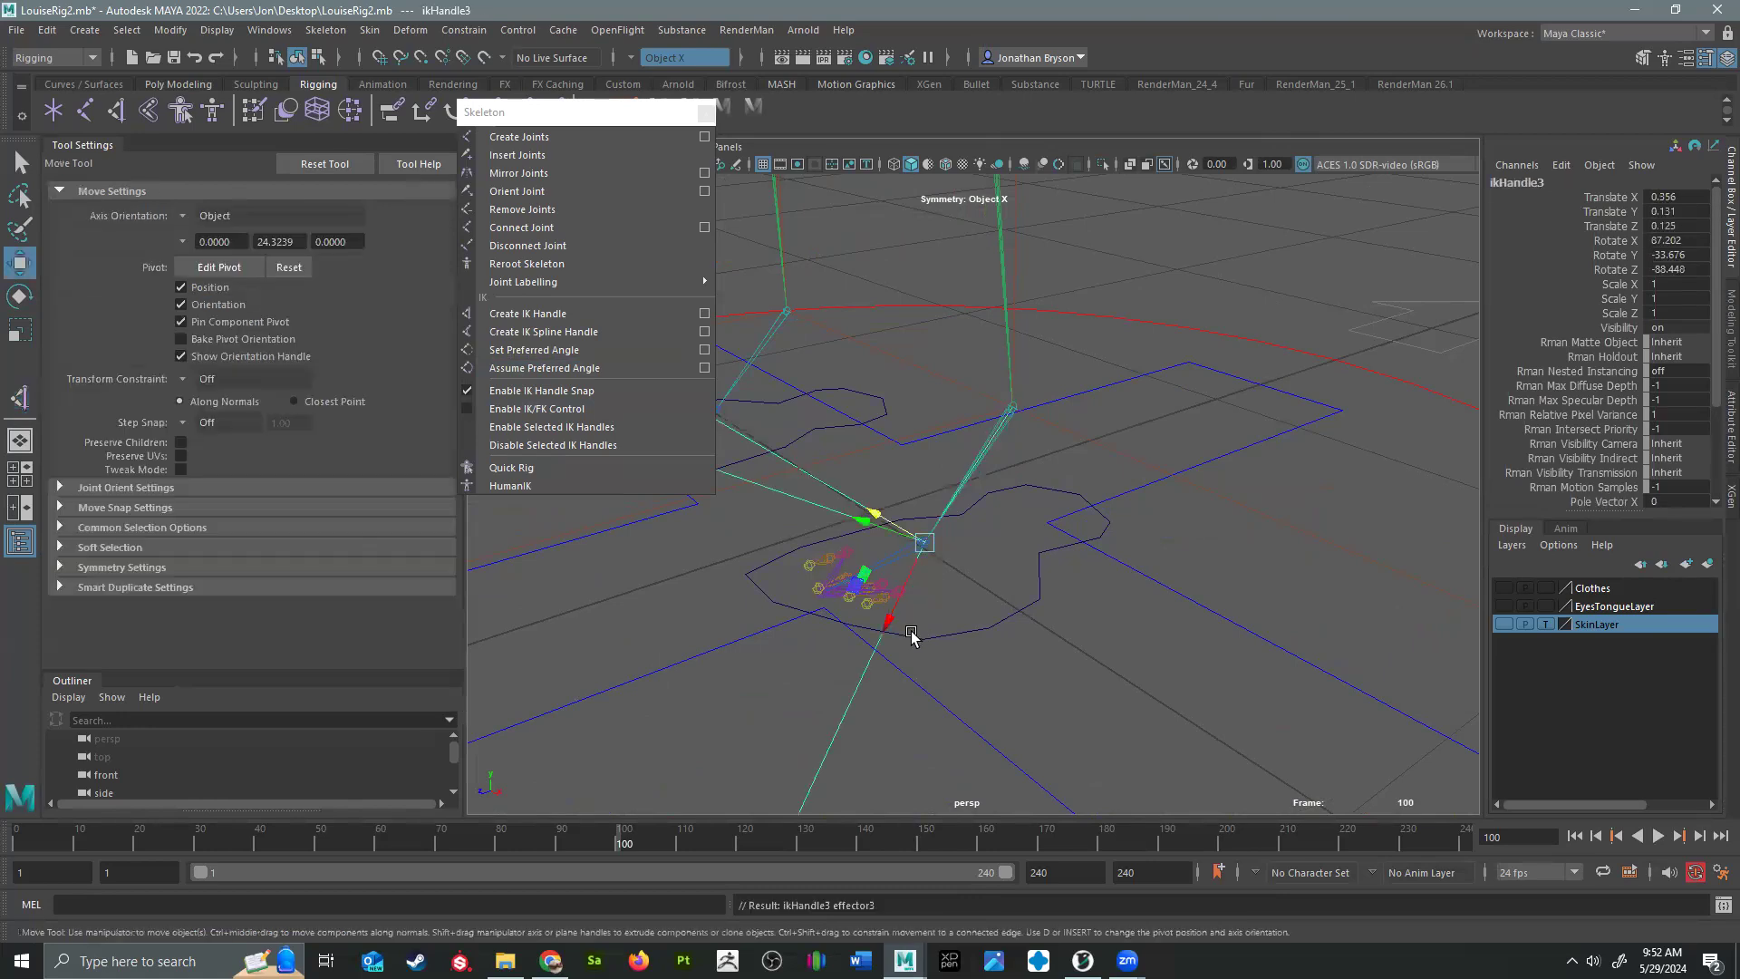
Step: Create a single-chain IK handle from the left ball joint to the left toe tip joint
left_click(20, 397)
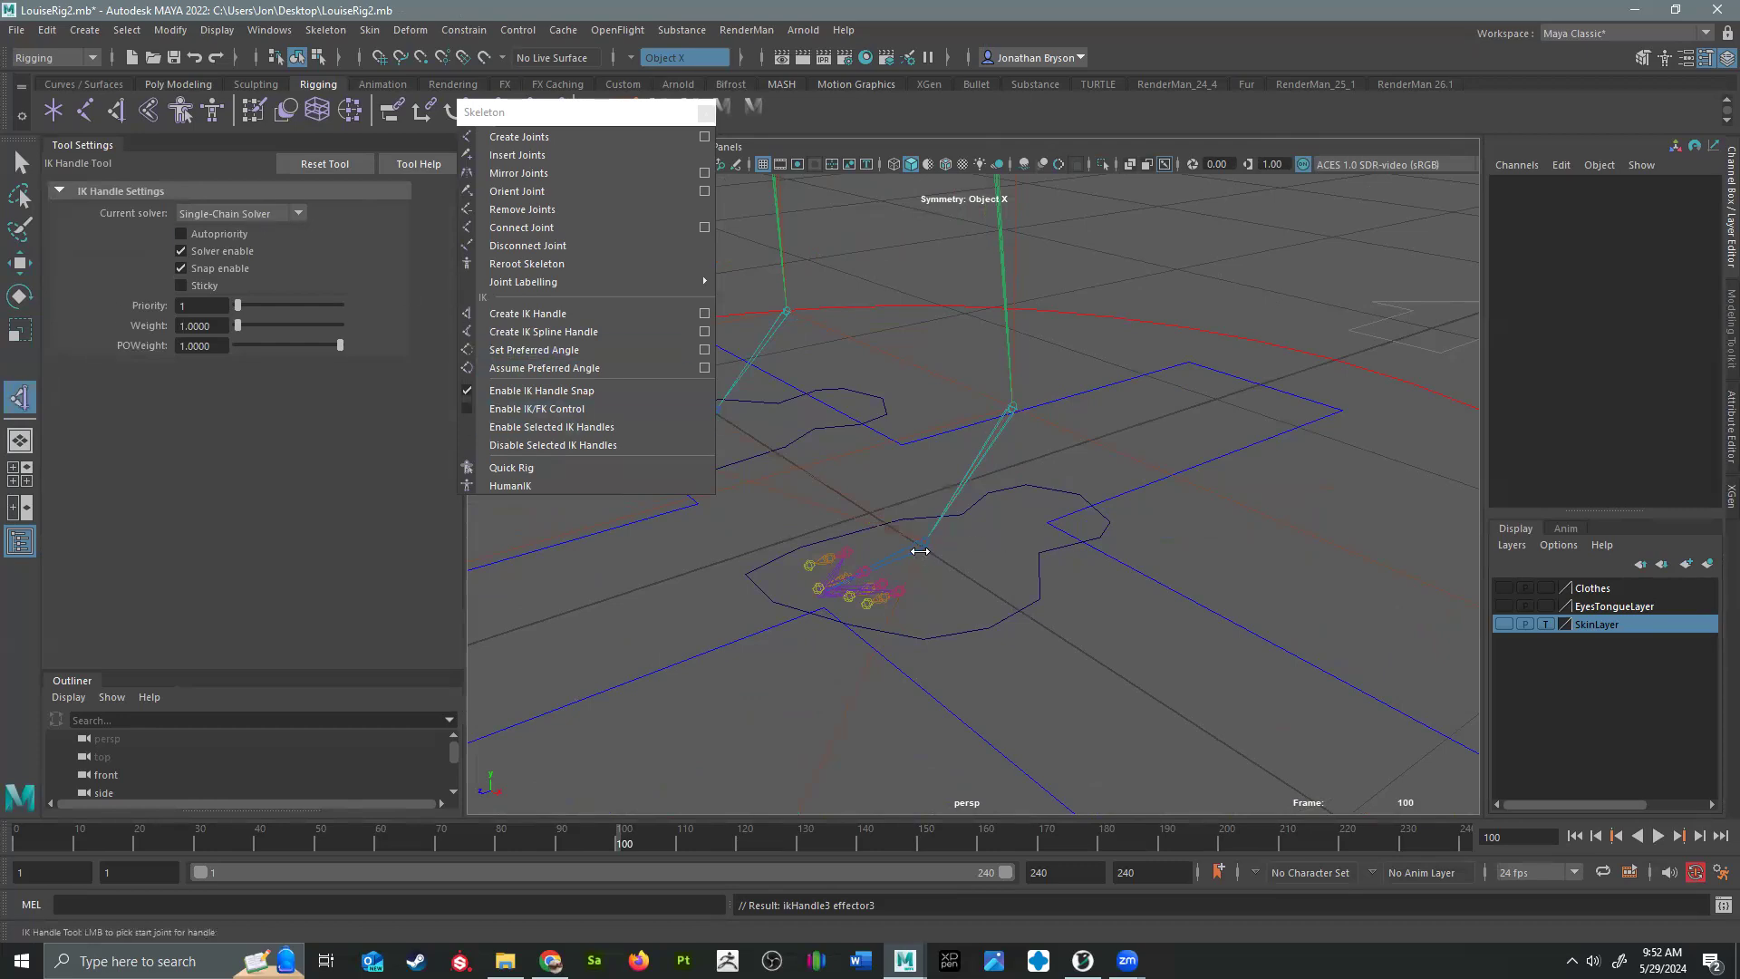
left_click(926, 546)
left_click_drag(840, 668, 1021, 544, "alt")
middle_click_drag(1022, 544, 1011, 286, "alt")
right_click_drag(1010, 285, 1093, 386, "alt")
right_click_drag(960, 331, 916, 334, "alt")
middle_click_drag(917, 333, 957, 505, "alt")
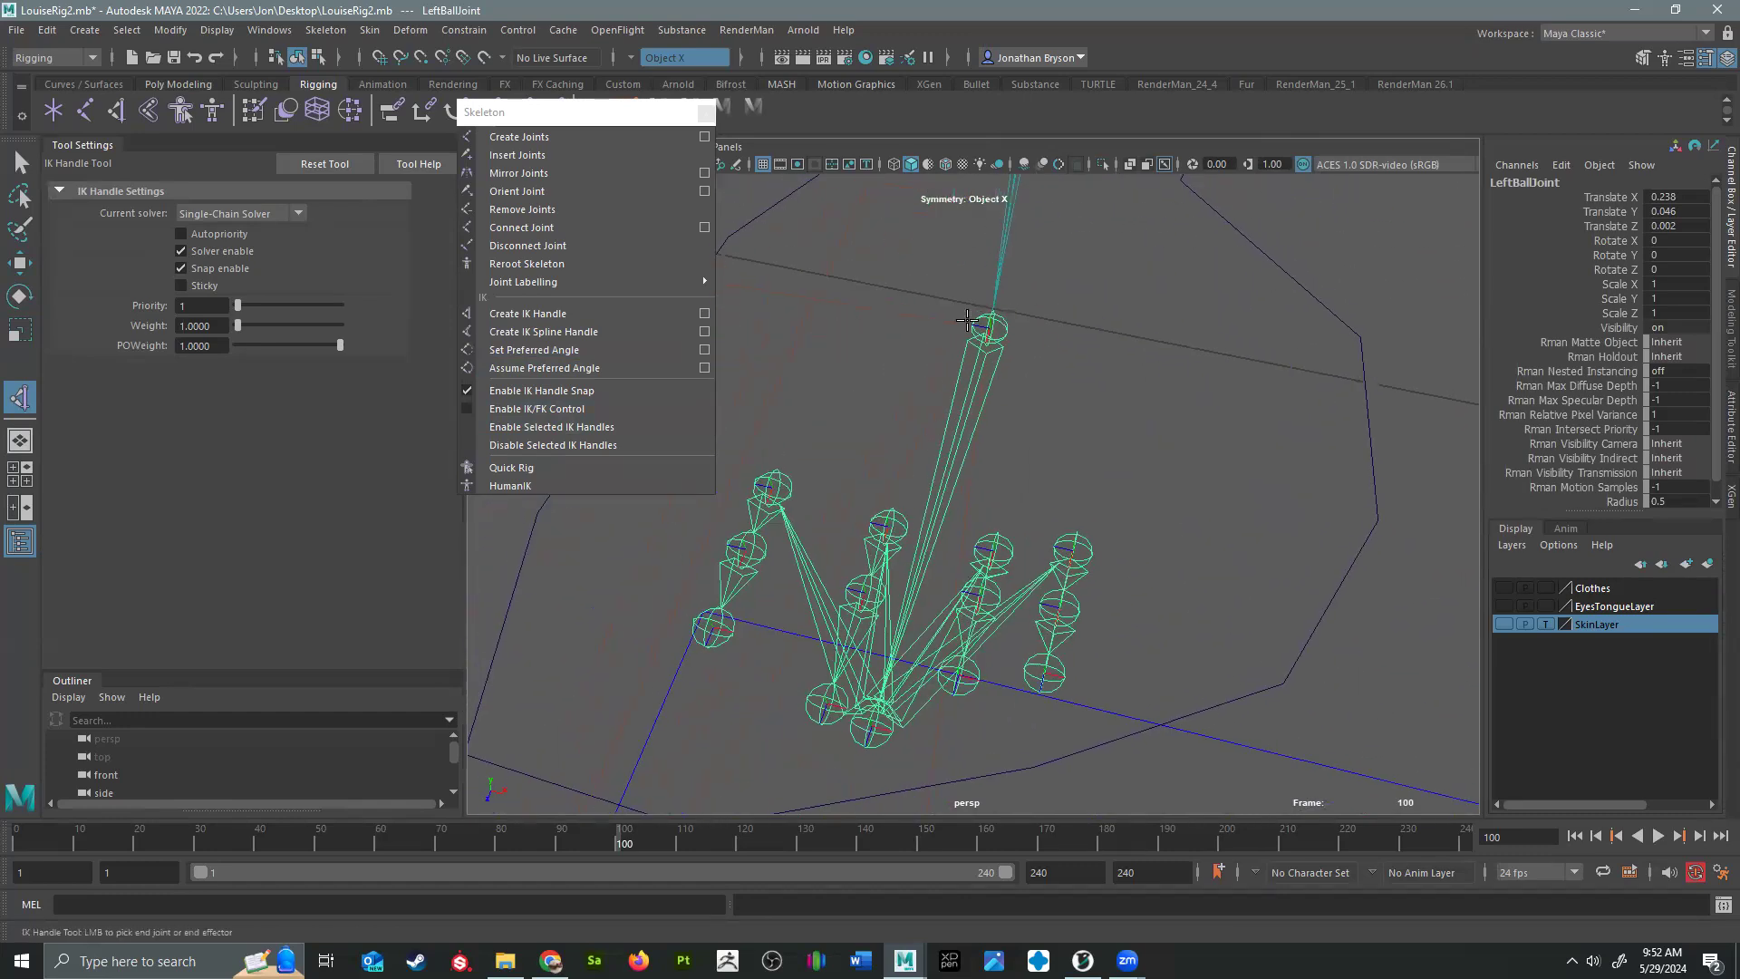
left_click(863, 742)
key("w")
Step: Create a single-chain IK handle from the right ankle joint to the right ball joint
left_click_drag(797, 704, 848, 426, "alt")
middle_click_drag(848, 426, 956, 480, "alt")
right_click_drag(956, 480, 1124, 512, "alt")
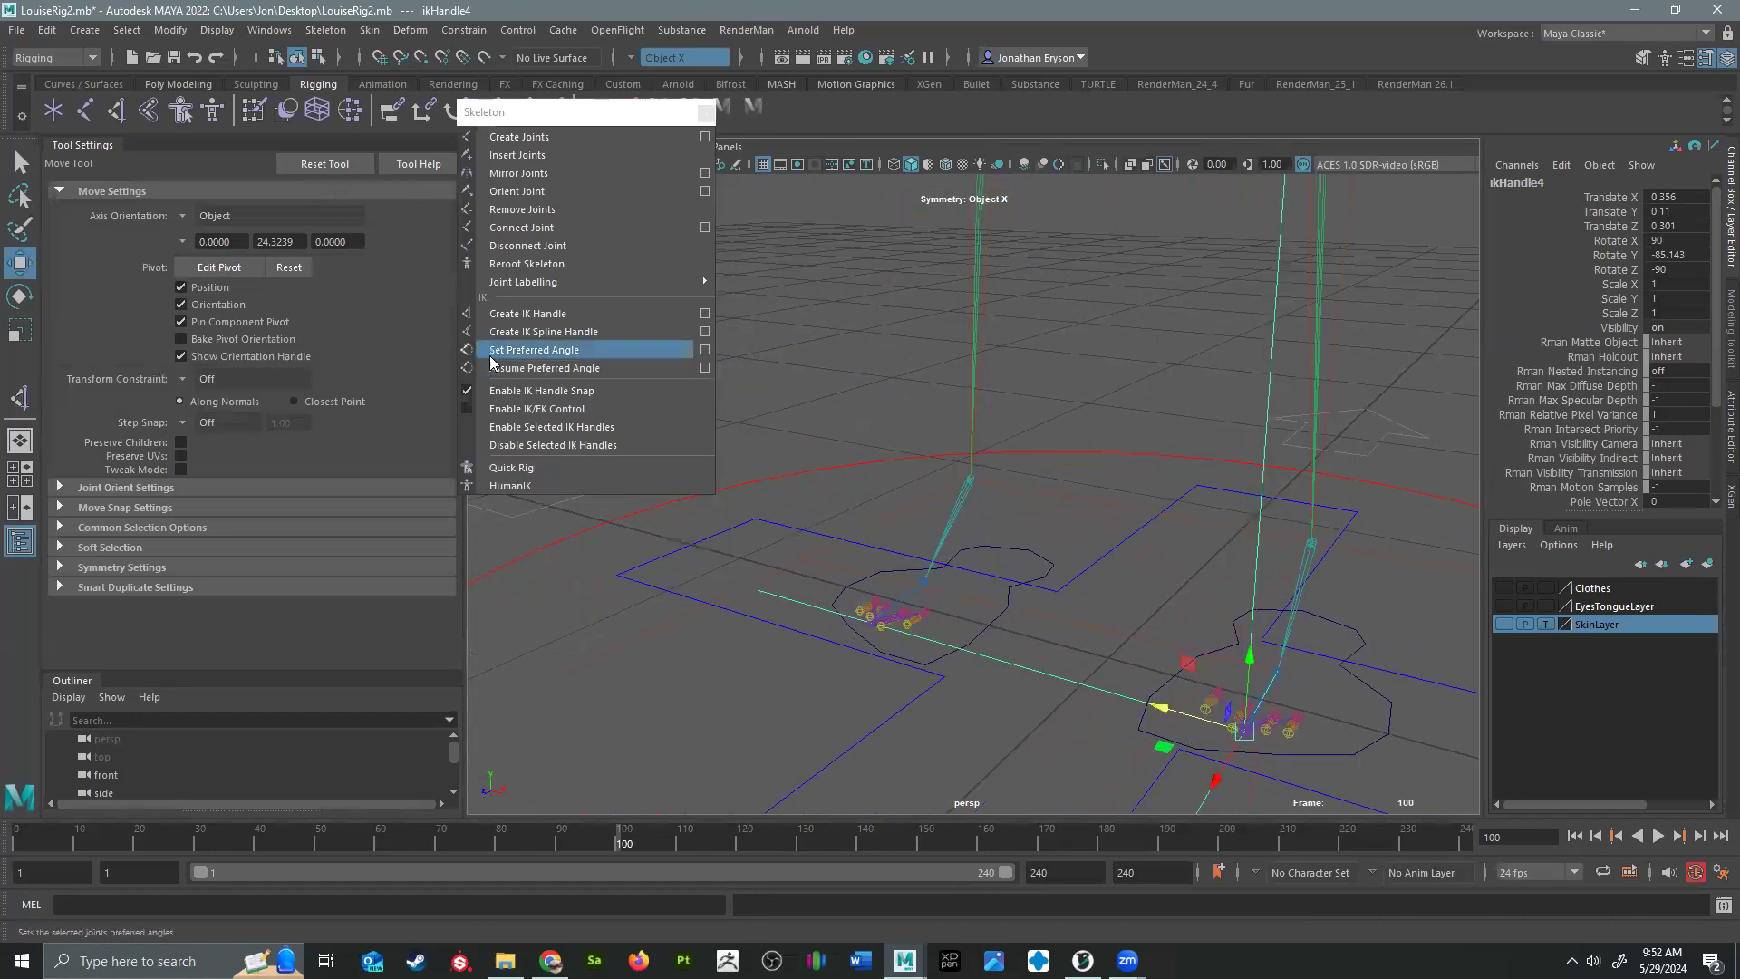
left_click(20, 397)
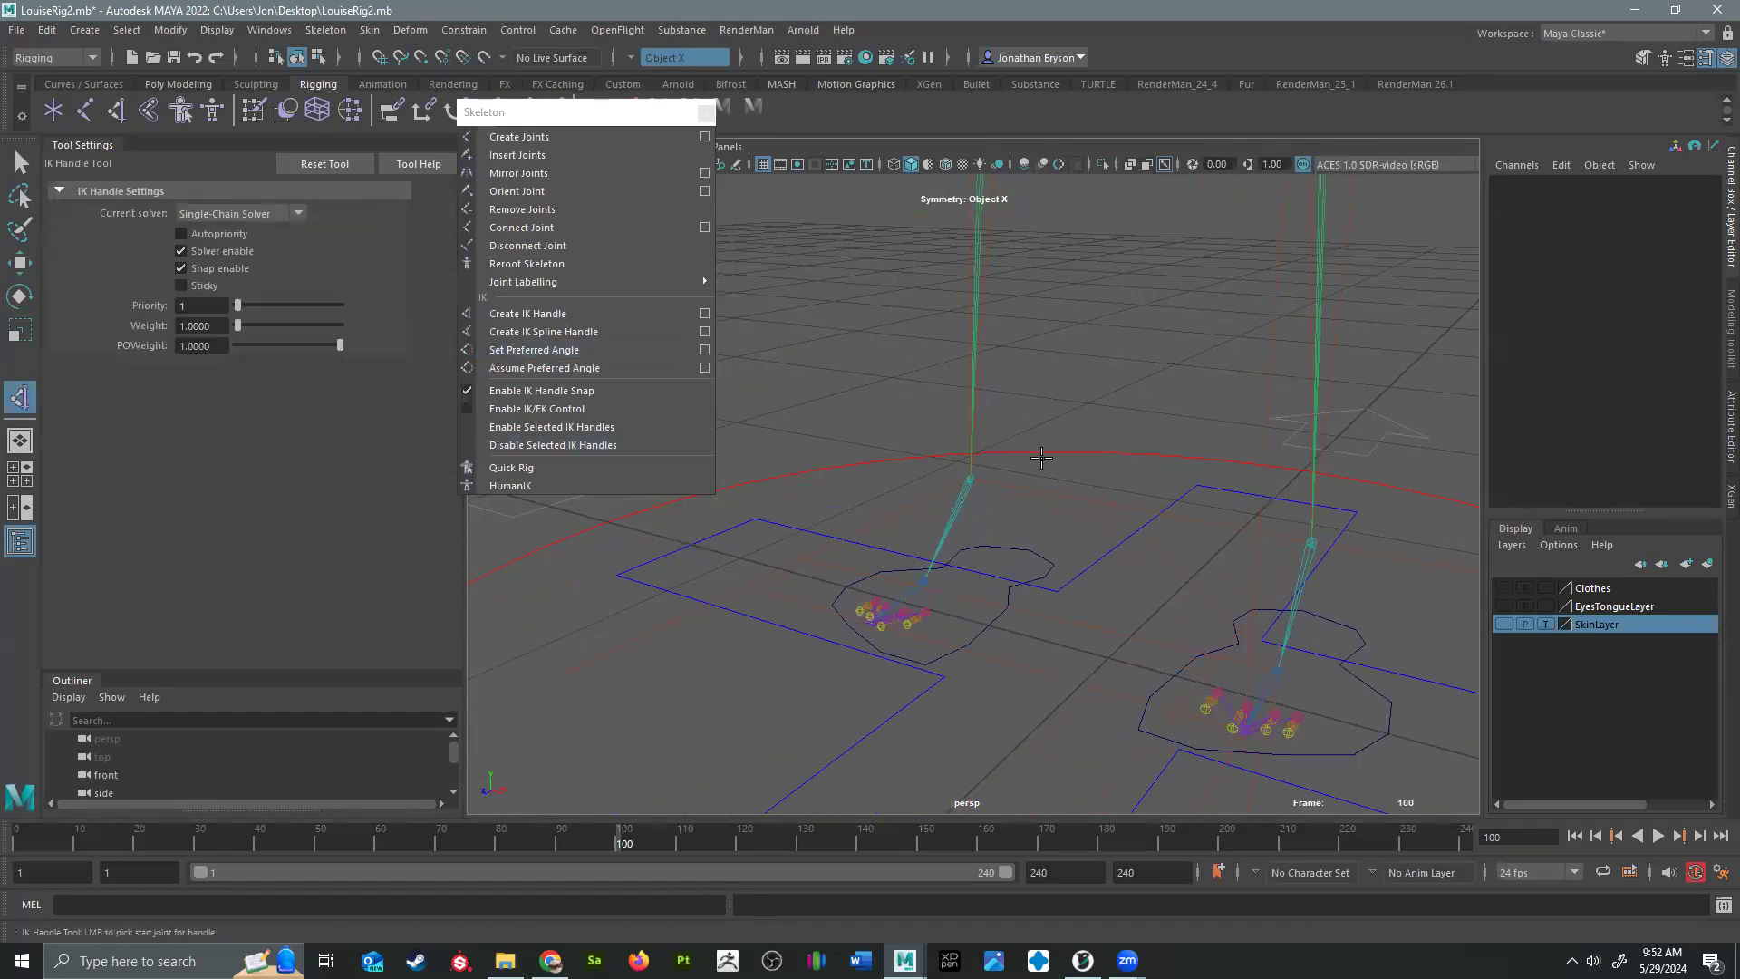
left_click(931, 578)
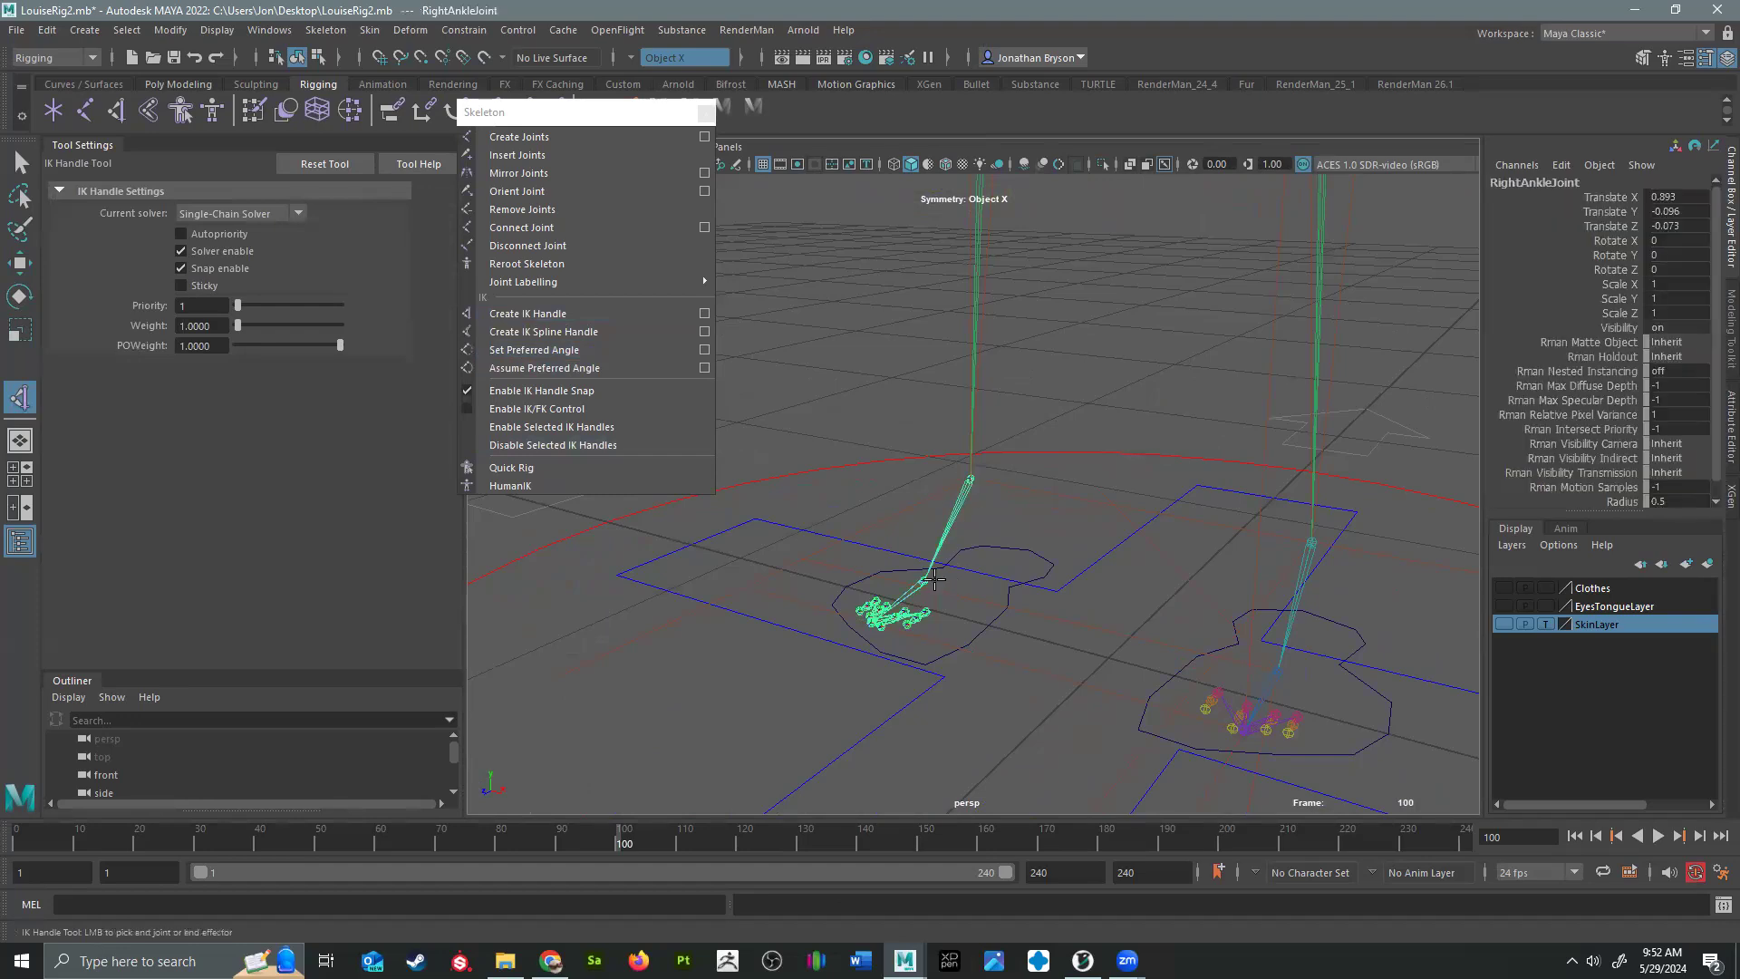
left_click(923, 577)
key("w")
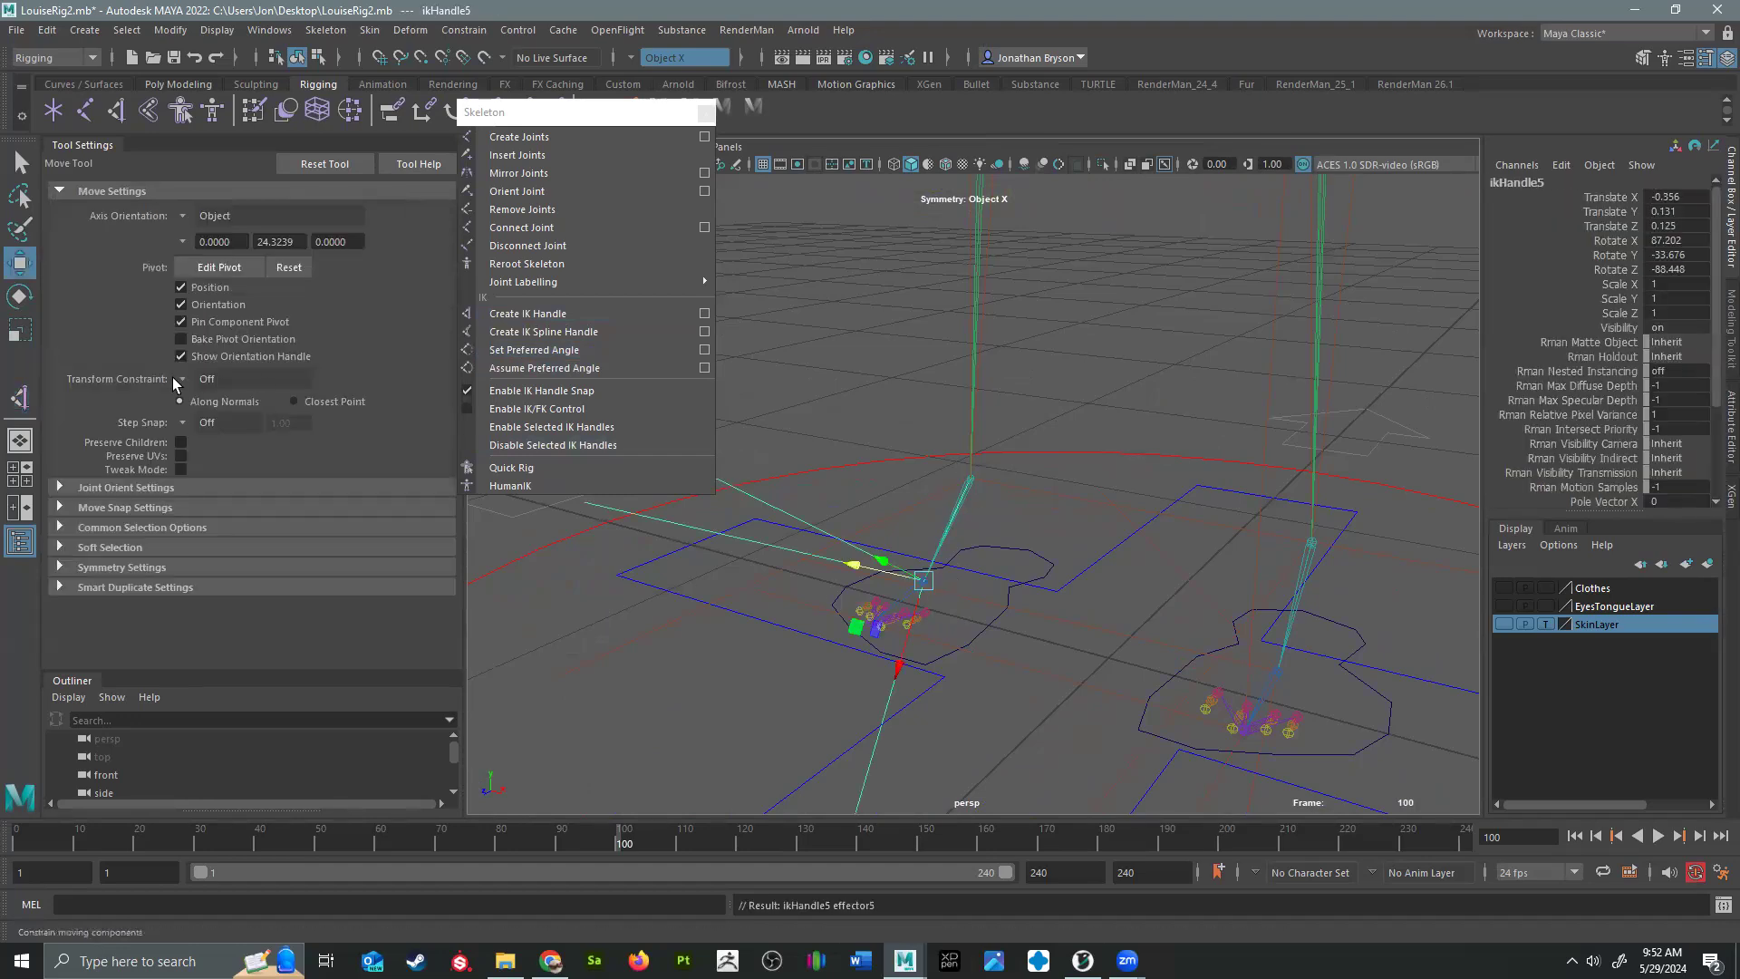
Step: Create a single-chain IK handle from the right ball joint to the right toe tip joint
left_click(20, 397)
left_click(228, 218)
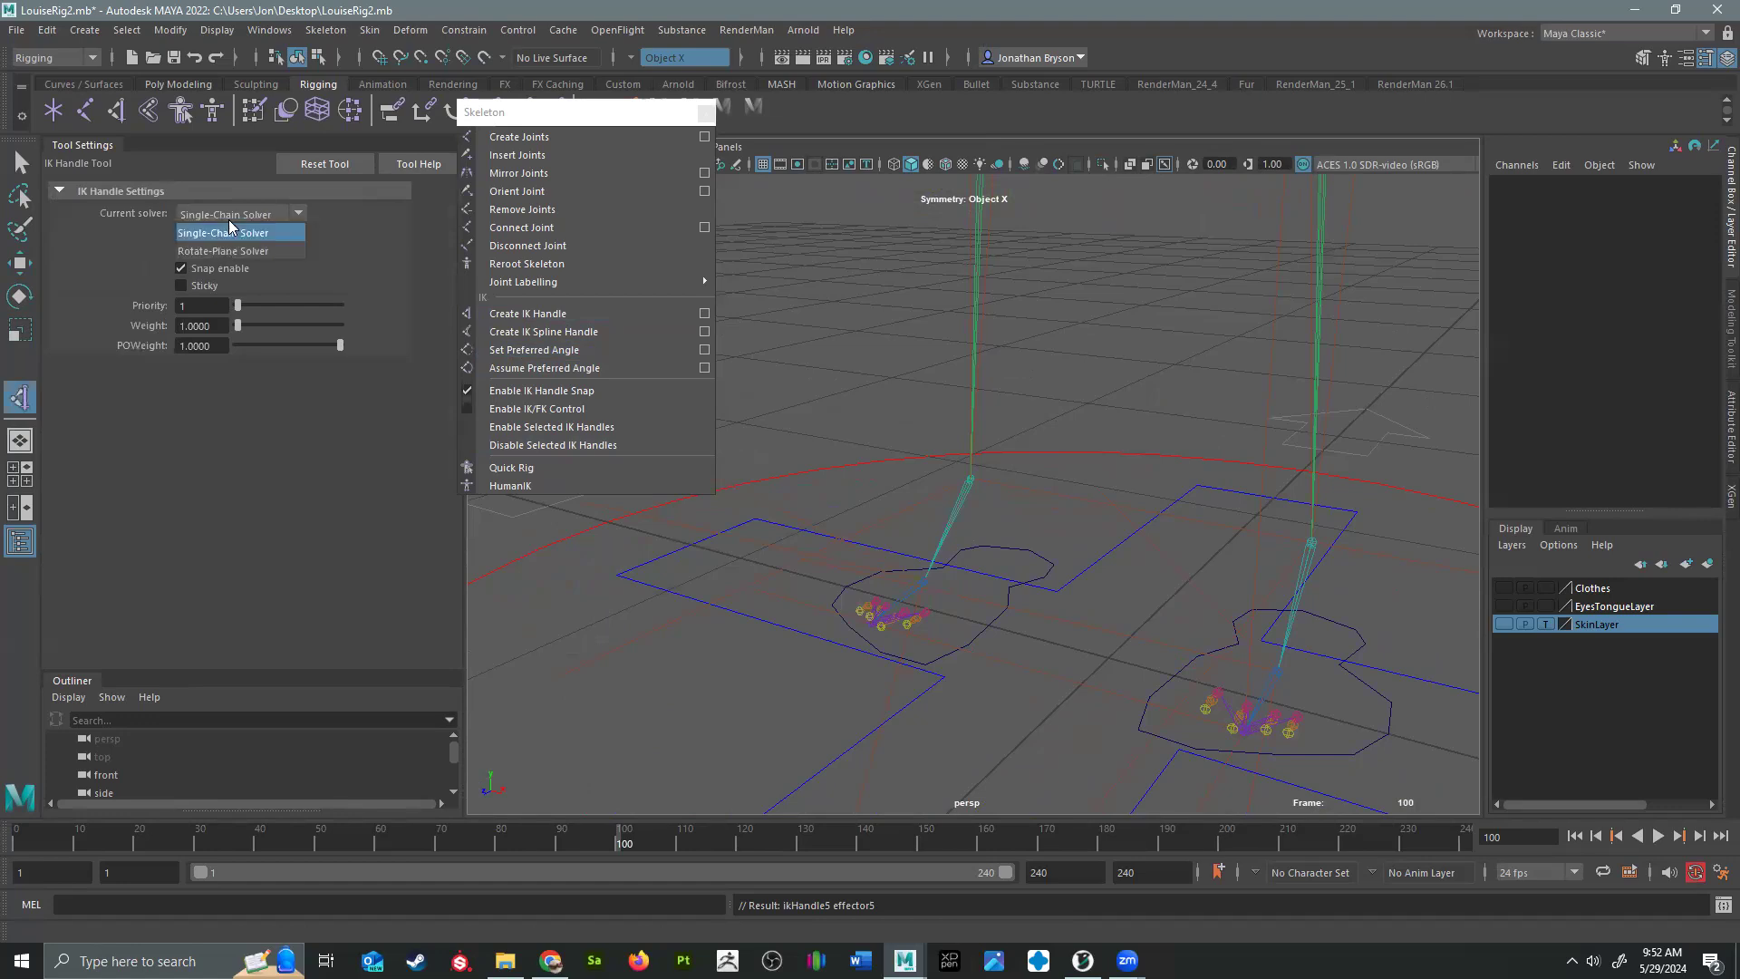
left_click(341, 194)
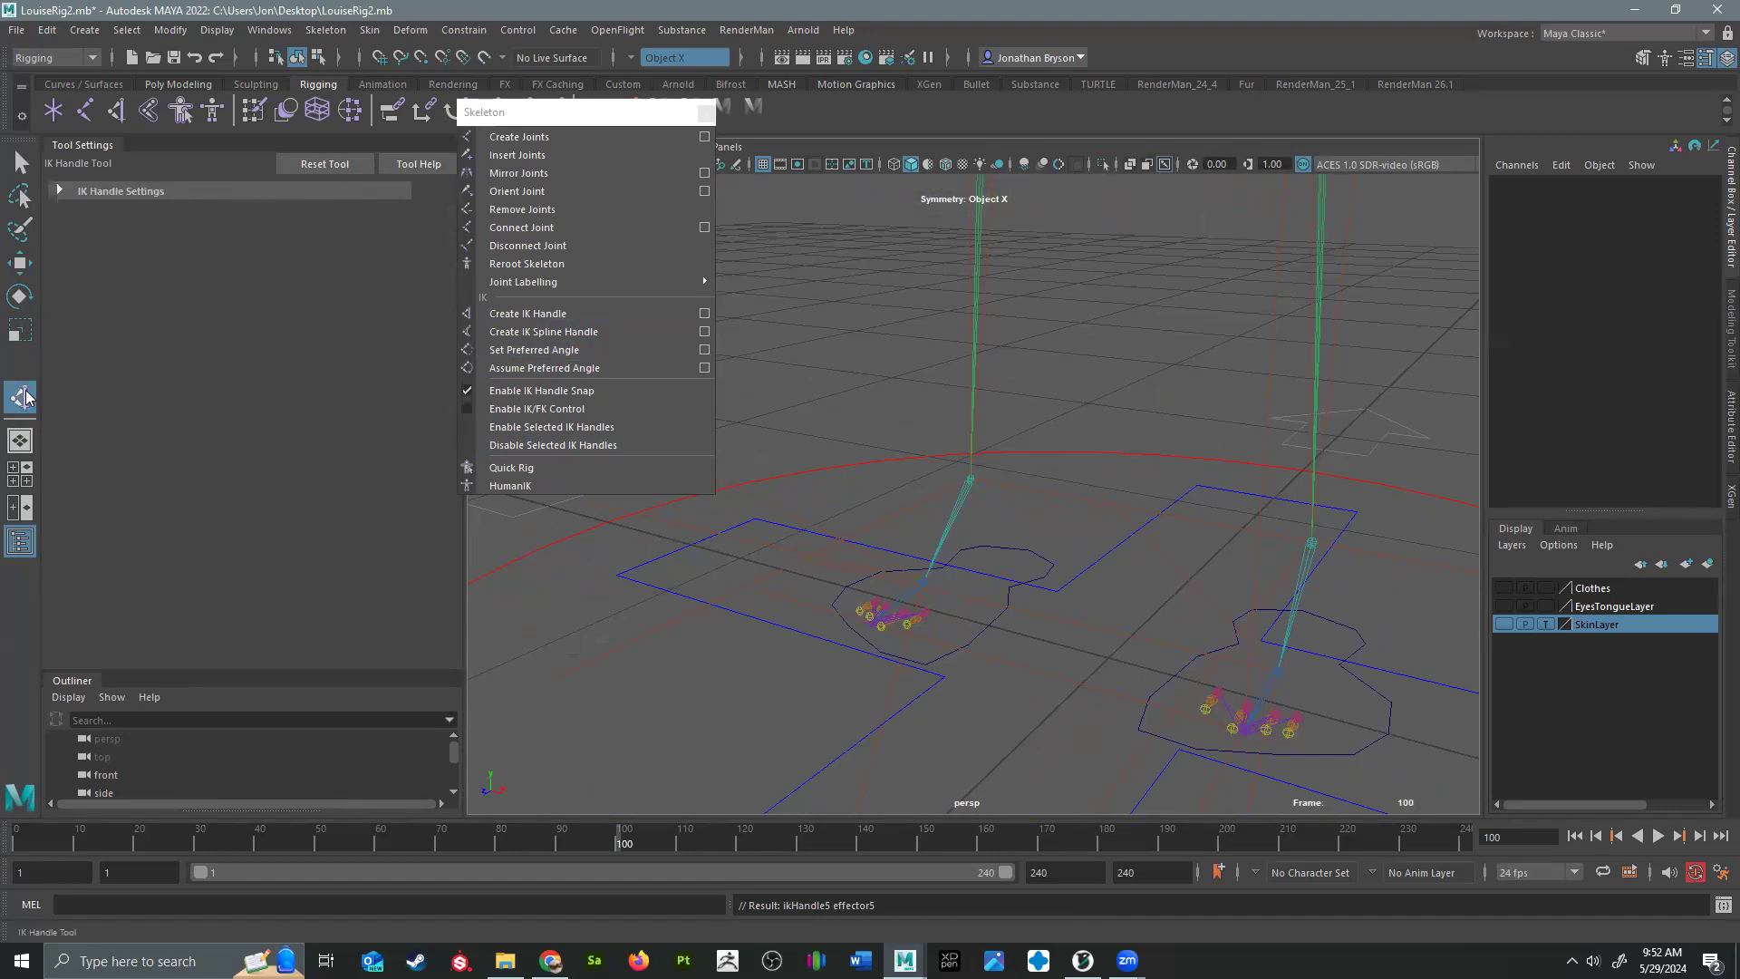
left_click(123, 192)
right_click_drag(925, 508, 1269, 548, "alt")
left_click_drag(988, 489, 957, 548, "alt")
left_click(956, 473)
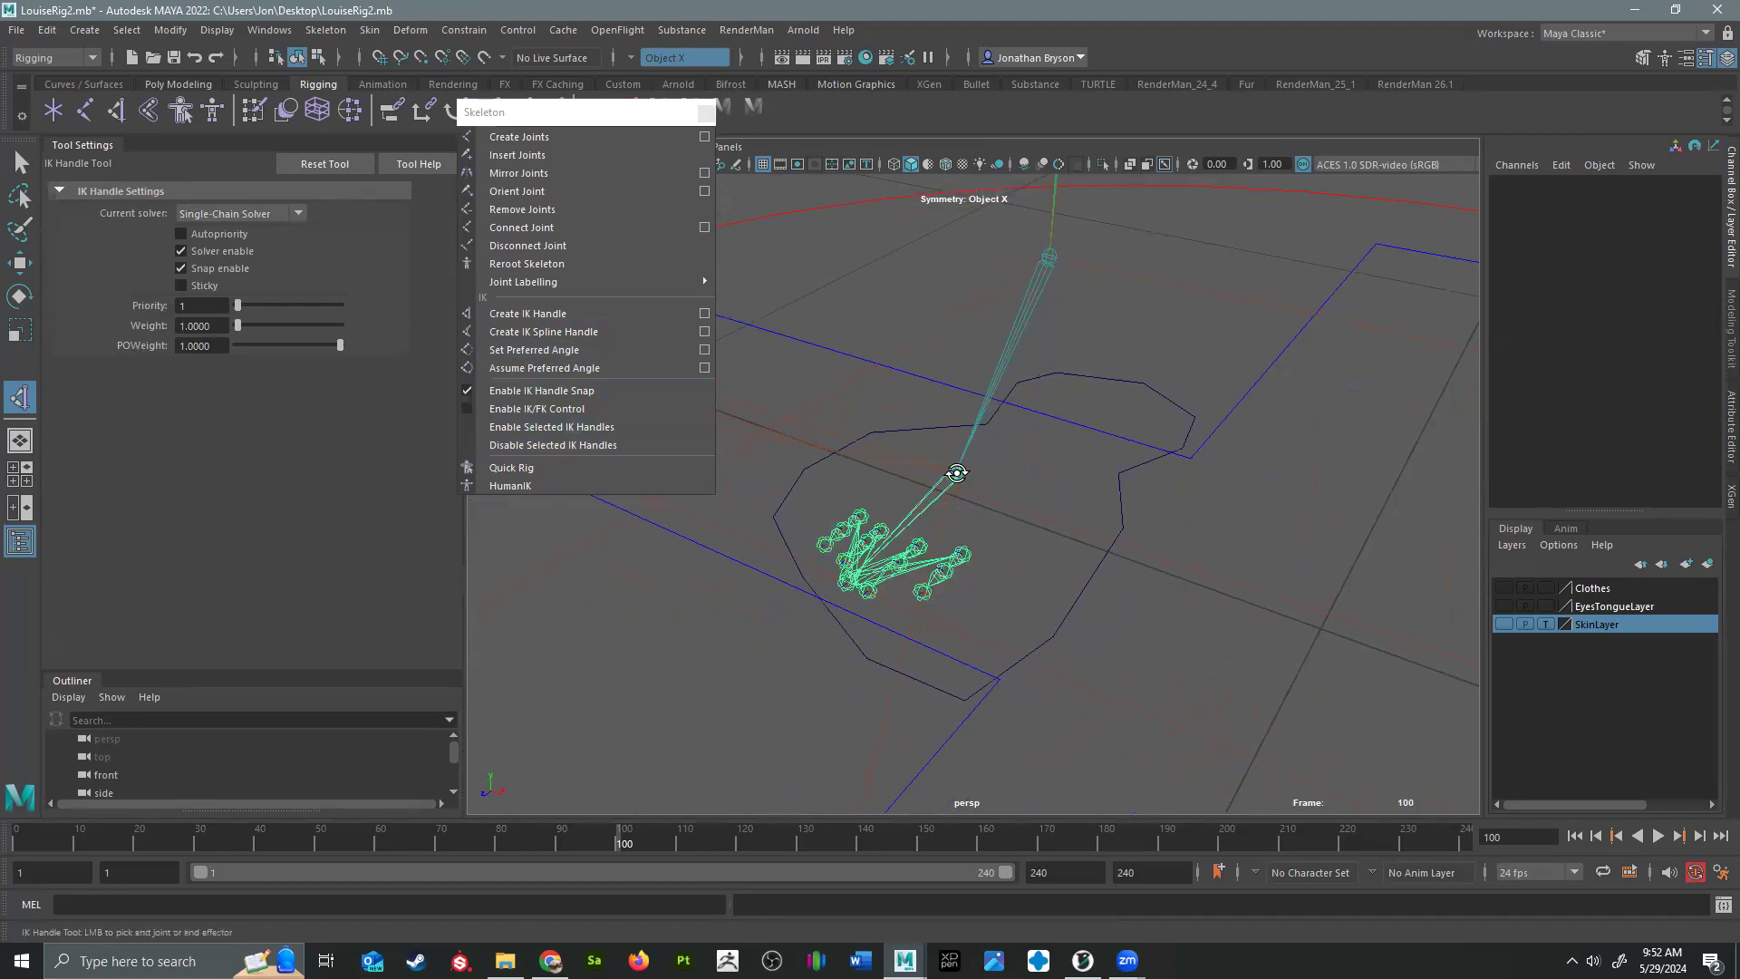
left_click(856, 592)
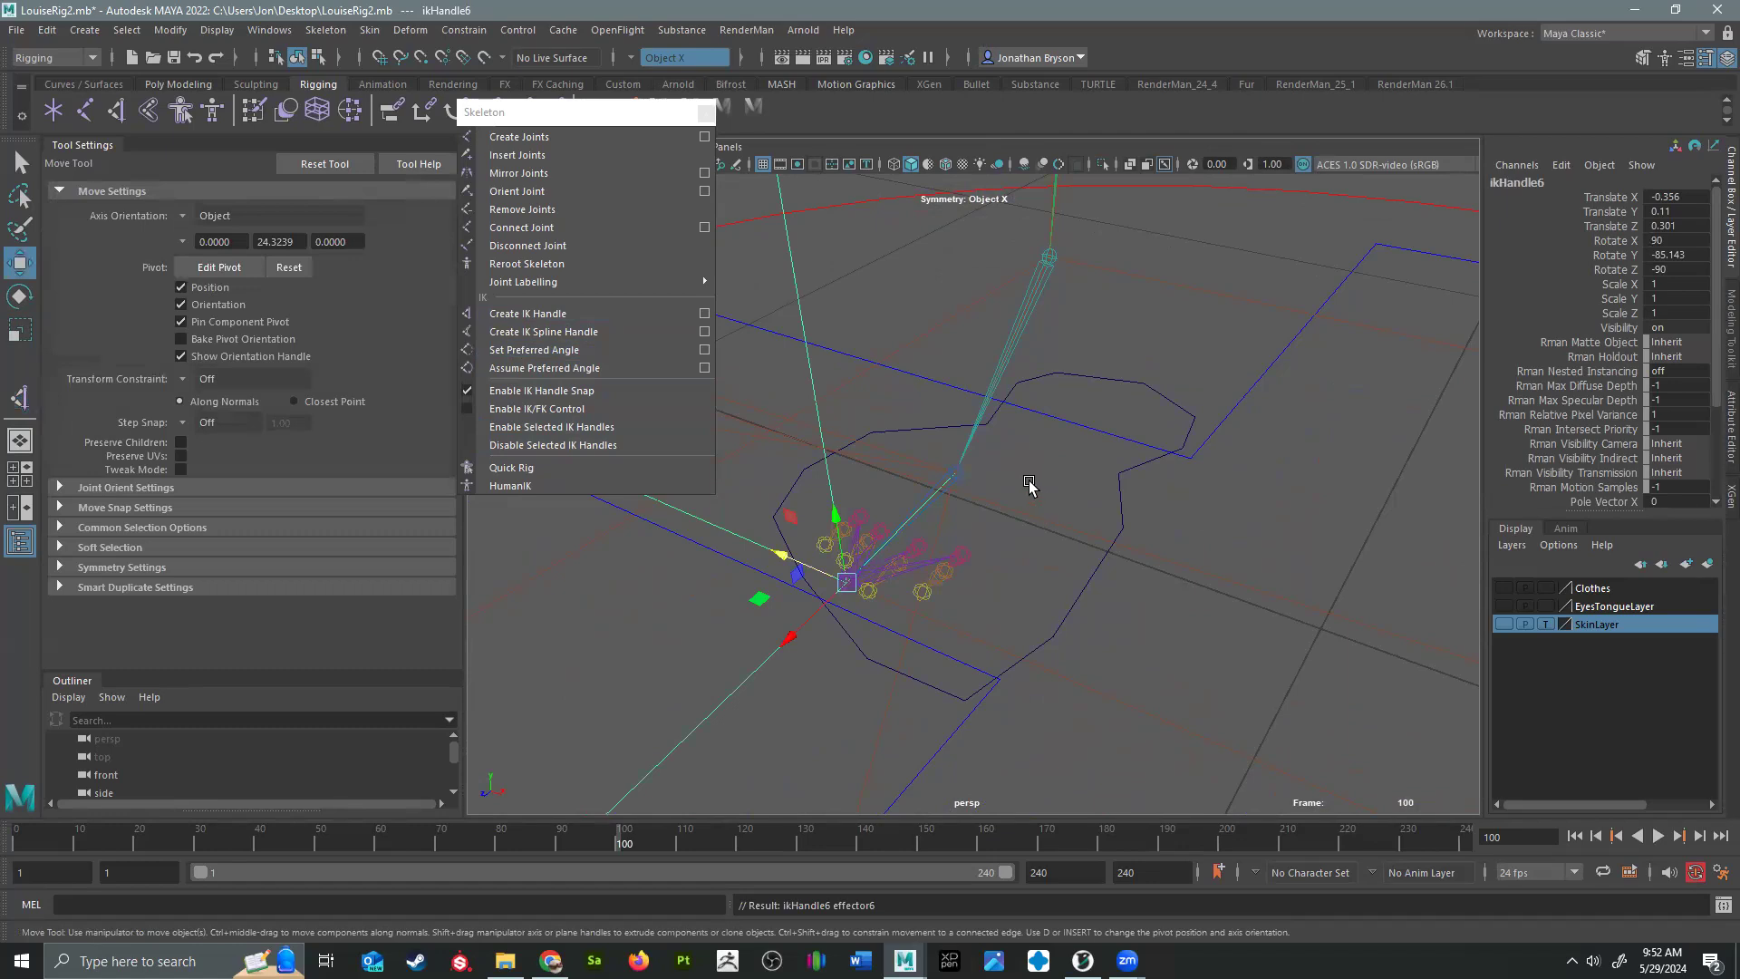
Step: Rename the IK handle at the left toe tip as LeftToeTipIkHandle
left_click_drag(1072, 508, 1105, 549, "alt")
left_click(968, 546)
left_click(1522, 184)
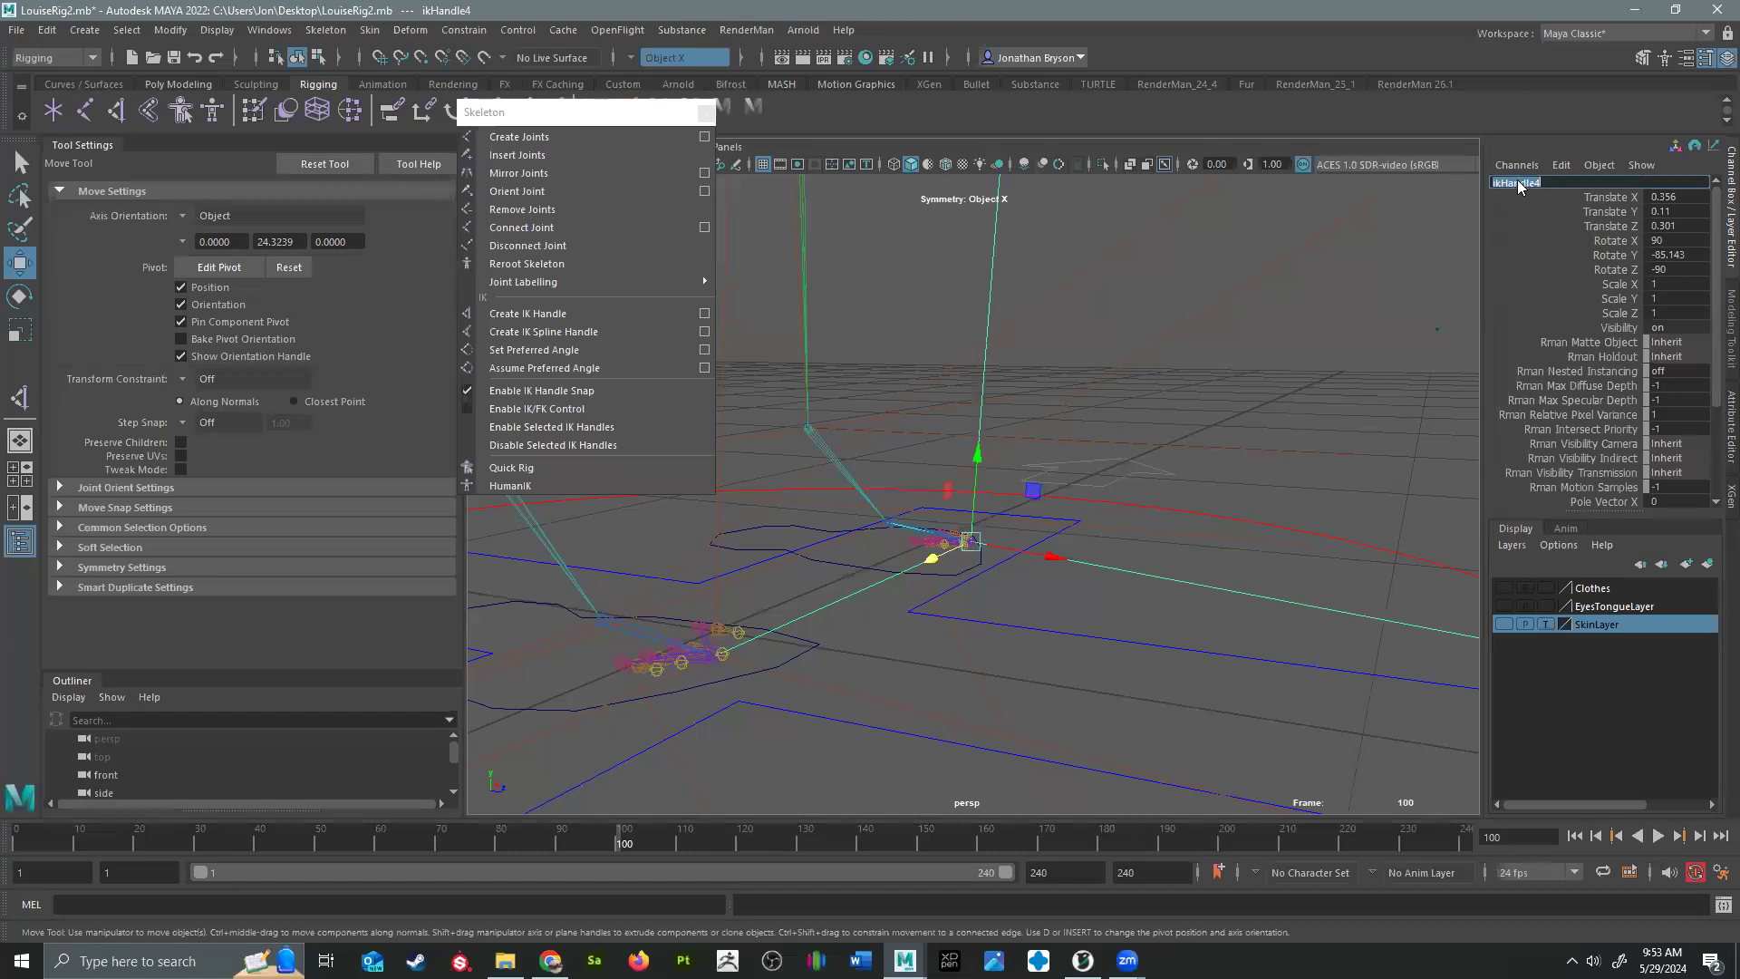
type("LeftToeTipIkHandle")
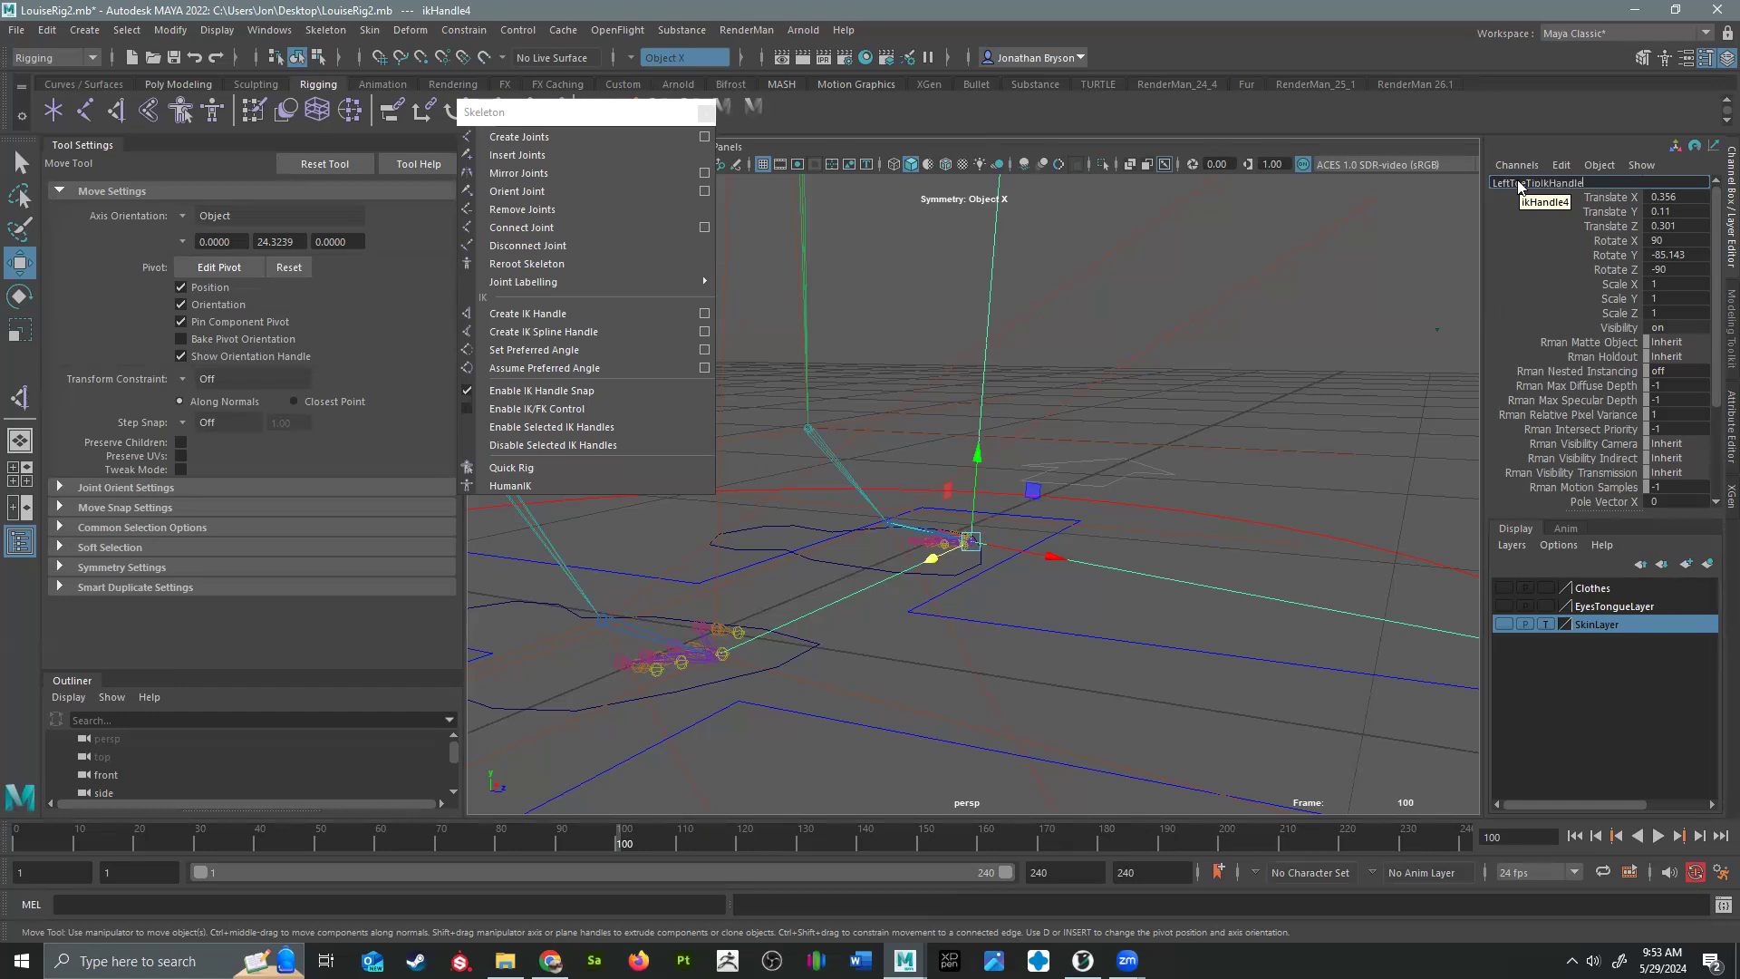
key("Return")
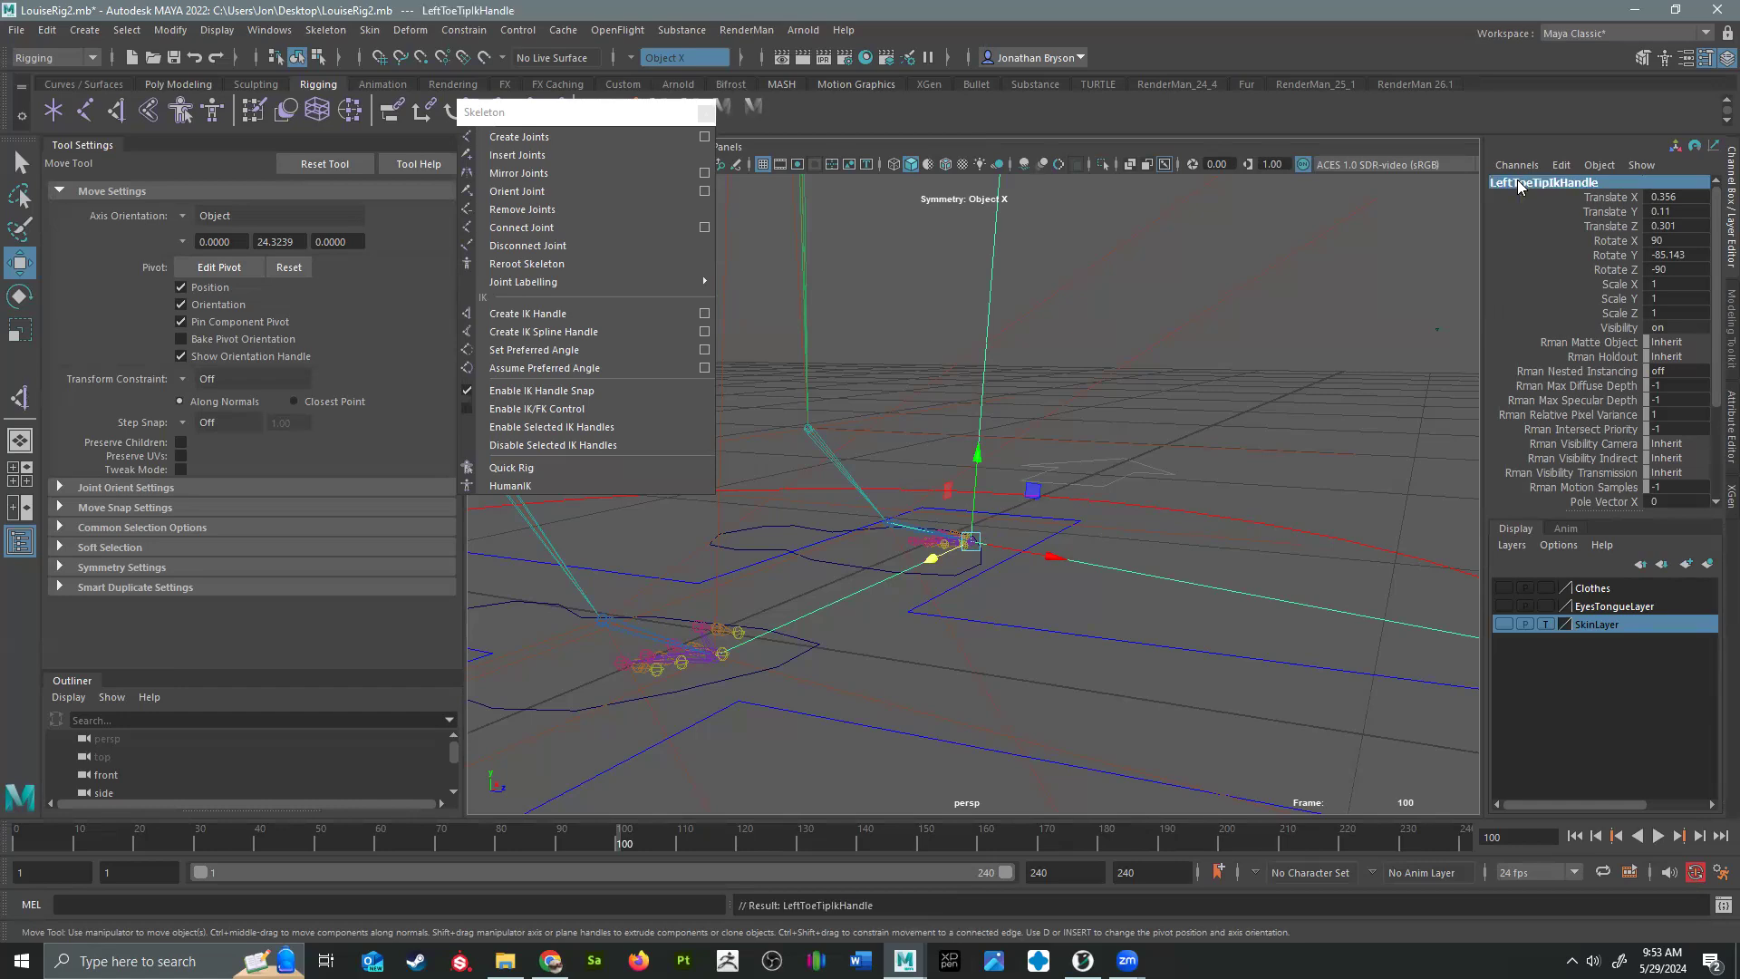
Step: Rename the IK handle at the left ball joint as LeftBallIkHandle
left_click_drag(1086, 349, 1144, 335, "alt")
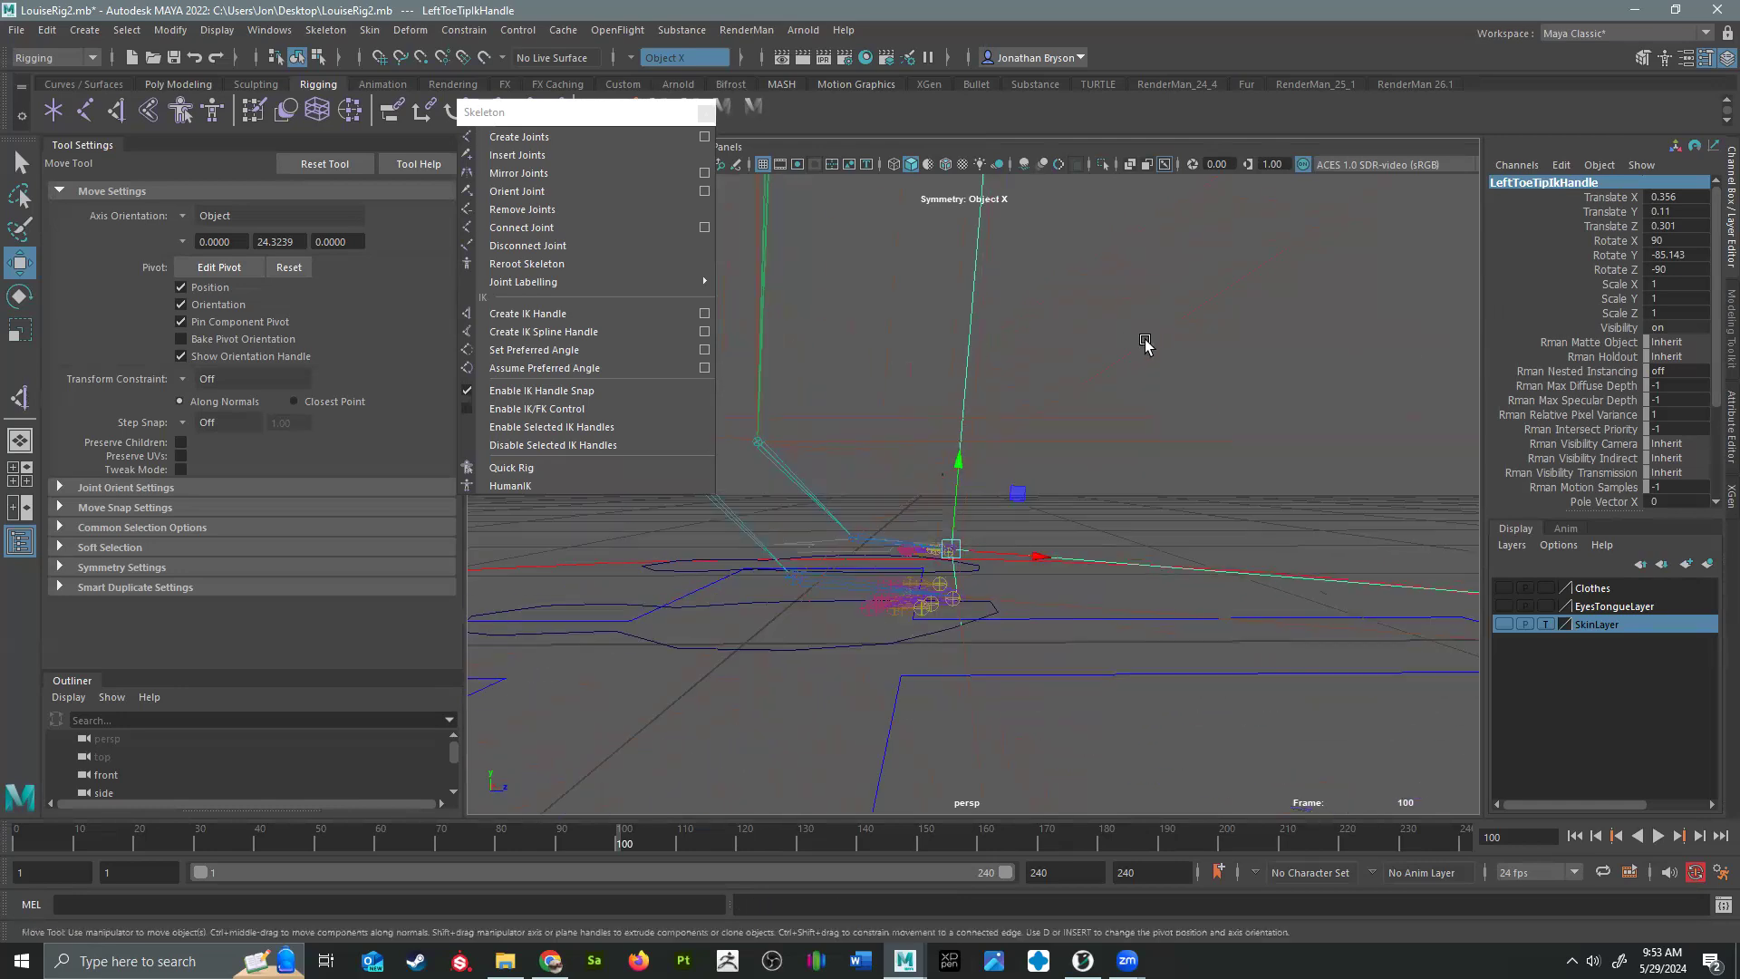
left_click_drag(1156, 273, 1303, 337)
left_click_drag(1259, 455, 1262, 372, "alt")
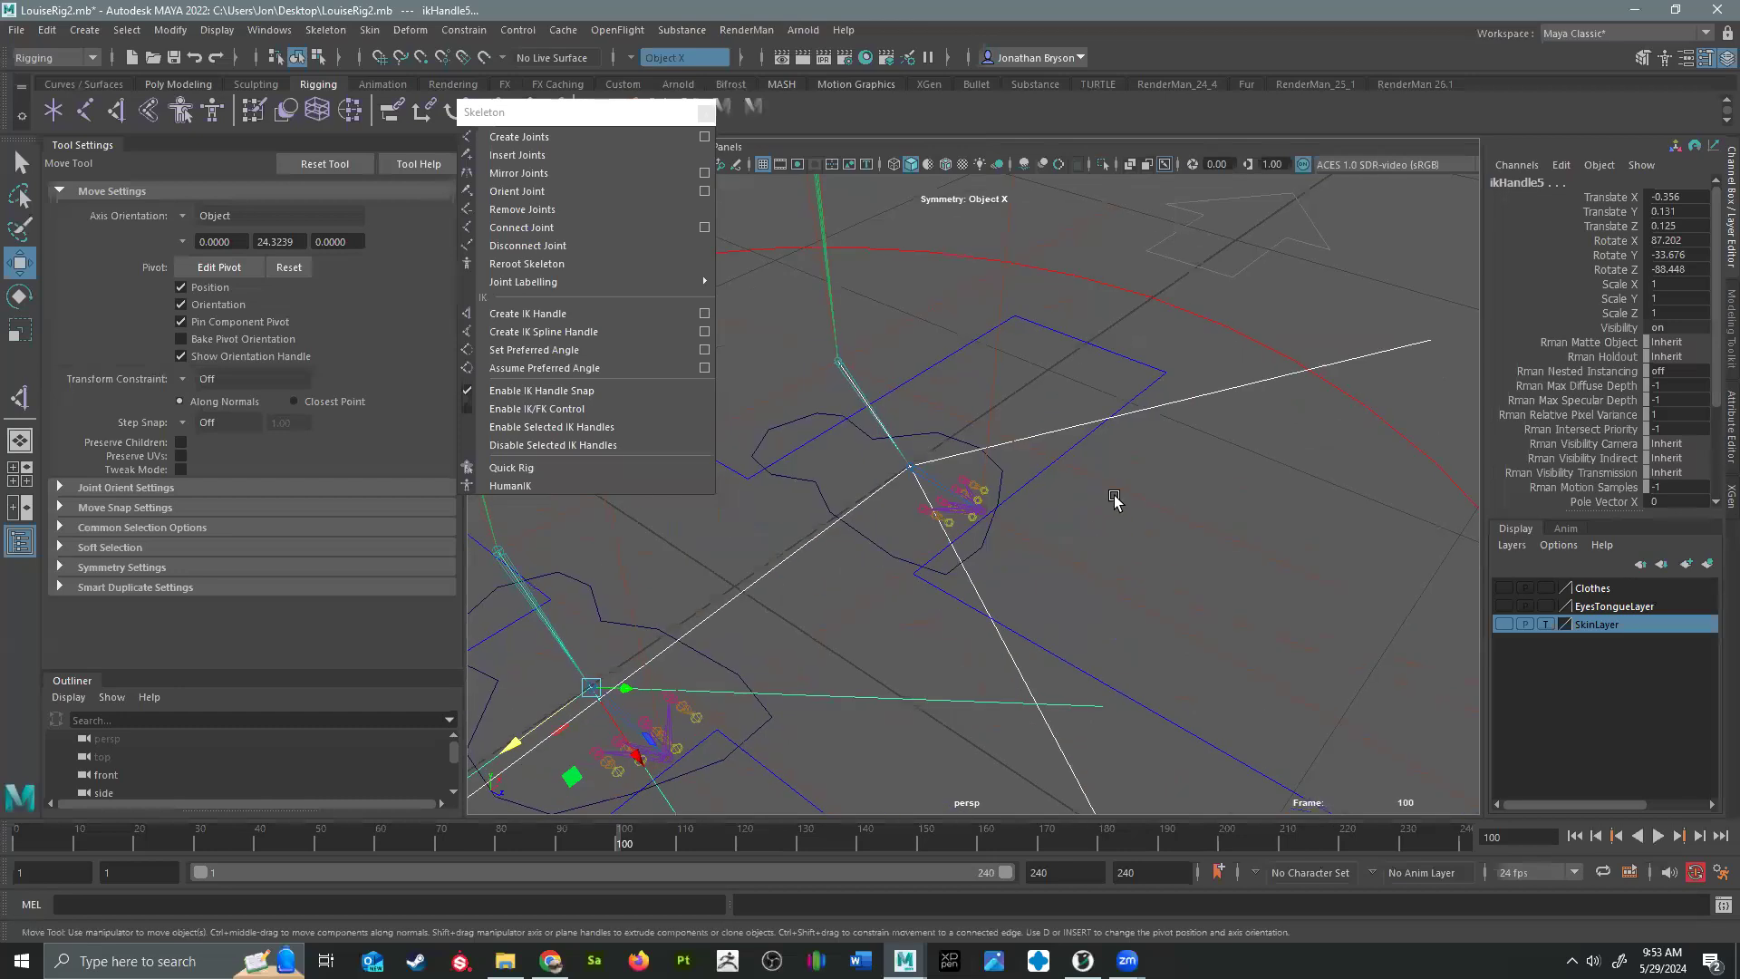
left_click(1240, 379)
double_click(1528, 182)
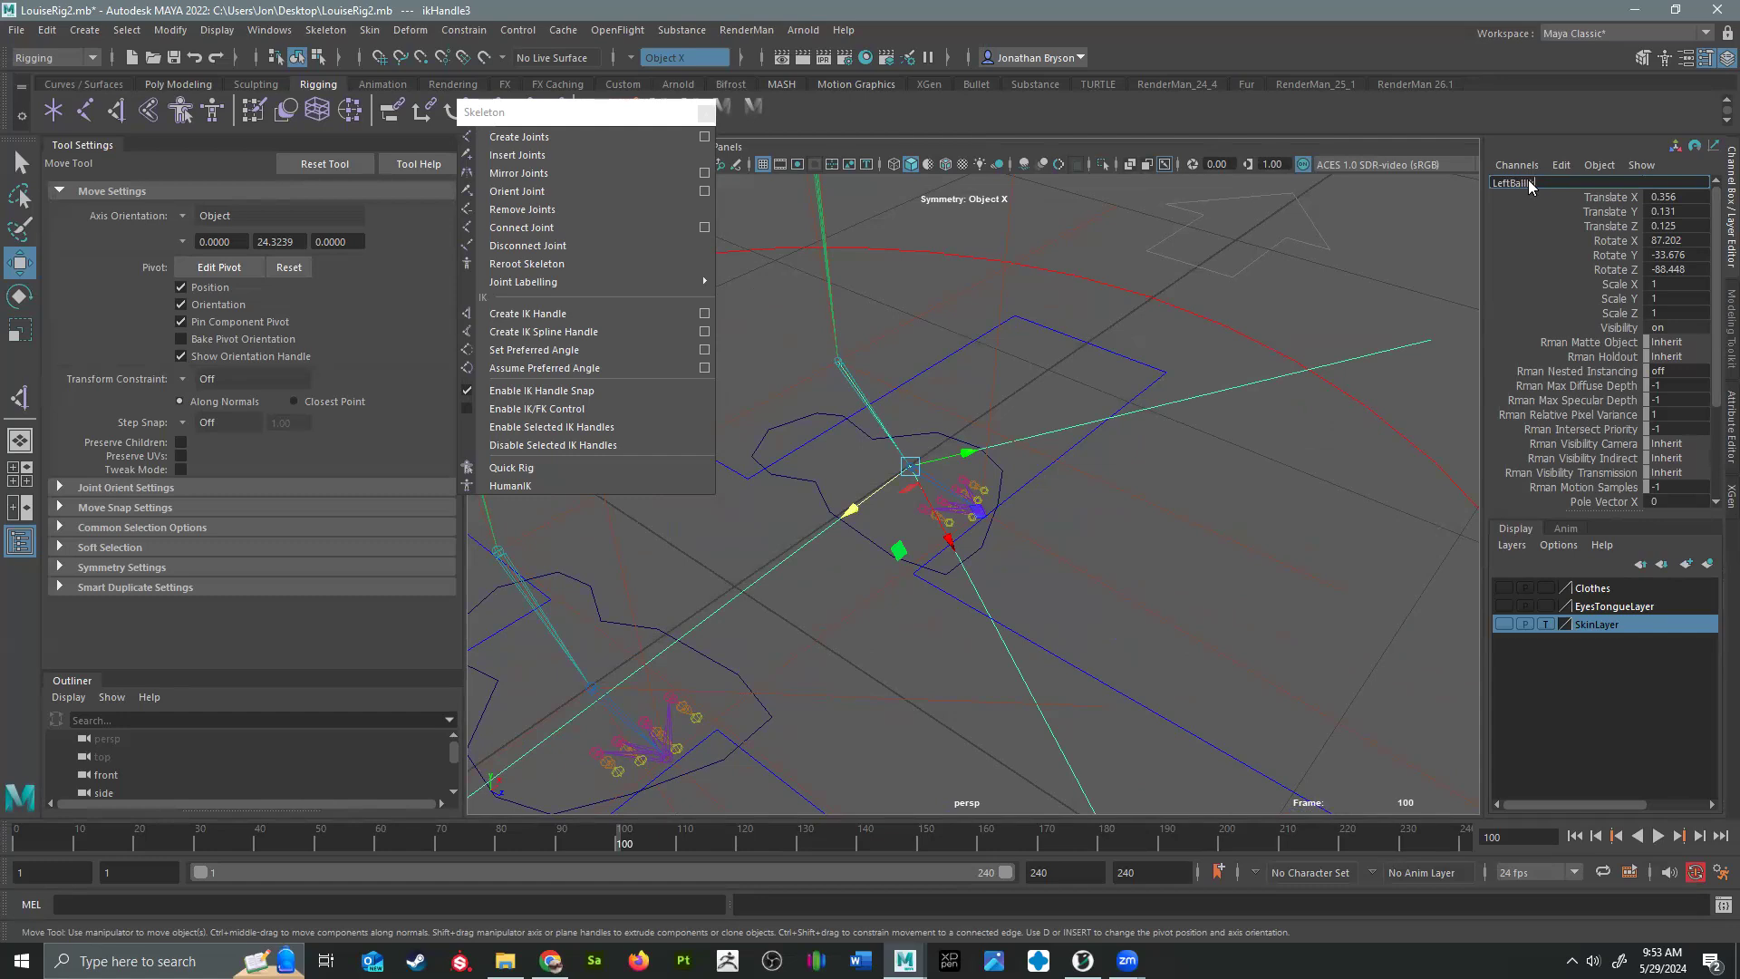
type("LeftBallIkHandle")
key("Return")
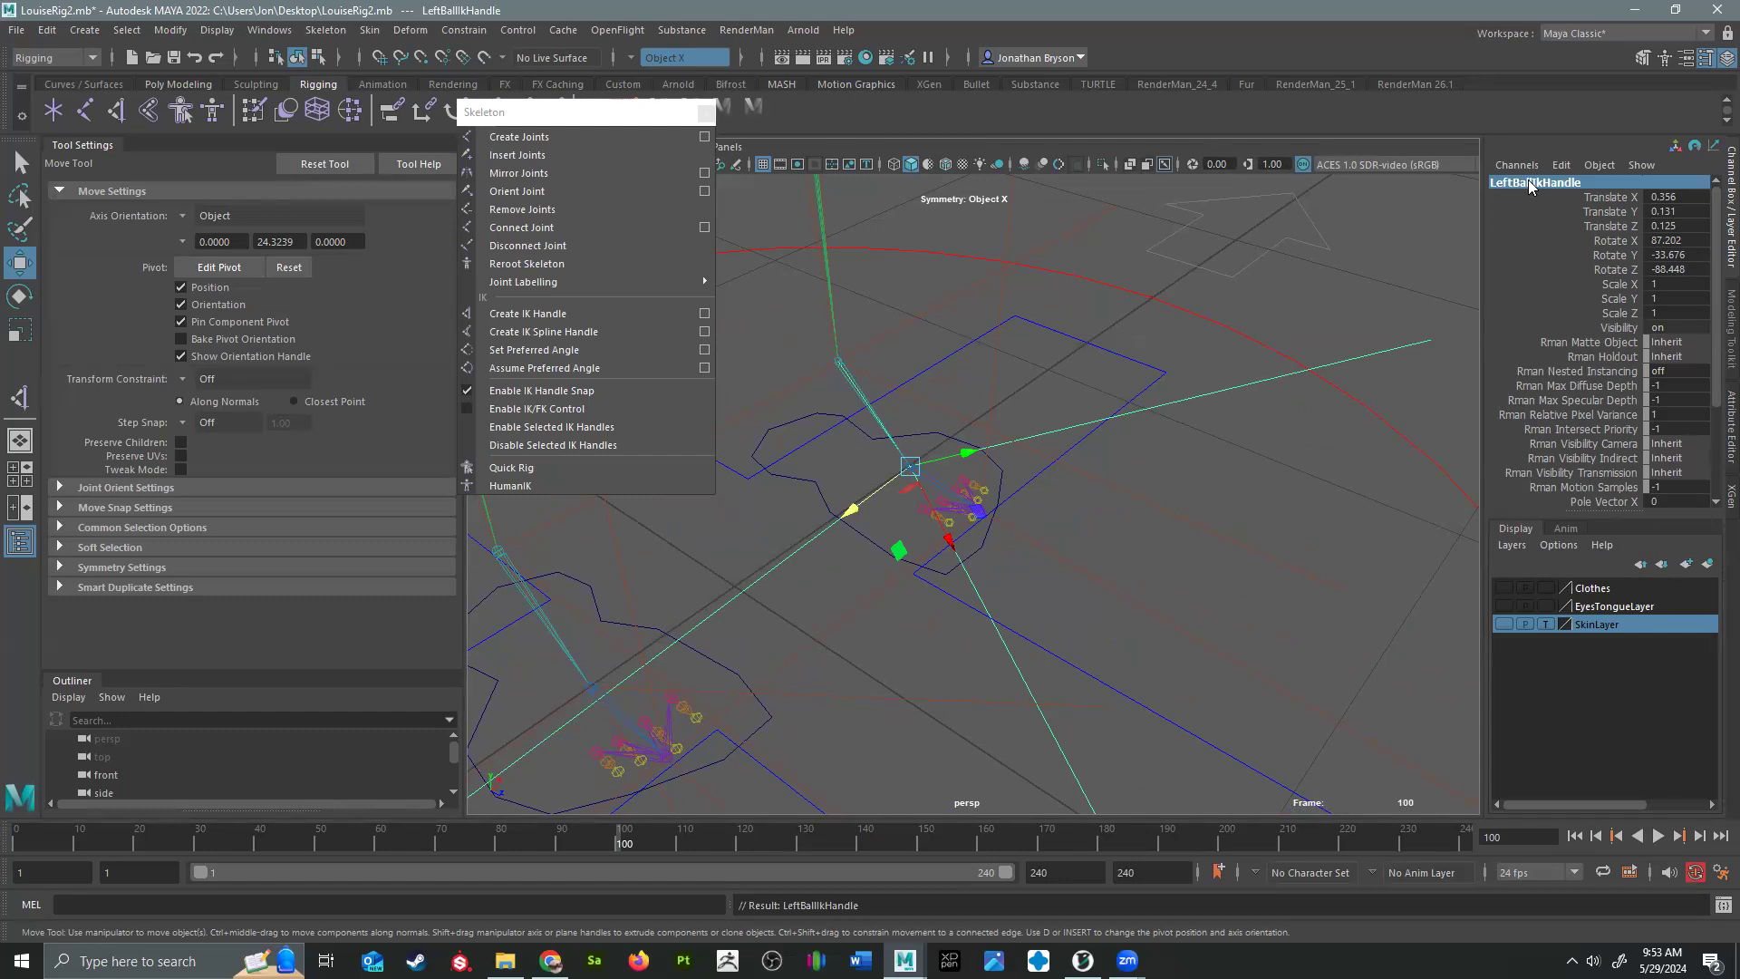
Step: Rename the IK handle at the left ankle as LeftAnkleIkHandle
left_click_drag(883, 287, 920, 327)
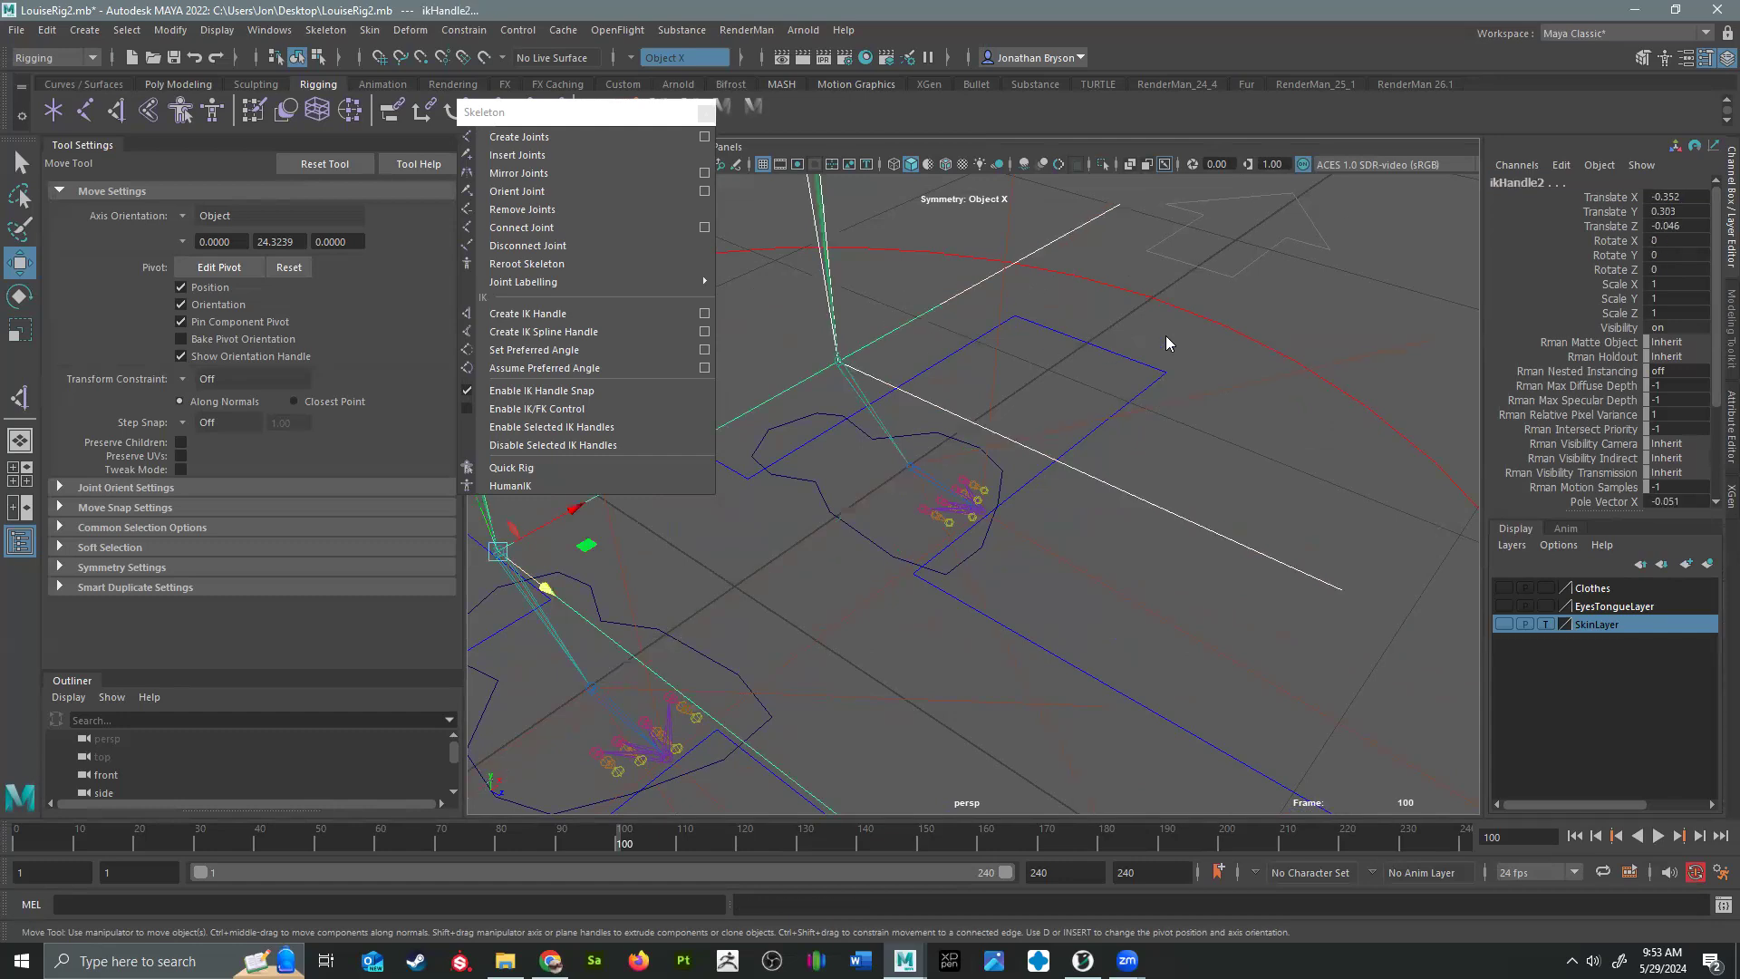
left_click(968, 288)
double_click(1508, 182)
type("LeftAnkleIkHandle")
key("Return")
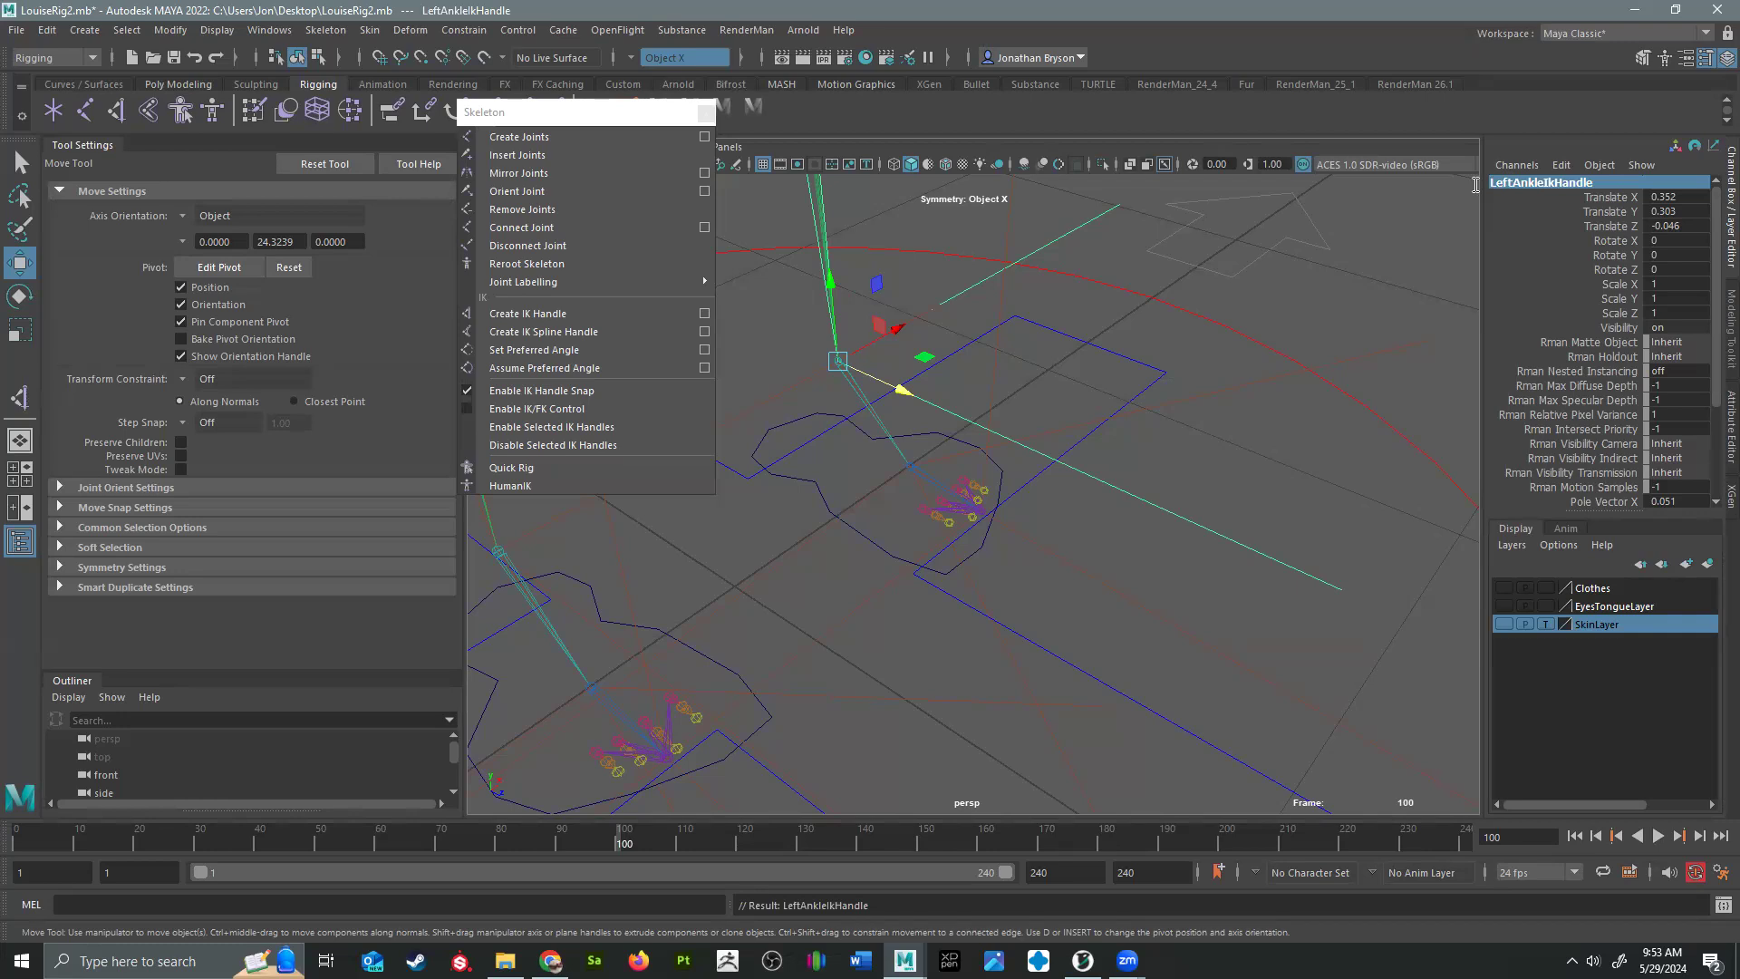
Step: Rename the IK handle at the right toe tip as RightToeTipIkHandle
middle_click_drag(900, 560, 1104, 513, "alt")
left_click_drag(1103, 513, 954, 609, "alt")
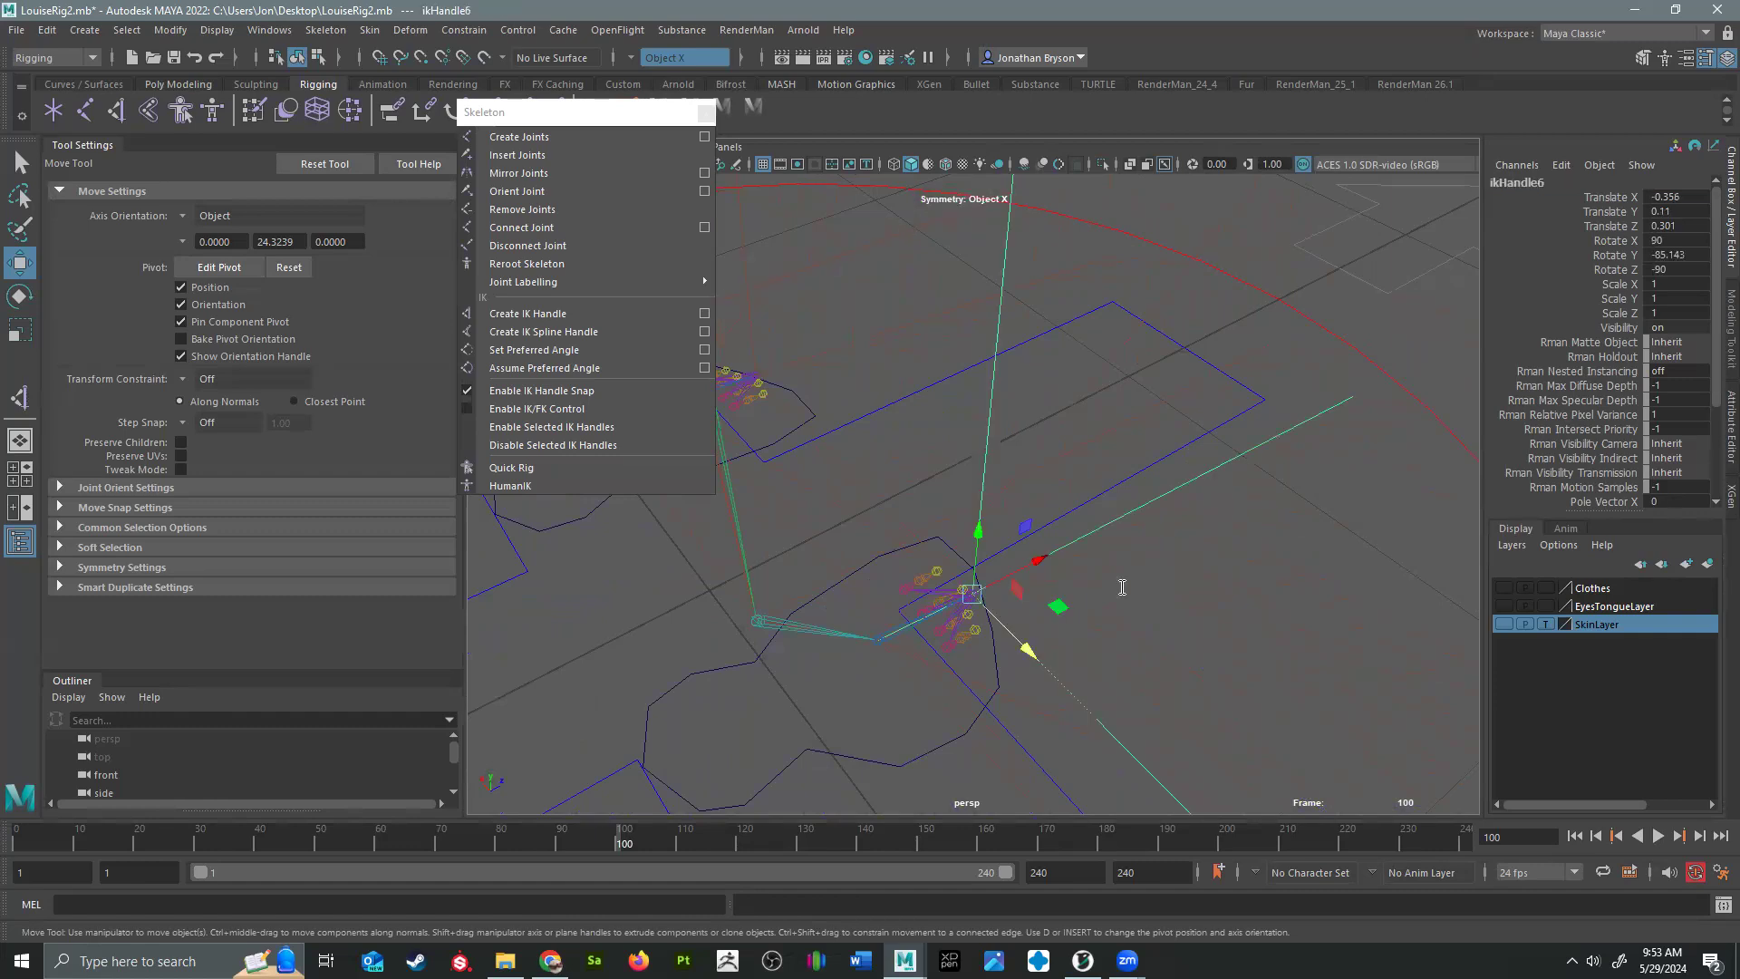
mouse_move(1146, 545)
left_mouse_down("alt")
mouse_move(1111, 520)
mouse_move(1138, 542)
left_mouse_up("alt")
double_click(1512, 184)
type("RightToeTipIkHan")
key("Return")
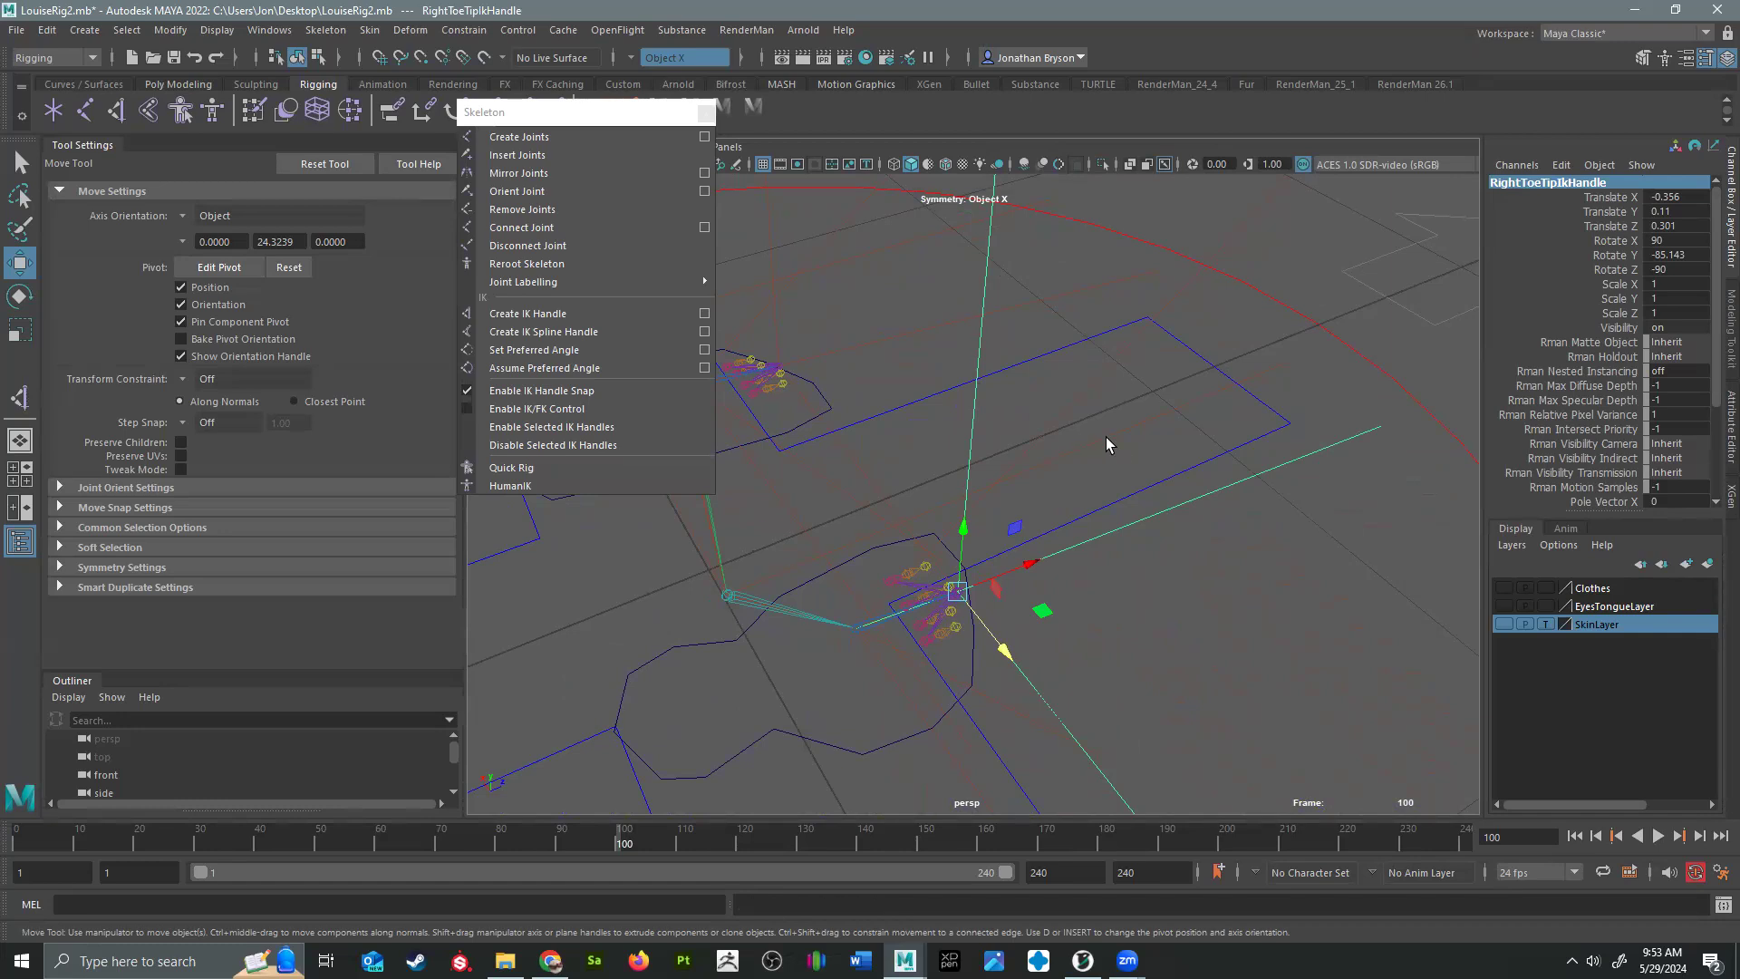
Step: Rename the IK handle at the right ankle as LeftAnkleIKHandle
left_click(732, 580)
left_click_drag(849, 575, 1007, 580, "alt")
double_click(1507, 185)
key("BackSpace")
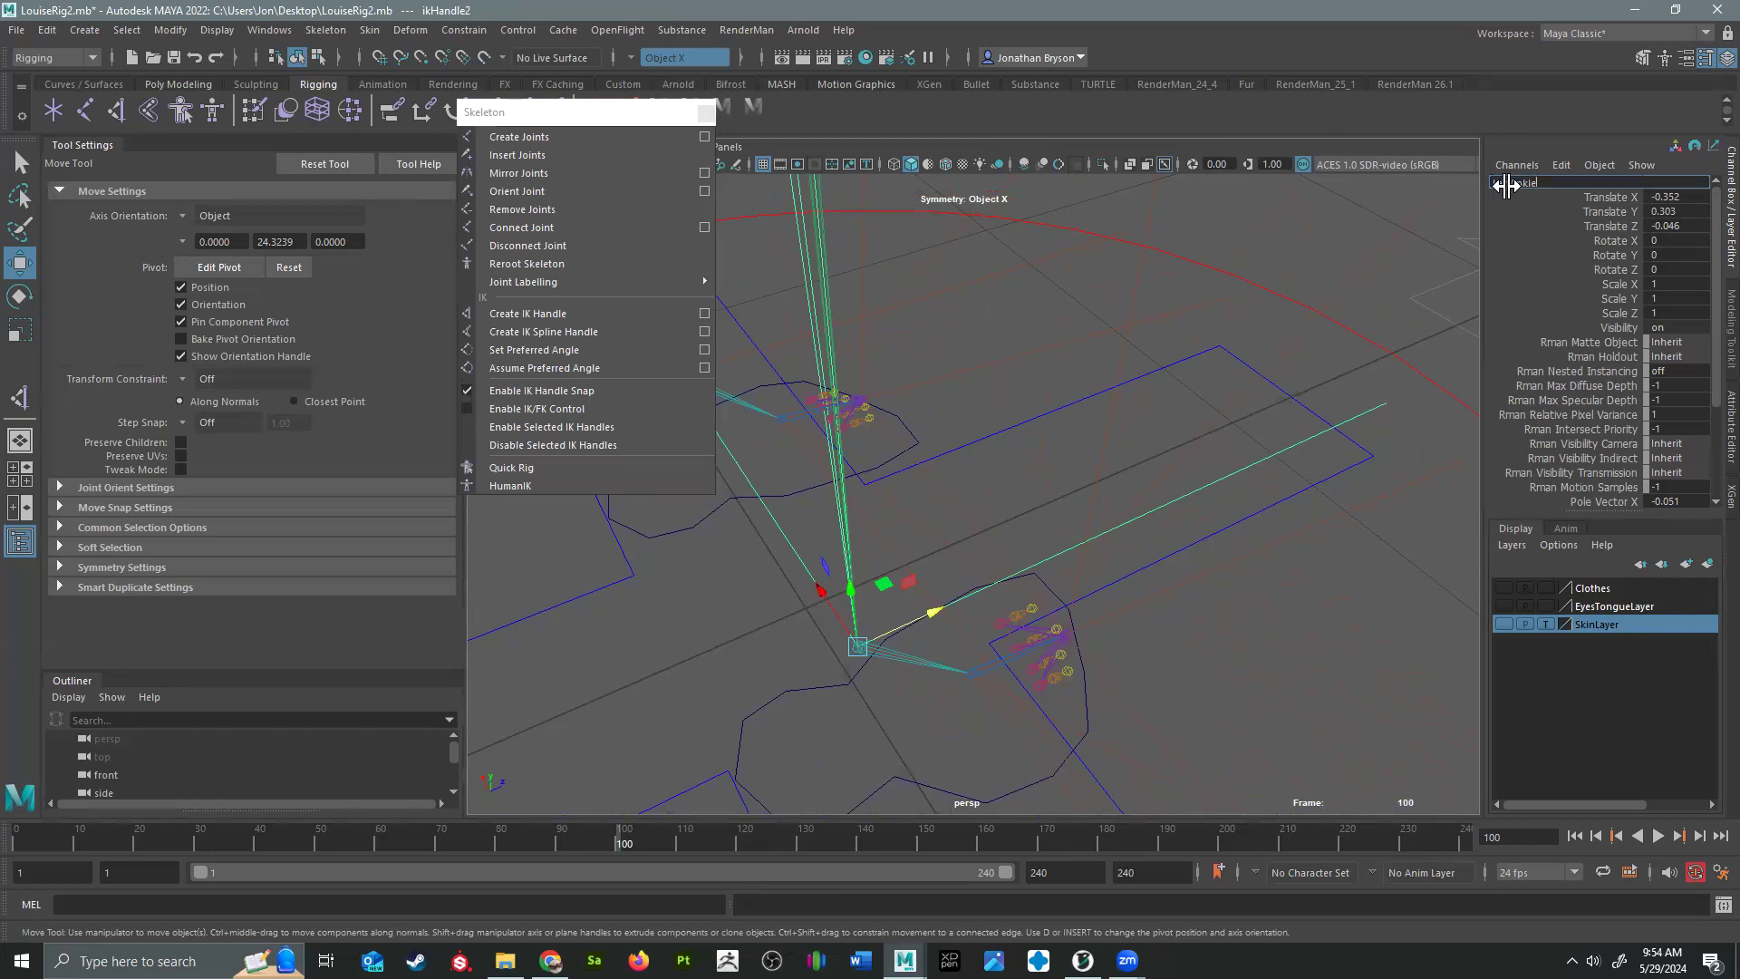
type("LeftAnkleIKHandle")
key("Return")
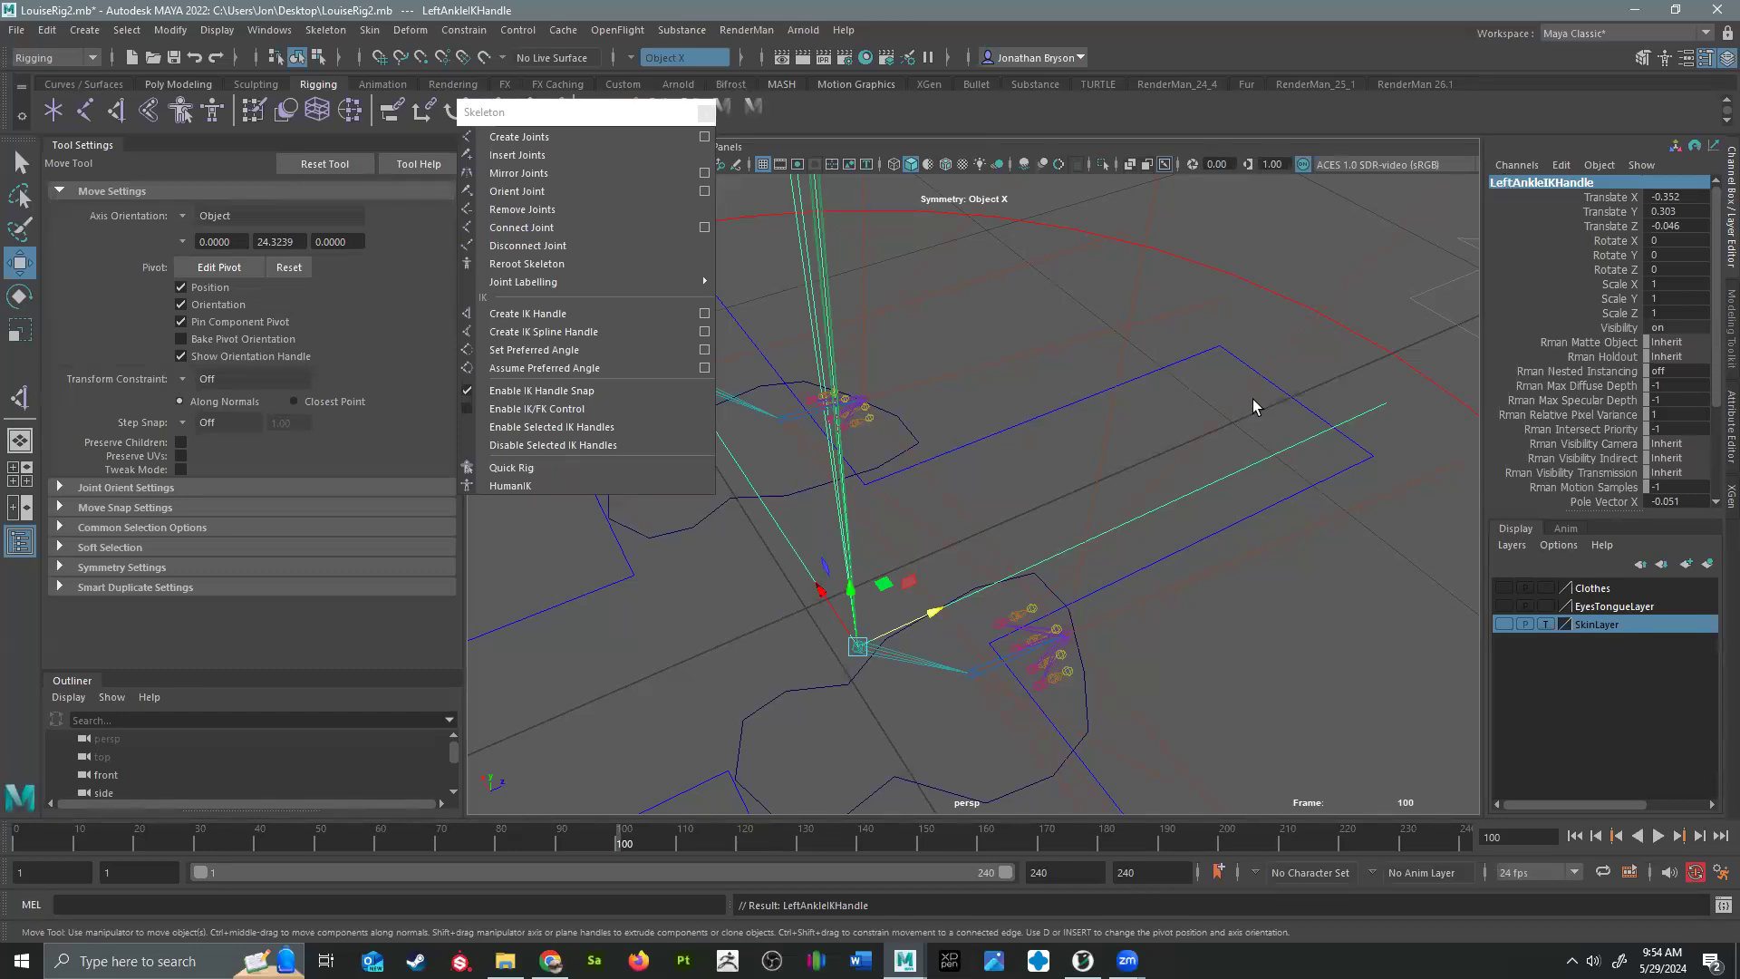
Step: Rename the IK handle at the right ball joint as RightBallIkHandle
left_click(1163, 476)
left_click(1530, 181)
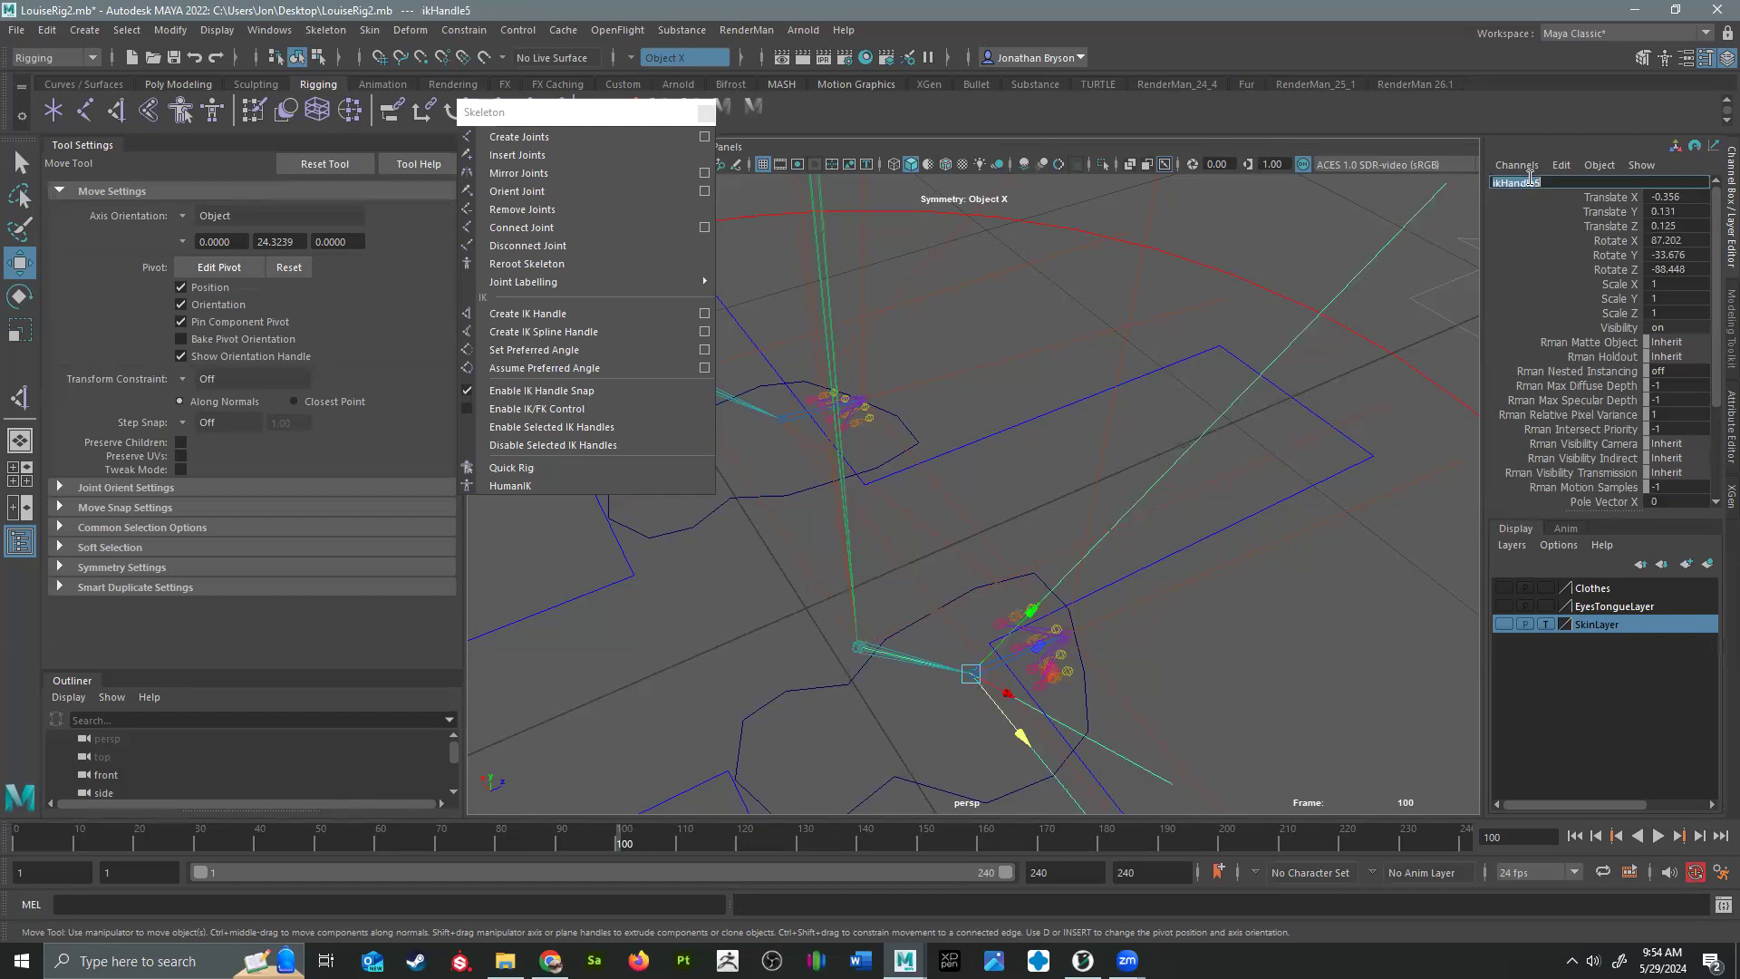
type("RightBallIkHandle")
key("Return")
Step: Correct the name of the right ankle's IK handle to RightAnkleIKHandle
left_click_drag(1038, 536, 1072, 487, "alt")
left_click_drag(943, 559, 1130, 399, "alt")
left_click(1246, 414)
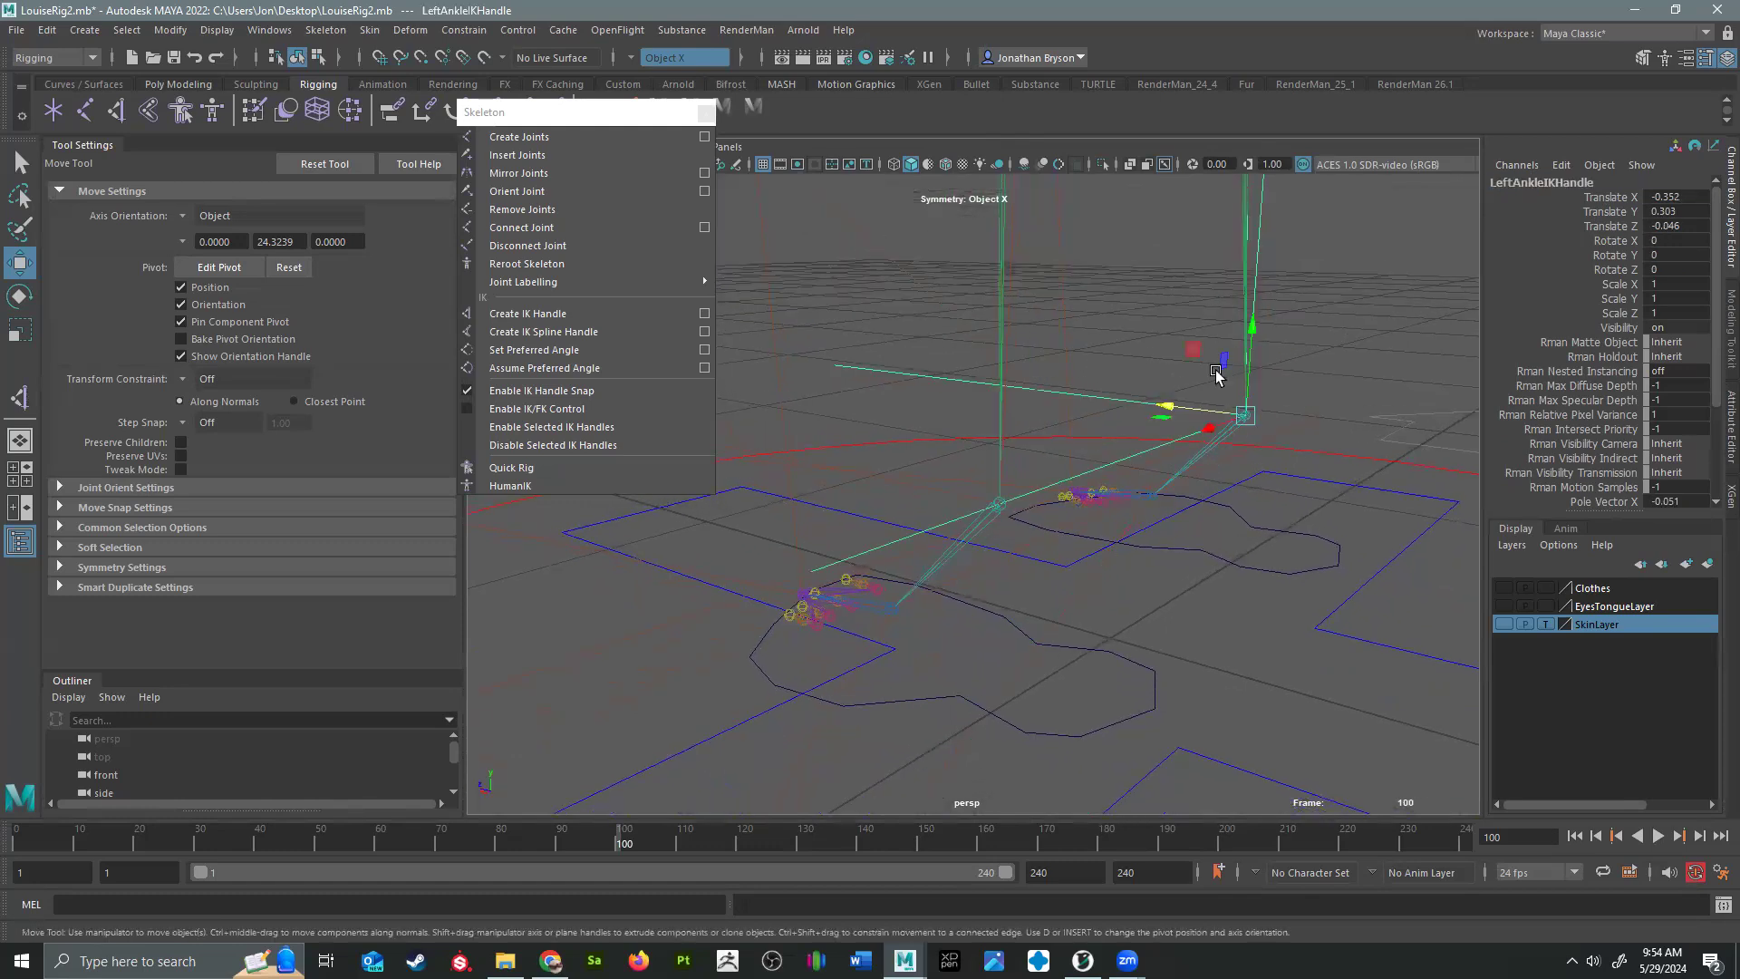
left_click(1507, 184)
left_click(1511, 182)
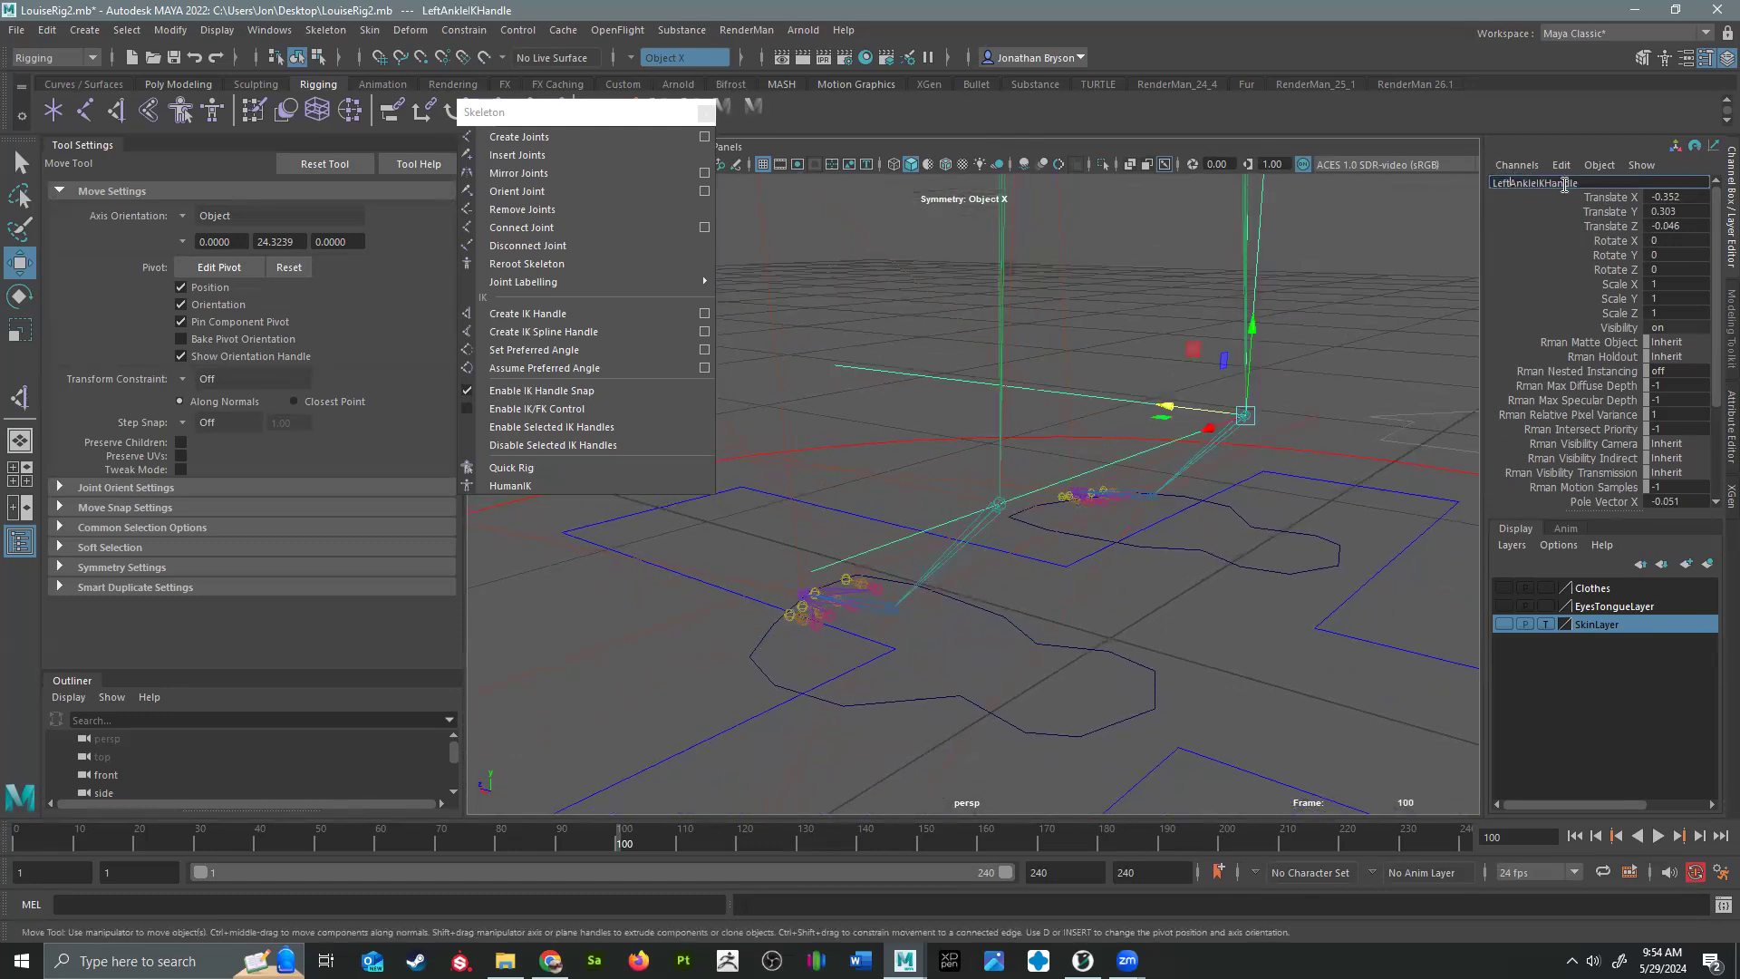
key("BackSpace")
key("BackSpace")
key("BackSpace")
key("BackSpace")
type("Righ")
key("BackSpace")
key("BackSpace")
type("ght")
key("Return")
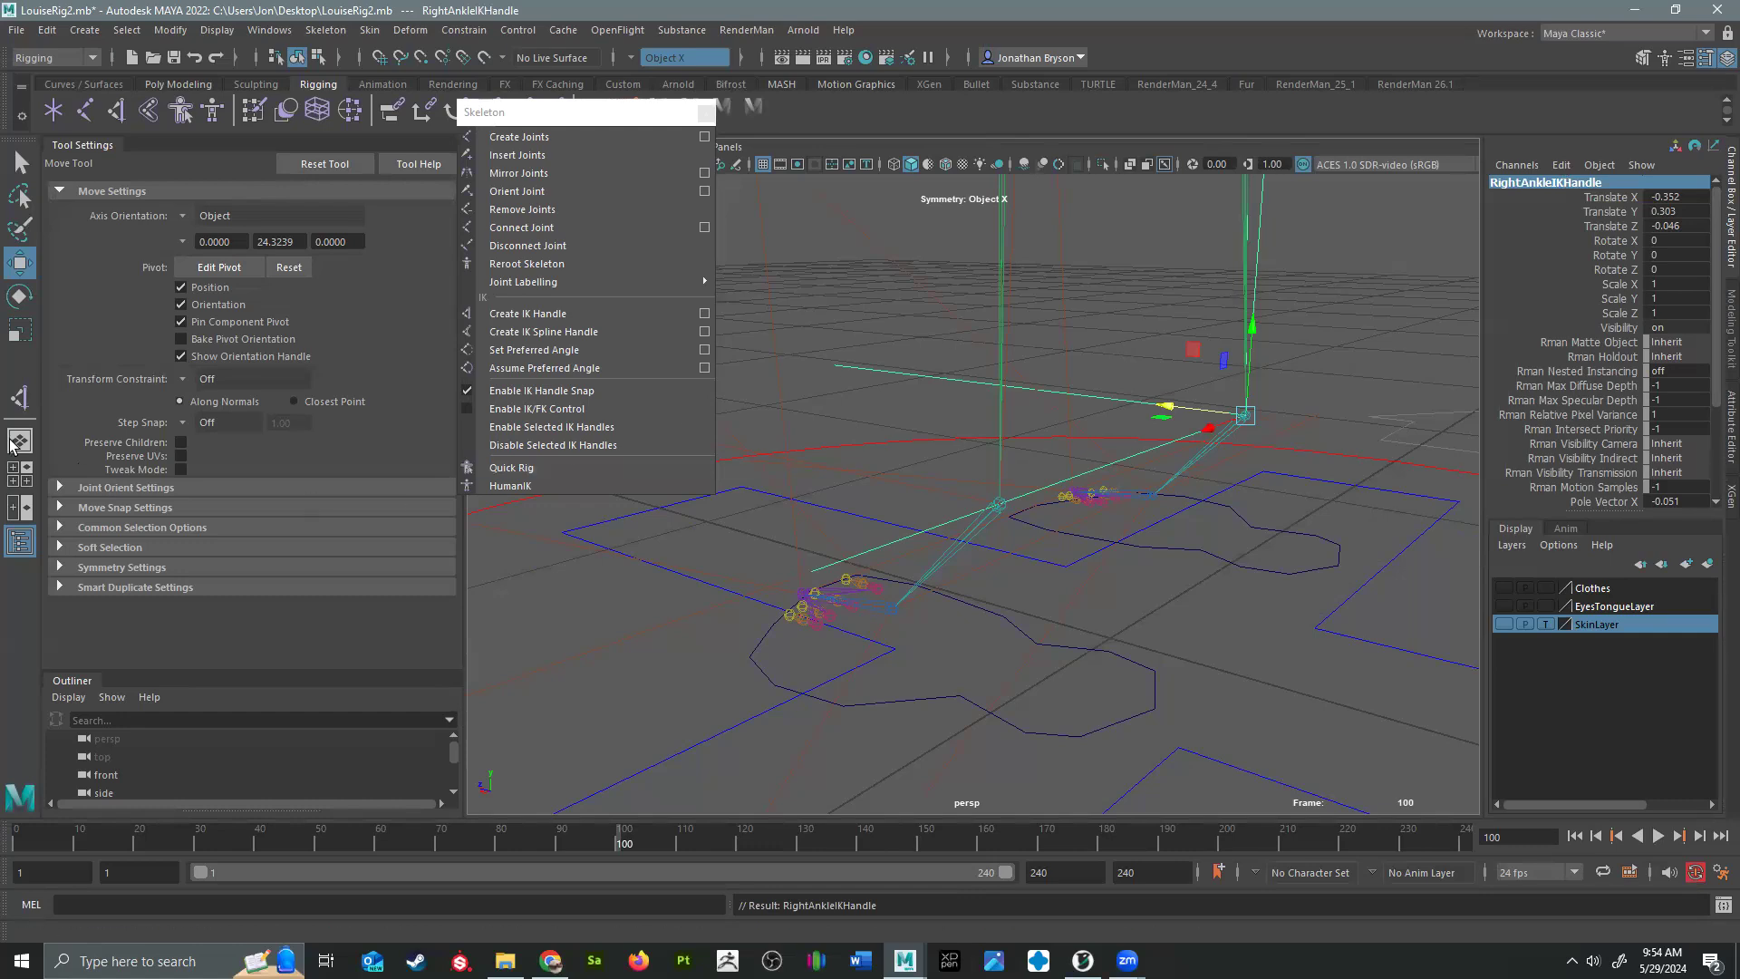
Step: Check the six renamed IK handles one by one in the Outliner against their joints on both feet
left_click(83, 138)
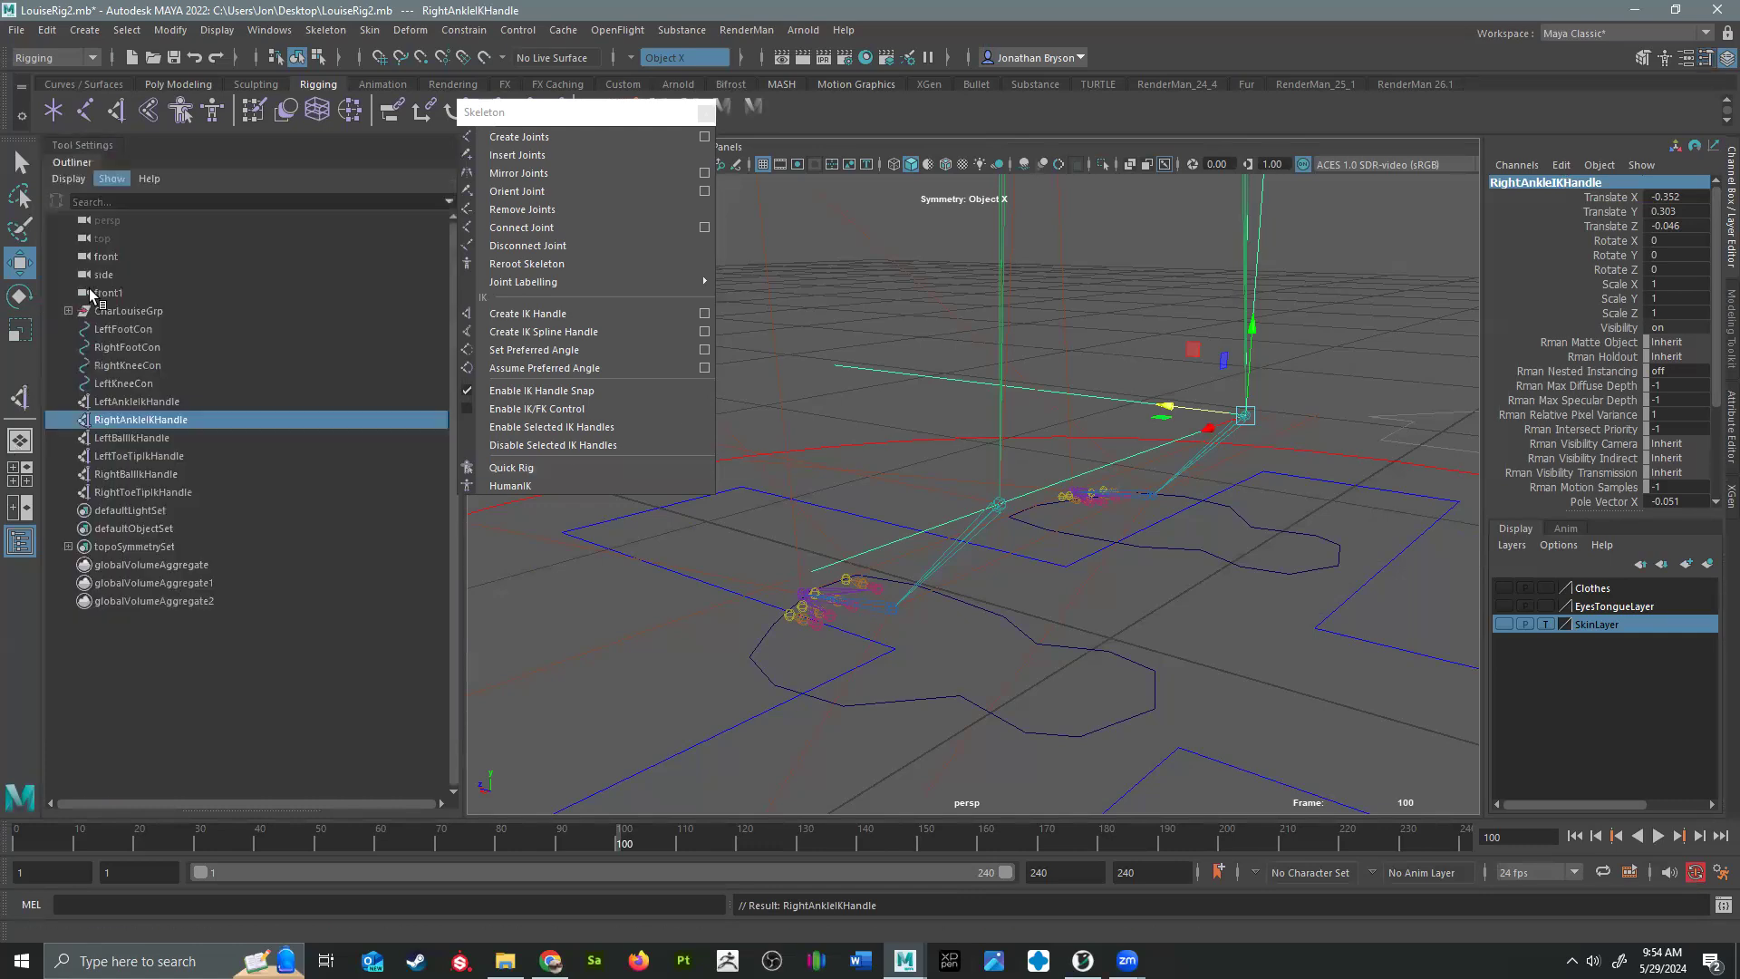
left_click(106, 401)
left_click(112, 419)
left_click(116, 440)
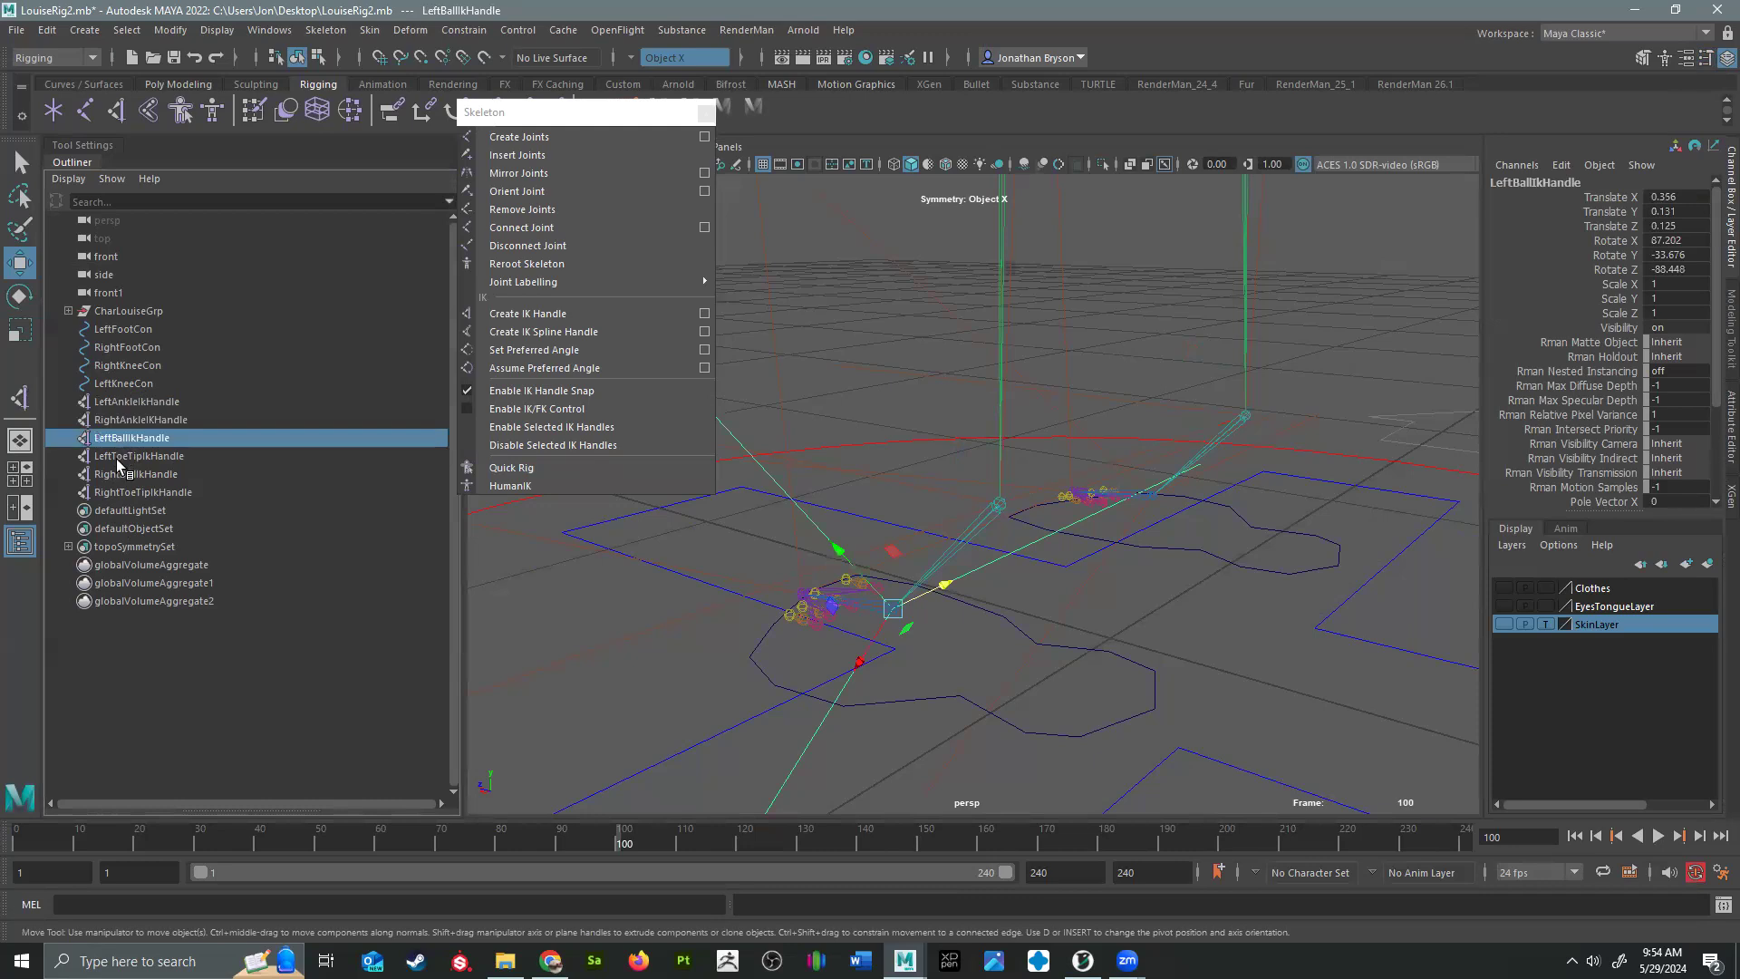
left_click(128, 456)
left_click(121, 471)
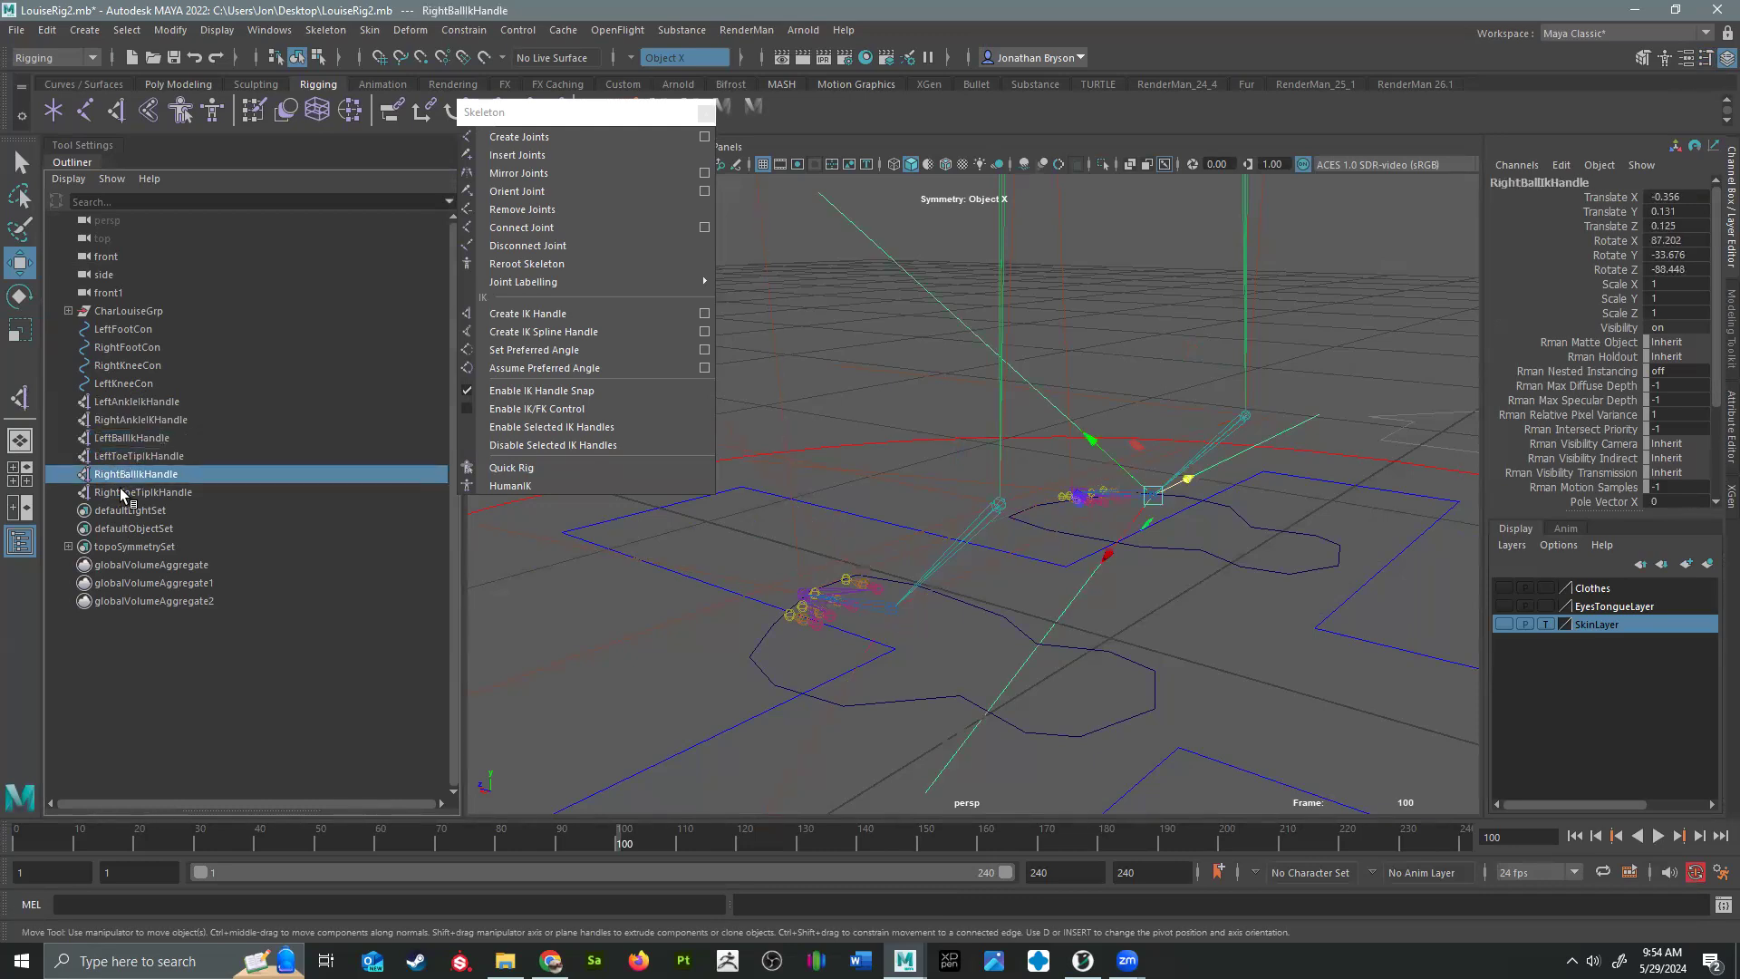
left_click(121, 494)
left_click(126, 457)
left_click(124, 438)
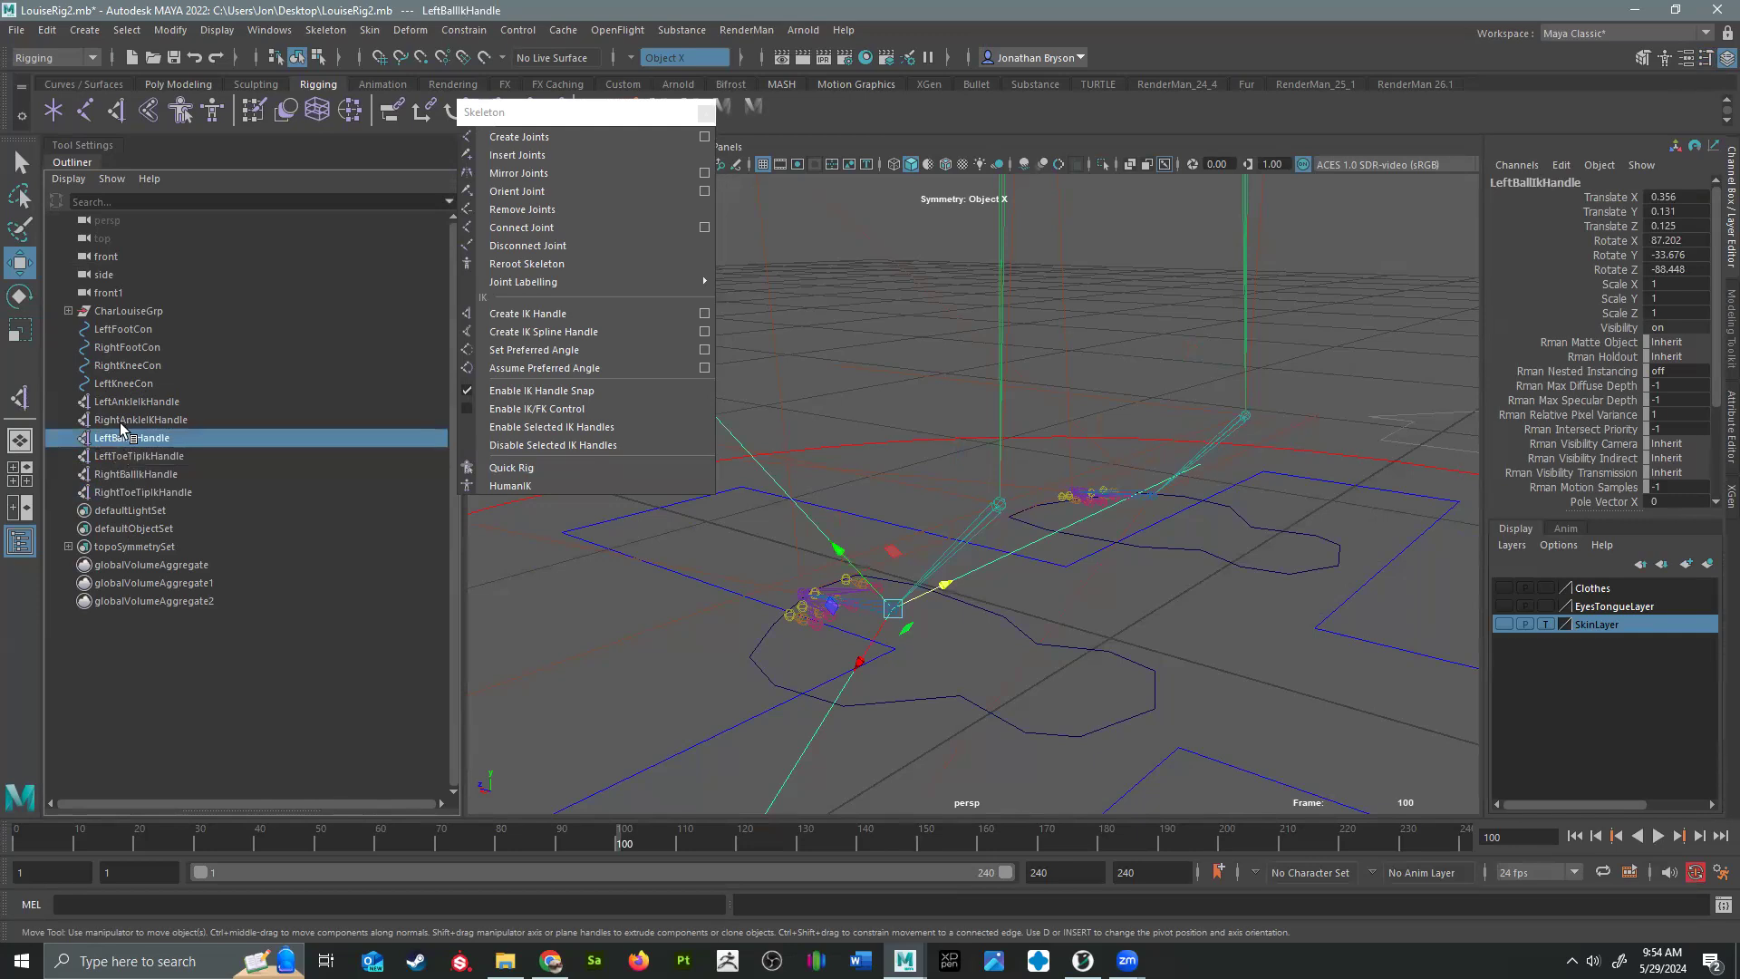
left_click_drag(836, 519, 1228, 486, "alt")
left_click_drag(1228, 486, 921, 544, "alt")
left_click_drag(1115, 591, 1020, 588, "alt")
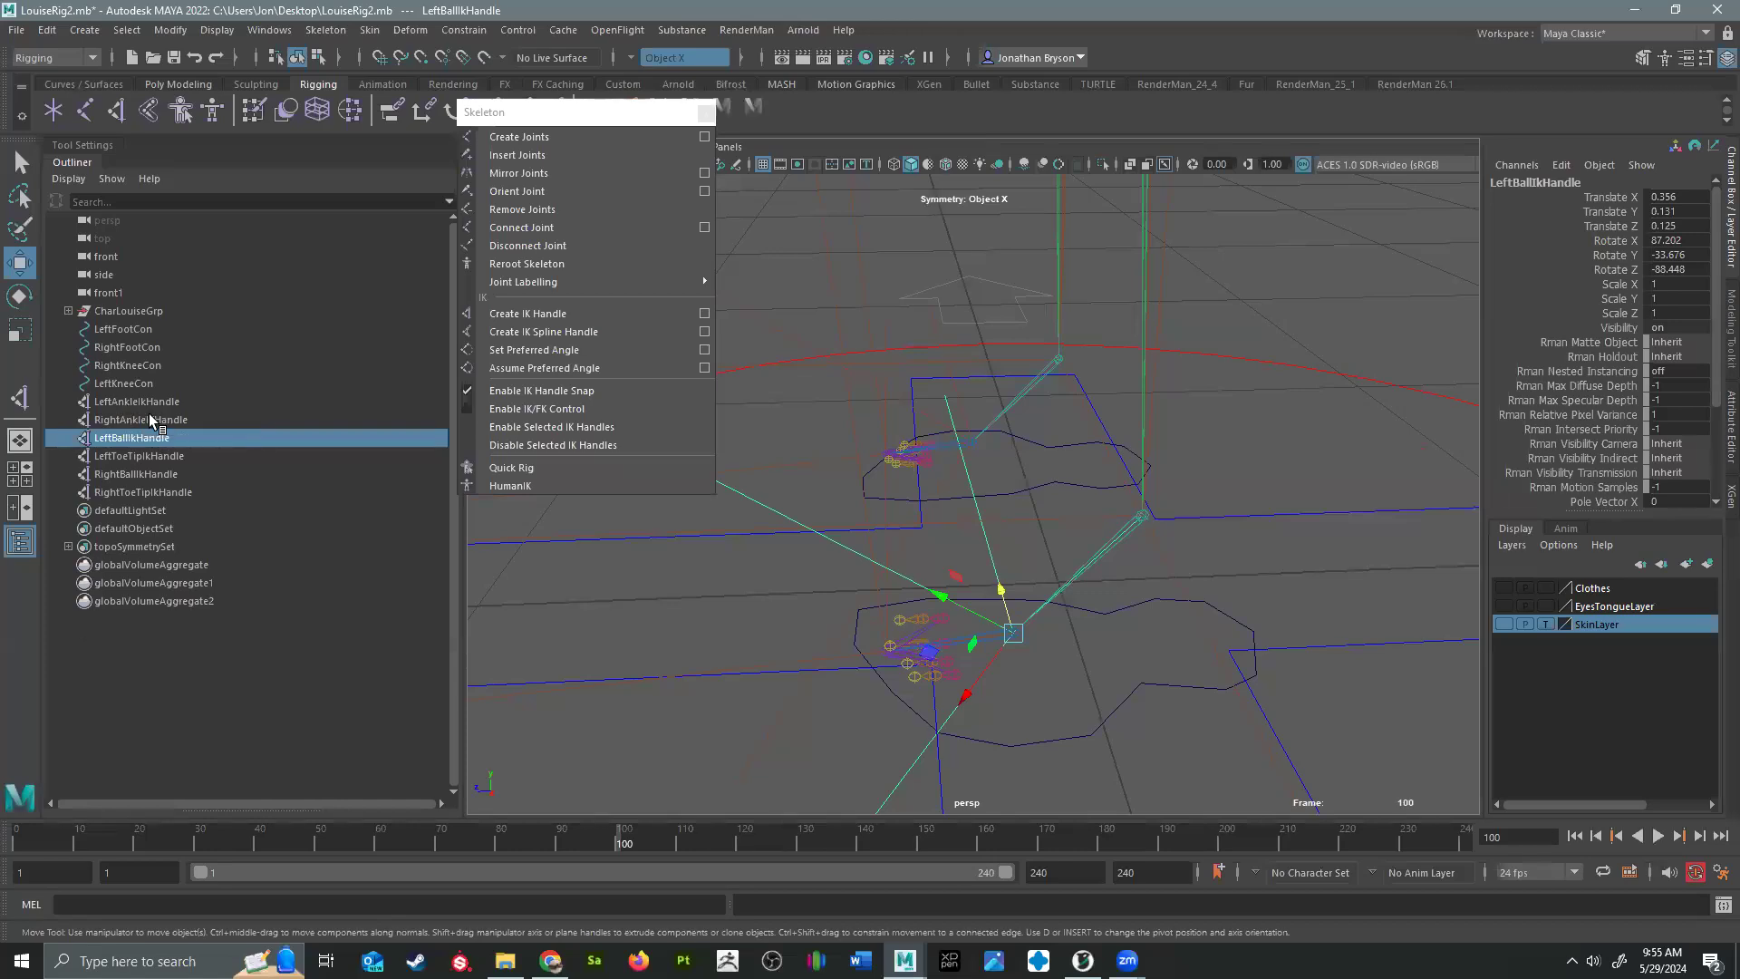
Step: Group LeftAnkleIkHandle by itself and name the group LeftHeelPeelGrp
left_click(138, 402)
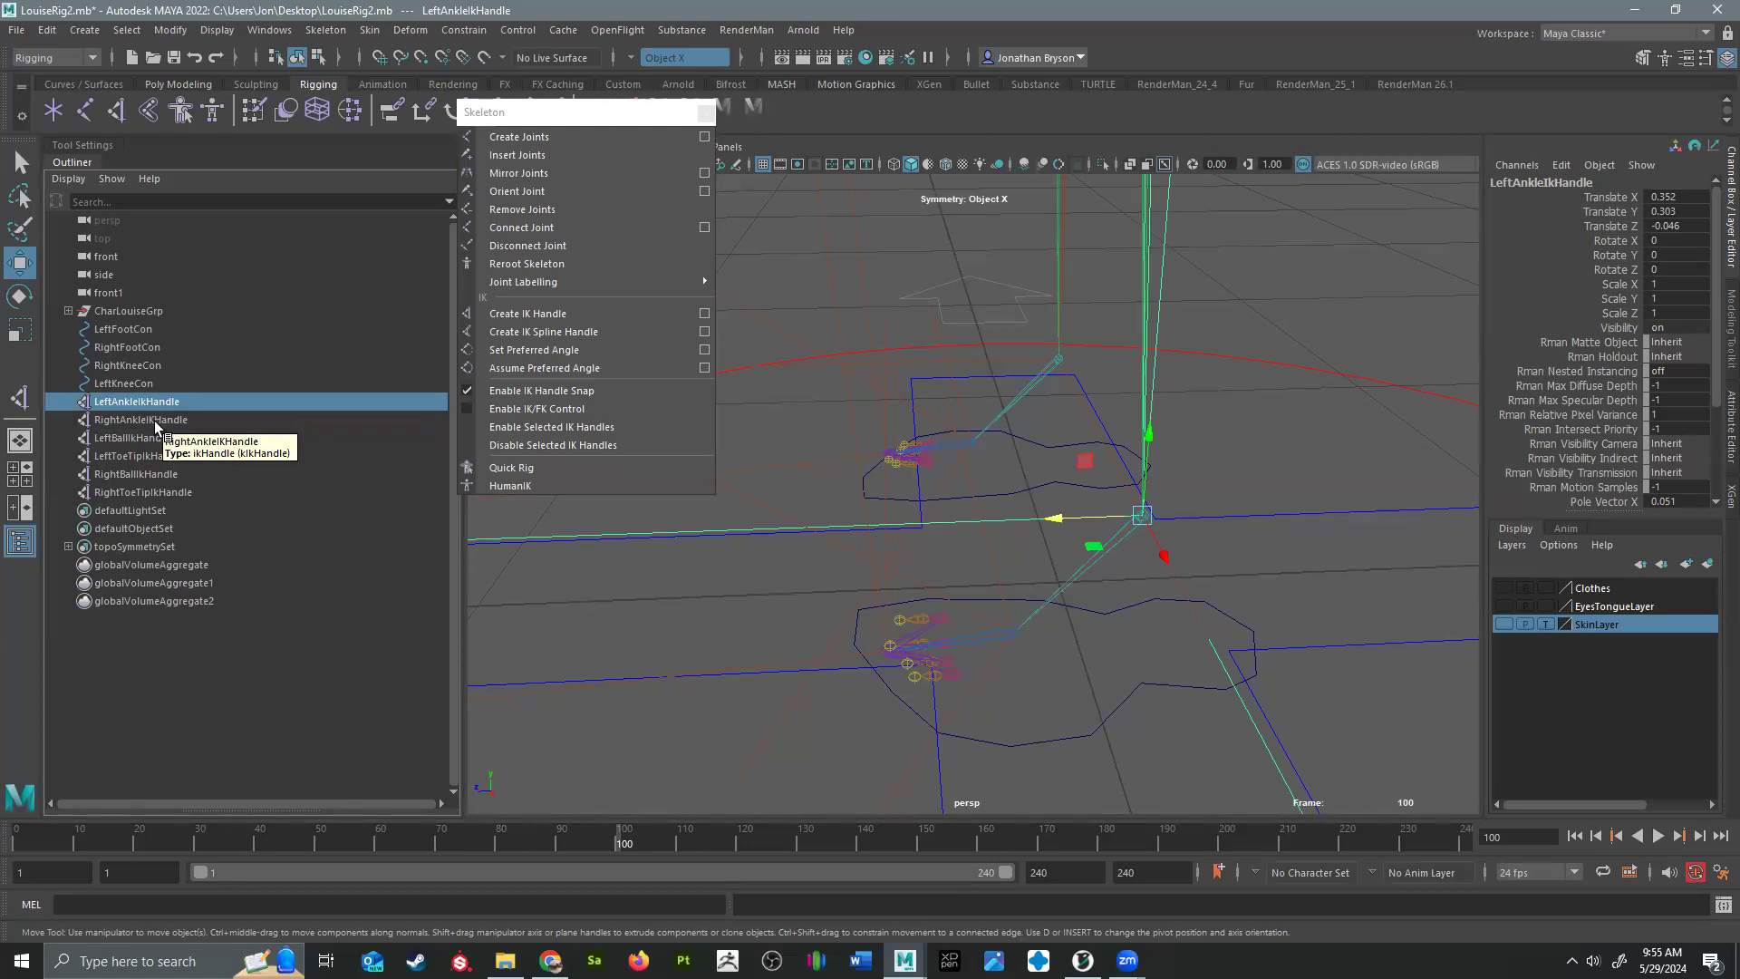
key("ctrl+g")
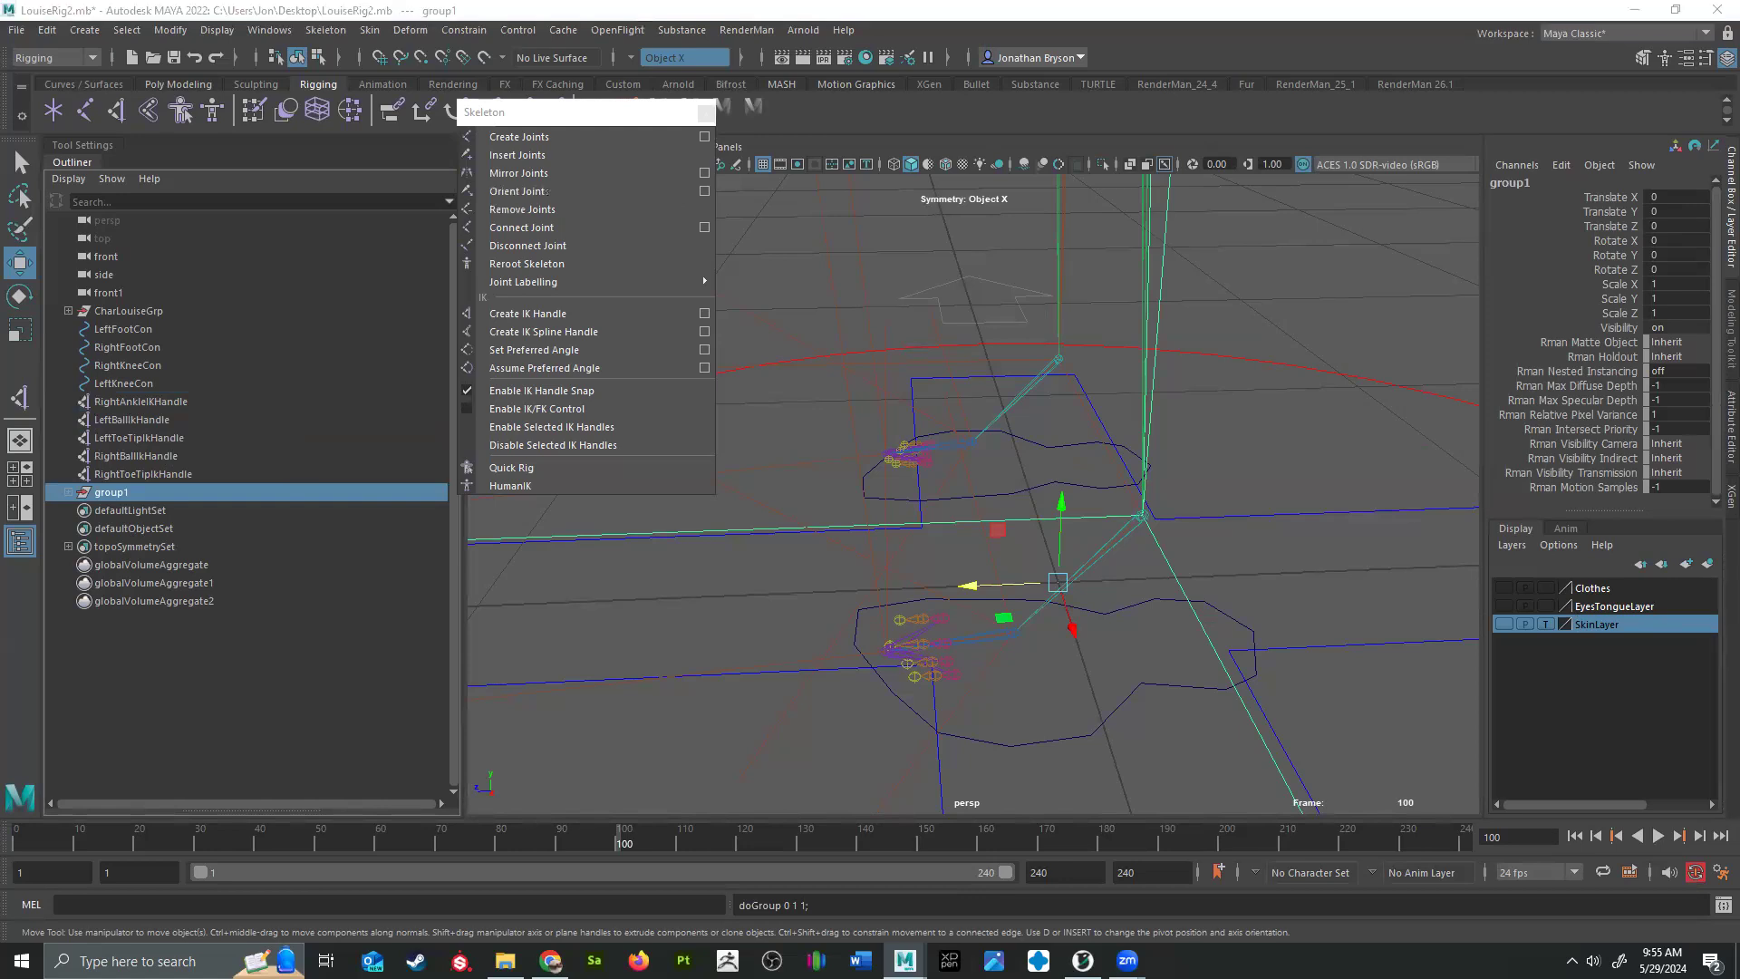
left_click(120, 491)
double_click(119, 491)
type("Hee")
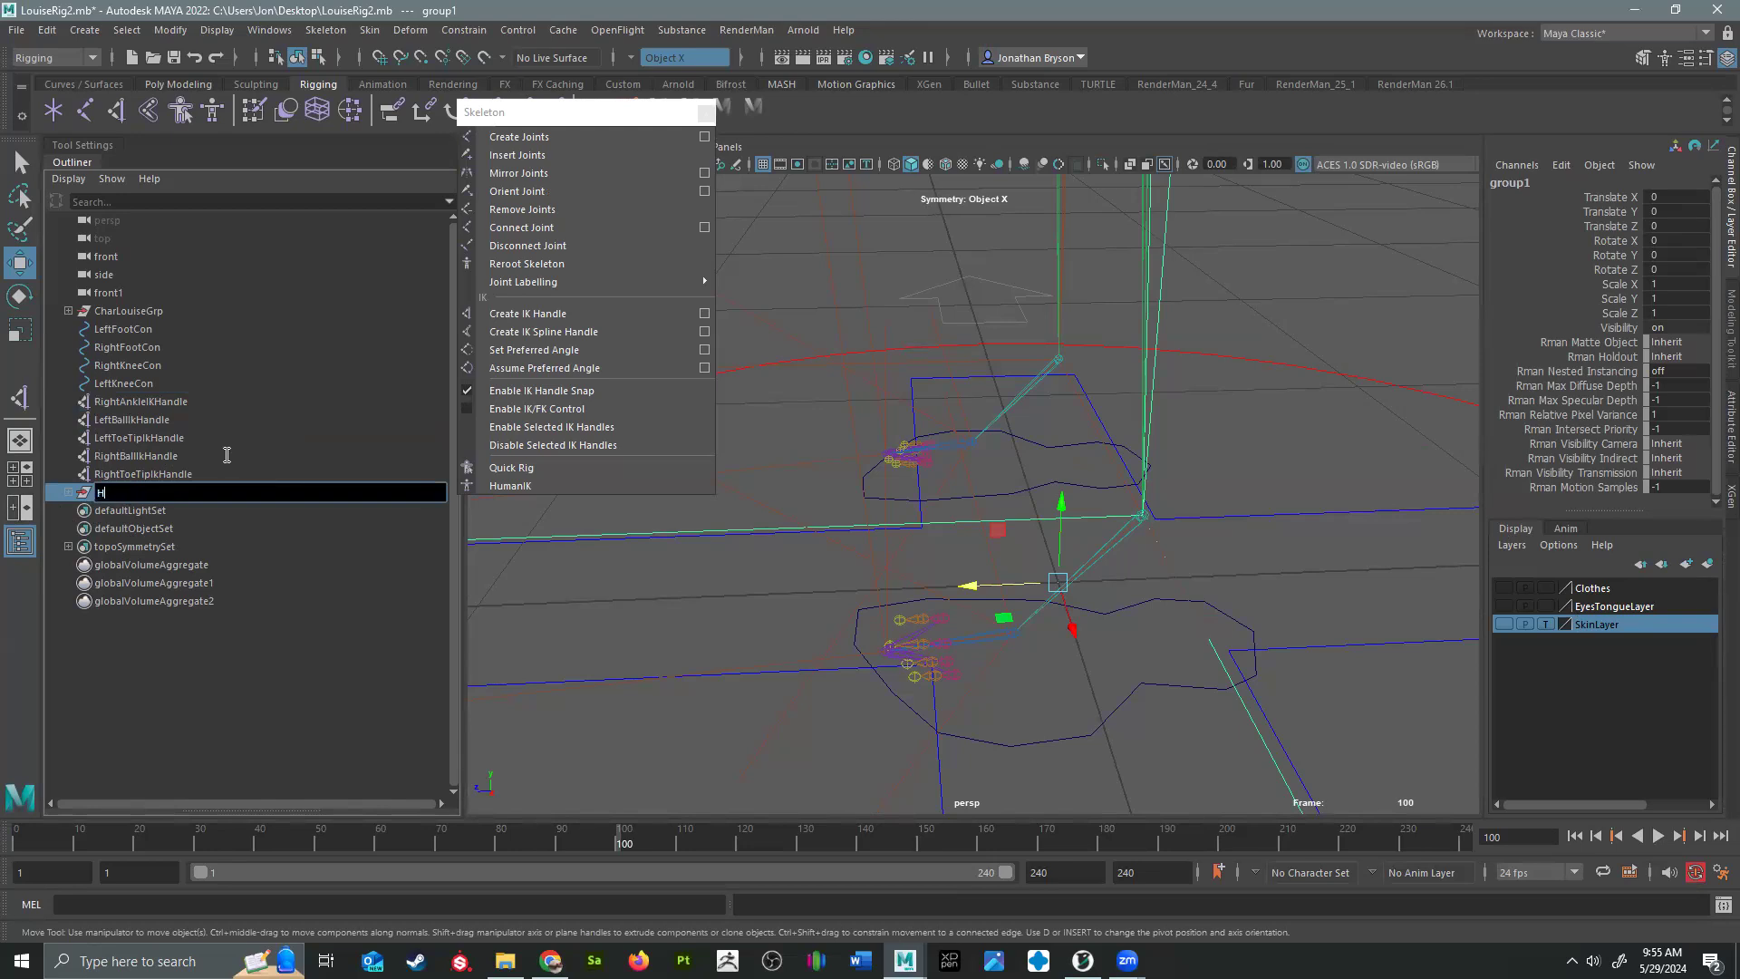
key("BackSpace")
key("BackSpace")
key("BackSpace")
type("LeftHeelPeelGrp")
key("Return")
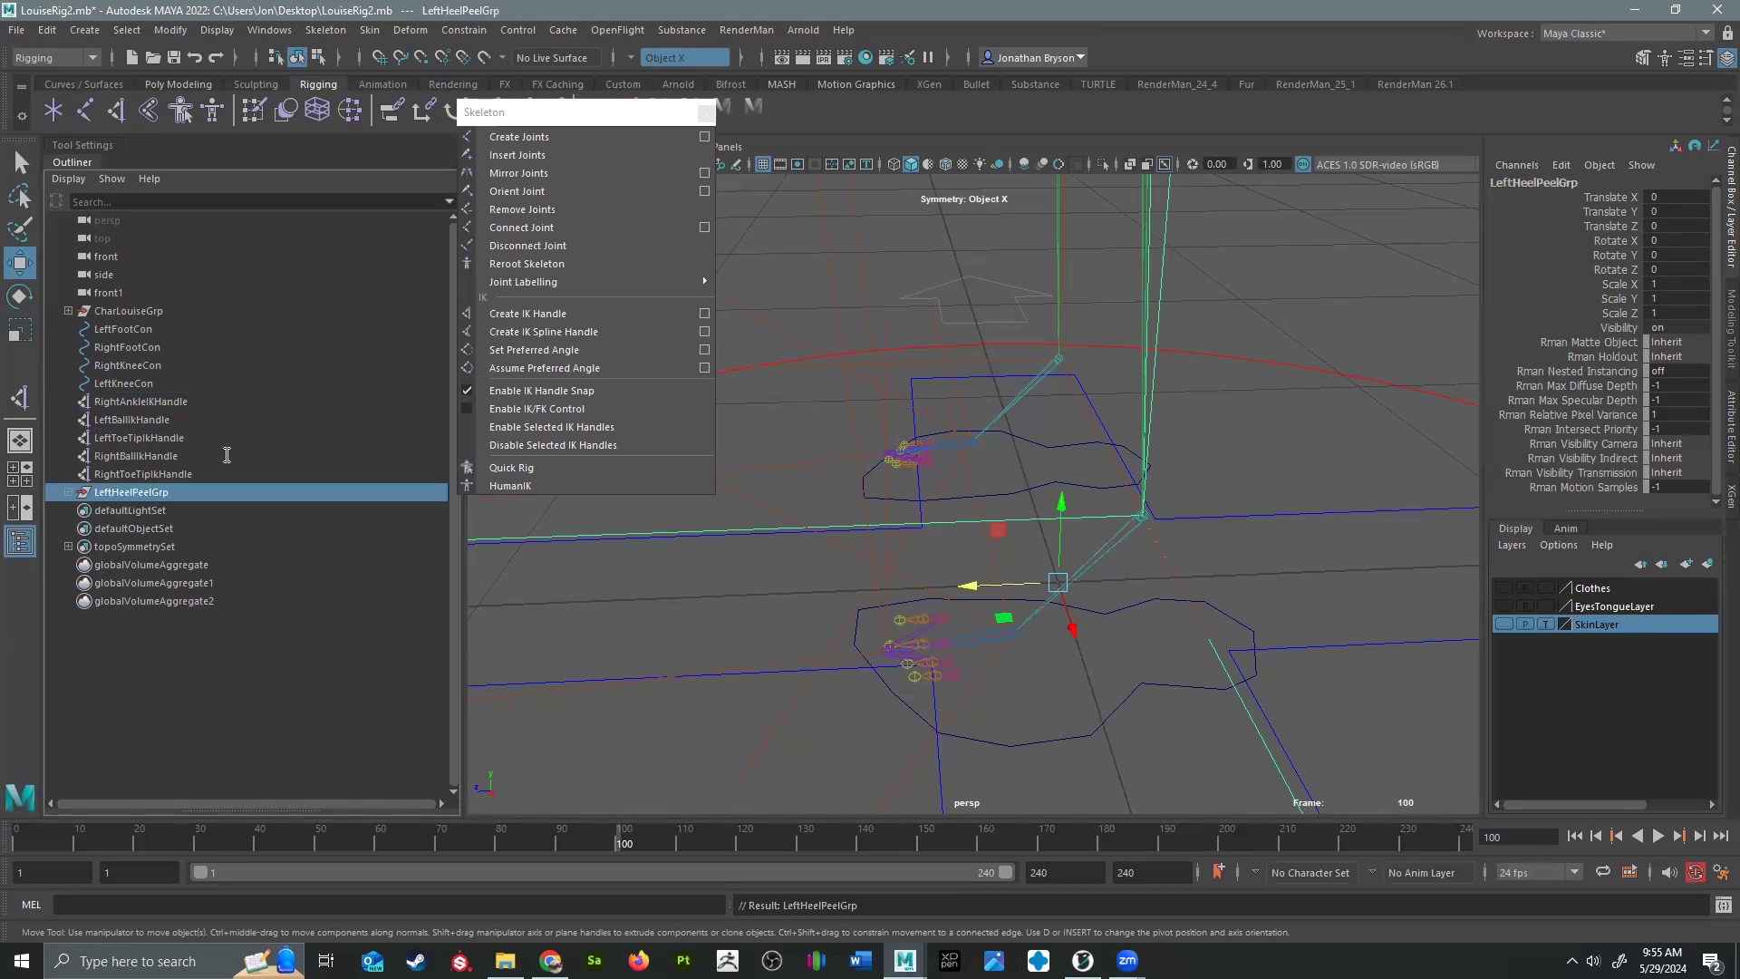
left_click(69, 492)
Step: Snap the pivot of LeftHeelPeelGrp to the left ball joint
left_click_drag(1302, 580, 1136, 654, "alt")
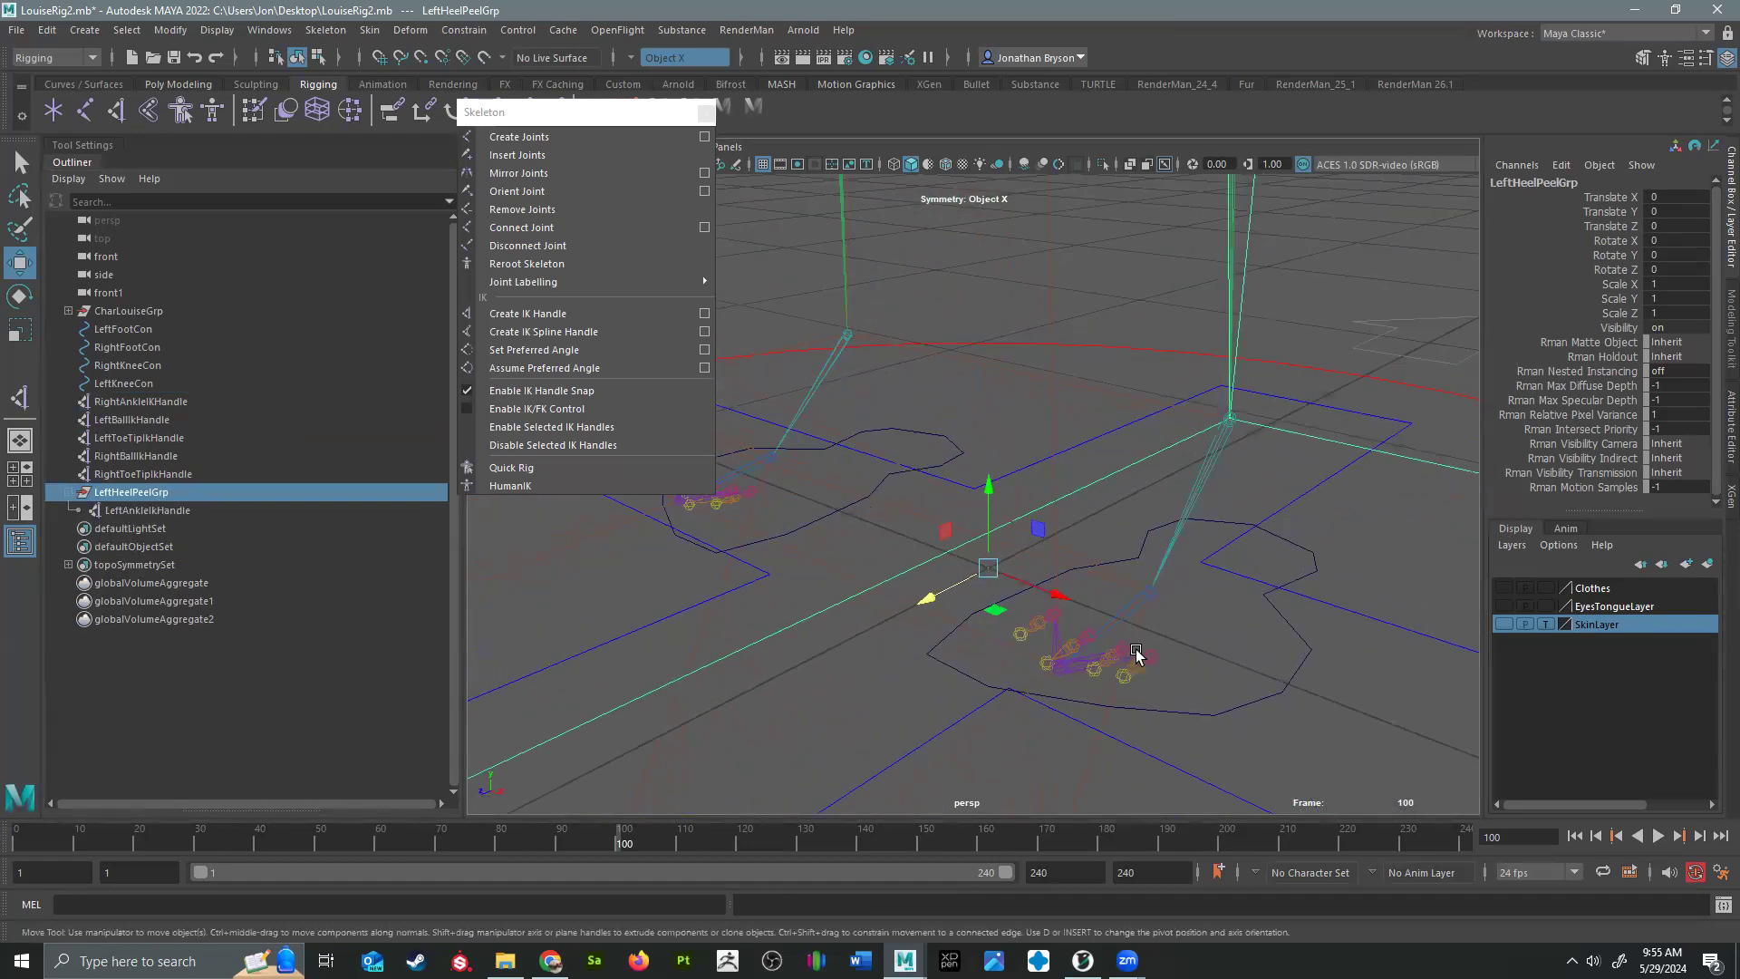
key("d")
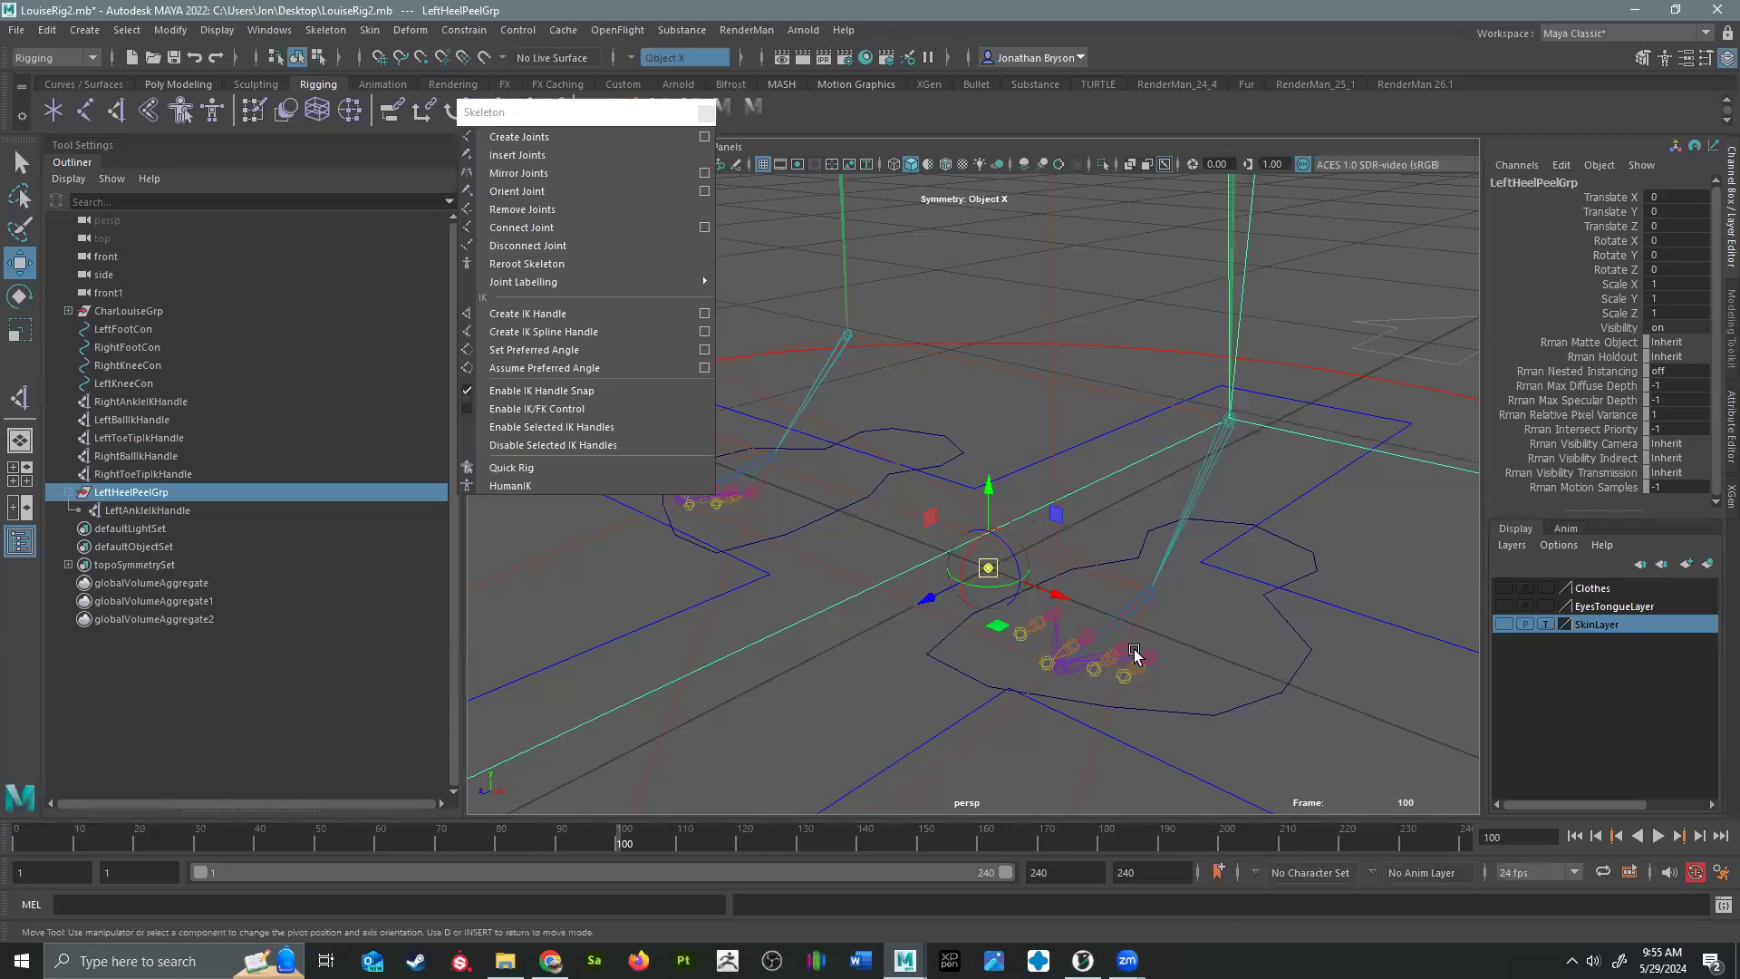
key("v")
left_click_drag(1001, 569, 1099, 564)
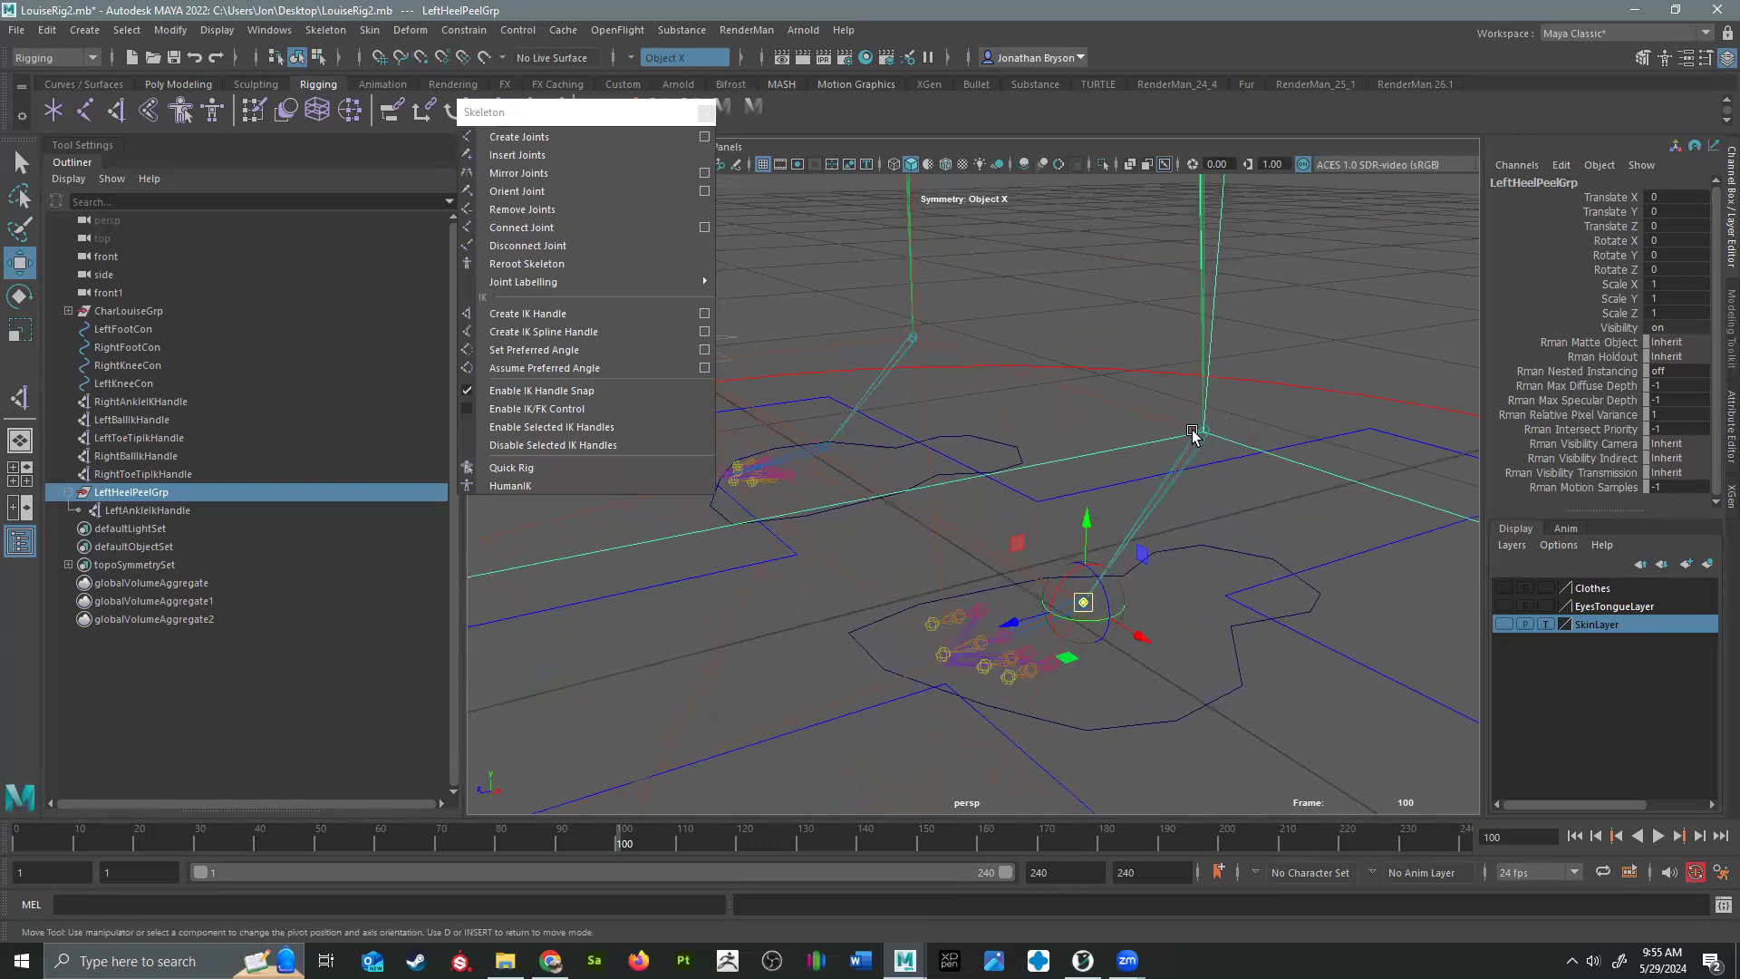
key("d")
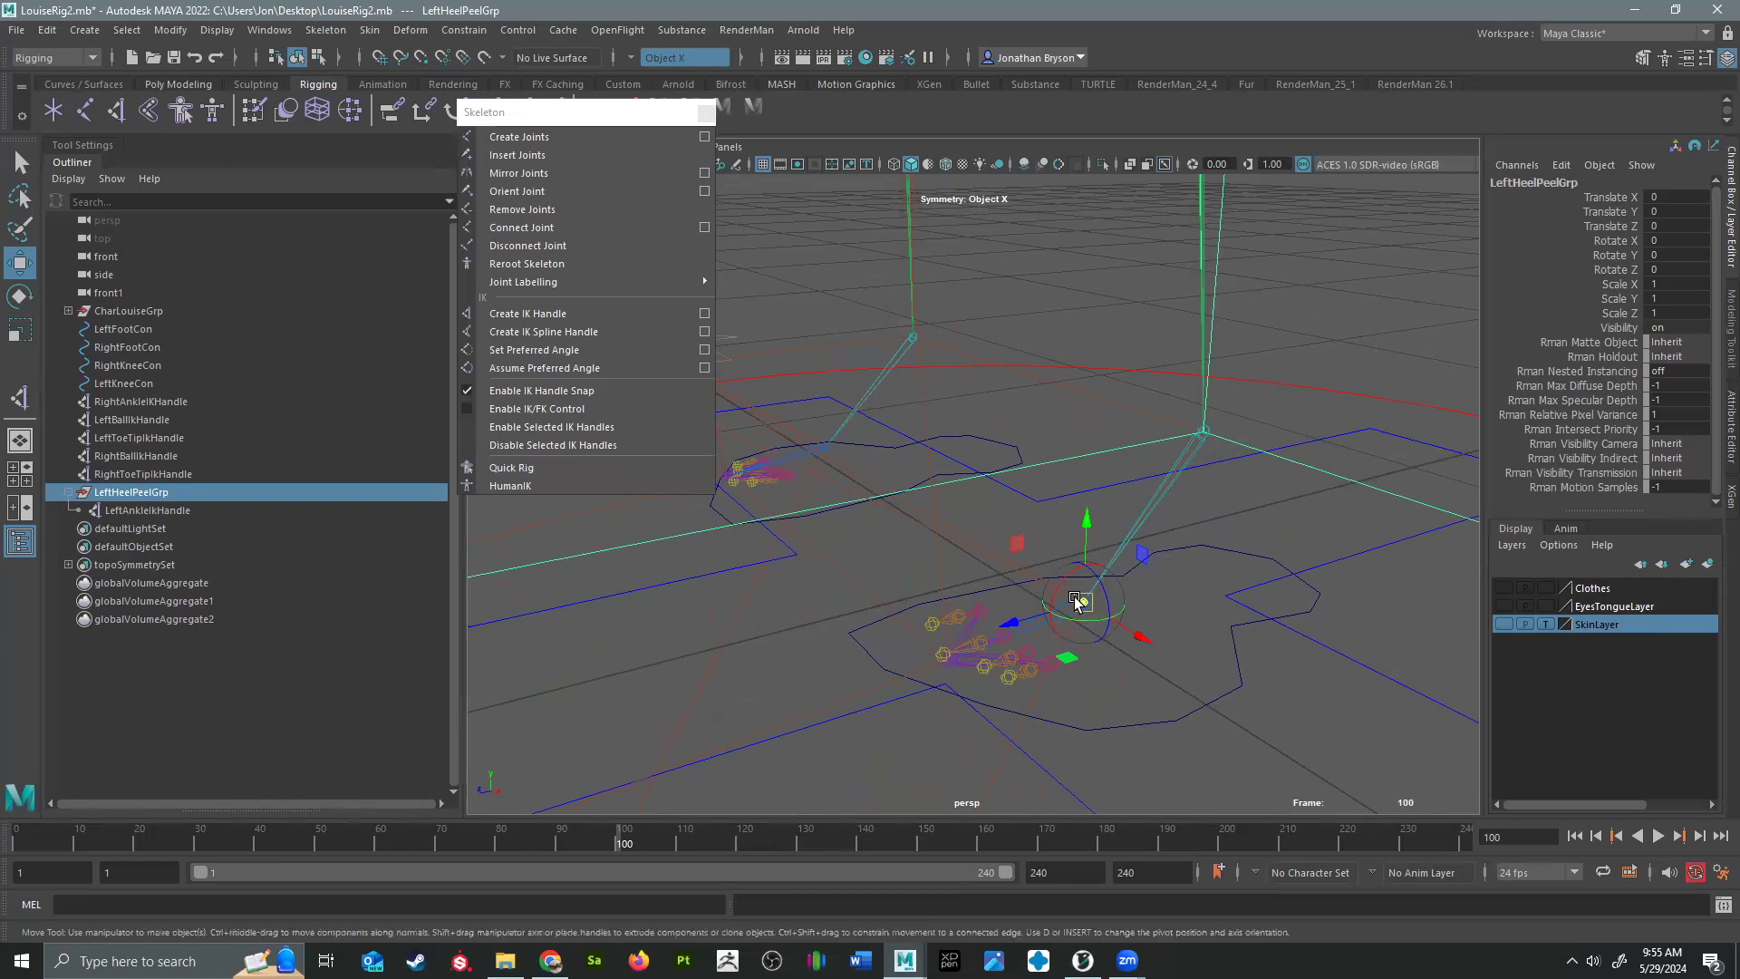
Step: Test the heel peel by rotating LeftHeelPeelGrp about the ball joint, and undo the rotation
key("e")
left_click_drag(1091, 600, 1037, 549)
key("ctrl+z")
left_click_drag(1142, 653, 788, 671, "alt")
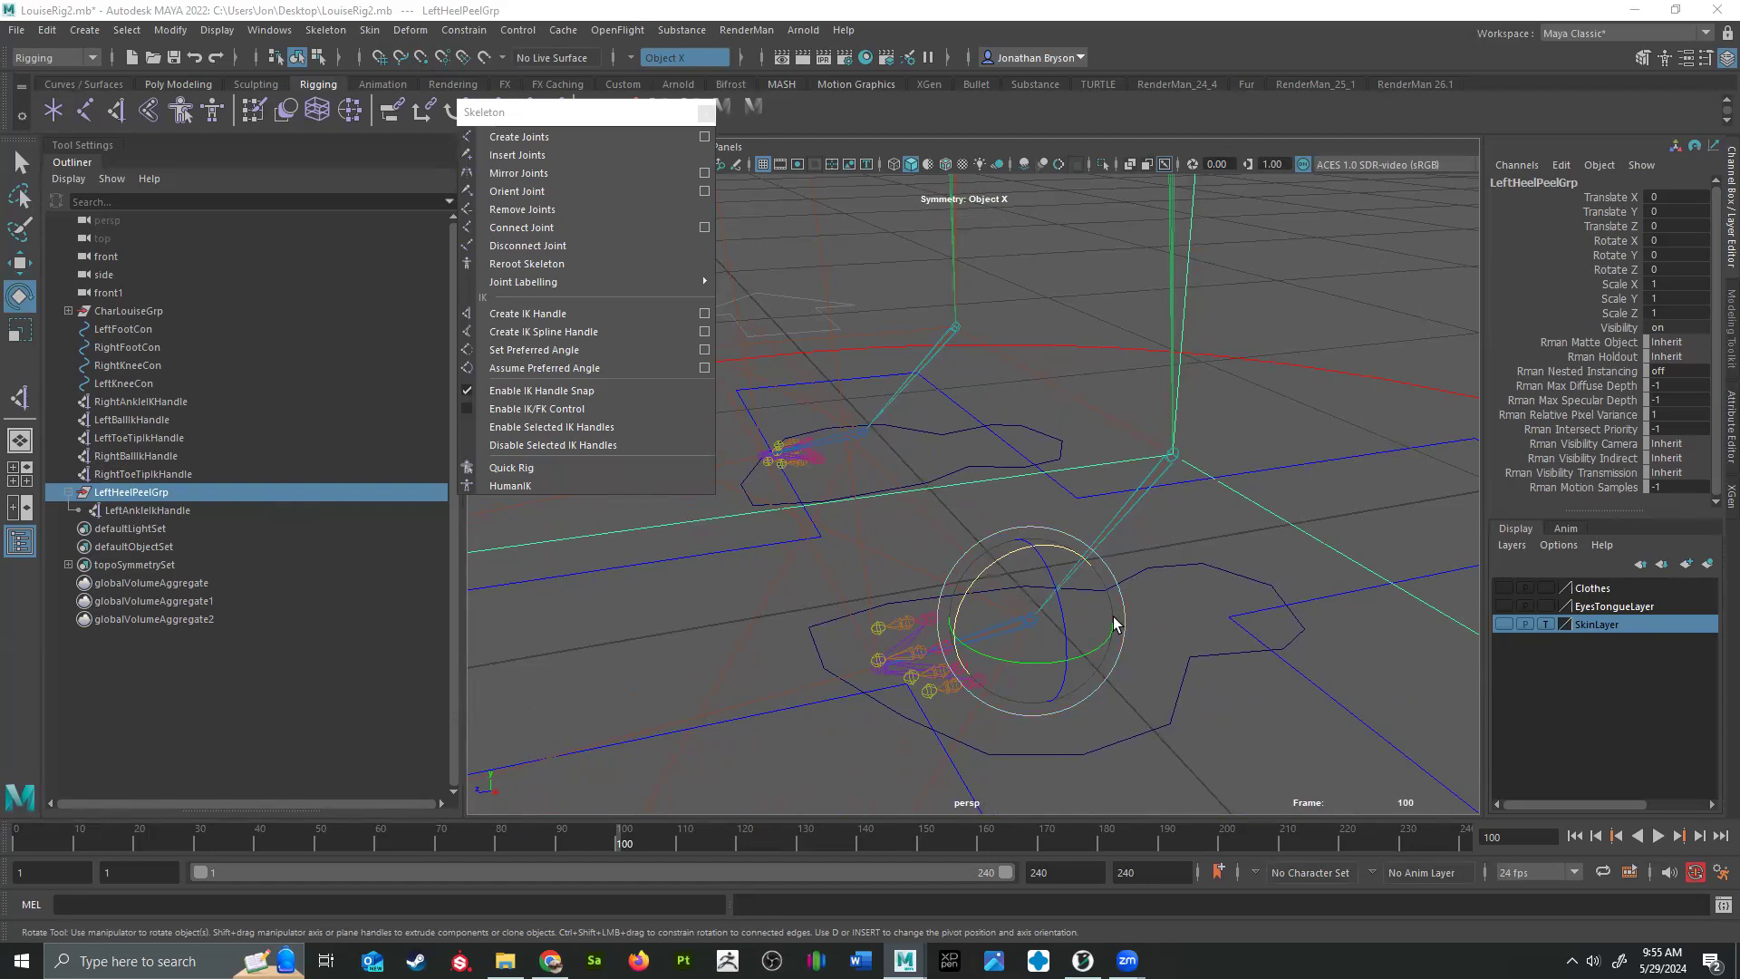
Step: Group LeftToeTipIkHandle by itself and snap the new group's pivot to the left ball joint
left_click(138, 438)
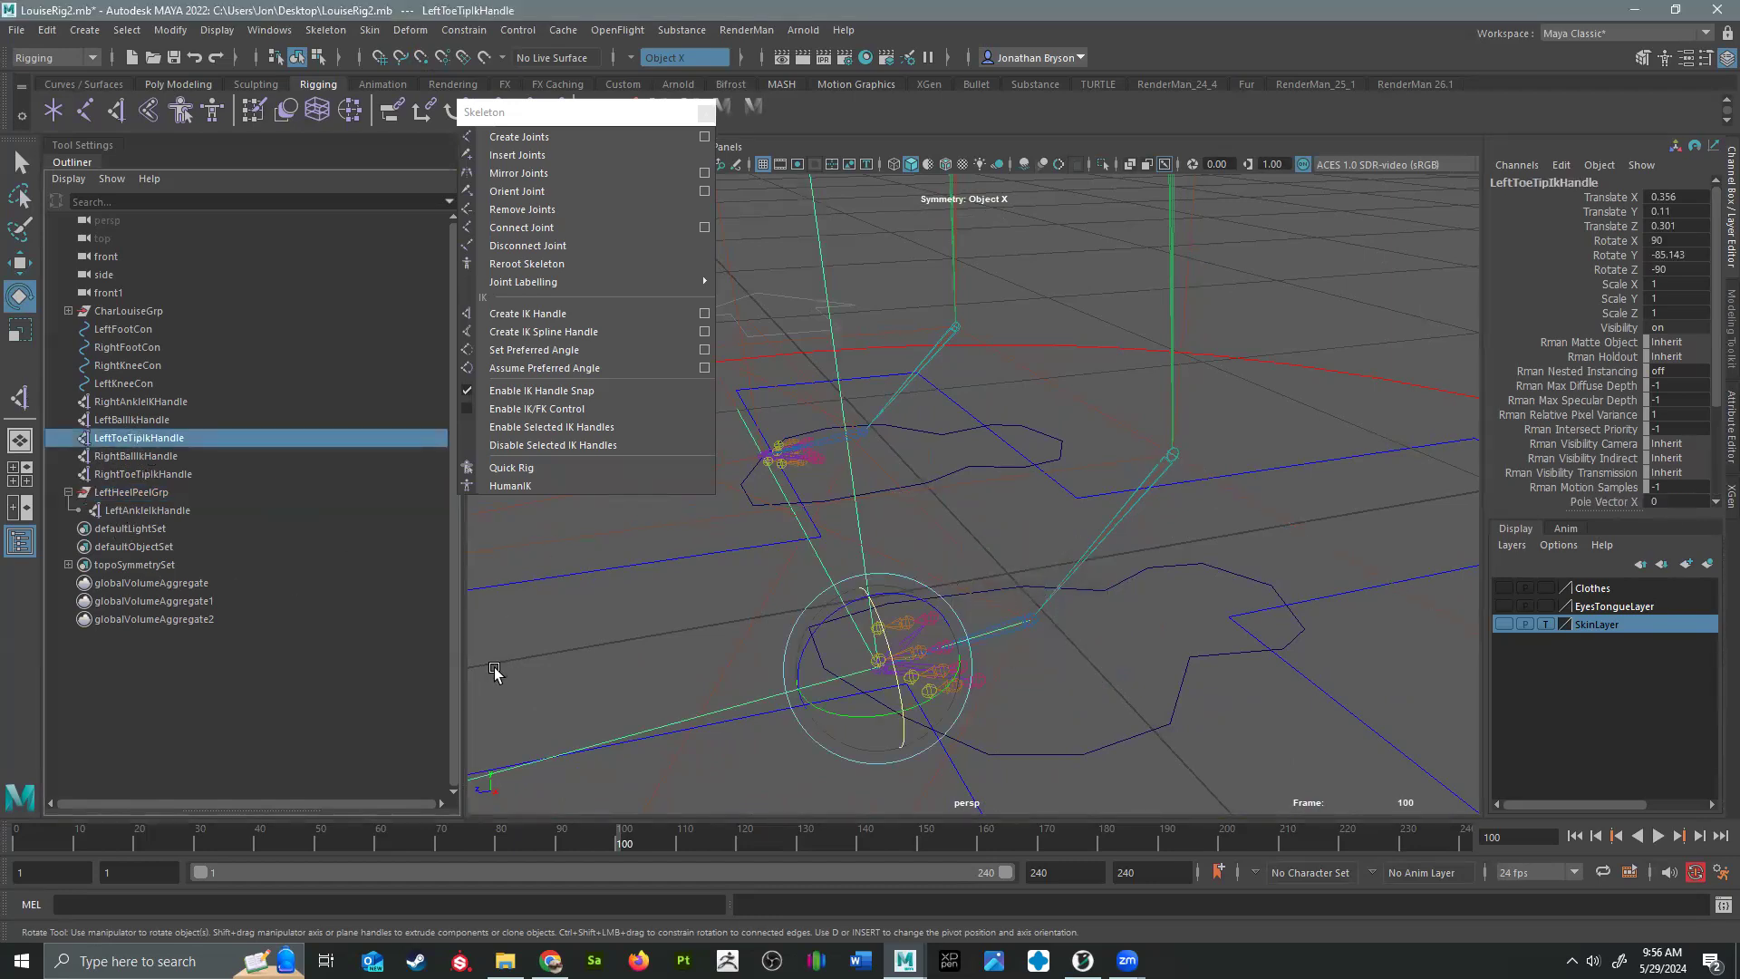
key("ctrl+g")
left_click_drag(1112, 659, 1129, 651, "alt")
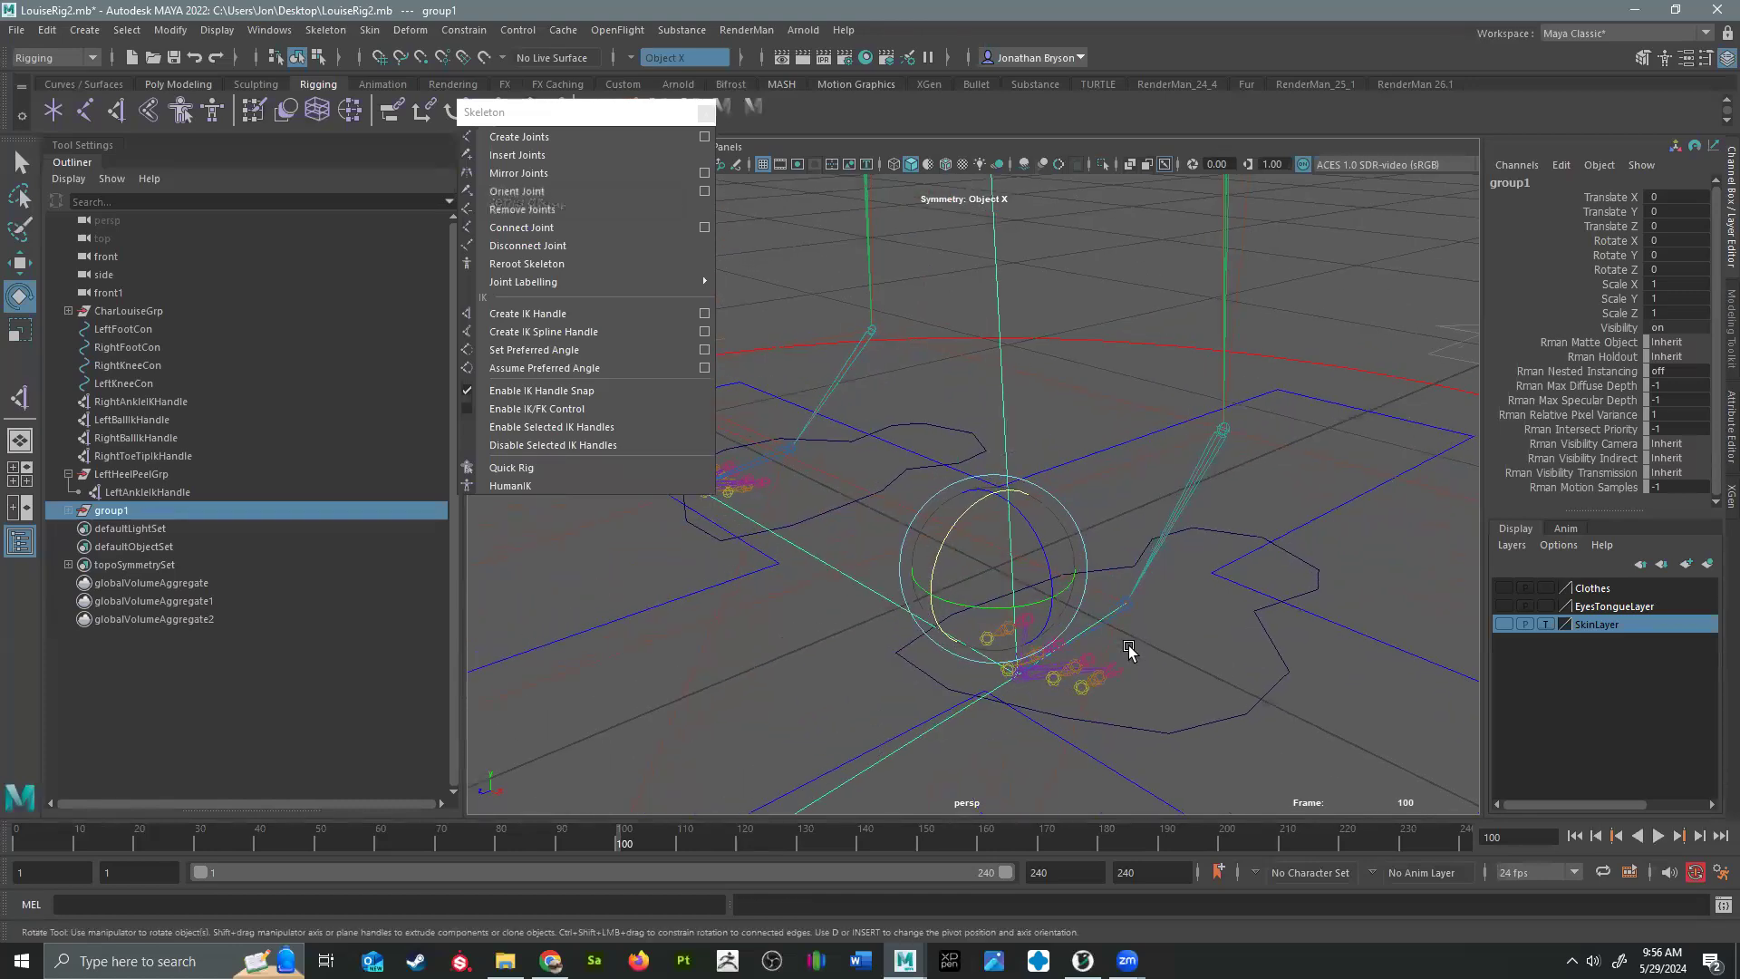
key("w")
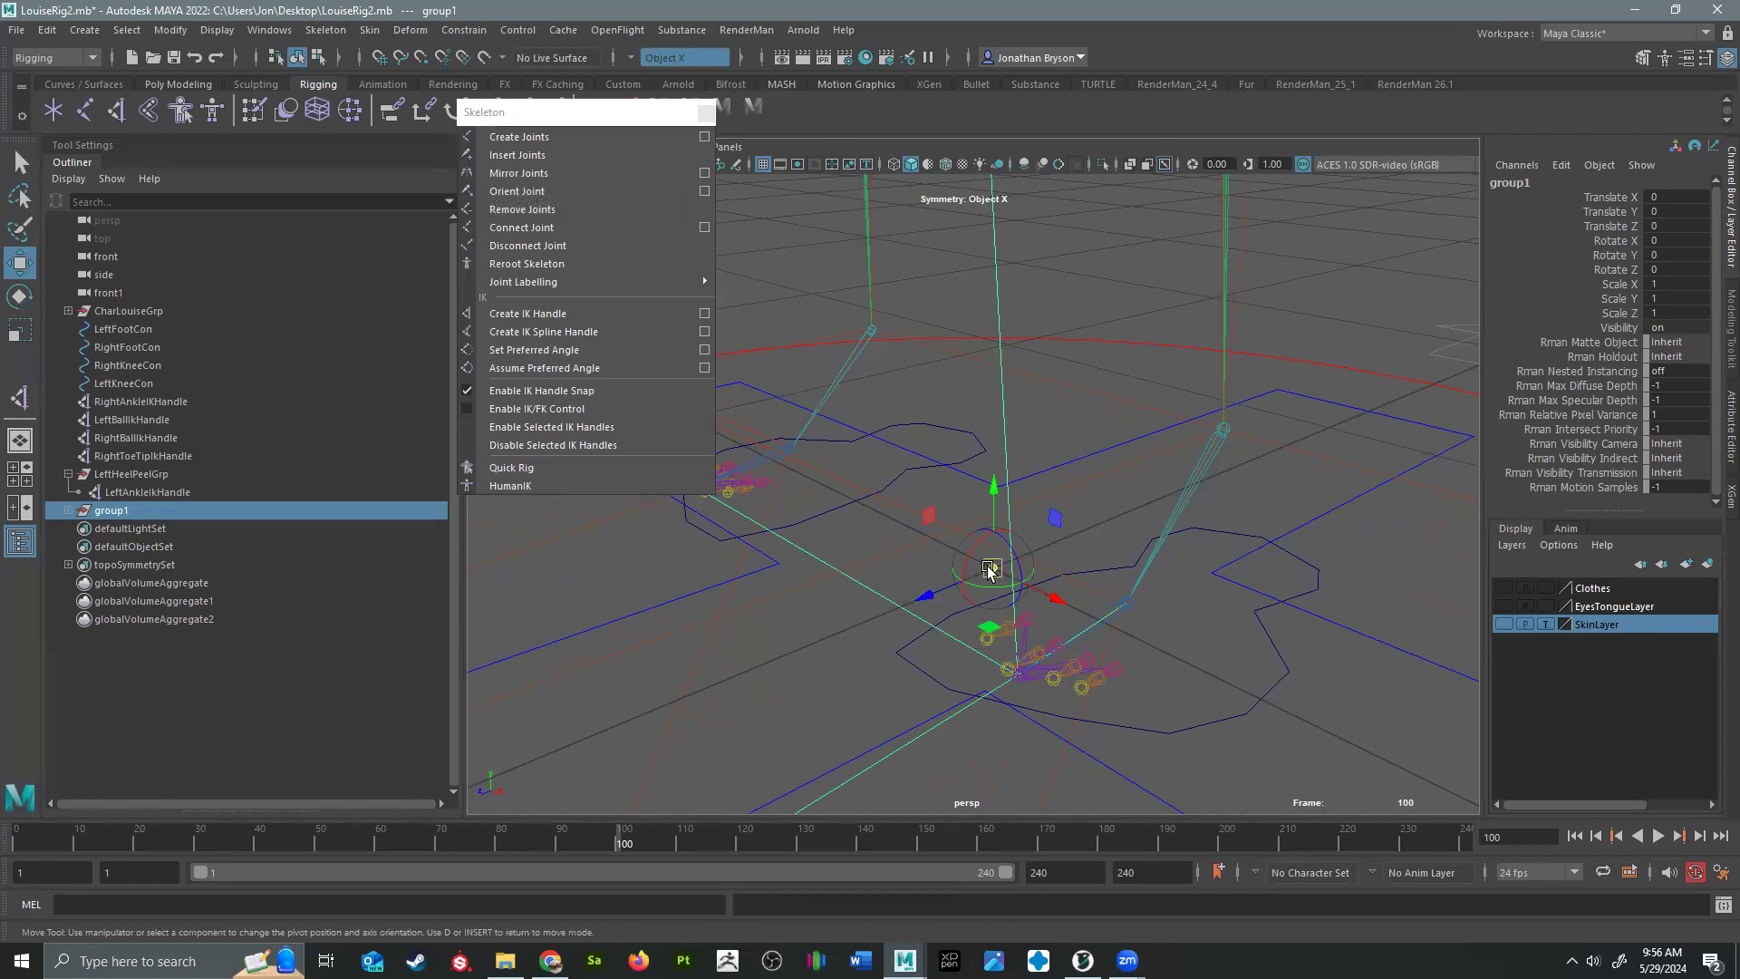
key("v")
left_click_drag(991, 569, 1110, 578)
left_click_drag(1144, 693, 1101, 666, "alt")
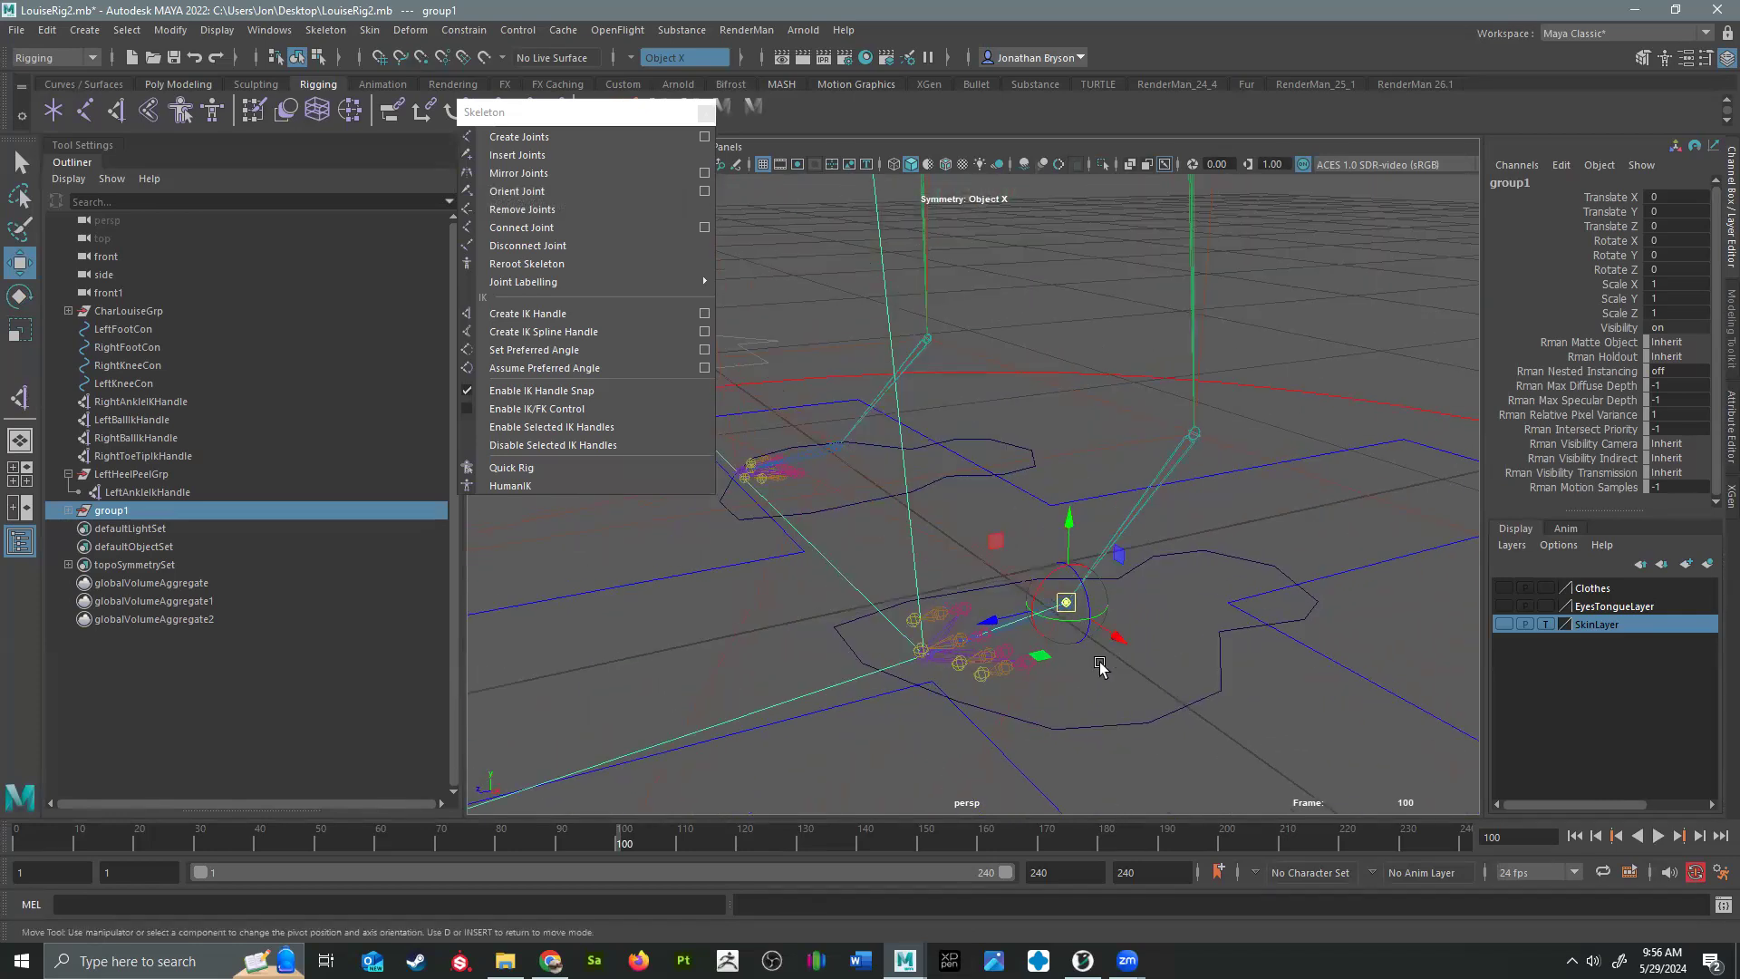
Step: Test the toe motion by rotating the left toe tip handle's group about the ball joint, and undo the rotation
key("e")
mouse_move(1037, 555)
left_mouse_down()
mouse_move(1107, 497)
mouse_move(1079, 526)
mouse_move(1124, 555)
mouse_move(1036, 583)
left_mouse_up()
middle_click_drag(837, 713, 1096, 579, "alt")
scroll(1052, 502, "up", 5)
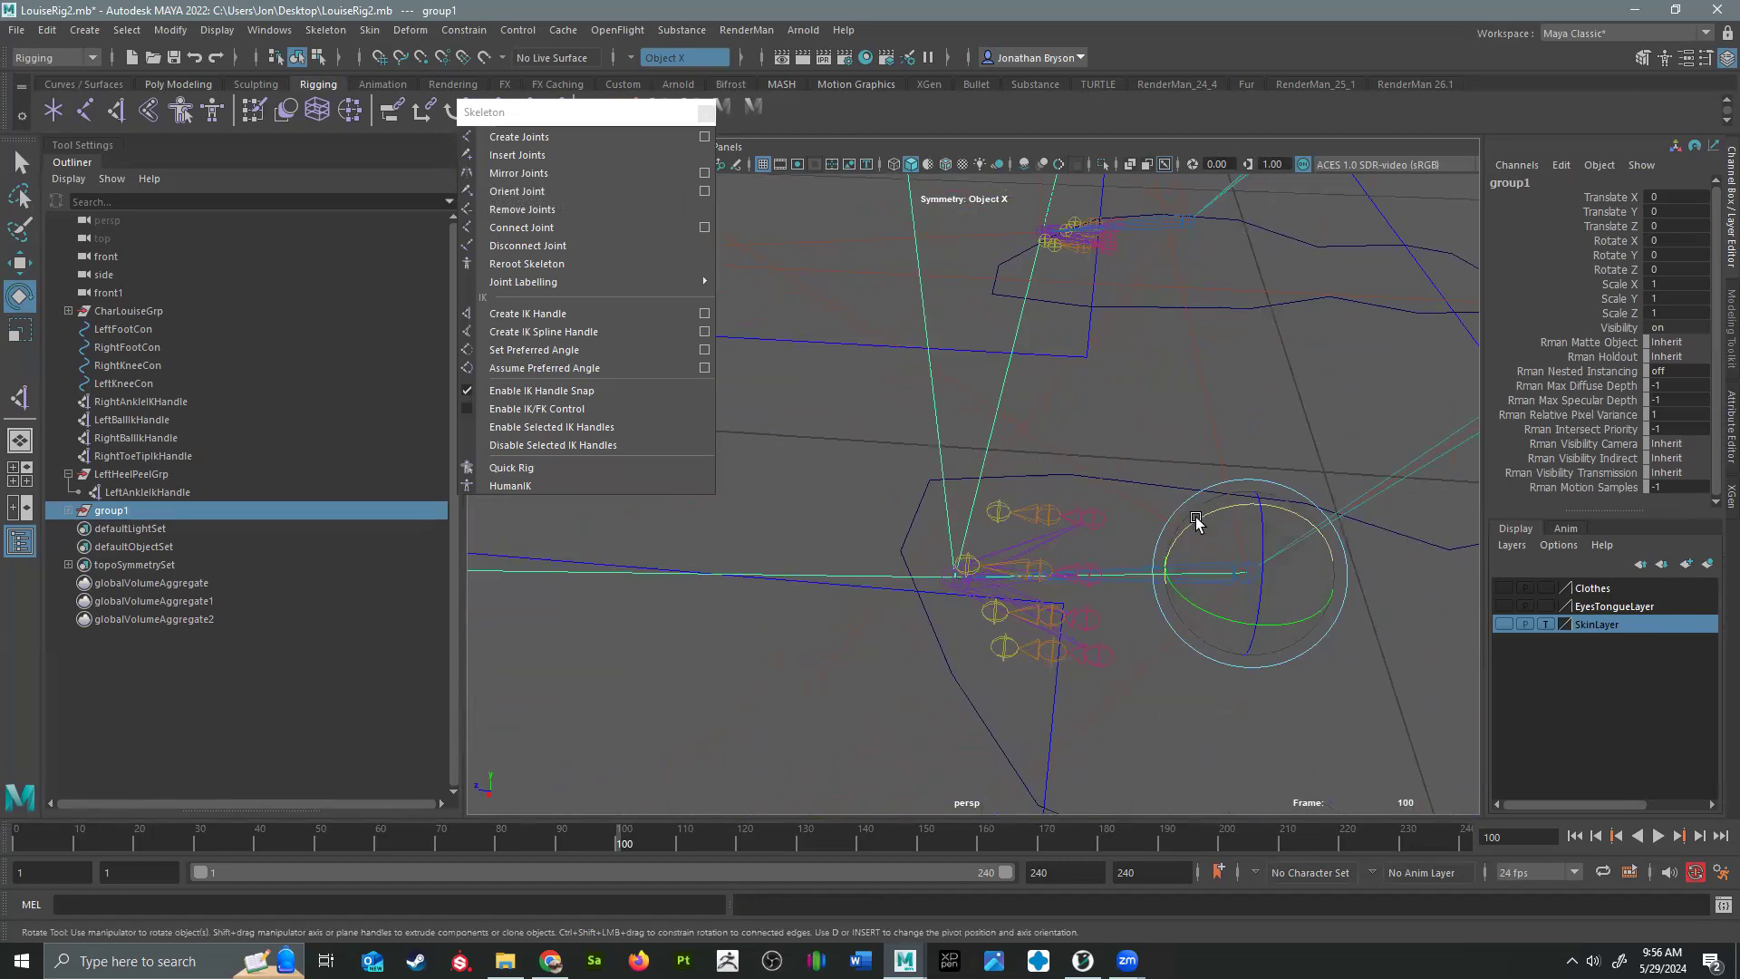
left_click_drag(1197, 516, 1264, 506)
key("ctrl+z")
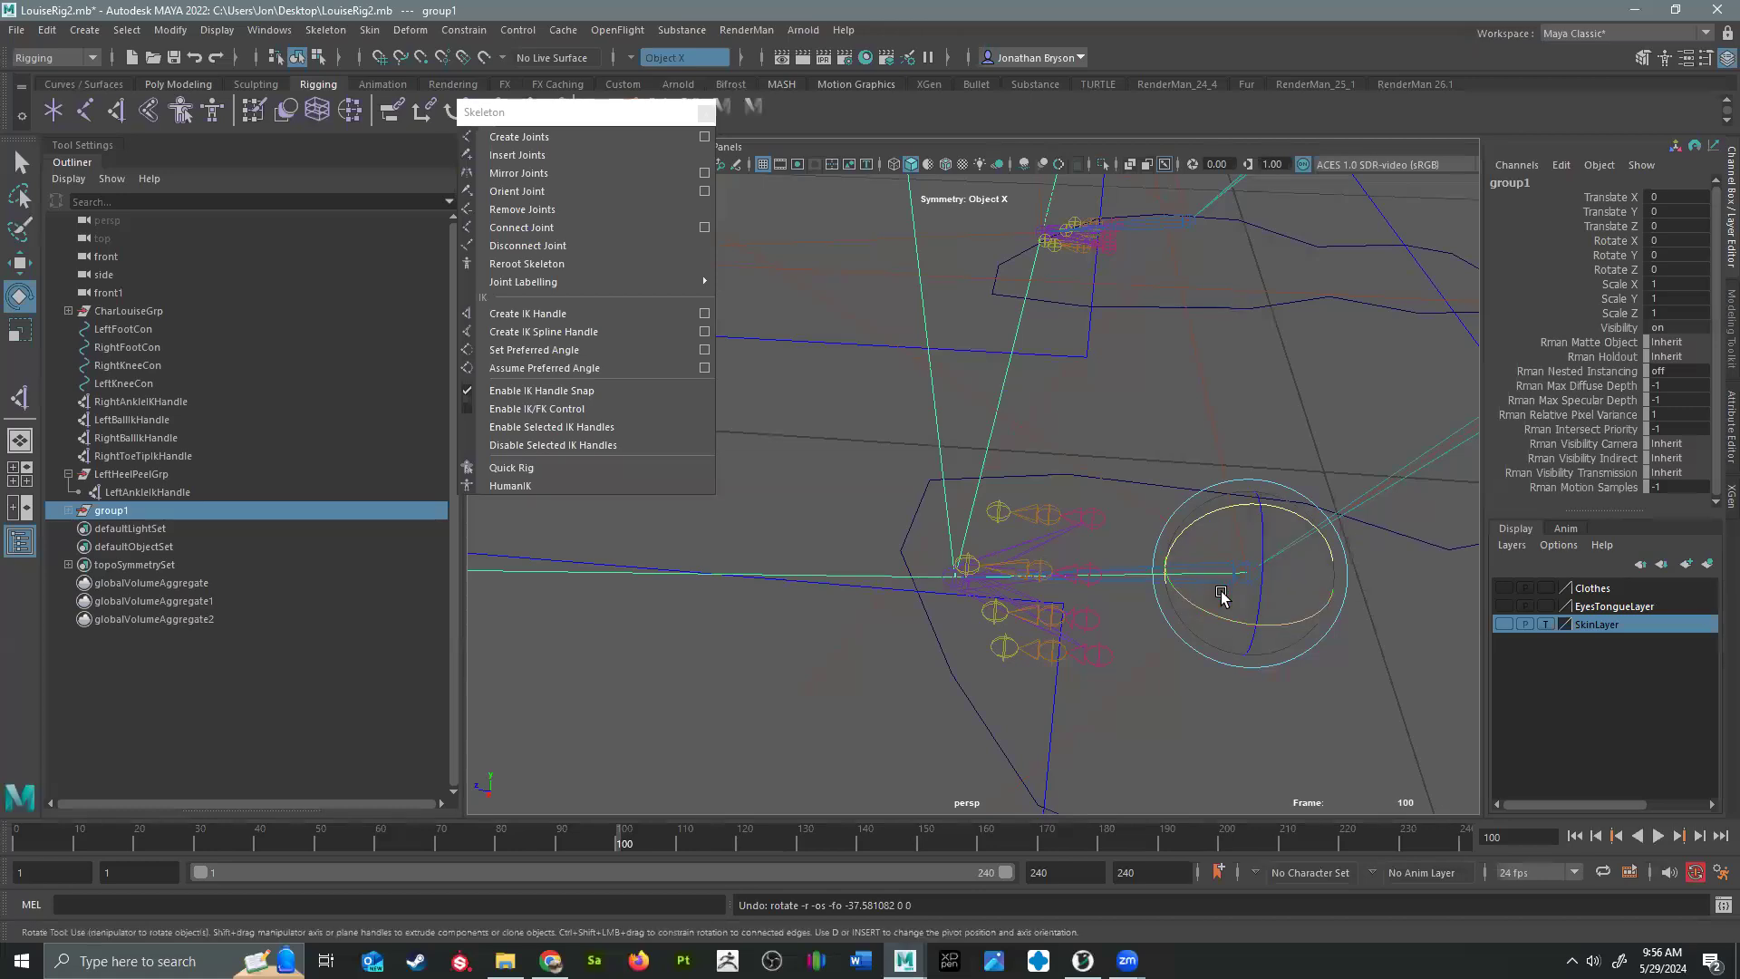
middle_click_drag(1207, 604, 1129, 597, "alt")
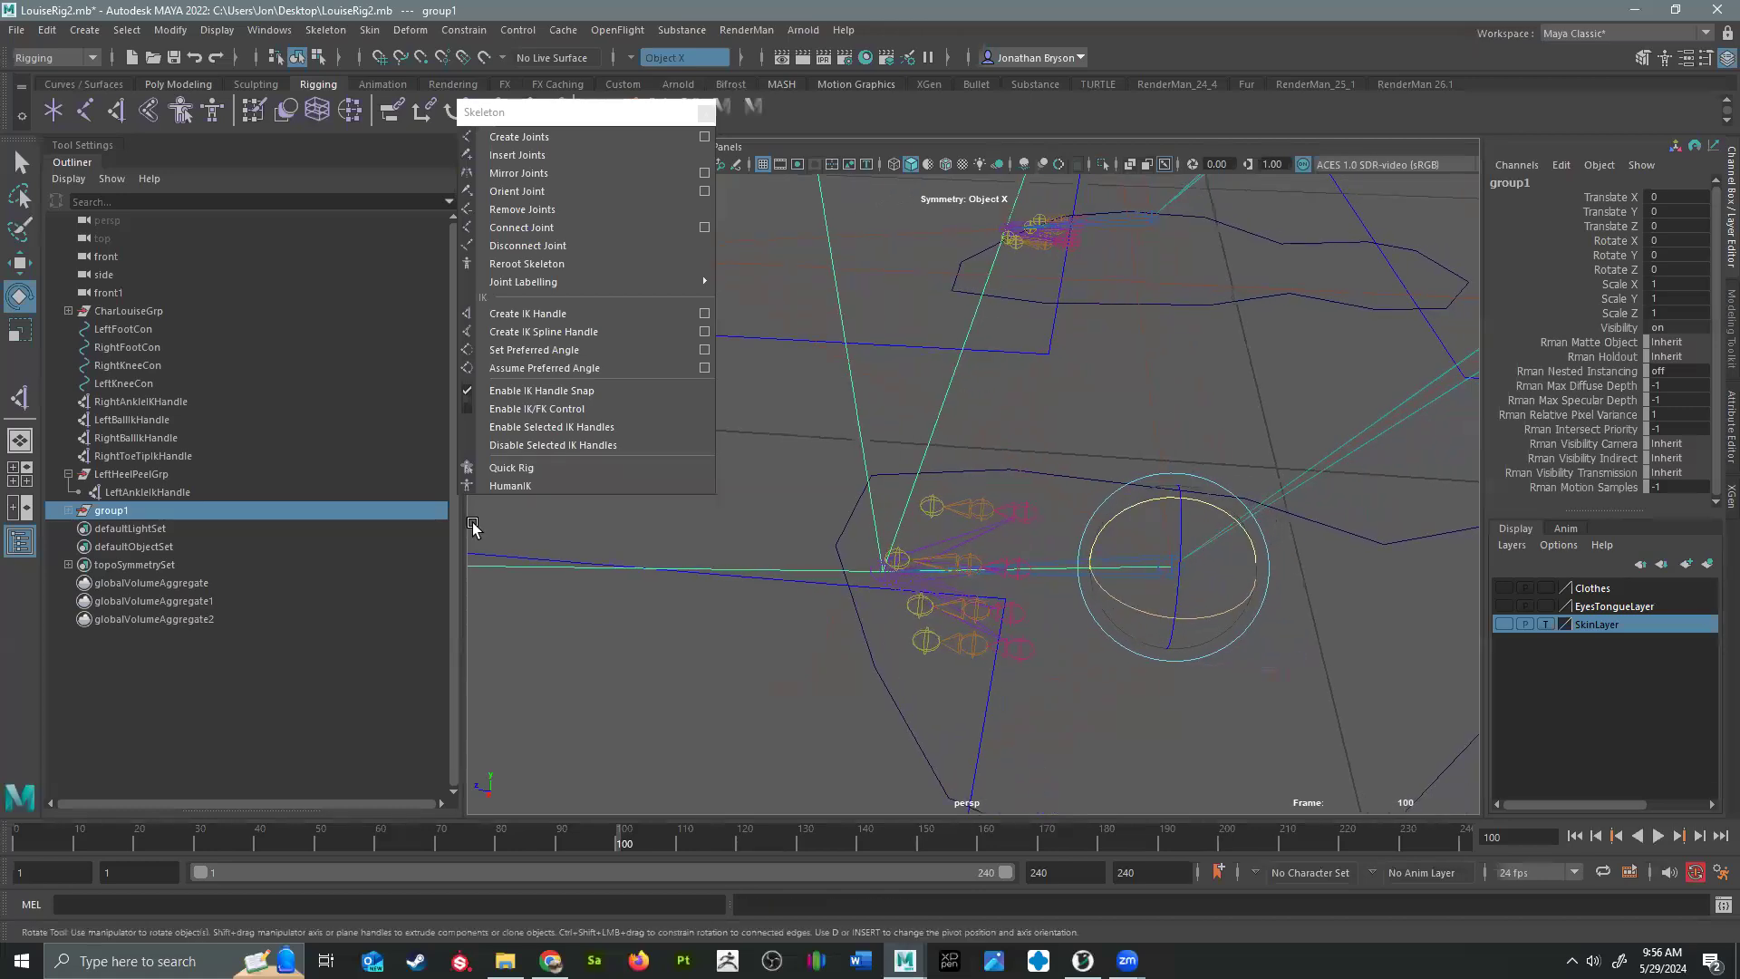
Step: Rename the new left toe tip handle group as LeftToeTipGrp
double_click(122, 512)
type("LeftToeTipGrp")
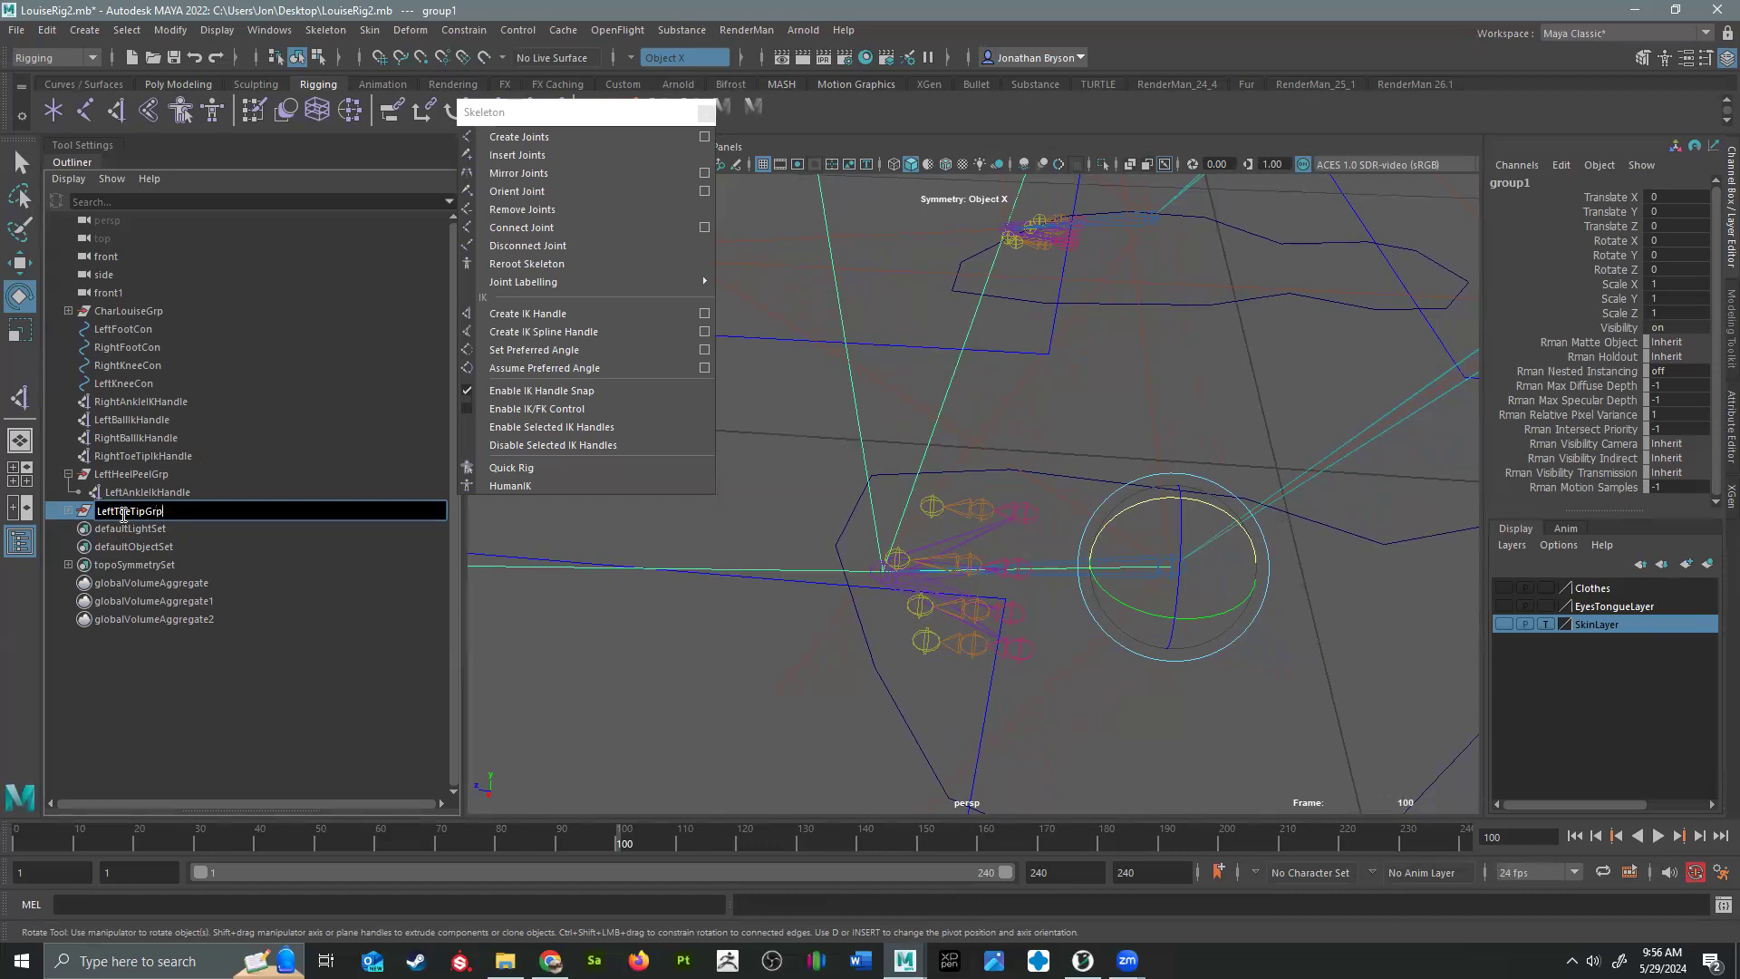
key("Return")
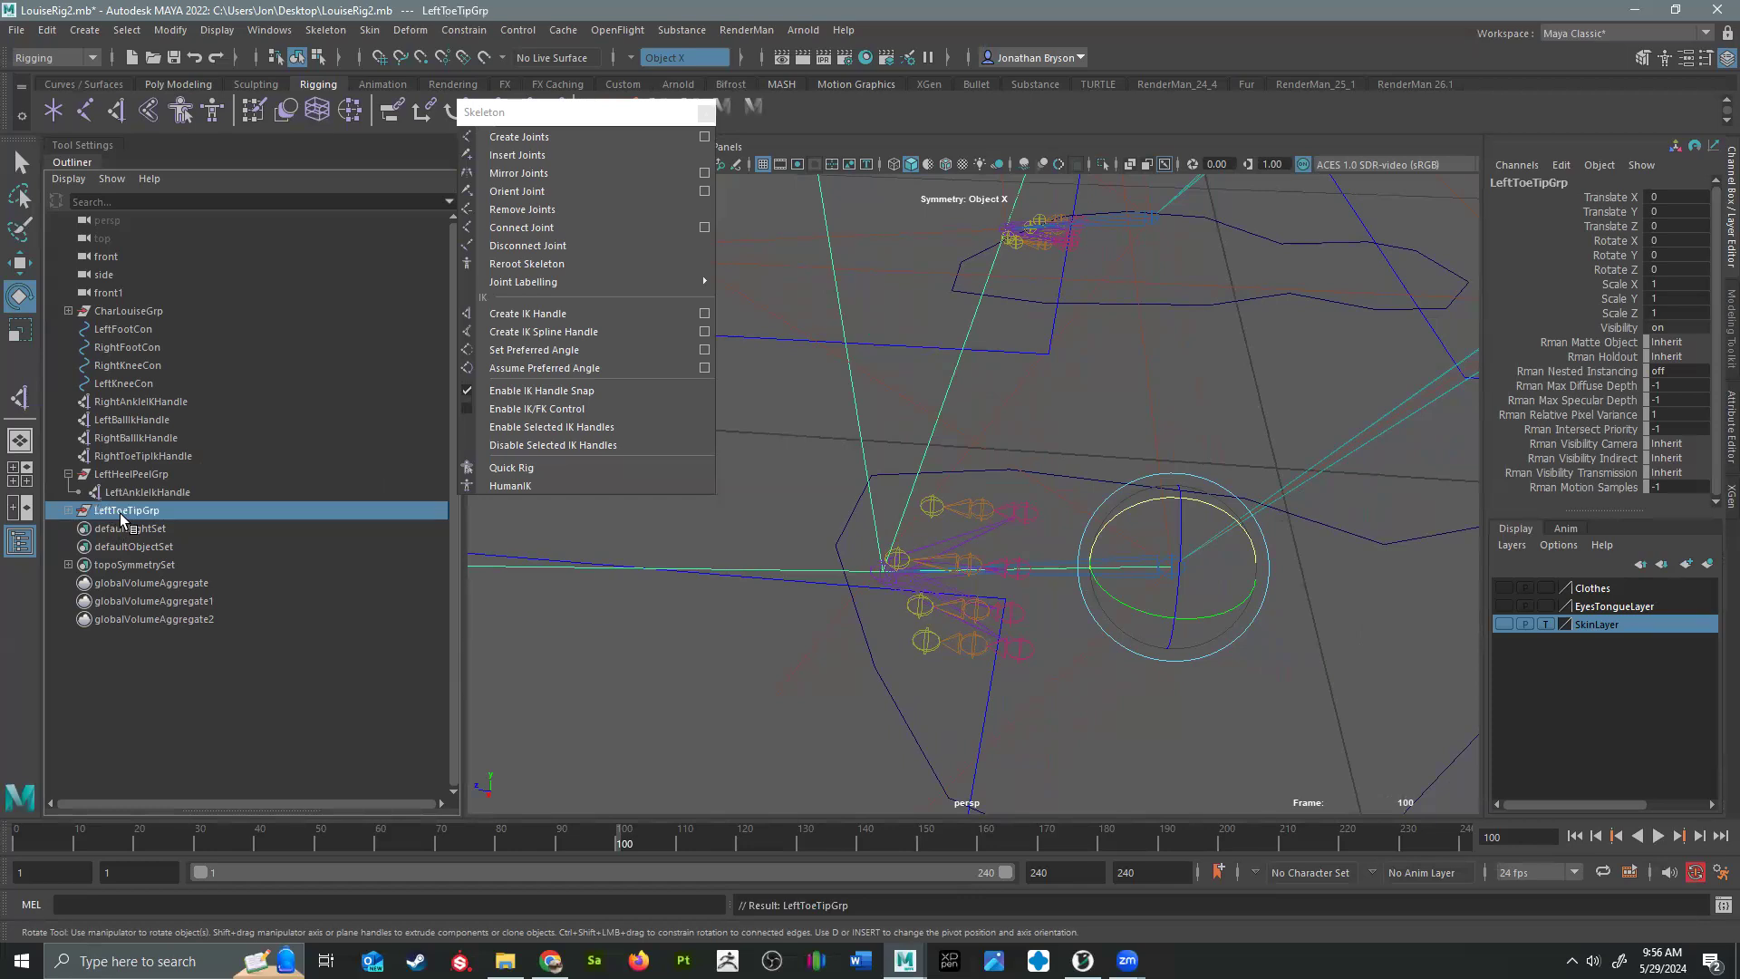
Step: Group LeftBallIkHandle by itself and name the group LeftHeelPivotGrp
left_click(145, 416)
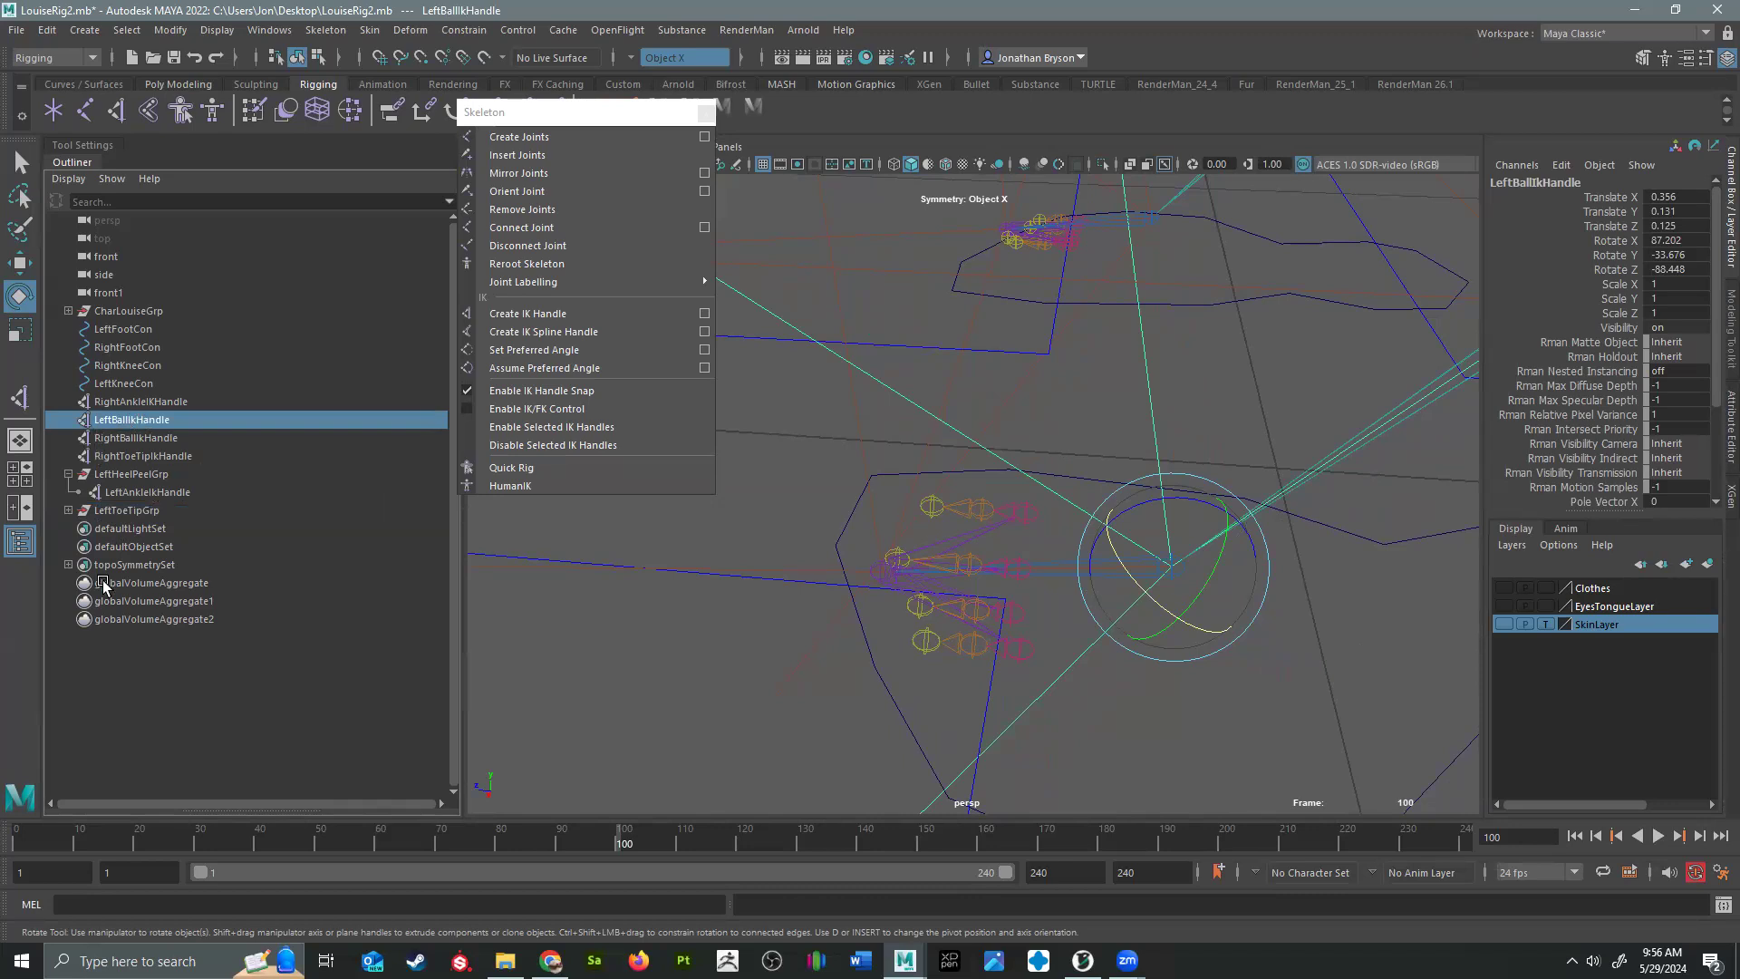
key("ctrl+g")
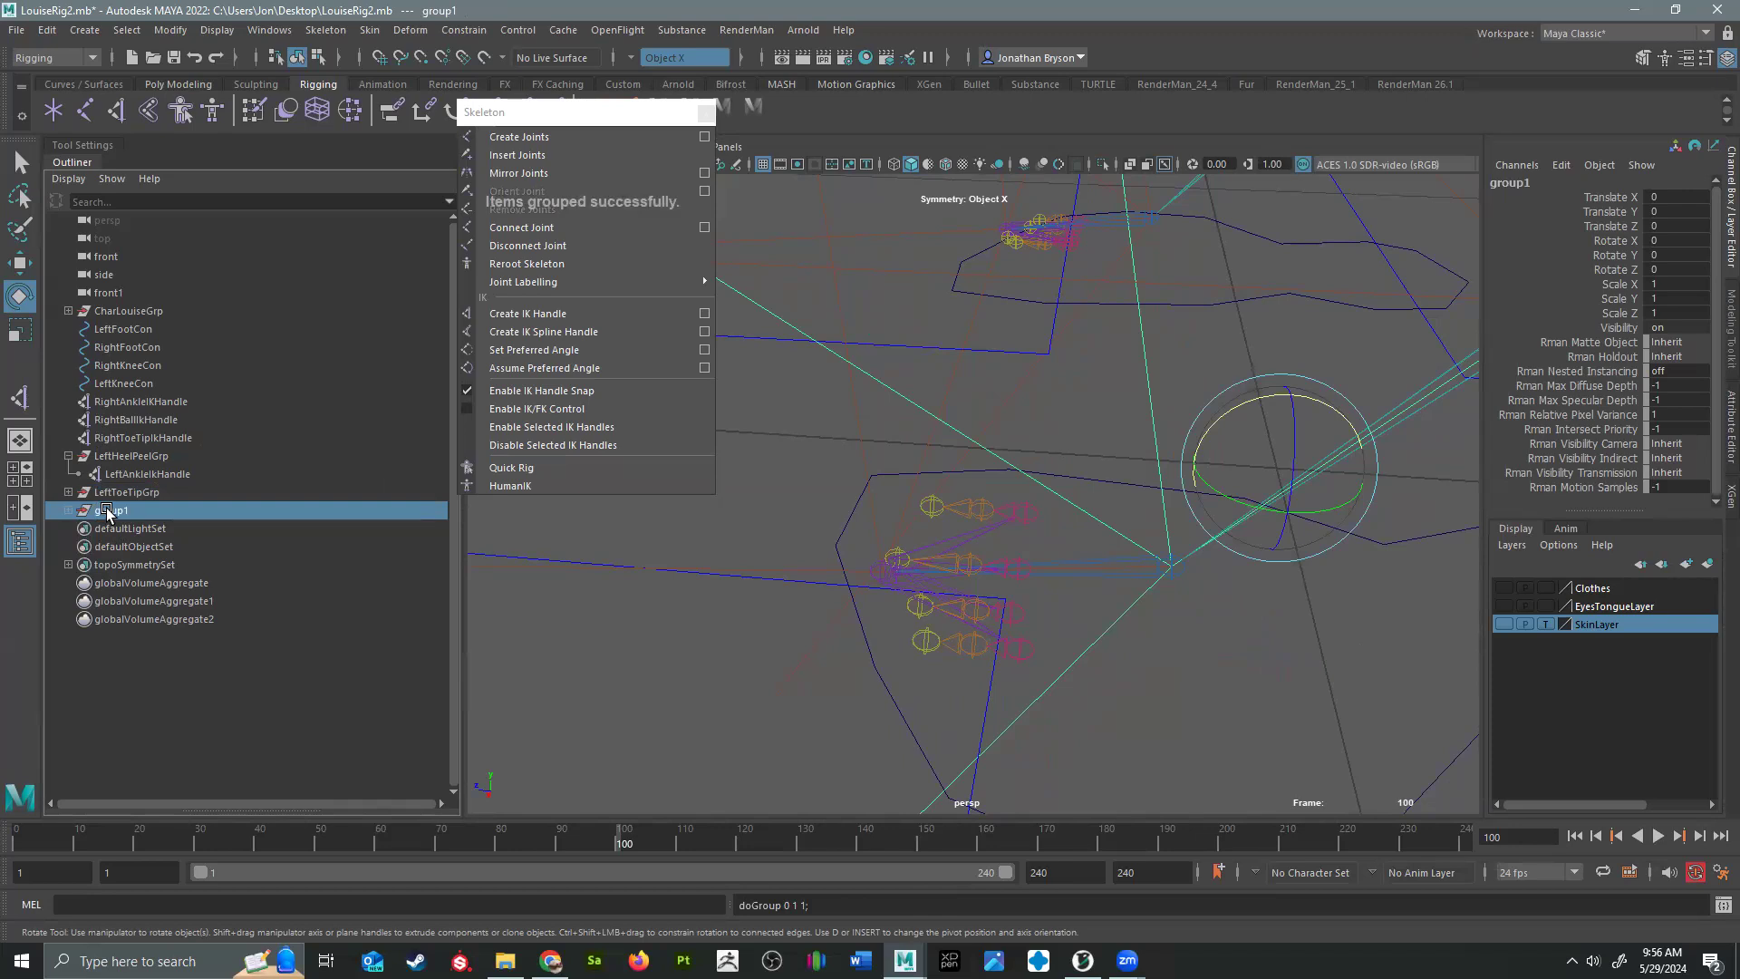
left_click(69, 510)
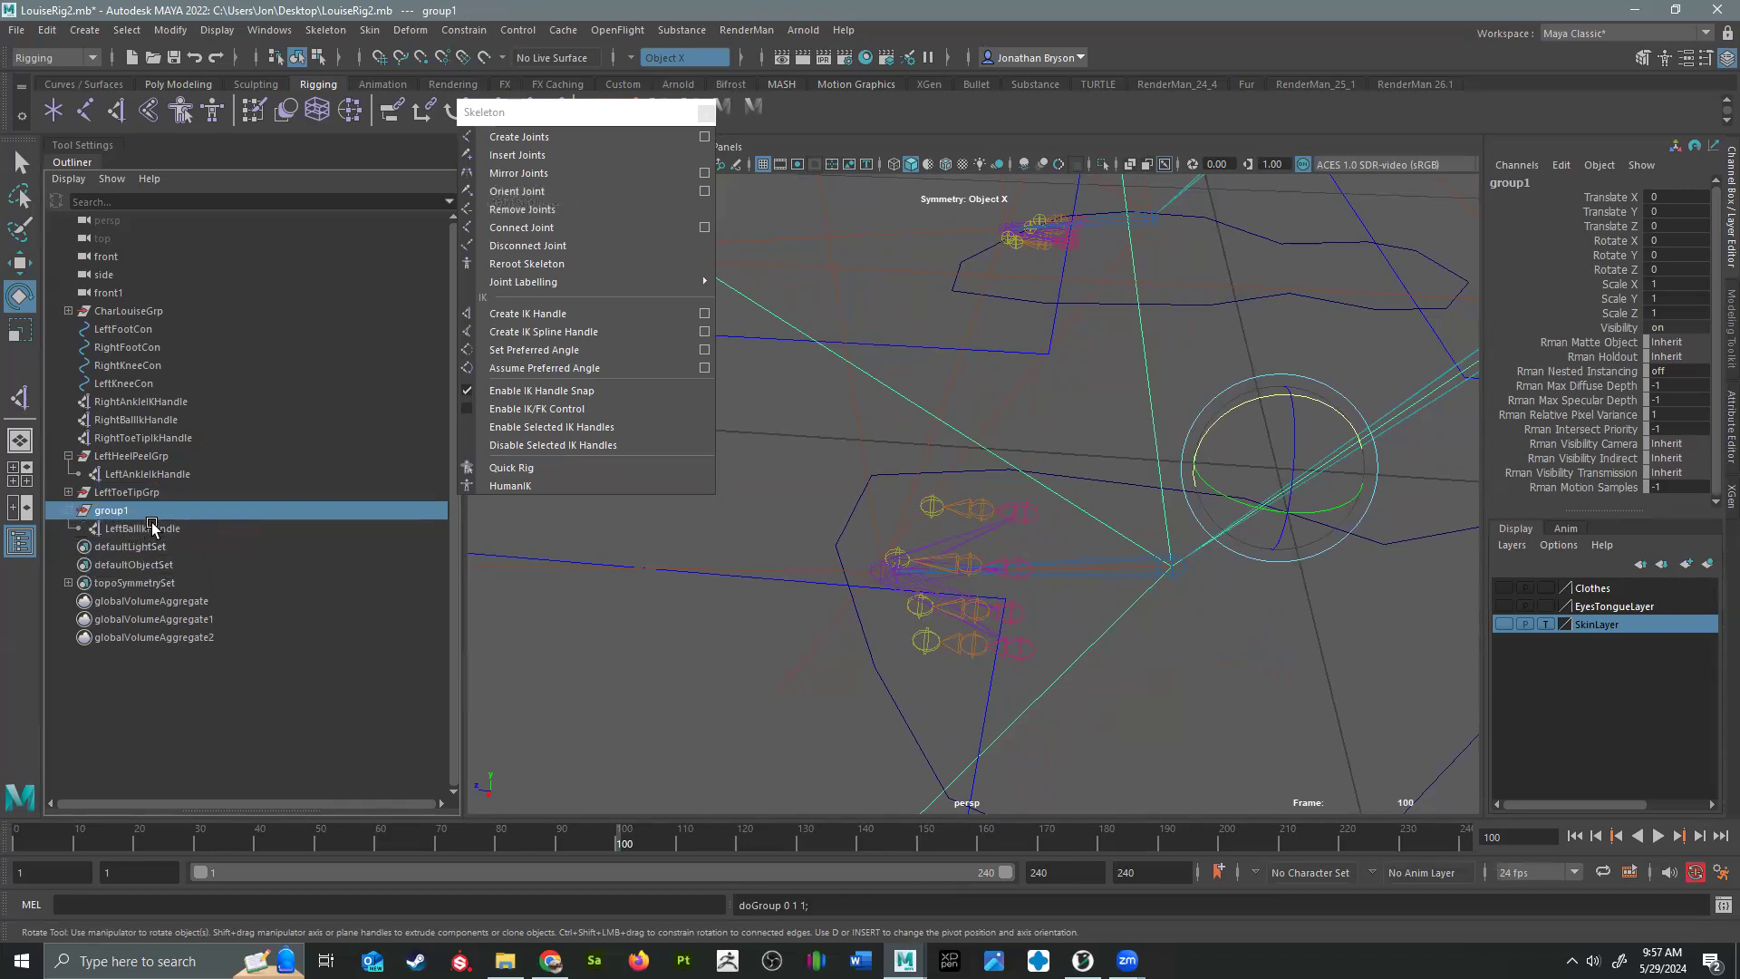
double_click(109, 509)
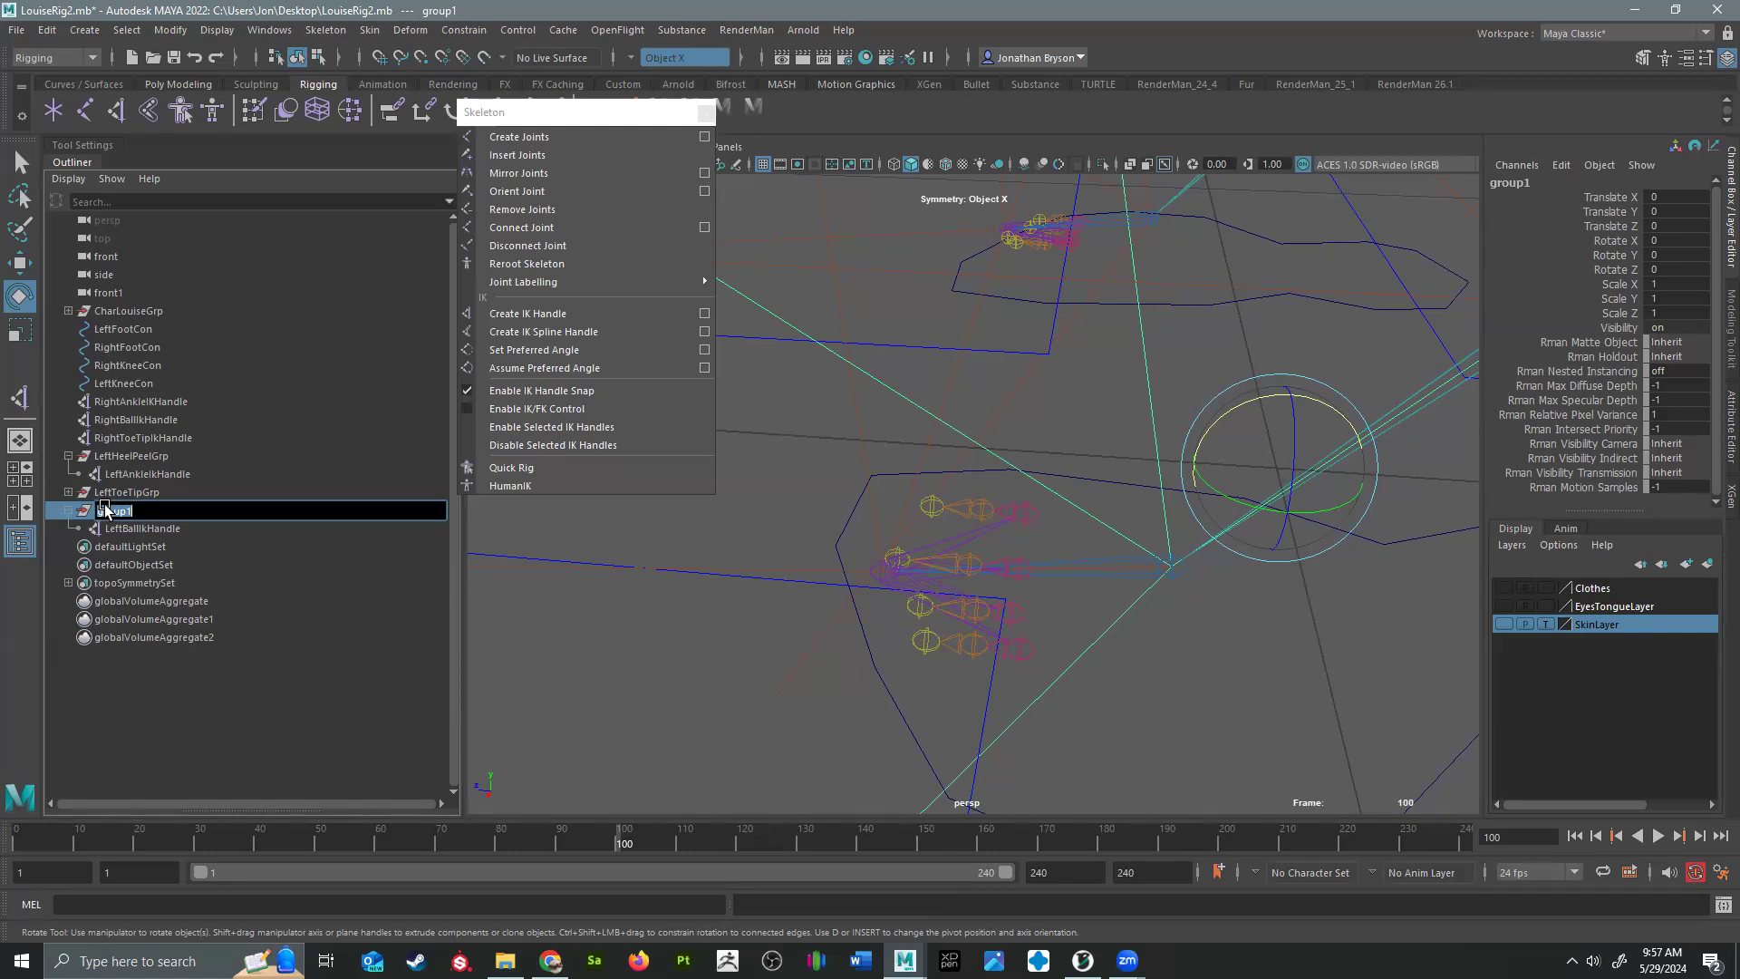
type("F")
key("Return")
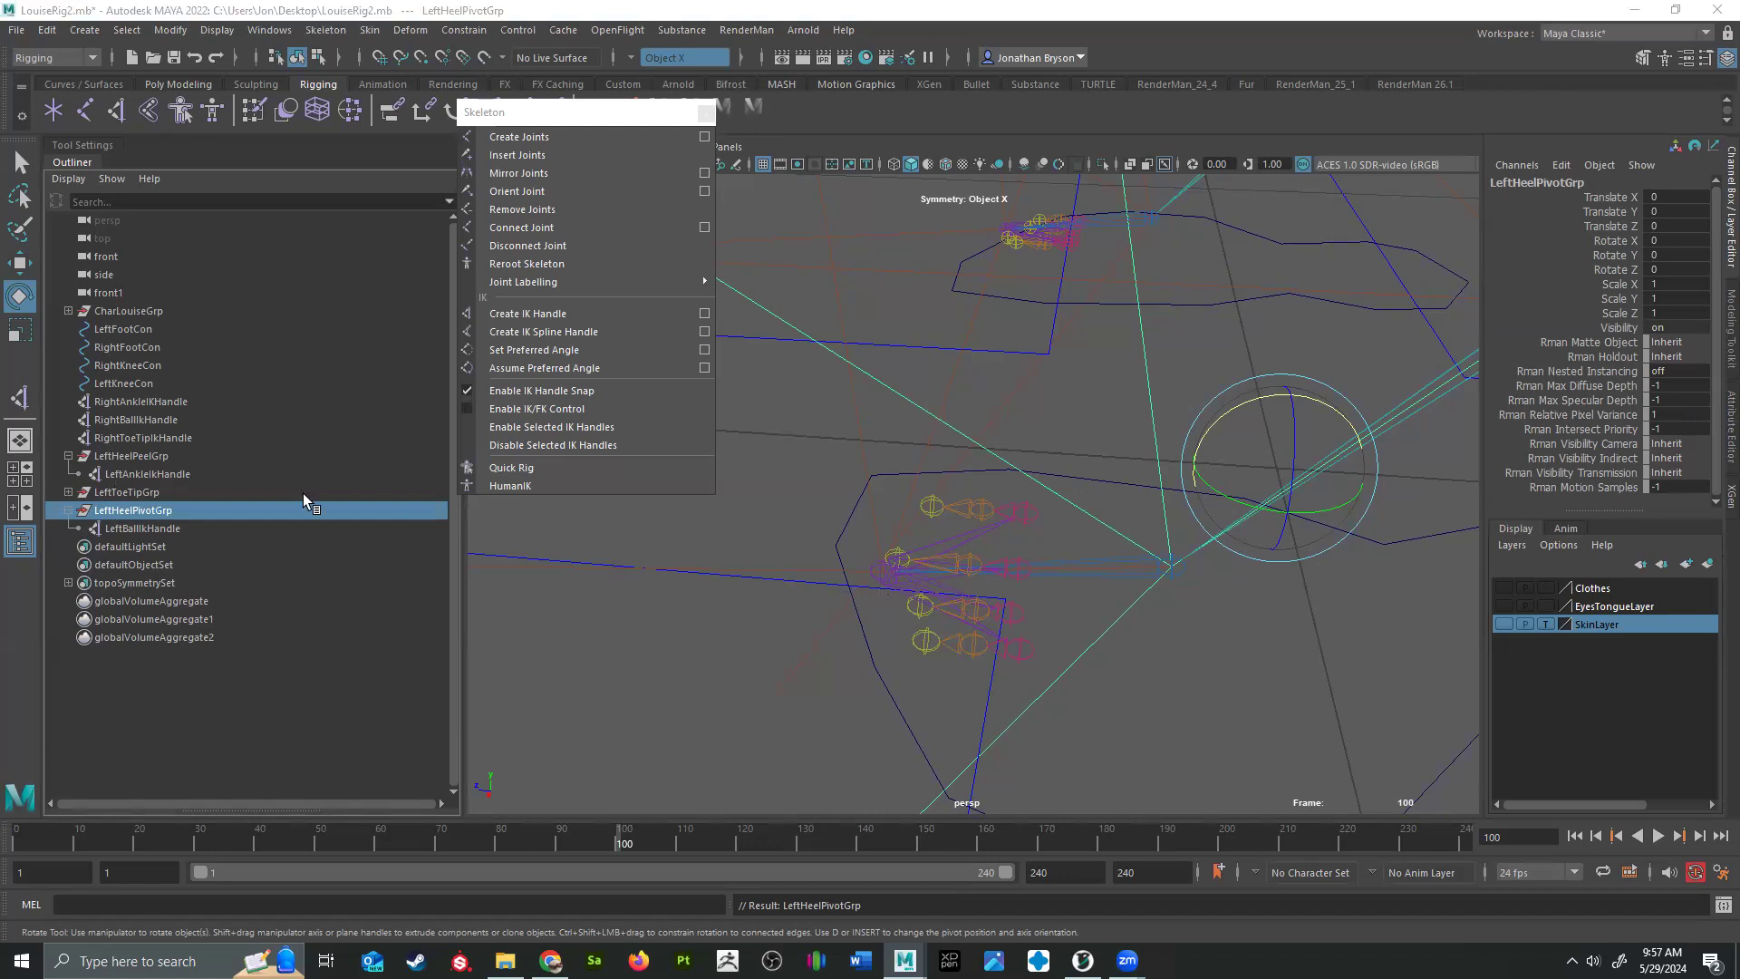
Step: Snap the pivot of LeftHeelPivotGrp to the left ankle joint
left_click_drag(1165, 516, 1100, 525, "alt")
middle_click_drag(1100, 525, 916, 544, "alt")
left_click_drag(917, 544, 1138, 579, "alt")
middle_click_drag(1138, 578, 977, 568, "alt")
key("d")
key("v")
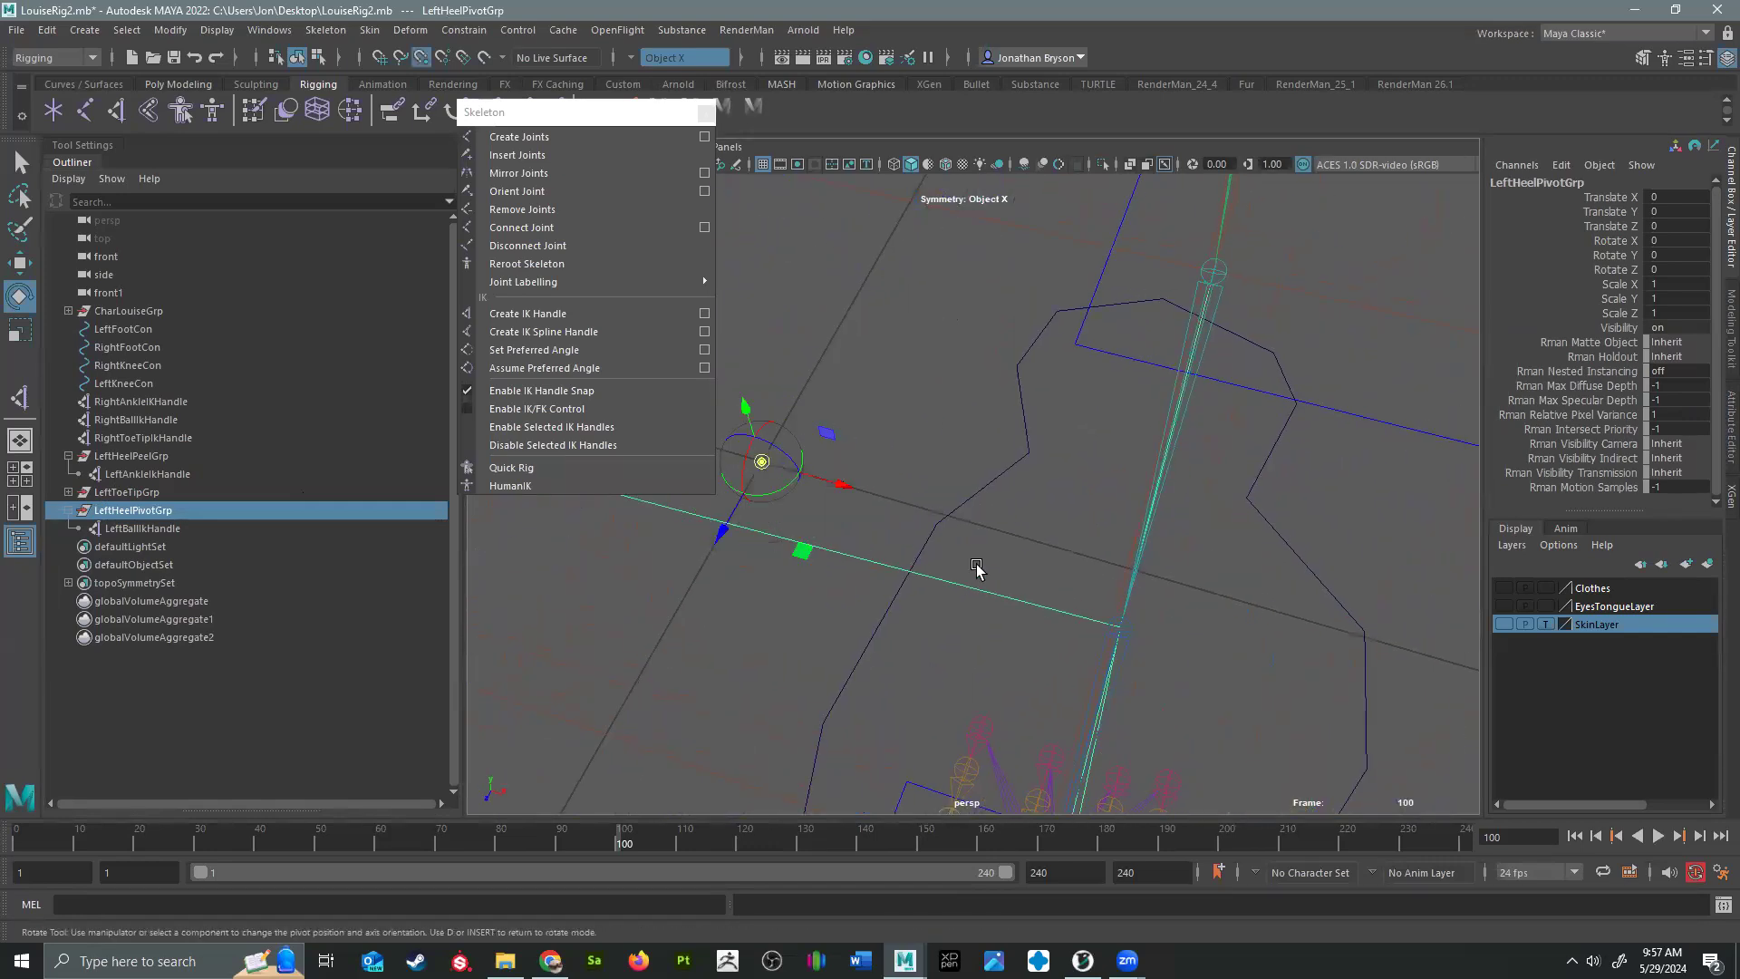
key("v")
left_click_drag(762, 466, 766, 462)
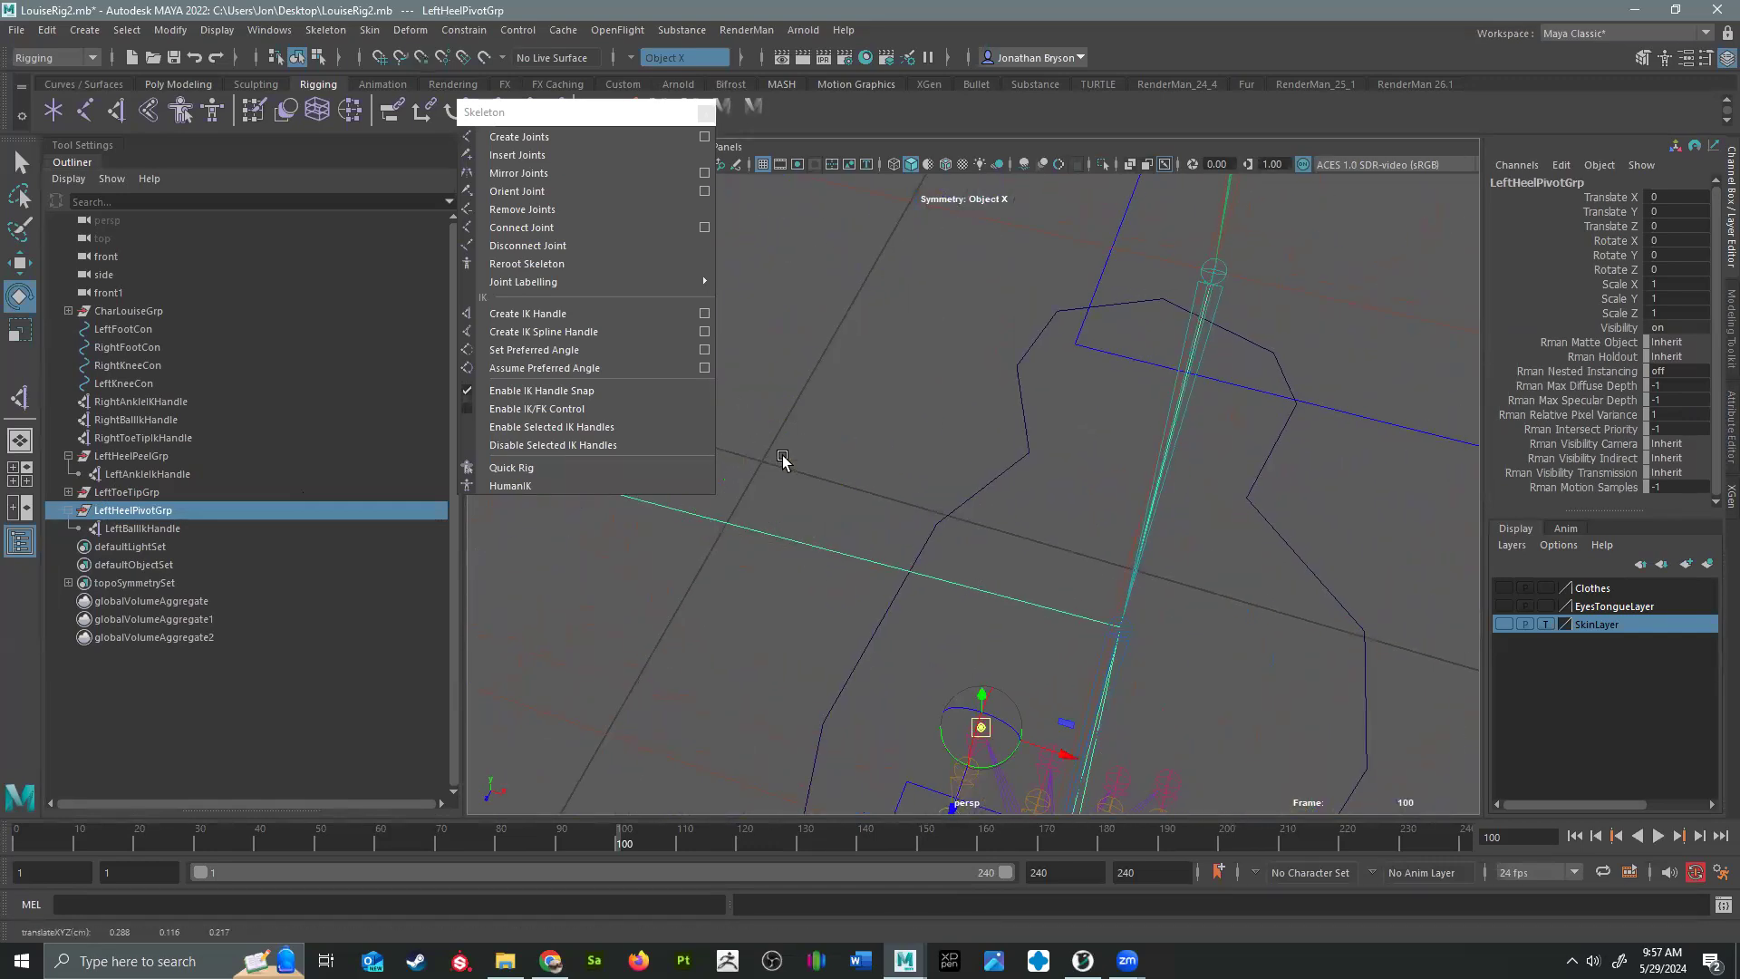
key("w")
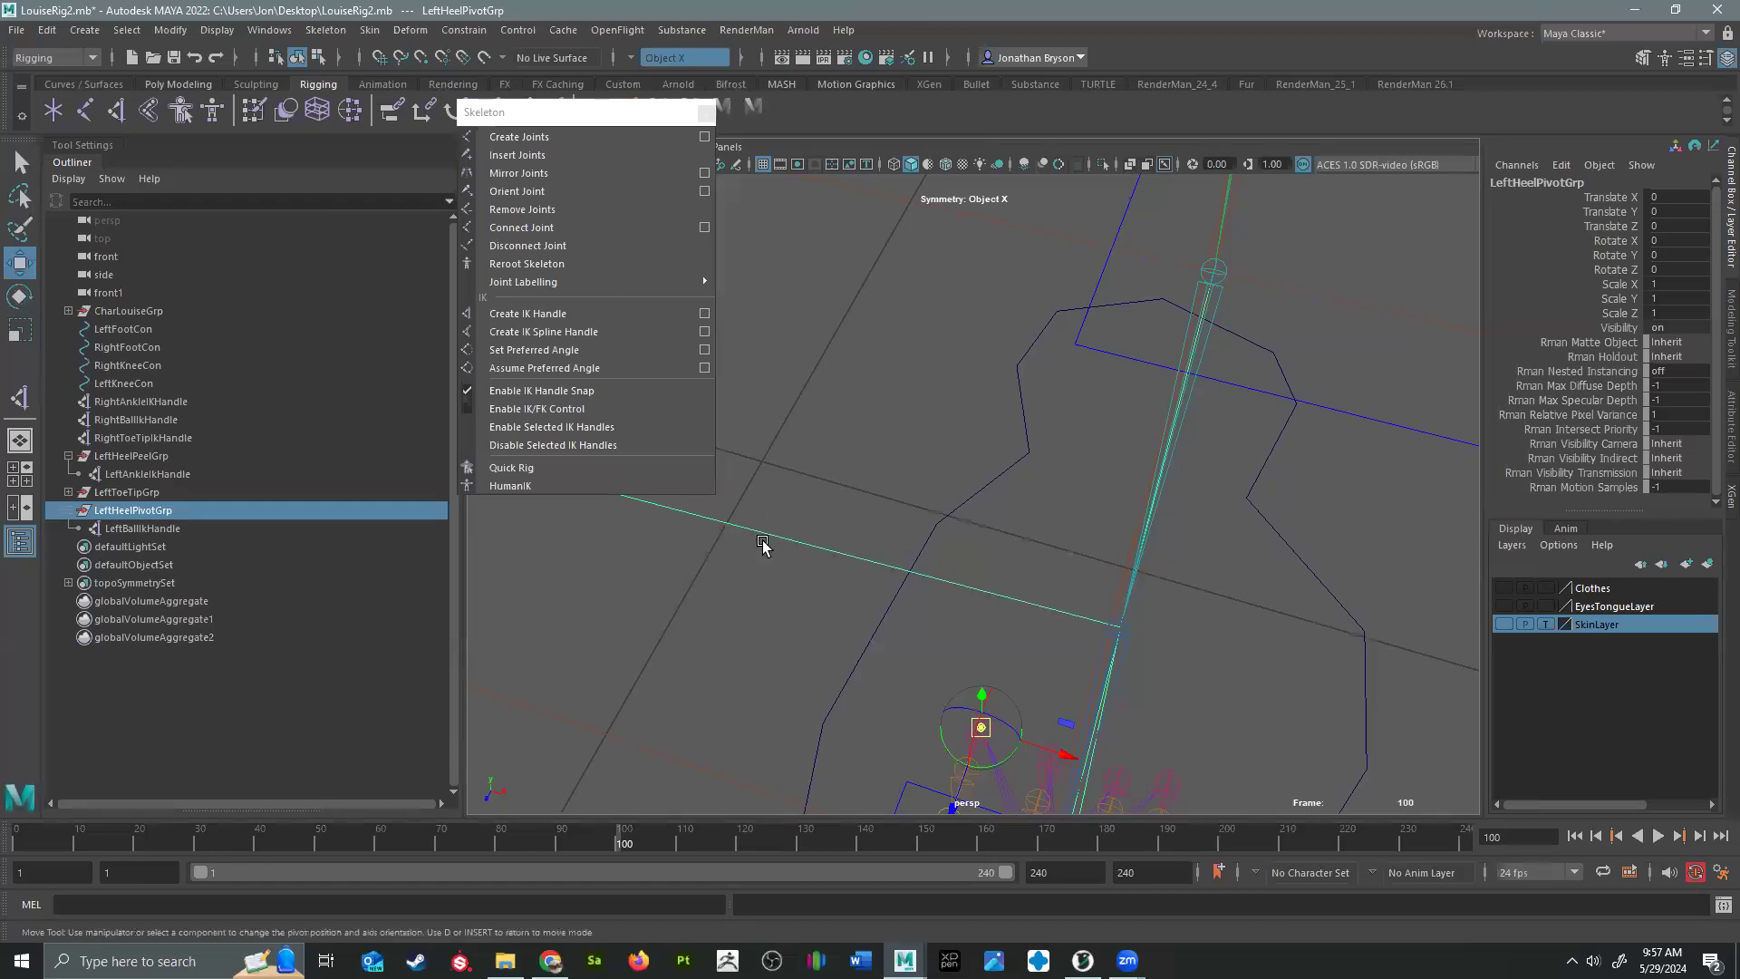
left_click_drag(982, 727, 1215, 272)
Step: Lower the LeftHeelPivotGrp pivot and move it back to the base of the left heel, using the visible SkinLayer as reference
left_click_drag(1258, 464, 1050, 380, "alt")
left_click_drag(1045, 234, 1043, 361)
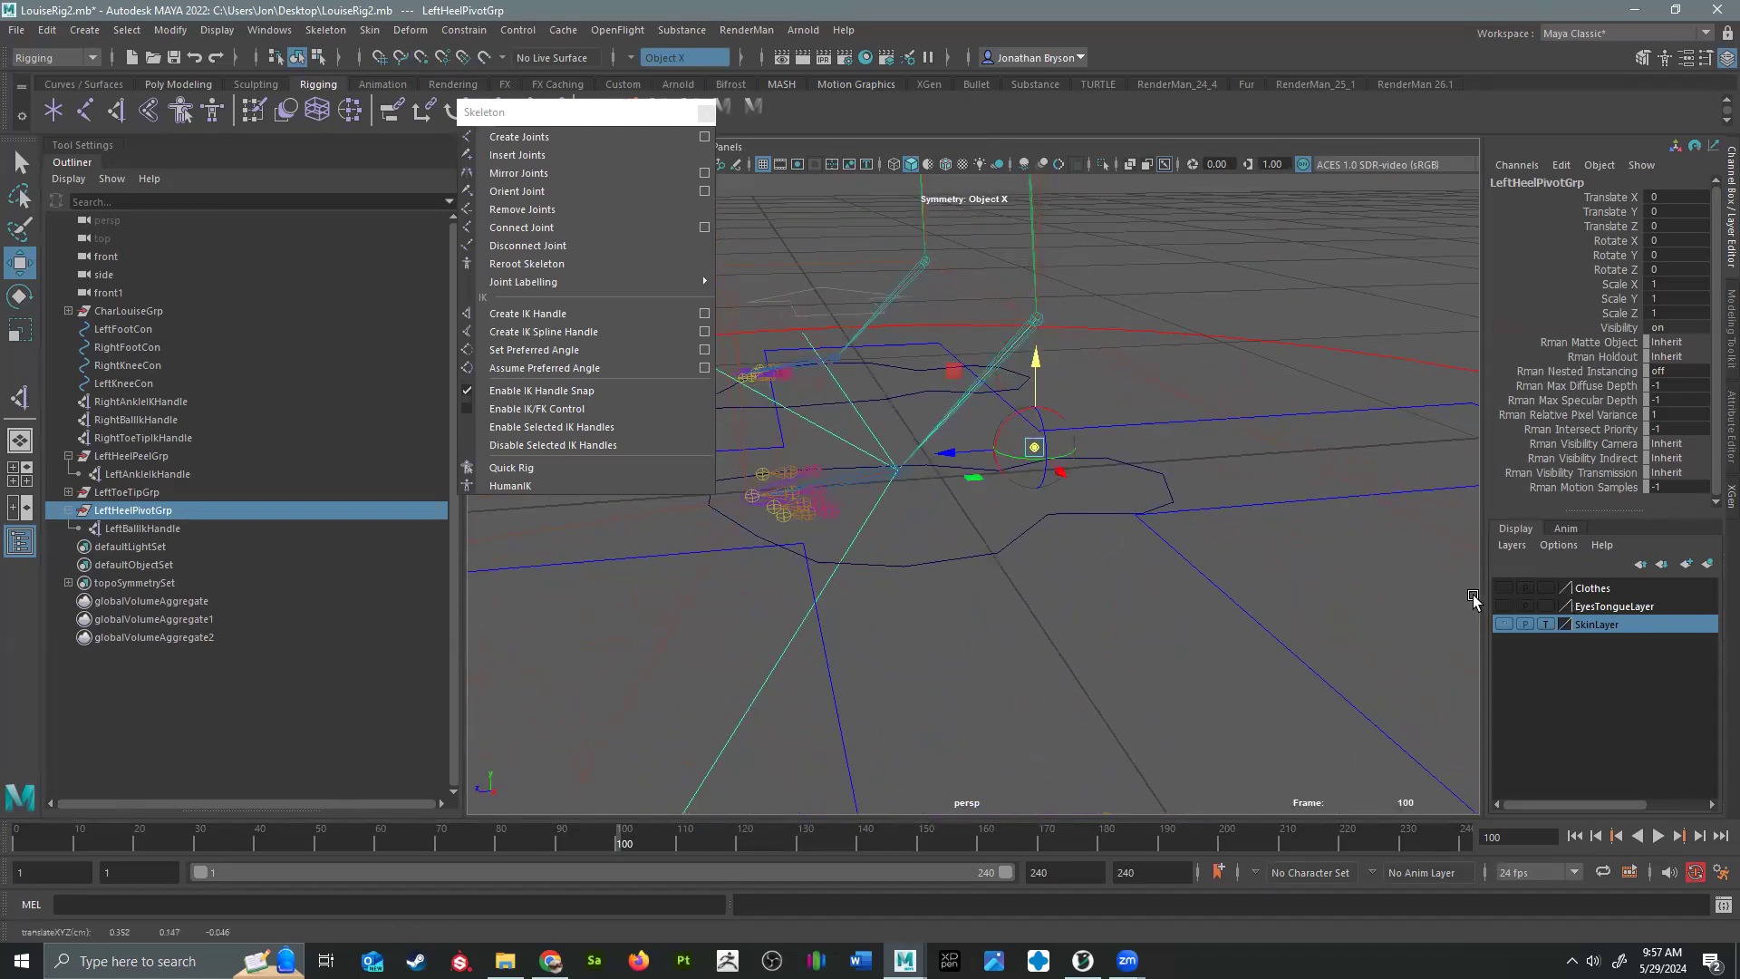
left_click(1505, 623)
left_click_drag(1078, 480, 1068, 522, "alt")
left_click_drag(984, 440, 1035, 391)
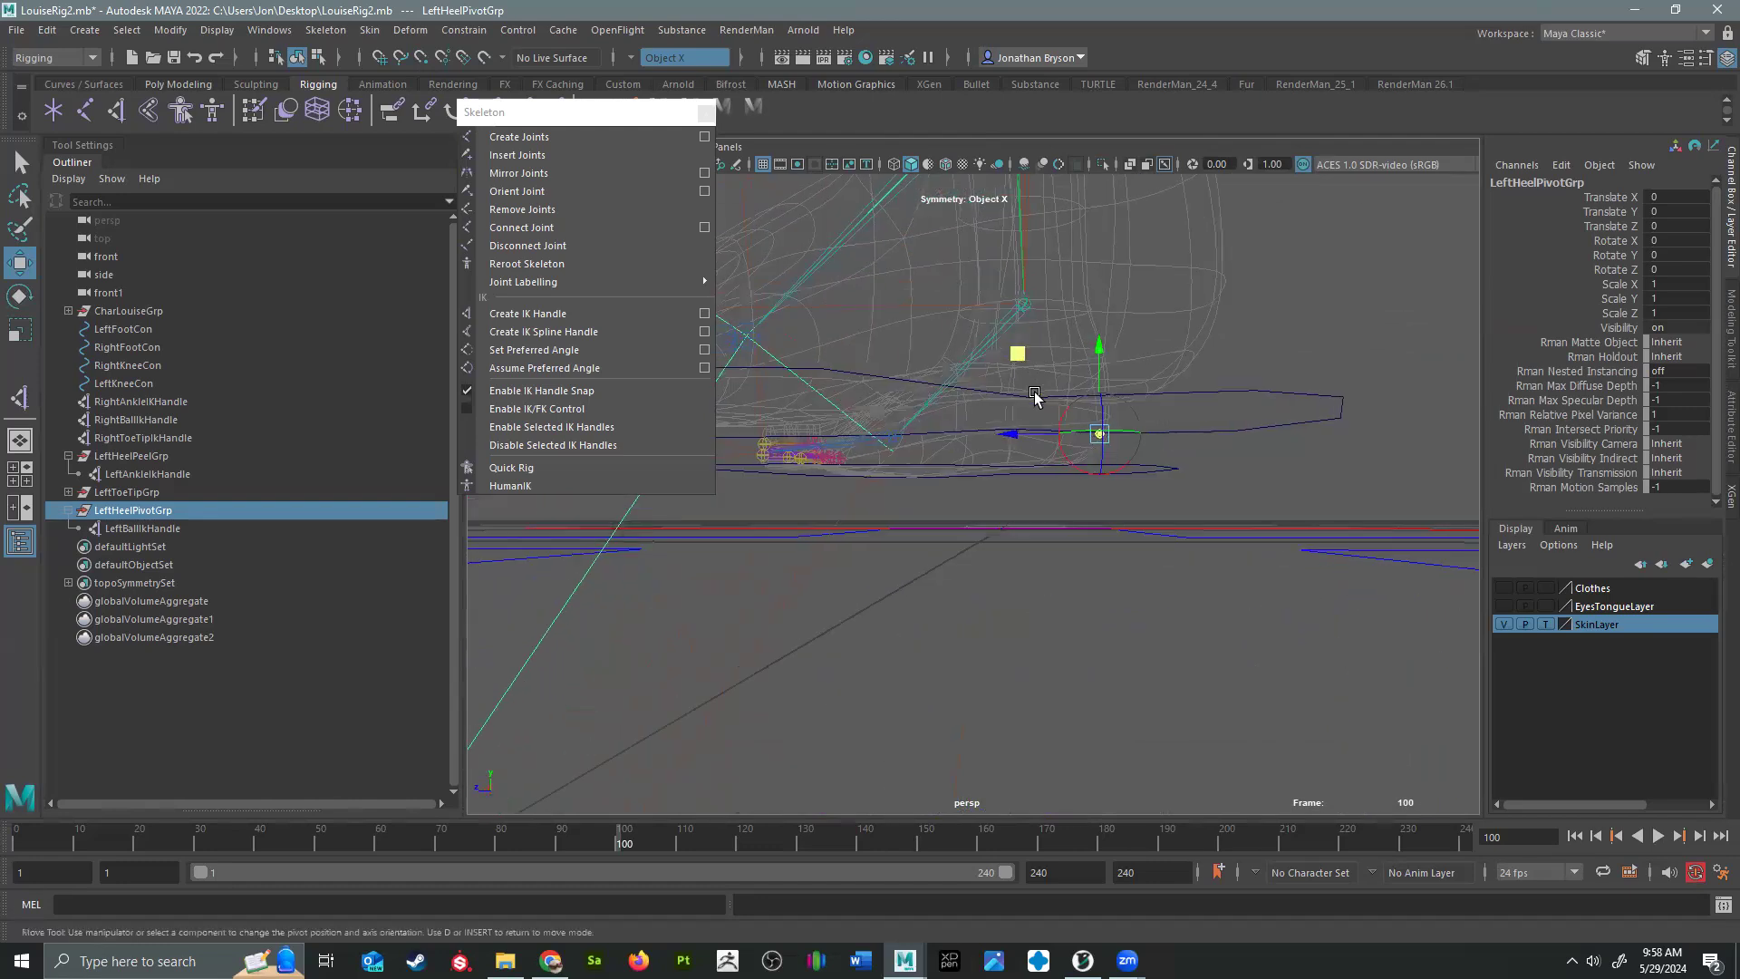
Step: Check the left heel pivot against the Clothes layer and review the handles inside the left foot groups
left_click(1501, 588)
left_click_drag(1166, 481, 1124, 413, "alt")
left_click(1504, 588)
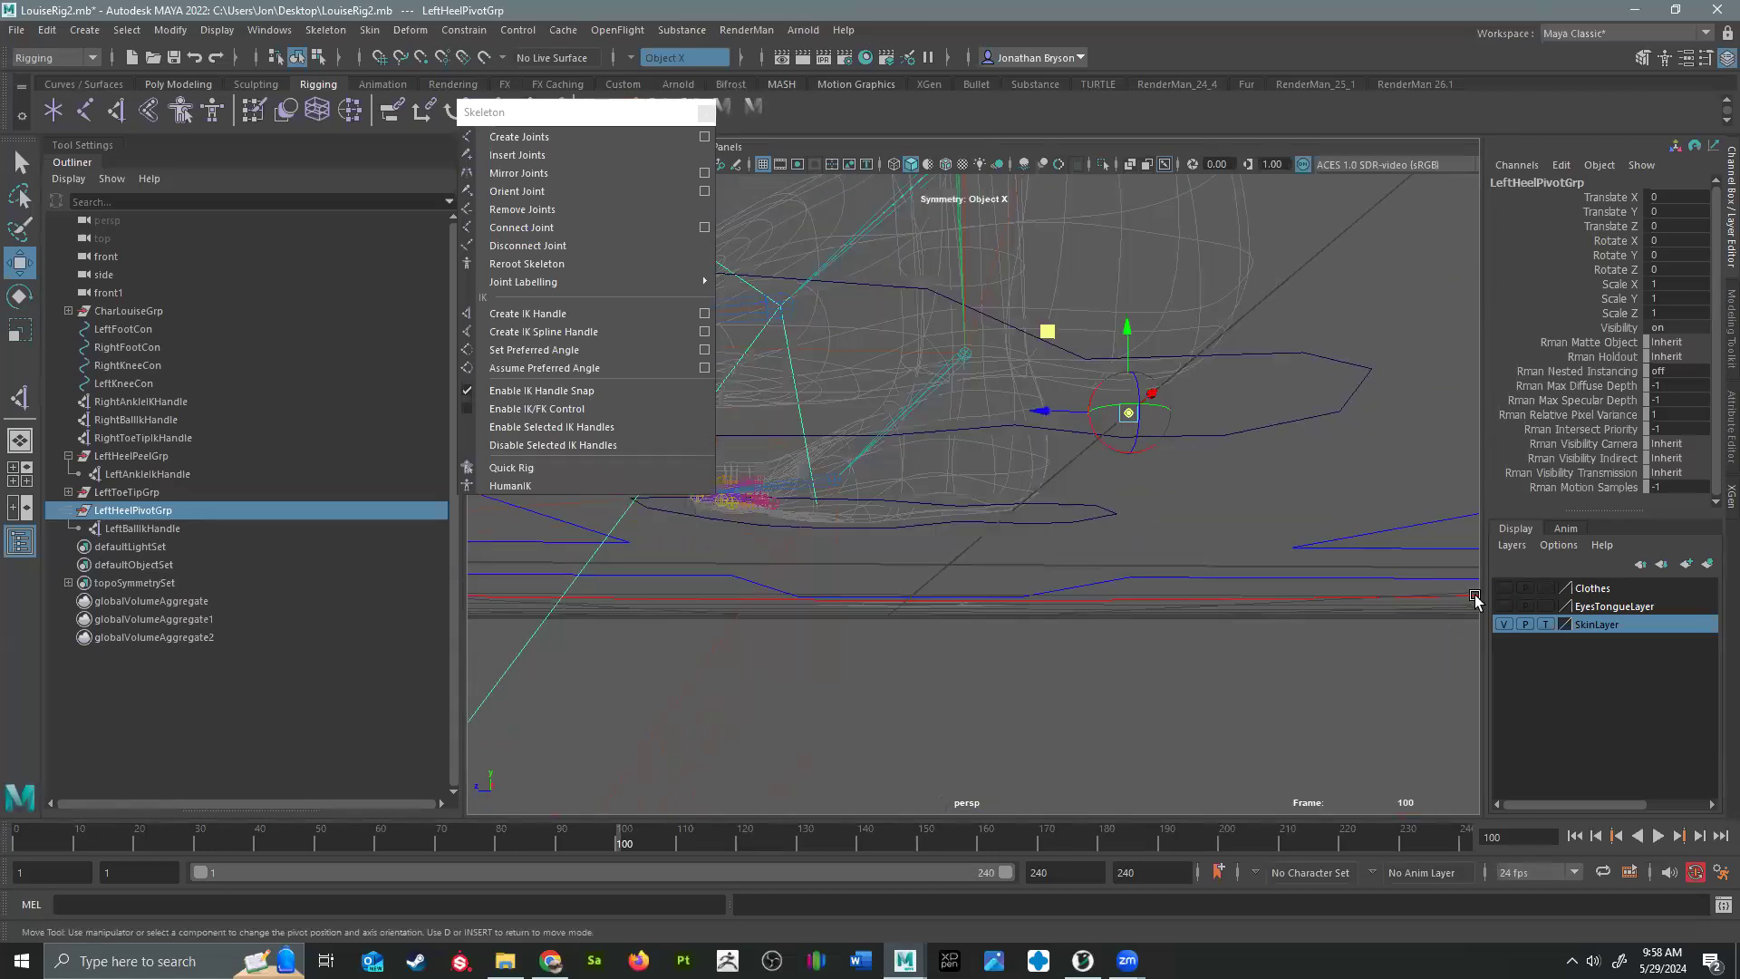
left_click_drag(1076, 476, 1070, 539, "alt")
right_click_drag(1070, 540, 635, 500, "alt")
middle_click_drag(960, 536, 1075, 576, "alt")
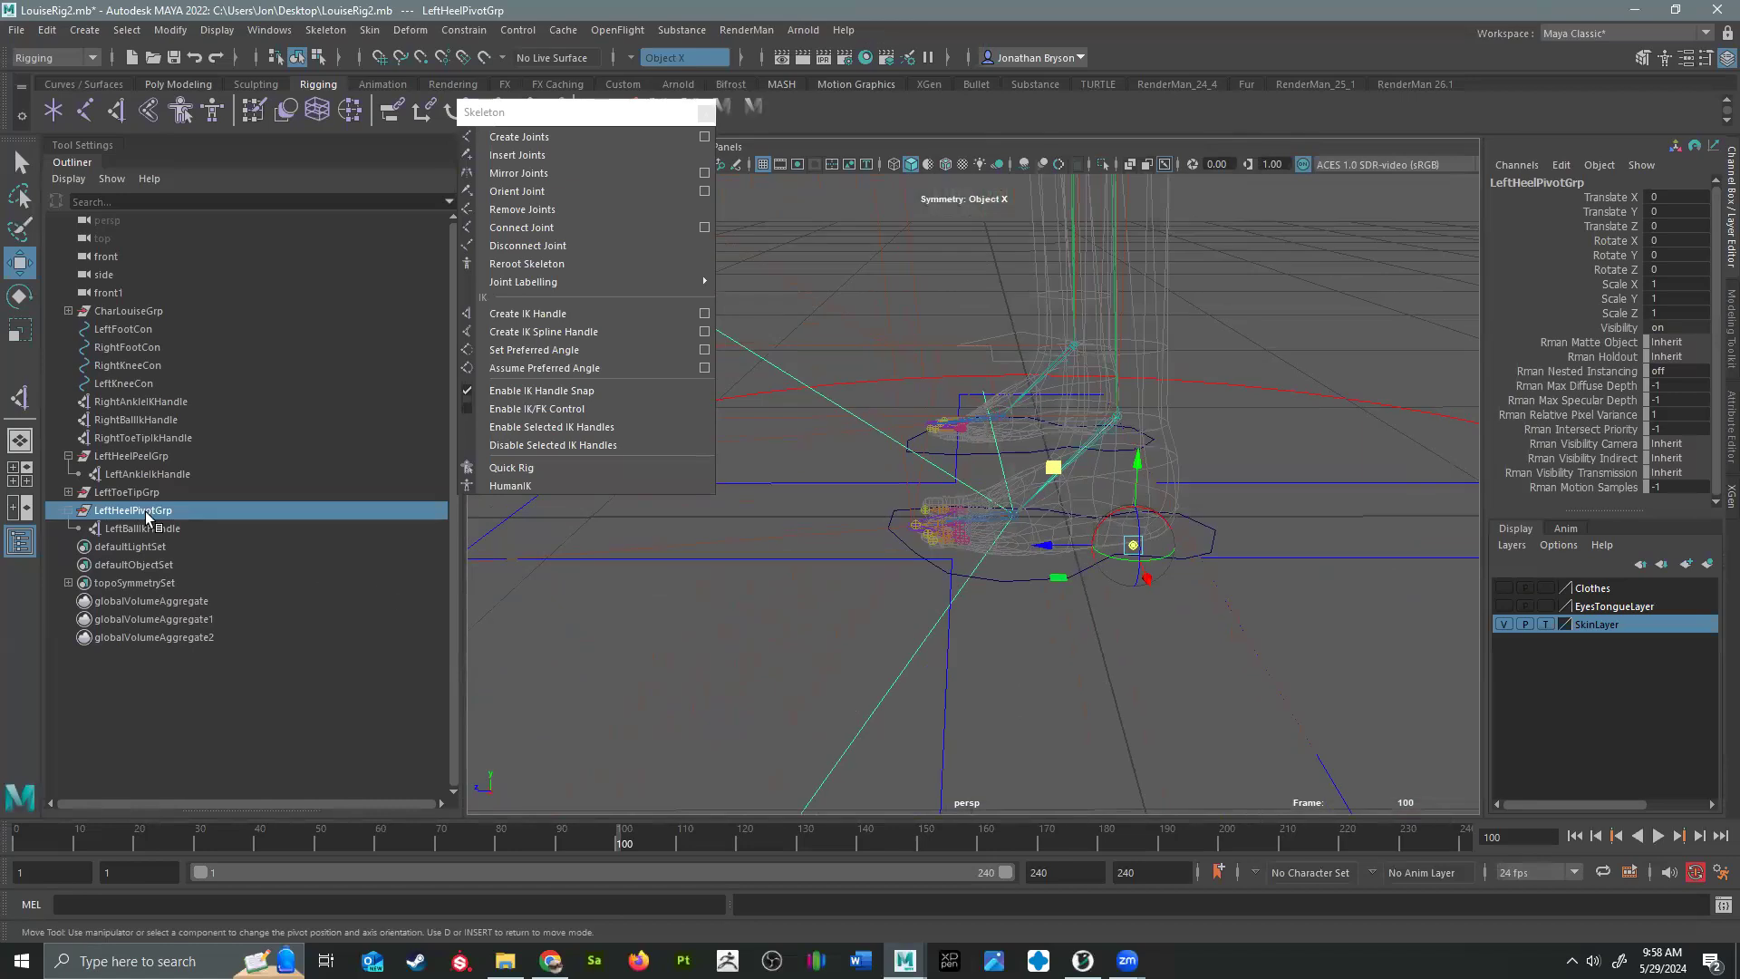
left_click(68, 492)
left_click(111, 453)
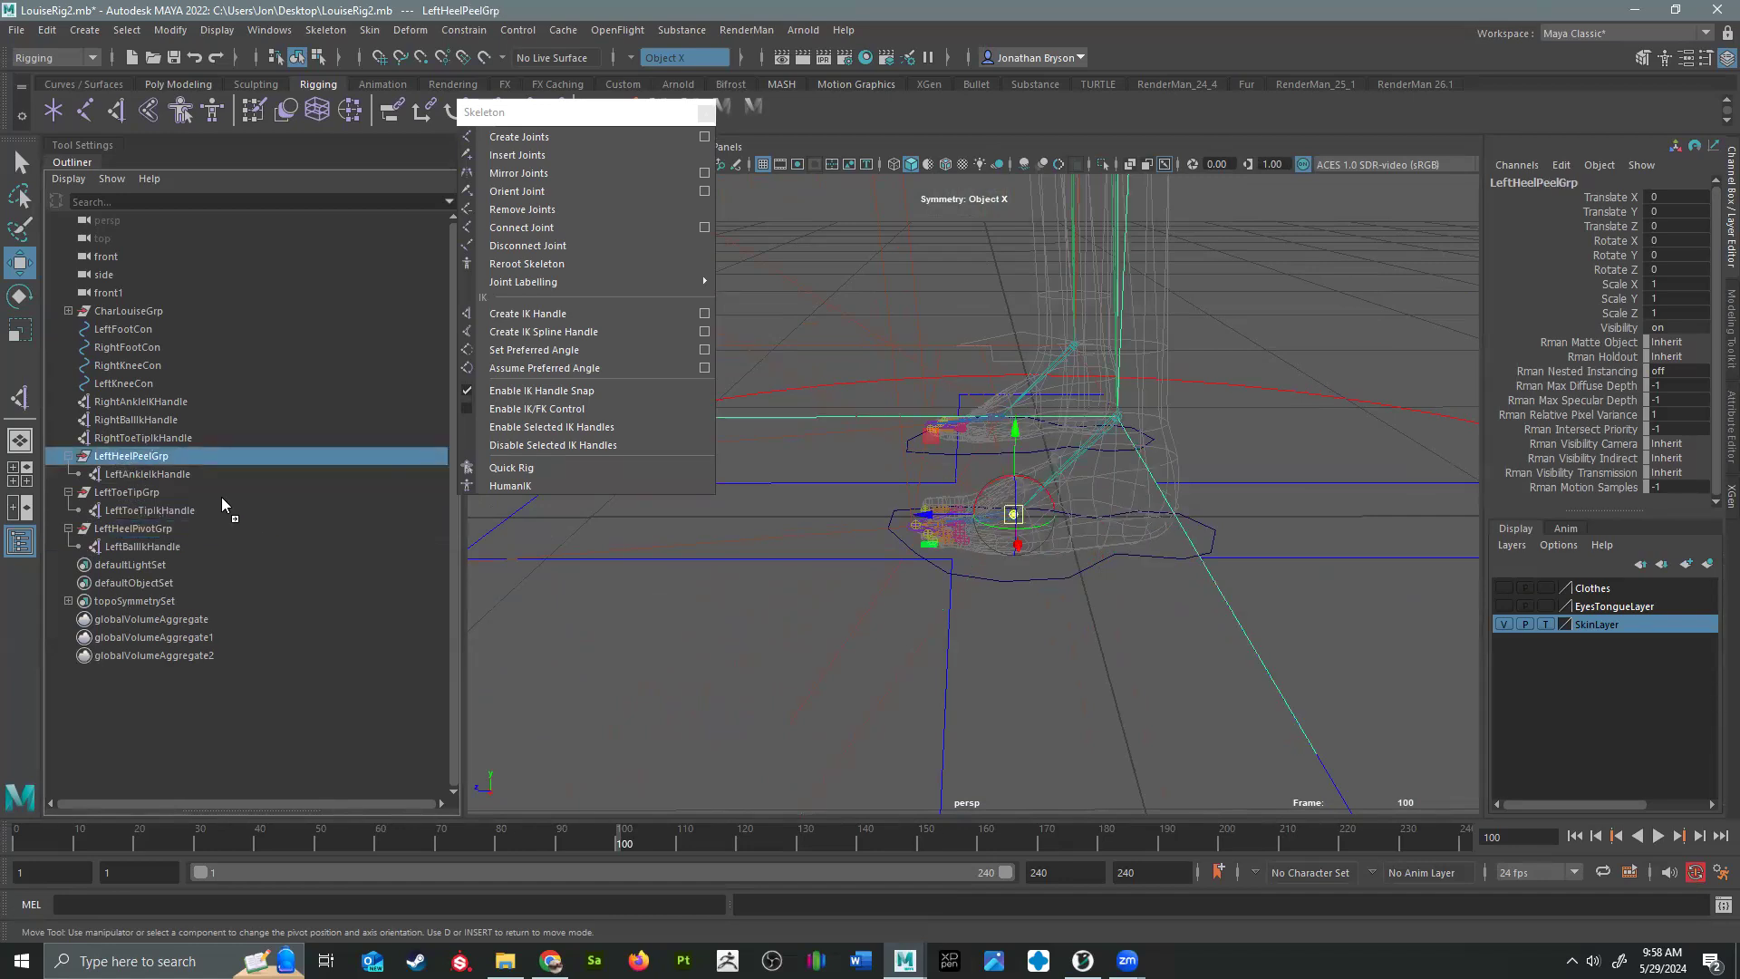
Step: Group RightToeTipIkHandle by itself
left_click(150, 439)
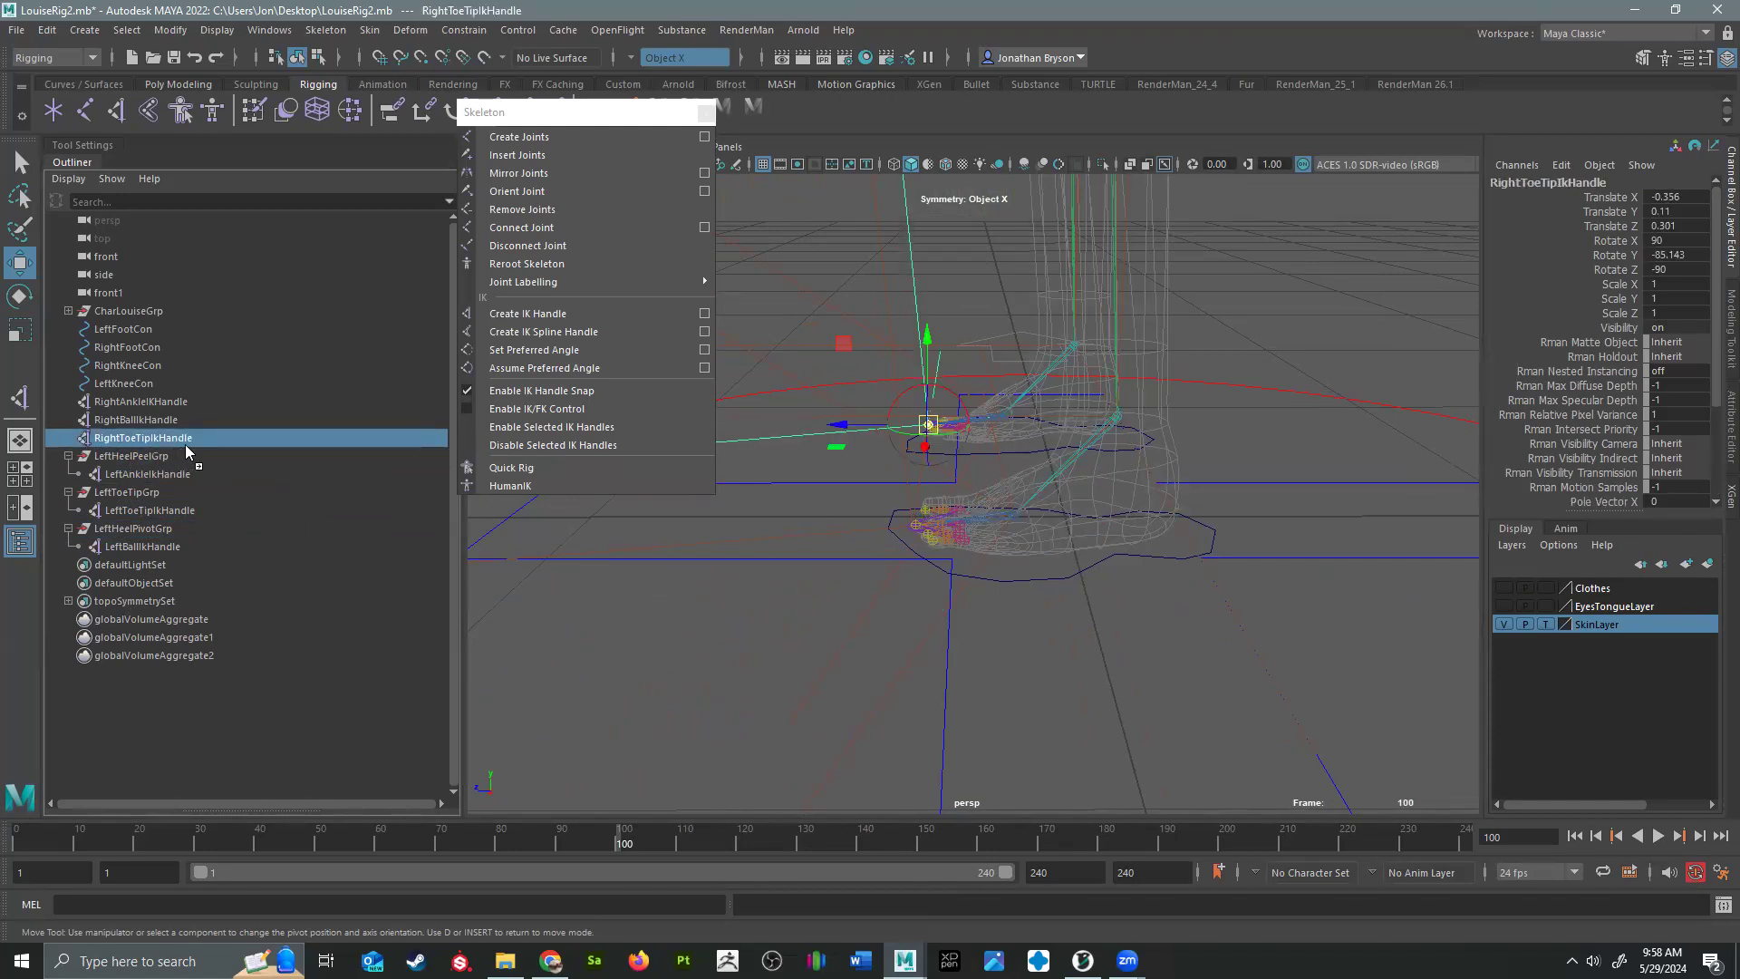
key("ctrl+g")
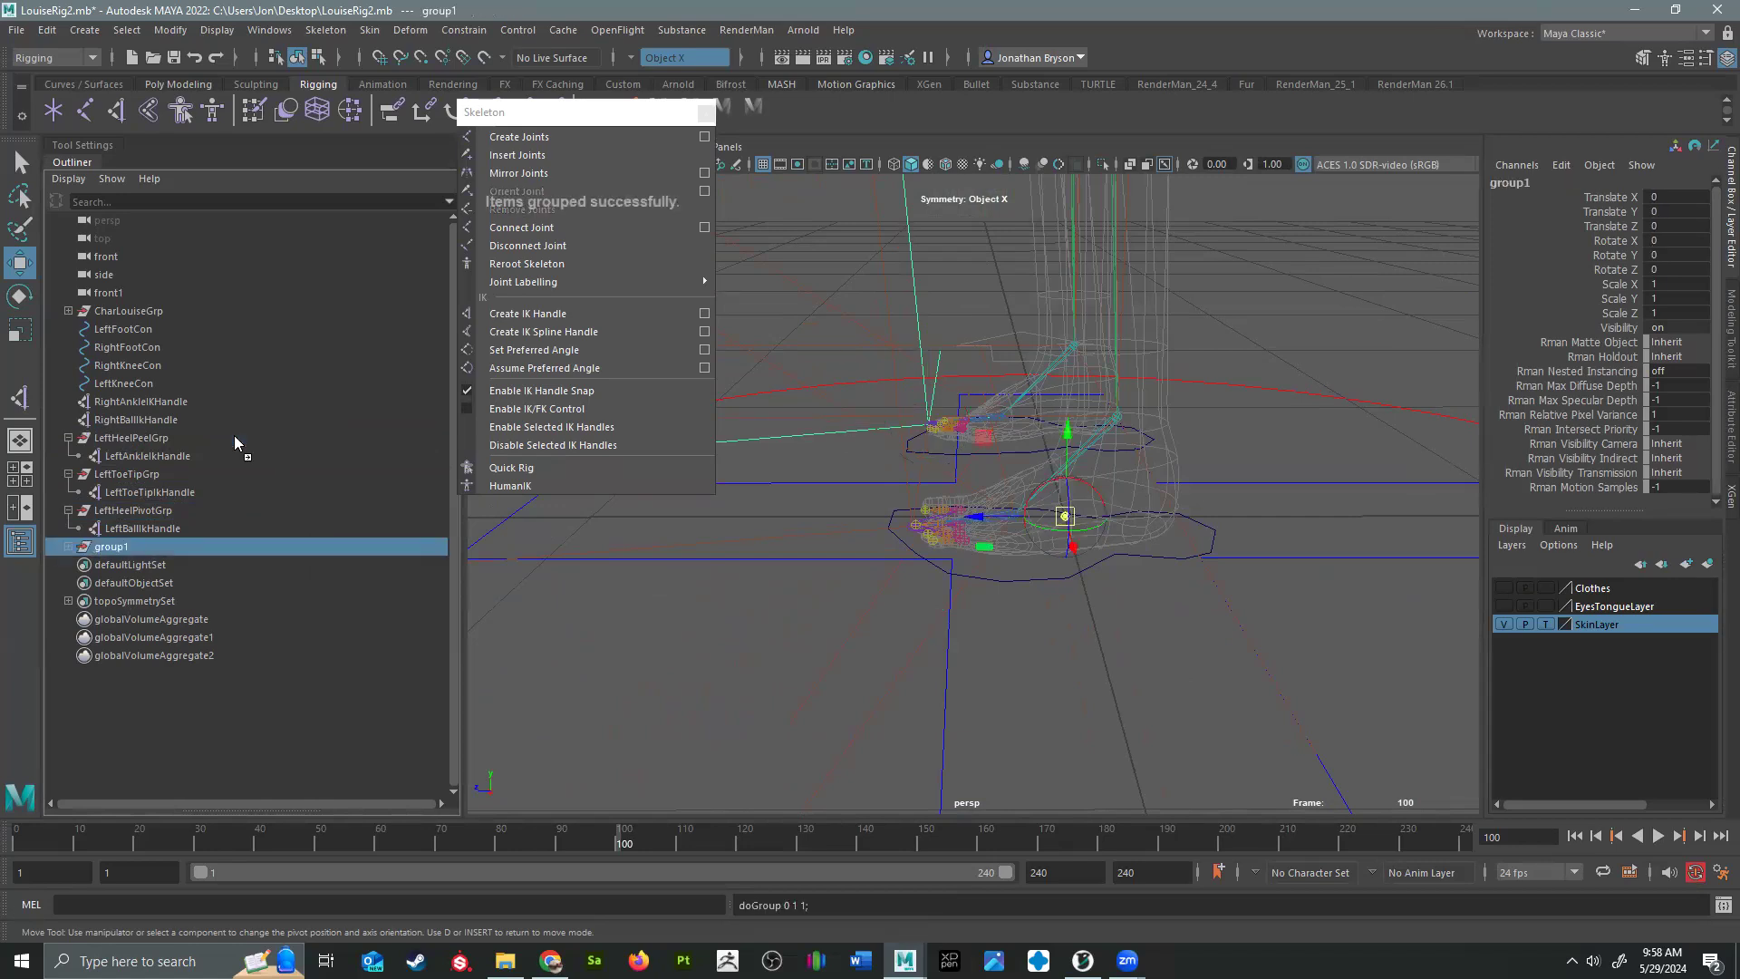
key("shift+r")
key("i")
key("g")
key("h")
key("t")
key("shift+t")
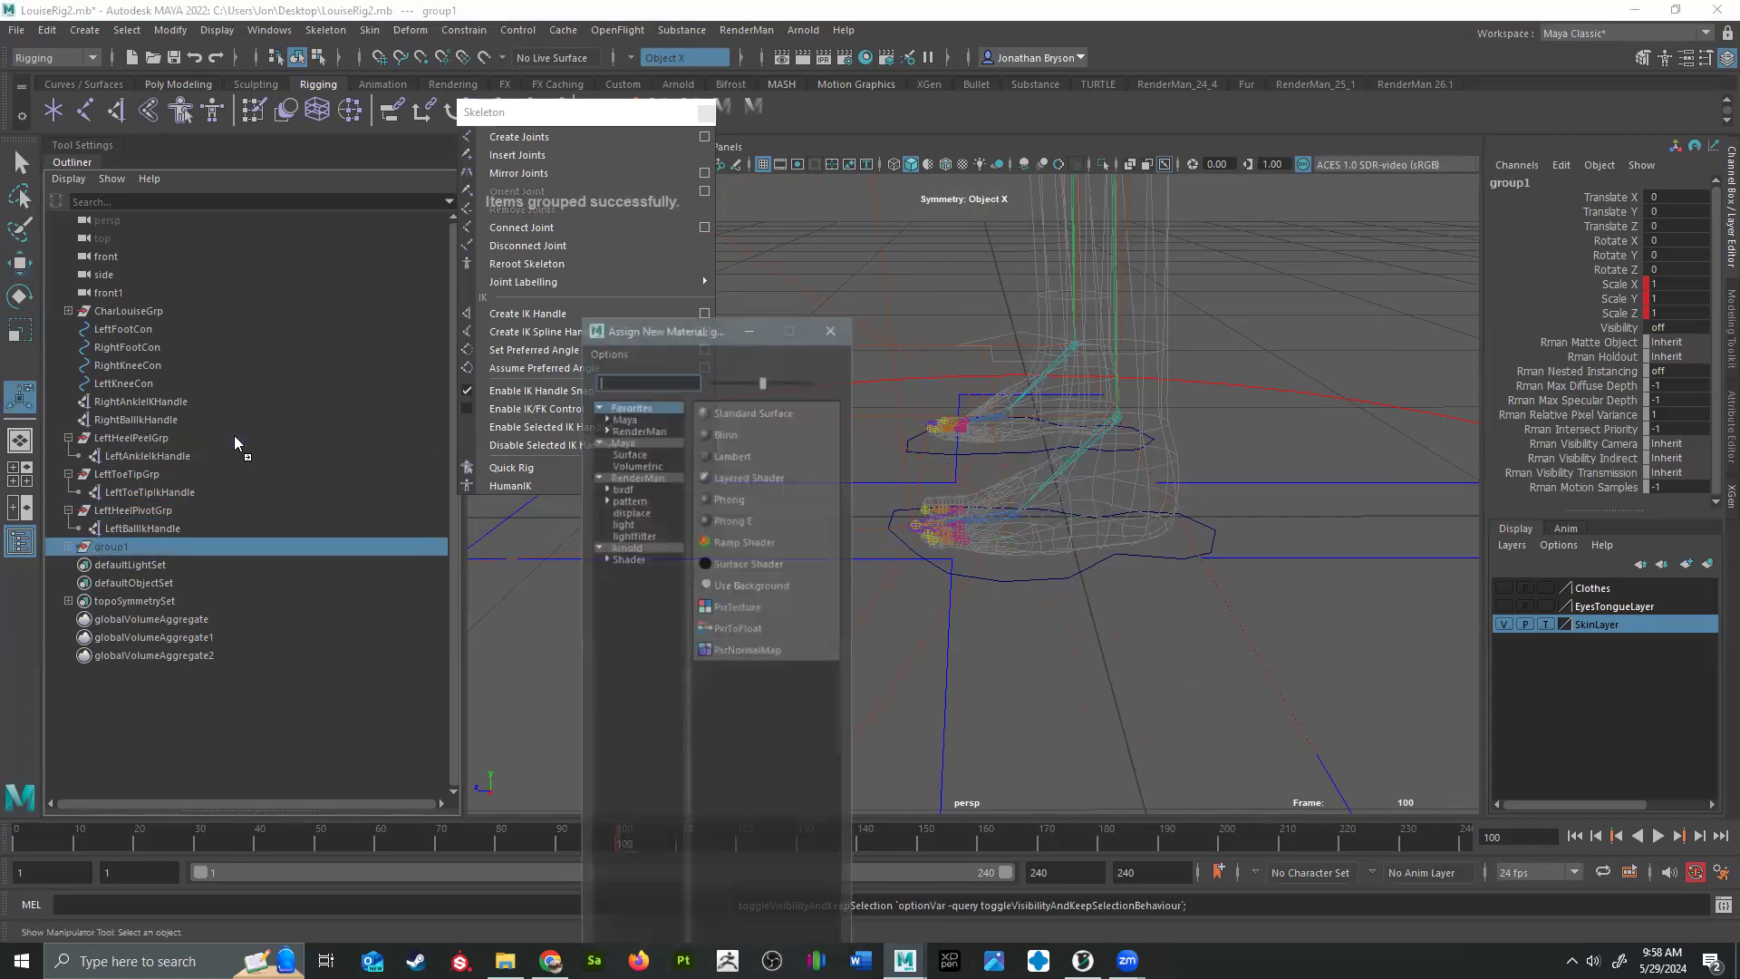
type("oe")
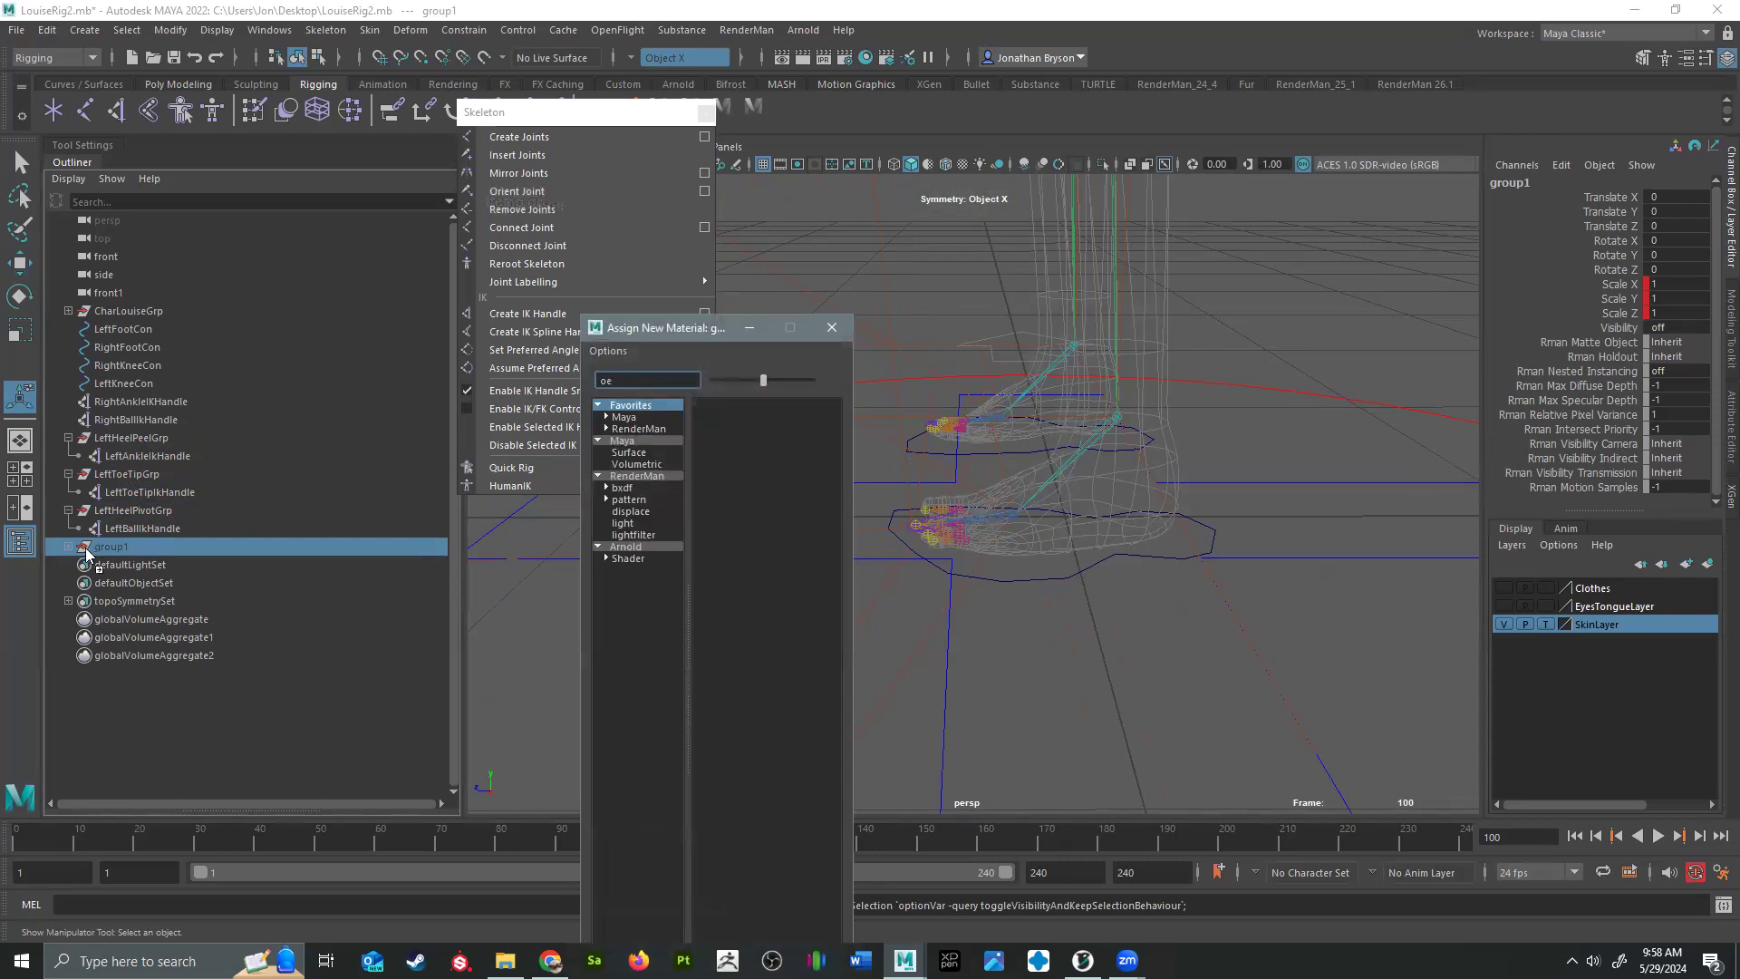
left_click(832, 327)
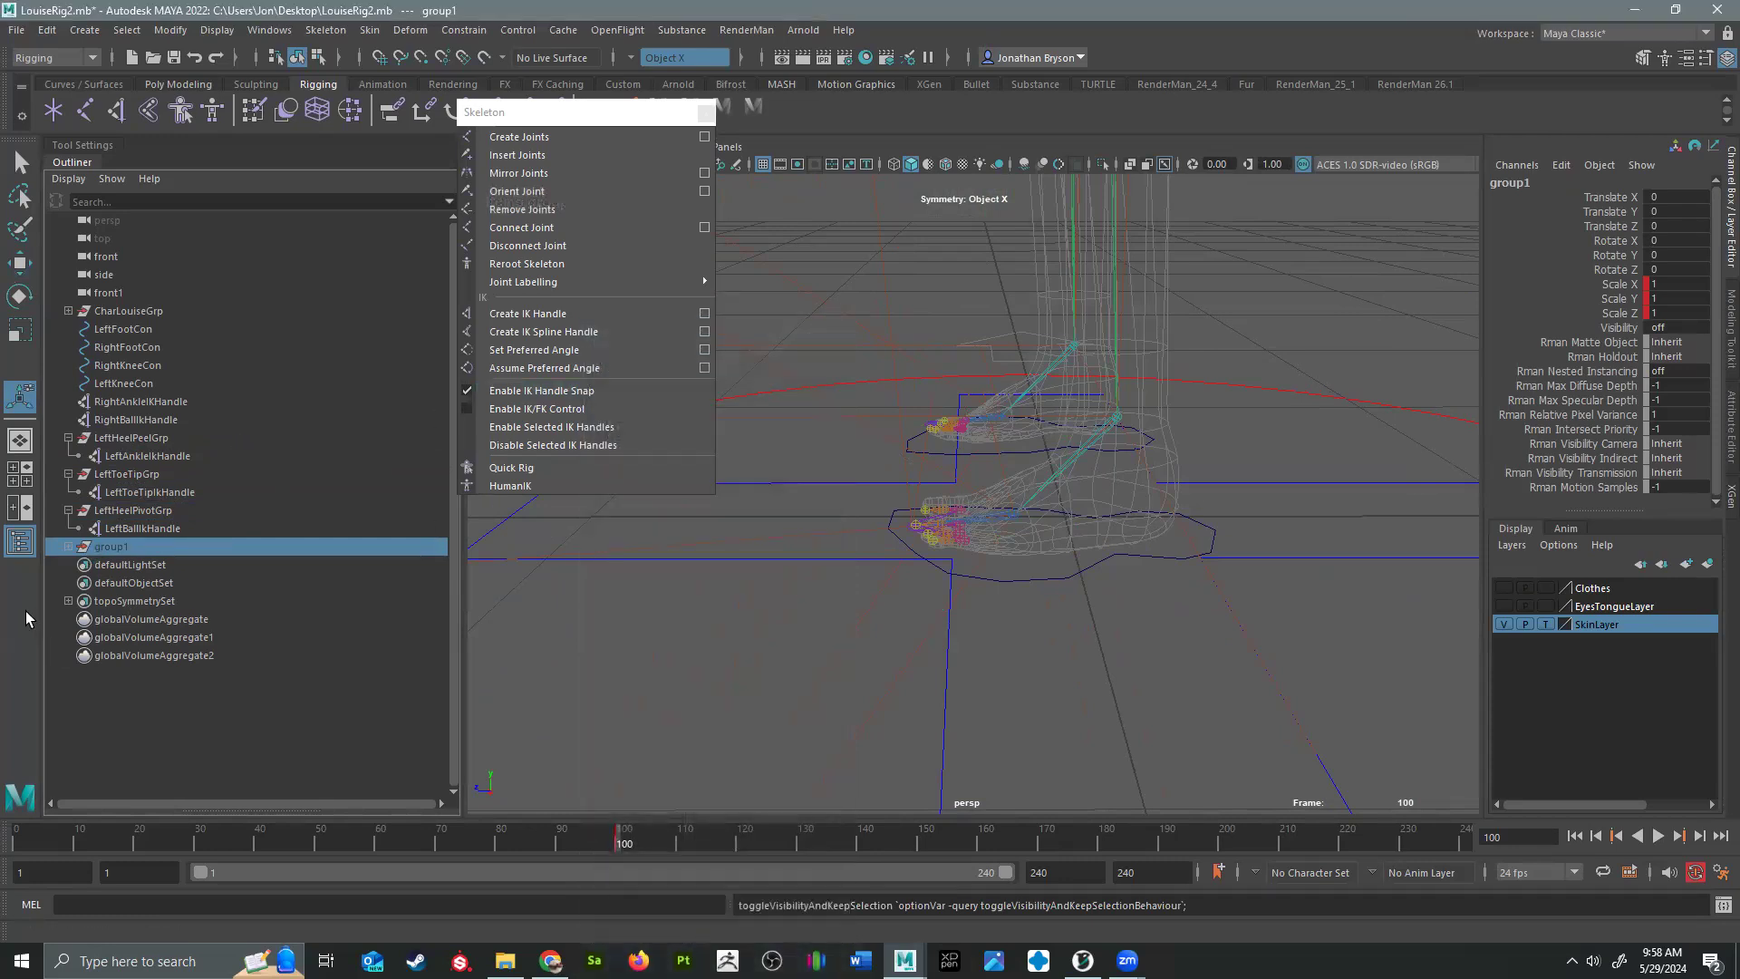
Step: Rename the right toe tip handle's group as RightToeTapGrp and expand it
double_click(103, 547)
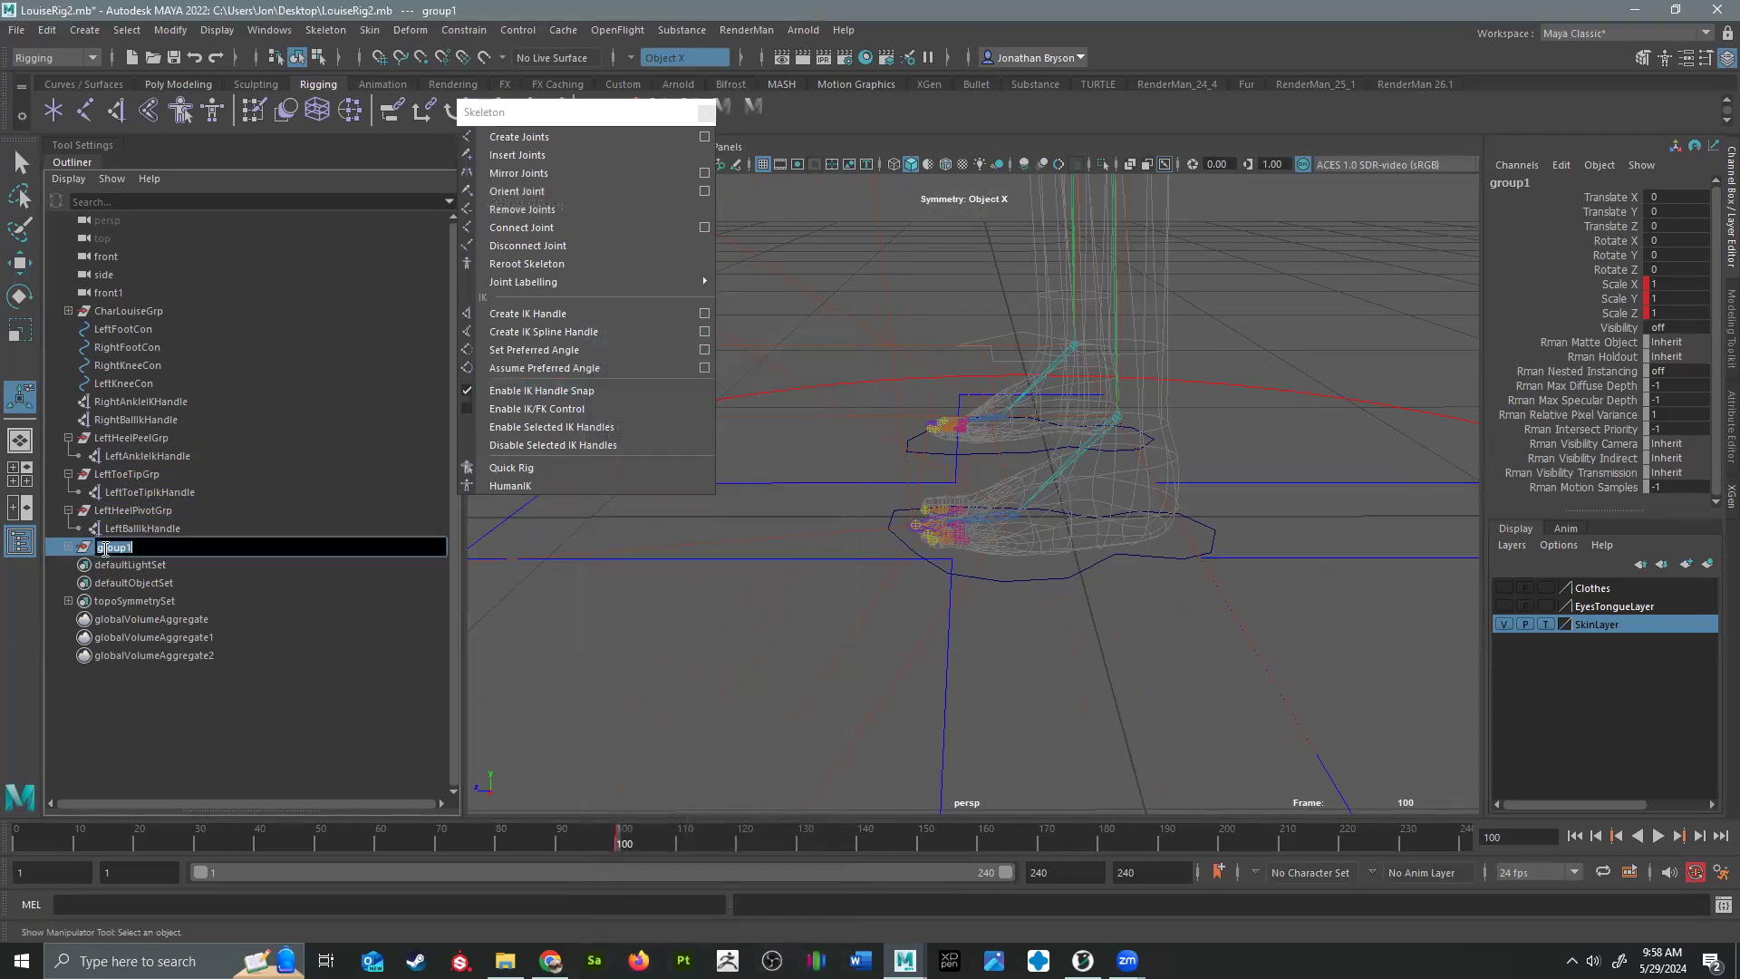
type("RightToeTapG")
key("Return")
left_click(68, 547)
Step: Hide SkinLayer and snap the pivot of RightToeTapGrp to the right ball joint
left_click_drag(948, 475, 1008, 478, "alt")
key("w")
left_click_drag(876, 491, 931, 595, "alt")
middle_click_drag(931, 596, 1104, 716, "alt")
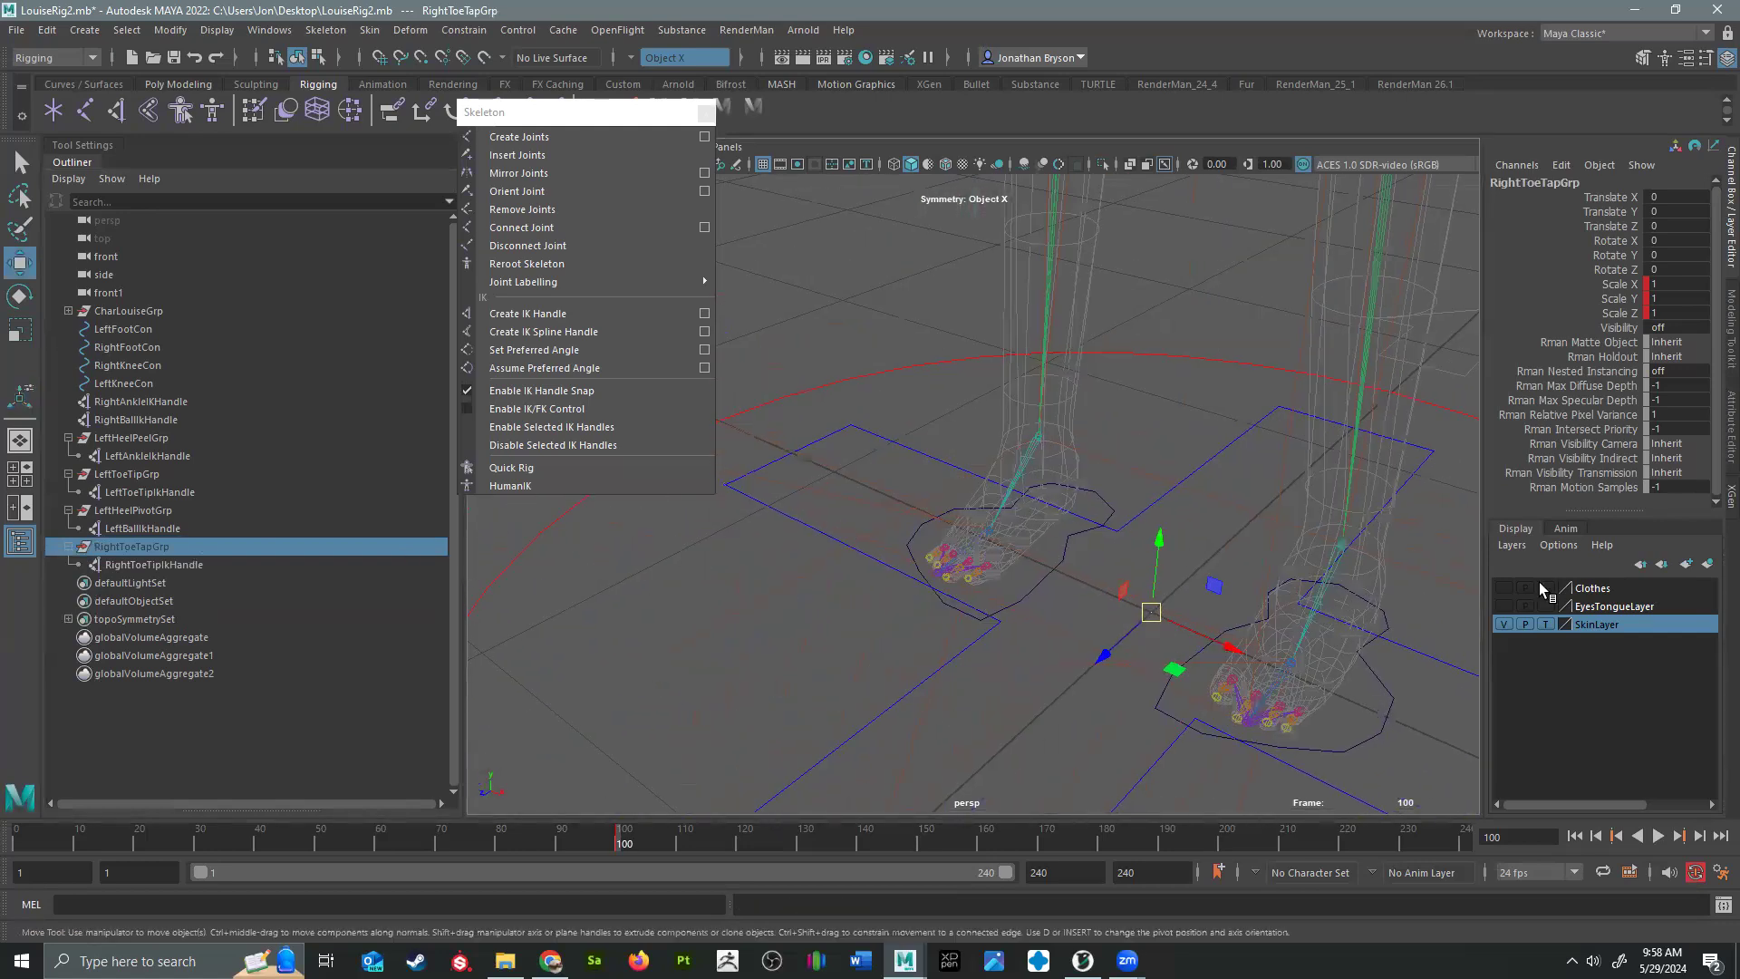
left_click(1504, 625)
left_click_drag(1137, 621, 1001, 492, "alt")
key("v")
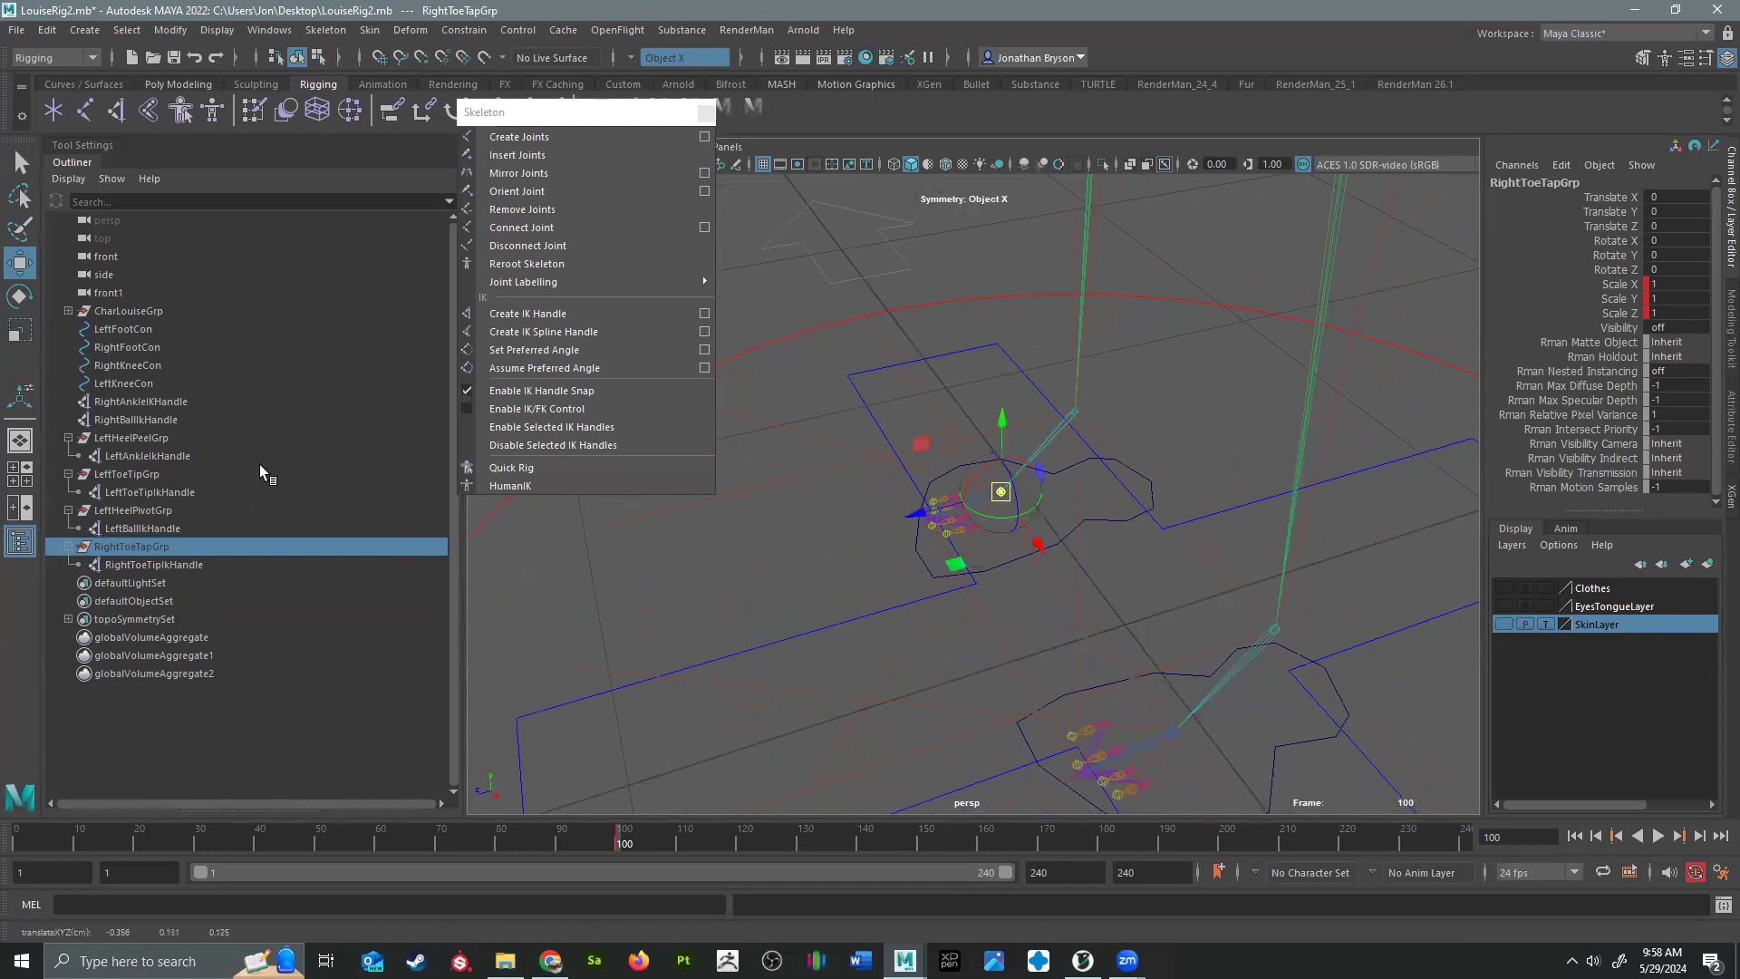
Step: Group RightBallIkHandle by itself and name the group RightHeelPivotGrp
left_click(96, 420)
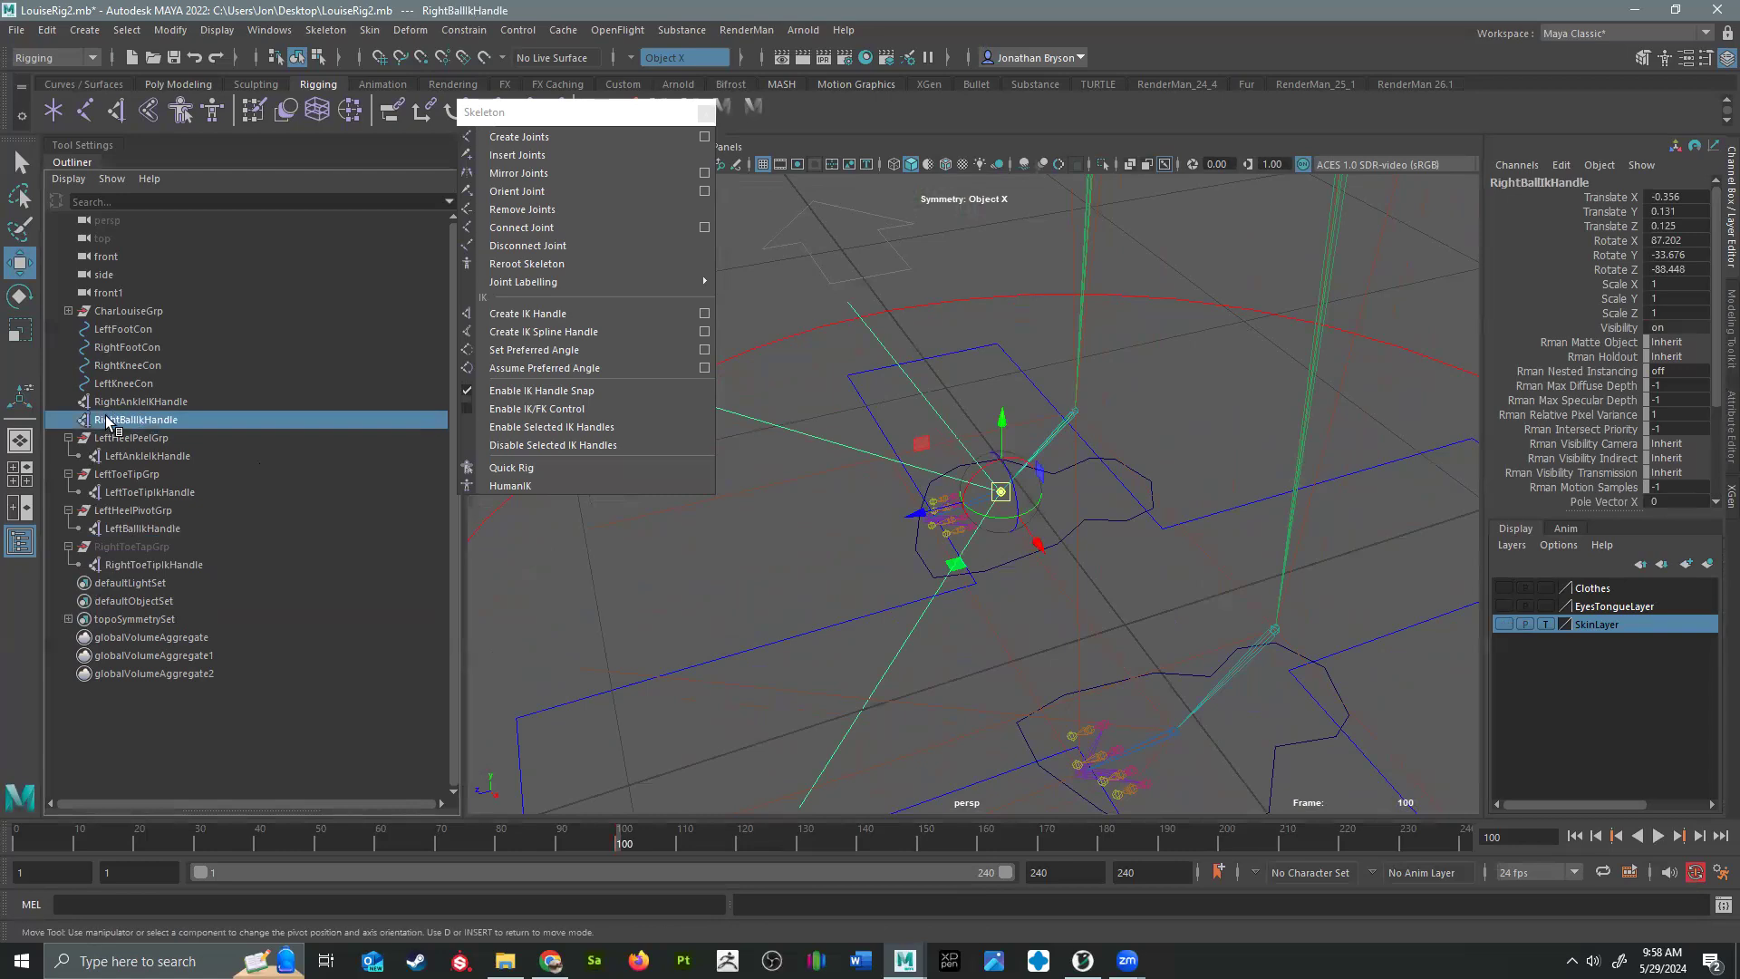
key("ctrl+g")
double_click(117, 566)
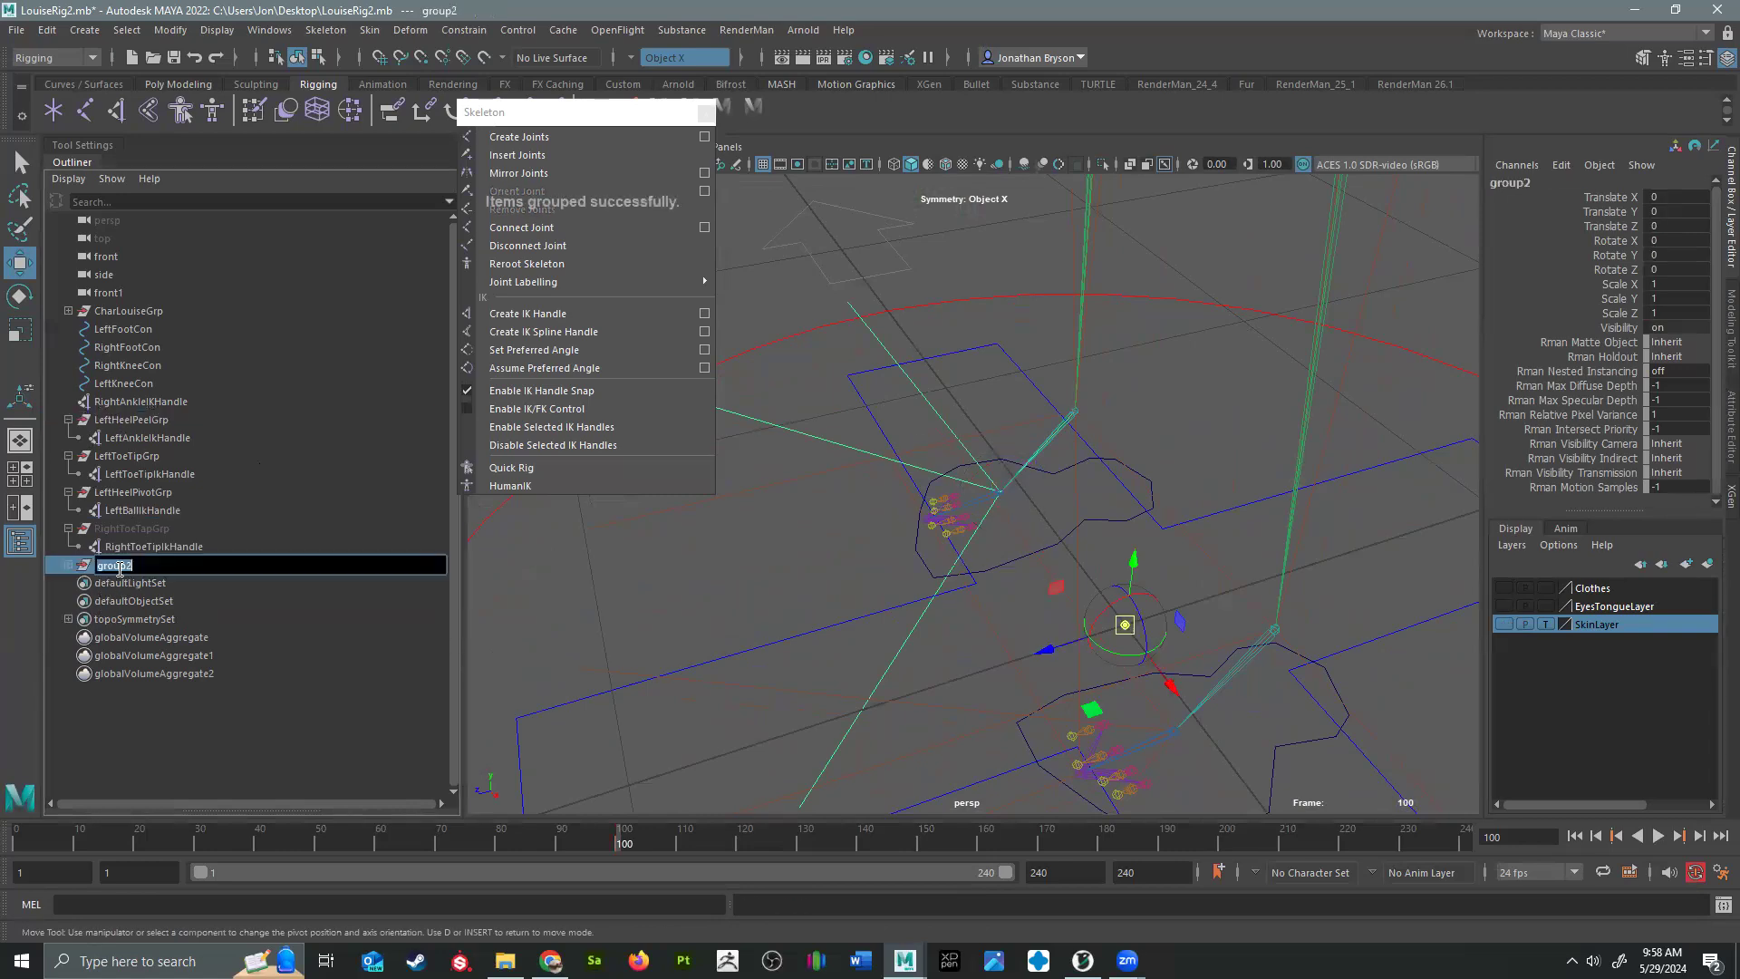
type("RightHeelPivotG")
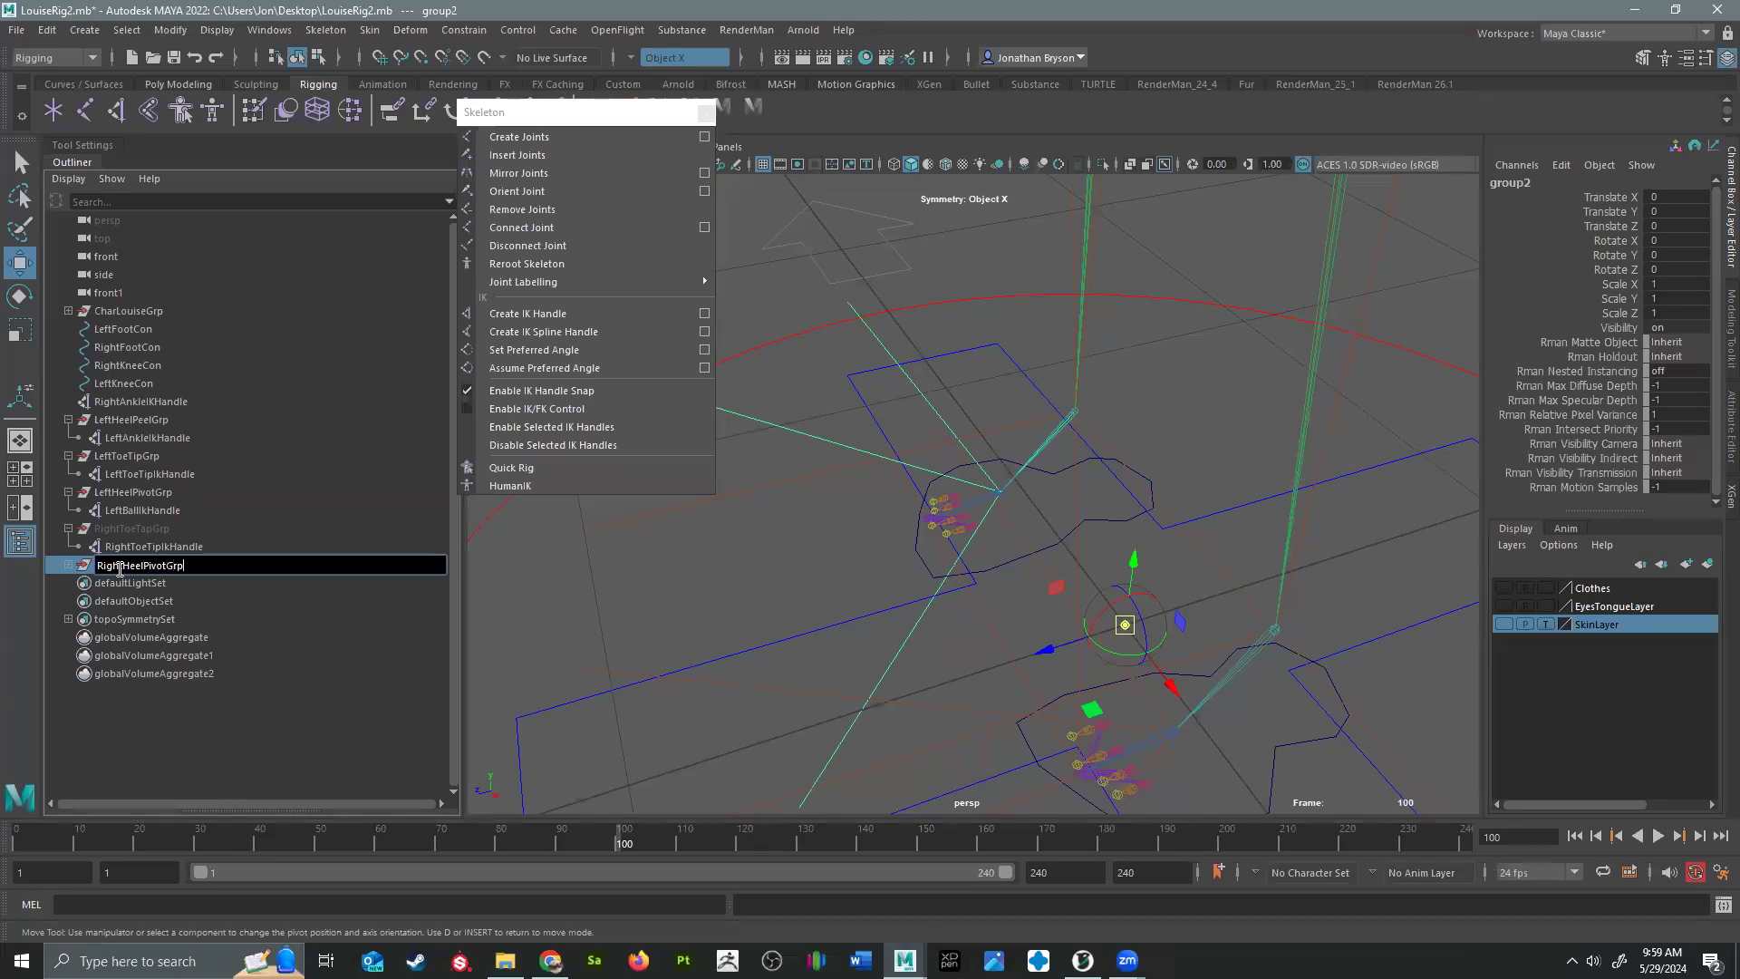
key("Return")
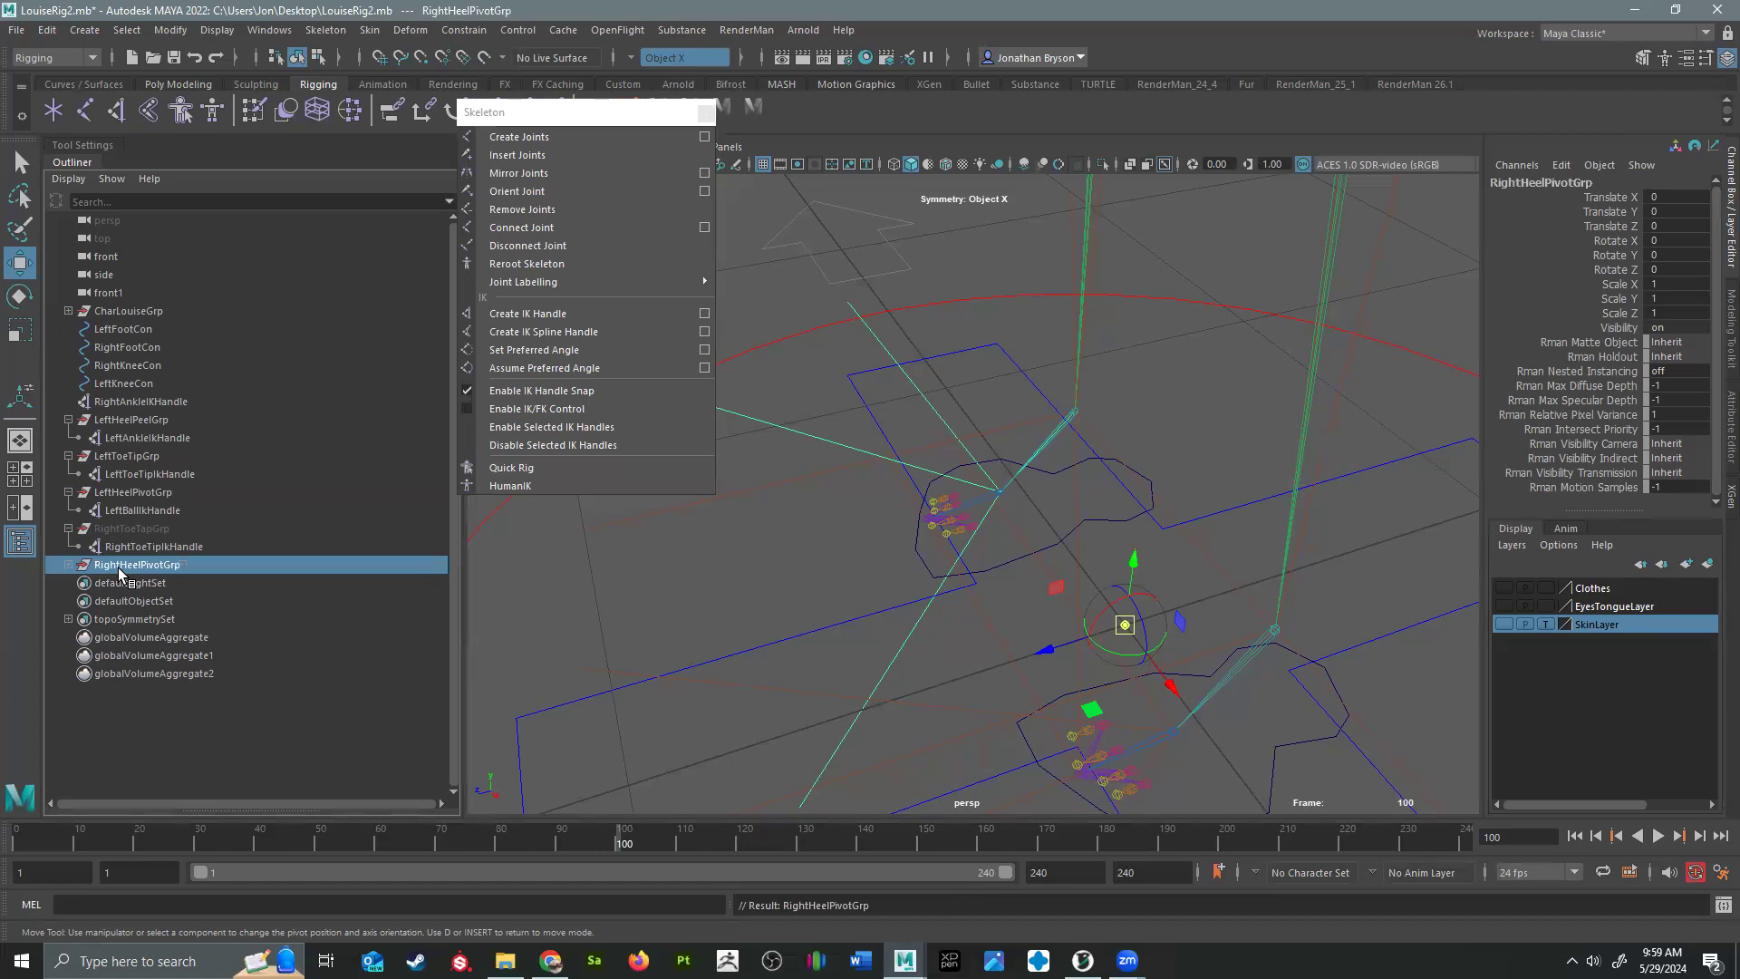
Step: Snap the RightHeelPivotGrp pivot to the right ankle joint, and shift it down and back to the base of the heel
key("v")
left_click_drag(1125, 624, 1093, 441)
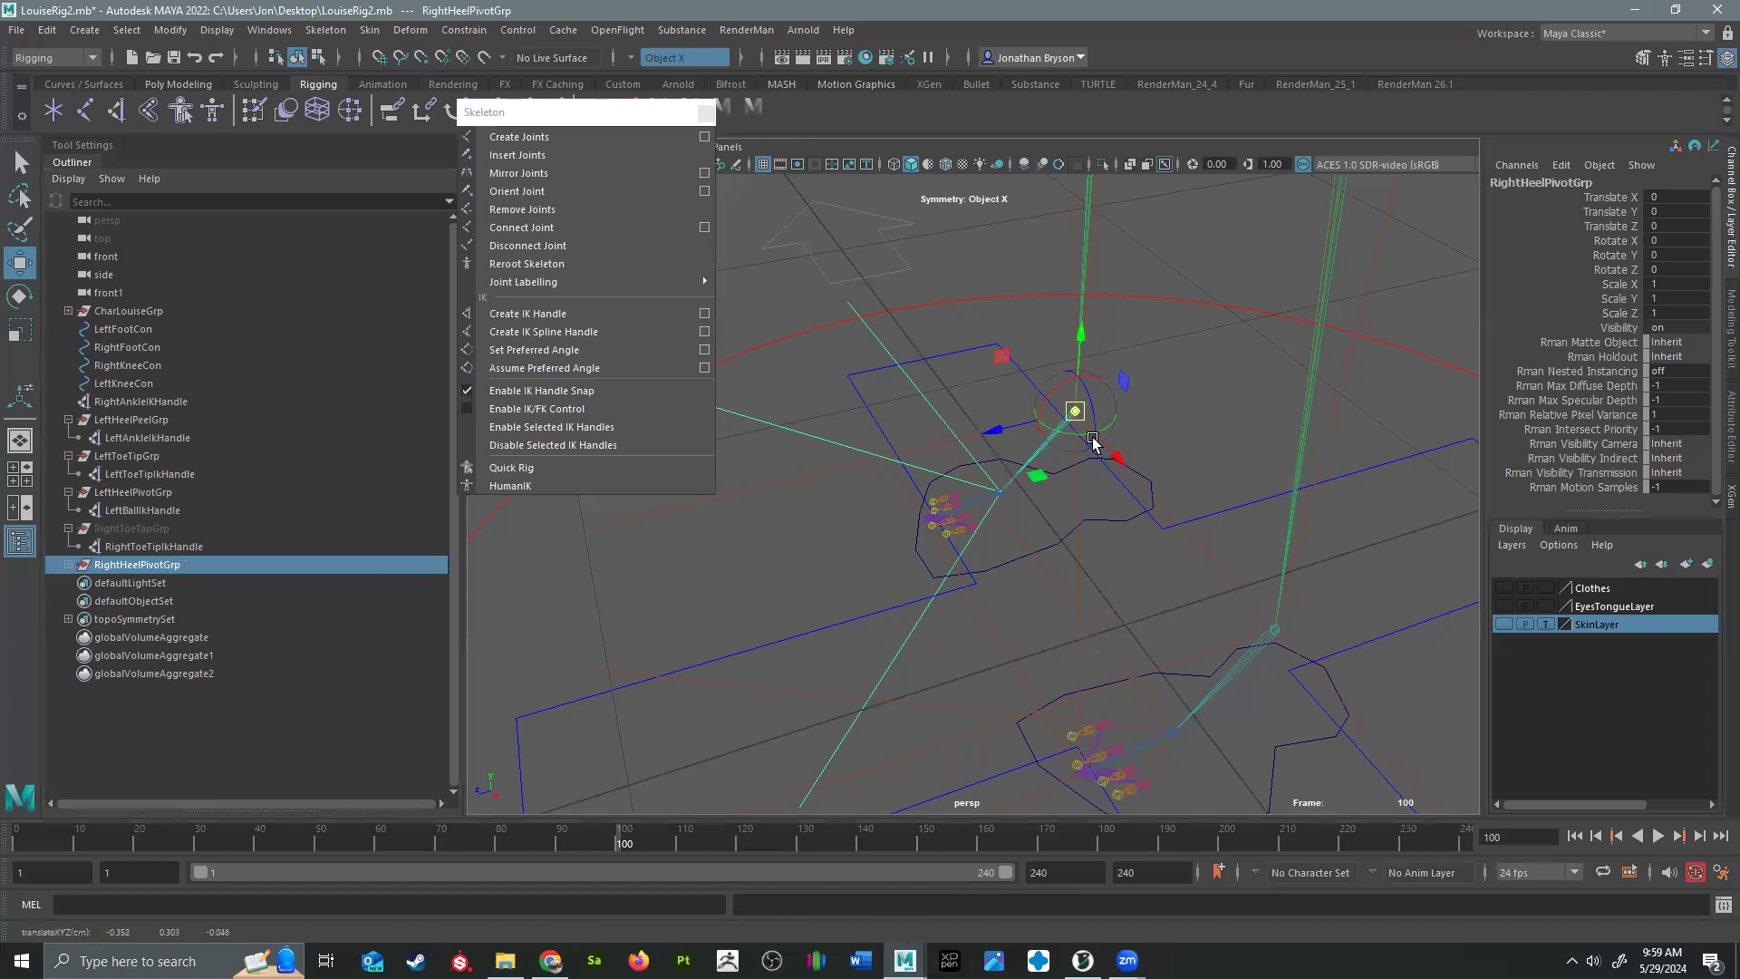
left_click_drag(1081, 337, 1042, 396)
left_click_drag(1143, 501, 1160, 560)
left_click_drag(1074, 604, 1109, 605)
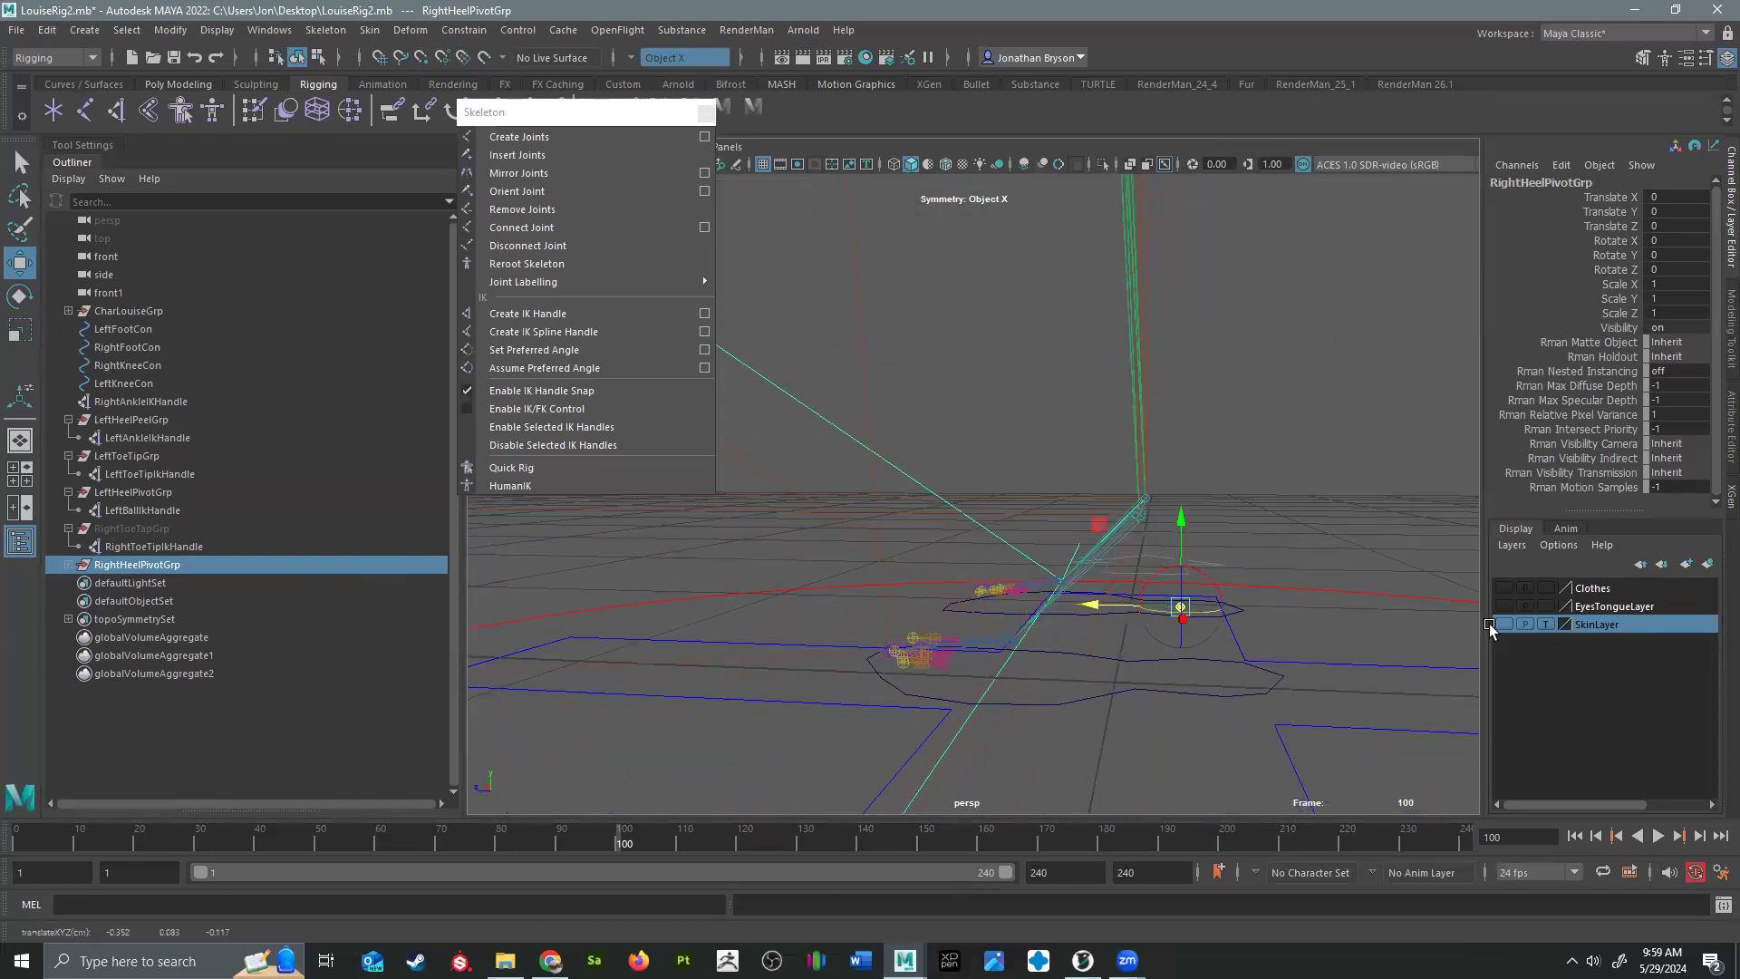
Step: Check the right heel pivot against the shoe with Clothes and EyesTongueLayer shown, and hide both layers again
left_click(1504, 587)
left_click(1503, 605)
left_click_drag(1115, 571, 1231, 591, "alt")
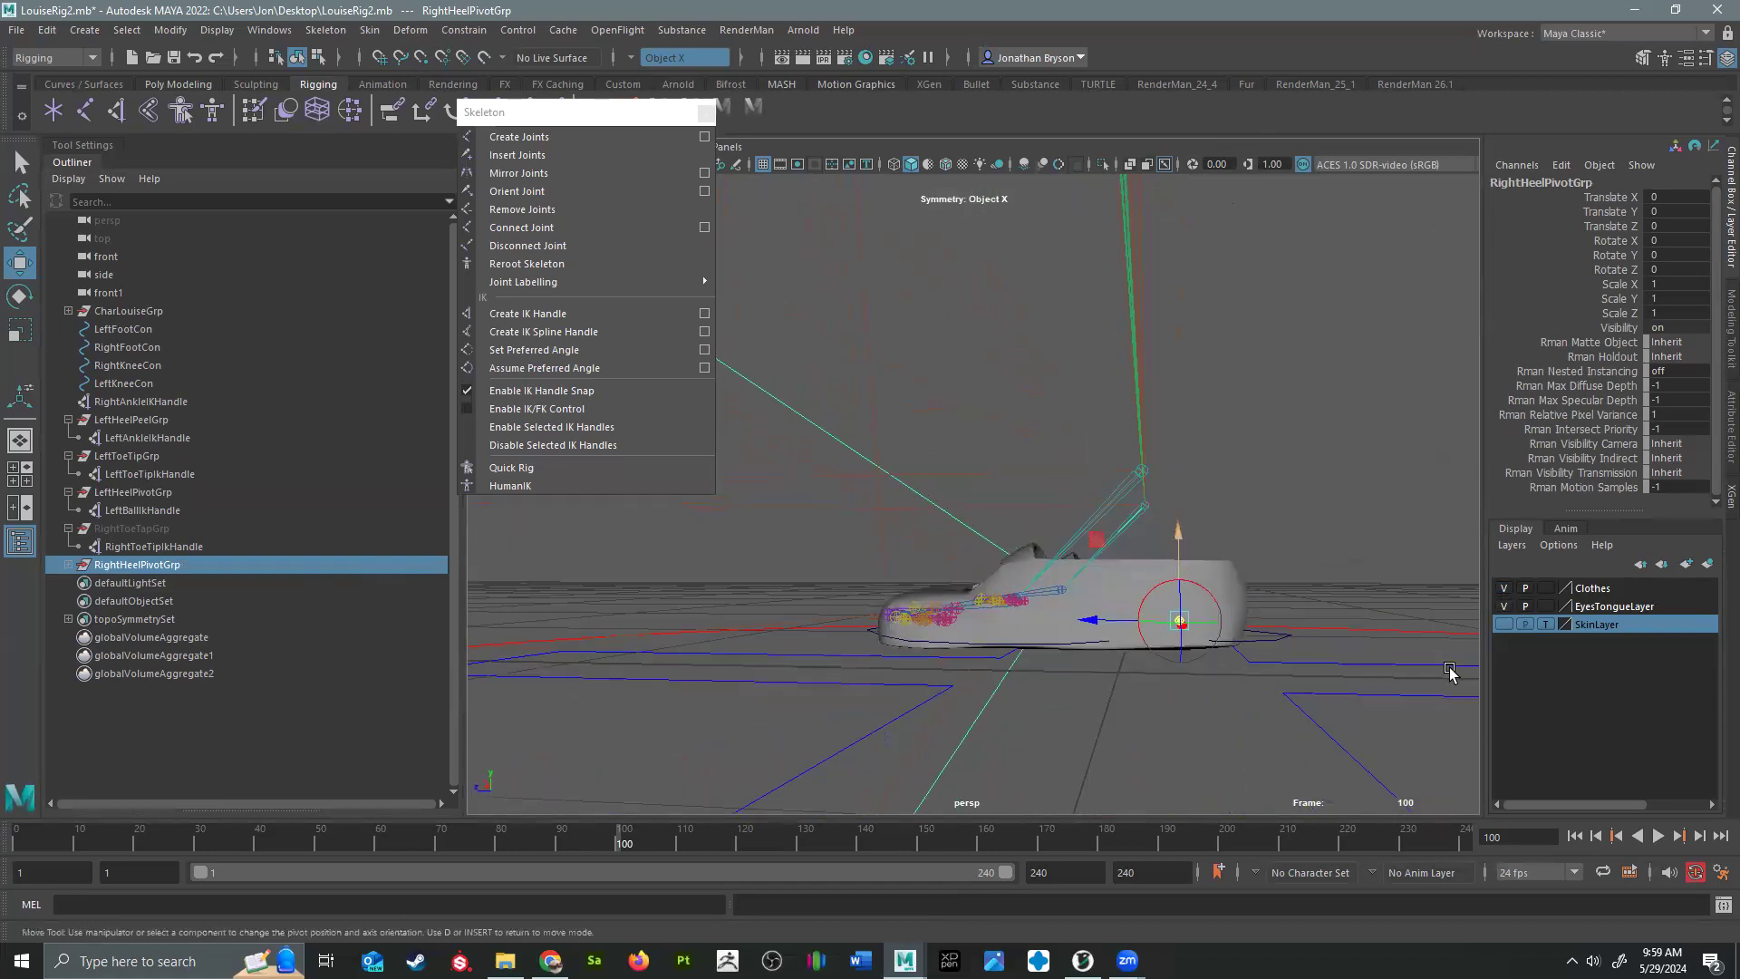
left_click(1504, 605)
left_click(1505, 588)
mouse_move(1189, 575)
left_mouse_down("alt")
mouse_move(1157, 578)
mouse_move(1198, 595)
mouse_move(1175, 598)
left_mouse_up("alt")
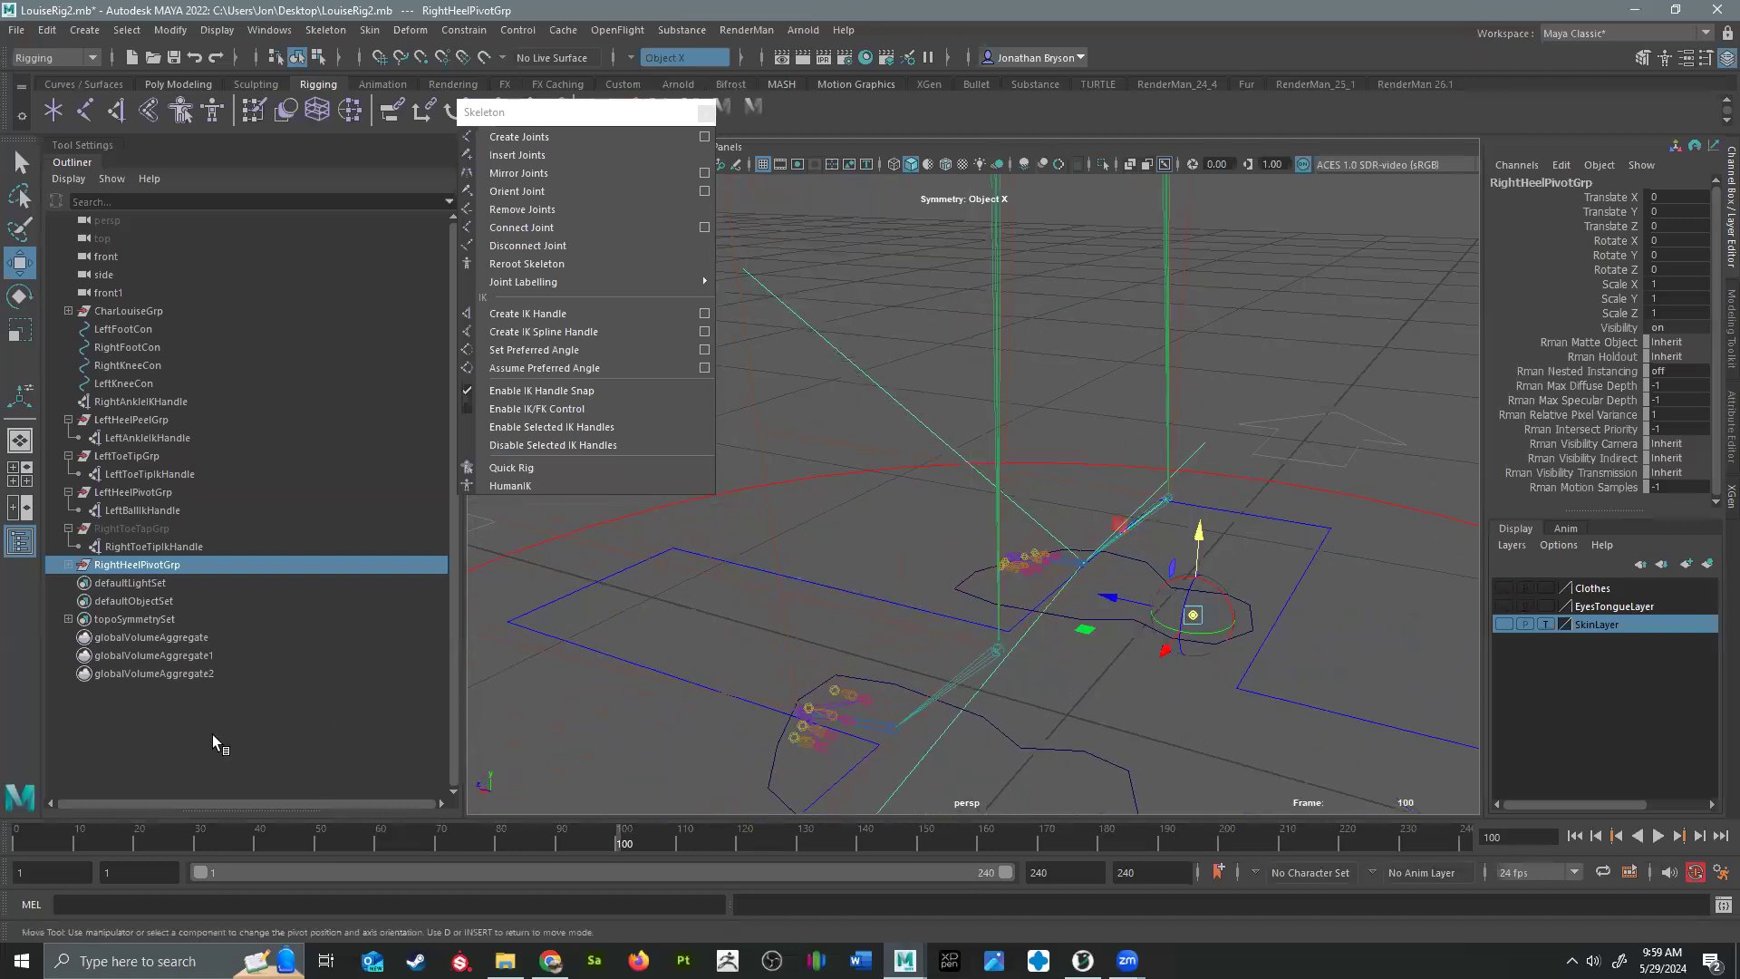
Step: Expand RightHeelPivotGrp and make the hidden RightToeTapGrp visible again
left_click(68, 563)
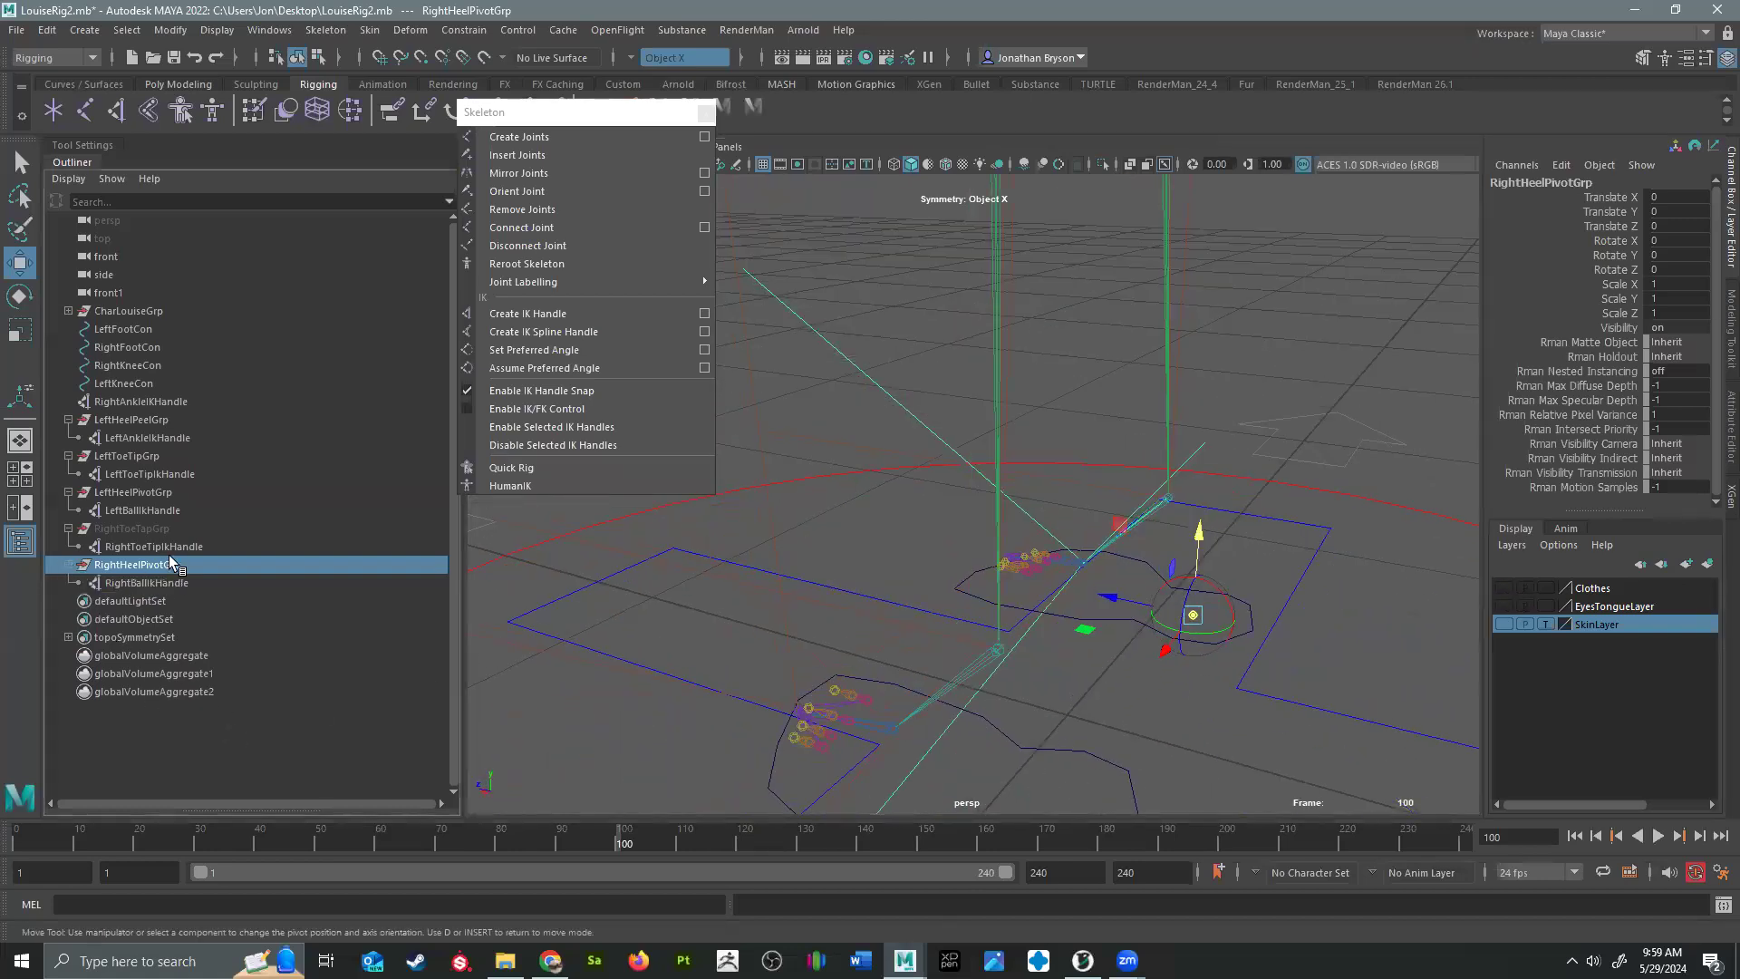
left_click(124, 528)
key("h")
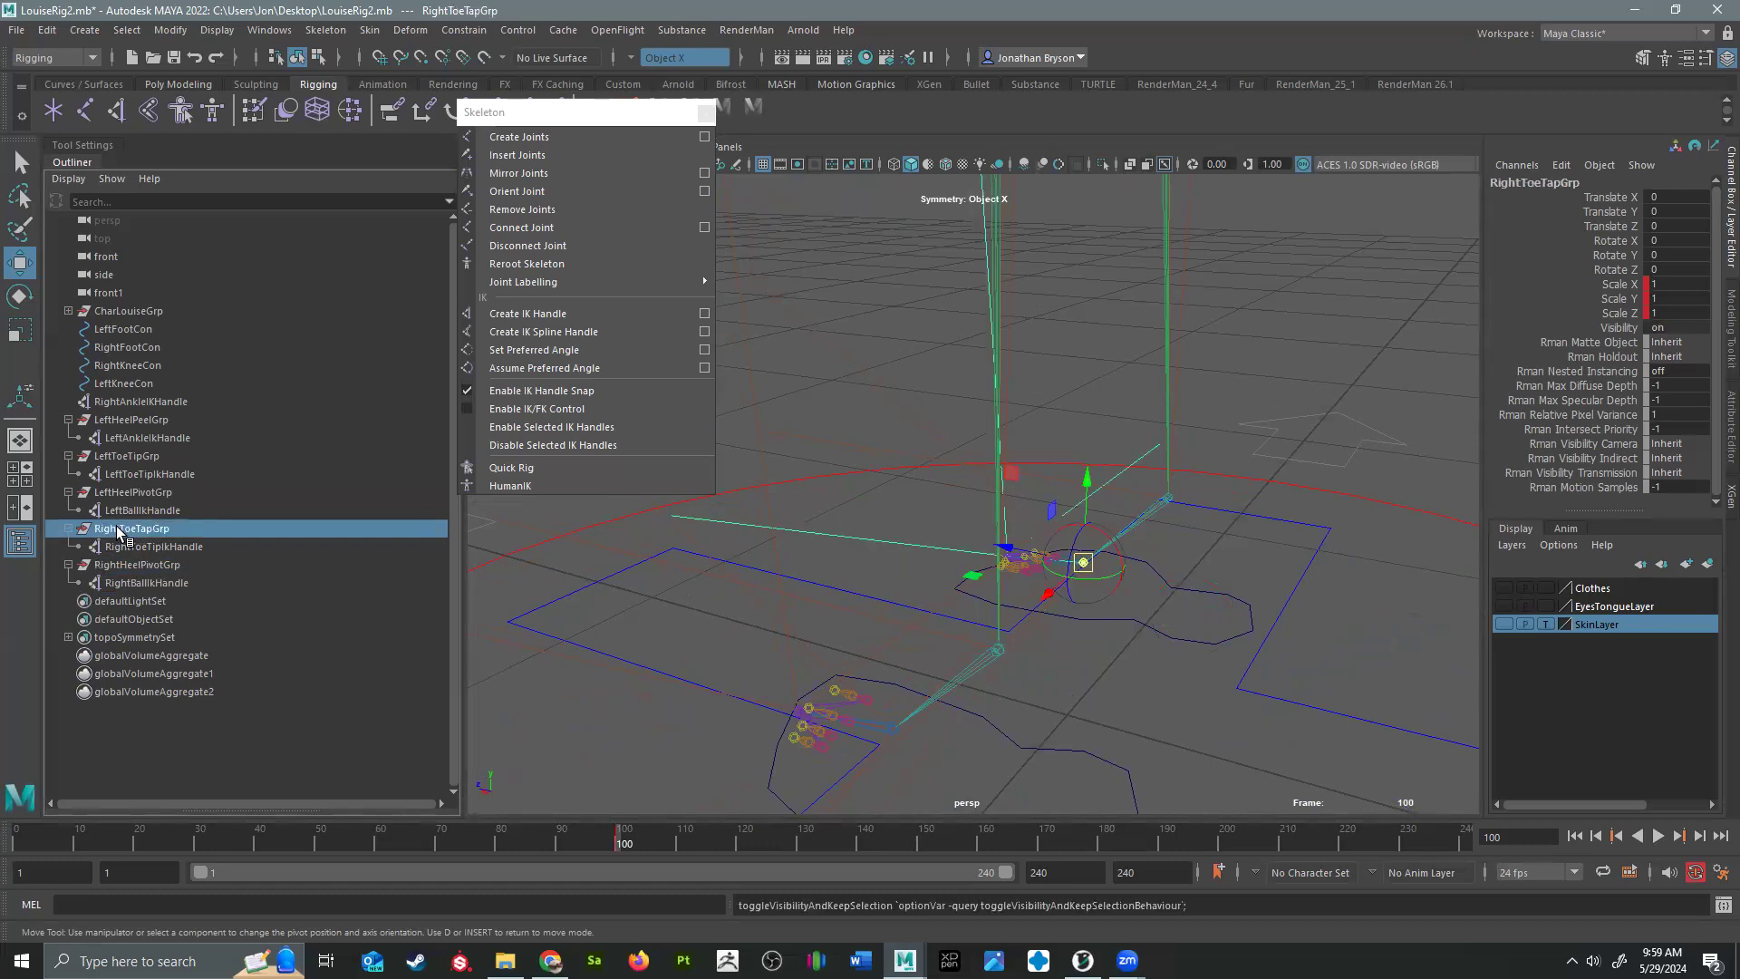
Step: Group RightAnkleIKHandle by itself
left_click(130, 402)
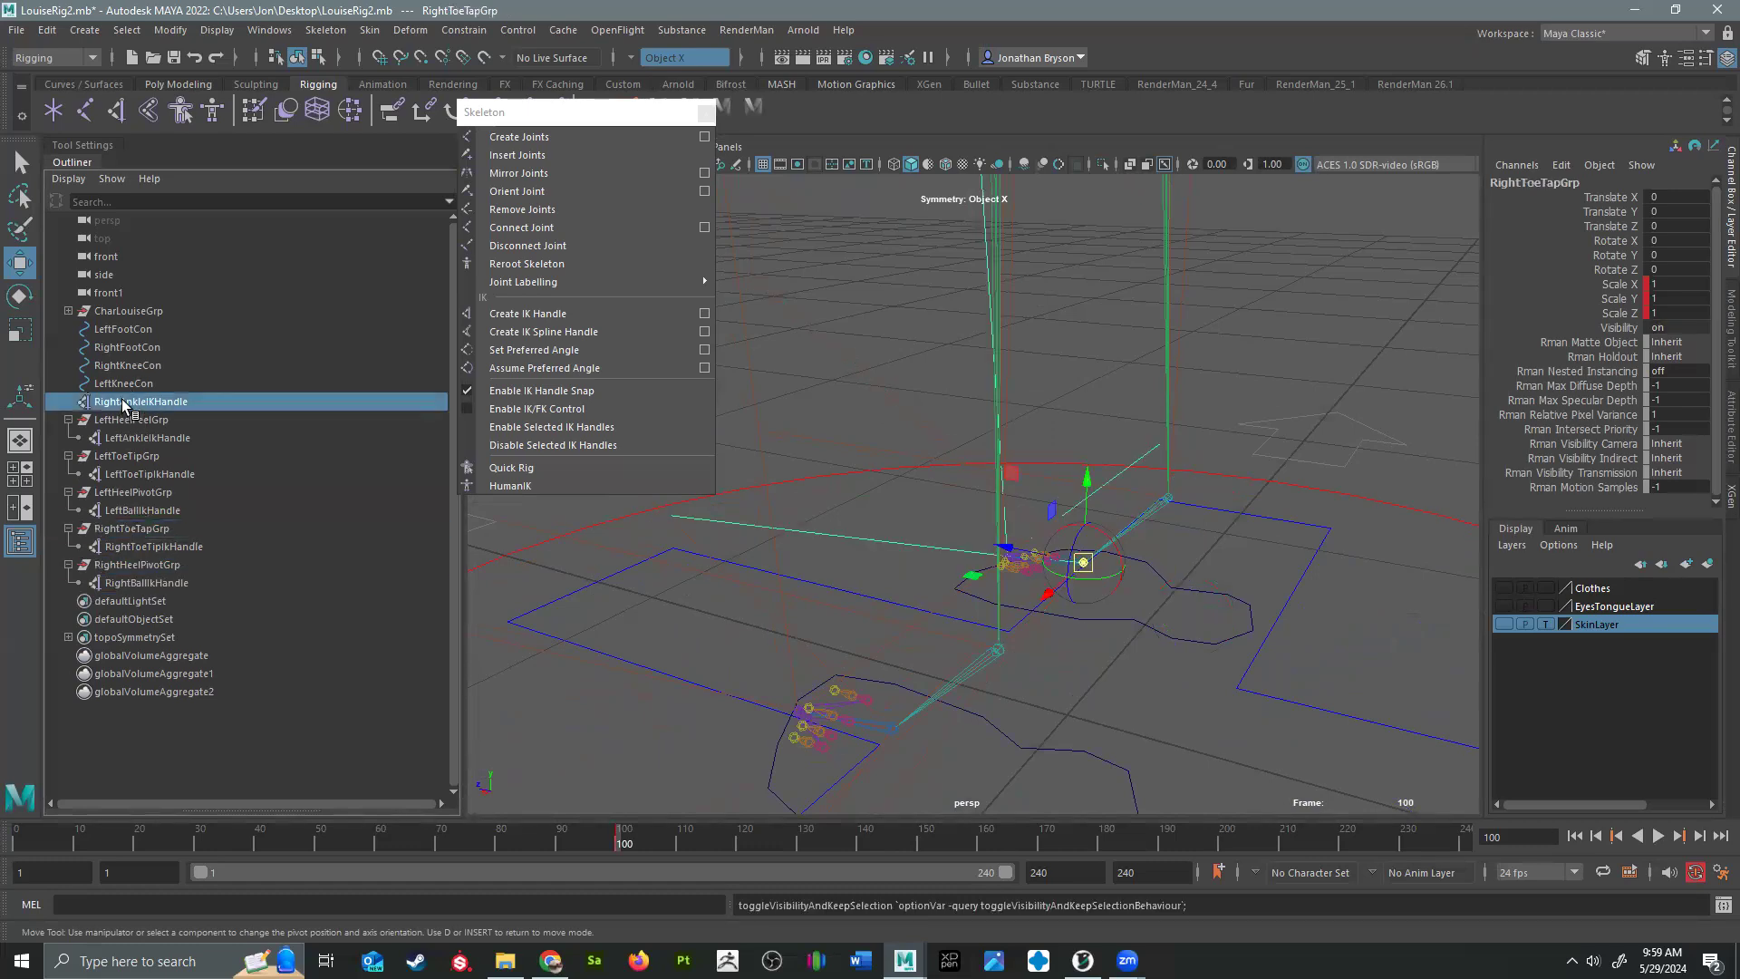
left_click_drag(924, 513, 910, 567, "alt")
key("ctrl+g")
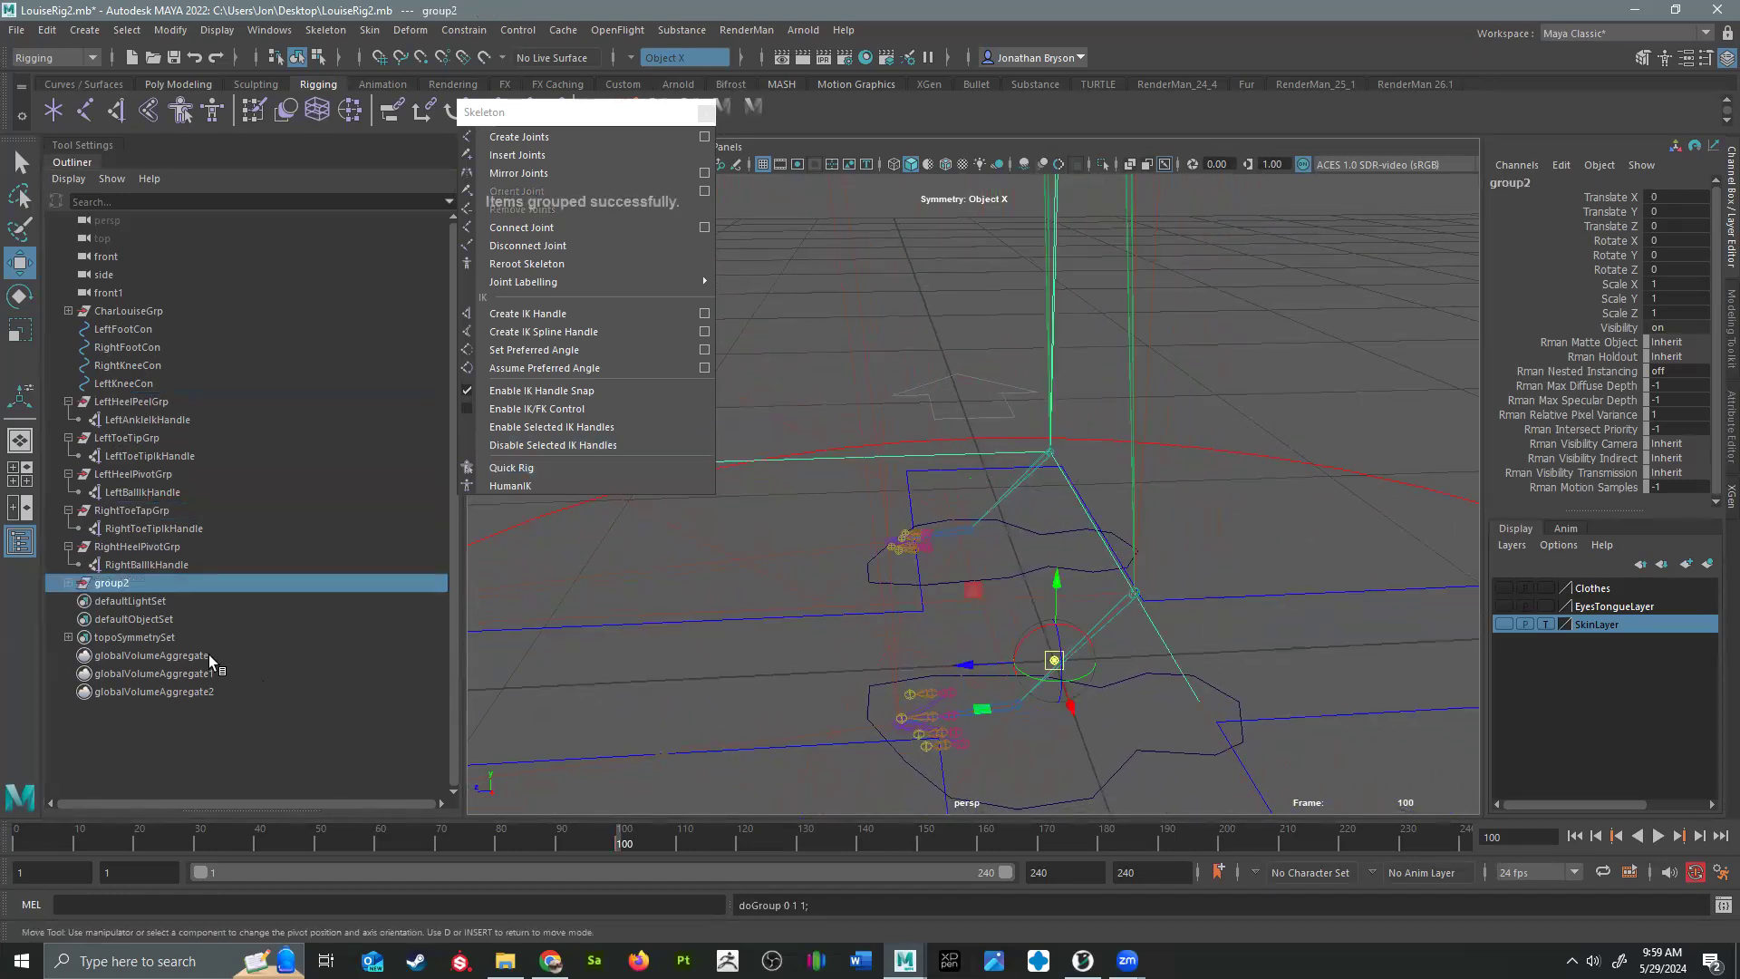
Step: Rename the new group holding RightAnkleIKHandle as RightHeelPeelGrp
double_click(118, 583)
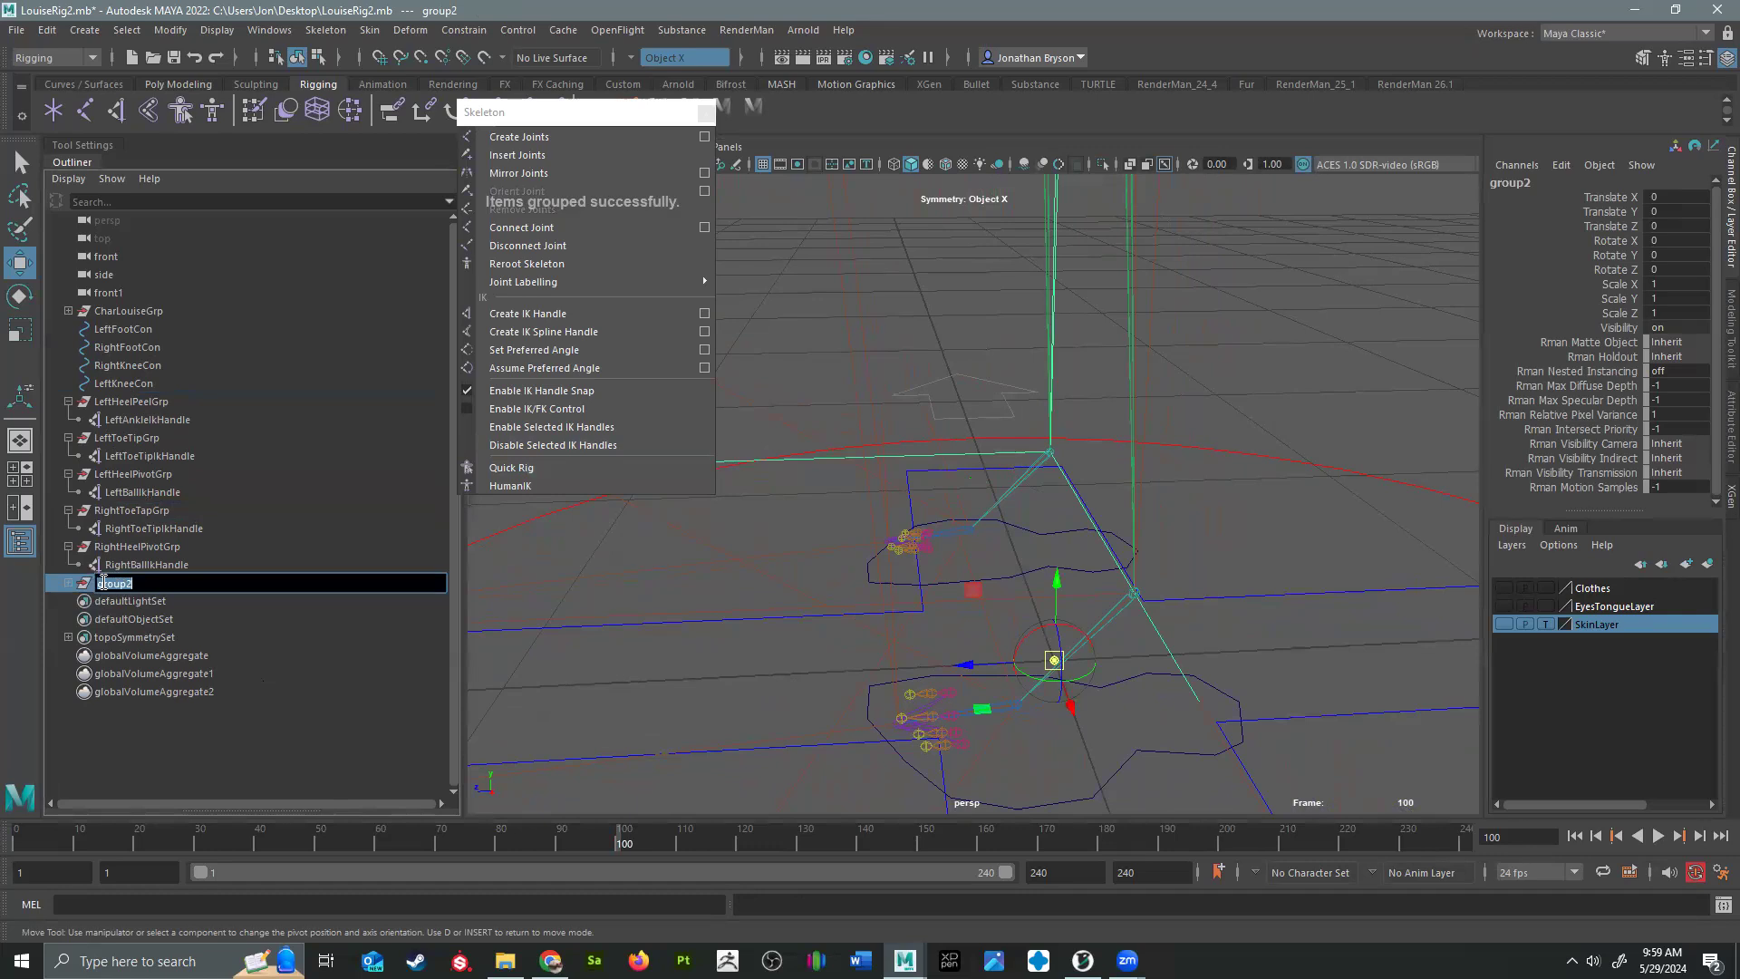
type("Right")
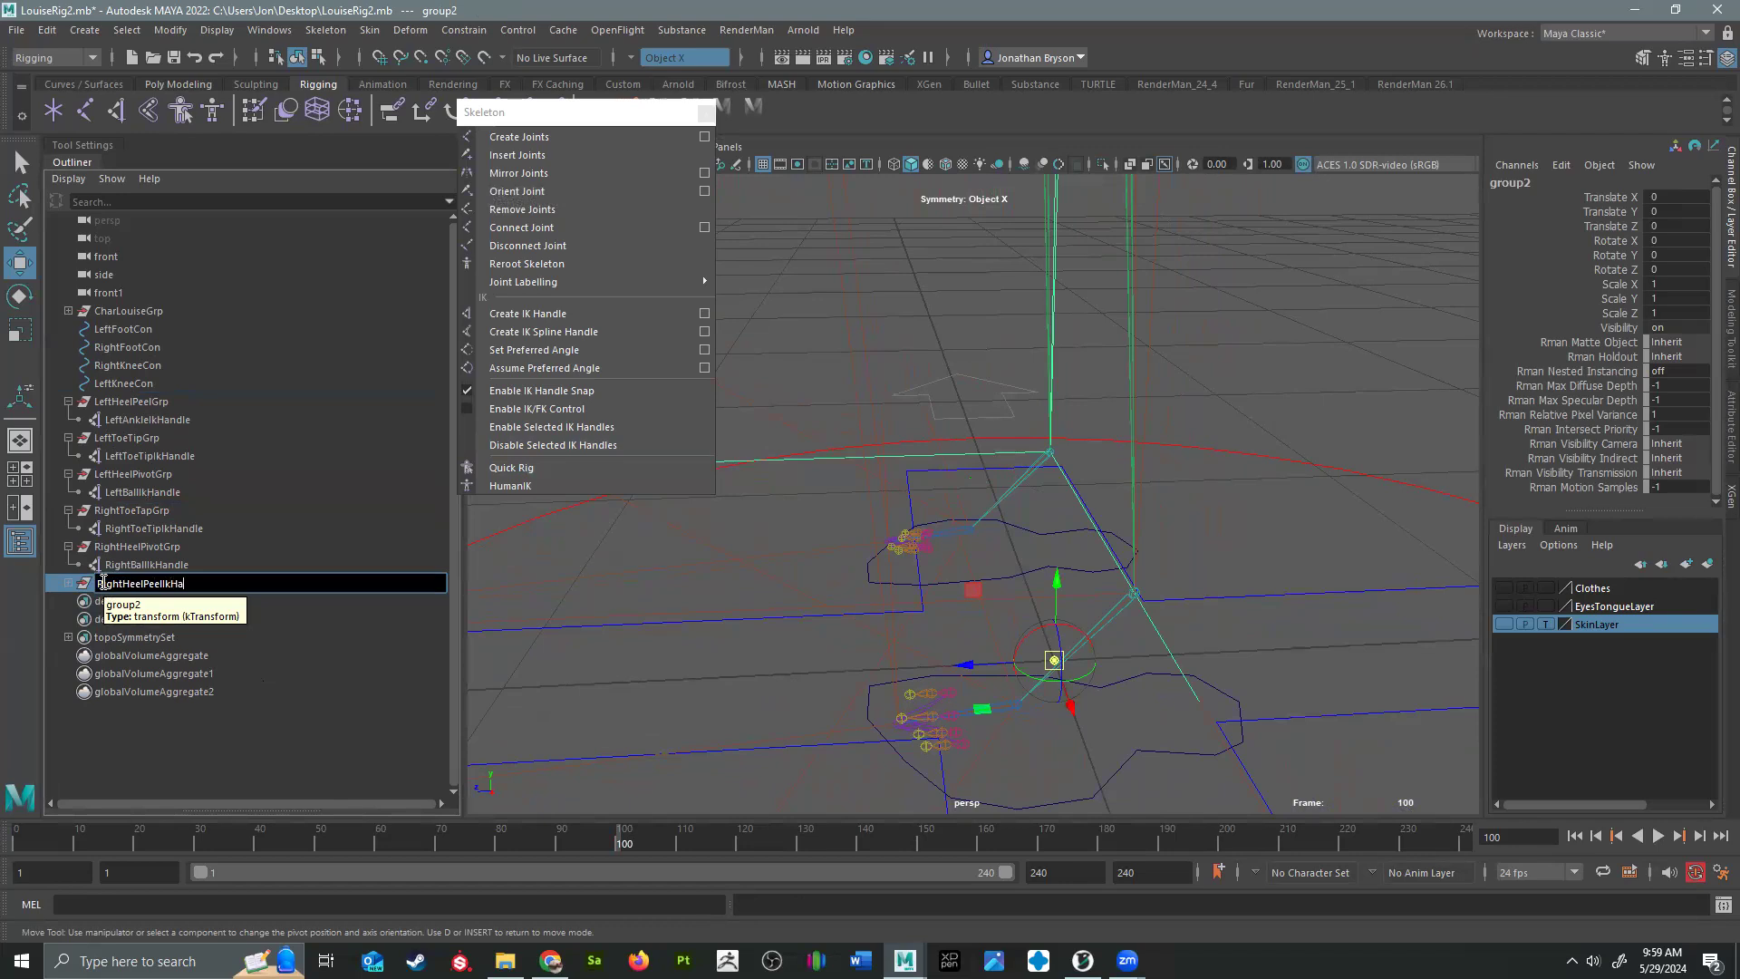
type("HeelPeelGrp")
key("Return")
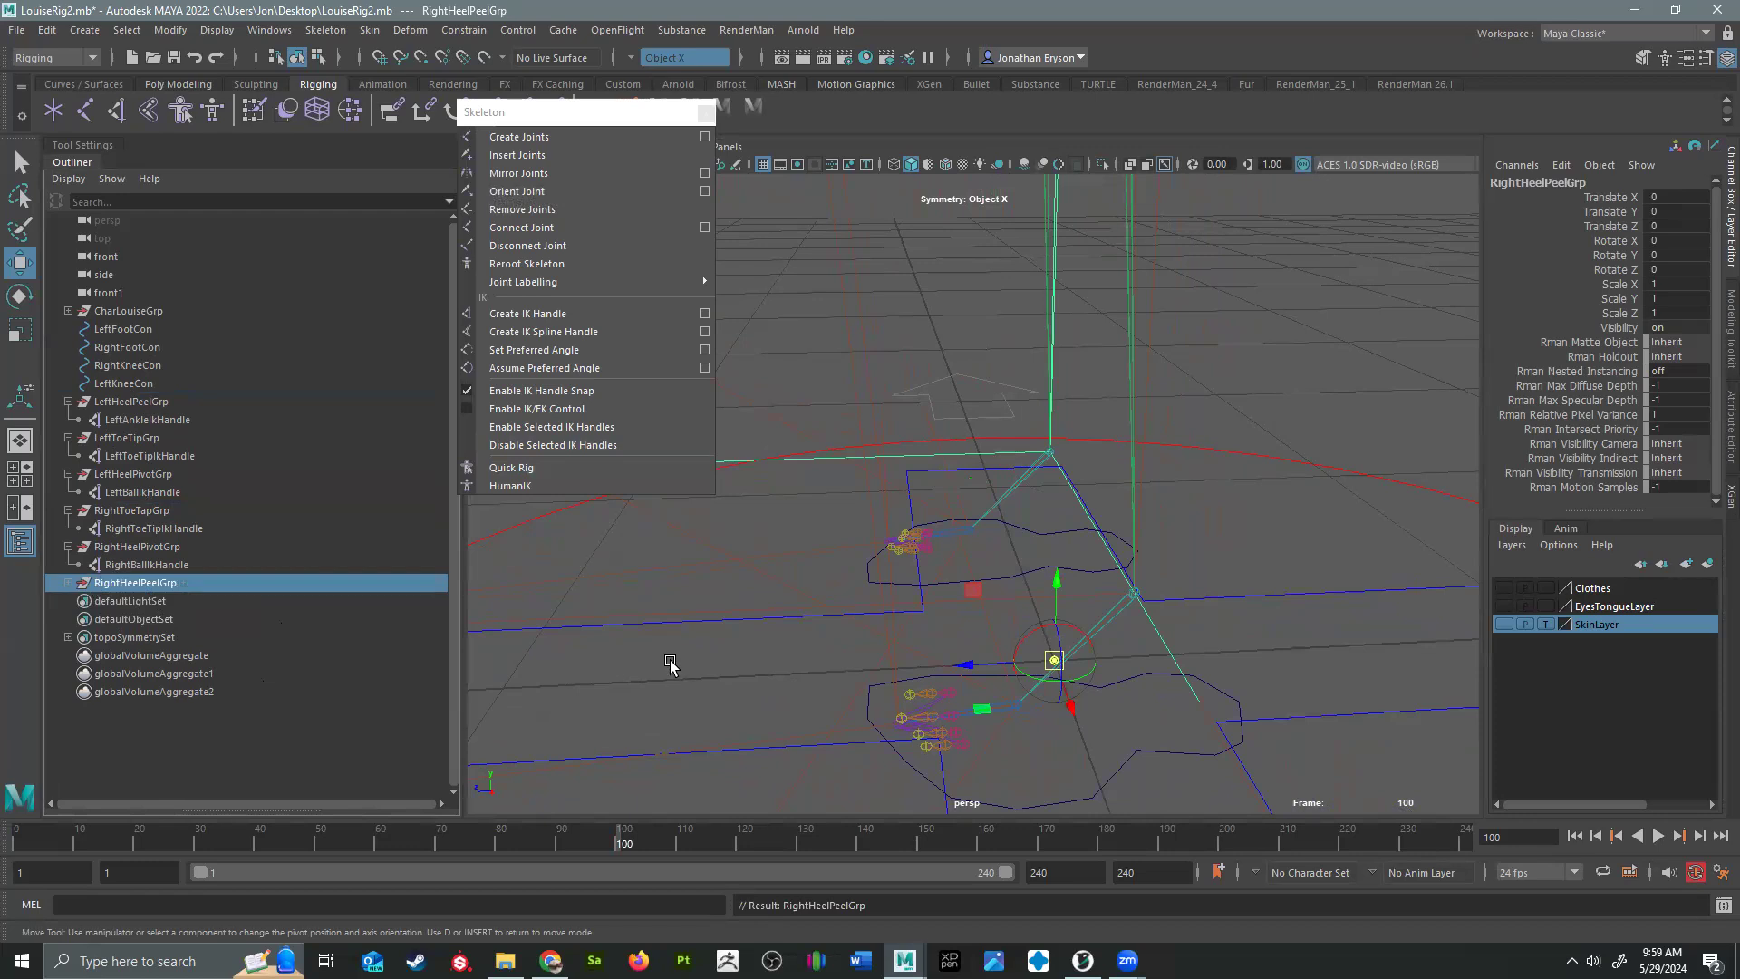
key("d")
left_click_drag(1054, 660, 990, 570)
key("ctrl+z")
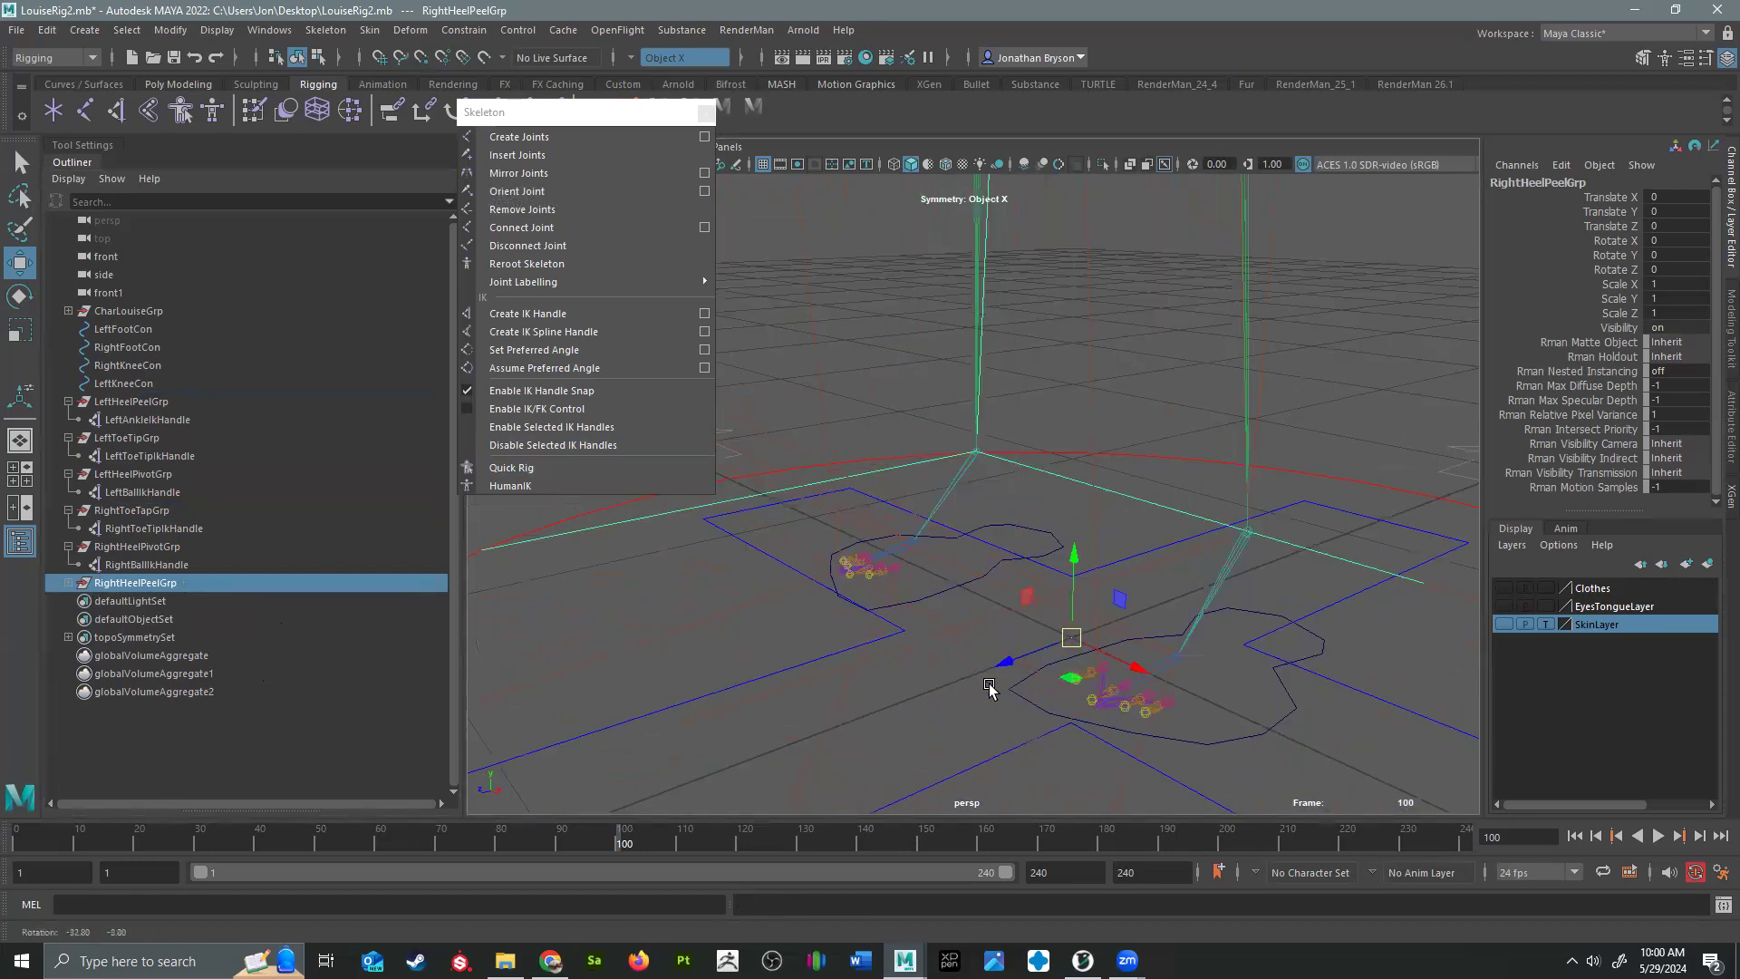
Step: Snap the RightHeelPeelGrp pivot to the right foot's ball joint, and expand the group to show its IK handle
key("d")
key("v")
left_click_drag(1067, 632, 1018, 613)
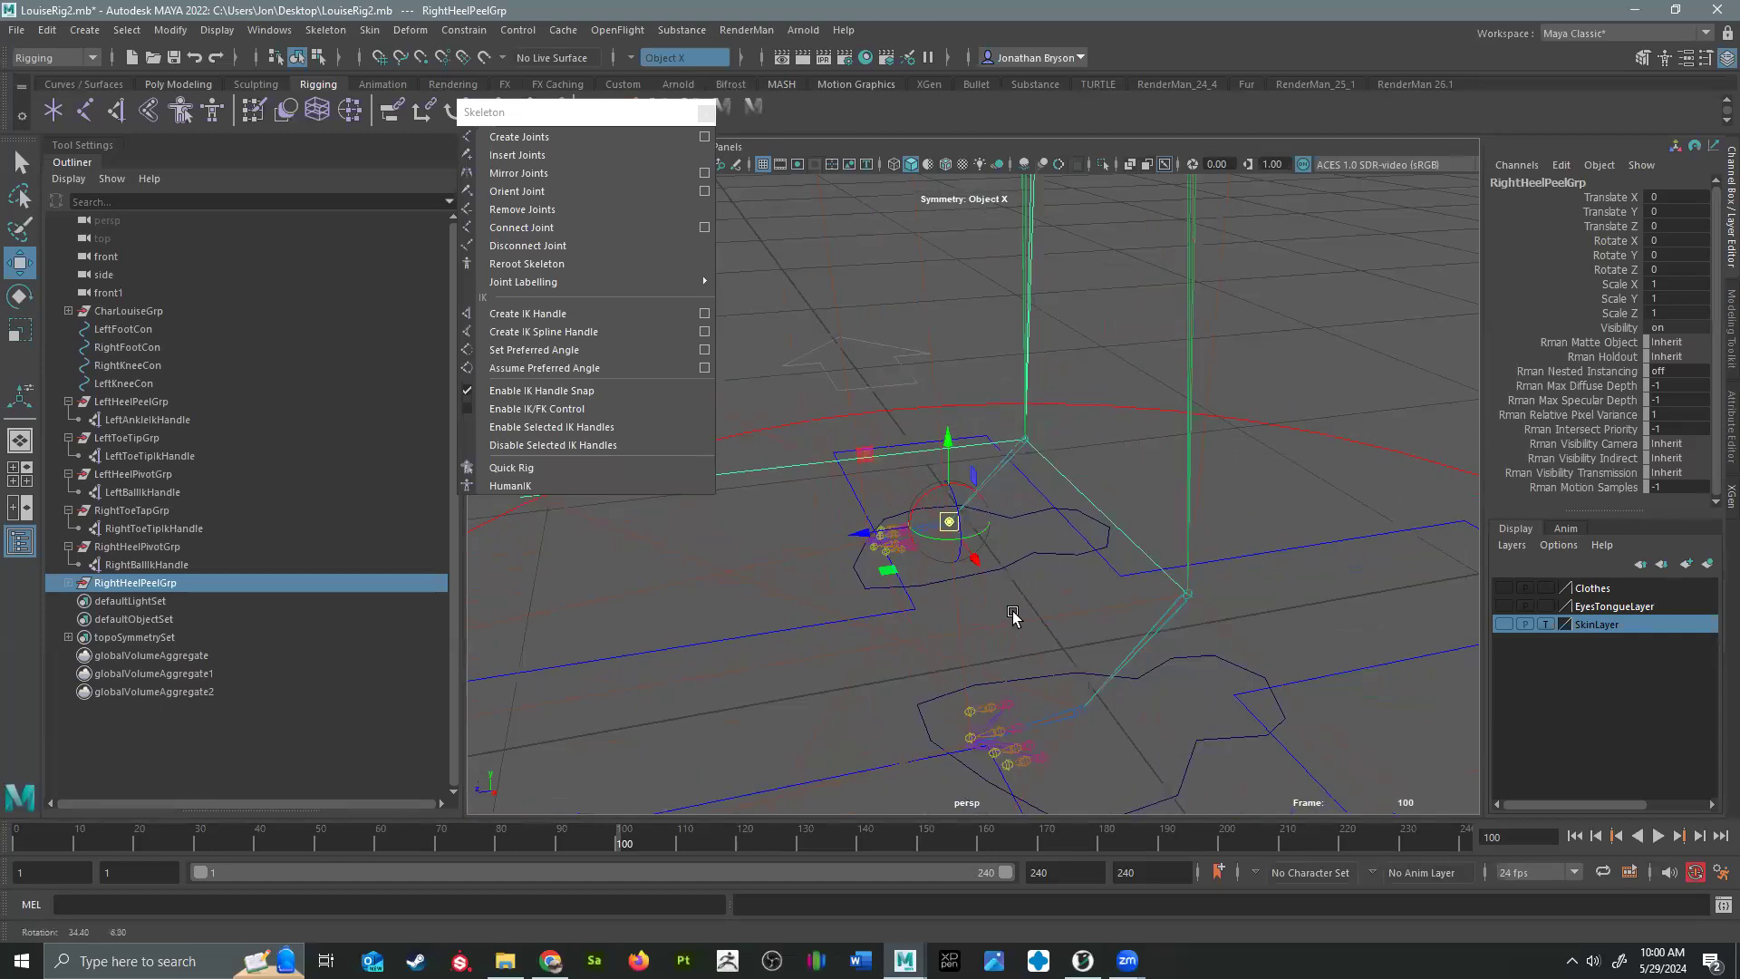
left_click(68, 583)
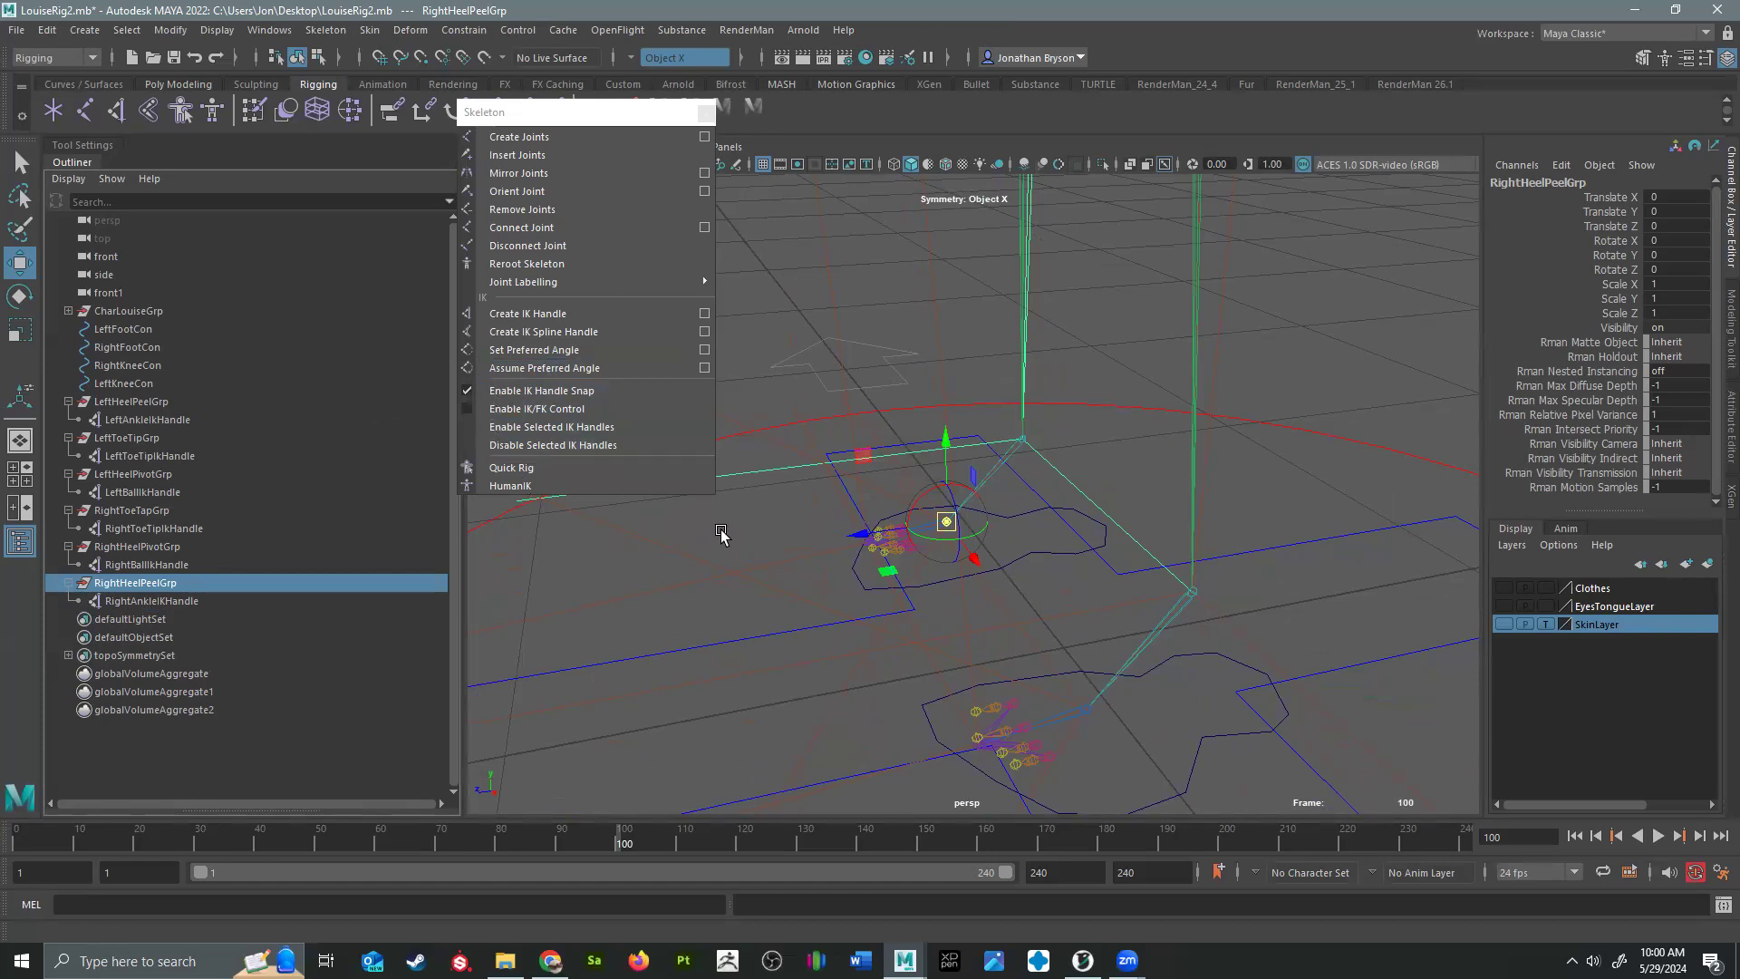
left_click_drag(738, 671, 1172, 657, "alt")
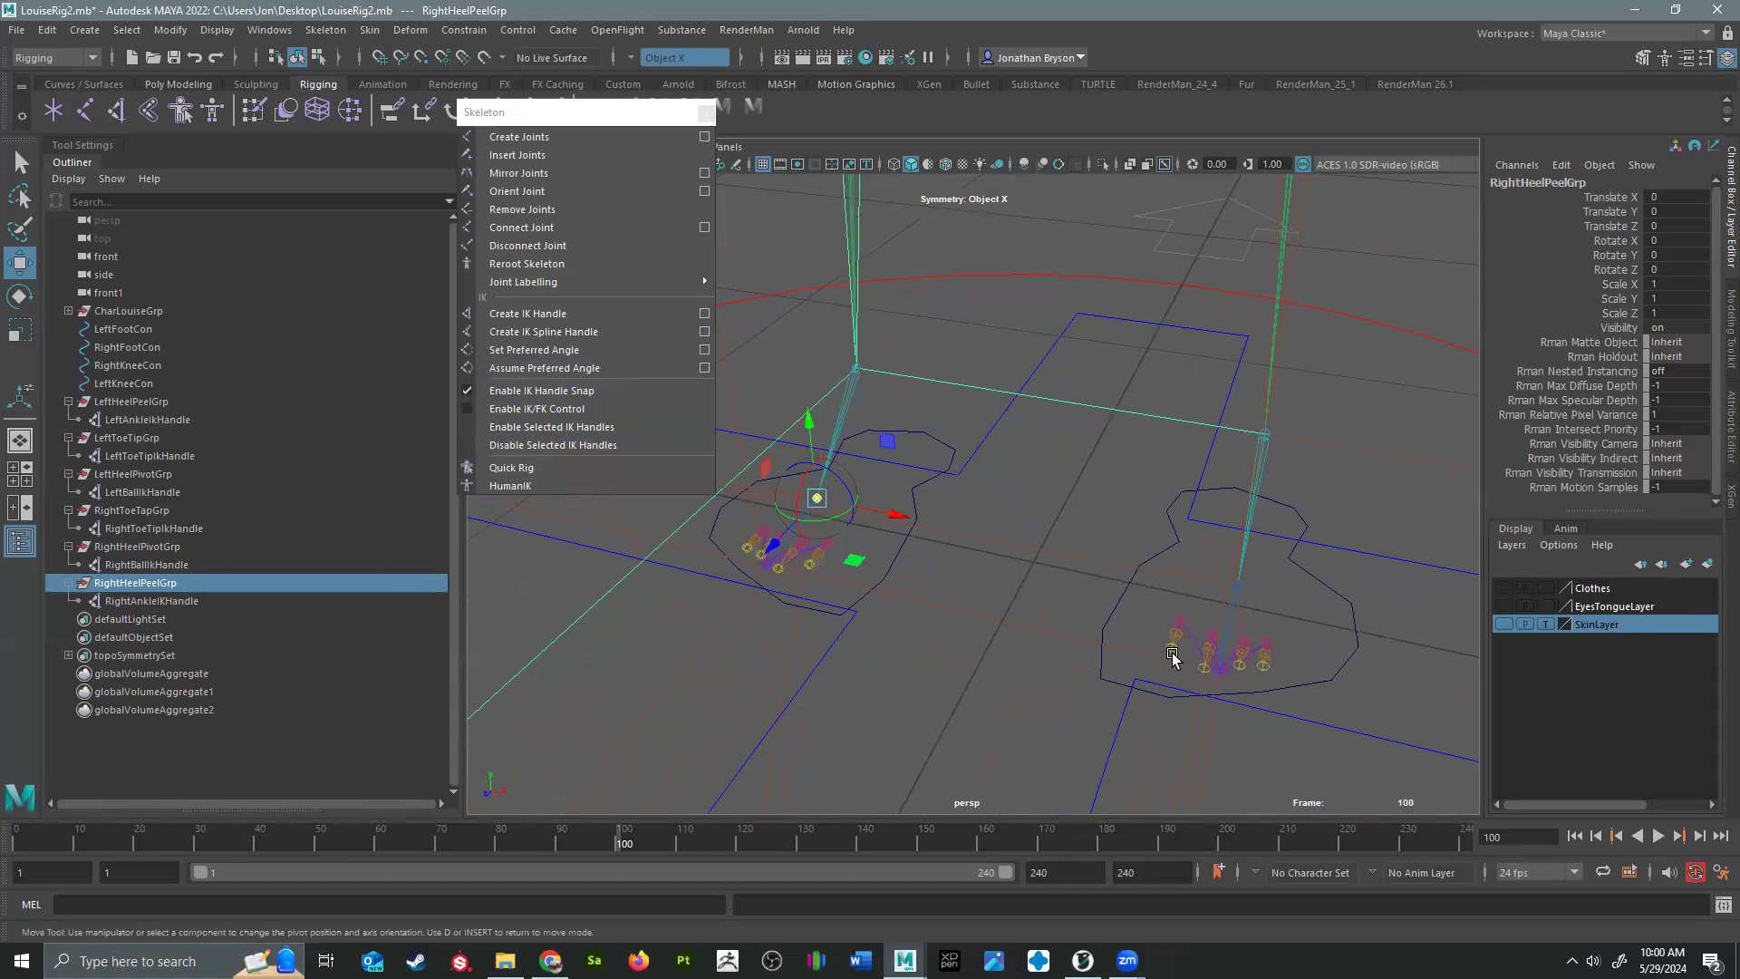
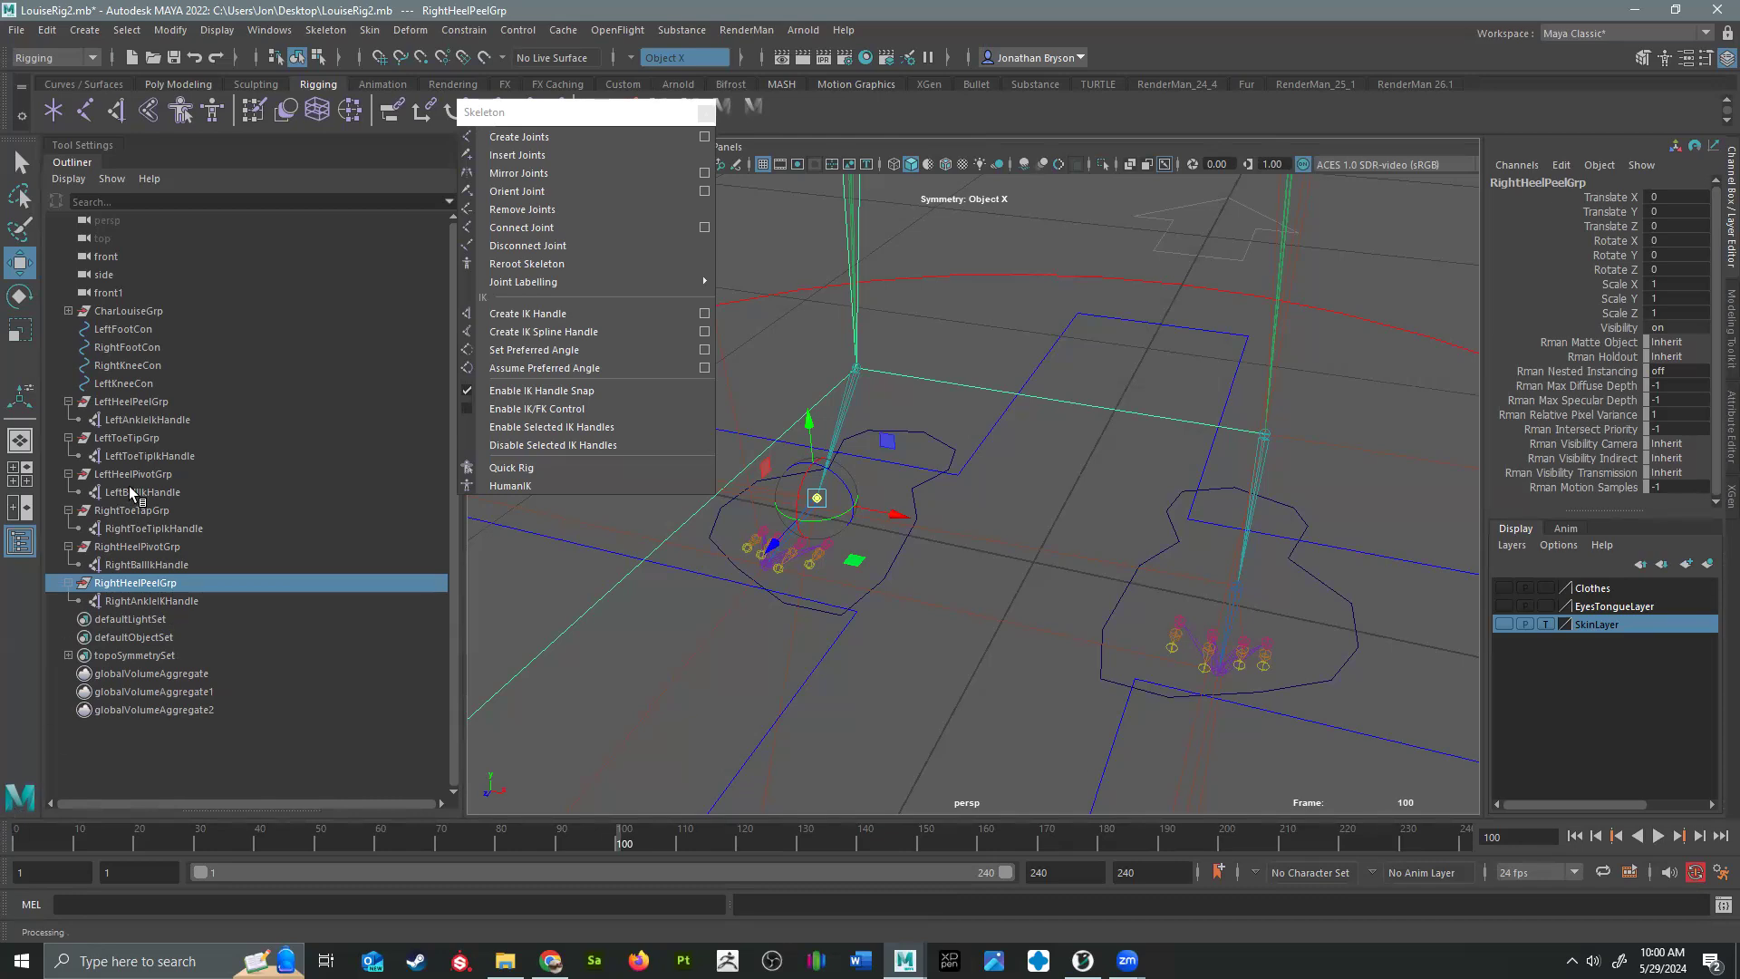
Step: Rename LeftToeTipGrp as LeftToeTapGrp
left_click(100, 440)
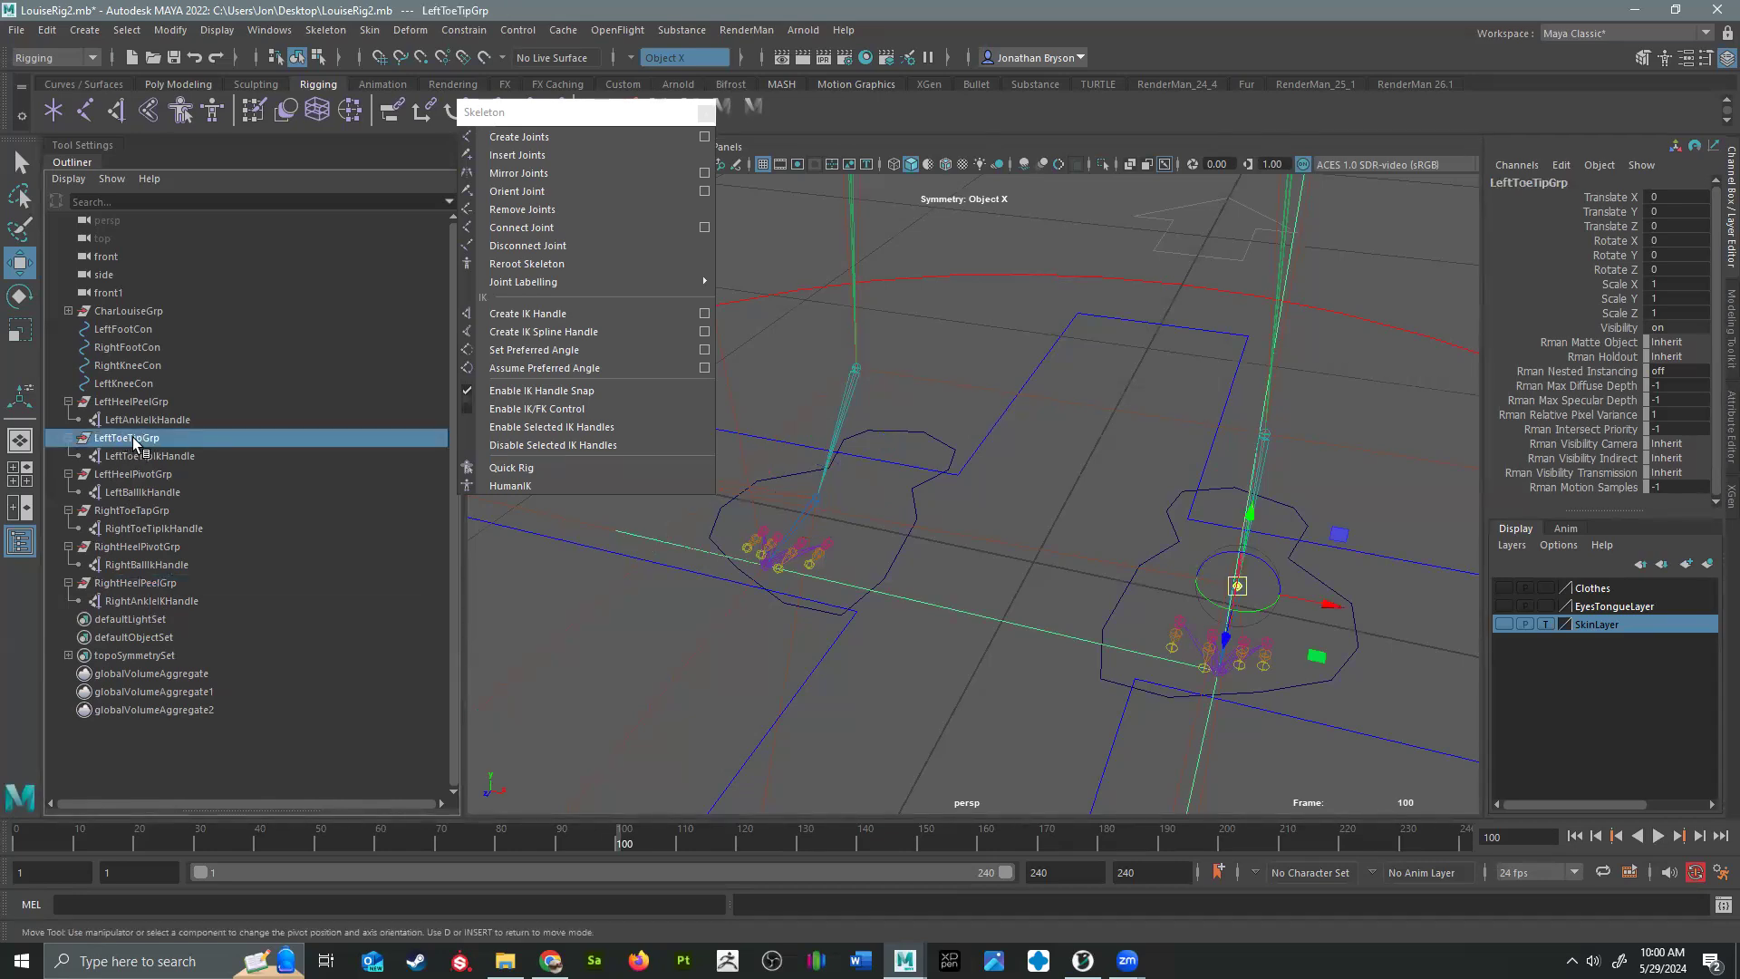
double_click(134, 440)
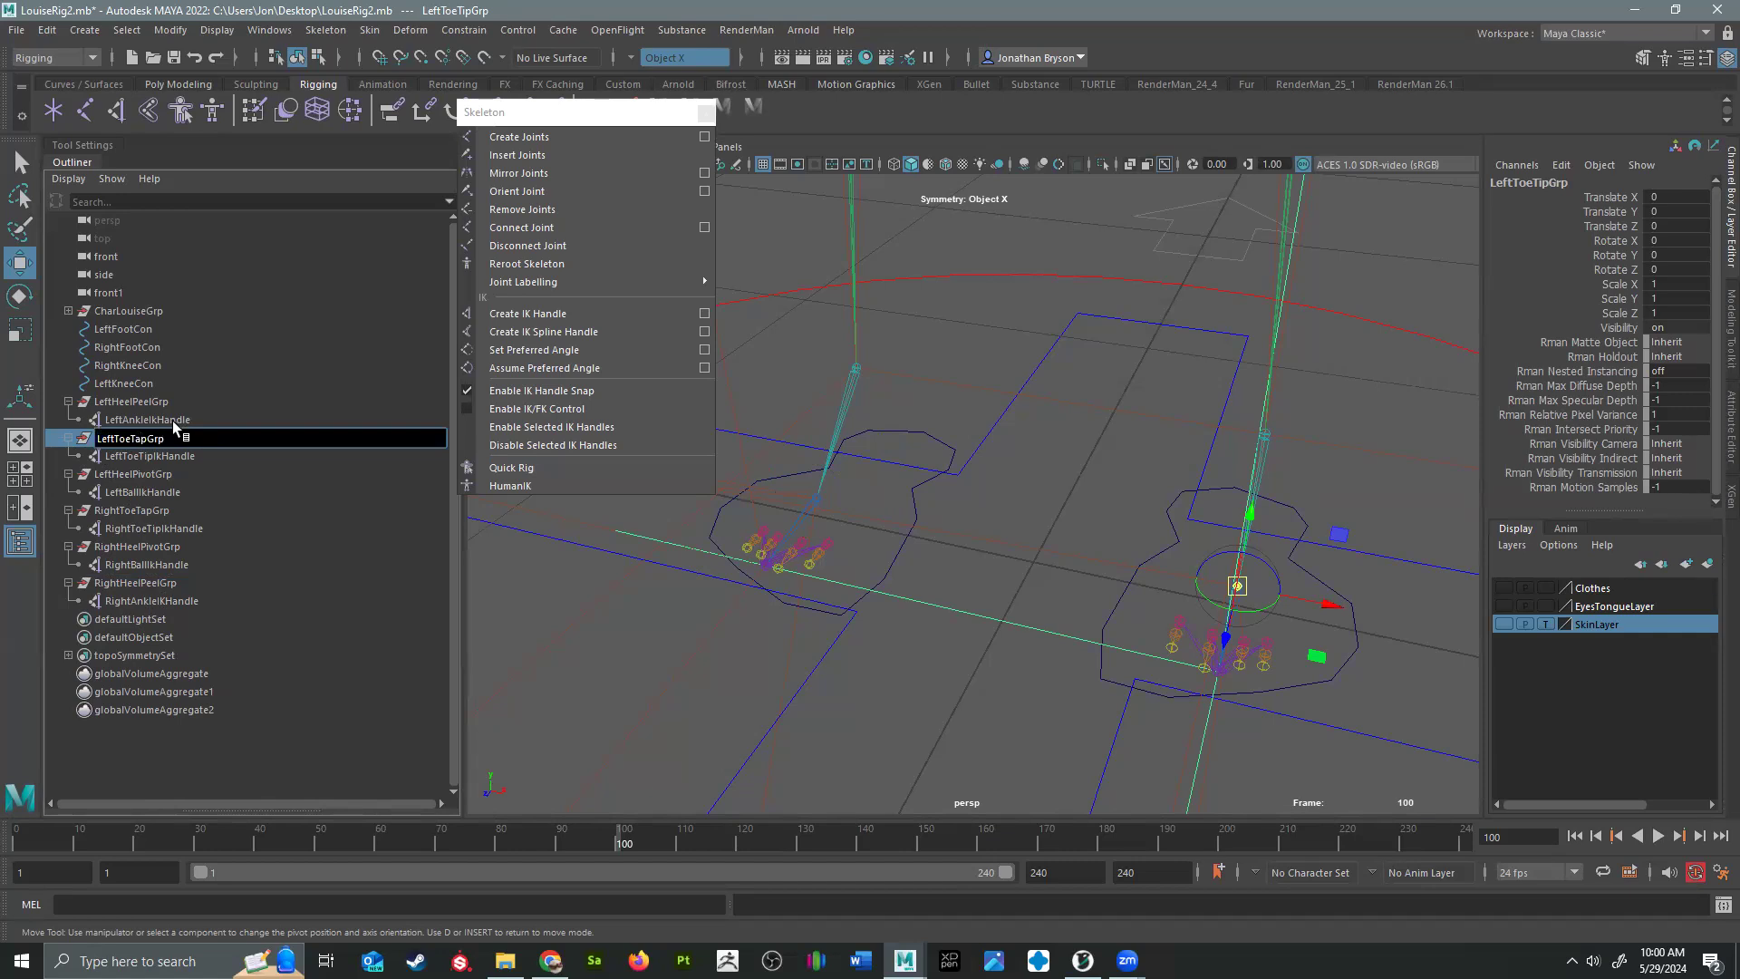
type("a")
key("Return")
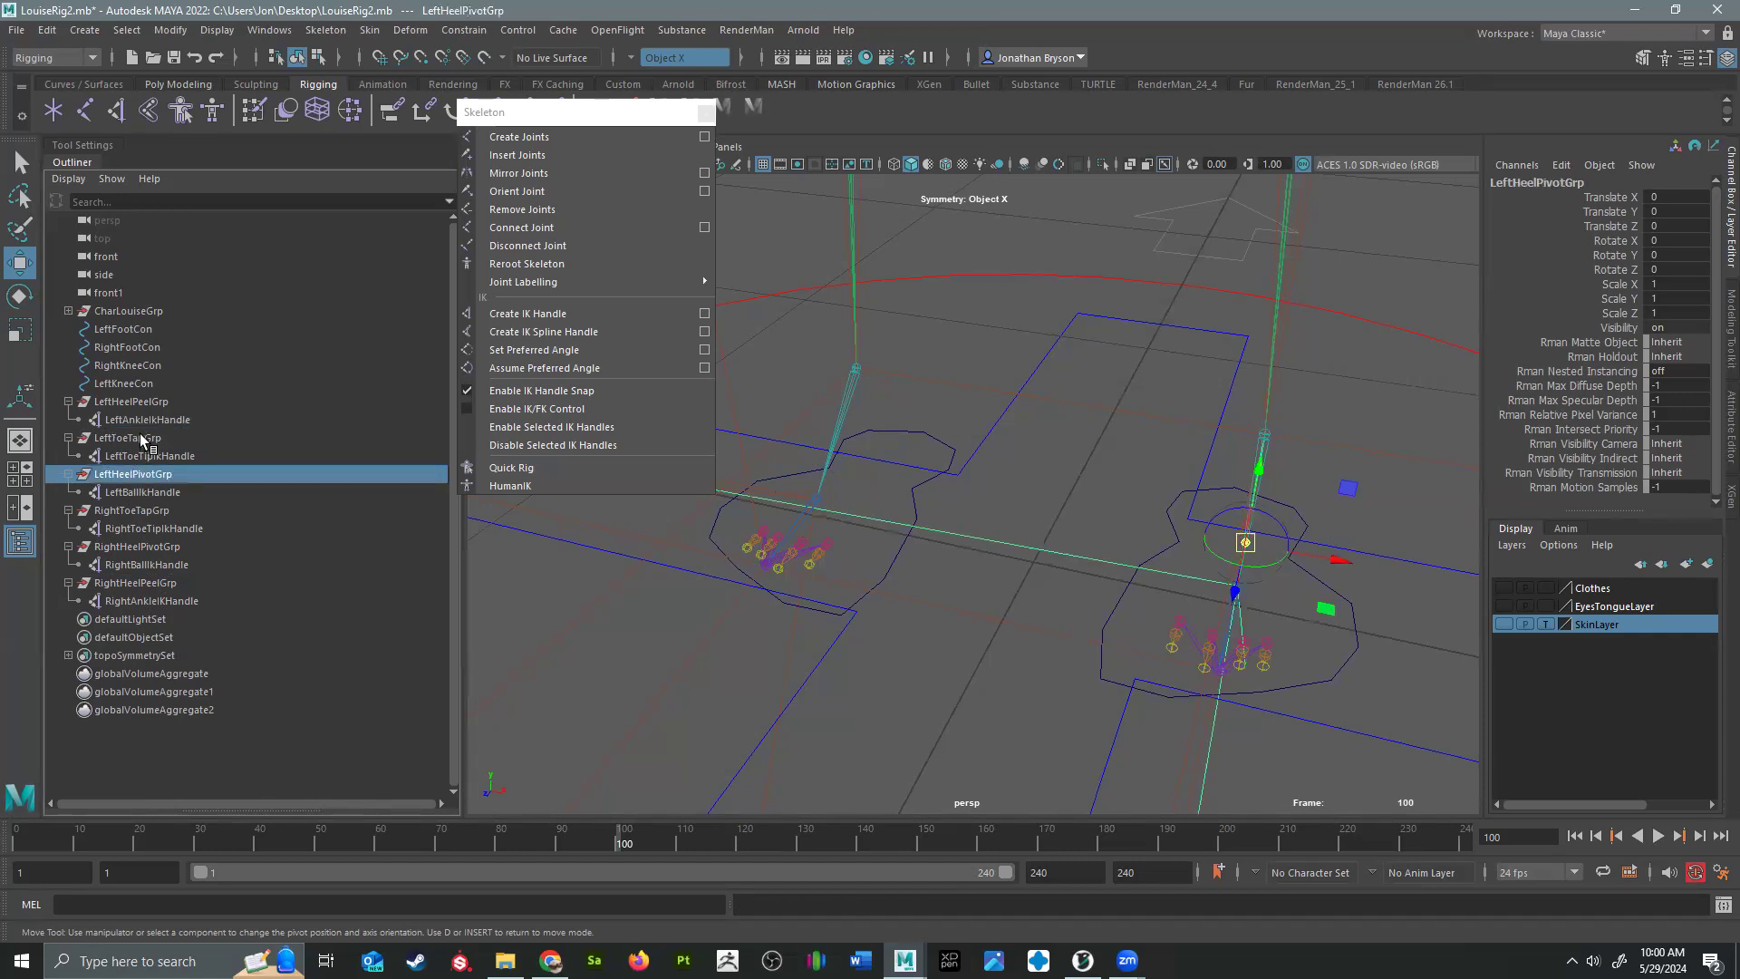
Step: Parent LeftToeTapGrp under LeftHeelPivotGrp
middle_click_drag(142, 442, 124, 473)
left_click(80, 474)
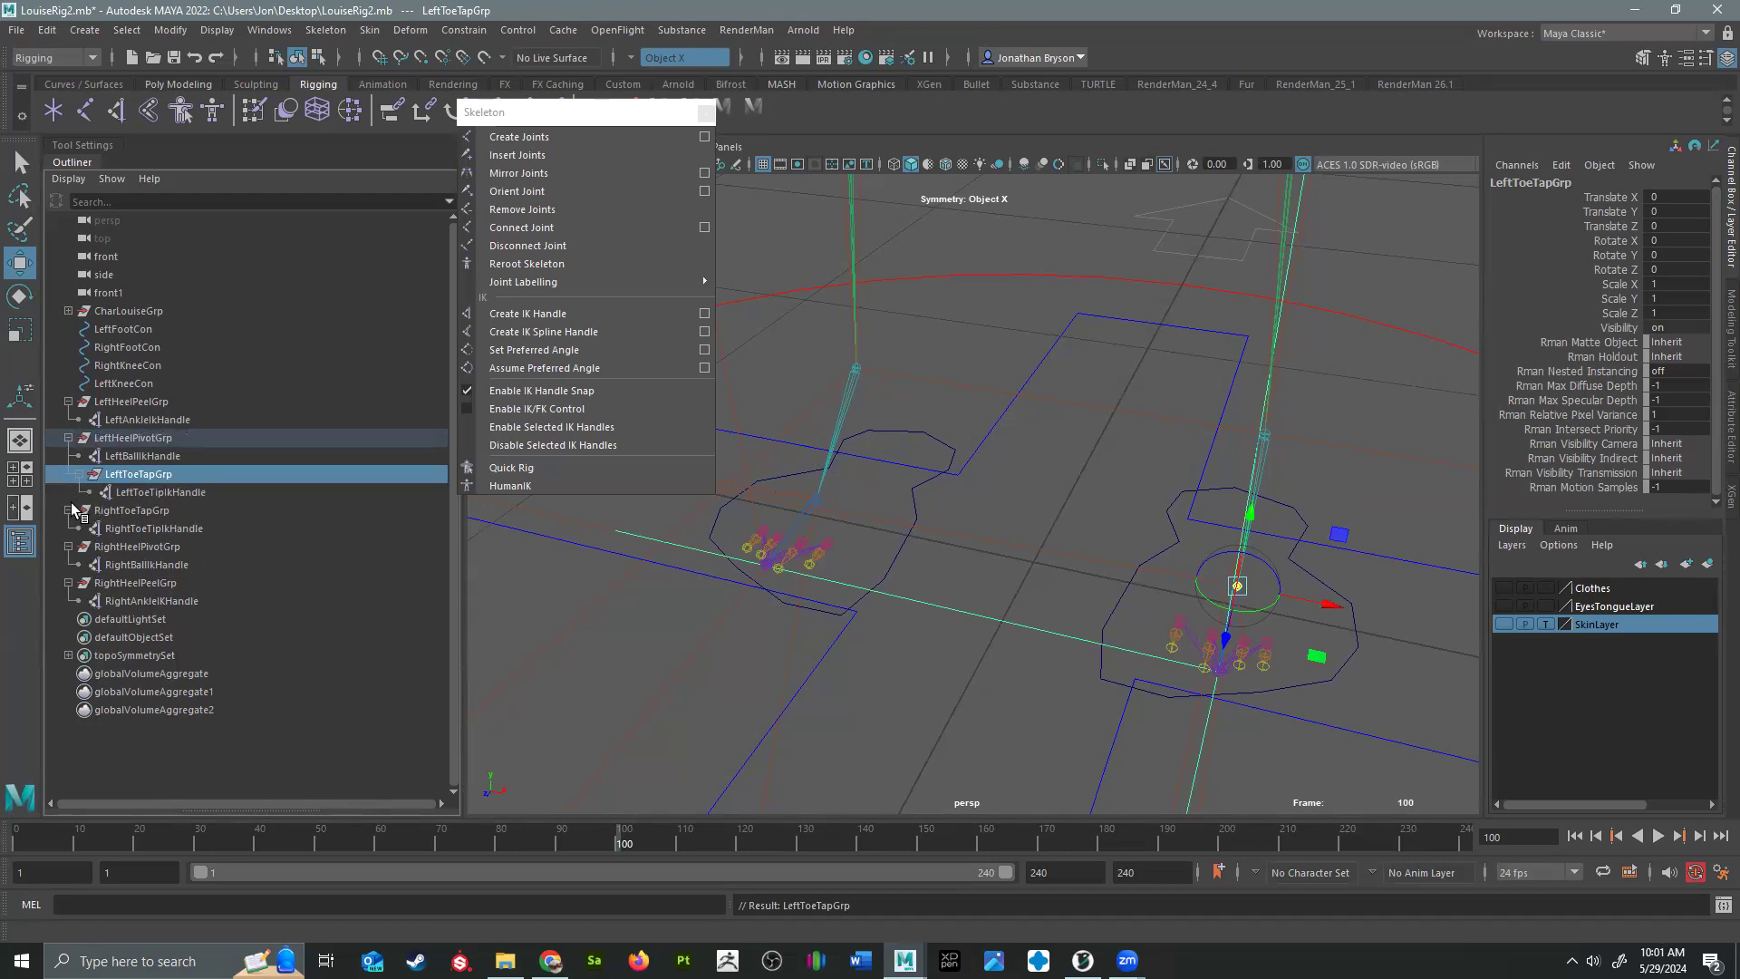
Step: Test how LeftHeelPivotGrp rotates around the left heel, and undo the test rotation
left_click(116, 438)
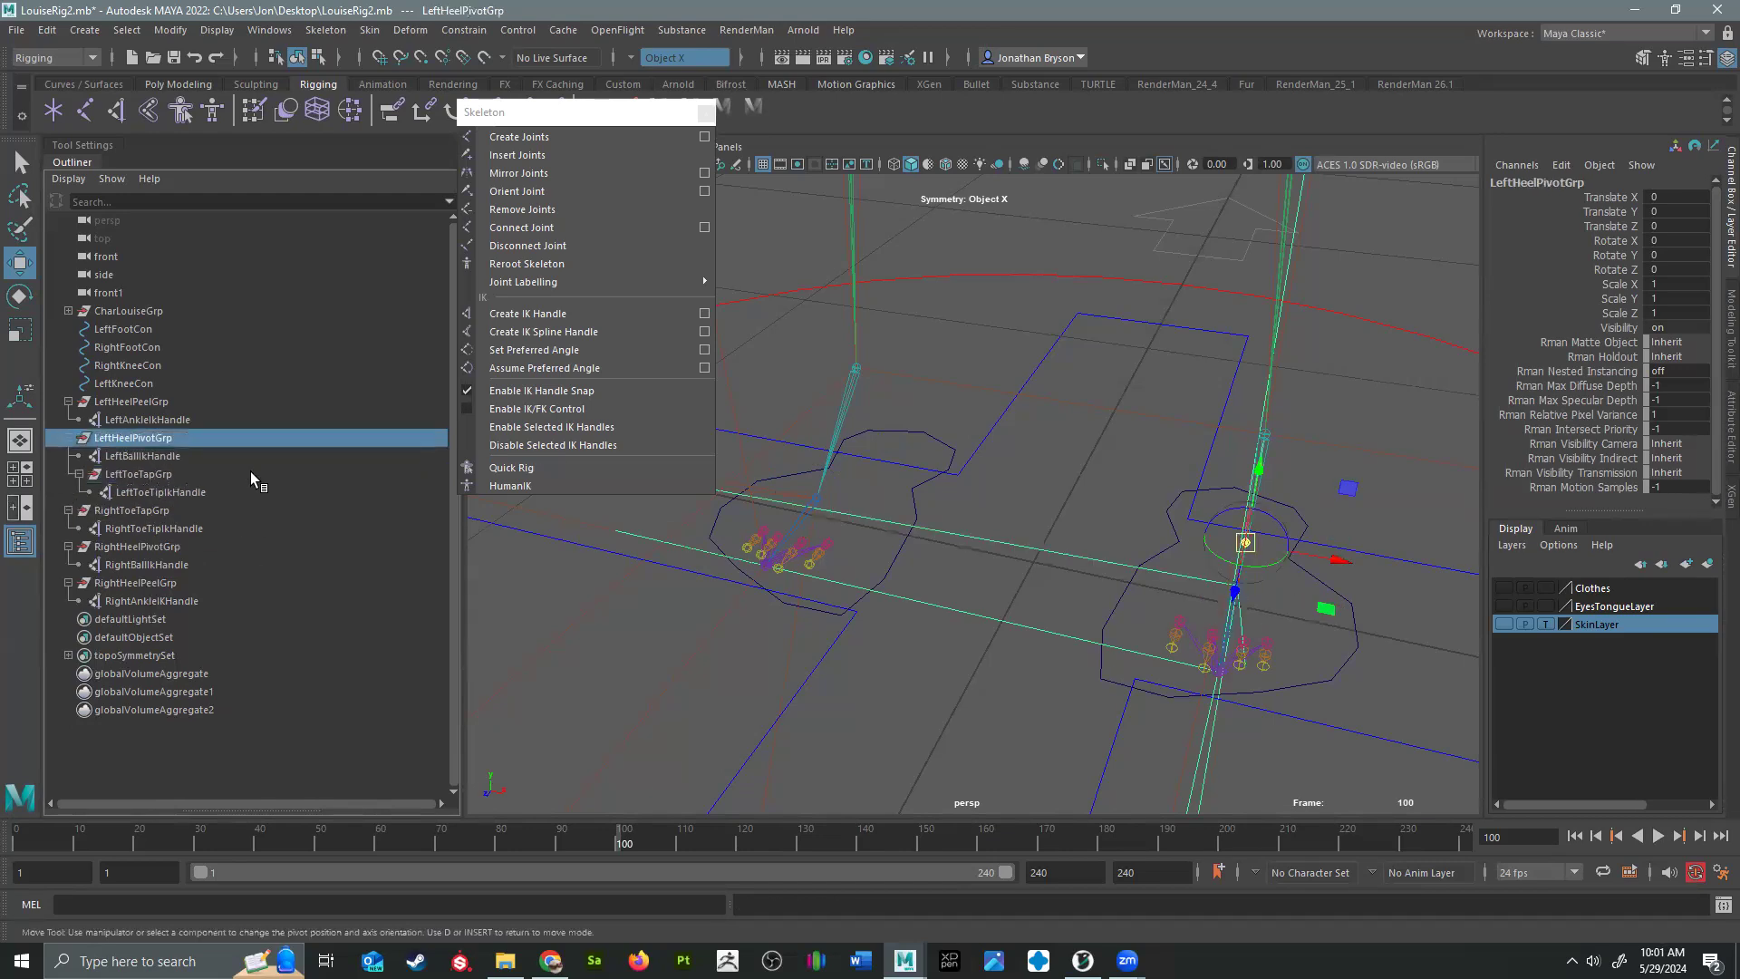
left_click_drag(1094, 551, 994, 531, "alt")
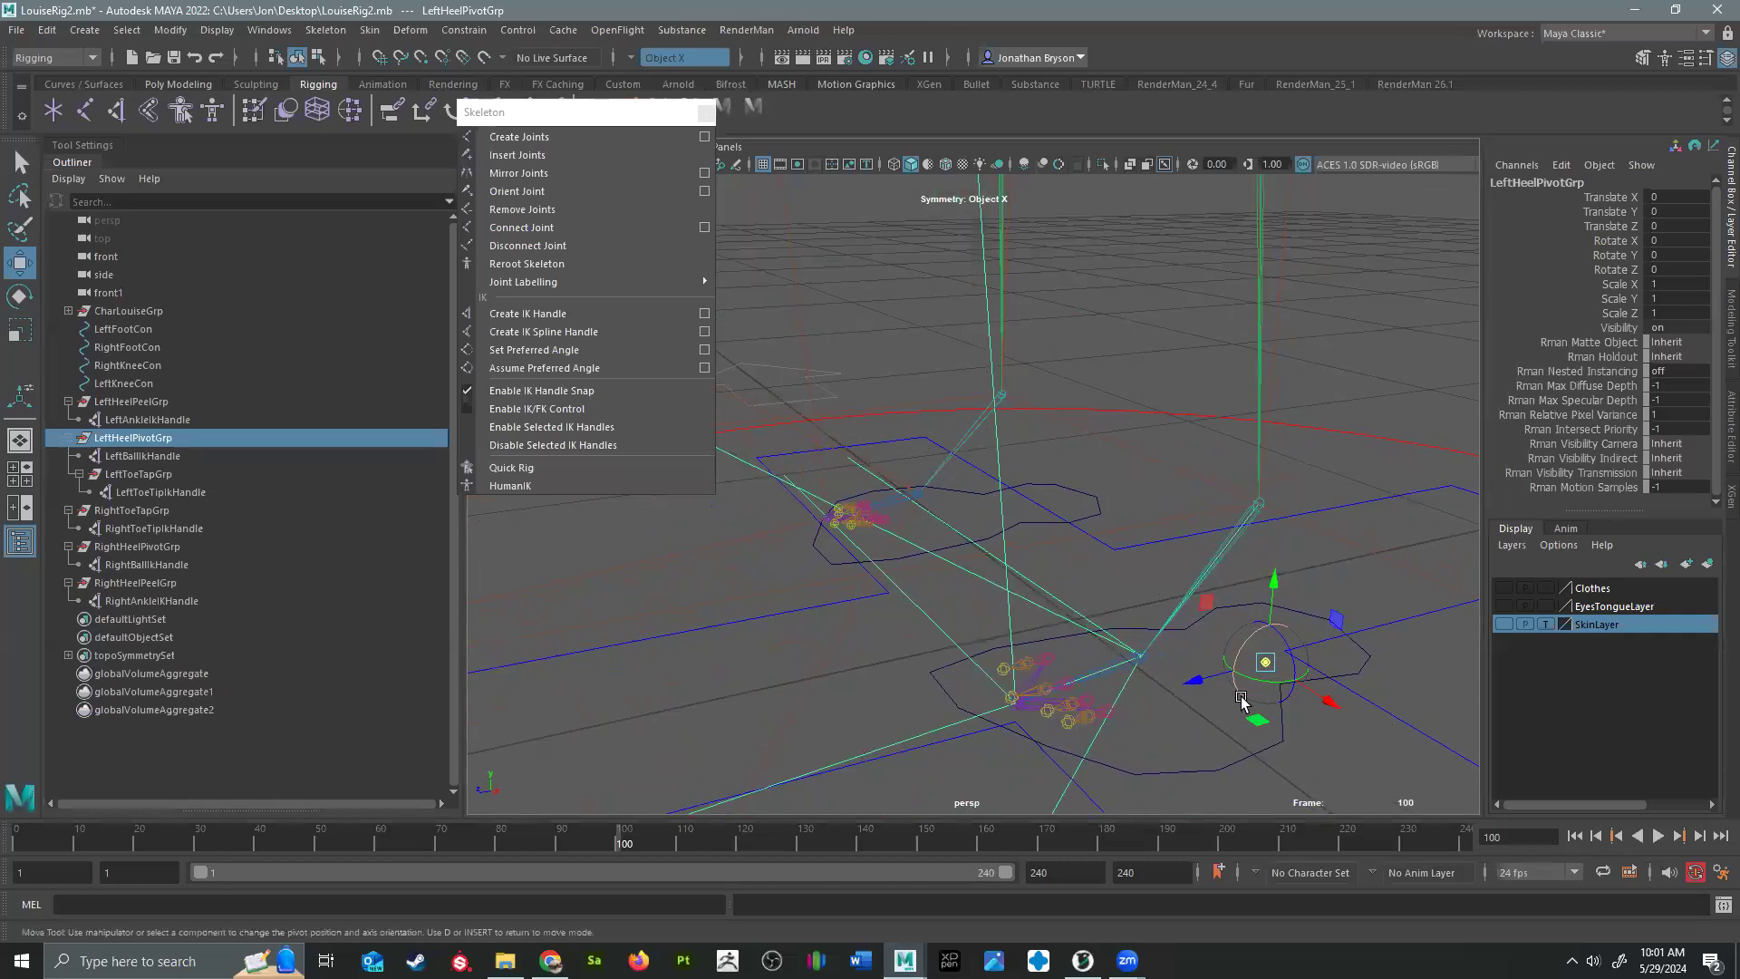
left_click_drag(1259, 678, 1266, 678)
key("ctrl+z")
key("d")
key("e")
left_click_drag(1243, 692, 1198, 669)
key("ctrl+z")
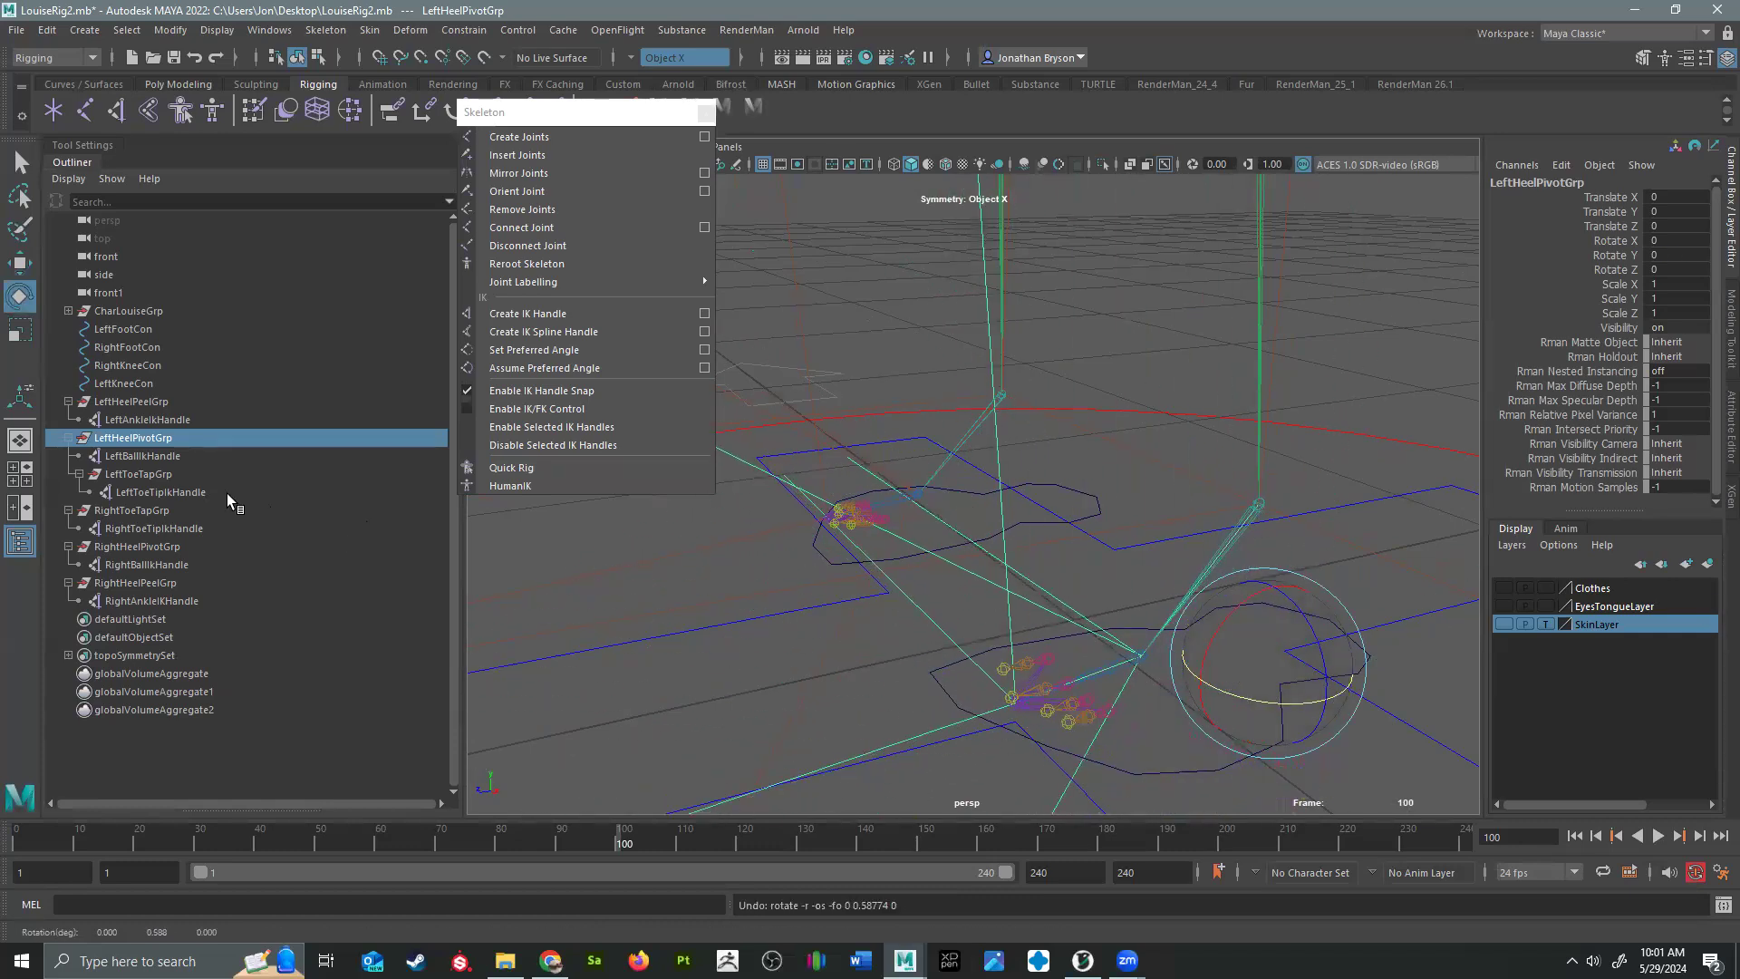
Step: Group LeftHeelPeelGrp and LeftHeelPivotGrp together, and name the new group LeftCigStompGrp
left_click(138, 403)
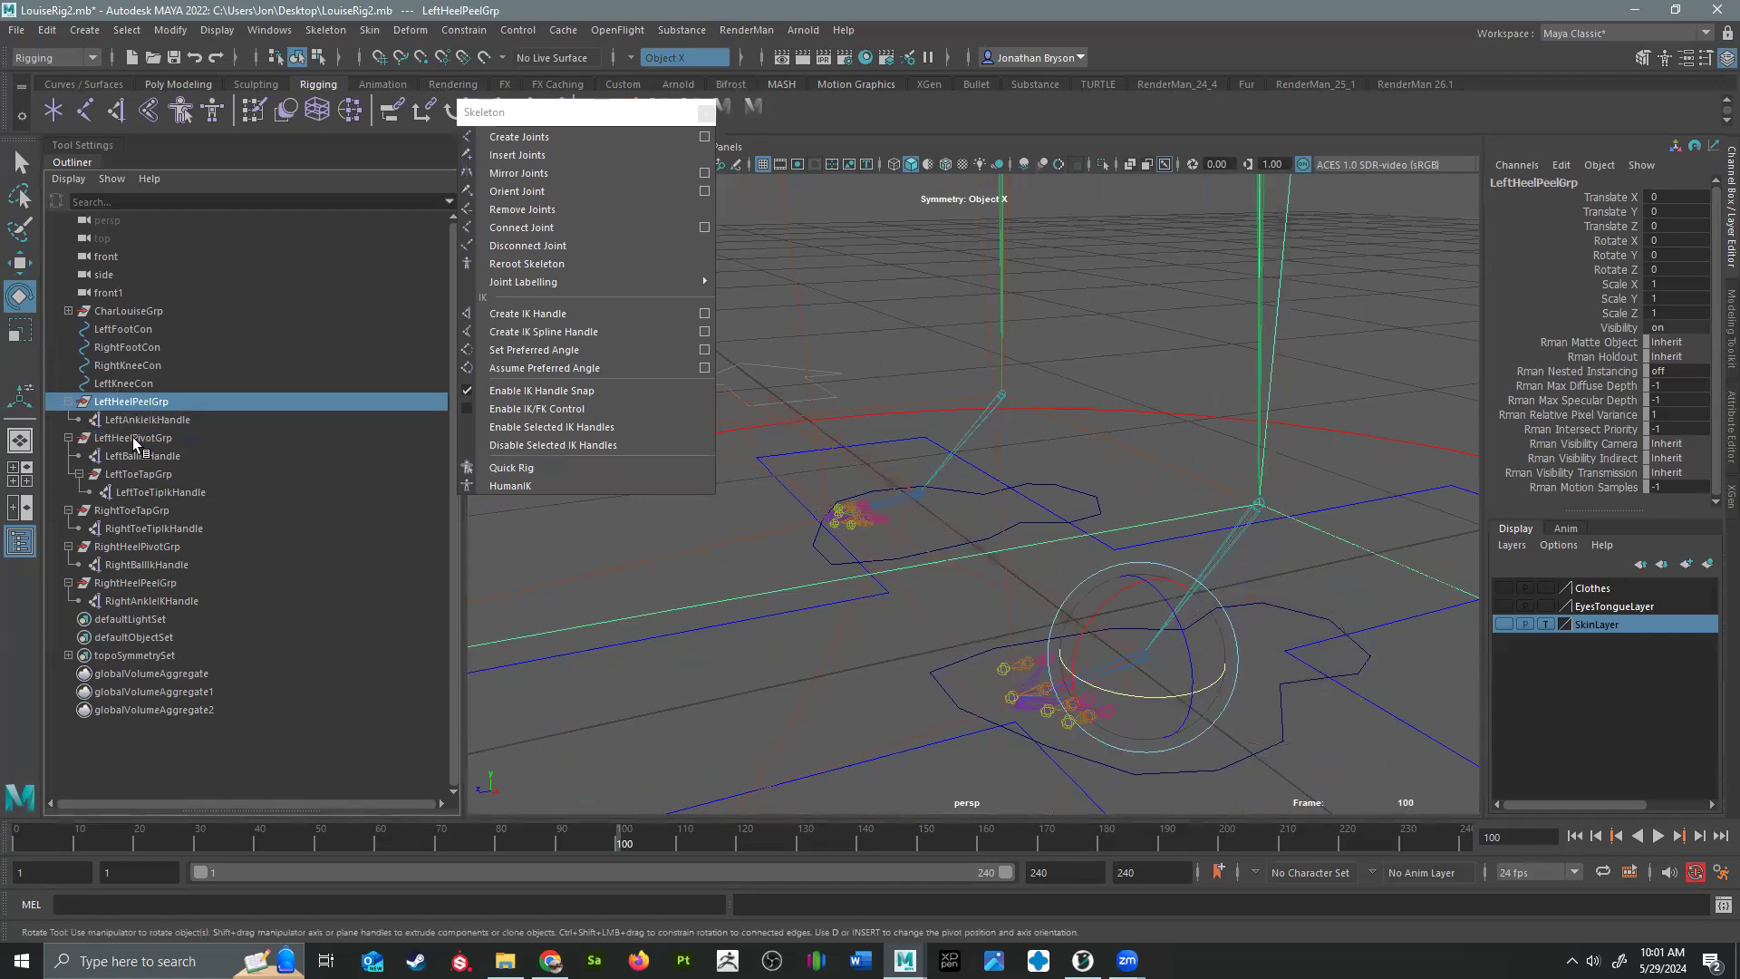
left_click(133, 439, "ctrl")
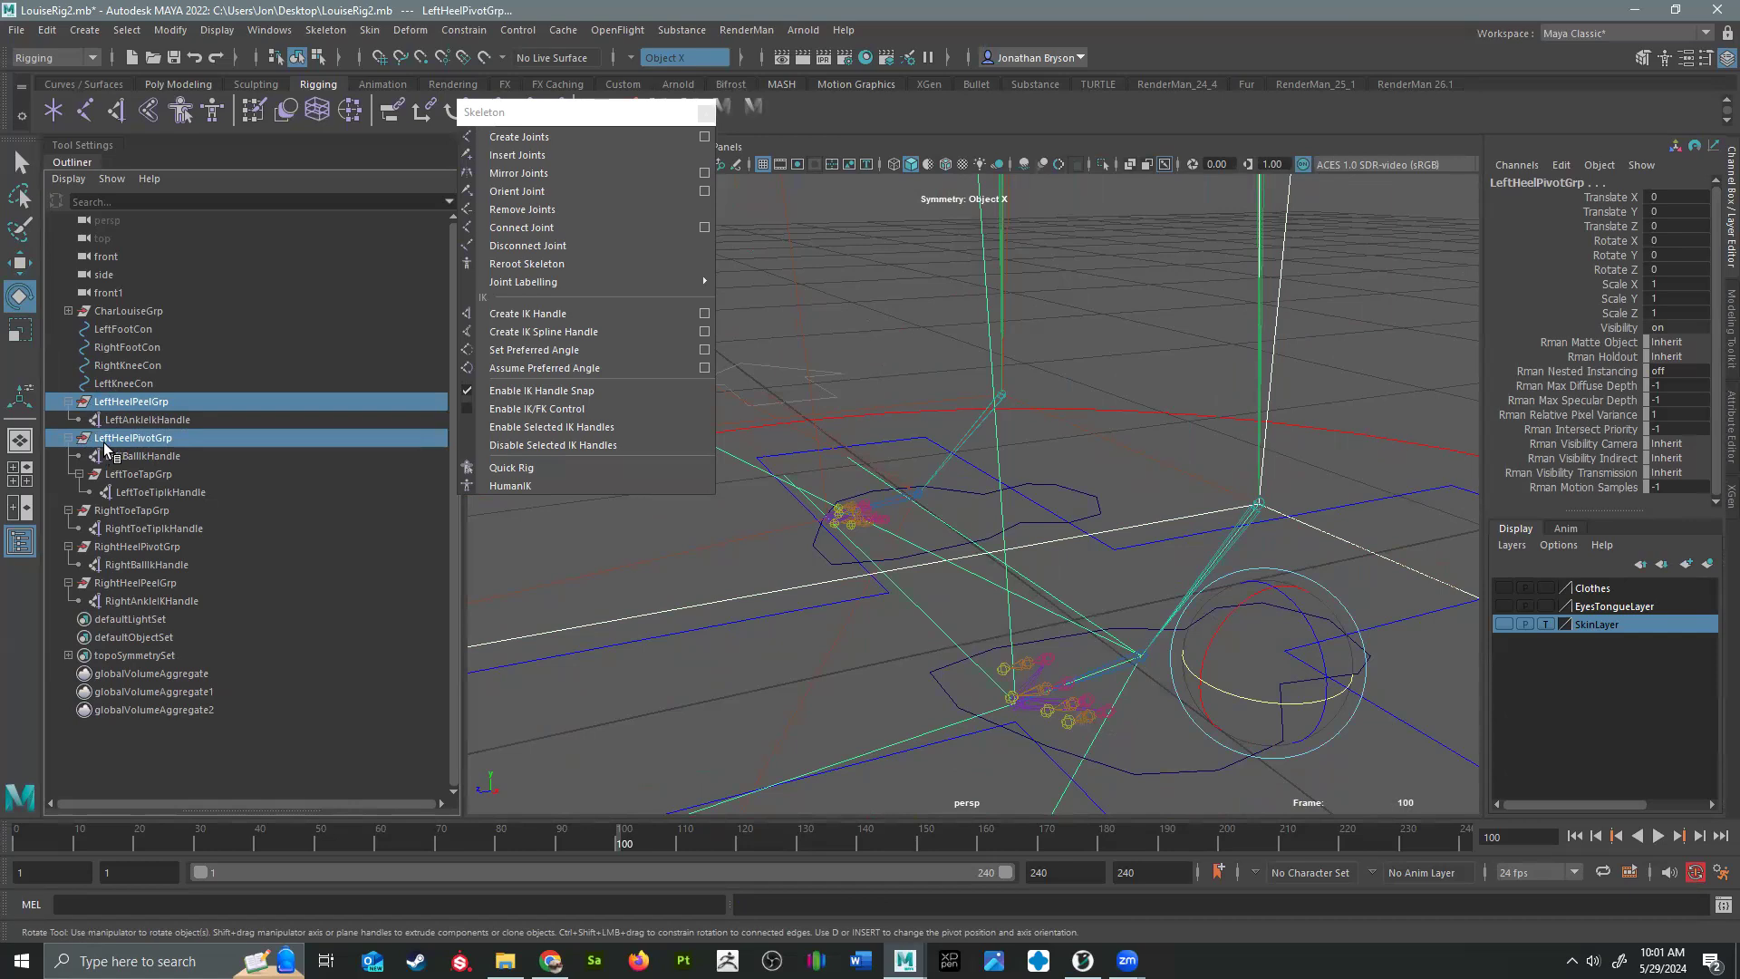
key("ctrl+g")
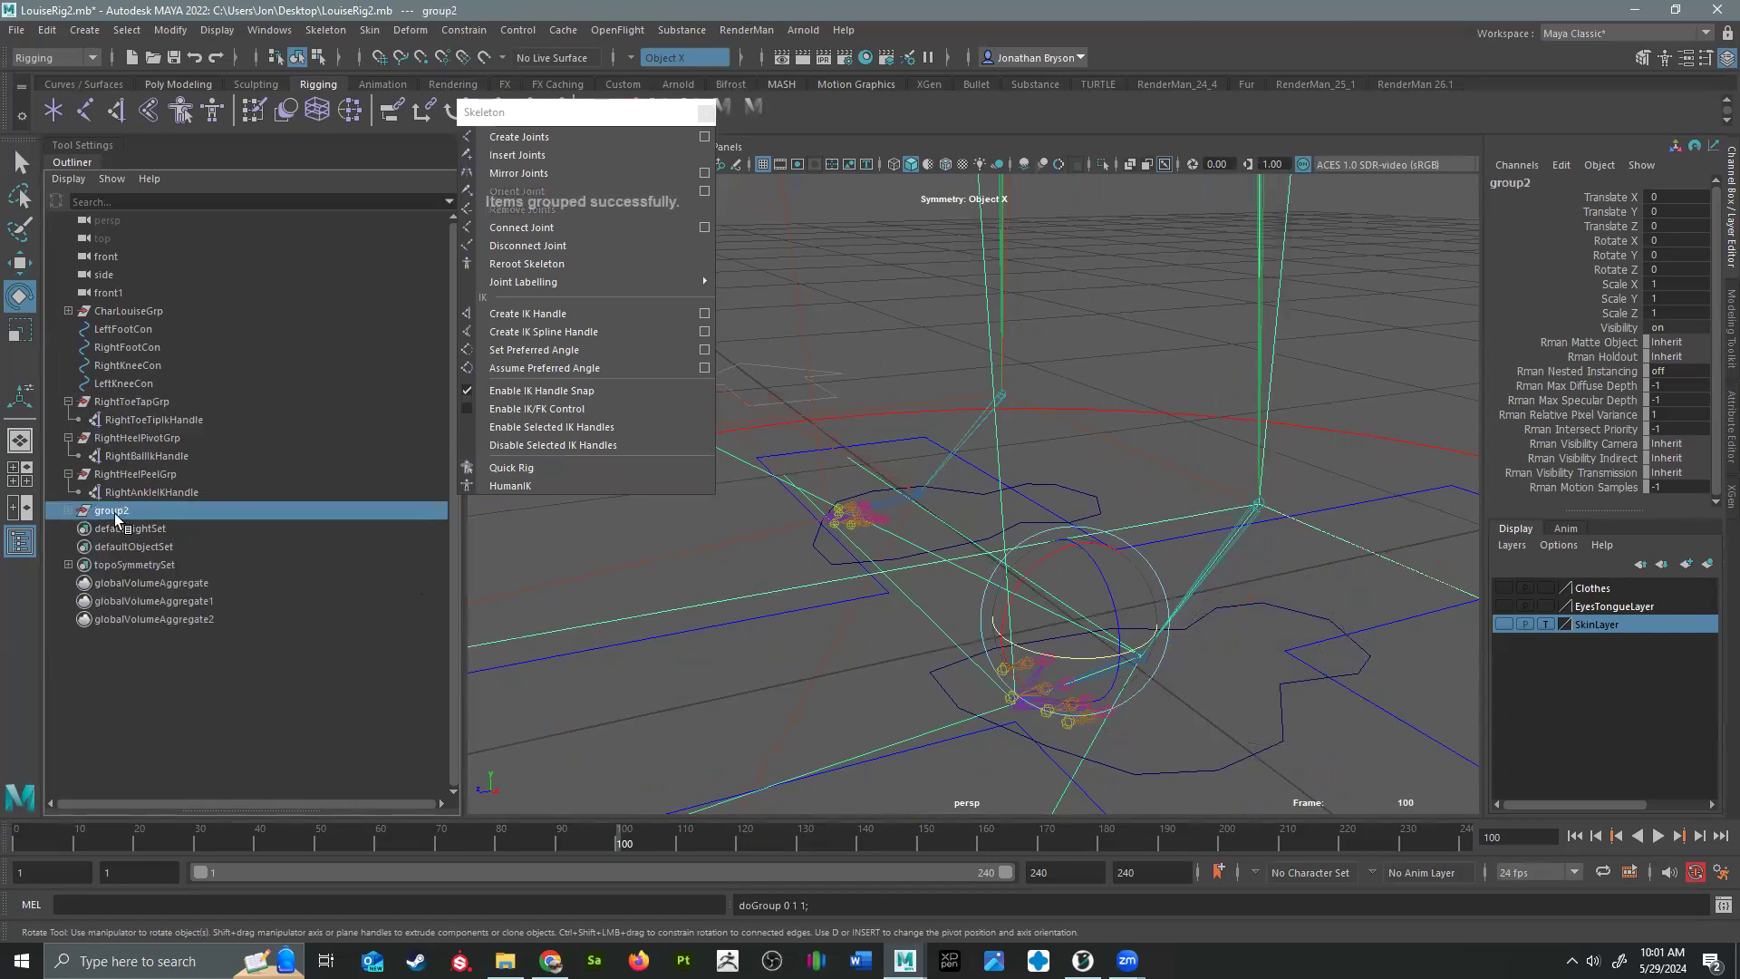
double_click(112, 510)
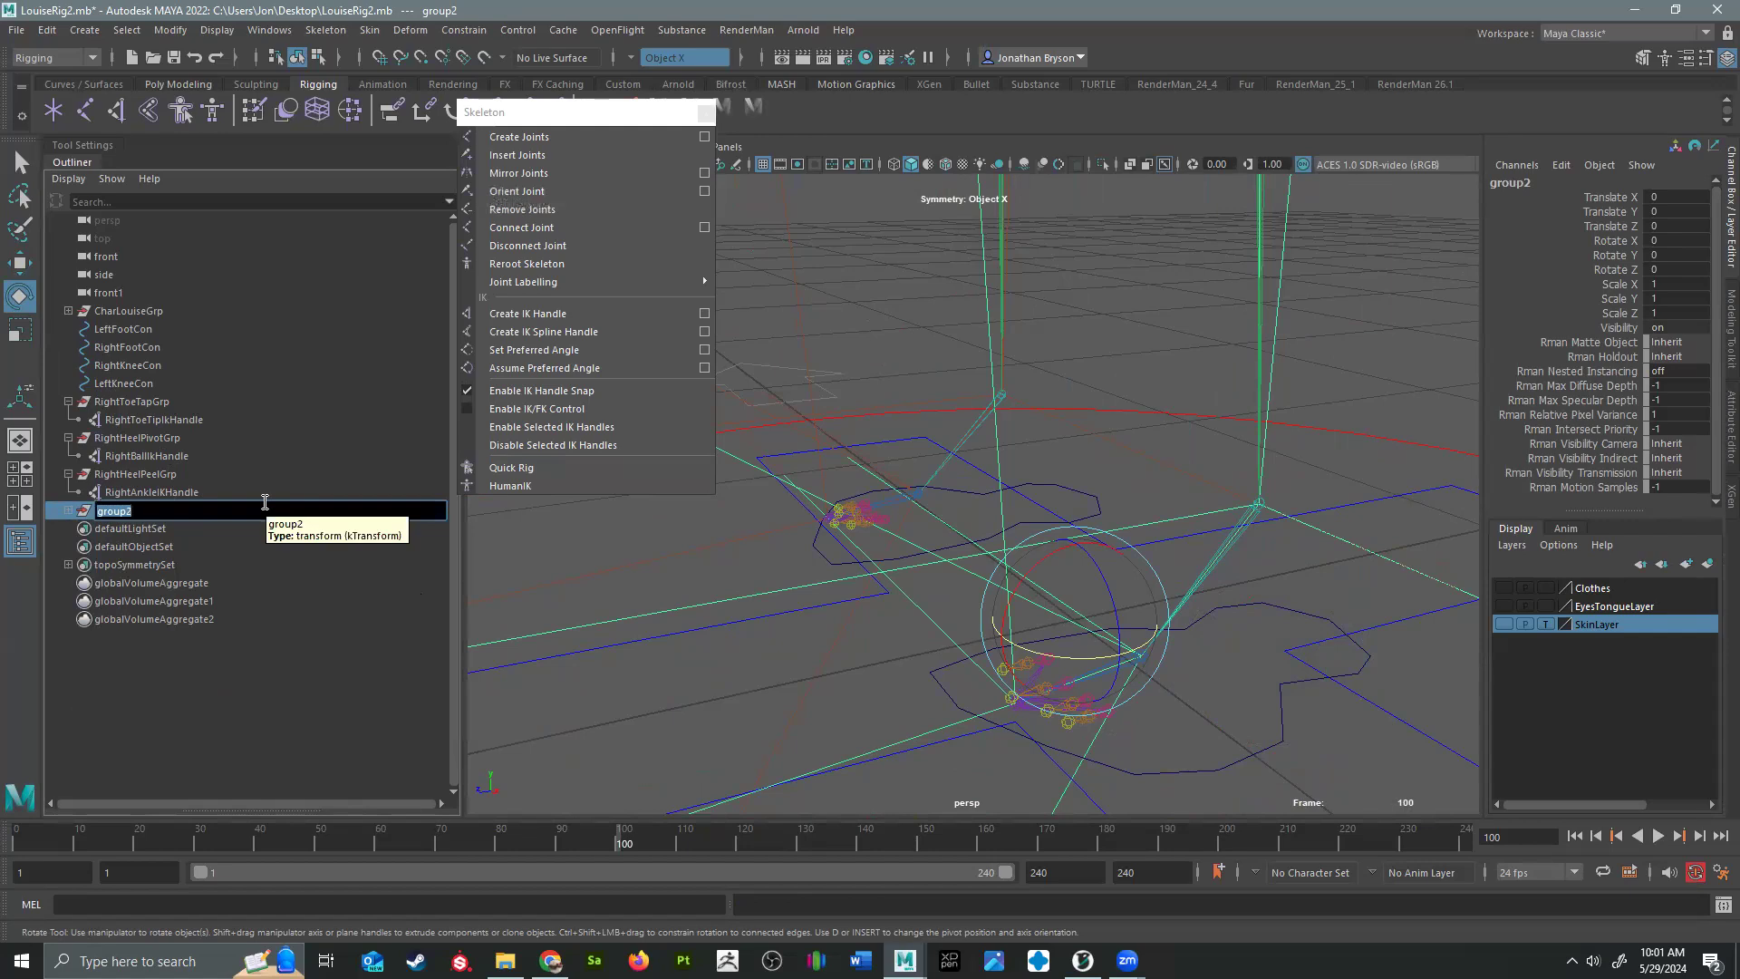
type("LeftCigStompG")
key("Return")
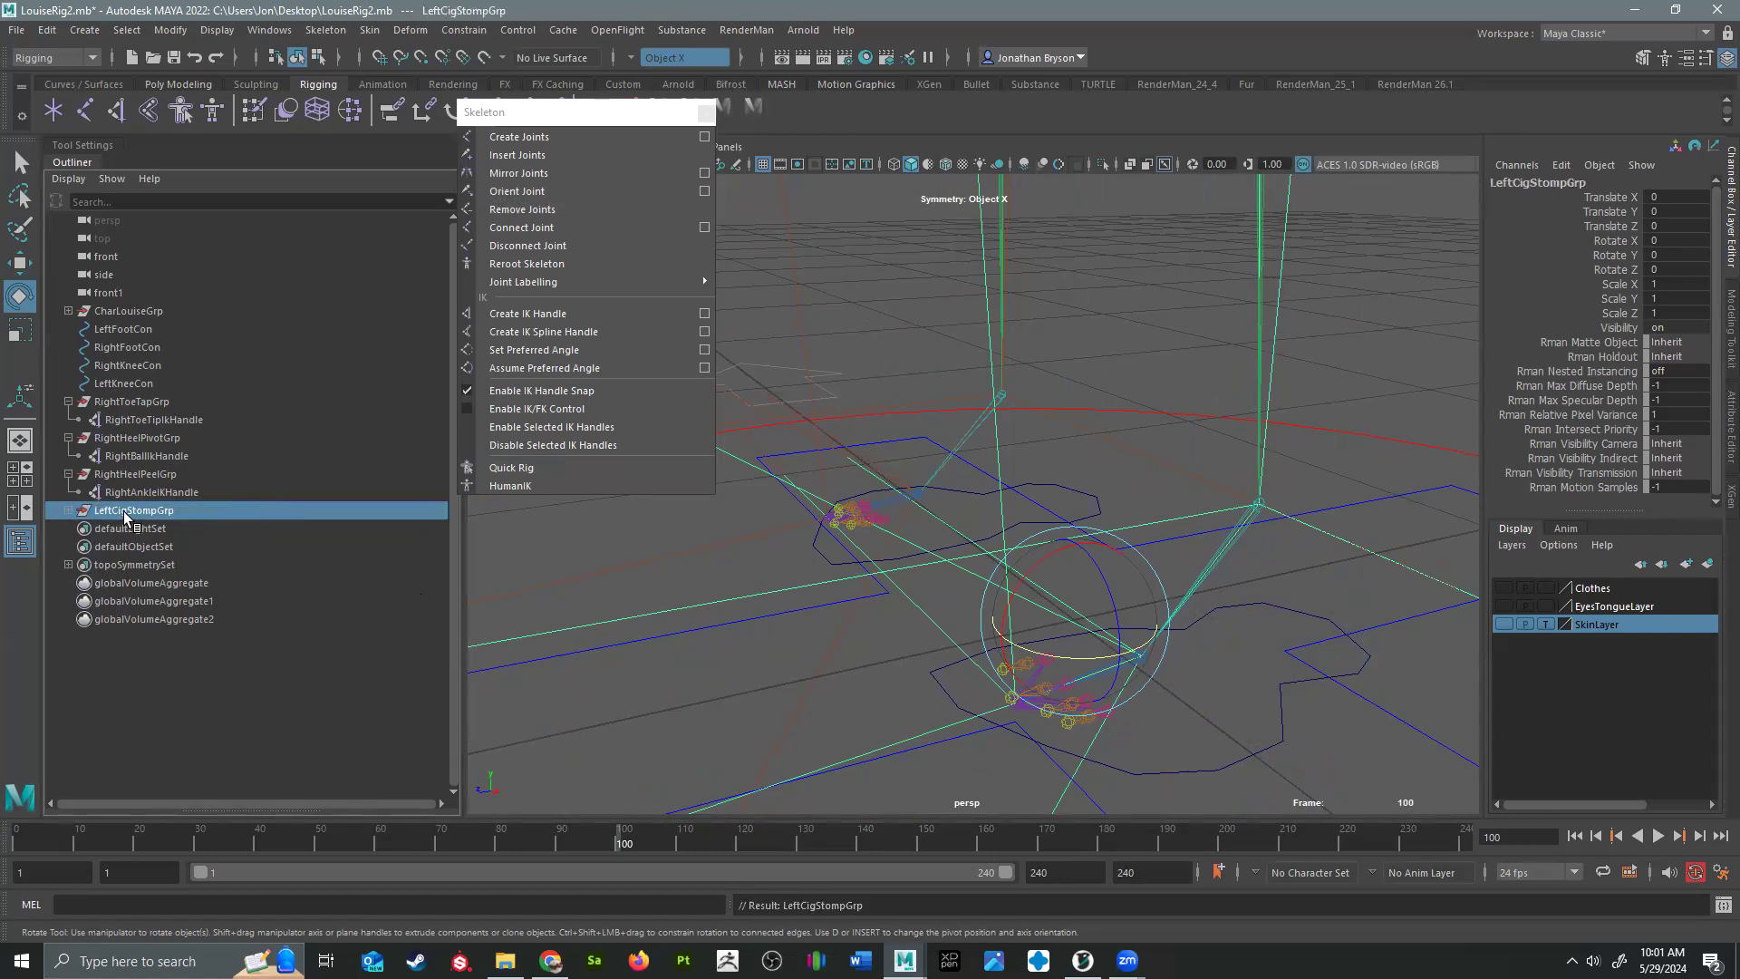
Step: Snap the LeftCigStompGrp pivot to the left foot's ball joint, and fine-tune its position under the ball of the foot
left_click_drag(1143, 627, 1057, 610, "alt")
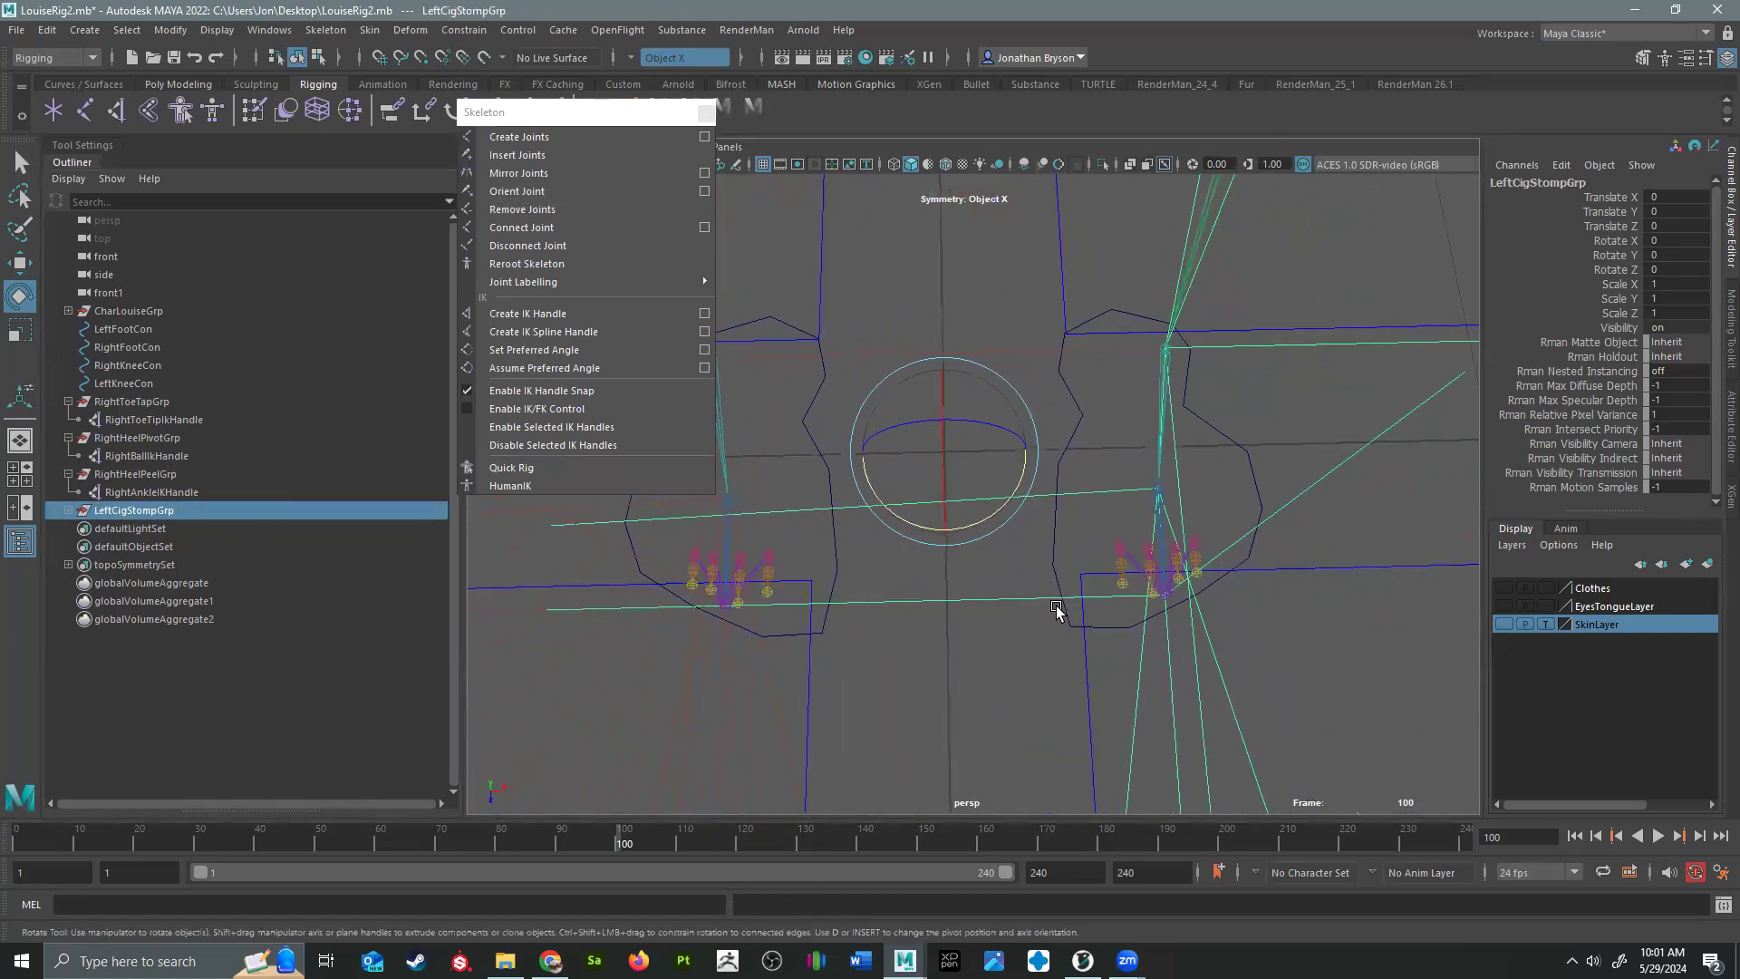
key("d")
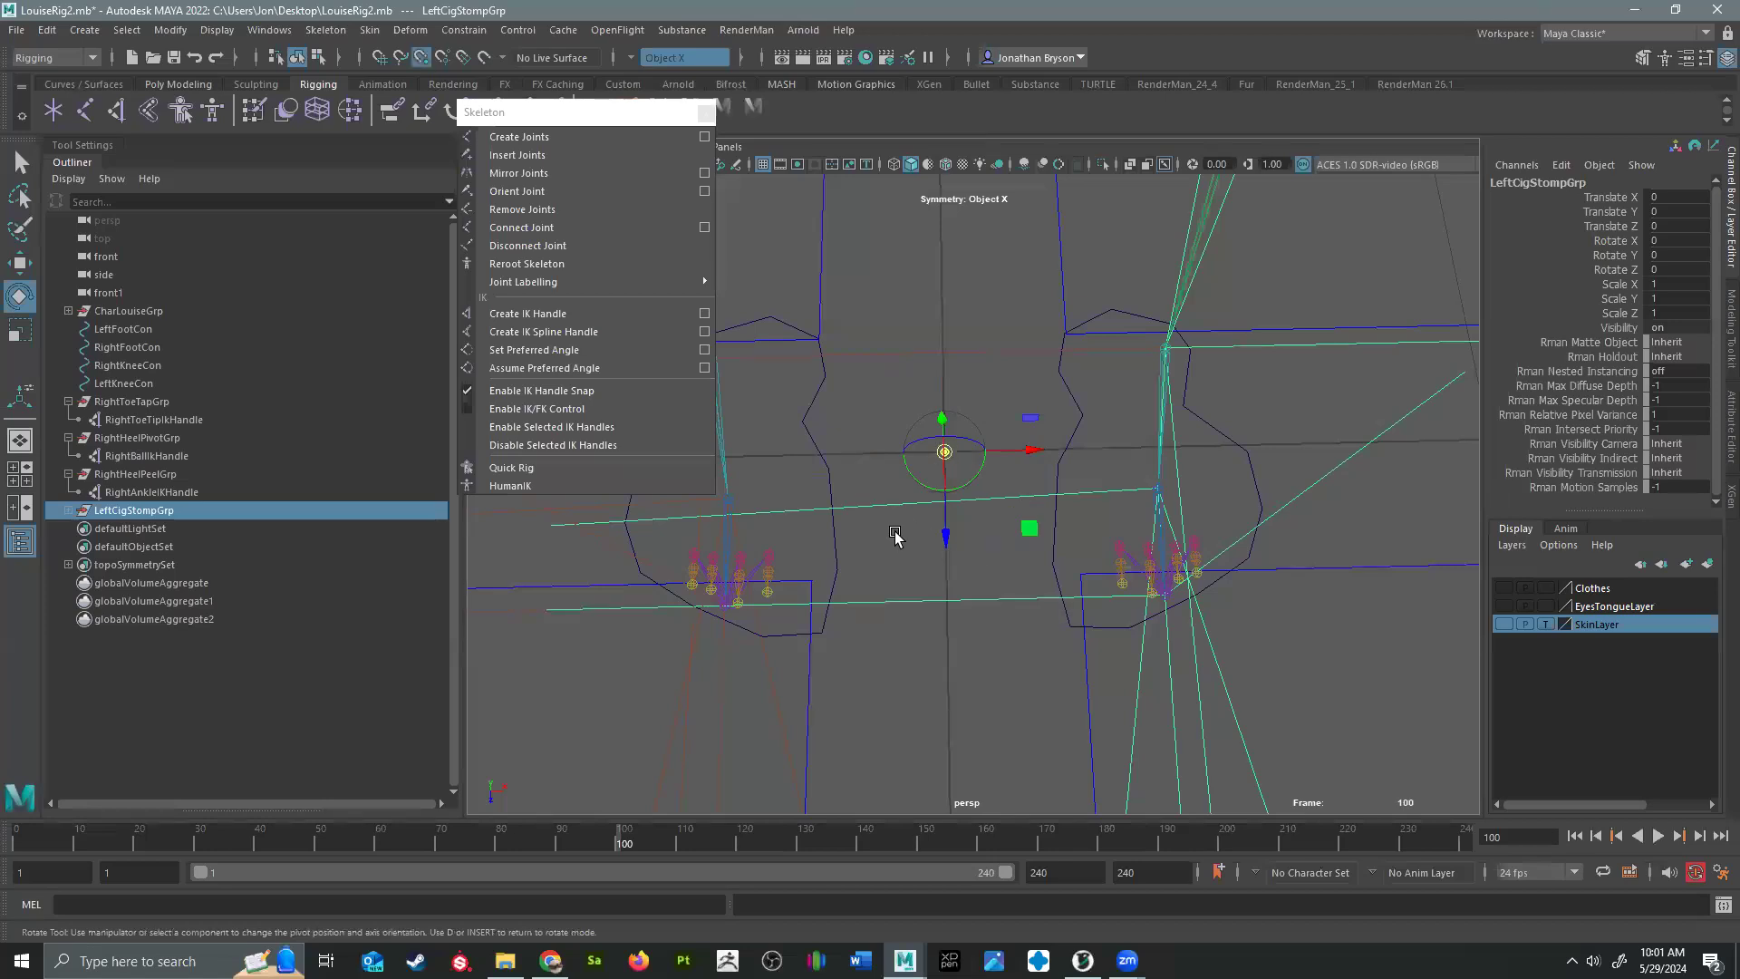
left_click_drag(949, 458, 1158, 488)
middle_click_drag(1030, 572, 907, 616, "alt")
scroll(1050, 617, "up", 2)
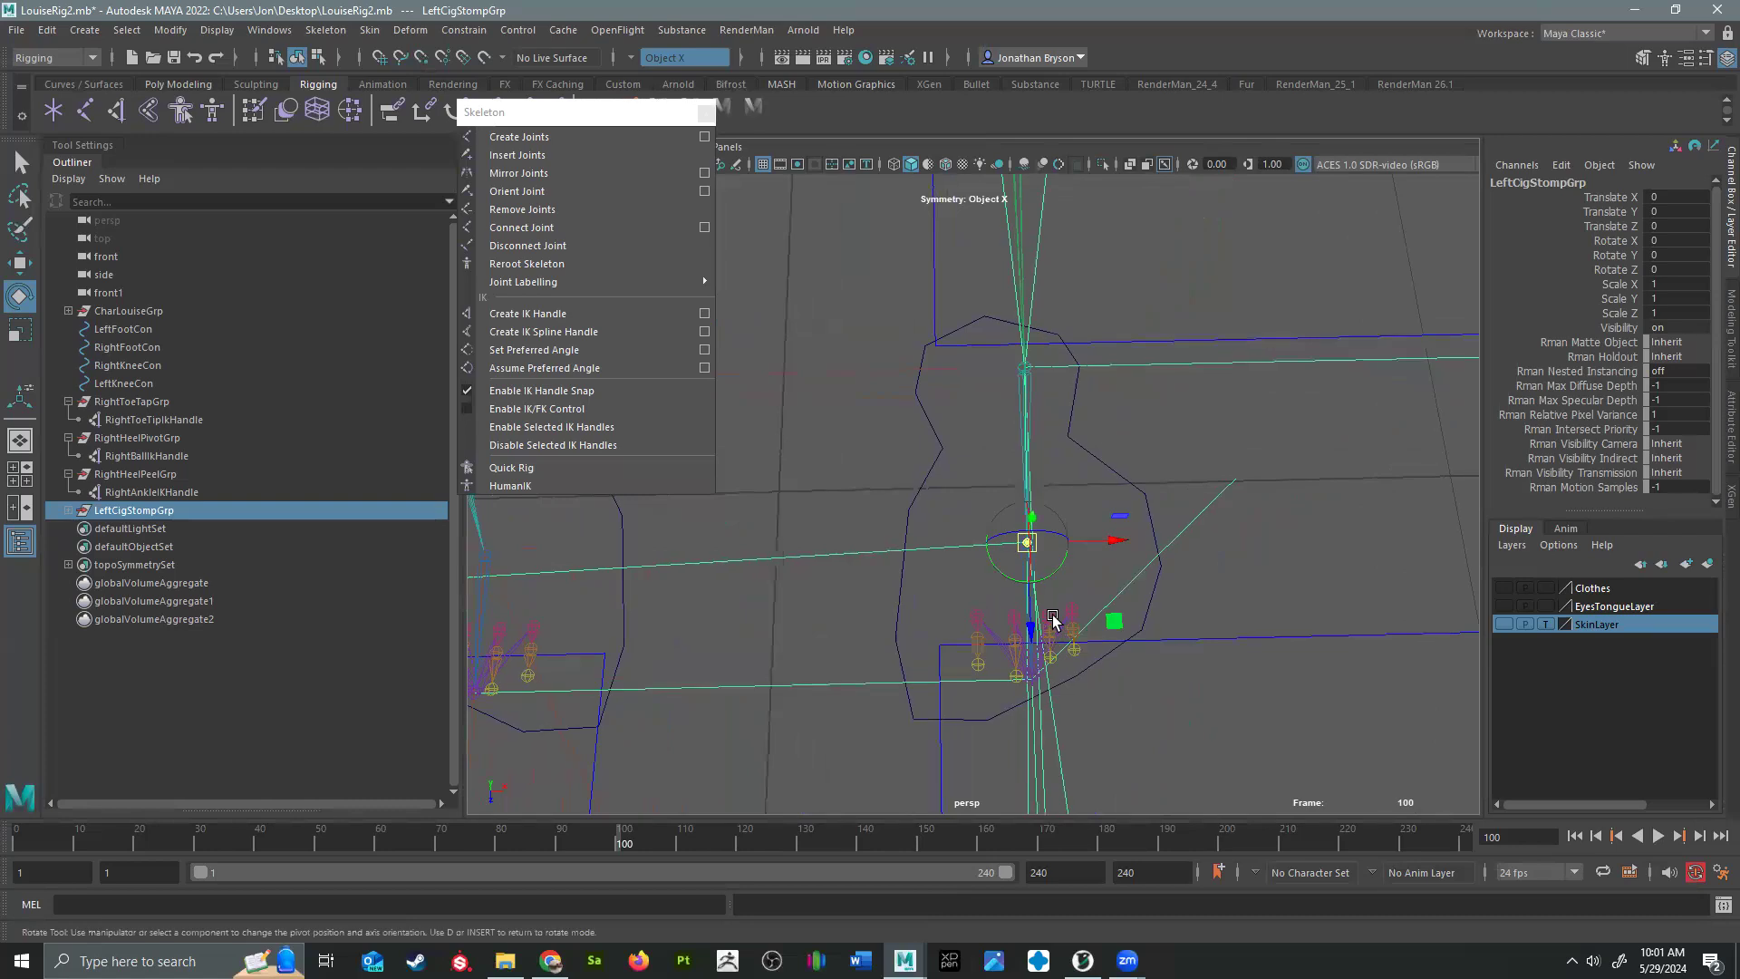
left_click_drag(1114, 620, 1025, 629)
scroll(1016, 639, "up", 4)
left_click_drag(963, 700, 1026, 716, "alt")
middle_click_drag(1024, 715, 1032, 652, "alt")
left_click_drag(1090, 488, 934, 544)
Step: Parent RightToeTapGrp under RightHeelPivotGrp
left_click(127, 475)
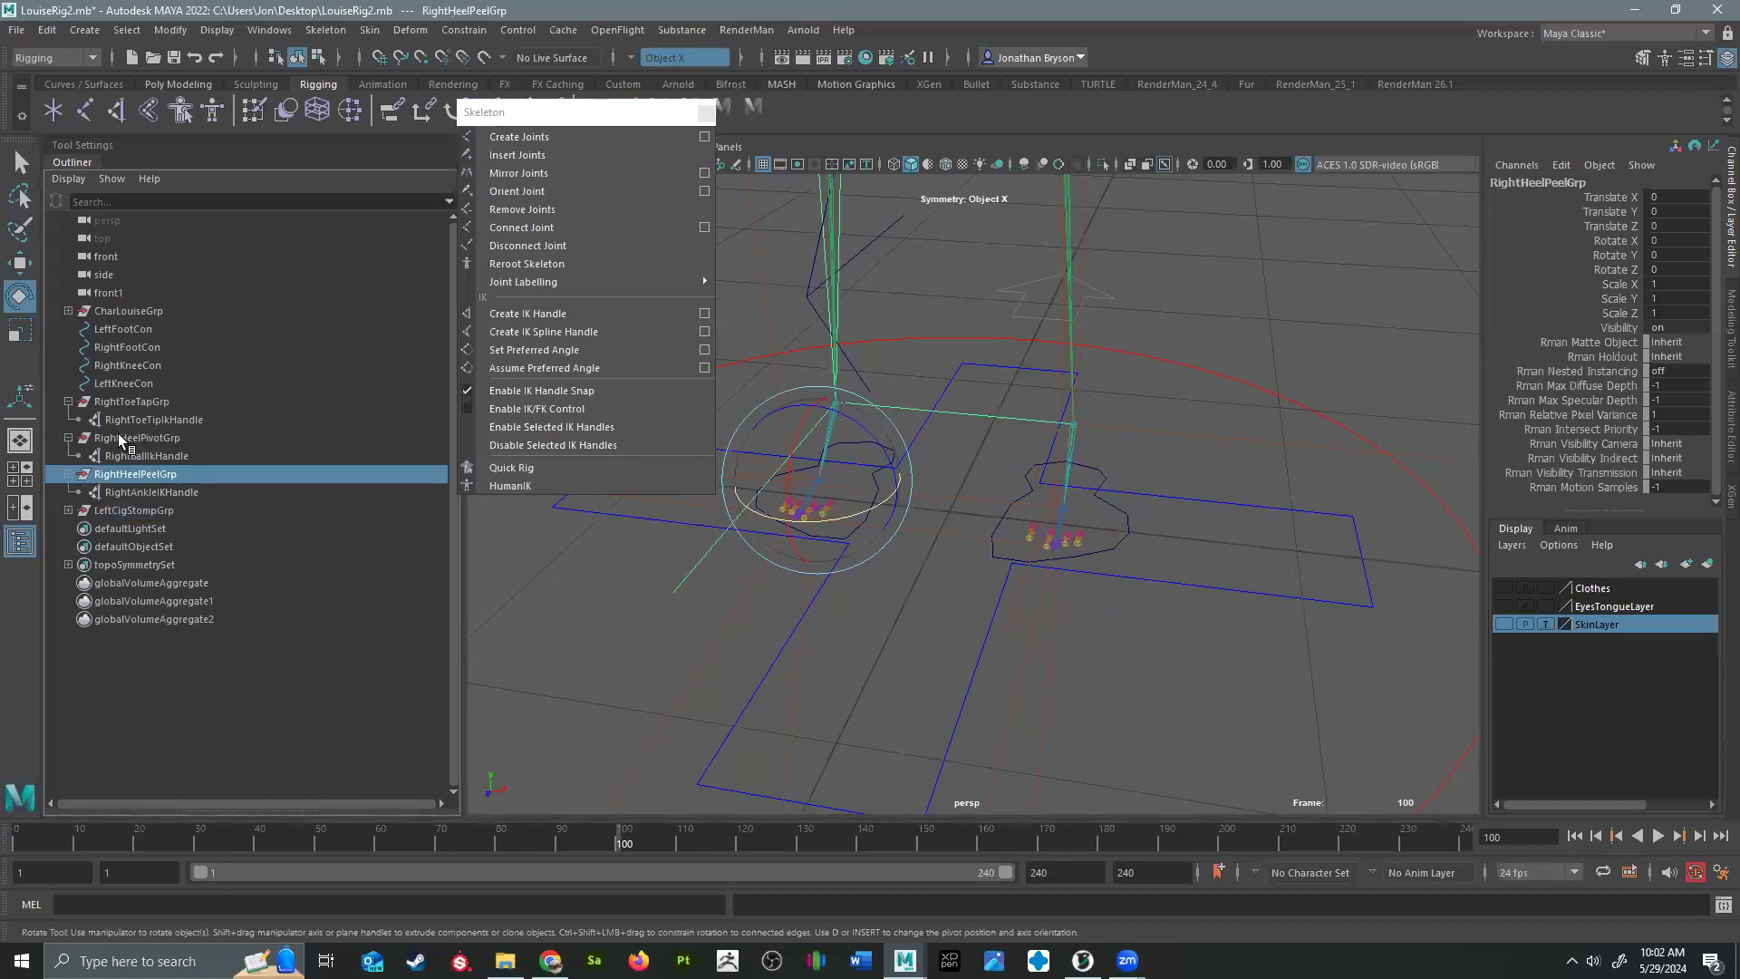
left_click(131, 434, "ctrl")
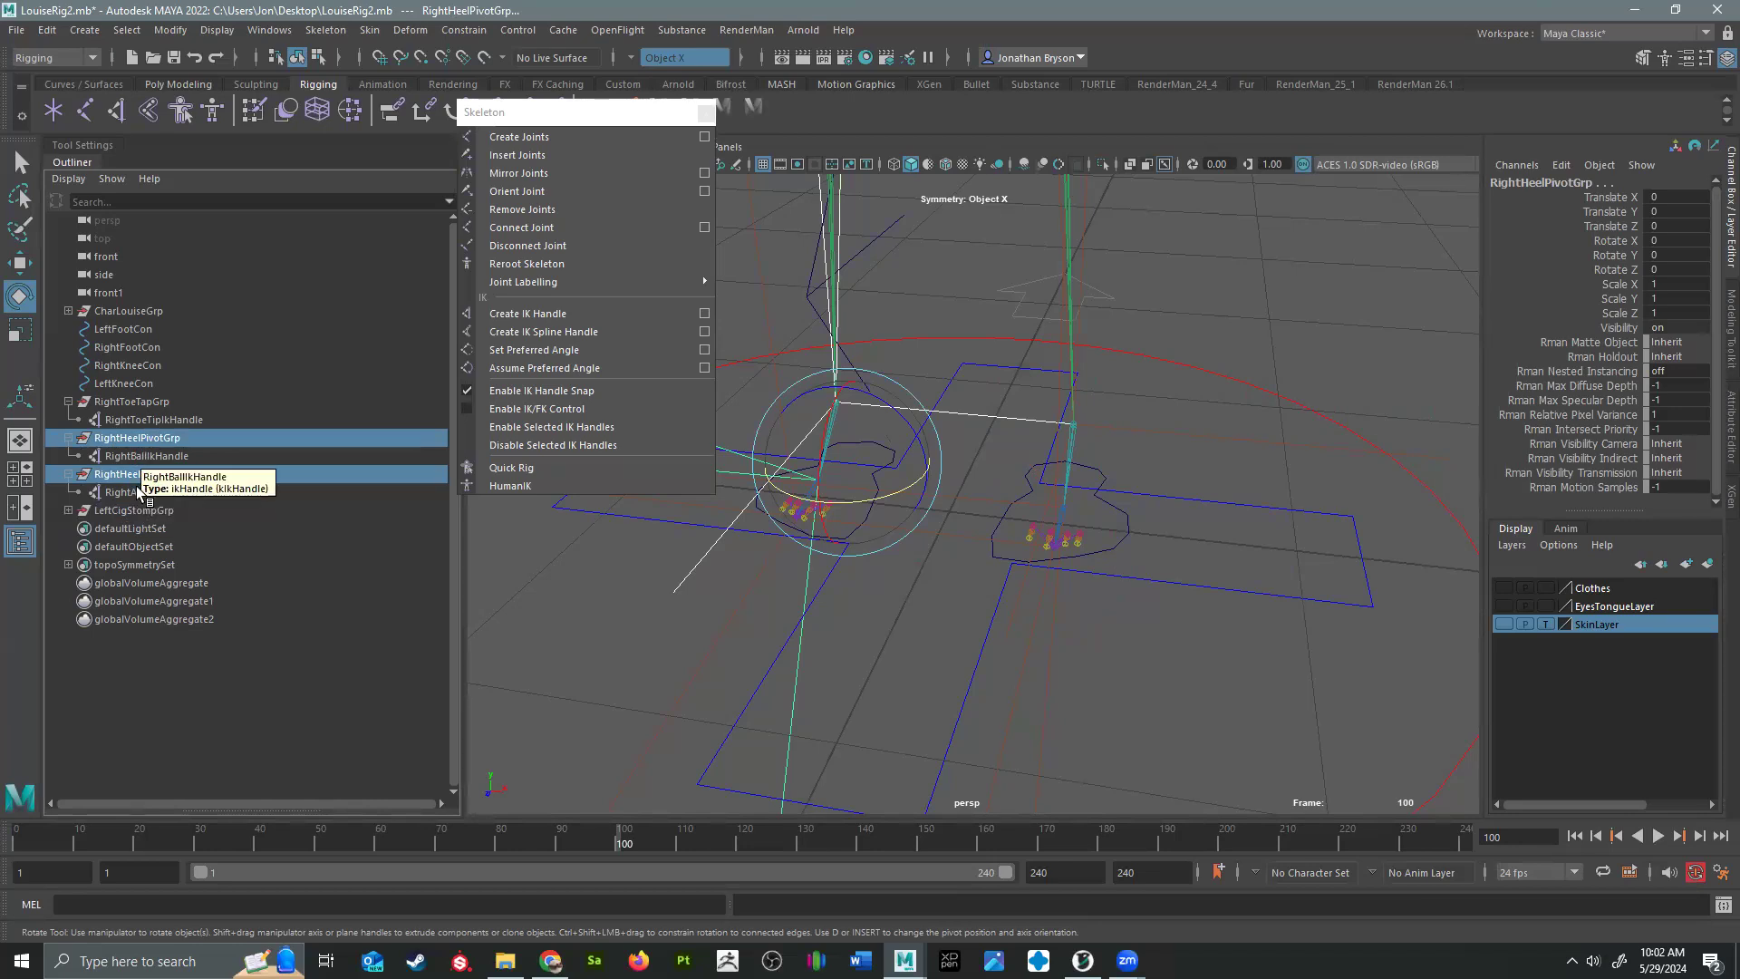
left_click(136, 402)
middle_click_drag(146, 402, 116, 435)
Step: Group RightHeelPivotGrp and RightHeelPeelGrp together, and name the new group RightCigStompGrp
left_click(130, 402)
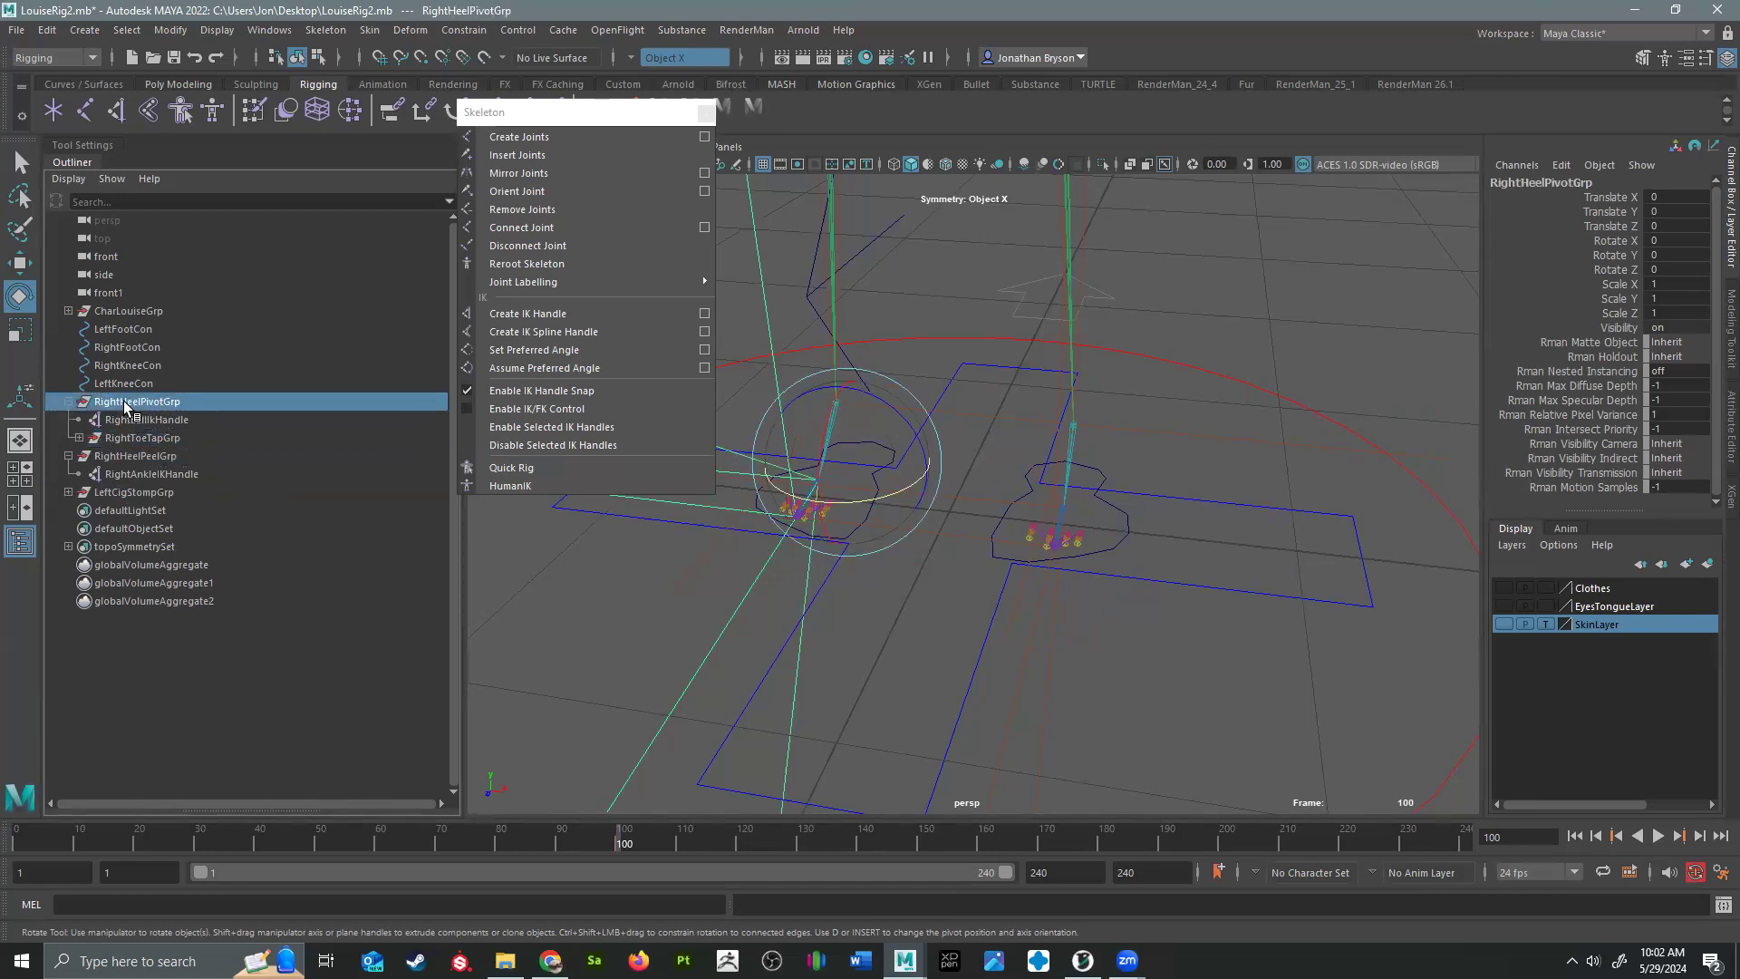
middle_click_drag(134, 405, 142, 463)
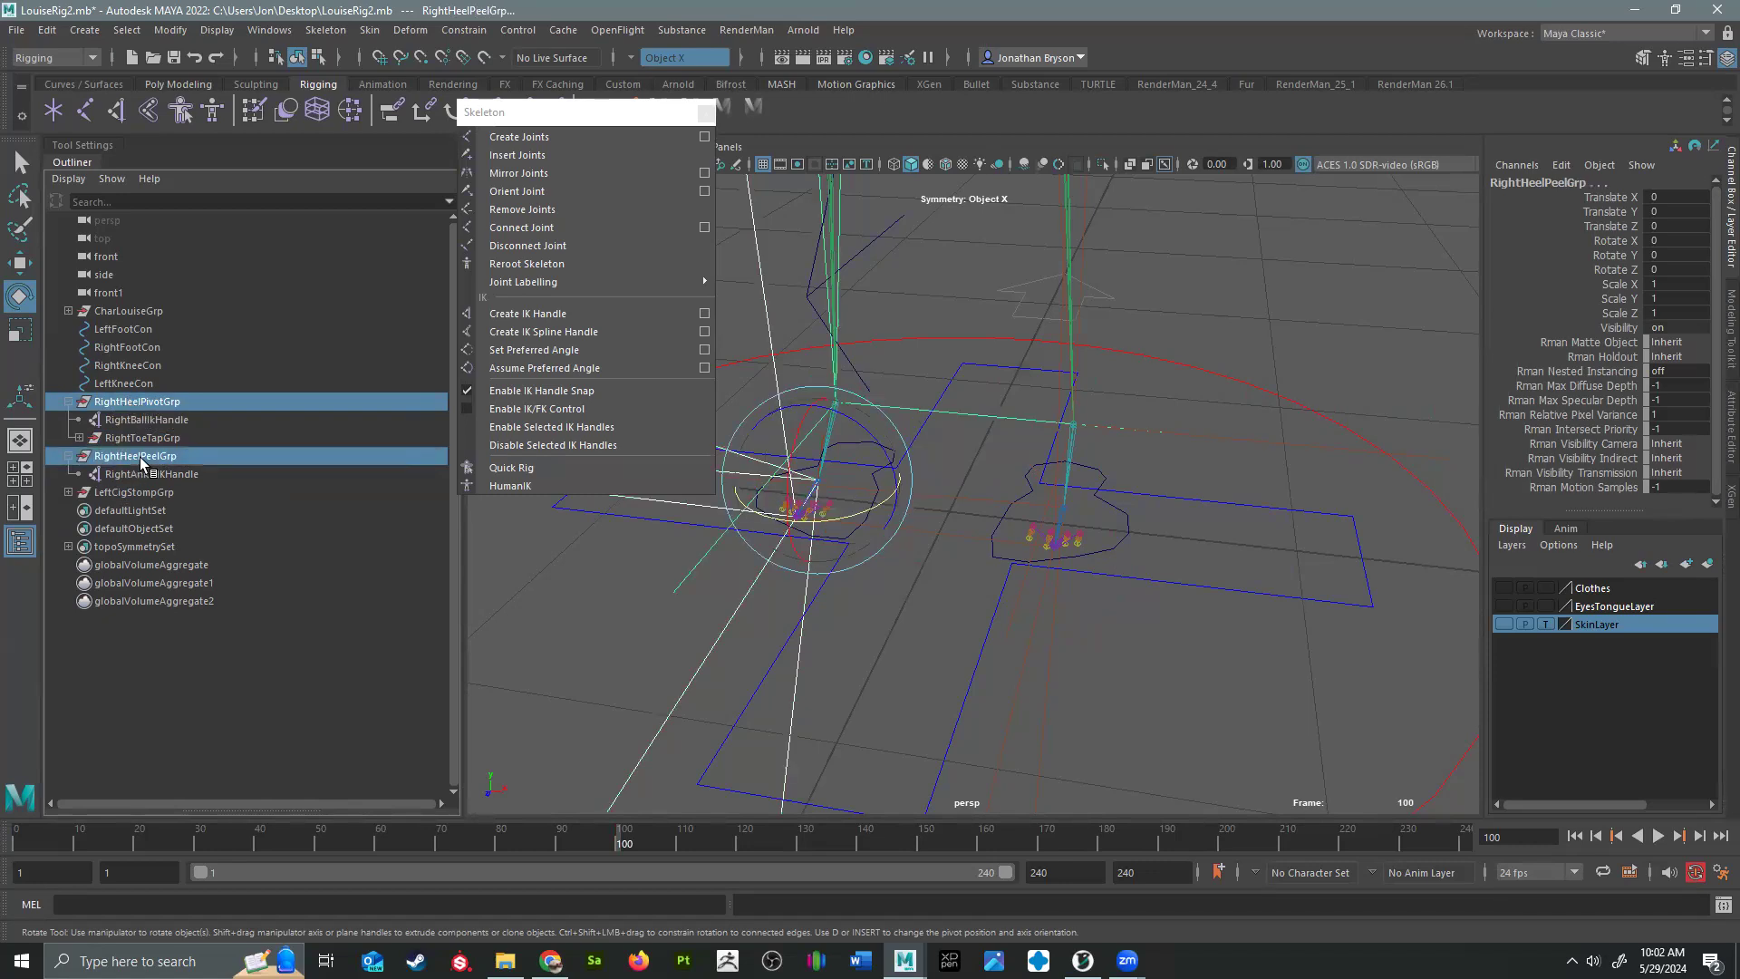
key("ctrl+g")
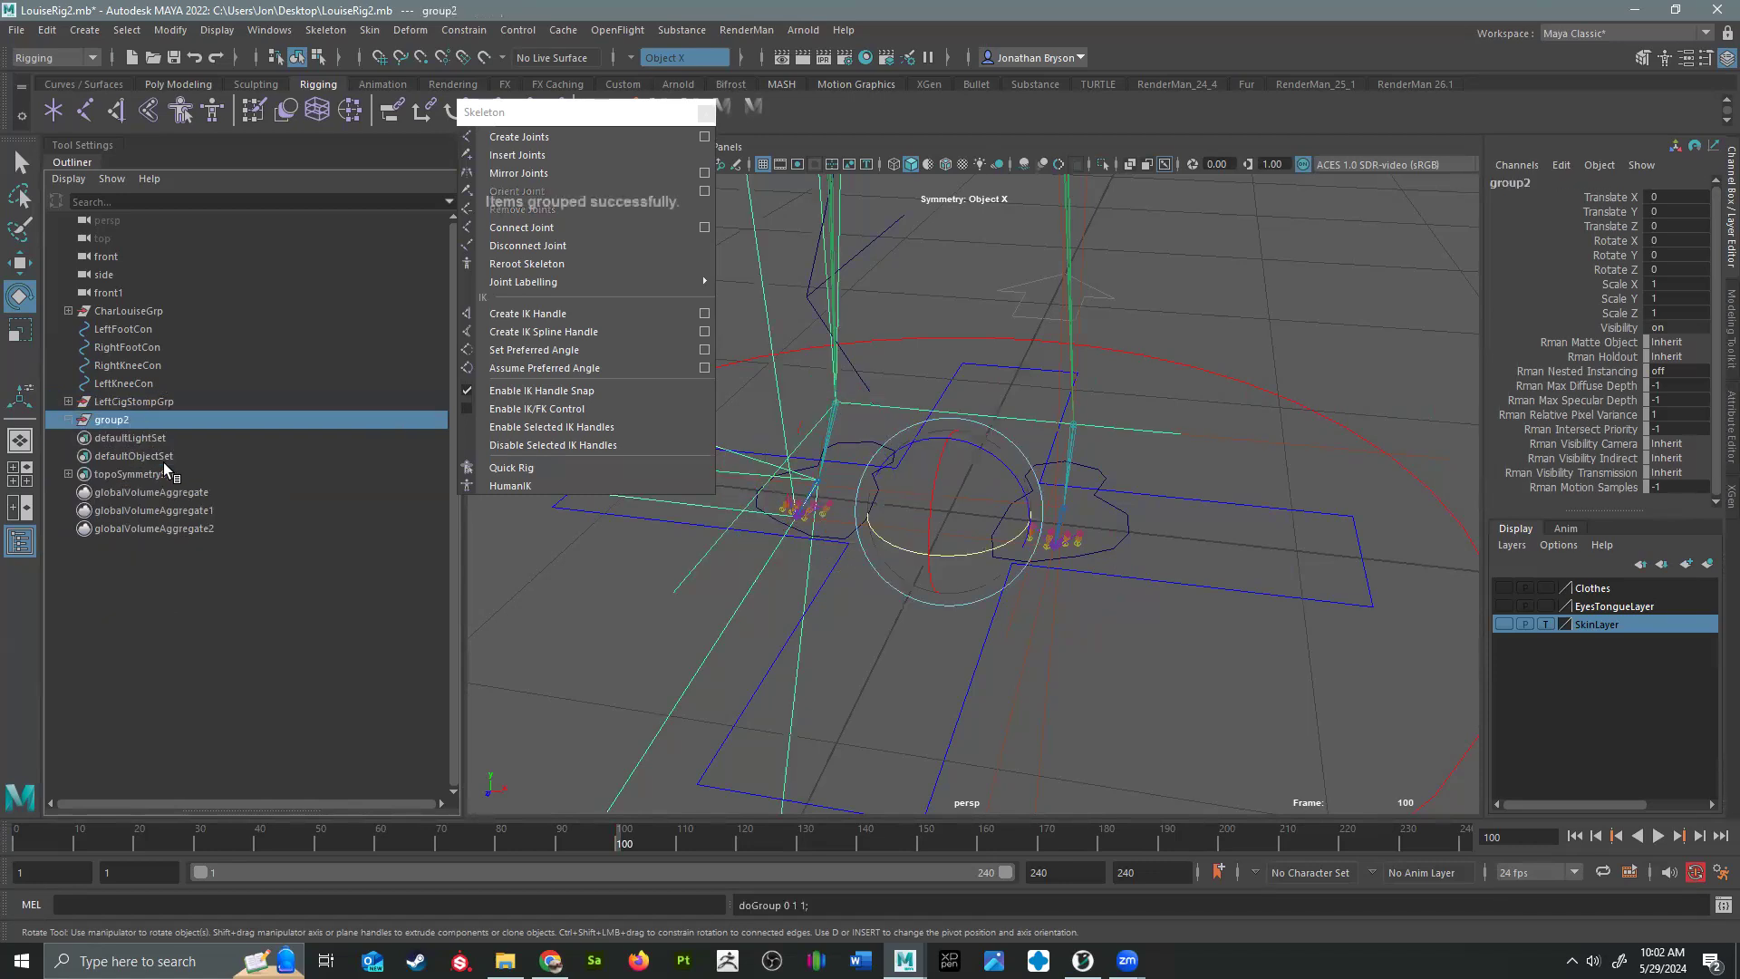
double_click(122, 419)
type("RightCigSto")
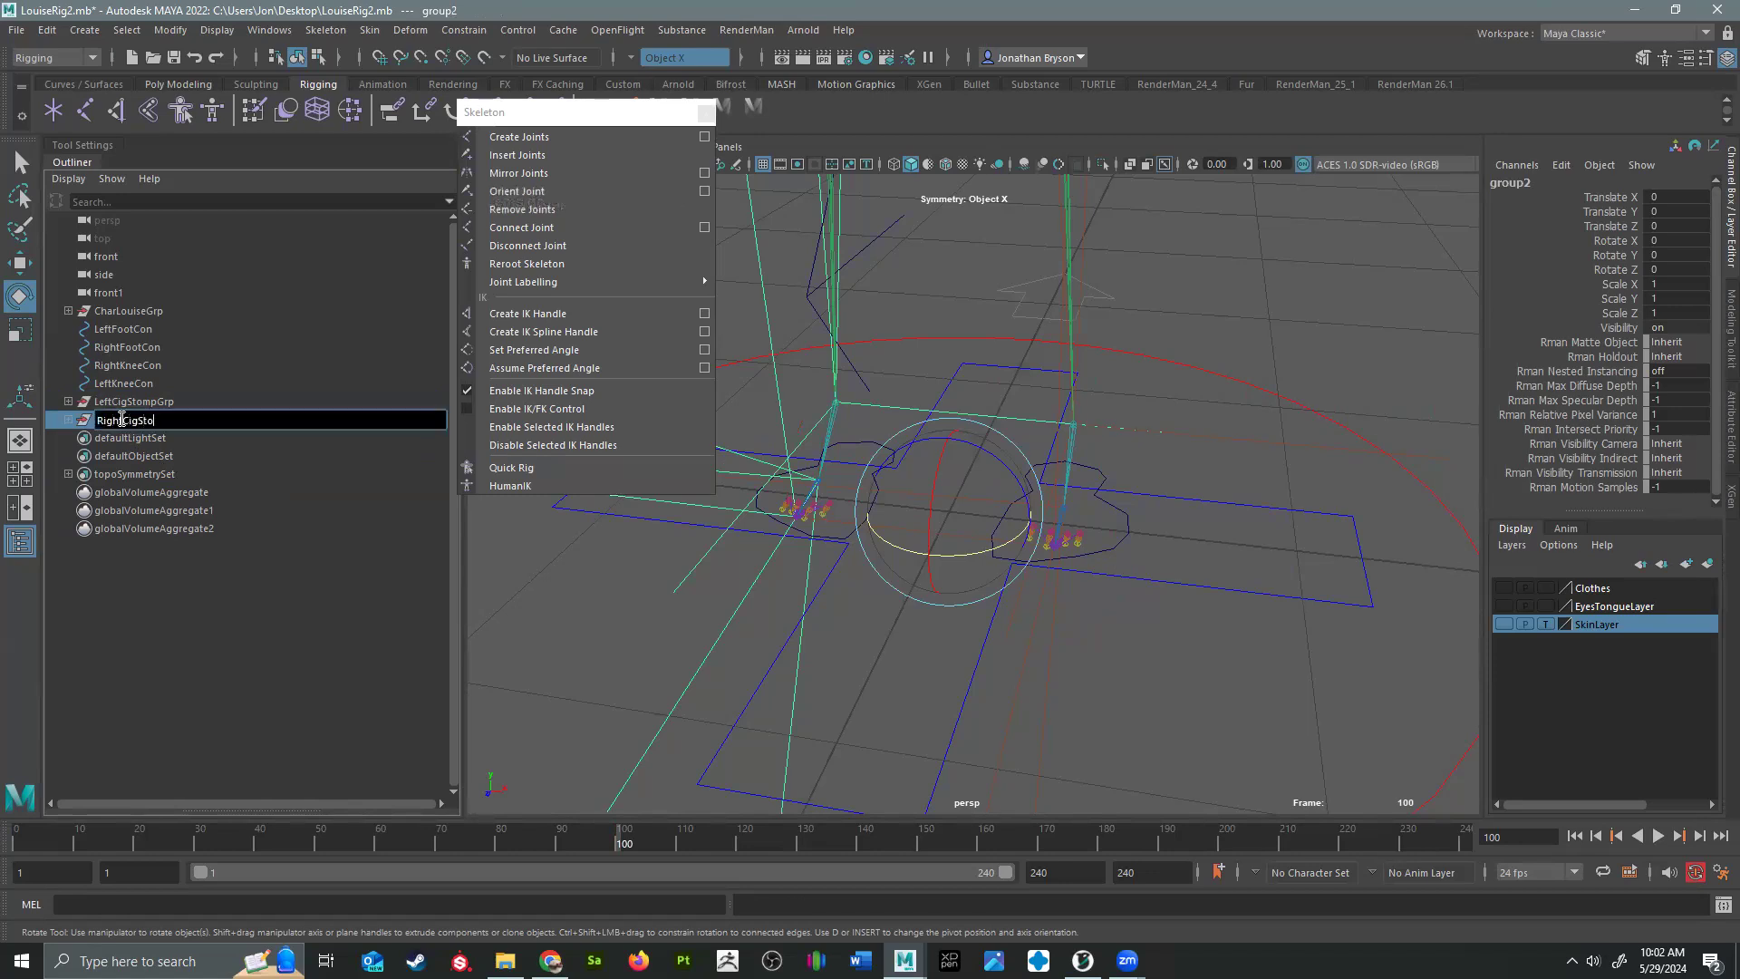
type("mpGrp")
key("Return")
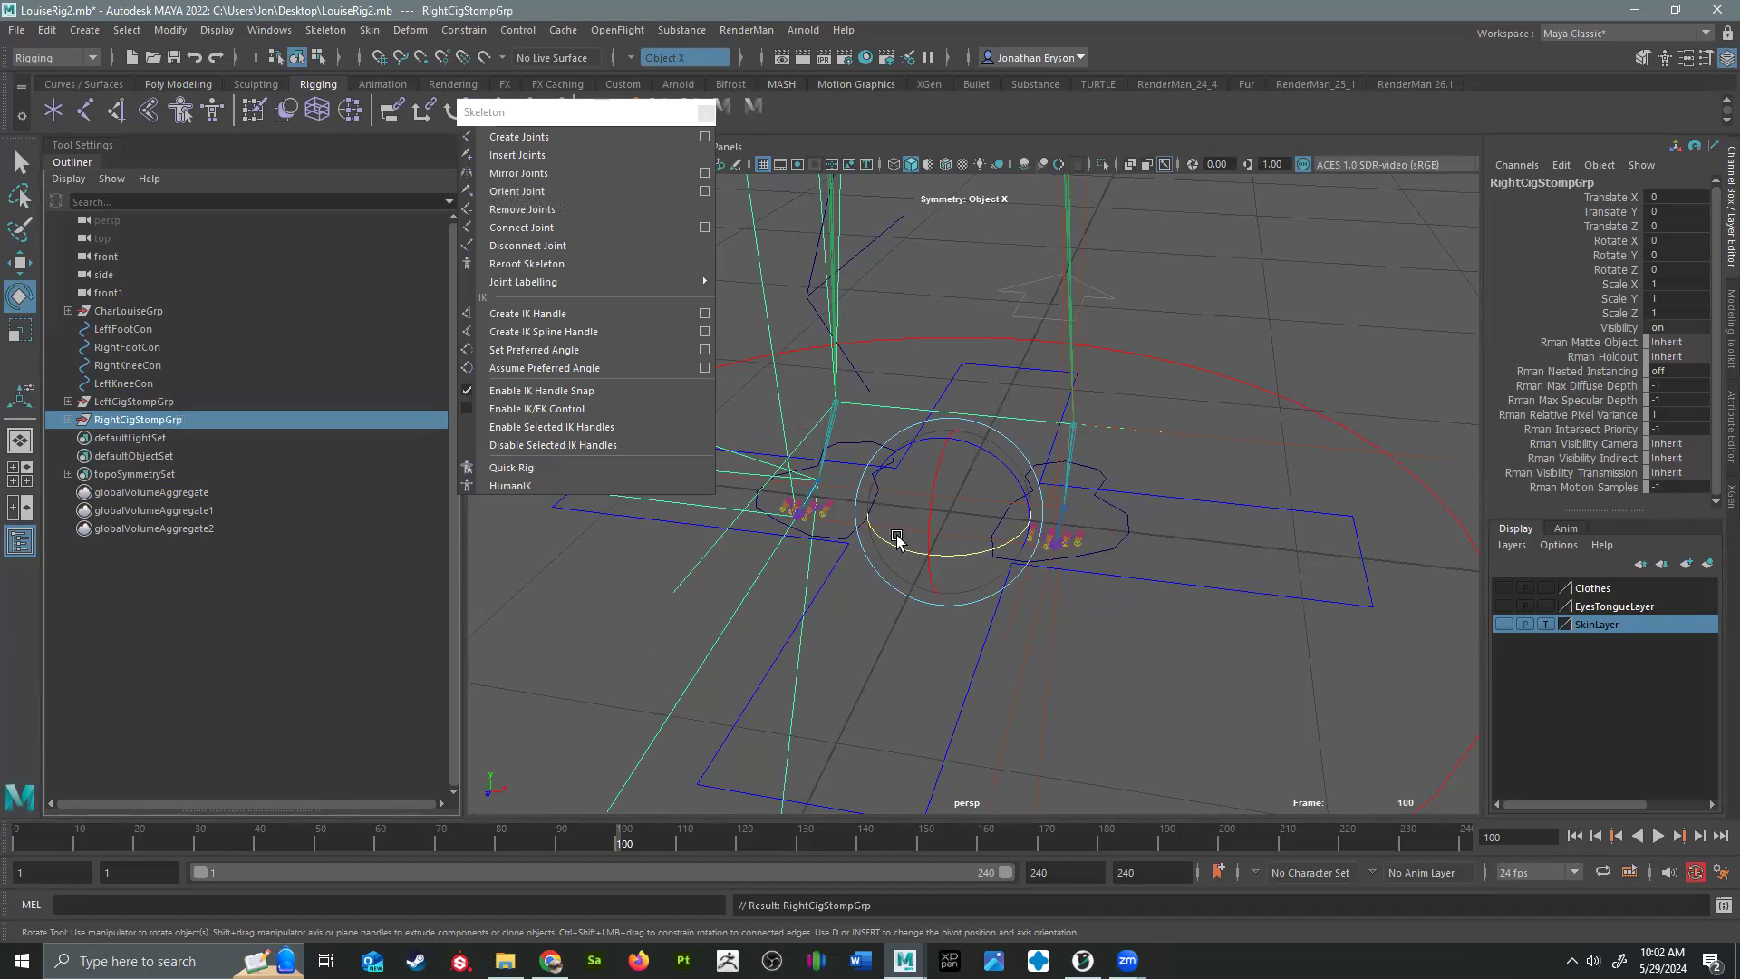
Step: Snap the RightCigStompGrp pivot to the right foot's ball joint, and shift it slightly within the ball of the foot
left_click_drag(855, 506, 895, 536, "alt")
key("d")
key("v")
left_click_drag(946, 501, 825, 483)
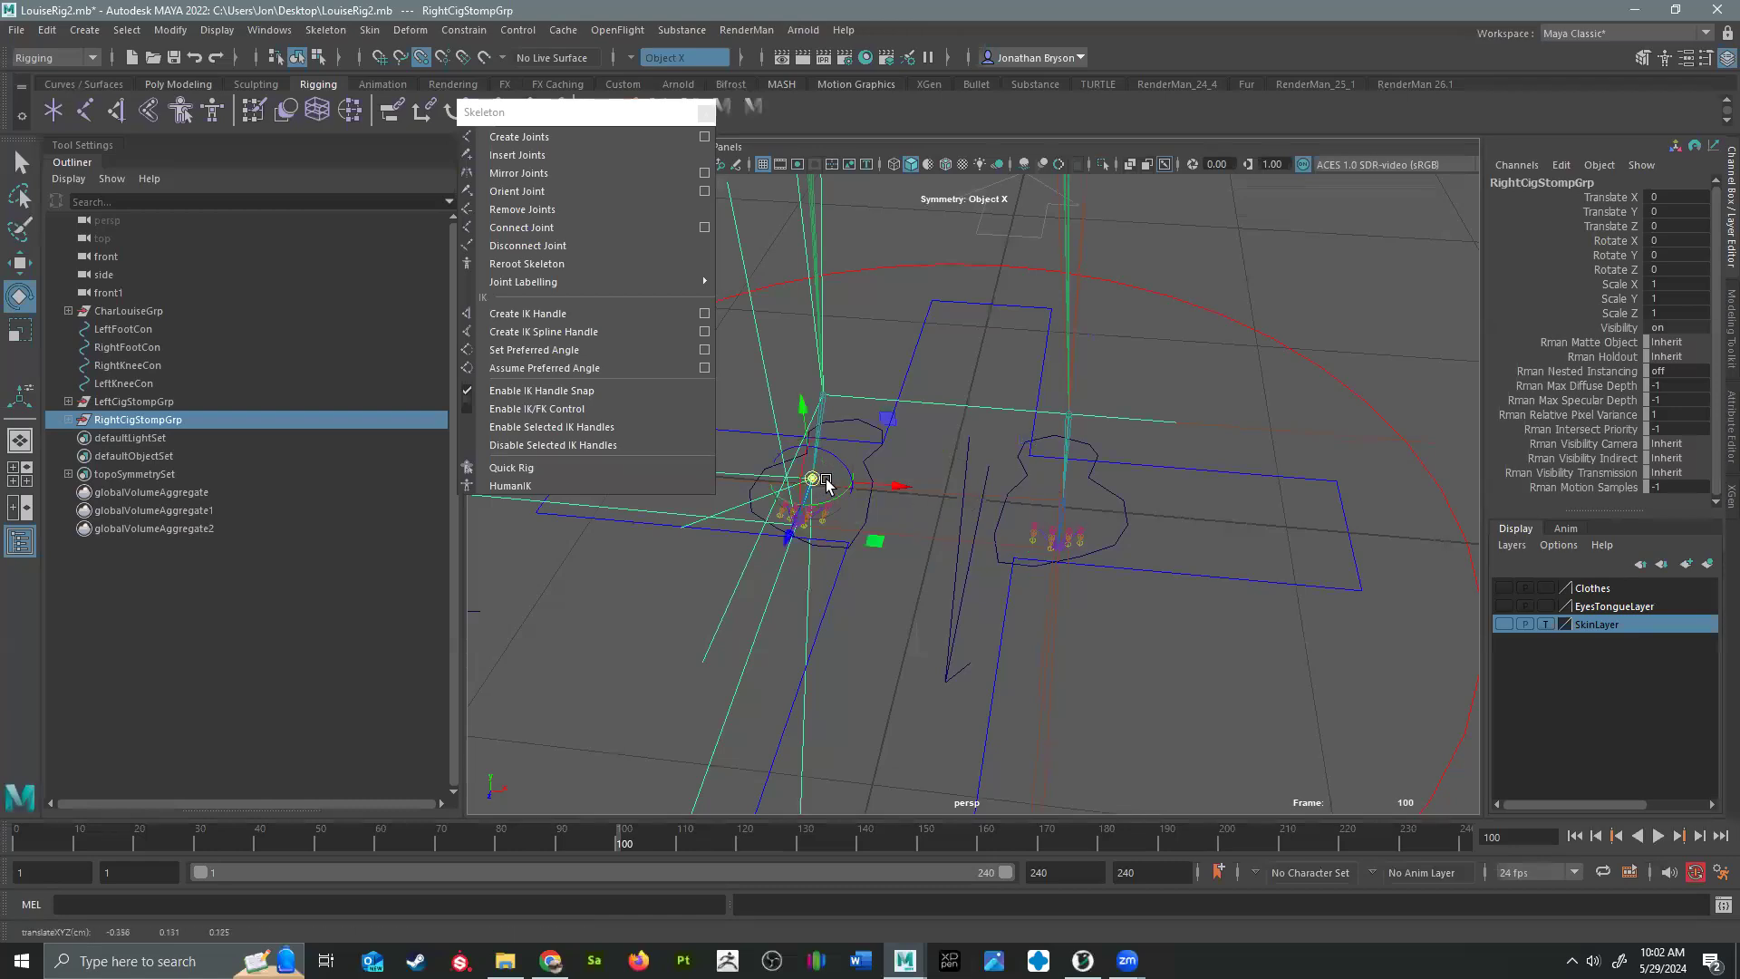
left_click_drag(938, 542, 761, 495, "alt")
middle_click_drag(1104, 527, 1247, 598, "alt")
scroll(1064, 590, "up", 5)
middle_click_drag(1071, 544, 921, 501, "alt")
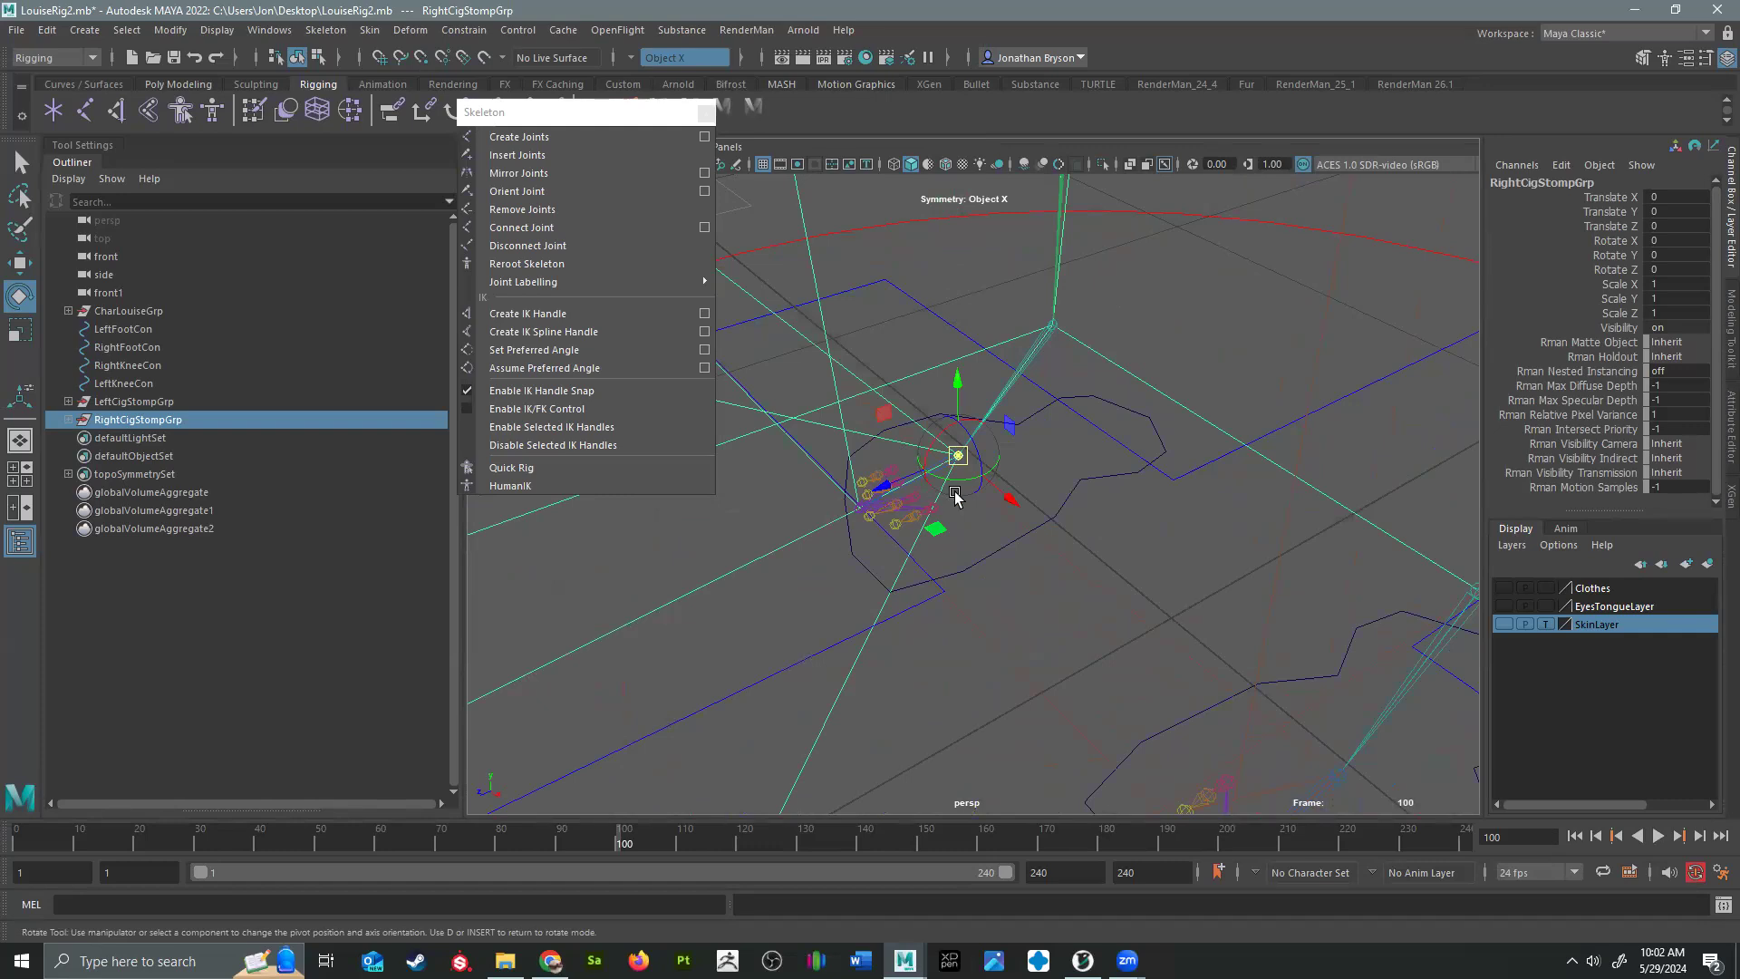
key("d")
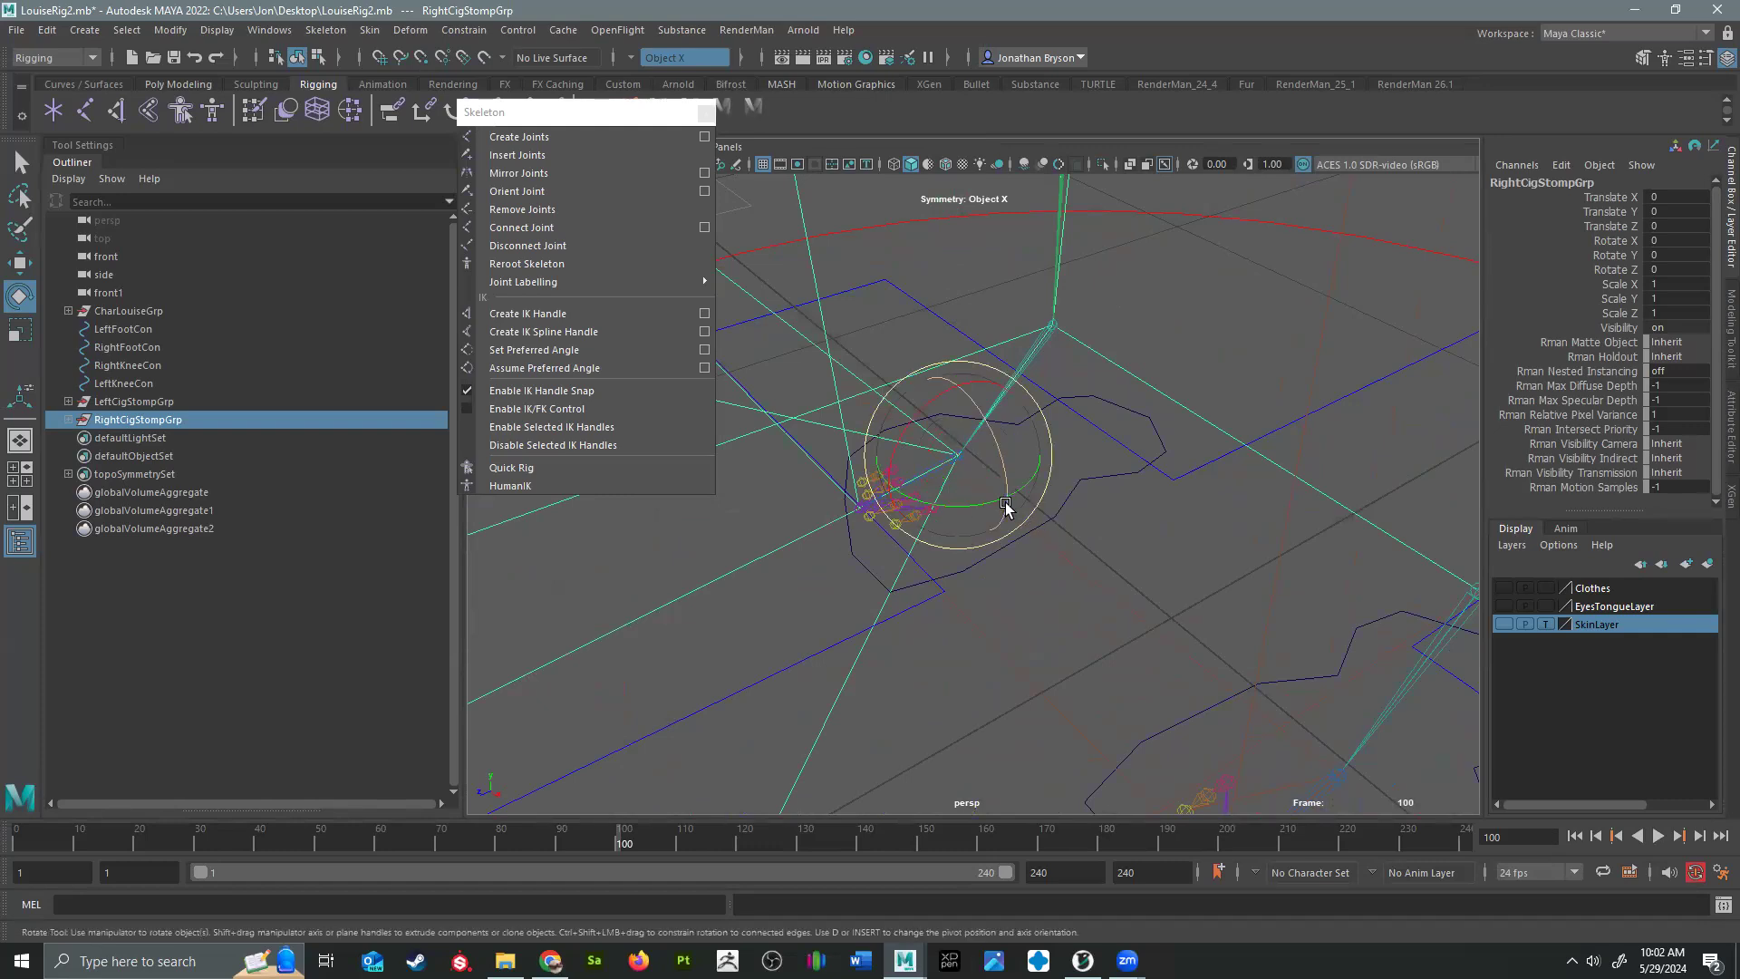
key("d")
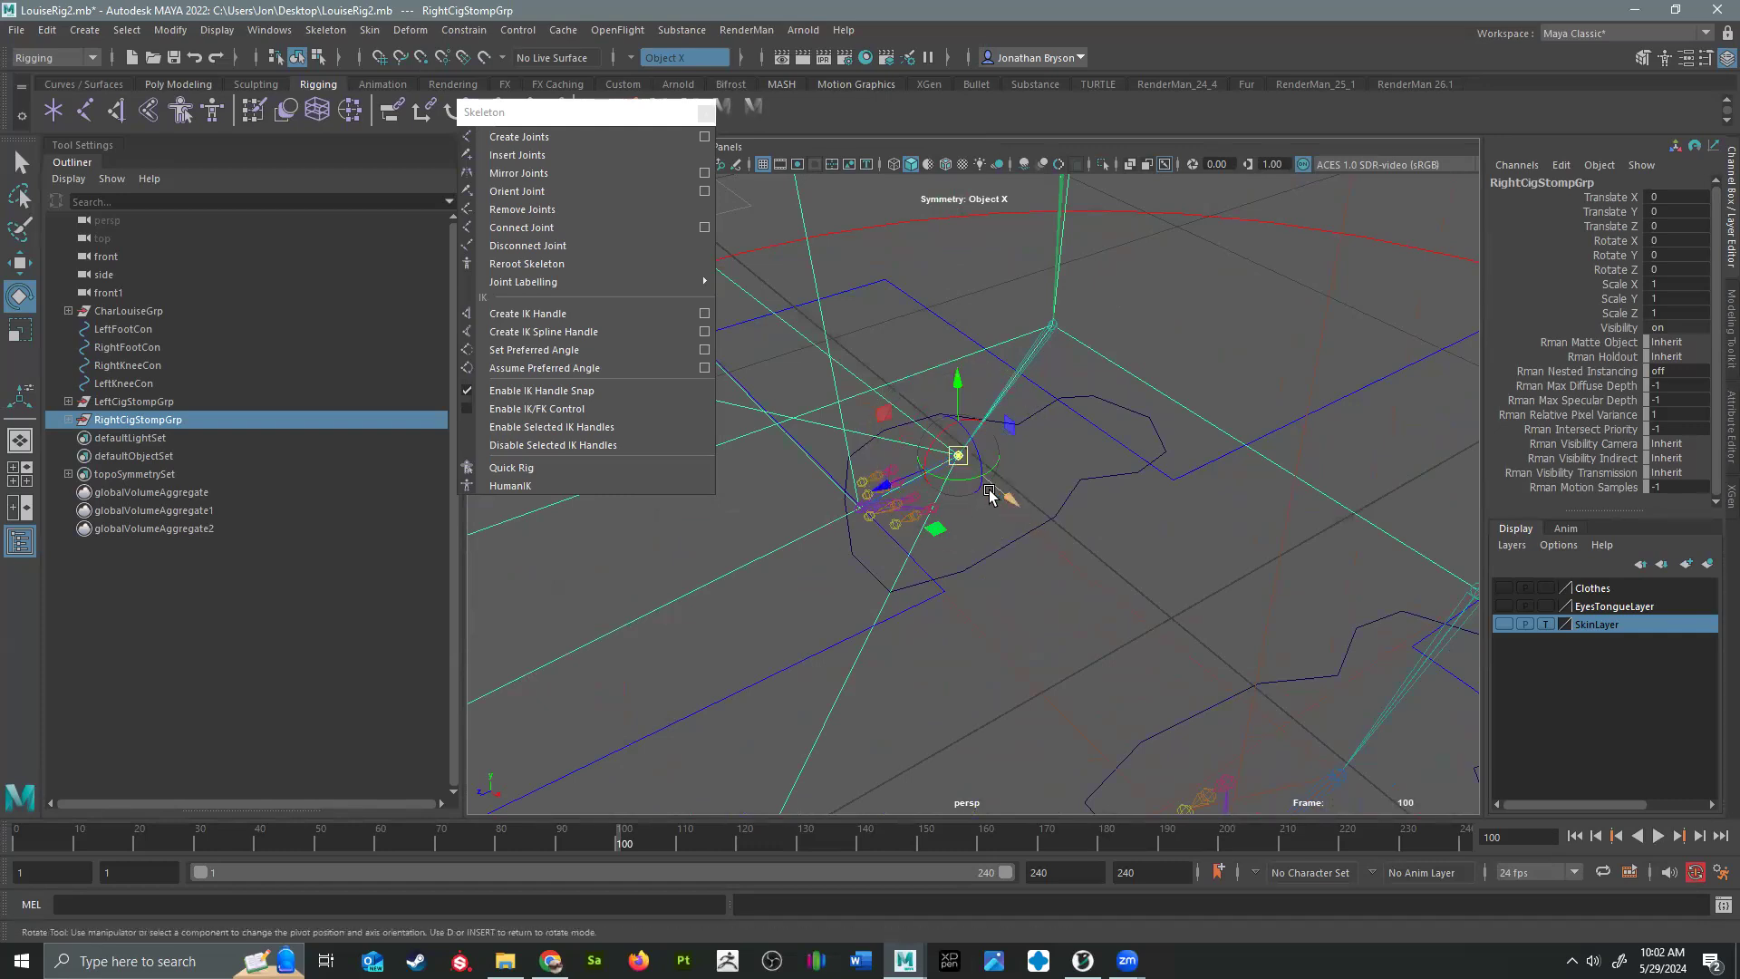
left_click_drag(1008, 498, 956, 558)
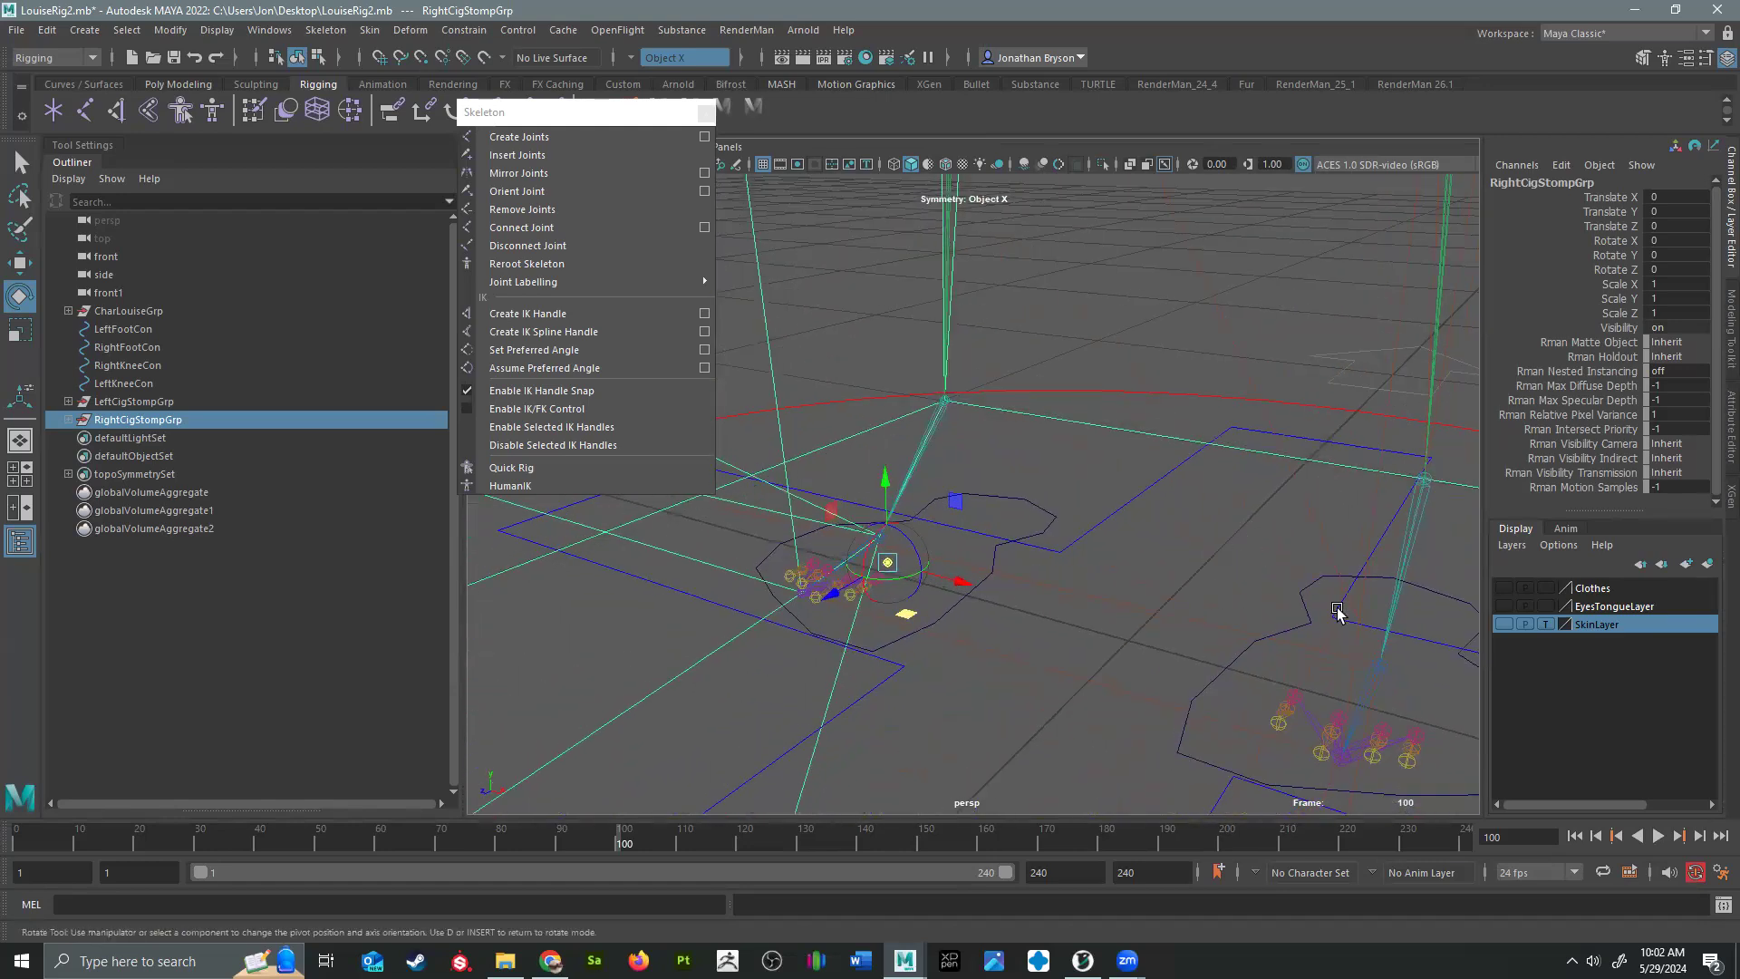
Step: Wrap LeftCigStompGrp in four nested parent groups, and expand the resulting hierarchy
left_click(136, 401)
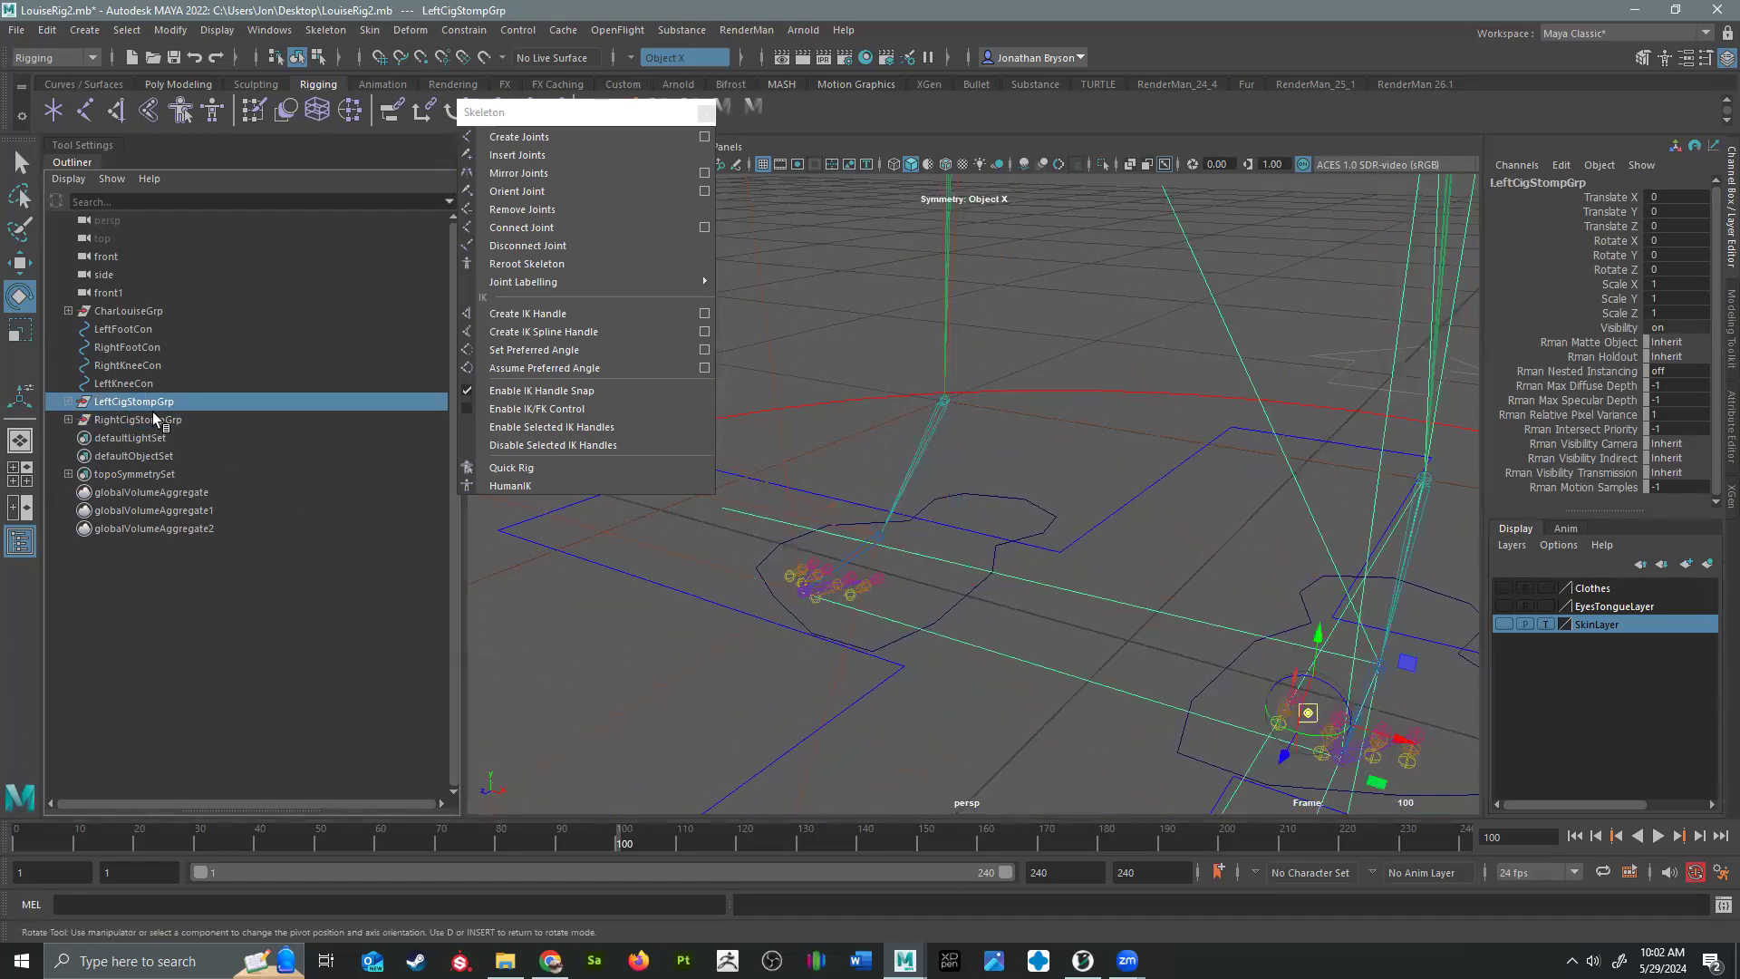
left_click(132, 419)
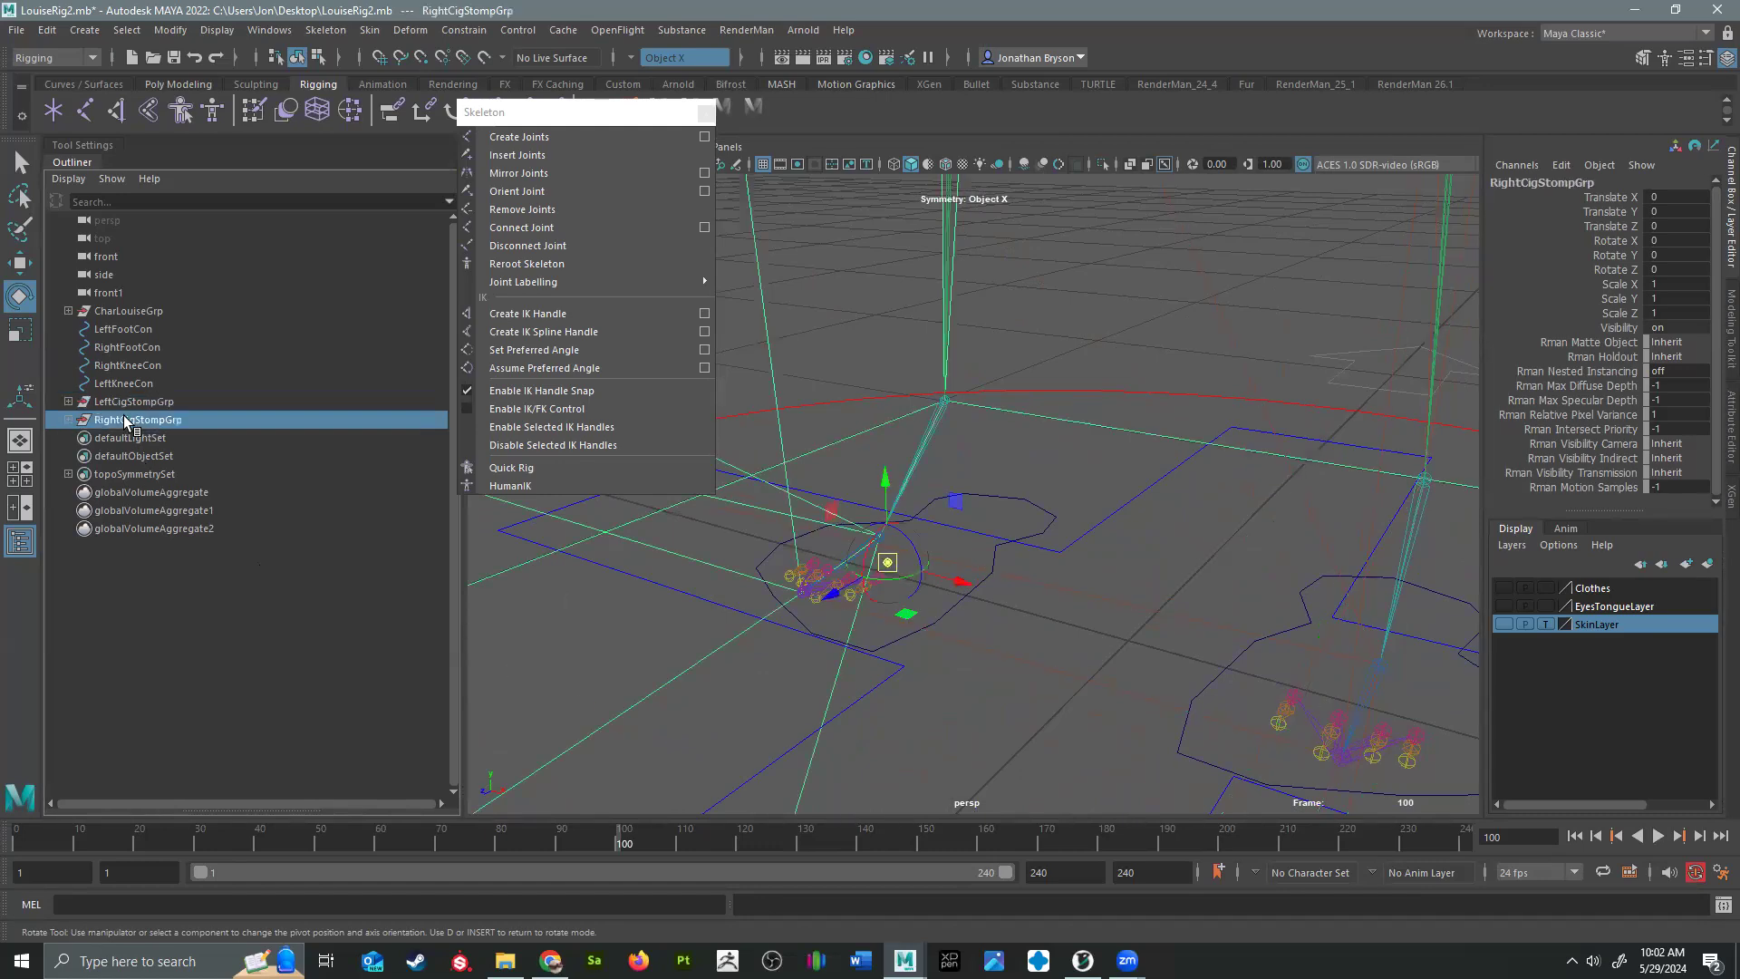
left_click(127, 403)
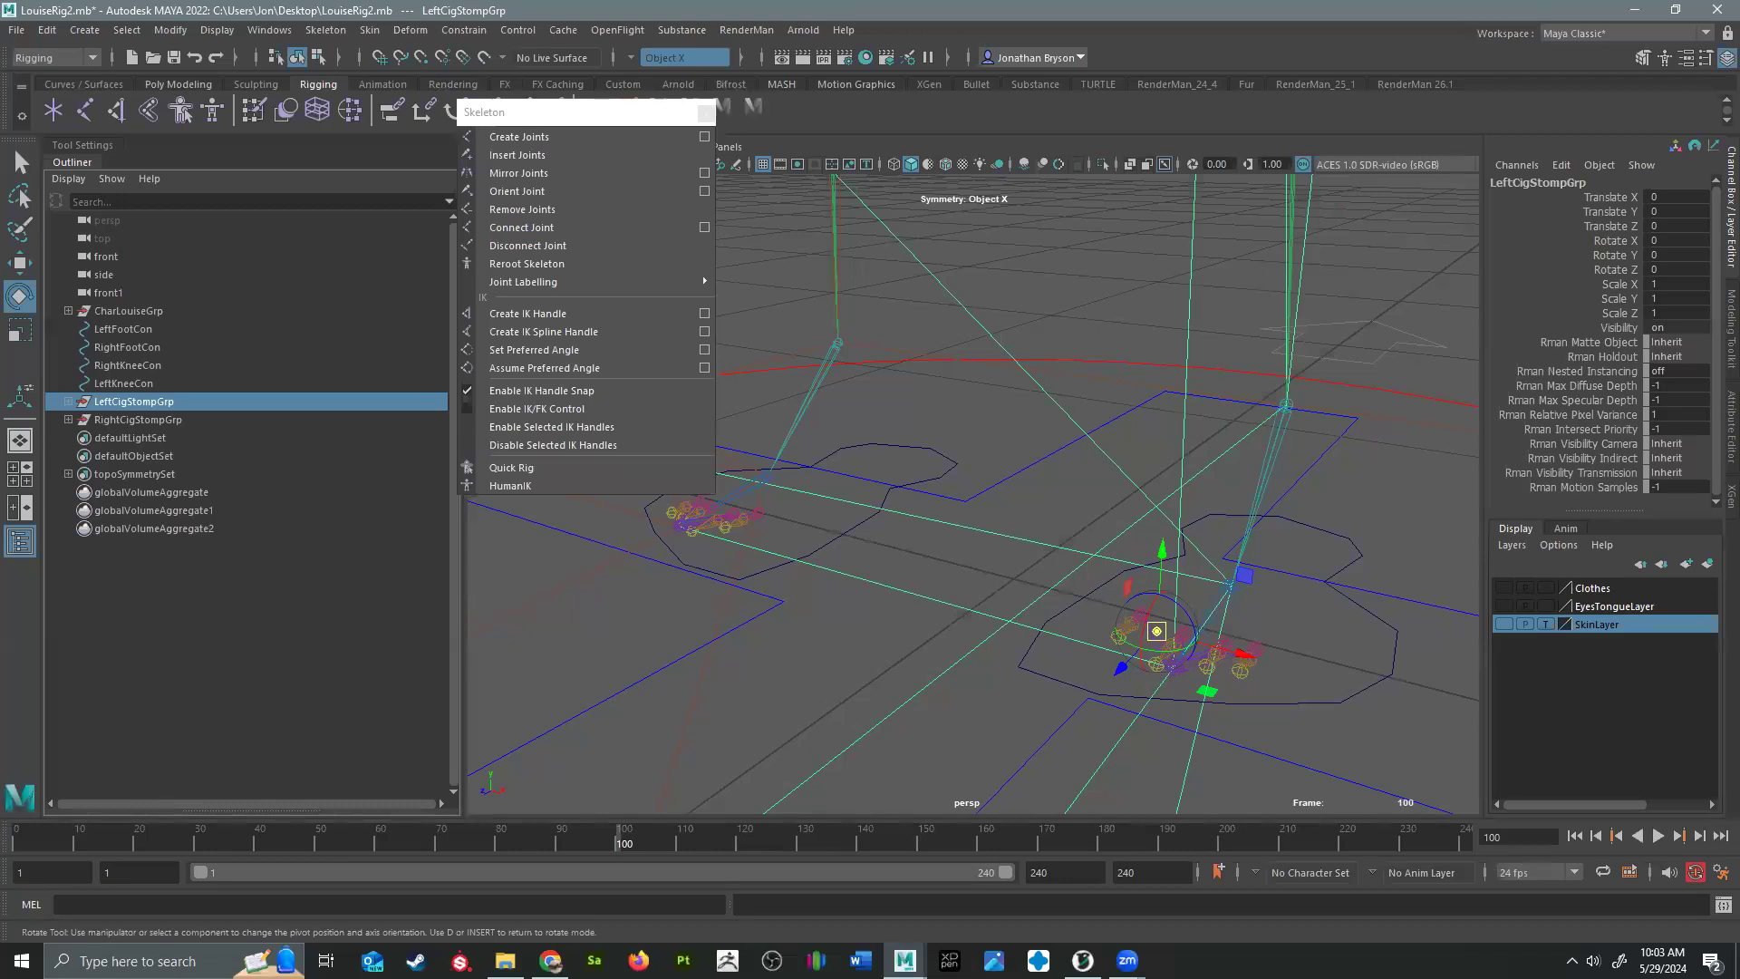
middle_click_drag(1107, 596, 992, 543, "alt")
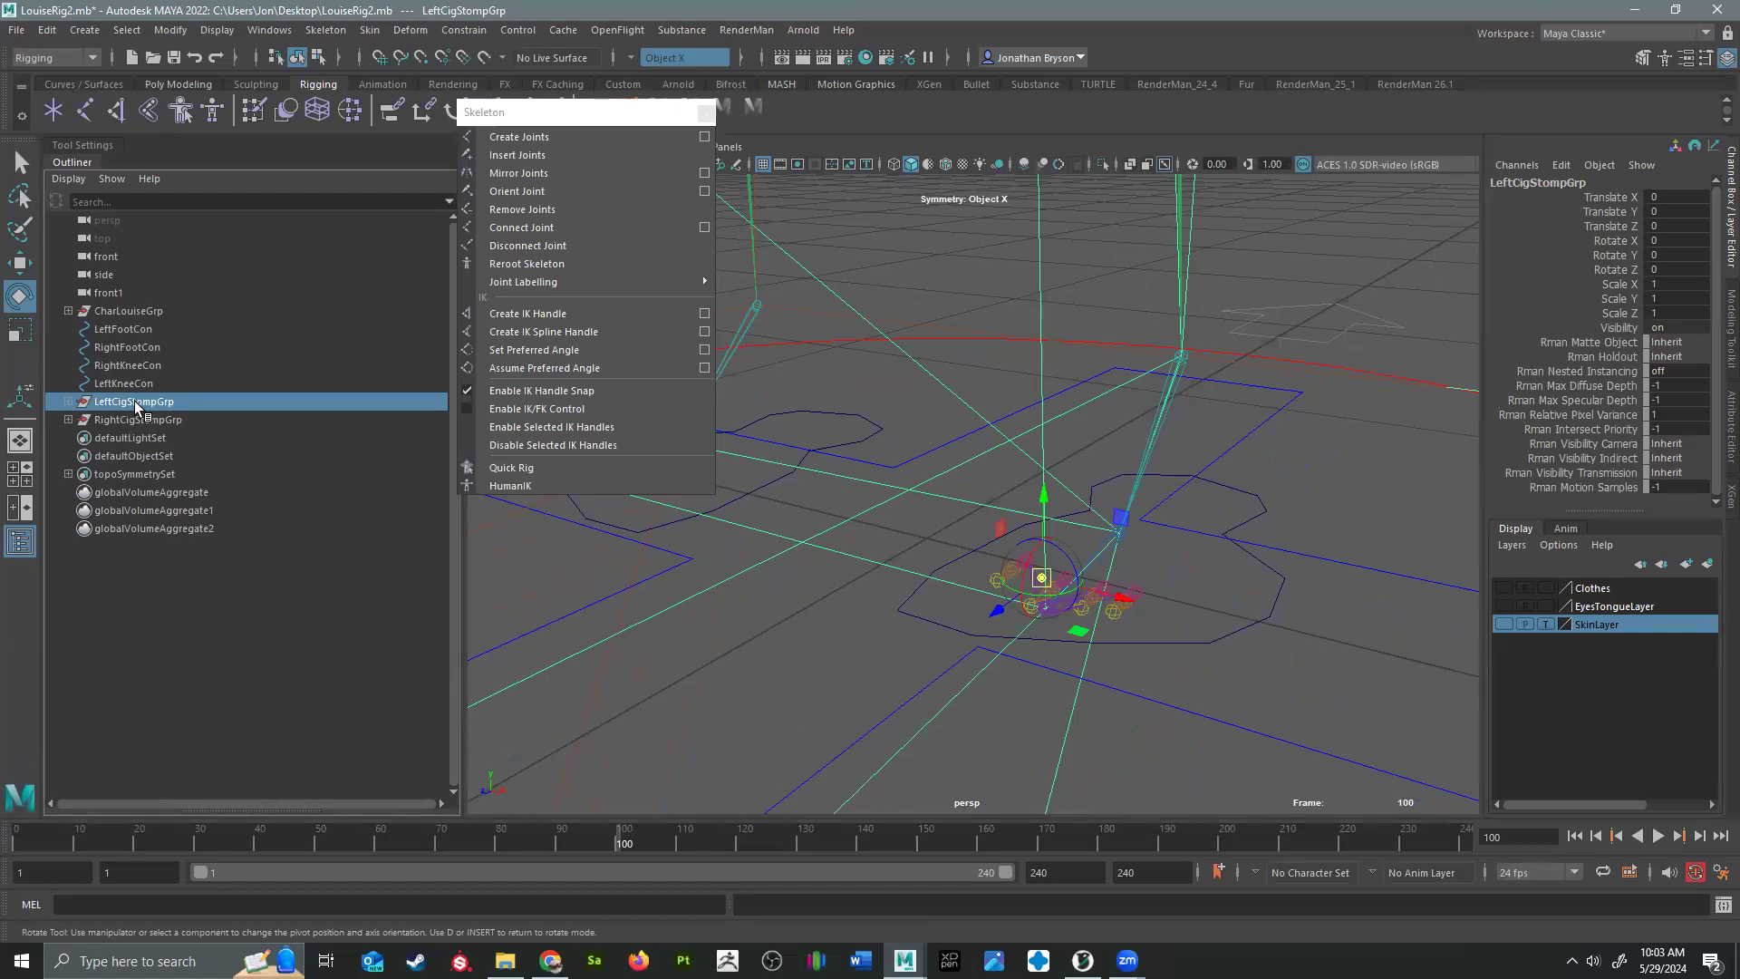
key("ctrl+g")
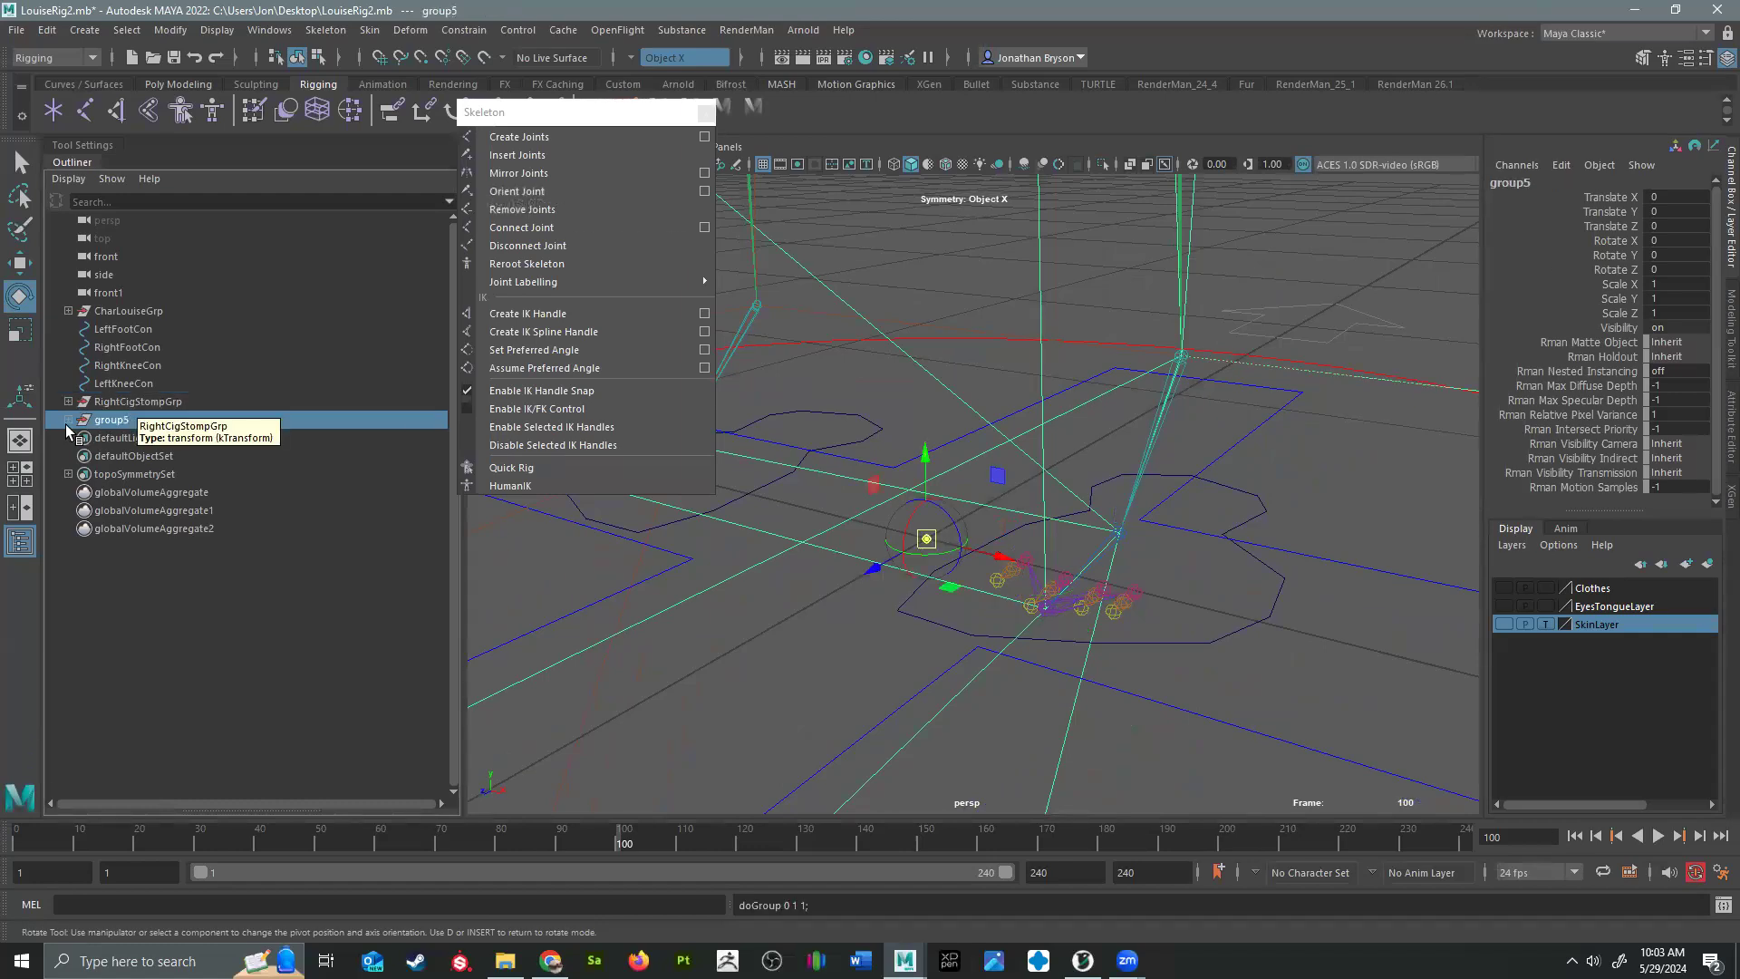
left_click(68, 420)
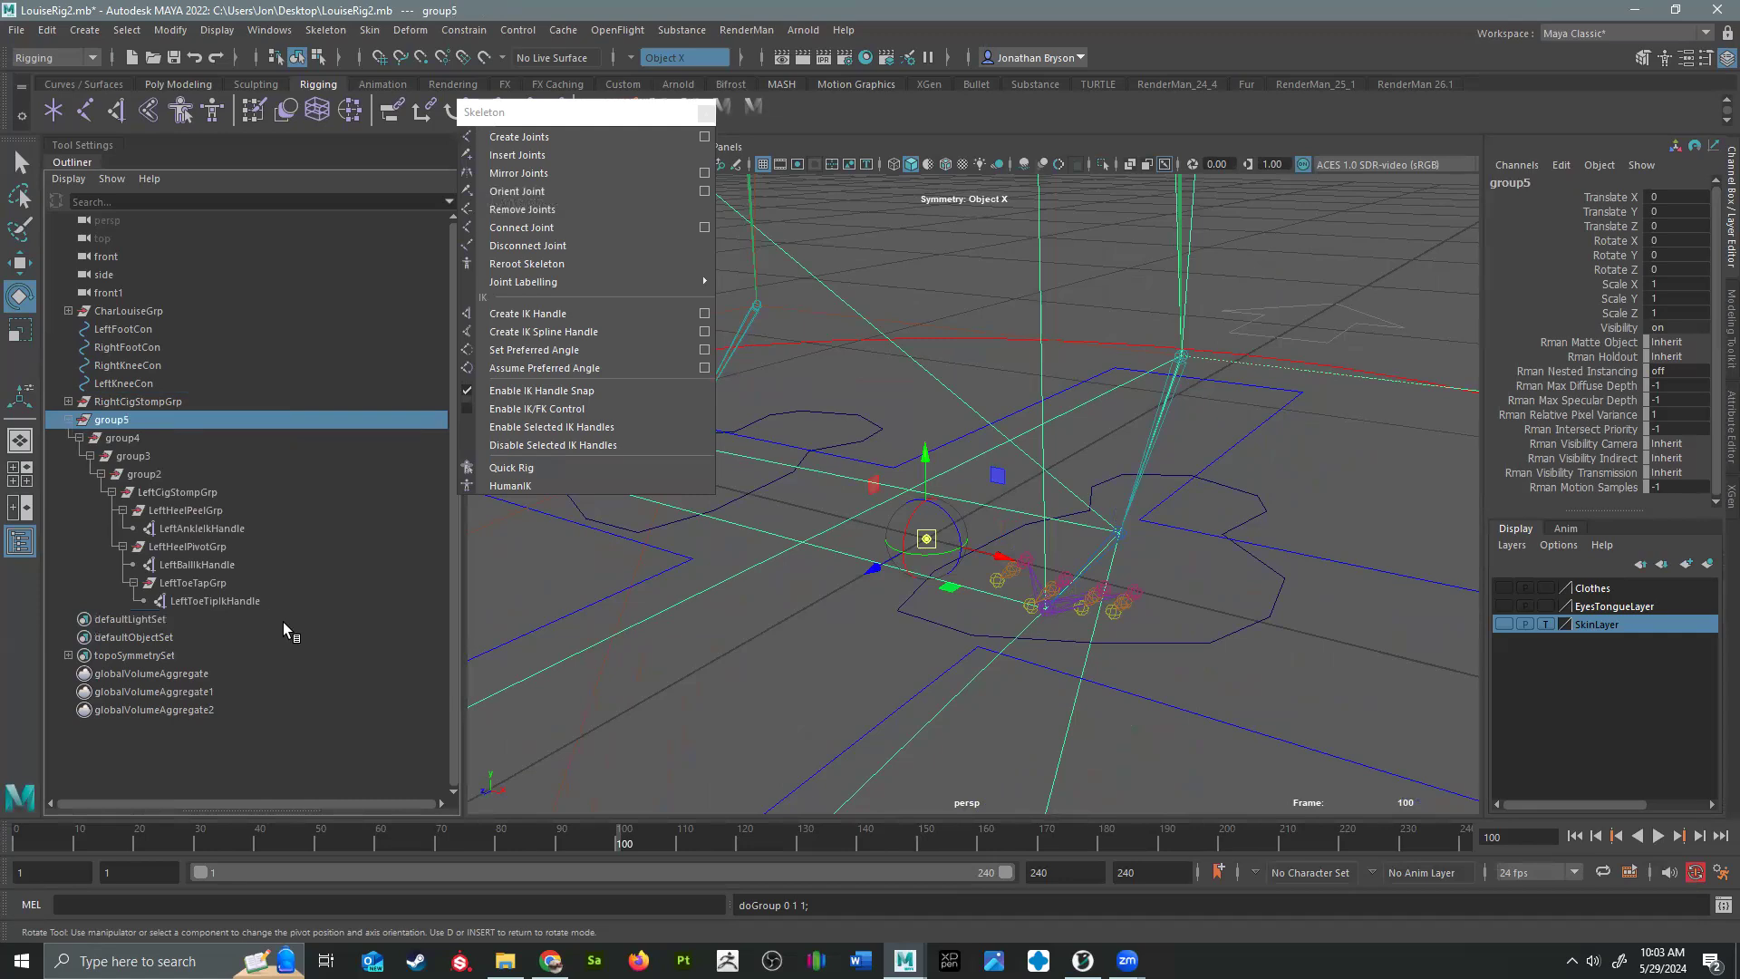
Step: Wrap RightCigStompGrp in four nested parent groups, and expand the resulting hierarchy
left_click(99, 404)
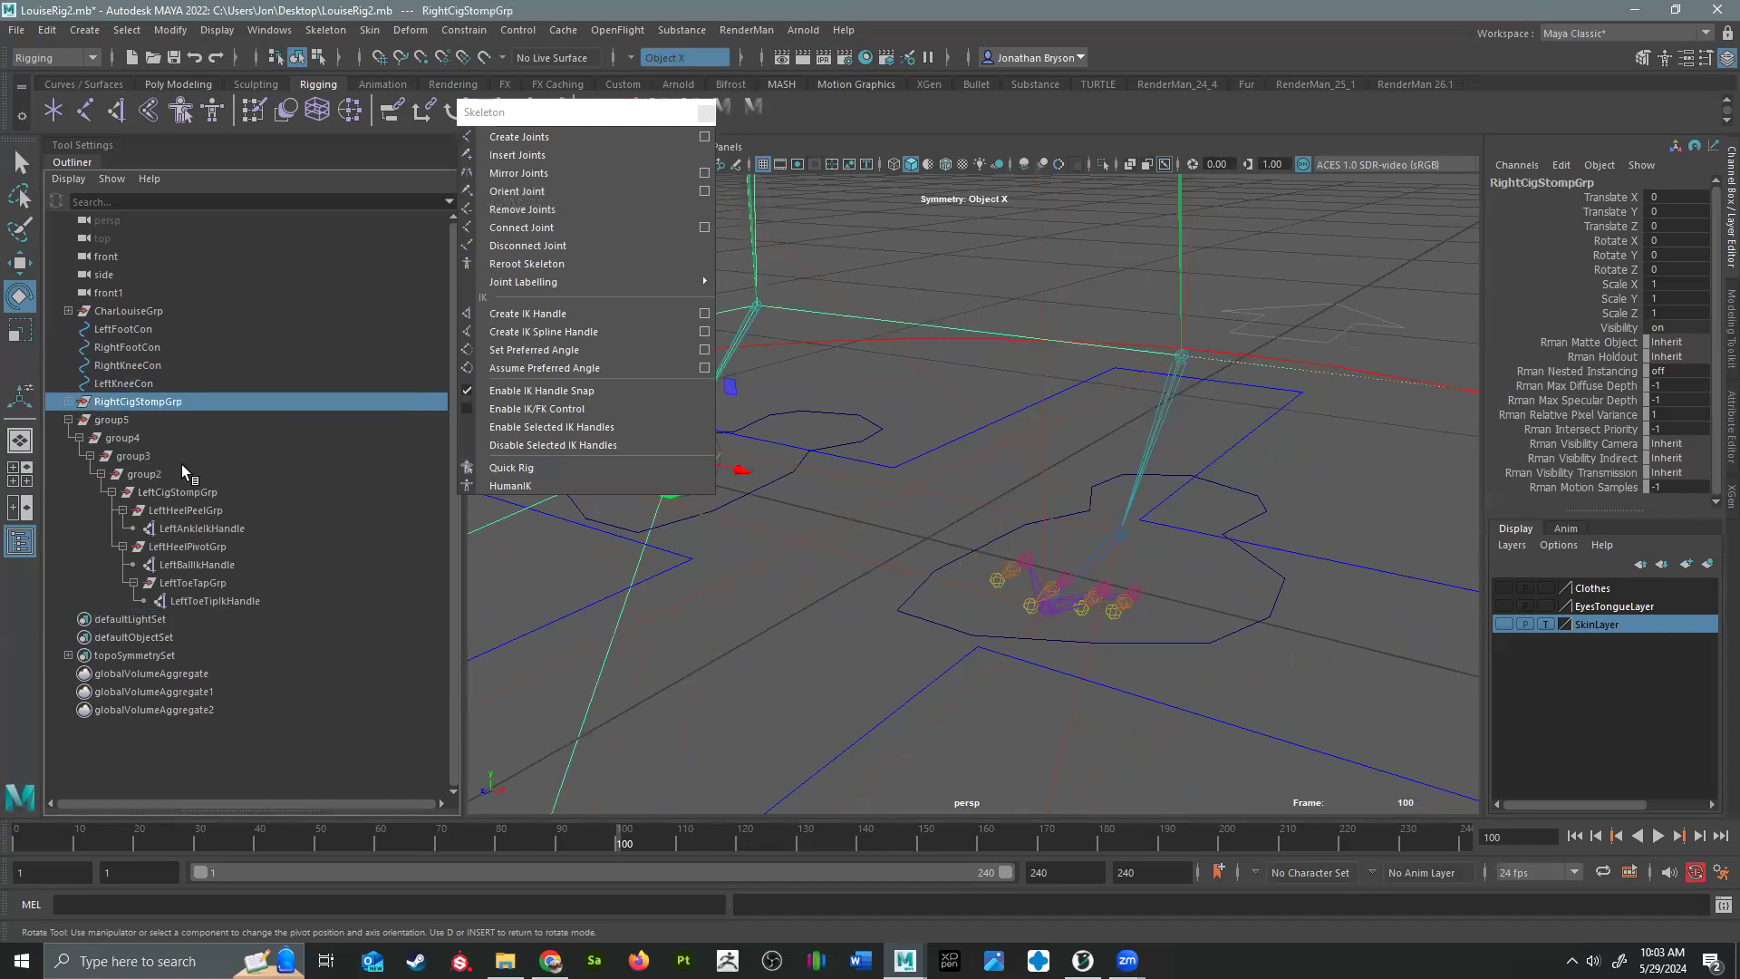
key("ctrl+g")
key("ctrl+g")
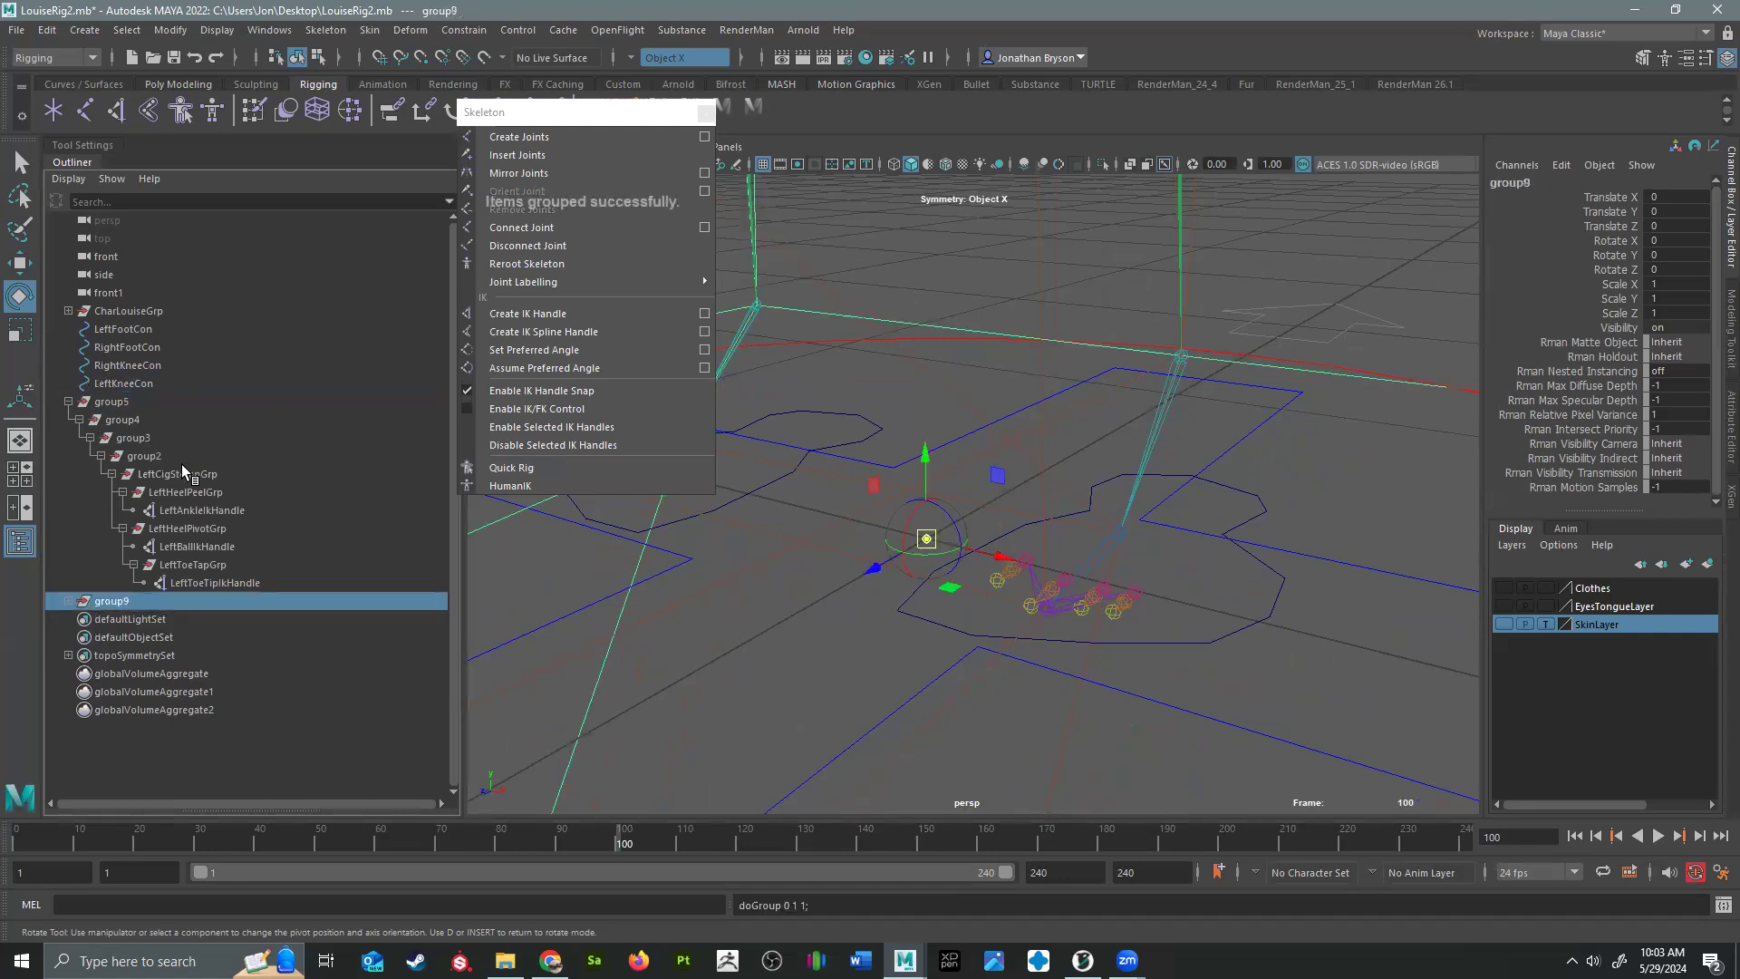
left_click(68, 601)
scroll(194, 711, "down", 3)
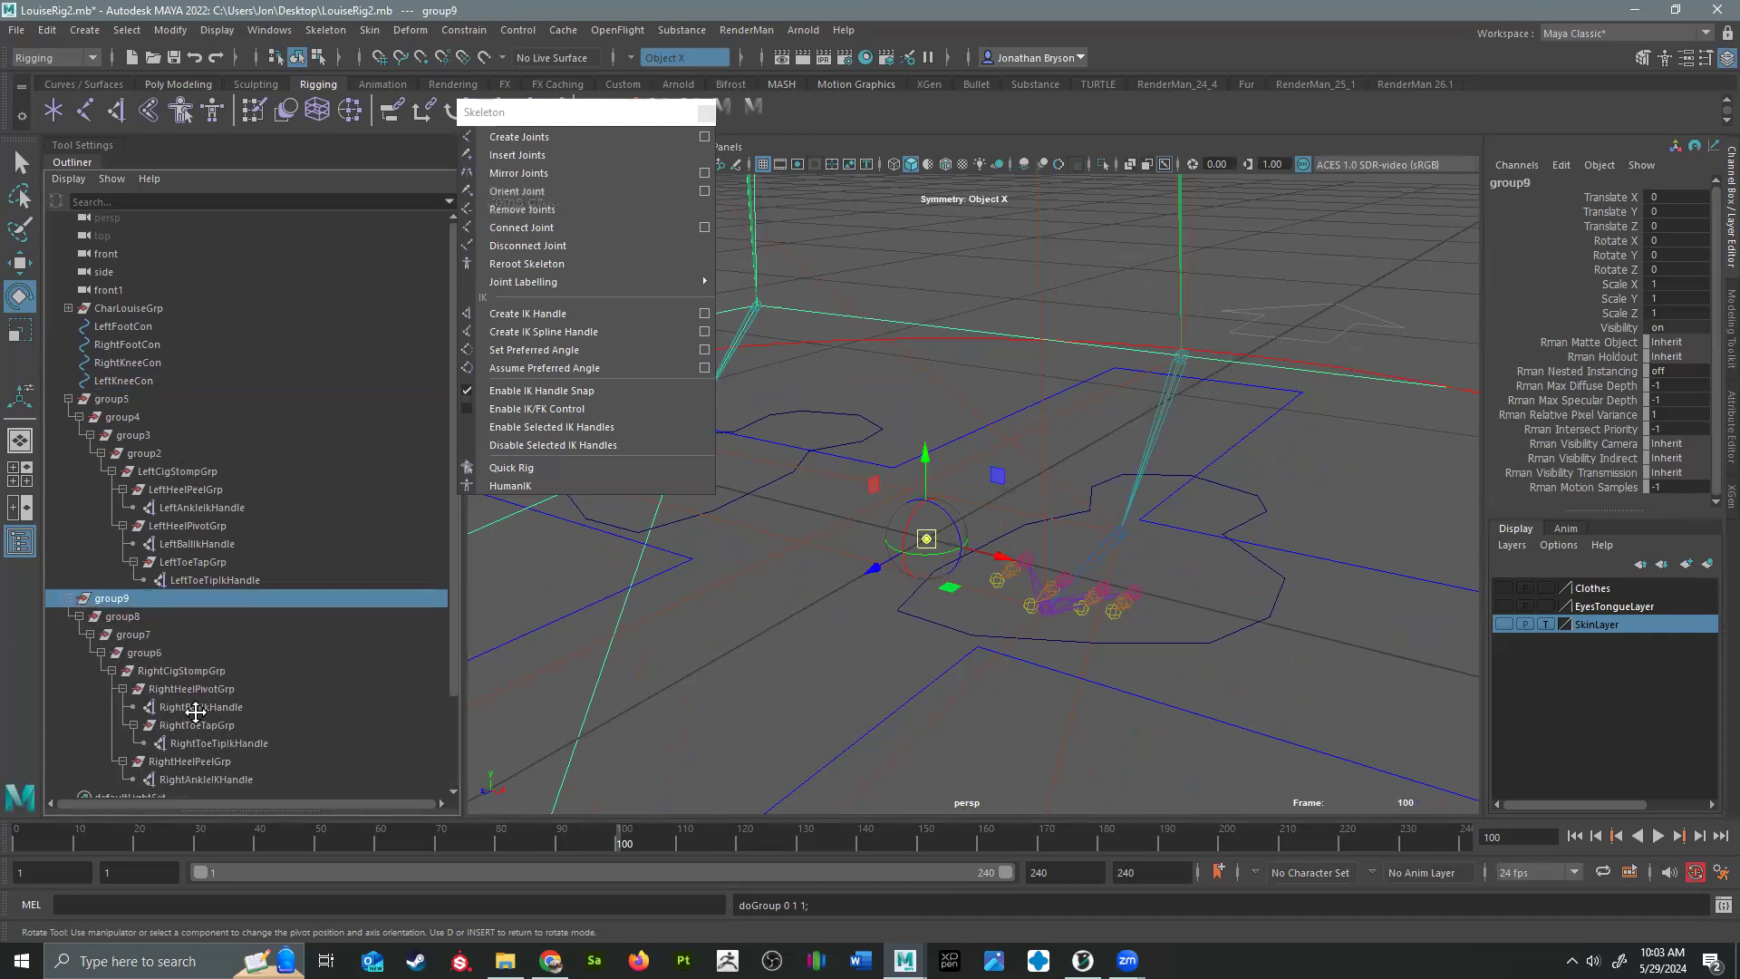
Step: Rename the group directly above LeftCigStompGrp as LeftOutterRoll, and that group's parent as LeftInnerRoll
left_click(143, 341)
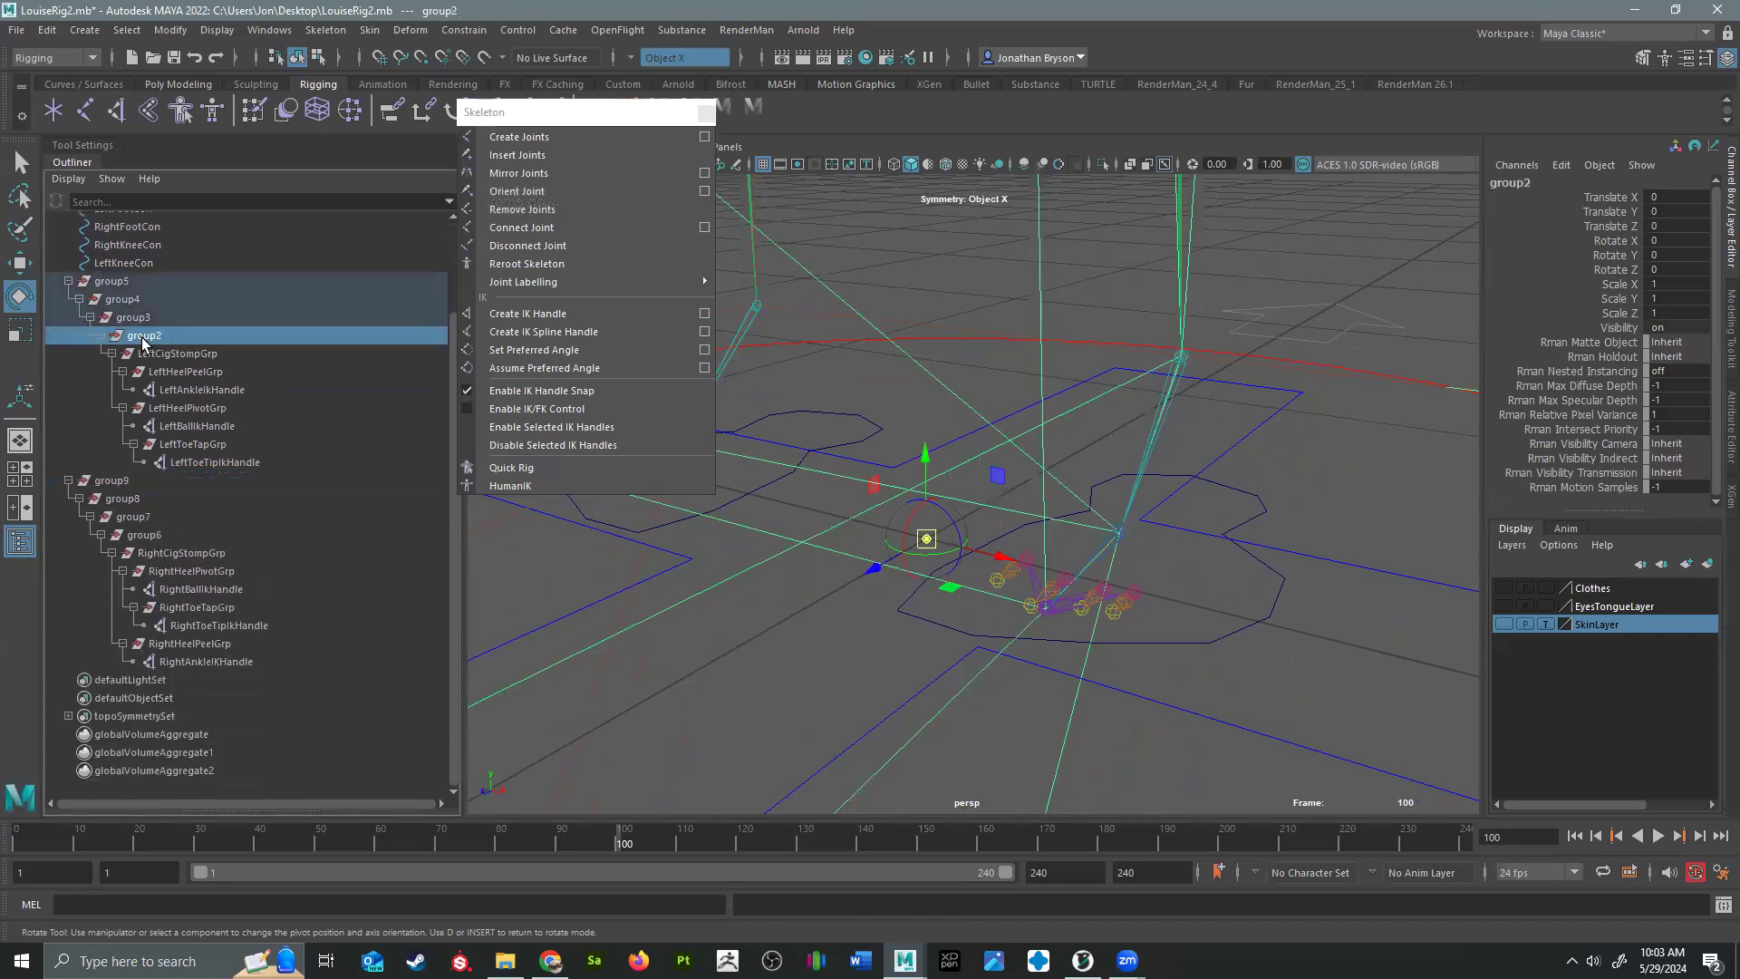
double_click(145, 338)
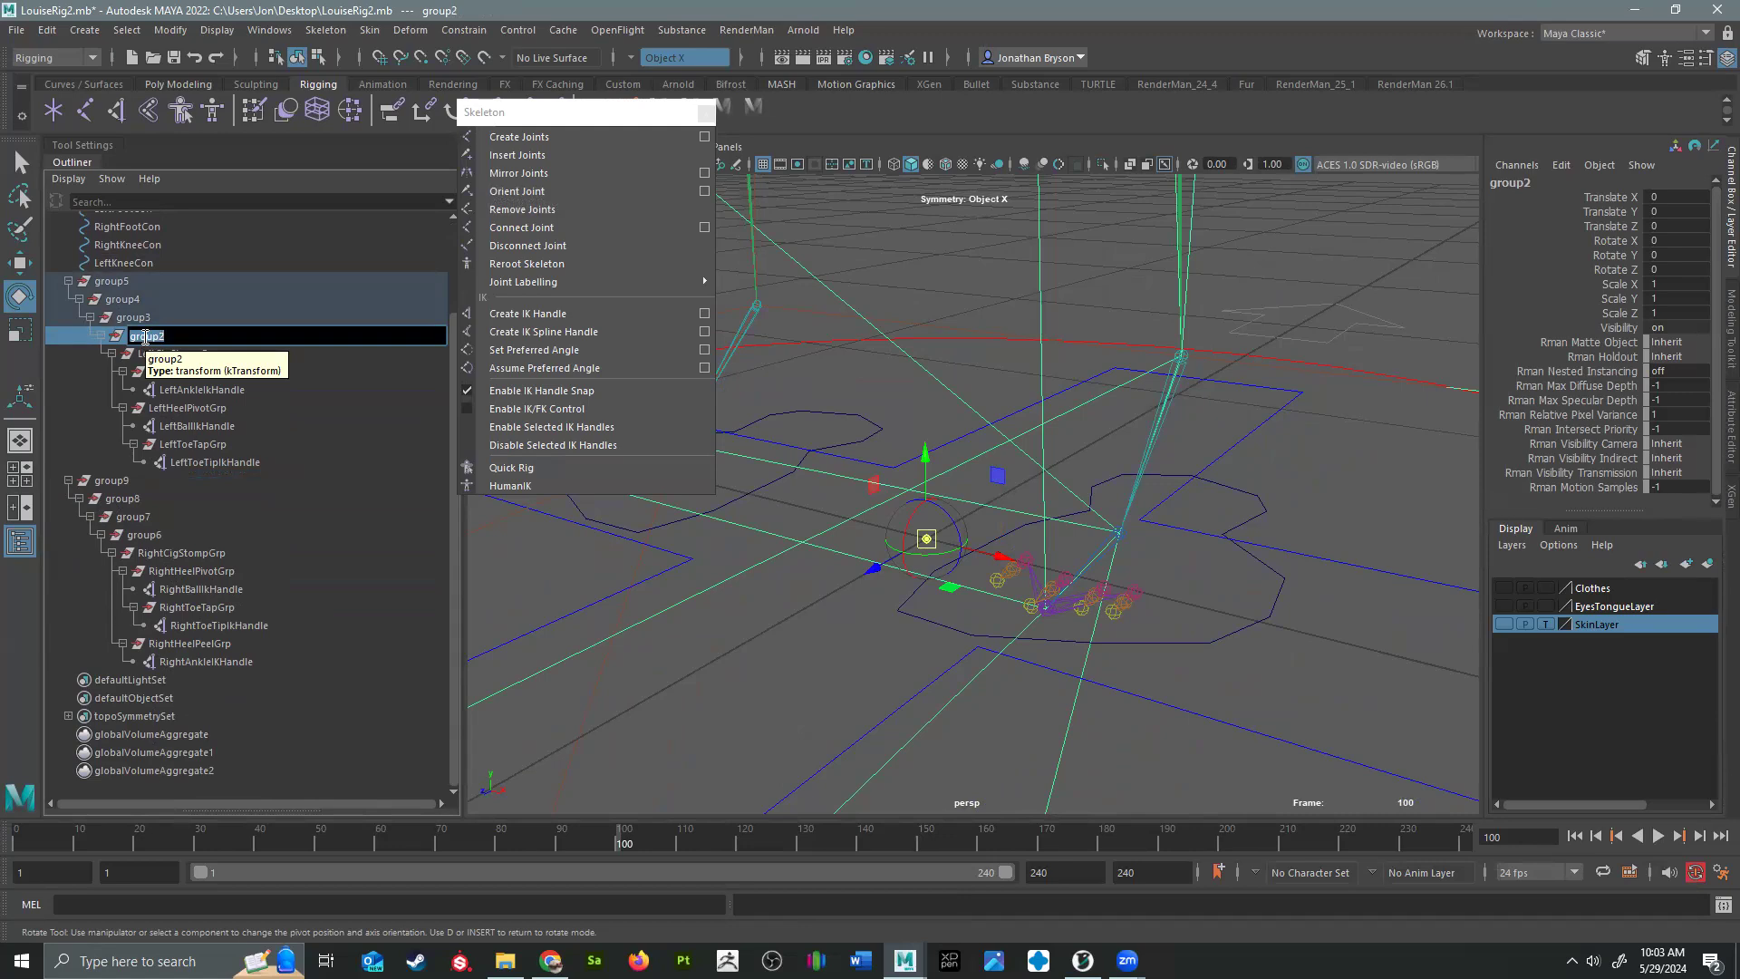
type("O")
type("Left")
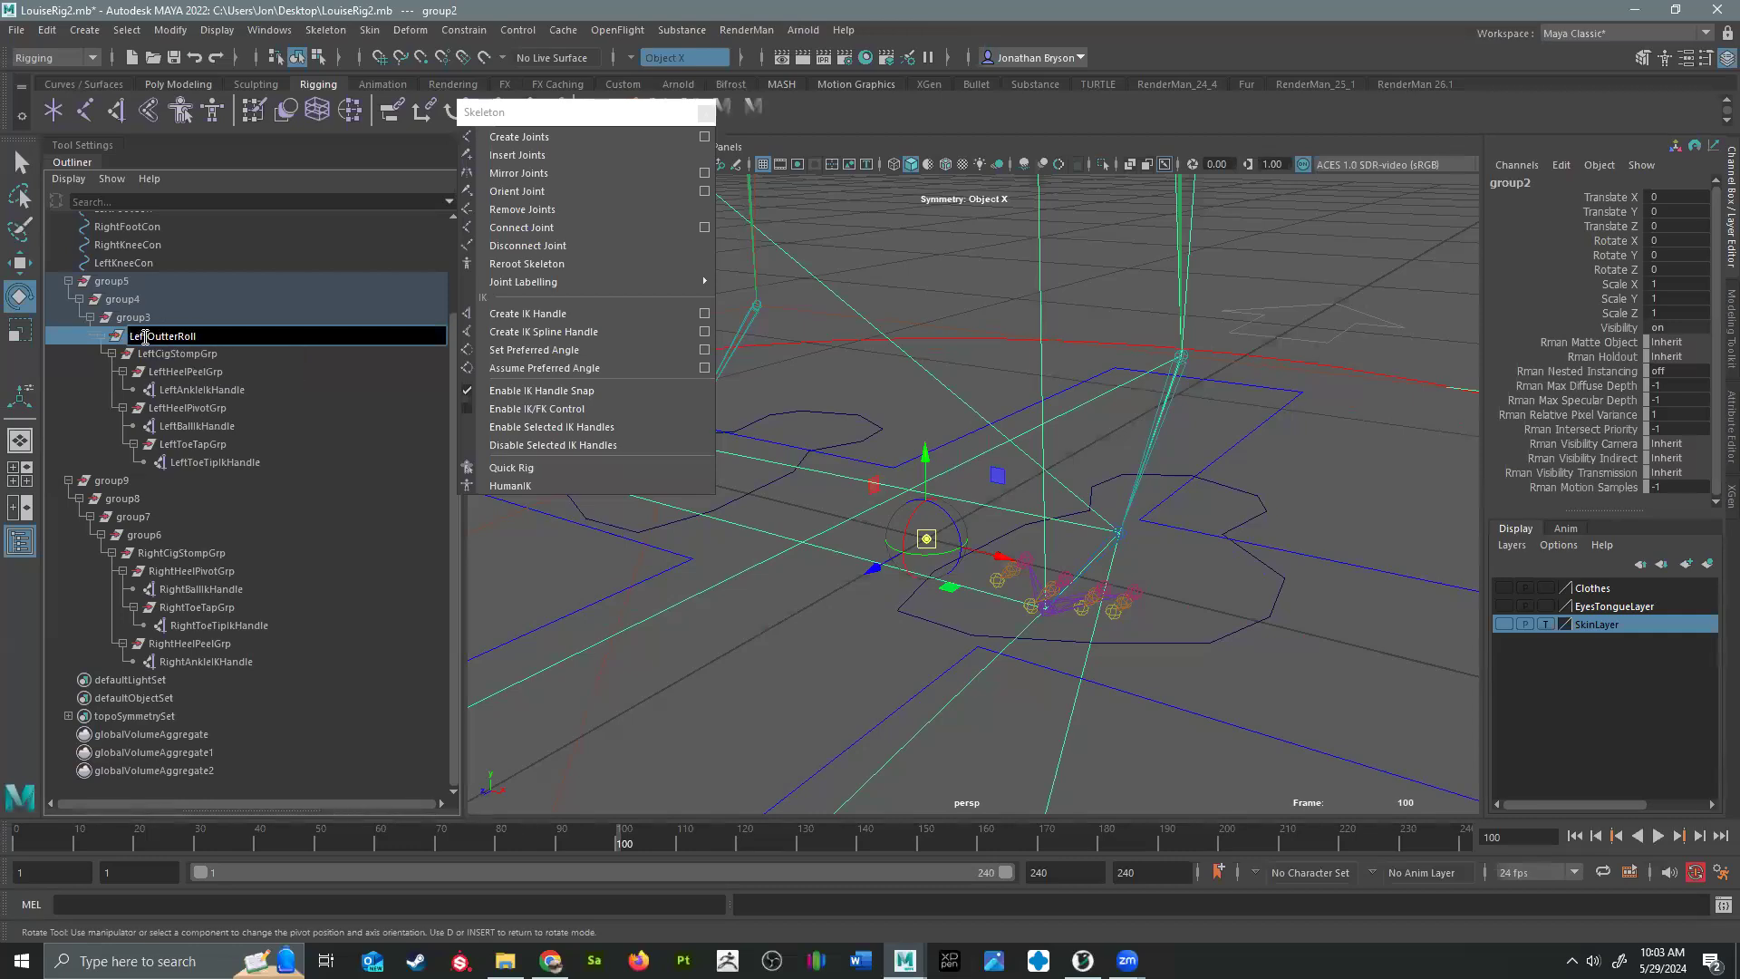
key("Return")
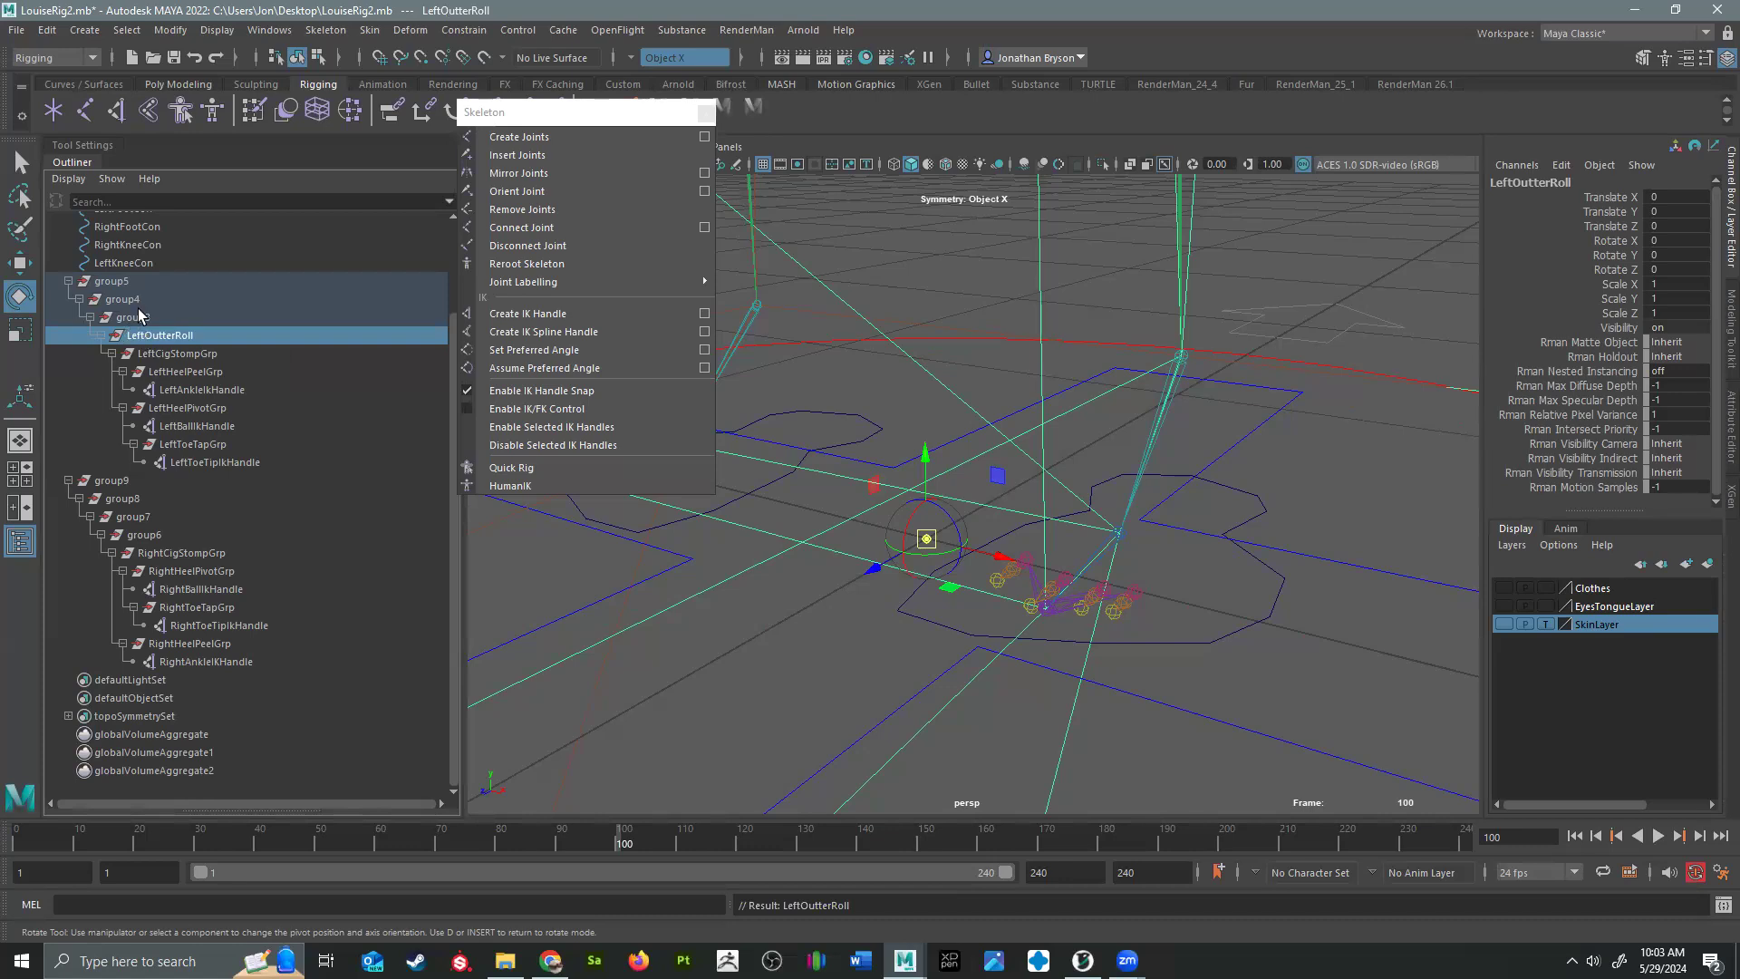
double_click(143, 316)
type("LeftInner")
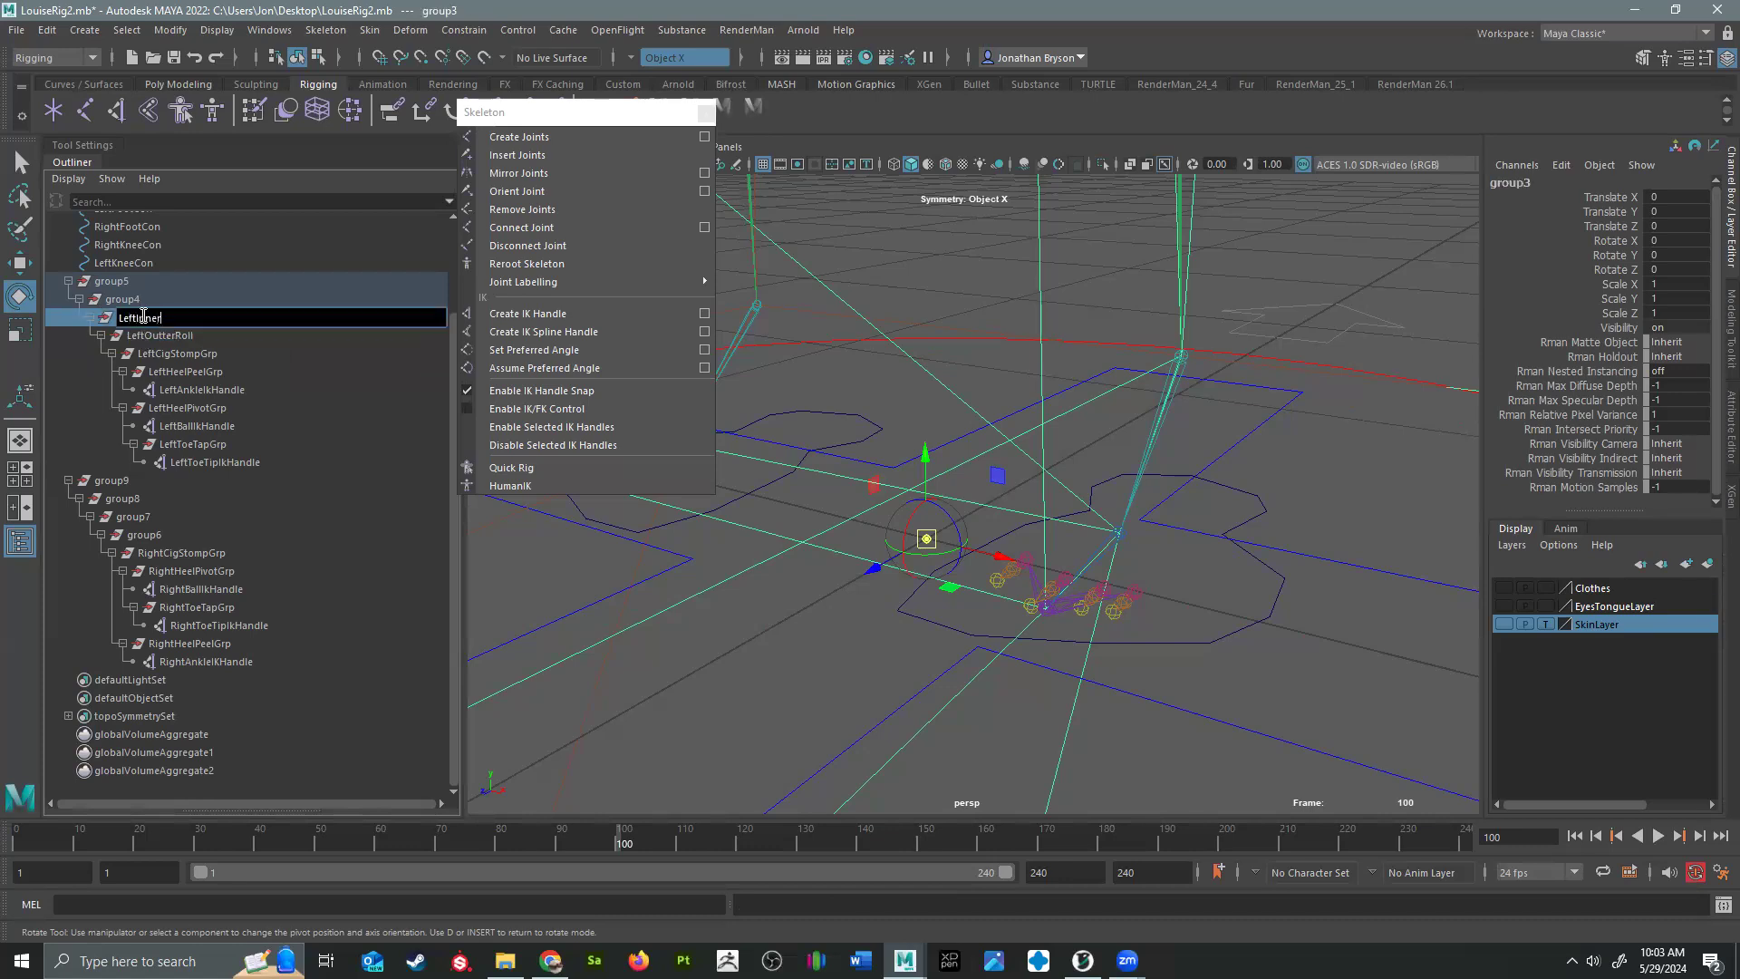
type("Roll")
key("Return")
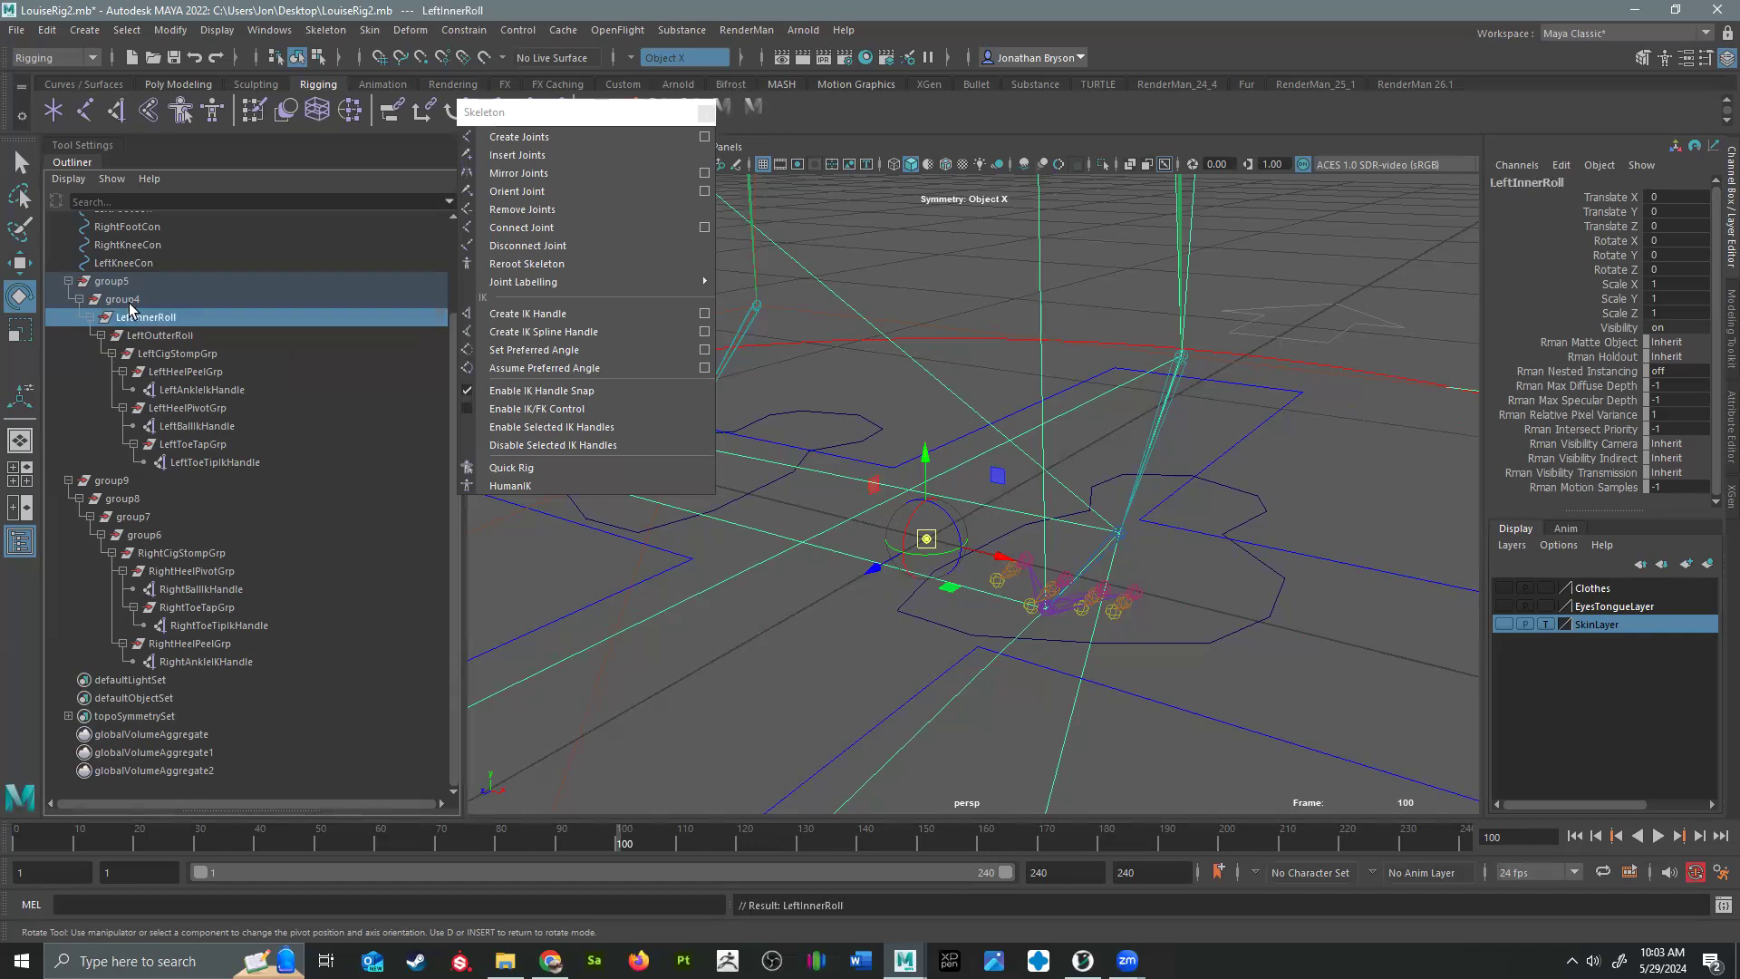
Step: Rename the group directly above LeftInnerRoll as LeftTippyToe, and the left foot's outermost group as LEftFootDrop
double_click(128, 302)
type("LeftTippyToe")
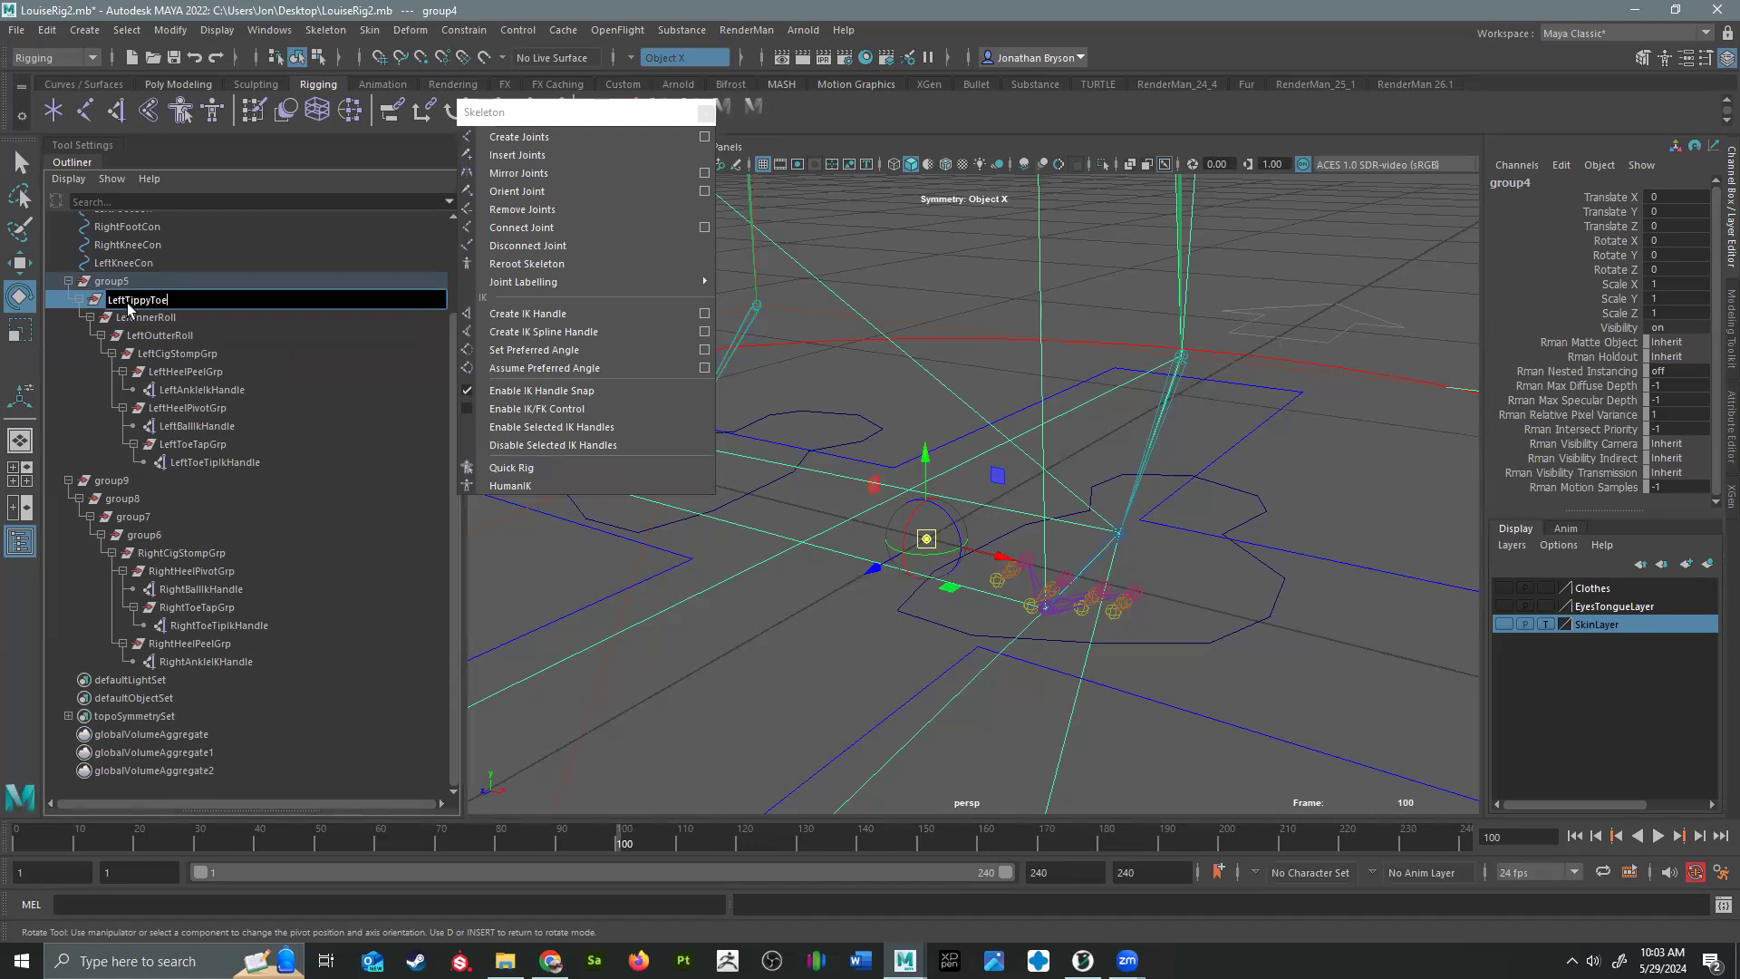
key("Return")
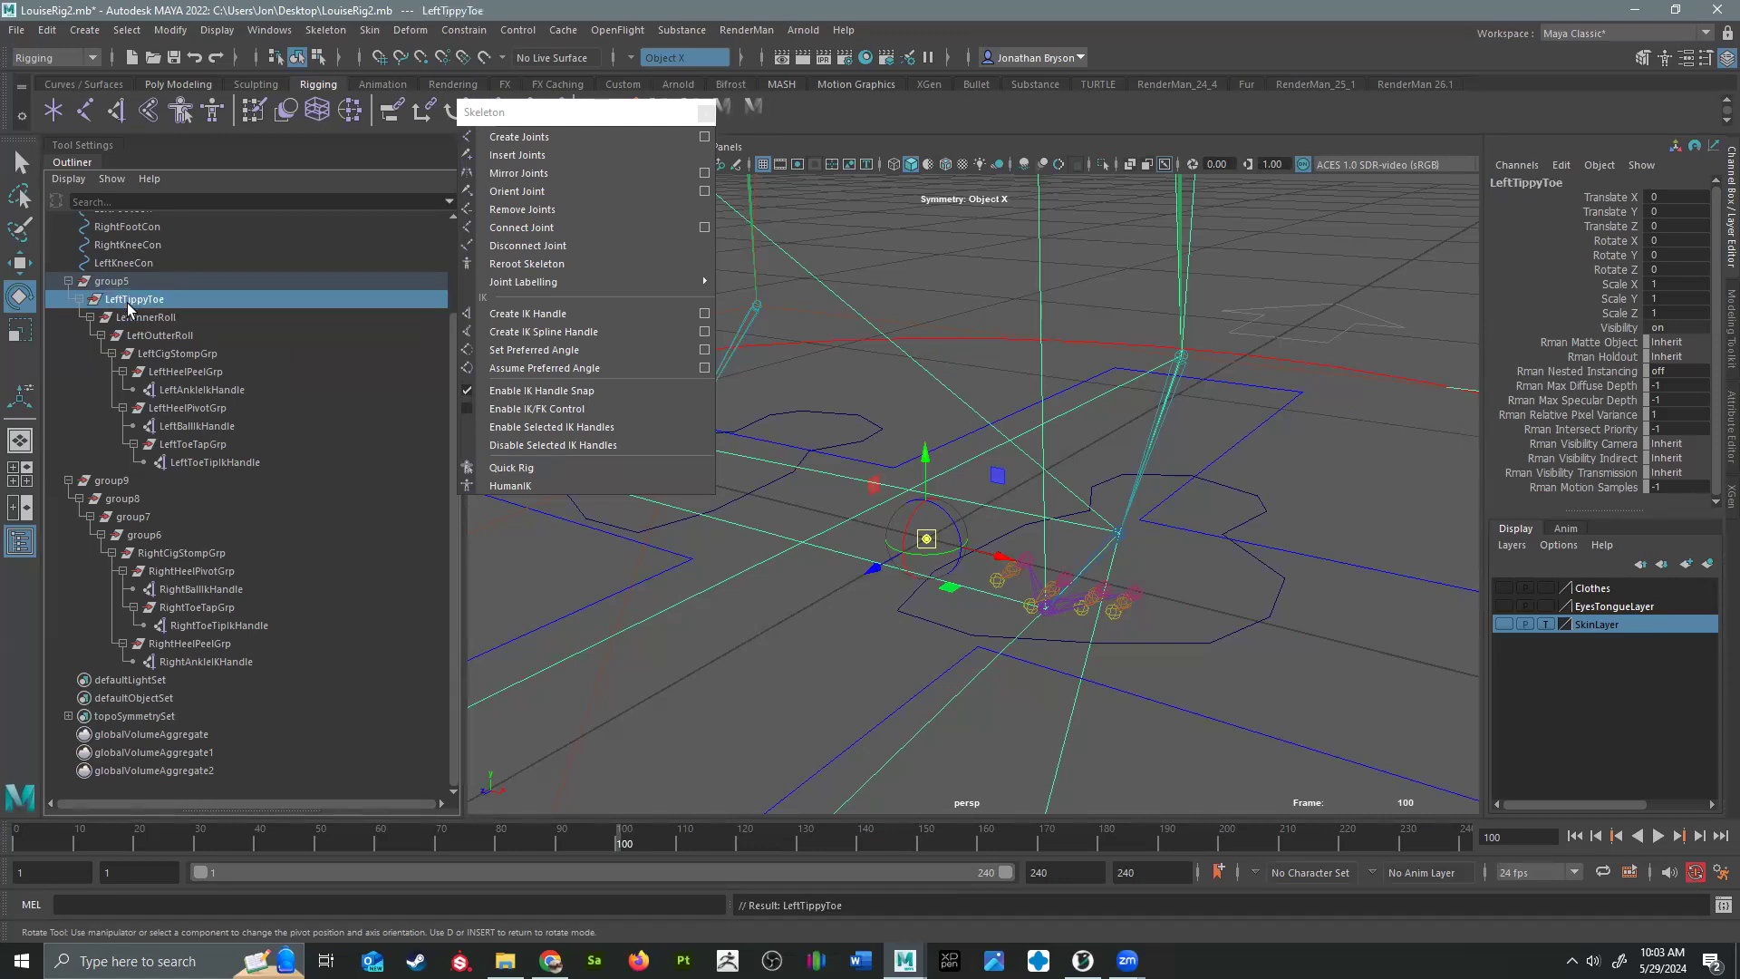
double_click(122, 282)
type("Lef")
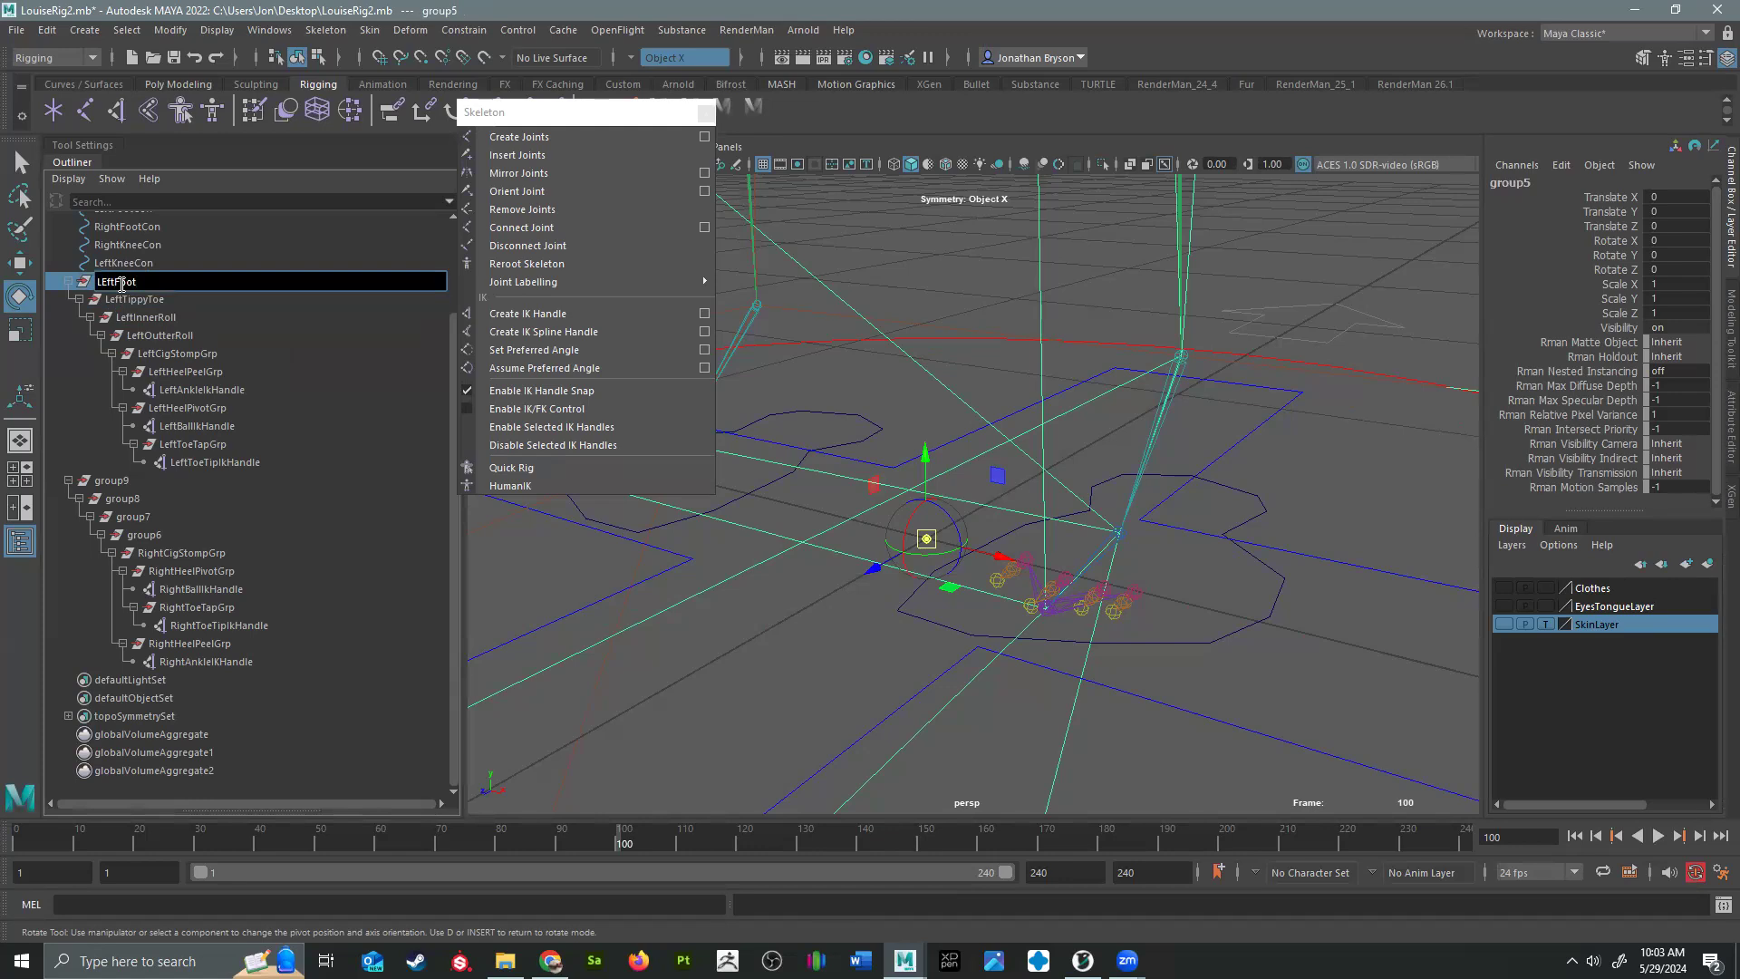
key("Return")
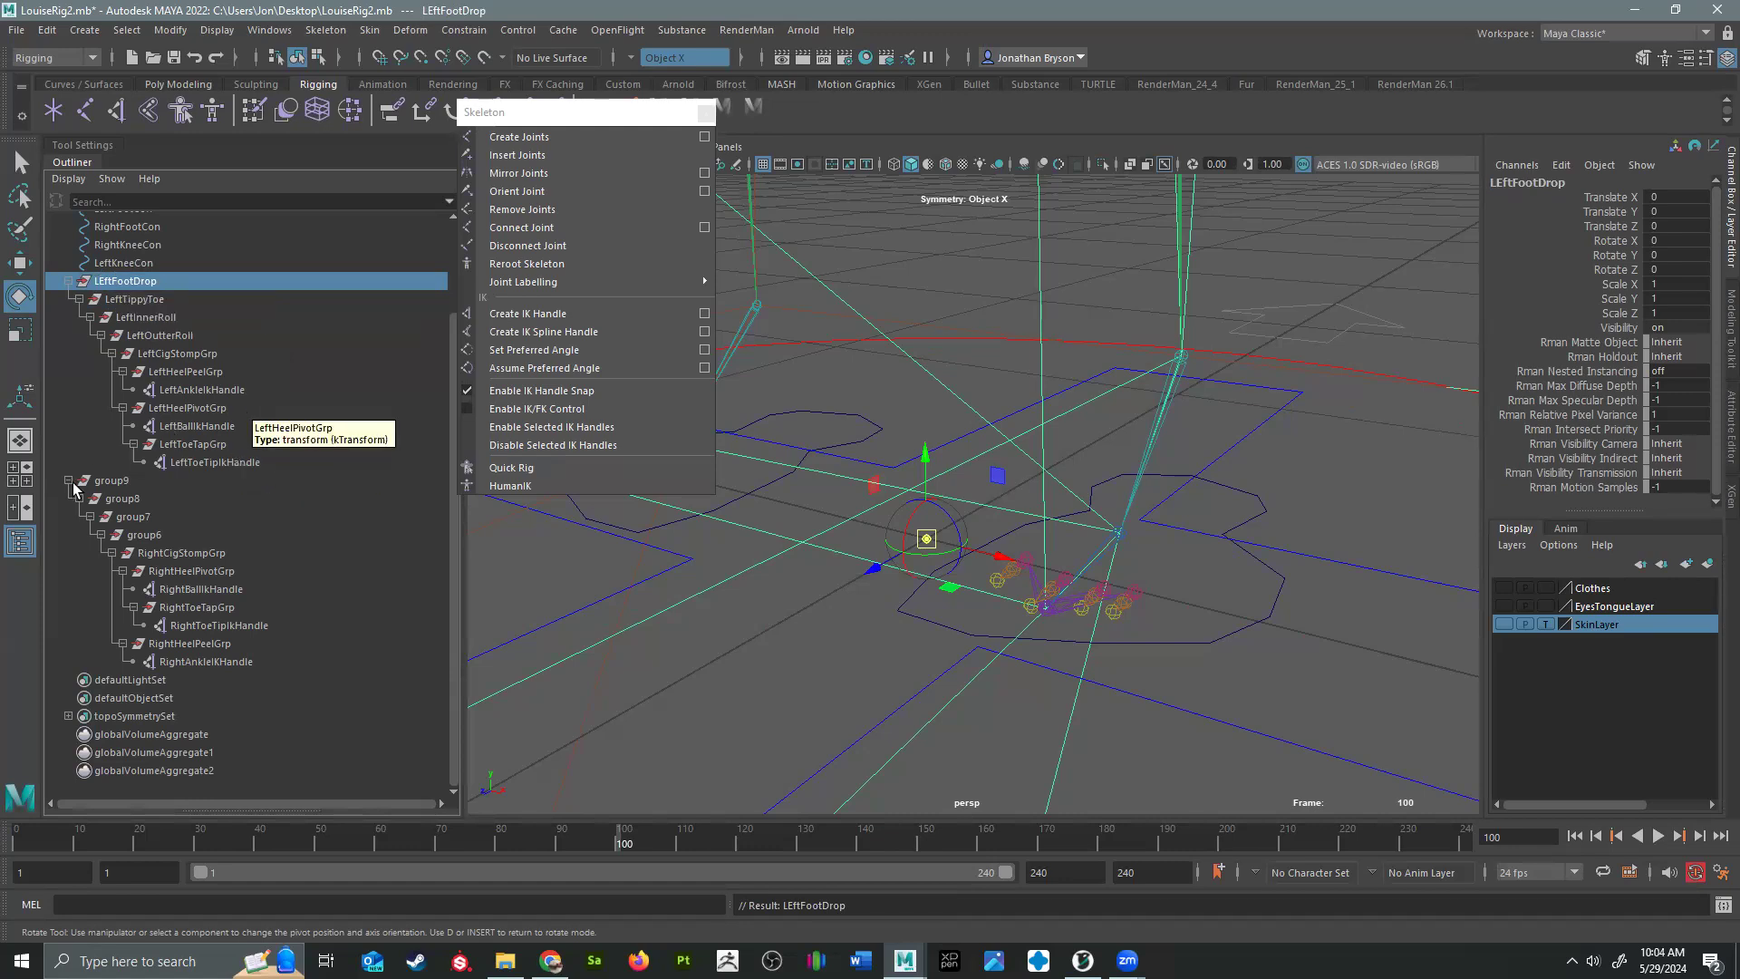
Step: Rename the right foot's outermost group as RightFootDrop, and the group directly inside it as RightTippyToe
left_click(112, 481)
double_click(110, 483)
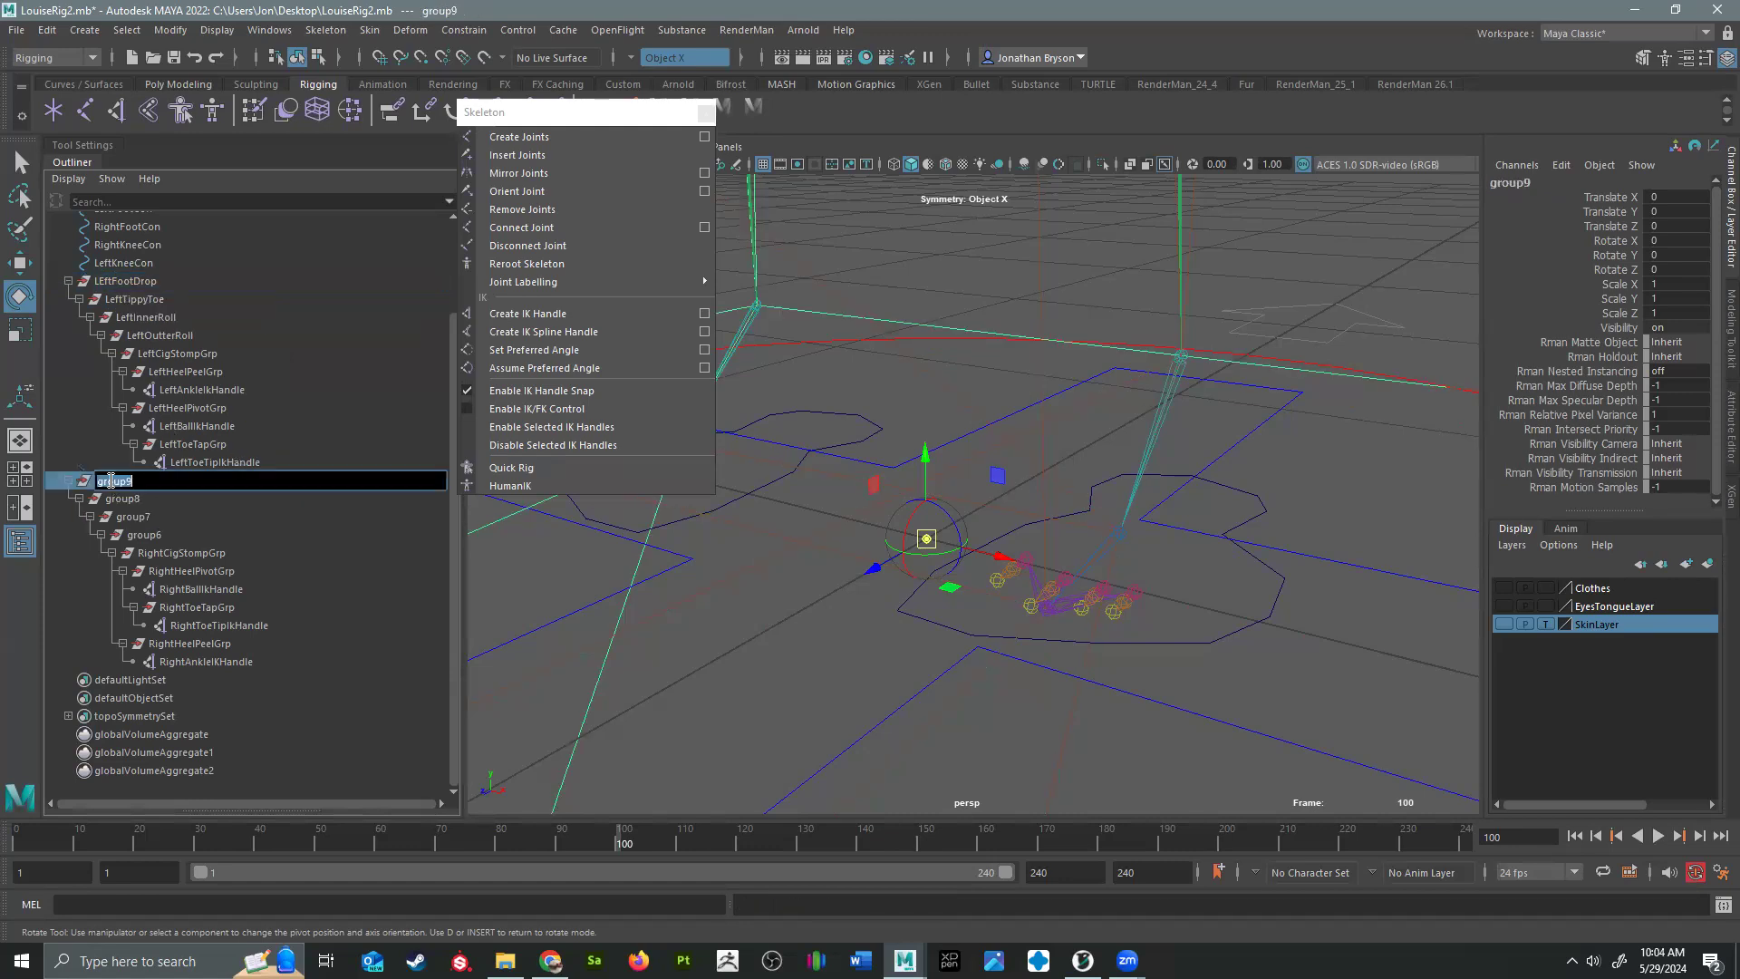
type("RightFootDrop")
key("Return")
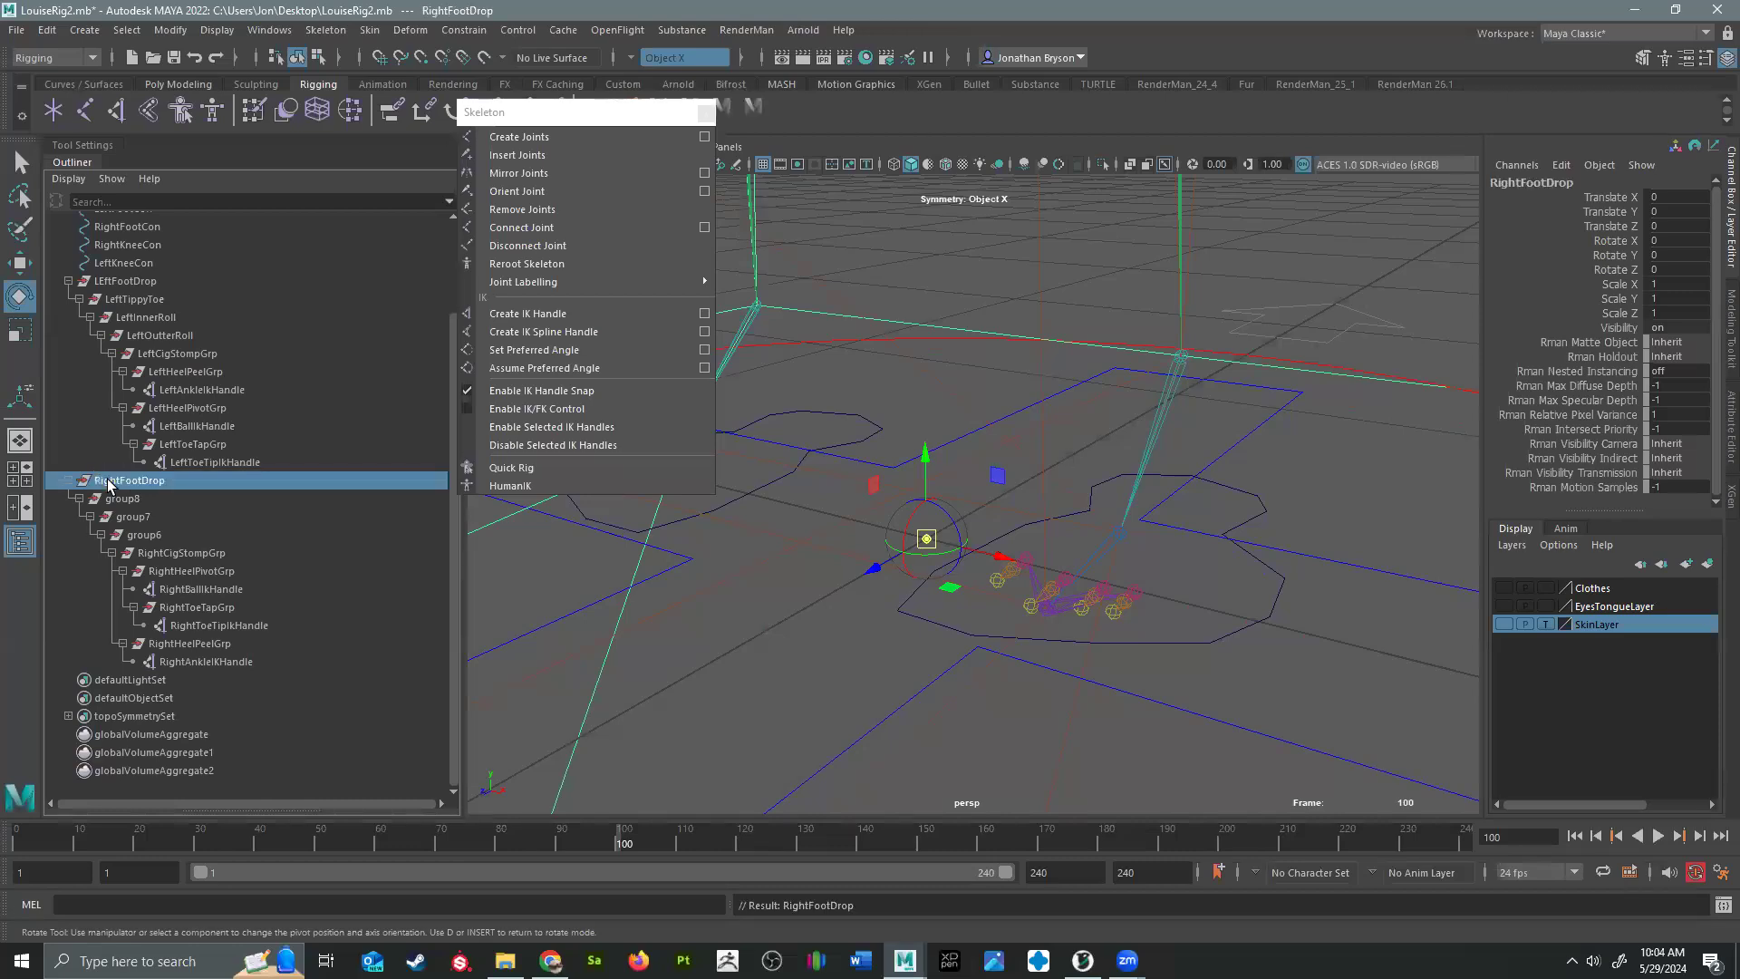
double_click(136, 499)
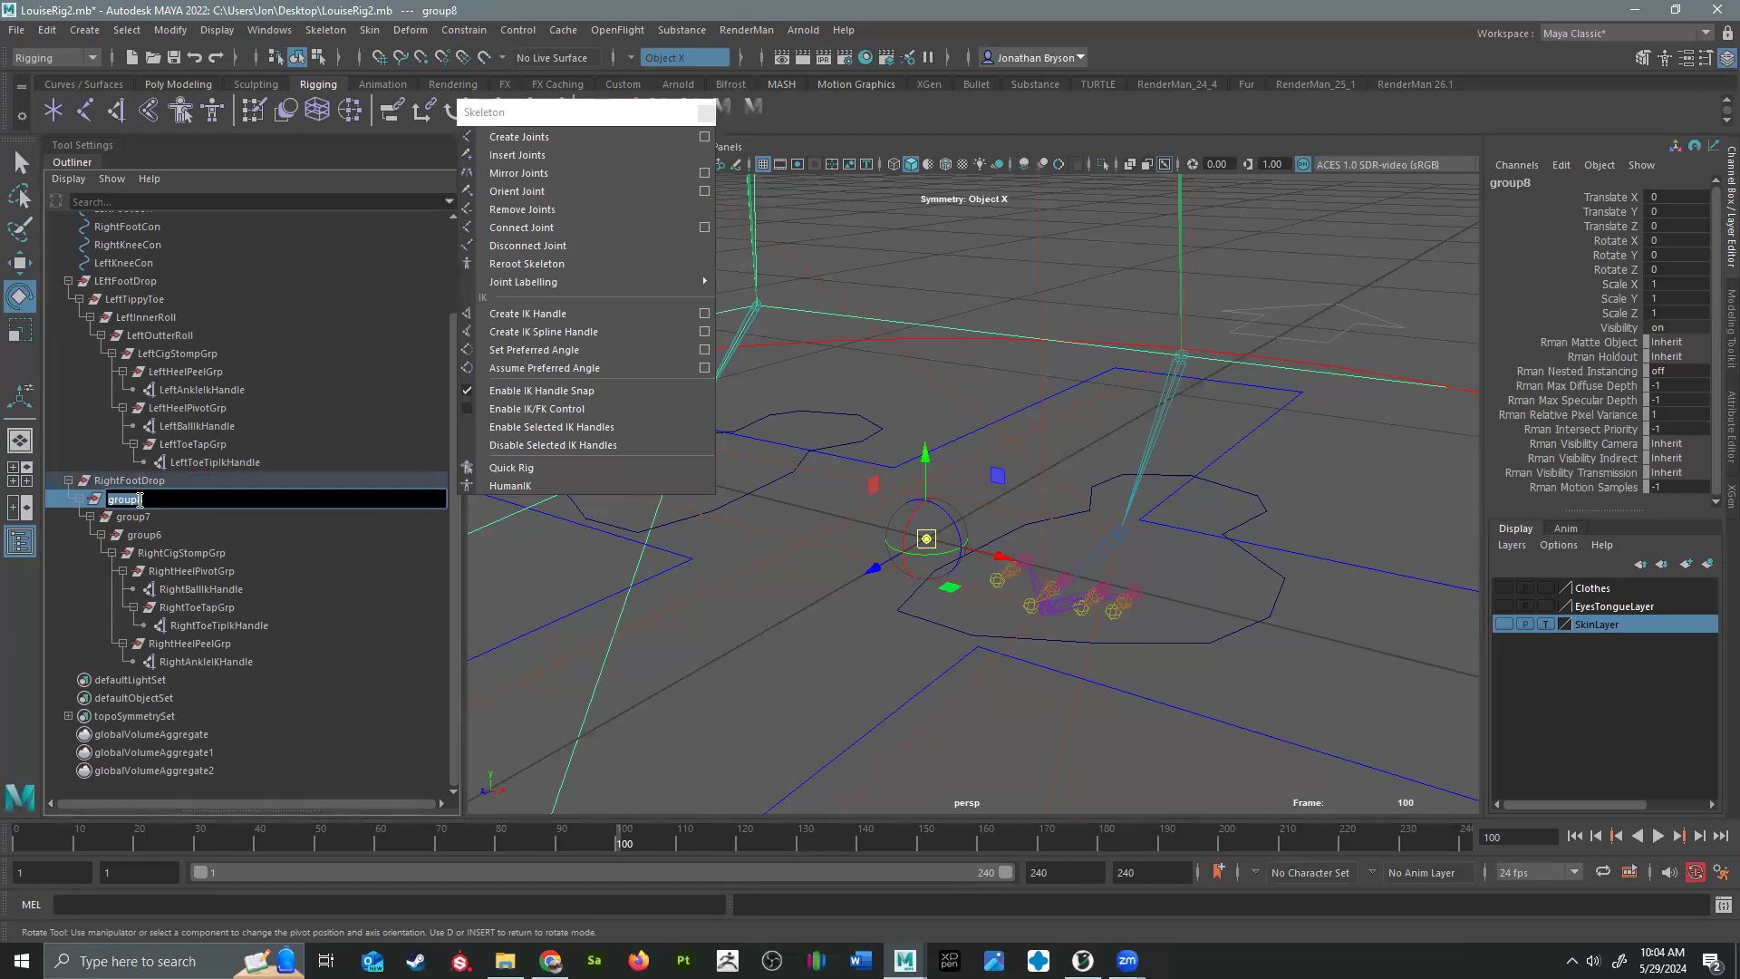
type("Righ")
type("tTippyToe")
key("Return")
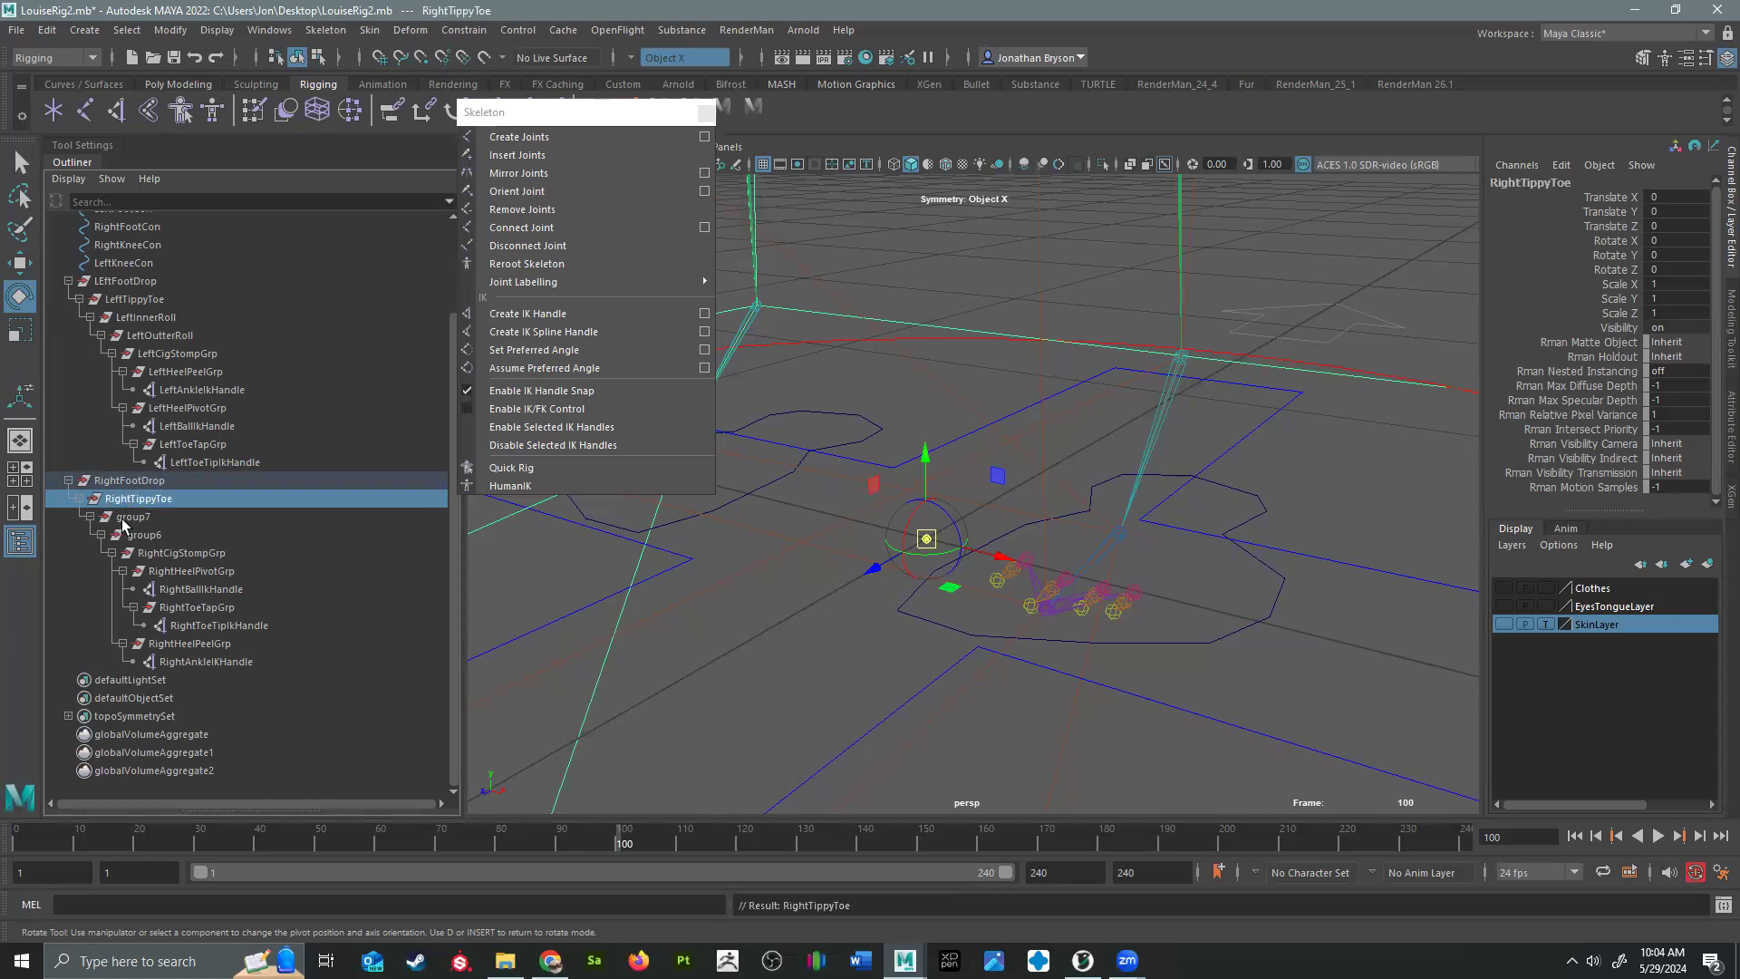
Step: Rename the group directly inside RightTippyToe as LeftInnerRoll, and the group directly above RightCigStompGrp as LeftOutterRoll
double_click(123, 519)
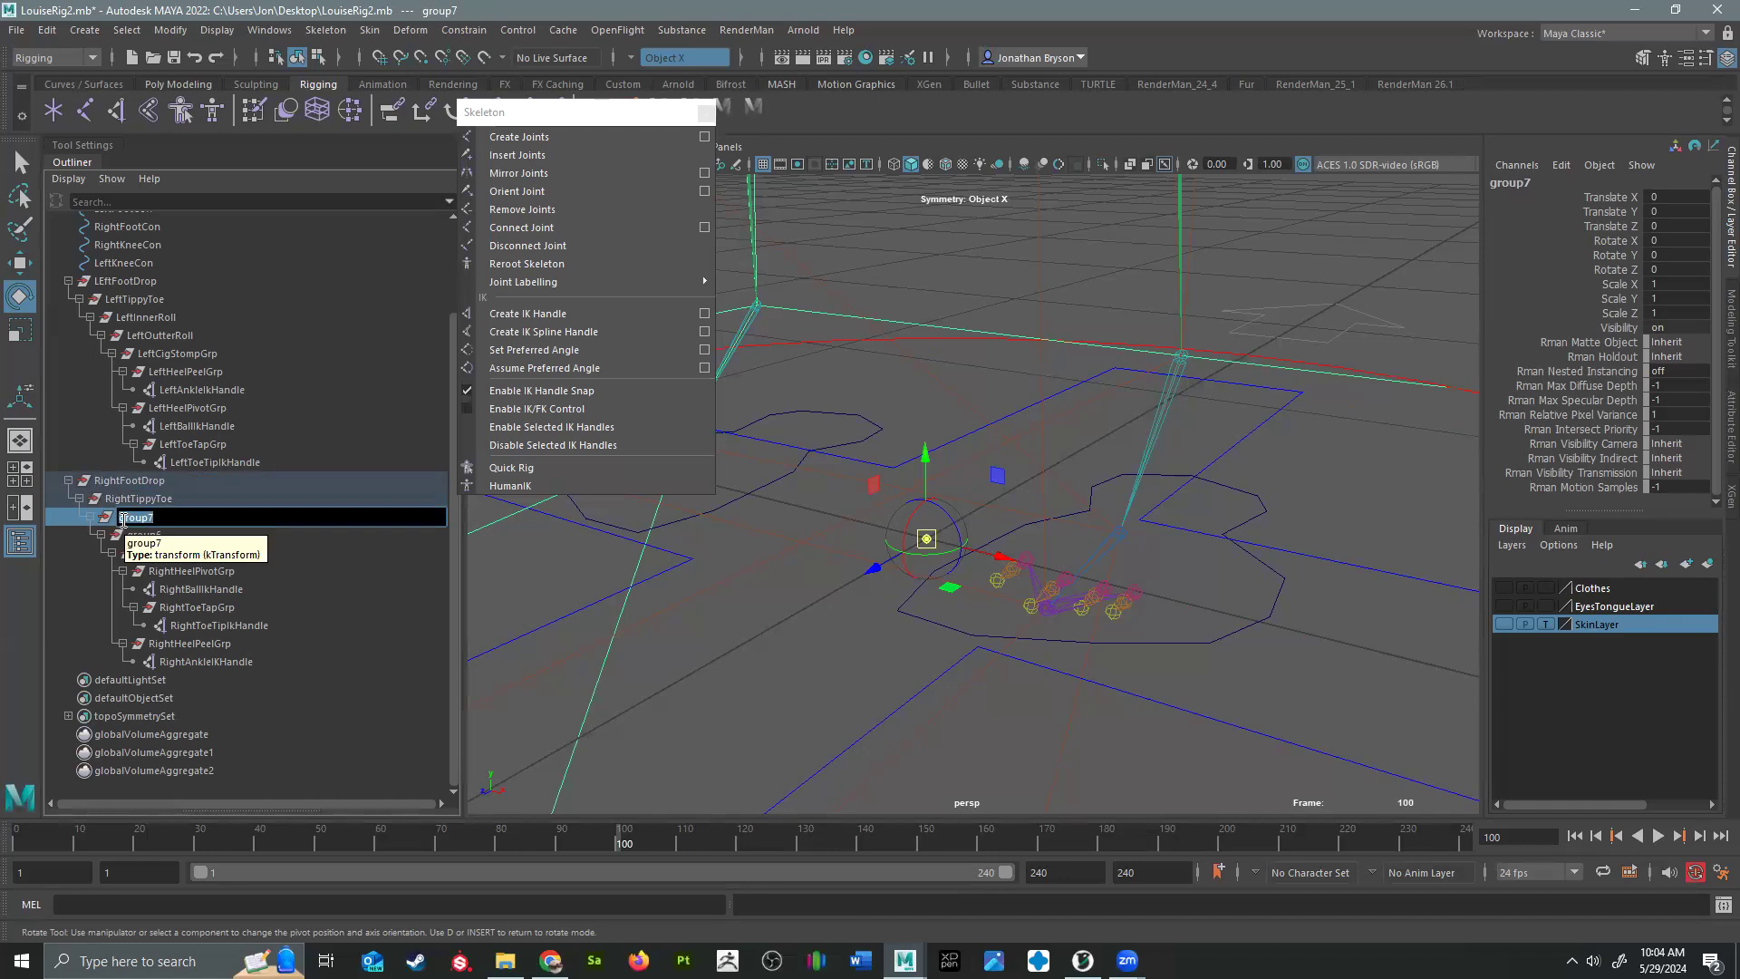
type("Ri")
key("Return")
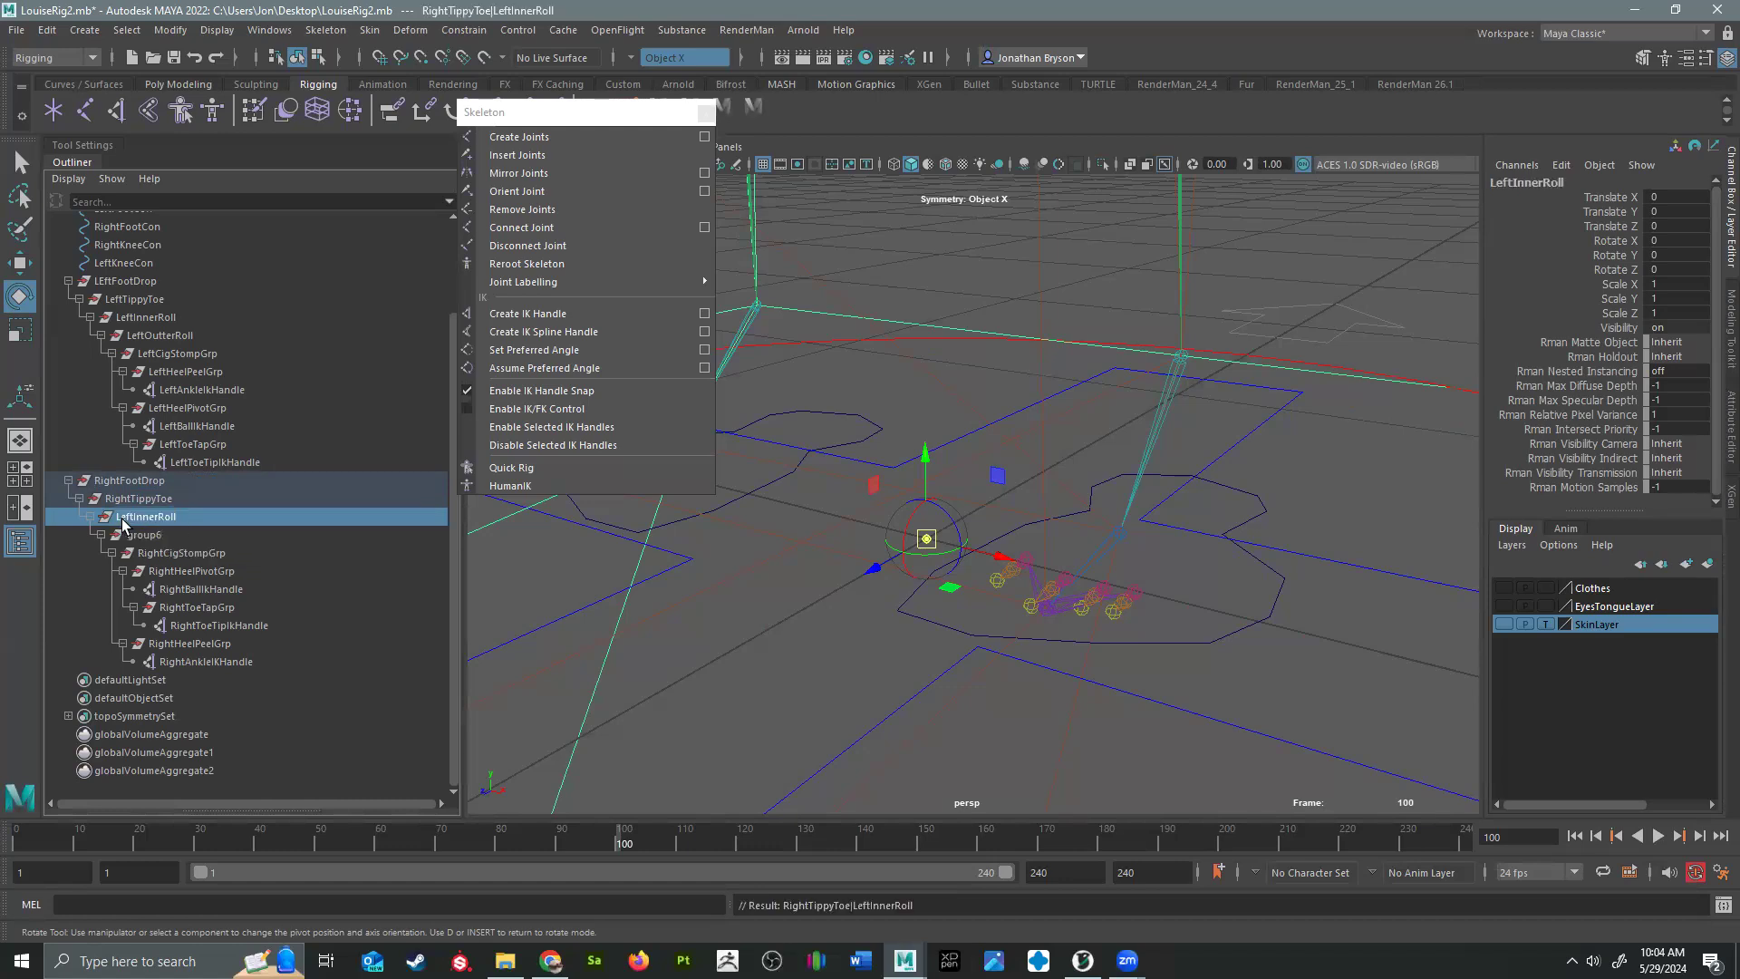
double_click(162, 537)
type("LeftOutterRoll")
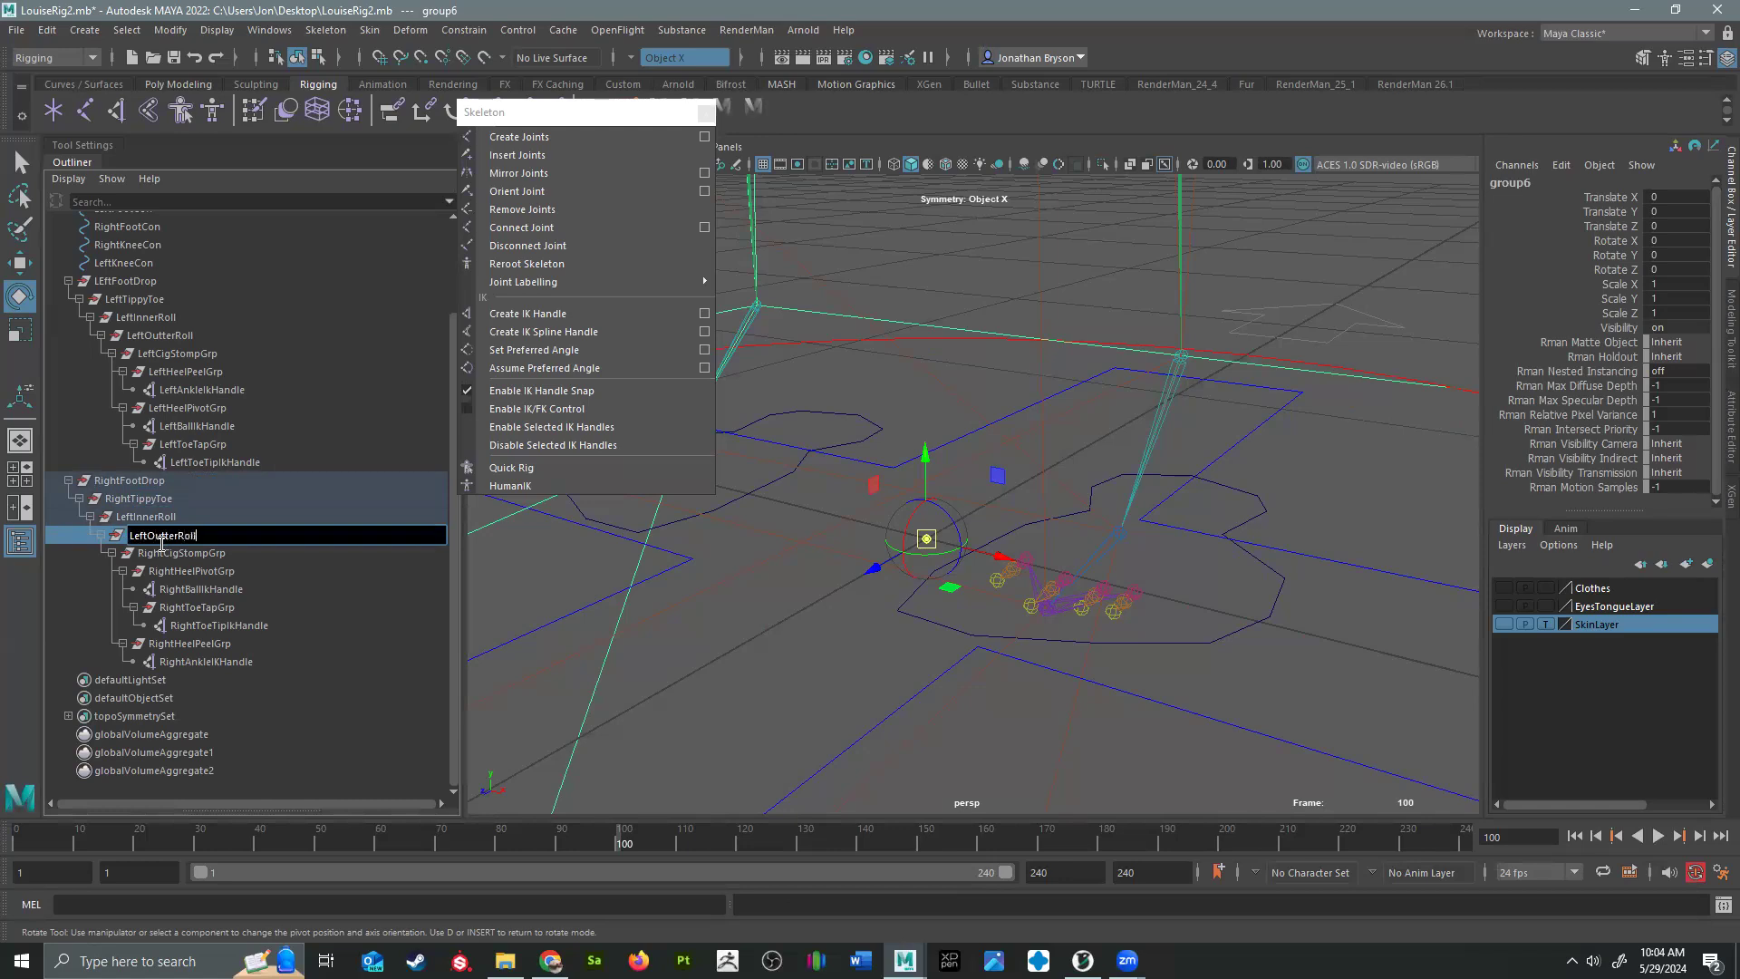
key("Return")
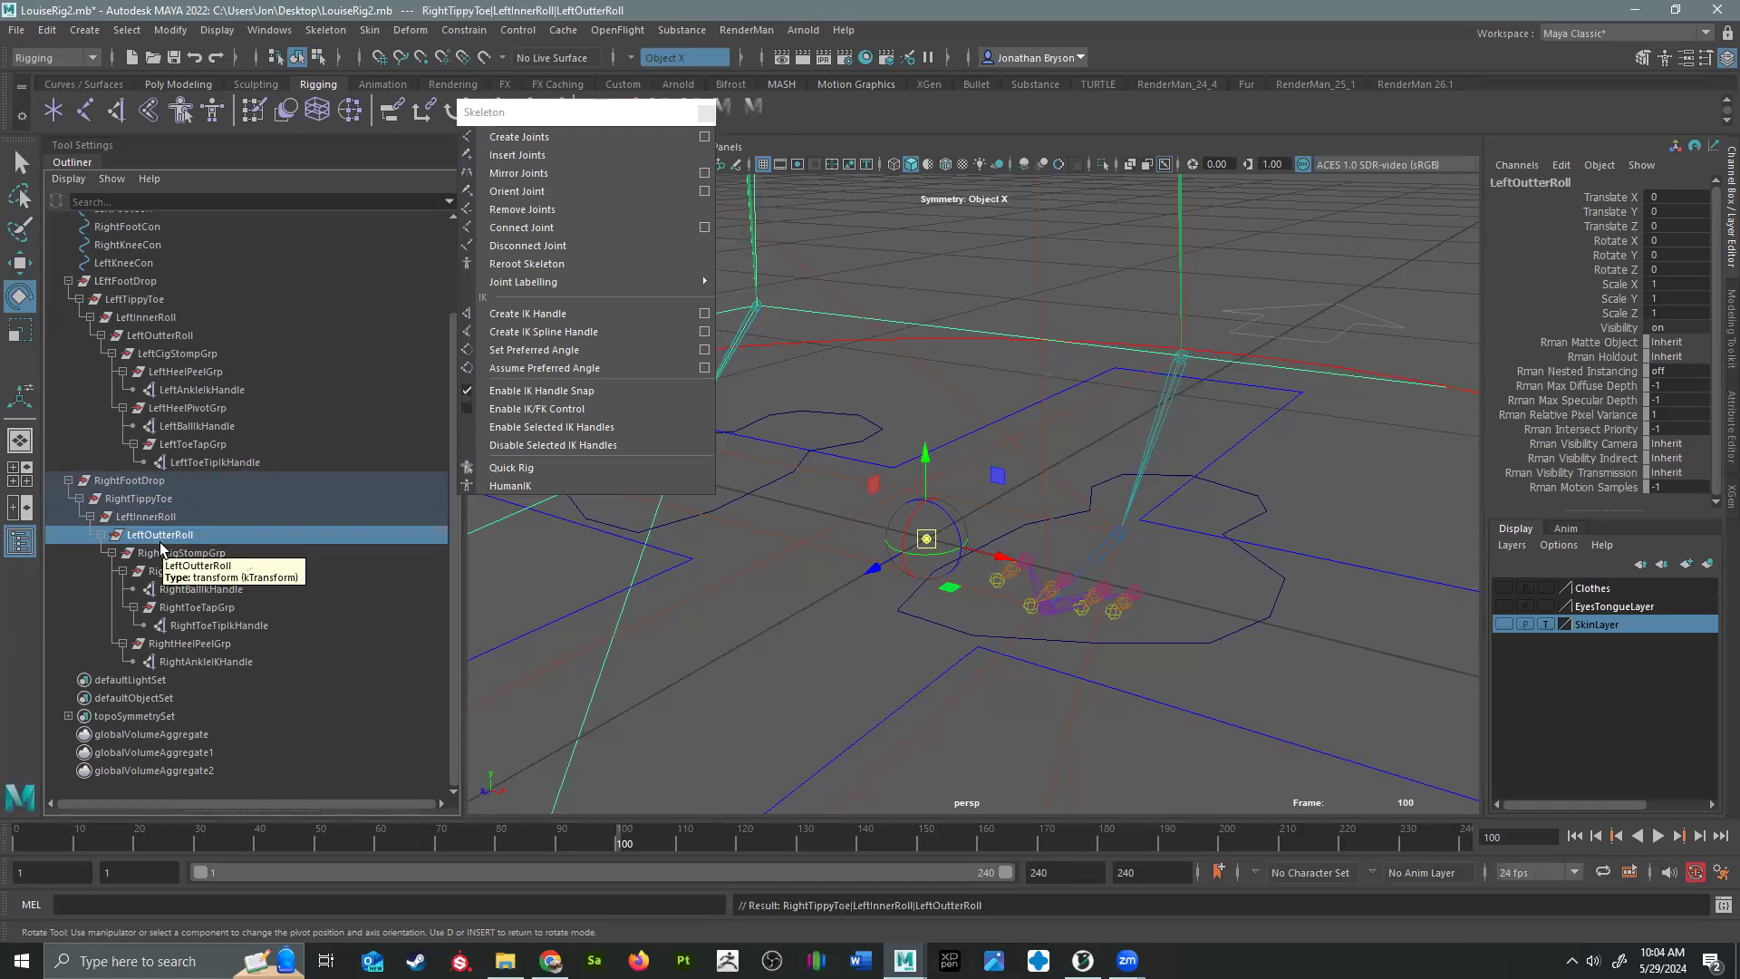
Step: Correct the name of the group directly above RightCigStompGrp to RightOutterRoll
double_click(141, 536)
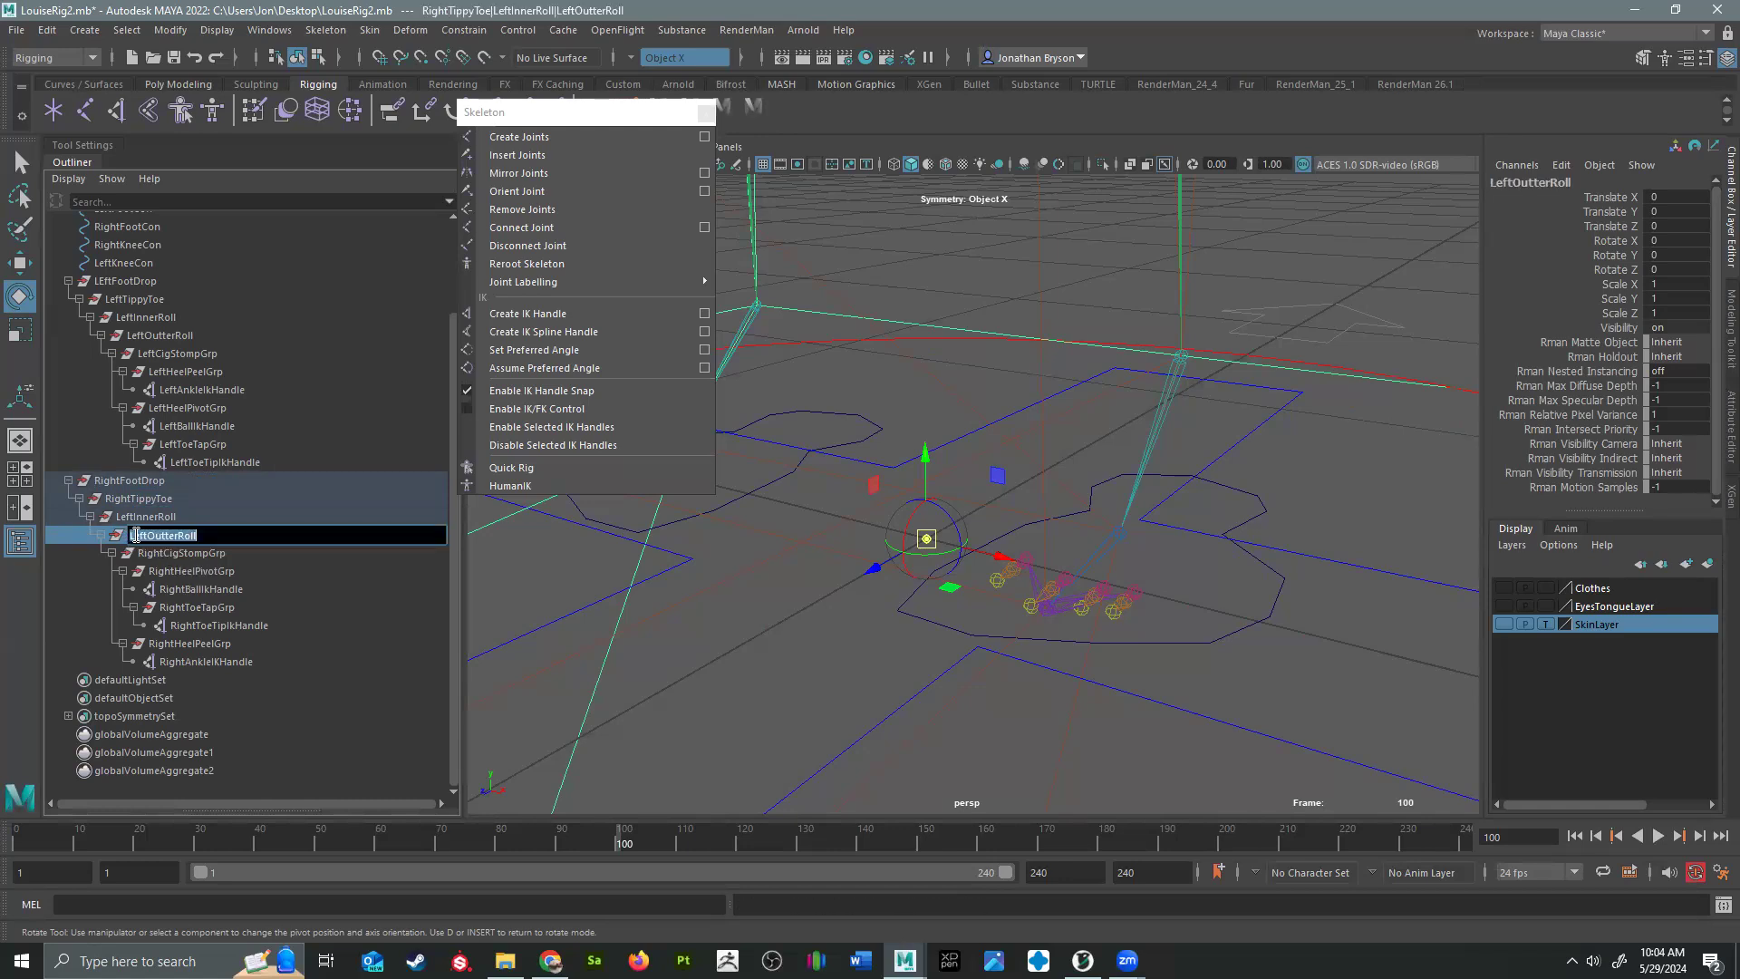
key("BackSpace")
key("BackSpace")
key("BackSpace")
key("BackSpace")
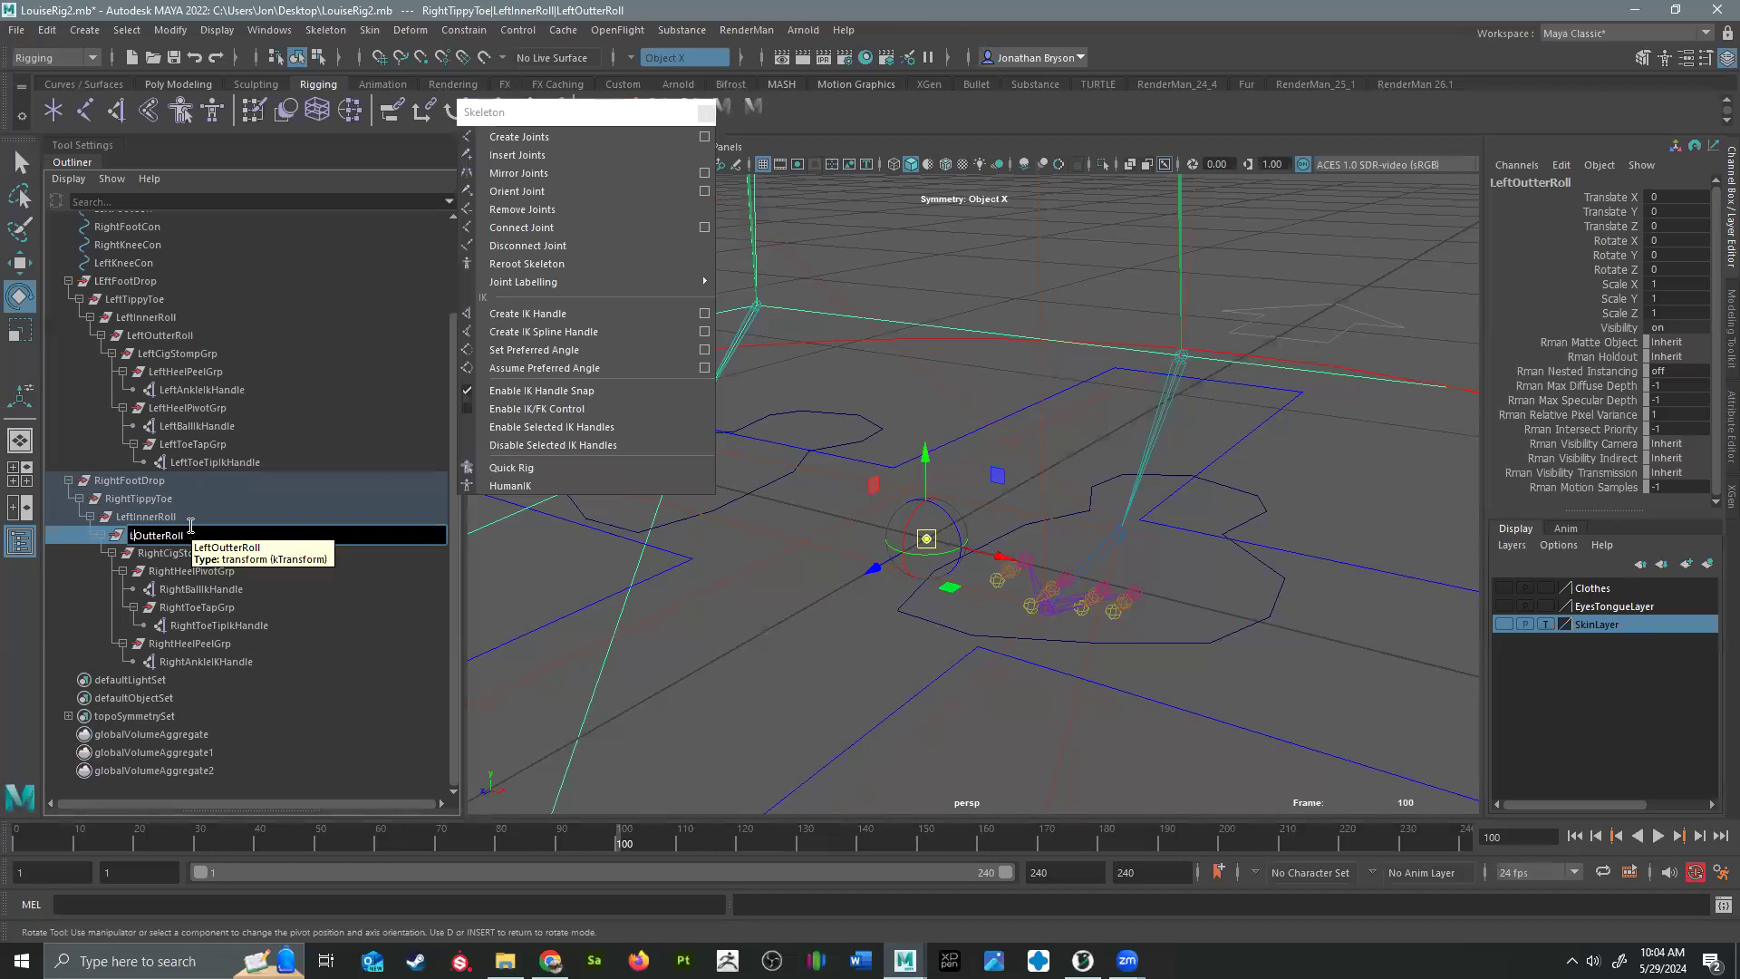
type("Right")
key("Return")
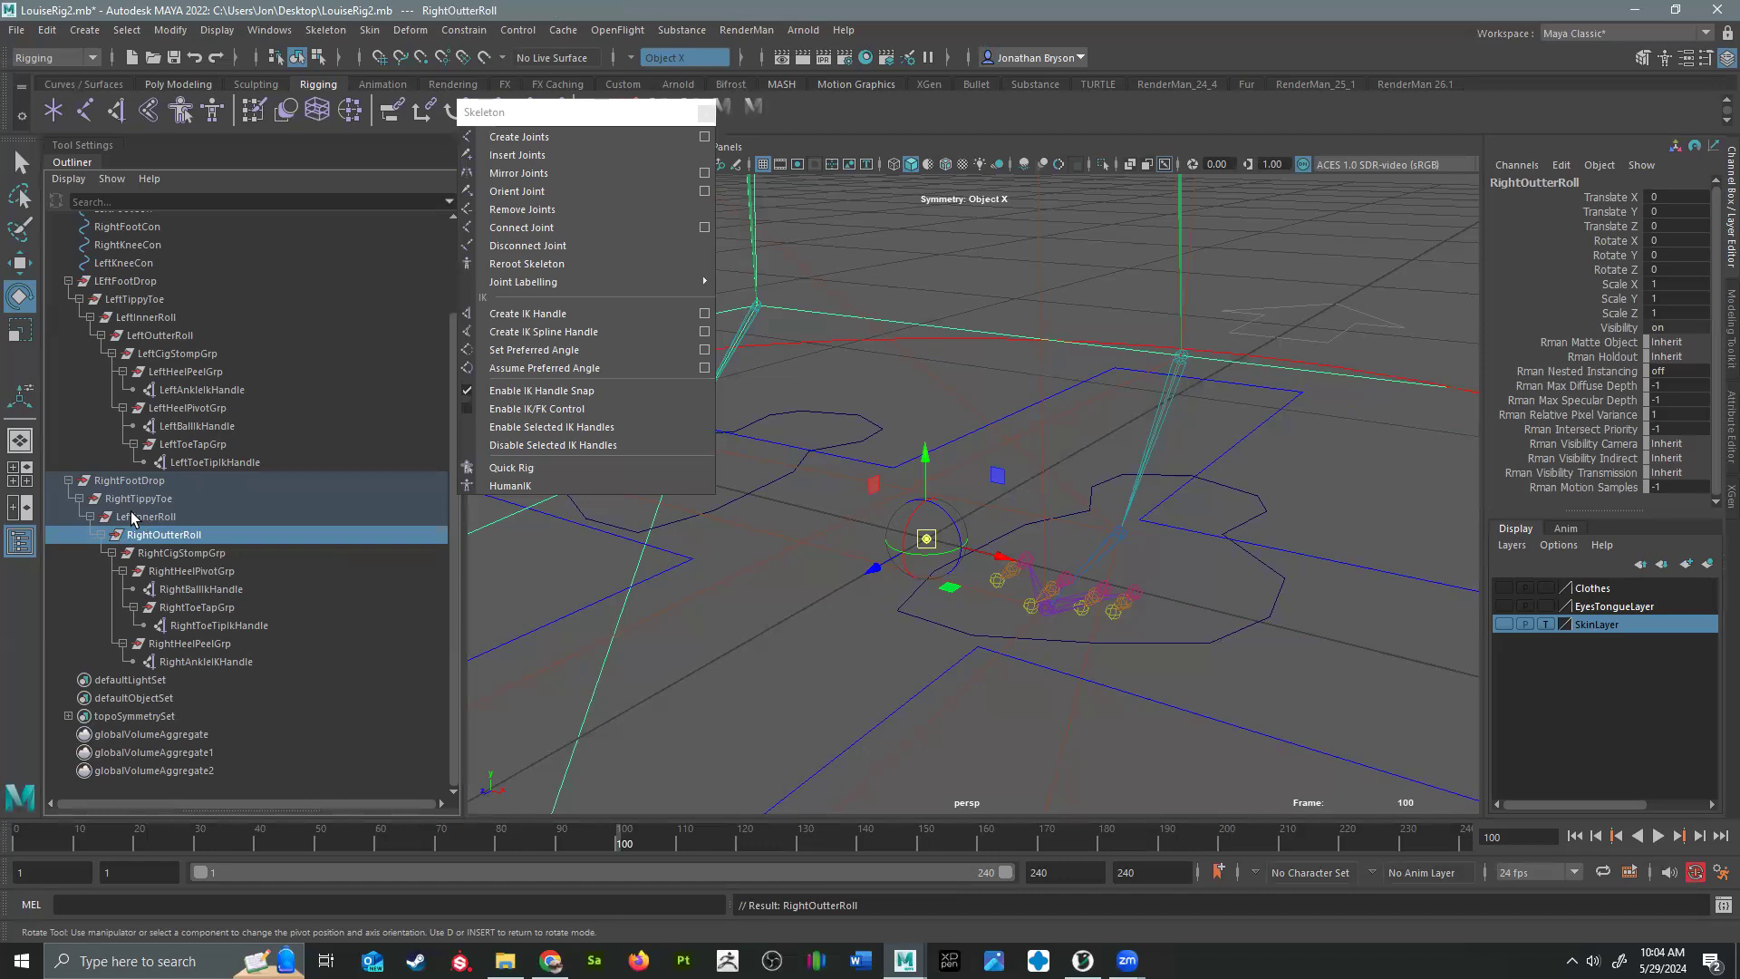
Step: Correct the name of the group directly inside RightTippyToe to RightInnerRoll
double_click(159, 515)
key("Left")
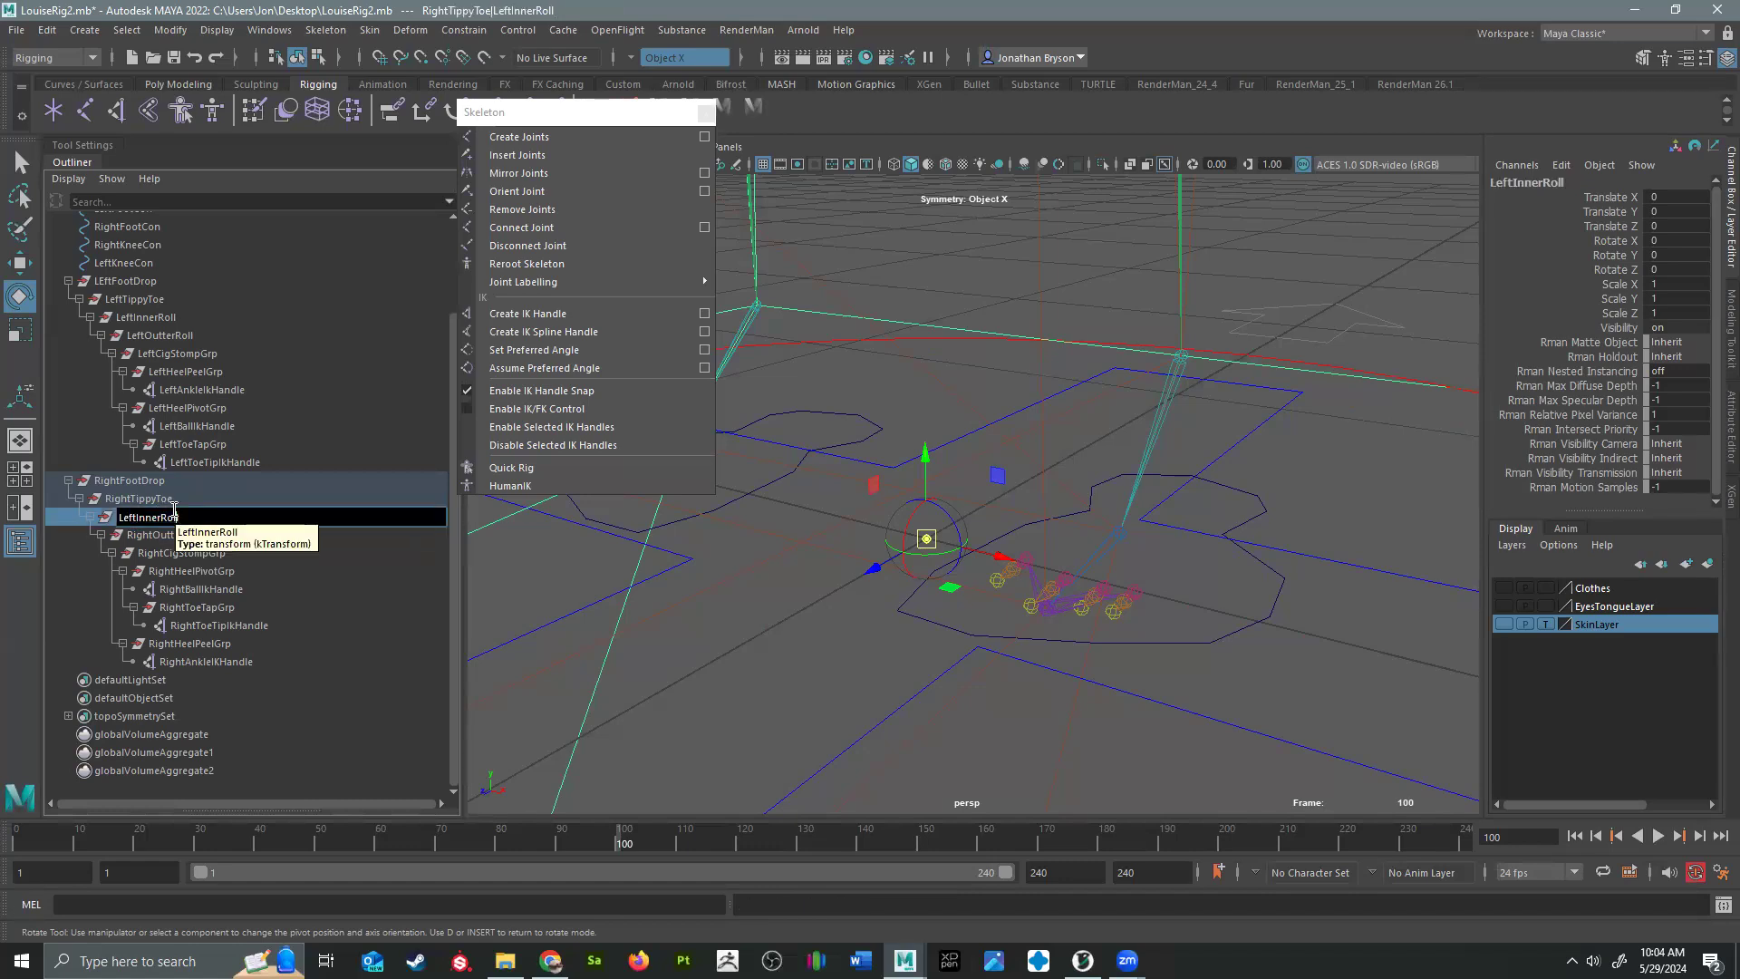
key("BackSpace")
key("BackSpace")
key("BackSpace")
key("BackSpace")
type("Right")
key("Return")
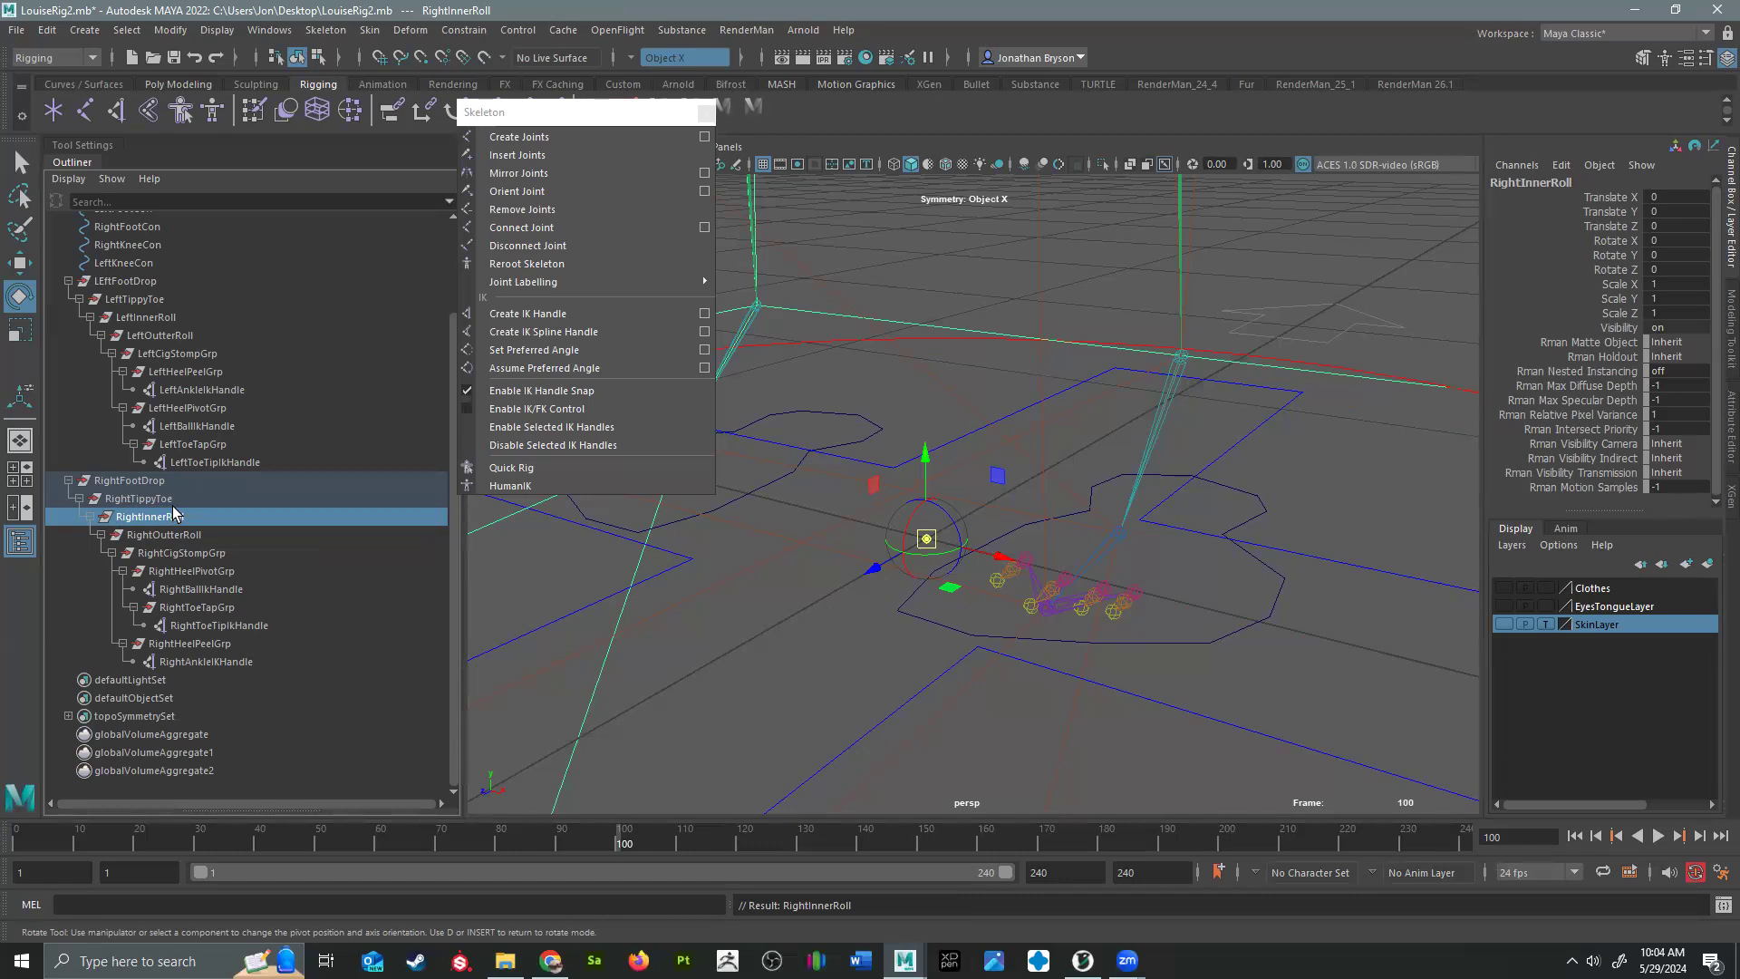
Step: Close the floating Skeleton menu window to clear the viewport
left_click_drag(999, 588, 1024, 584, "alt")
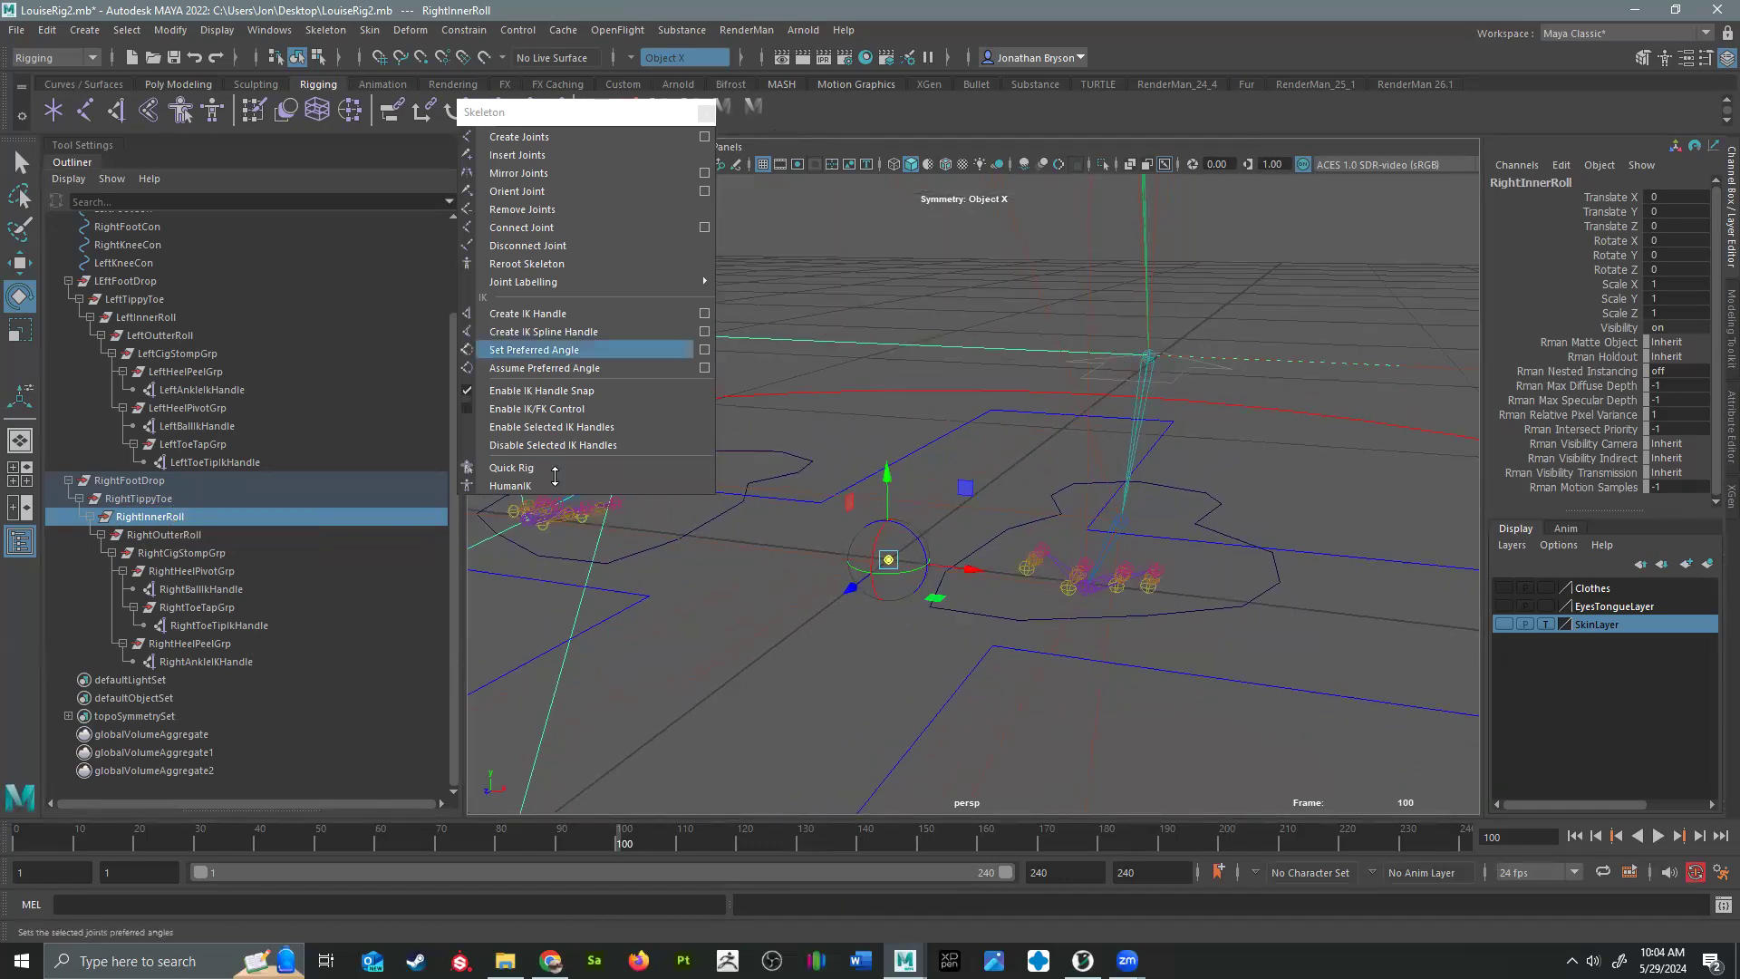
left_click(566, 107)
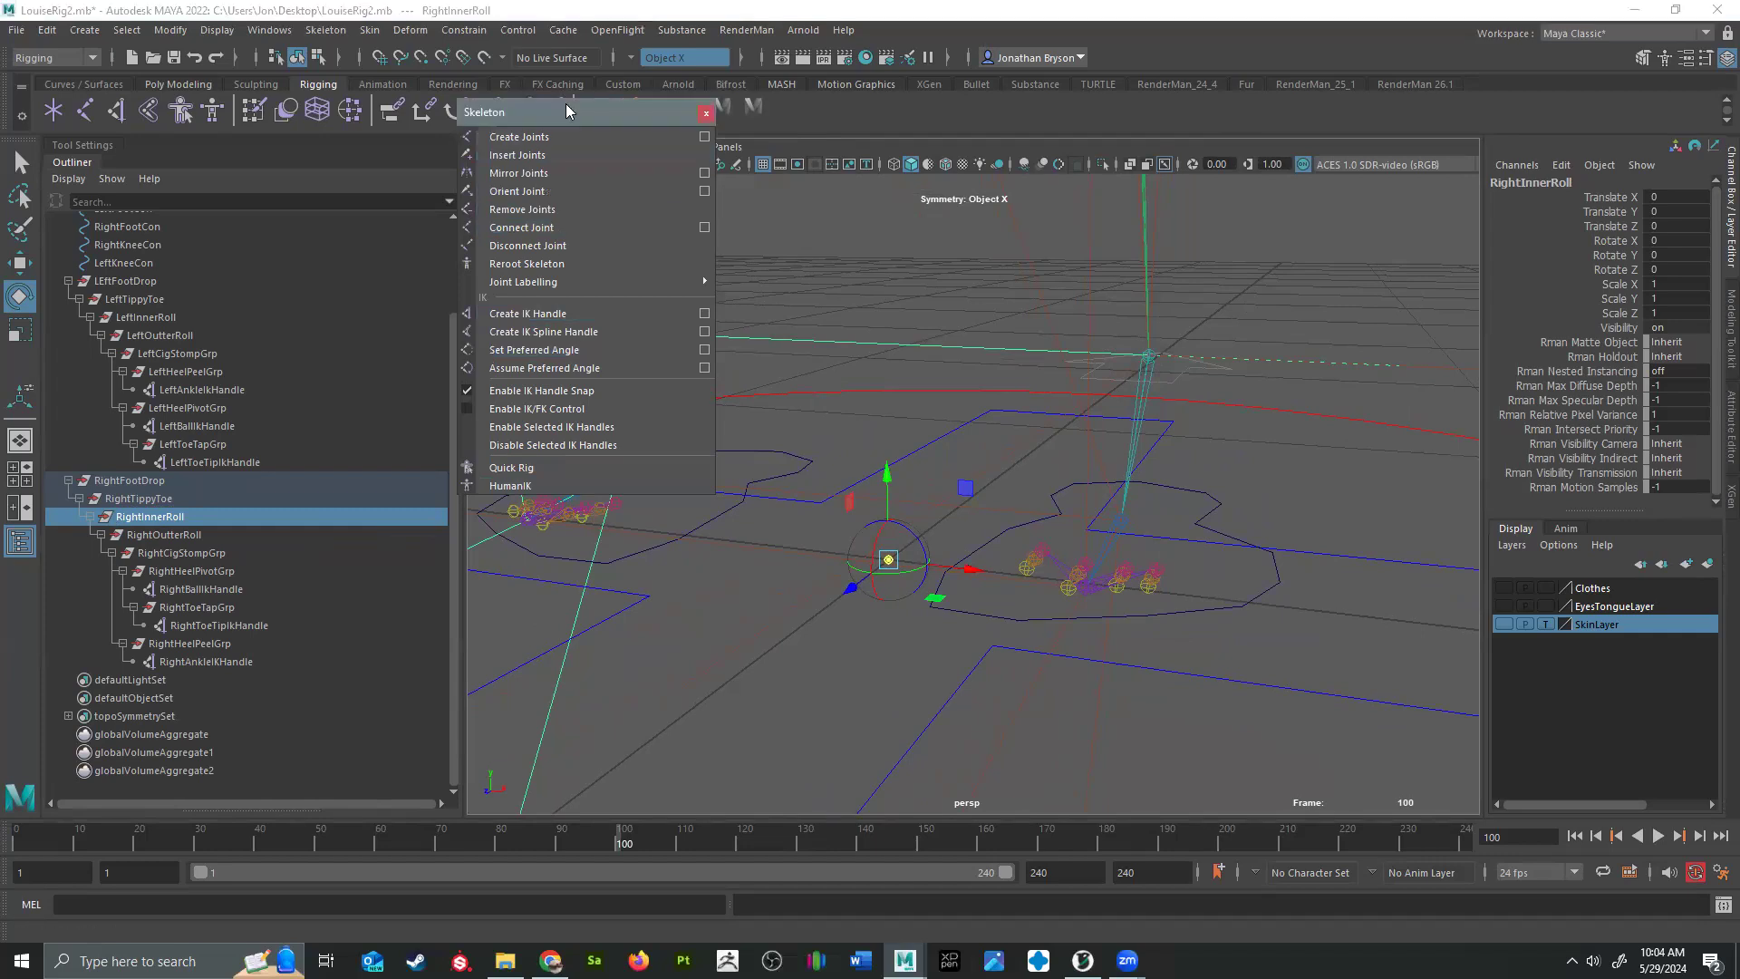
left_click_drag(565, 104, 346, 75)
left_click(487, 83)
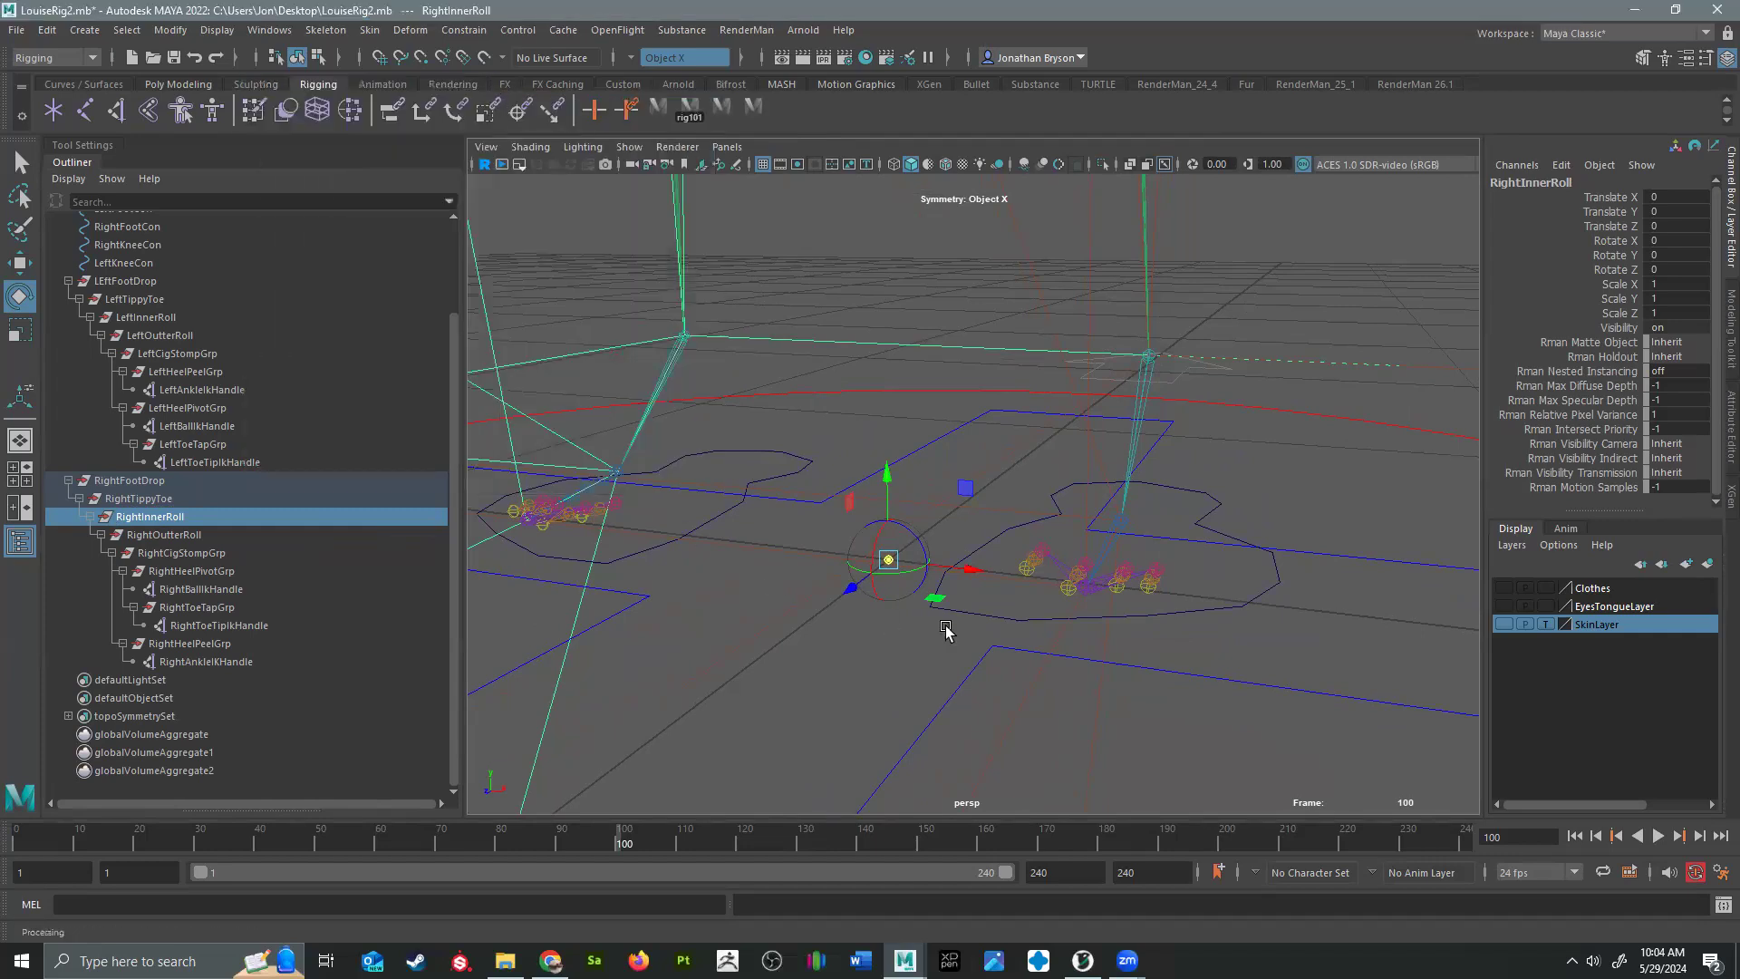
Step: Move the LeftOutterRoll group's pivot to the outer edge of the left foot control outline
left_click_drag(1043, 490, 988, 490, "alt")
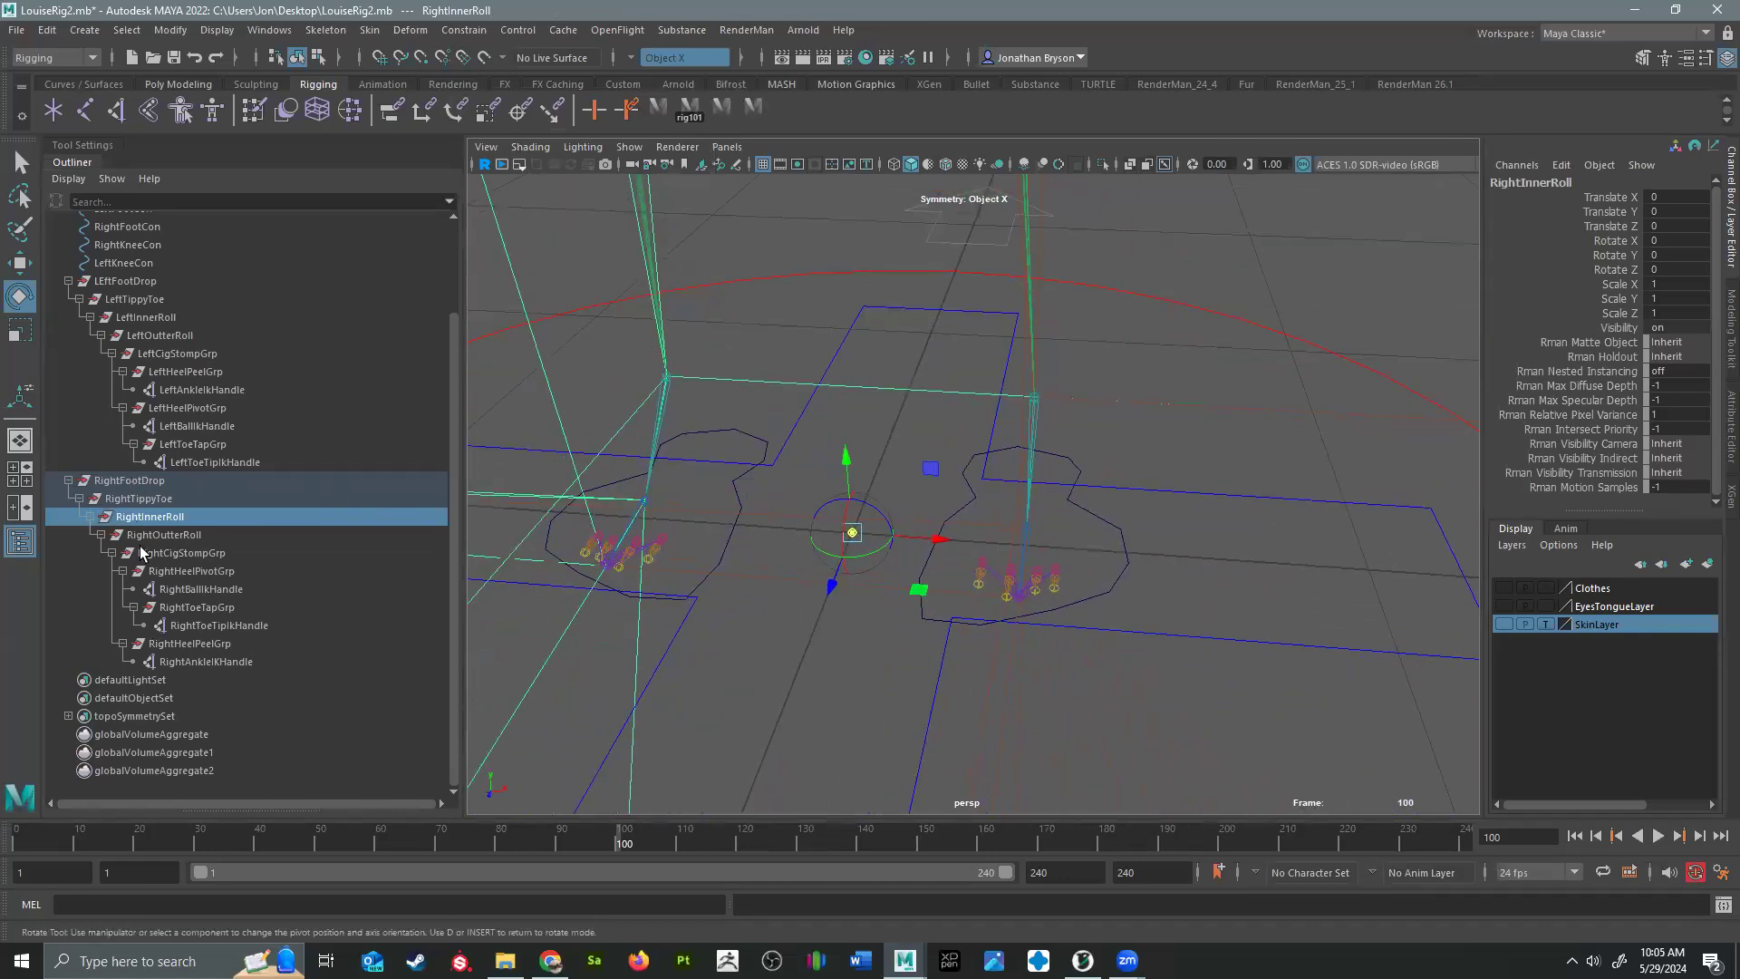
left_click(174, 352)
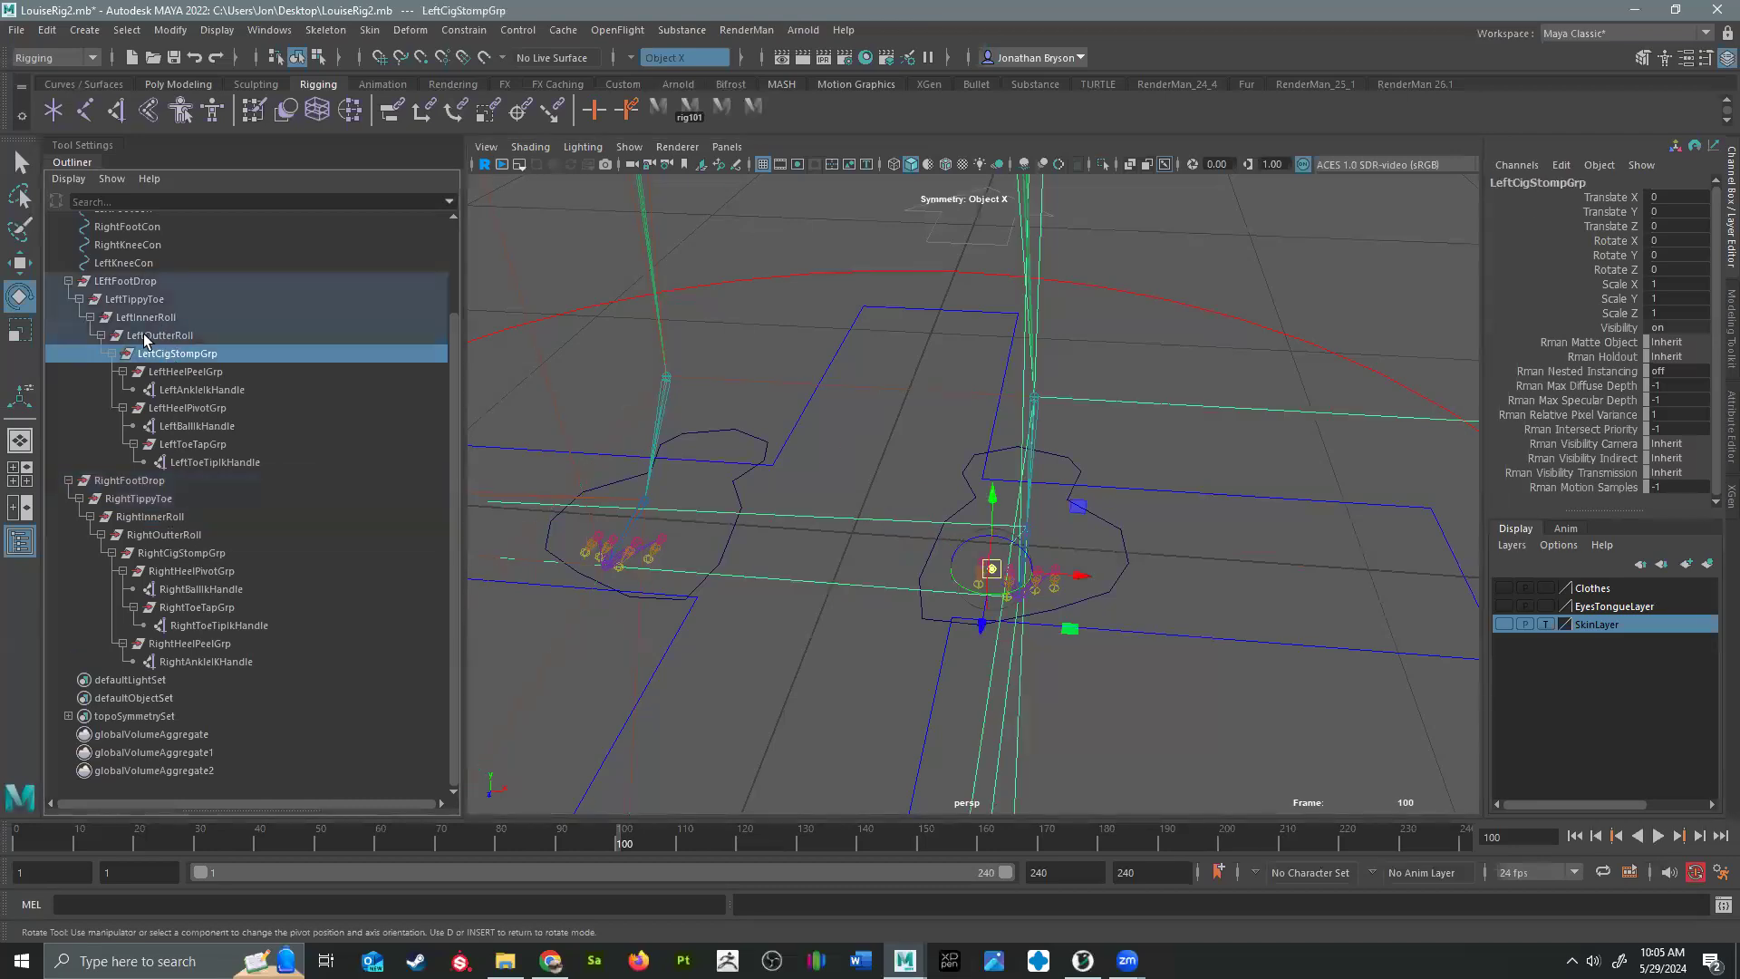
left_click(145, 335)
left_click_drag(1043, 501, 1062, 505, "alt")
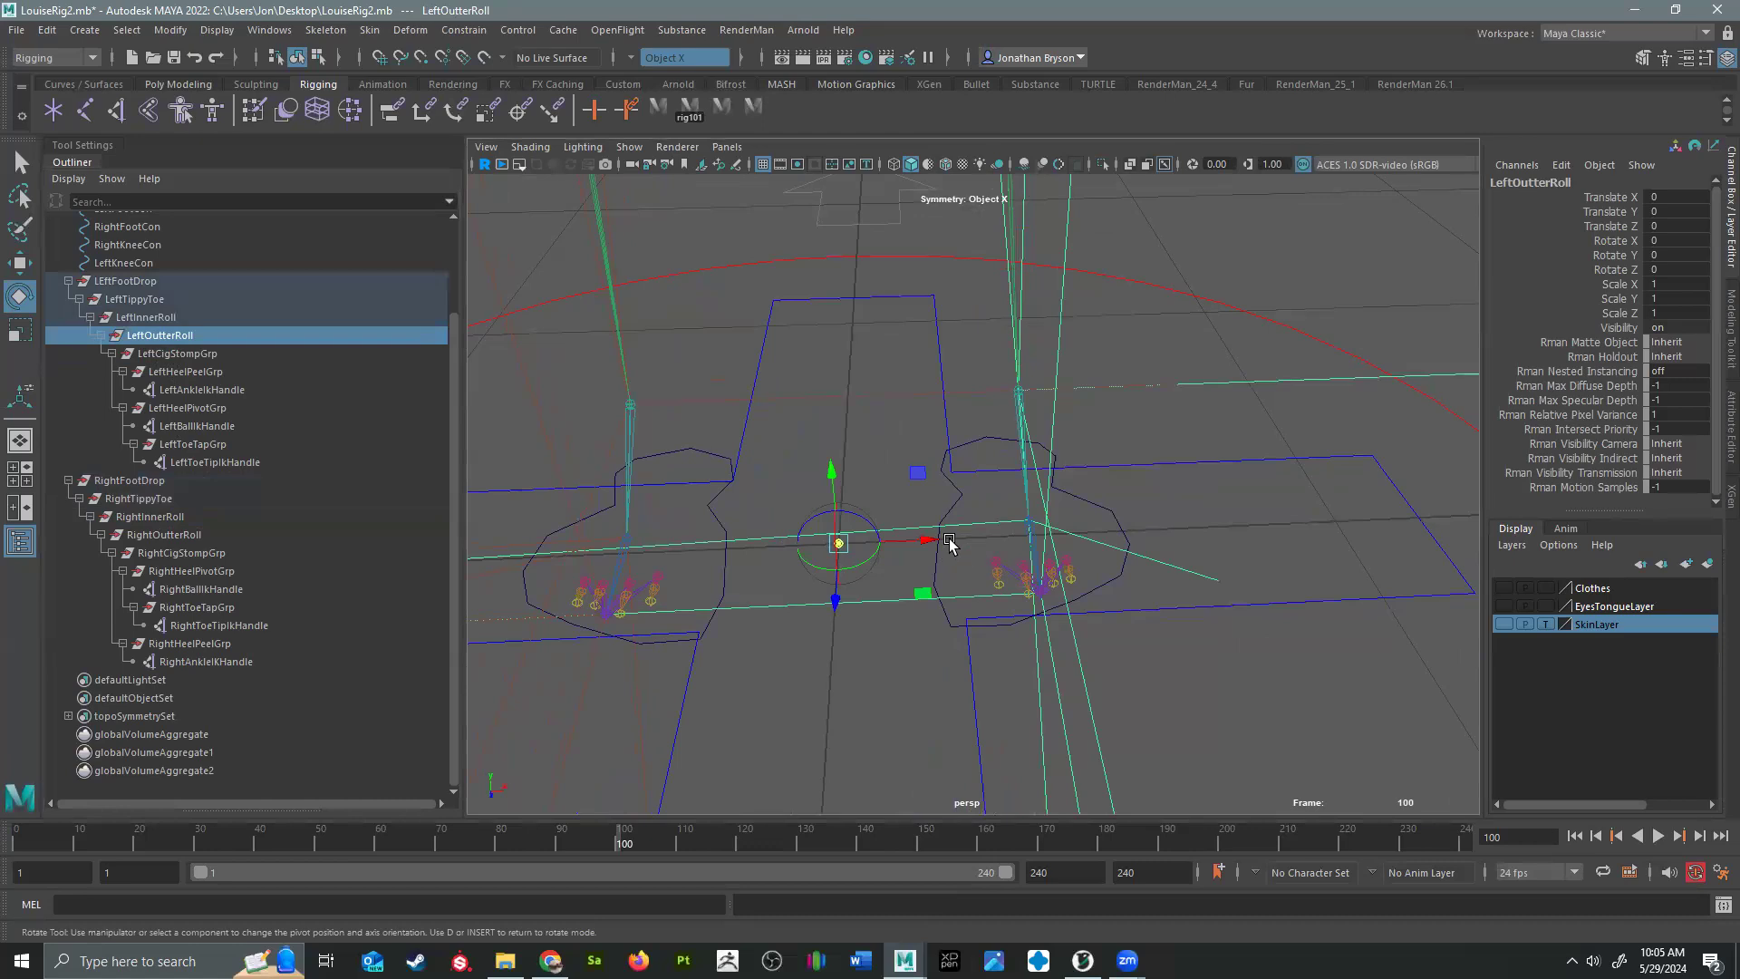
key("d")
key("d")
left_click_drag(921, 541, 1217, 513)
left_click_drag(1214, 526, 925, 562, "alt")
left_click_drag(1006, 661, 1182, 602, "alt")
left_click_drag(1218, 504, 1105, 694)
left_click_drag(1120, 634, 1106, 618)
left_click_drag(922, 604, 990, 555, "alt")
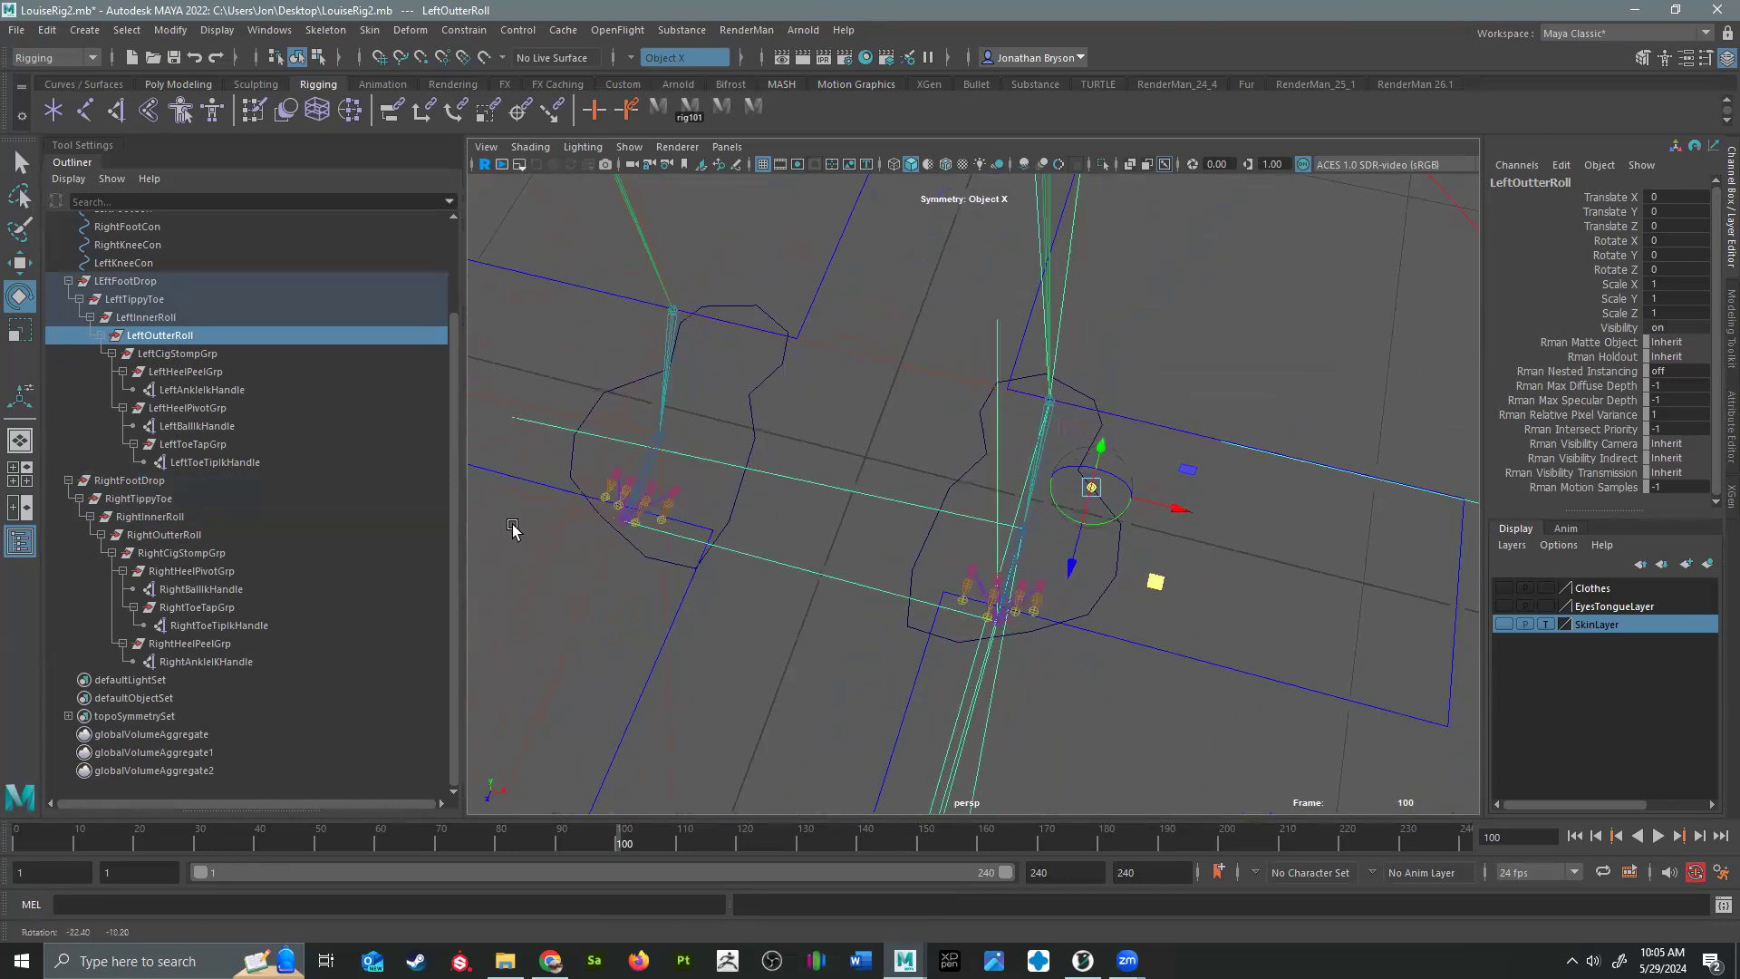
Step: Move the LeftInnerRoll group's pivot to the inner edge of the left foot control outline
left_click(161, 319)
left_click_drag(959, 428, 992, 342, "alt")
left_click_drag(950, 463, 925, 550, "alt")
left_click_drag(923, 504, 1049, 480)
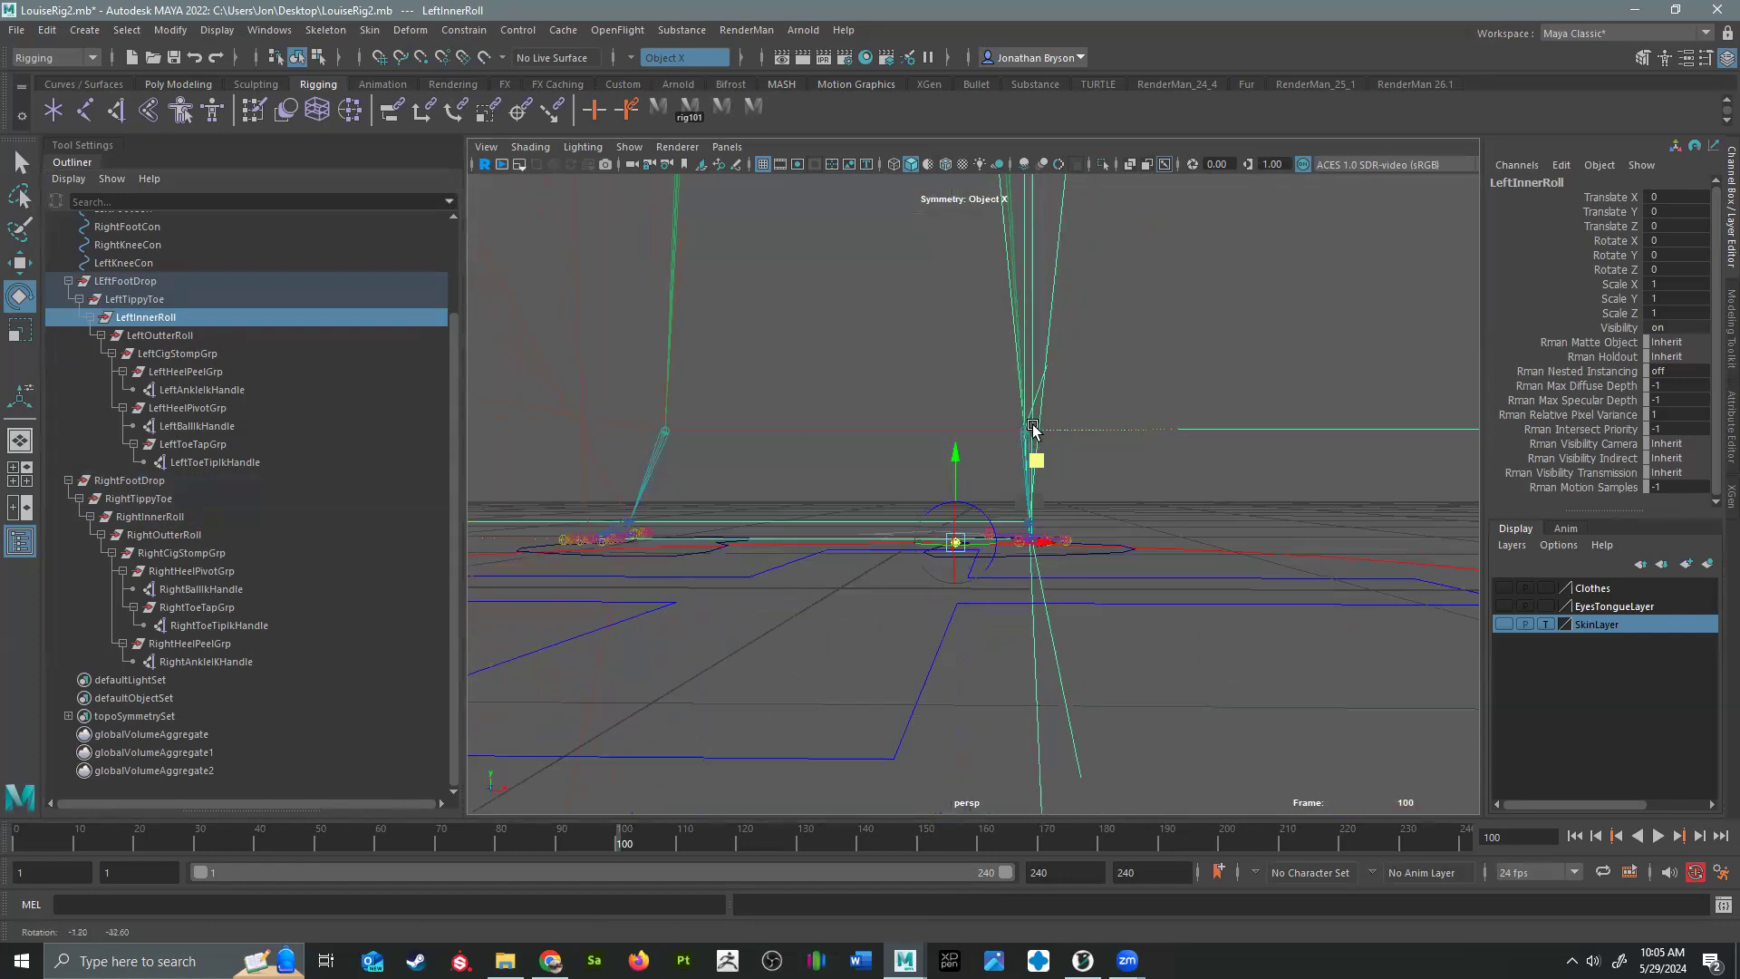
Step: Snap the LeftTippyToe group's pivot to the joint at the tip of the left foot's toes
left_click(134, 300)
left_click_drag(909, 537, 1020, 631, "alt")
middle_click_drag(1021, 632, 1019, 632, "alt")
key("d")
key("v")
left_click_drag(803, 620, 990, 445)
middle_click_drag(1076, 525, 942, 635, "alt")
right_click_drag(943, 635, 1414, 716, "alt")
middle_click_drag(816, 671, 1306, 444, "alt")
left_click_drag(1020, 524, 1485, 601, "alt")
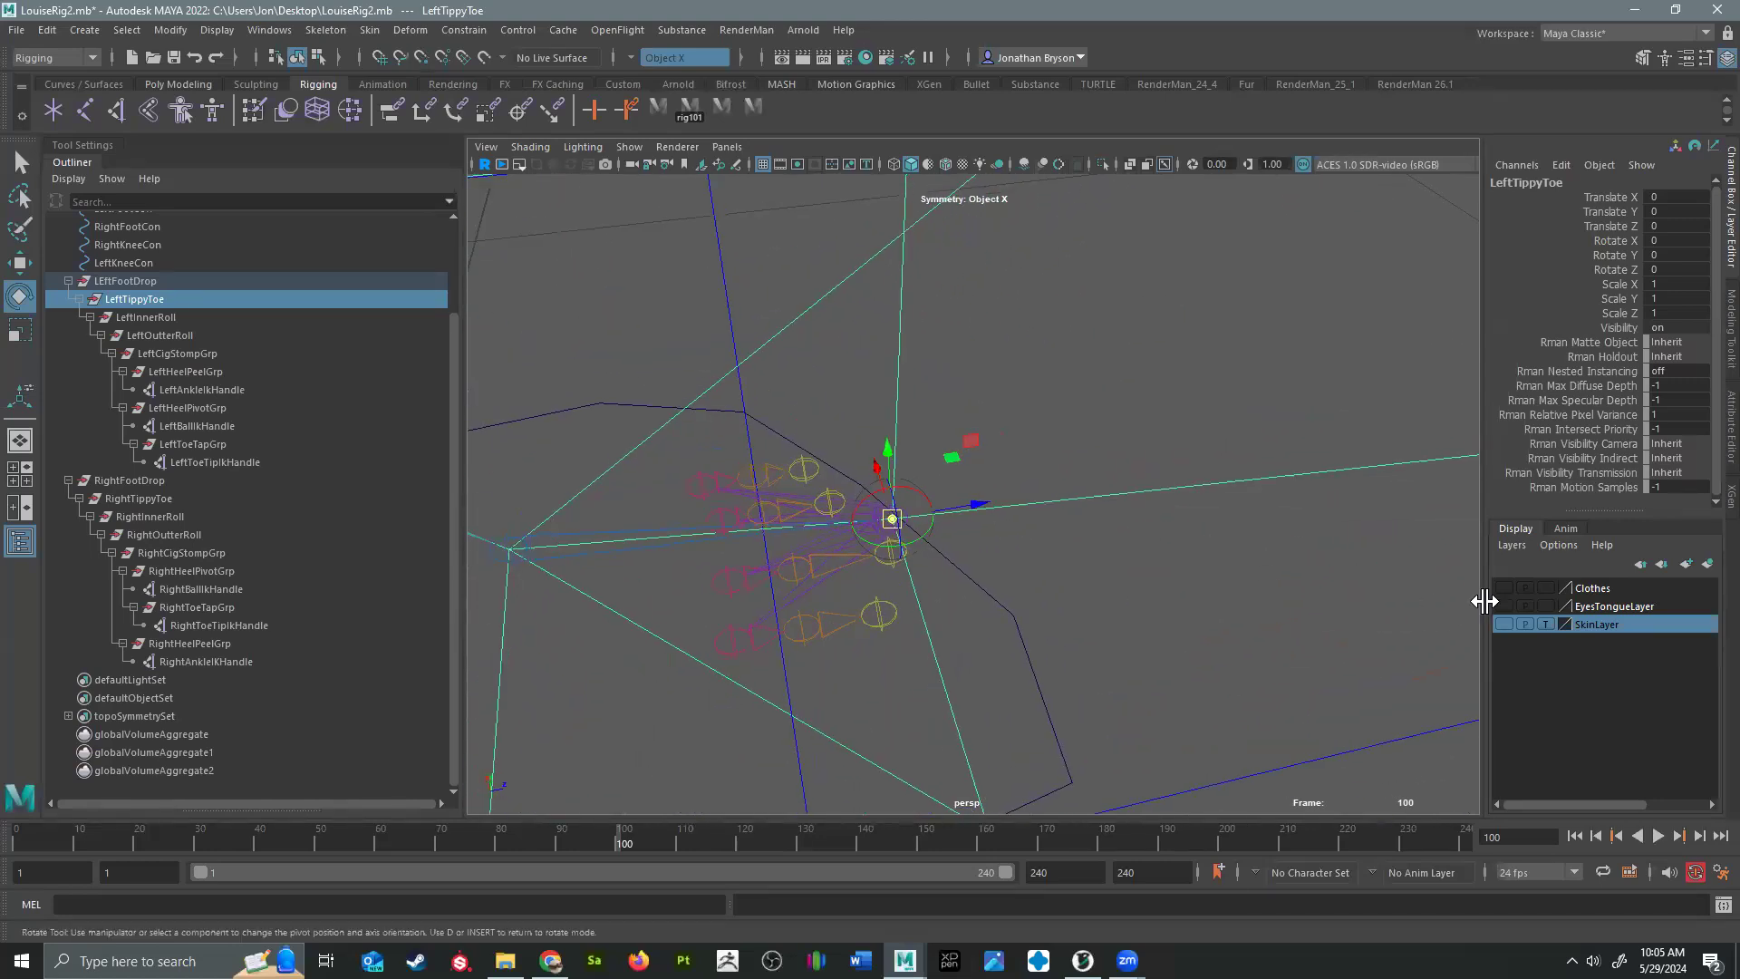
Step: Show the Clothes layer and shift the LeftTippyToe pivot forward to the front tip of the left shoe
left_click(1503, 602)
left_click(1502, 591)
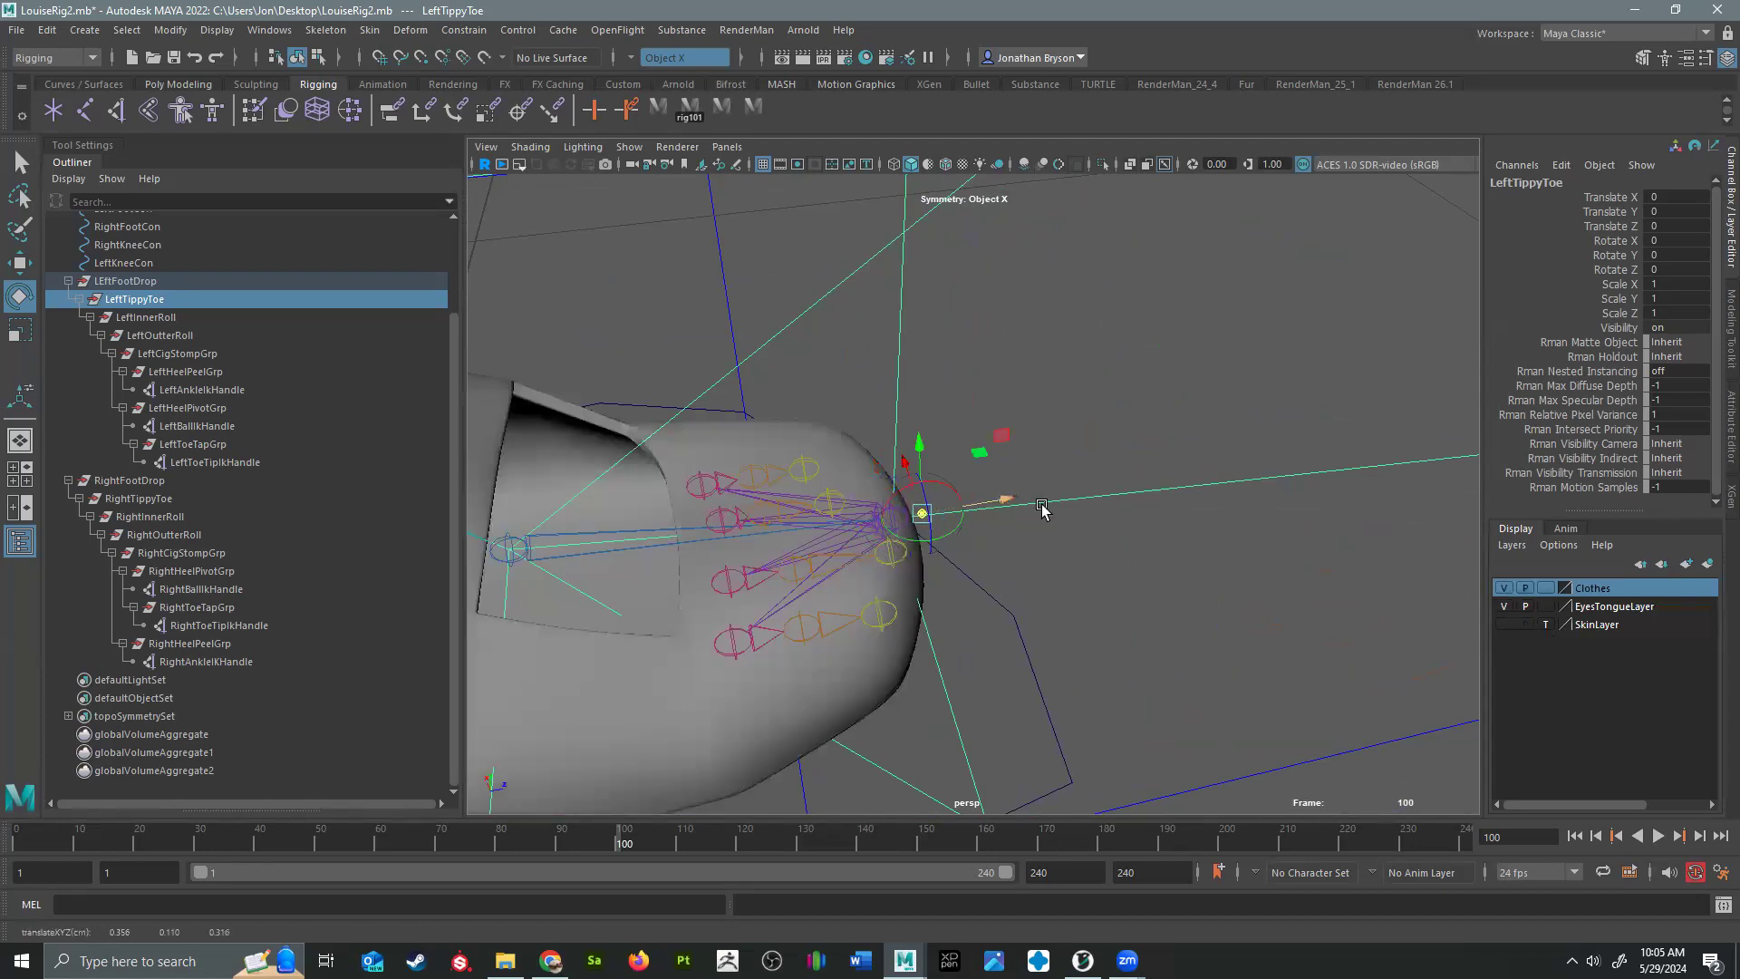
left_click_drag(1041, 505, 1033, 498, "alt")
left_click_drag(1041, 668, 1197, 341, "alt")
left_click_drag(1286, 460, 868, 460, "alt")
Step: Snap the left foot-drop group's pivot to the left ankle joint and hide the Clothes layer
left_click(145, 281)
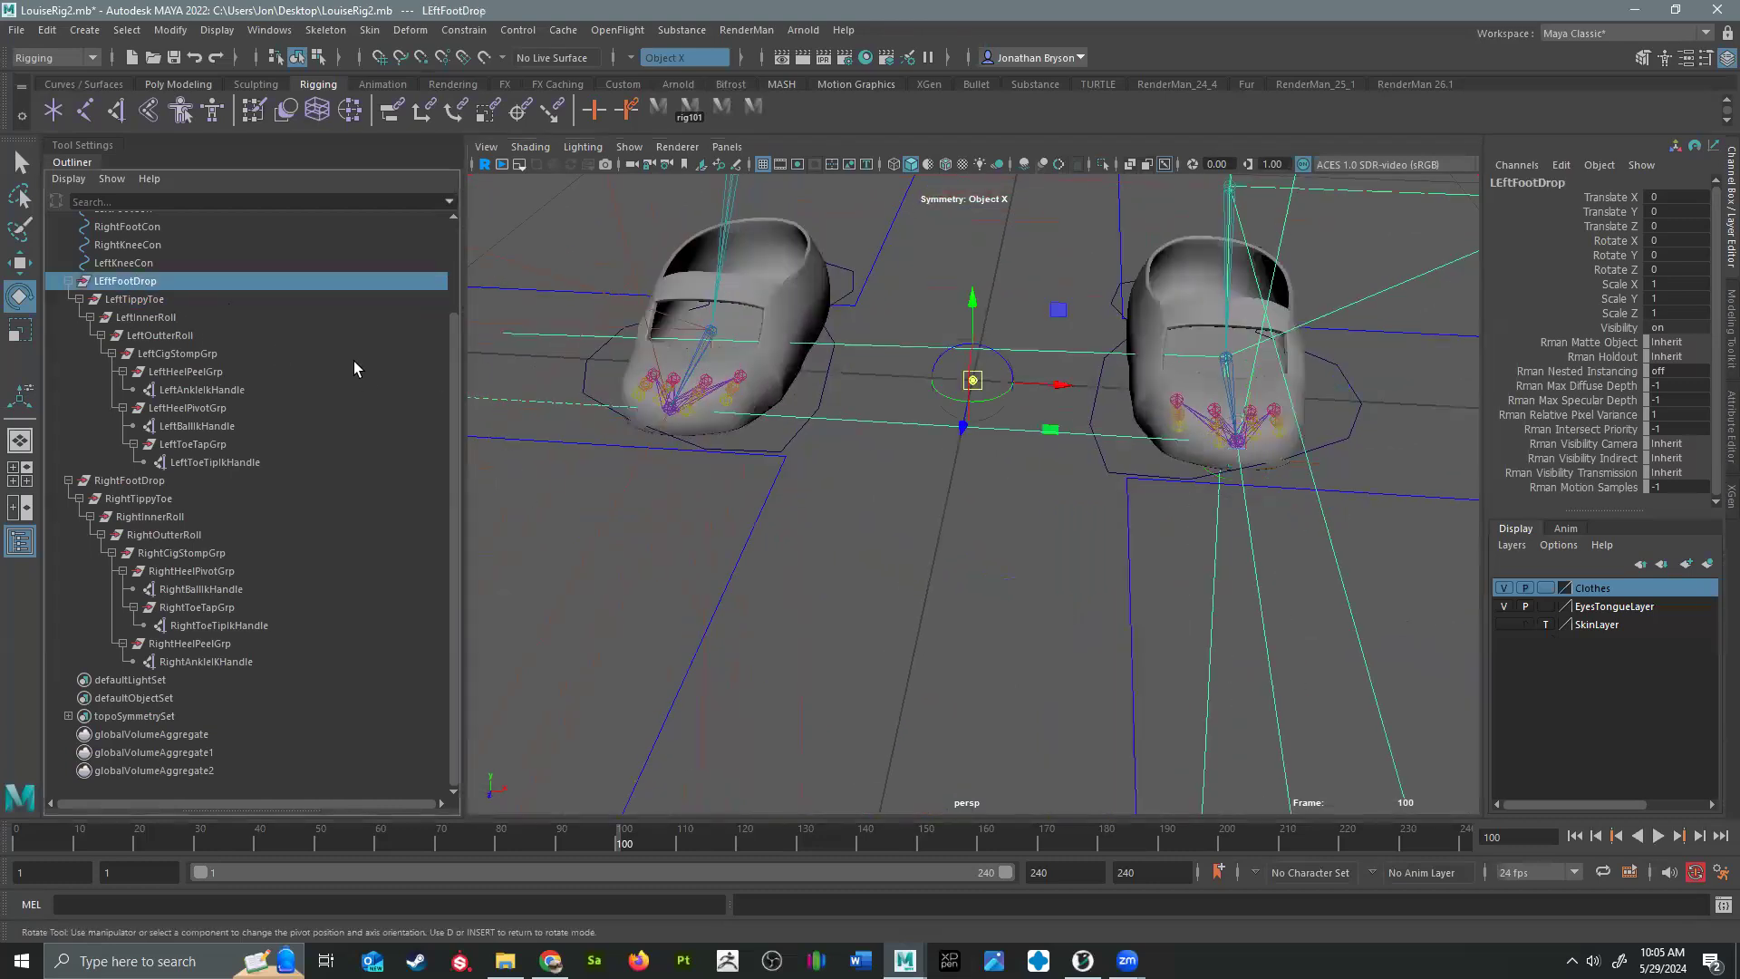
left_click_drag(917, 408, 1144, 318, "alt")
key("d")
key("v")
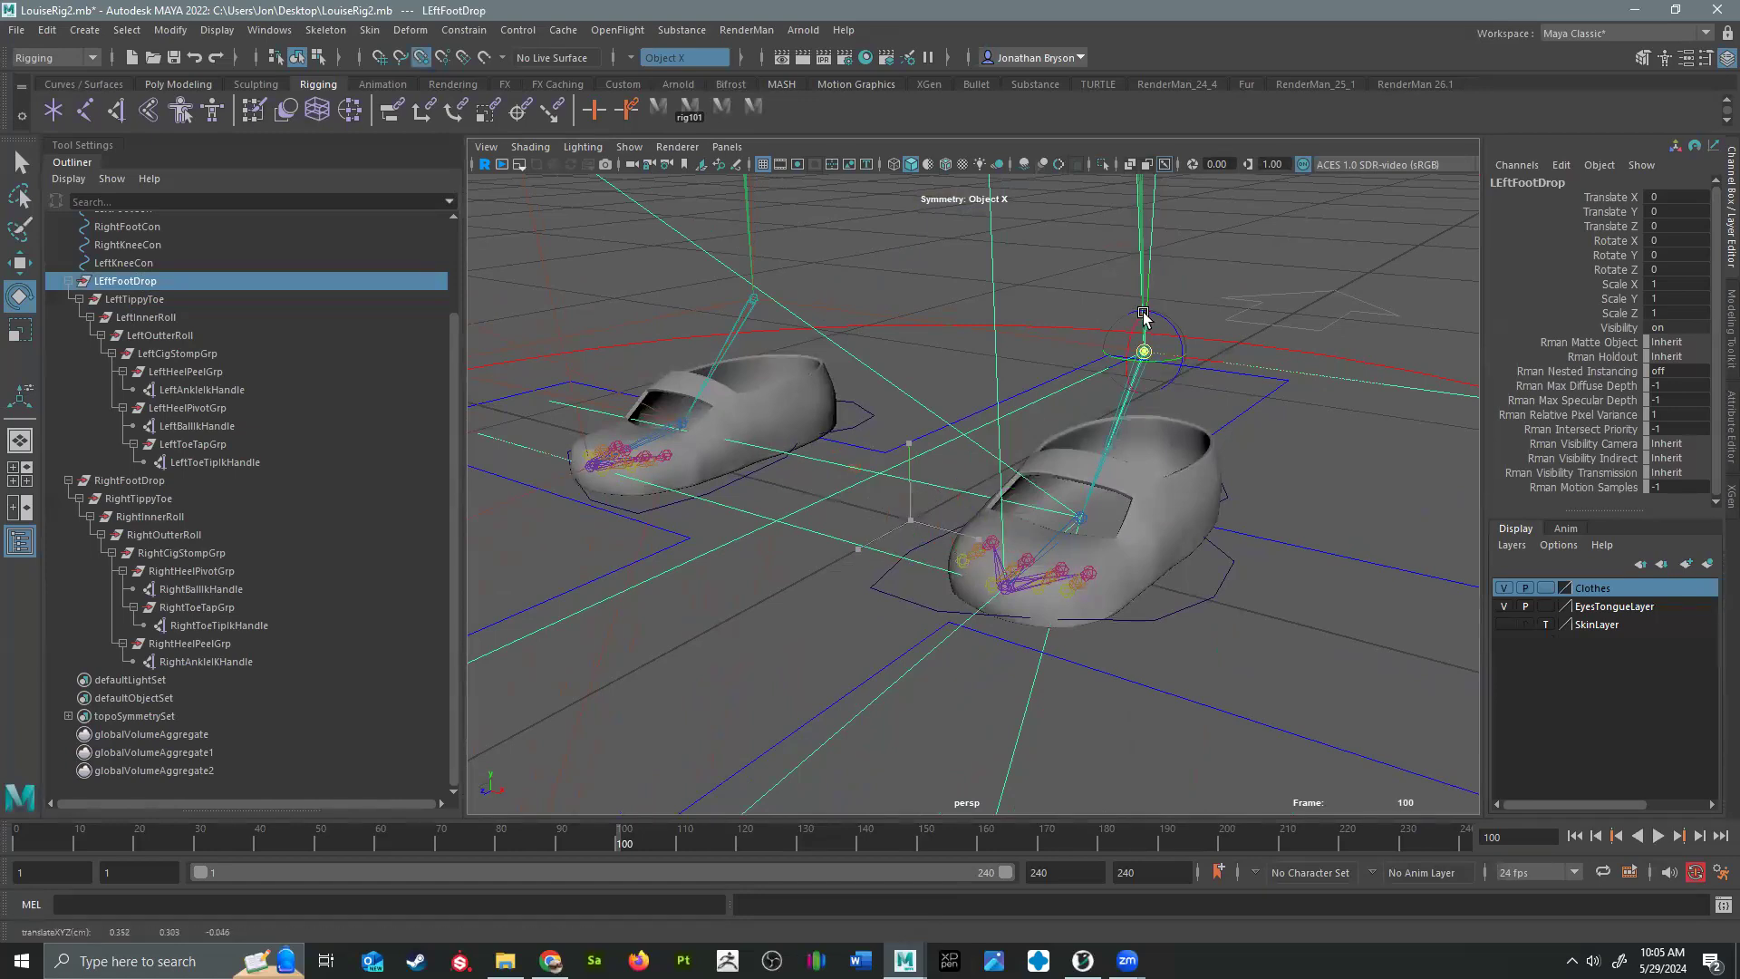
left_click_drag(804, 590, 321, 615, "alt")
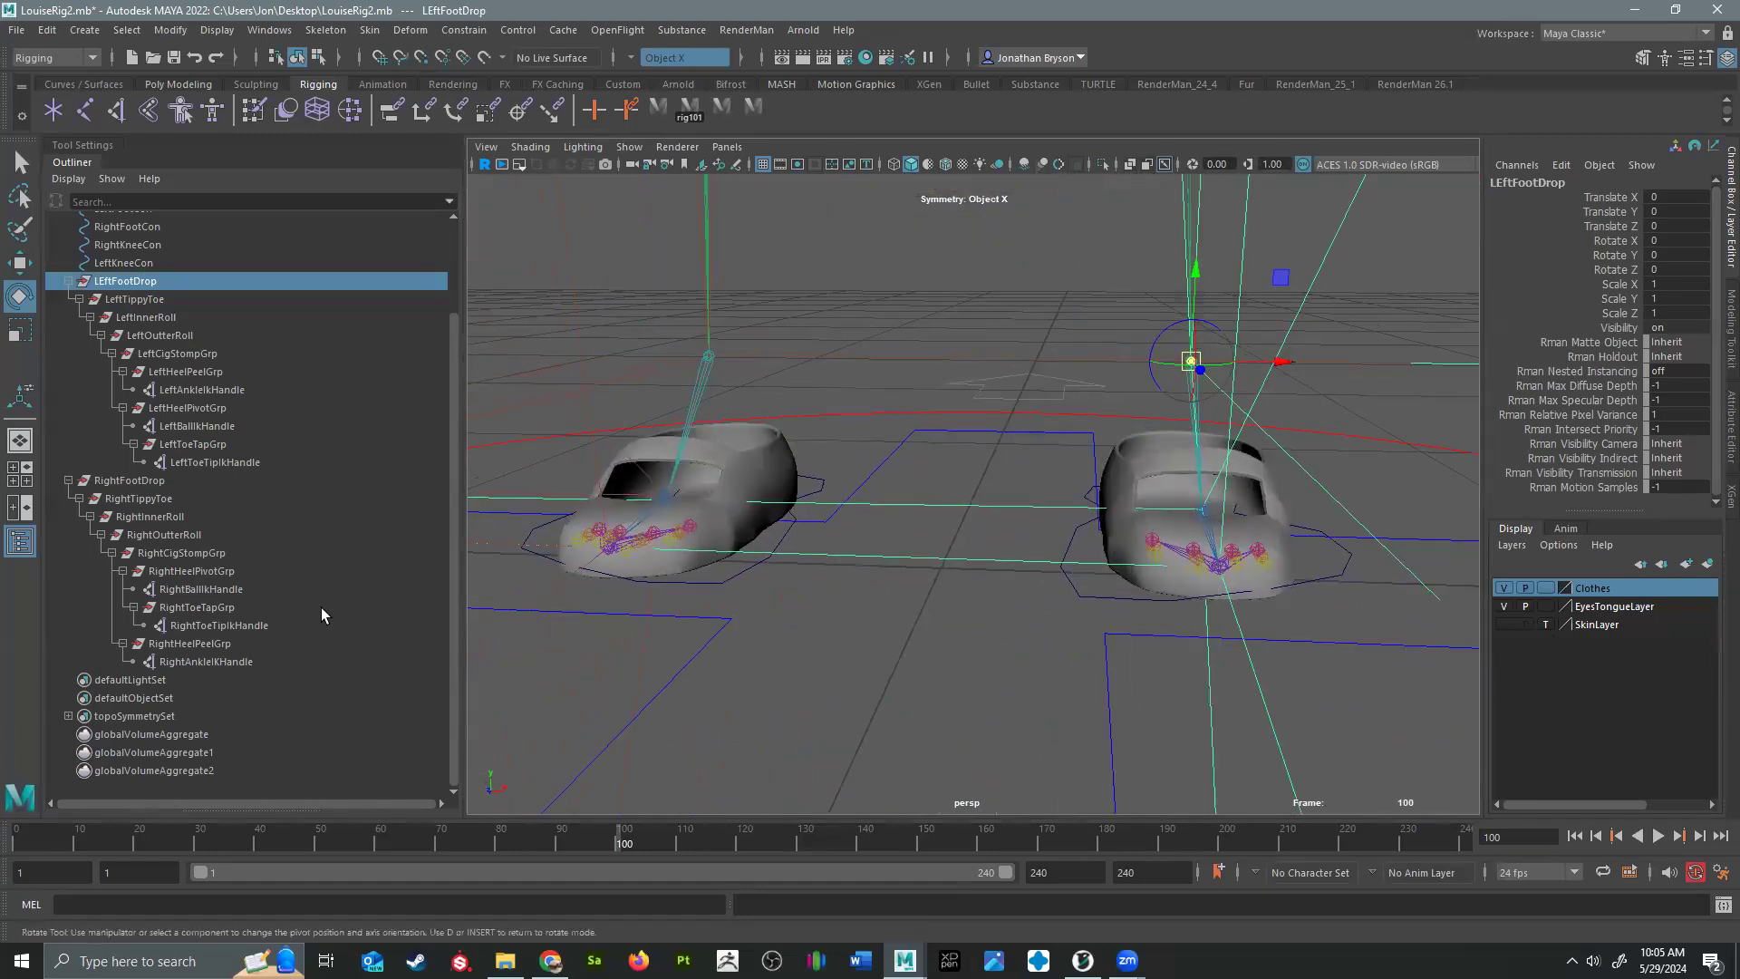
left_click(1505, 588)
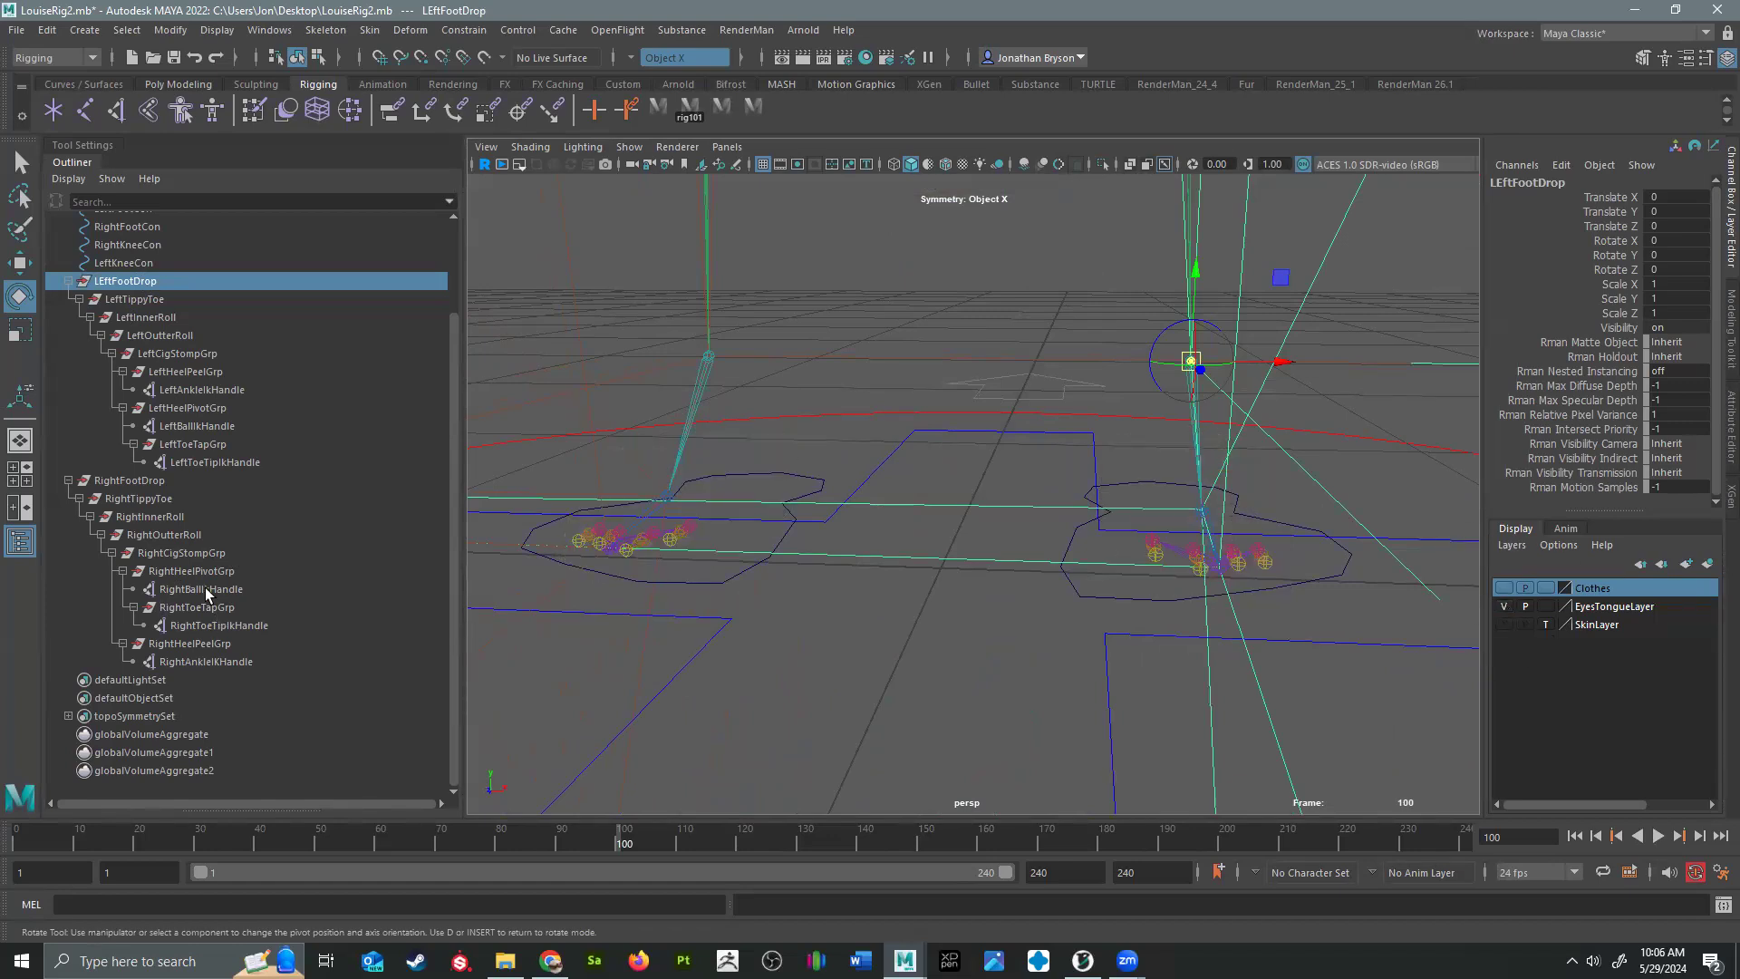
Step: Place the RightOutterRoll pivot at the right foot outline's outer edge and the RightInnerRoll pivot at its inner edge
left_click(146, 534)
left_click_drag(751, 590, 661, 479, "alt")
left_click_drag(784, 518, 787, 472, "alt")
left_click(142, 516)
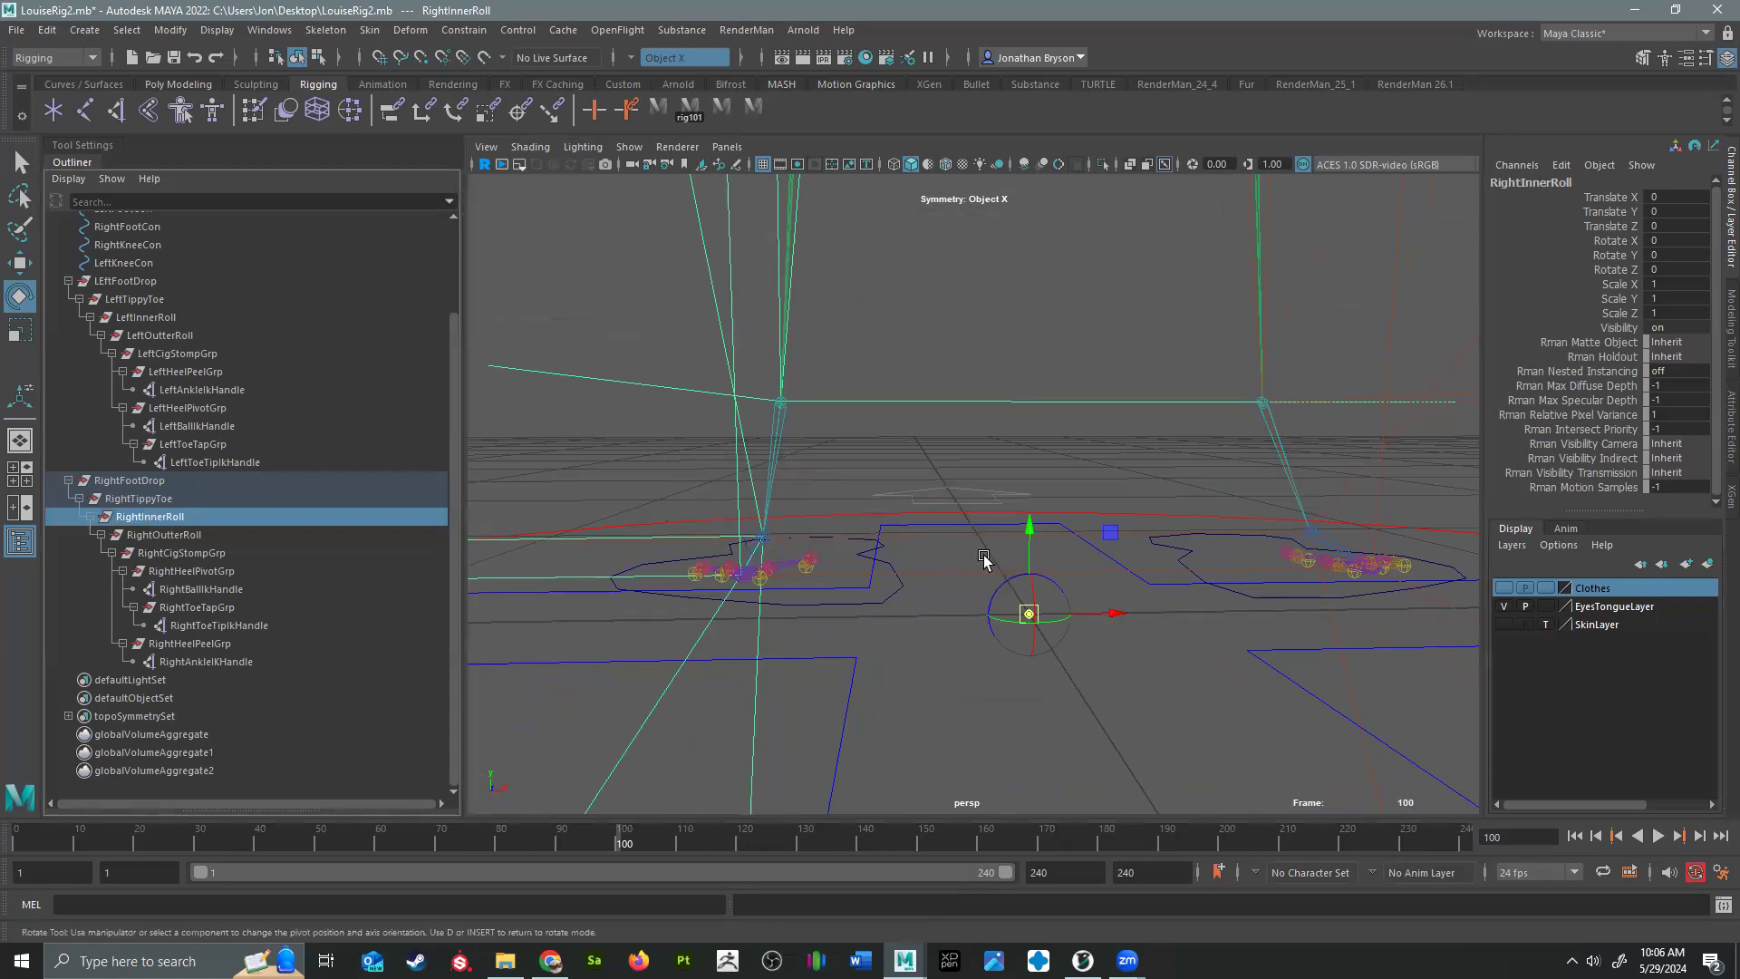
left_click_drag(1115, 528, 798, 508)
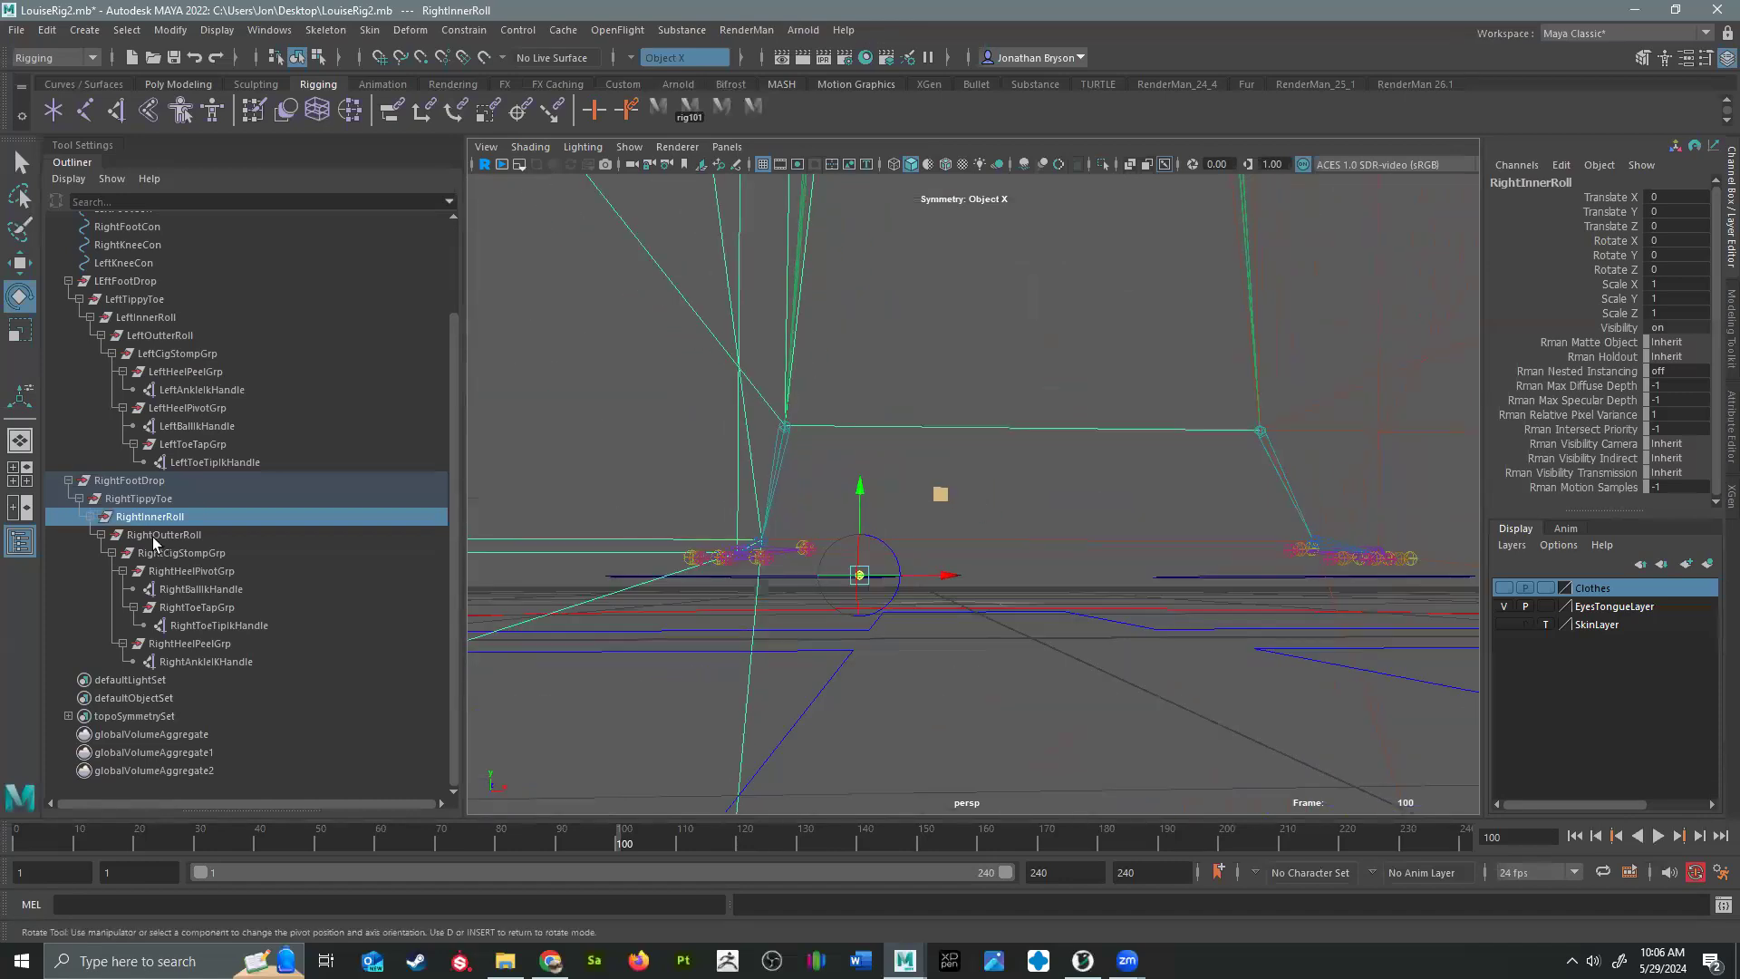
Step: Move the RightTippyToe group's pivot to the tip of the right foot's toes and show the Clothes layer
left_click(138, 499)
left_click_drag(1042, 590, 824, 510, "alt")
key("v")
left_click_drag(878, 601, 956, 698, "alt")
left_click_drag(780, 564, 685, 532, "alt")
left_click(1504, 588)
Step: Snap the RightFootDrop group's pivot to the right ankle joint and hide the Clothes layer
left_click(308, 479)
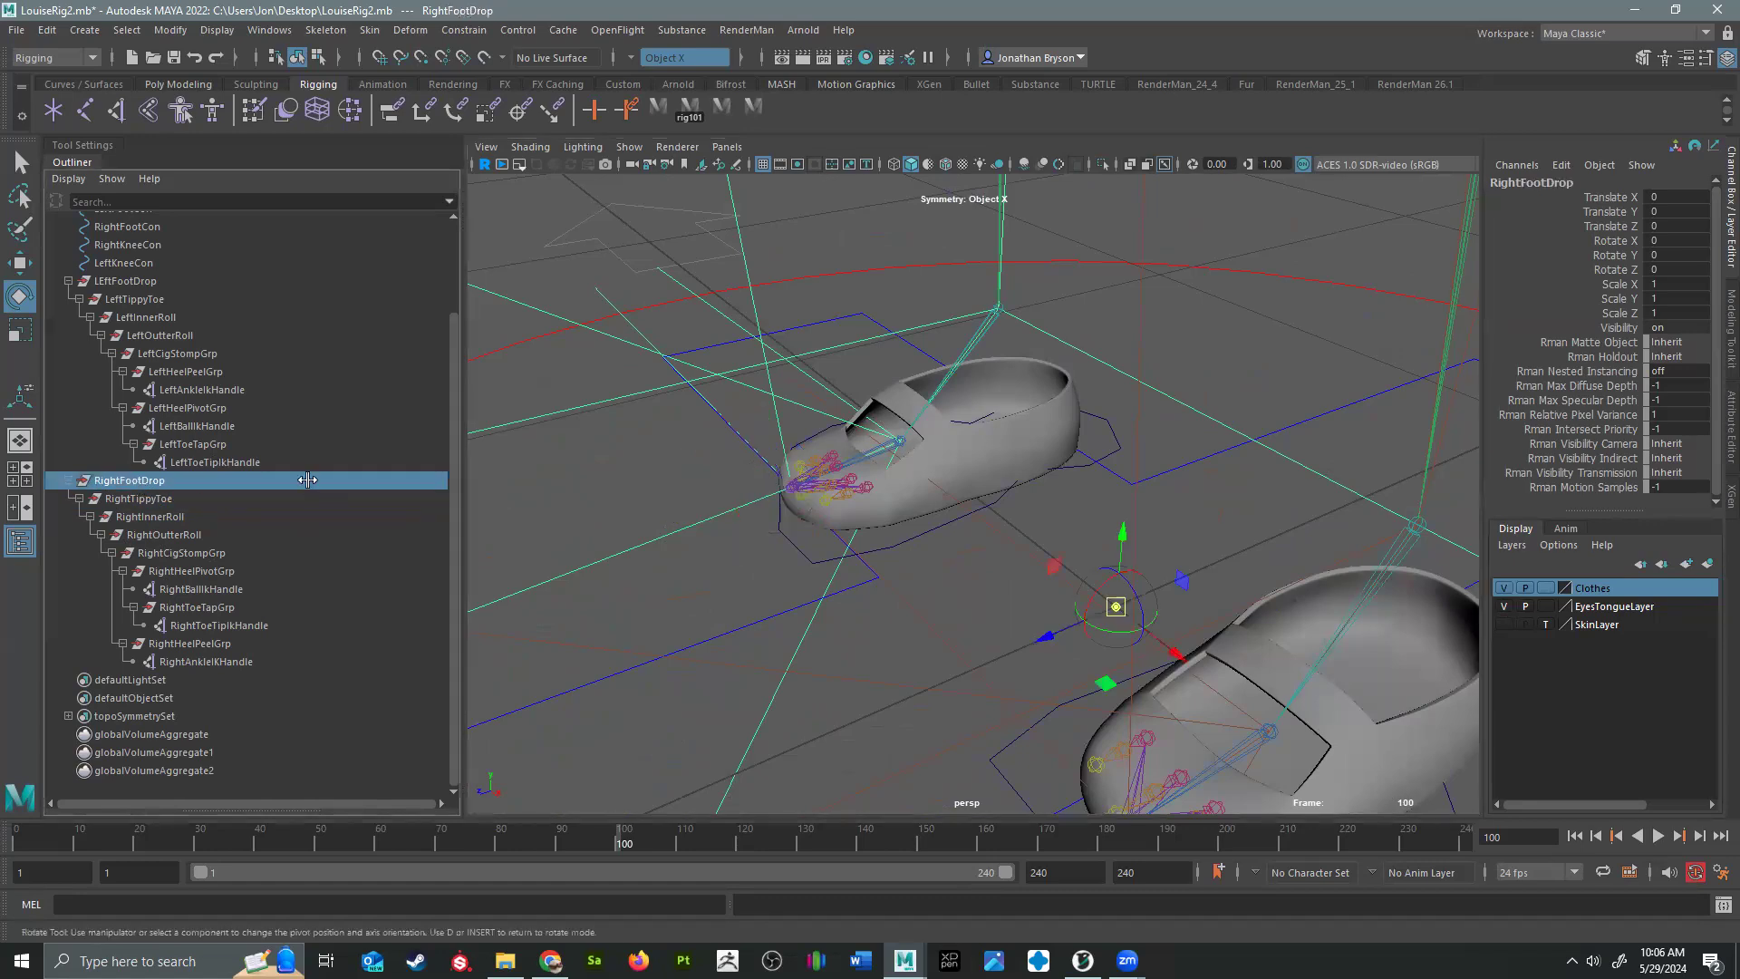
left_click_drag(1116, 606, 1030, 381)
left_click_drag(925, 552, 975, 542, "alt")
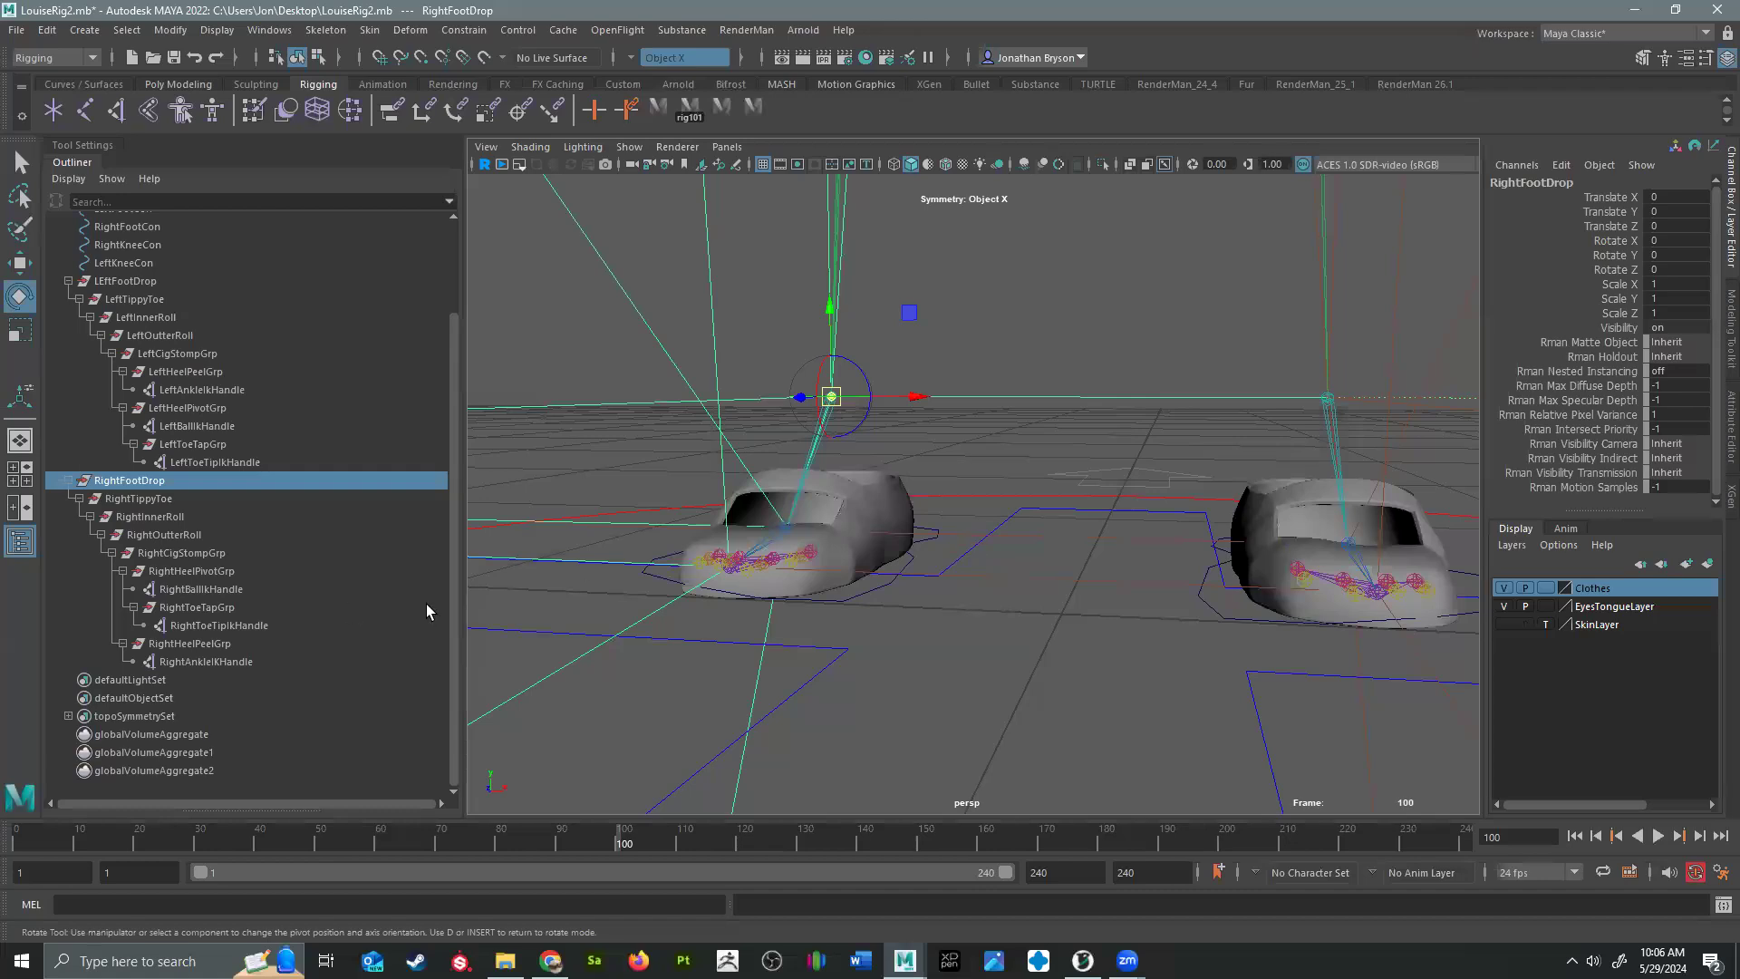
left_click(1052, 304)
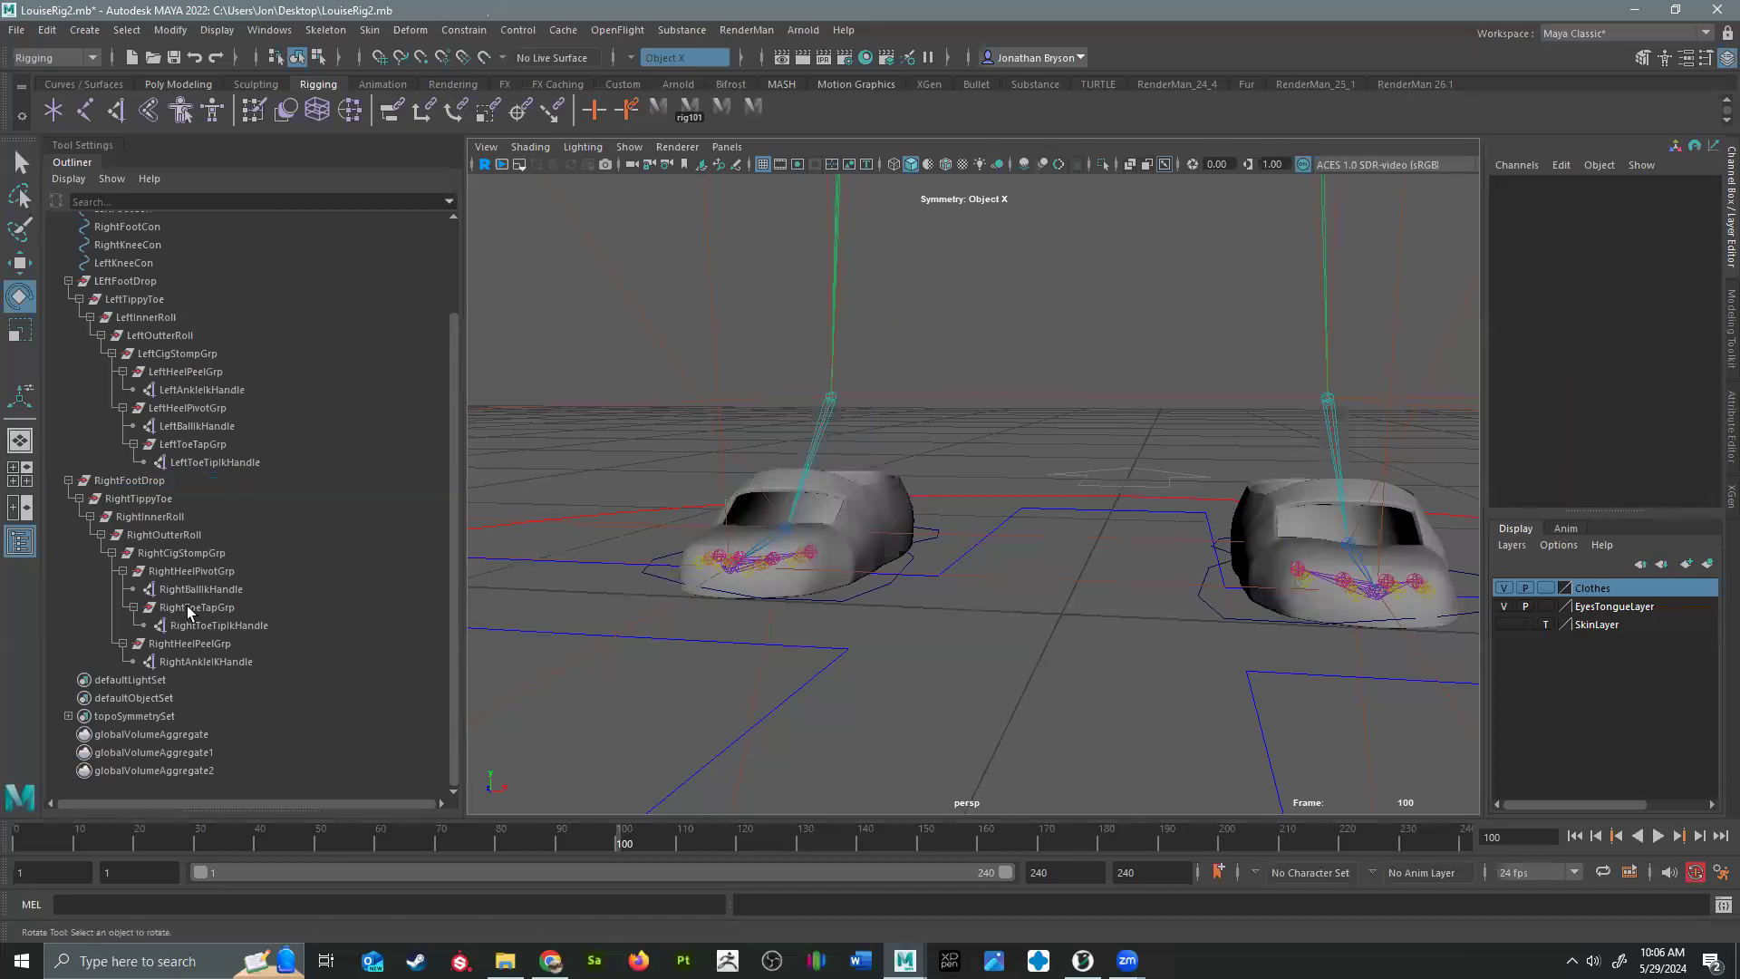
left_click(130, 480)
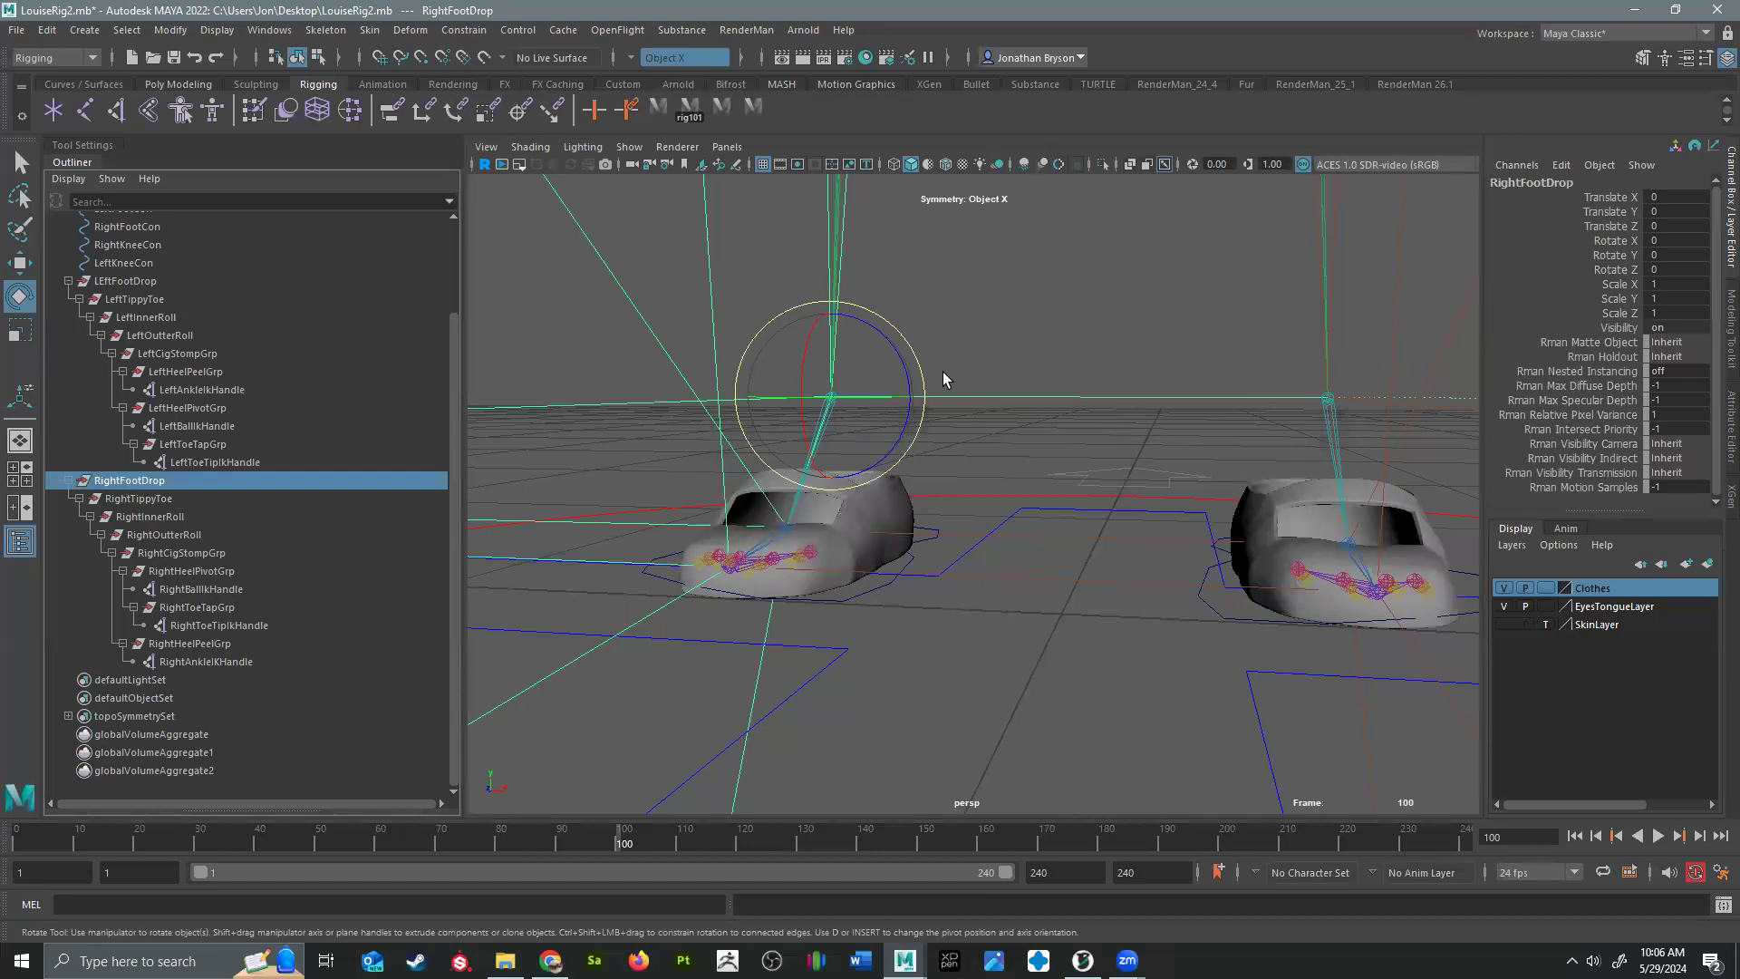
left_click_drag(942, 372, 893, 355, "alt")
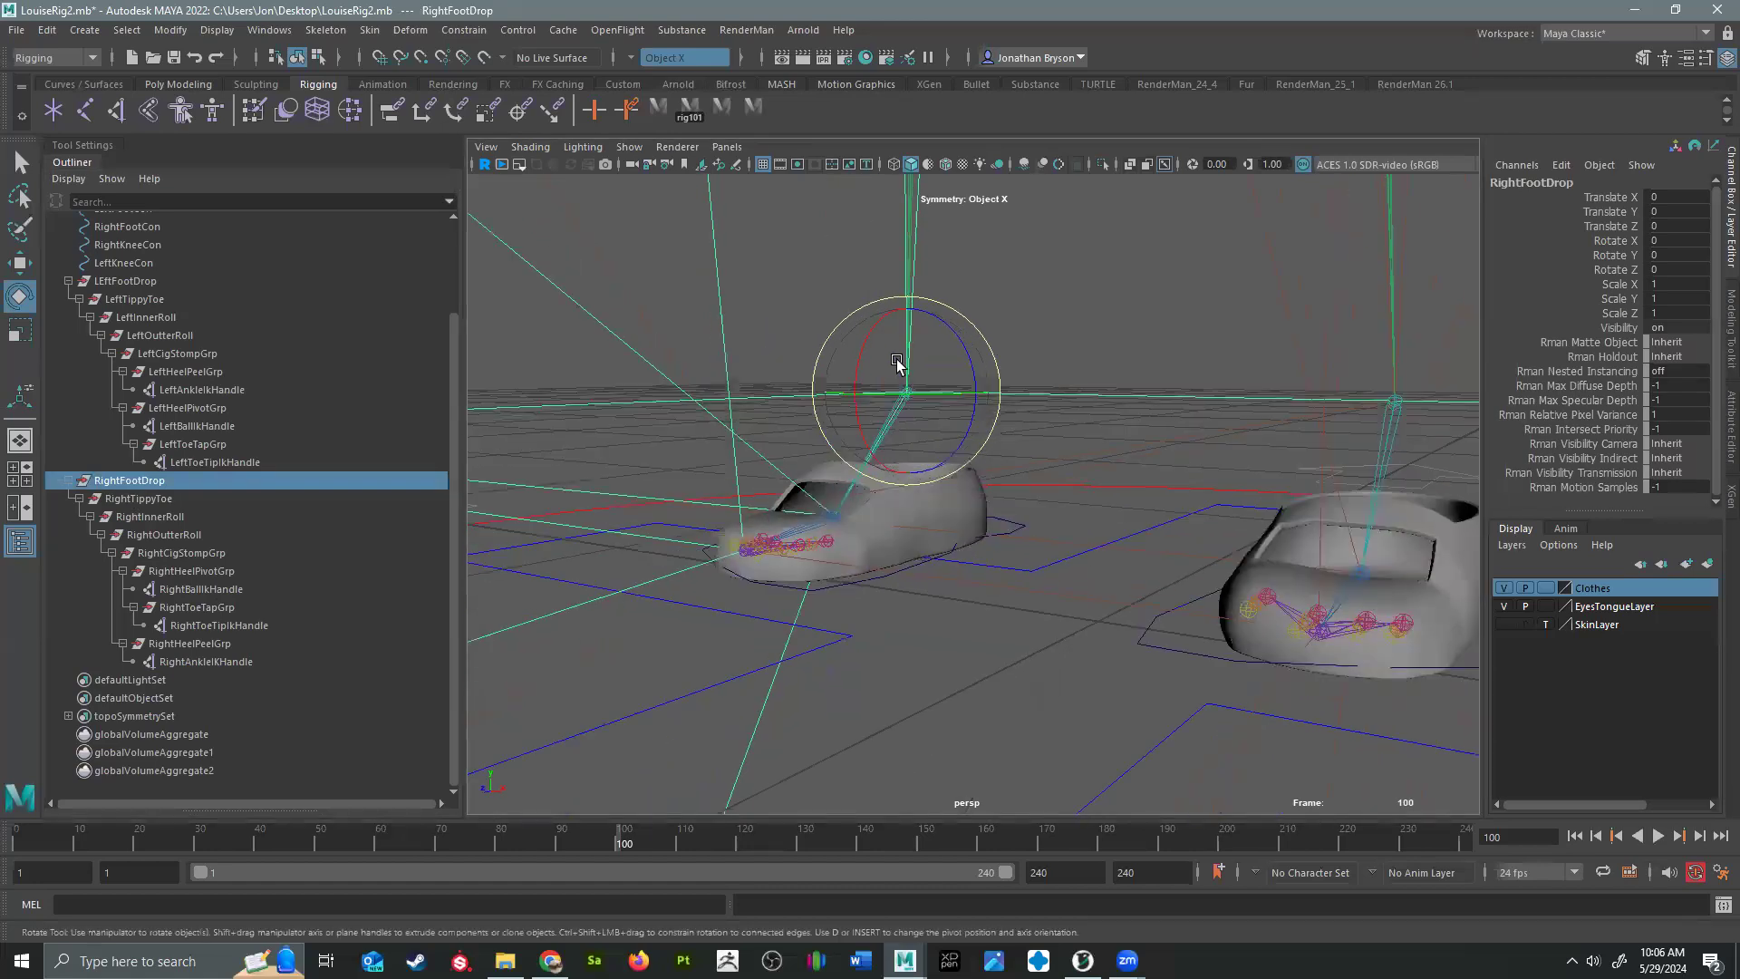
left_click(1504, 587)
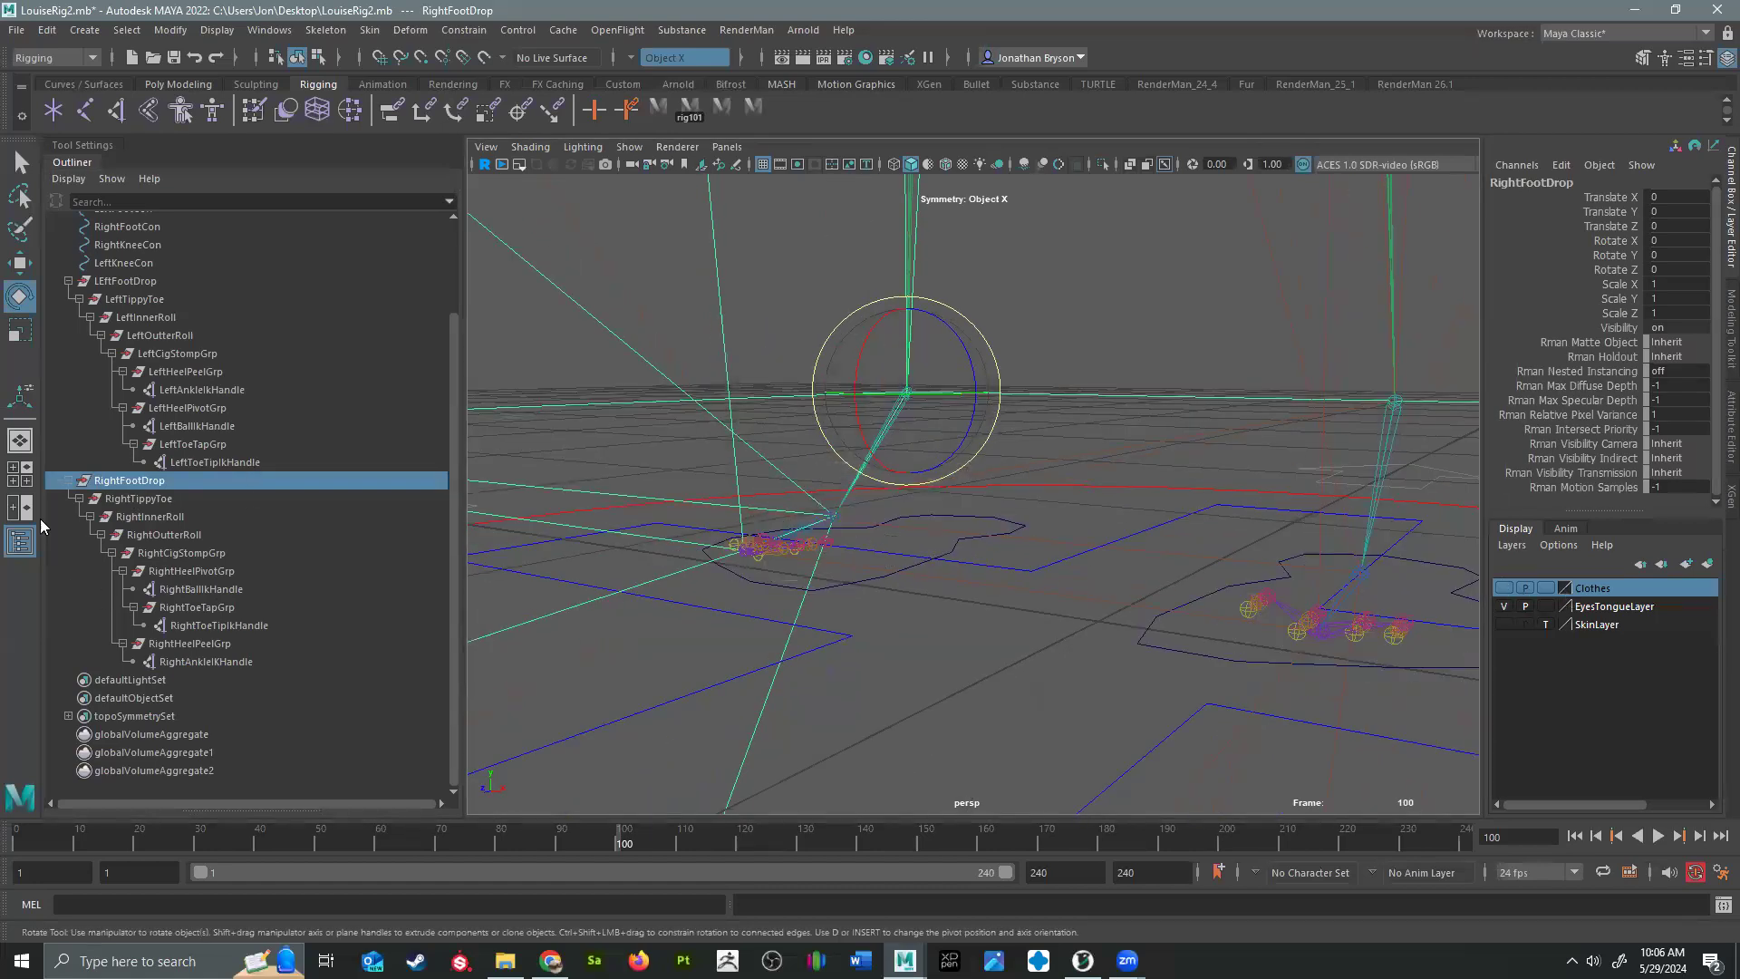
Step: Test-rotate the RightFootDrop and RightTippyToe groups to check their pivots, undoing each rotation
left_click_drag(877, 326, 777, 388)
key("ctrl+z")
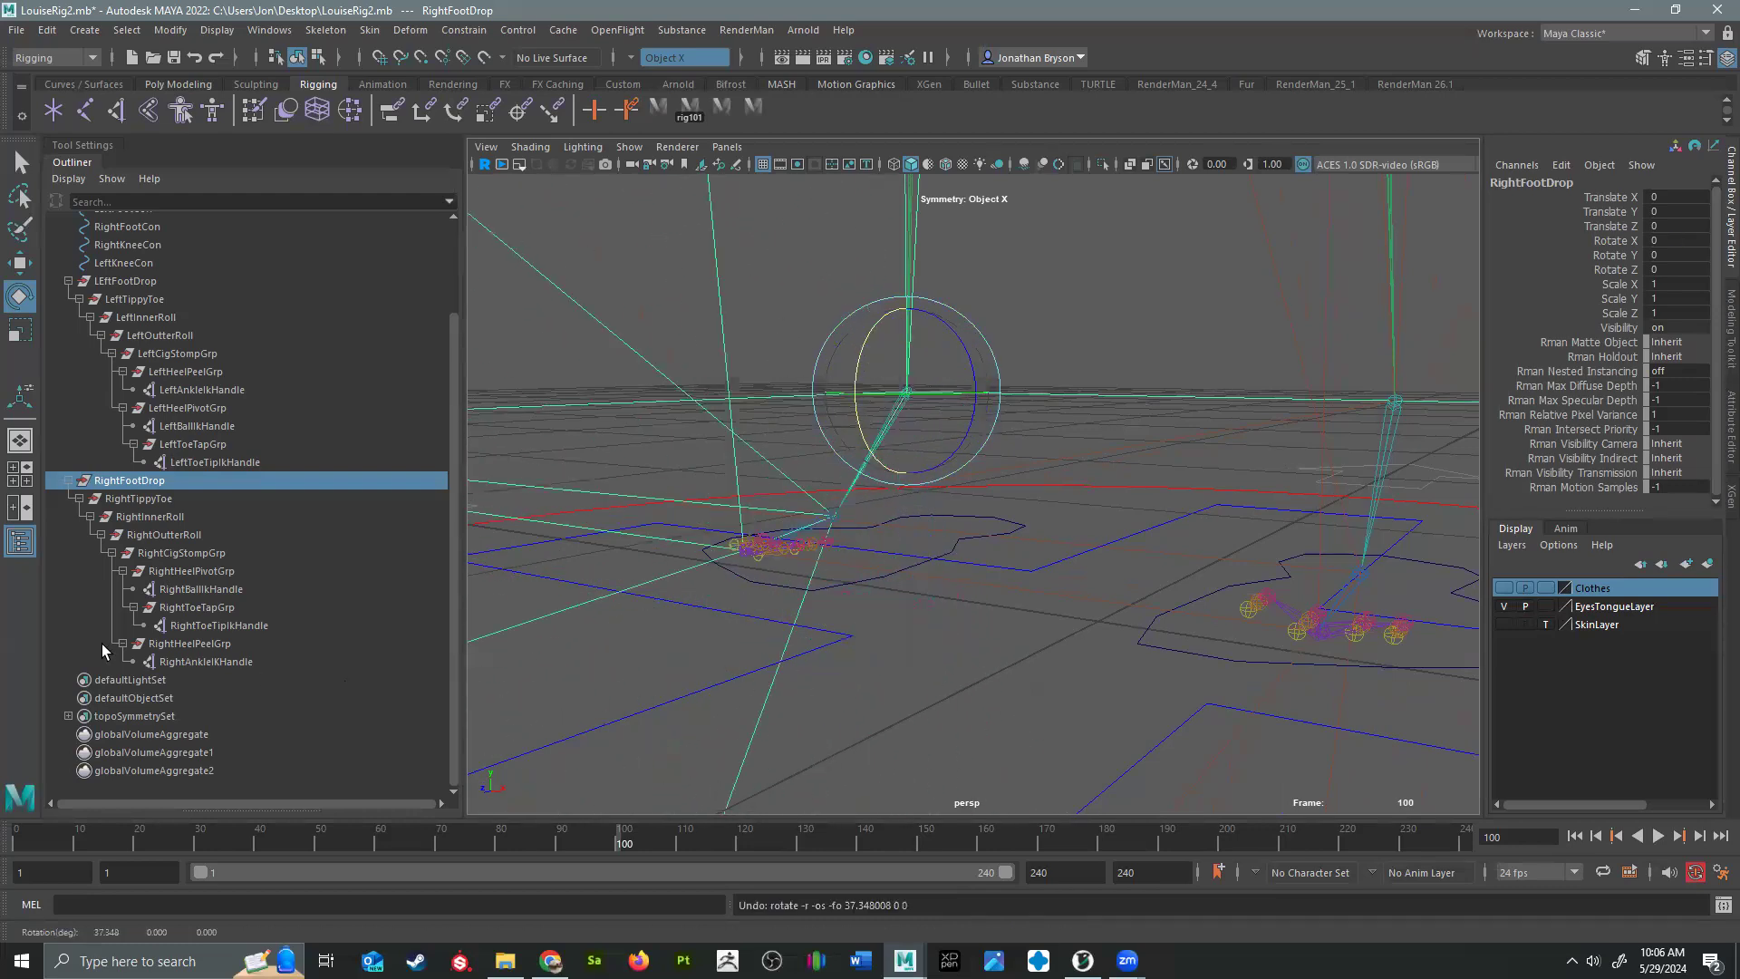
left_click(133, 499)
left_click_drag(692, 494, 846, 498)
key("ctrl+z")
Step: Test-rotate the RightInnerRoll and RightOutterRoll groups to check the side rolls, undoing each rotation
left_click(150, 518)
key("ctrl+z")
left_click(164, 535)
left_click_drag(737, 500, 602, 405)
key("ctrl+z")
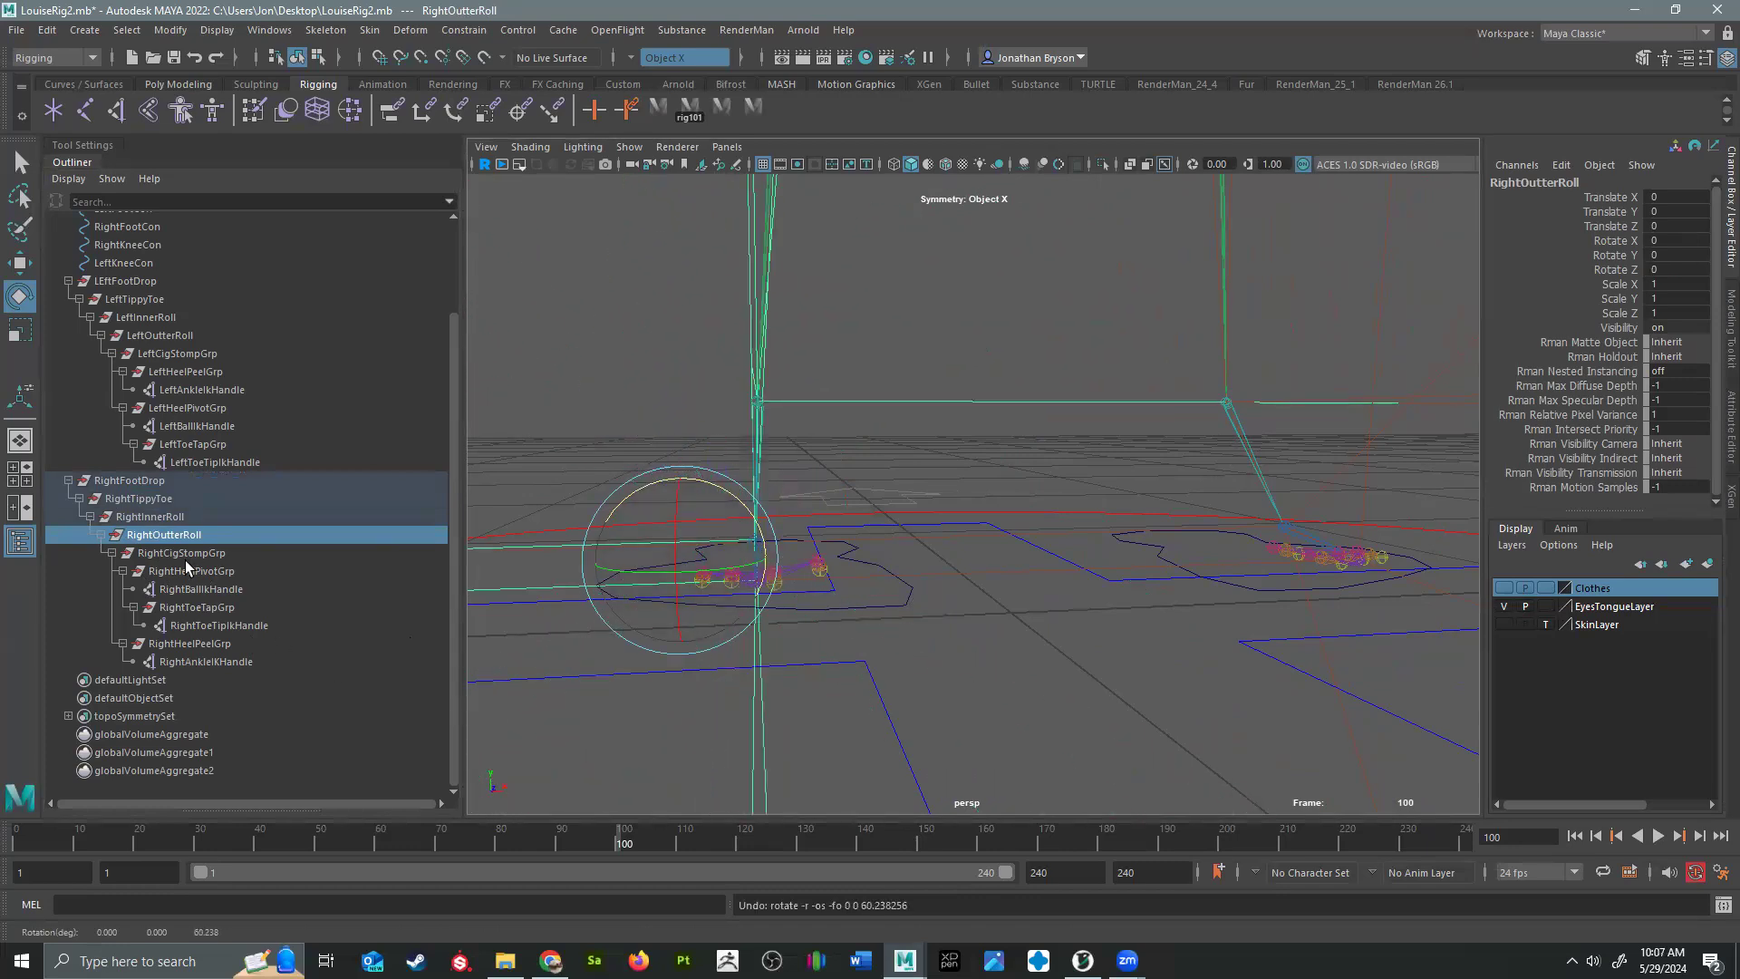
Step: Test-rotate RightCigStompGrp and RightHeelPivotGrp around the vertical axis, undoing each rotation
left_click(181, 555)
left_click_drag(913, 521, 885, 591, "alt")
key("ctrl+z")
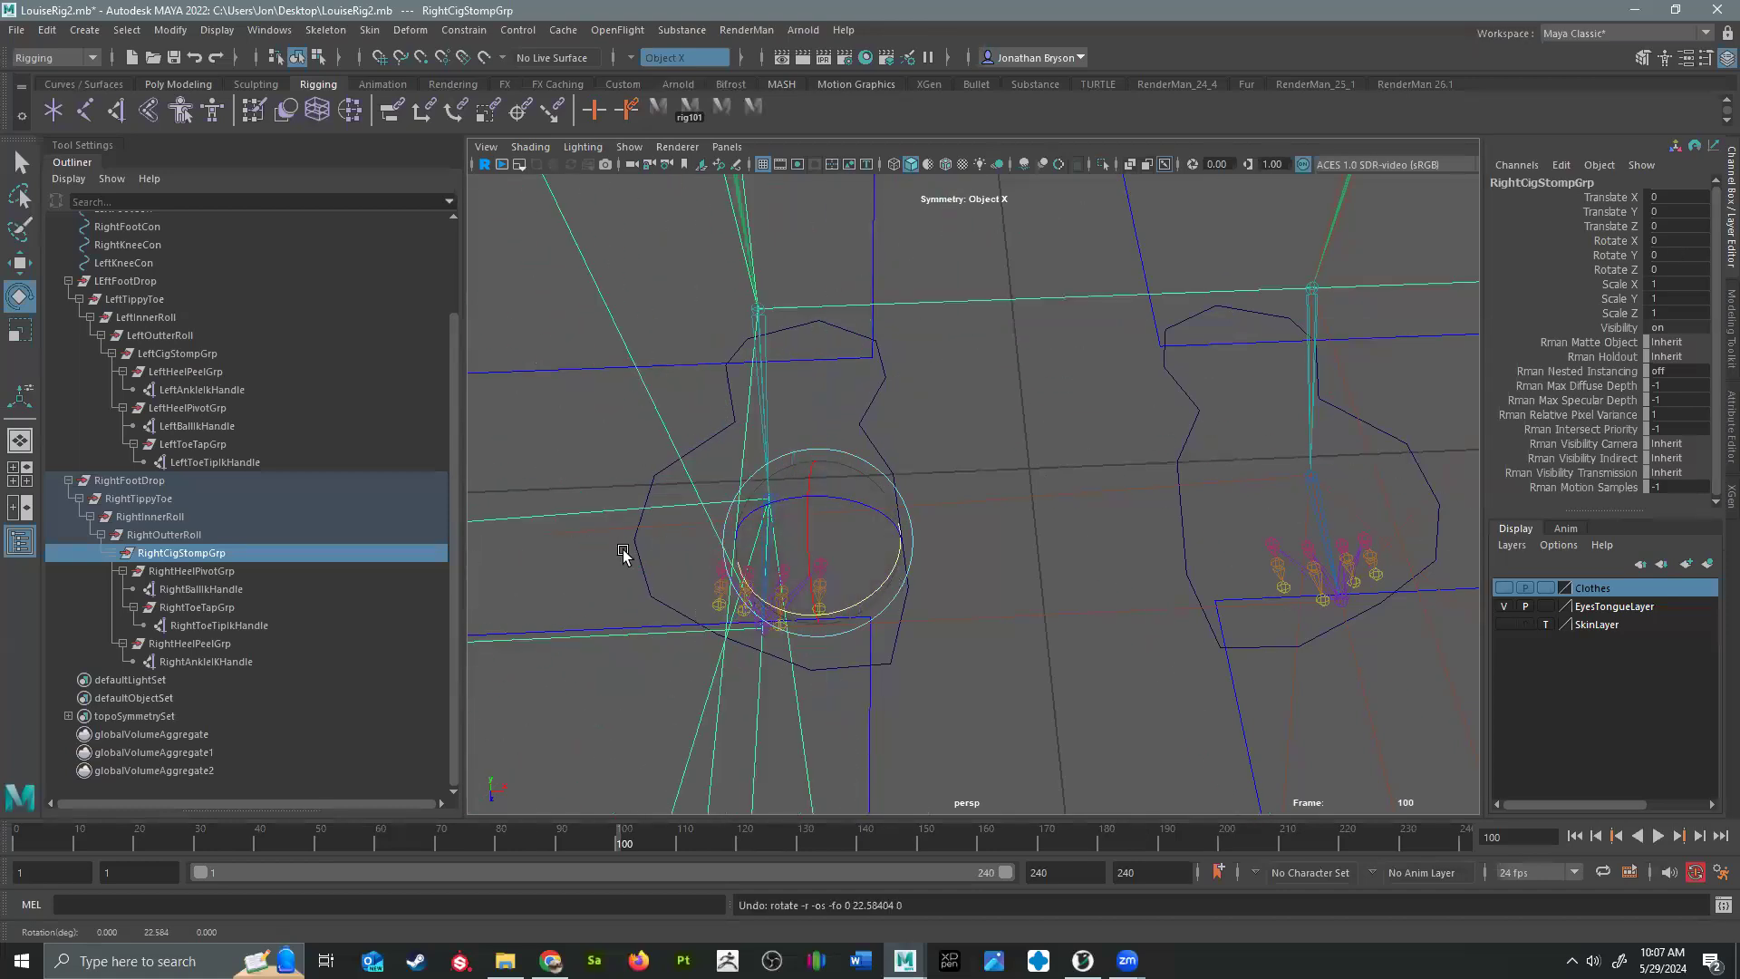
left_click(192, 573)
left_click_drag(871, 536, 828, 369, "alt")
key("ctrl+z")
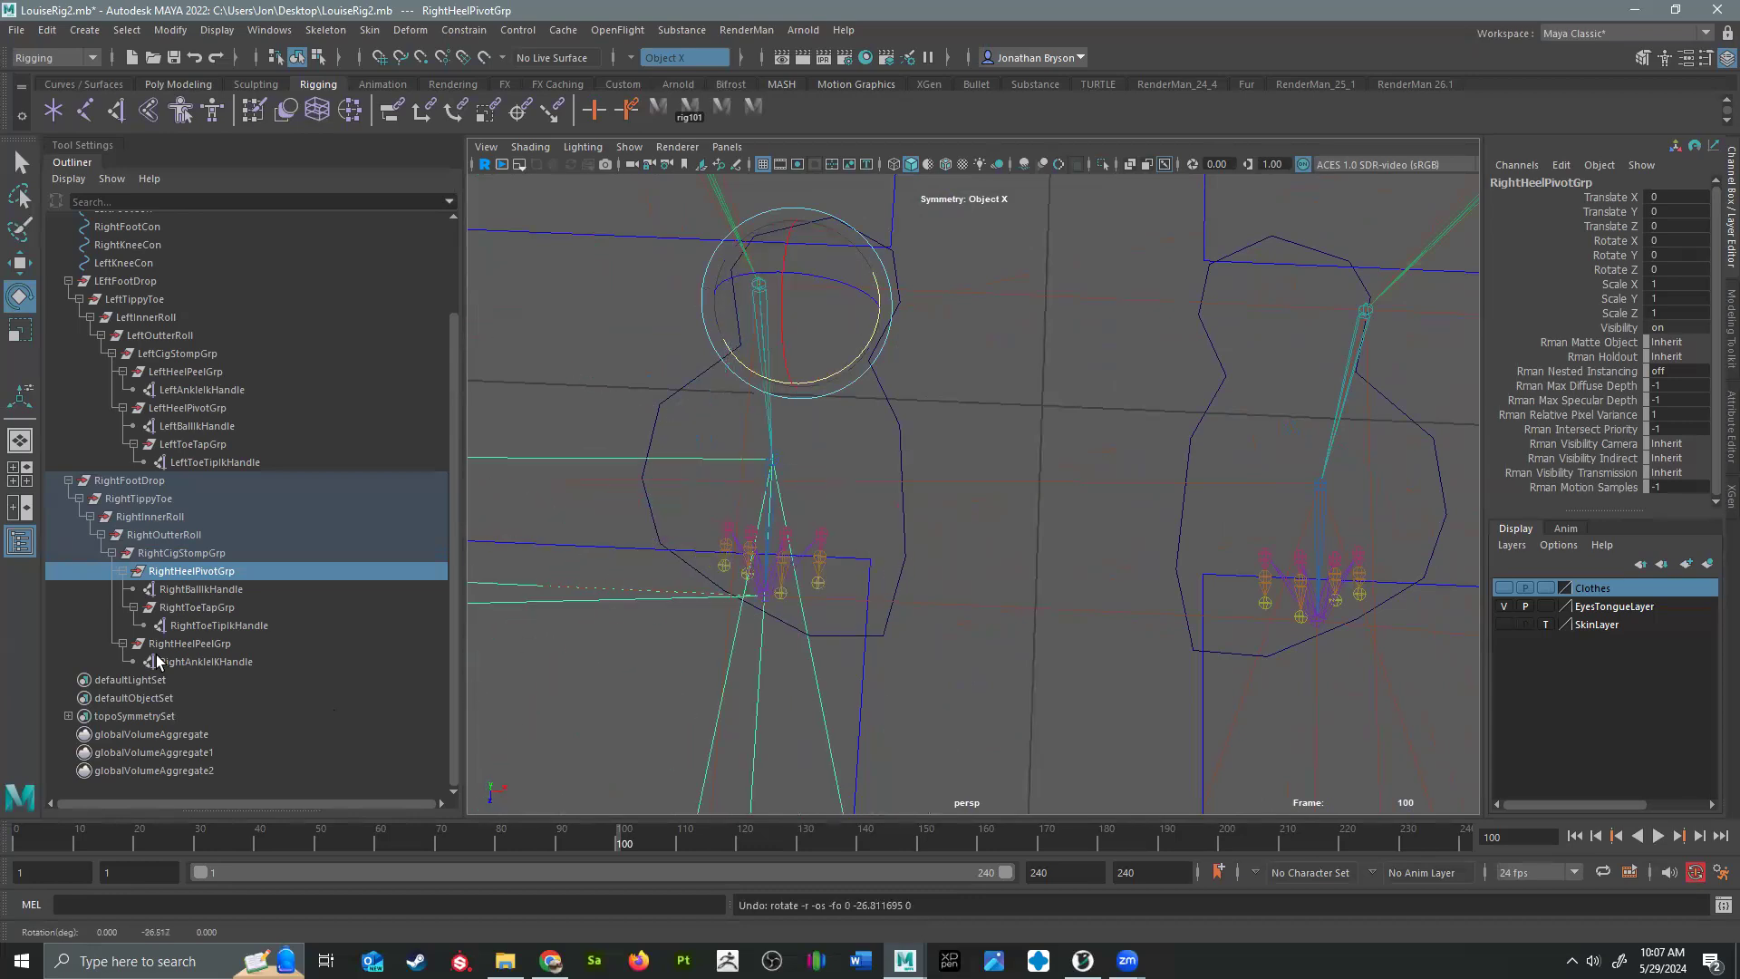
Step: Test-rotate RightToeTapGrp and RightHeelPeelGrp around the X axis, undoing each rotation
left_click(177, 609)
left_click_drag(839, 555, 766, 494, "alt")
key("ctrl+z")
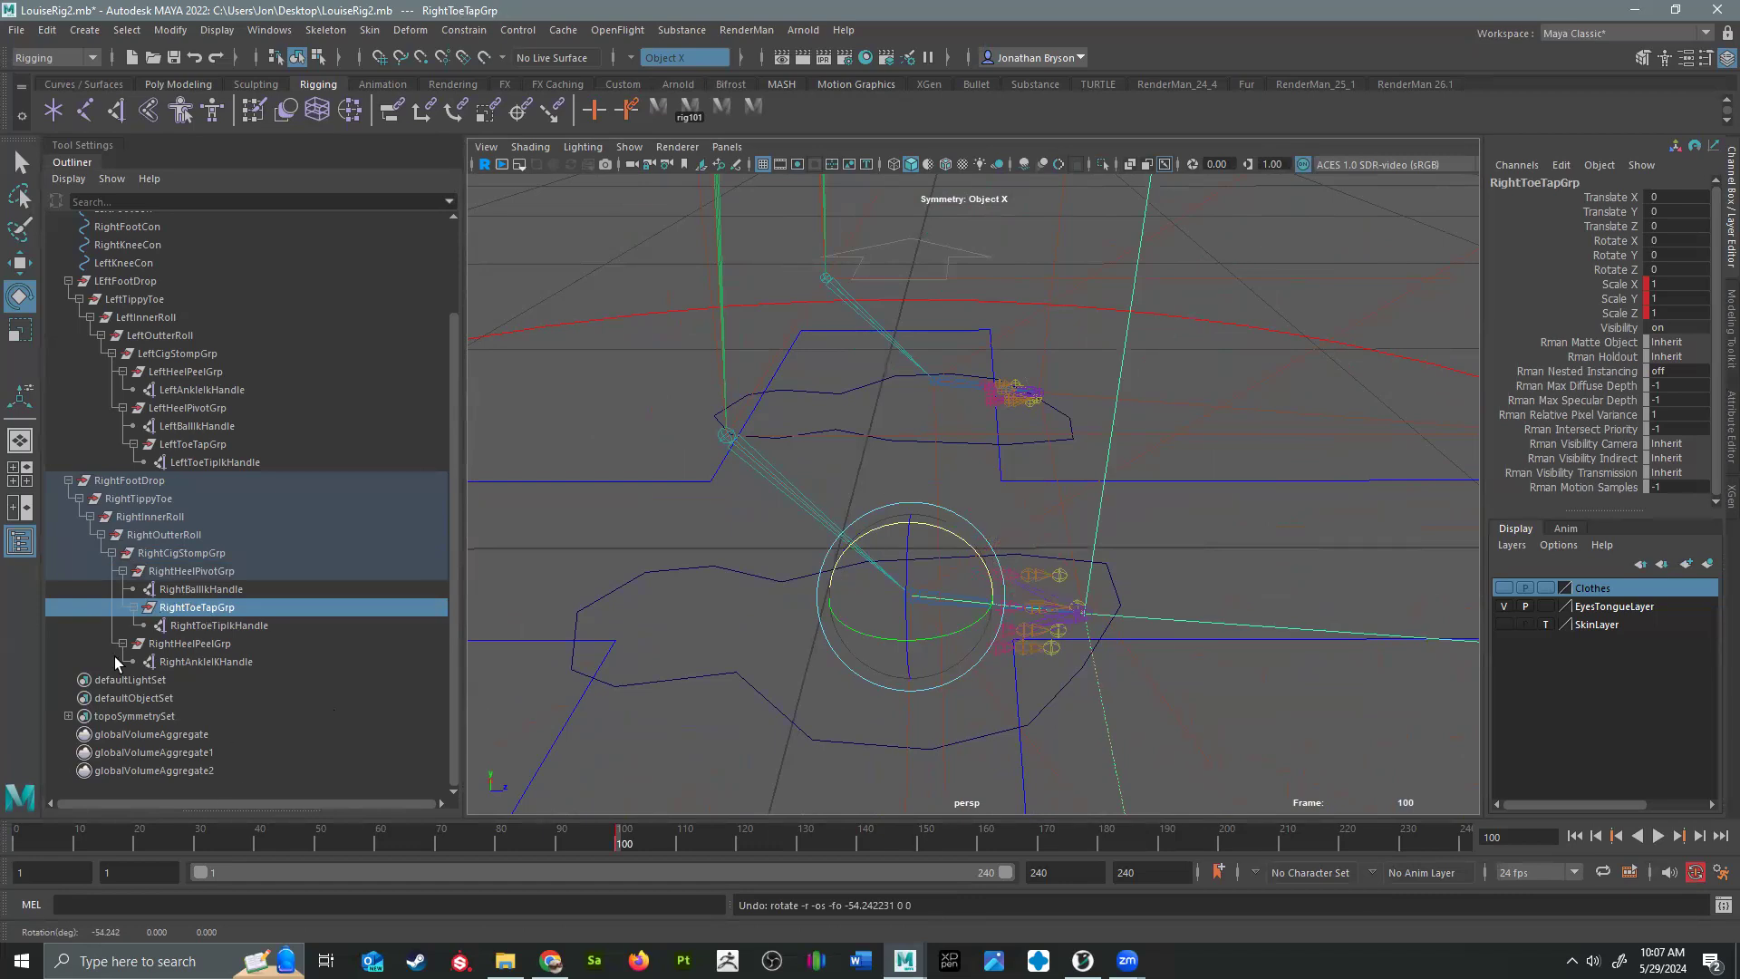
left_click(195, 644)
mouse_move(961, 530)
left_mouse_down()
mouse_move(1011, 528)
mouse_move(956, 525)
mouse_move(1010, 532)
mouse_move(987, 540)
left_mouse_up()
key("ctrl+z")
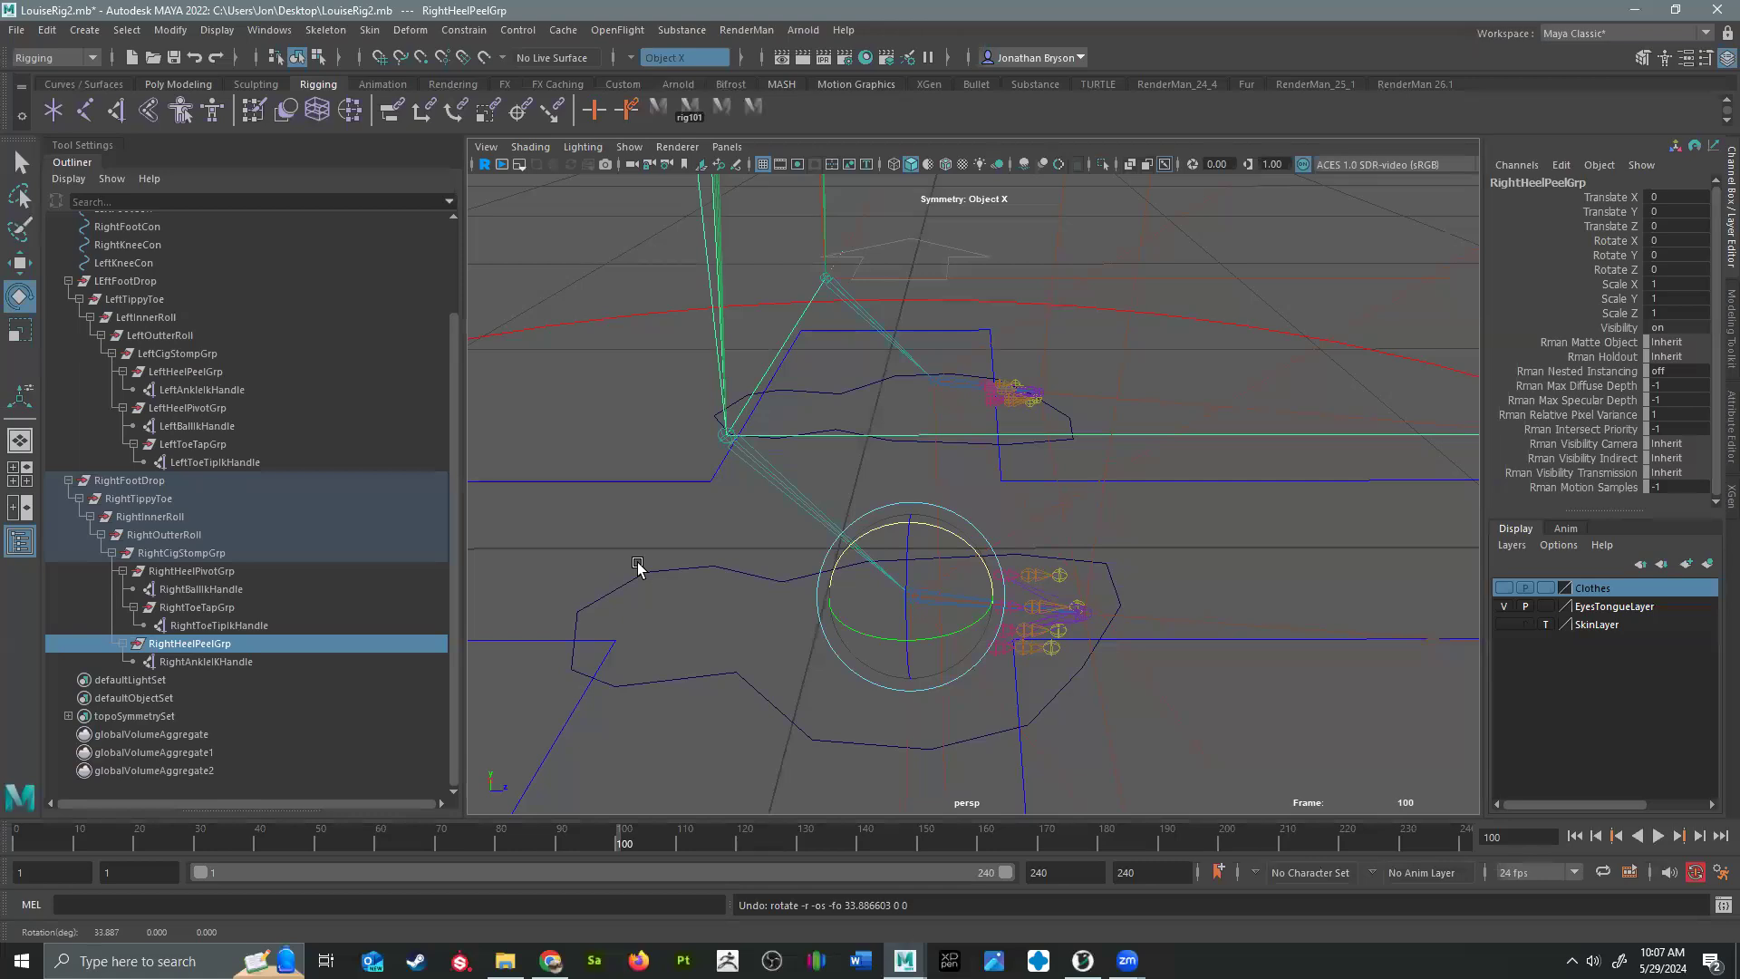
Step: Test-rotate LeftToeTapGrp and LeftHeelPeelGrp to check the left foot's ball pivots, undoing each rotation
mouse_move(981, 555)
left_mouse_down("alt")
mouse_move(807, 575)
mouse_move(874, 672)
mouse_move(975, 634)
mouse_move(972, 576)
left_mouse_up("alt")
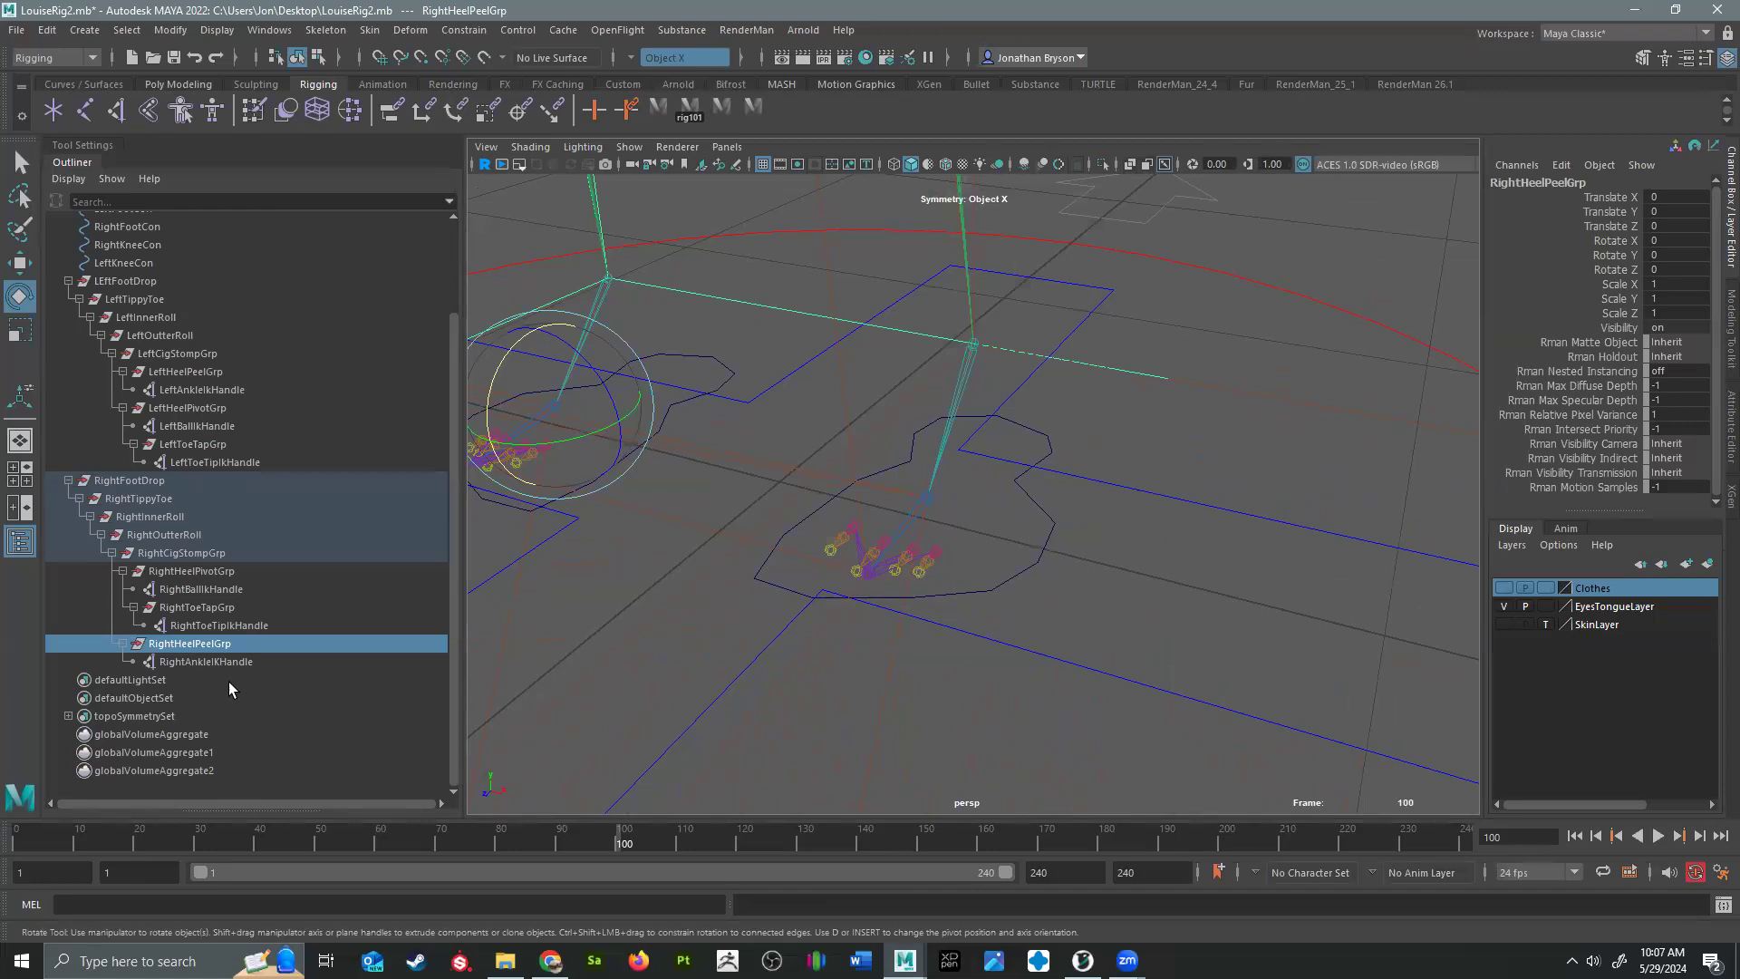
left_click(193, 444)
left_click_drag(1034, 464, 1015, 401, "alt")
left_click_drag(955, 458, 980, 412)
key("ctrl+z")
left_click(174, 373)
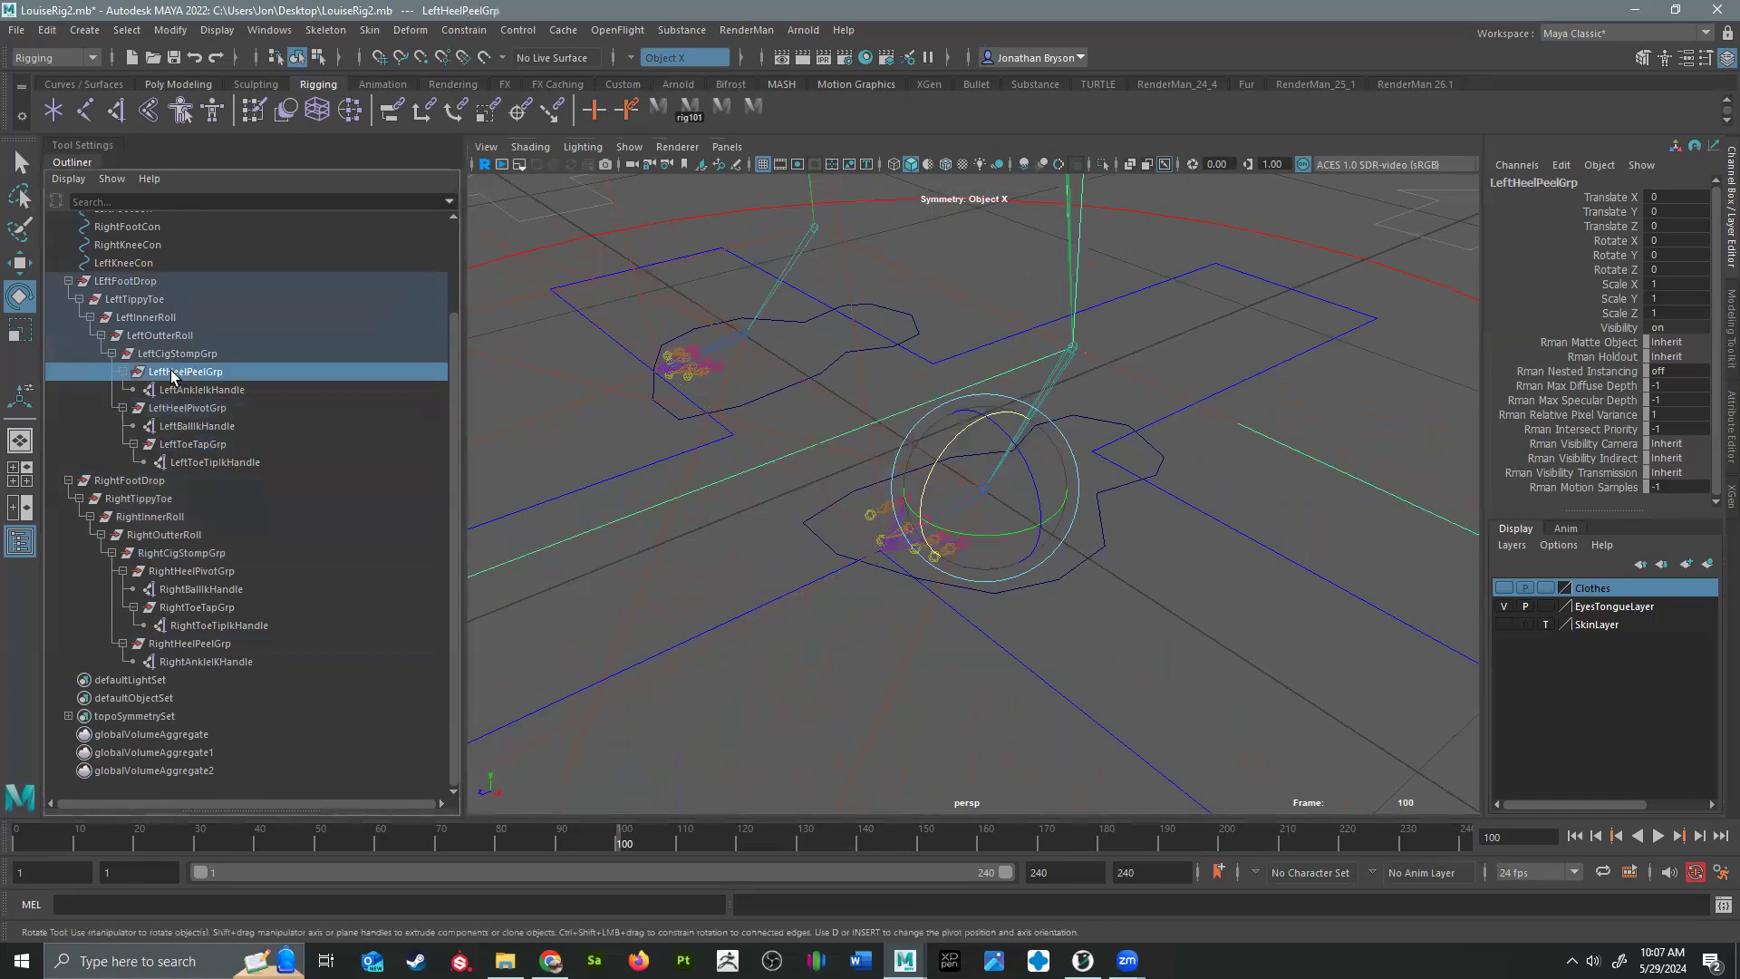
left_click_drag(963, 438, 872, 440)
key("ctrl+z")
Step: Test-rotate LeftCigStompGrp around the Y axis and LeftOutterRoll around the Z axis, undoing each rotation
left_click(181, 355)
key("ctrl+z")
left_click_drag(951, 551, 899, 544)
key("ctrl+z")
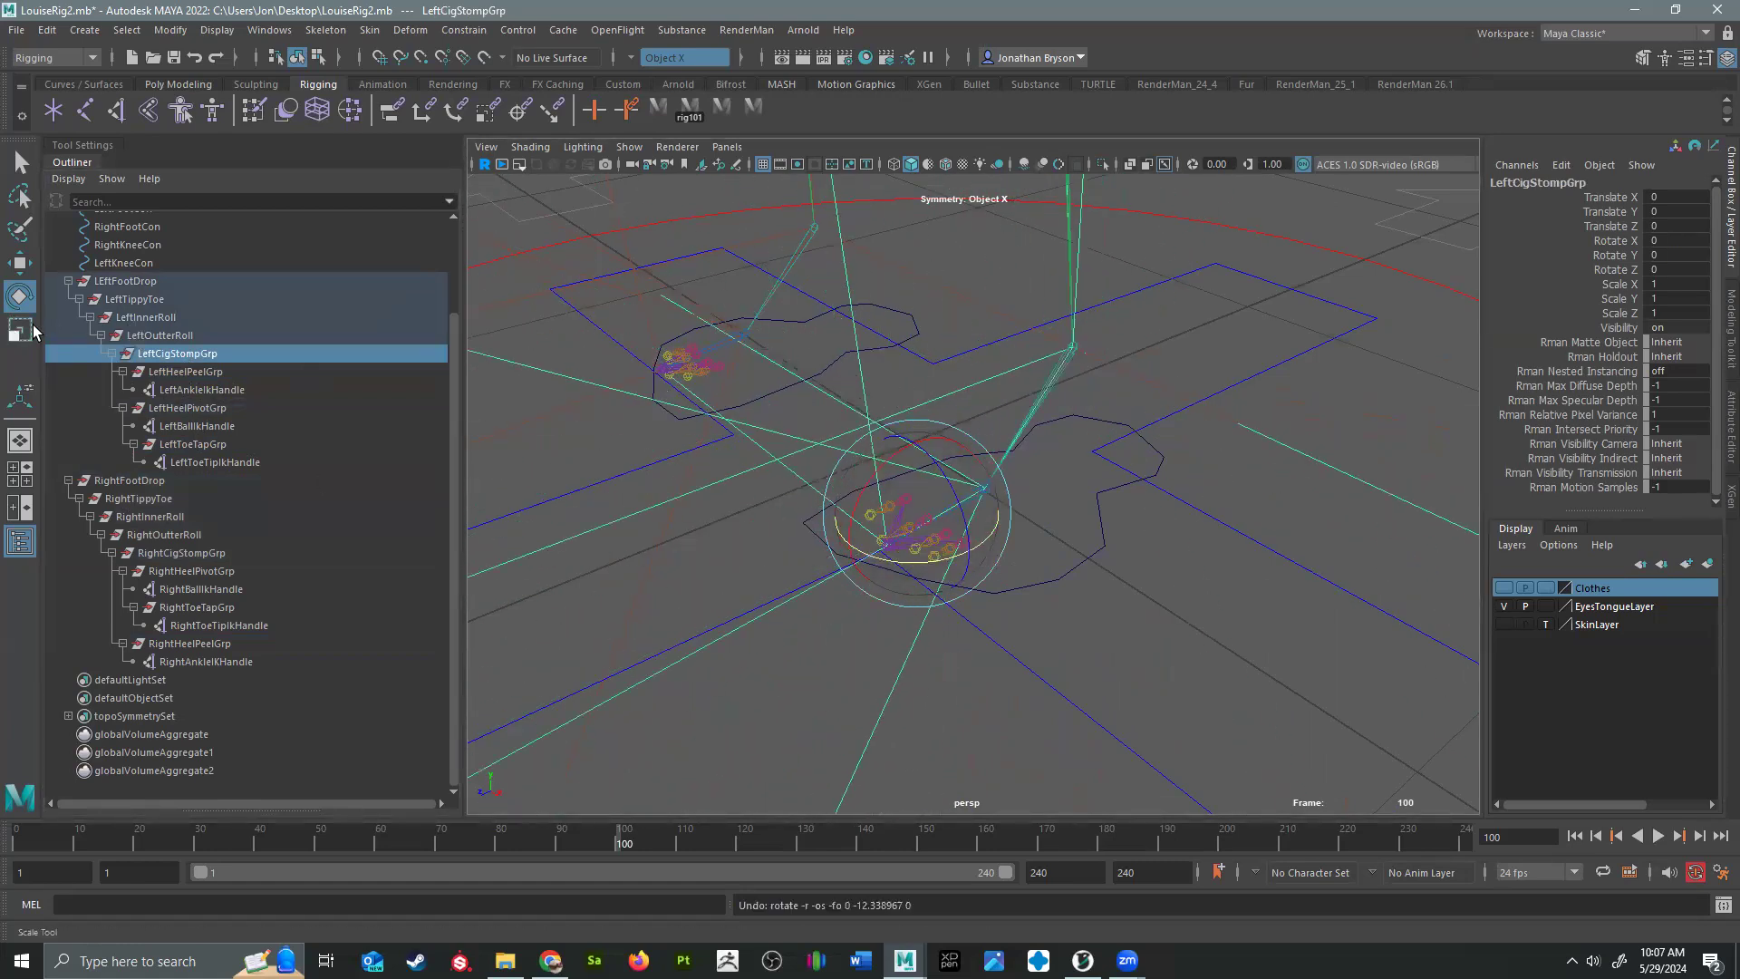
left_click(168, 336)
left_click_drag(835, 486, 1030, 493, "alt")
left_click_drag(1025, 415, 591, 486)
key("ctrl+z")
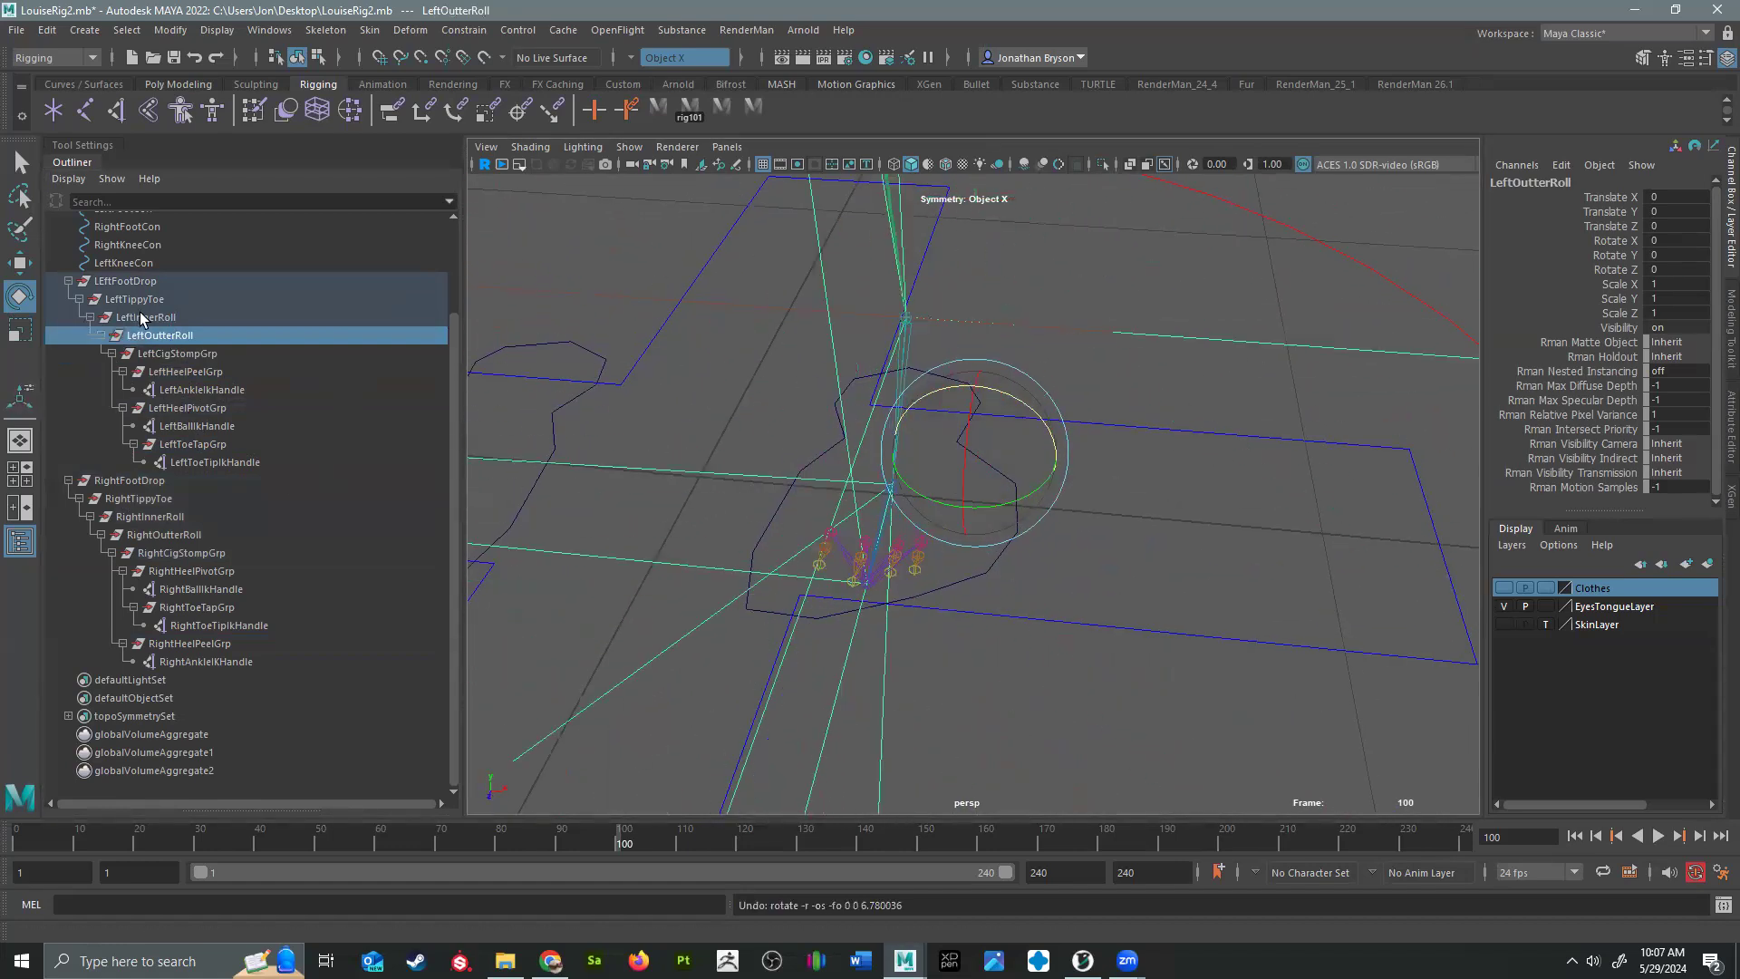
Step: Test-rotate the LeftInnerRoll and LeftTippyToe groups to check their pivots, undoing each rotation
left_click(143, 318)
left_click_drag(870, 388, 878, 378)
key("ctrl+z")
left_click(154, 304)
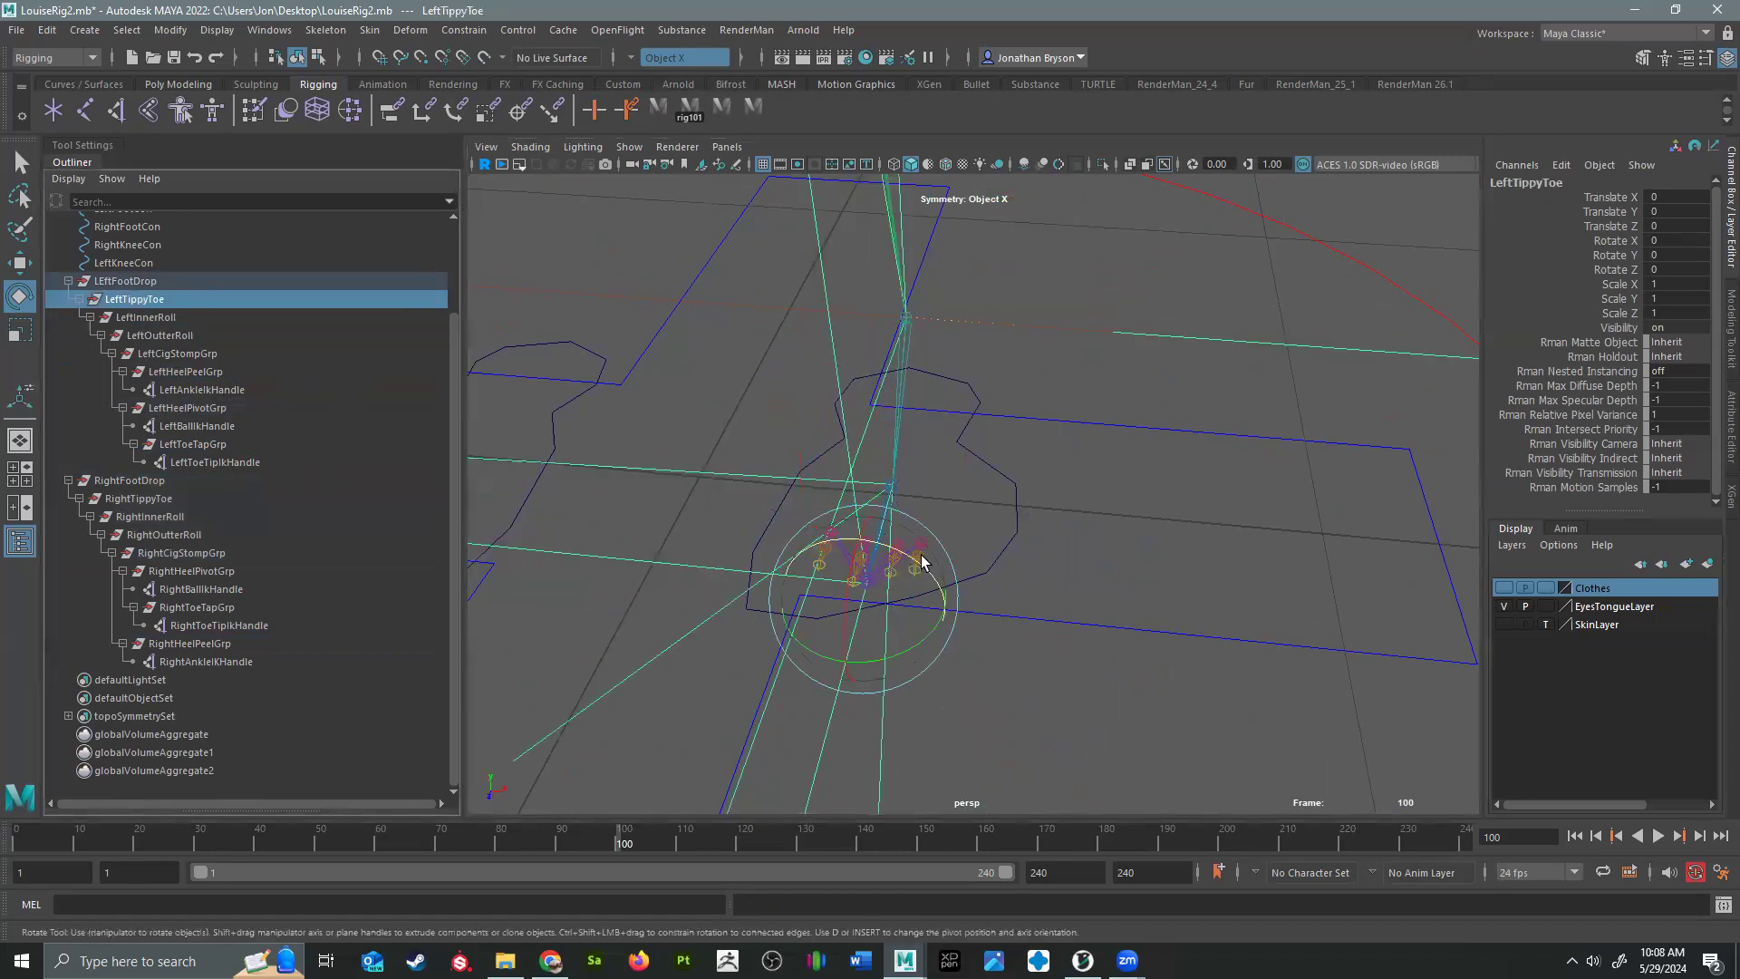
left_click_drag(927, 640, 804, 485, "alt")
key("ctrl+z")
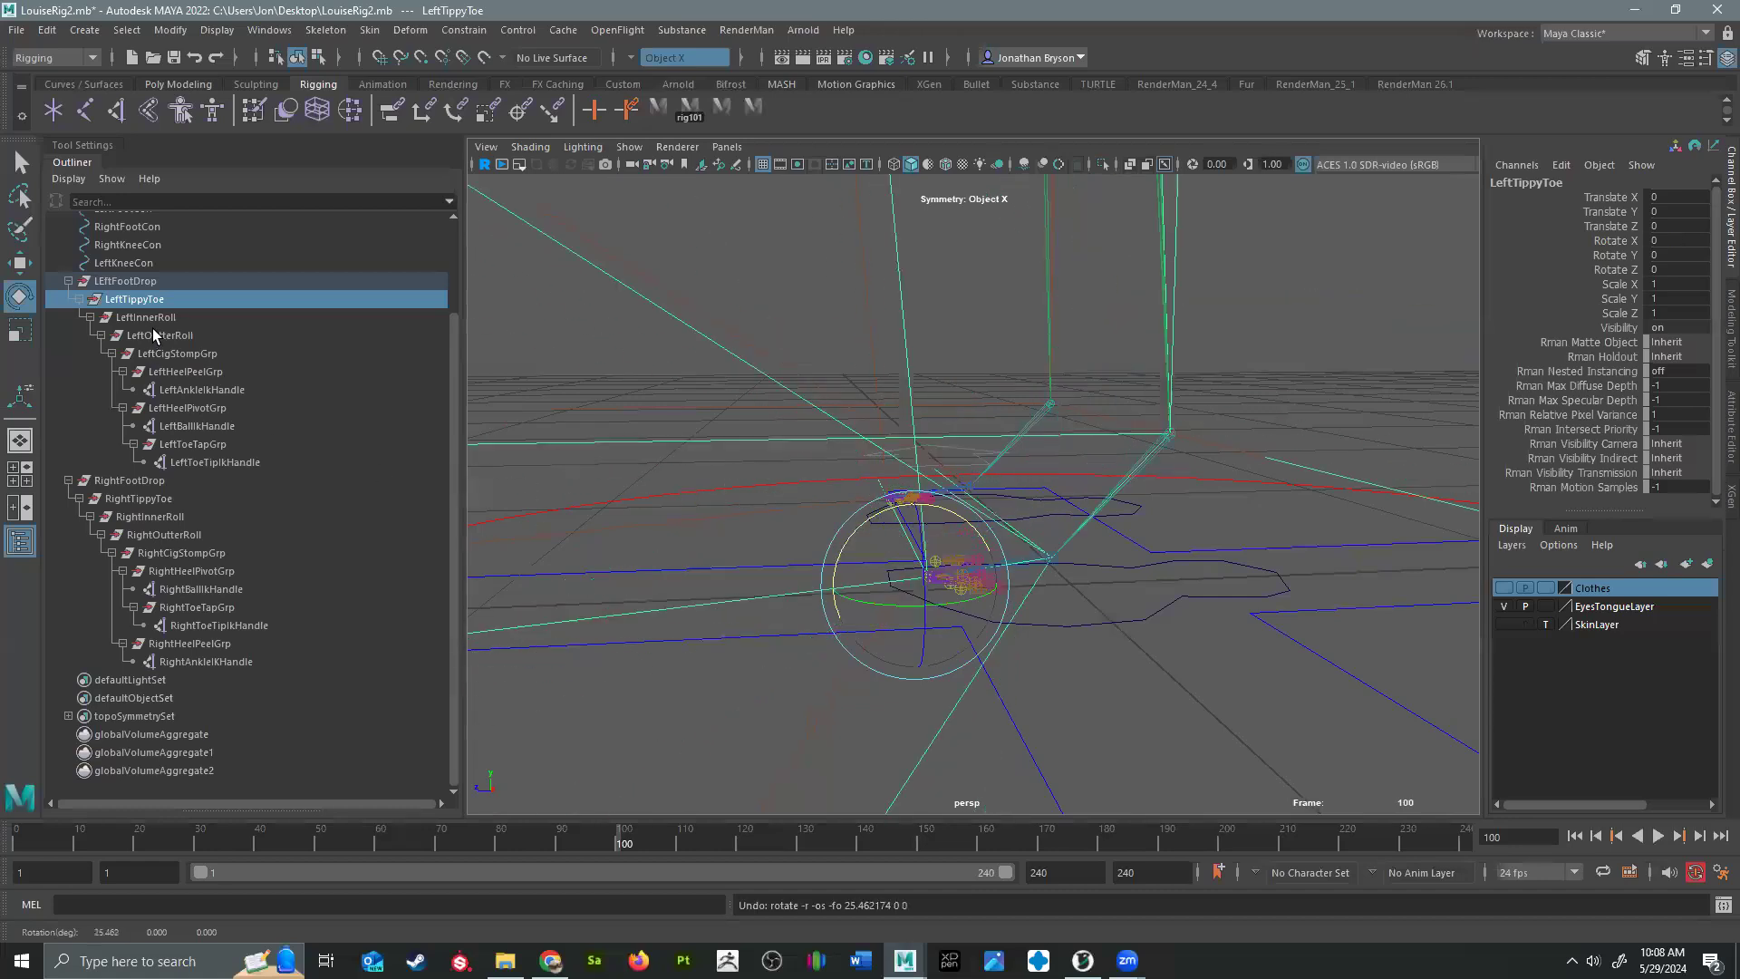
Step: Test-rotate the left foot-drop group about the left ankle and undo the rotation
left_click(130, 283)
left_click_drag(1126, 376, 1095, 234)
key("ctrl+z")
left_click_drag(743, 370, 1016, 426, "alt")
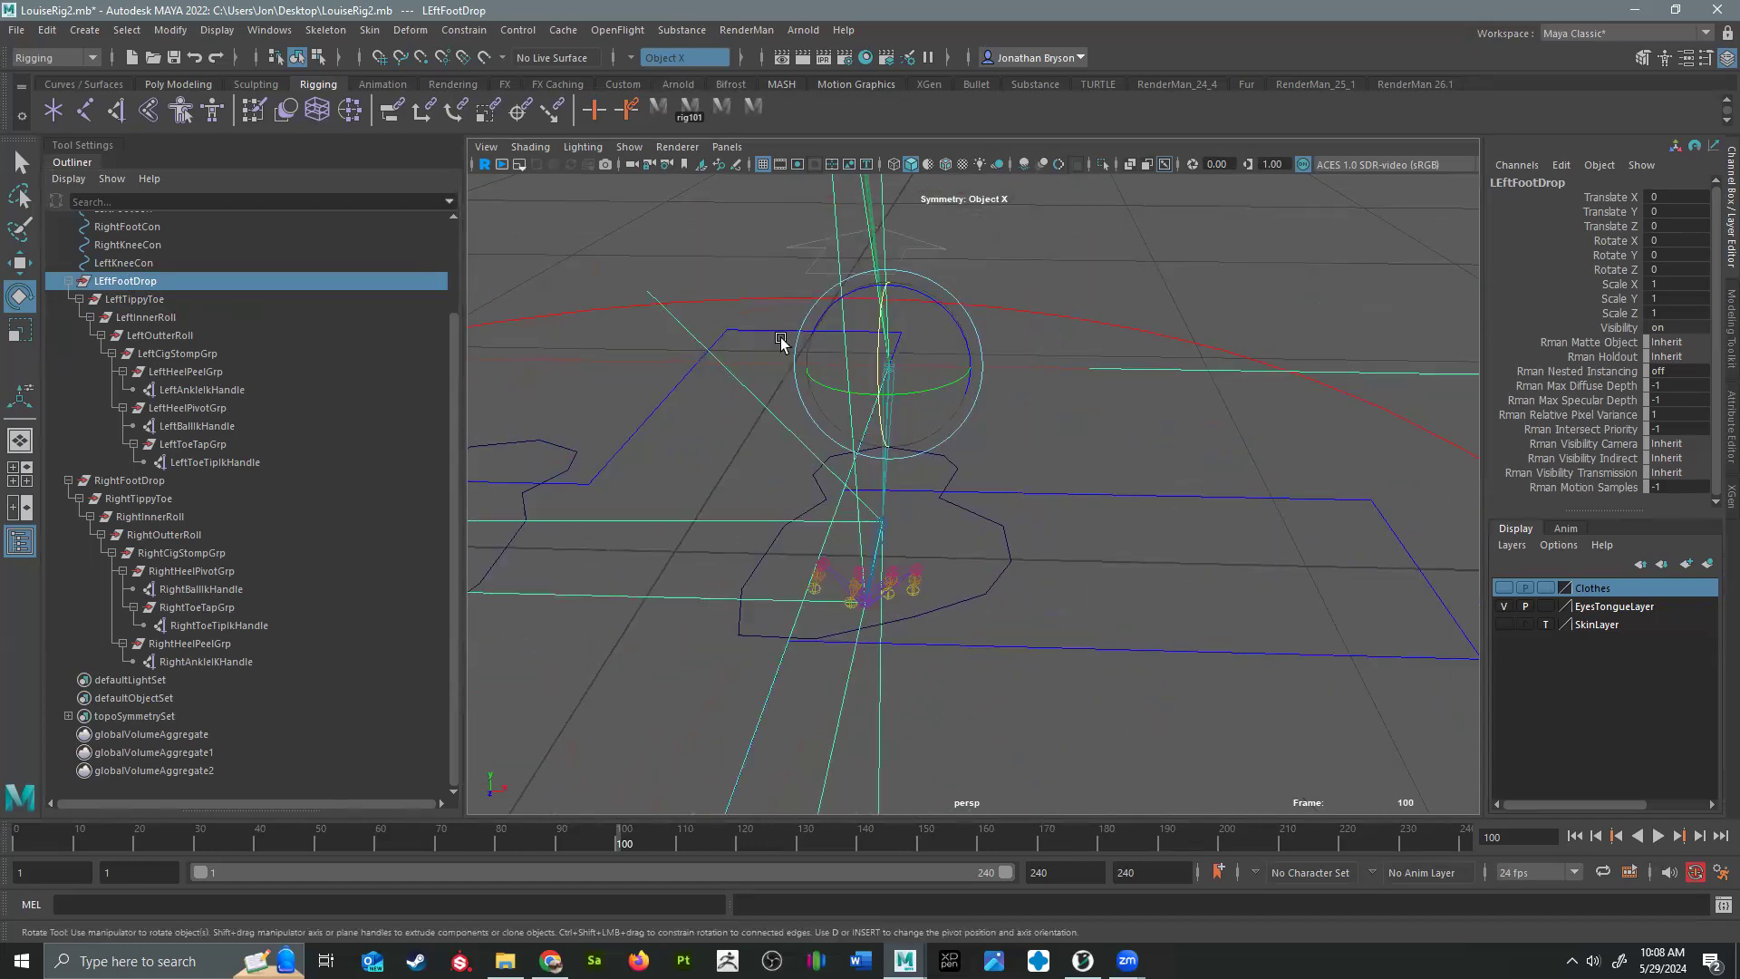
Step: Parent the left foot-drop group under LeftFootCon and the RightFootDrop group under RightFootCon
scroll(149, 339, "up", 2)
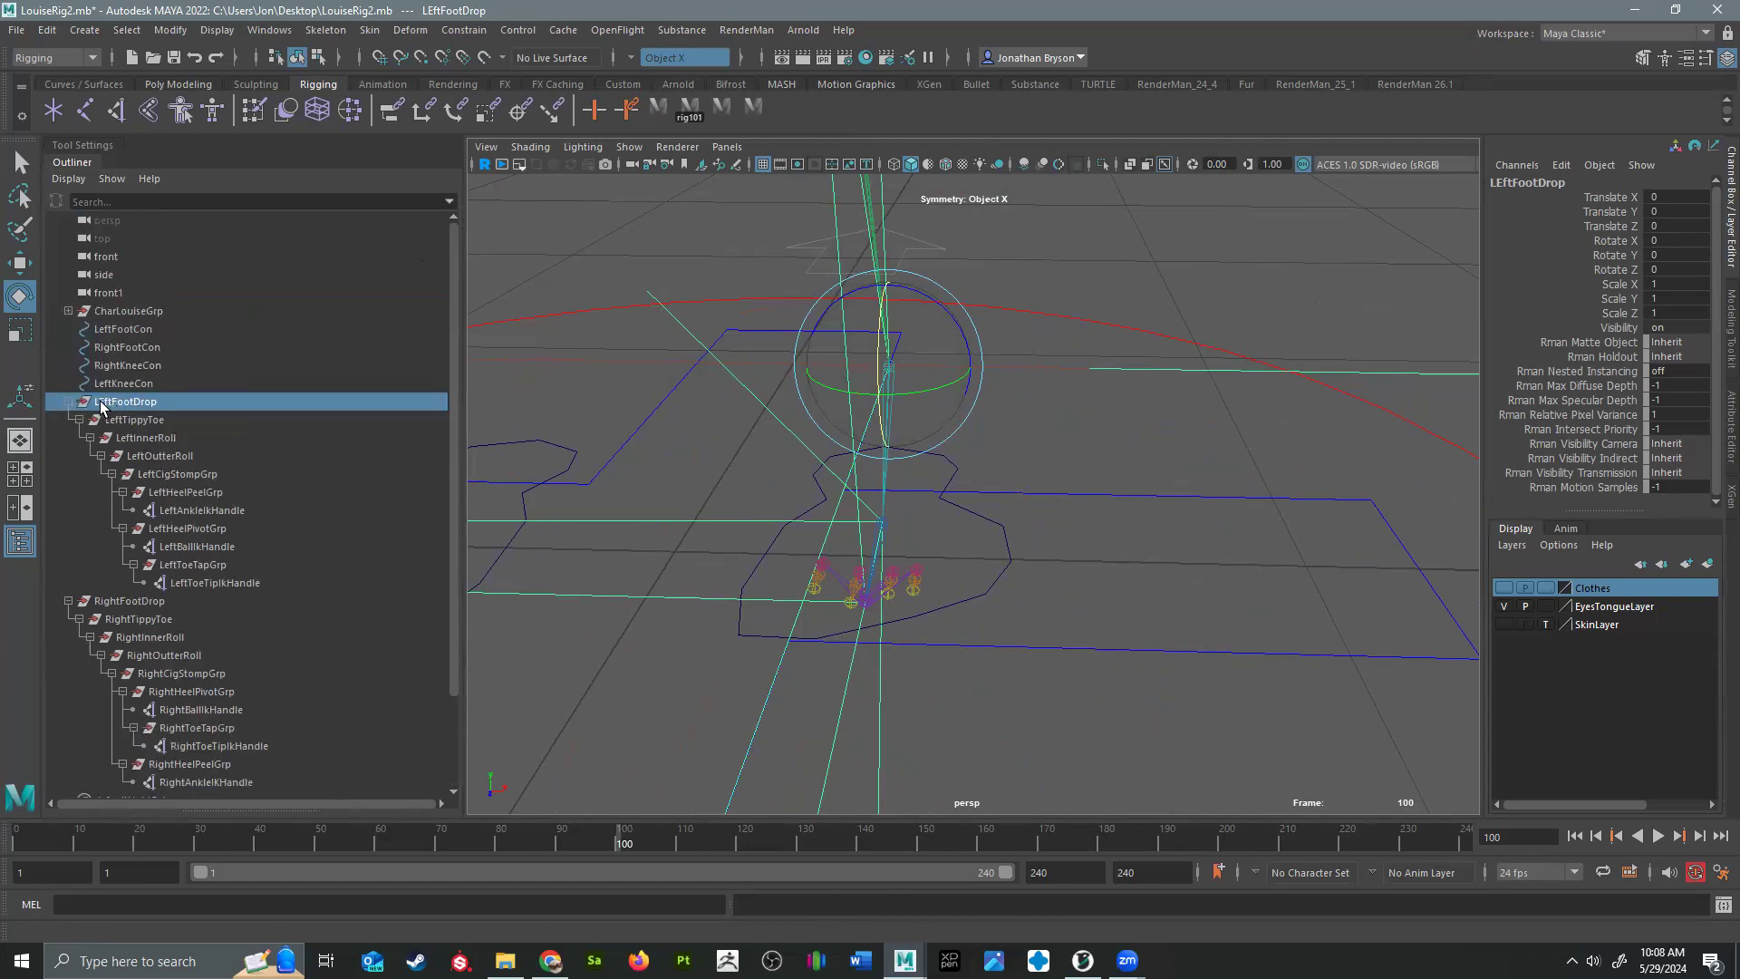
middle_click_drag(100, 407, 118, 331)
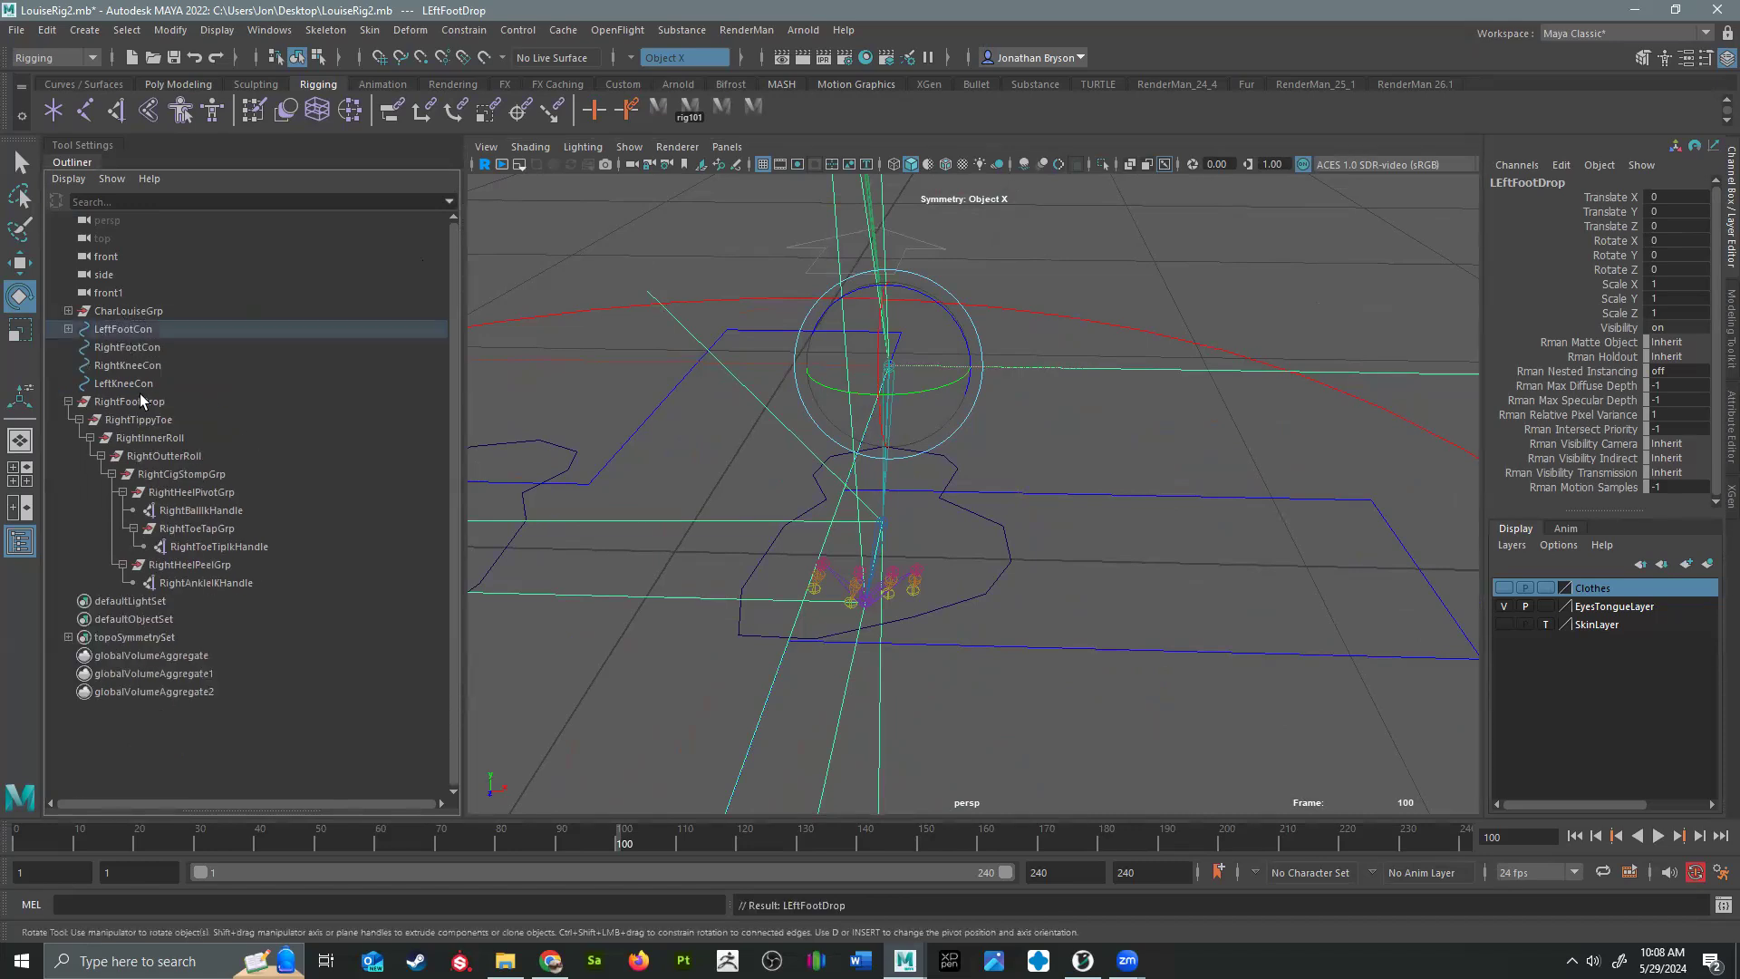
left_click(117, 402)
middle_click_drag(113, 407, 143, 352)
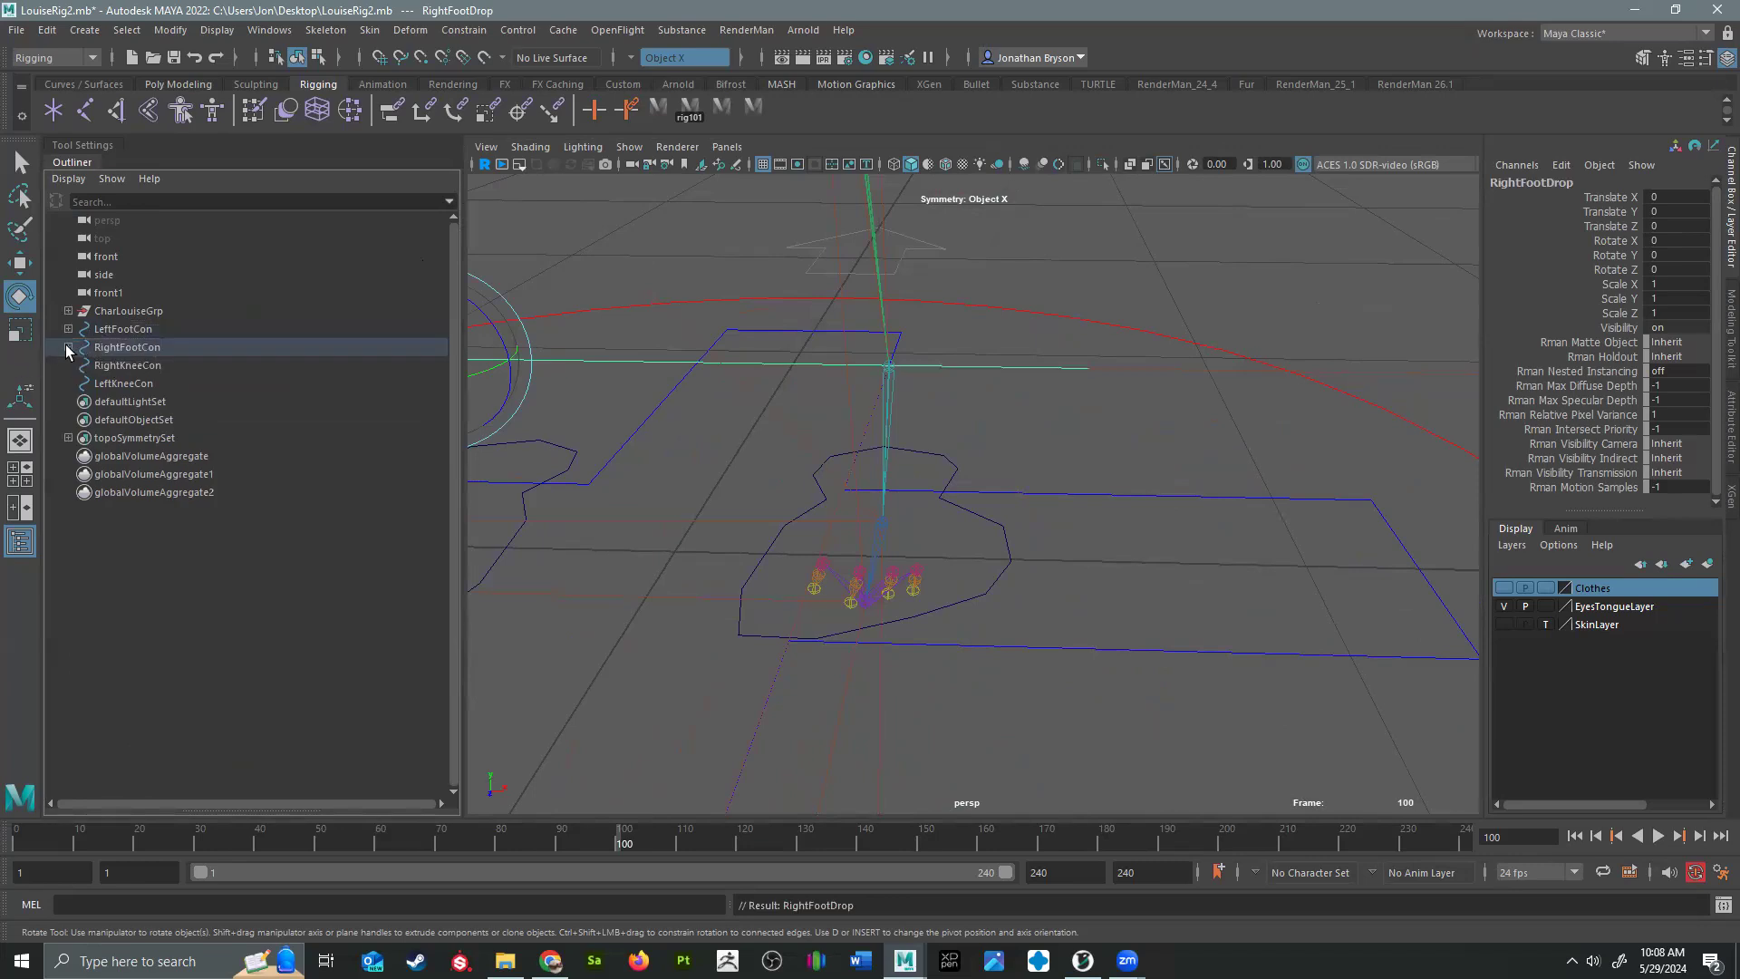
Step: Parent RightKneeCon under RightFootCon and LeftKneeCon under LeftFootCon, and expand both foot controls to check their hierarchy
left_click(122, 366)
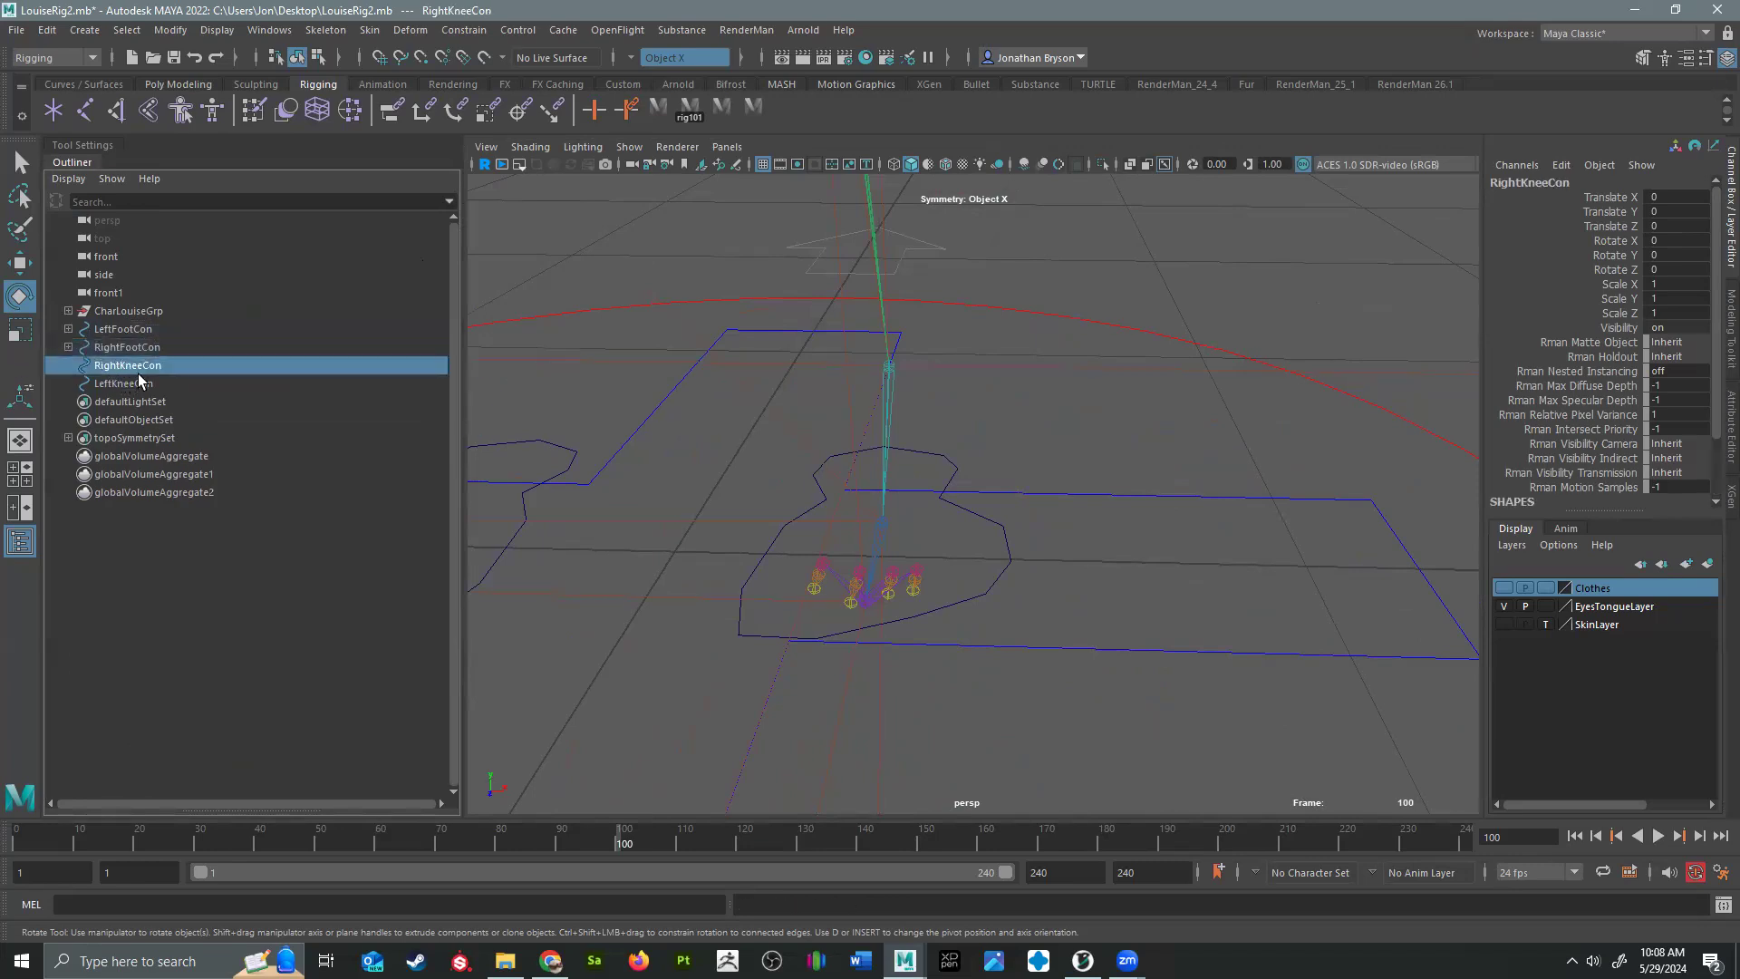
left_click(127, 385)
middle_click_drag(125, 385, 154, 352)
left_click(150, 365)
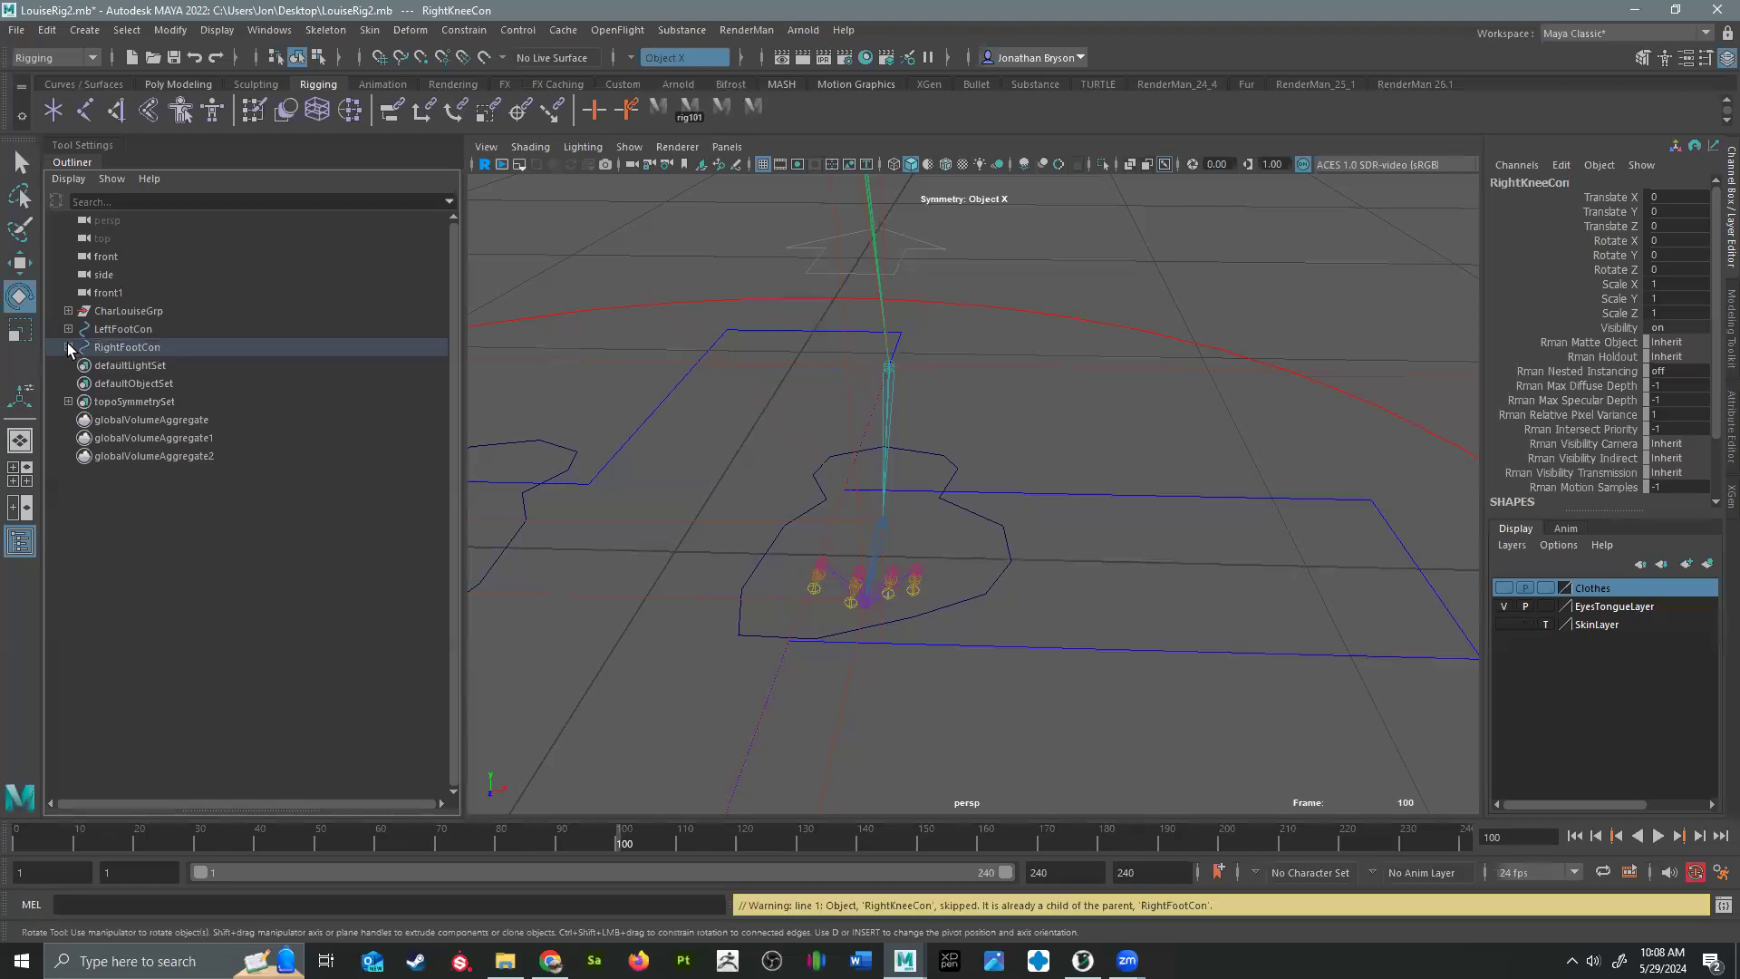
left_click(69, 347)
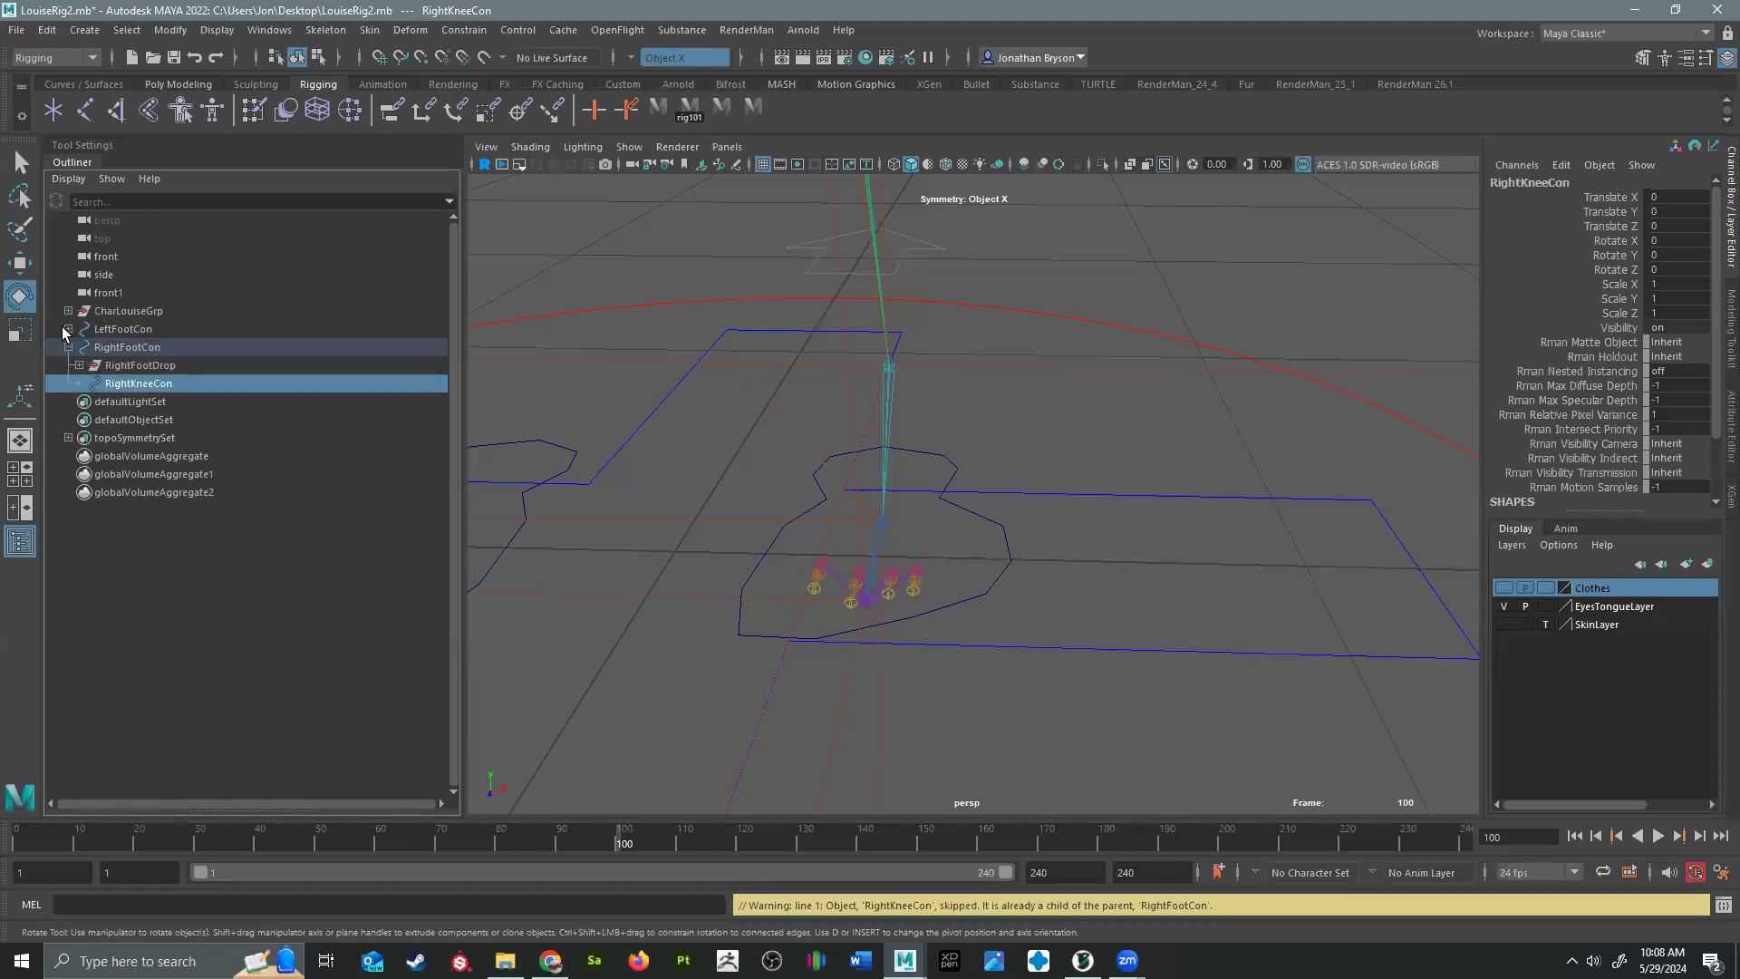
left_click(68, 330)
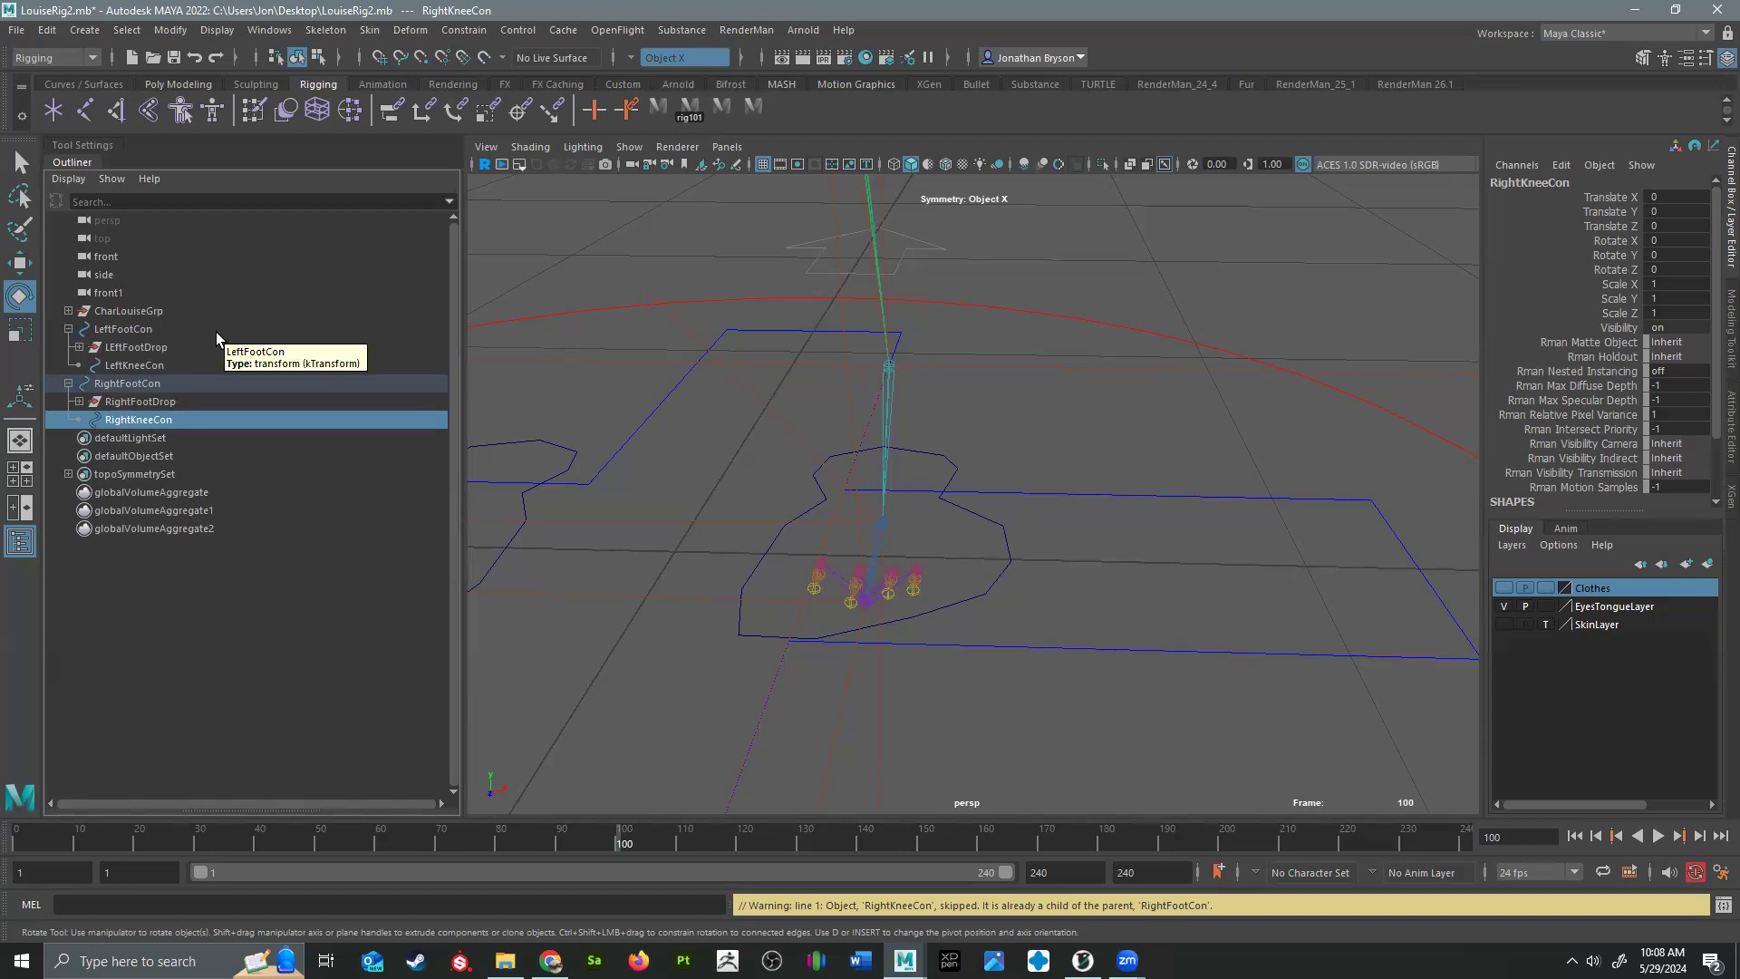
Step: Select LeftKneeCon and RightKneeCon together and inspect both knee controls around the legs
left_click_drag(947, 560, 481, 491, "alt")
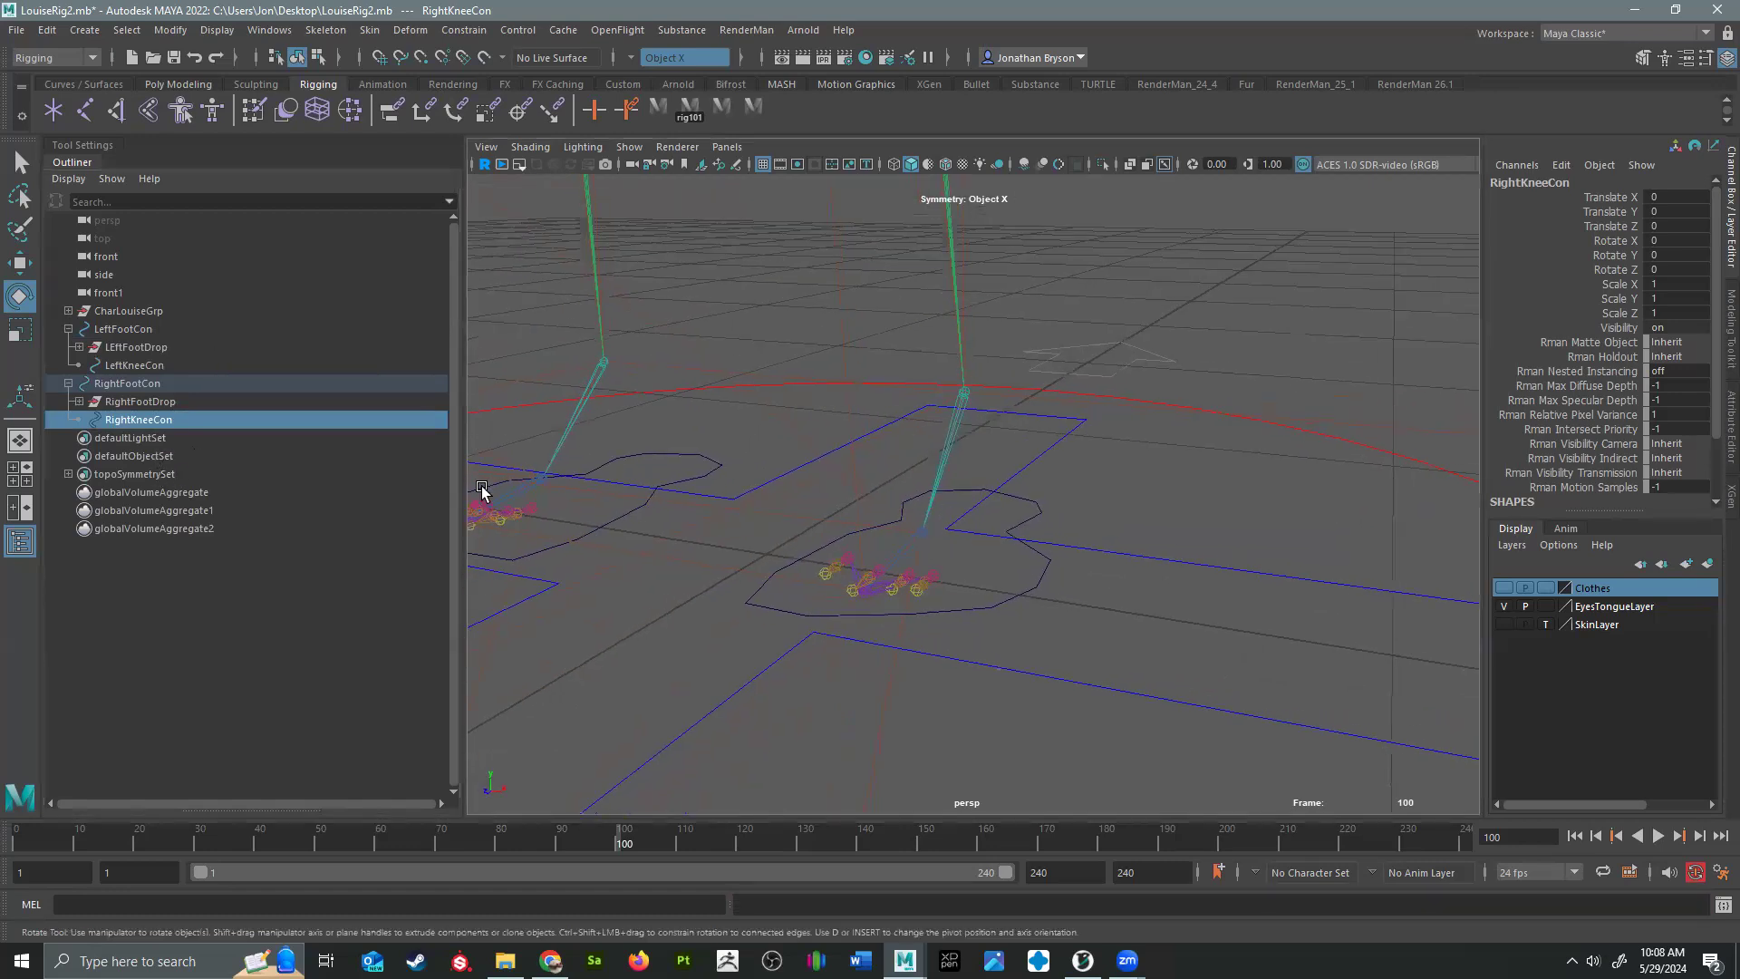
left_click(128, 365)
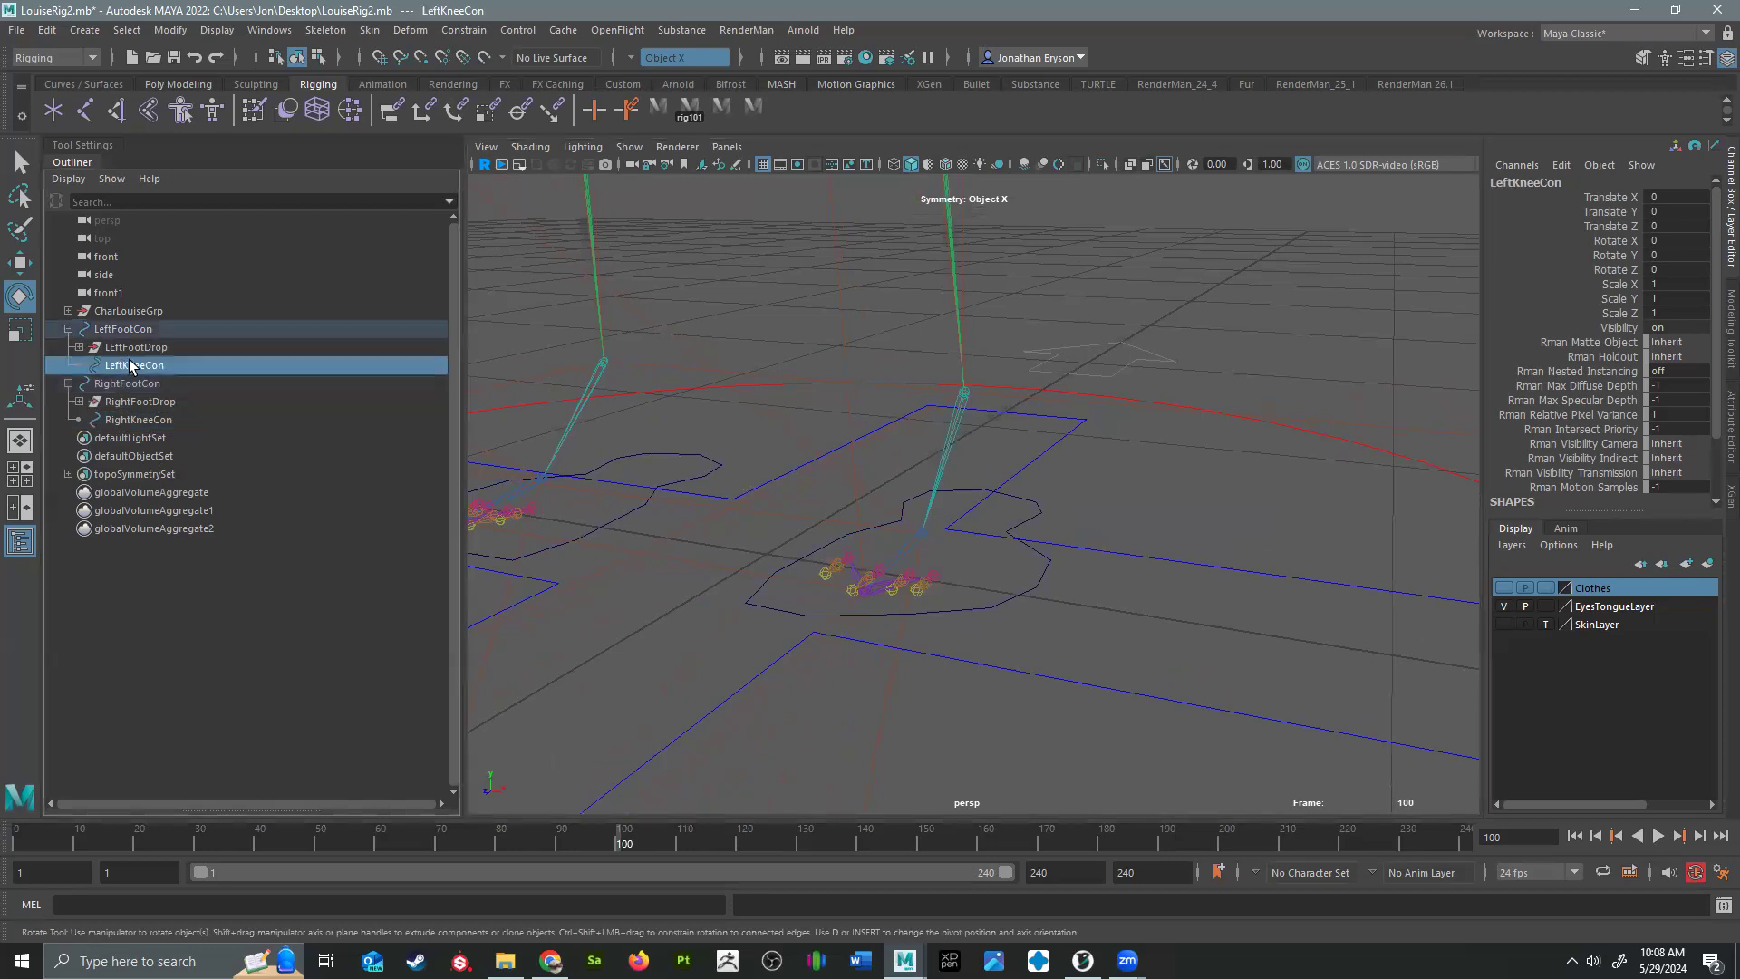
left_click(137, 420, "ctrl")
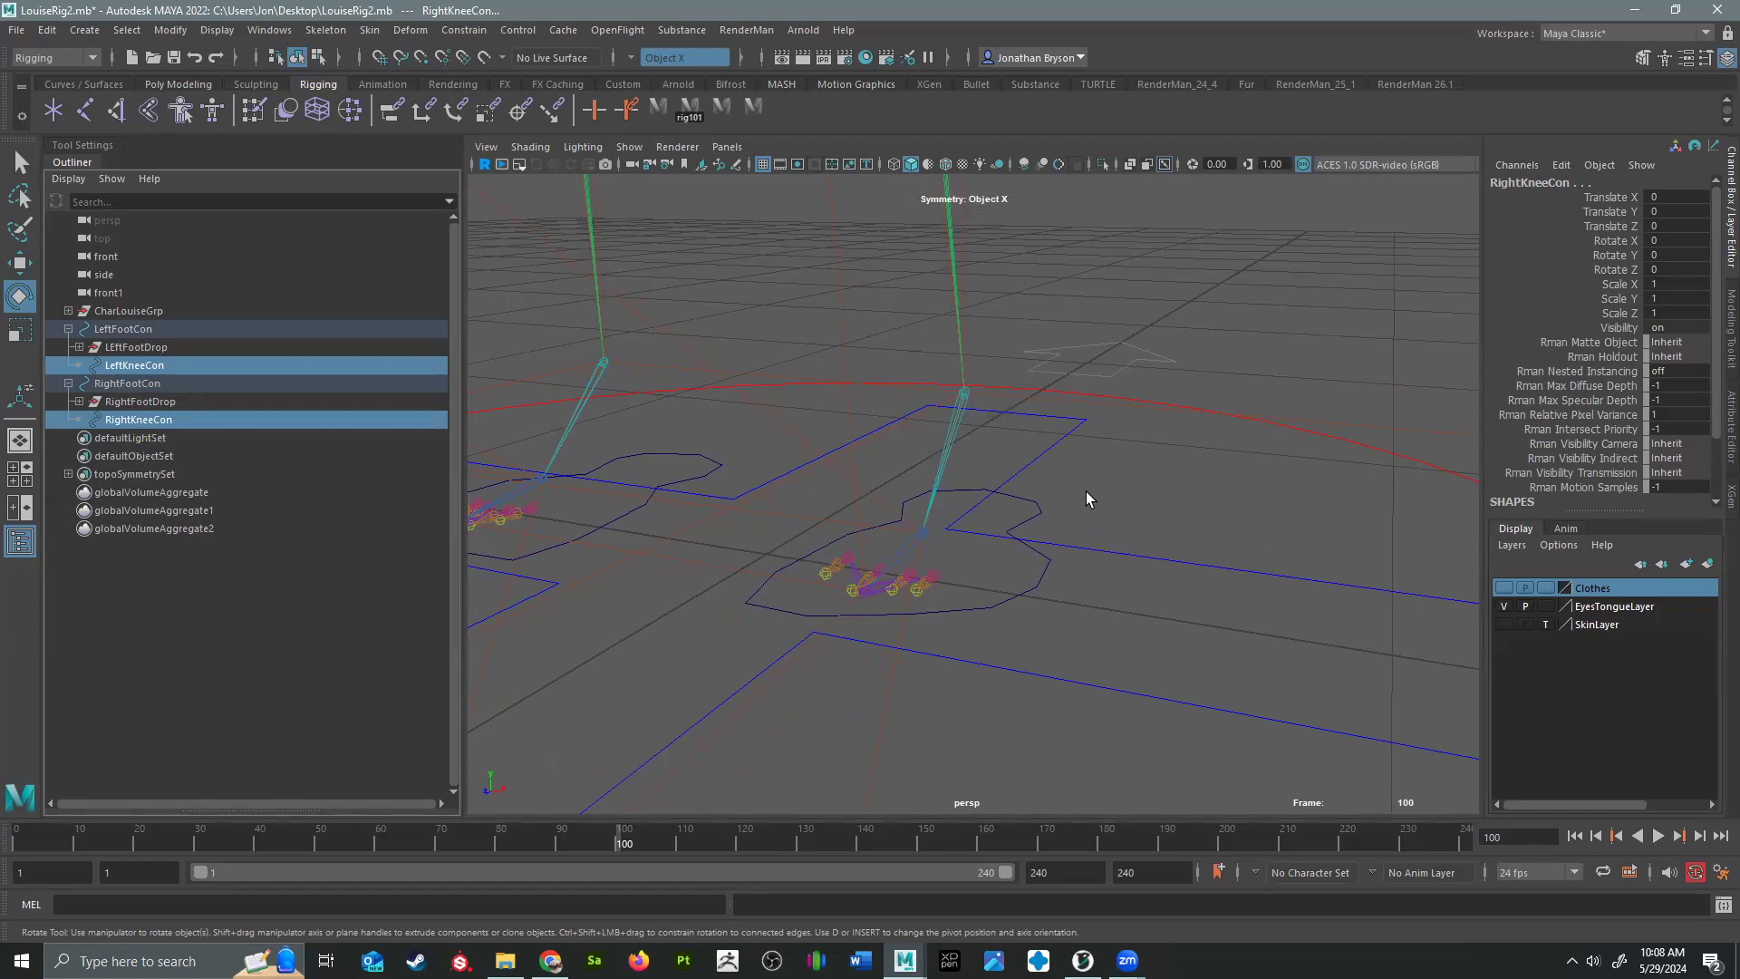
left_click_drag(996, 553, 1018, 384, "alt")
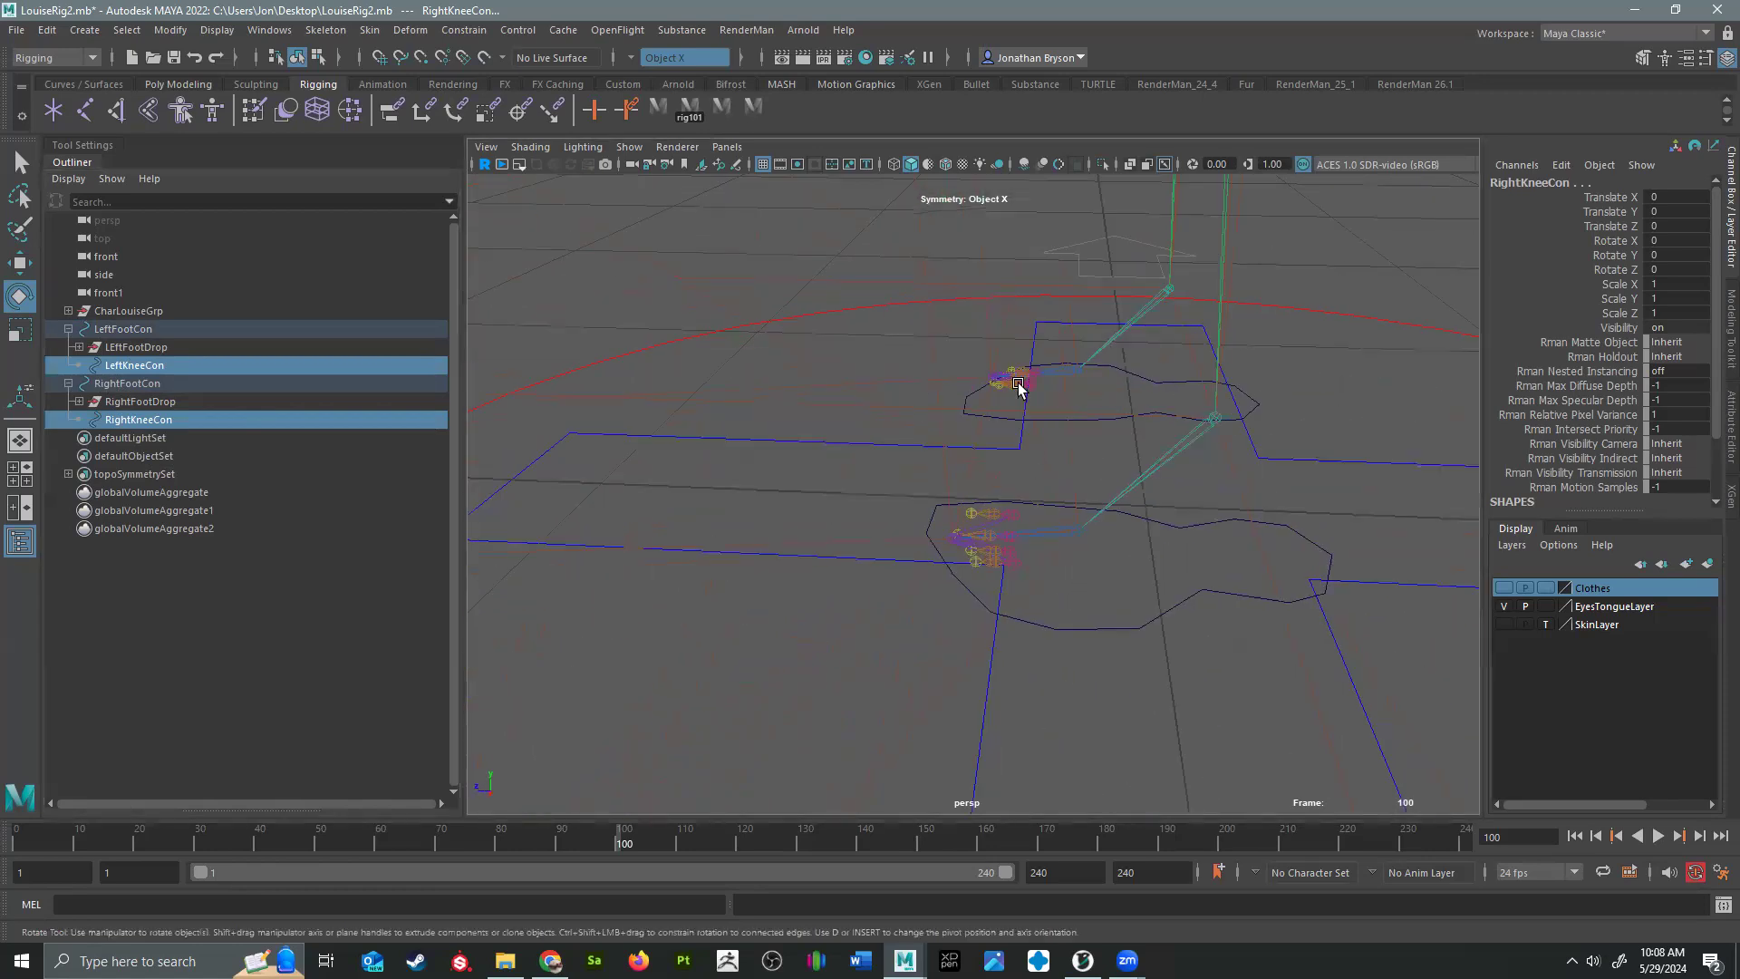
Step: Select LeftFootCon, test-move it to check that the leg follows, and undo the move
middle_click_drag(1010, 311, 1052, 610, "alt")
right_click_drag(1052, 611, 746, 367, "alt")
mouse_move(903, 413)
left_mouse_down("alt")
mouse_move(940, 401)
mouse_move(901, 416)
left_mouse_up("alt")
left_click(1108, 673)
key("w")
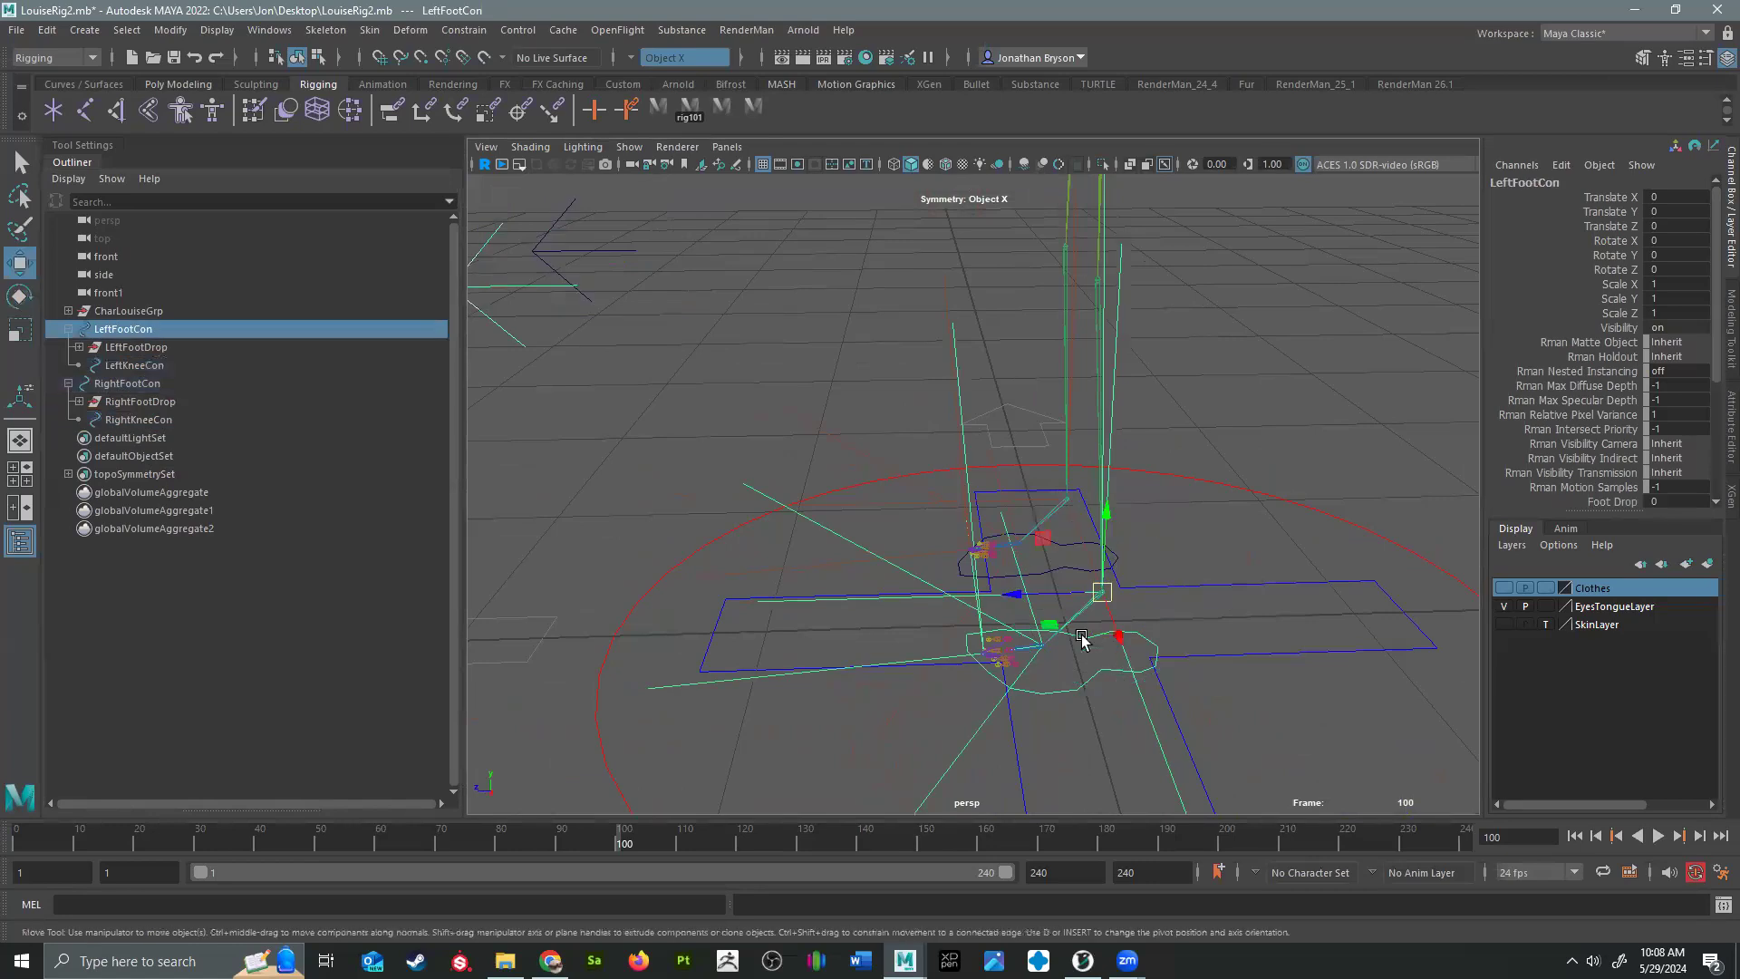
left_click_drag(1051, 555, 1046, 498)
key("ctrl+z")
Step: Raise LeftFootCon about 0.54 units in Y with the knee controls in view, inspect the bent leg, and undo the move
middle_click_drag(1081, 610, 1116, 666, "alt")
right_click_drag(1117, 666, 1014, 557, "alt")
left_click_drag(1003, 539, 1039, 425)
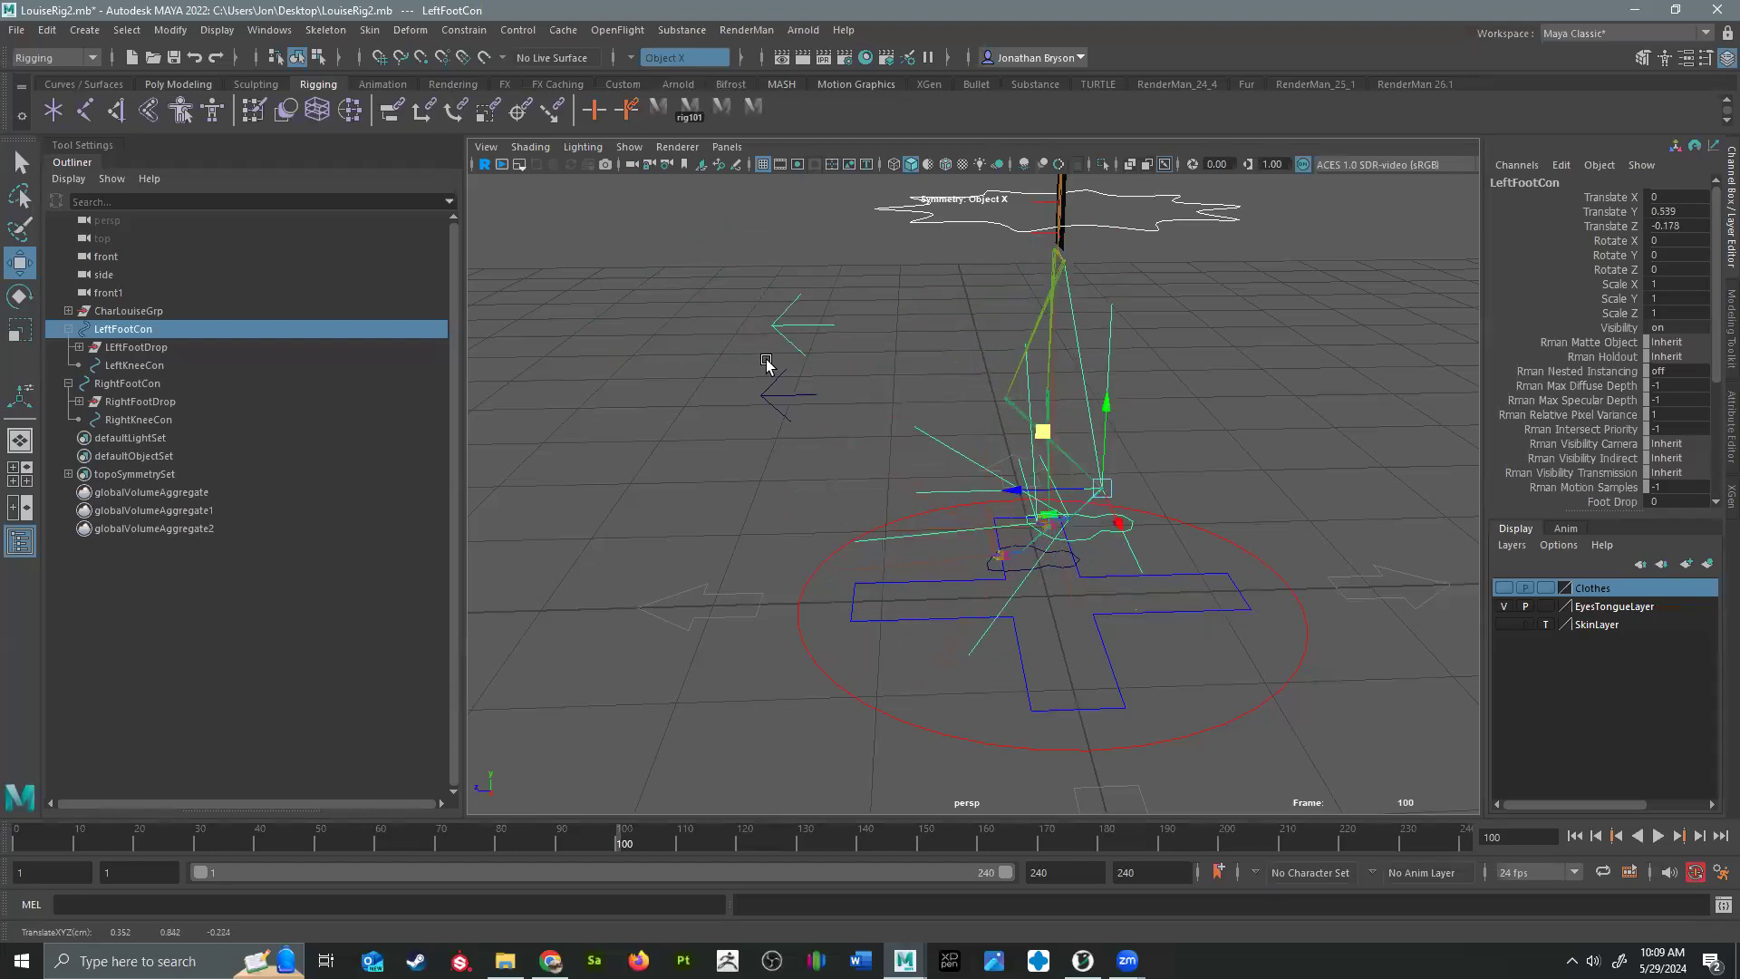
left_click_drag(943, 515, 1103, 502, "alt")
key("ctrl+z")
Step: Test-move LeftFootCon freely once more from a low side view and undo the move
left_click_drag(985, 555, 747, 658, "alt")
right_click_drag(905, 622, 1241, 675, "alt")
left_click_drag(1046, 680, 1048, 611, "alt")
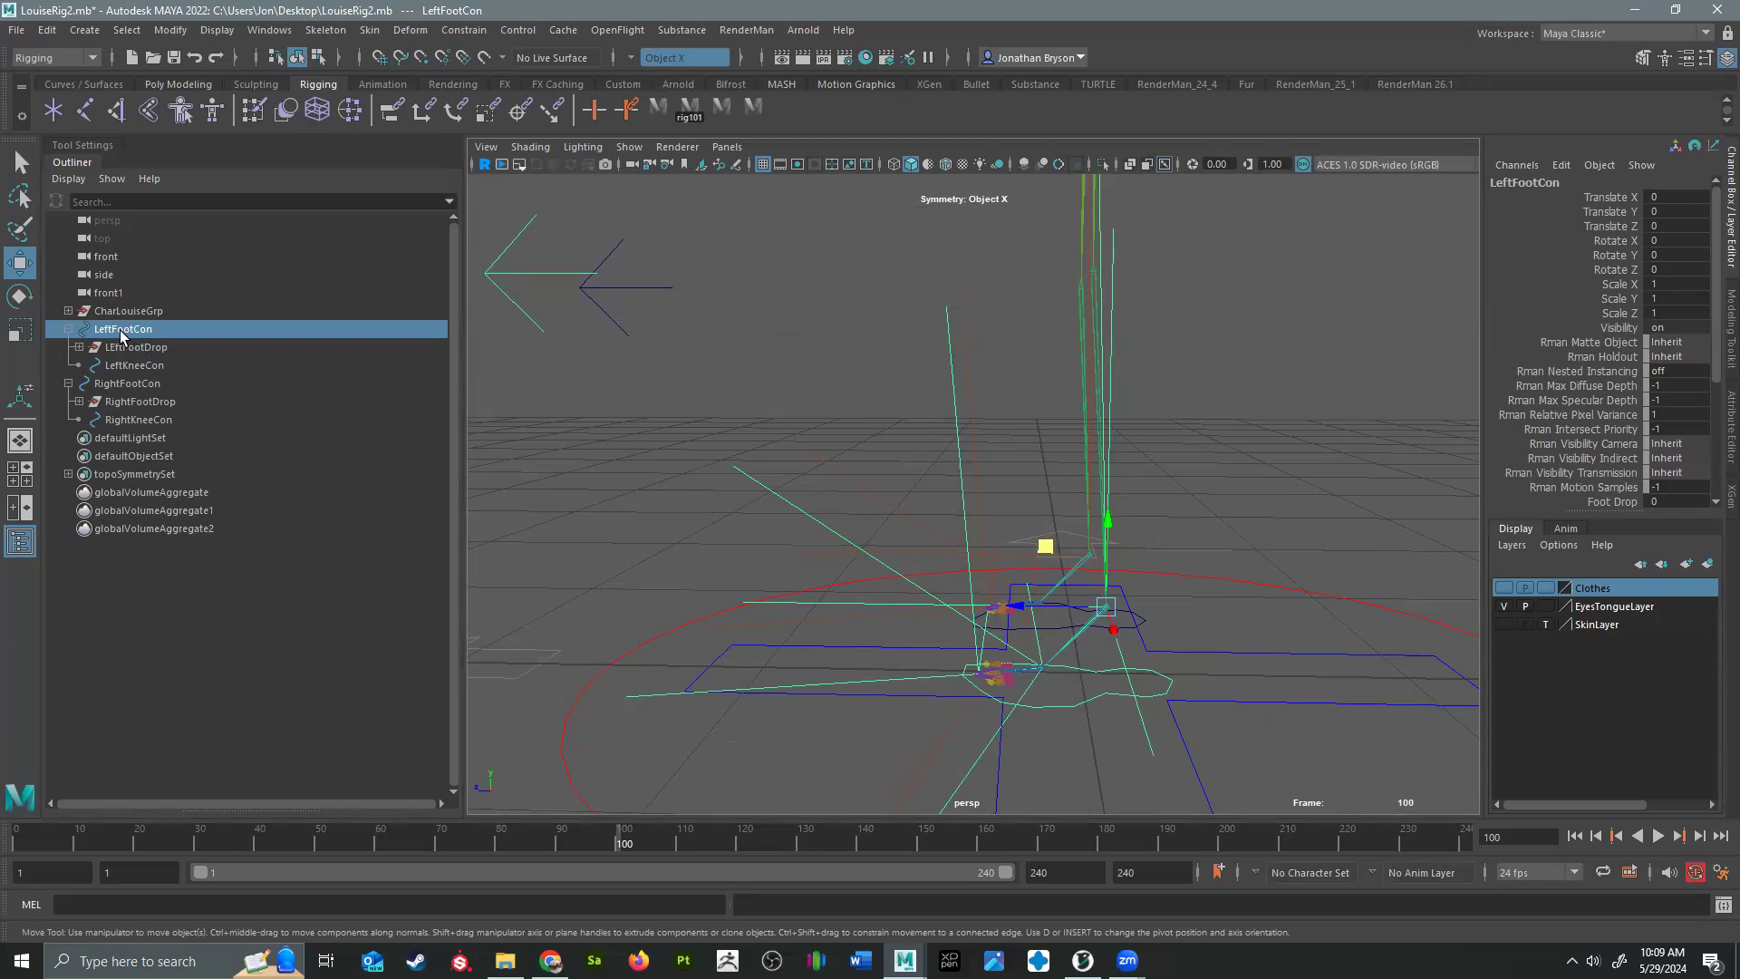
left_click_drag(1051, 544, 963, 377)
key("ctrl+z")
Step: Reselect LeftFootCon and examine the toe joints inside the left foot control up close
left_click_drag(1061, 596, 1055, 609, "alt")
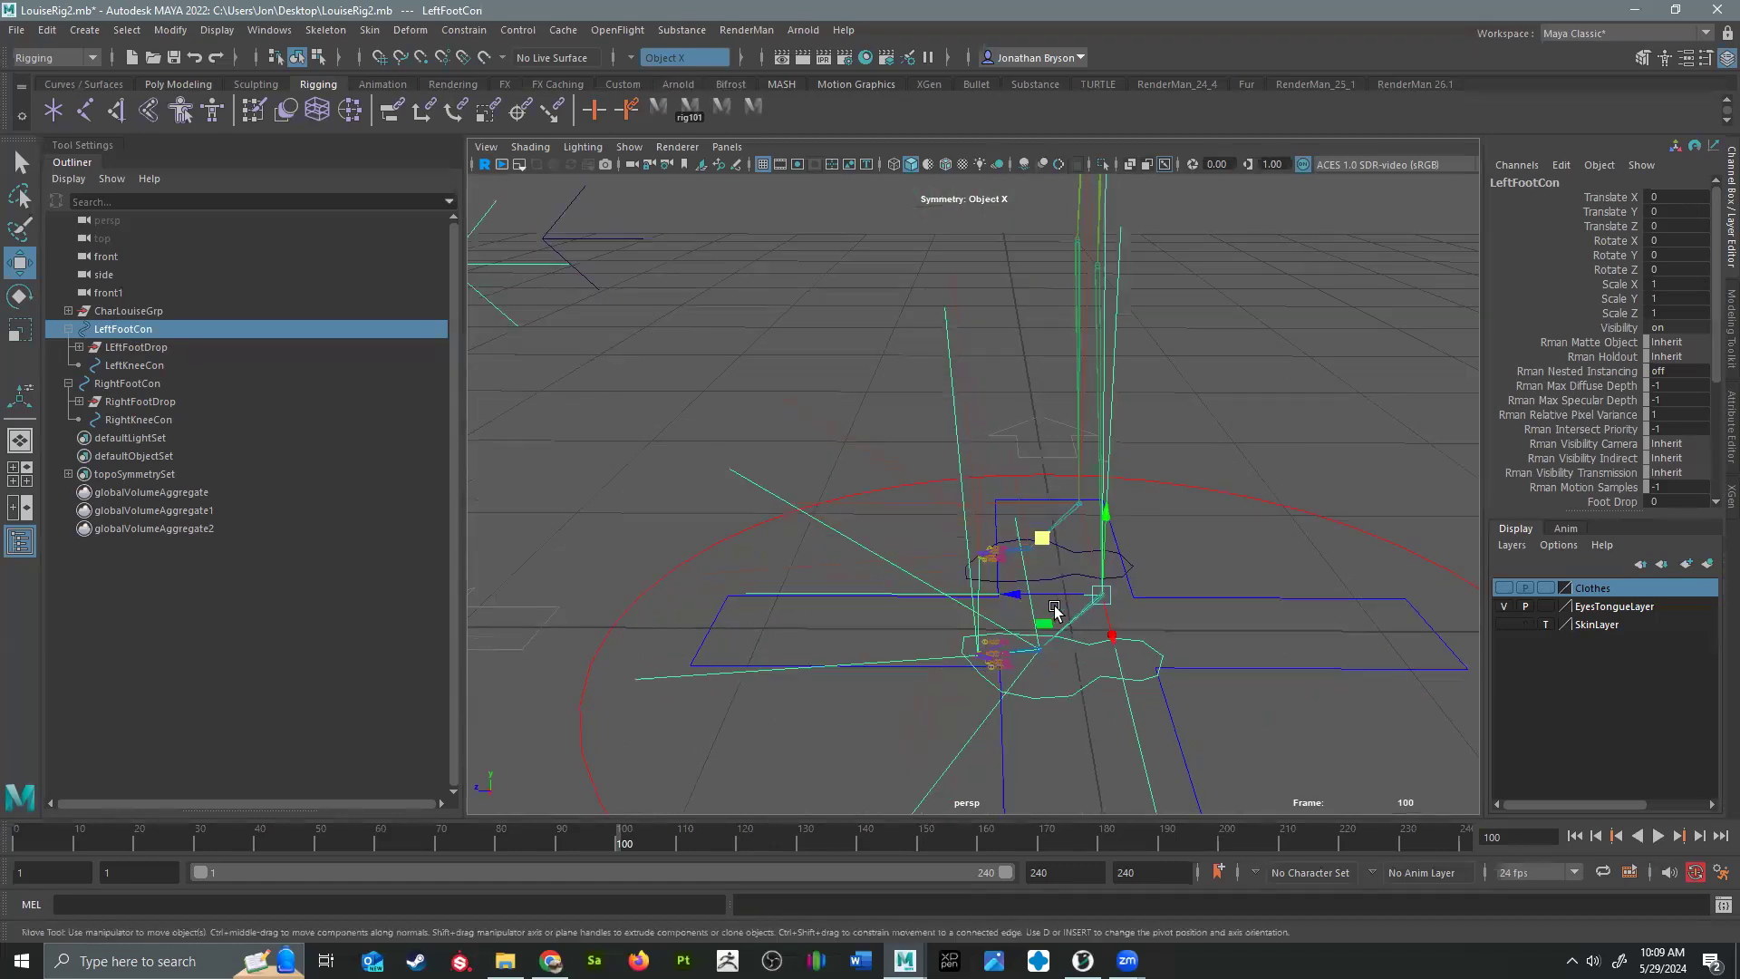
left_click(1061, 575)
left_click_drag(1039, 475, 1016, 696, "alt")
left_click(130, 421)
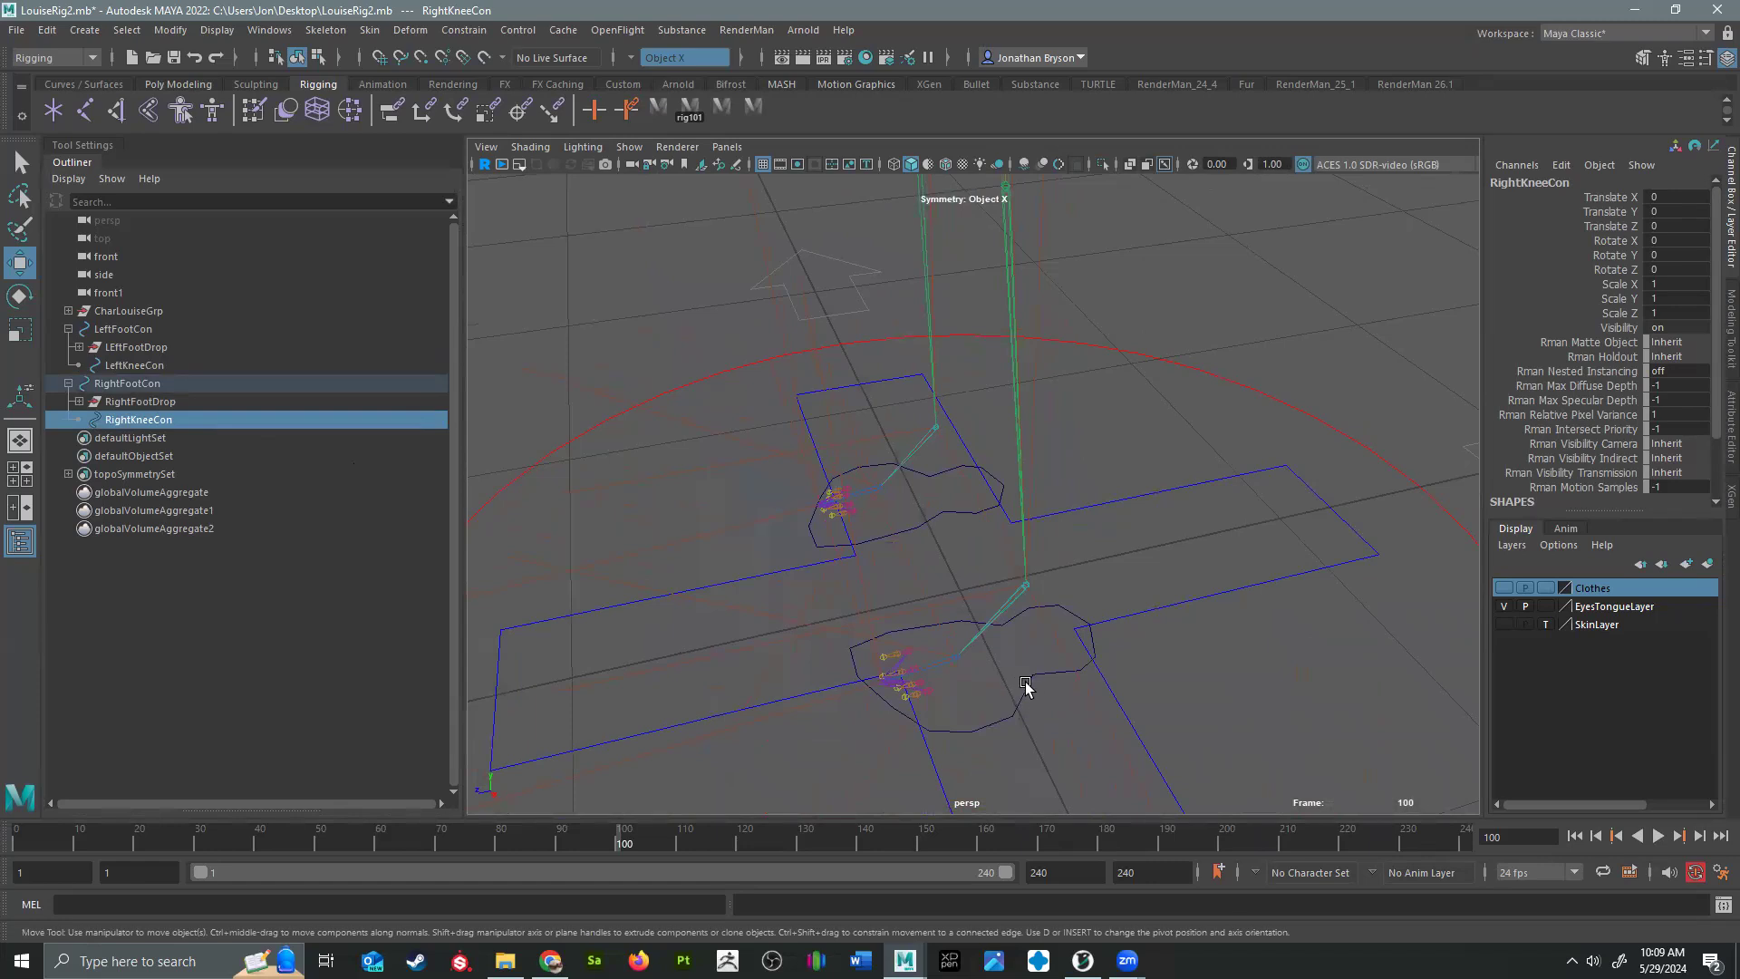
left_click(1031, 683)
middle_click_drag(912, 585, 1016, 619, "alt")
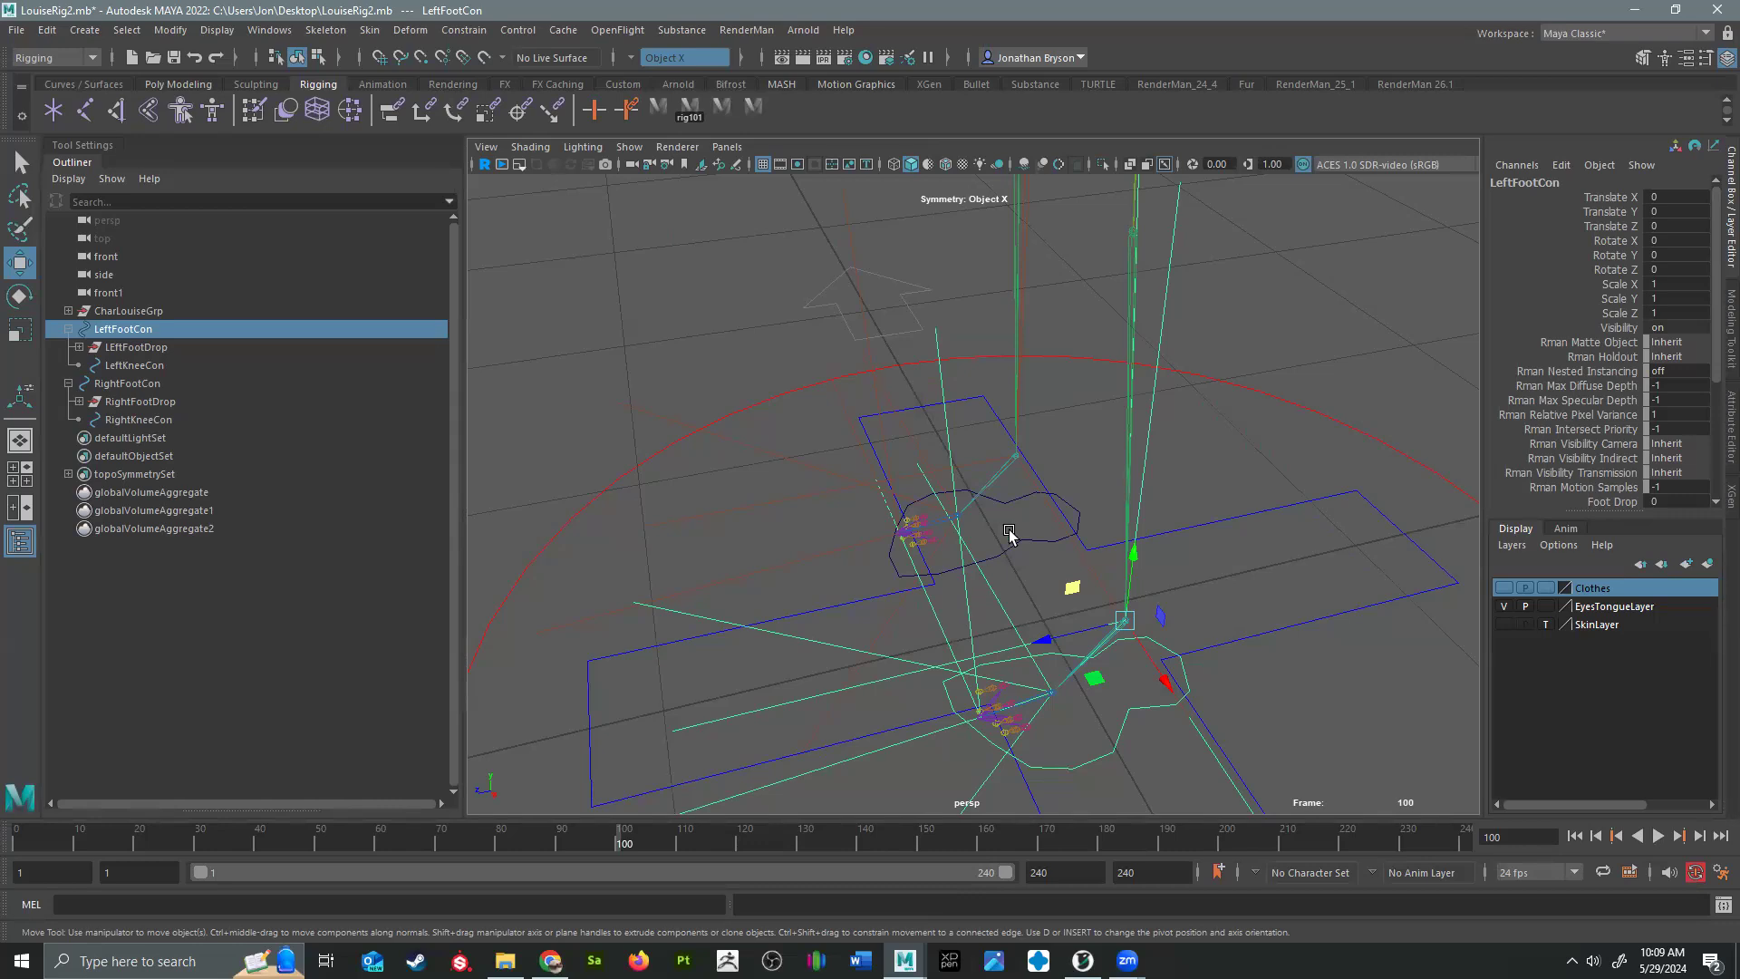
middle_click_drag(1043, 626, 1038, 480, "alt")
scroll(1065, 508, "up", 7)
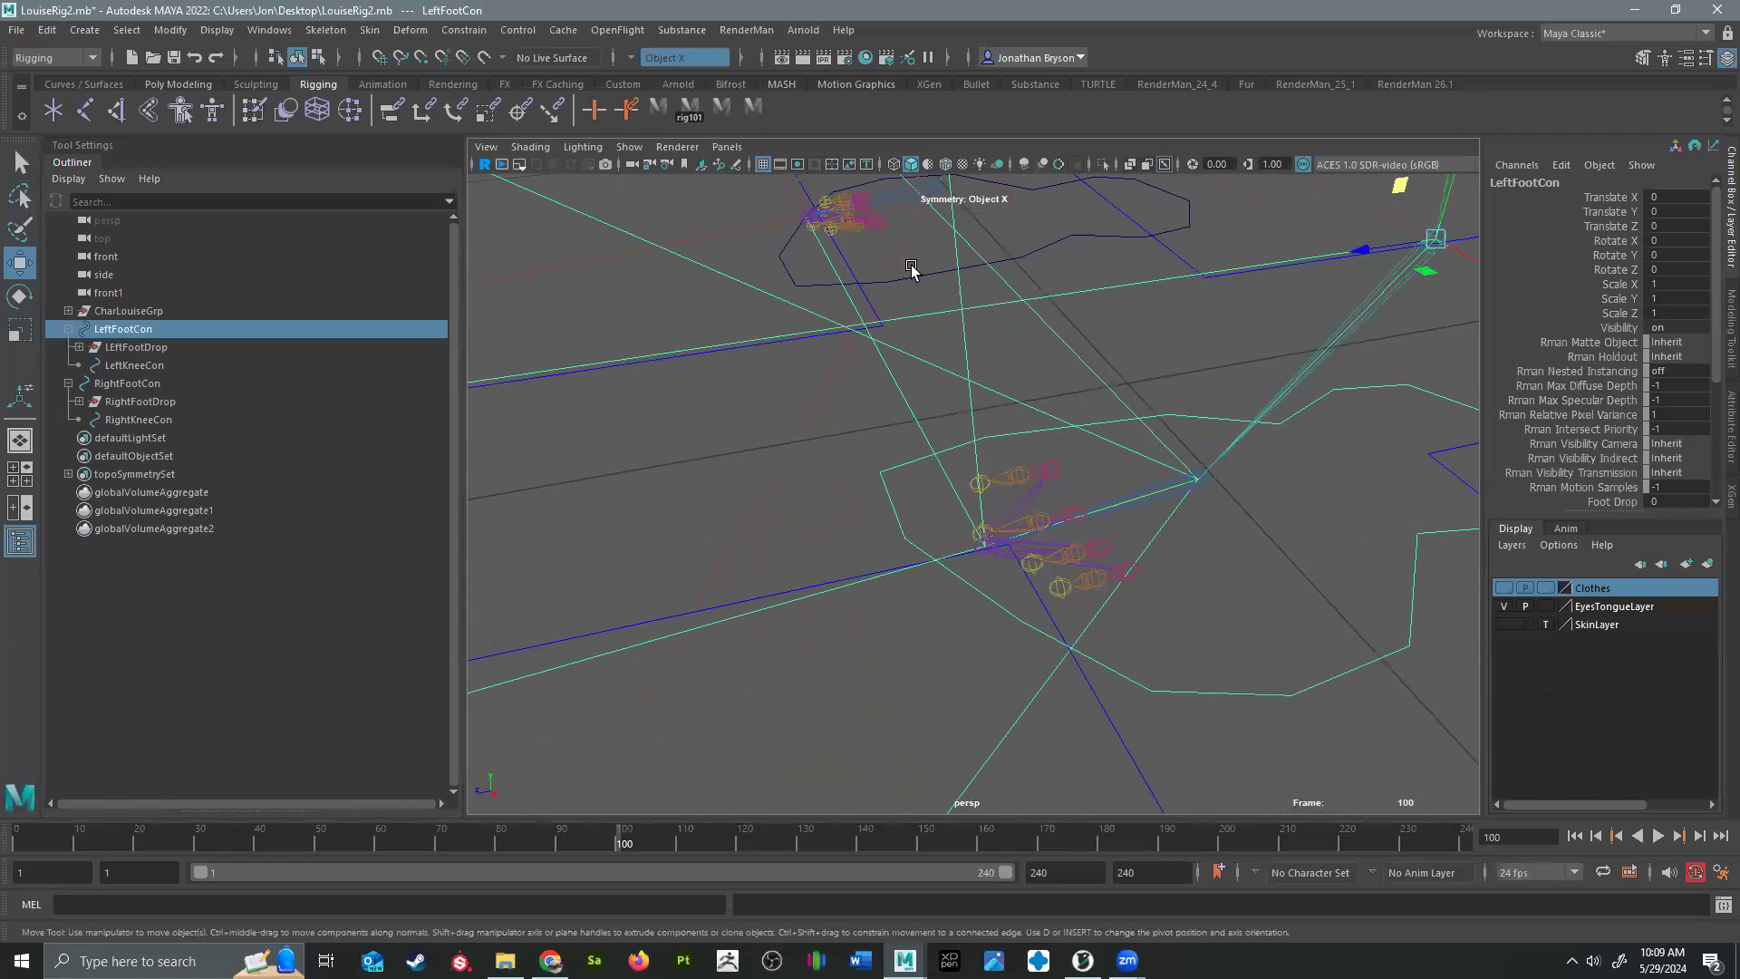
middle_click_drag(928, 365, 1018, 509, "alt")
middle_click_drag(1047, 671, 1158, 497, "alt")
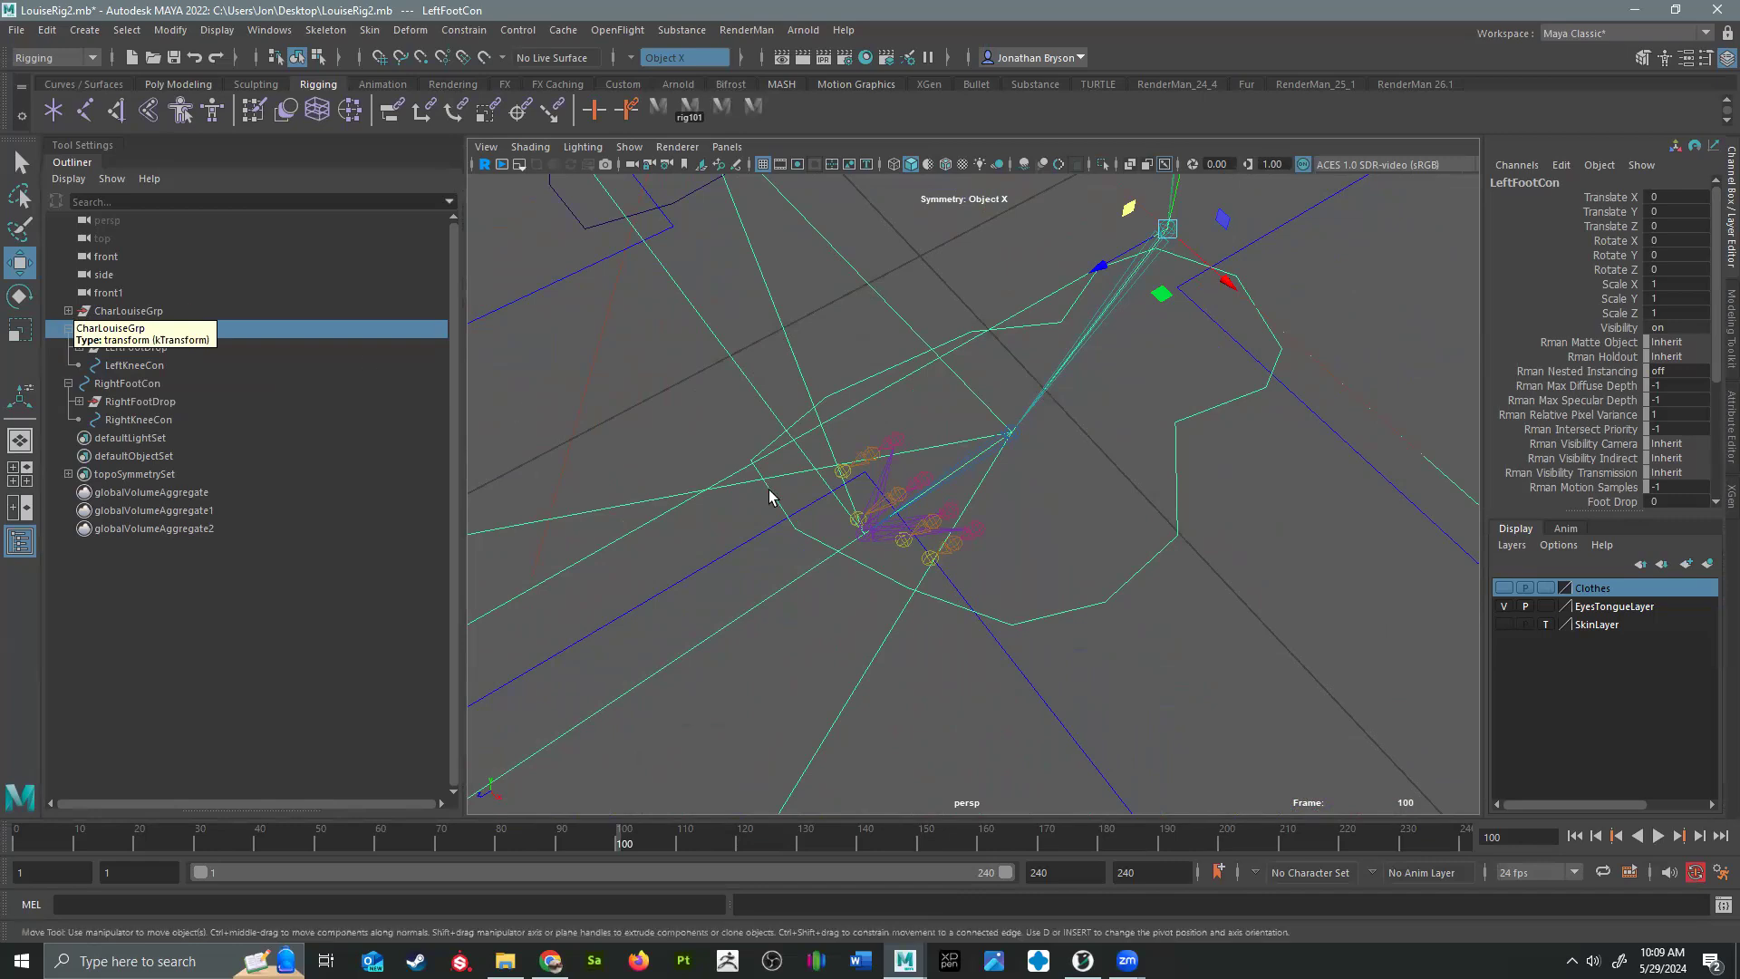
left_click_drag(1109, 451, 1231, 522)
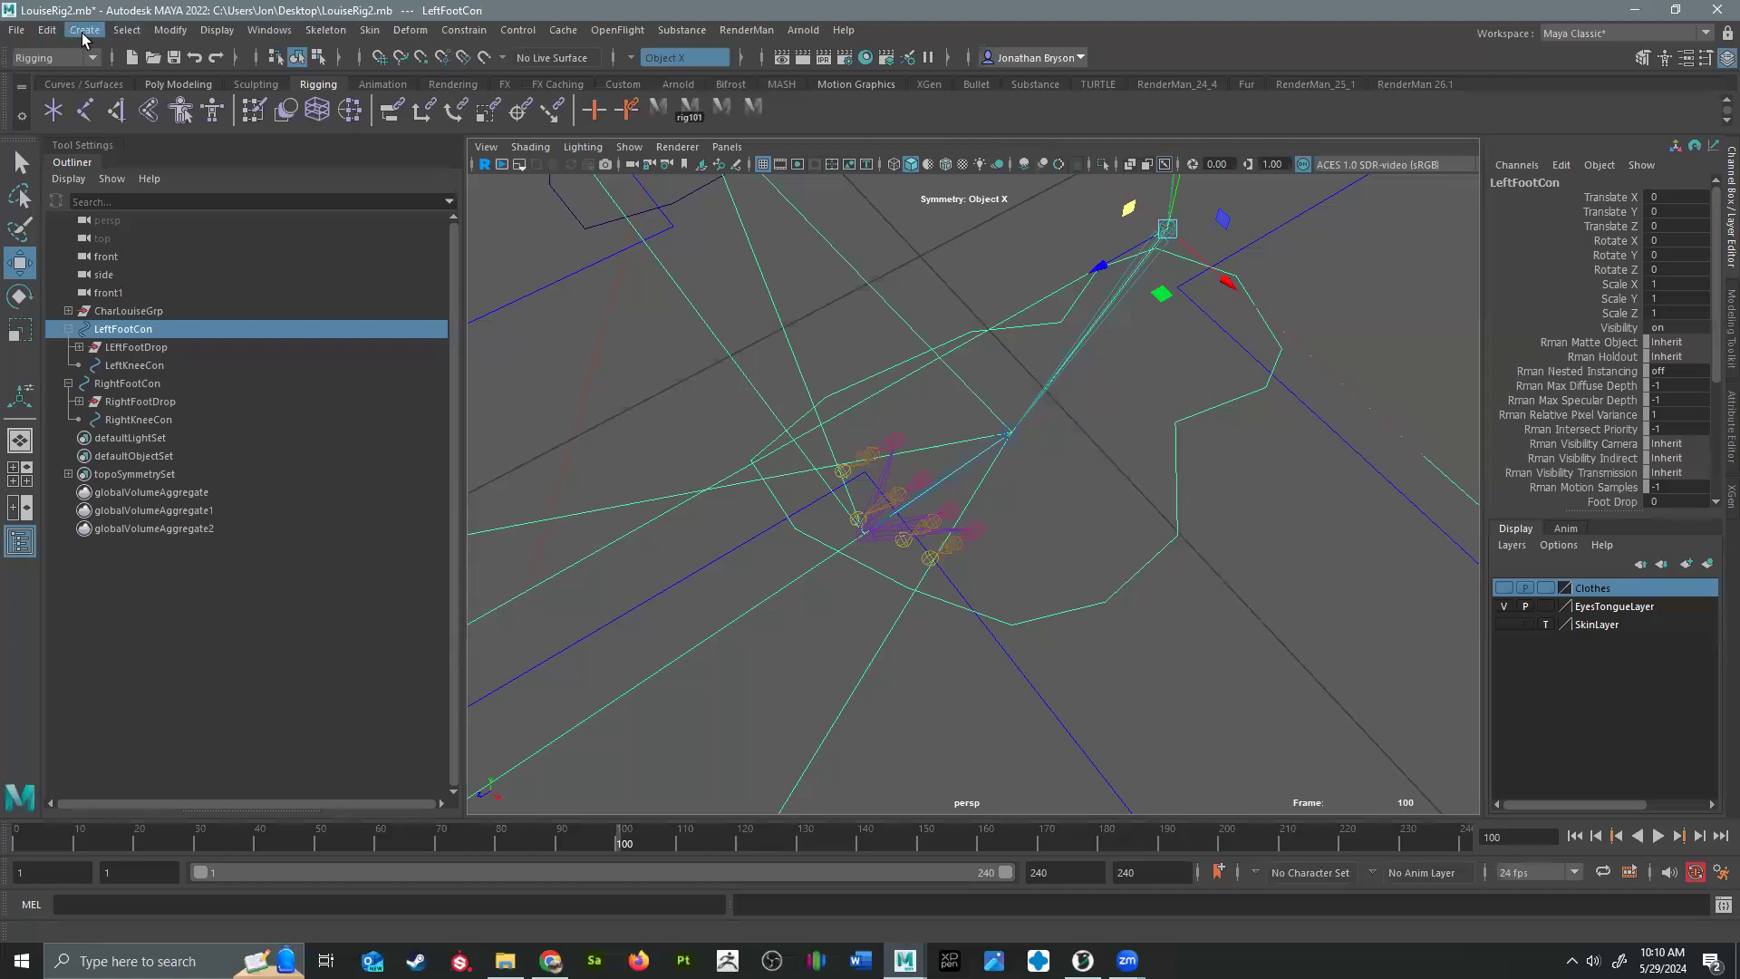
Step: Open the Connection Editor with LeftFootCon loaded as the source object
left_click(269, 29)
mouse_move(358, 98)
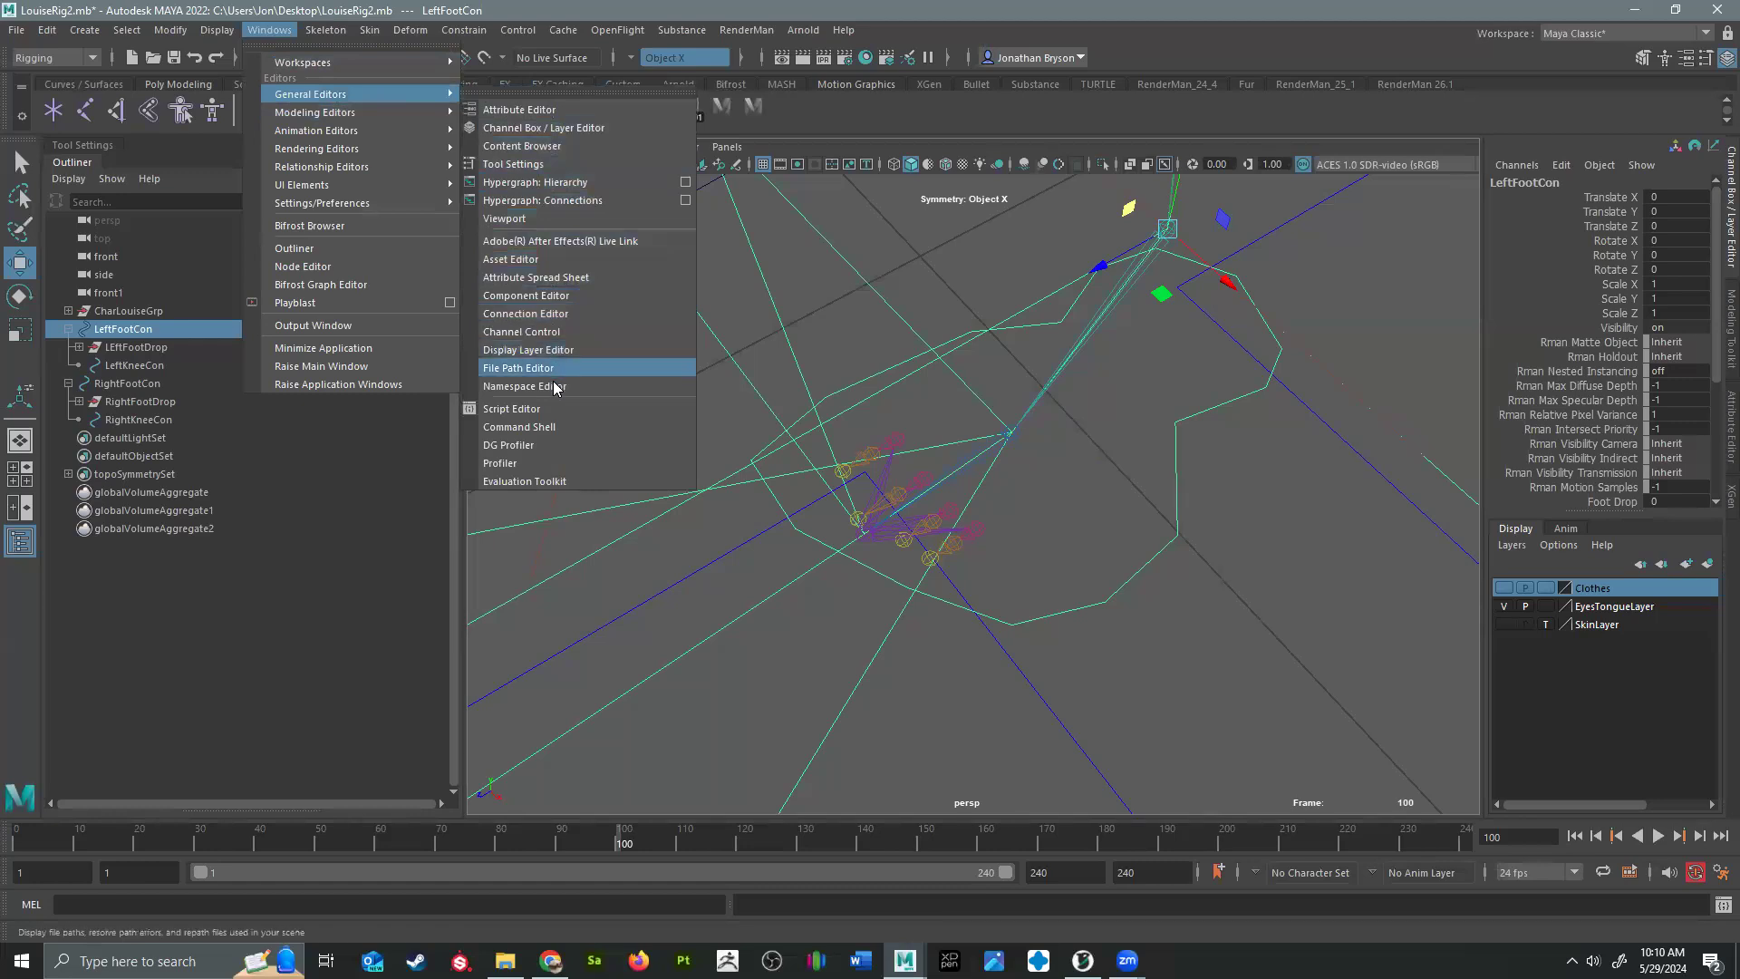
left_click(535, 313)
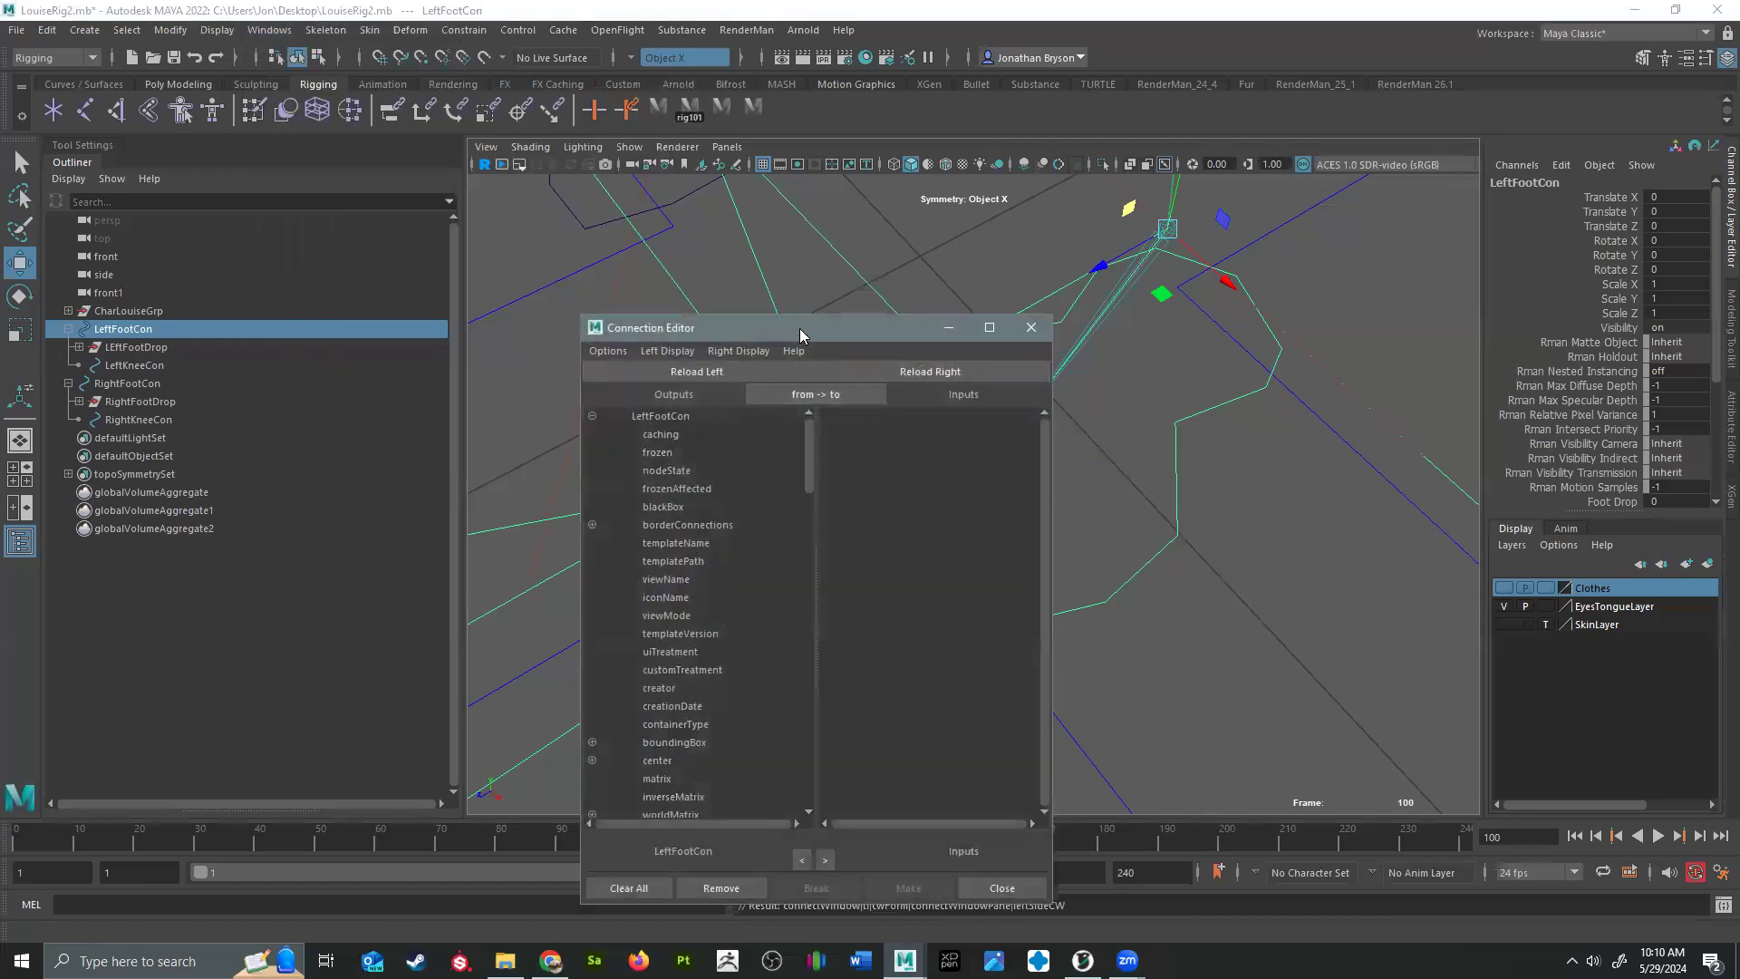
left_click_drag(799, 328, 320, 200)
left_click(200, 244)
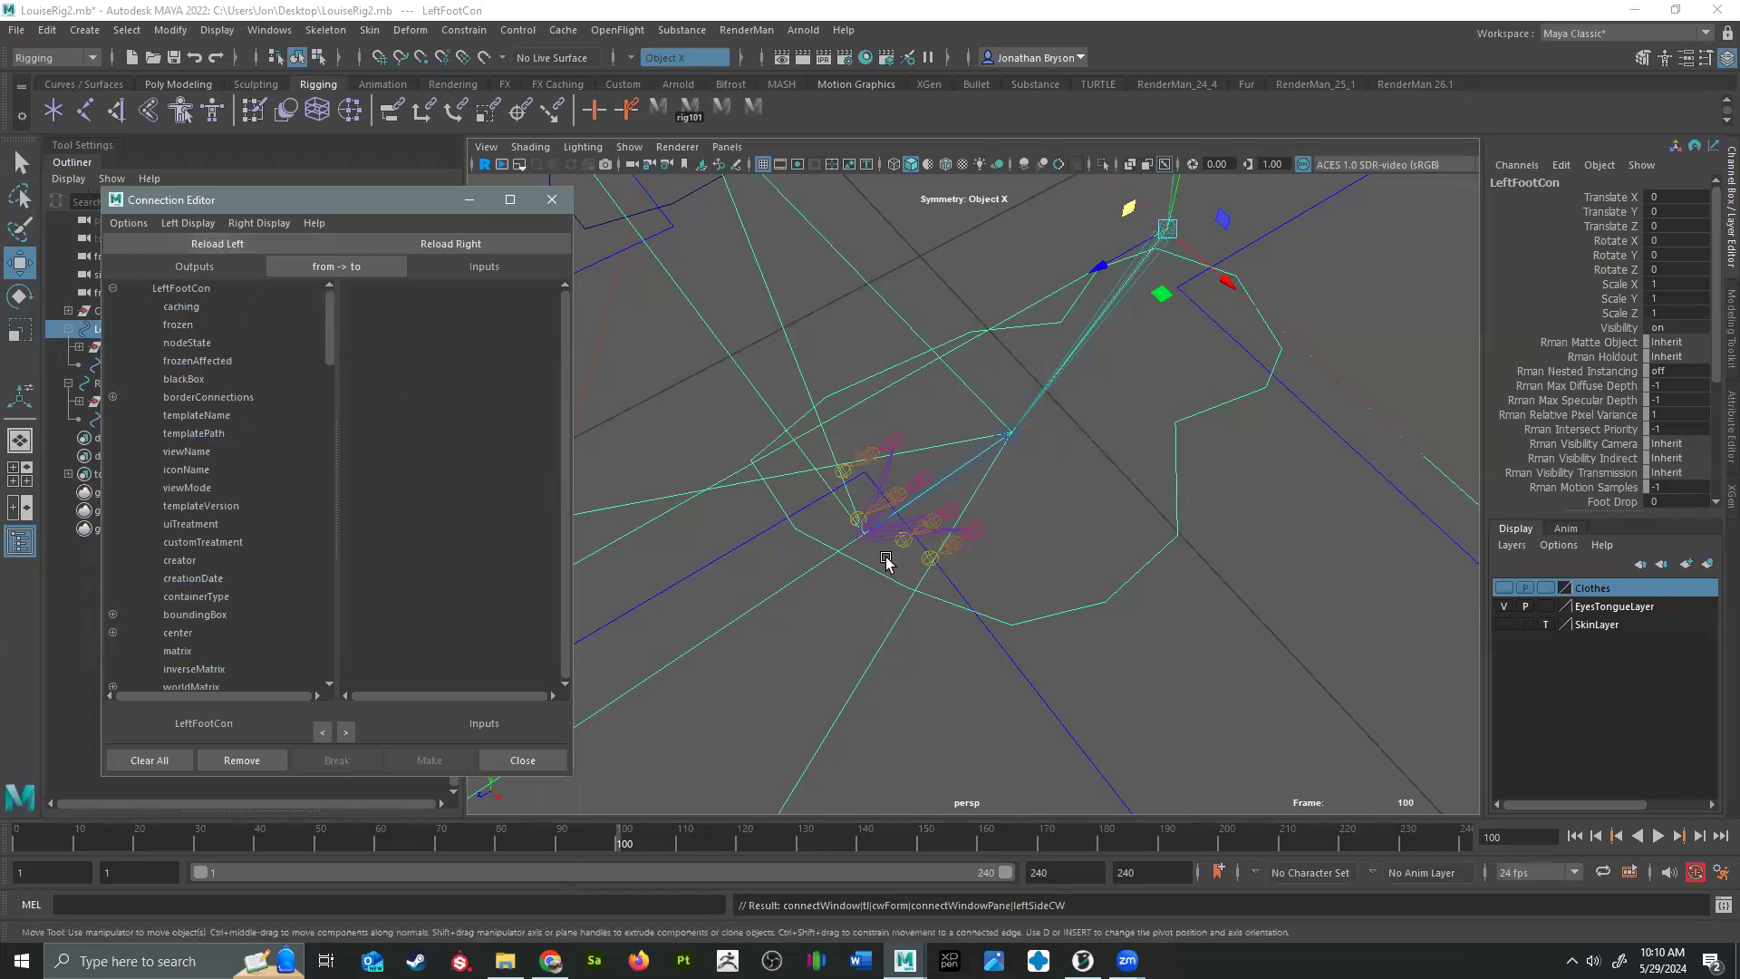
left_click_drag(358, 201, 512, 358)
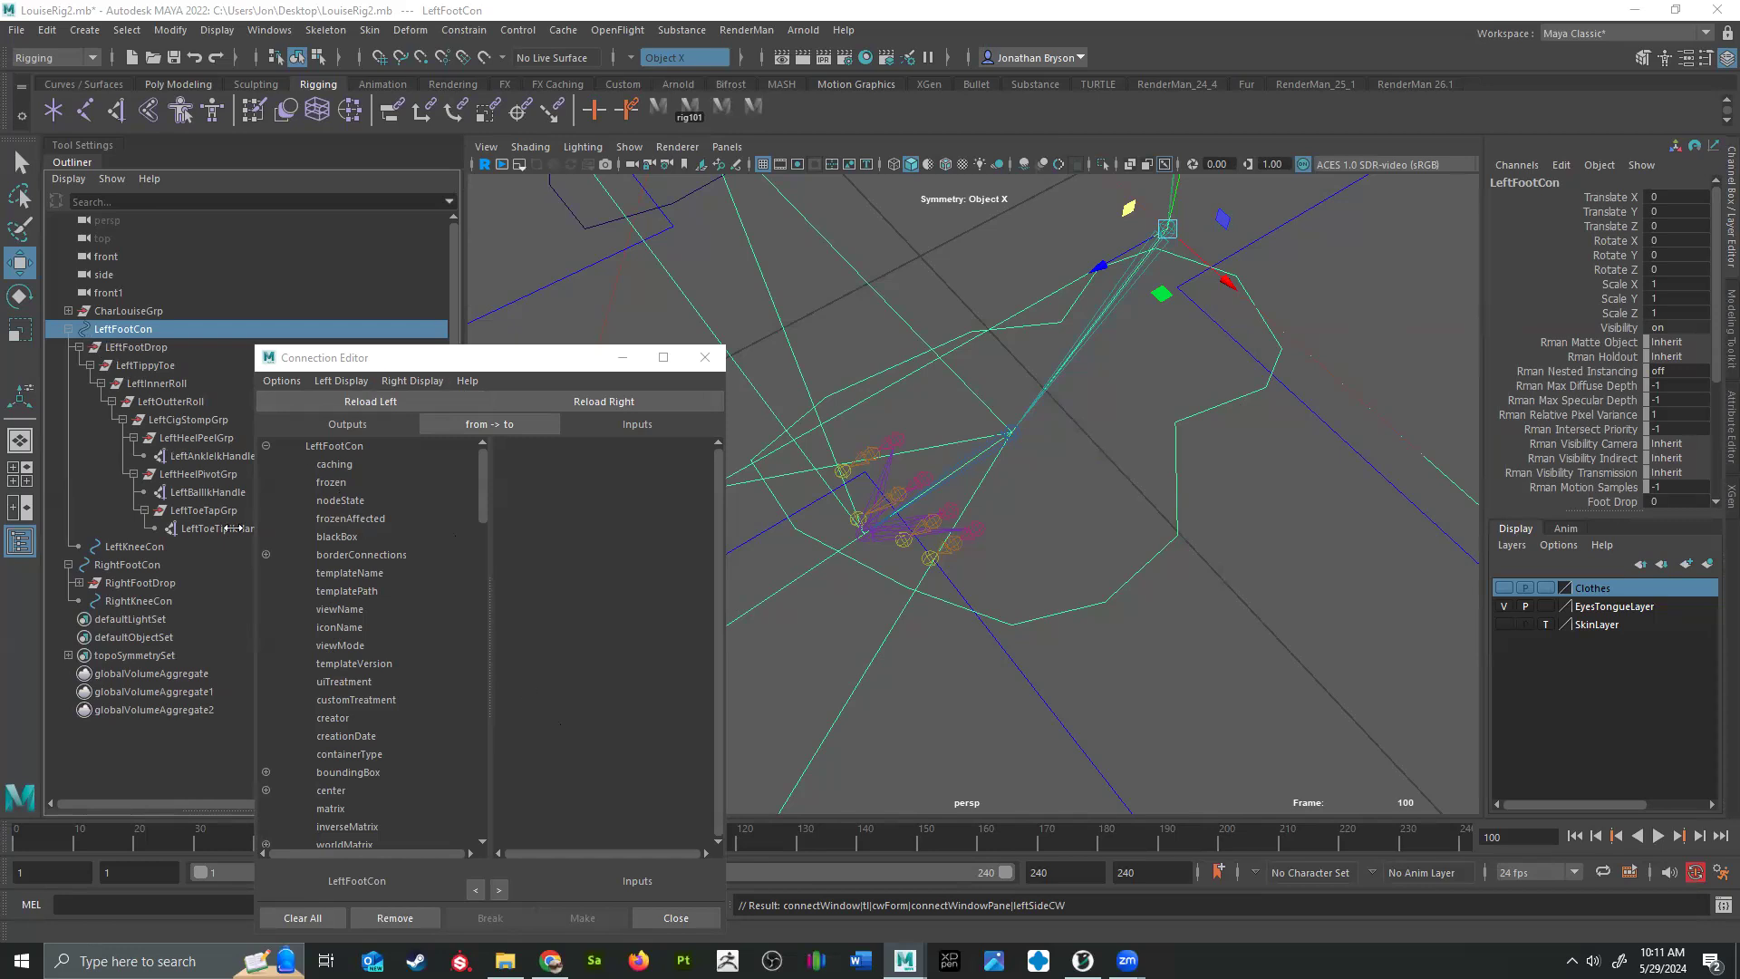
Step: Load LEftFootDrop as the connection target and expand its rotate attributes
left_click(119, 348)
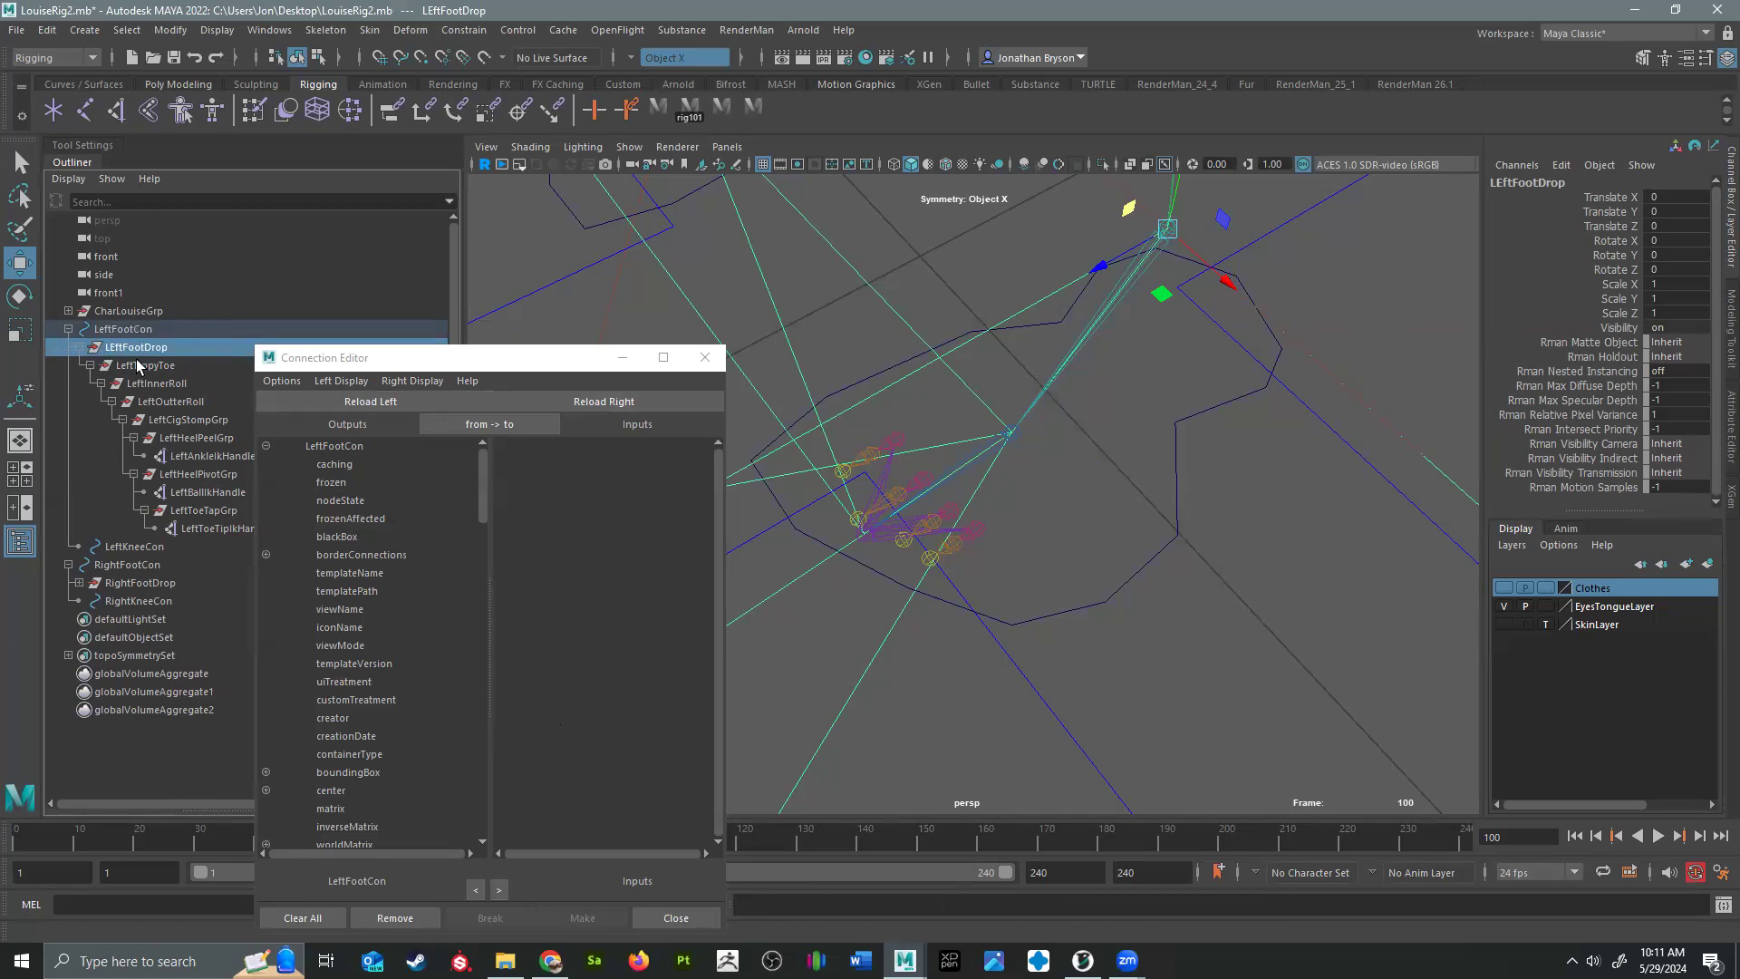
left_click(583, 400)
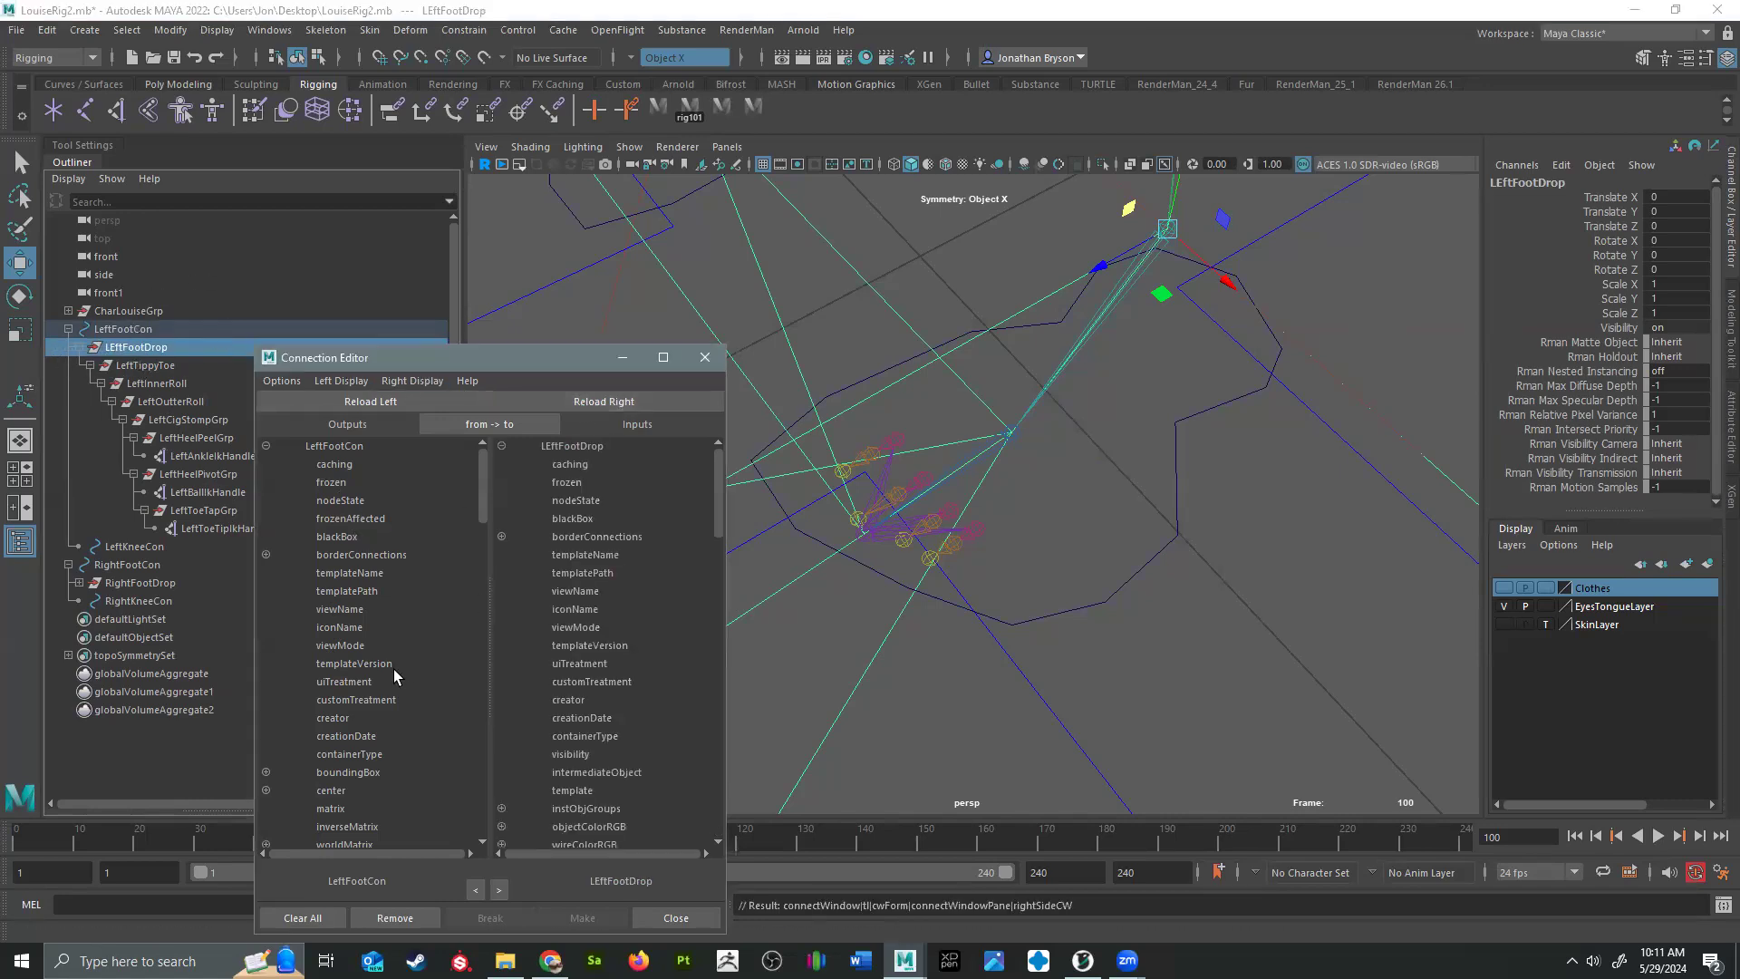
scroll(379, 609, "down", 15)
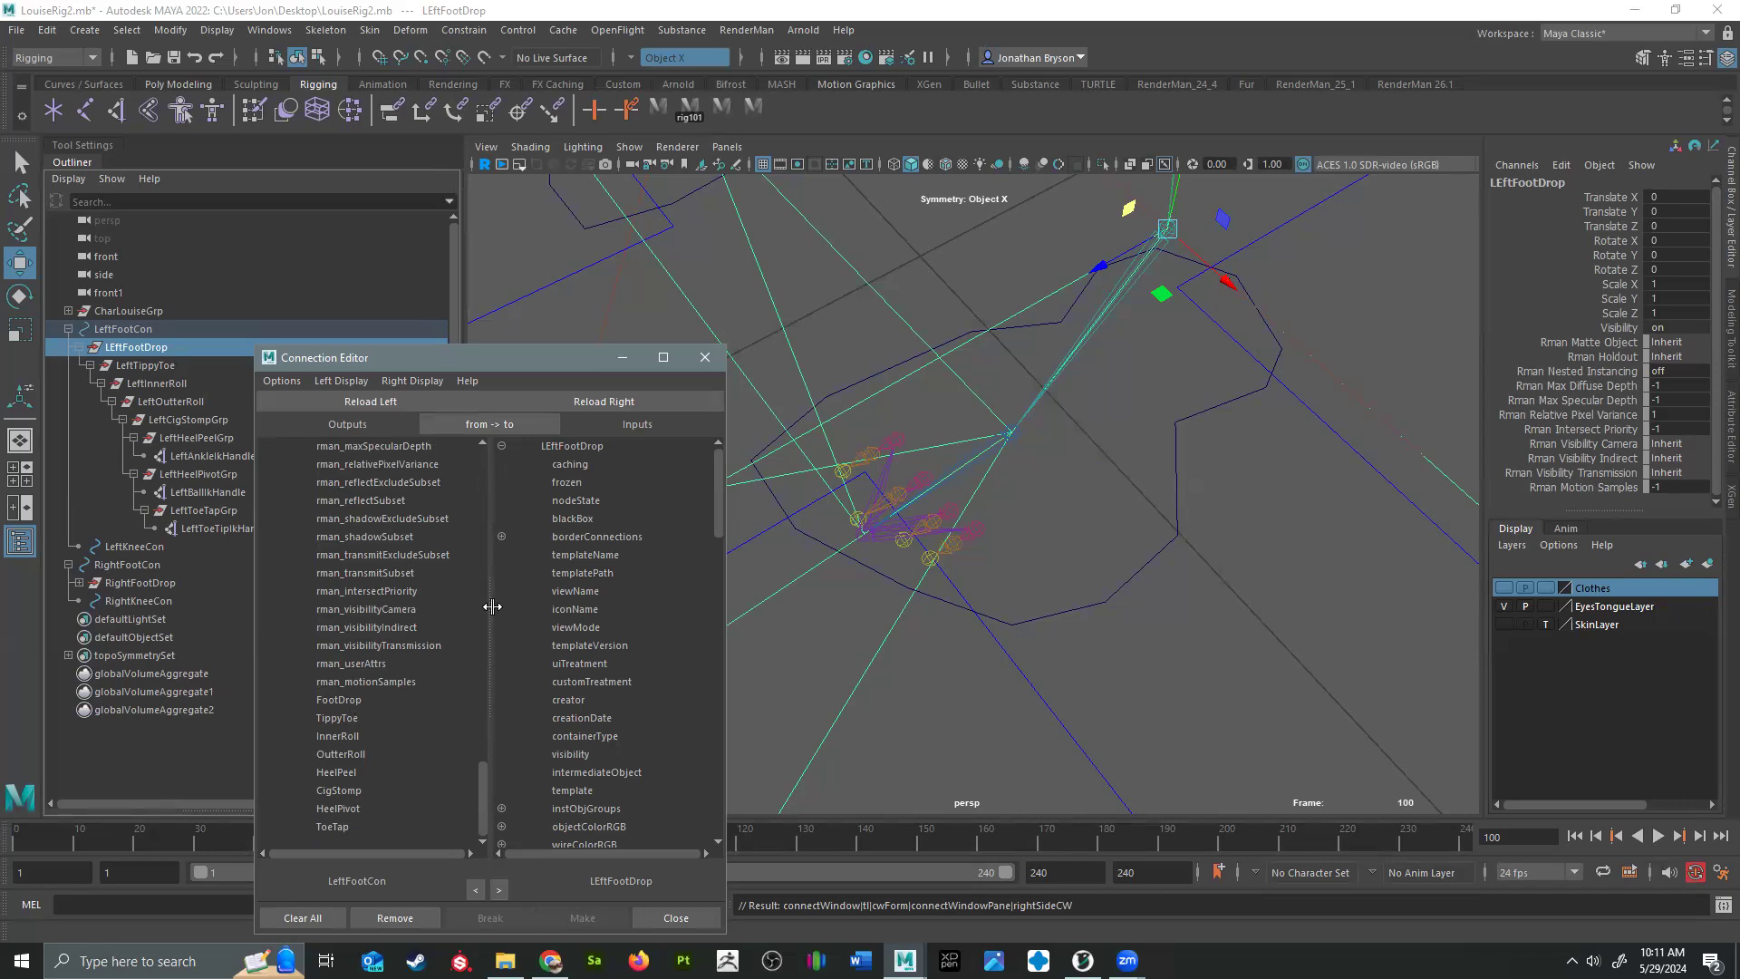
scroll(600, 678, "down", 12)
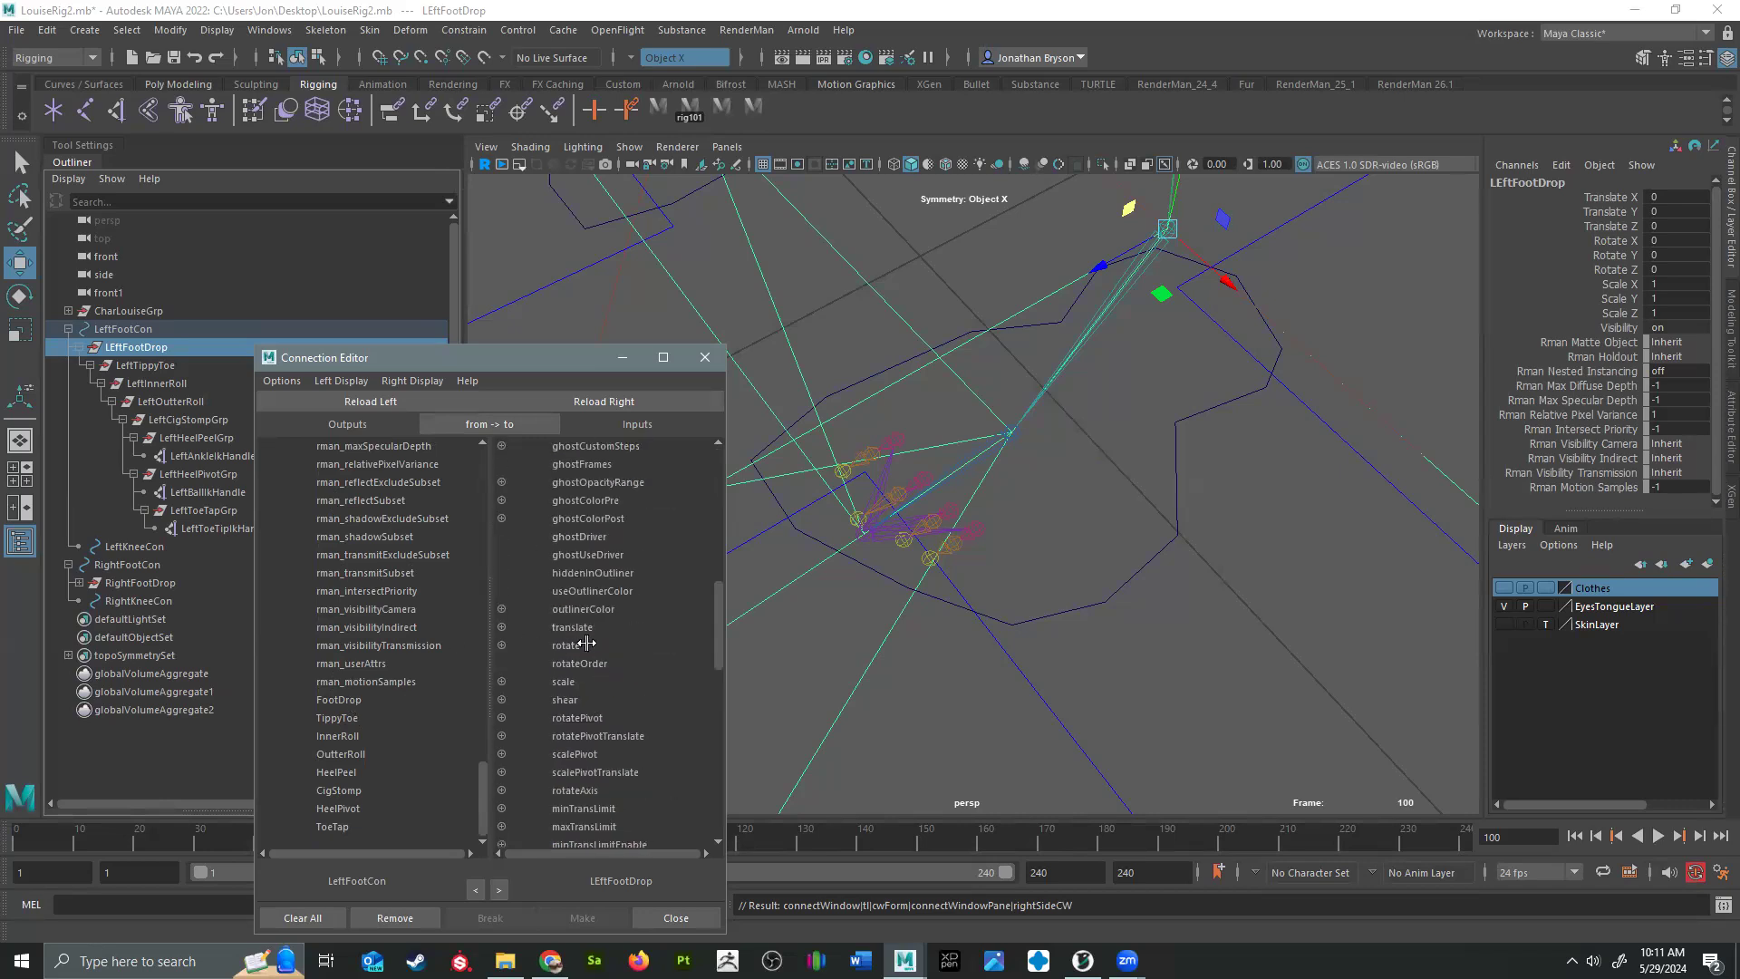
left_click(502, 645)
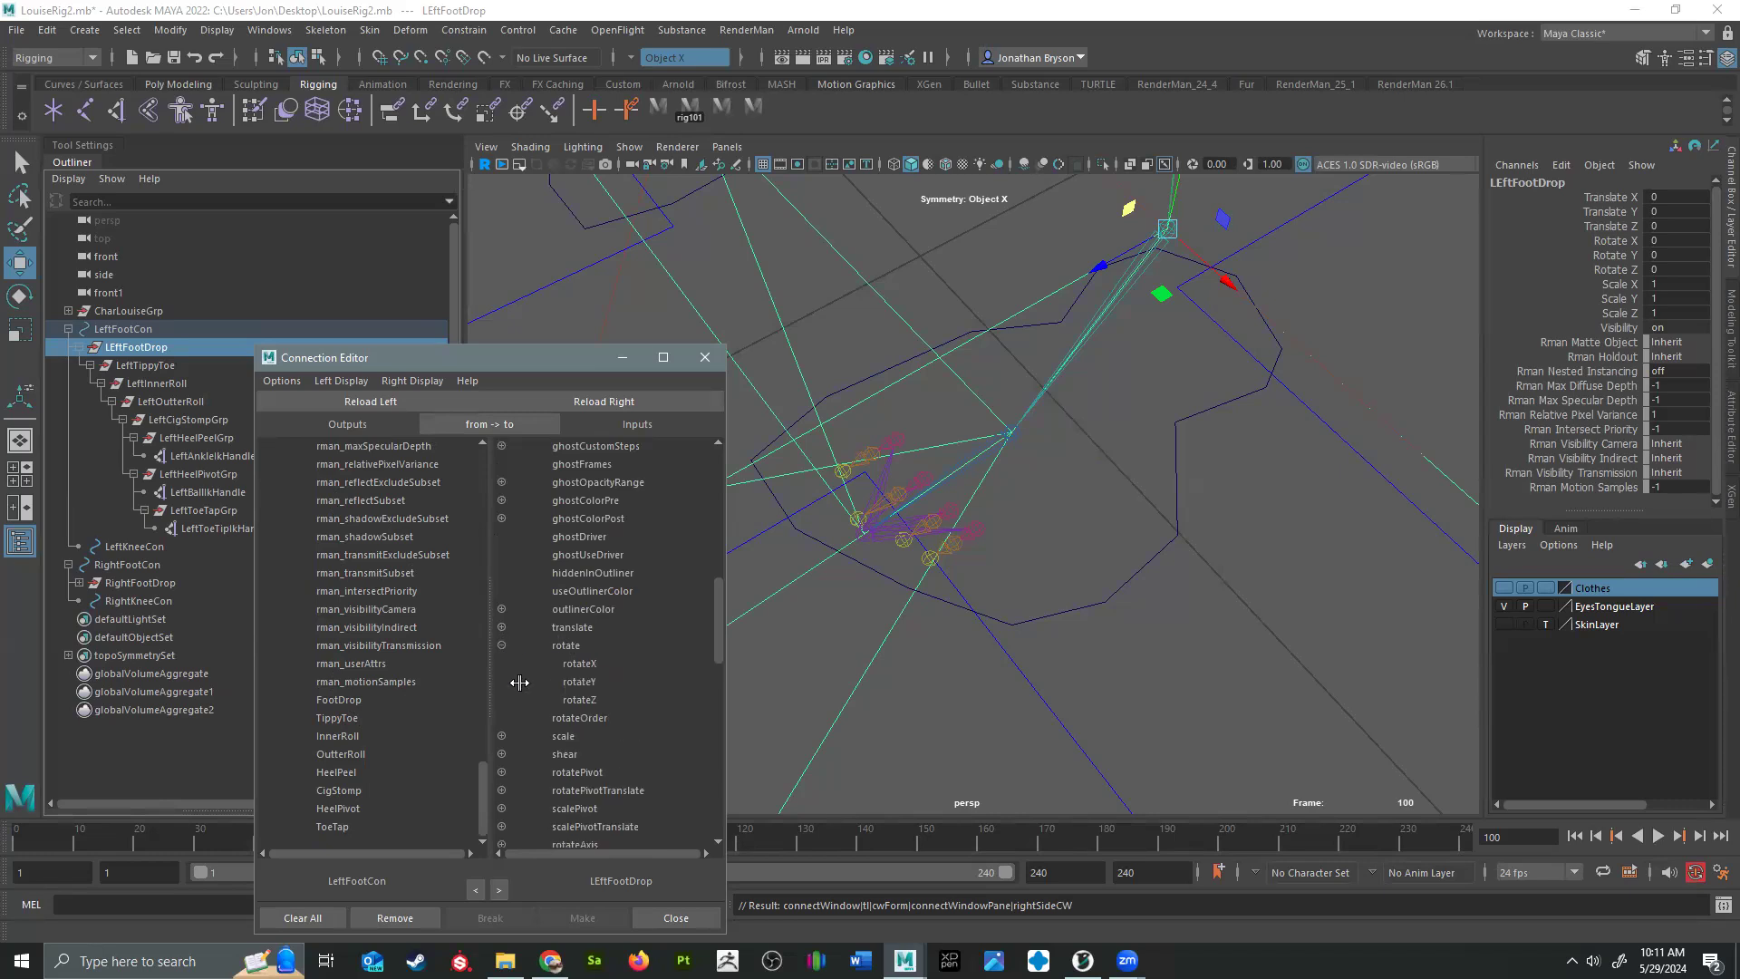
Step: Connect LeftFootCon's FootDrop attribute to LEftFootDrop's rotateX, test-rotating the group to check the axis and undoing the rotation before connecting
left_click(345, 698)
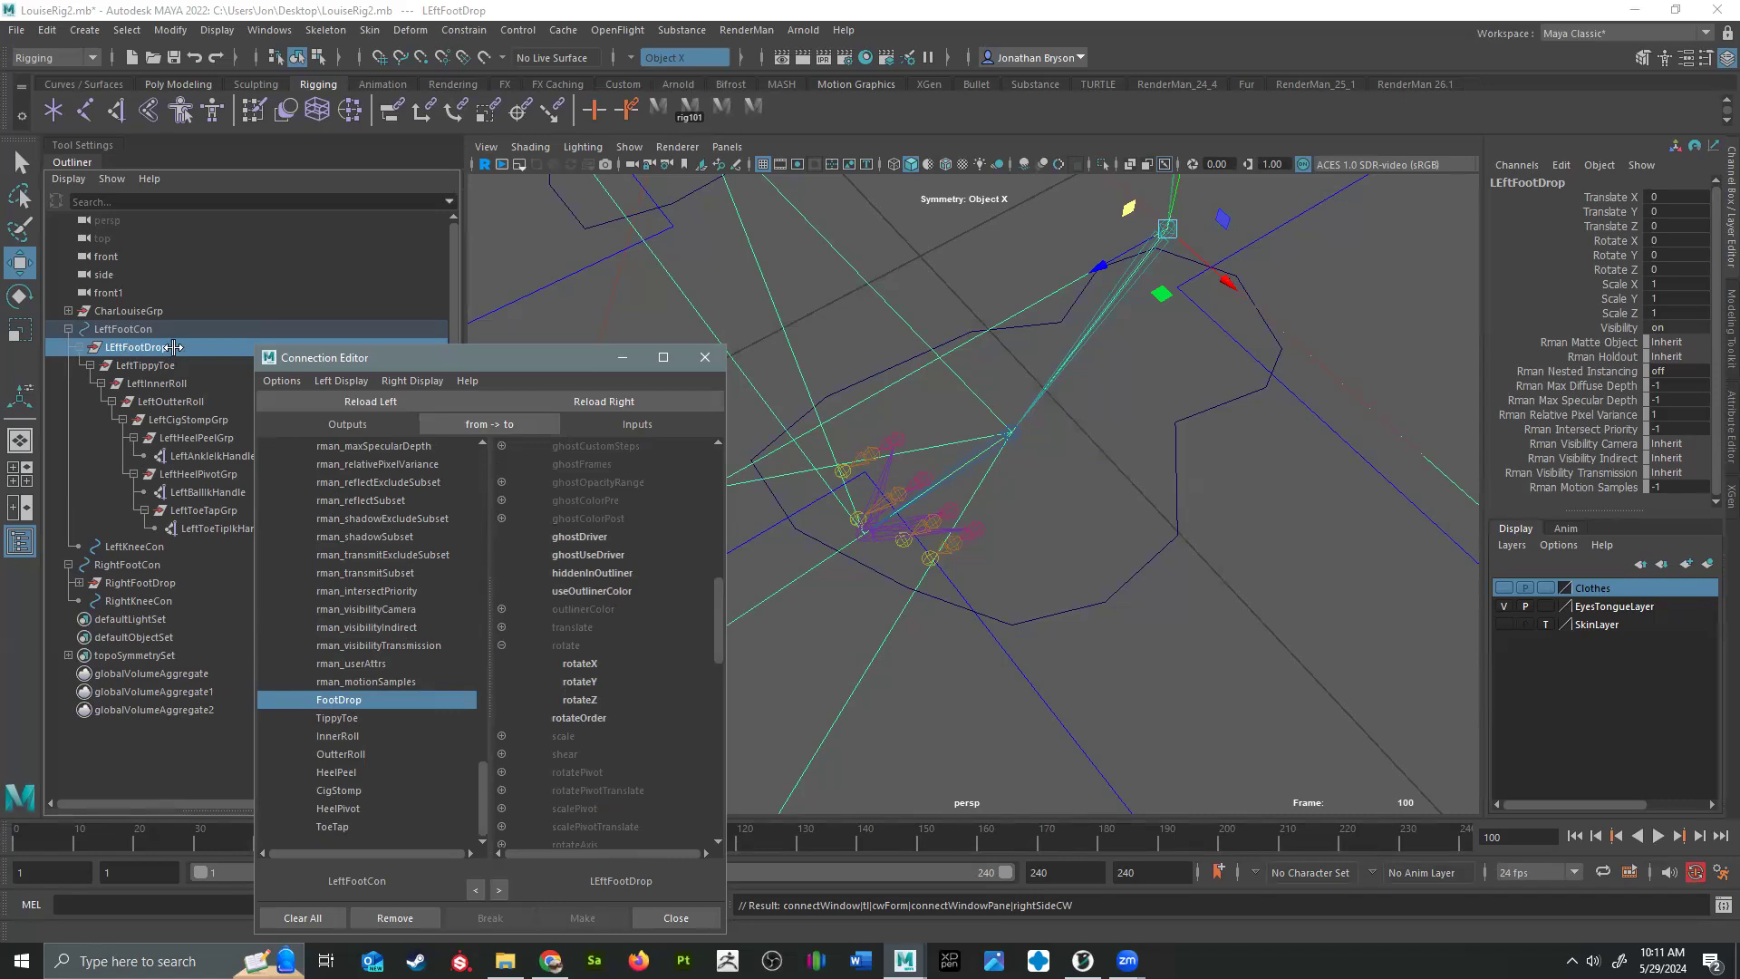
left_click_drag(962, 470, 1088, 448, "alt")
key("e")
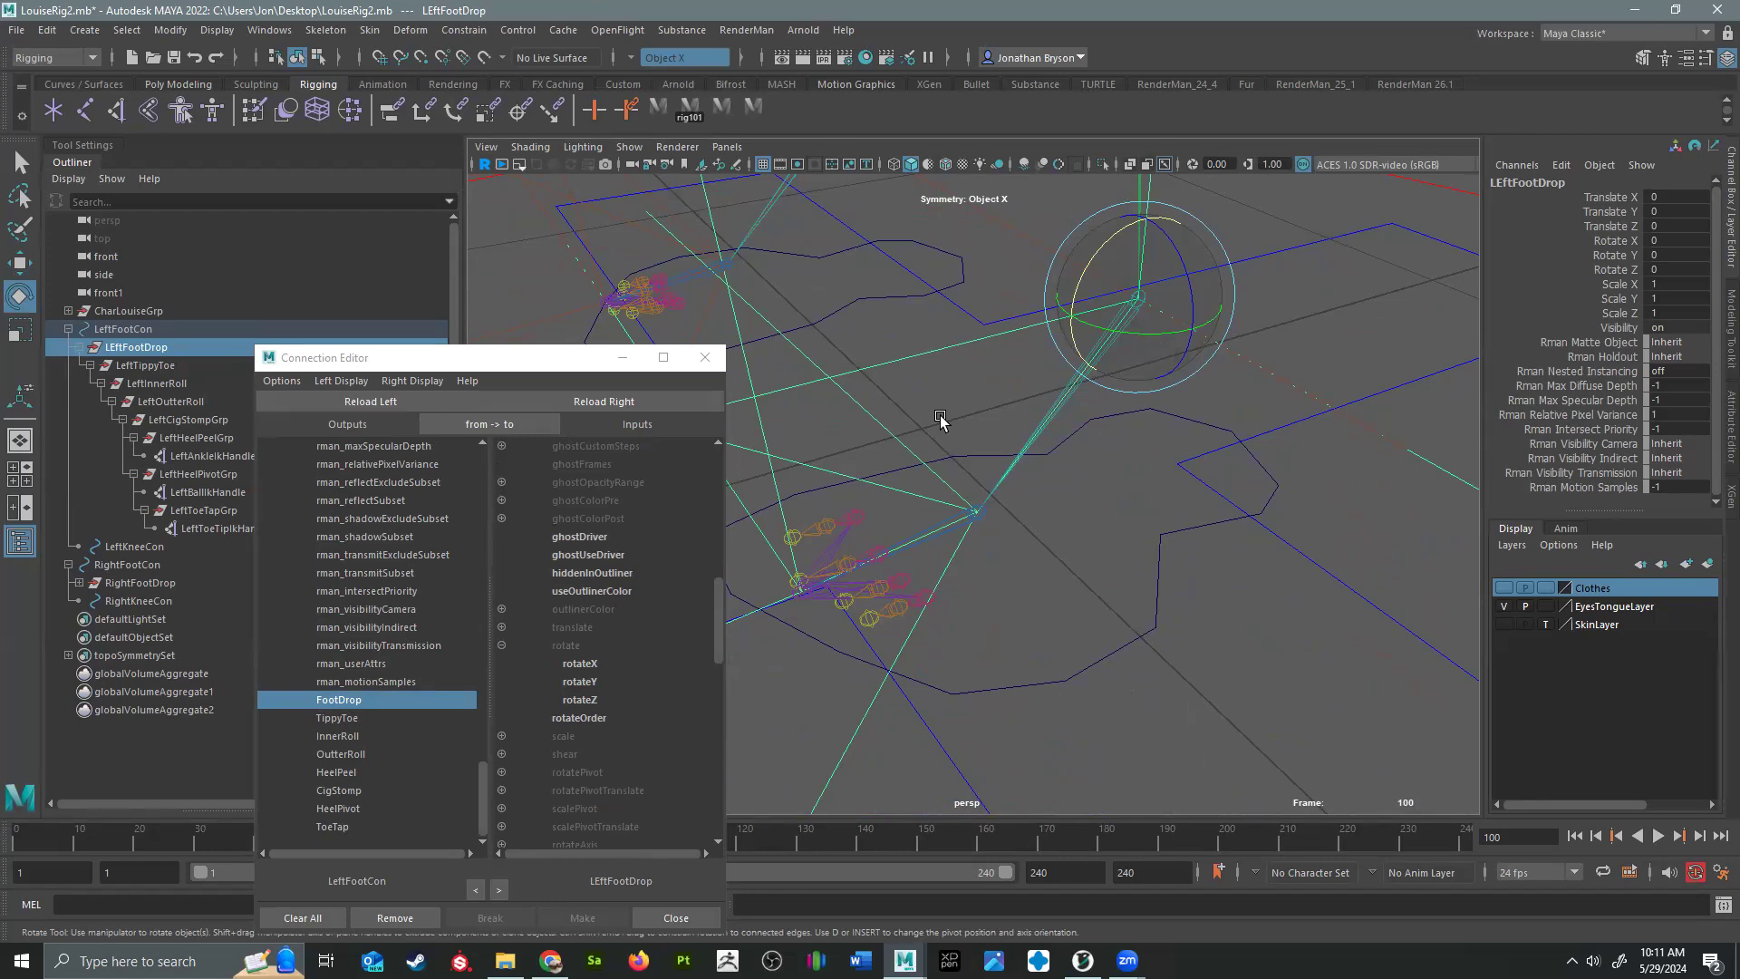
left_click_drag(1100, 257, 1139, 276)
key("ctrl+z")
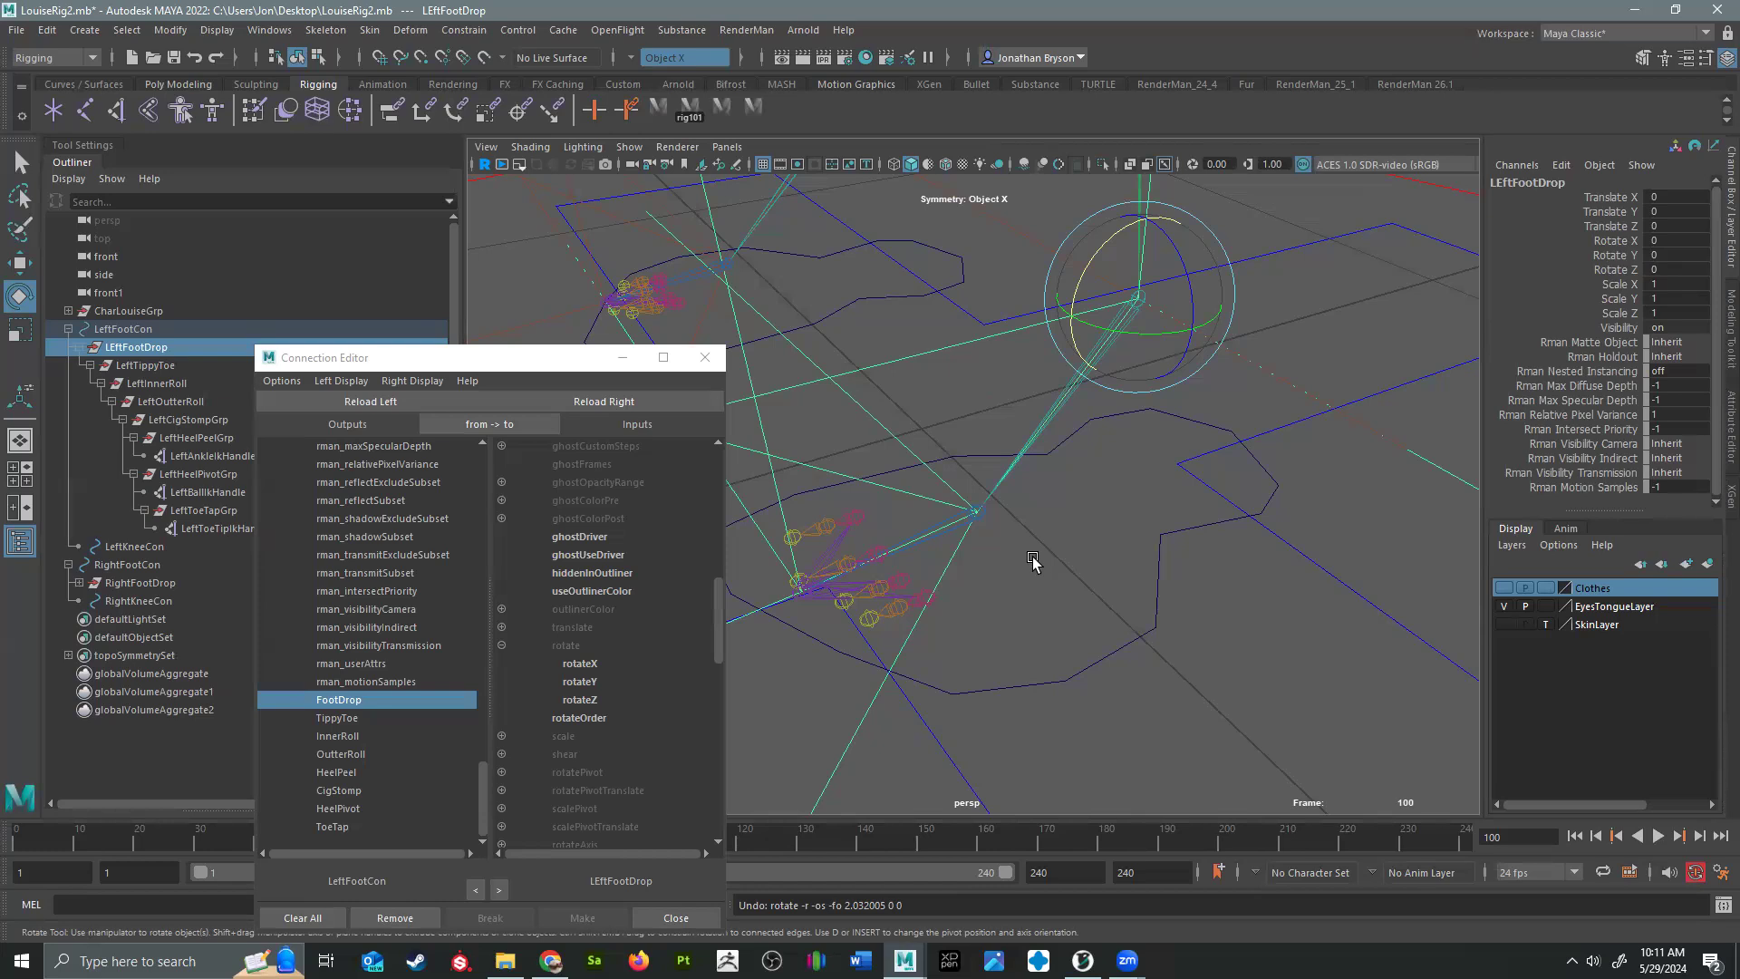
left_click_drag(1030, 567, 1031, 445, "alt")
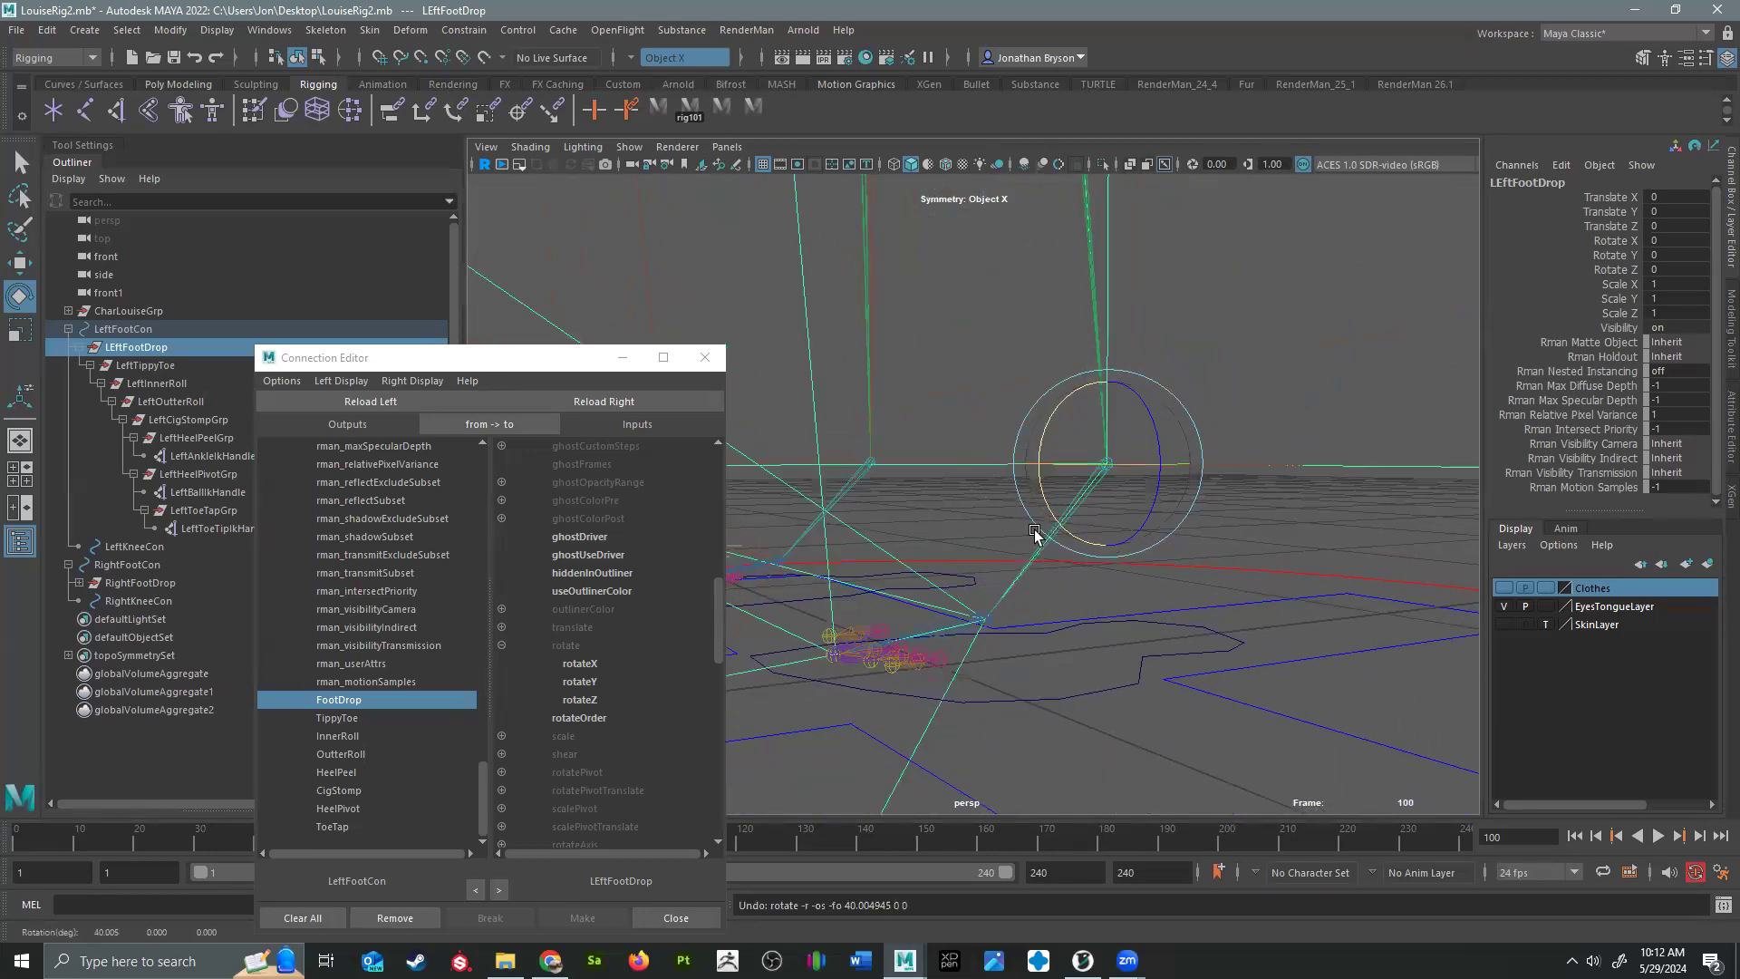
left_click(581, 664)
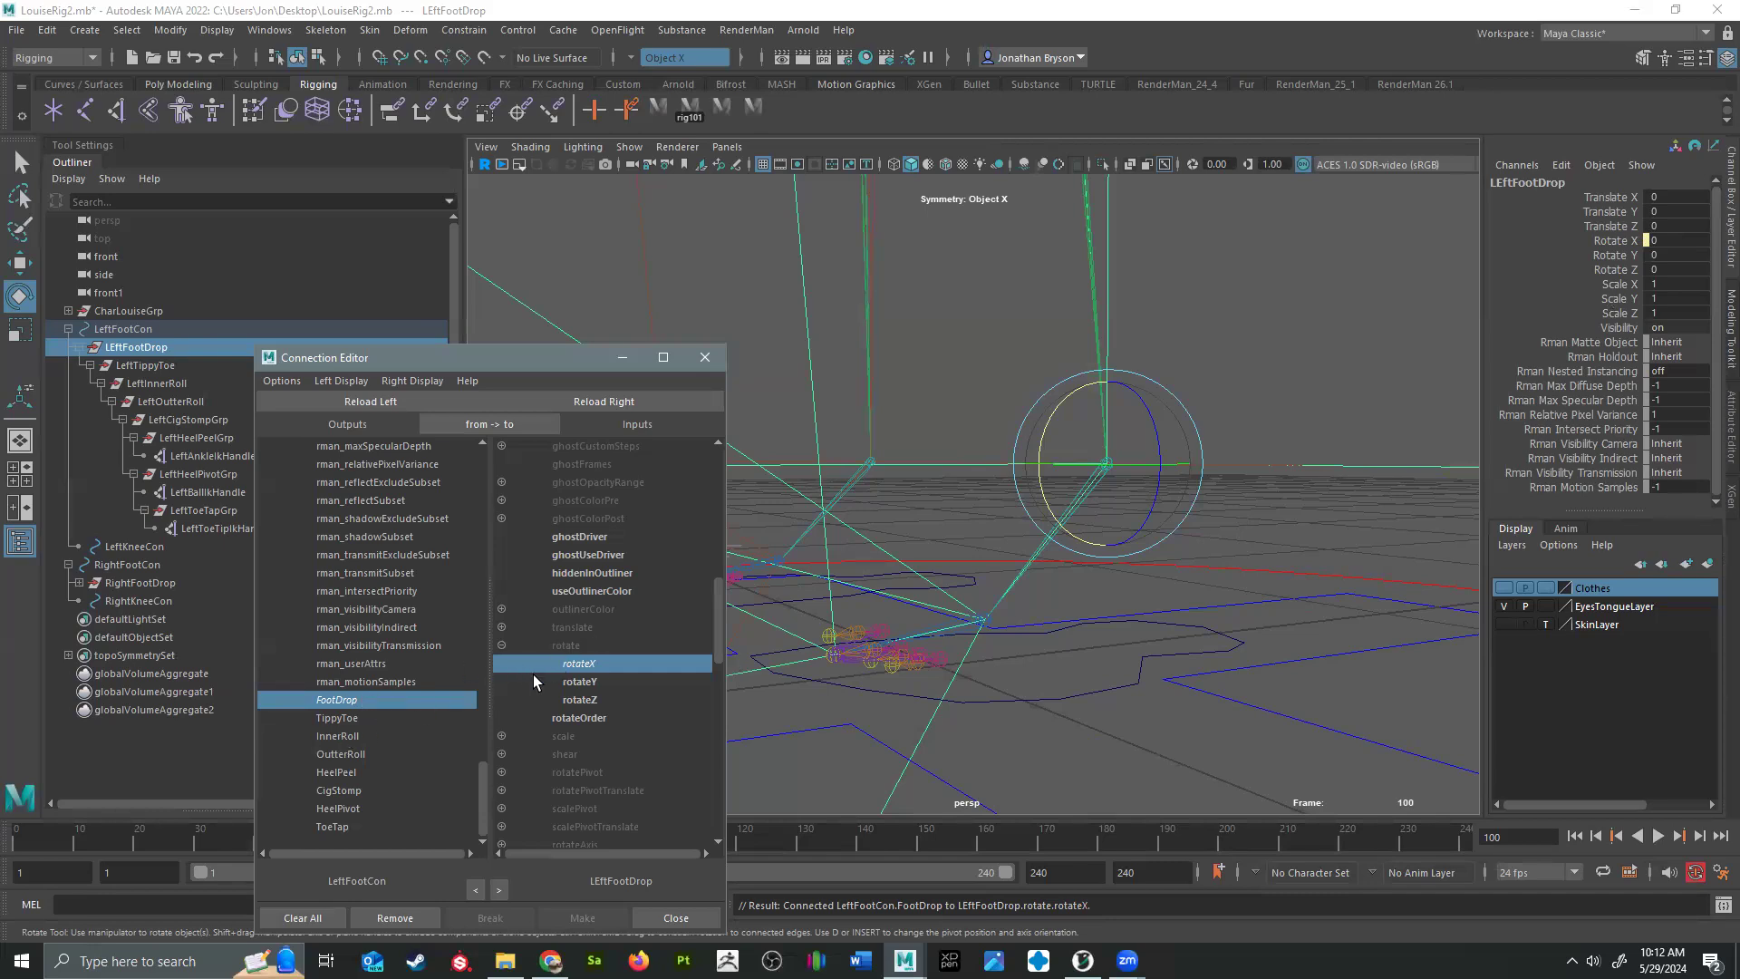
Step: Choose TippyToe as the source attribute, load LeftTippyToe as the target and expand its rotate attributes
left_click(332, 722)
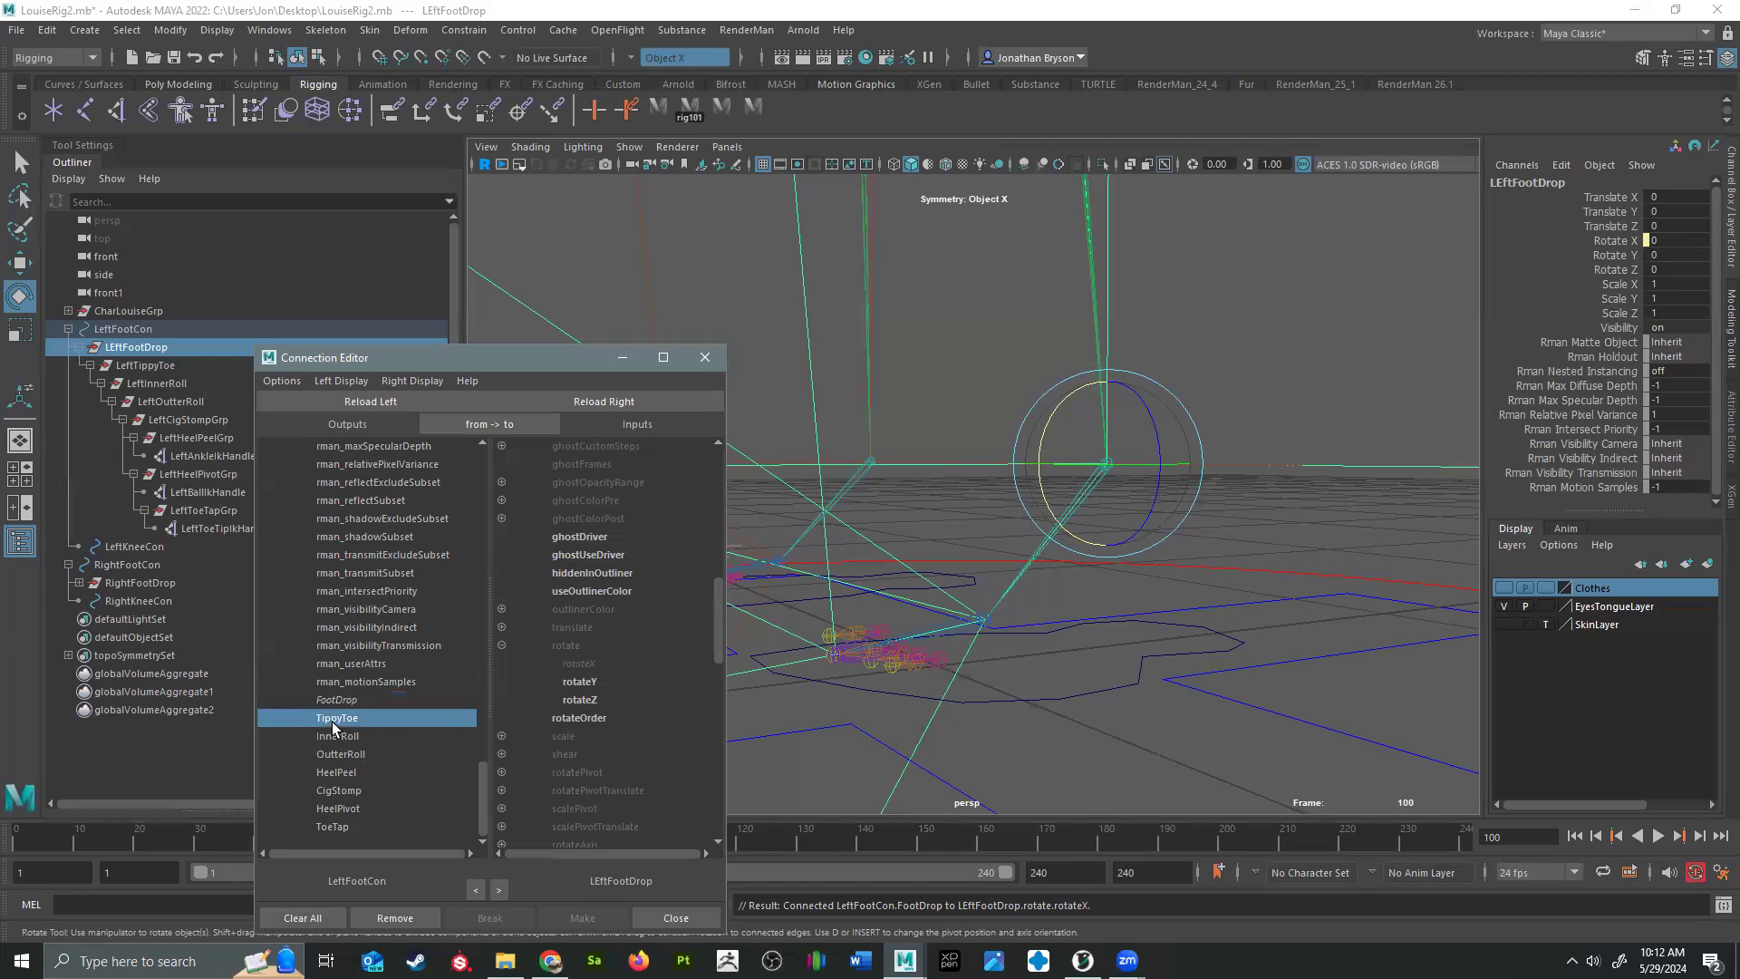
left_click(132, 365)
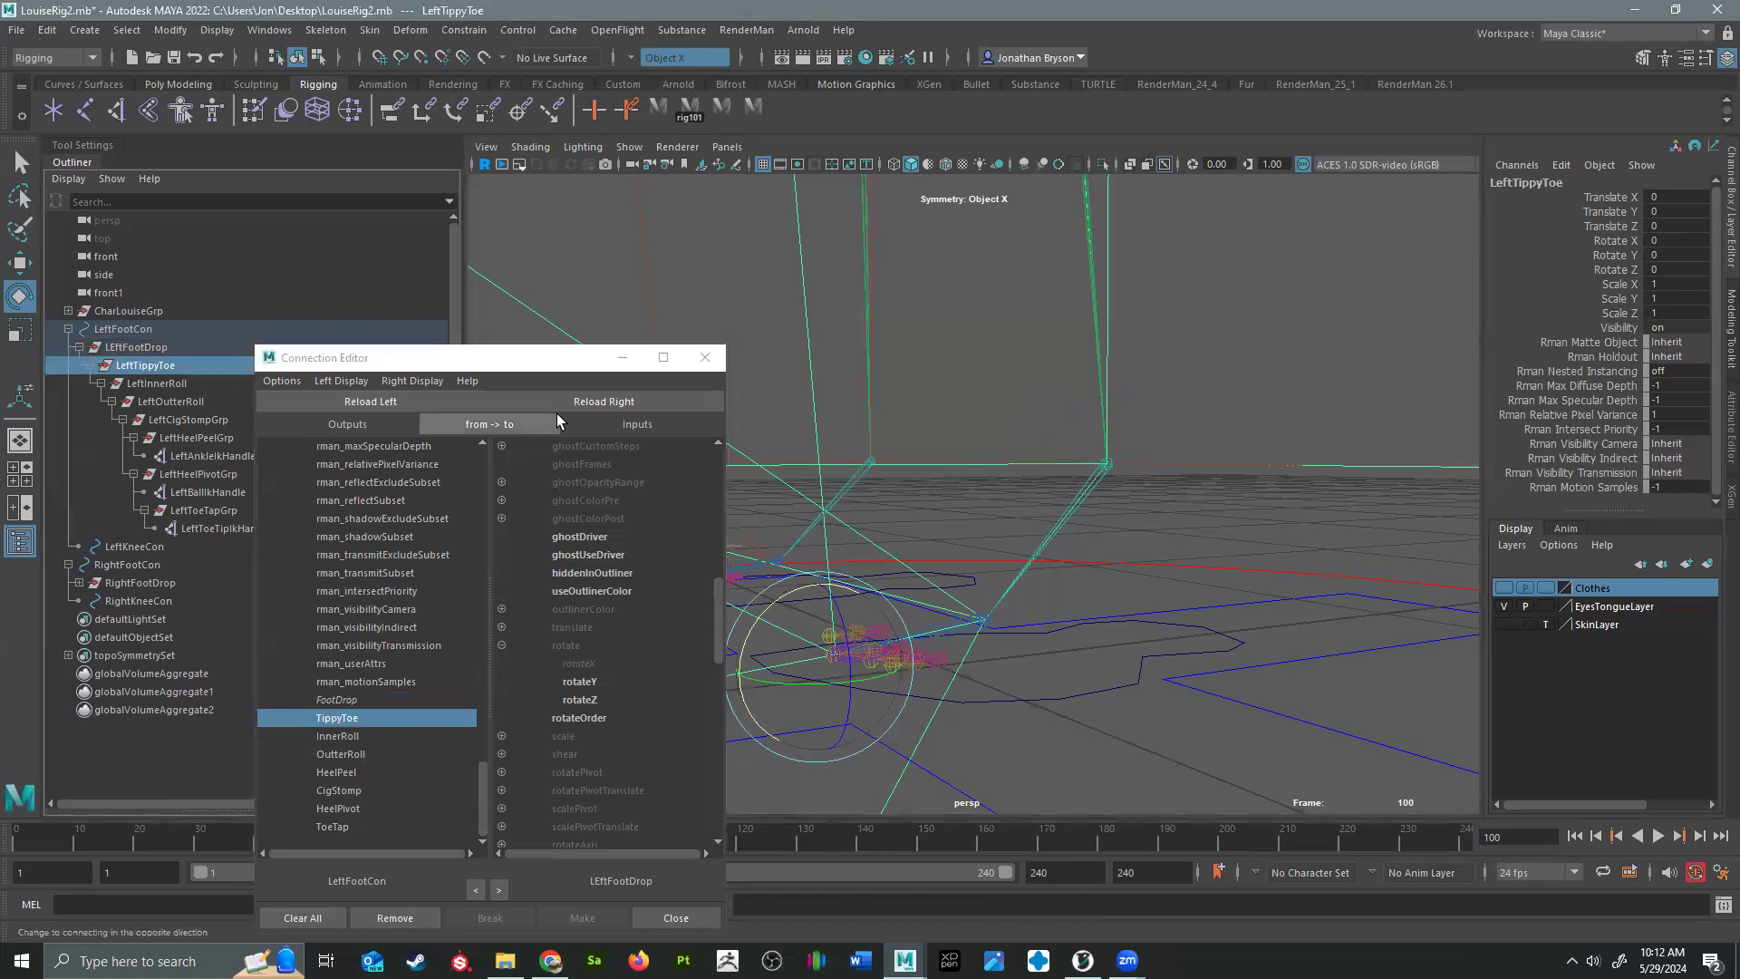
left_click(599, 402)
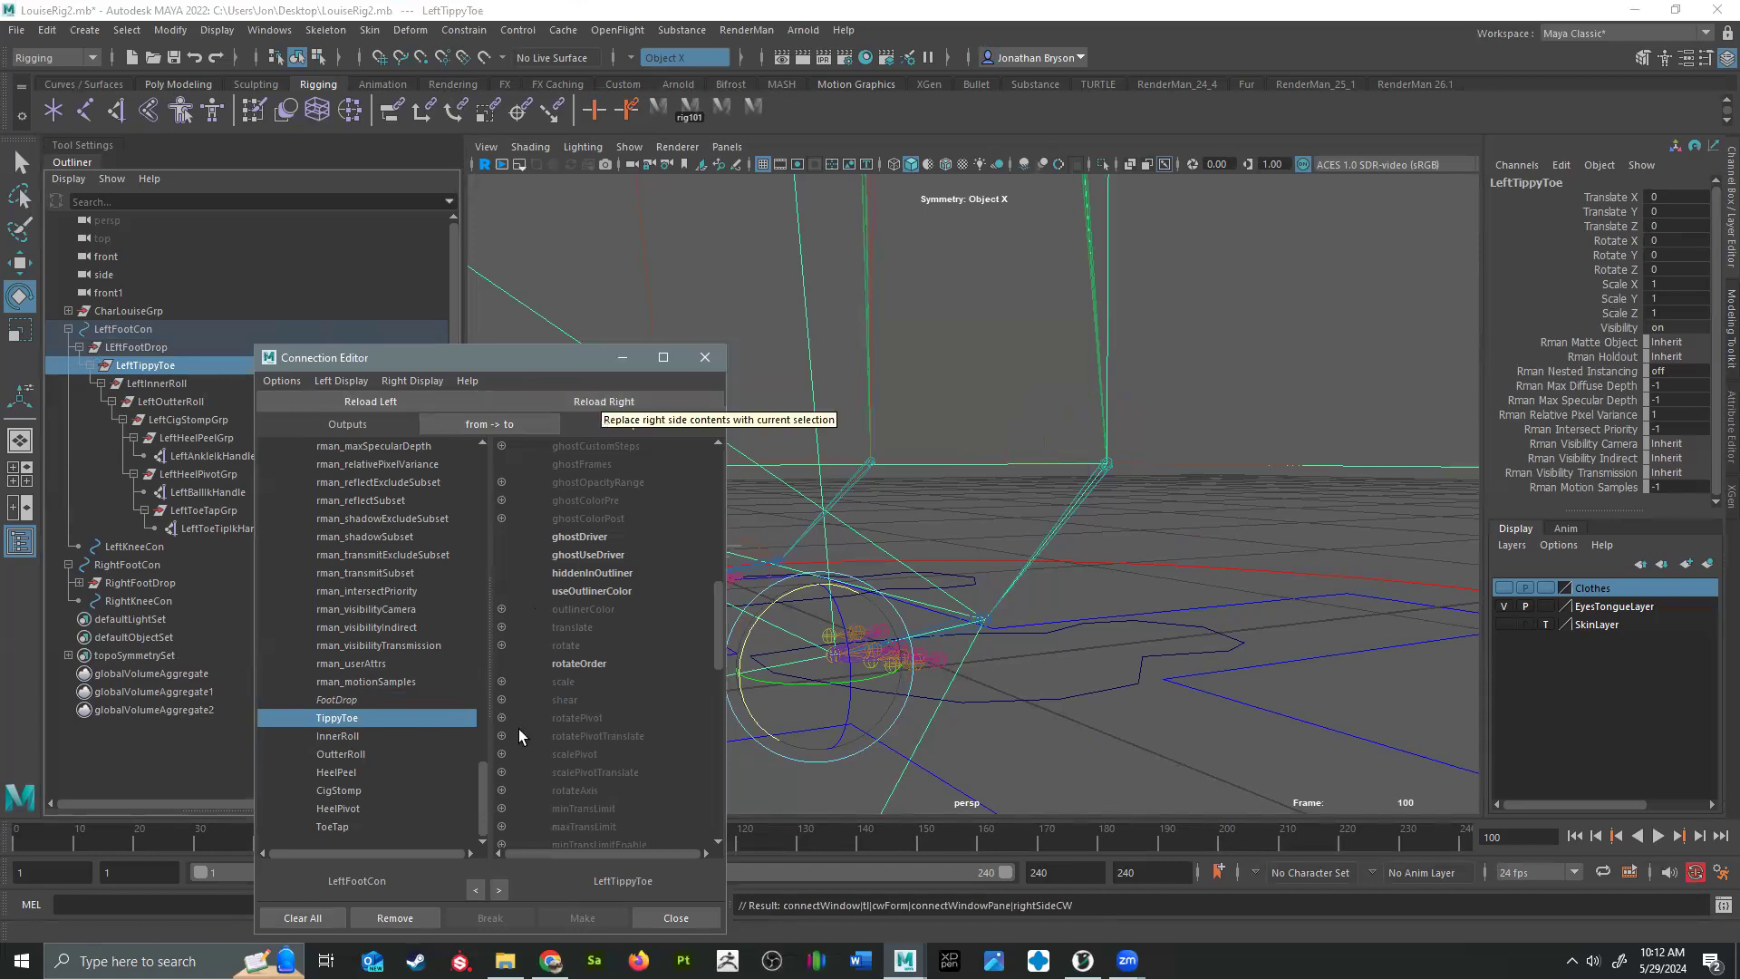
left_click(503, 644)
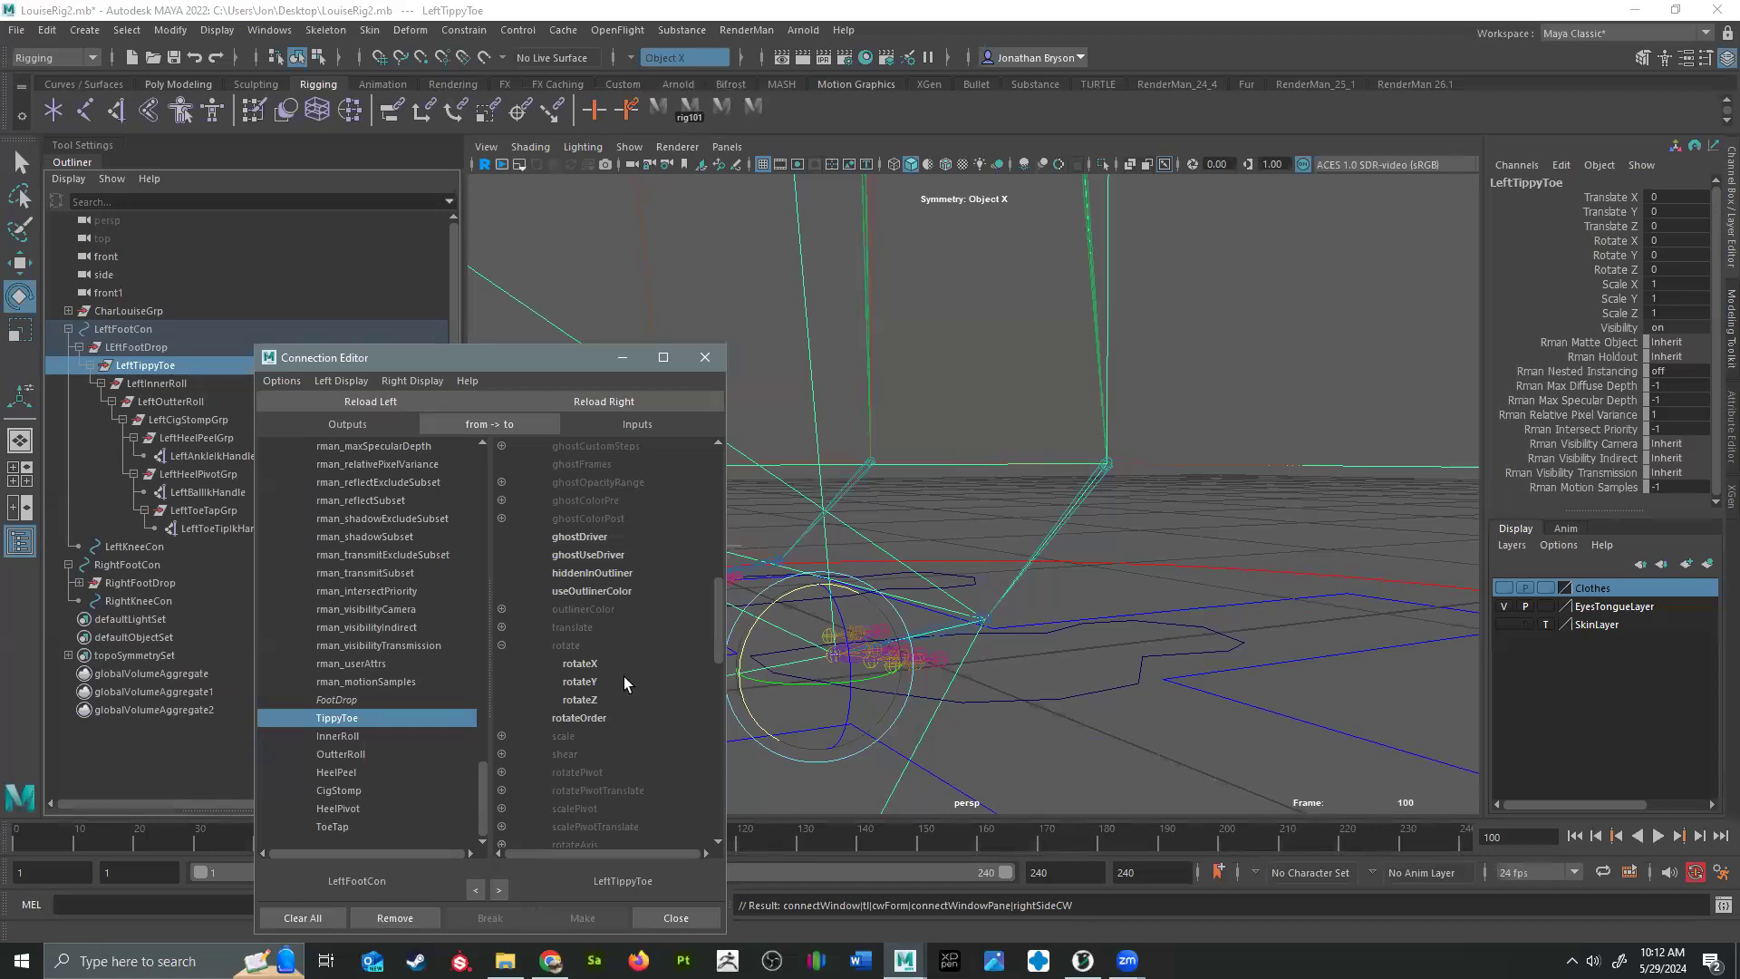
Step: Check LeftTippyToe's rotation axis with a test rotation, undo it, and connect TippyToe to the group's rotateX
left_click_drag(874, 661, 1039, 617, "alt")
middle_click_drag(1039, 614, 1015, 627, "alt")
mouse_move(980, 530)
left_mouse_down()
mouse_move(898, 568)
mouse_move(970, 535)
left_mouse_up()
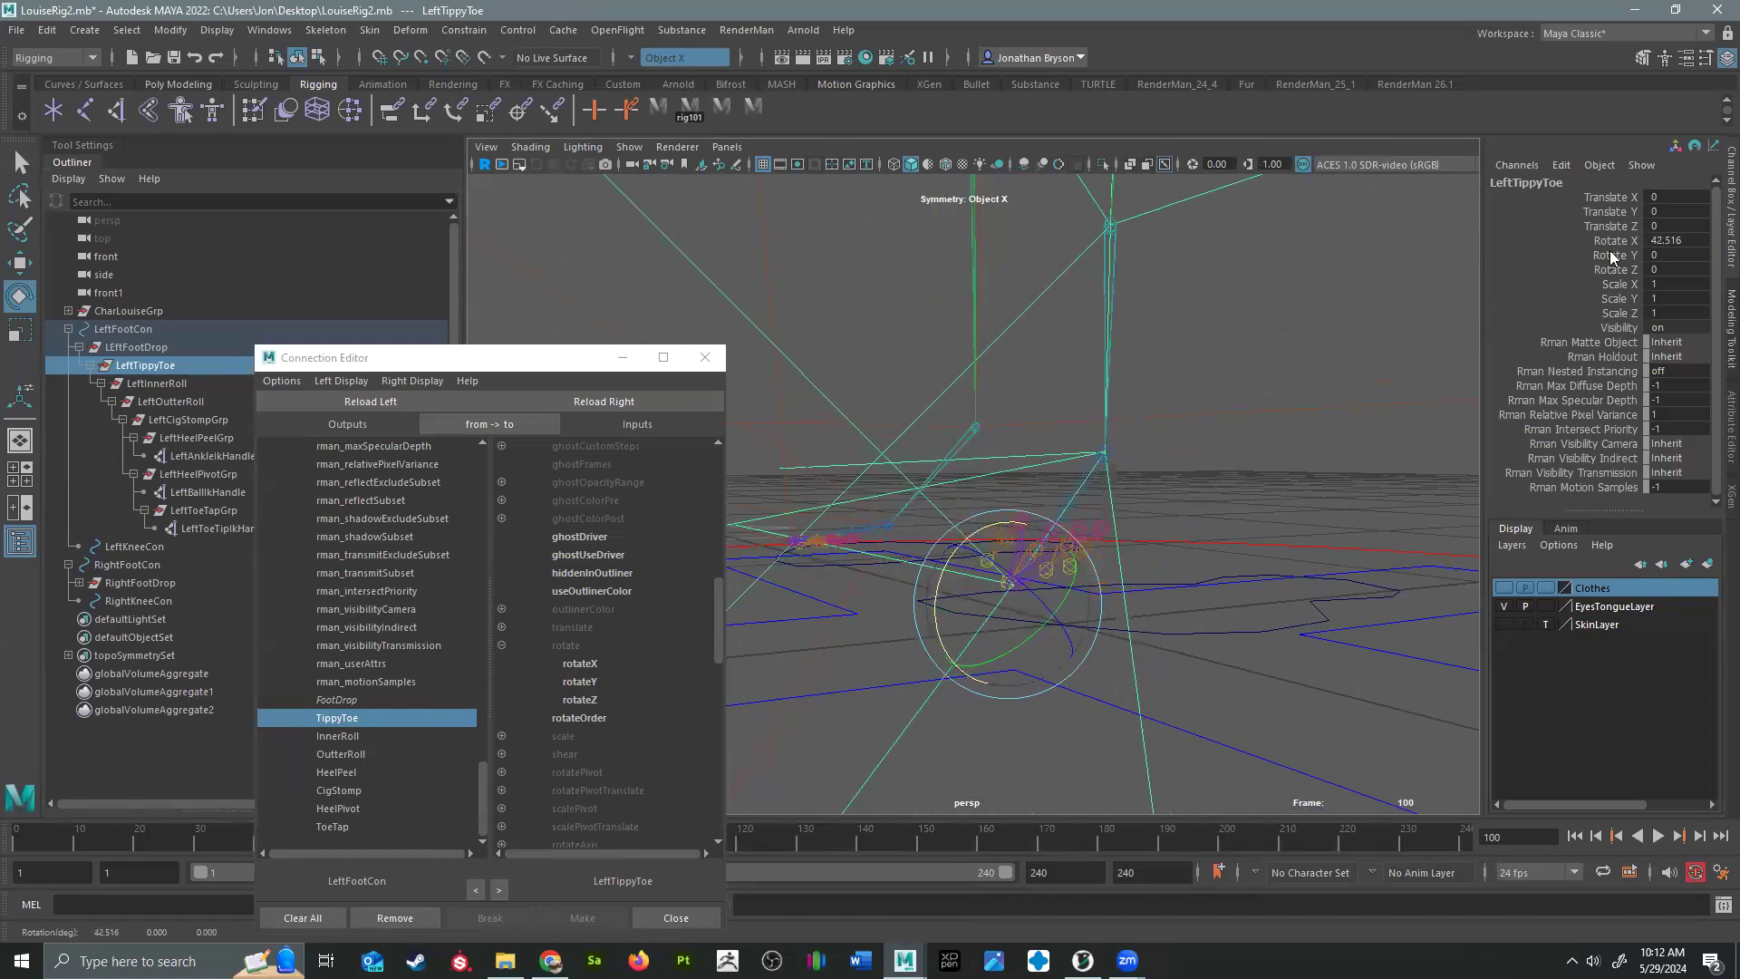
key("ctrl+z")
middle_click_drag(1044, 570, 1004, 564, "alt")
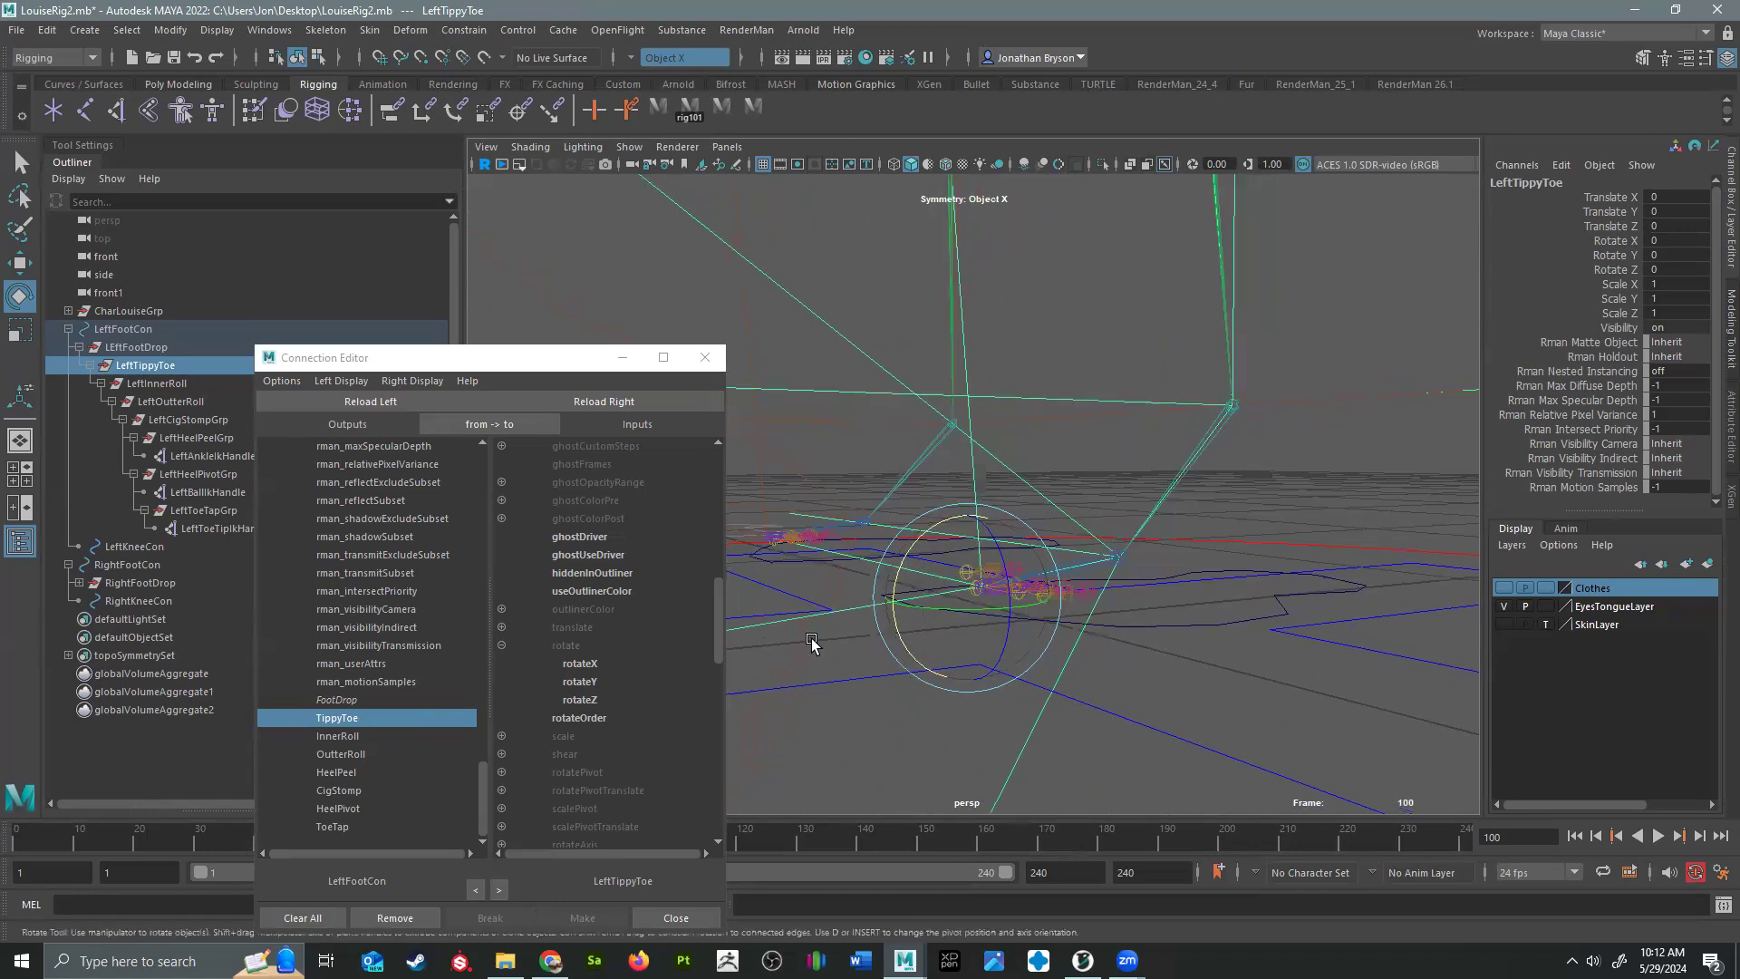
left_click(580, 663)
left_click_drag(1227, 418, 1156, 531, "alt")
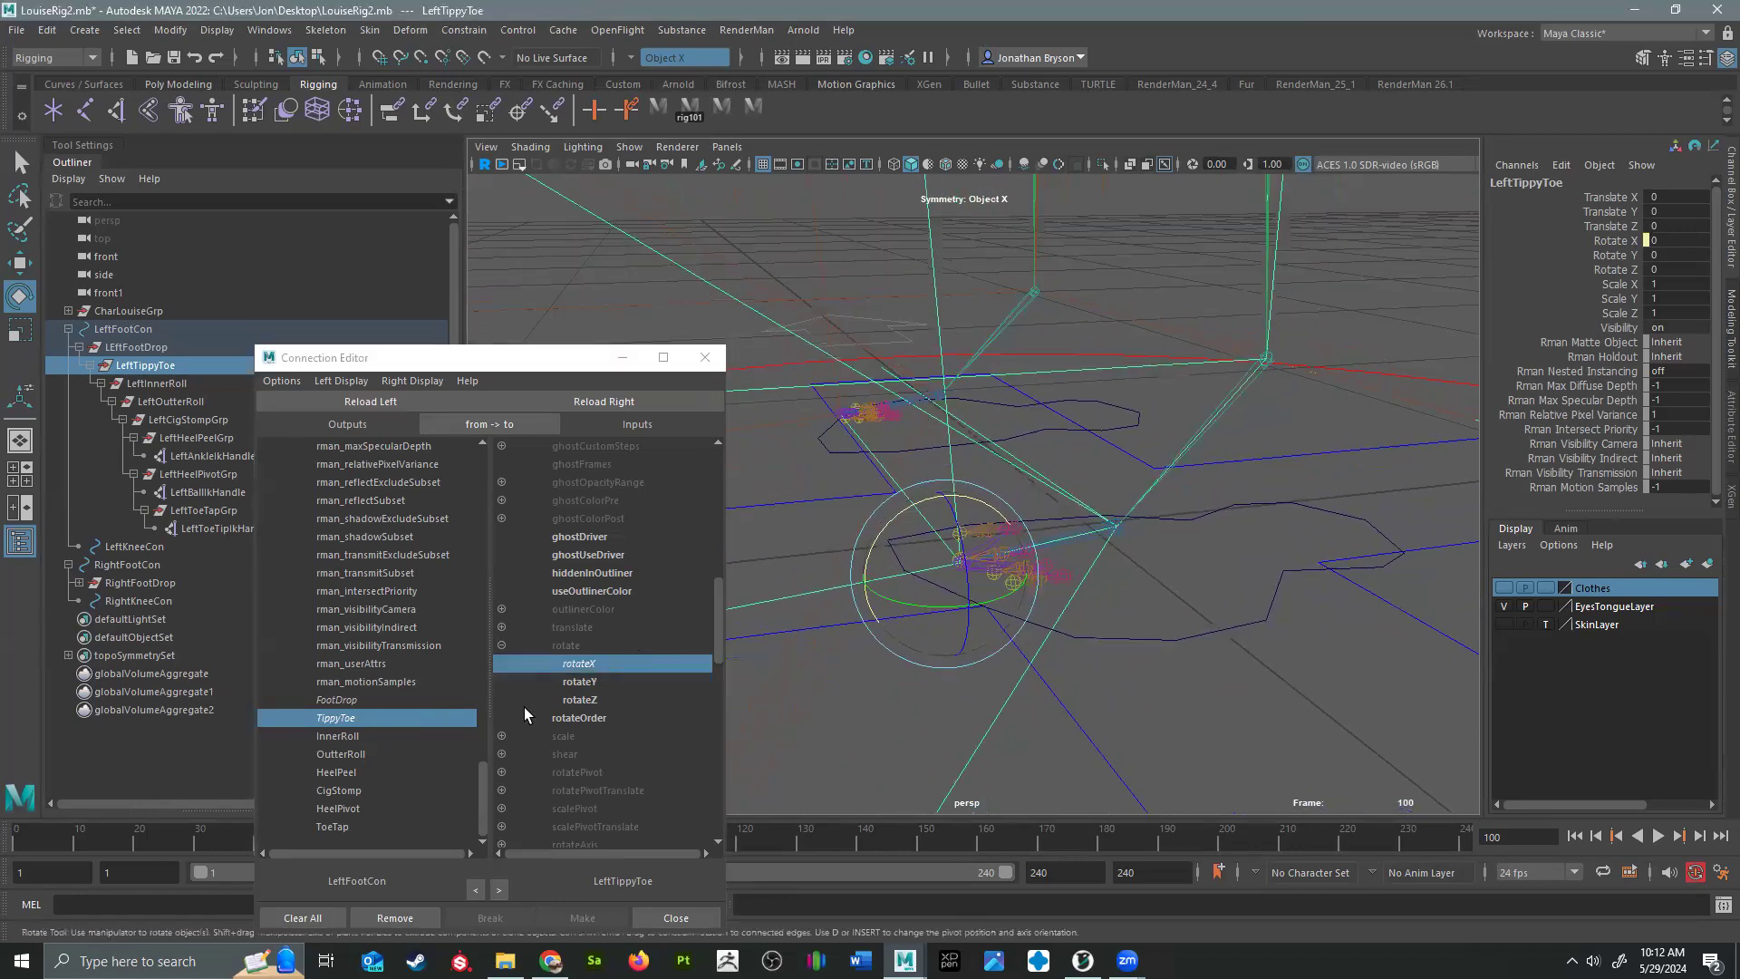
Step: Choose InnerRoll as the source attribute, load LeftInnerRoll as the target and expand its rotate attributes
left_click(337, 737)
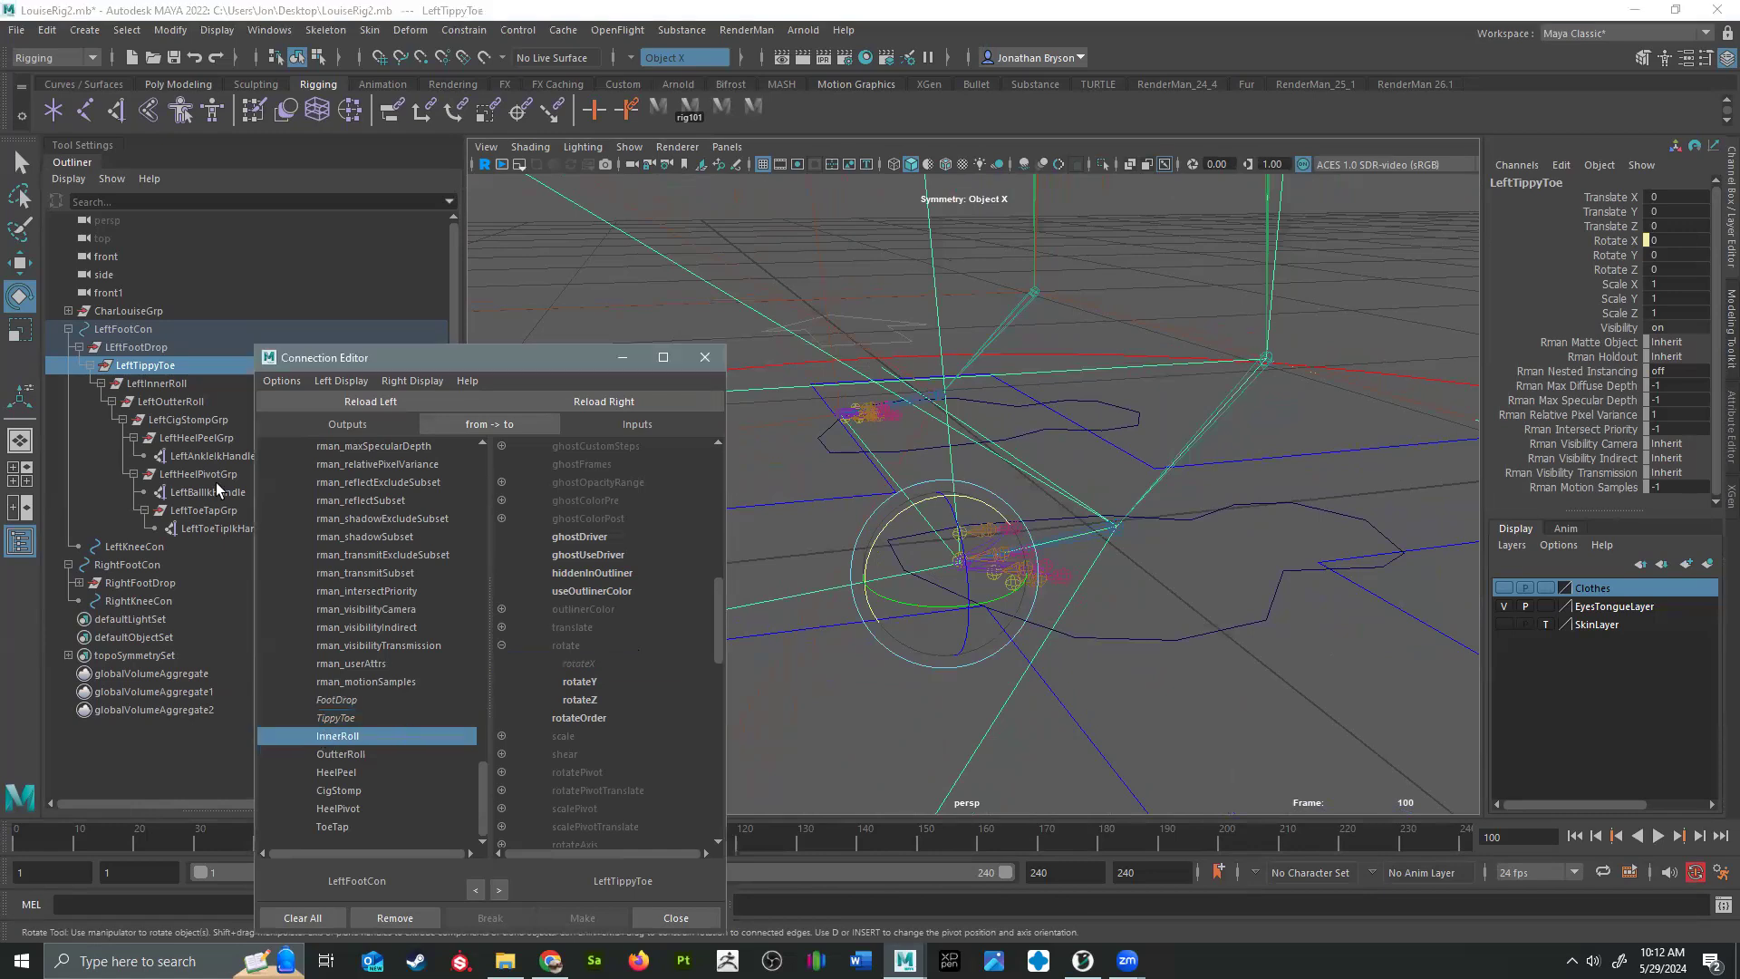
left_click(156, 384)
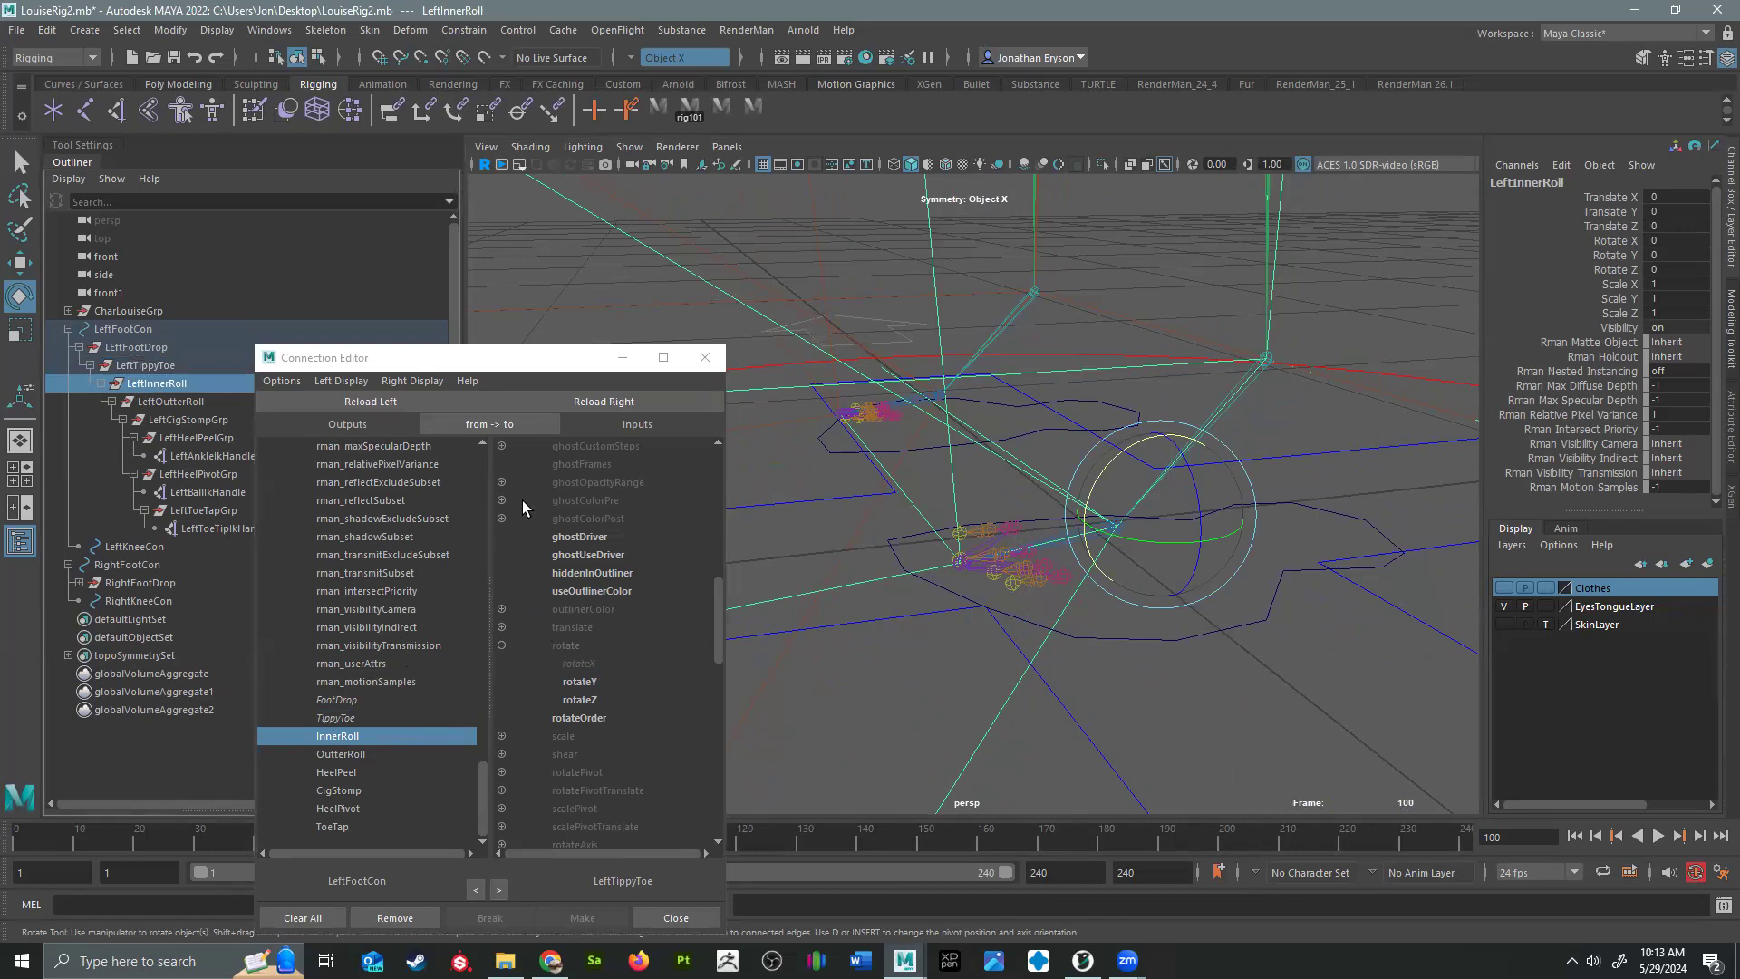
left_click(599, 405)
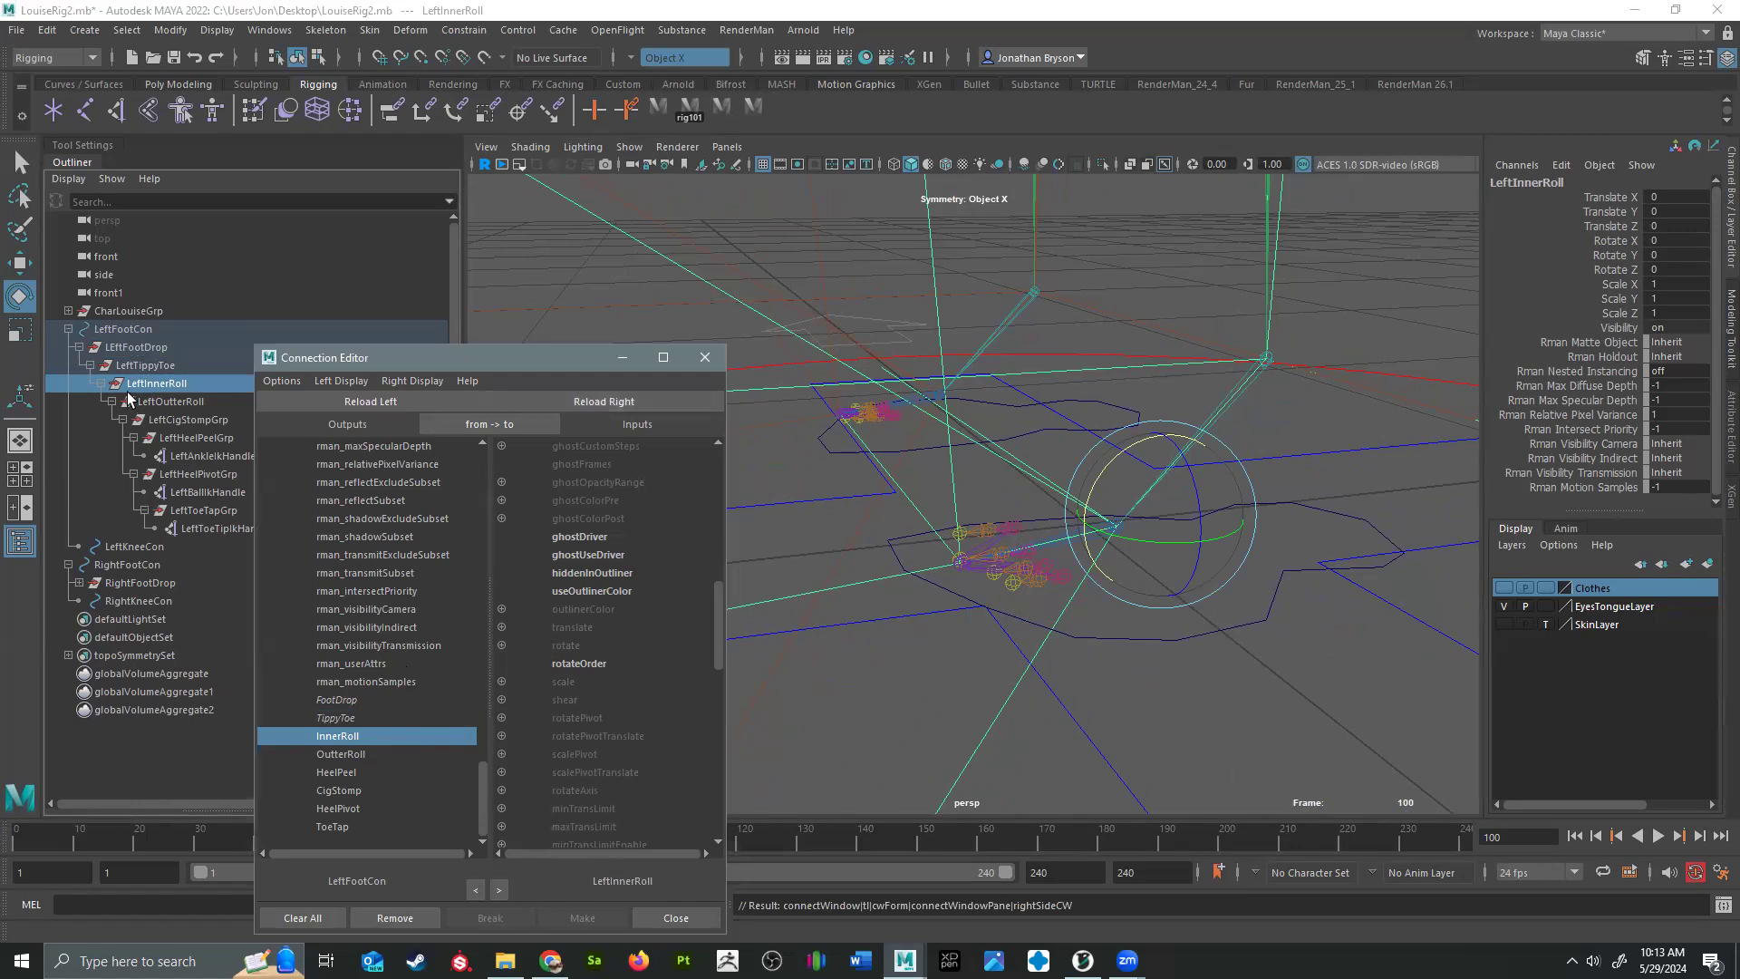
left_click(501, 646)
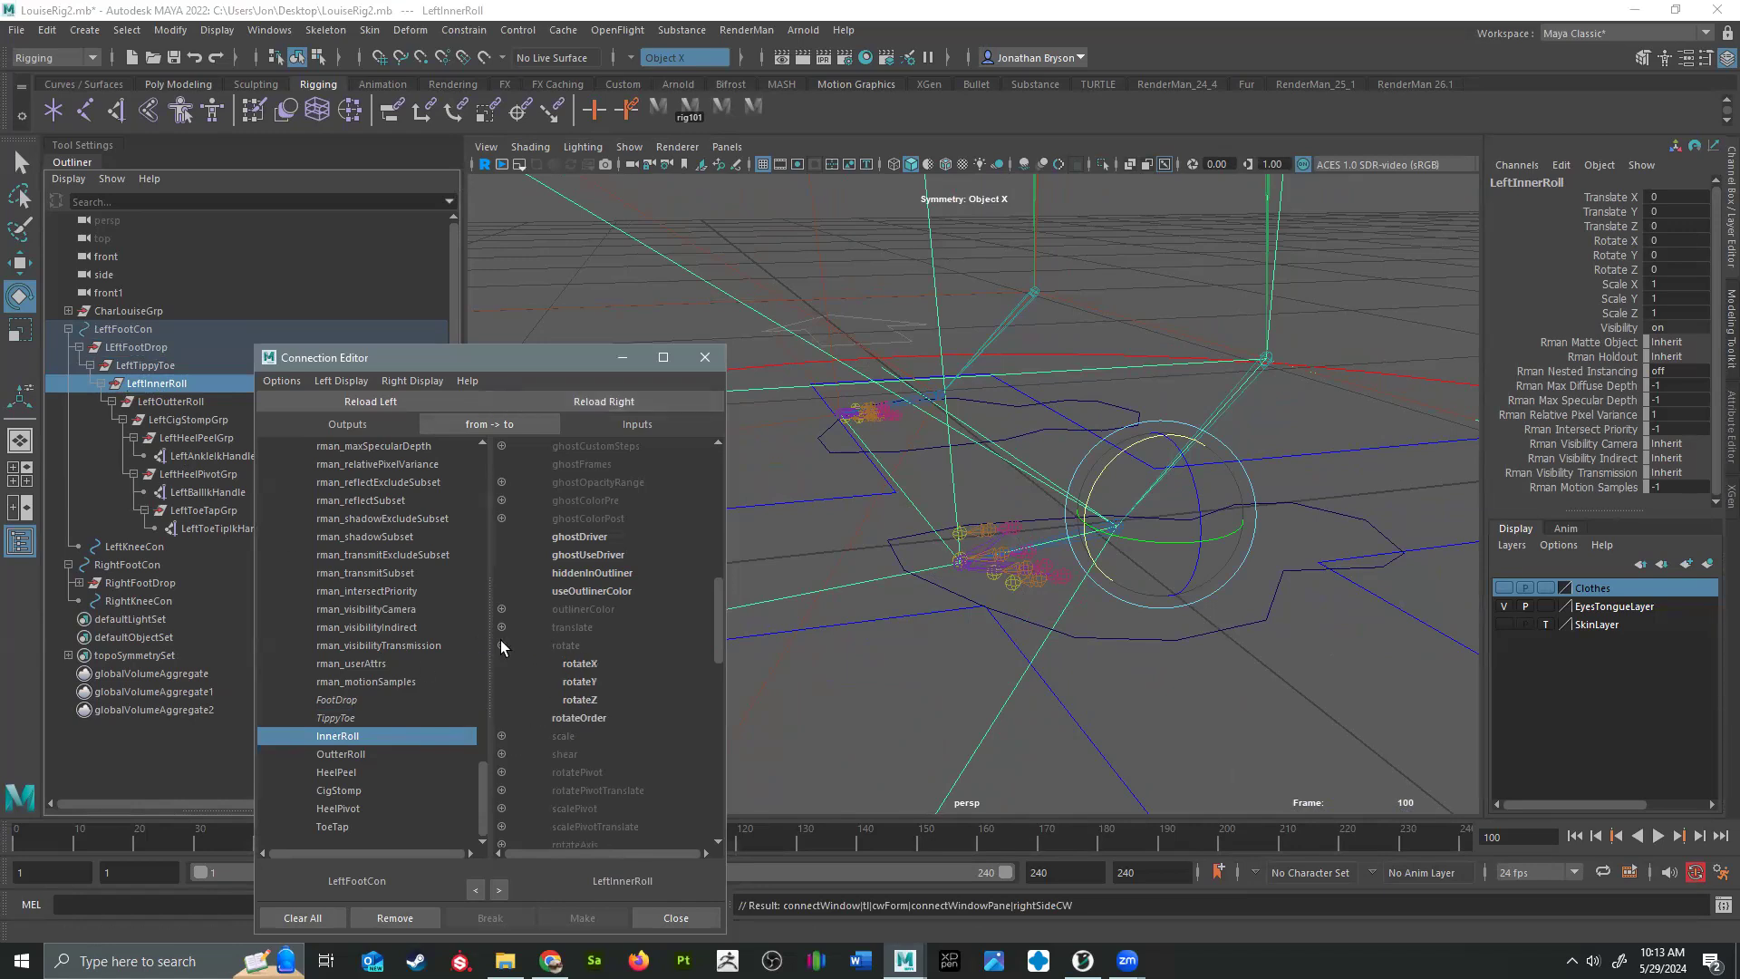
Step: Check LeftInnerRoll's rotation axis with a test rotation, undo it, and connect InnerRoll to the group's rotateZ
left_click_drag(1045, 661, 1073, 512, "alt")
mouse_move(1076, 417)
left_mouse_down()
mouse_move(1060, 408)
mouse_move(1064, 435)
left_mouse_up()
key("ctrl+z")
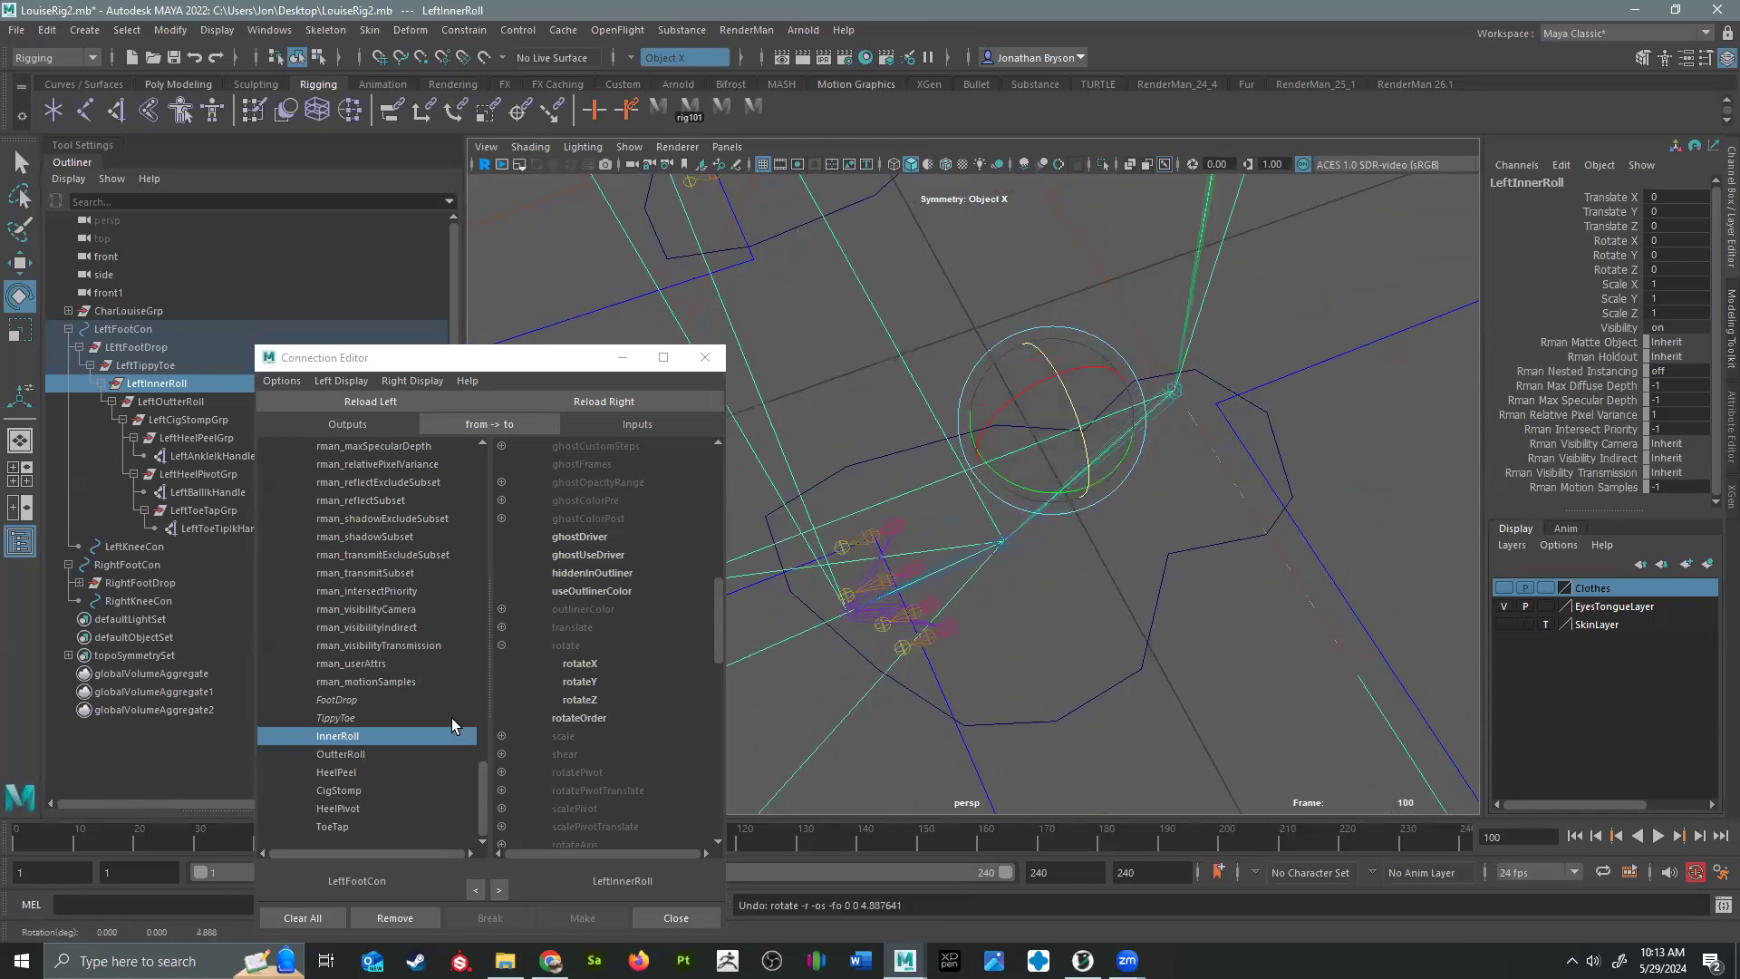
left_click(586, 696)
left_click_drag(1070, 620, 861, 562, "alt")
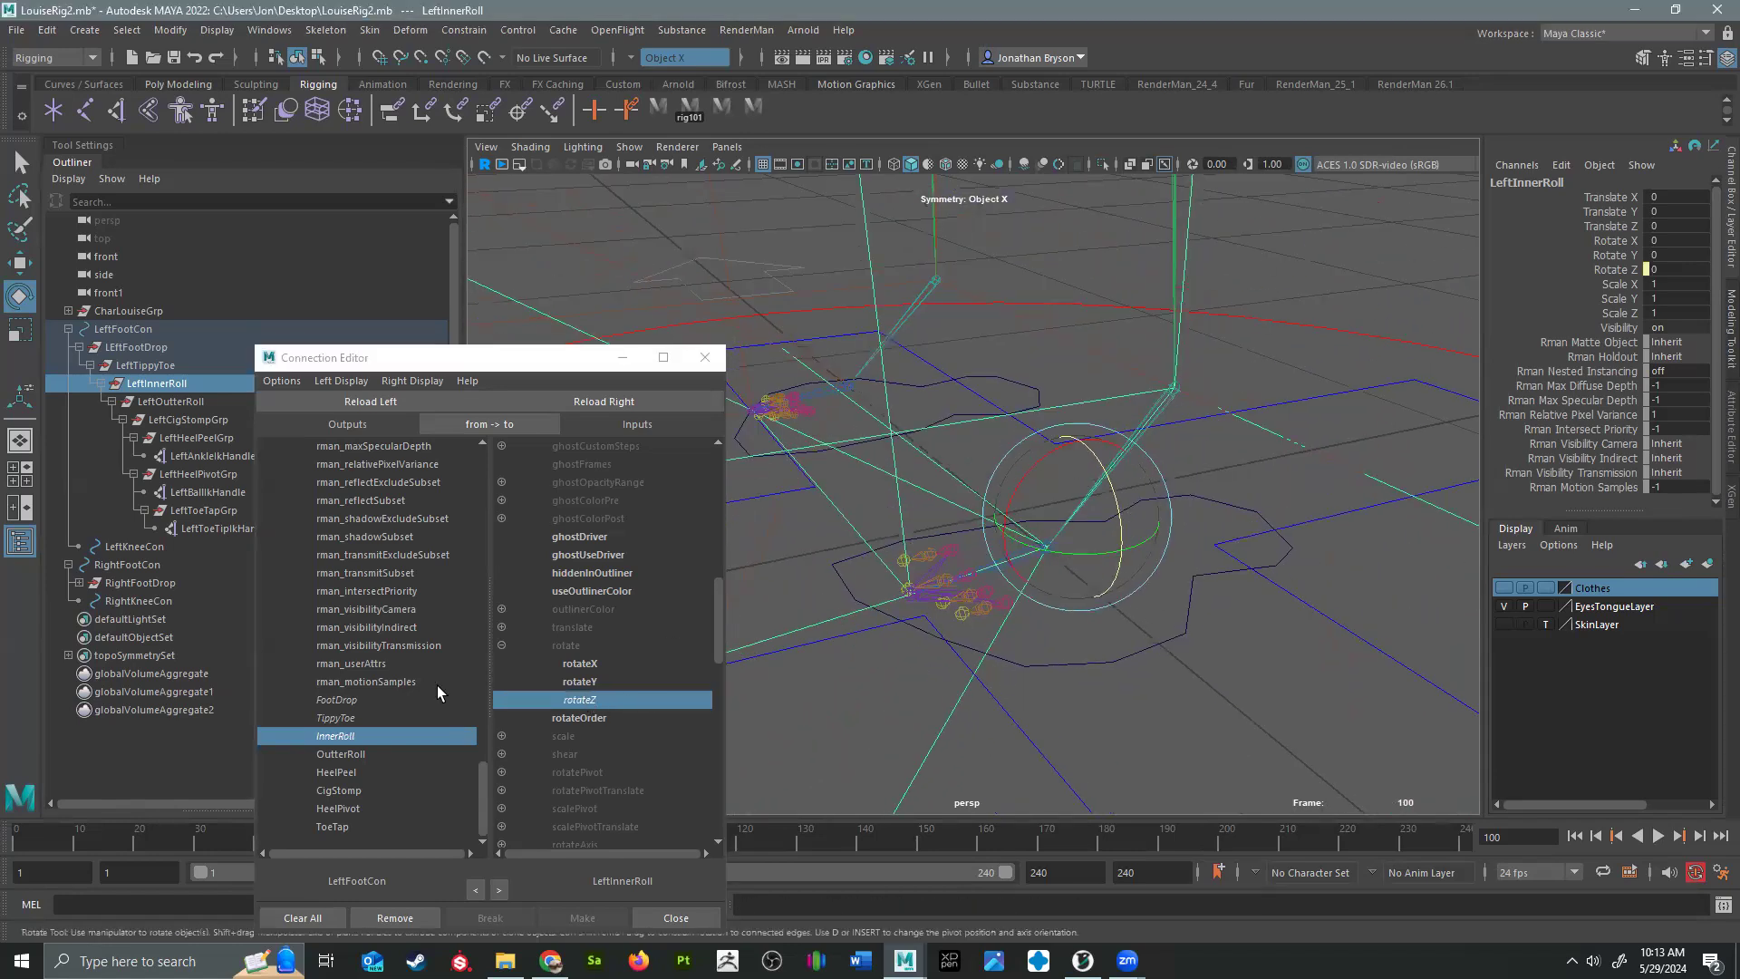
Step: Test-rotate LeftOutterRoll about Z and undo it, and load the group as the connection target with its rotate attributes expanded
left_click(151, 405)
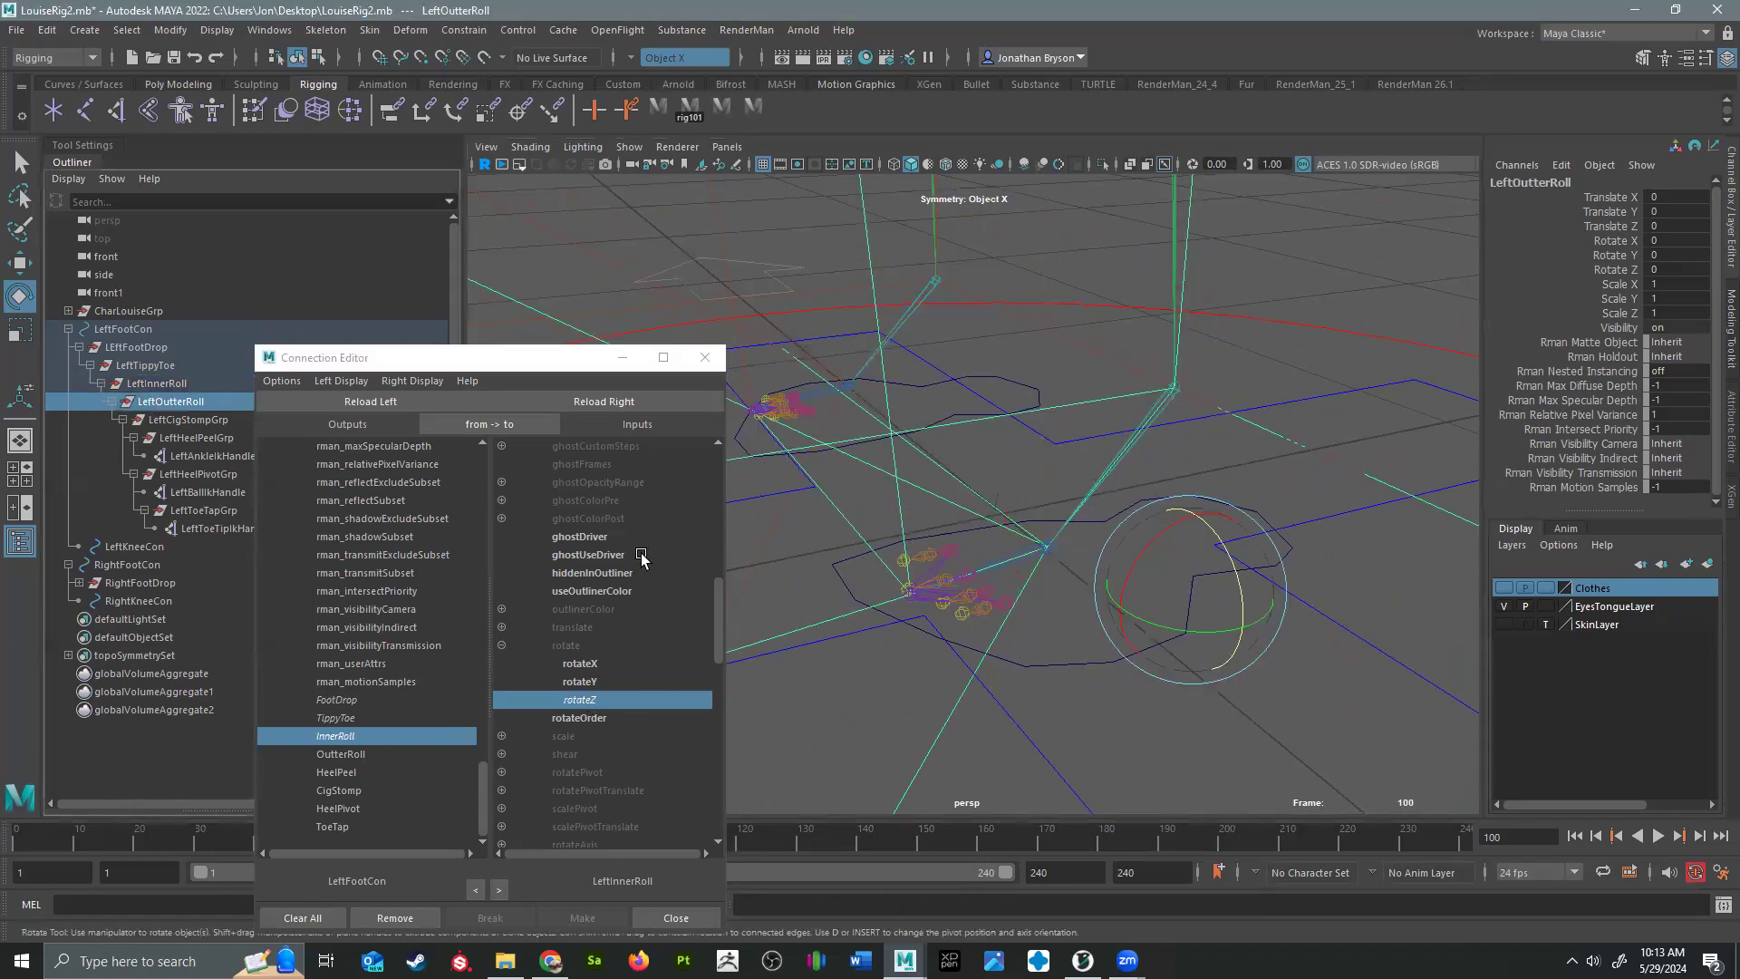
left_click_drag(979, 633, 1150, 466, "alt")
key("ctrl+z")
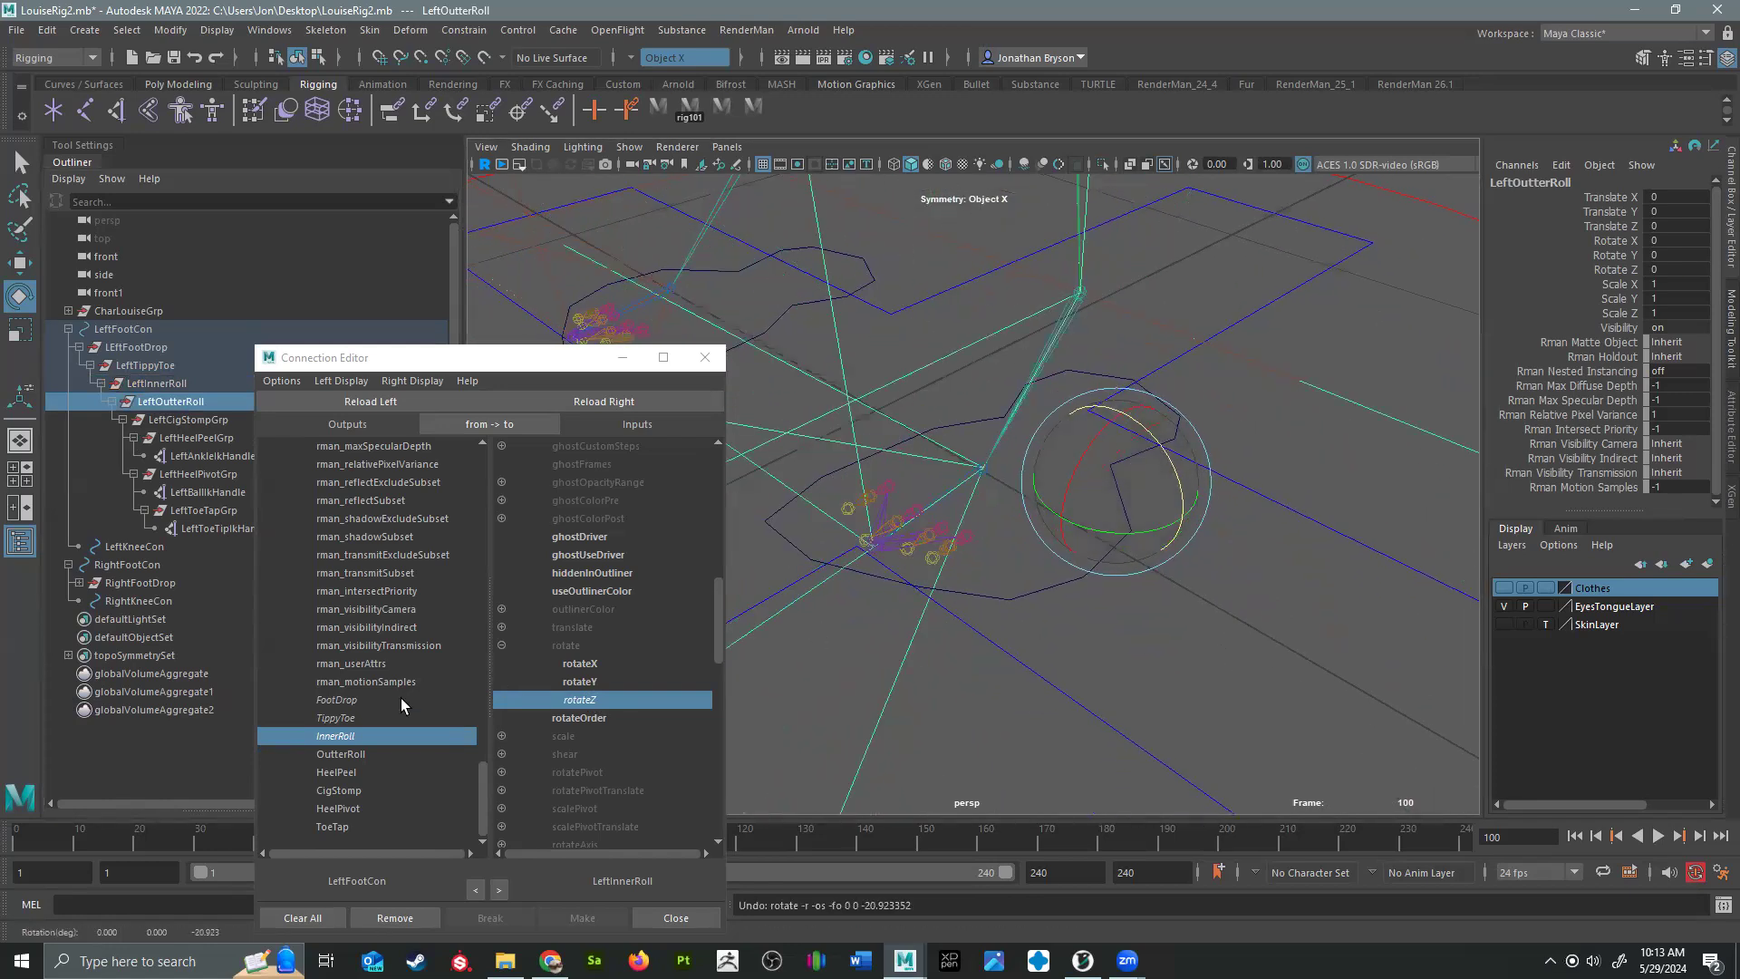
left_click(616, 398)
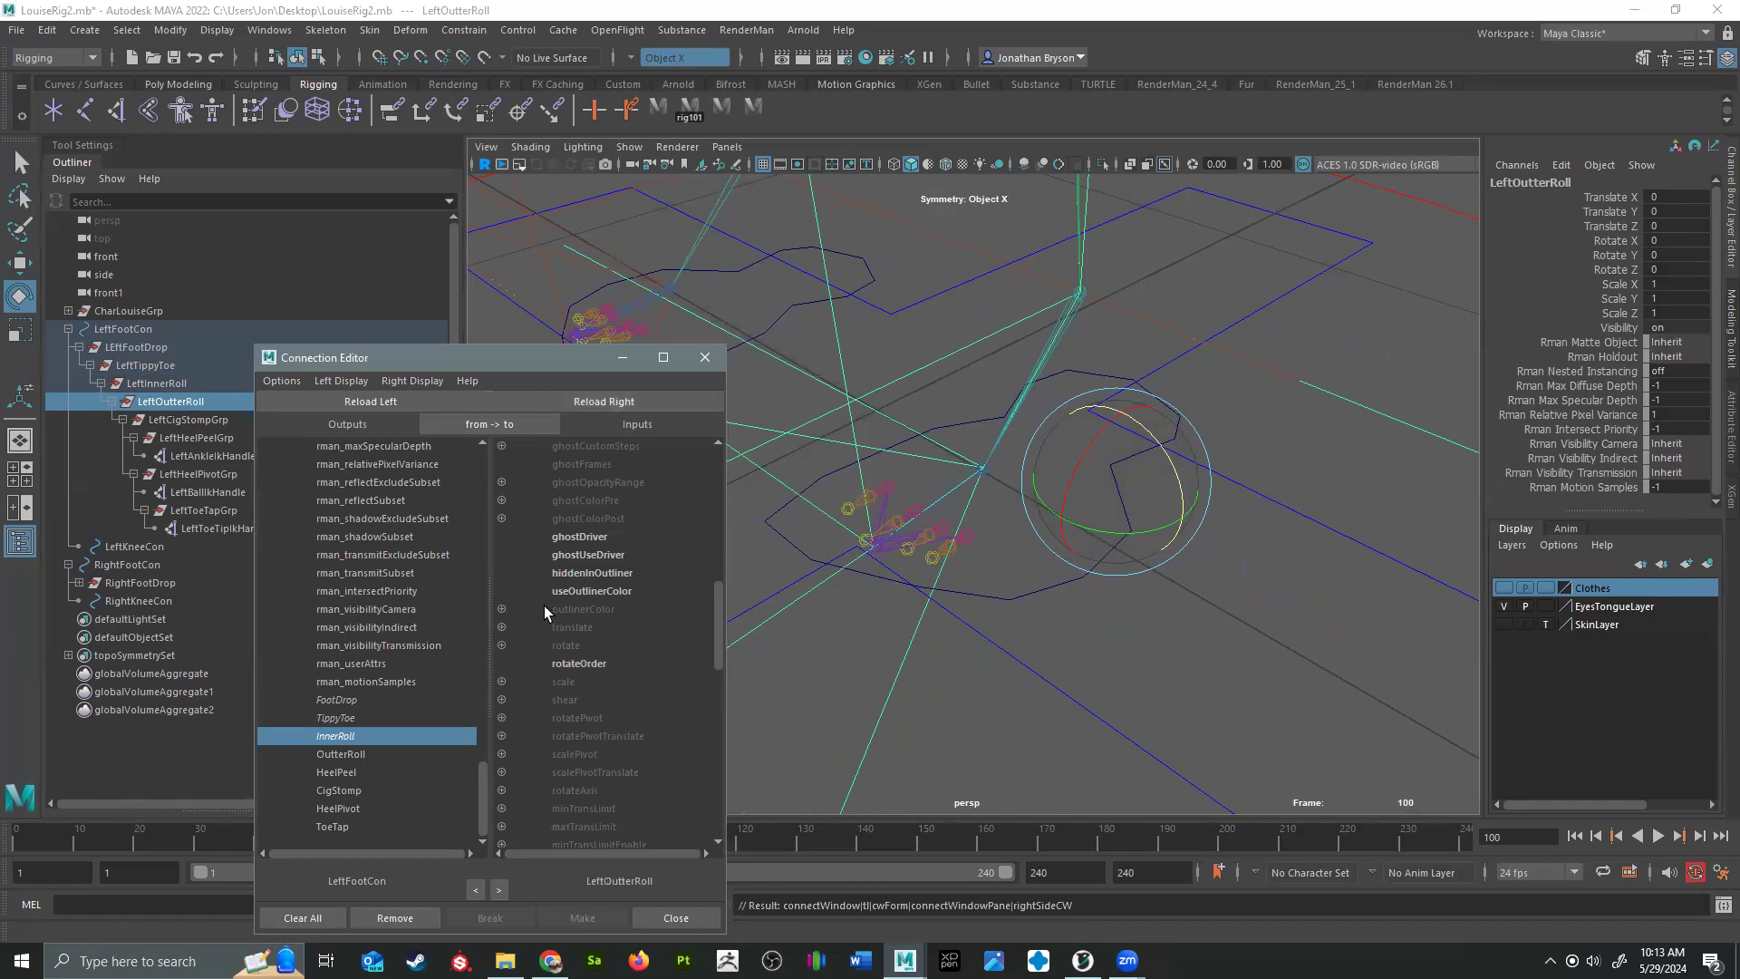
left_click(502, 646)
Step: Remove the mistaken InnerRoll link from LeftOutterRoll's rotateZ, connect OutterRoll to it instead, and choose HeelPeel as the source attribute
left_click(582, 701)
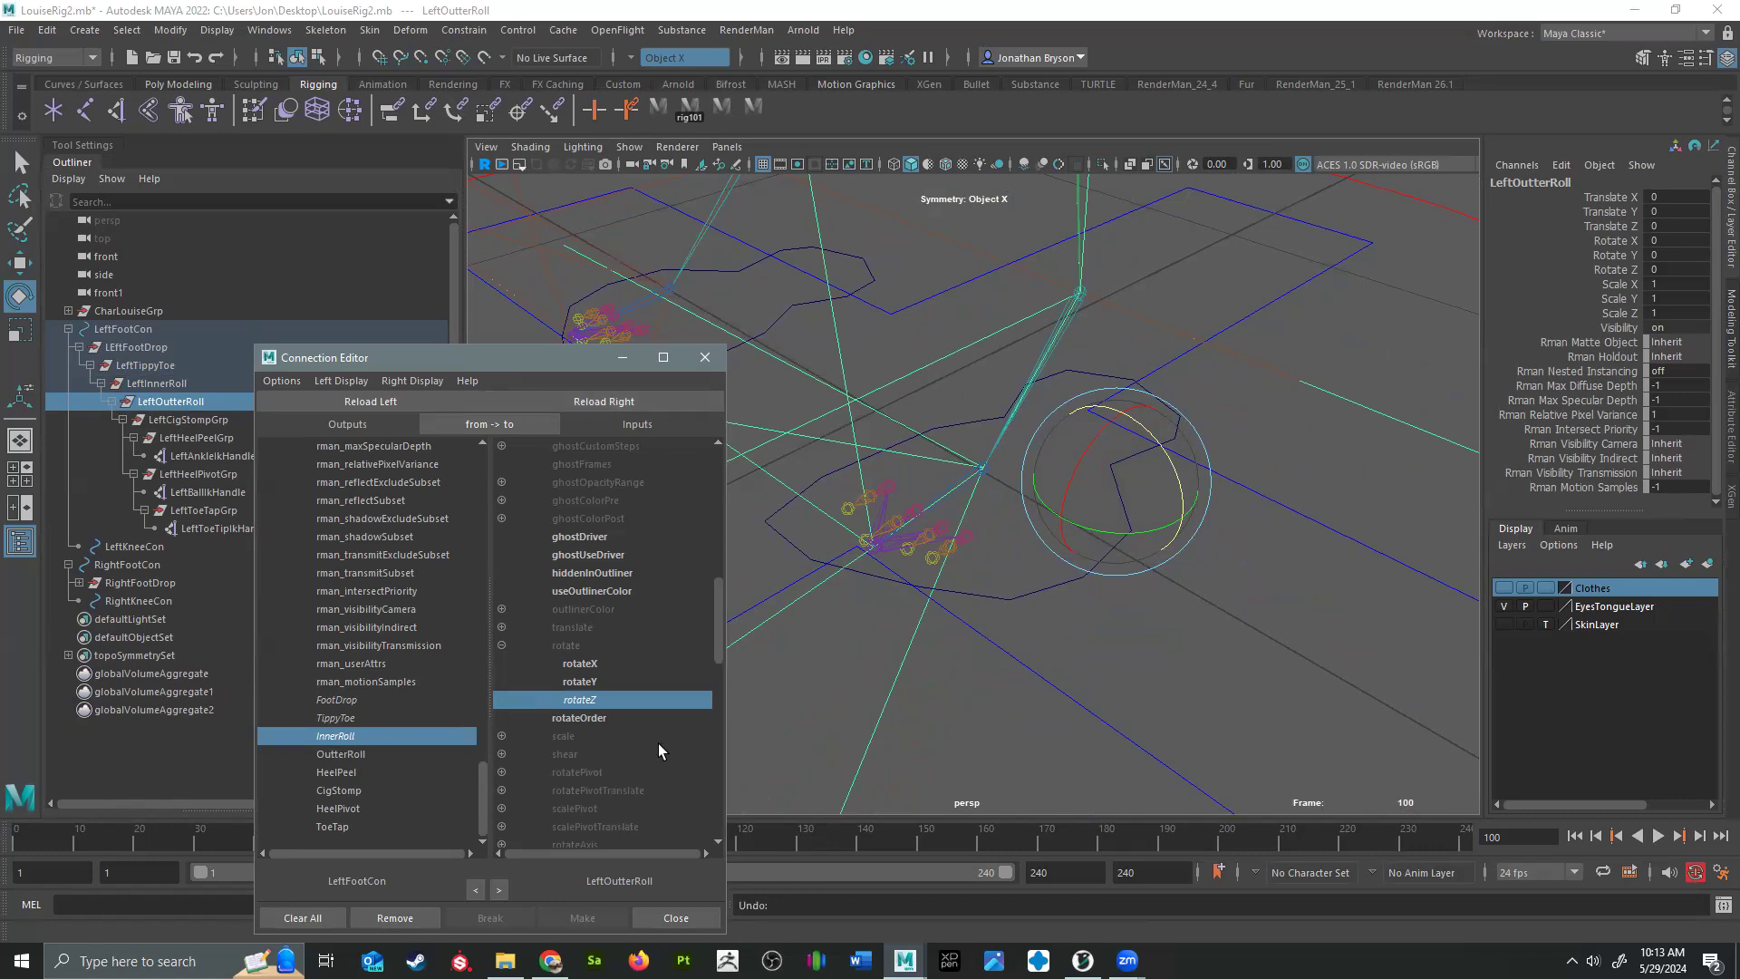
left_click(582, 701)
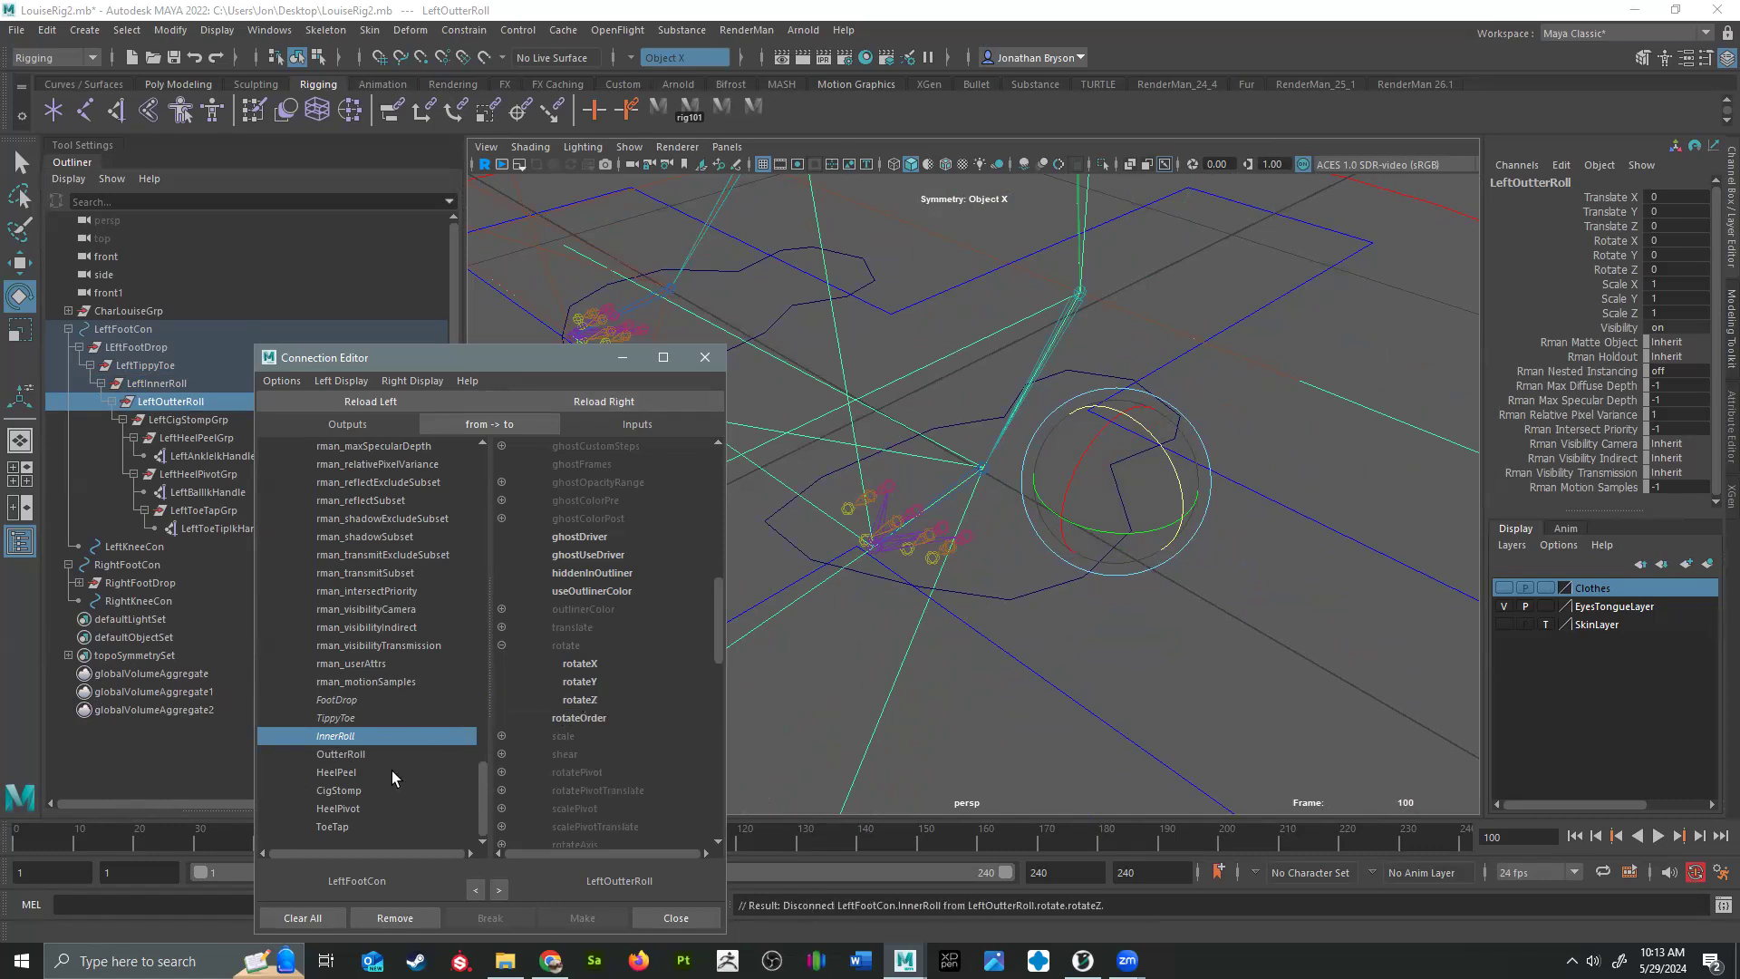
left_click(359, 753)
scroll(600, 605, "up", 10)
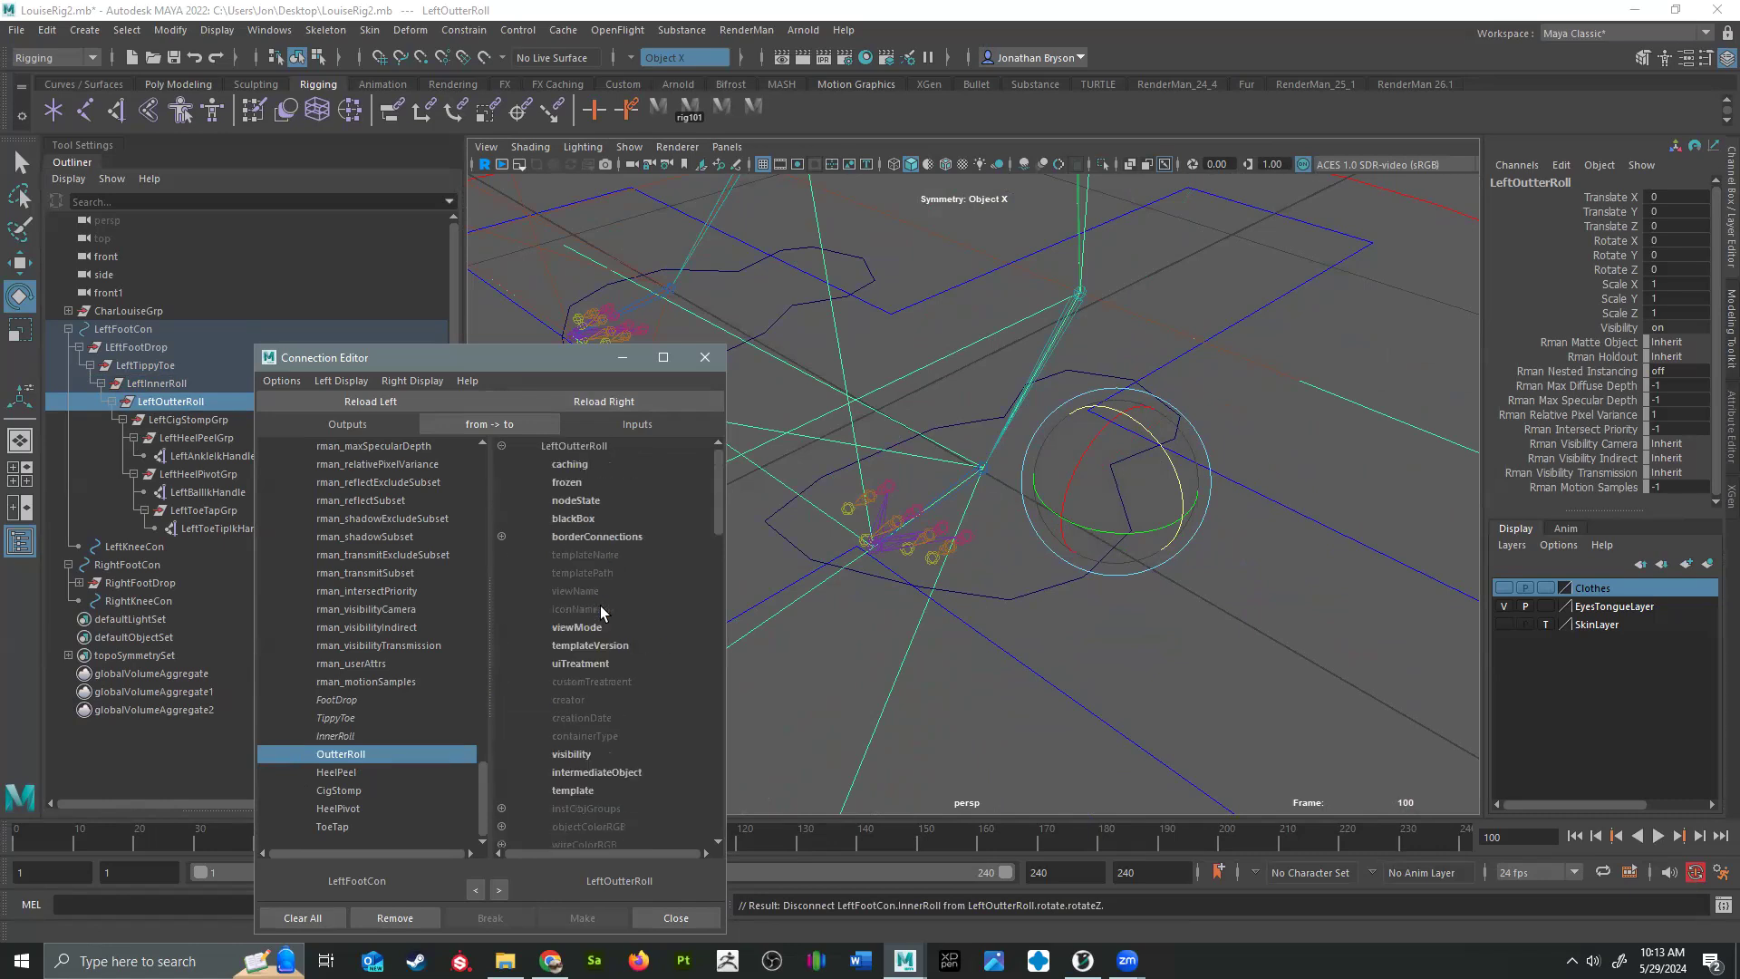
scroll(568, 556, "down", 8)
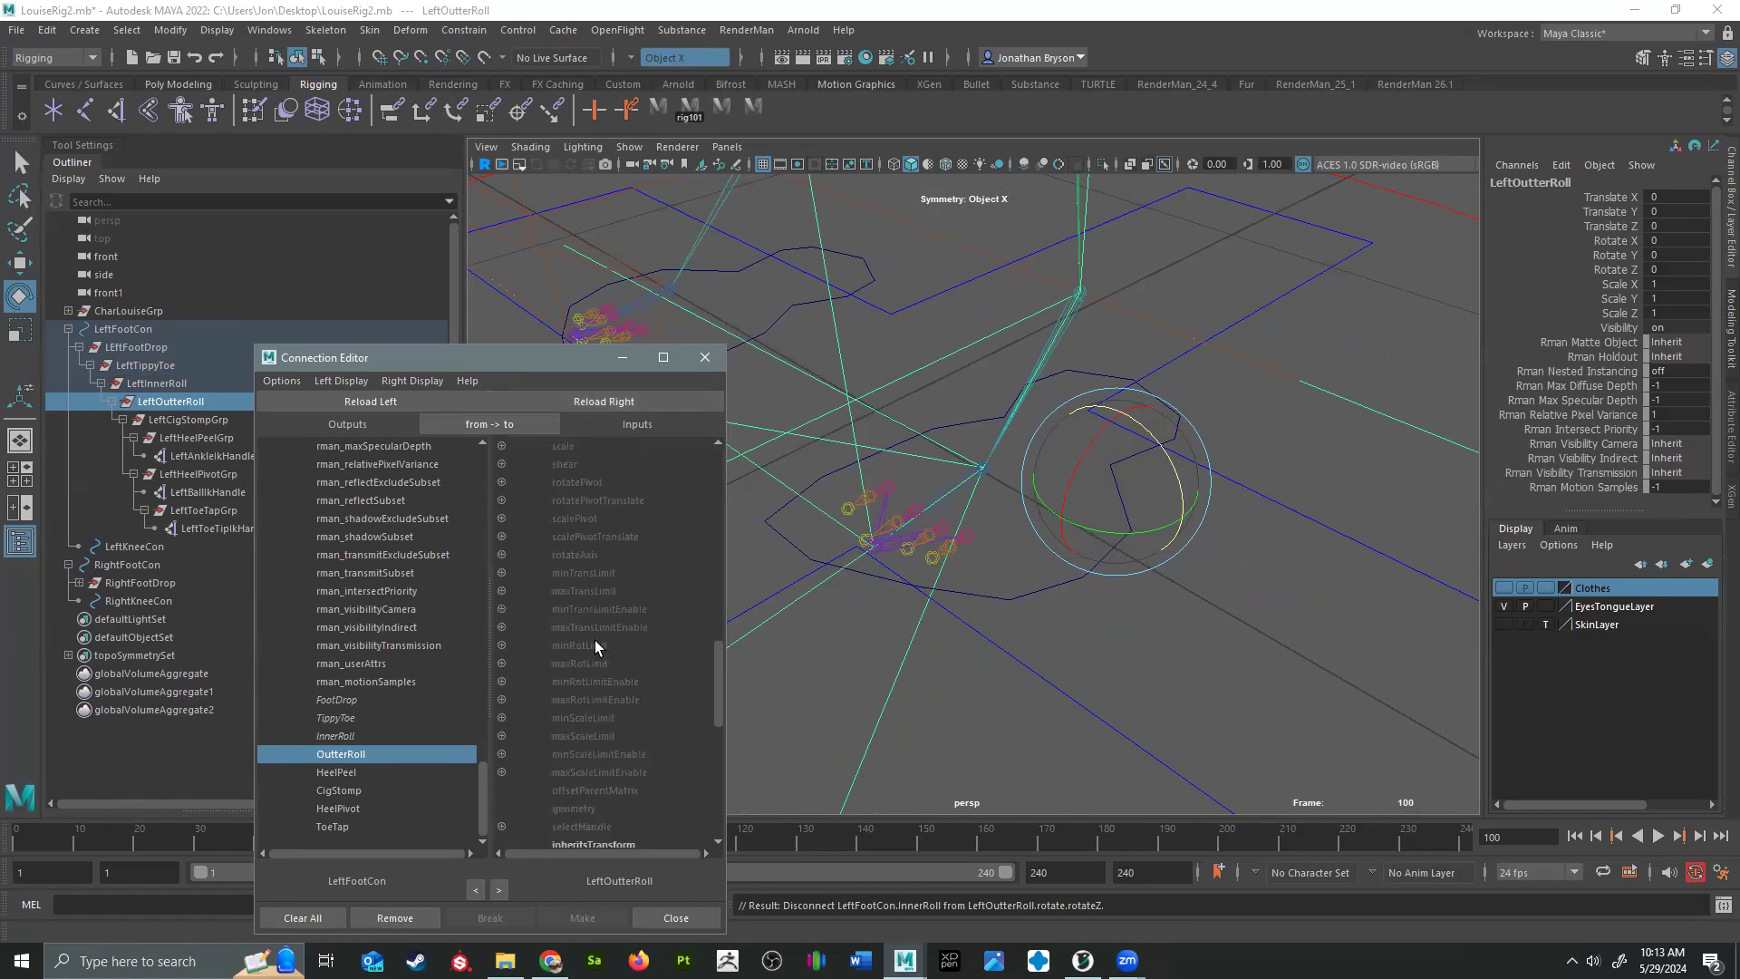
scroll(591, 752, "down", 3)
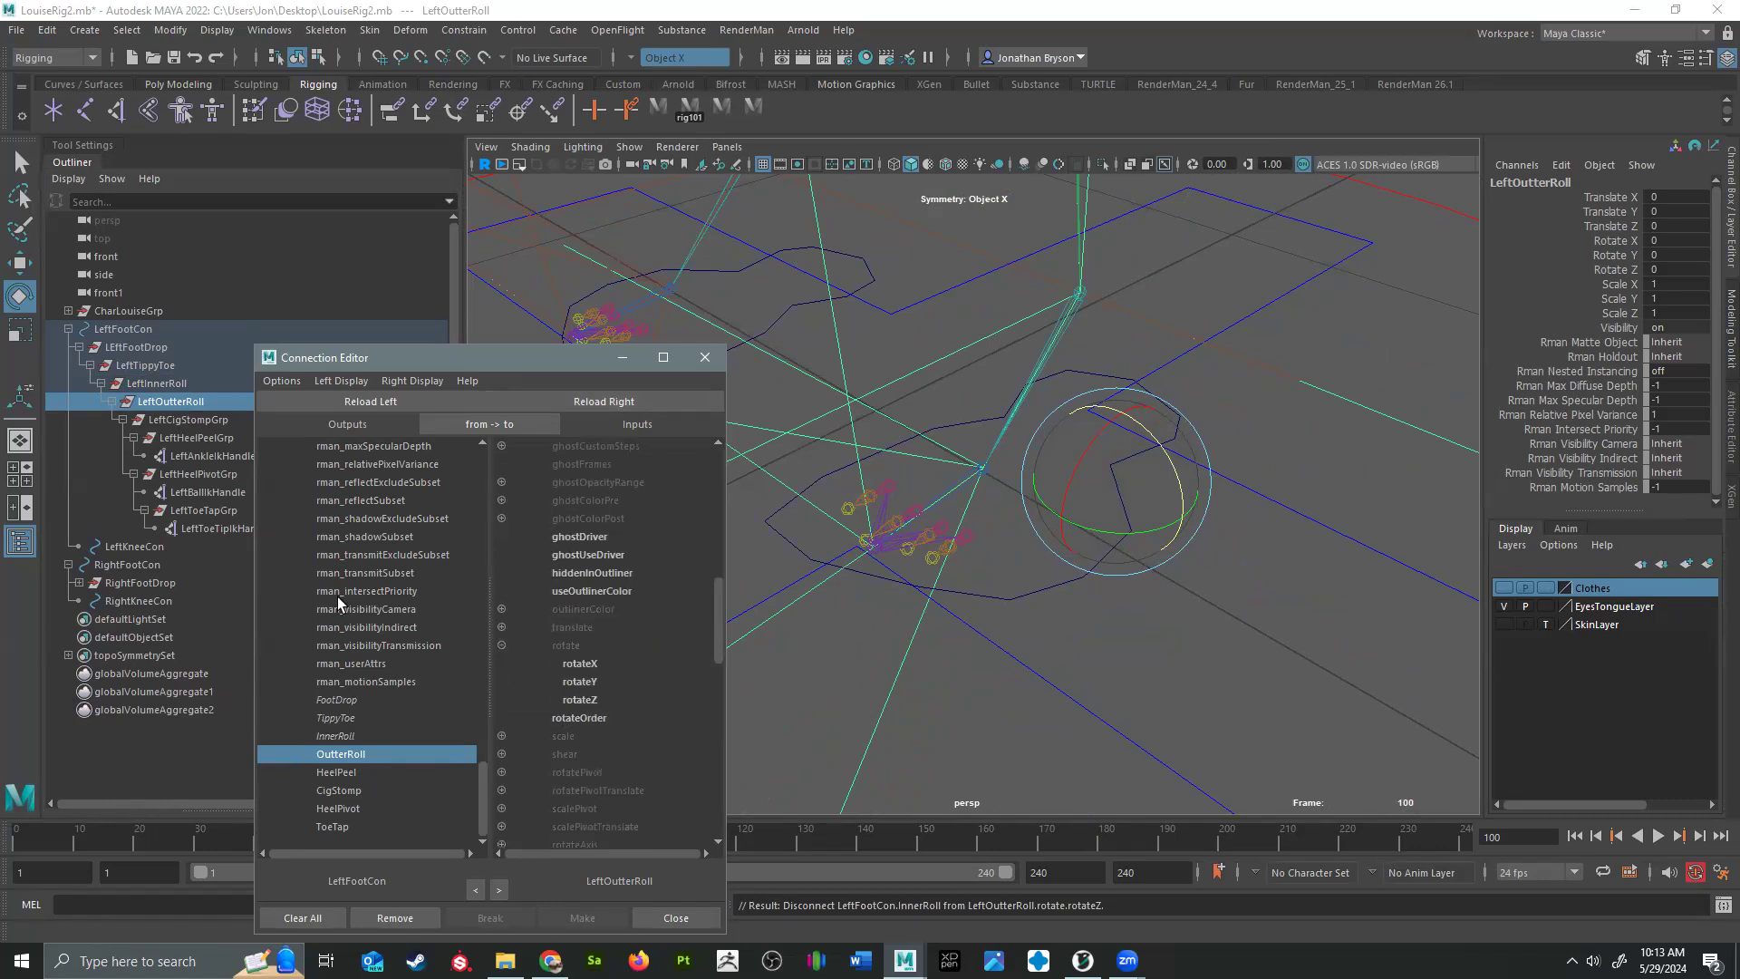
left_click(592, 701)
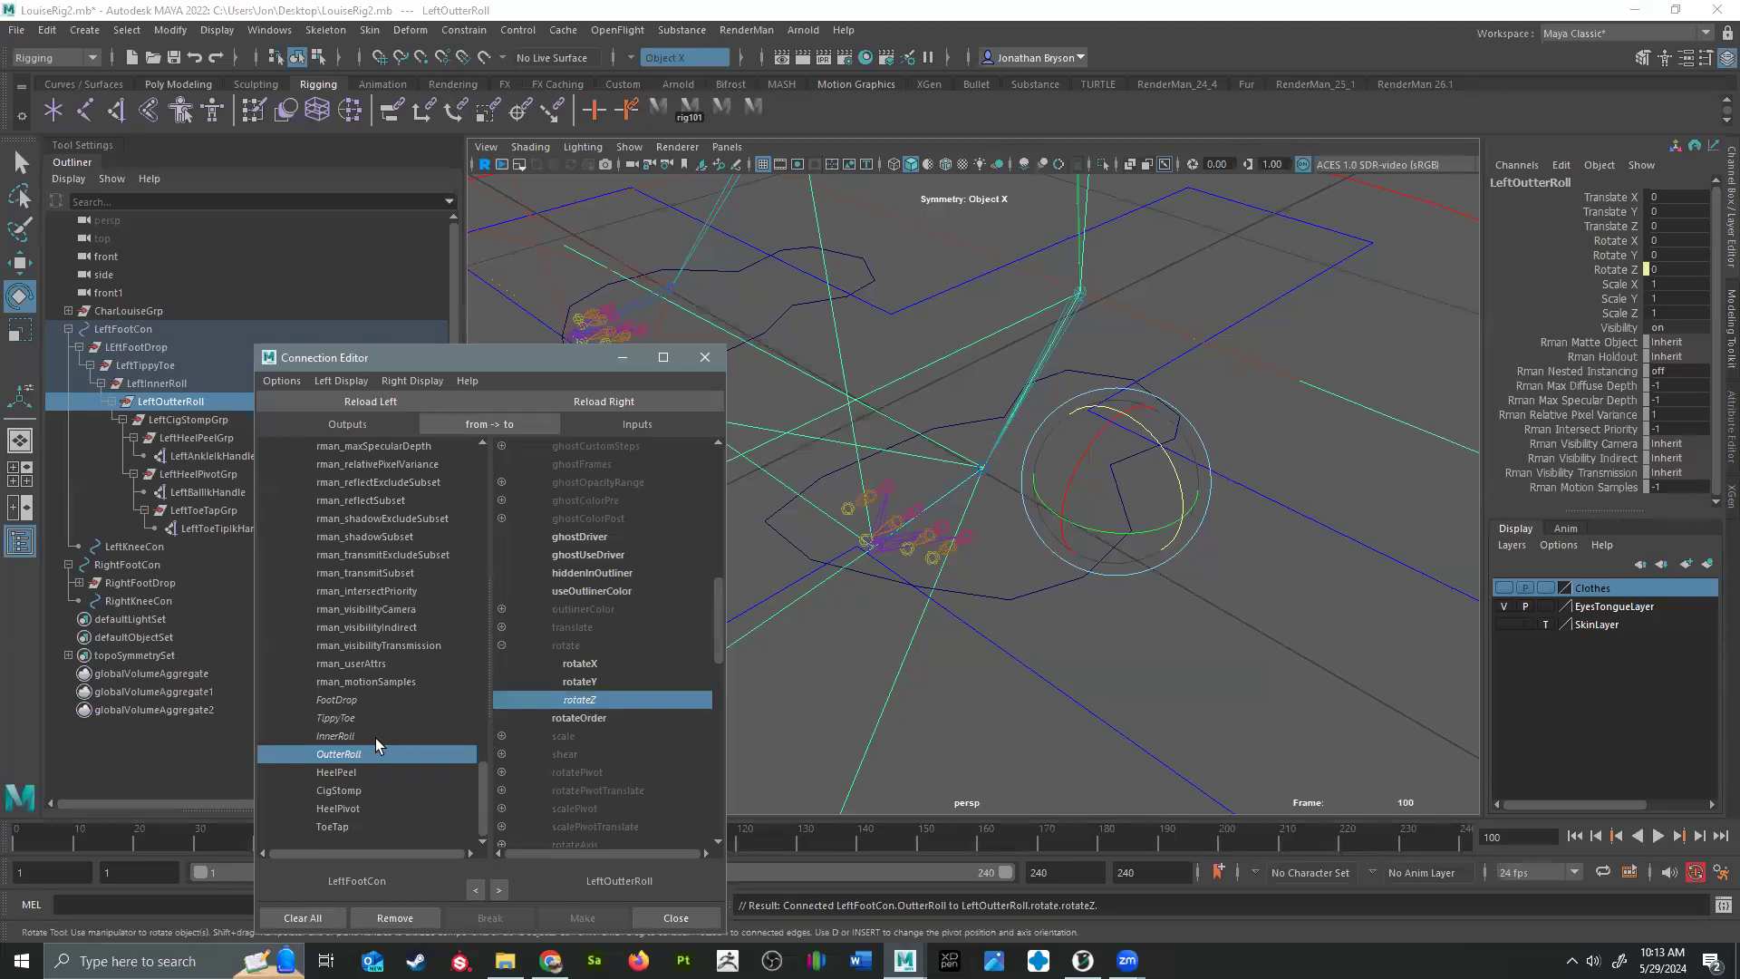
left_click(337, 773)
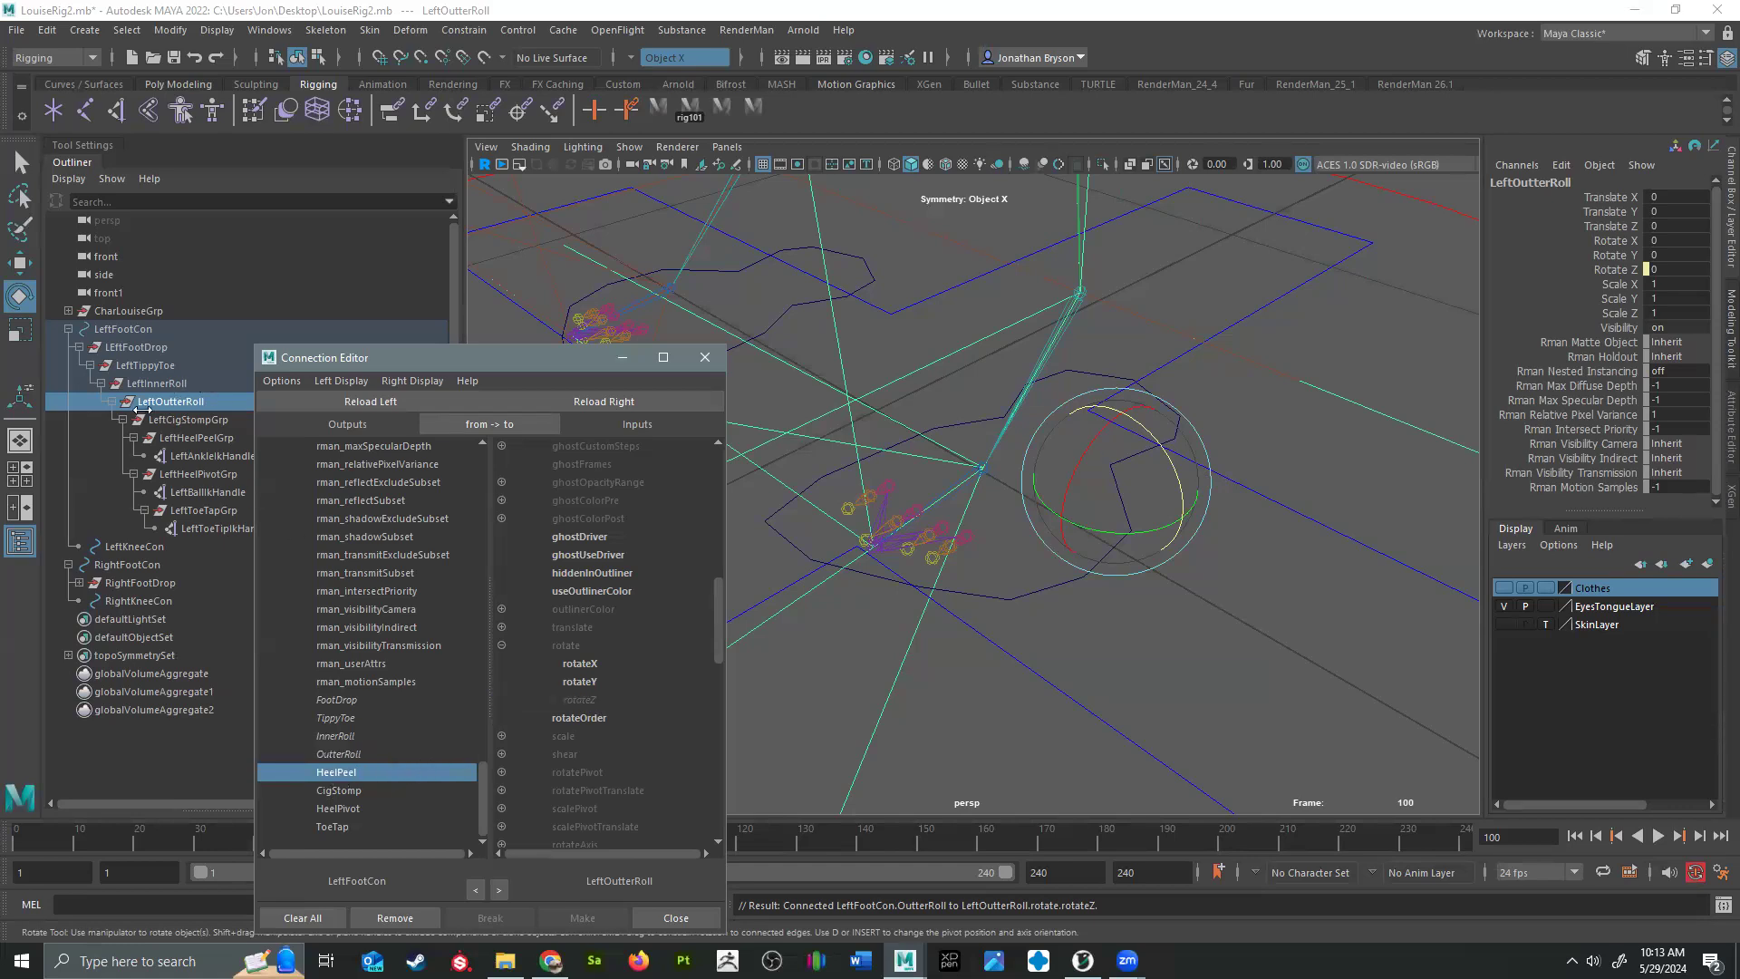
left_click(200, 473)
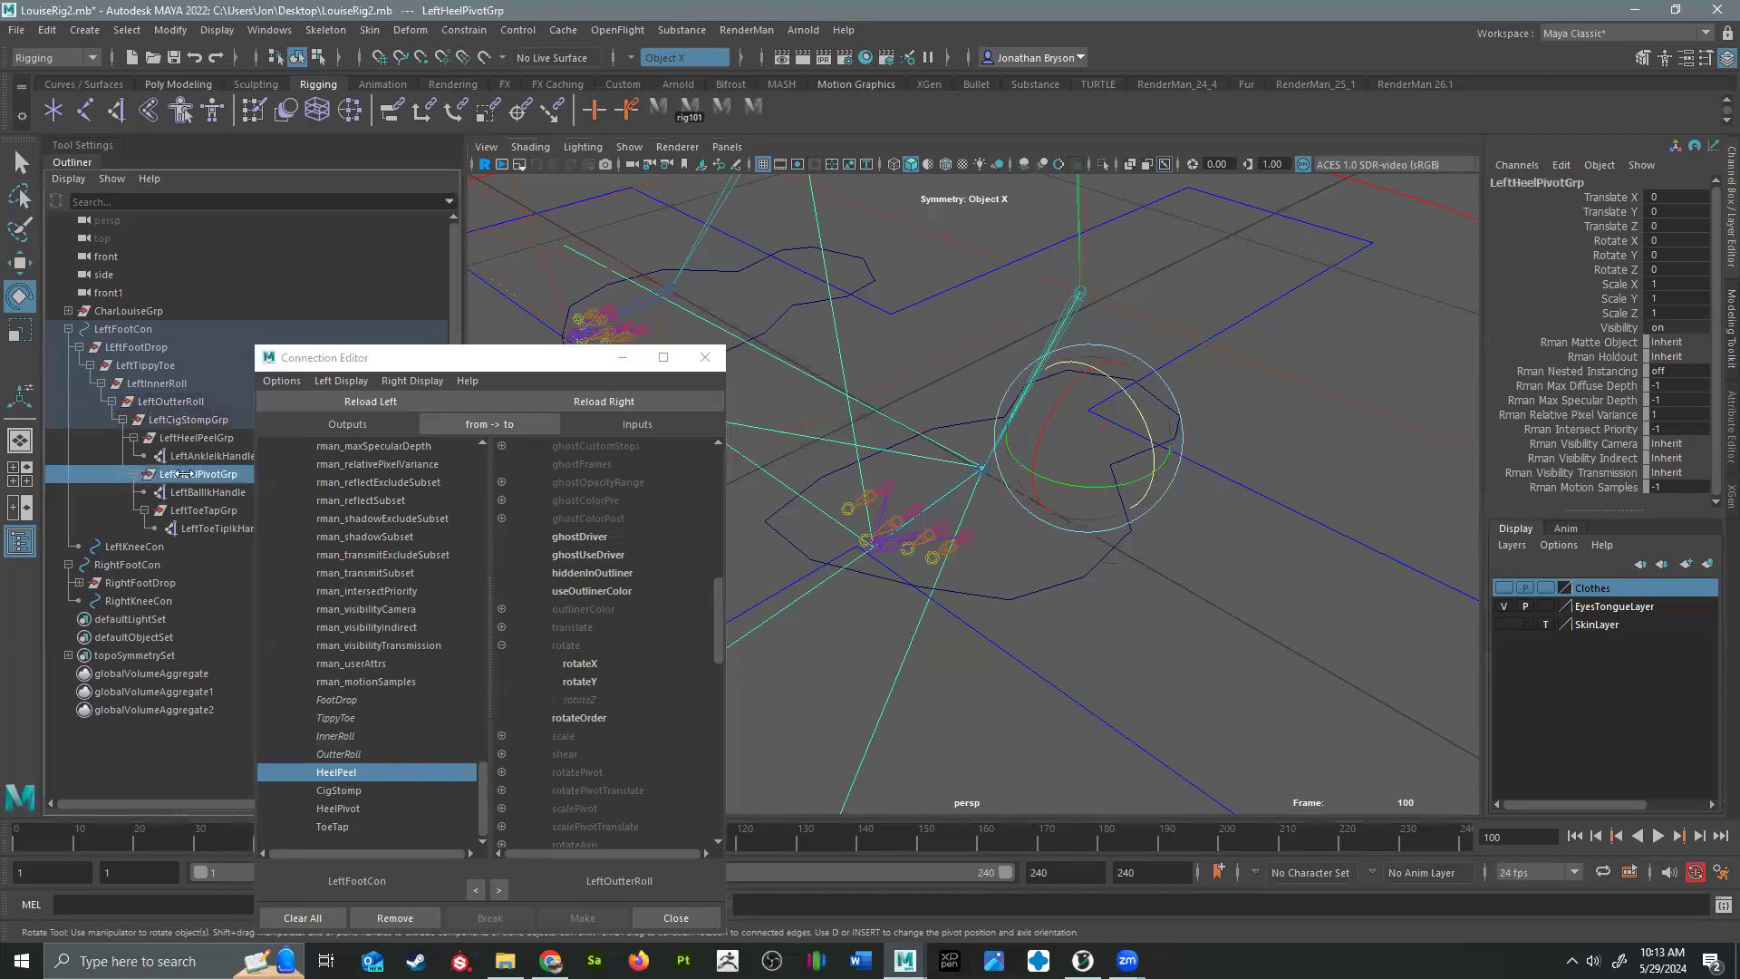
left_click(633, 405)
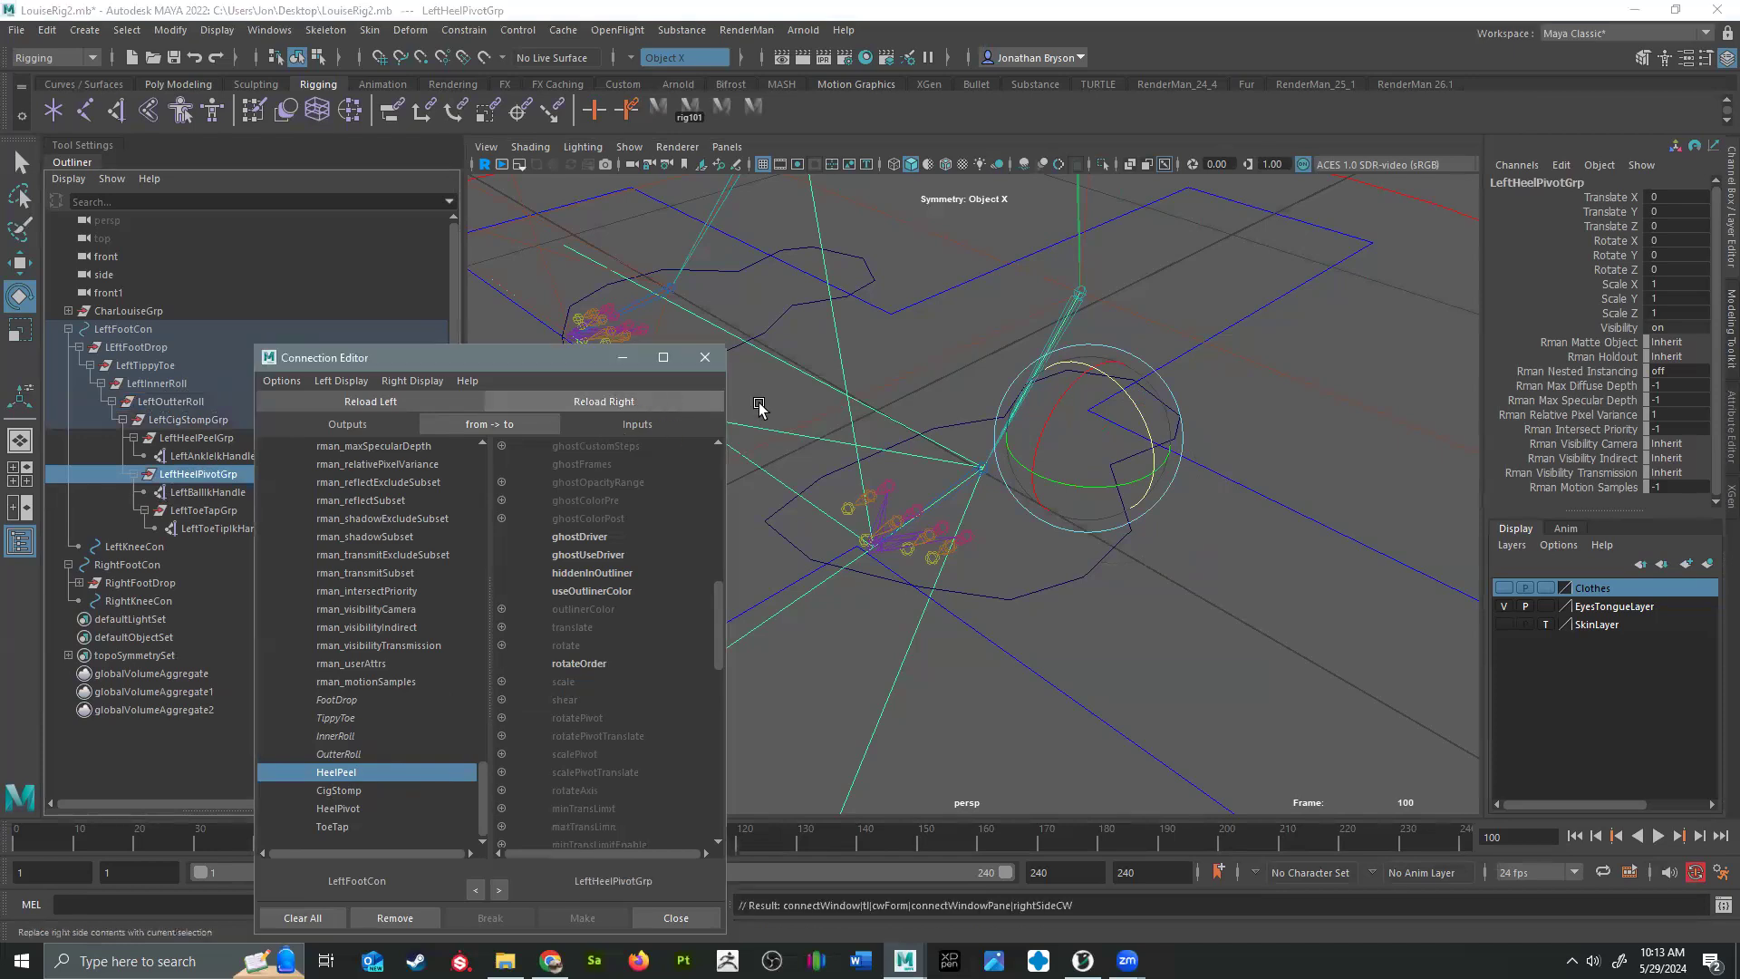
middle_click_drag(933, 603, 1066, 671, "alt")
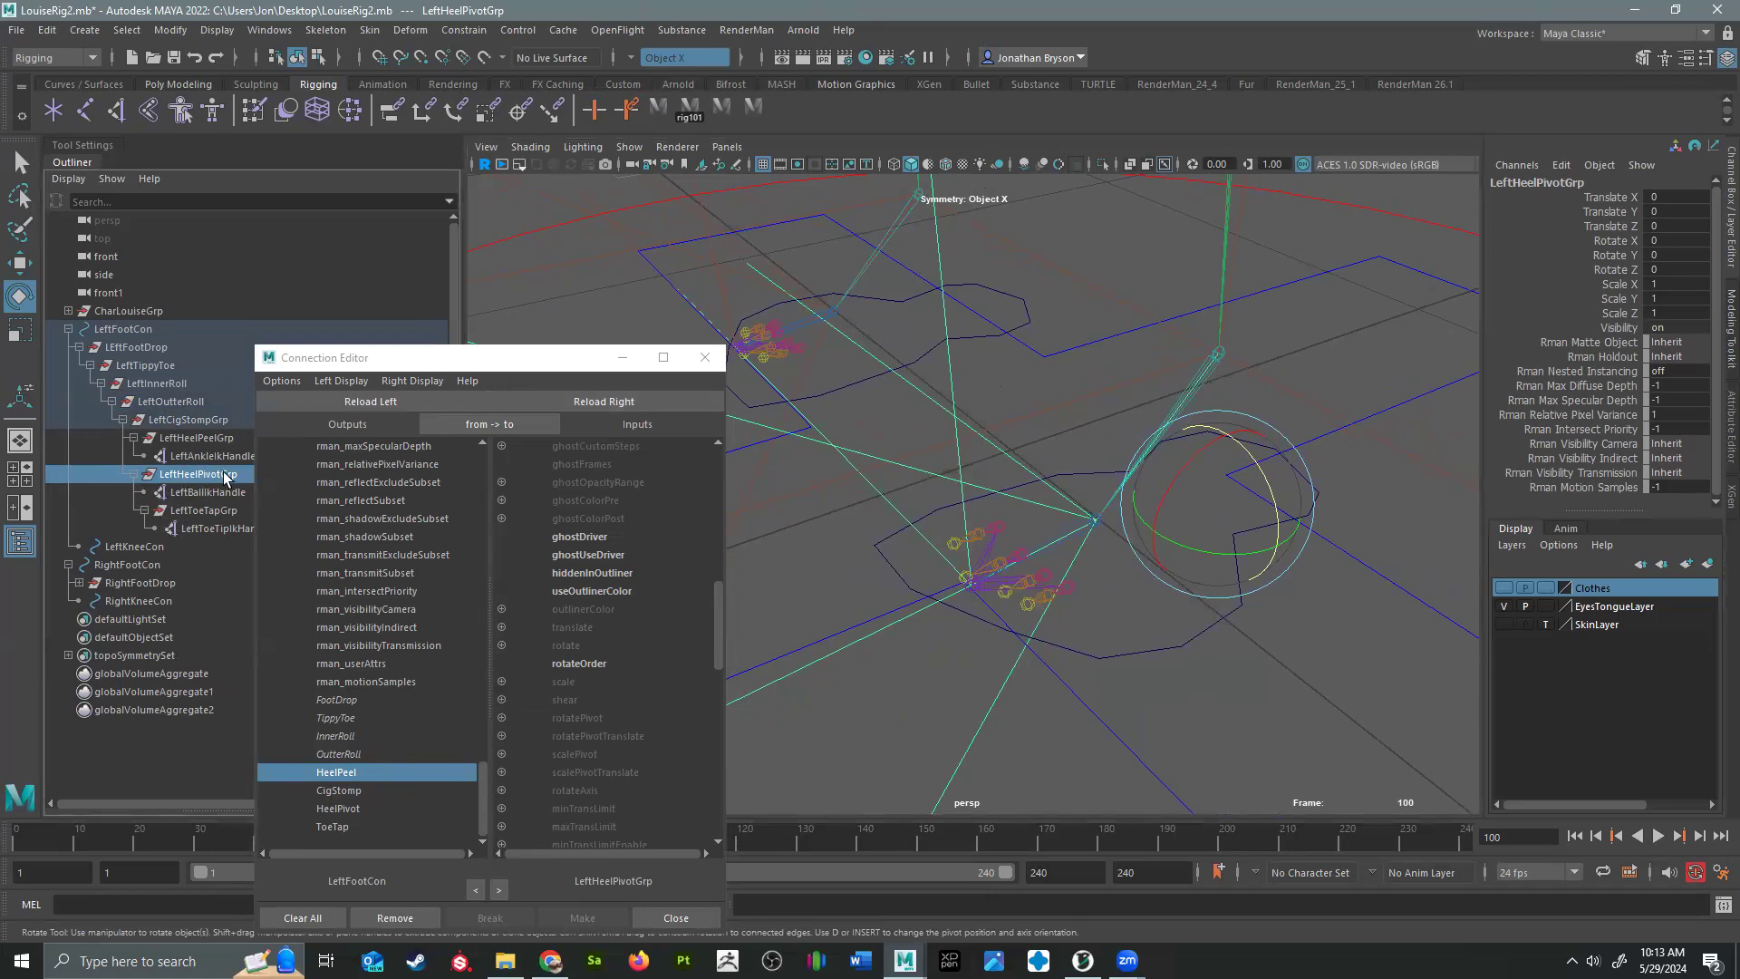
Step: Load LeftHeelPeelGrp as the connection target, check its axis with an undone test rotation, and connect HeelPeel to its rotateX
left_click(186, 439)
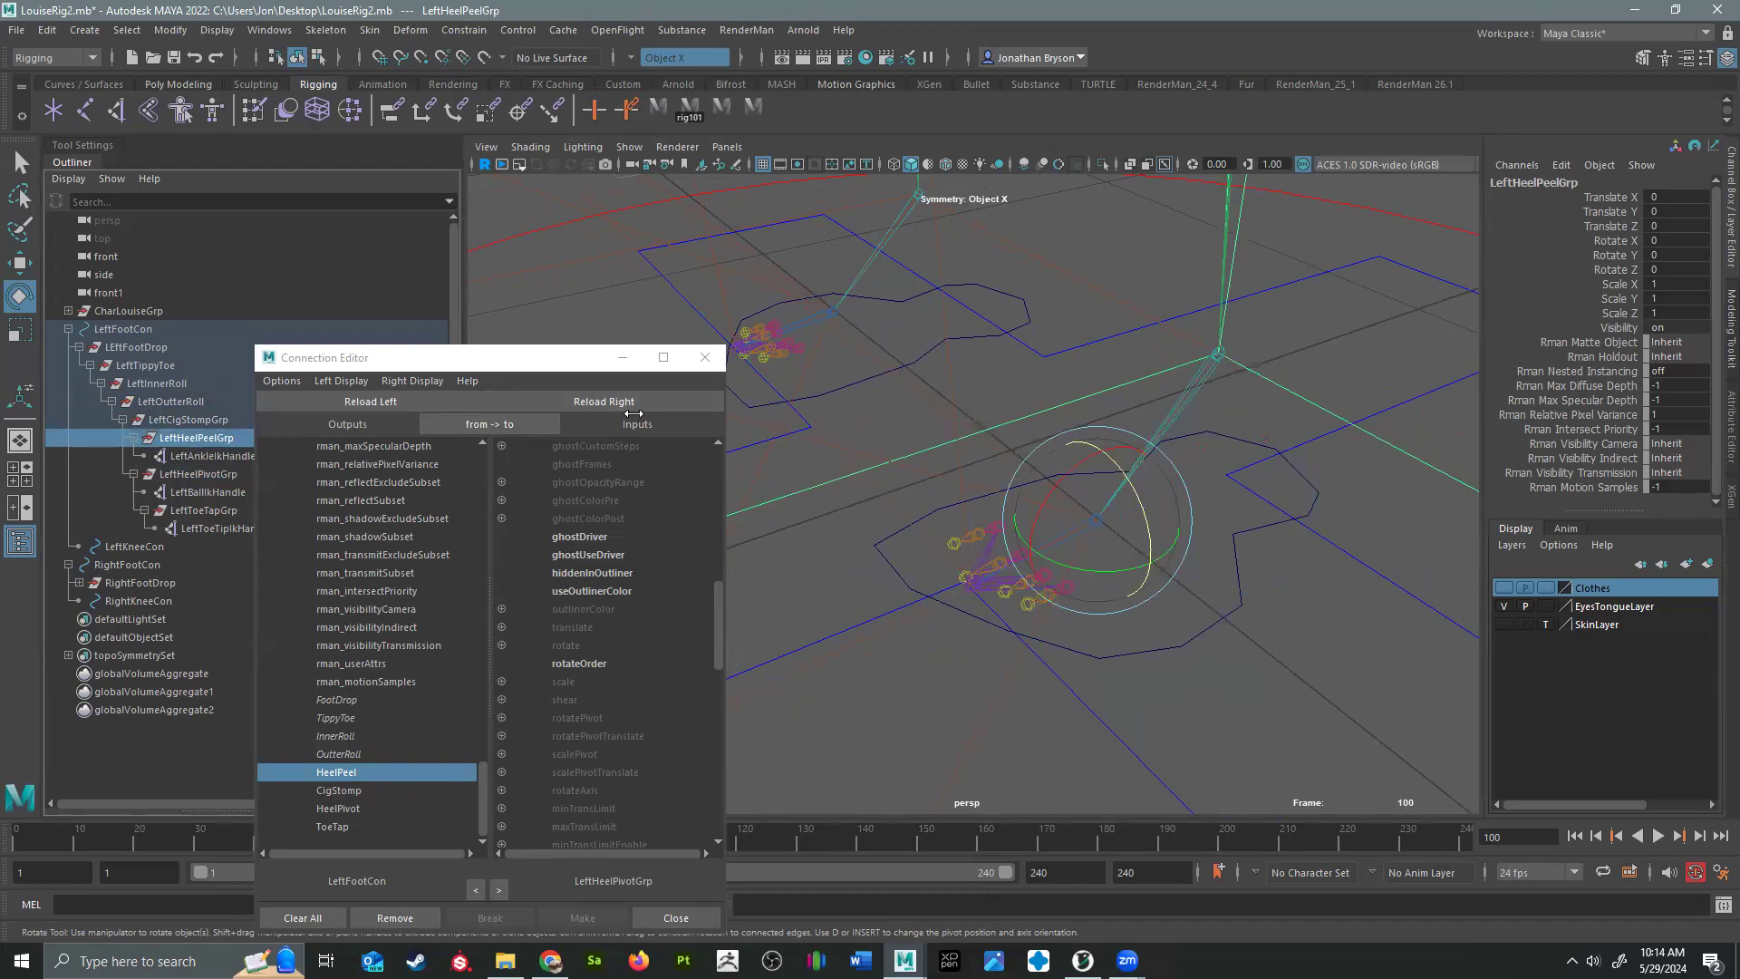
left_click(607, 393)
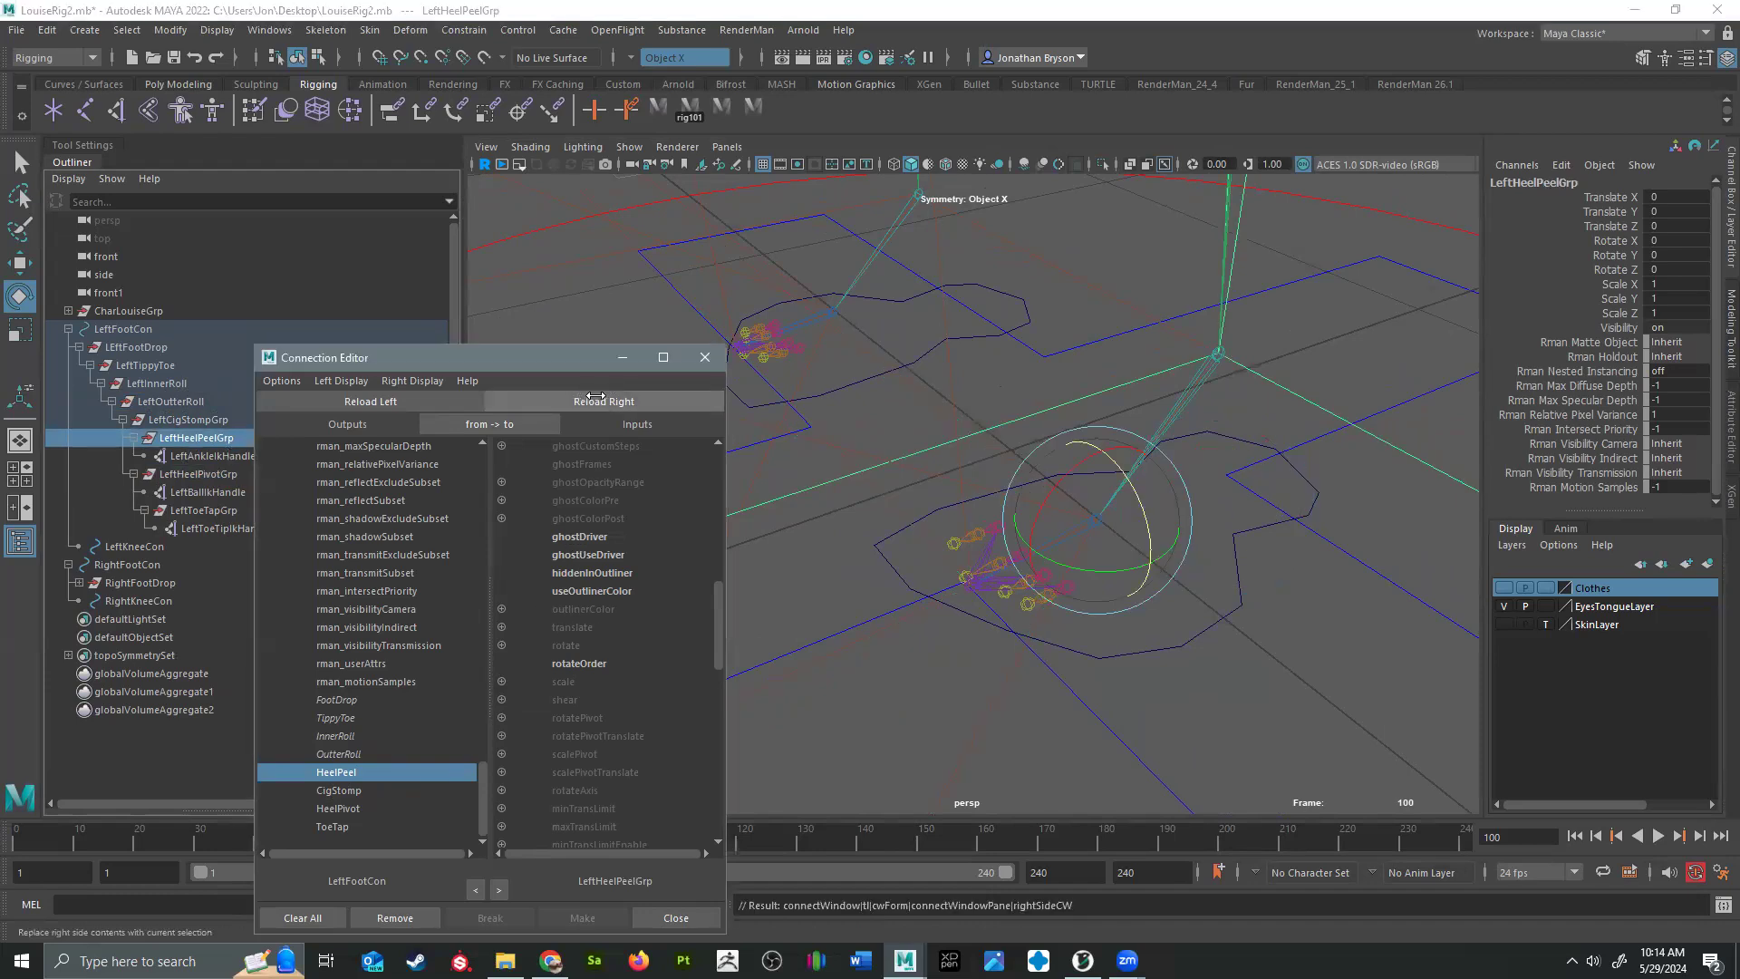
left_click(513, 647)
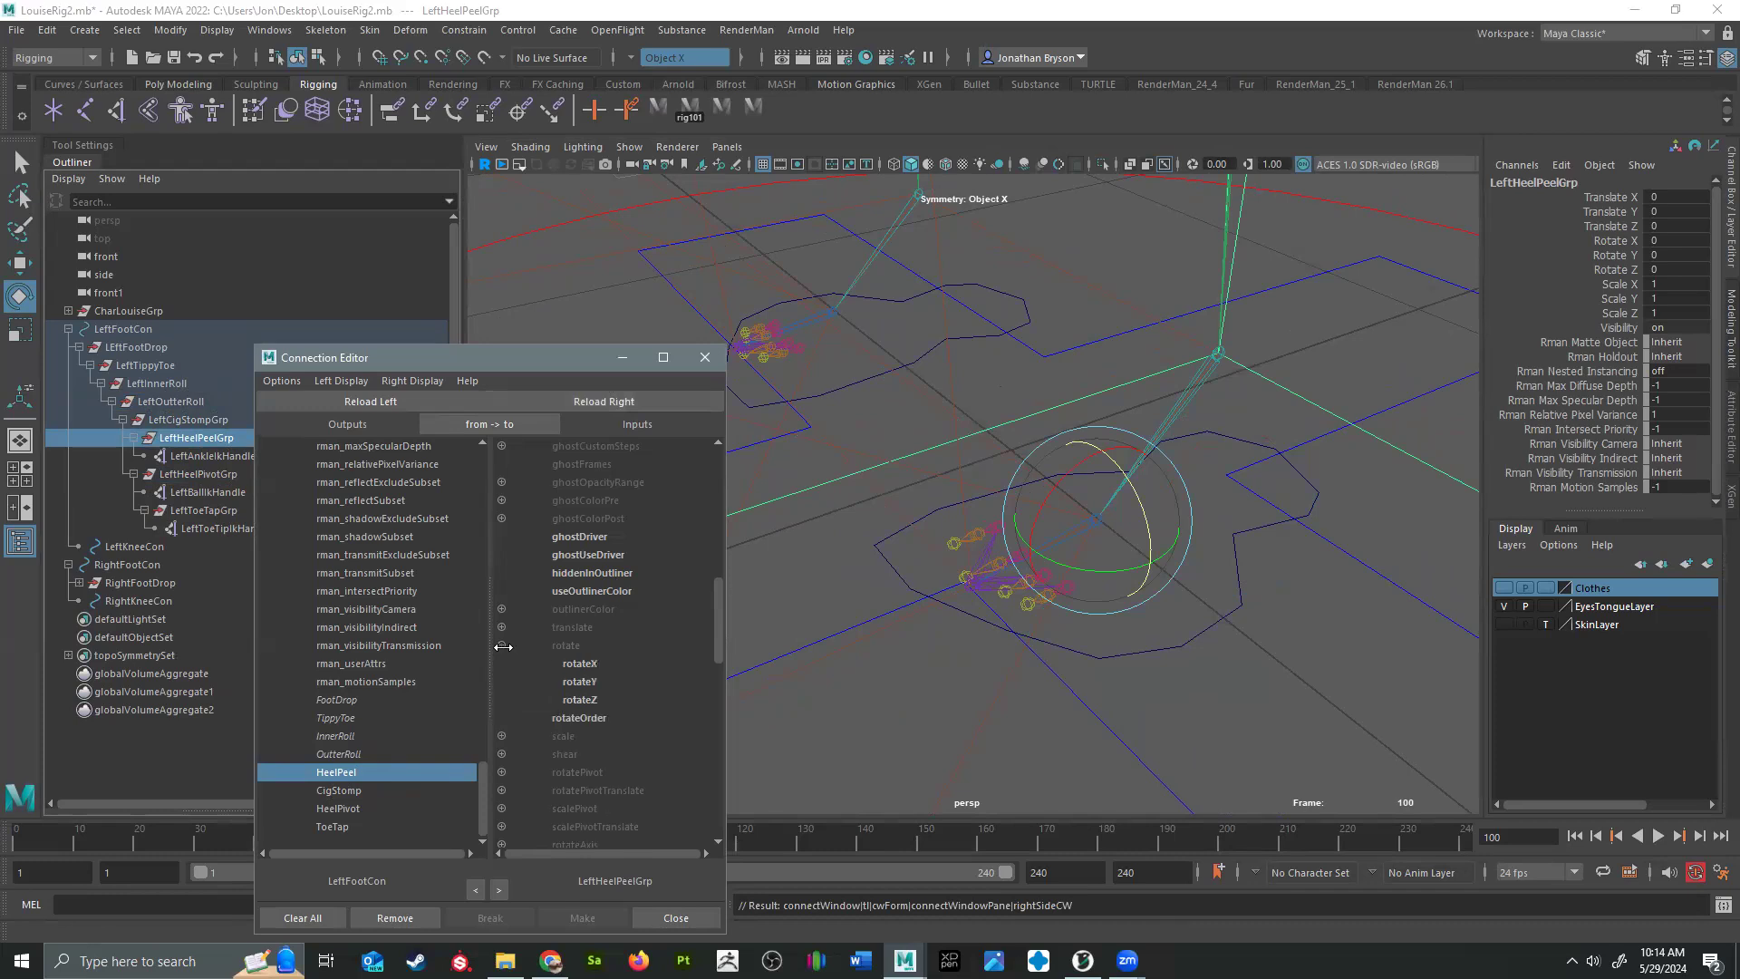
left_click_drag(1075, 471, 1024, 482)
key("ctrl+z")
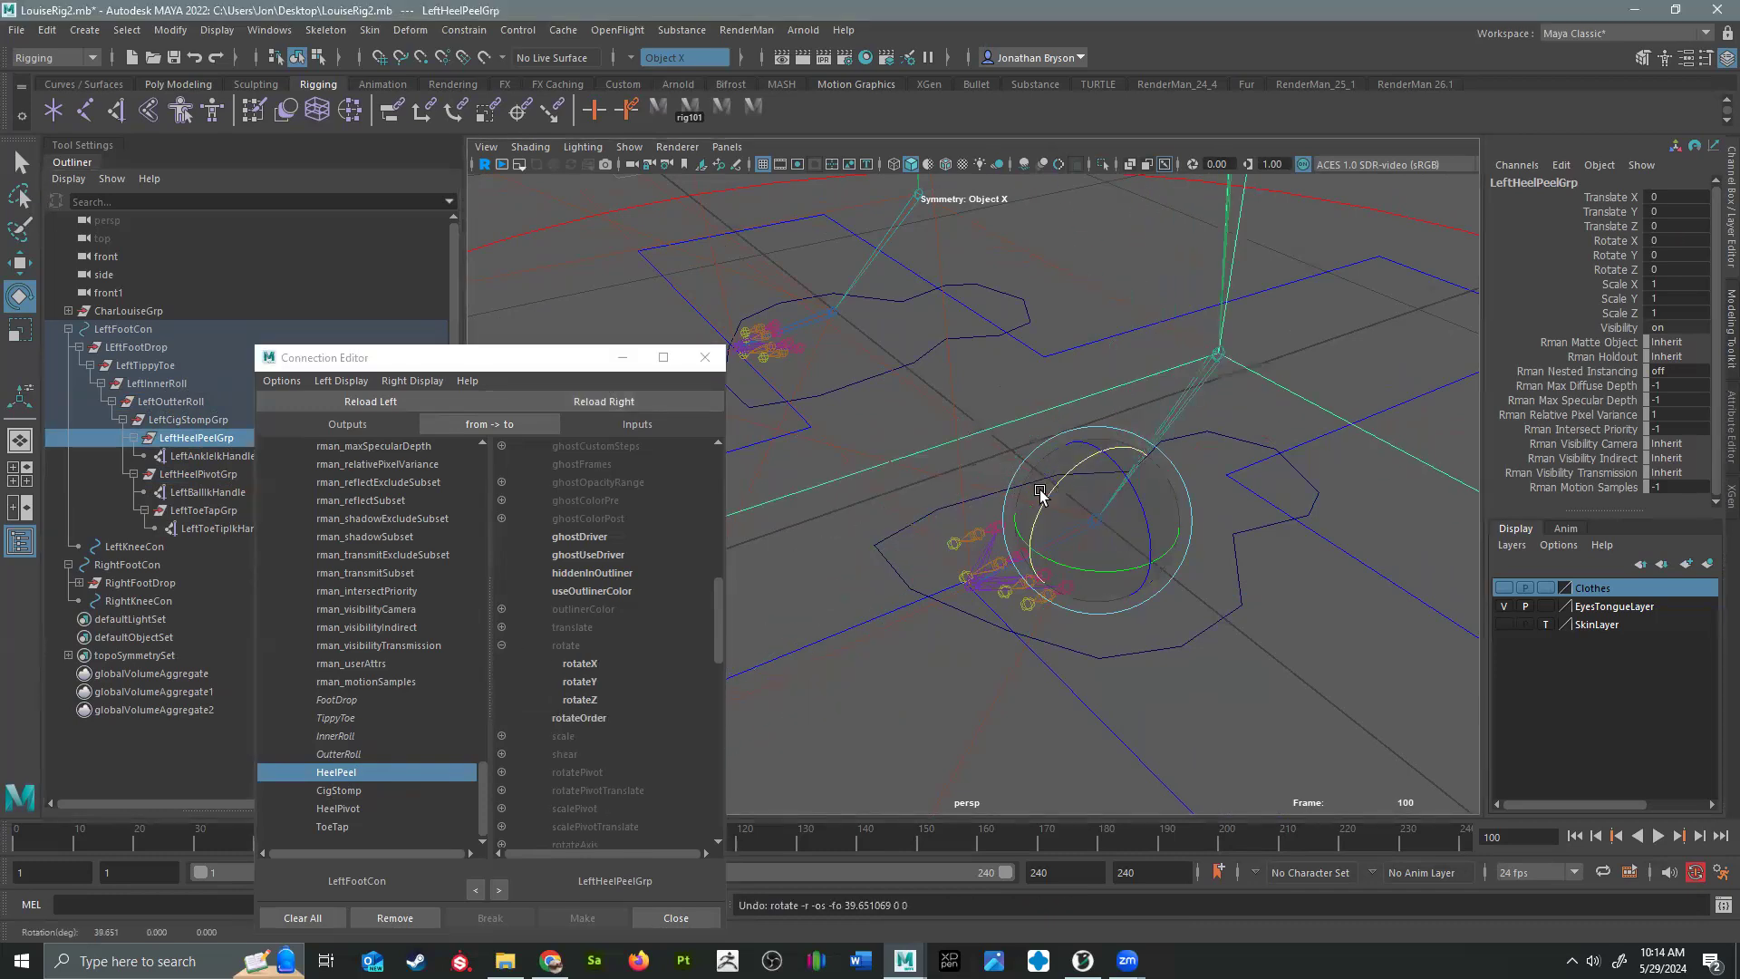
left_click(584, 664)
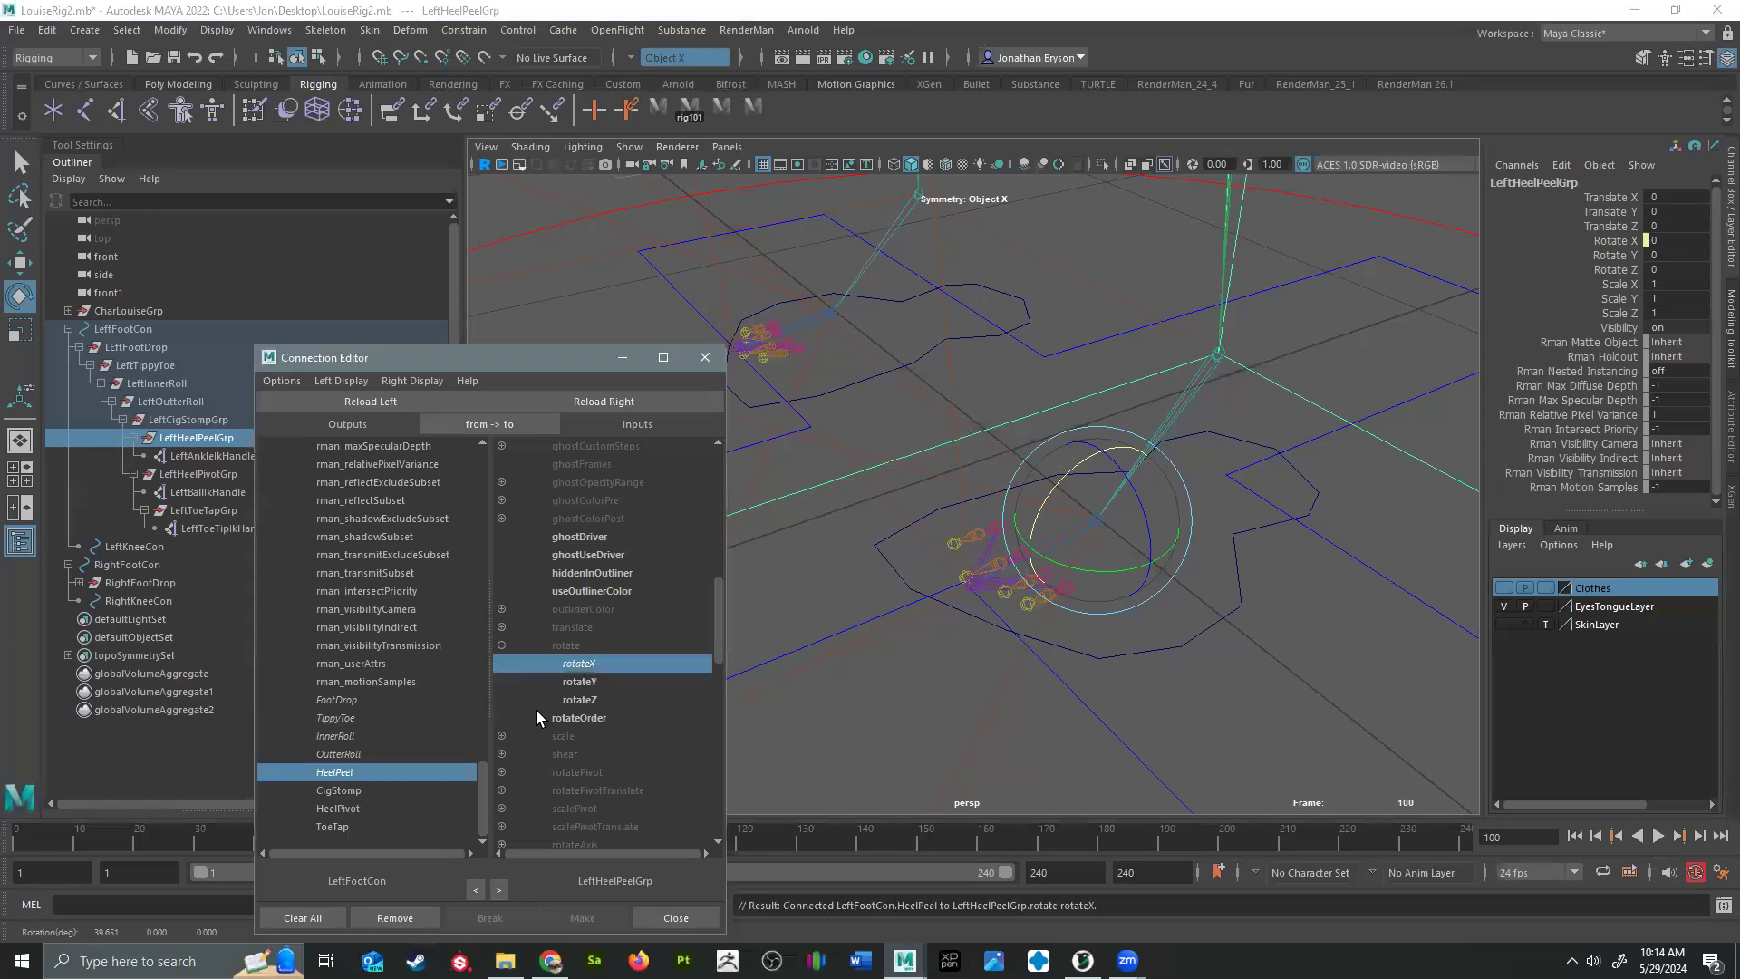
Step: Load LeftCigStompGrp as the connection target, check its axis with an undone test rotation, and connect CigStomp to its rotateY
left_click(342, 789)
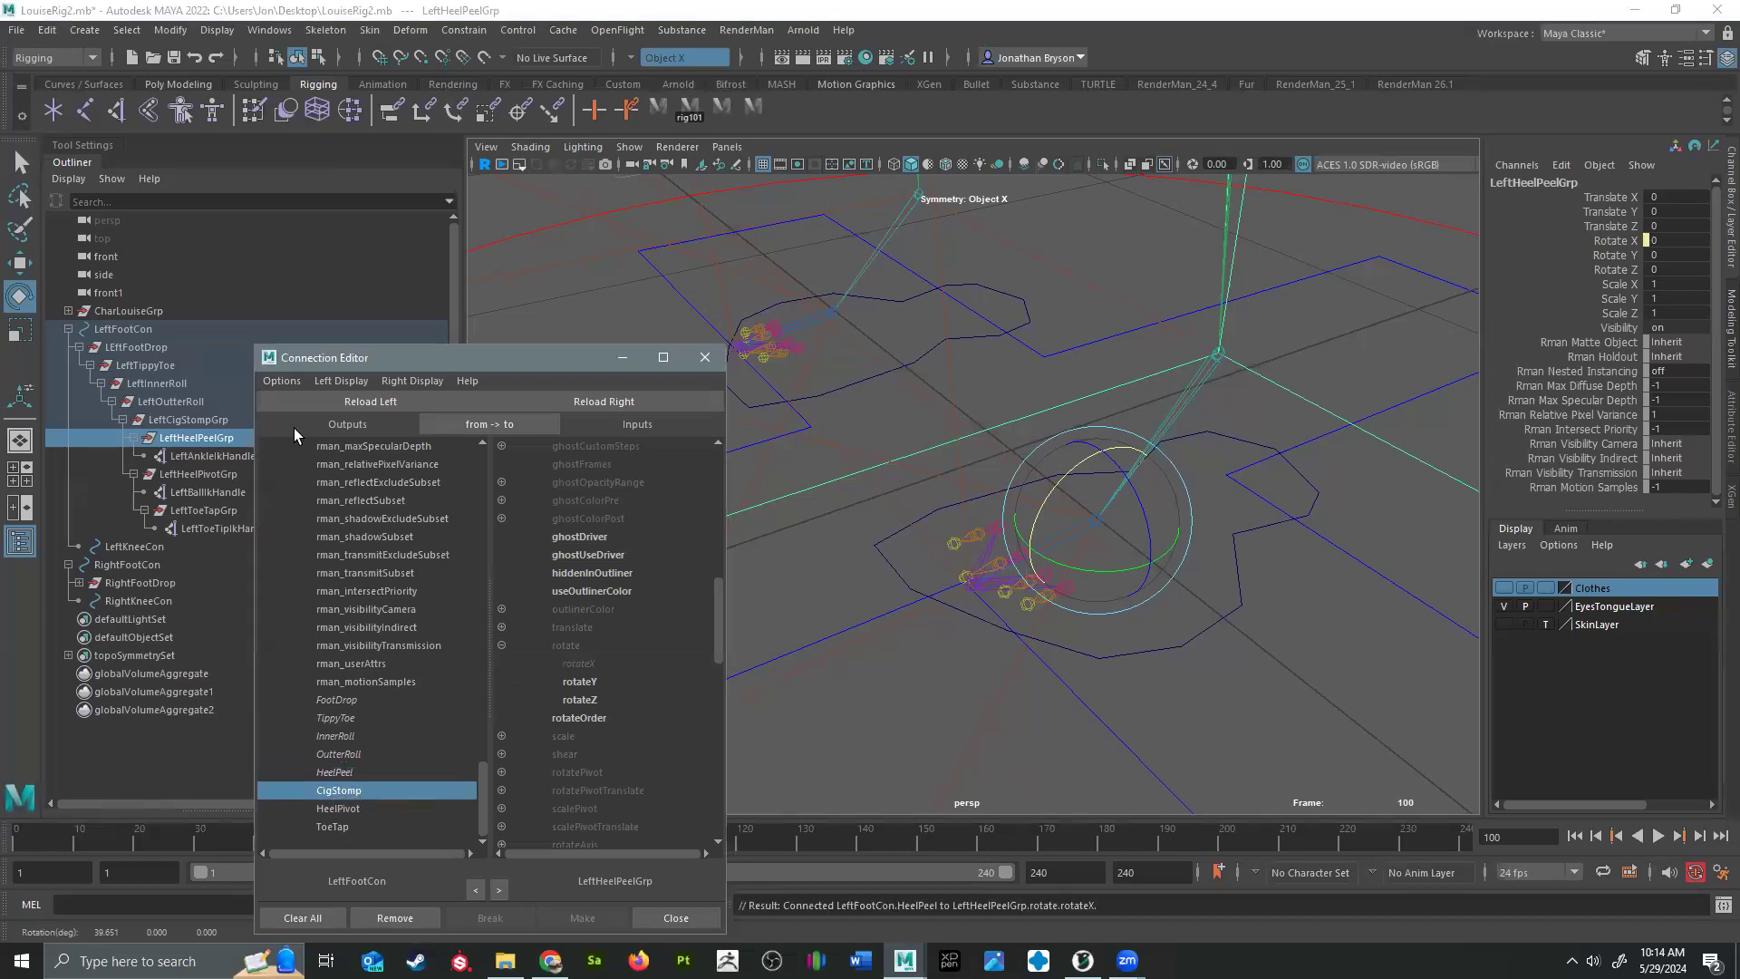
left_click(180, 422)
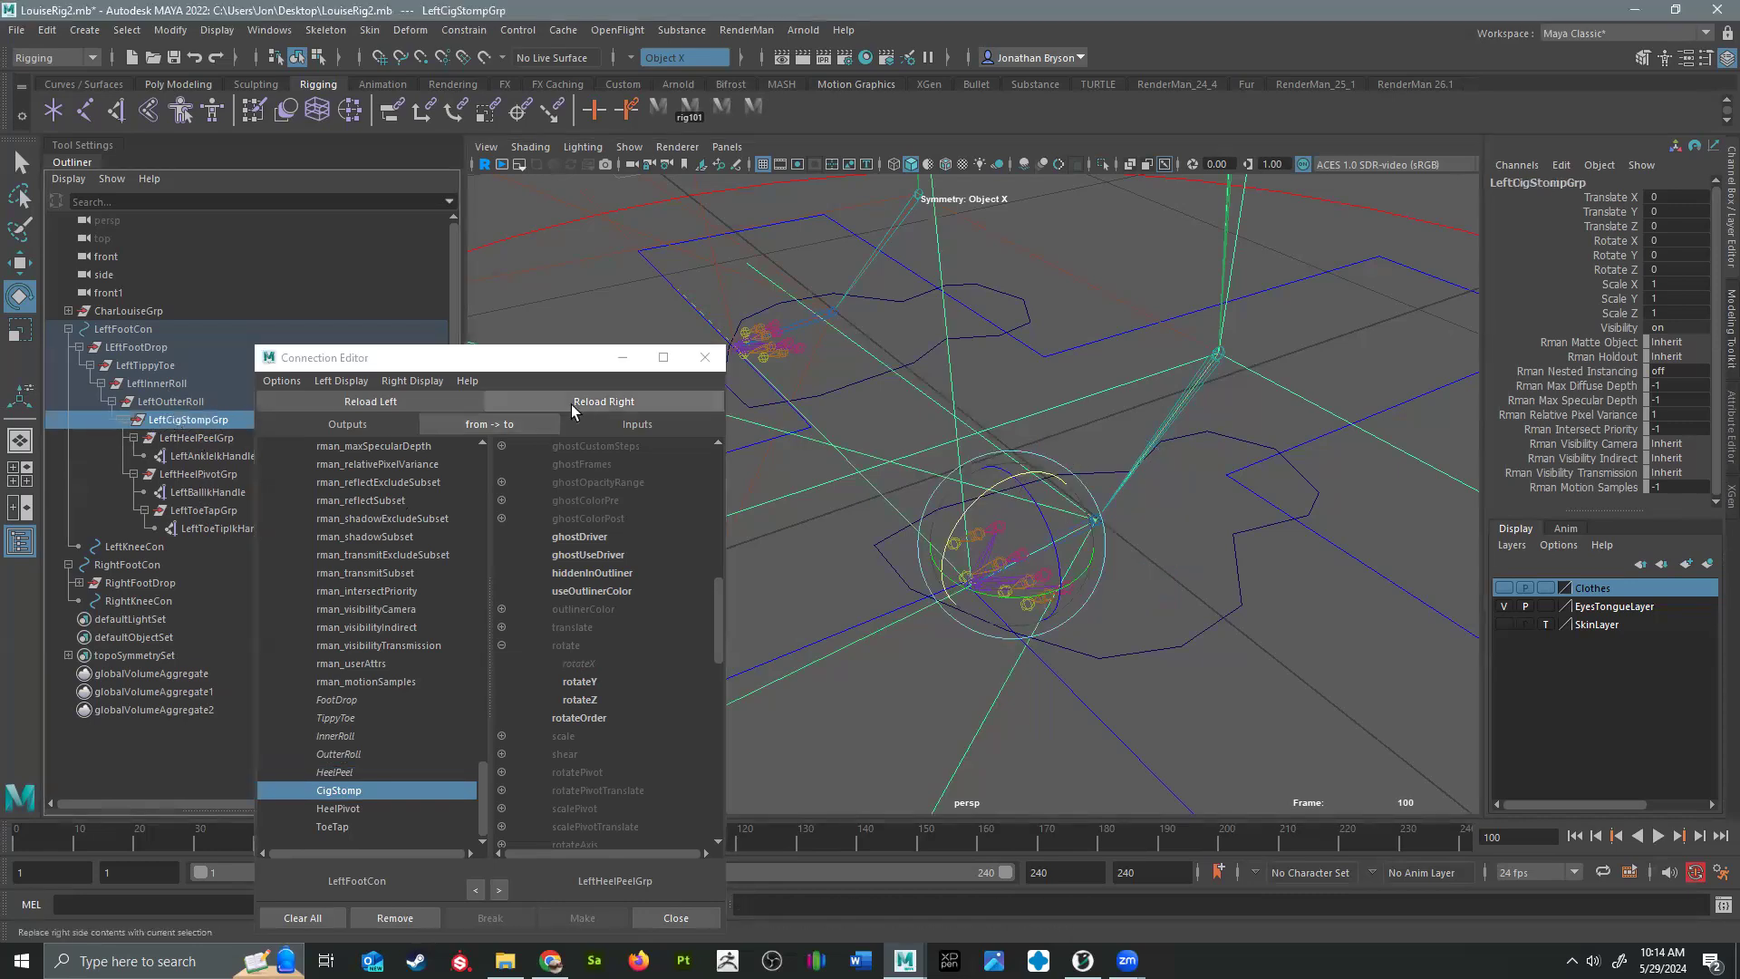
left_click(622, 403)
left_click(501, 646)
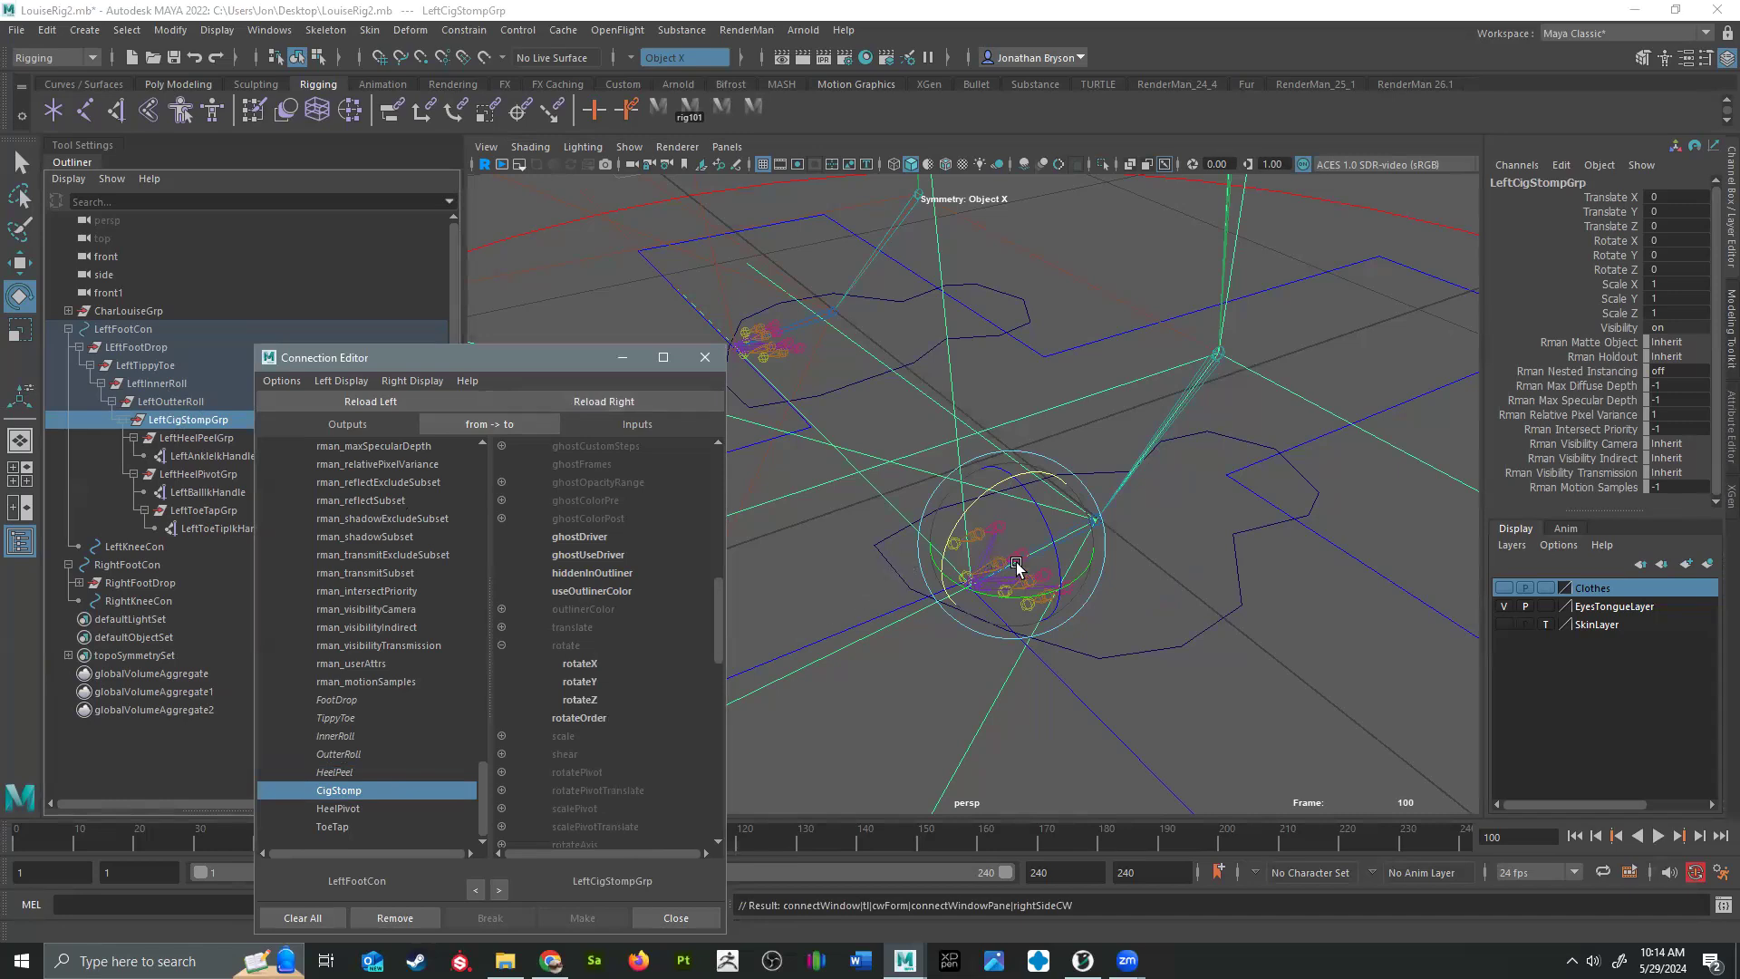
left_click_drag(1037, 598, 995, 589)
key("ctrl+z")
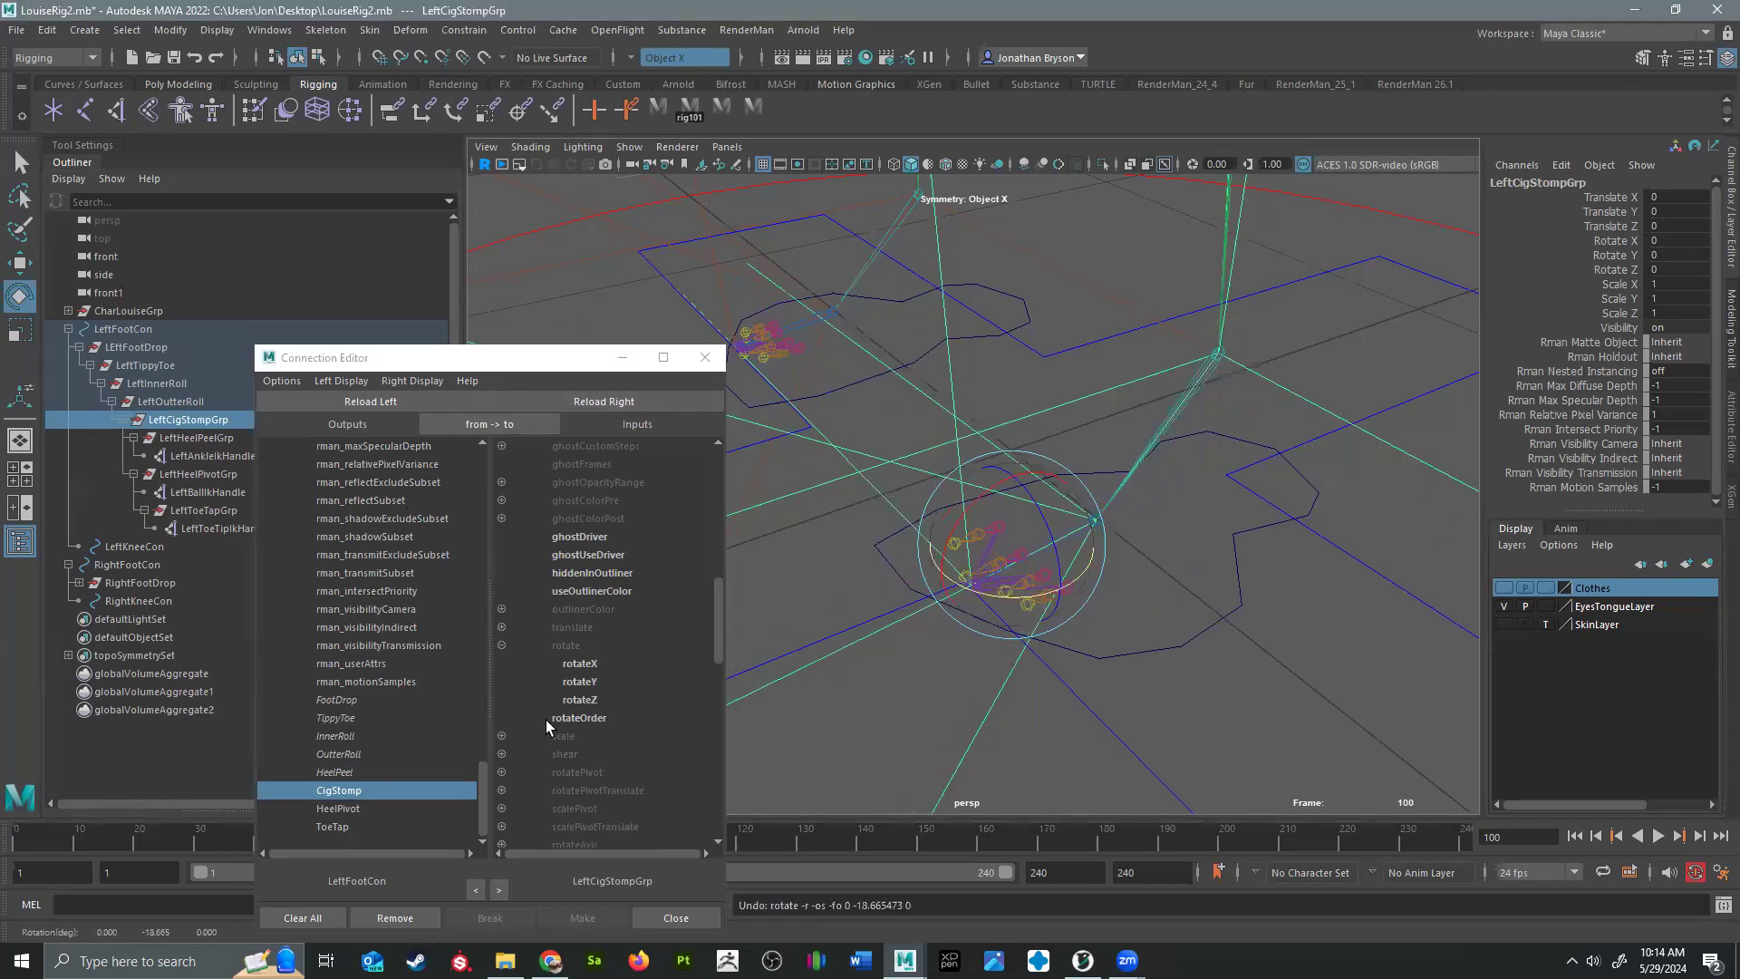
left_click(580, 683)
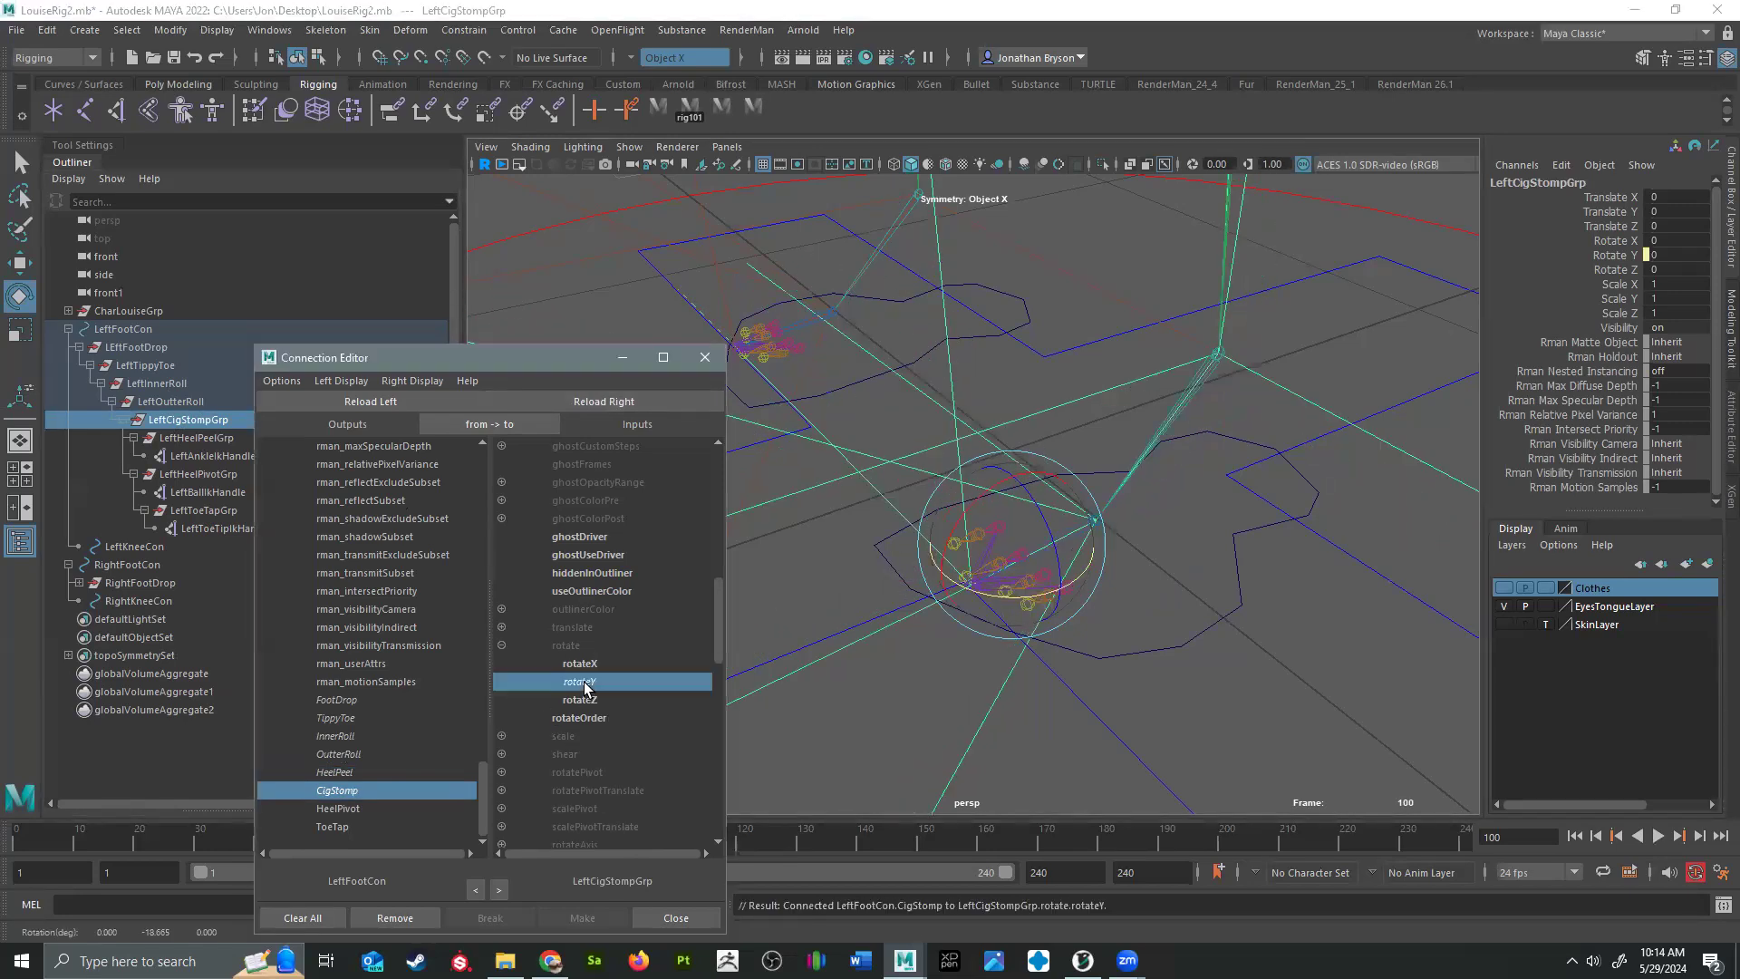
Step: Load LeftHeelPivotGrp as the connection target, check its axis with an undone test rotation, and connect HeelPivot to its rotateY
left_click(351, 808)
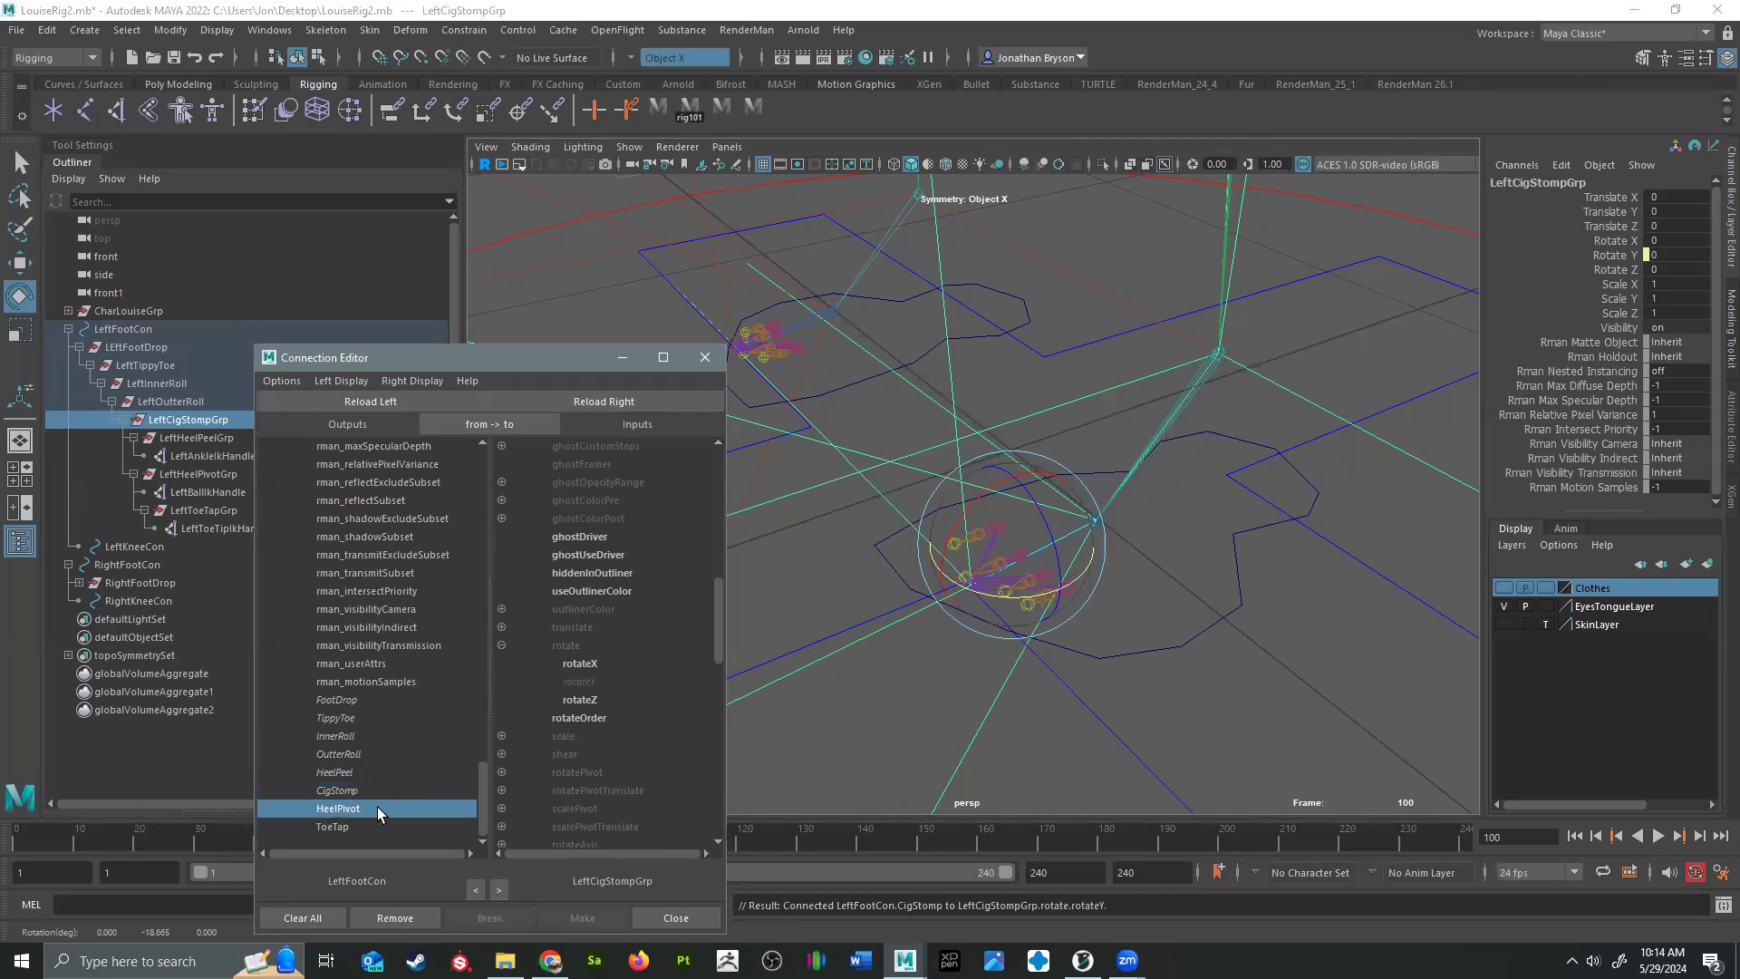
left_click(207, 473)
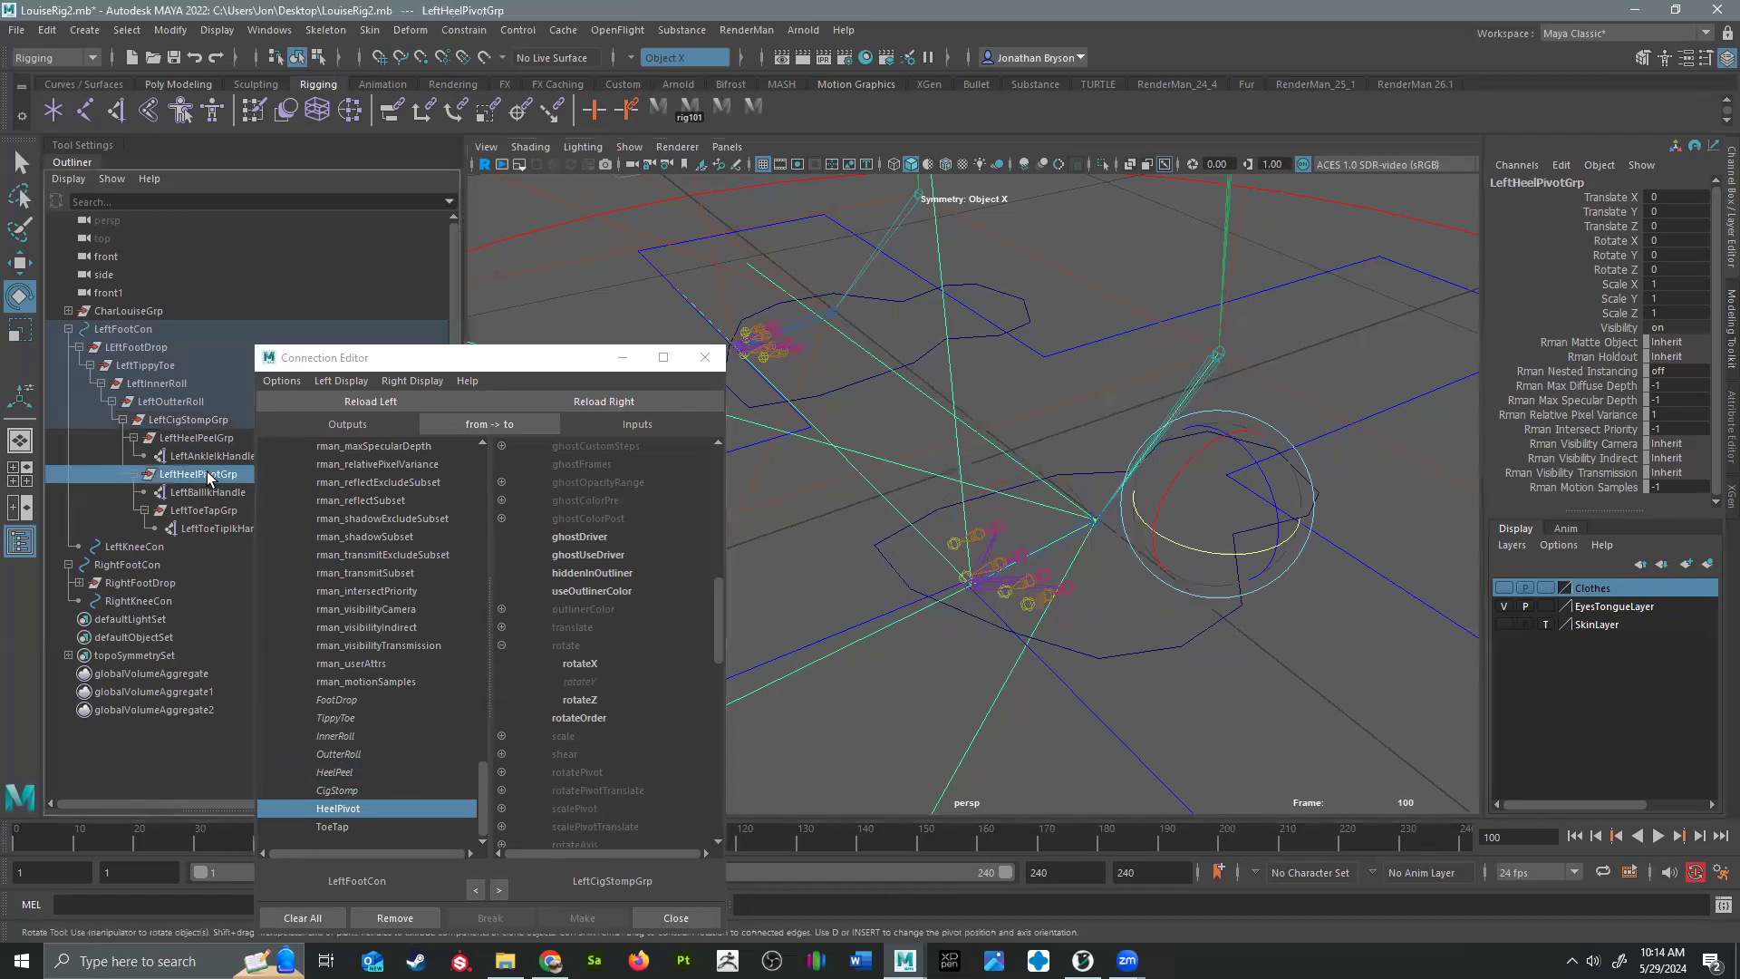
left_click(557, 395)
left_click(501, 645)
left_click_drag(1216, 553, 1219, 546)
key("ctrl+z")
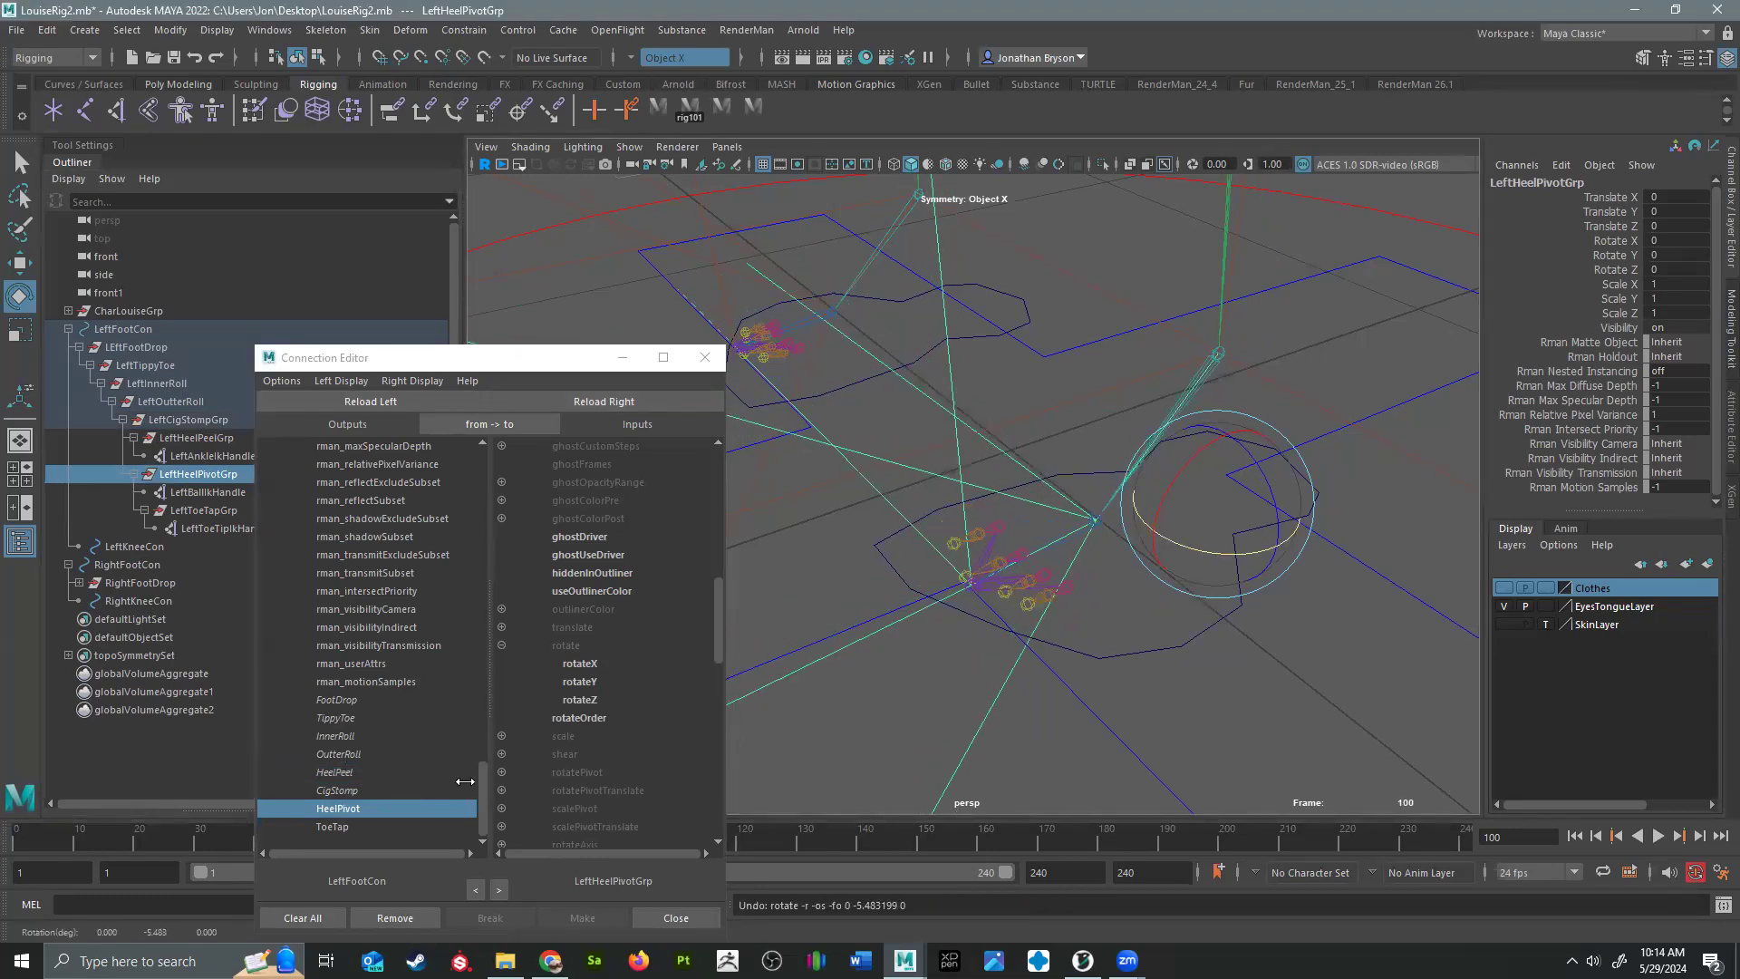
left_click(596, 682)
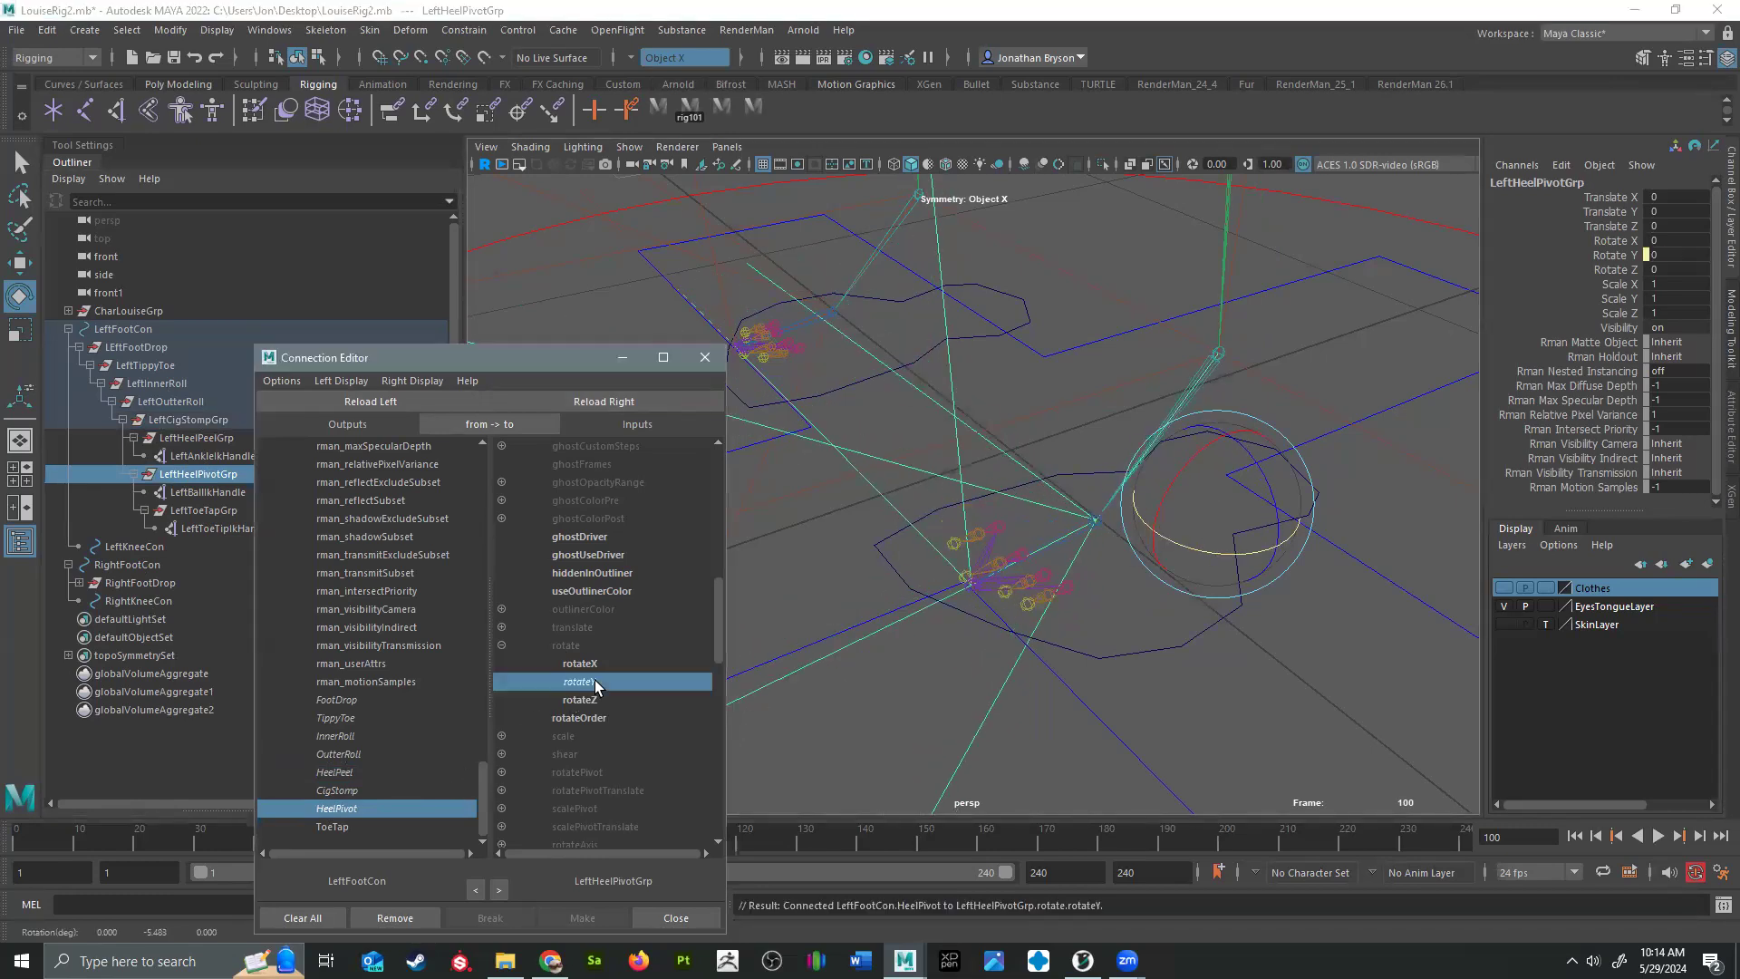
Step: Choose ToeTap as the source attribute, load LeftToeTapGrp as the target and expand its rotate attributes
left_click(333, 825)
left_click(204, 511)
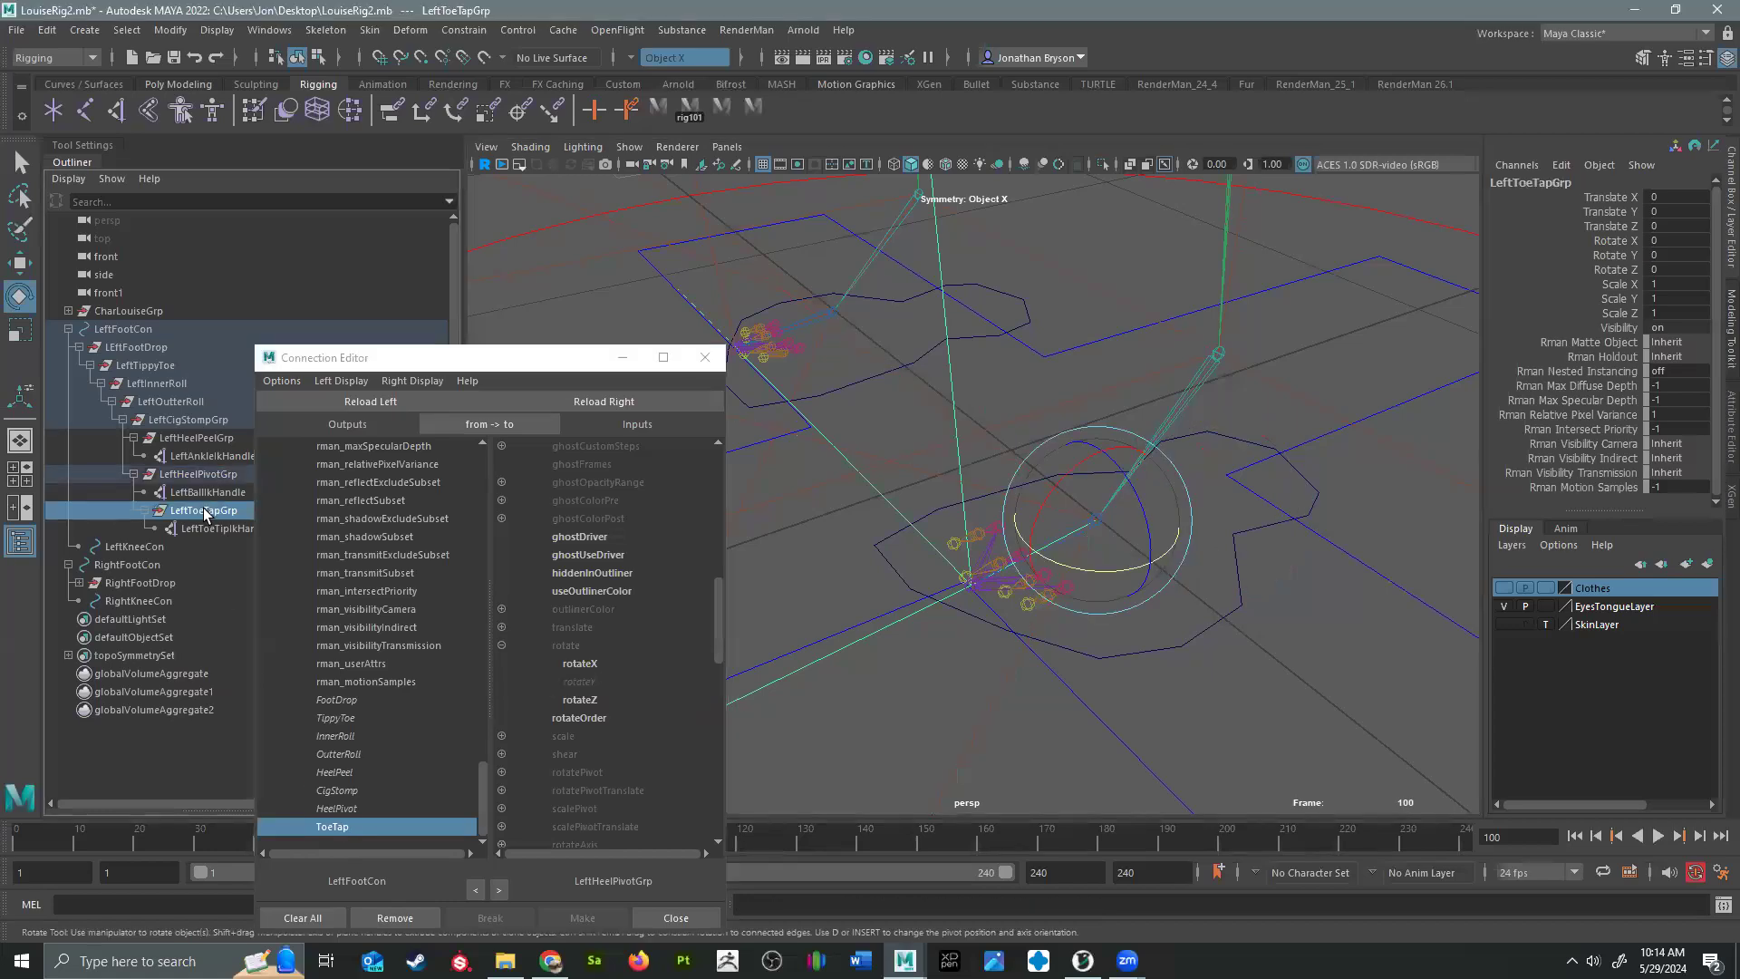
left_click(585, 400)
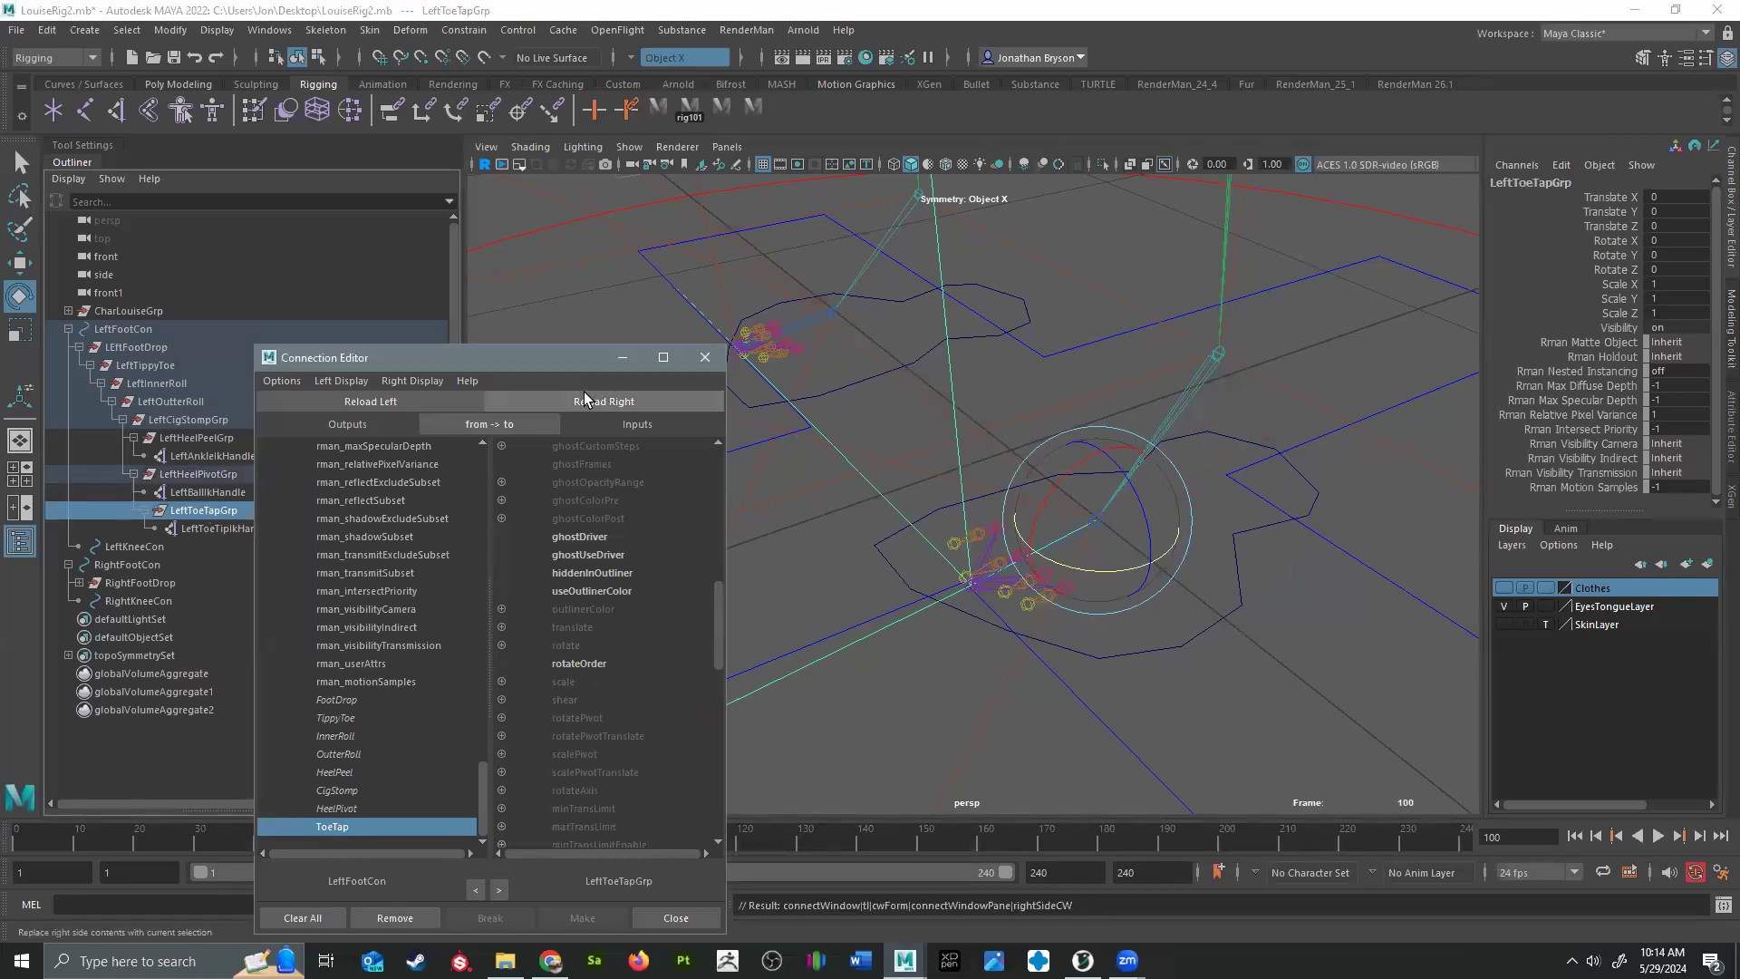
scroll(620, 615, "up", 10)
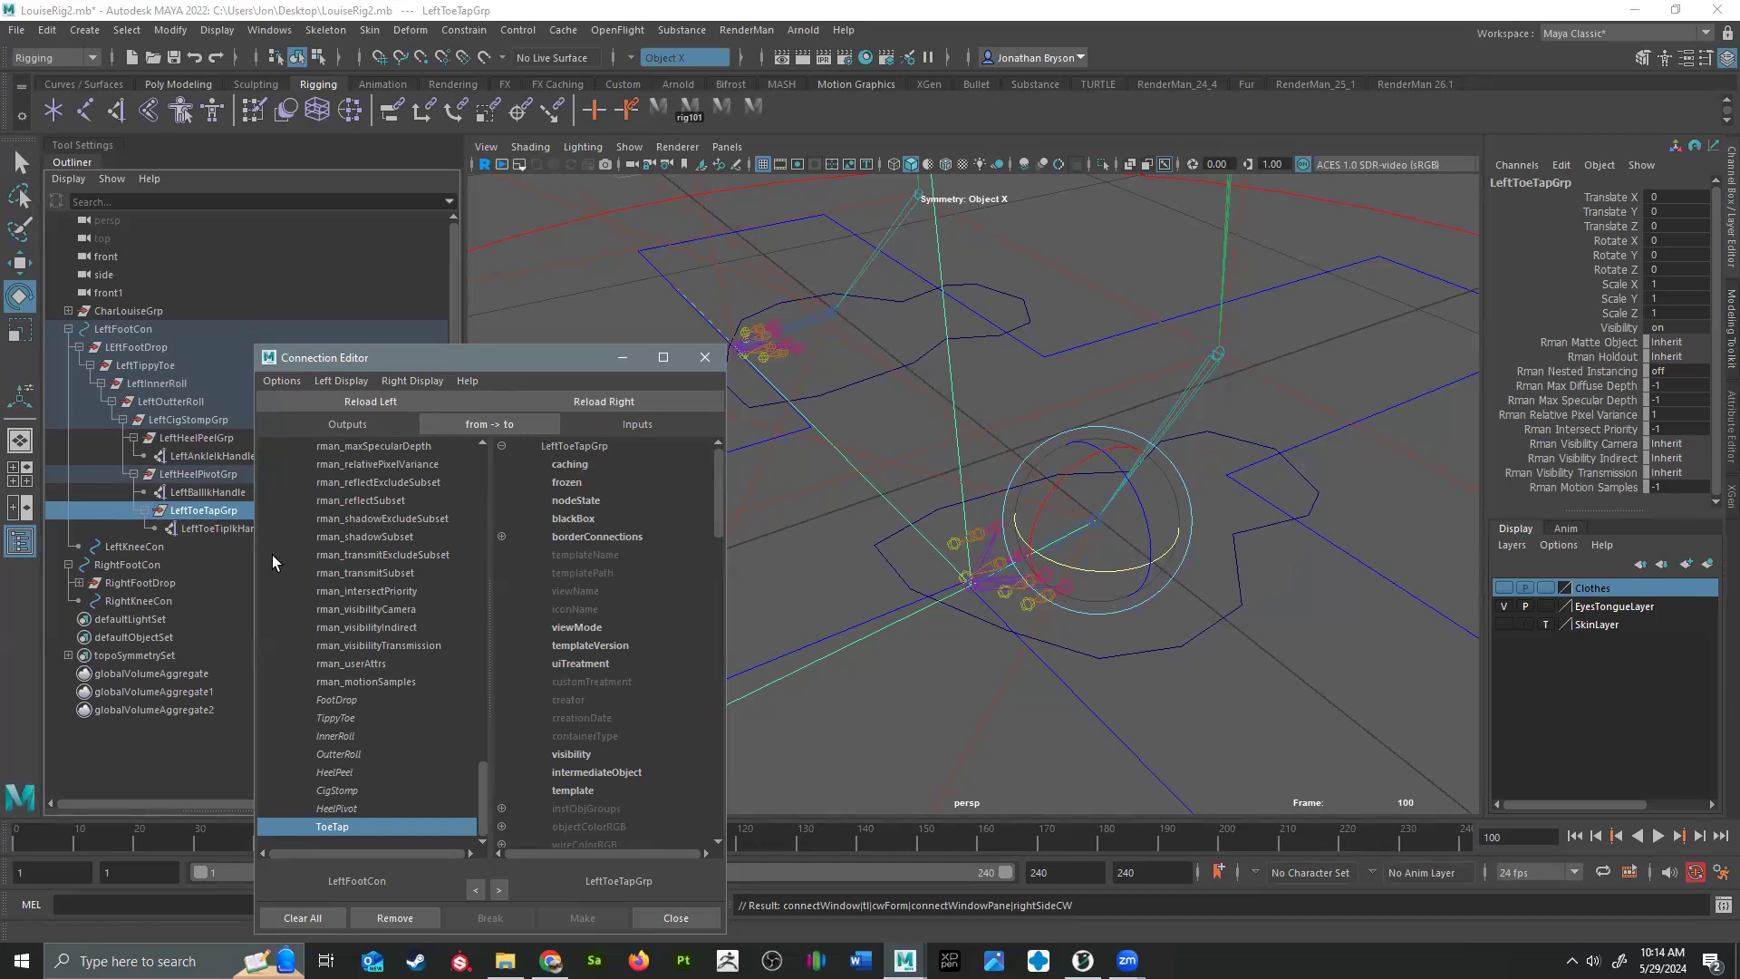
scroll(653, 509, "down", 15)
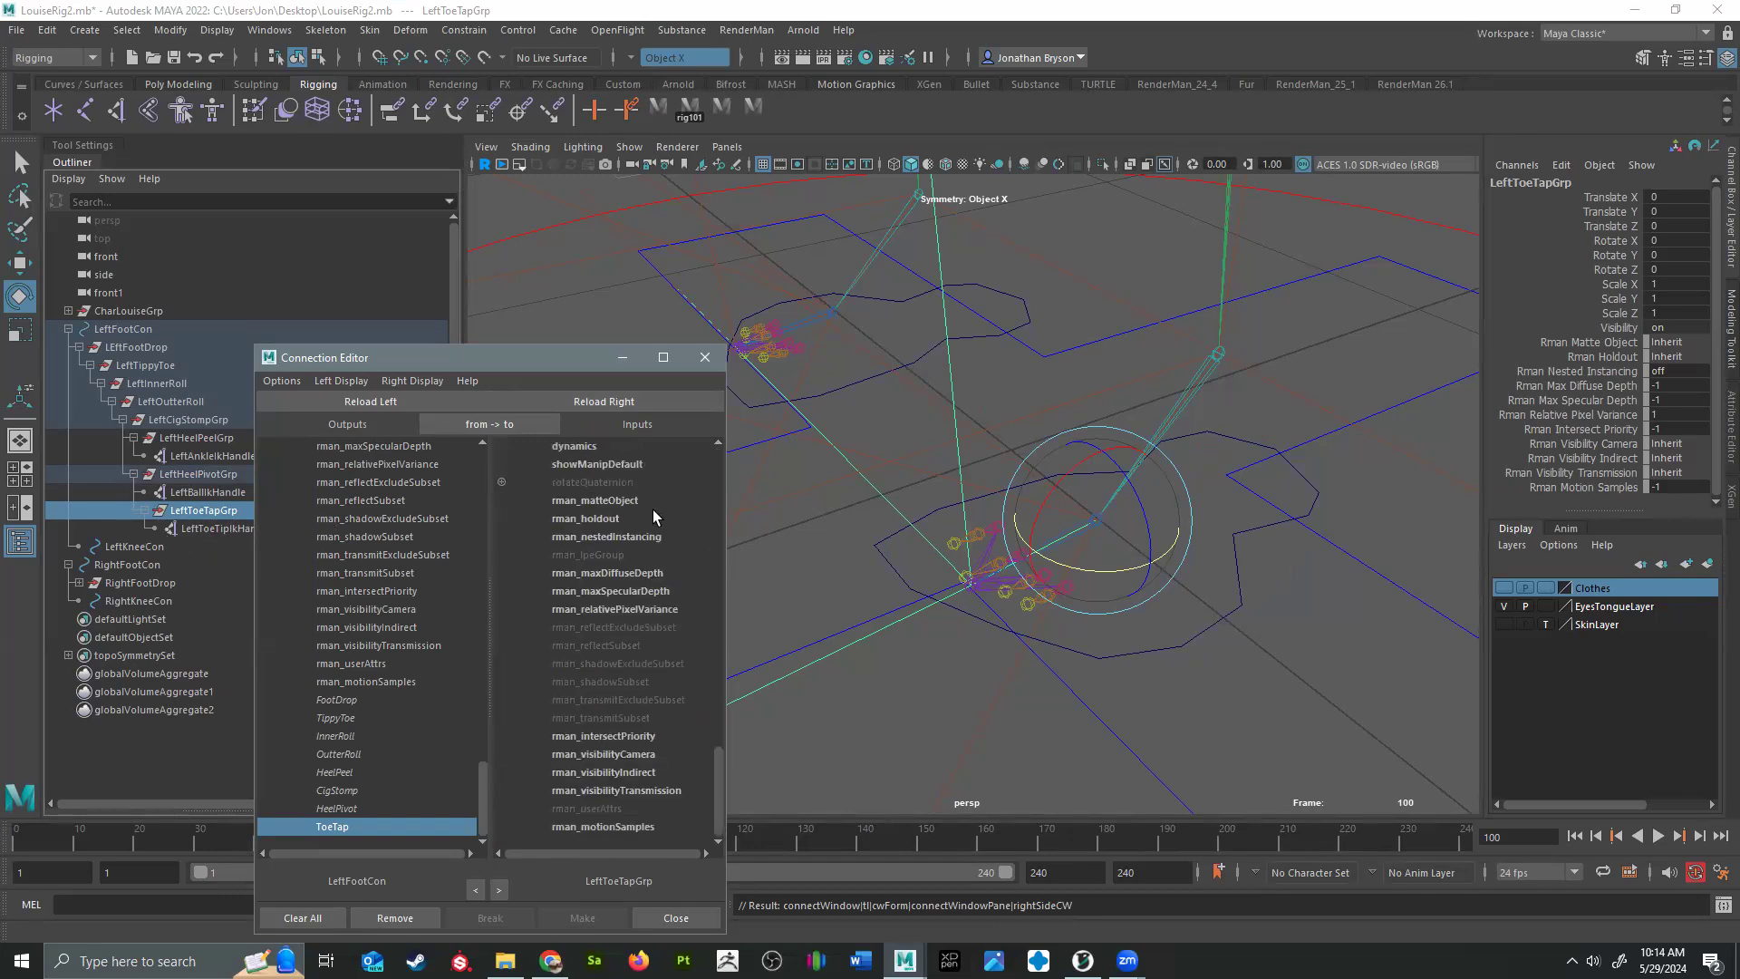
scroll(653, 515, "down", 5)
scroll(595, 662, "up", 5)
scroll(598, 668, "up", 7)
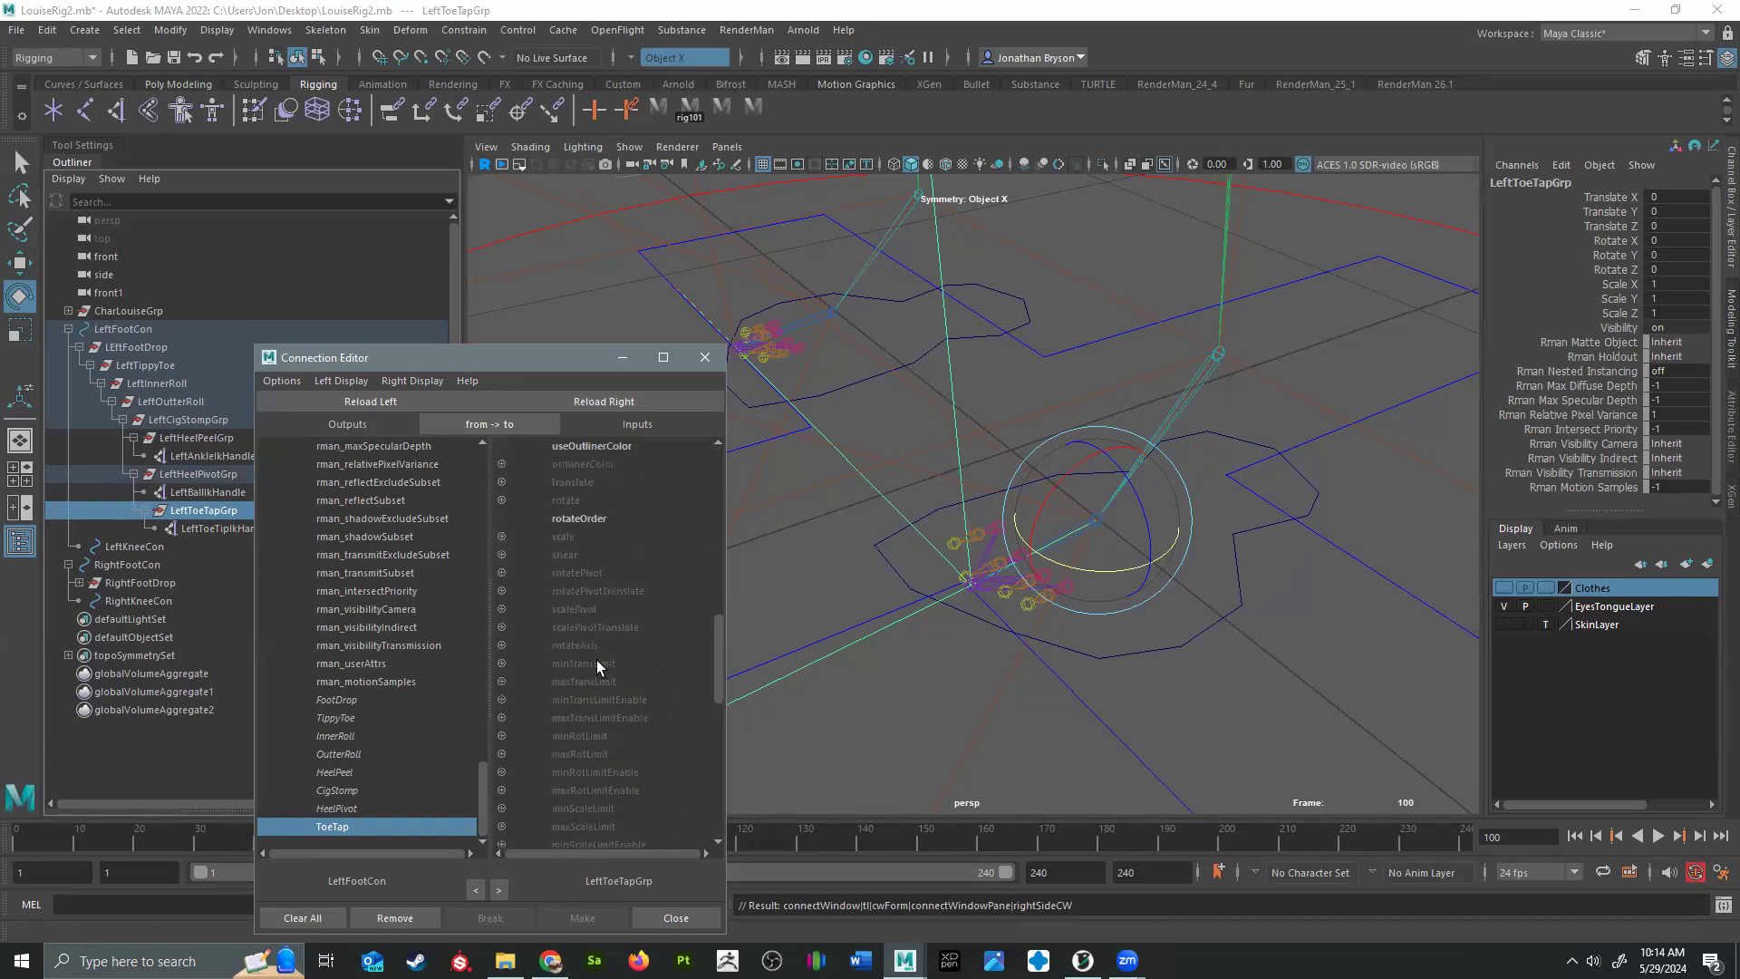
left_click(502, 645)
Step: Check LeftToeTapGrp's rotation axis with a test rotation, undo it, and connect ToeTap to the group's rotateX
left_click_drag(1066, 471, 1115, 435)
key("ctrl+z")
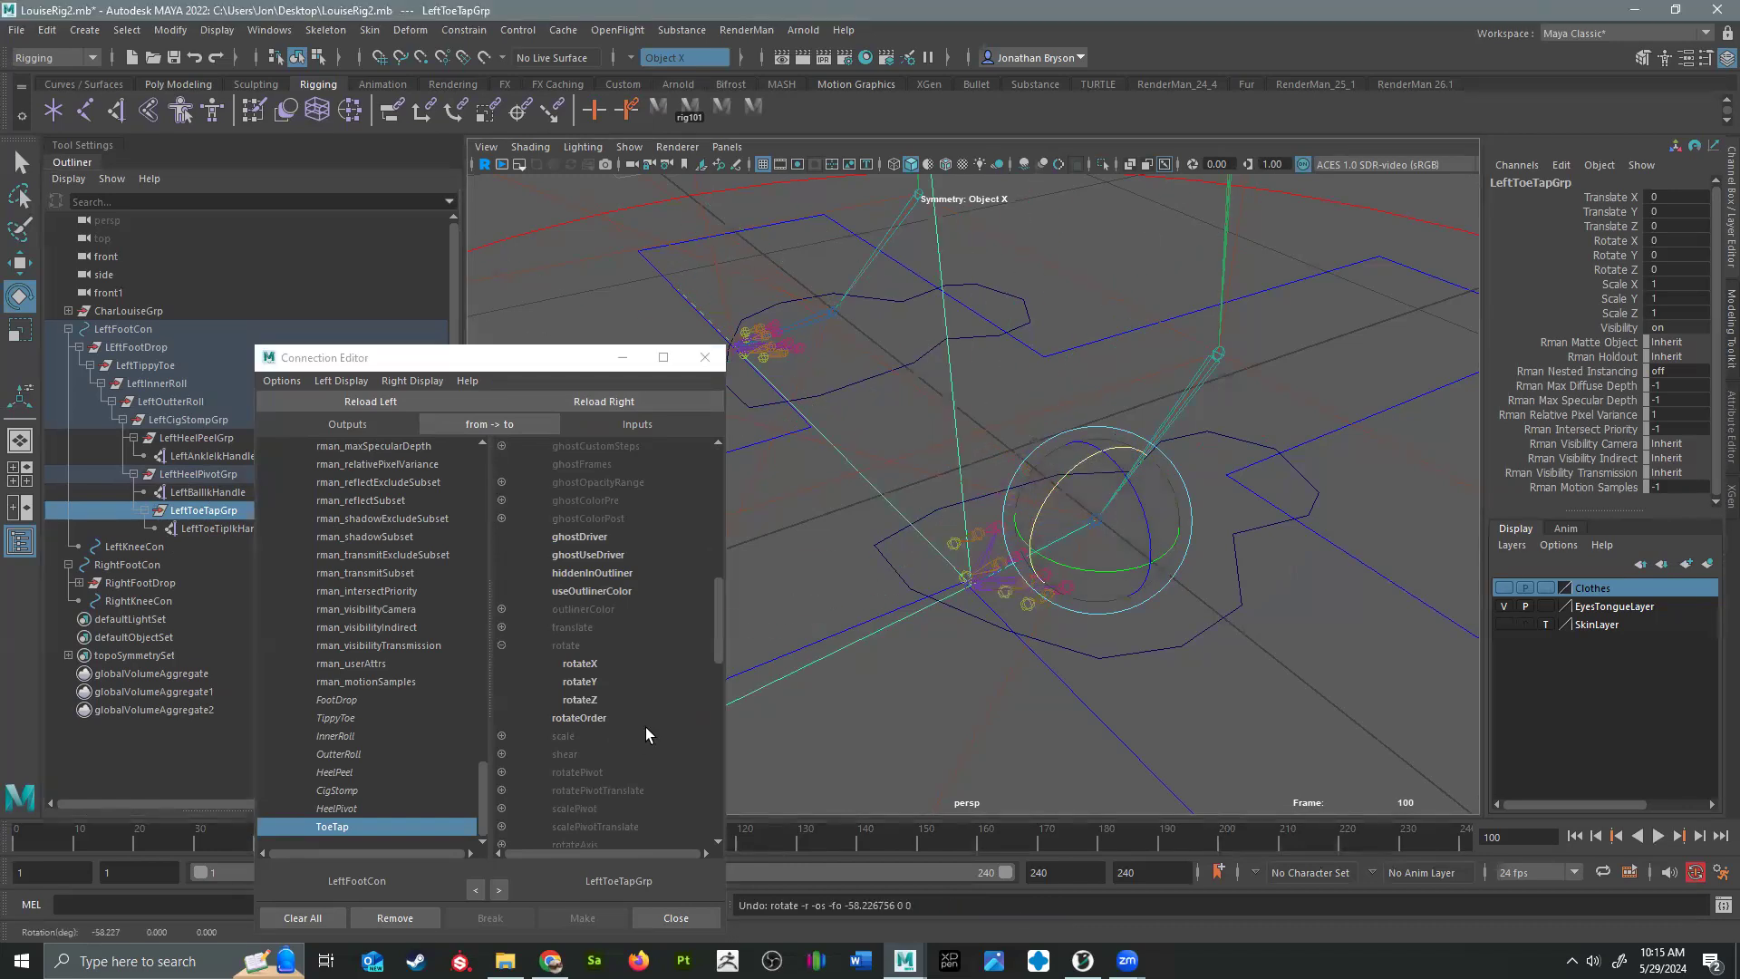
left_click(602, 665)
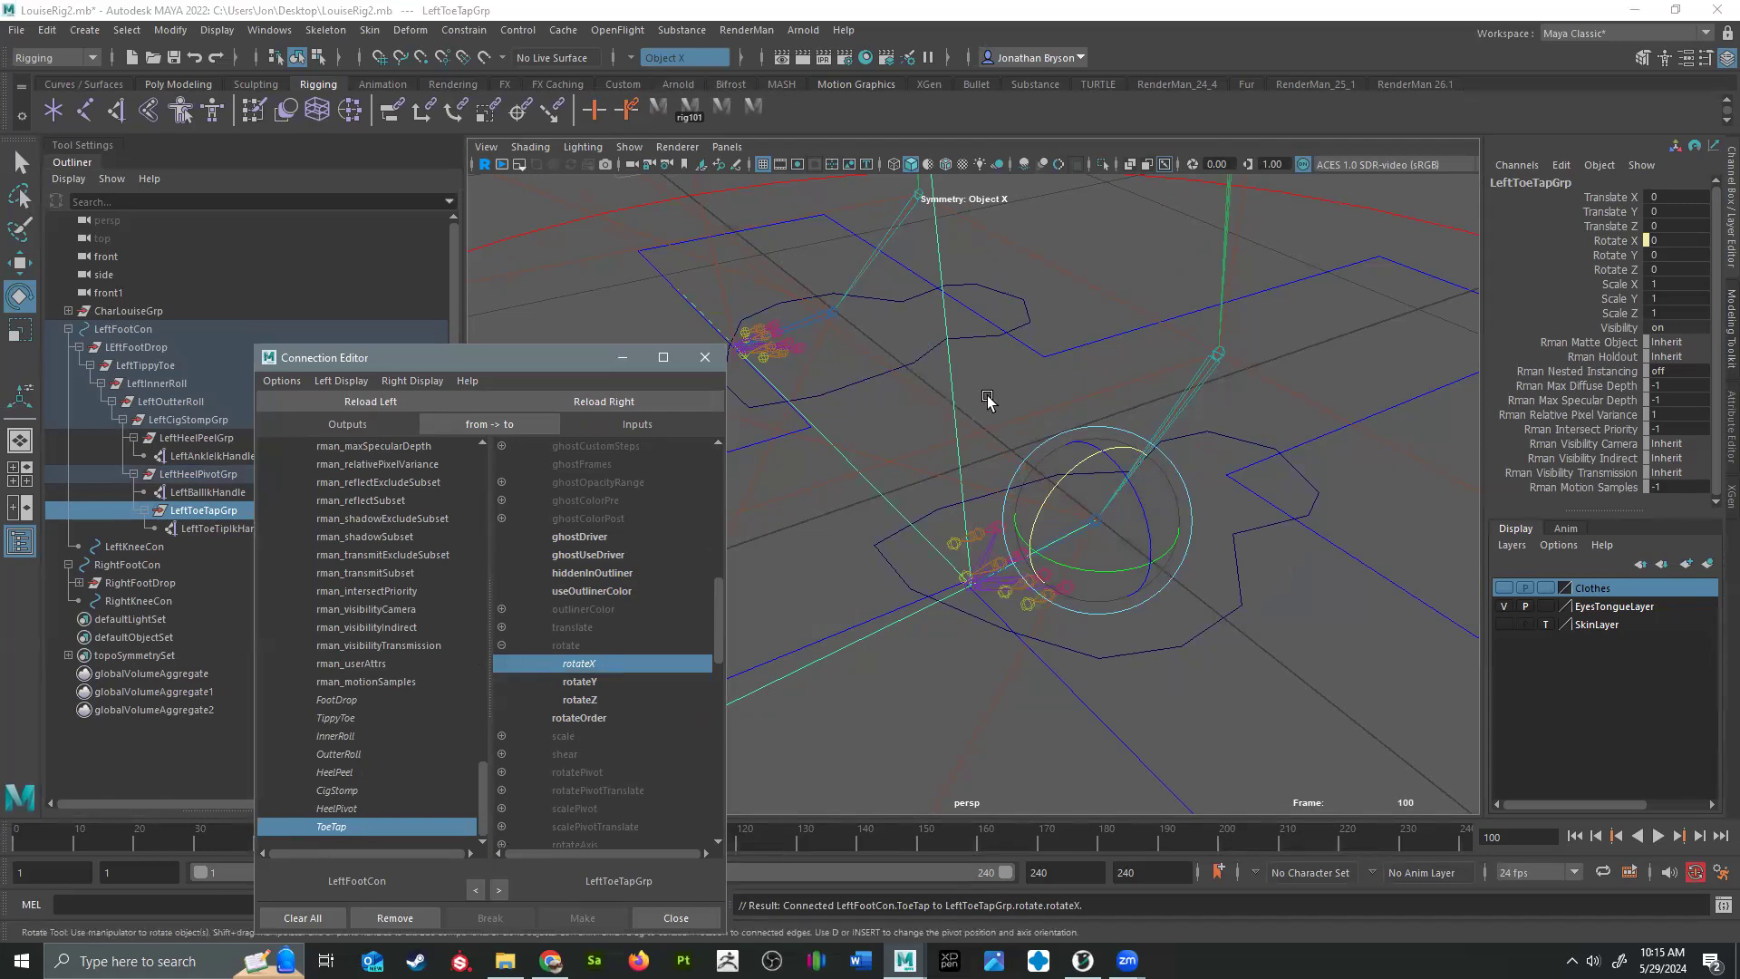
Step: Select the LeftFootCon control and try out its Foot Drop and Tippy Toe attributes, undoing the Foot Drop change
left_click_drag(988, 401, 1043, 394, "alt")
left_click(1212, 569)
scroll(1557, 437, "down", 5)
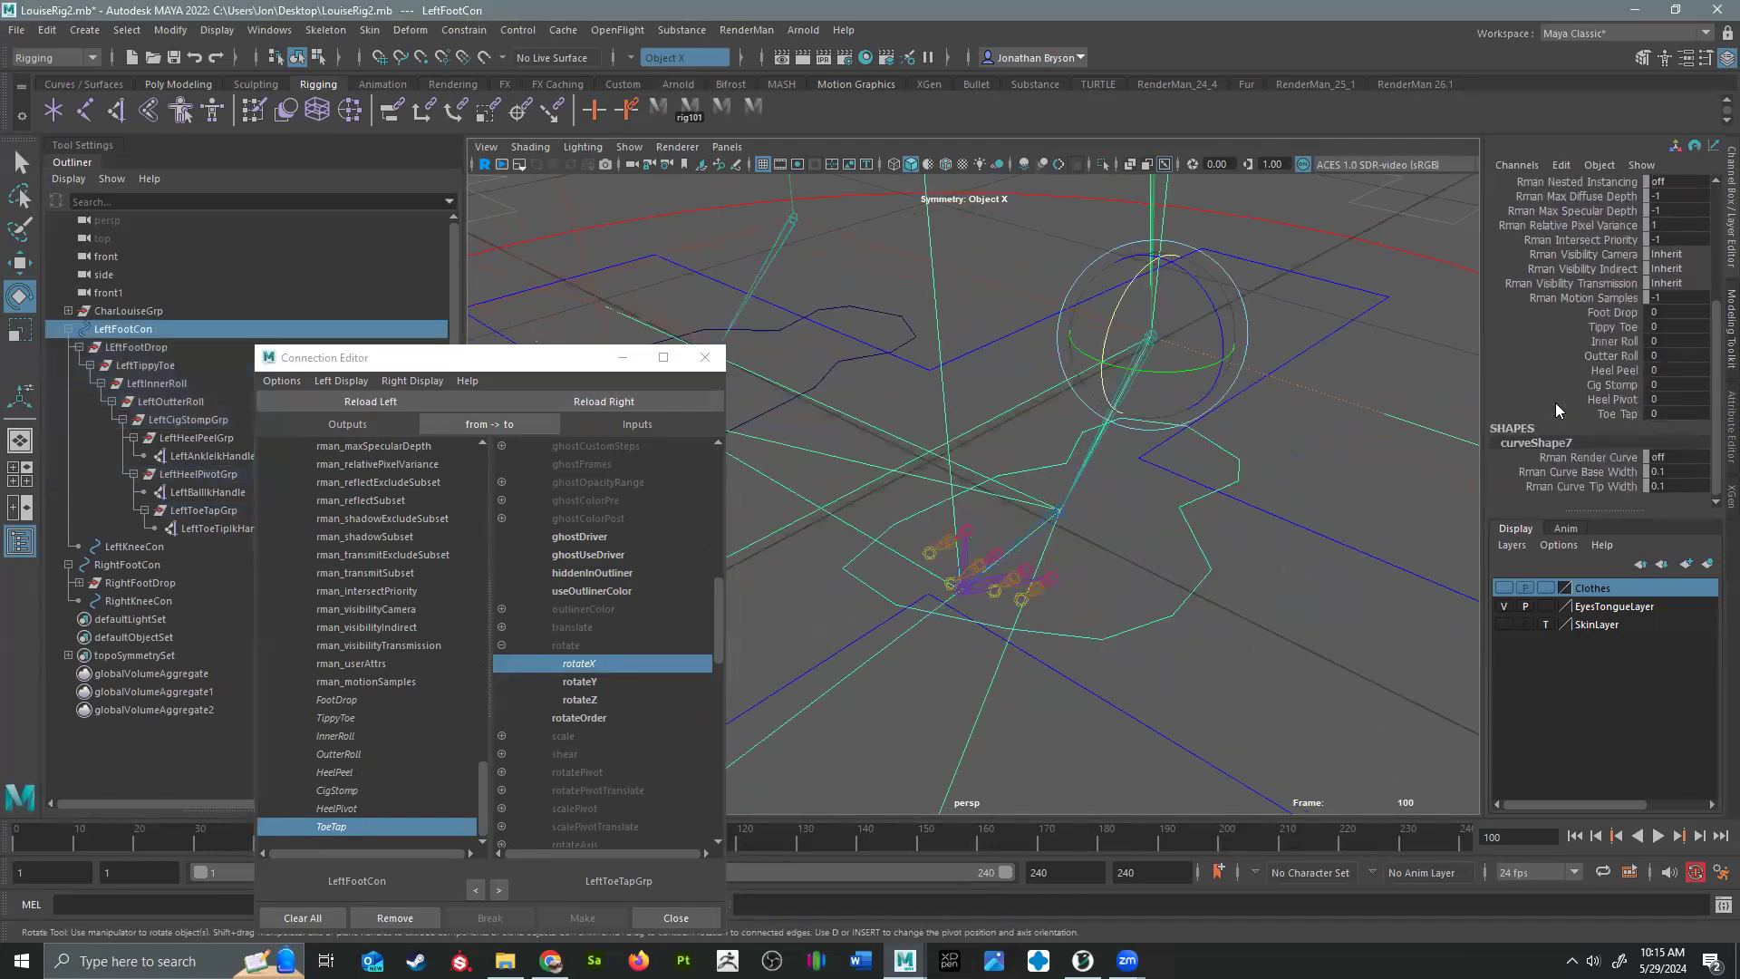
left_click(1610, 310)
middle_click_drag(1271, 475, 807, 535)
key("ctrl+z")
left_click(1618, 327)
scroll(1576, 263, "up", 1)
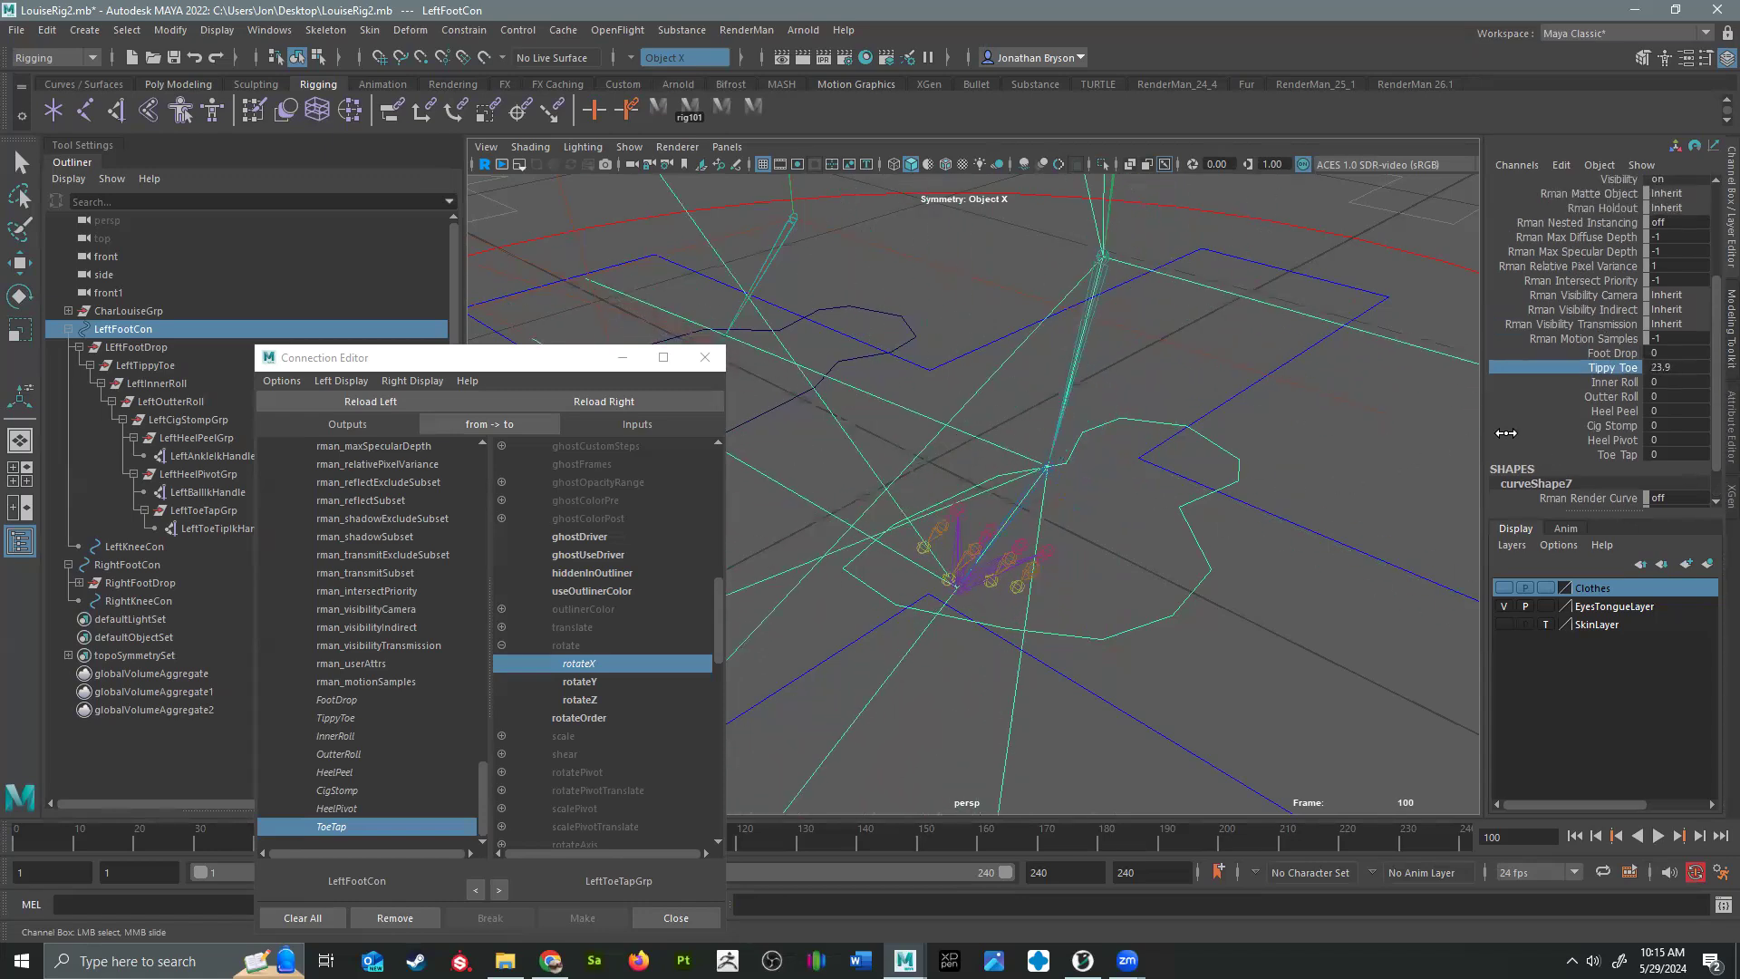
Step: Try out LeftFootCon's Inner Roll and Outer Roll attributes, undoing each test change
left_click(1627, 384)
middle_click_drag(1201, 495, 1311, 484)
key("ctrl+z")
left_click(1603, 398)
middle_click_drag(1177, 538, 1141, 506)
key("ctrl+z")
Step: Try out LeftFootCon's Heel Peel and Cig Stomp attributes, undoing each test change
left_click(1615, 411)
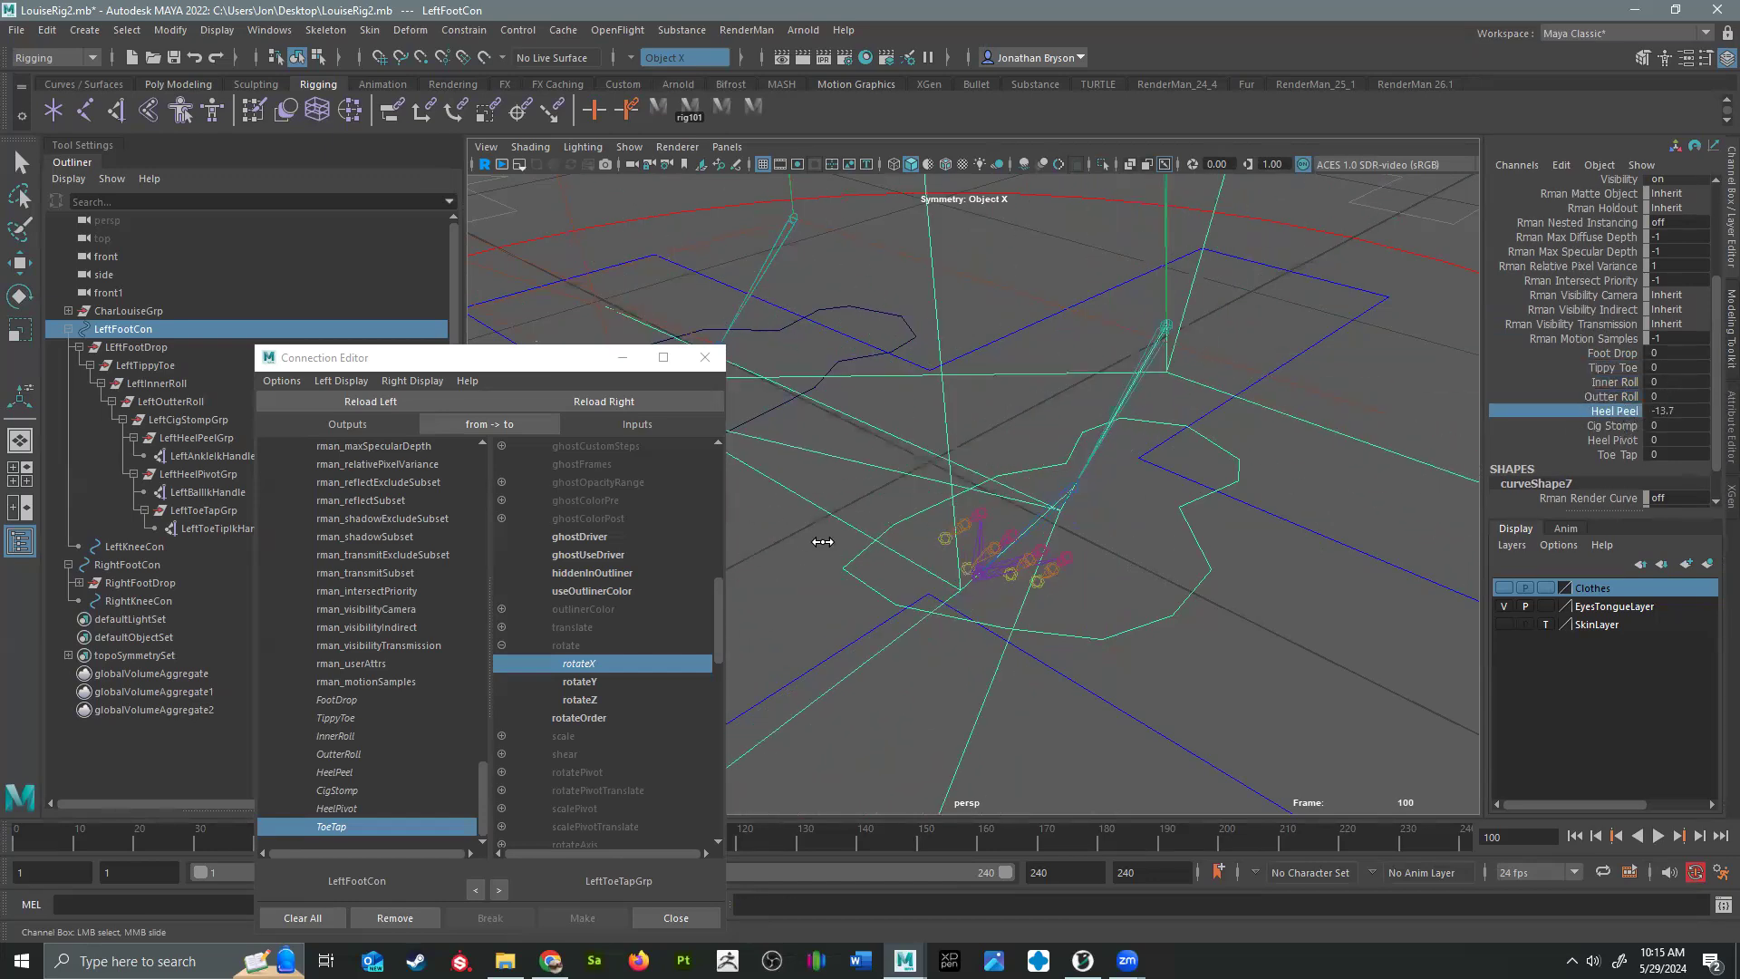
left_click(1613, 425)
middle_click_drag(1215, 503, 1507, 473)
key("ctrl+z")
Step: Try out LeftFootCon's Heel Pivot and Toe Tap attributes, undoing each test change, and bring the right foot into view
left_click(1625, 437)
middle_click_drag(1110, 527, 656, 547)
key("ctrl+z")
left_click(1616, 456)
key("ctrl+z")
middle_click_drag(823, 524, 1199, 543, "alt")
left_click_drag(1088, 553, 1002, 463, "alt")
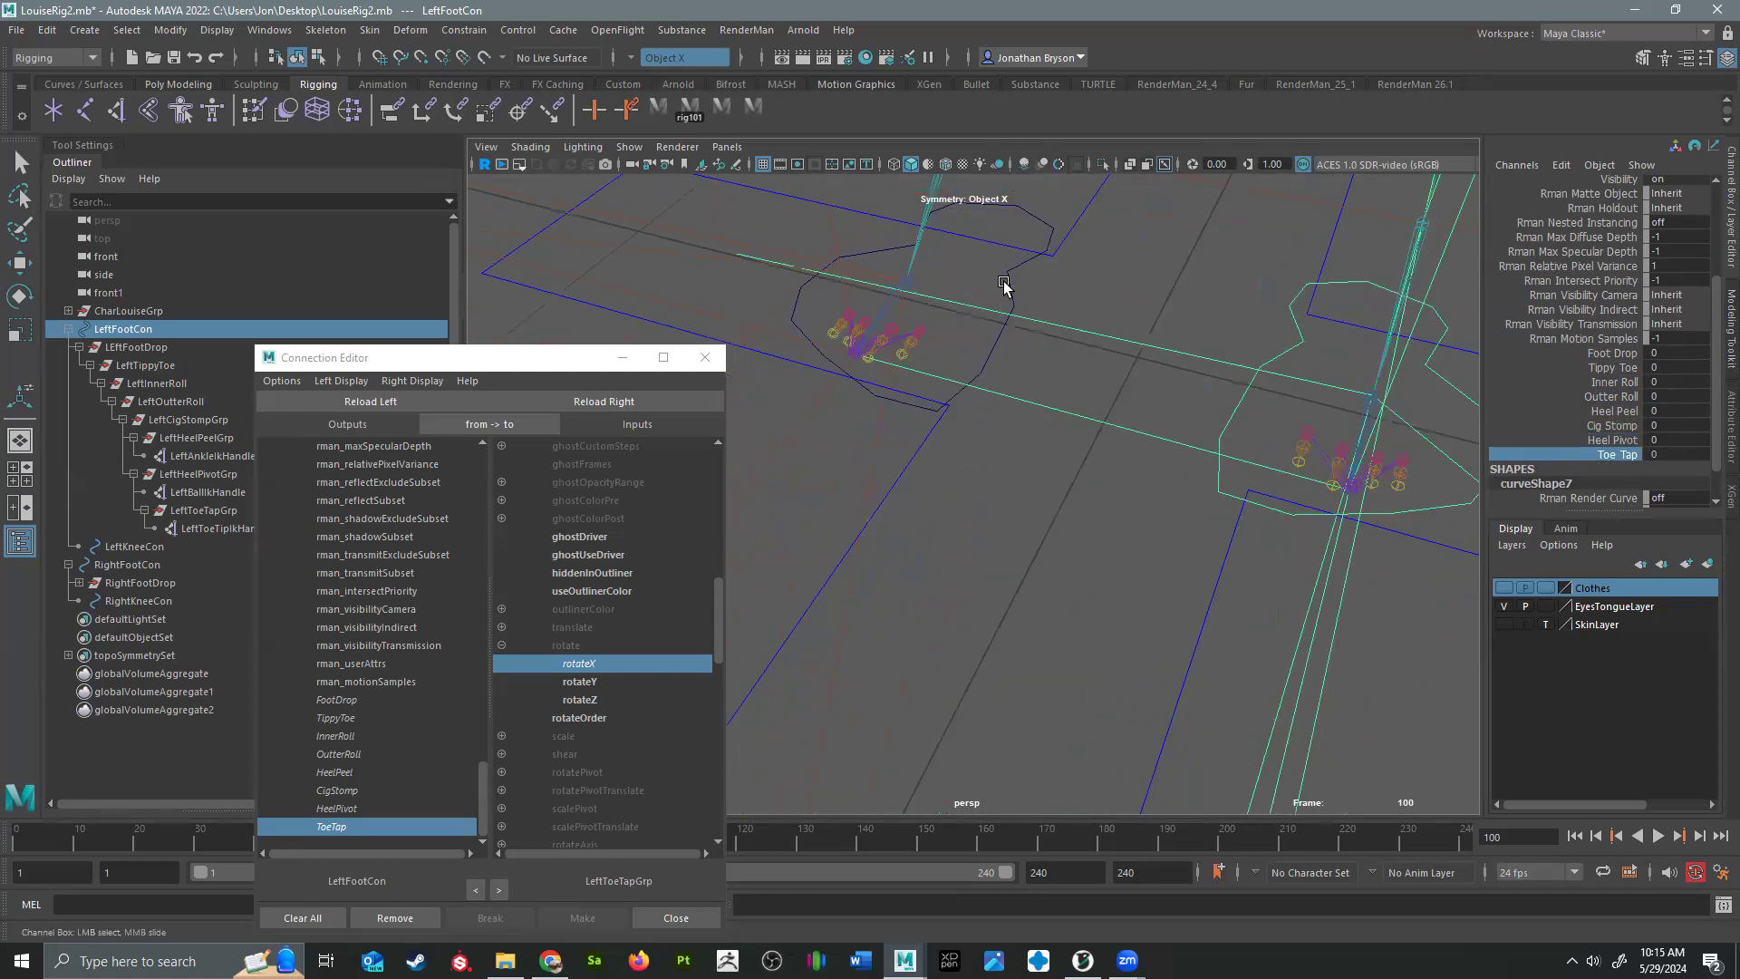
Step: Select the RightFootCon control and load it as the source object in the Connection Editor, showing its custom foot attributes
left_click(1011, 291)
key("f")
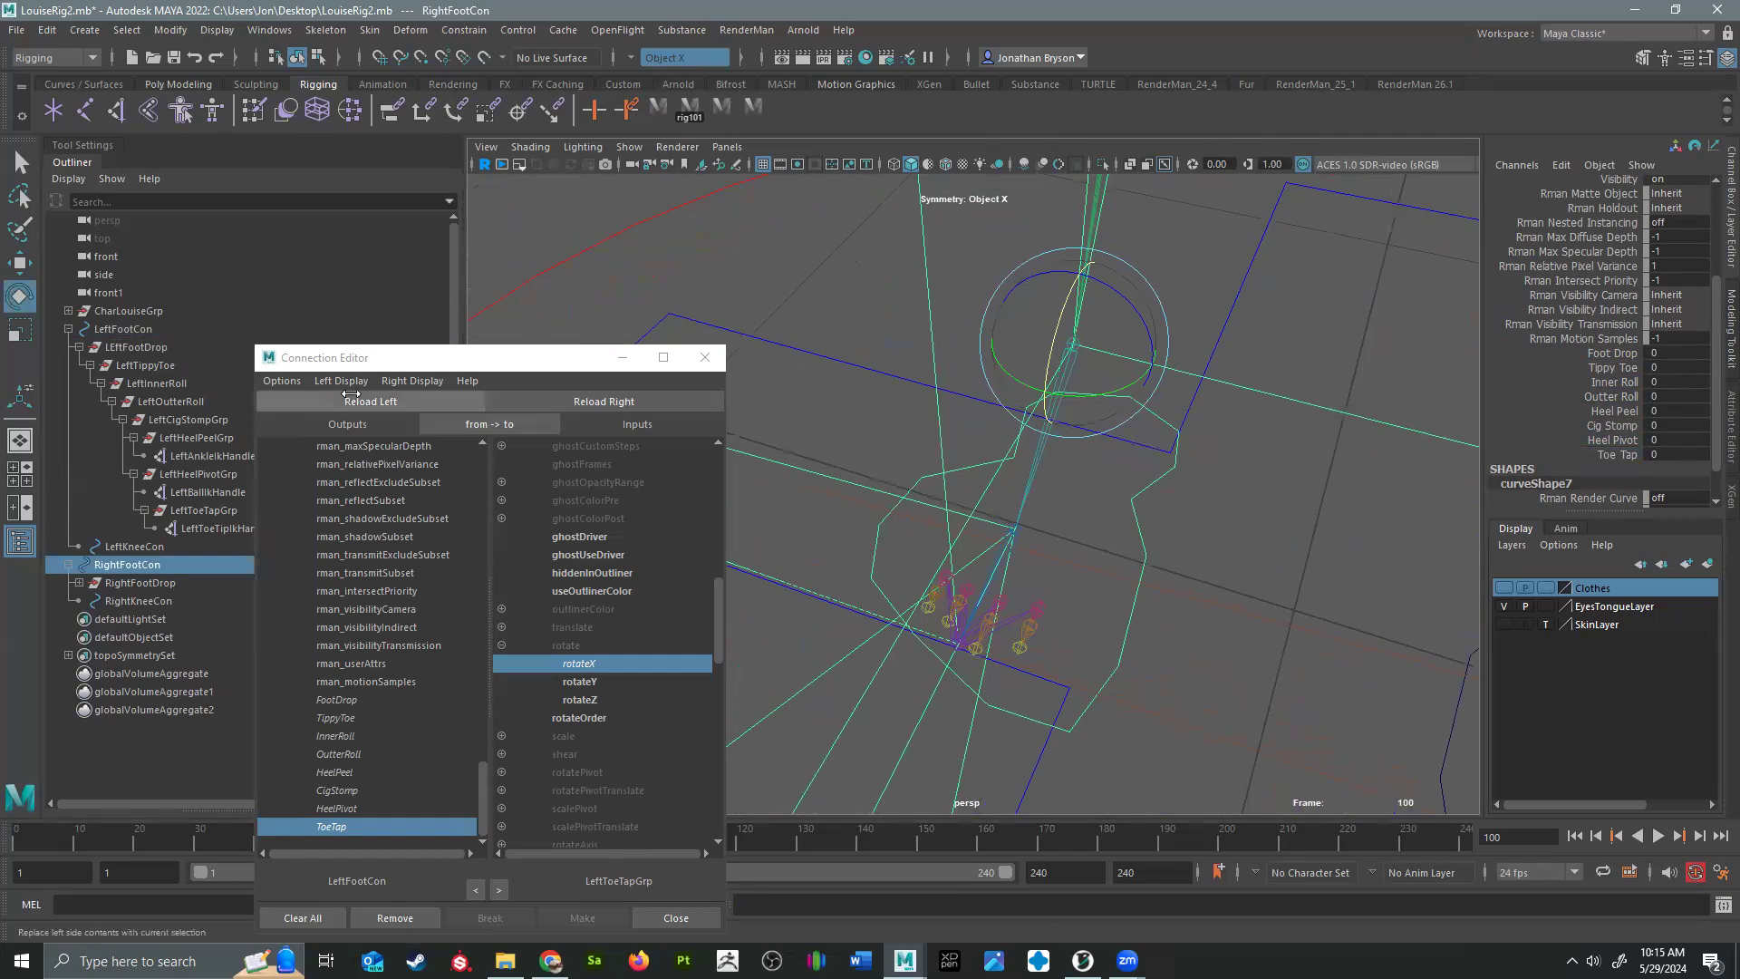
left_click(366, 402)
scroll(364, 522, "up", 10)
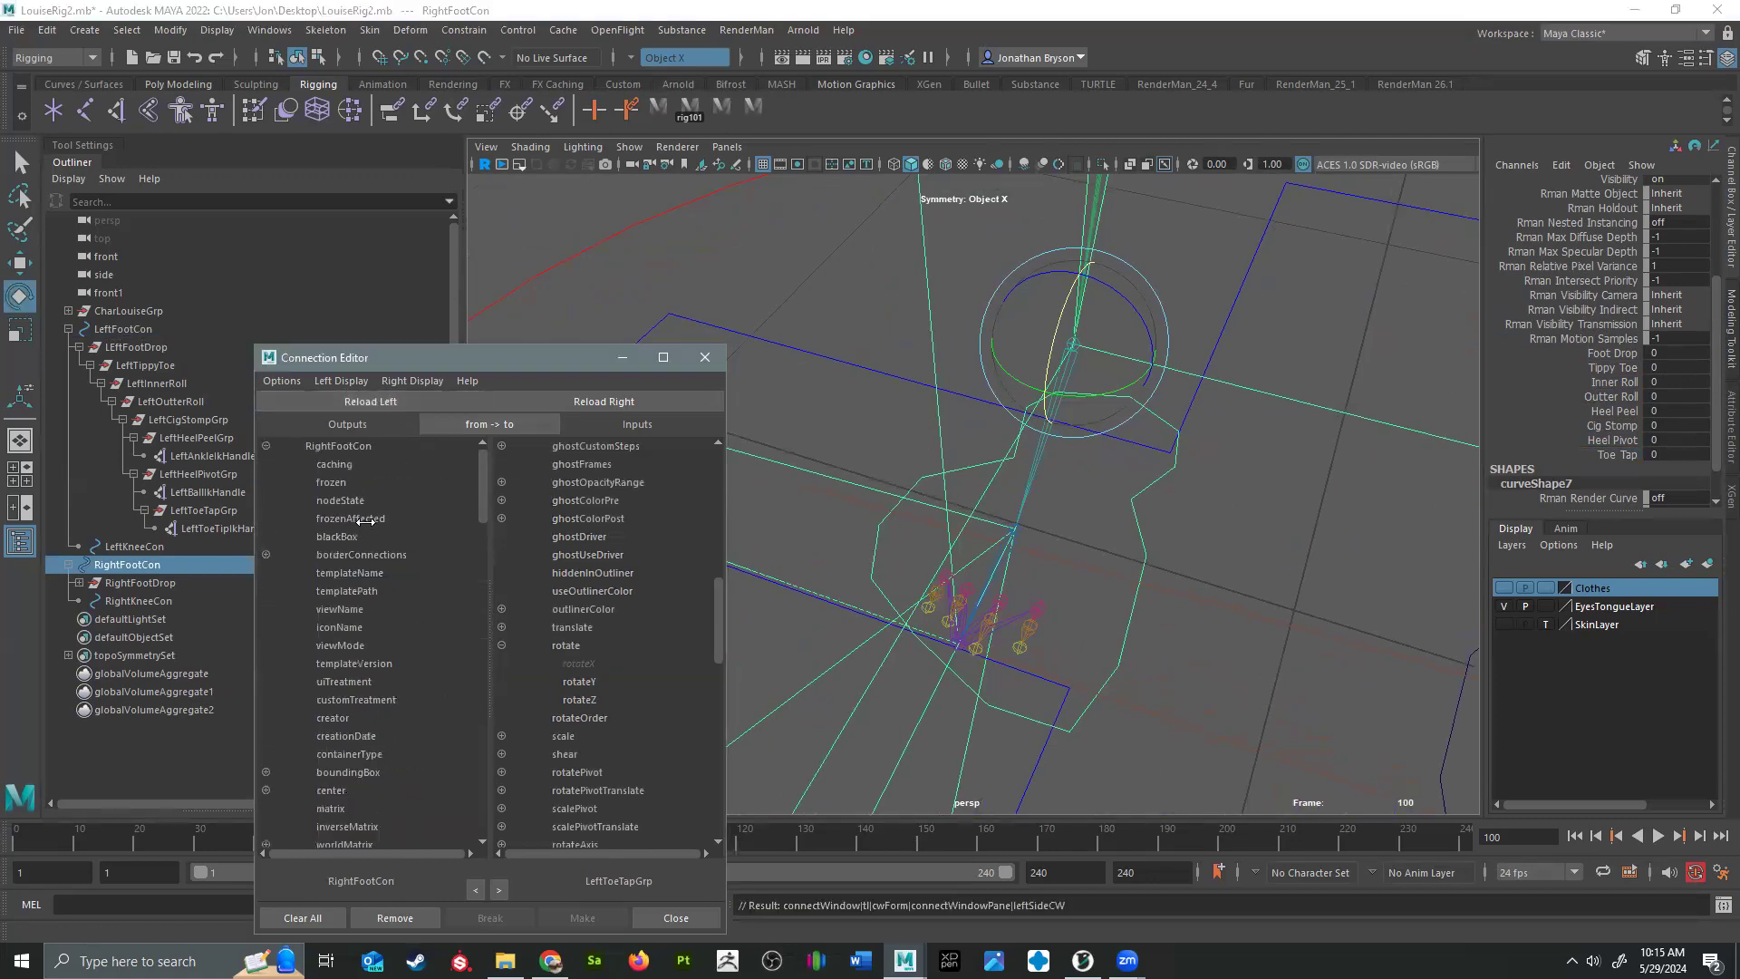
scroll(436, 555, "down", 15)
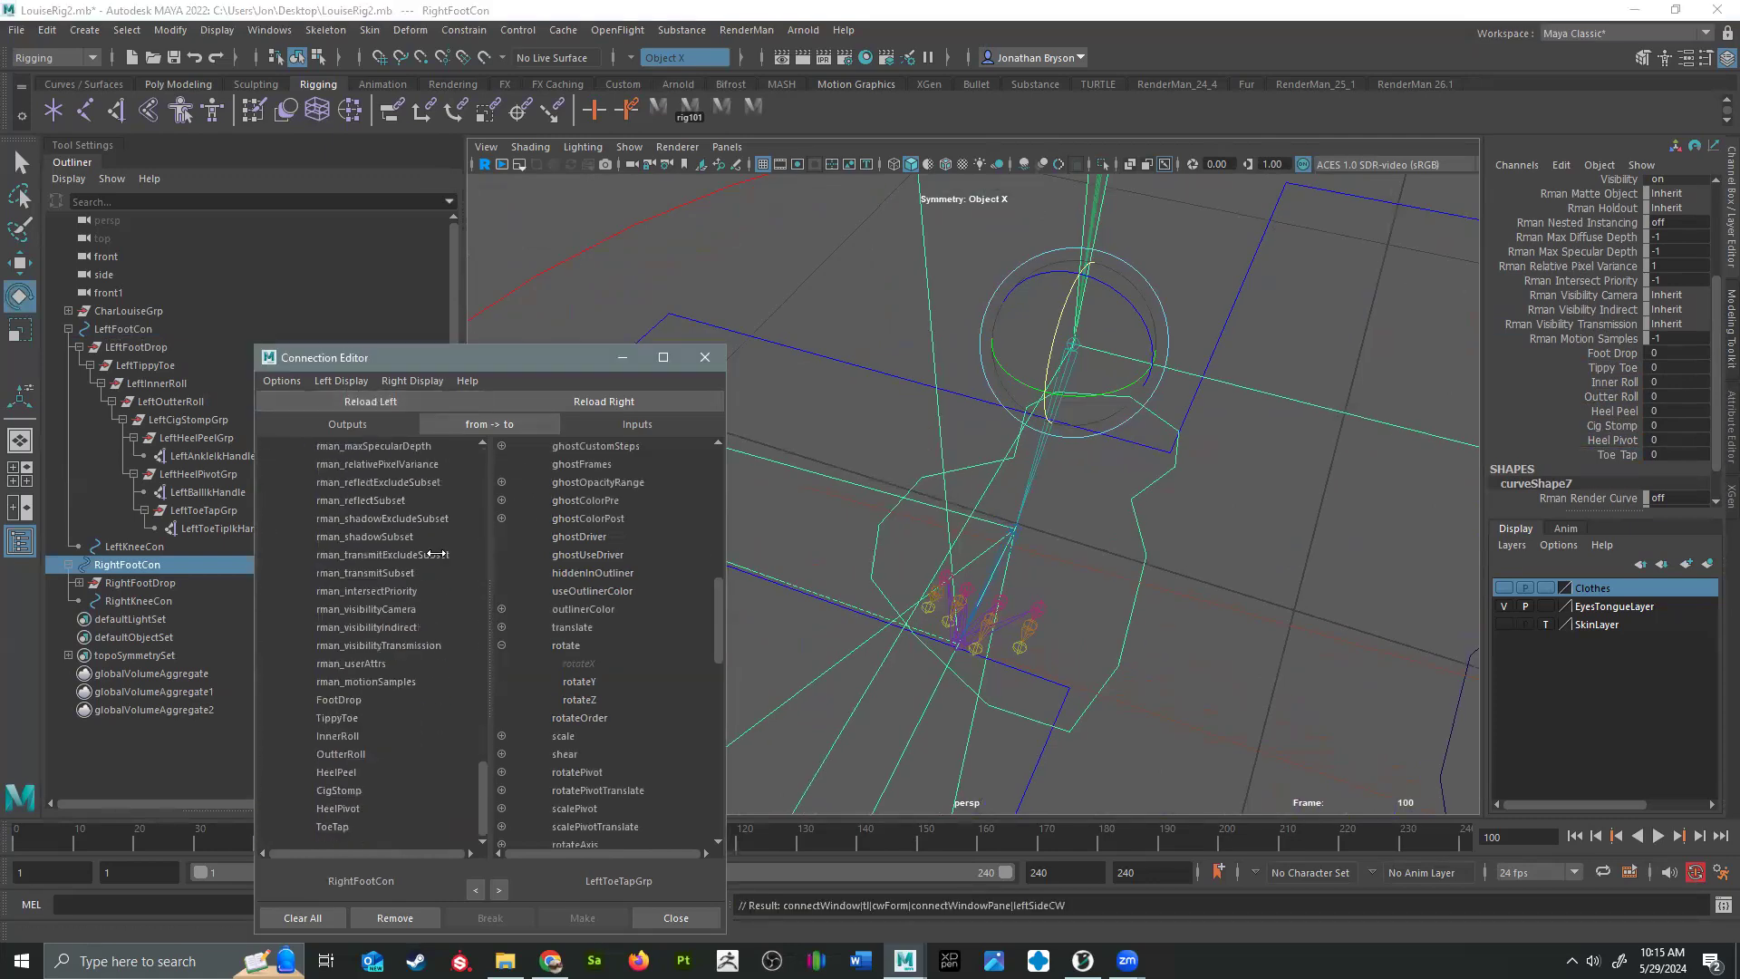
Step: Load RightFootDrop as the target, test its rotation axis and undo the test, and connect RightFootCon's FootDrop to its rotateX
left_click(79, 582)
left_click(136, 583)
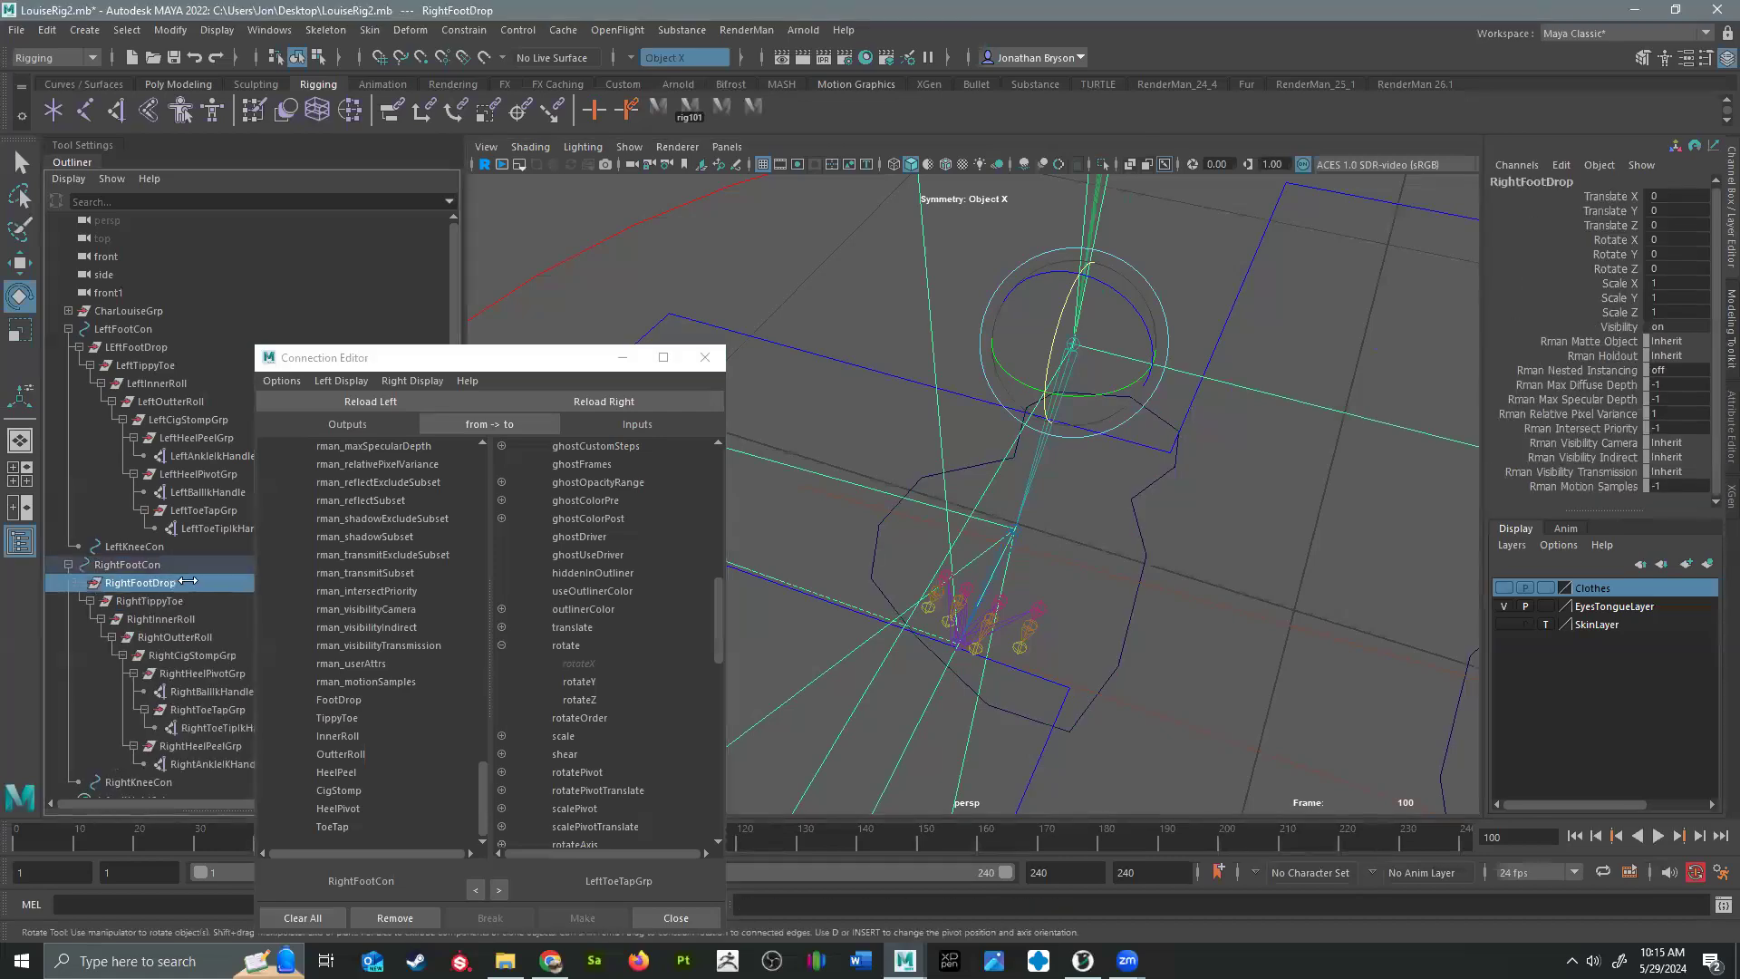
left_click(616, 404)
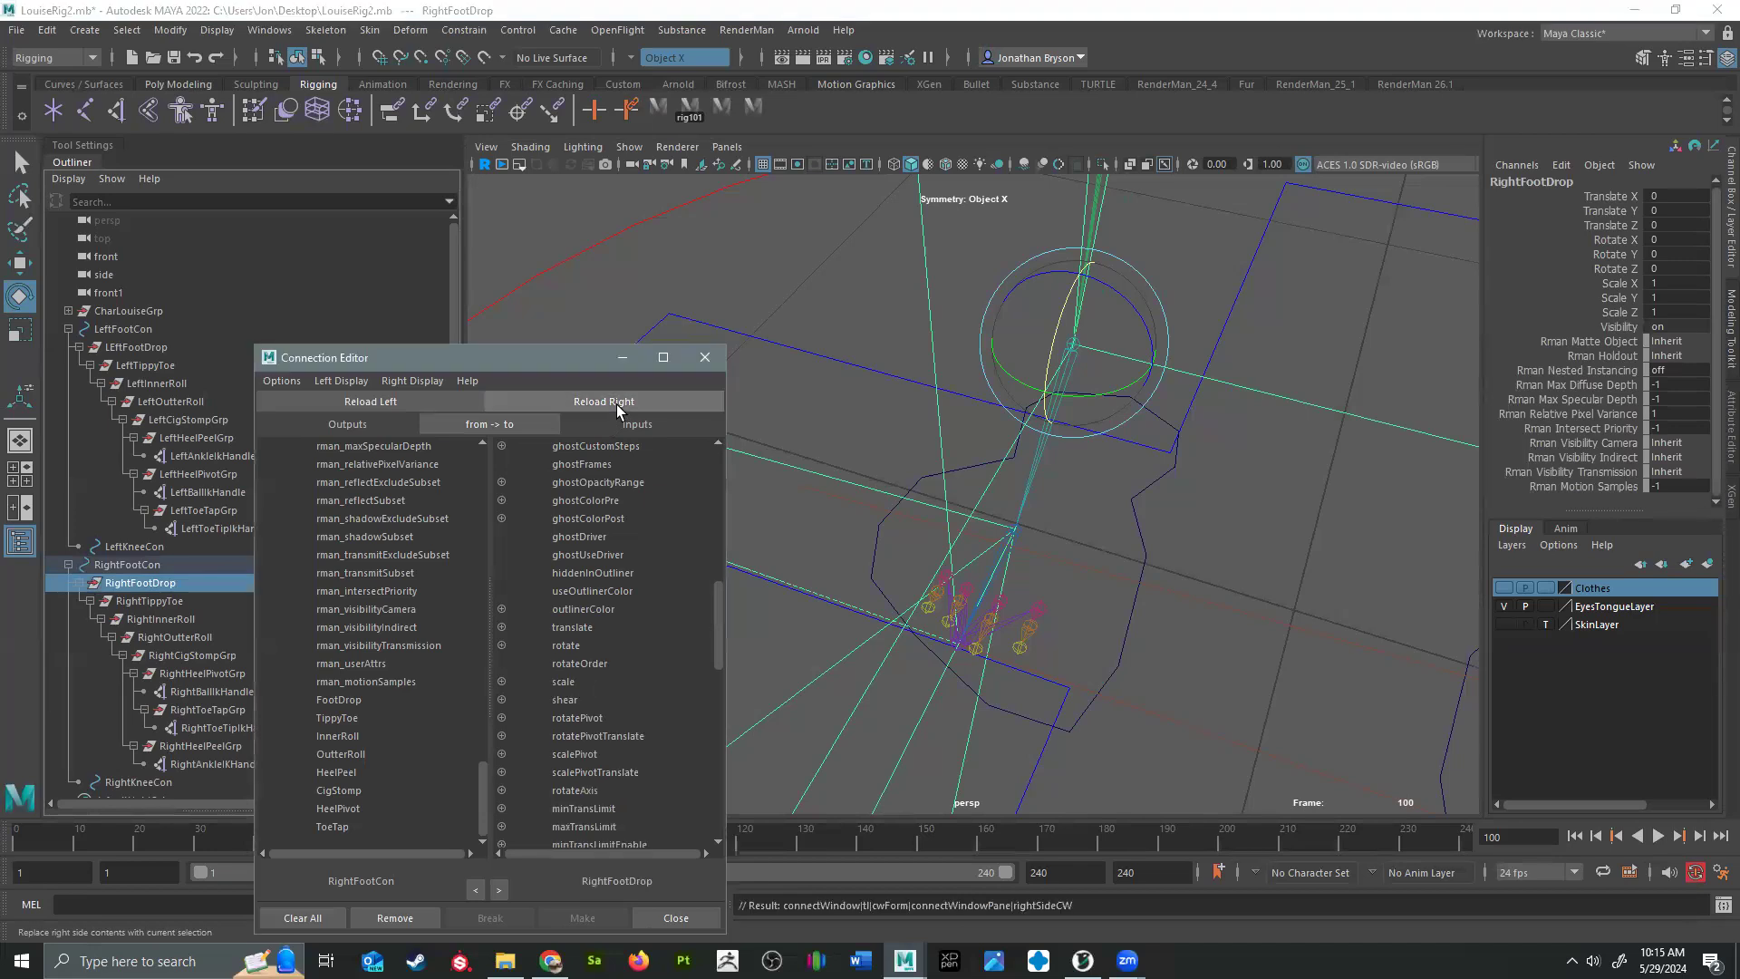
left_click(339, 701)
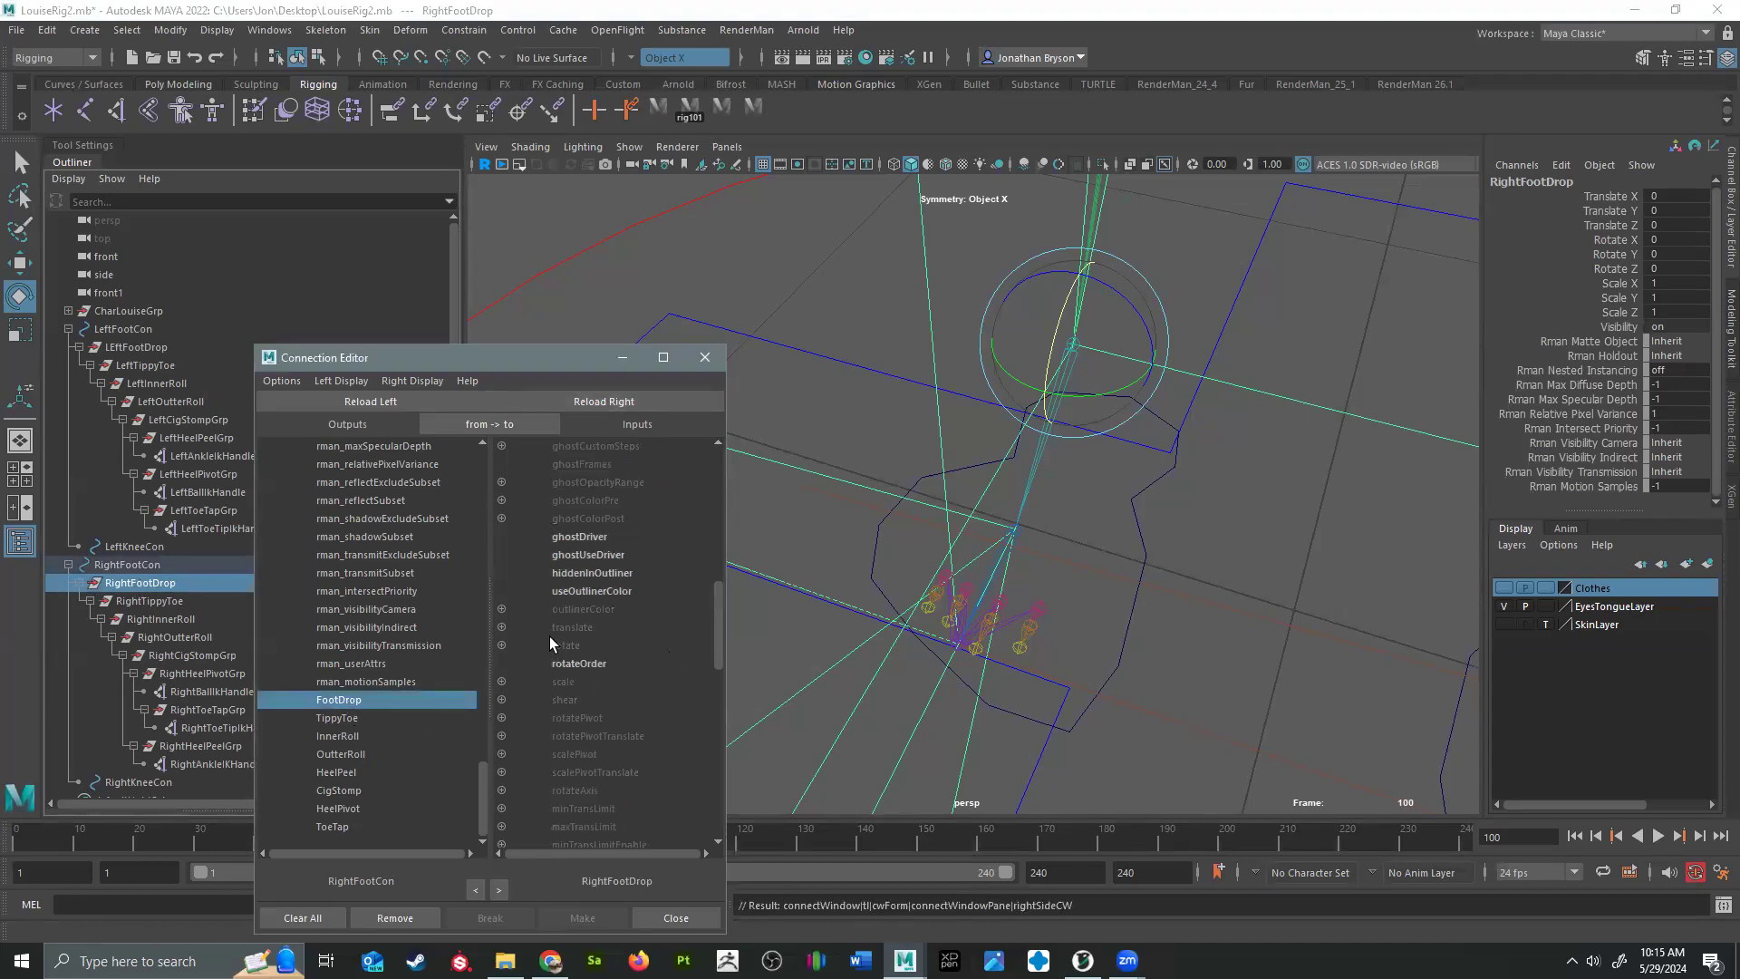
left_click(501, 646)
left_click_drag(1237, 616, 972, 552, "alt")
left_click_drag(990, 349, 944, 362)
key("ctrl+z")
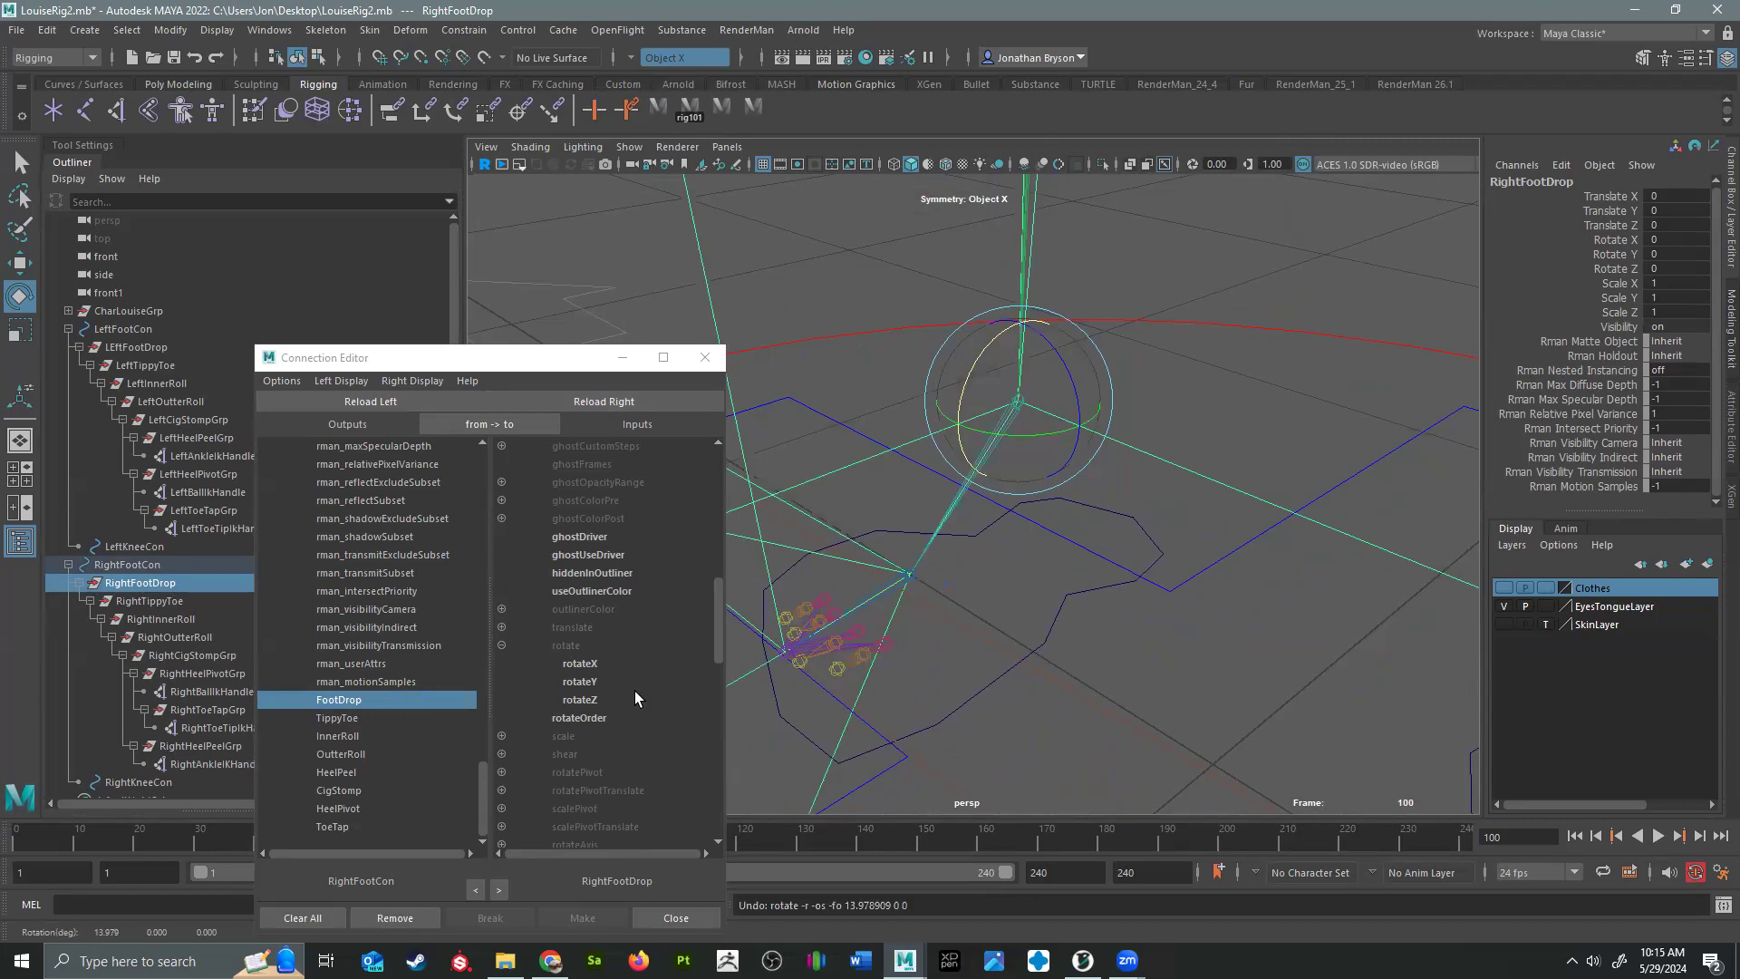
left_click(579, 663)
left_click_drag(932, 625, 997, 626, "alt")
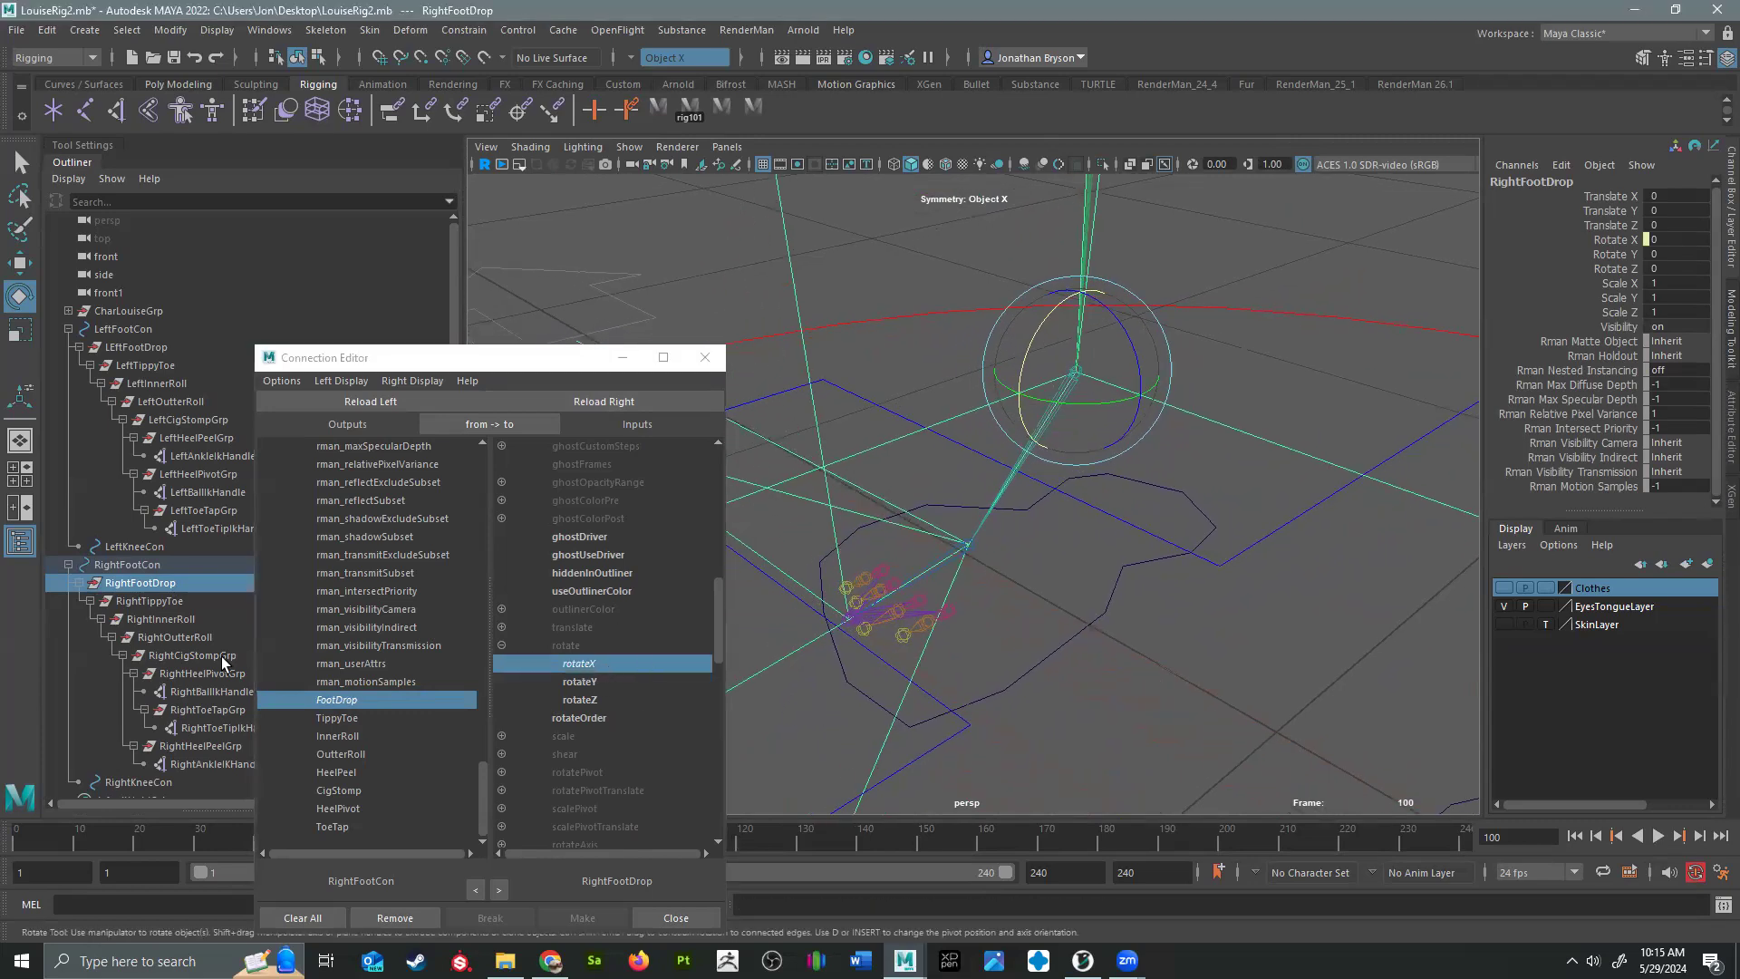
Step: Load RightTippyToe as the target and connect RightFootCon's TippyToe attribute to its rotateX
left_click(143, 602)
left_click(580, 402)
left_click(339, 718)
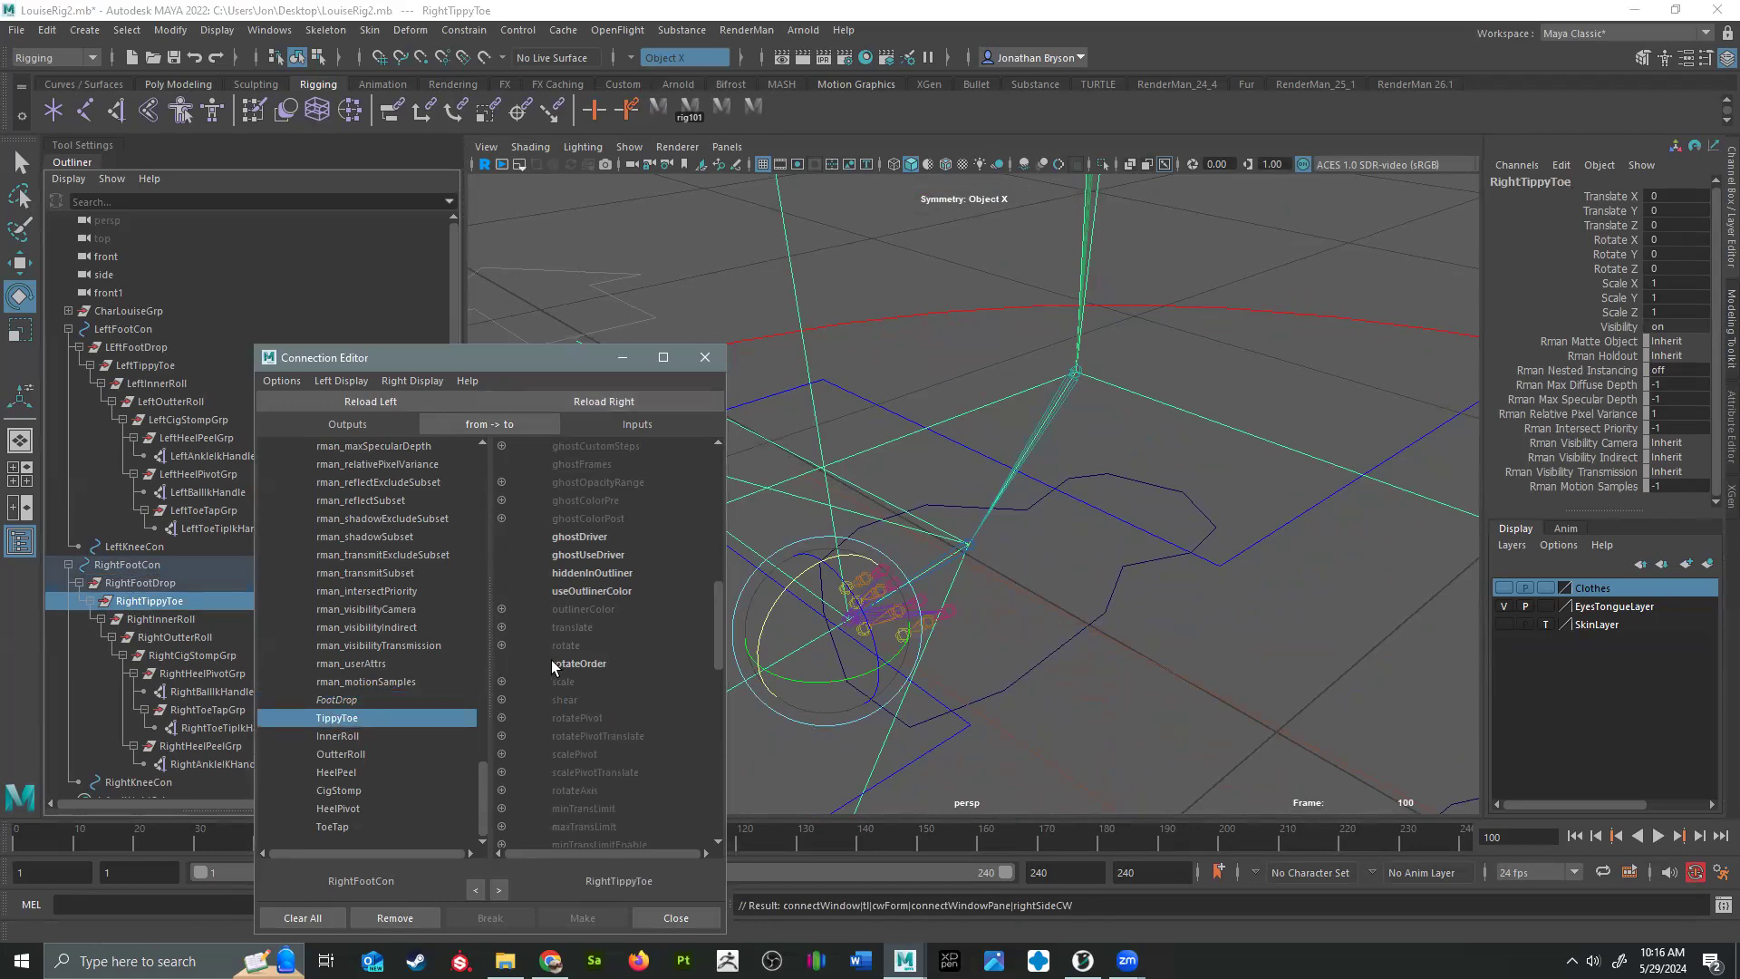
left_click(502, 645)
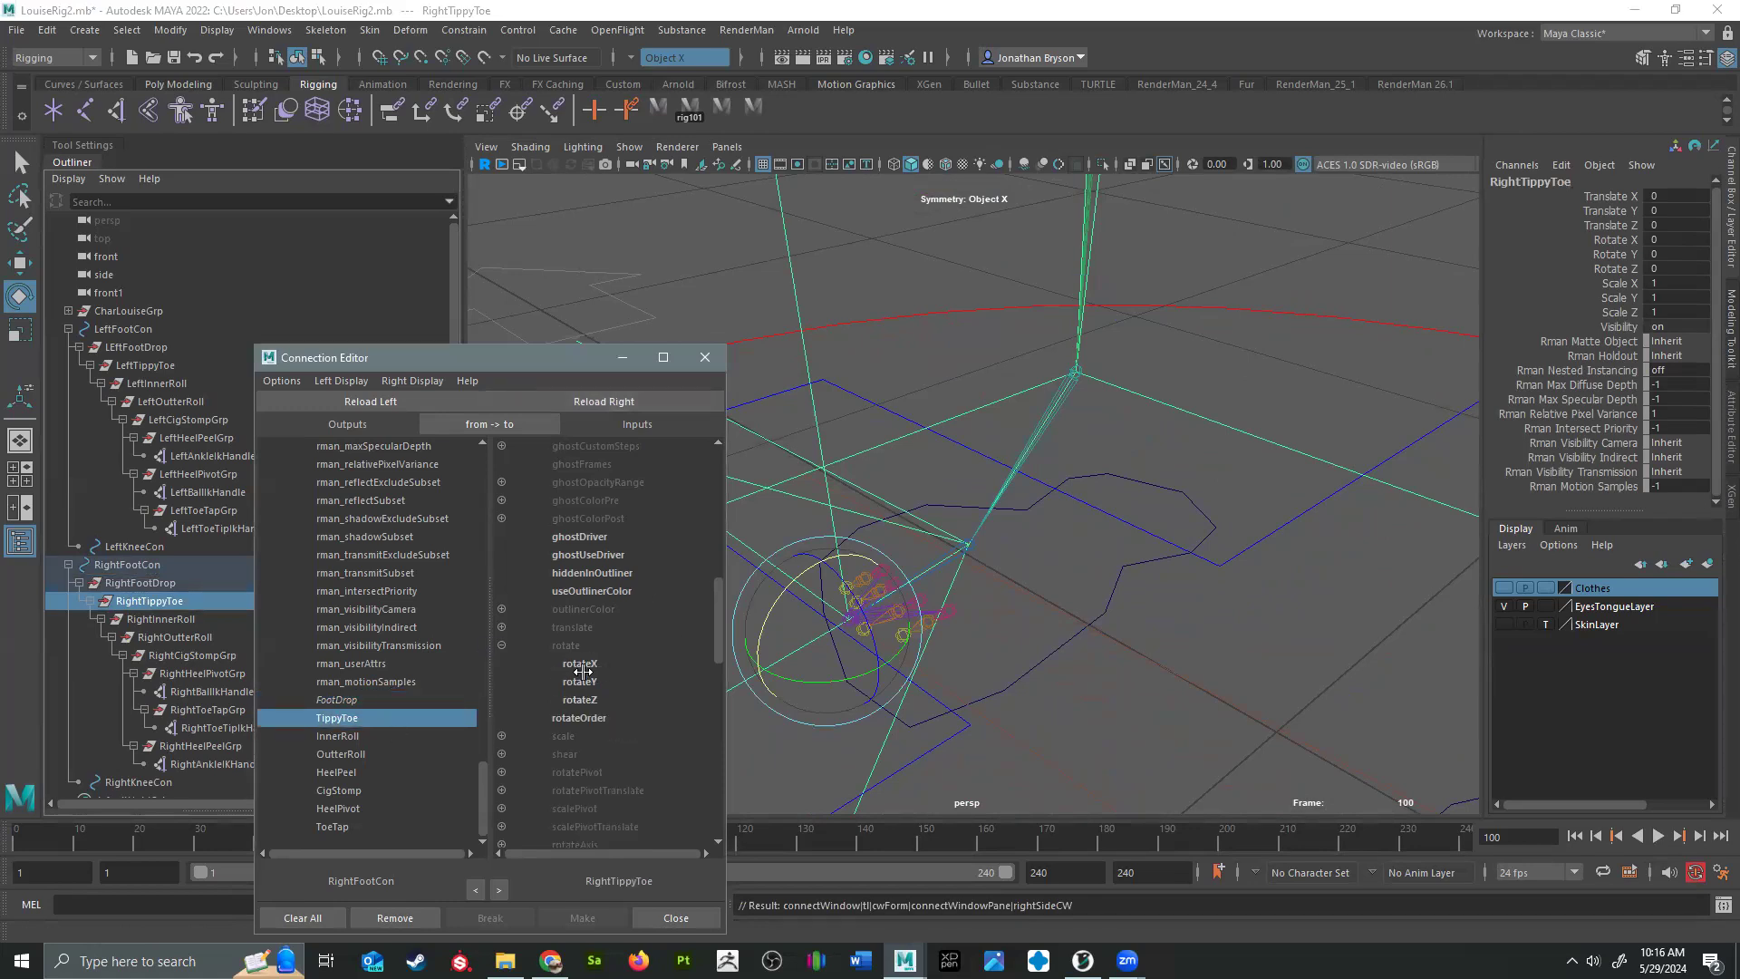
left_click(582, 665)
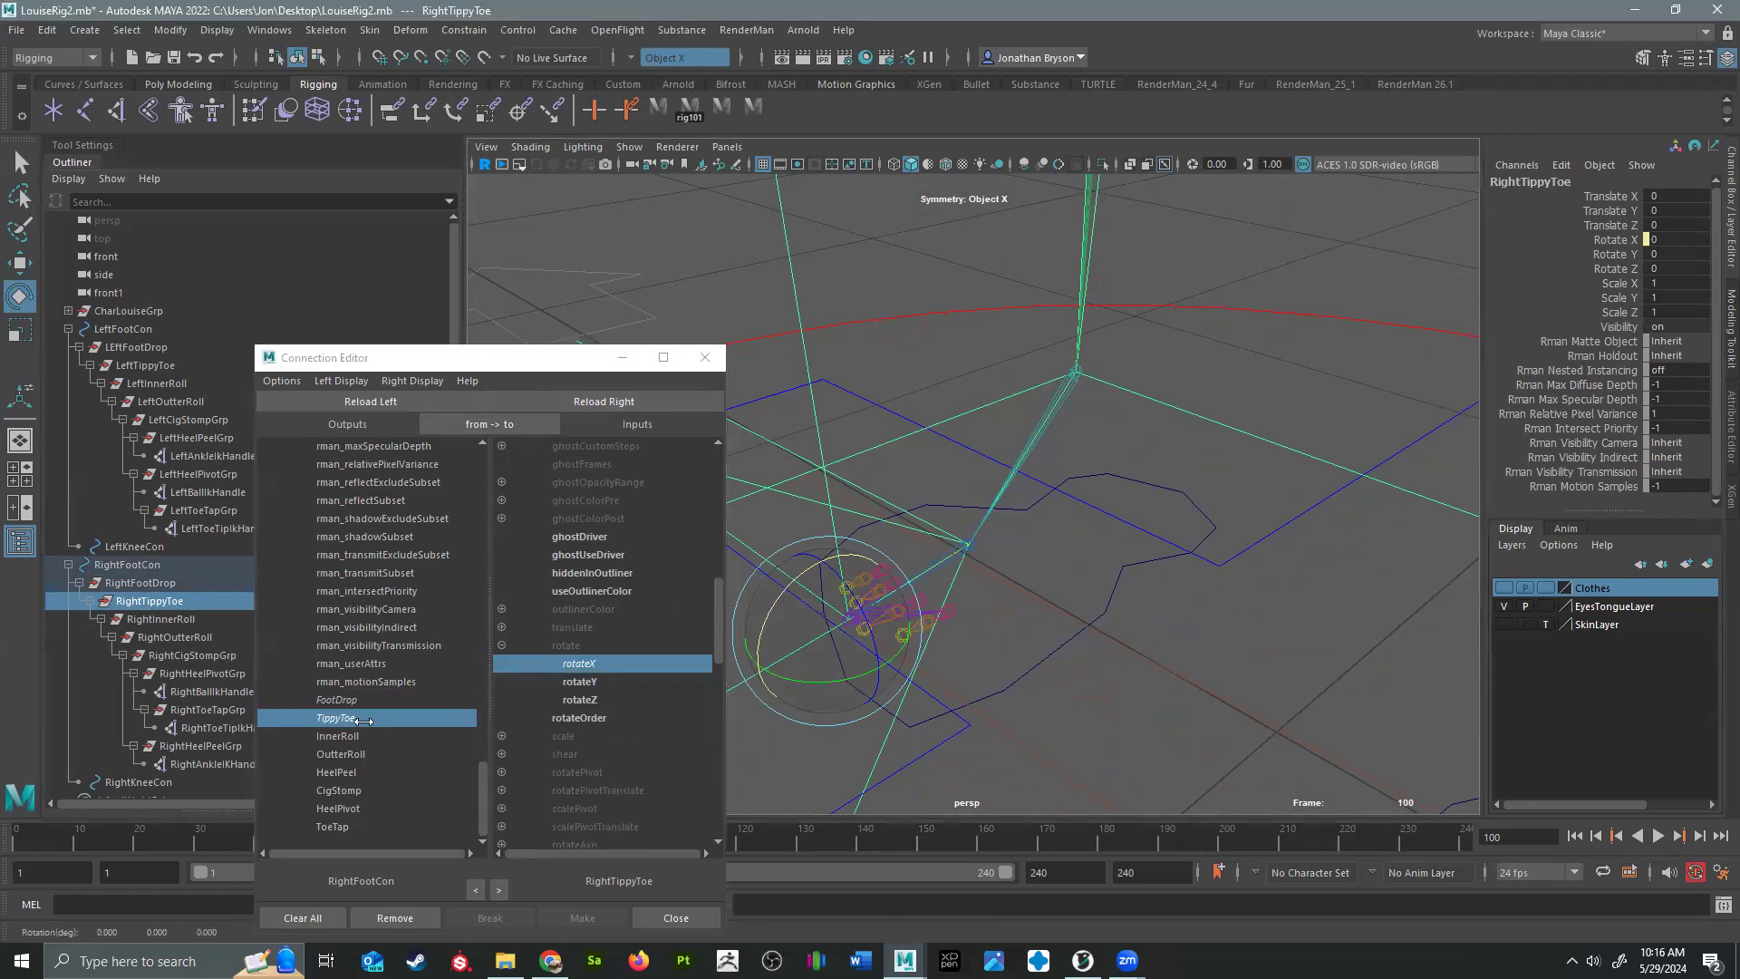
Step: Load RightInnerRoll as the target, test its rotation axes and undo the tests, and connect RightFootCon's InnerRoll to its rotateZ
left_click(341, 736)
left_click(130, 628)
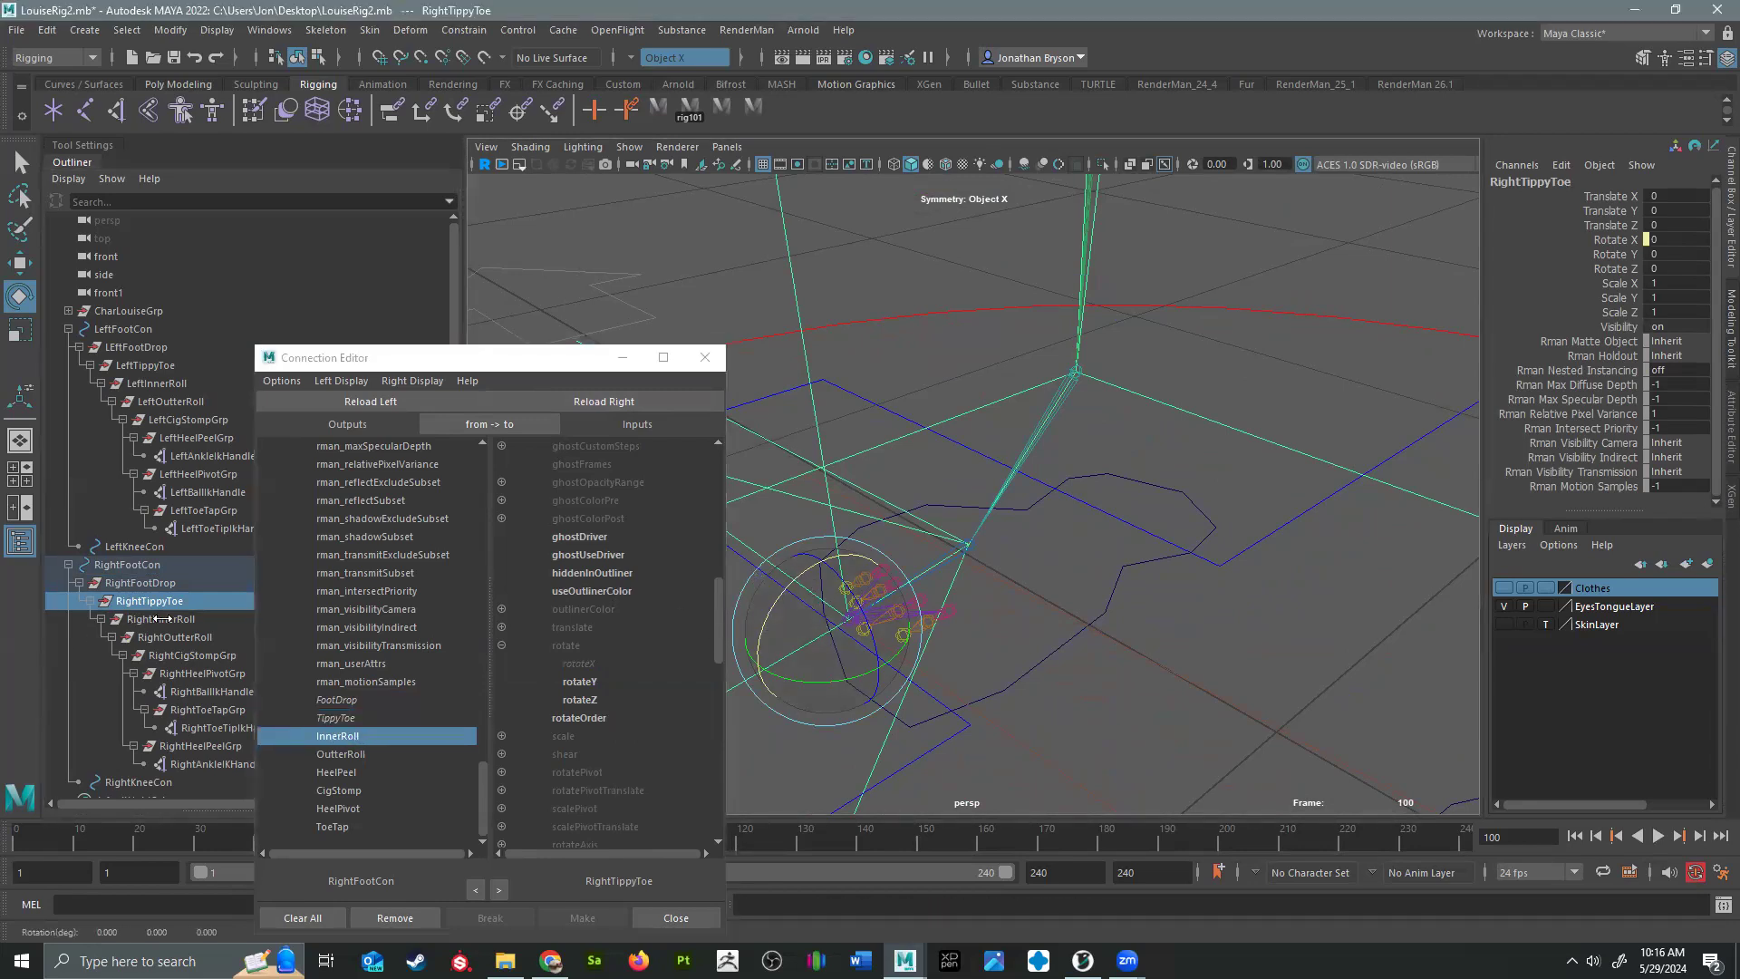
left_click(616, 397)
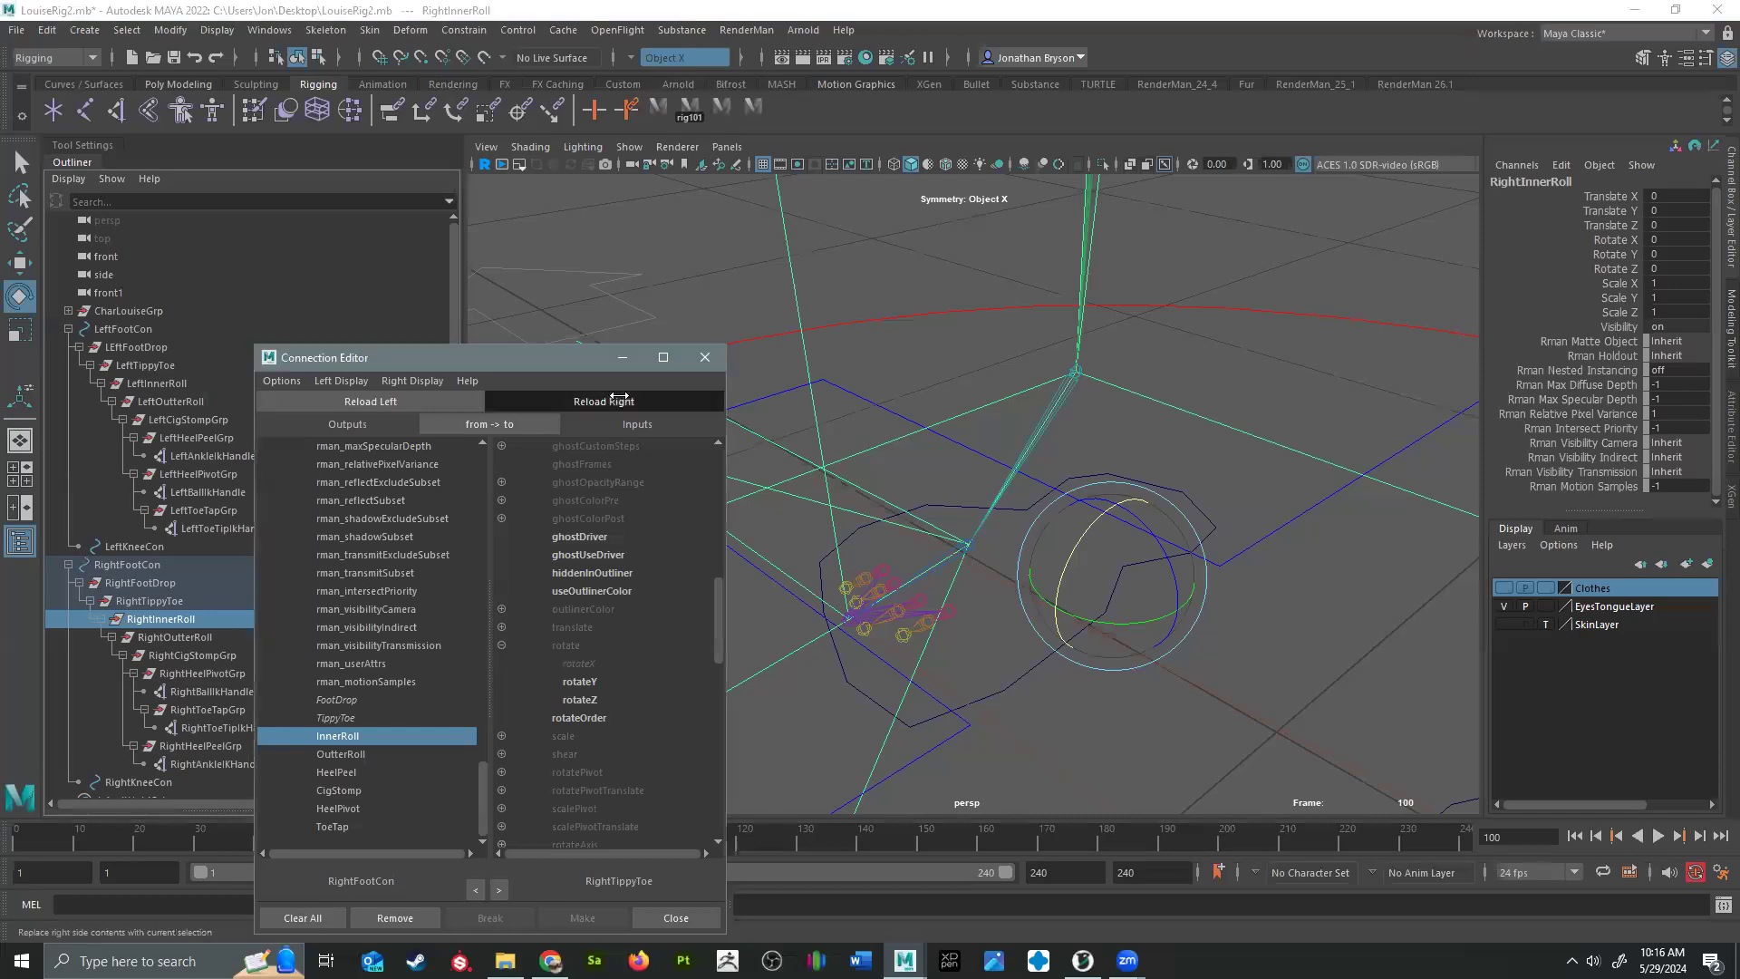
left_click(502, 645)
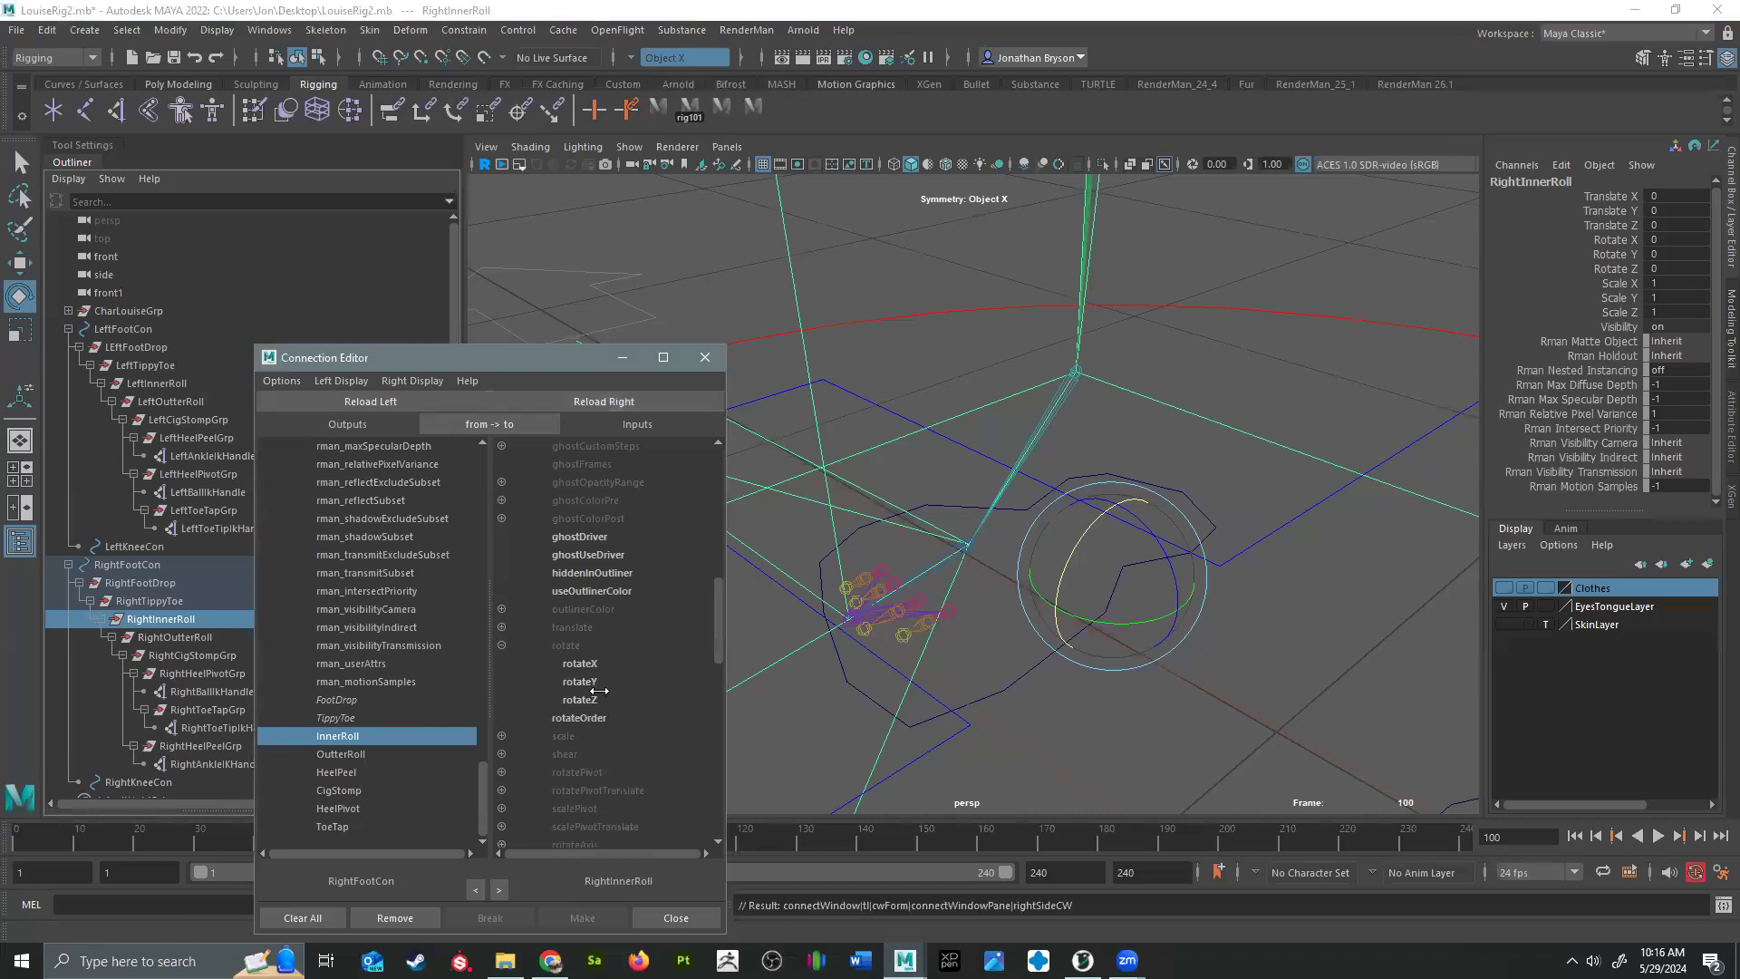
mouse_move(1113, 632)
left_mouse_down()
mouse_move(1173, 628)
mouse_move(1146, 629)
left_mouse_up()
key("ctrl+z")
left_click_drag(1153, 544, 1170, 569)
key("ctrl+z")
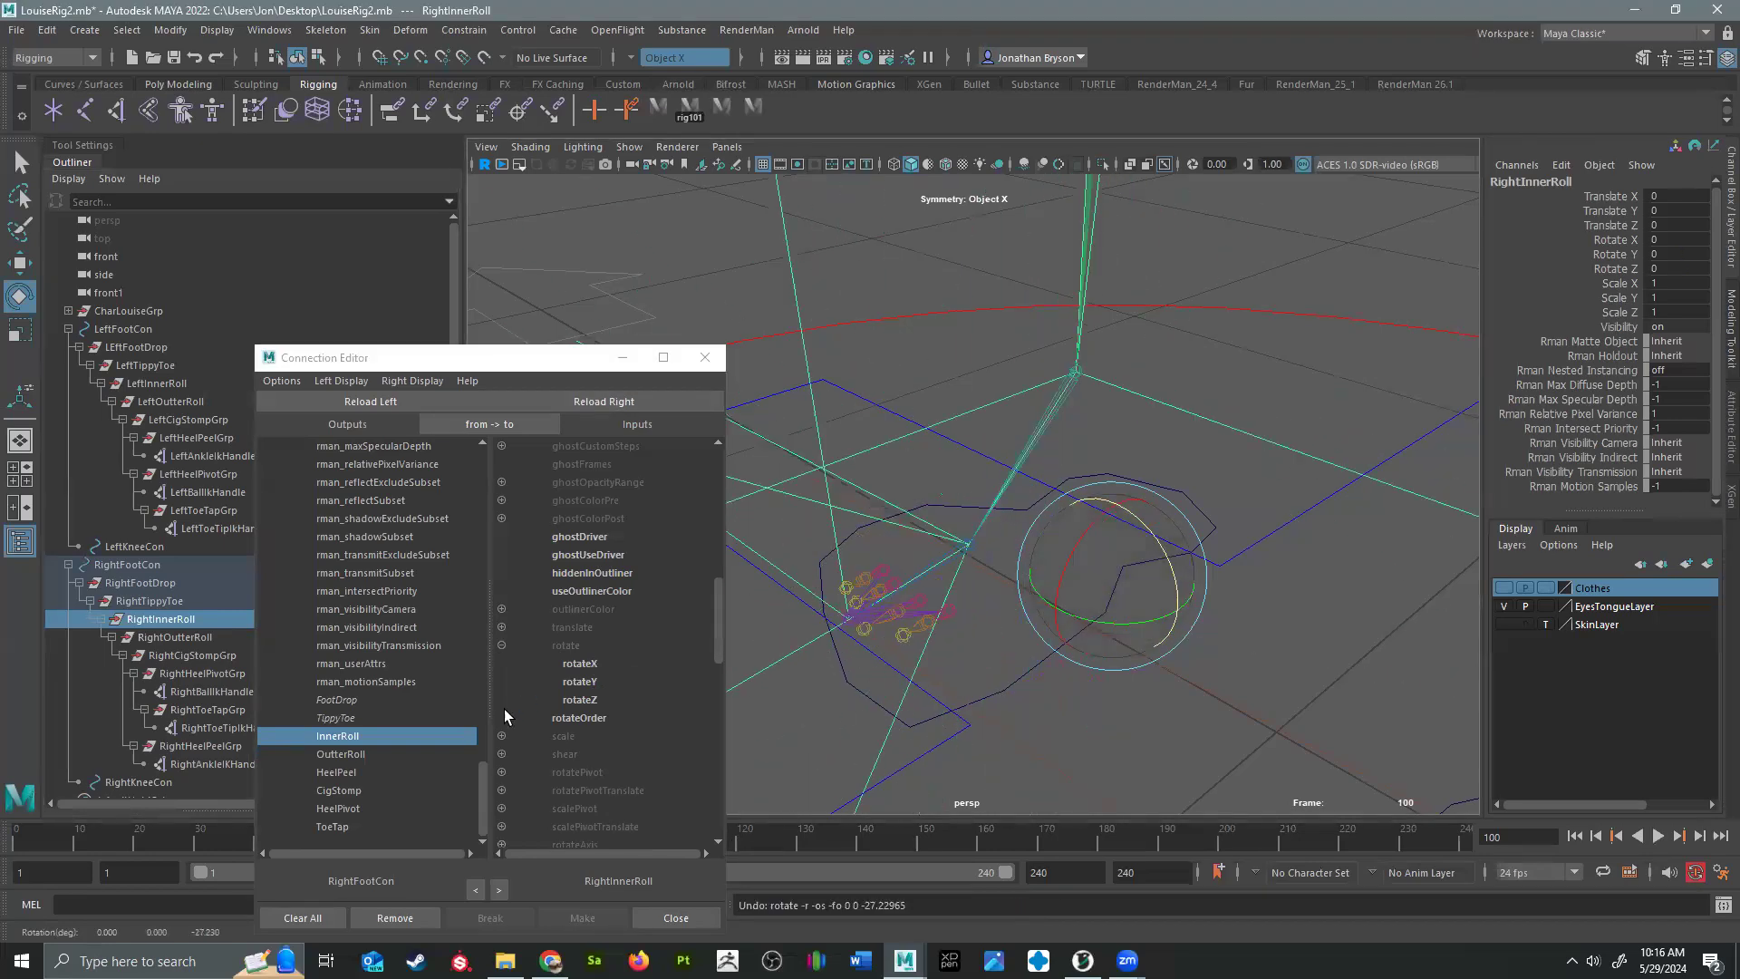
left_click(589, 701)
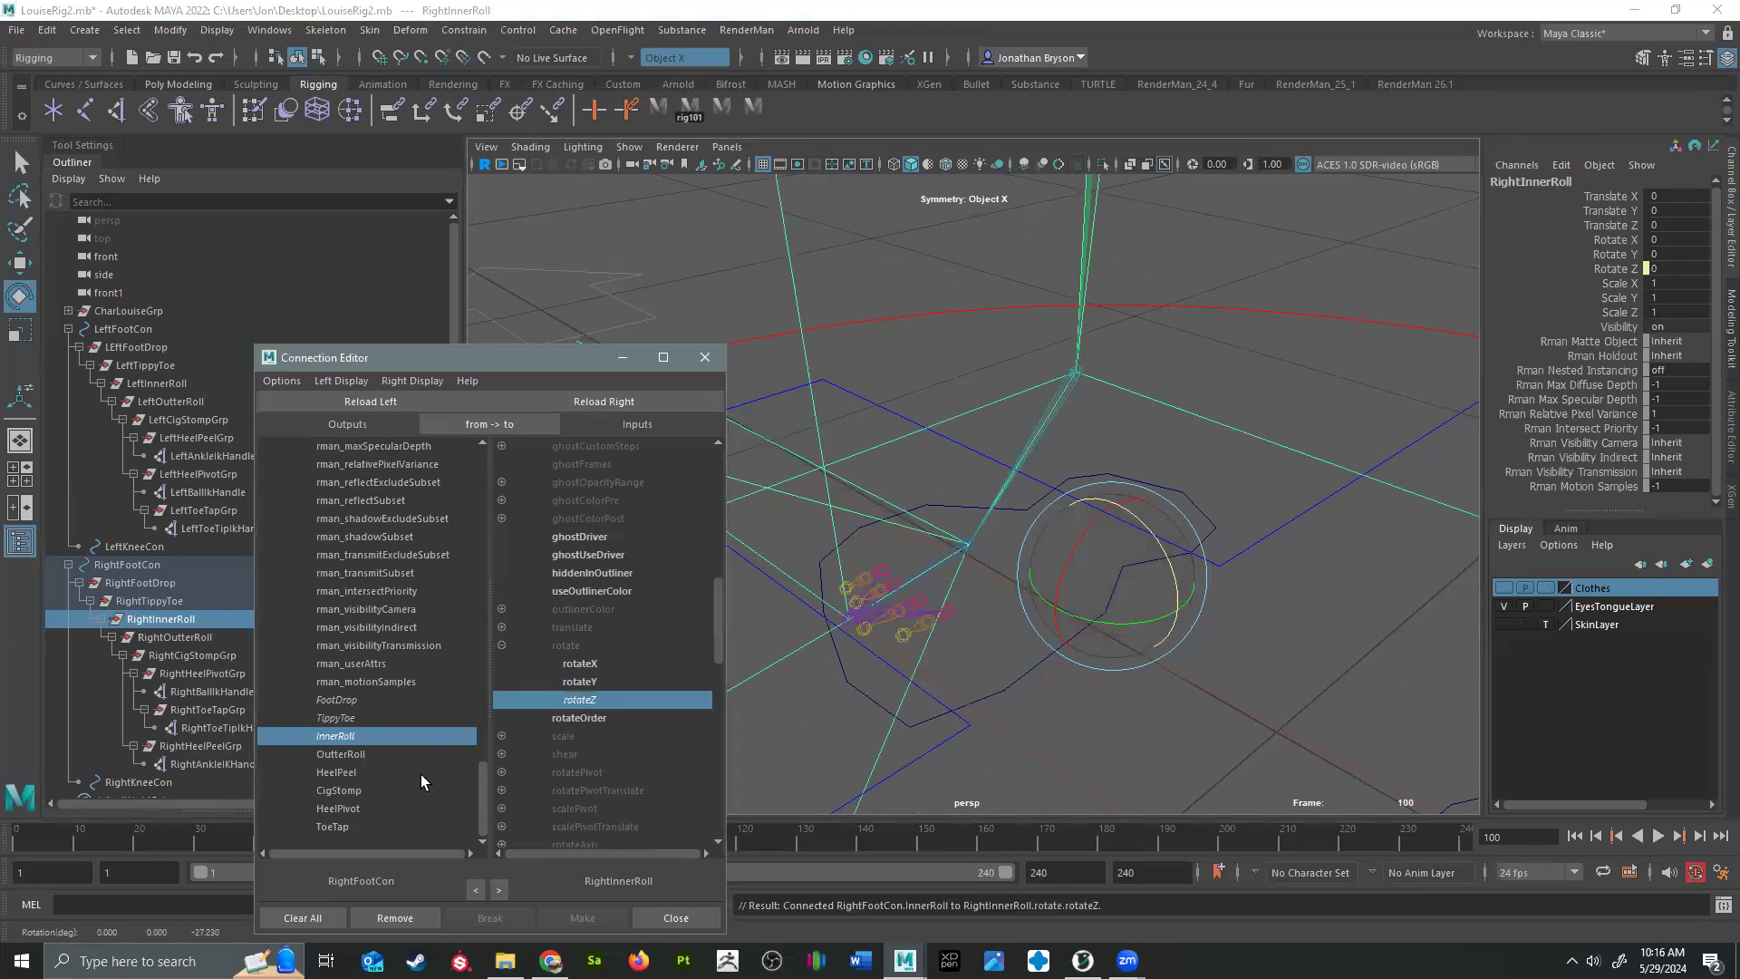
Step: Load RightOutterRoll as the target, test its rotation axis and undo the test, and connect RightFootCon's OutterRoll to its rotateZ
left_click(336, 755)
left_click(168, 637)
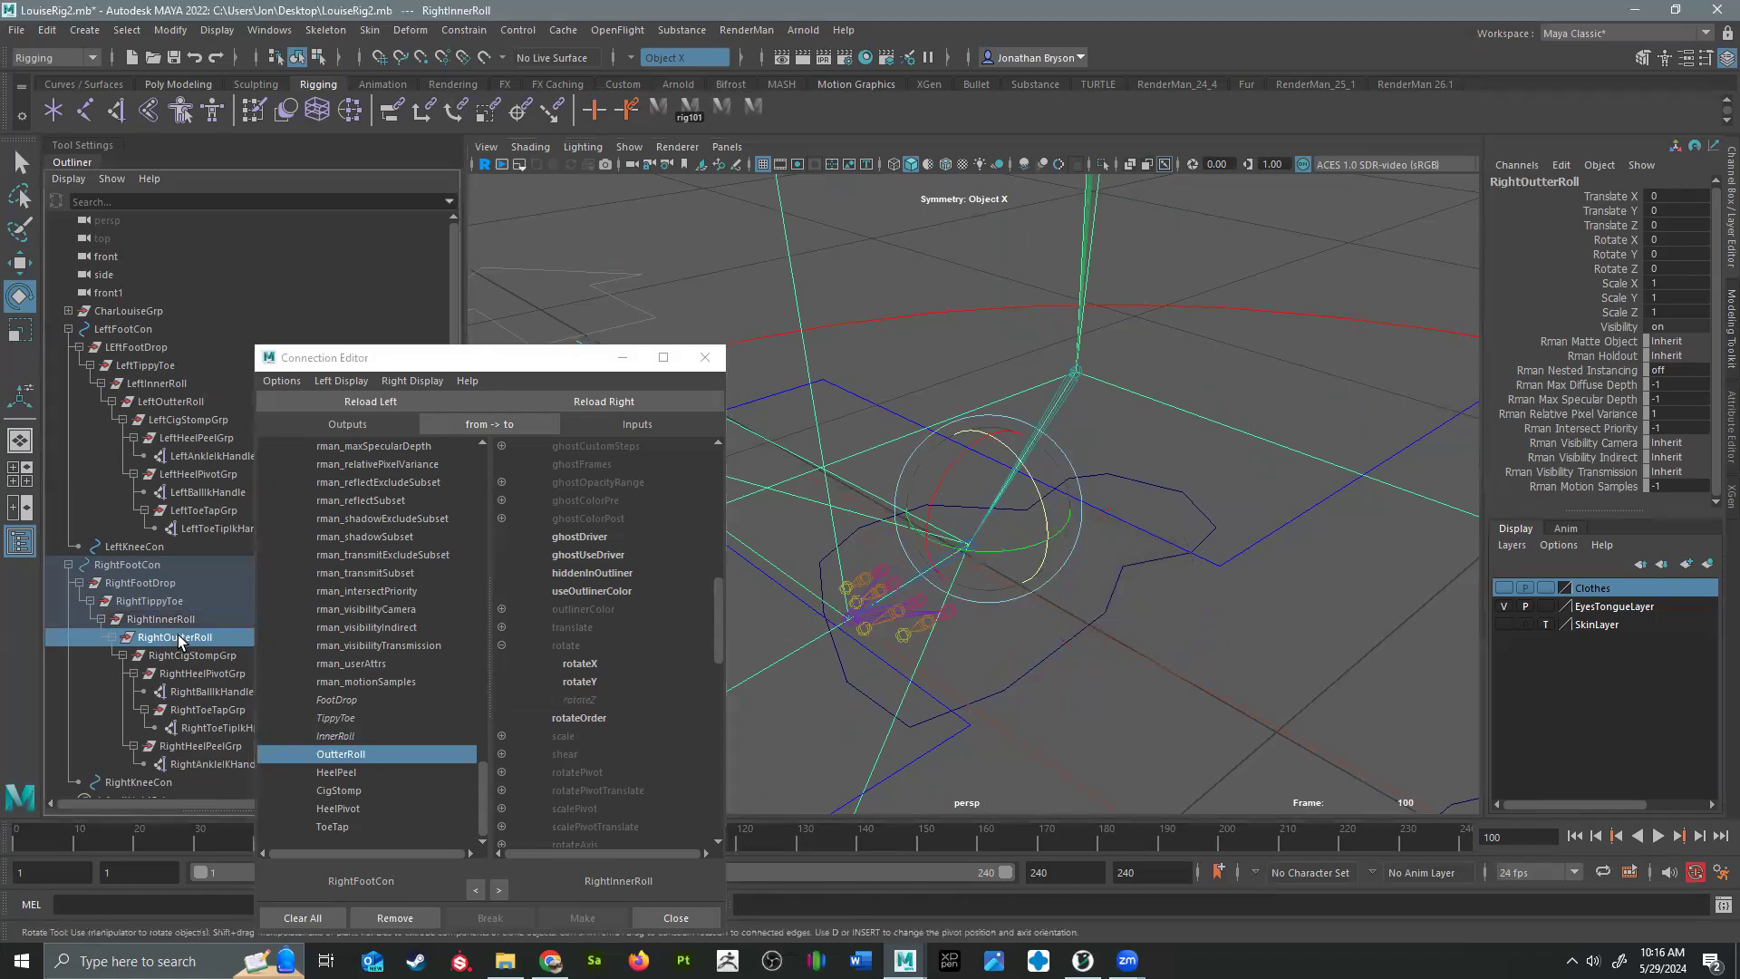
left_click(625, 404)
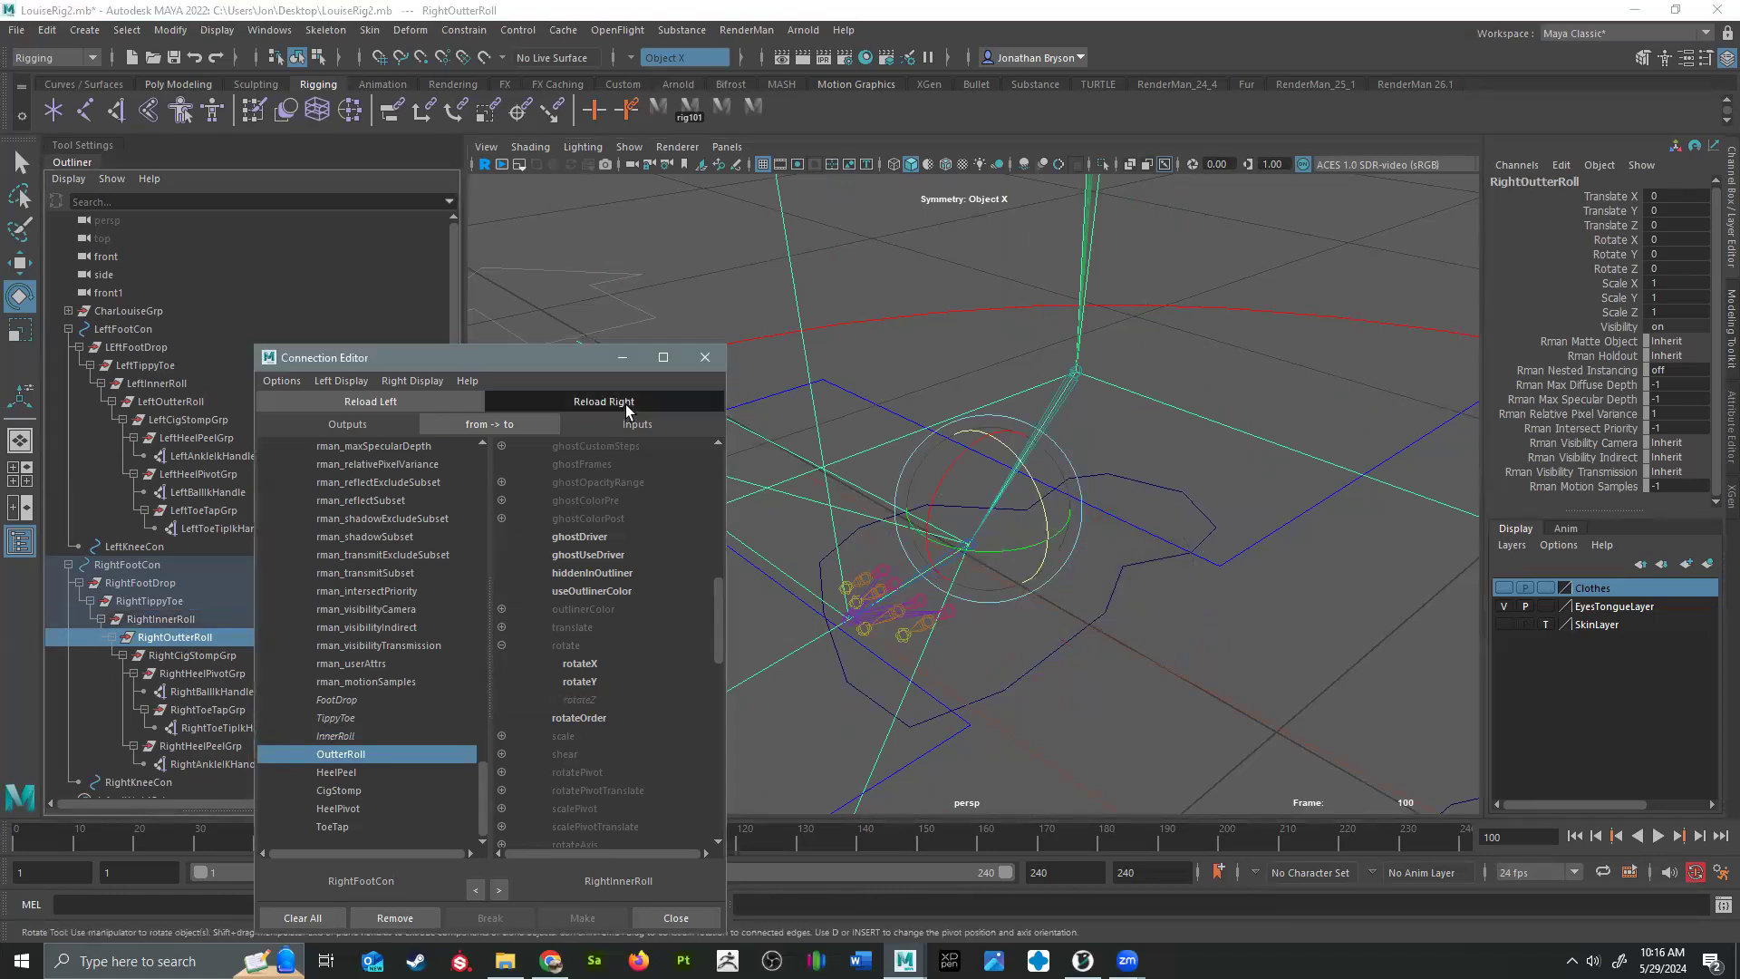
left_click(501, 646)
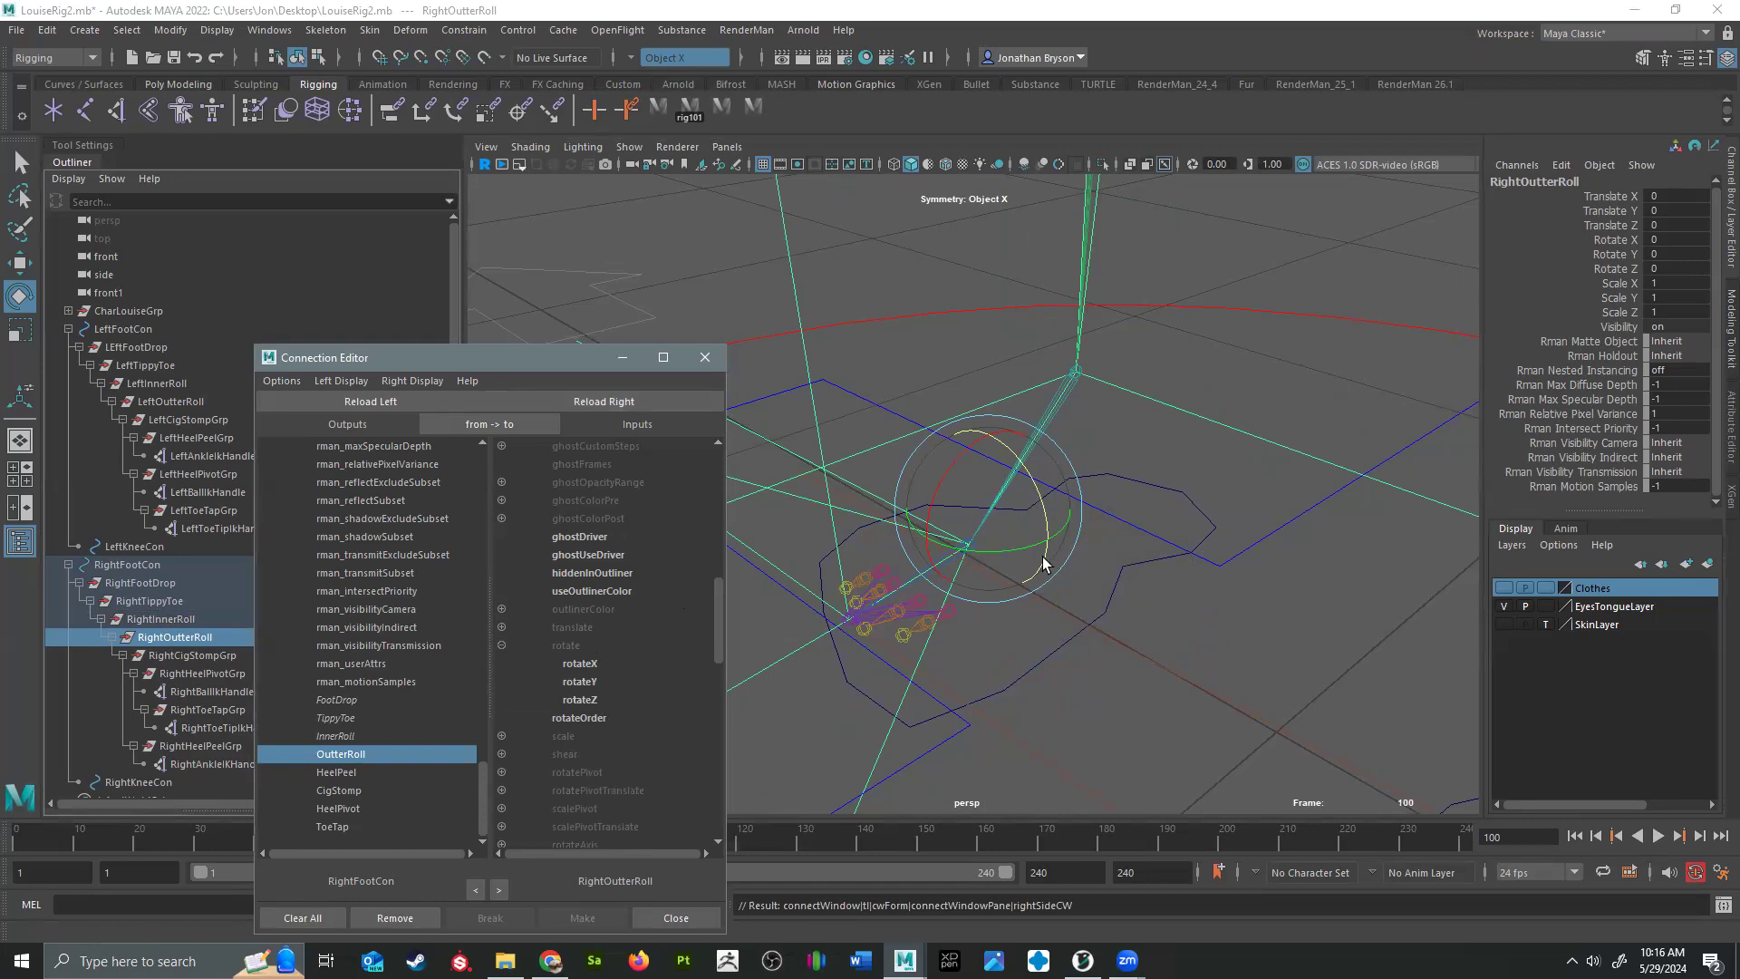
left_click_drag(1045, 517, 1017, 448)
key("ctrl+z")
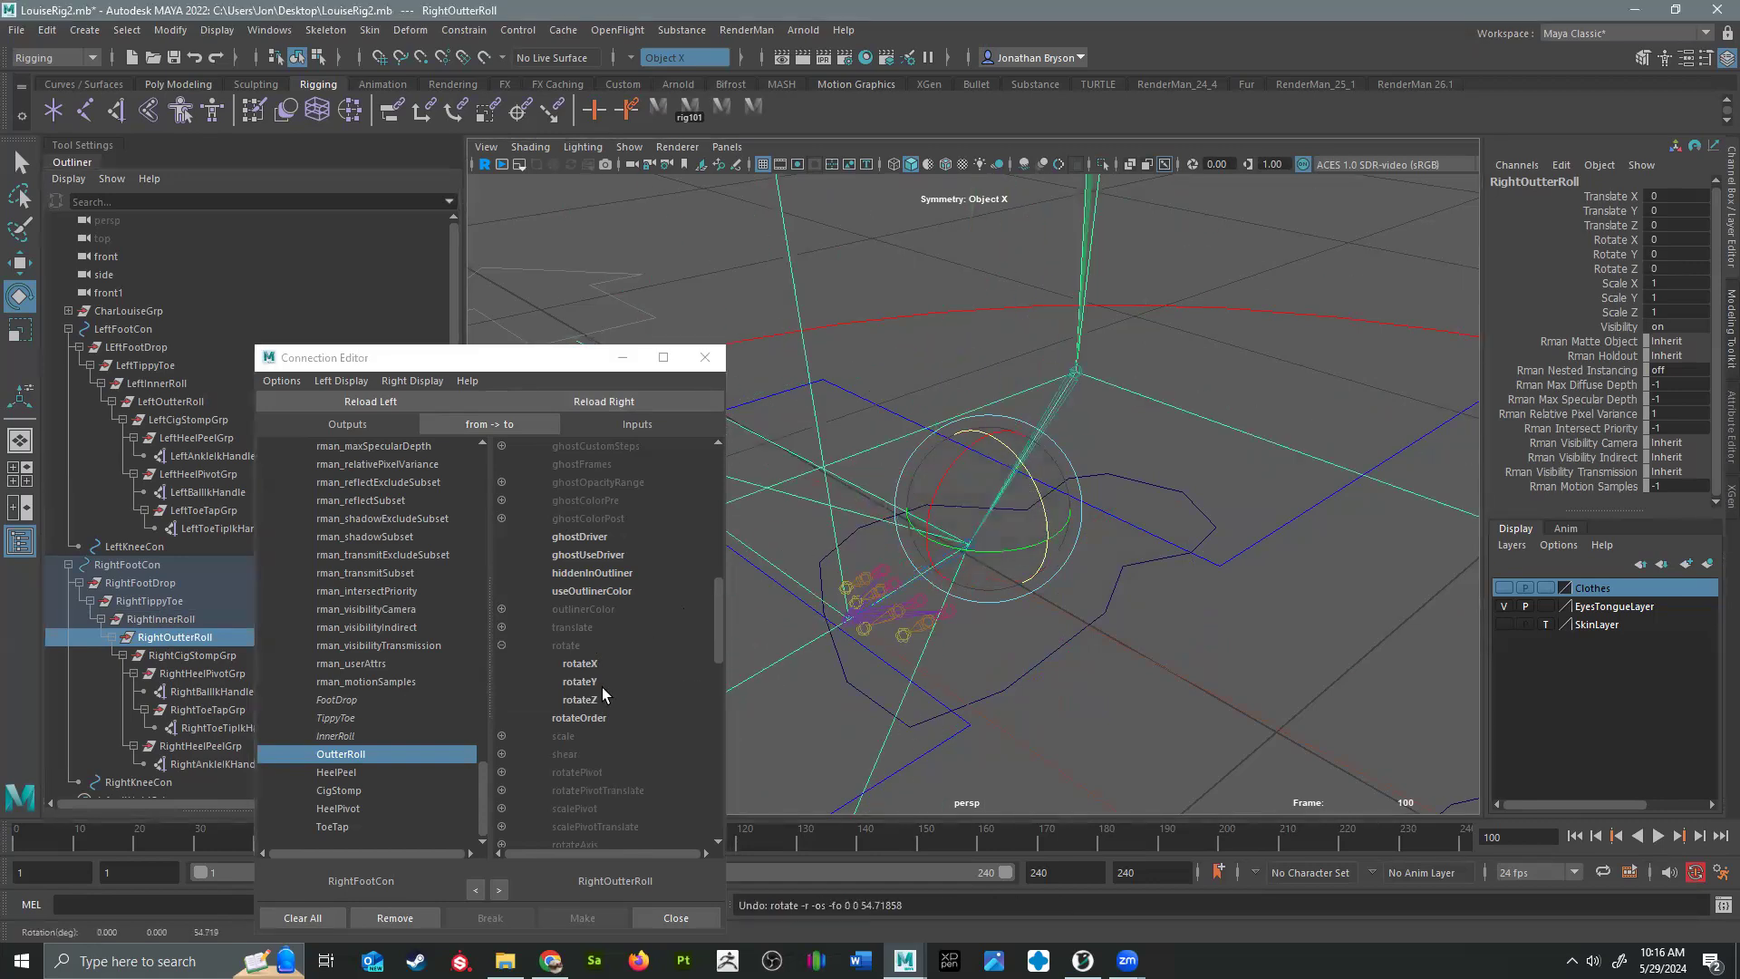
left_click(574, 700)
left_click(192, 655)
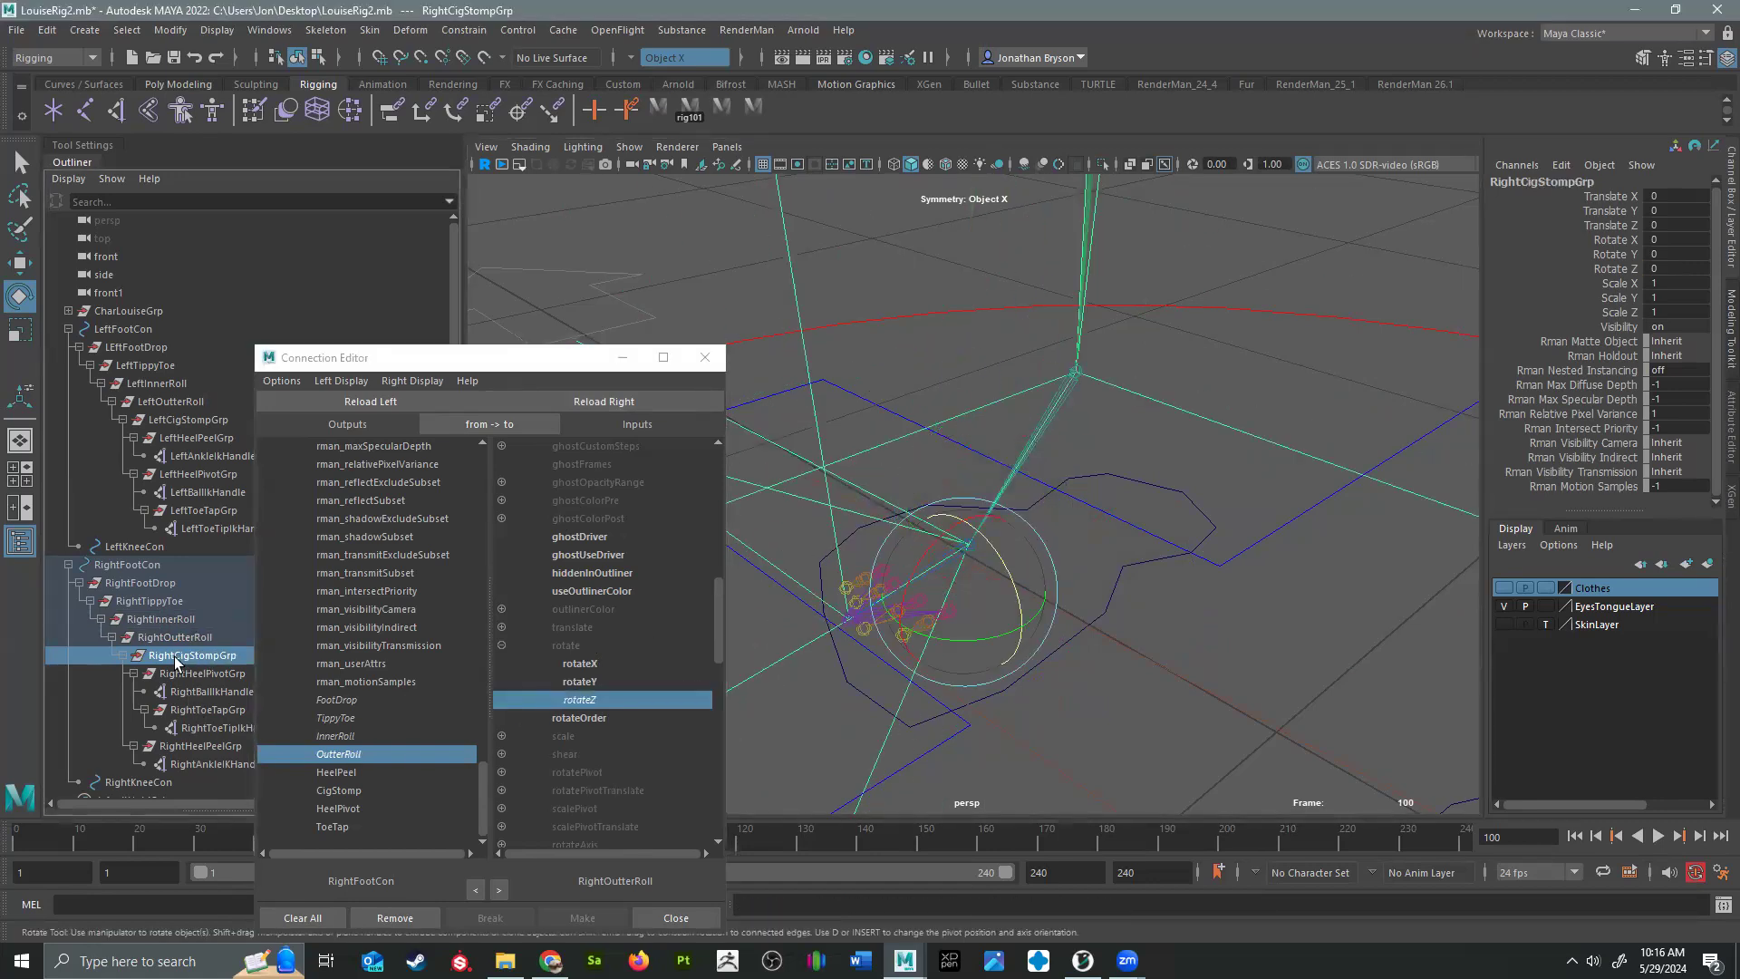
left_click(638, 400)
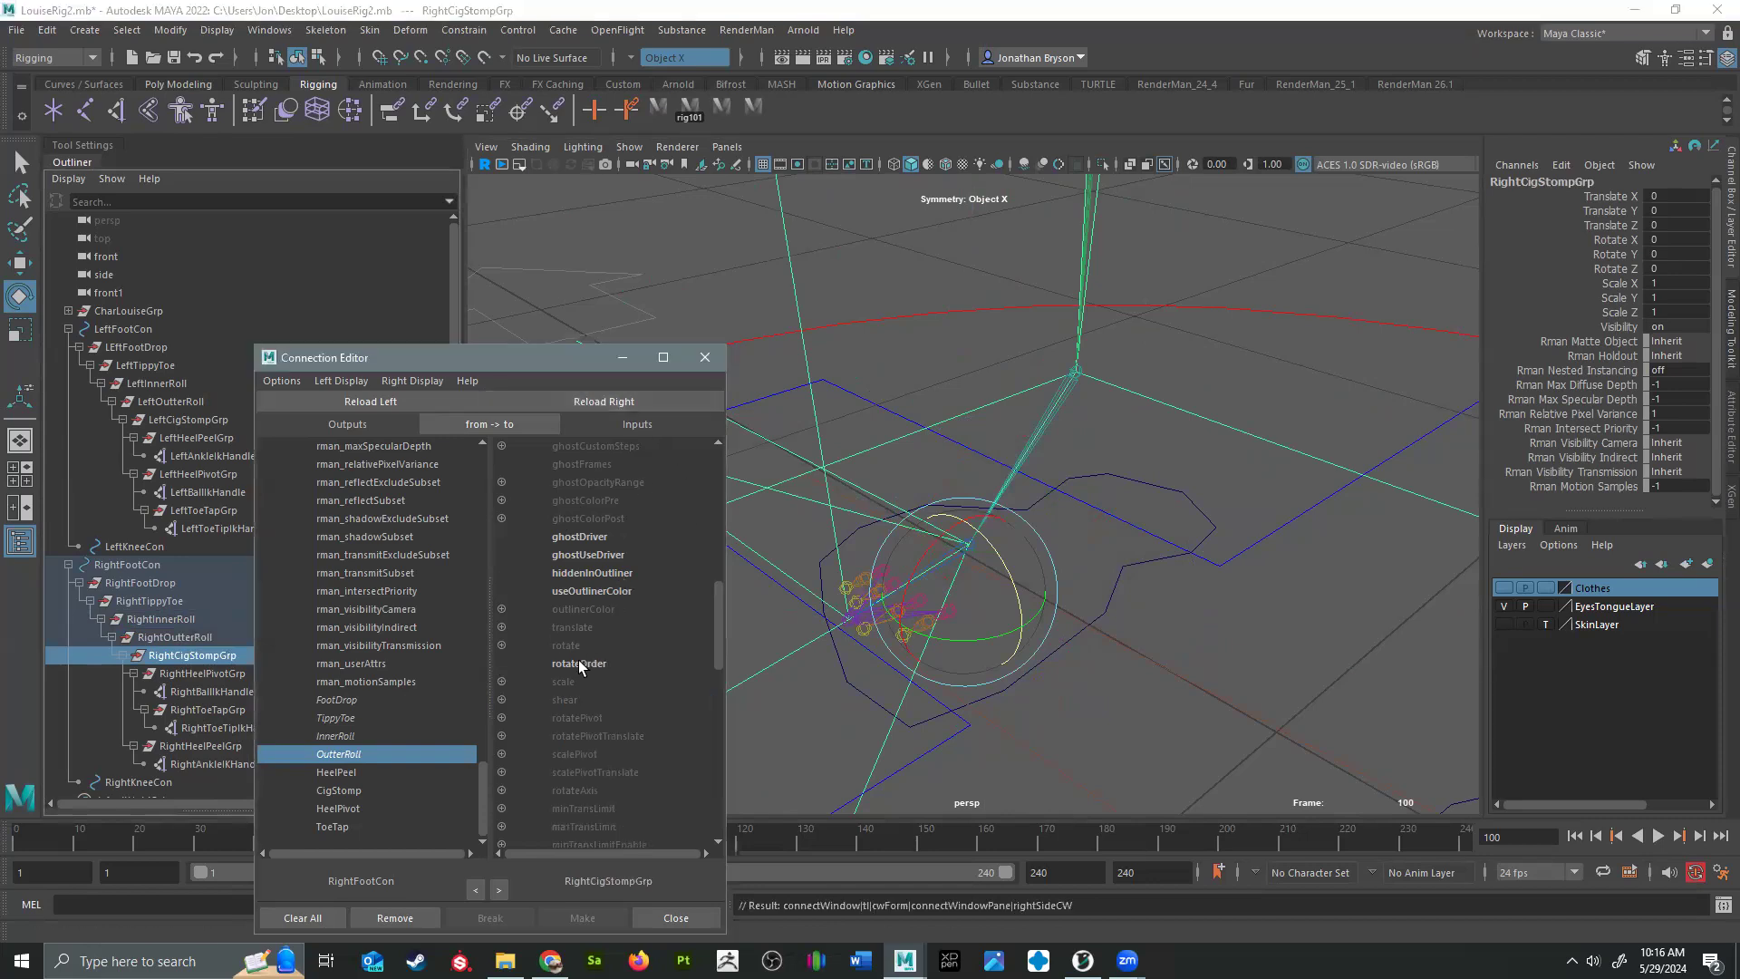
left_click(501, 645)
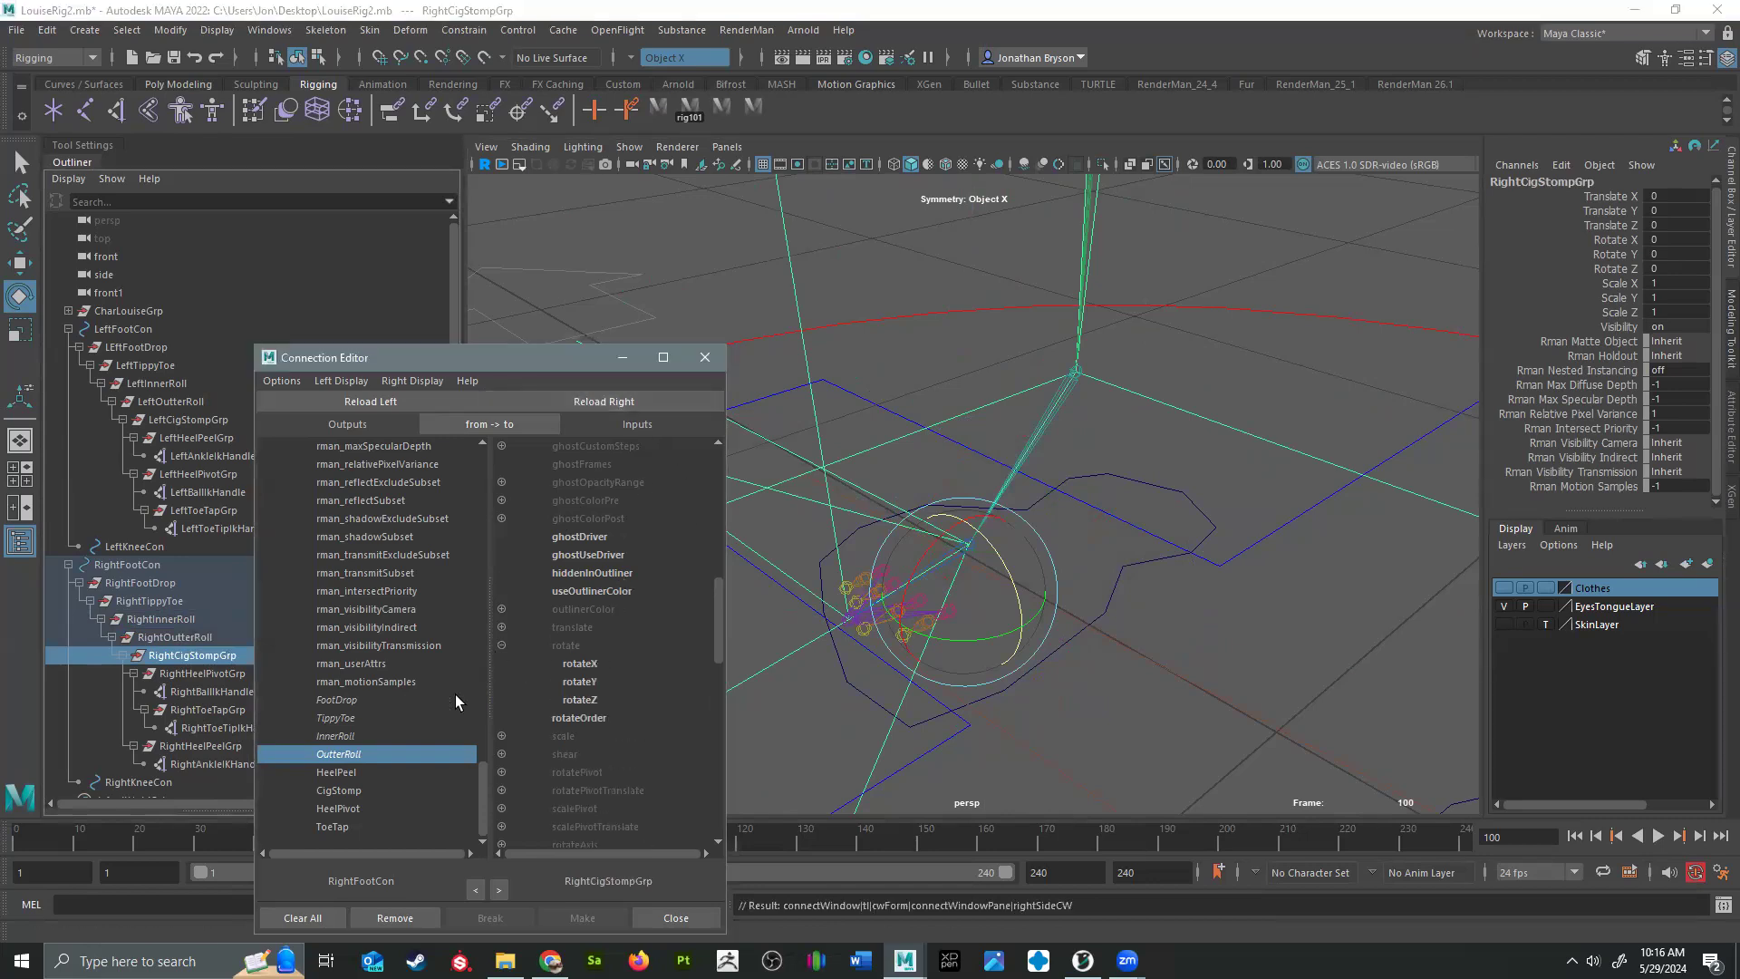
left_click(348, 772)
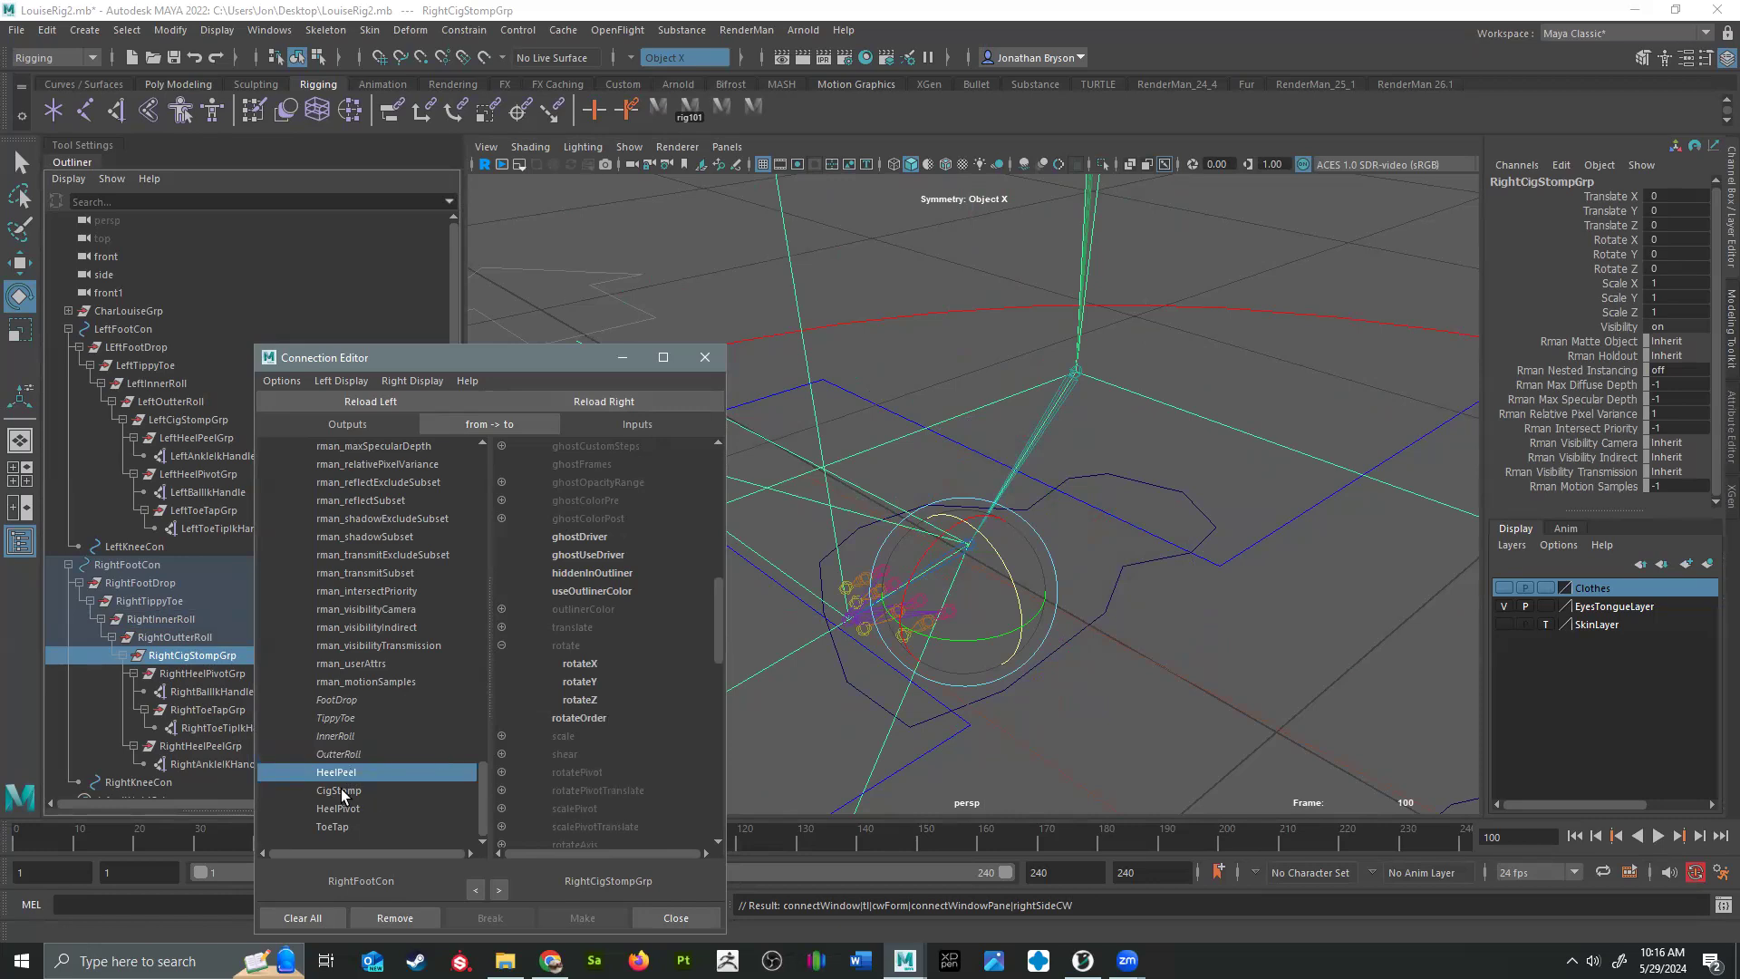
left_click(341, 789)
Step: Load RightHeelPeelGrp as the target, test its rotation axis and undo the test, and connect RightFootCon's HeelPeel to its rotateX
left_click(361, 771)
left_click(188, 745)
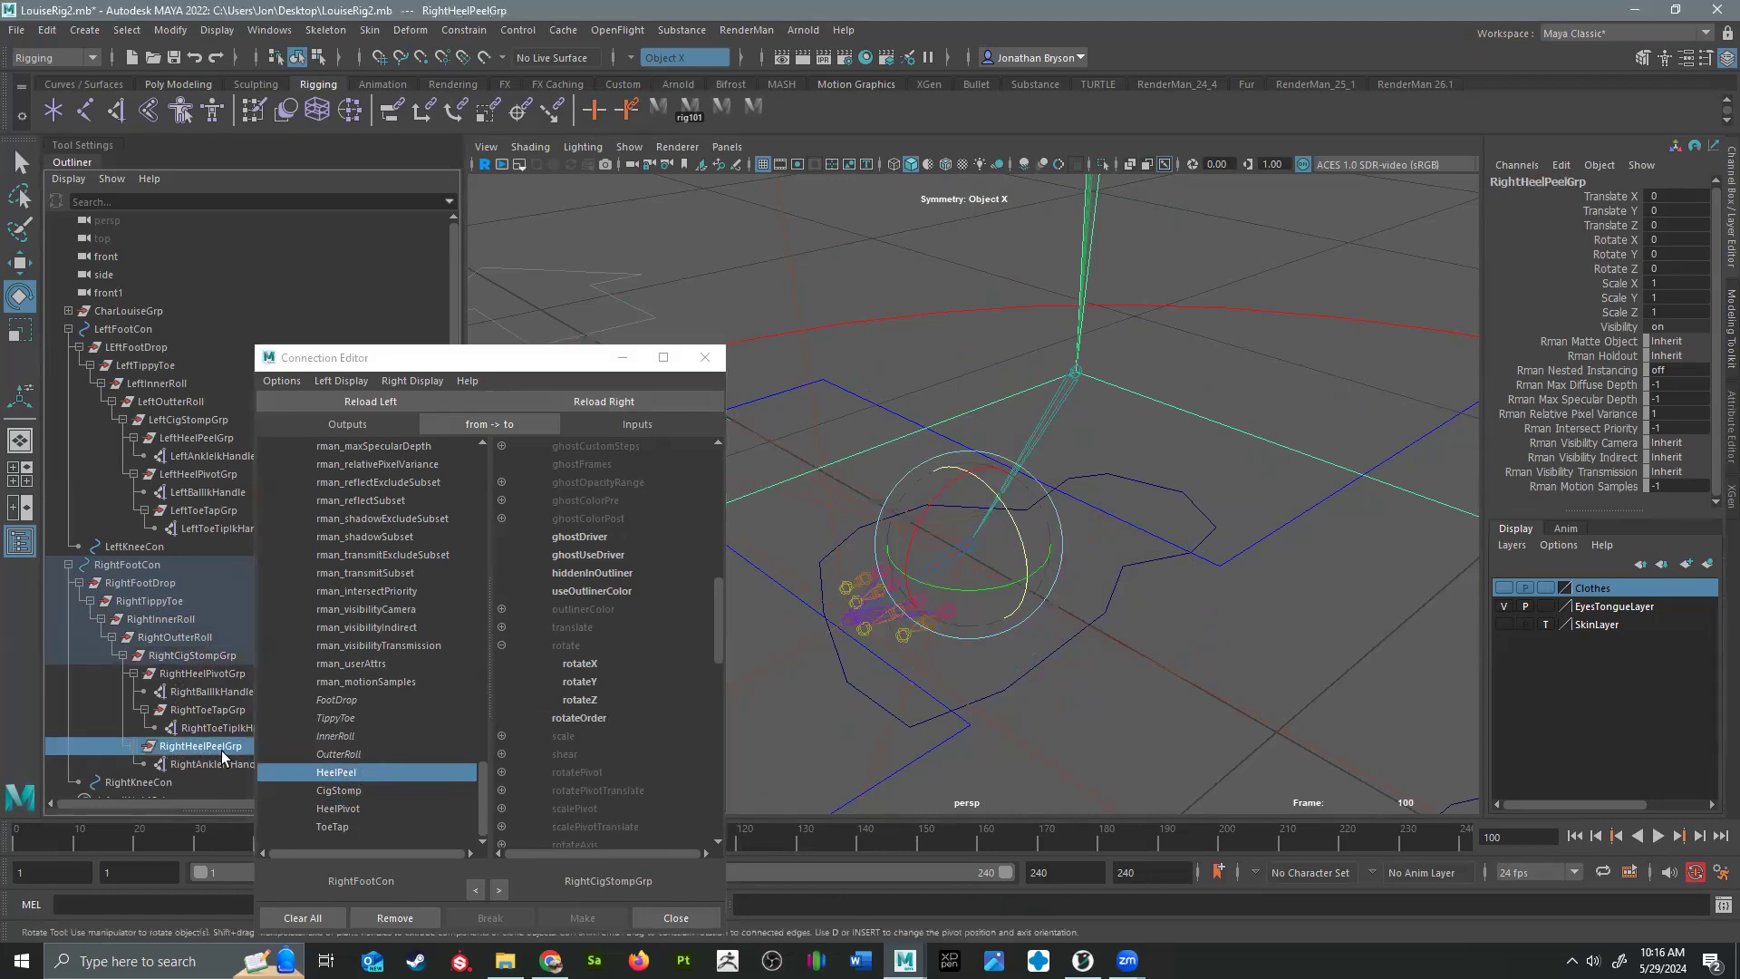
left_click(591, 400)
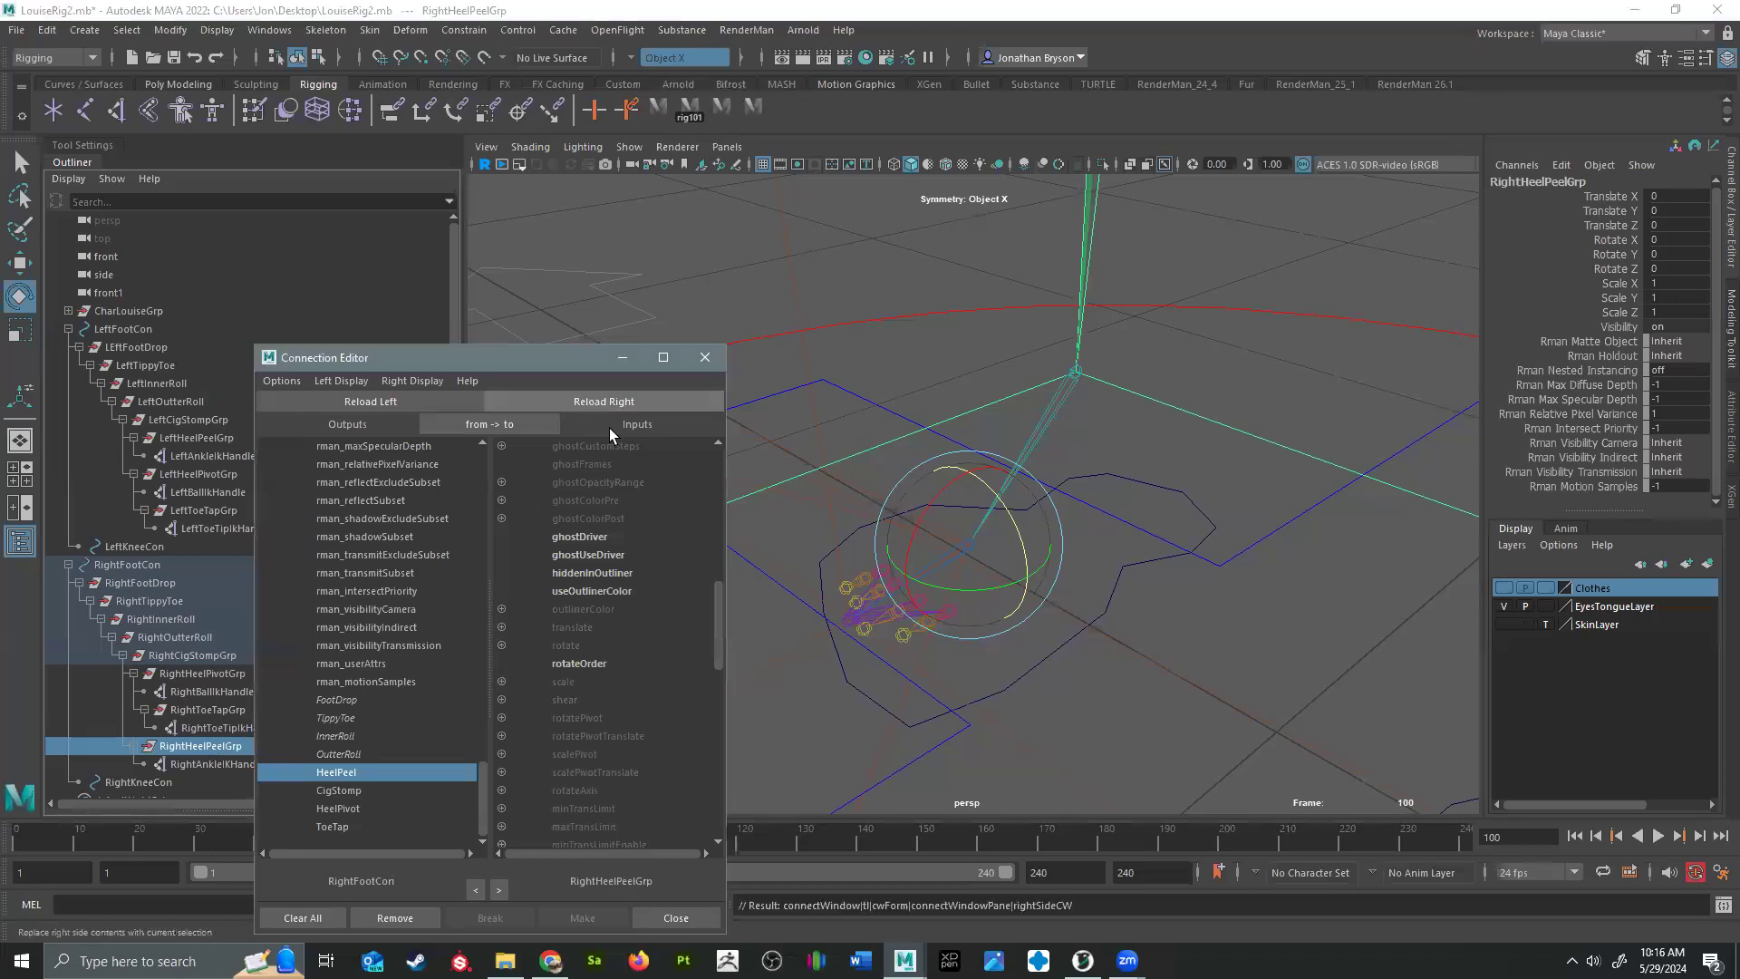
left_click(503, 646)
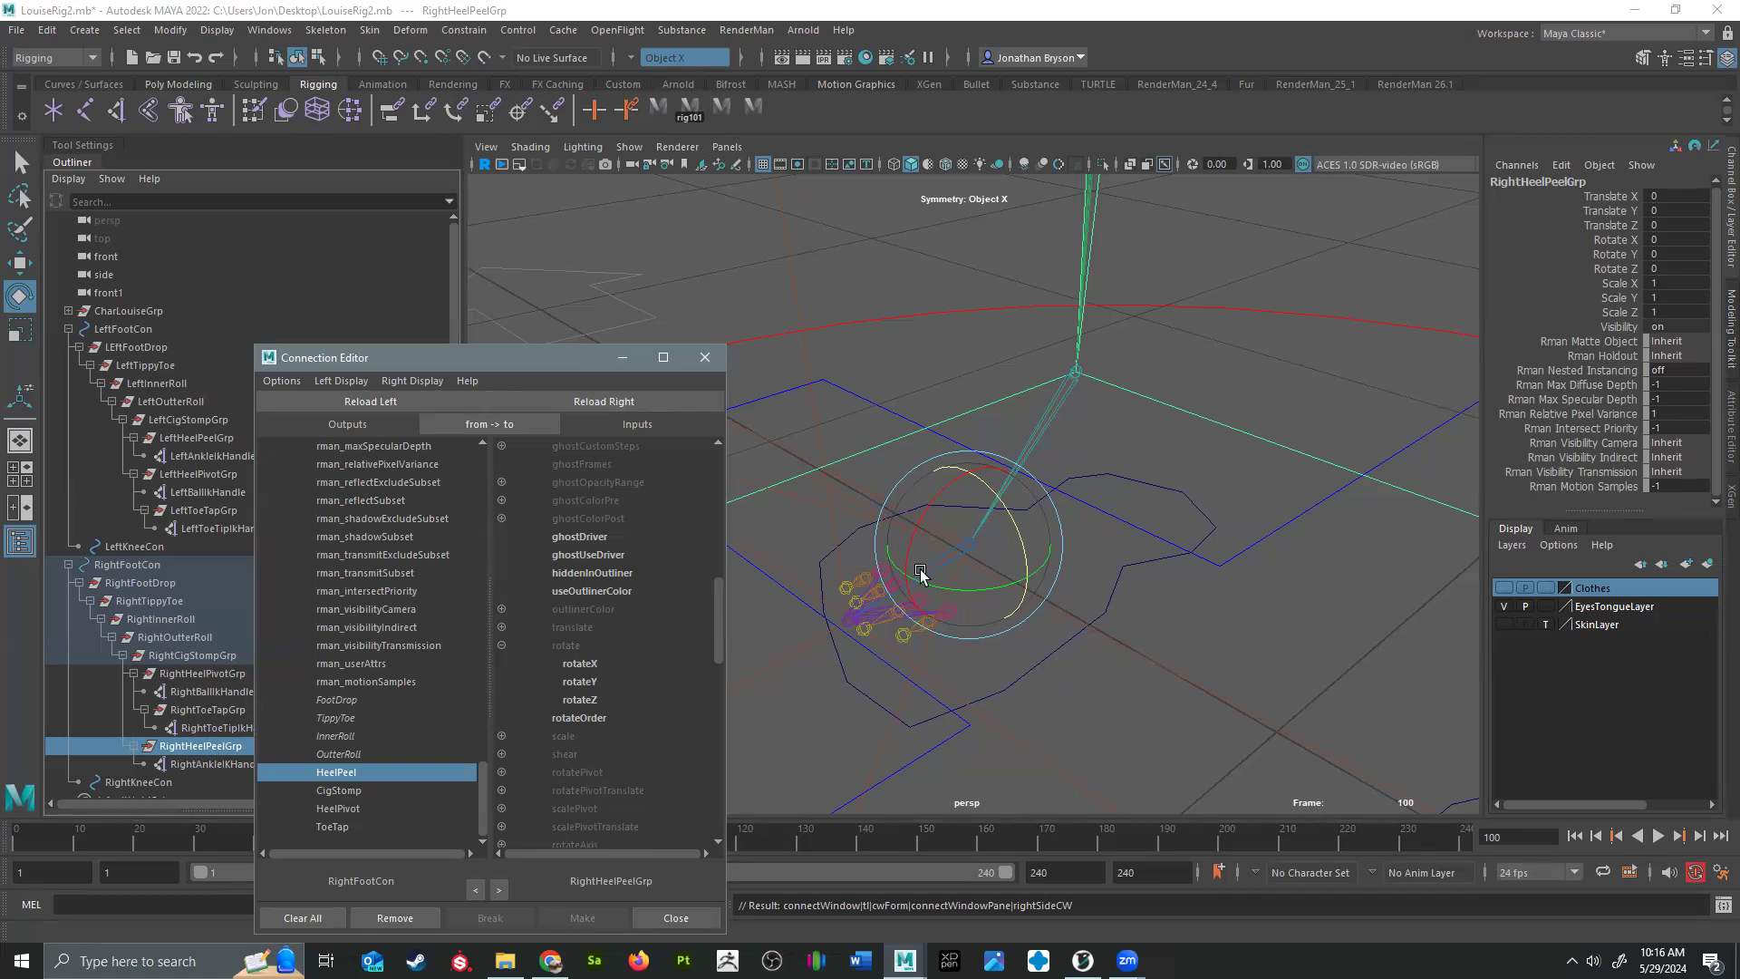
left_click_drag(940, 487, 918, 498)
key("ctrl+z")
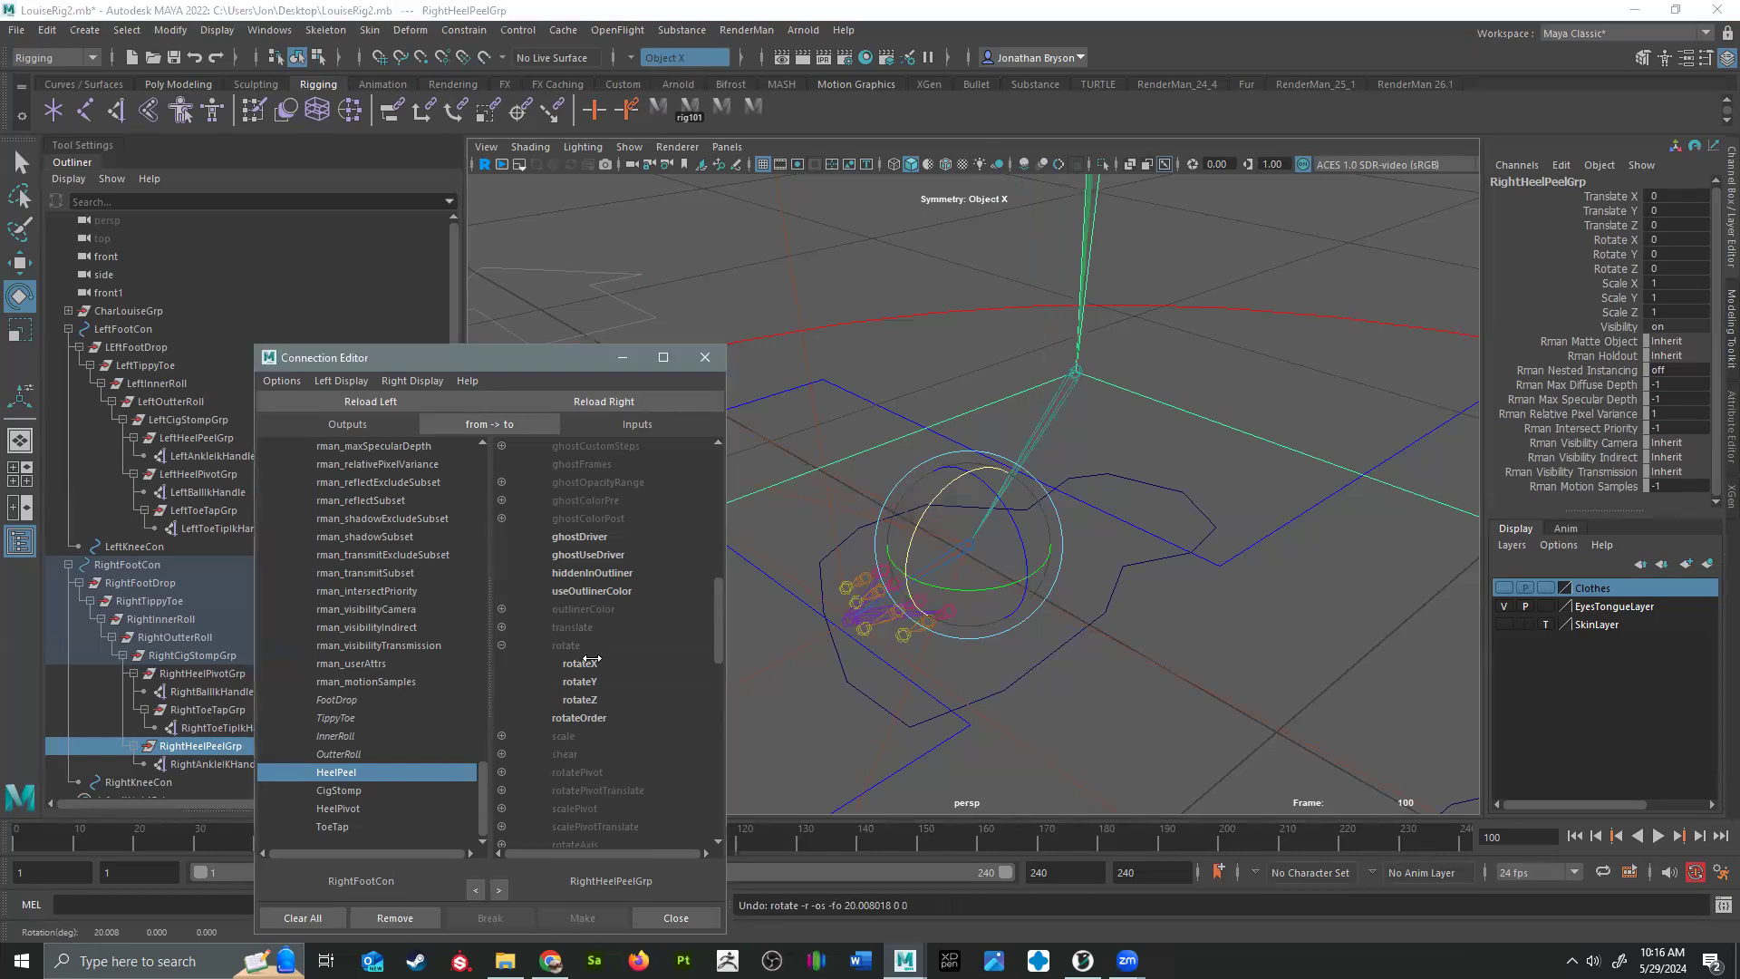
left_click(580, 663)
Step: Load RightCigStompGrp as the target, test its rotation axis and undo the test, and connect RightFootCon's CigStomp to its rotateY
left_click(350, 789)
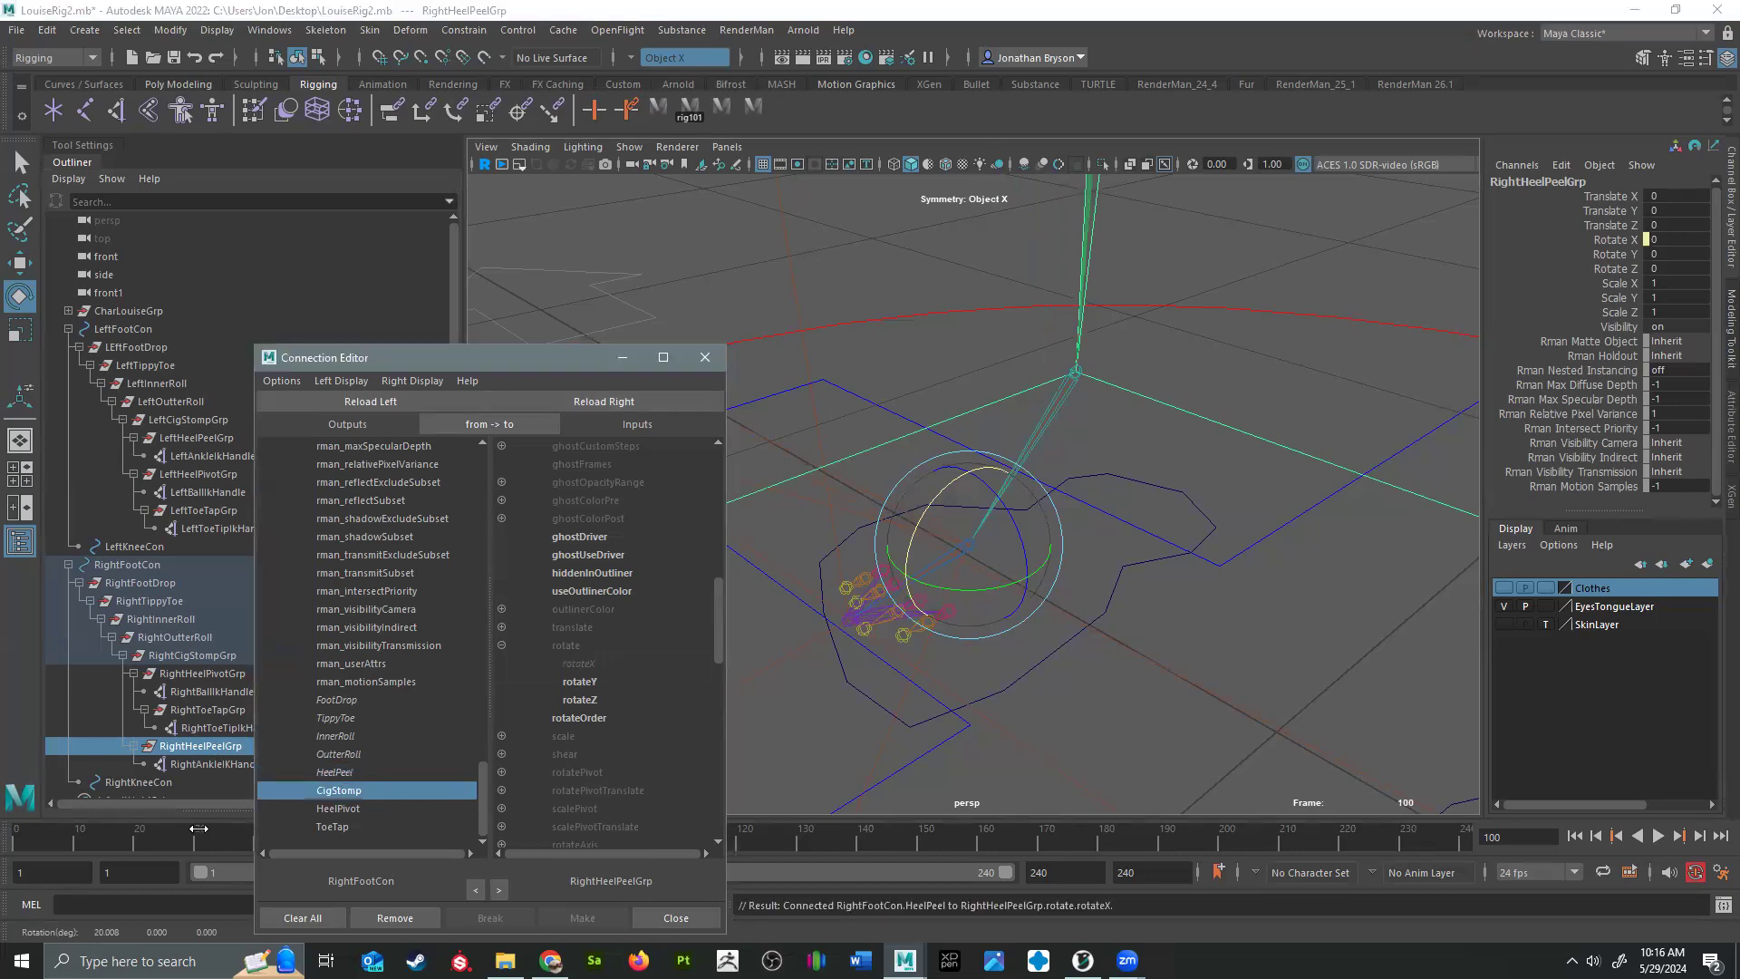
left_click(188, 655)
left_click(604, 400)
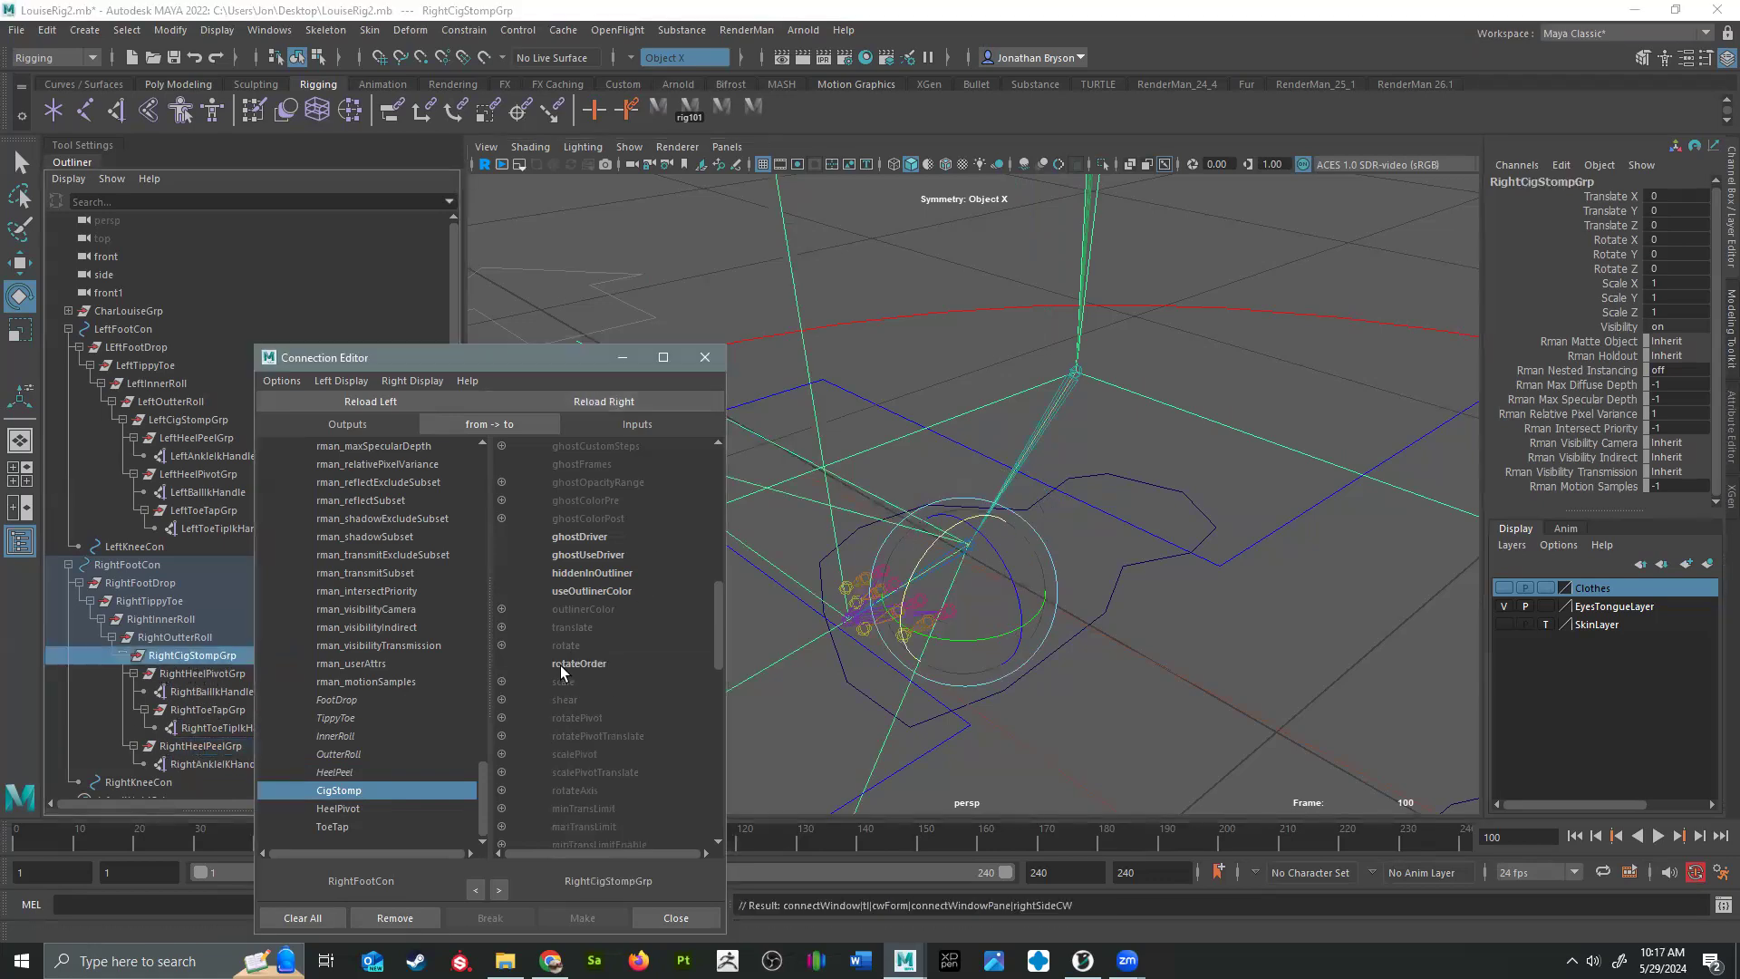
left_click(501, 646)
left_click_drag(981, 629, 943, 635)
key("ctrl+z")
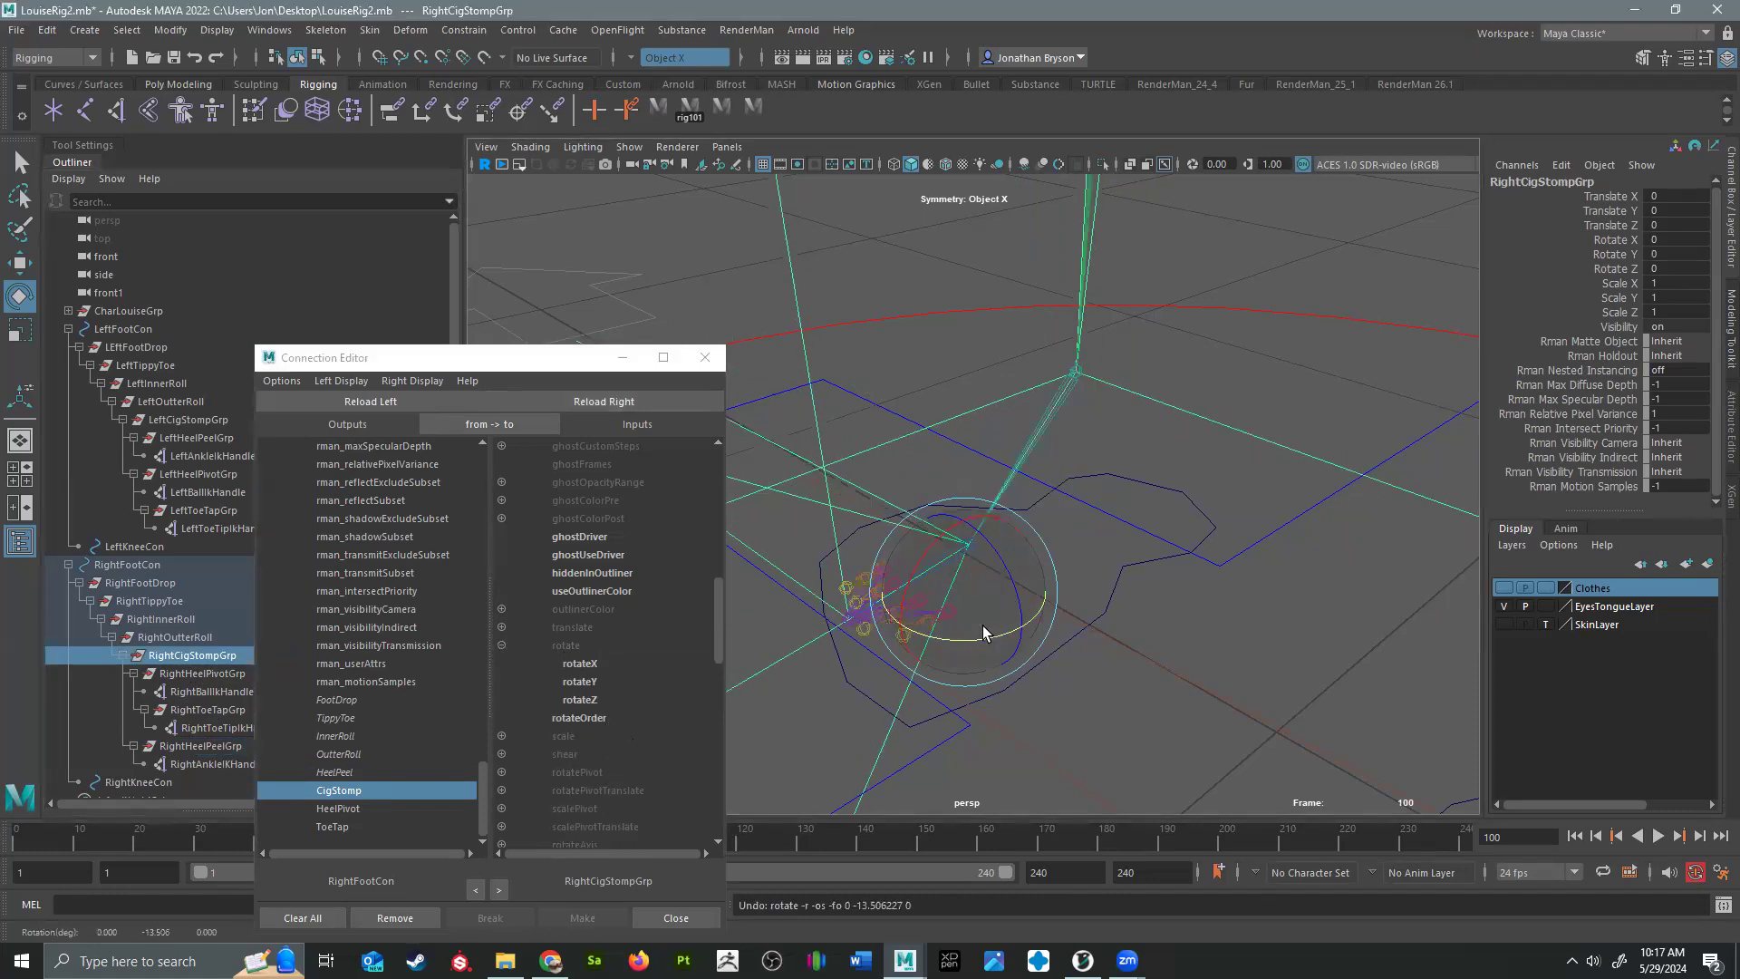
left_click(591, 682)
Step: Load RightHeelPivotGrp as the target, test its rotation axis and undo the test, and connect RightFootCon's HeelPivot to its rotateY
left_click(373, 806)
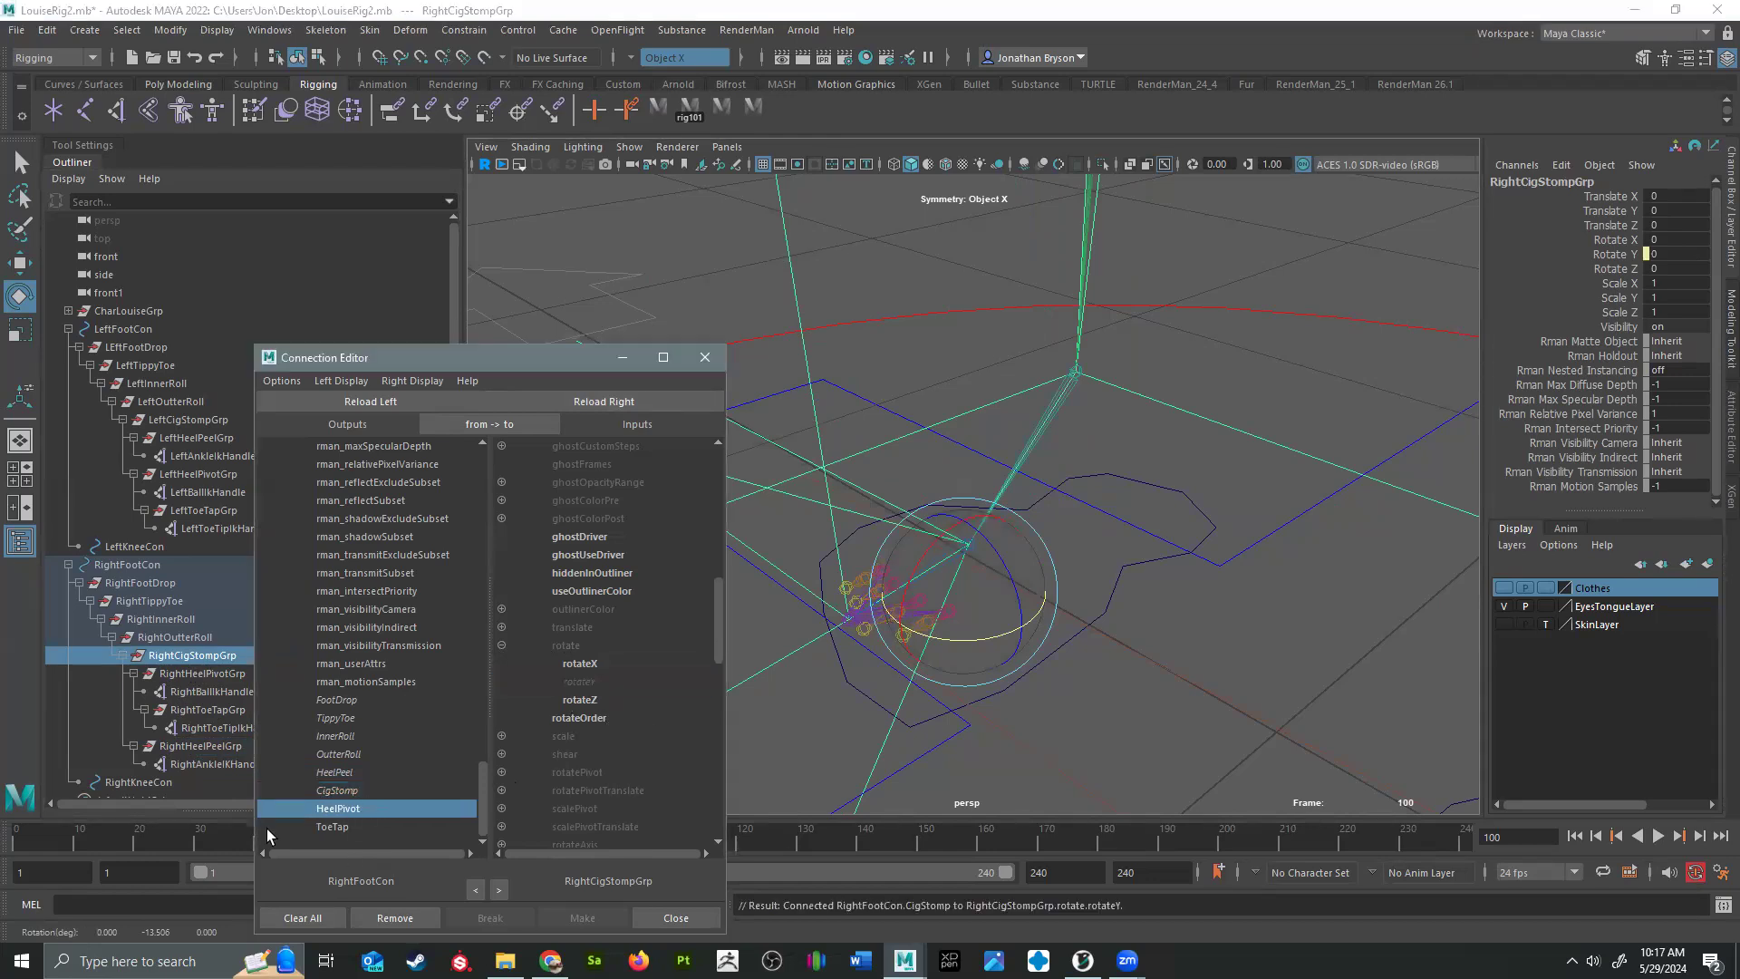
left_click(205, 749)
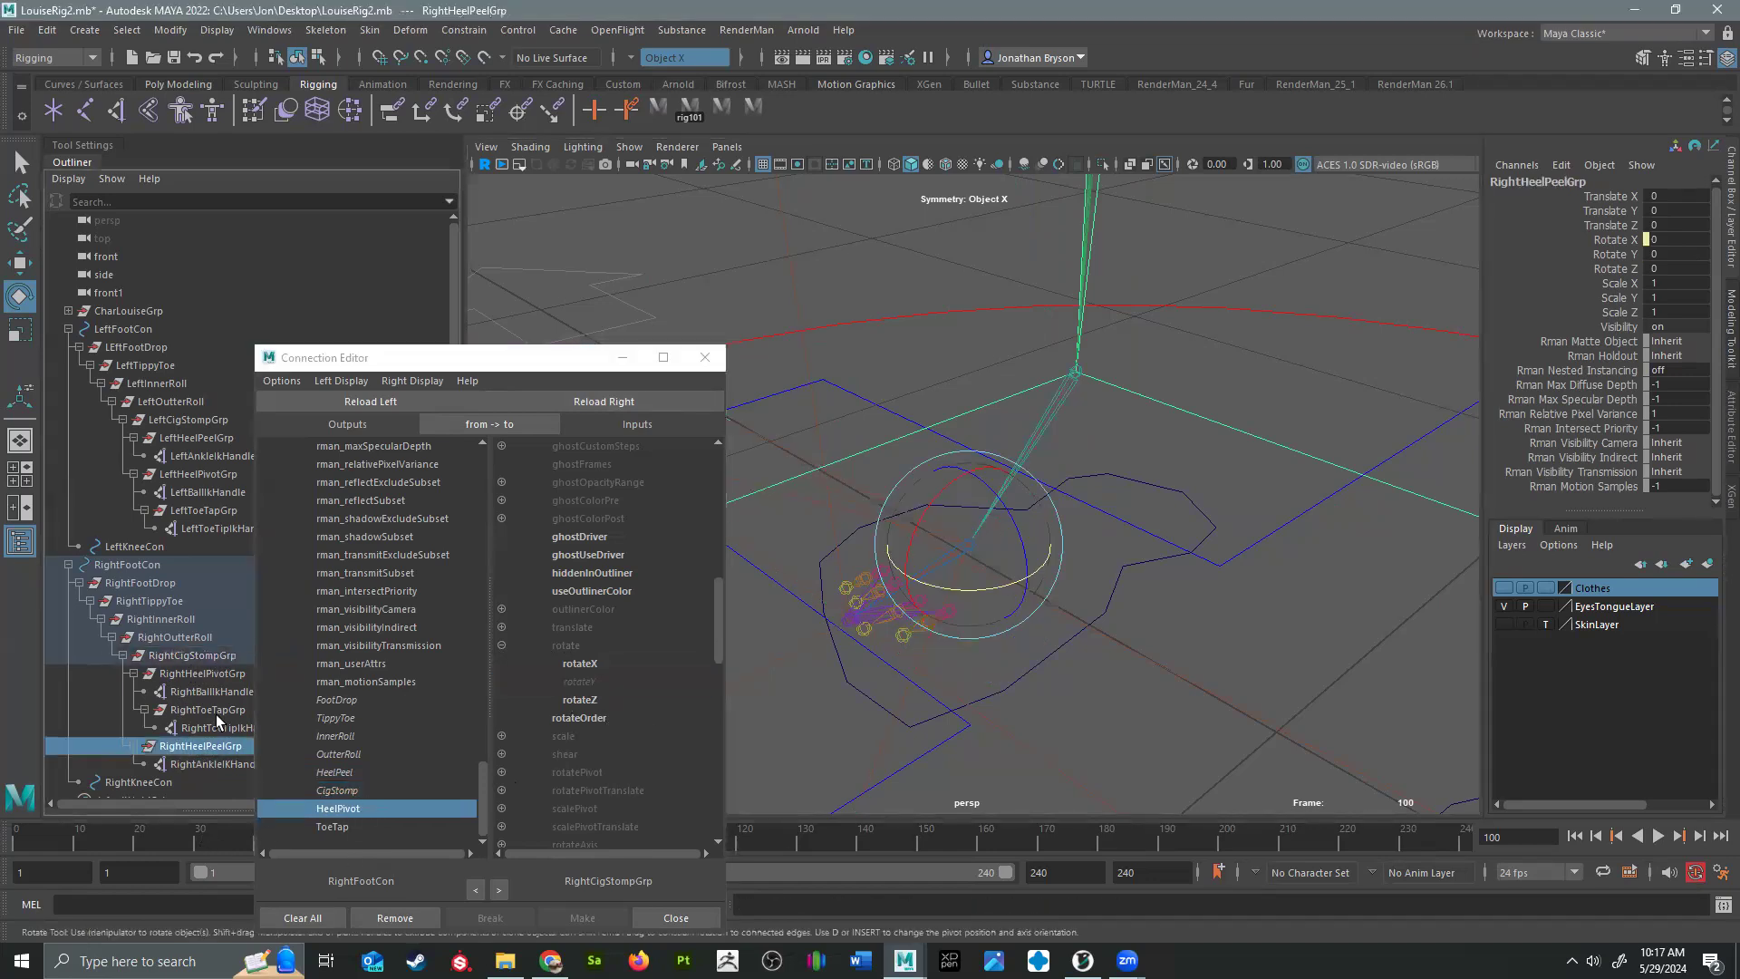
left_click(211, 674)
left_click(604, 404)
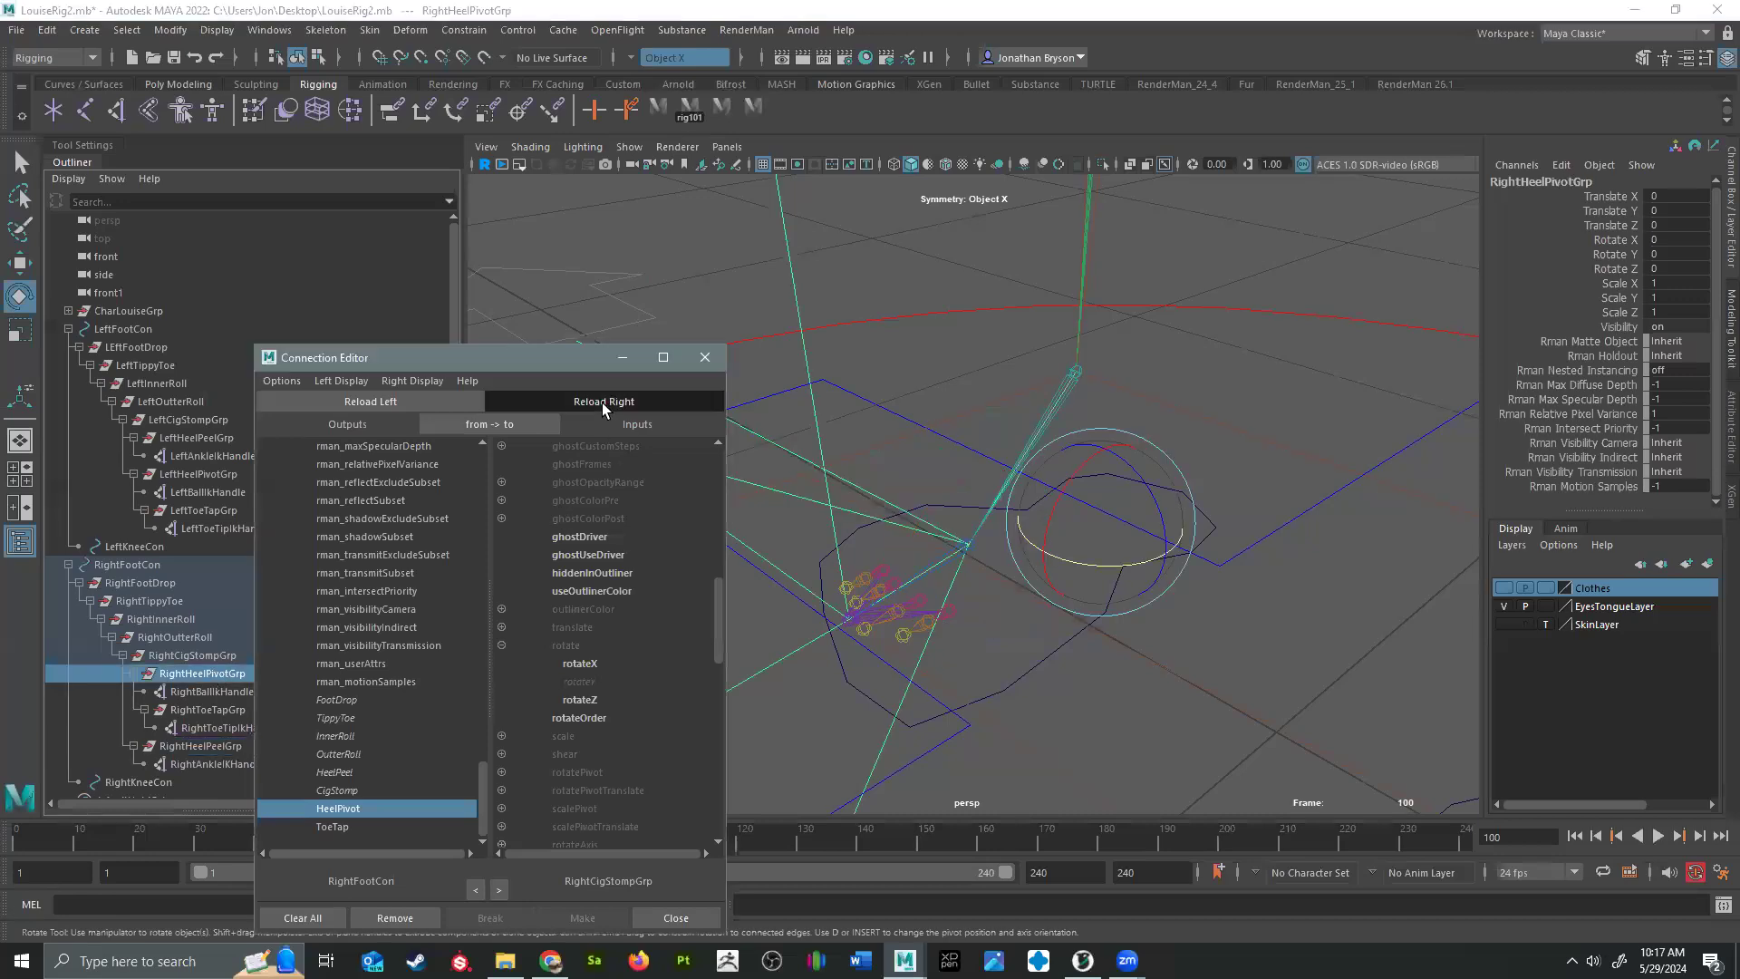
left_click(502, 645)
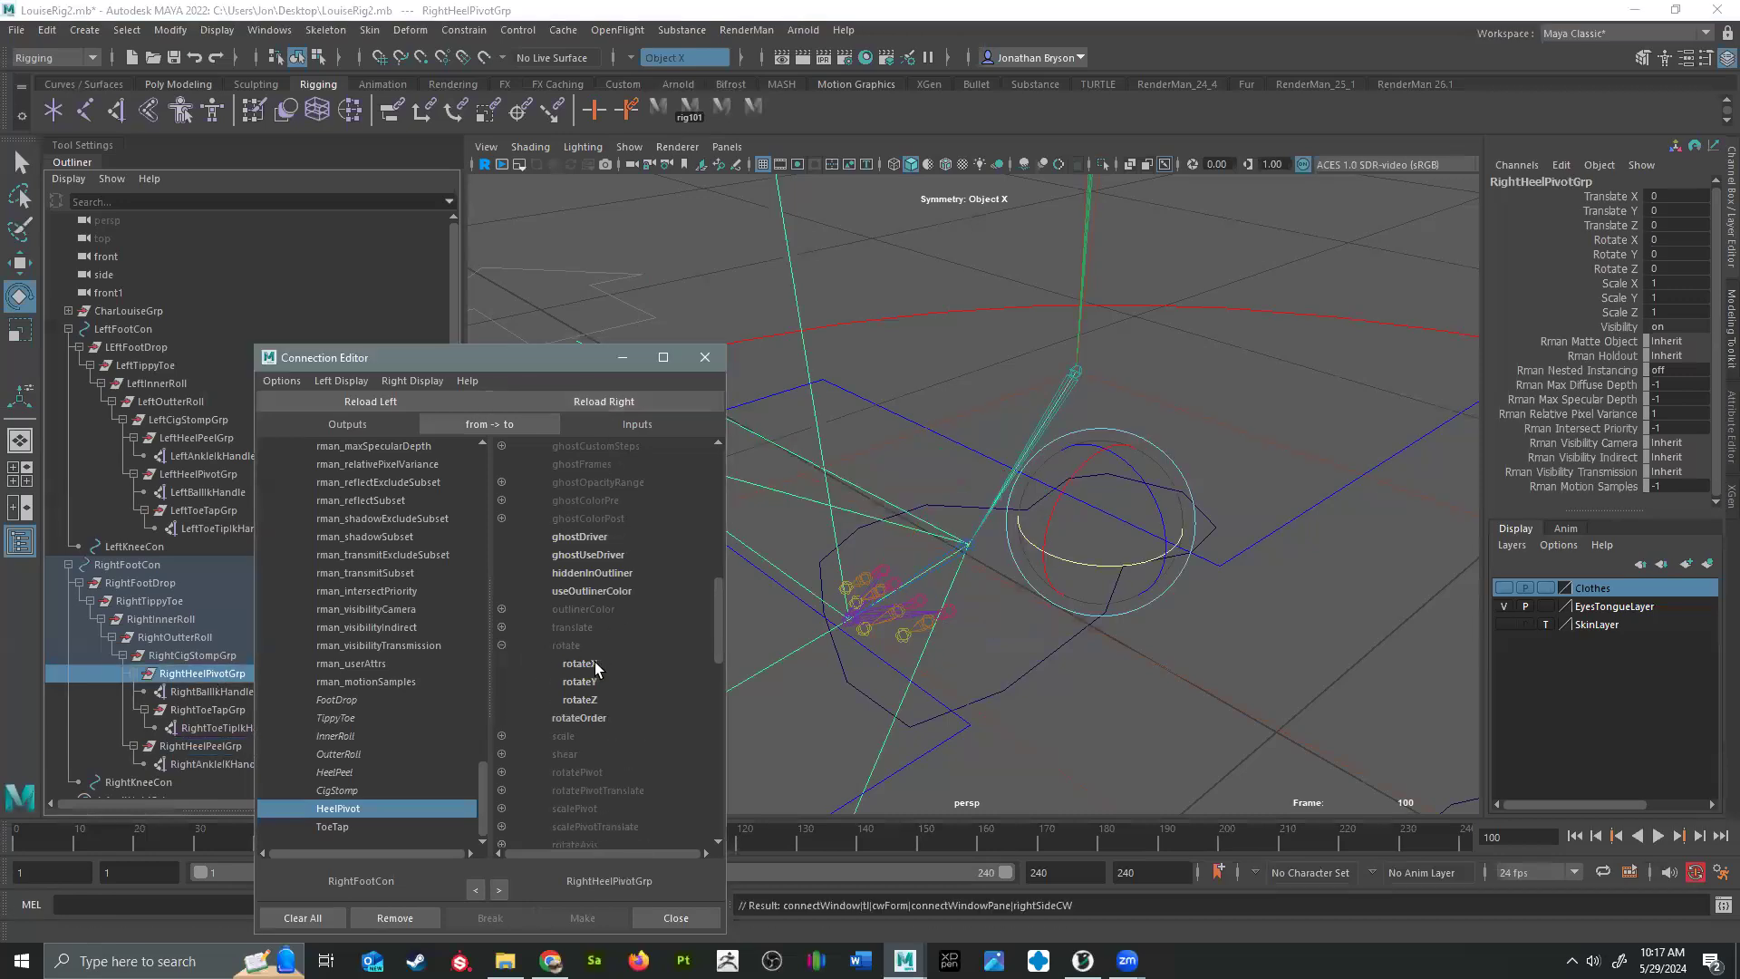
left_click_drag(1151, 563, 1117, 568)
key("ctrl+z")
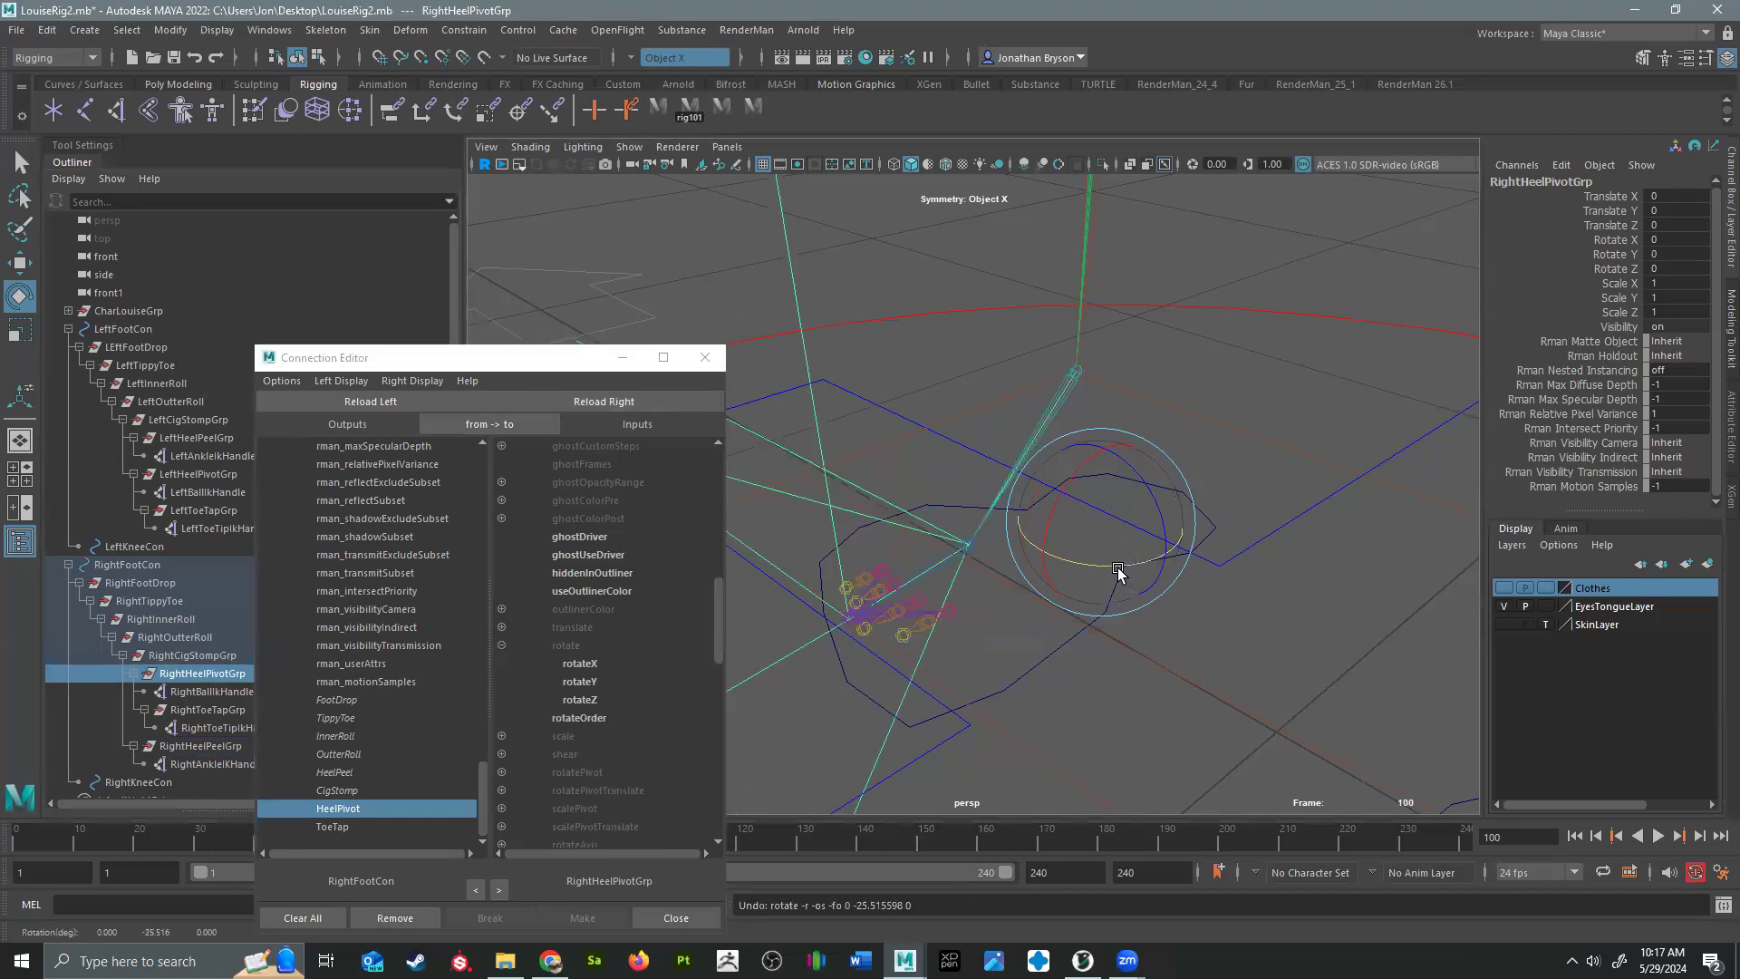
left_click(582, 681)
Step: Load RightToeTapGrp as the target, test its rotation axis and undo the tests, and connect RightFootCon's ToeTap to its rotateX
left_click(332, 827)
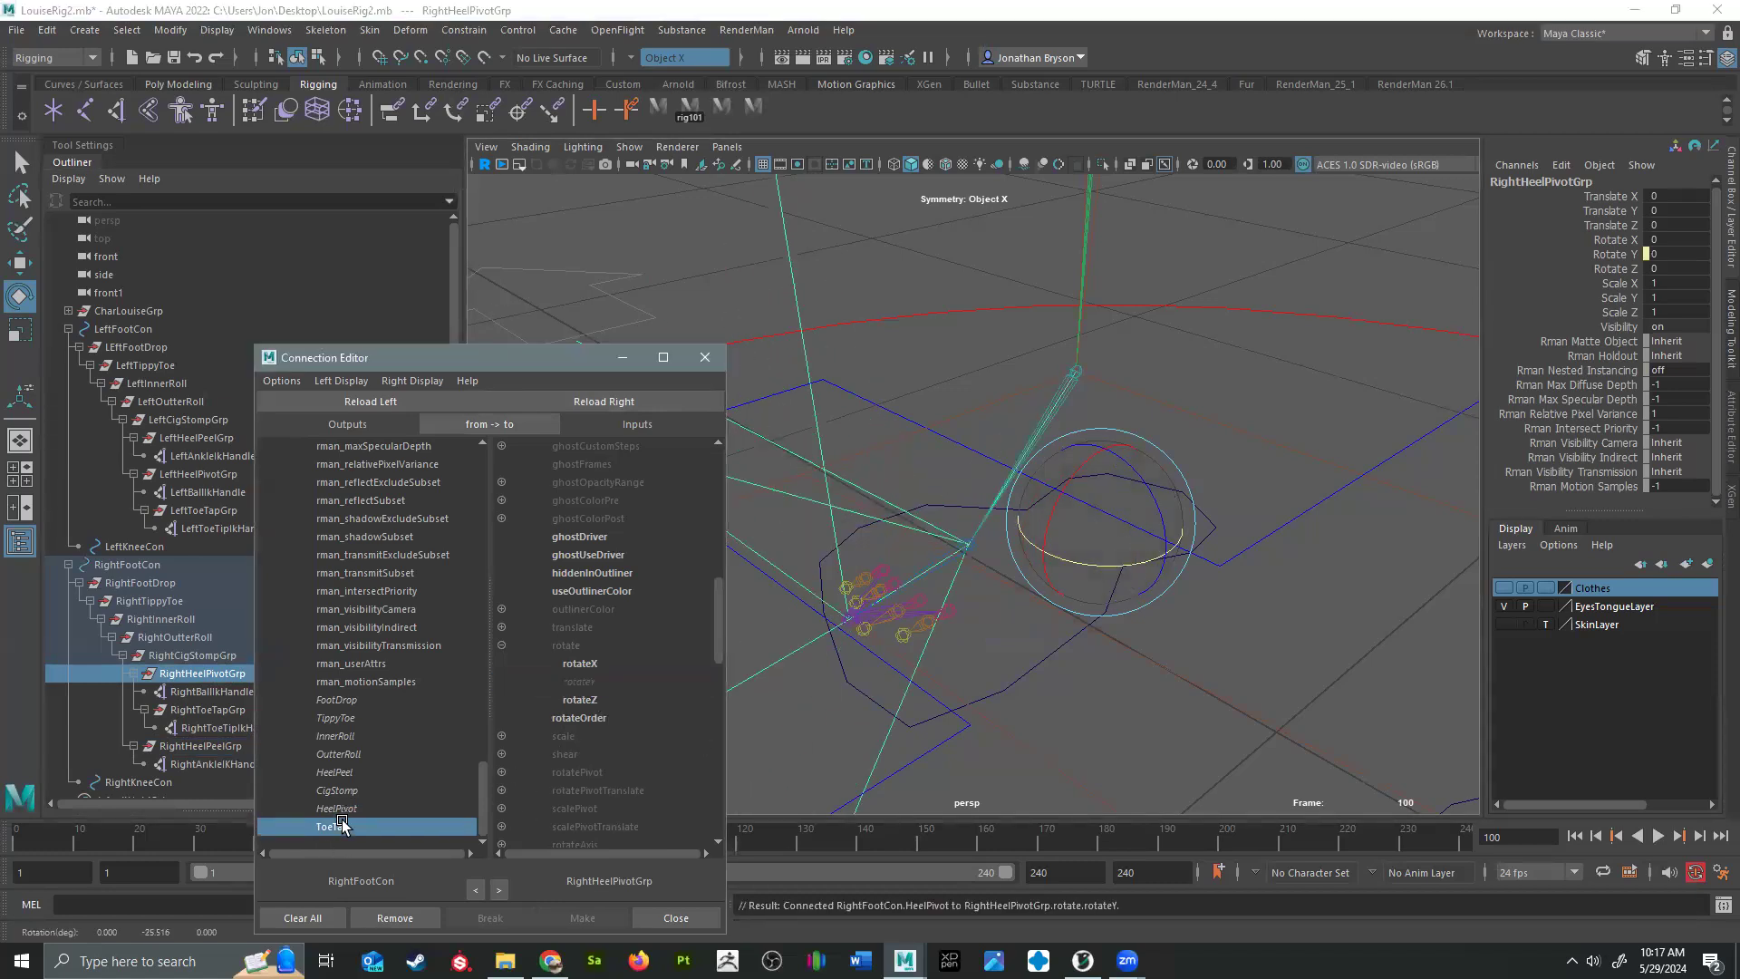
left_click(204, 711)
left_click(616, 395)
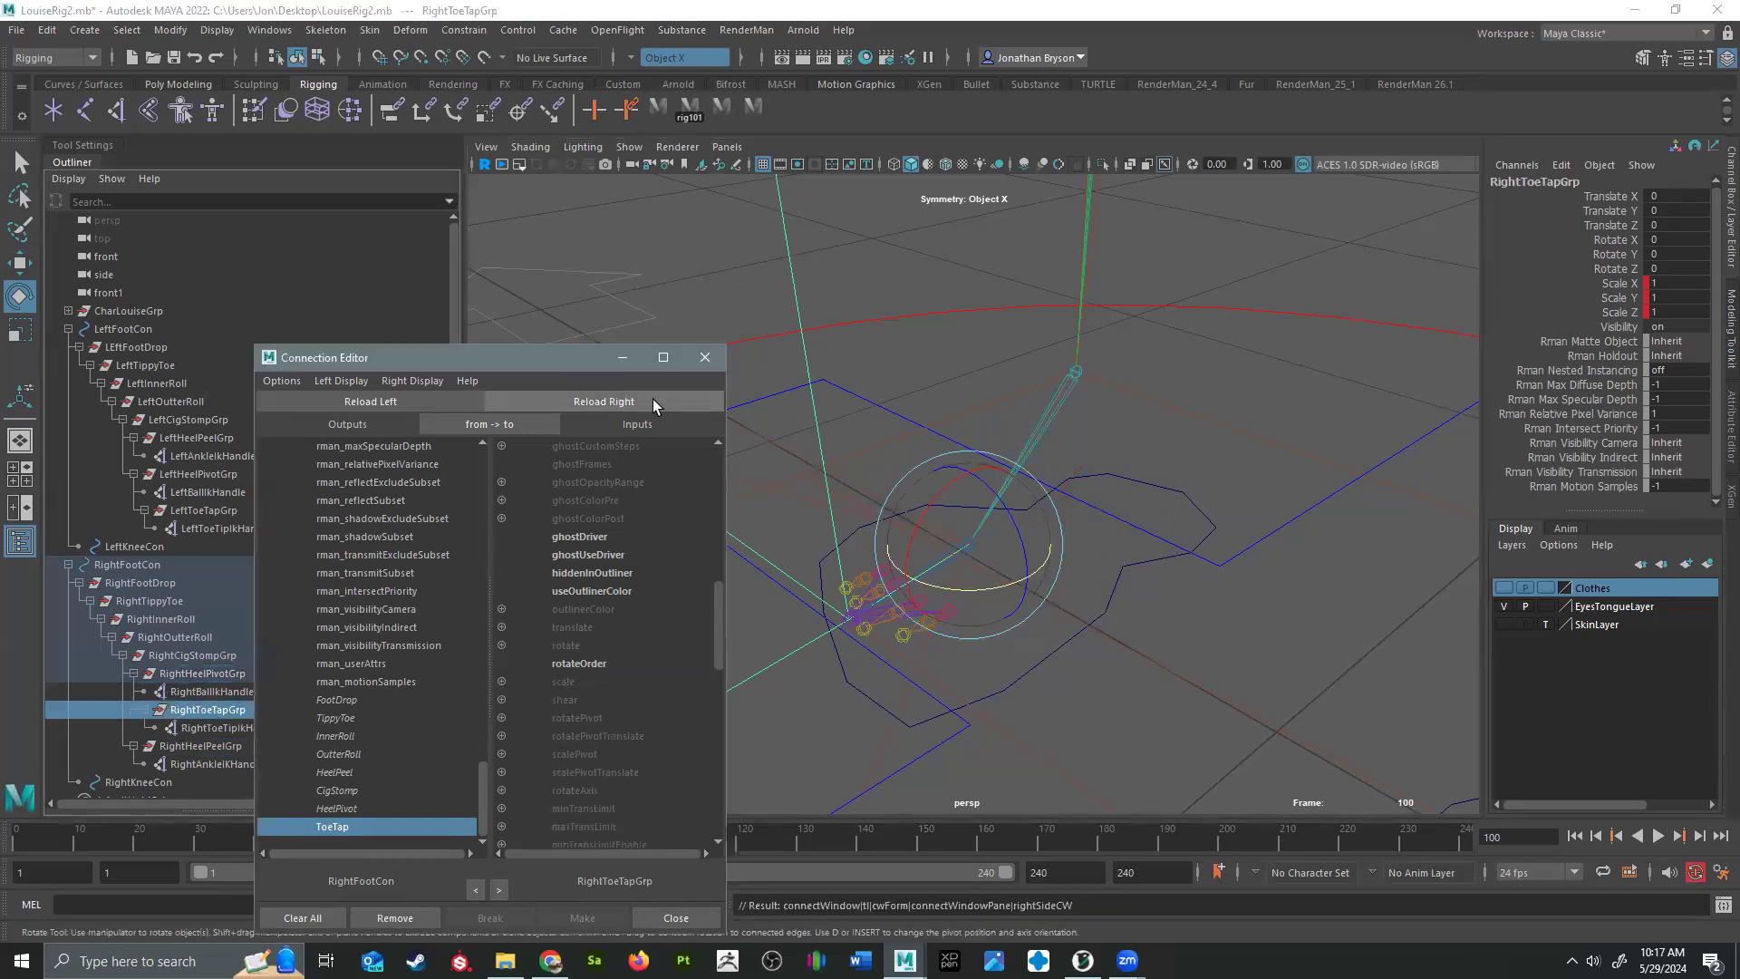
left_click_drag(936, 495, 938, 544)
key("ctrl+z")
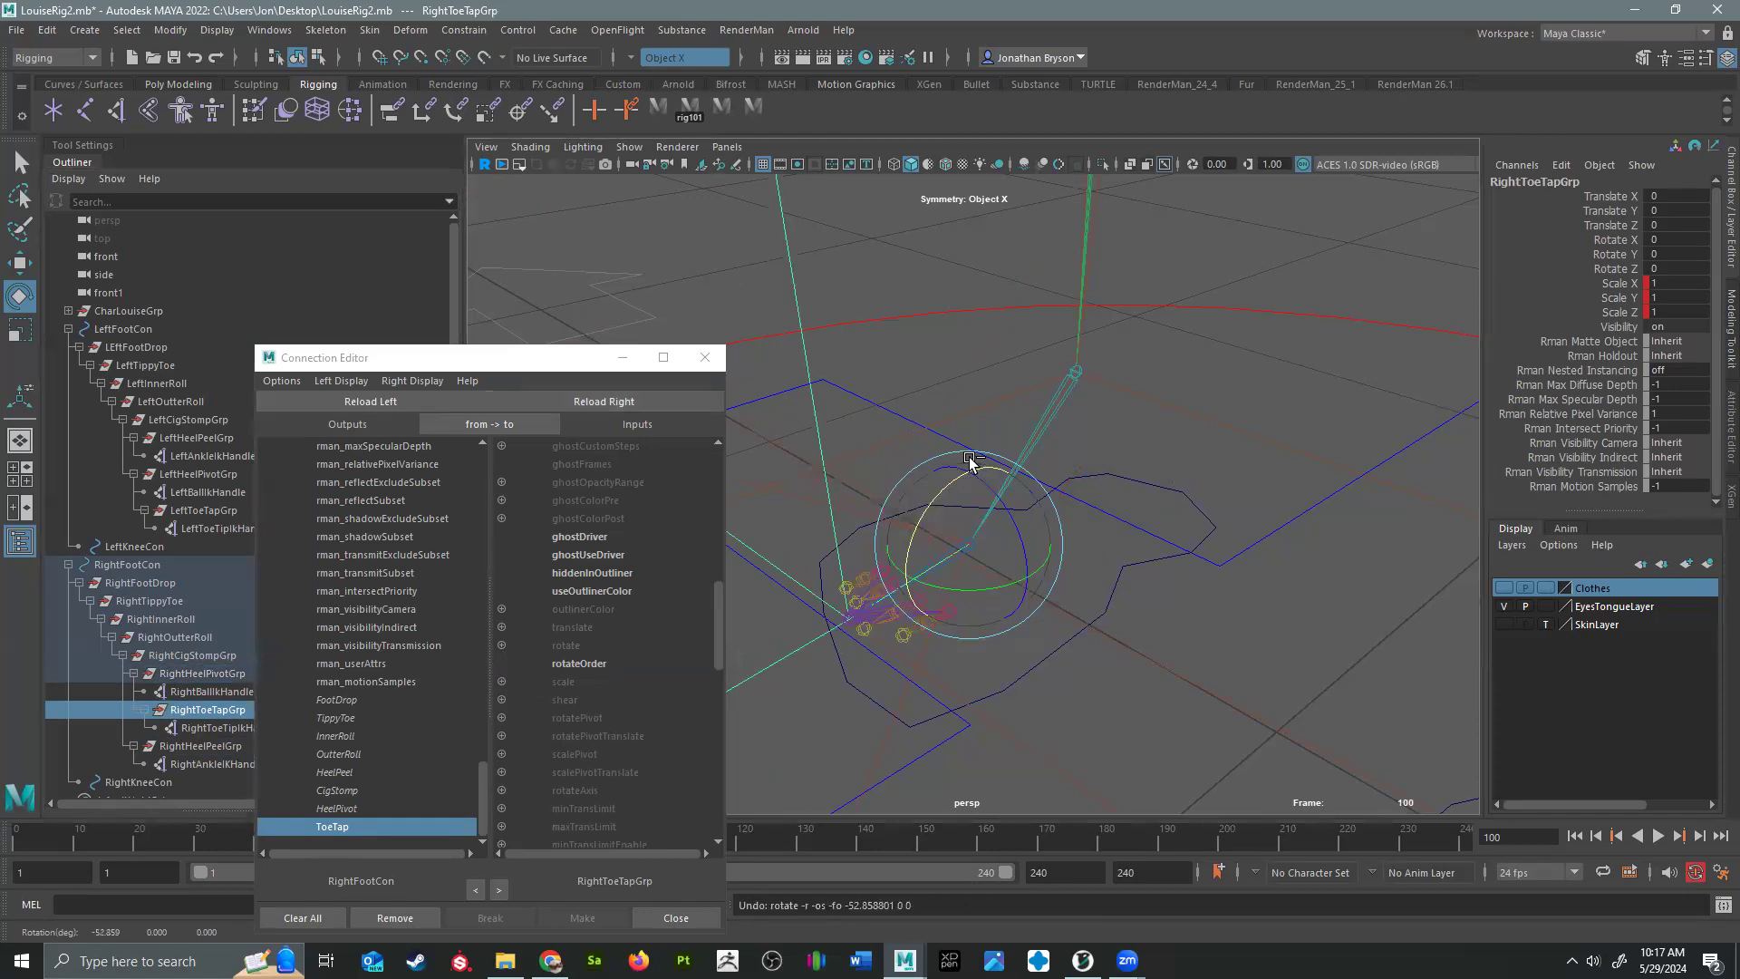
left_click_drag(948, 510, 953, 484)
key("ctrl+z")
left_click(501, 644)
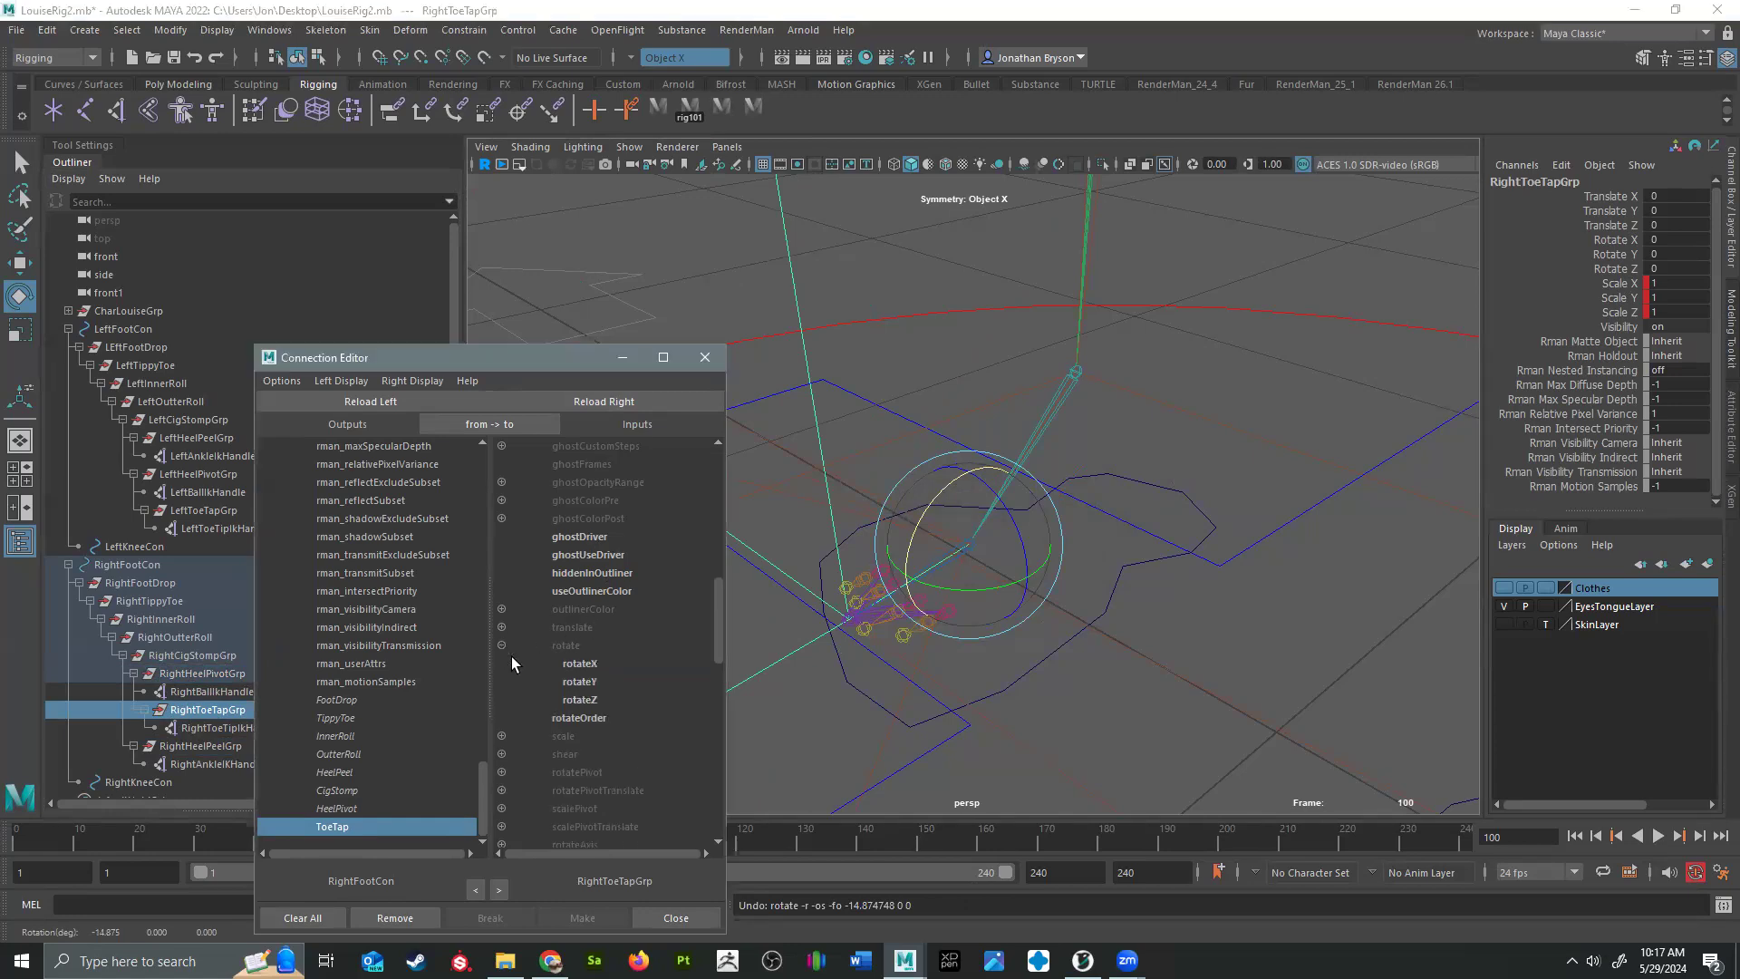
left_click(587, 665)
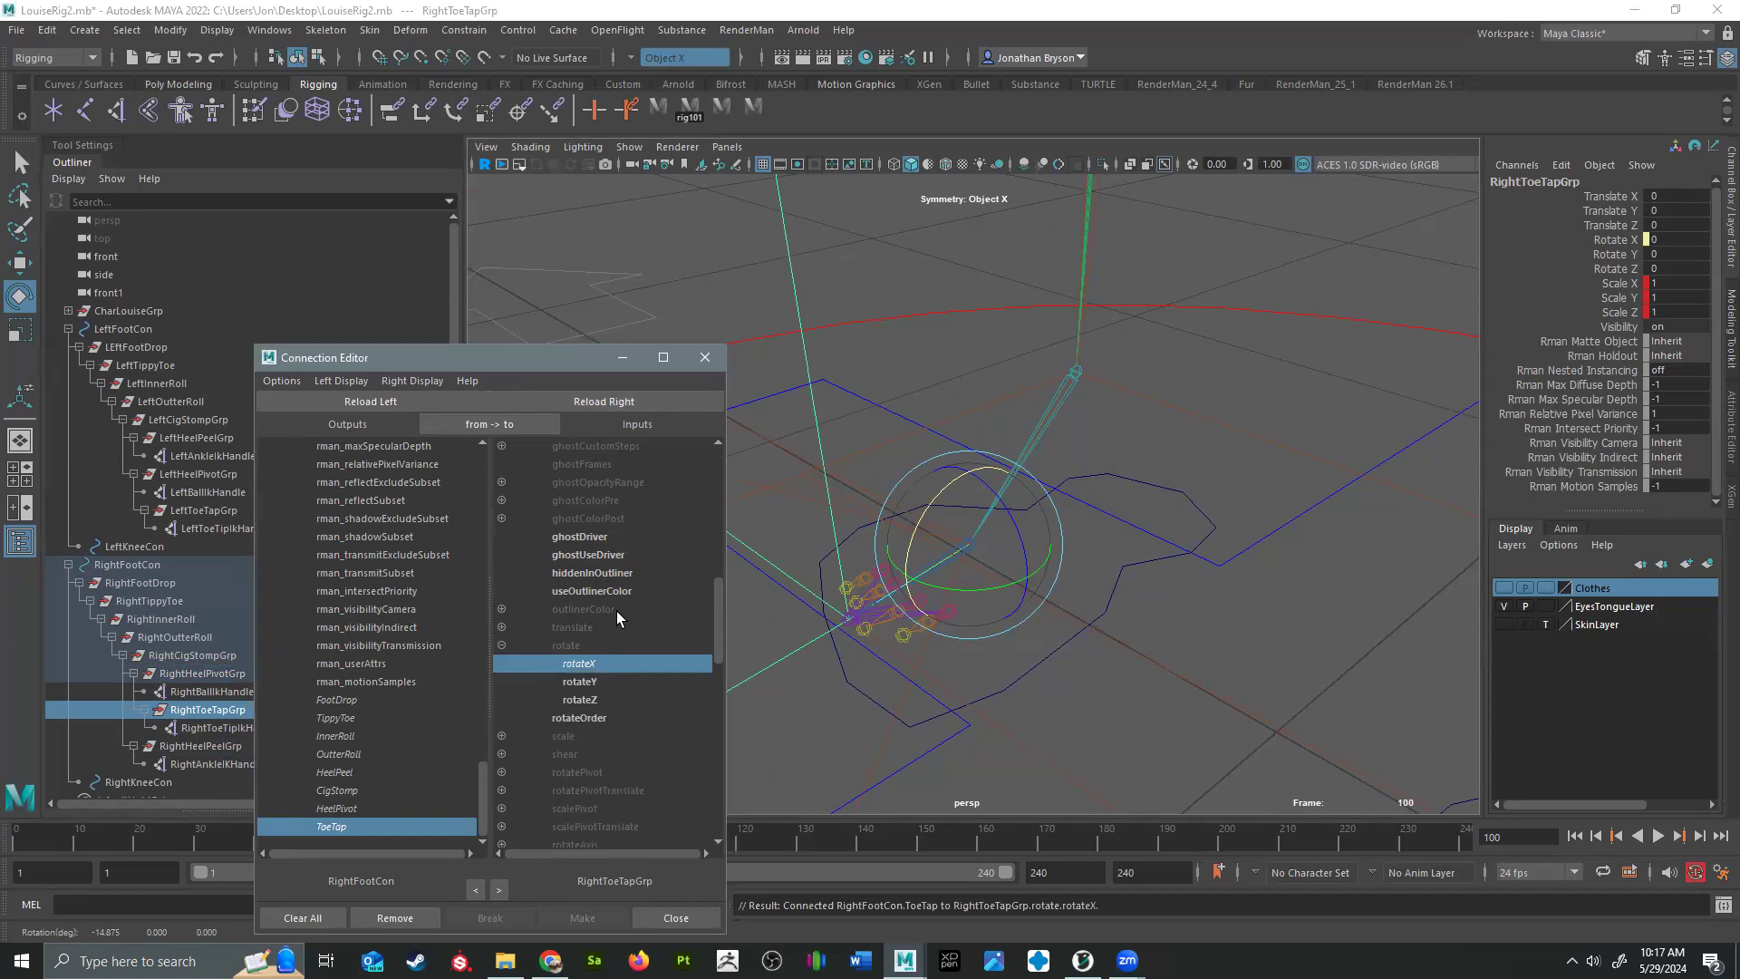
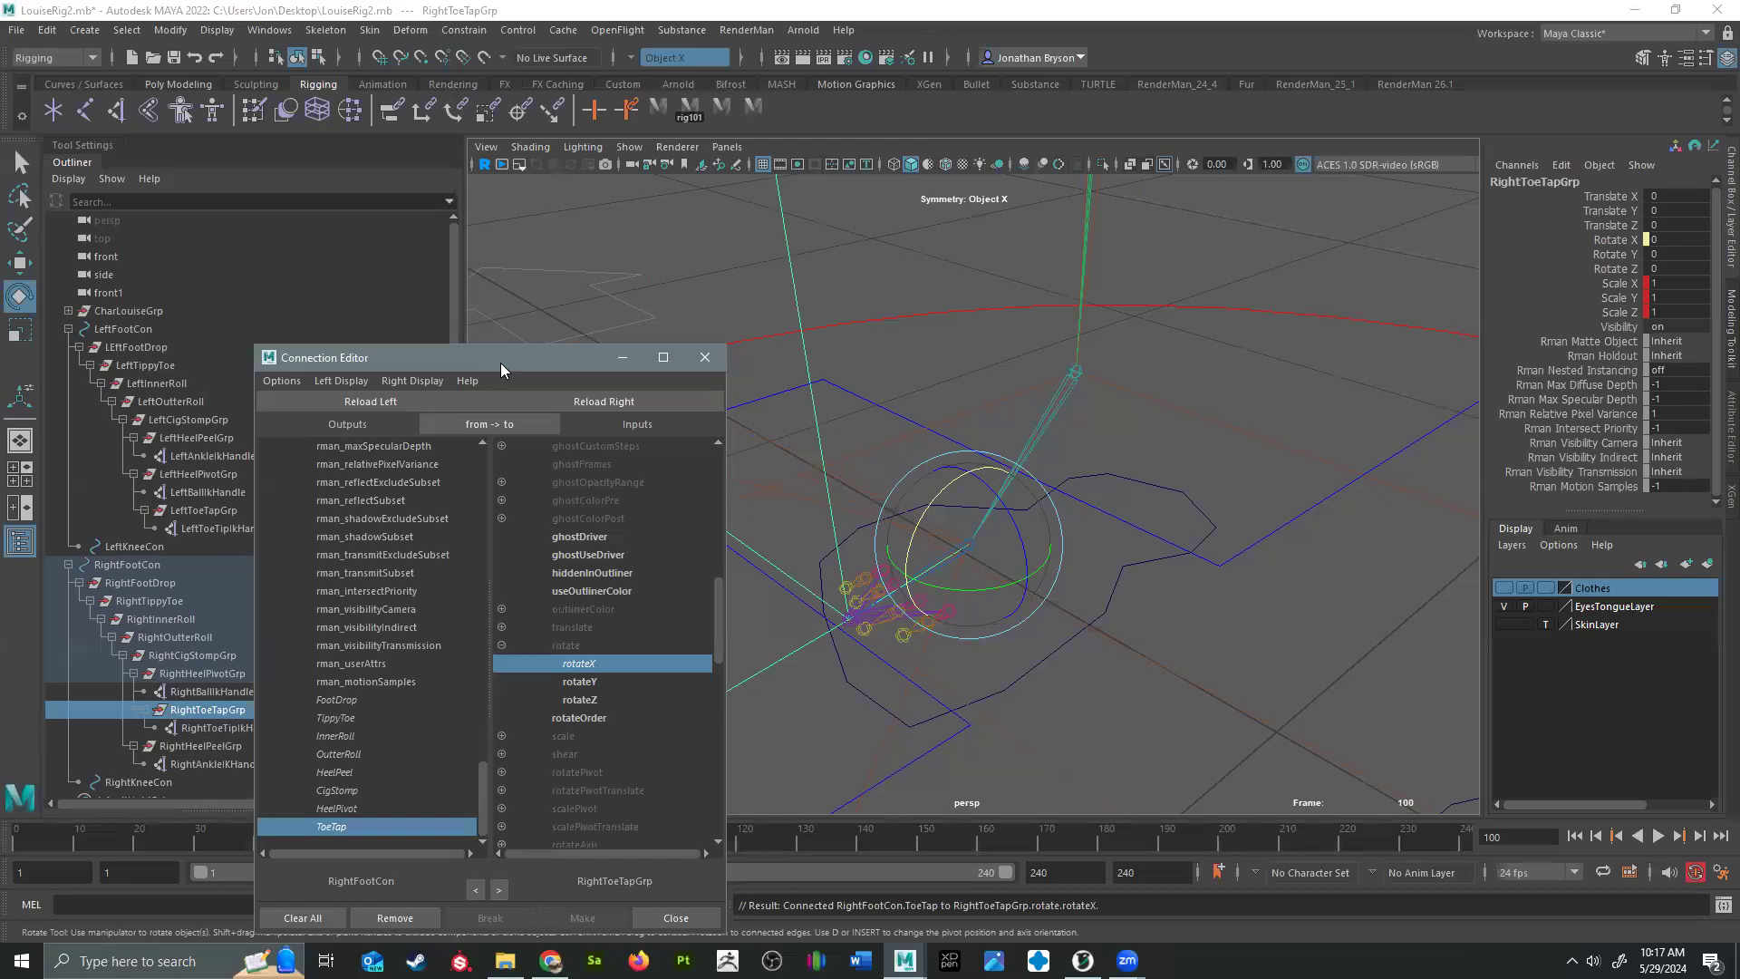
Step: Delete RightToeTapGrp's keys at frame 100 on the timeline and close the Connection Editor
left_click_drag(501, 362, 502, 214)
right_click(625, 834)
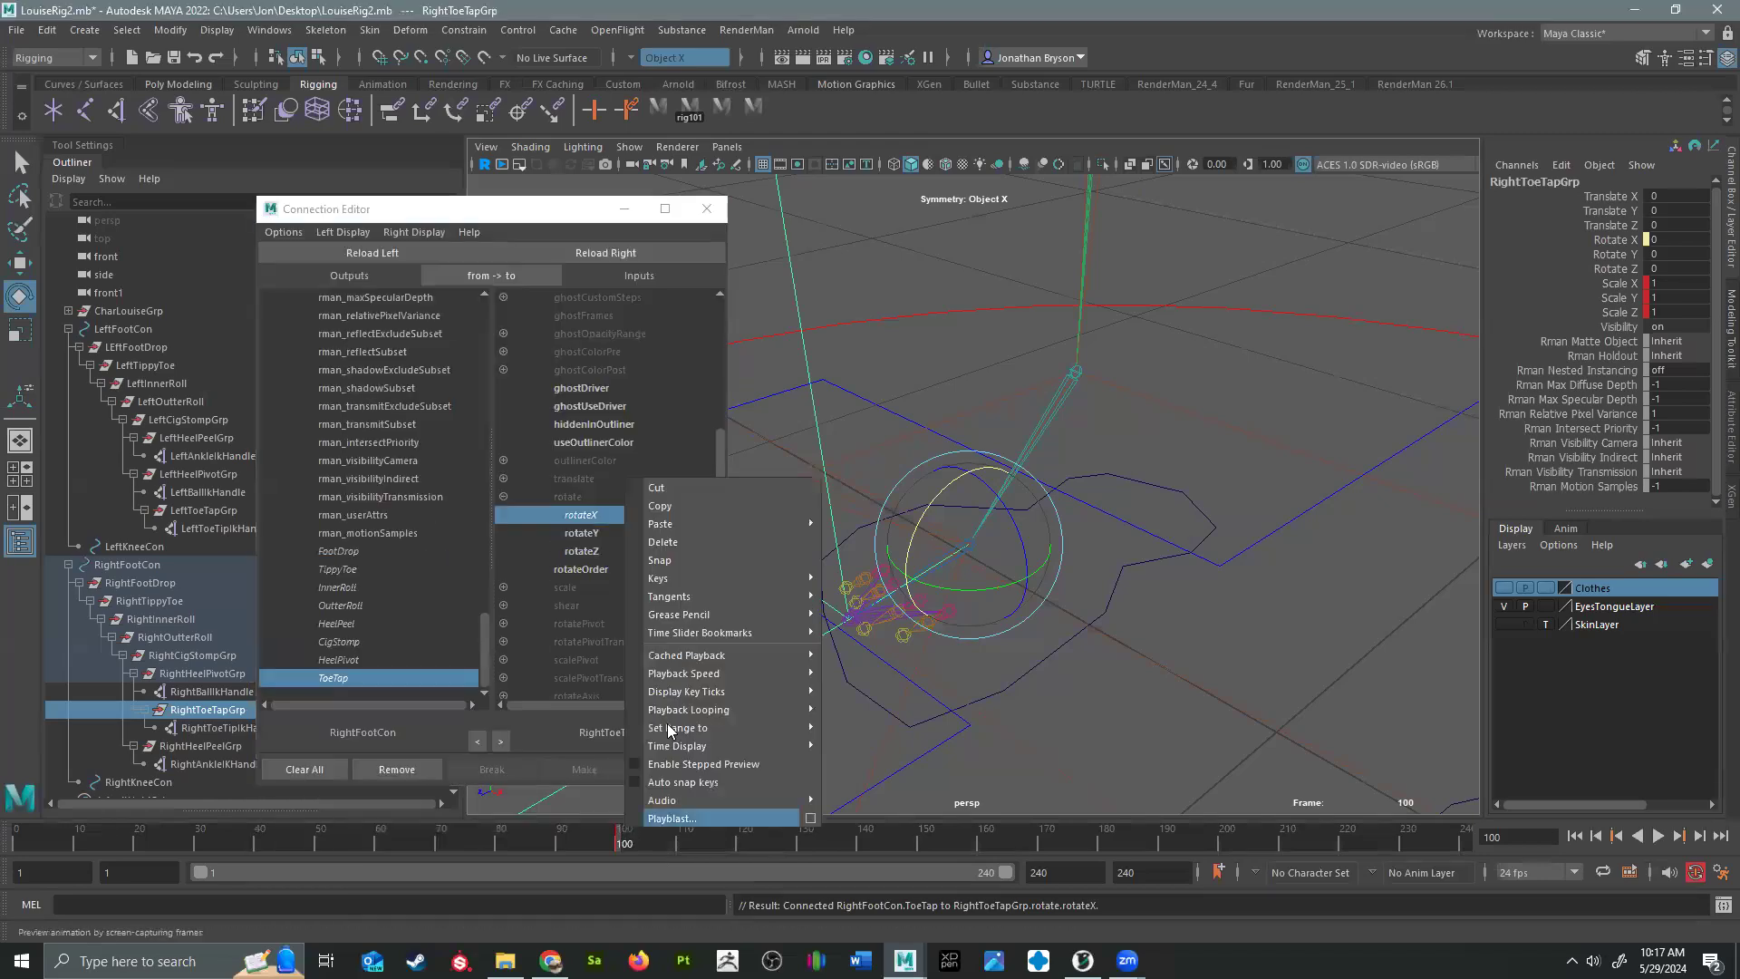
left_click(663, 541)
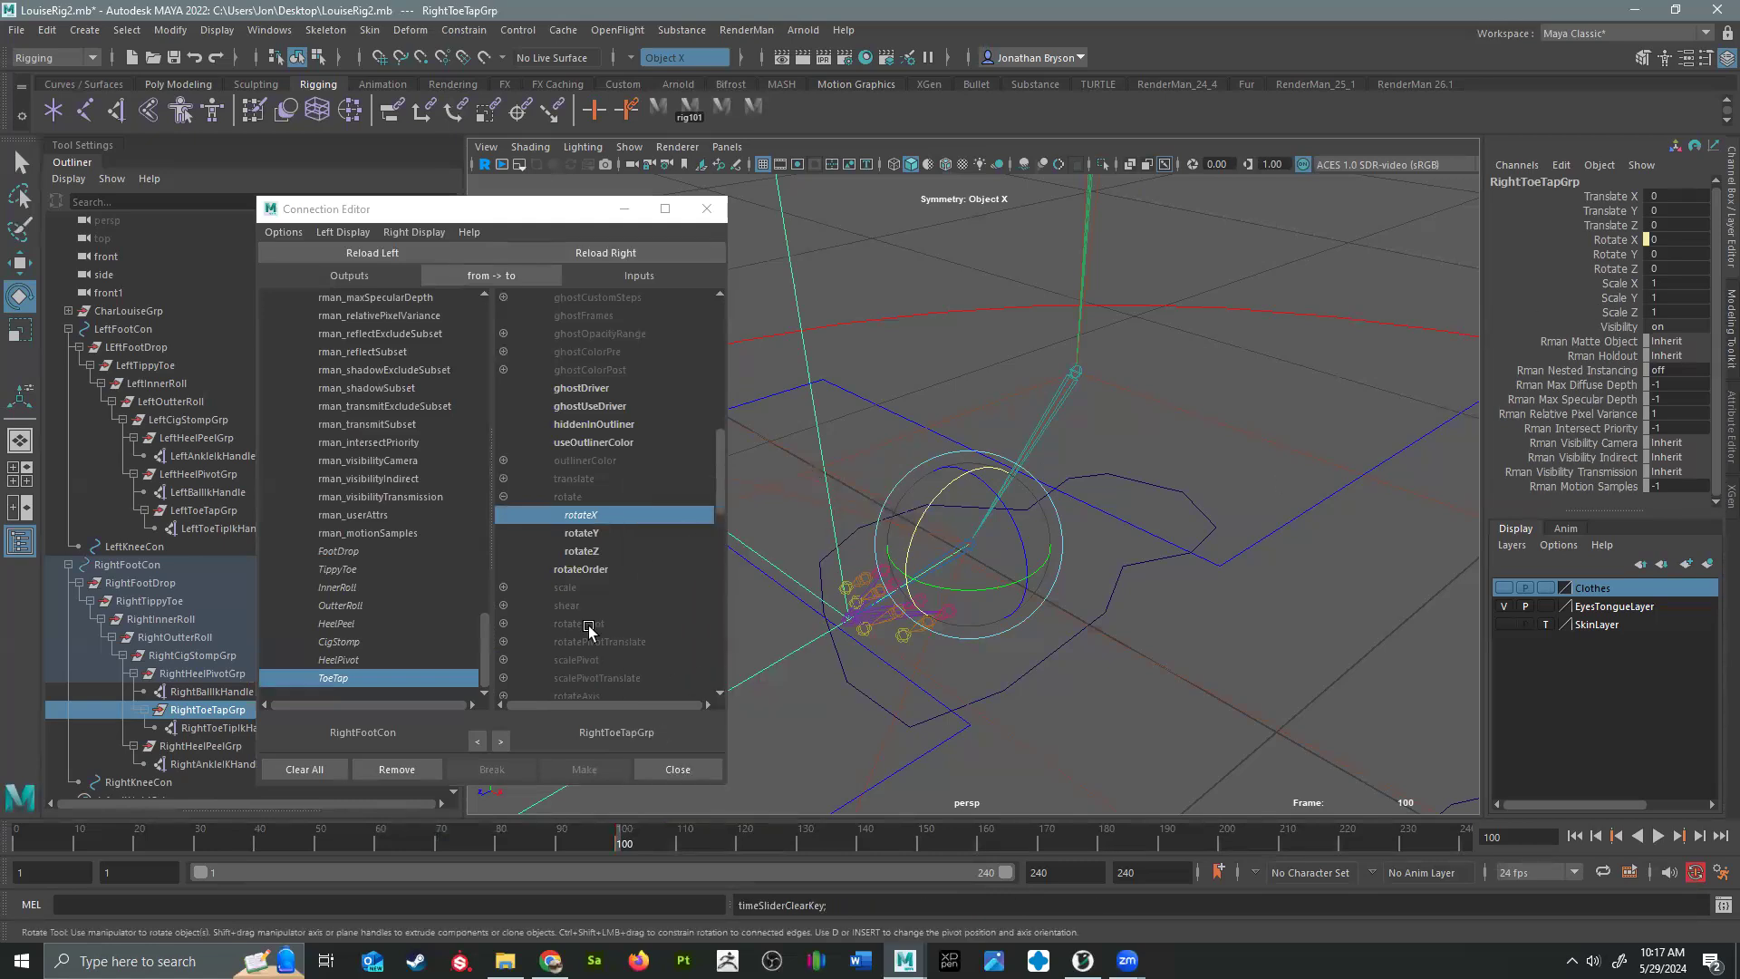
left_click(351, 551)
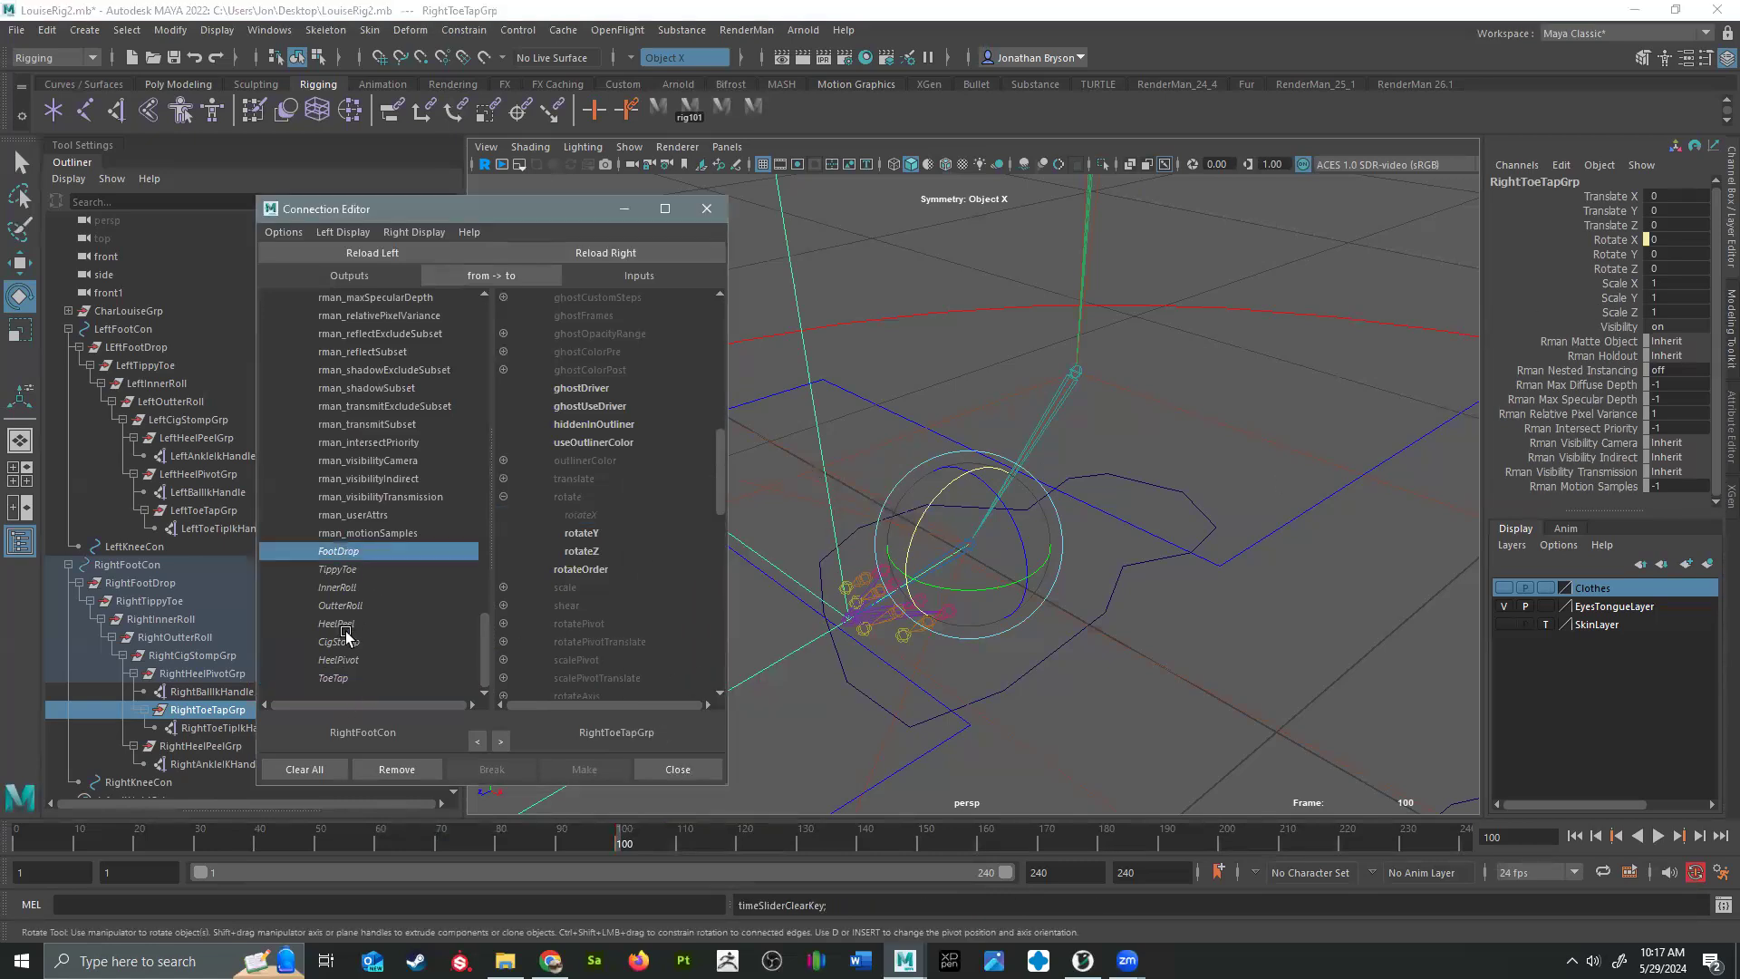
left_click(343, 676)
left_click(707, 209)
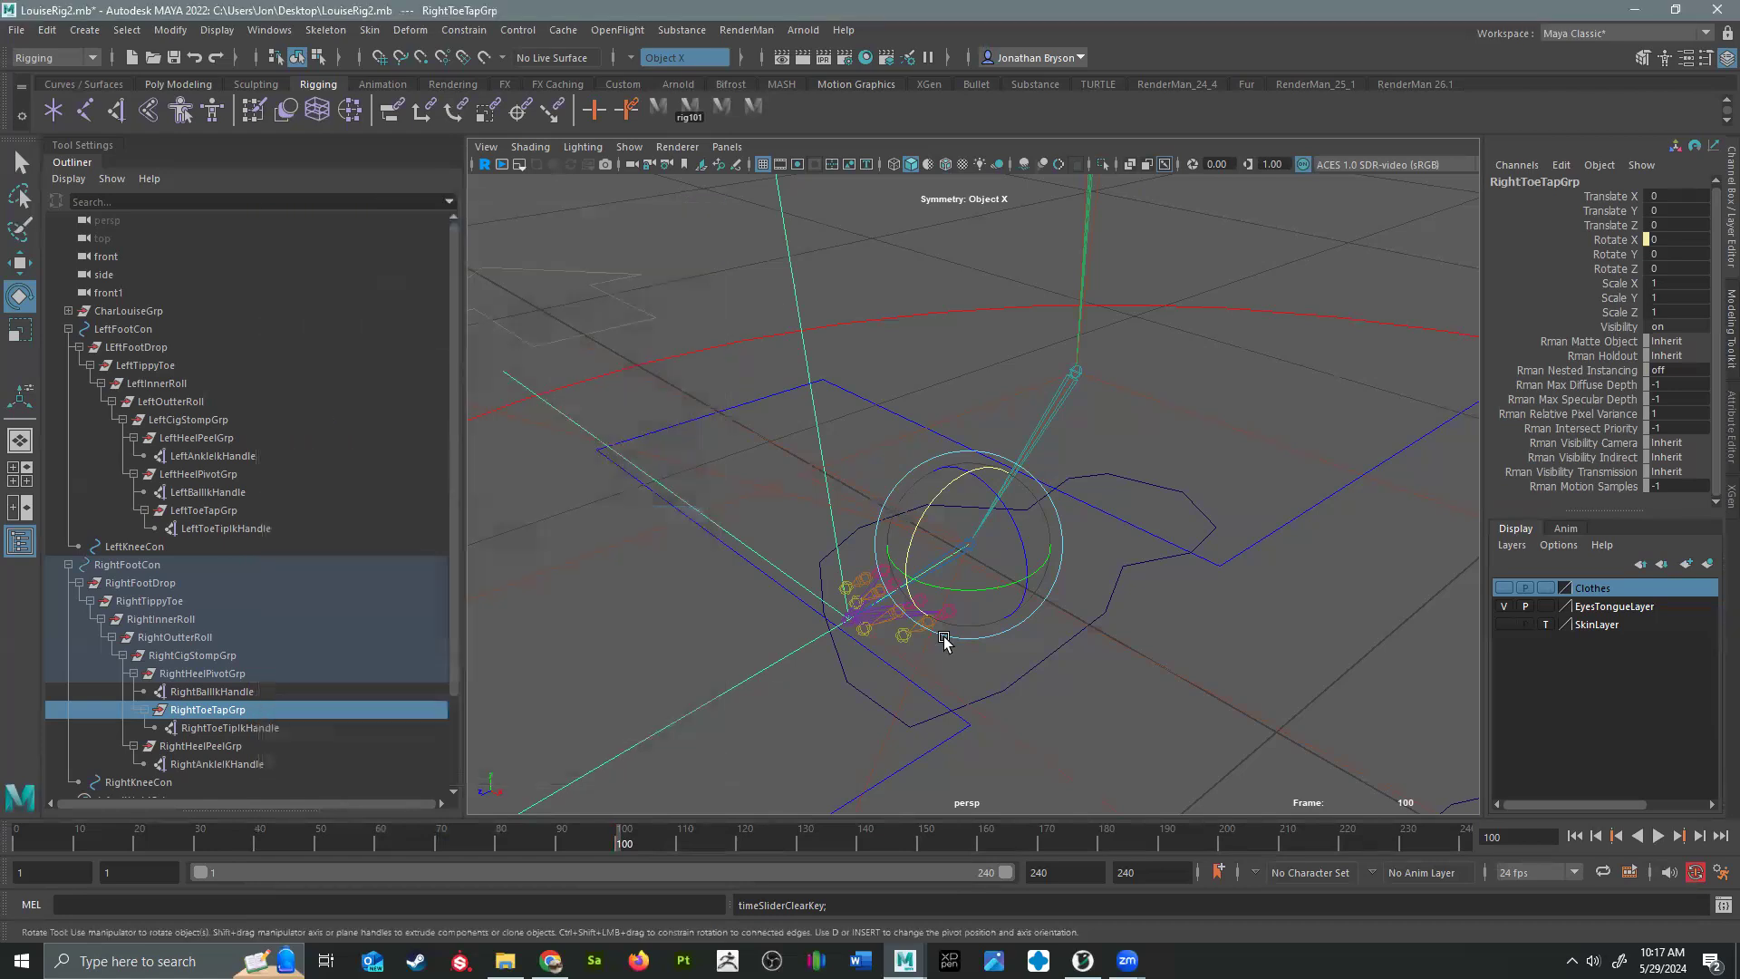
Step: Select RightFootCon, test its Foot Drop and Tippy Toe attributes with trial values, and undo each change
left_click(1213, 642)
left_click_drag(1150, 545, 1111, 617)
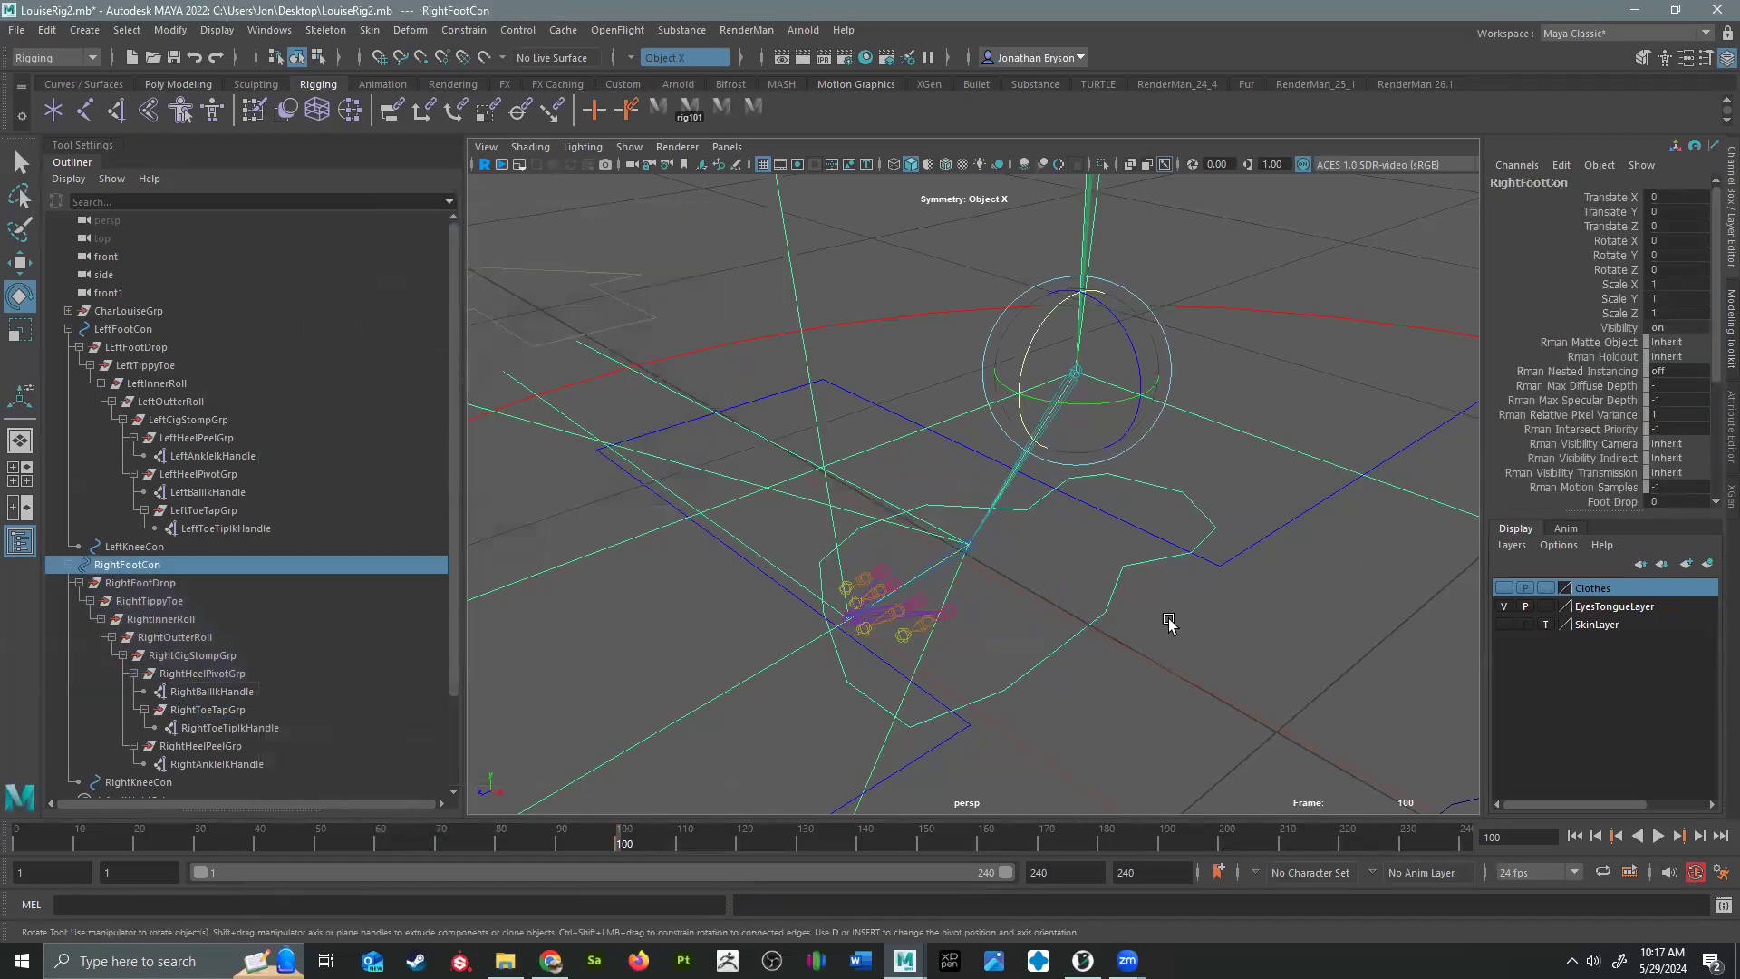
scroll(1571, 379, "down", 3)
scroll(1568, 379, "down", 1)
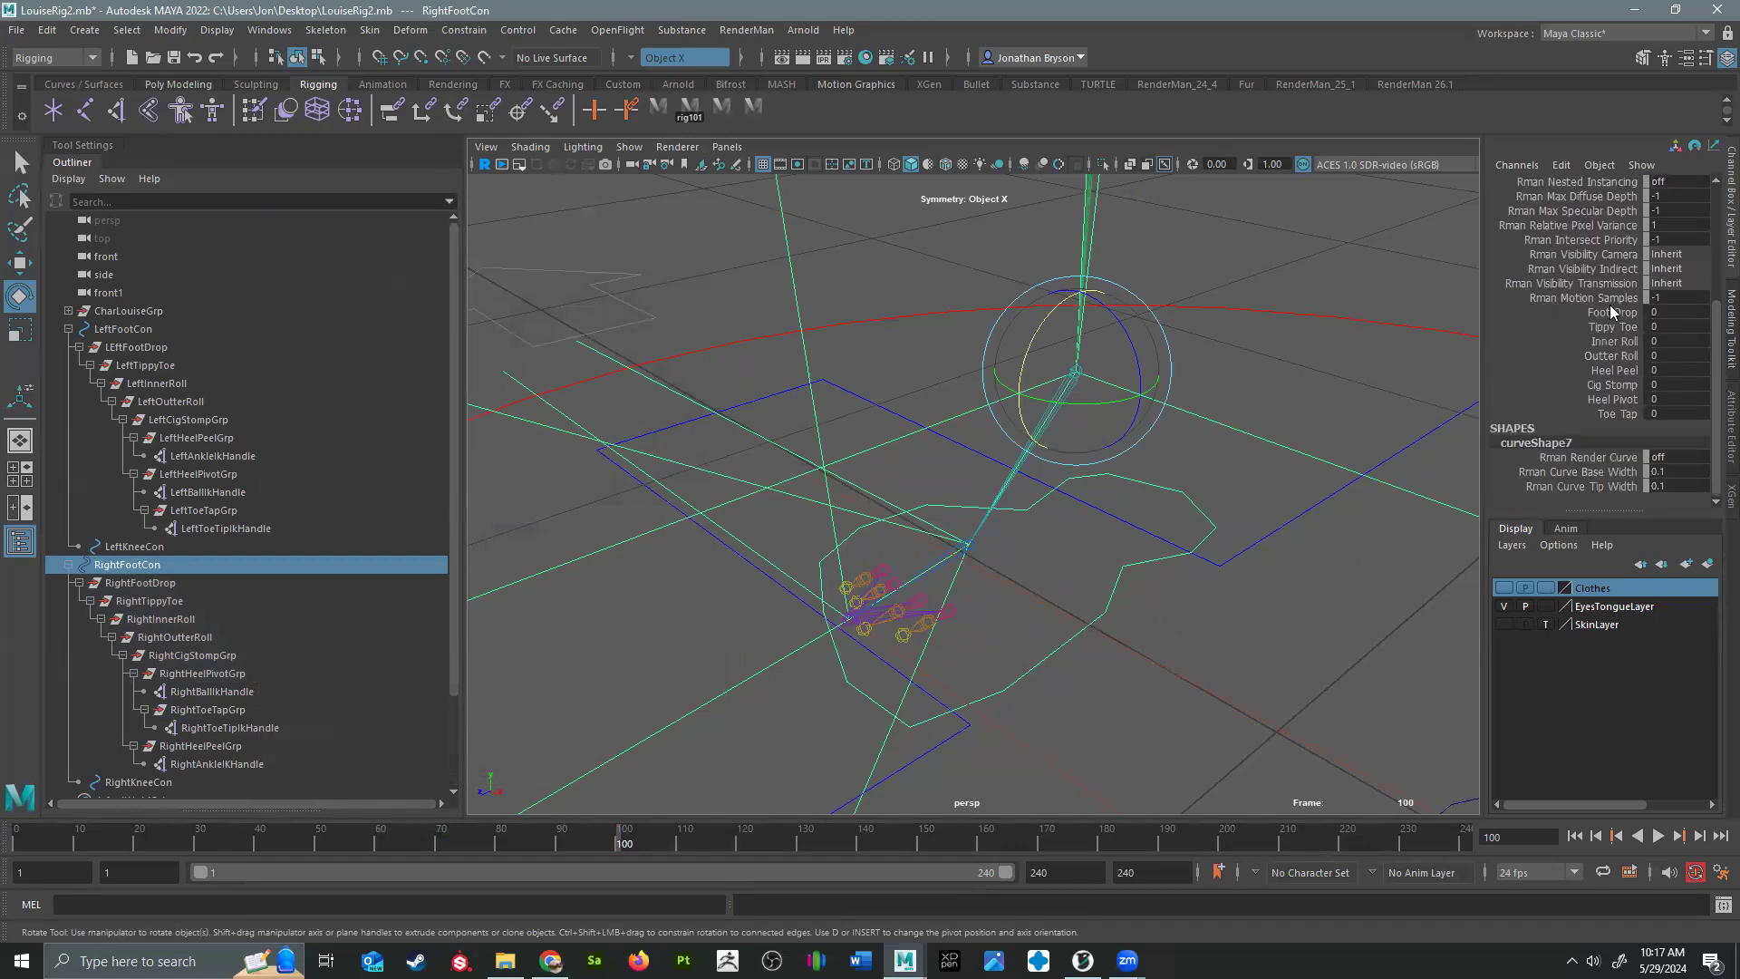
left_click(1610, 312)
middle_click_drag(1174, 524, 907, 611)
key("ctrl+z")
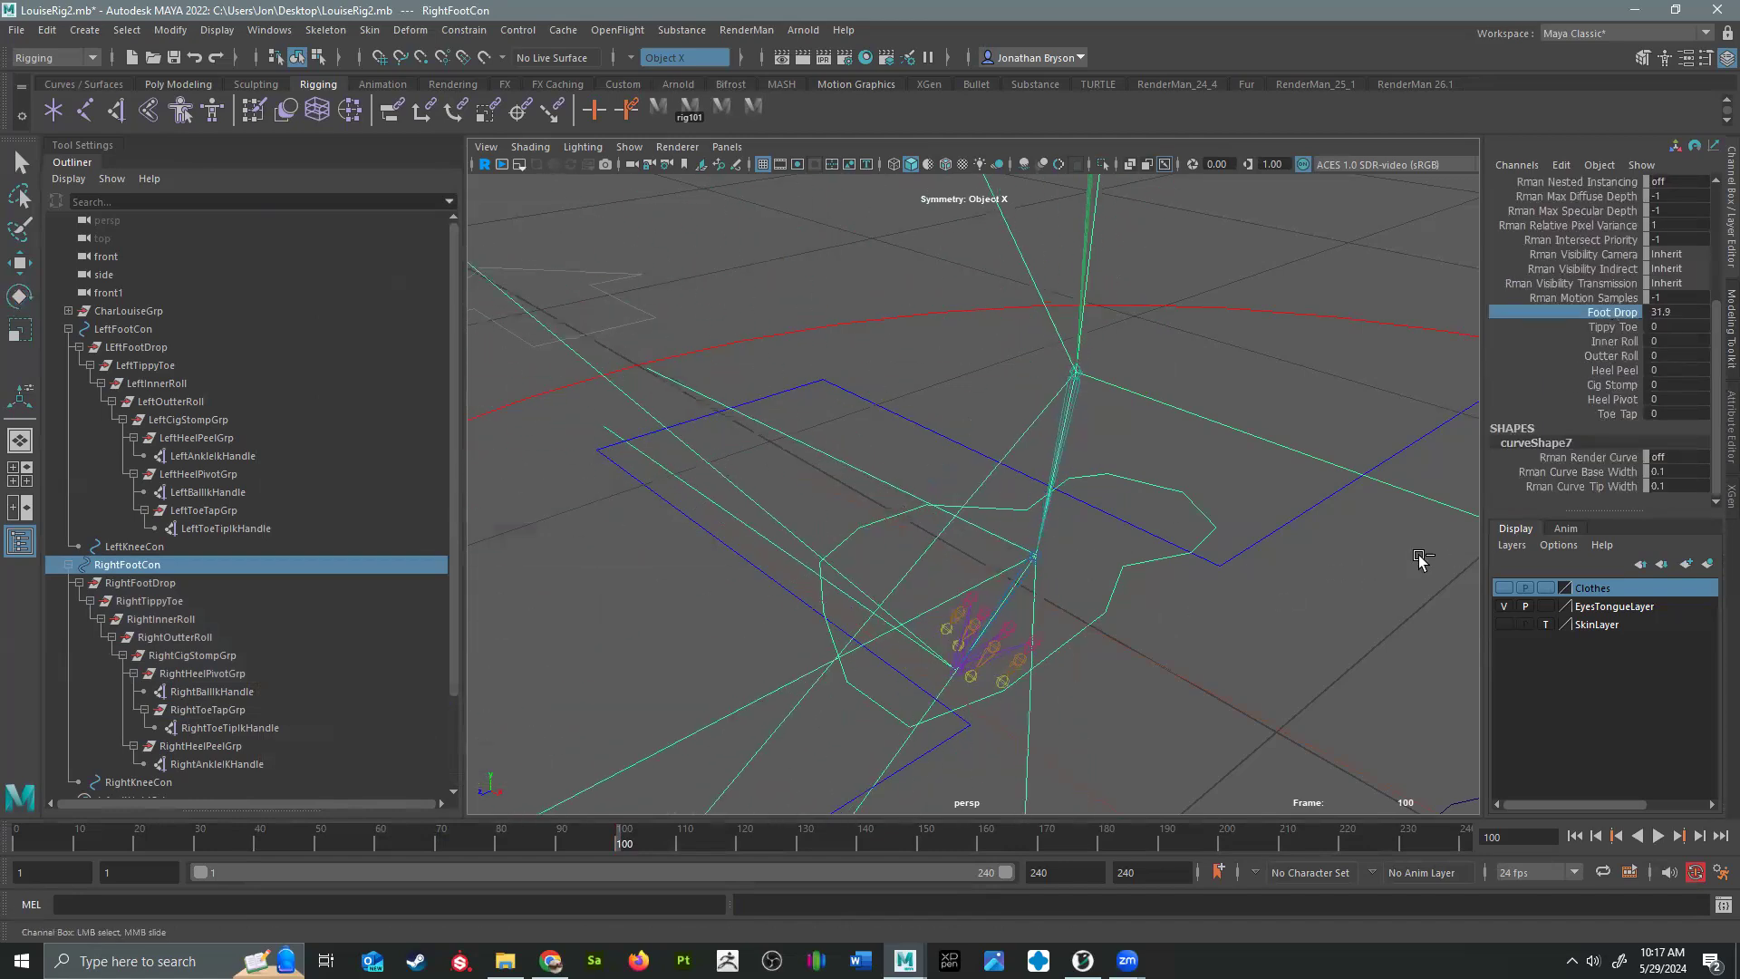
left_click(1610, 325)
middle_click_drag(1168, 539, 1377, 516)
key("ctrl+z")
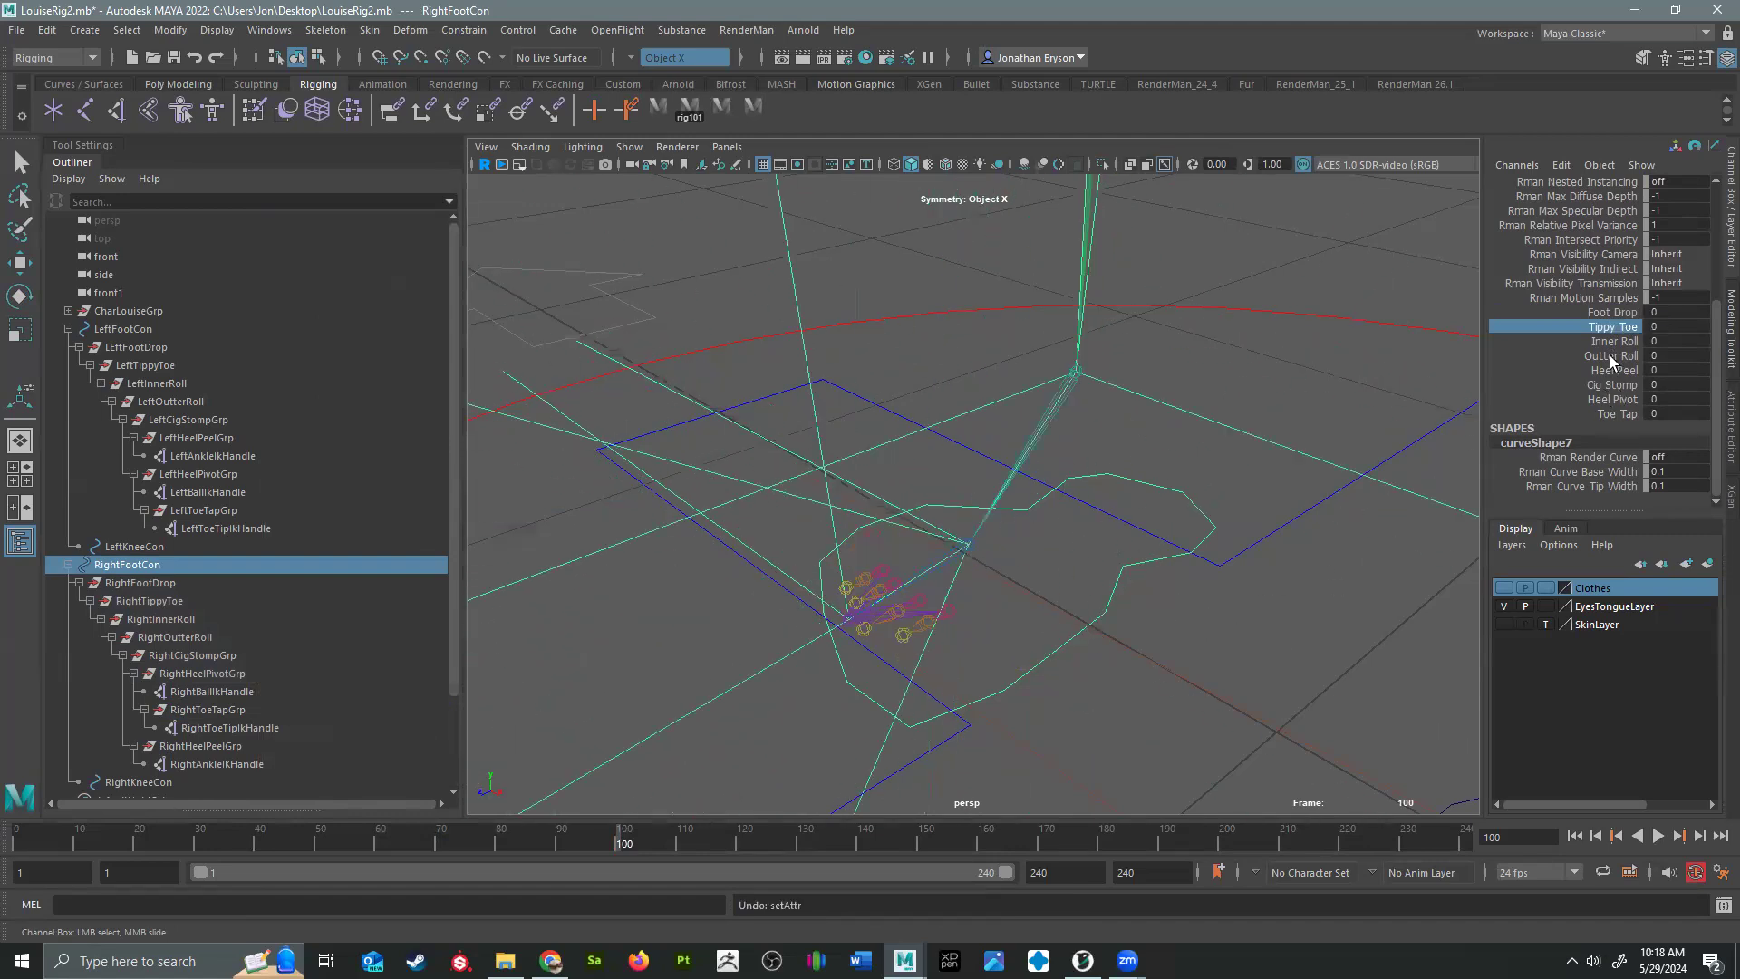
Step: Test RightFootCon's Inner Roll, Outter Roll and Heel Peel attributes with trial values, undoing each change
left_click(1625, 342)
middle_click_drag(1115, 583, 1170, 542)
key("ctrl+z")
left_click(1618, 357)
key("ctrl+z")
left_click(1626, 371)
middle_click_drag(906, 689, 1343, 588)
key("ctrl+z")
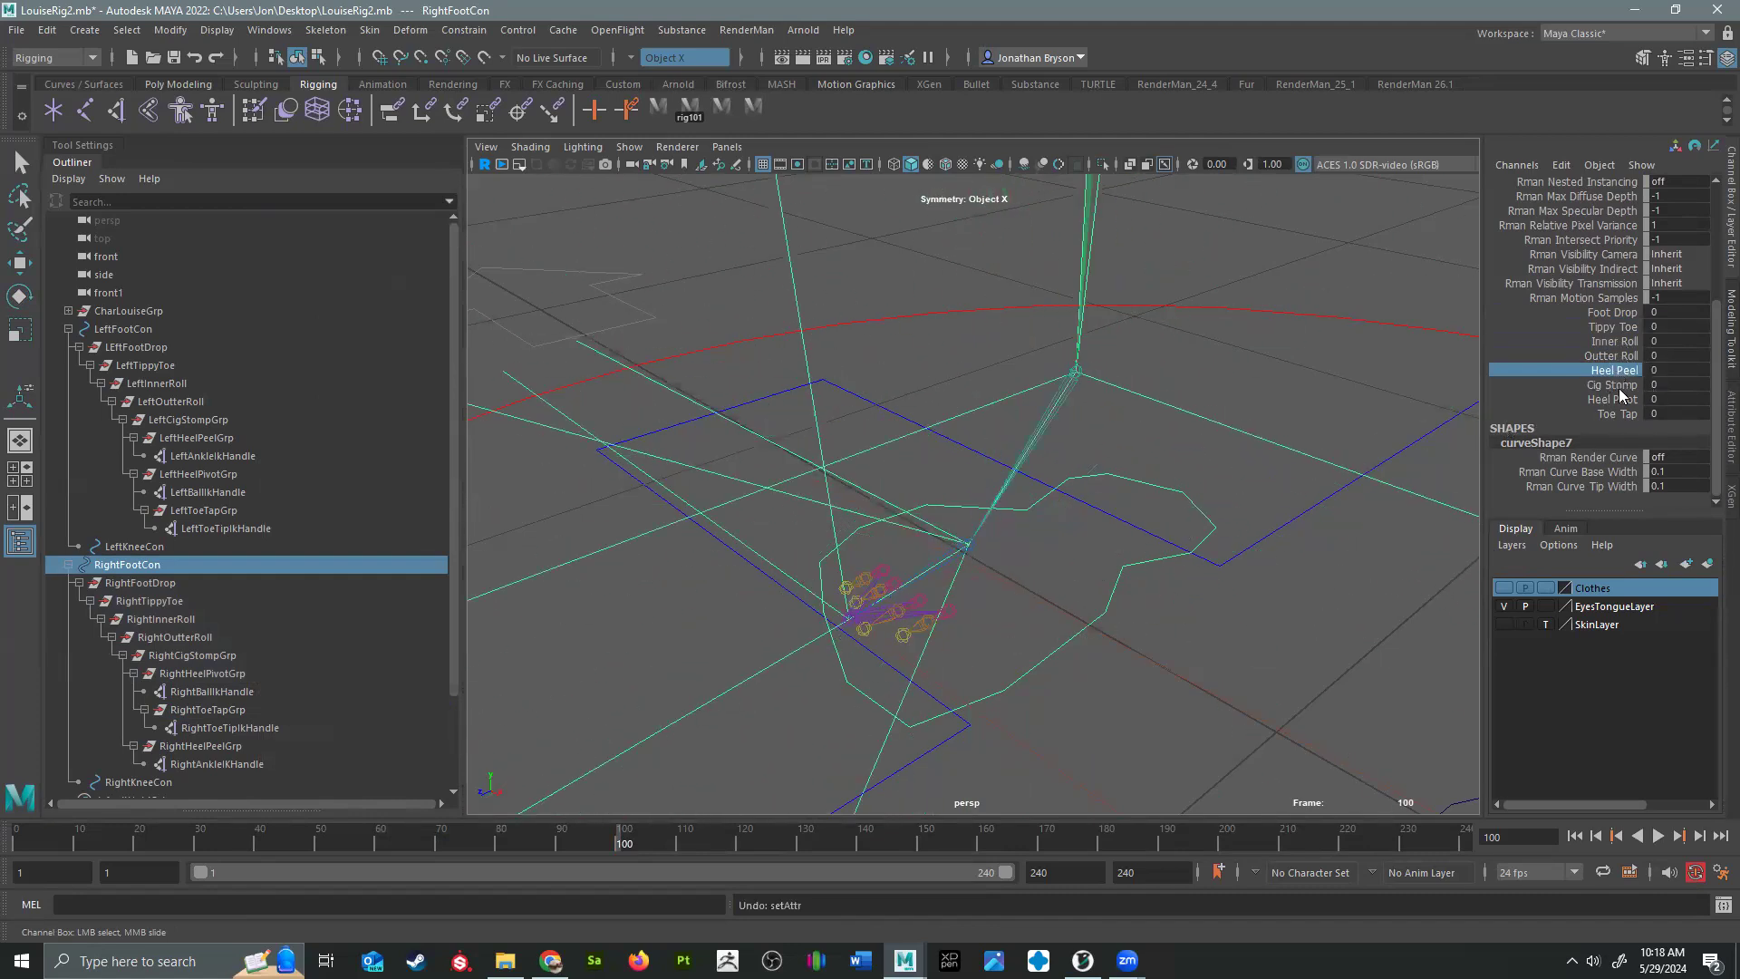
Step: Test RightFootCon's Cig Stomp, Heel Pivot and Toe Tap attributes with trial values, undoing each change
left_click(1623, 385)
middle_click_drag(1224, 583, 932, 622)
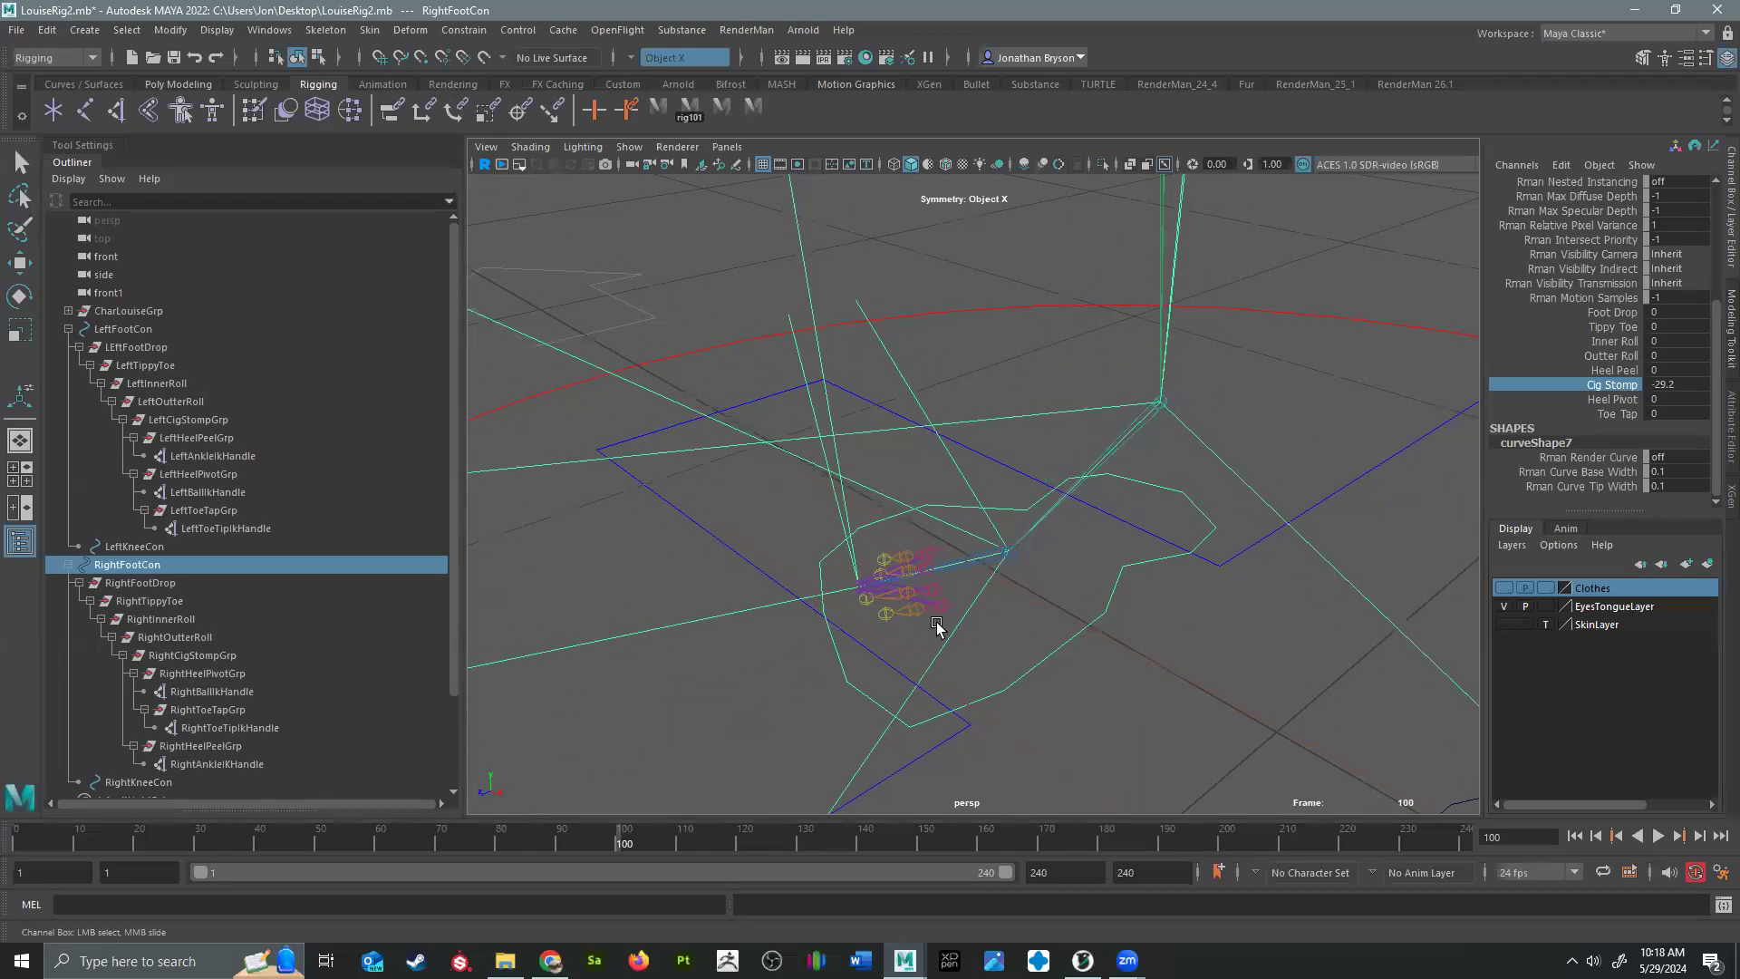
key("ctrl+z")
left_click(1610, 400)
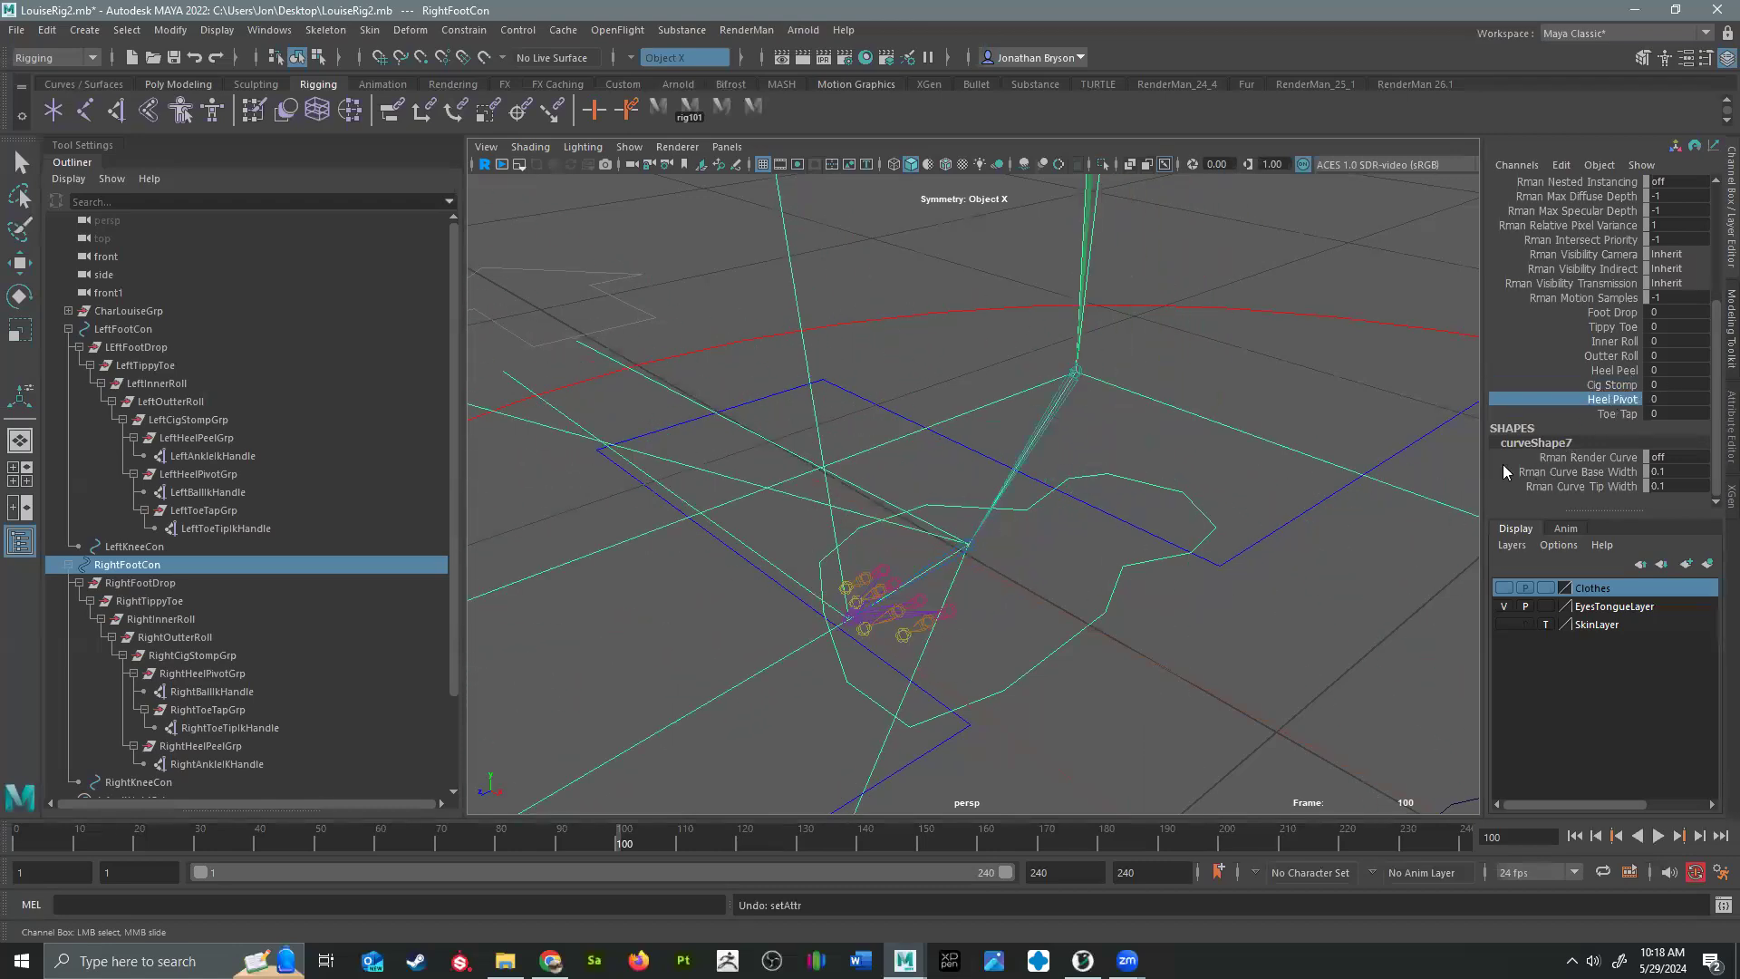
mouse_move(1095, 604)
middle_mouse_down()
mouse_move(1313, 576)
mouse_move(792, 622)
mouse_move(1080, 583)
middle_mouse_up()
key("ctrl+z")
left_click(1618, 417)
key("ctrl+z")
Step: Select LeftKneeCon, add LeftAnkleIkHandle to the selection, and apply a Pole Vector constraint so the knee control drives the IK handle
middle_click_drag(1006, 522, 770, 544, "alt")
scroll(1129, 562, "down", 5)
mouse_move(1128, 562)
left_mouse_down("alt")
mouse_move(1097, 585)
mouse_move(1071, 545)
mouse_move(1138, 535)
left_mouse_up("alt")
middle_click_drag(1101, 388, 1127, 511, "alt")
left_click_drag(1126, 510, 762, 529, "alt")
middle_click_drag(761, 528, 879, 331, "alt")
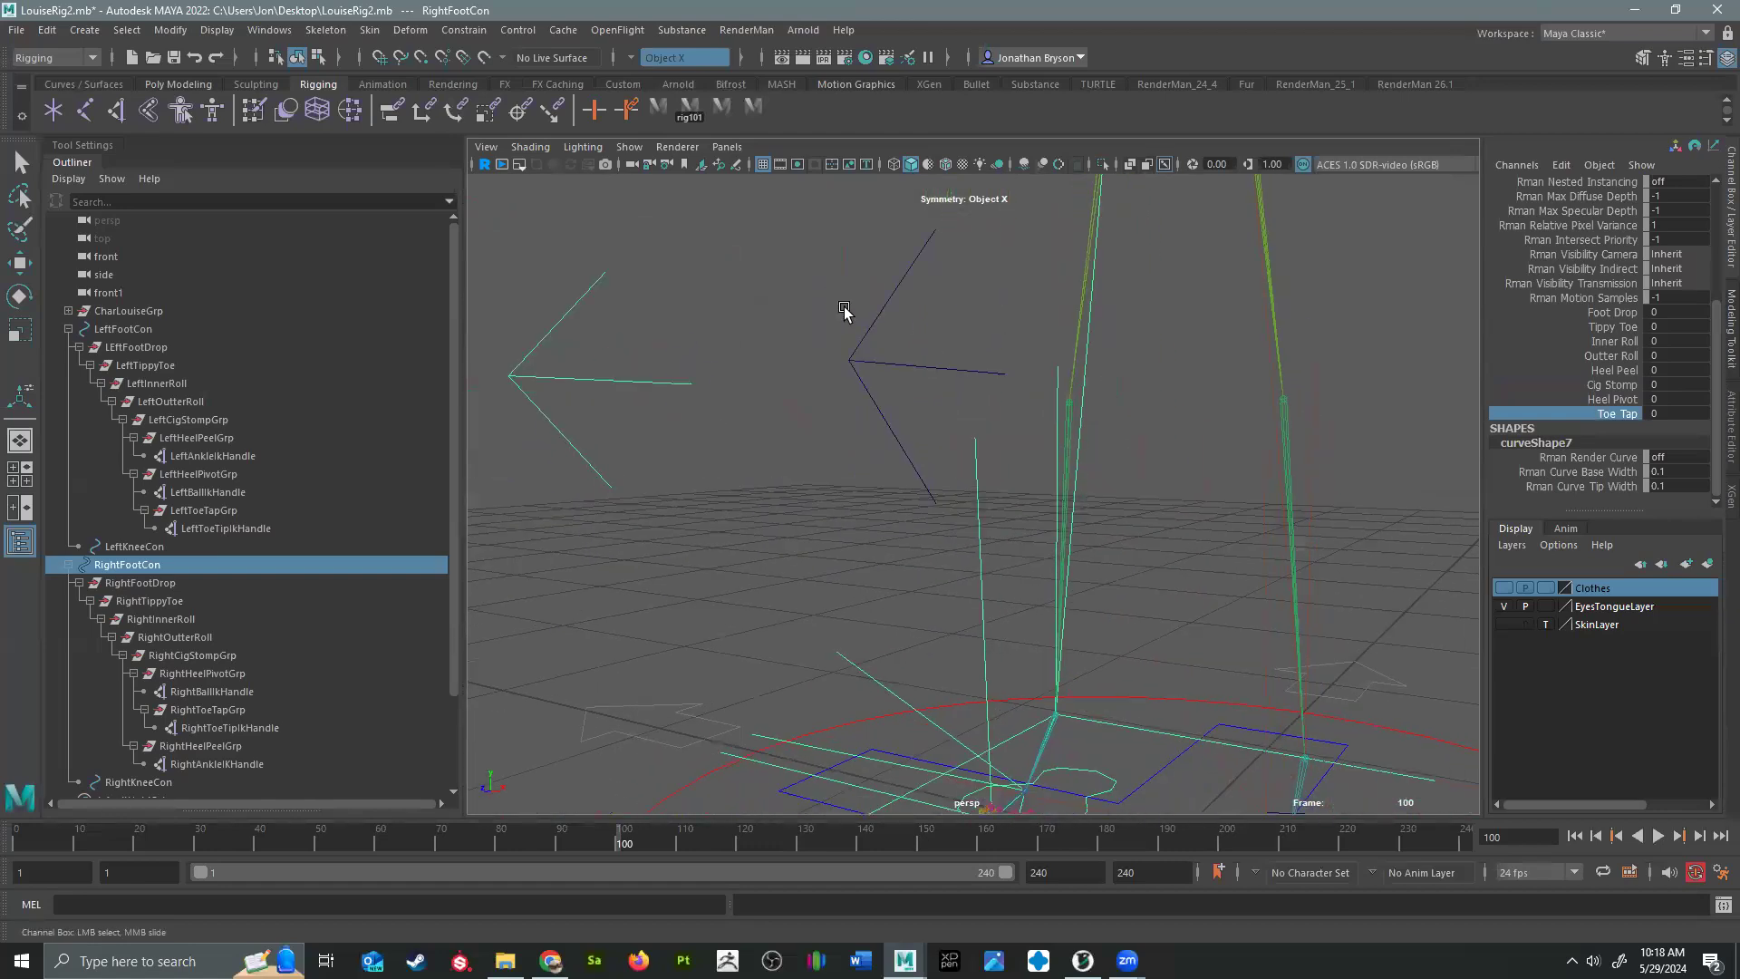
left_click_drag(843, 311, 911, 398)
key("e")
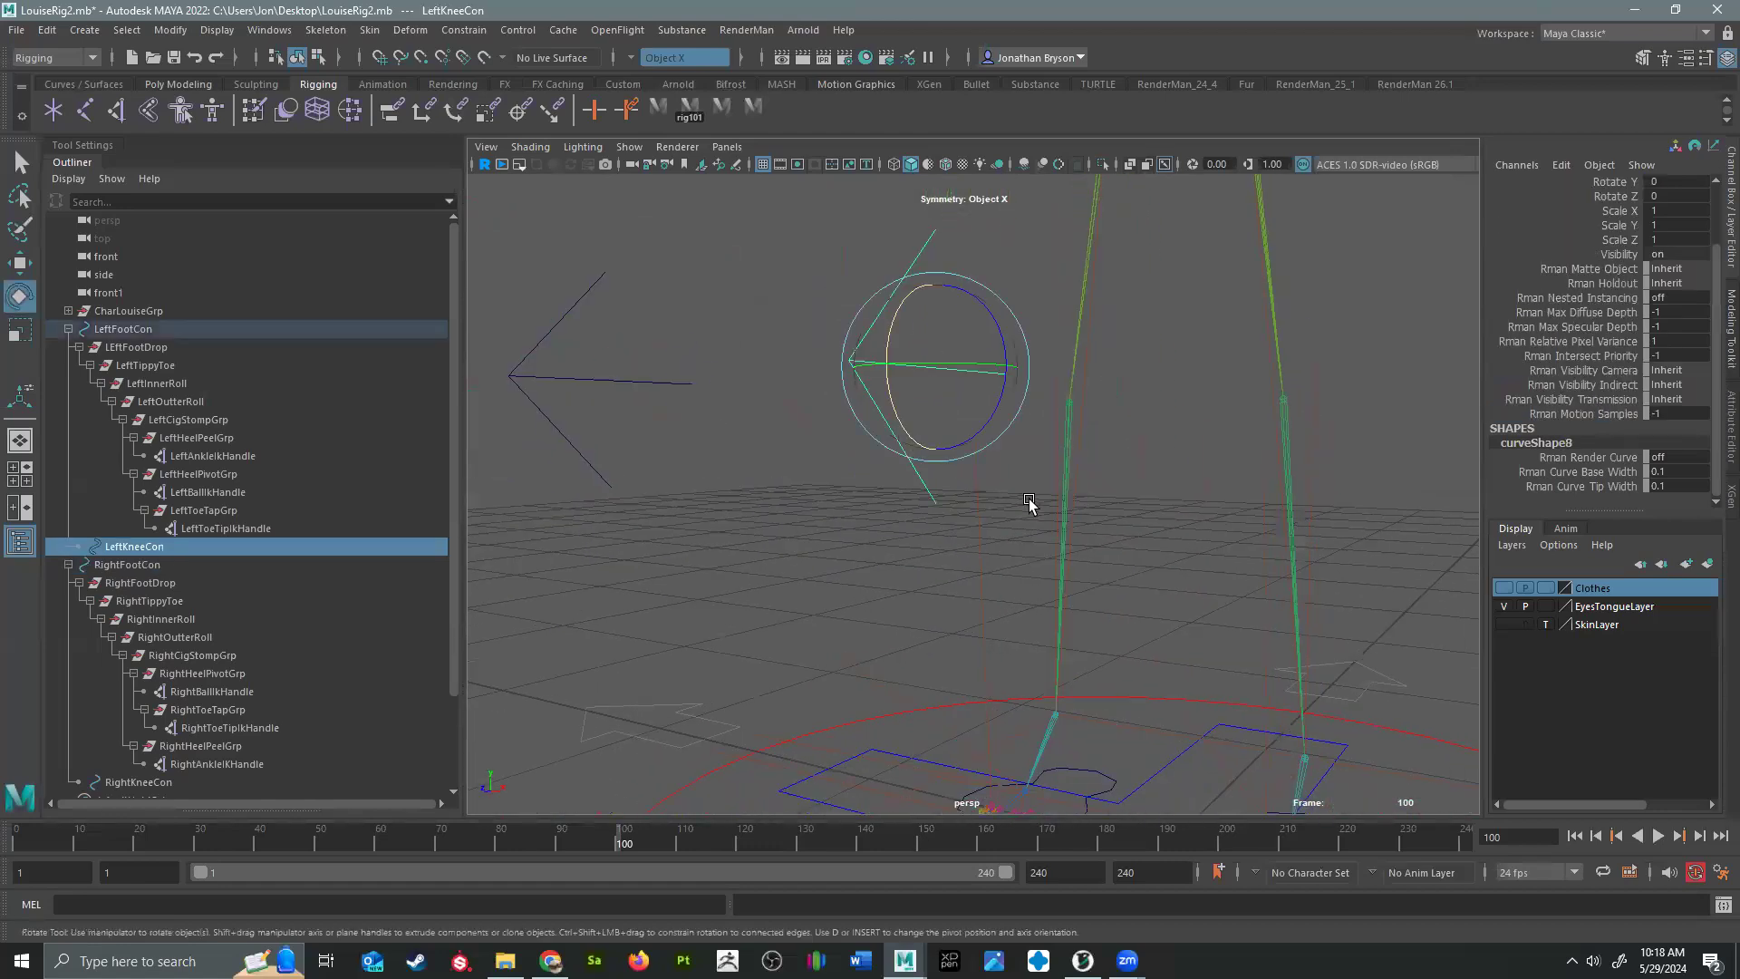
left_click(467, 30)
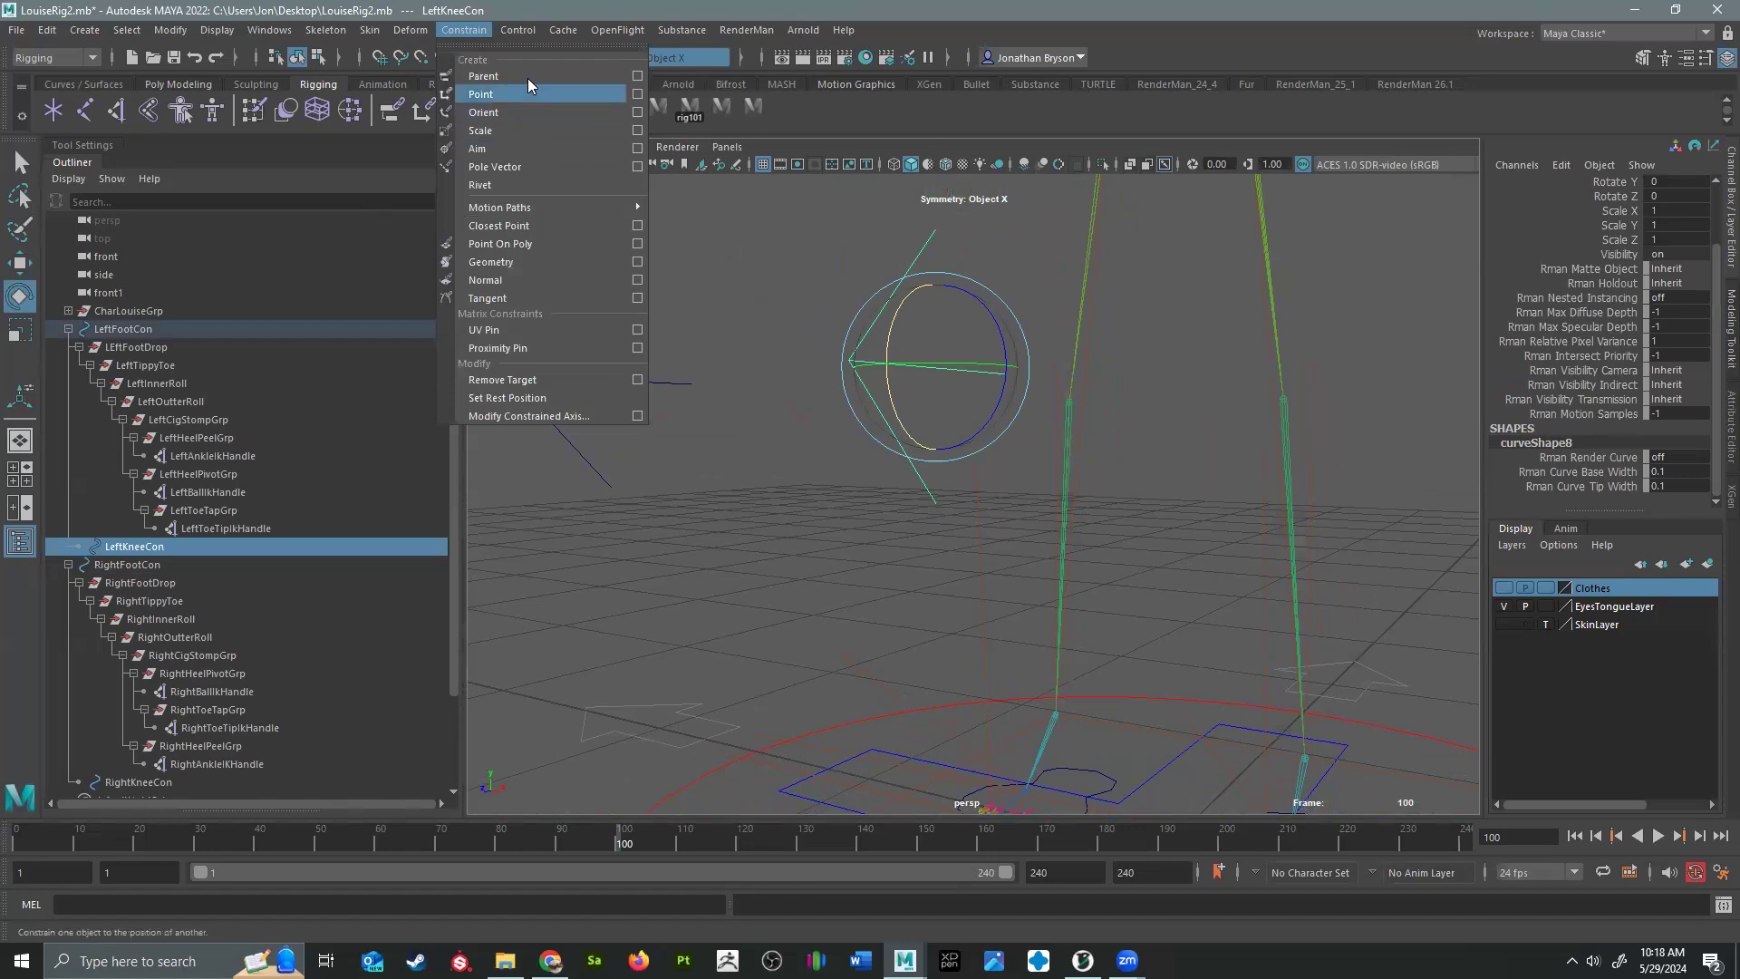
left_click(779, 356)
middle_click_drag(1010, 417, 809, 609, "alt")
middle_click_drag(1044, 551, 1031, 160, "alt")
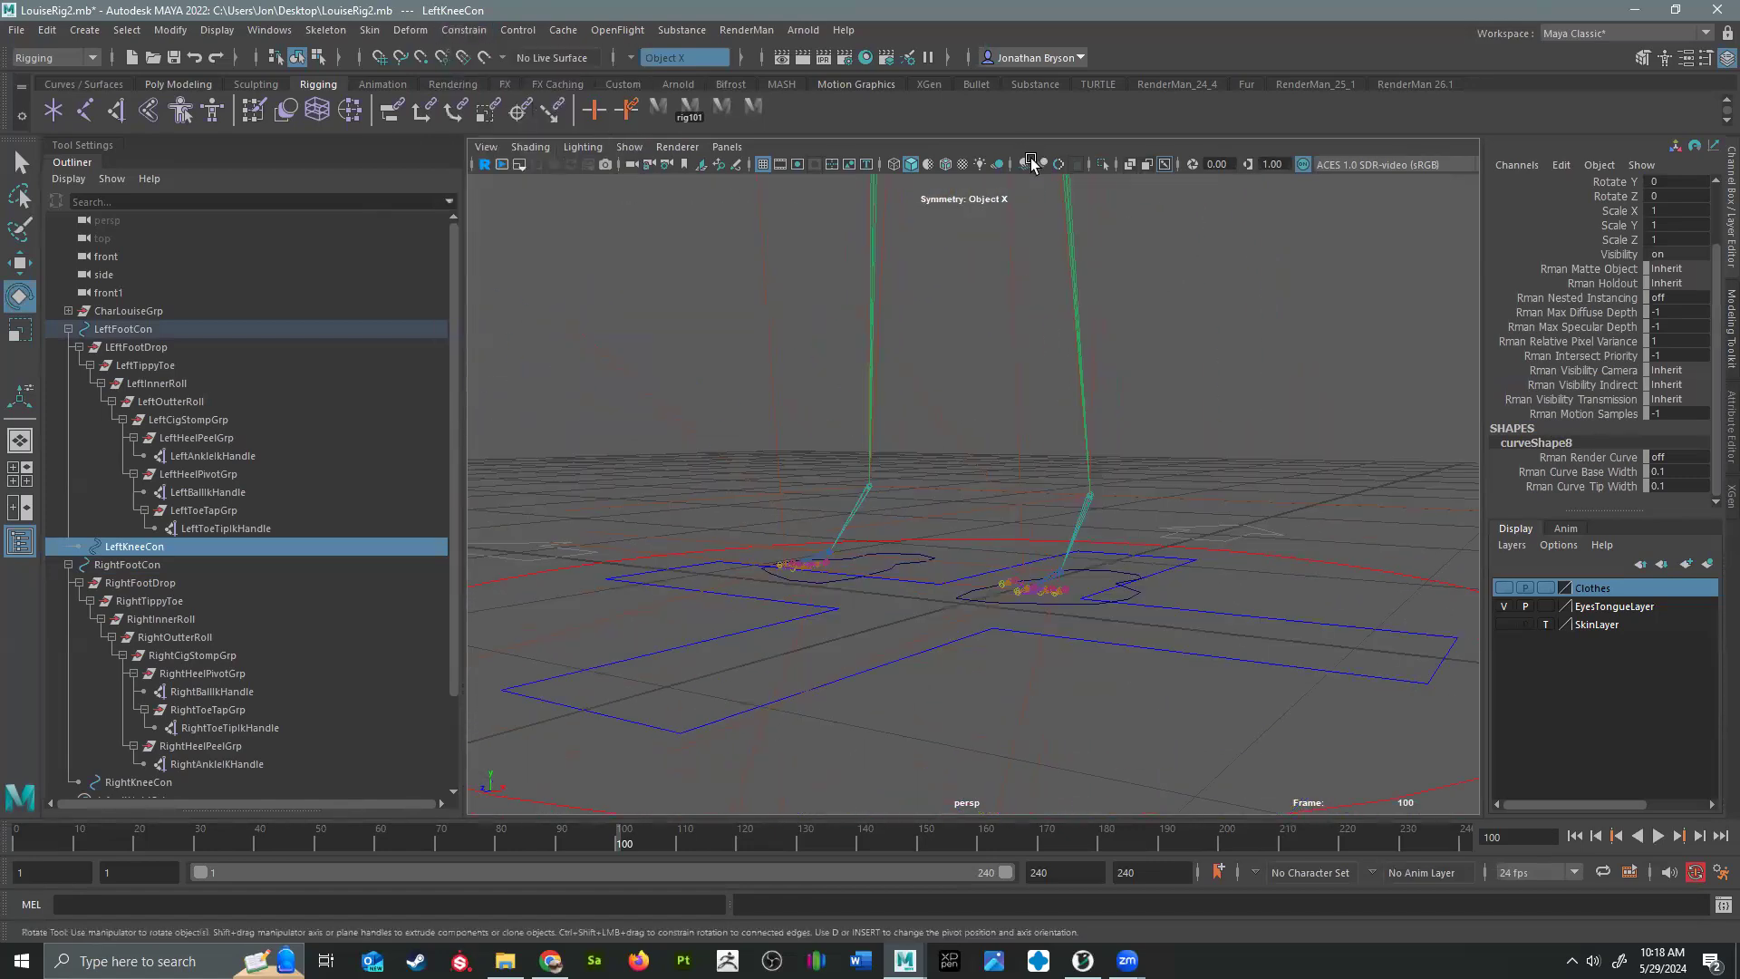
mouse_move(1203, 495)
left_mouse_down("alt")
mouse_move(1154, 519)
mouse_move(1202, 505)
mouse_move(1188, 492)
left_mouse_up("alt")
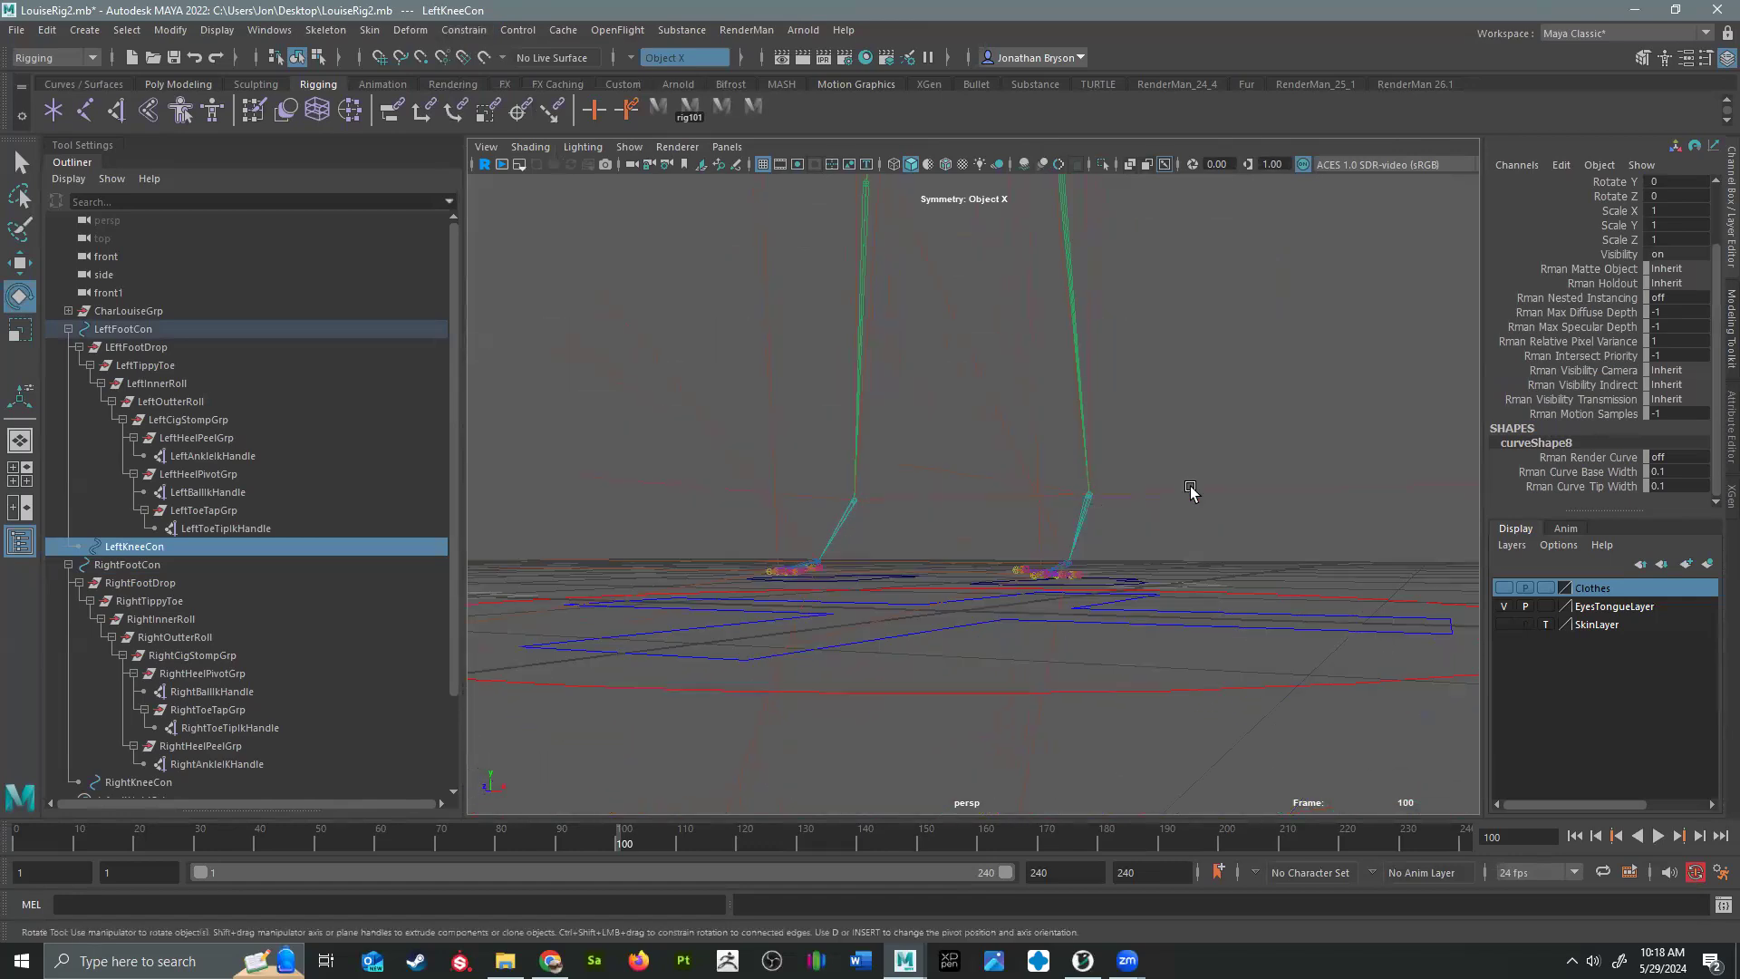
left_click(1188, 493)
key("ctrl+z")
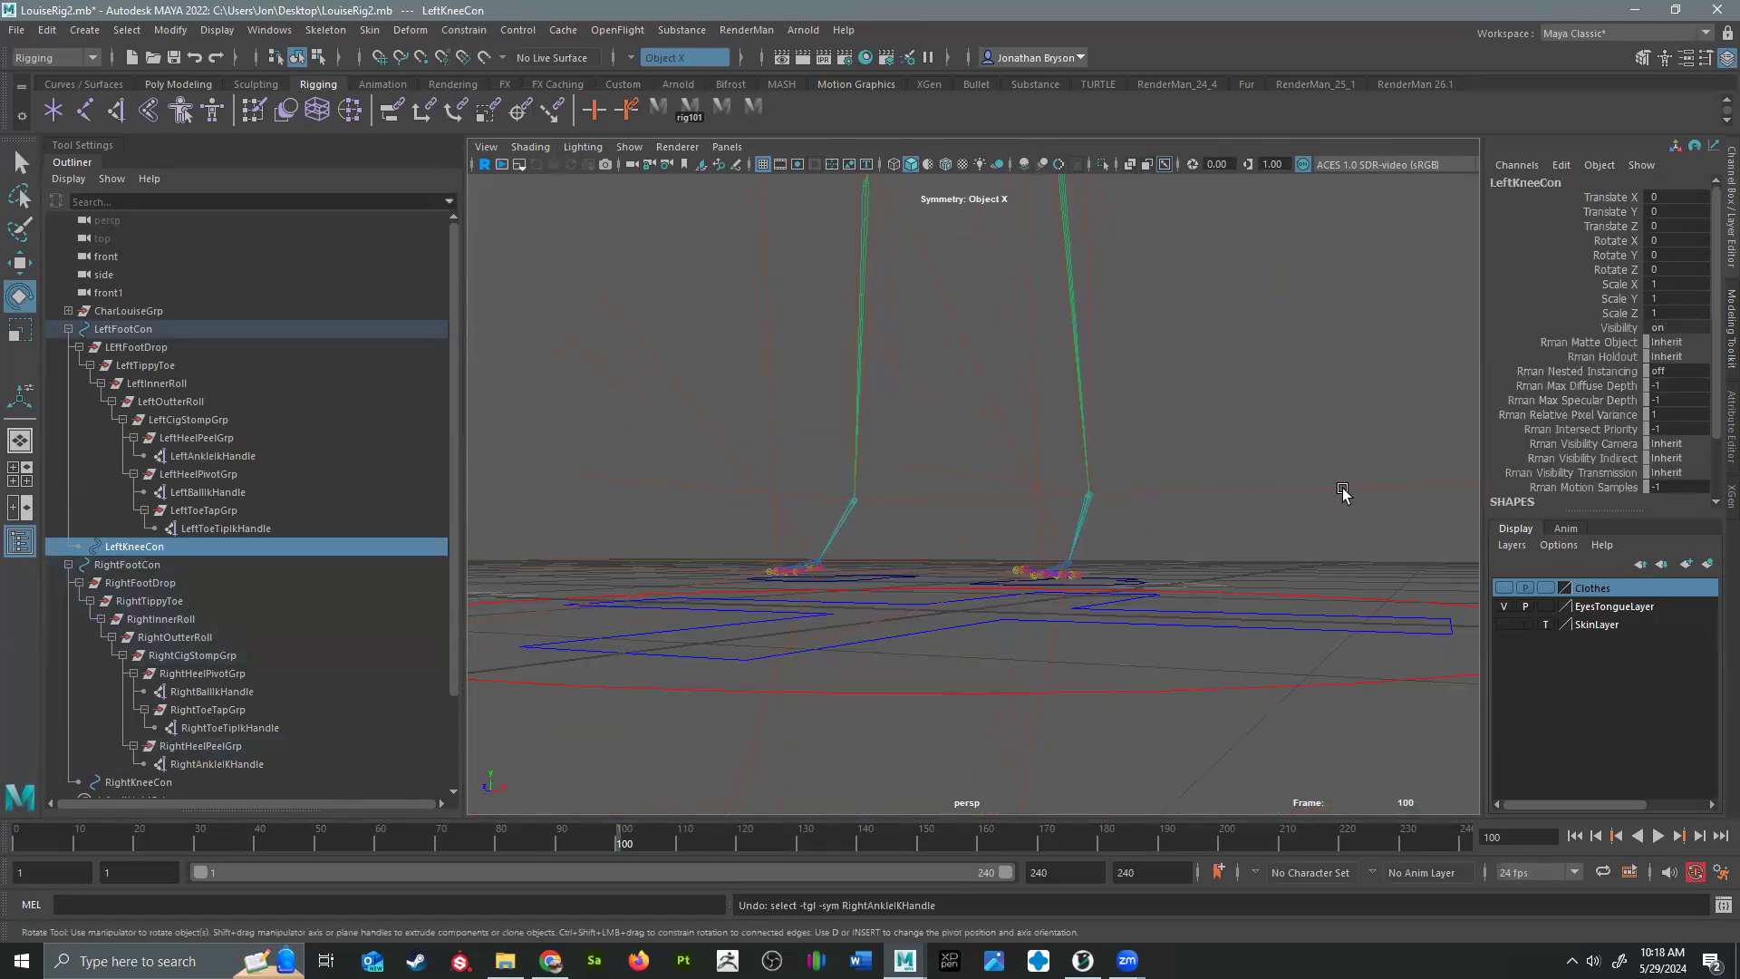
left_click(1347, 491, "shift")
left_click_drag(1279, 552, 1020, 430, "alt")
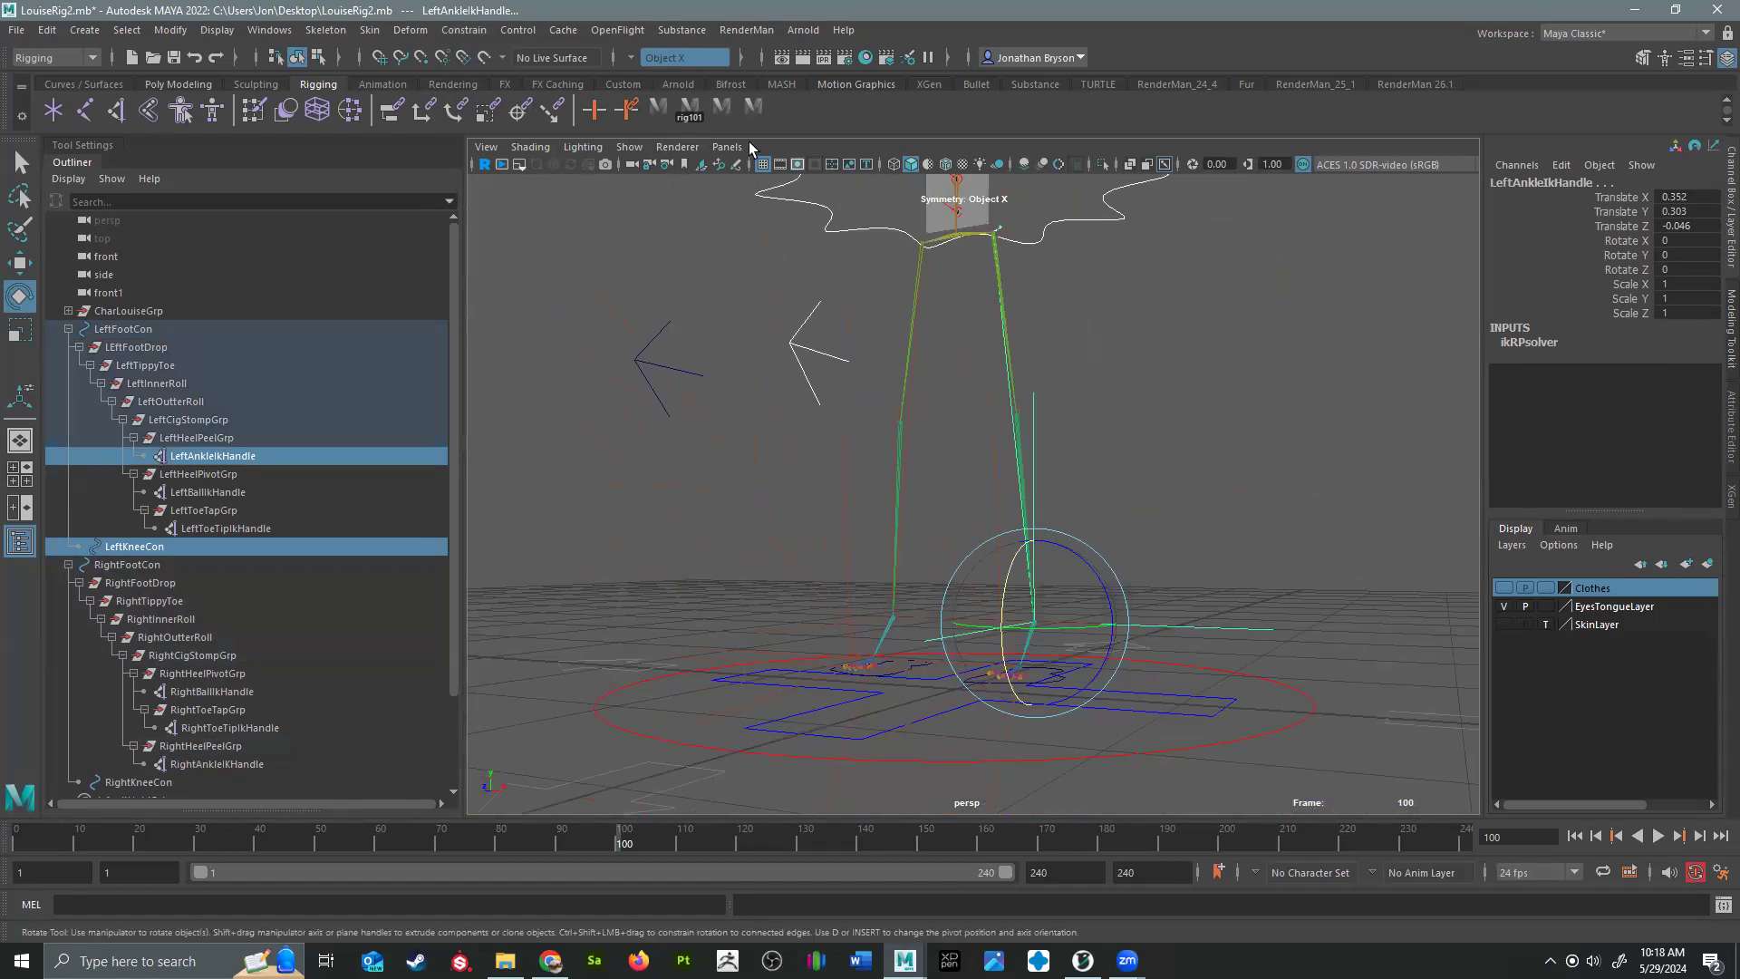
left_click(483, 32)
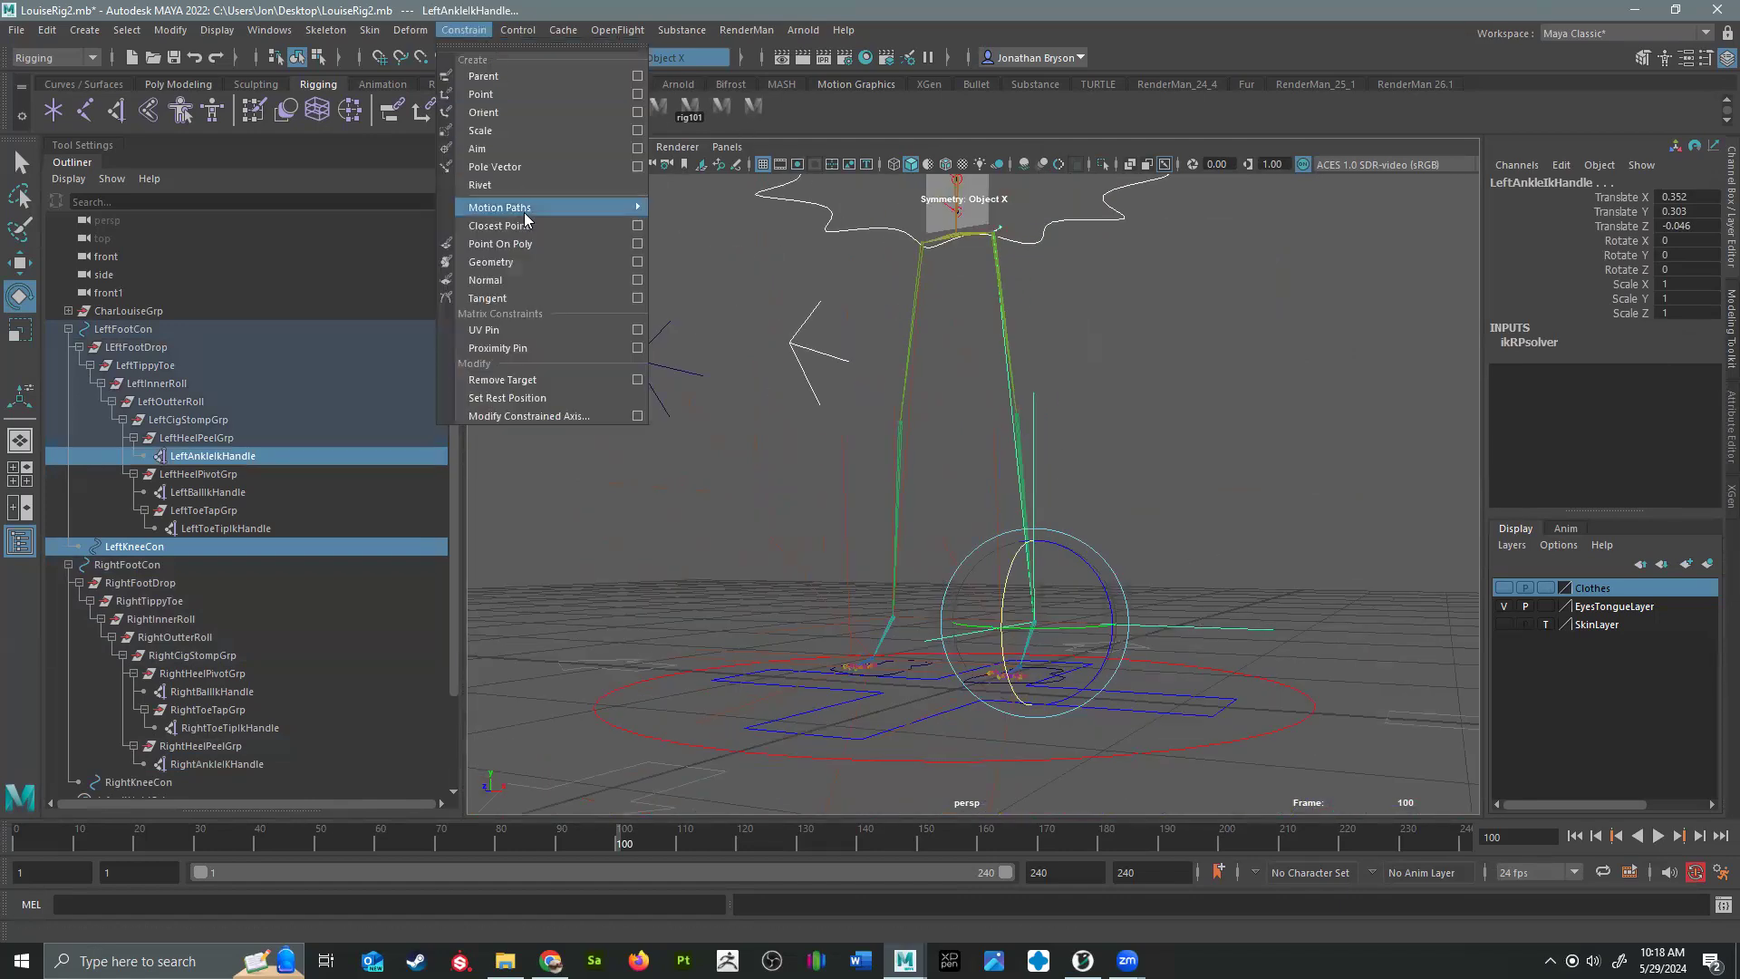
mouse_move(524, 211)
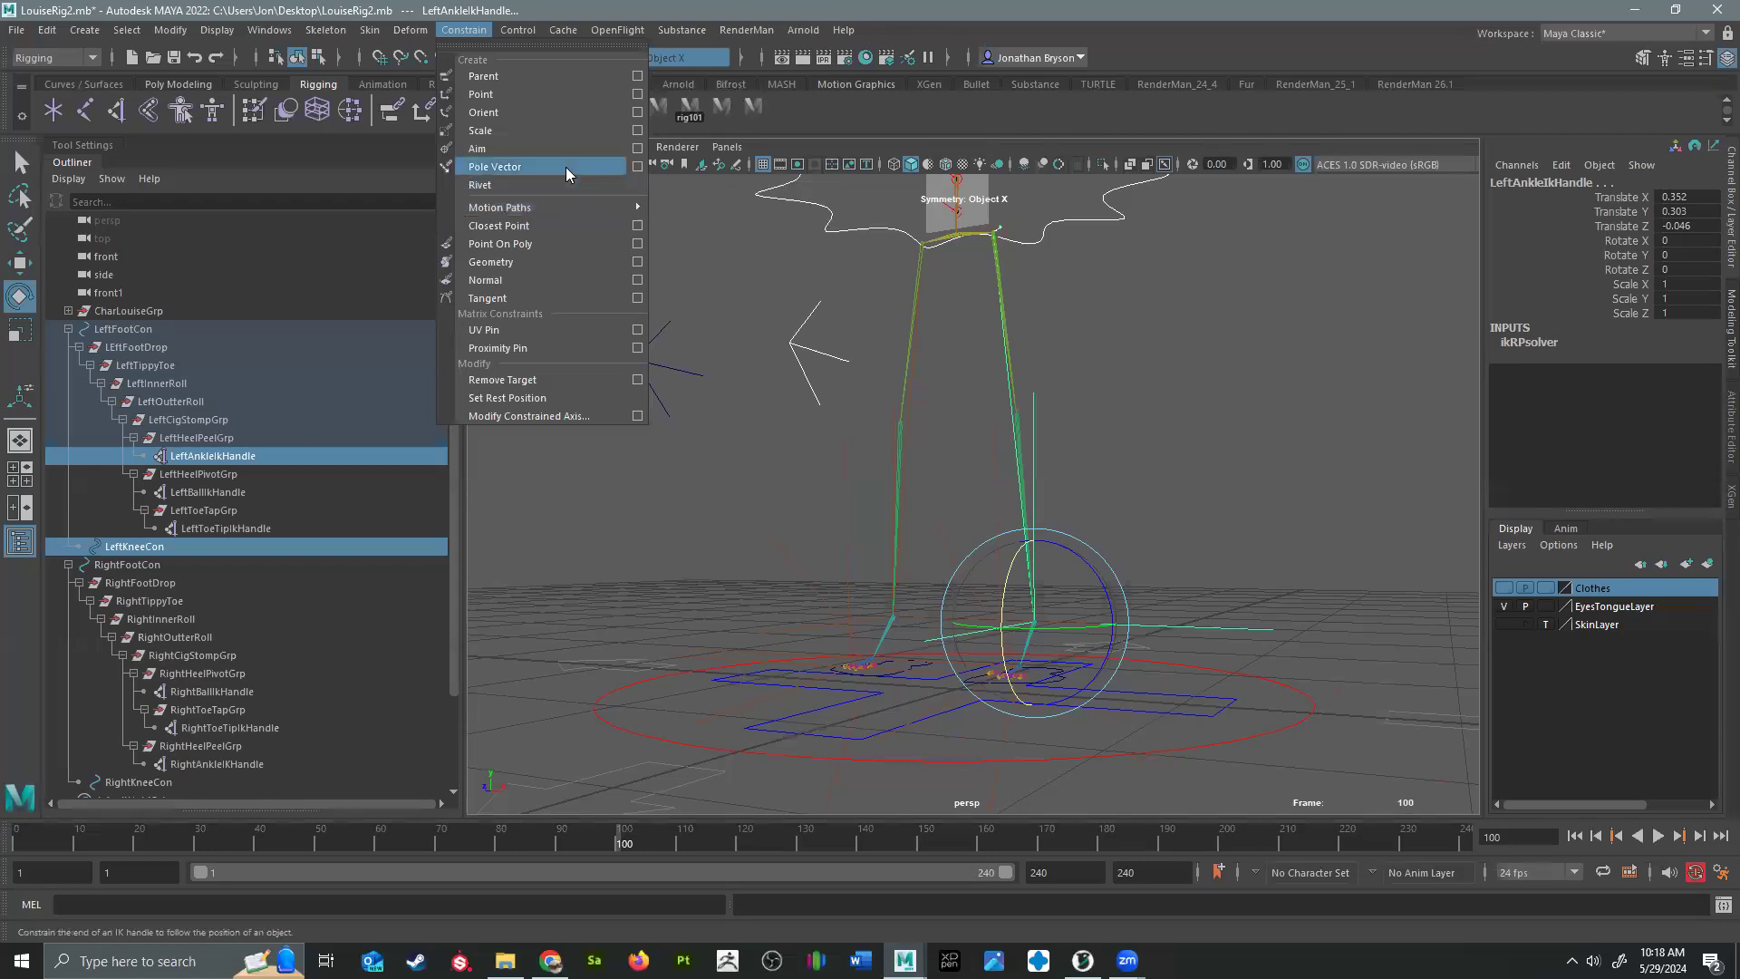
left_click(566, 167)
Step: Select RightKneeCon, add RightAnkleIKHandle to the selection, and apply a Pole Vector constraint so the knee control drives the IK handle
left_click_drag(910, 494, 861, 439, "alt")
left_click_drag(574, 309, 626, 412)
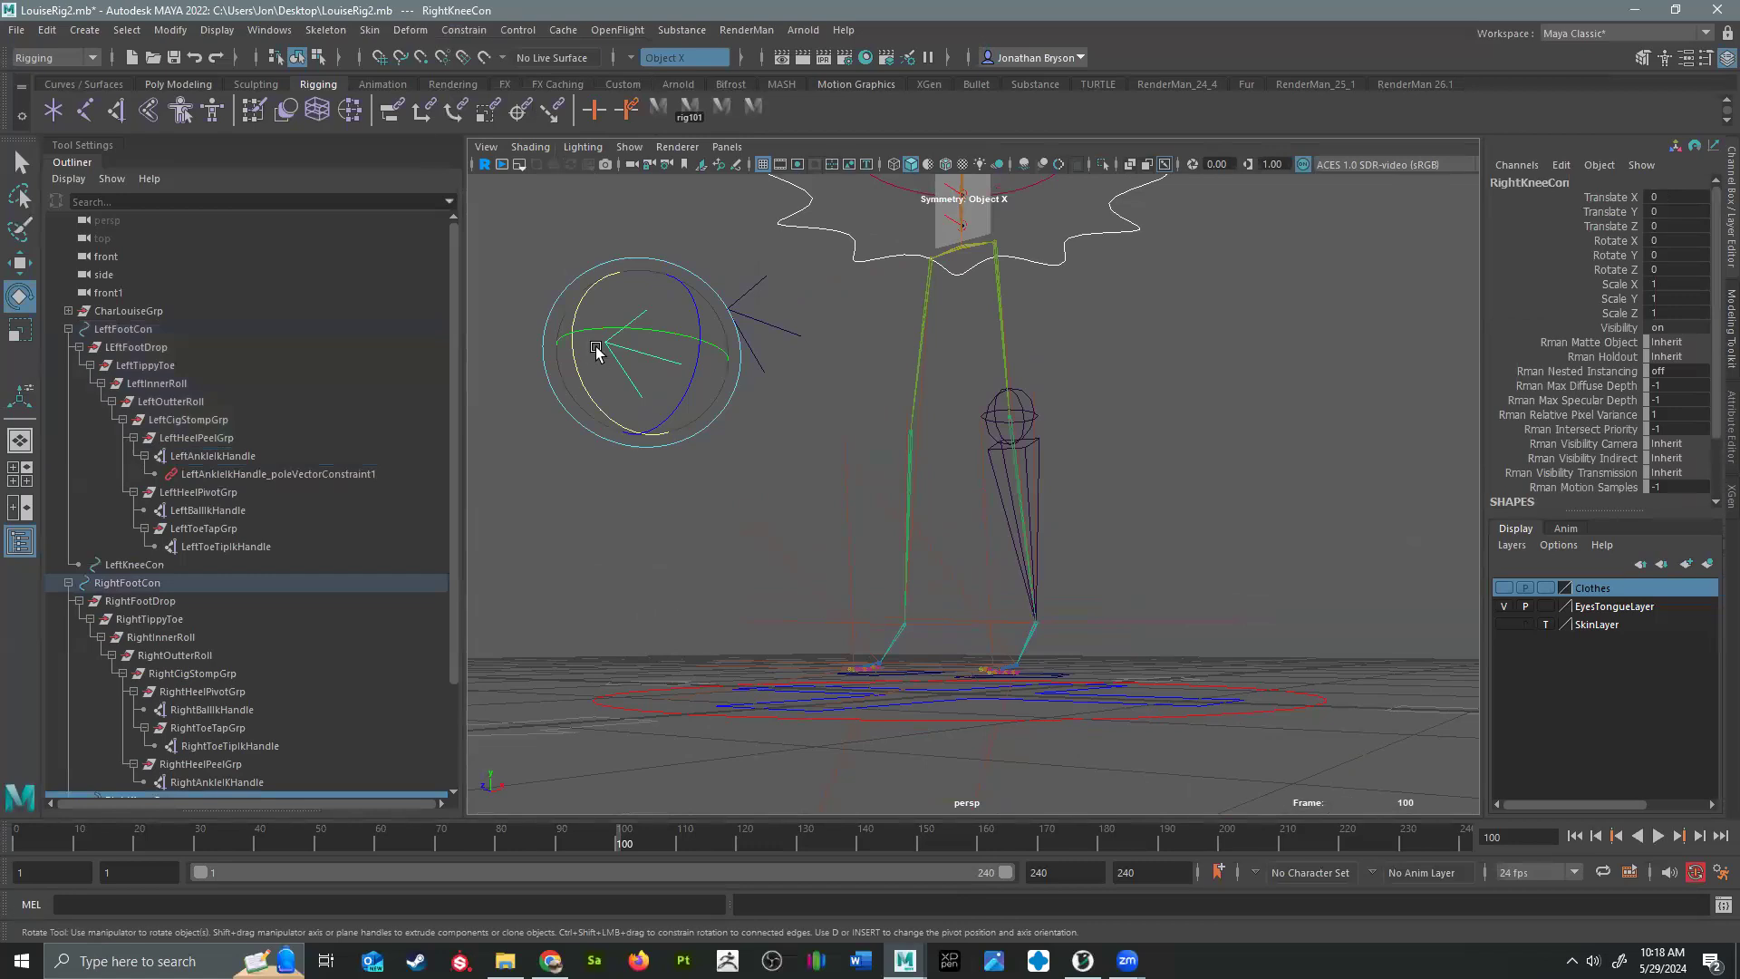
left_click_drag(884, 608, 936, 595, "alt")
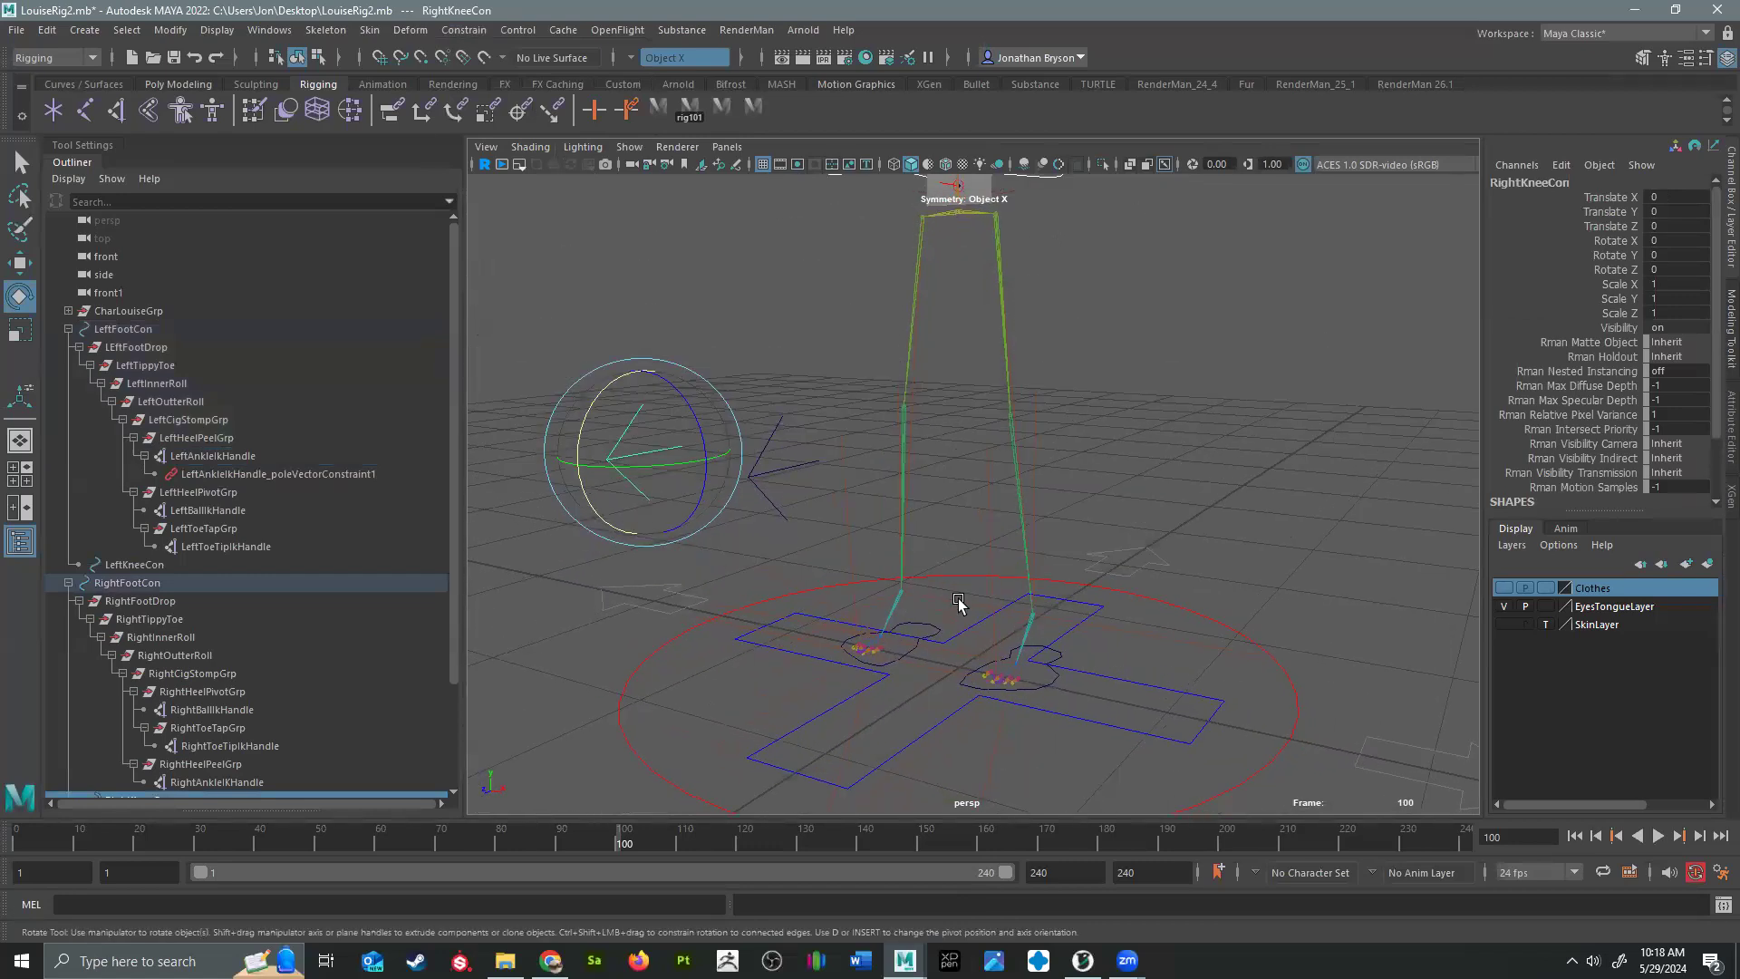
left_click(956, 606)
left_click_drag(1030, 621, 963, 591, "alt")
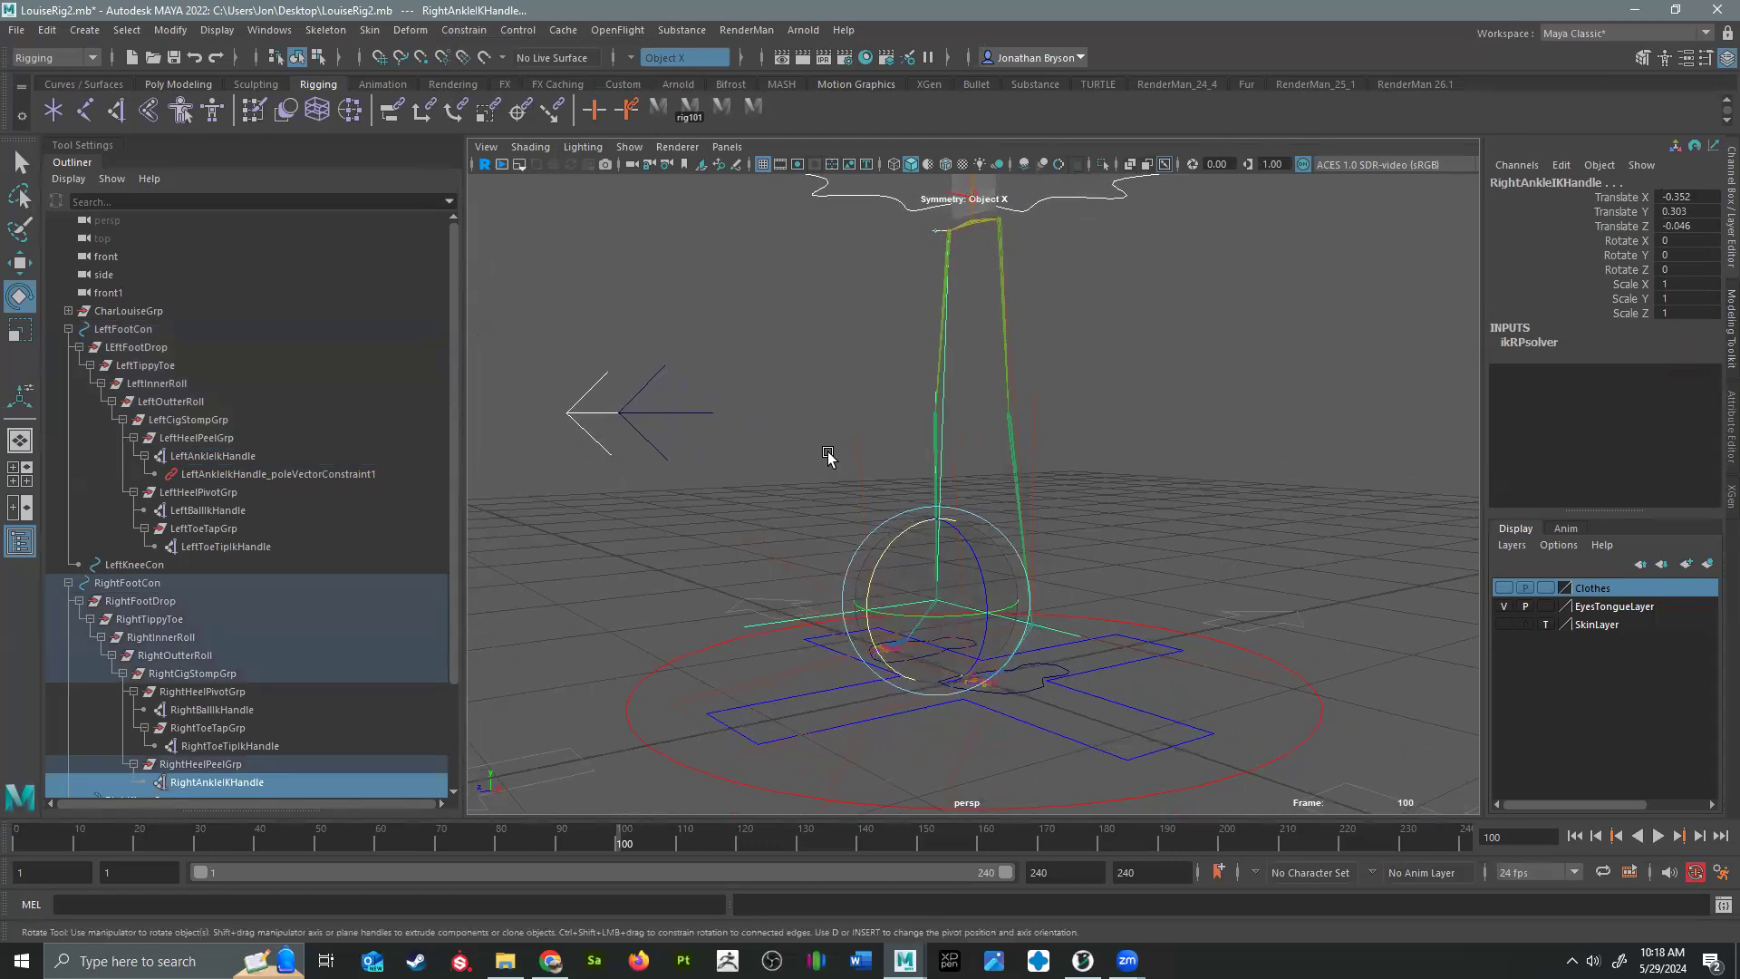
left_click(465, 30)
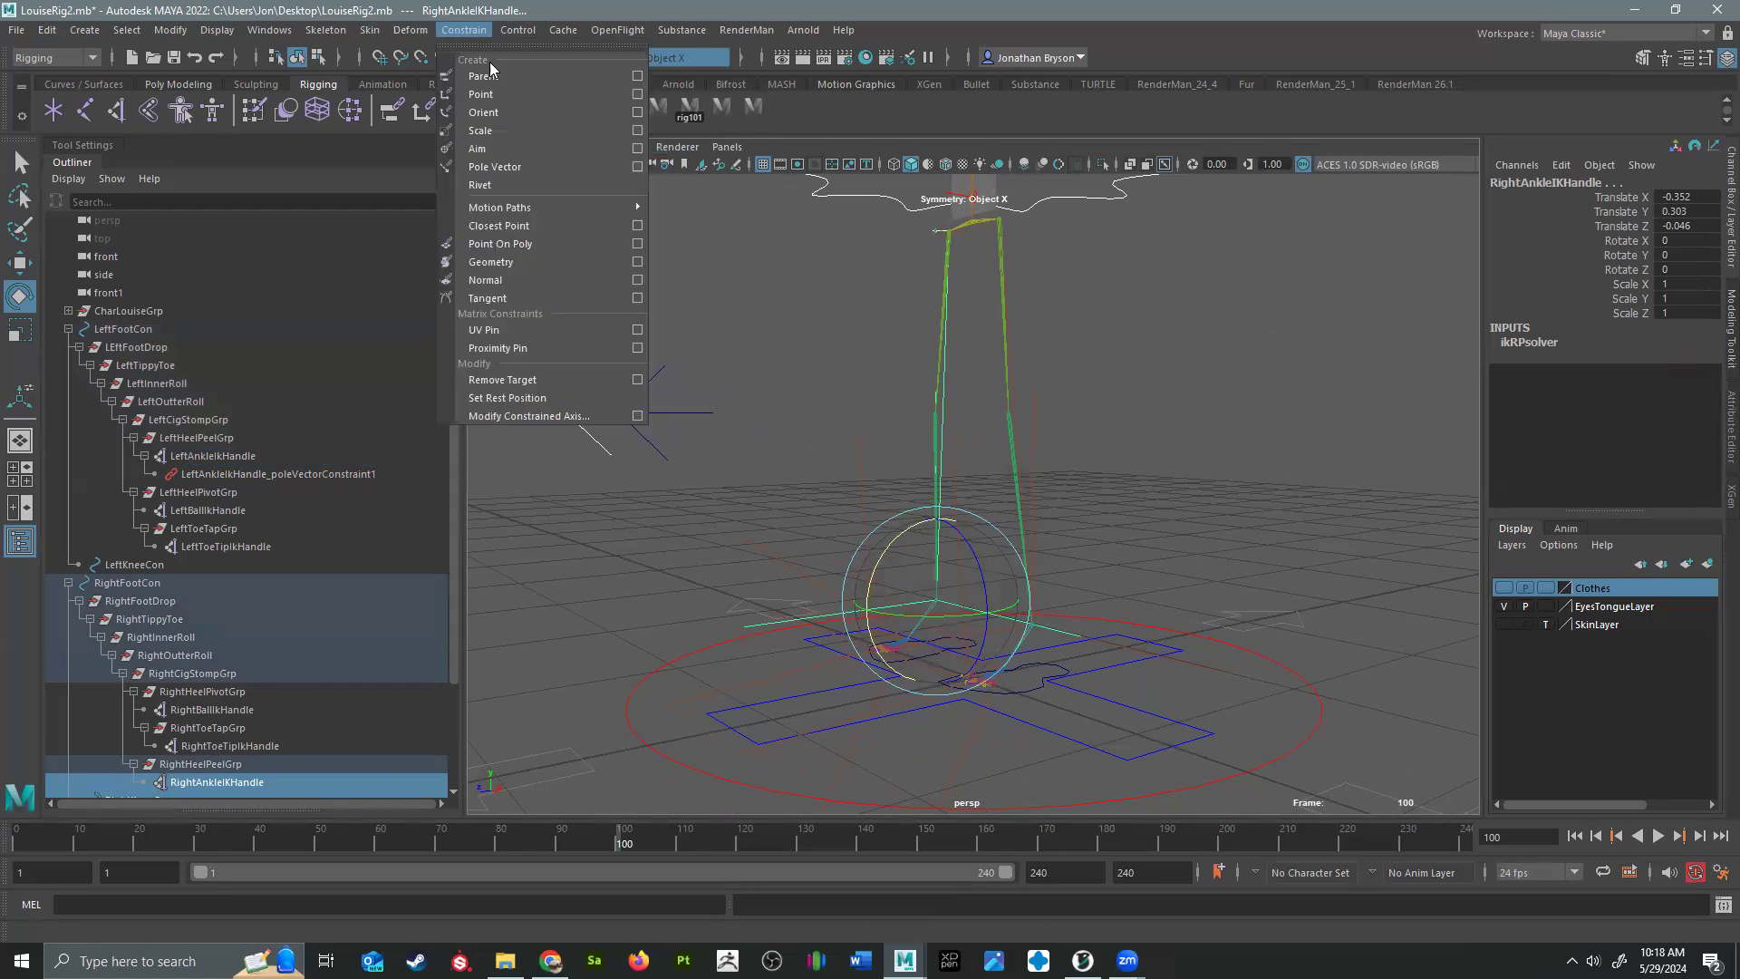
left_click(508, 167)
Step: Test the left leg with a trial move of LeftFootCon and undo it
left_click_drag(594, 467, 1052, 689, "alt")
left_click(533, 431)
left_click(654, 435)
key("w")
left_click(1044, 683)
left_click_drag(1032, 602, 1147, 555)
key("ctrl+z")
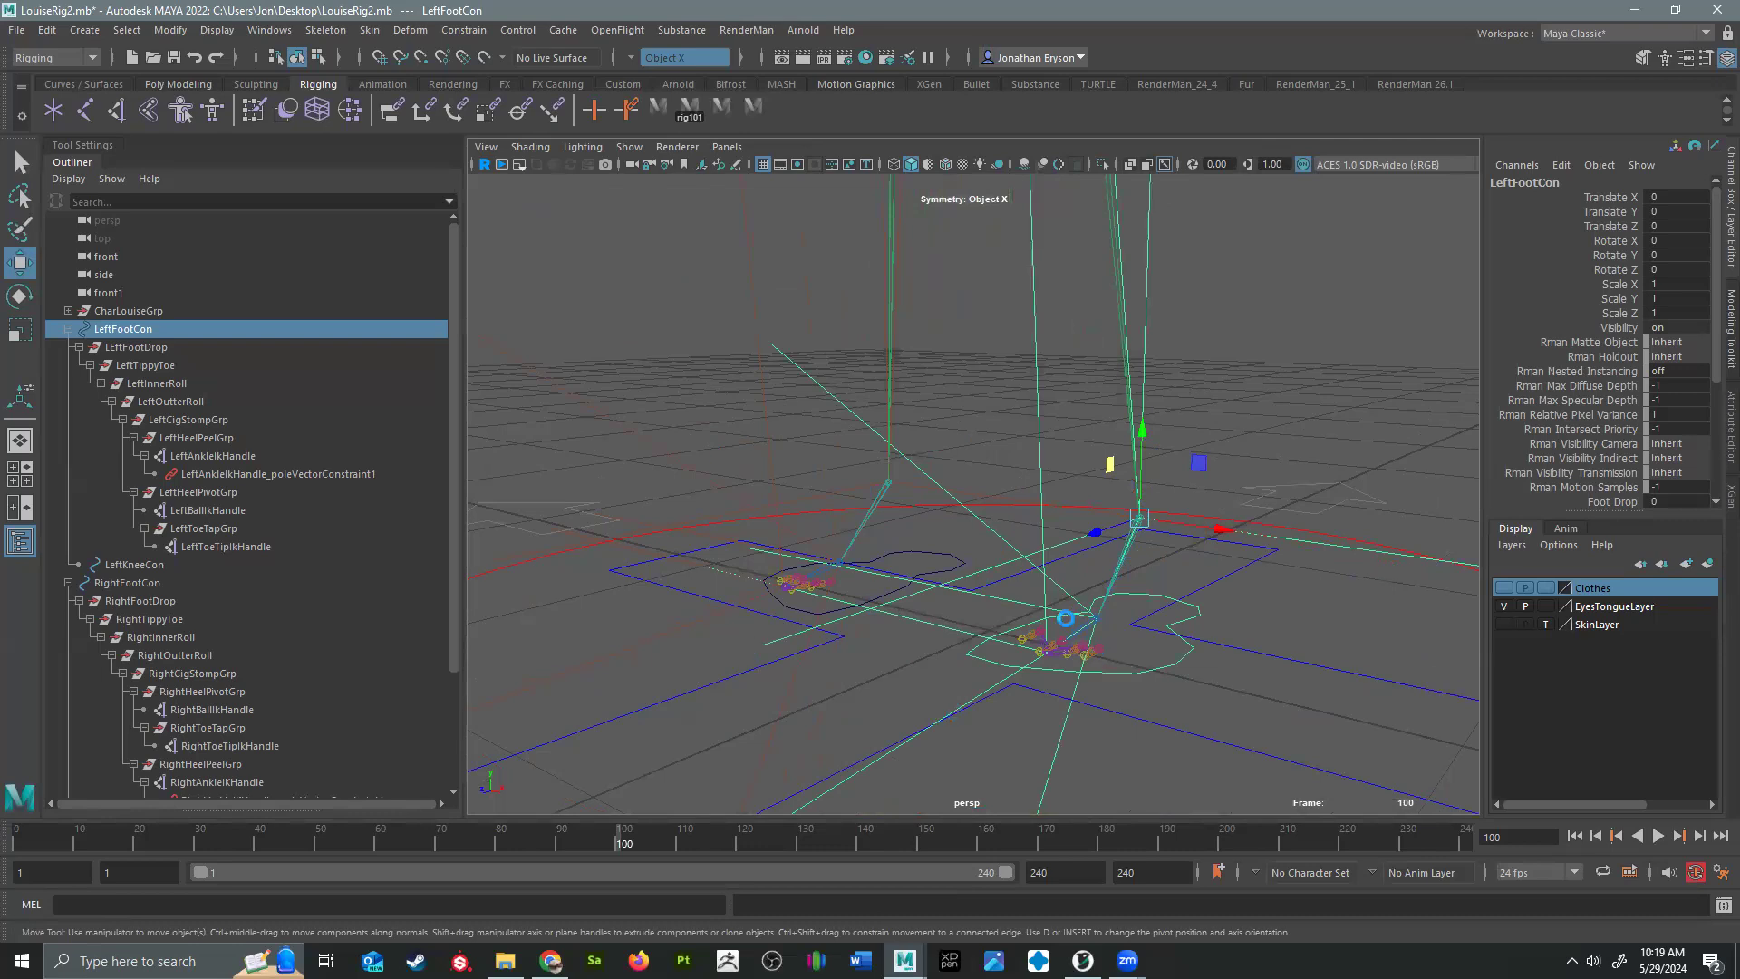
left_click_drag(1102, 627, 1047, 645, "alt")
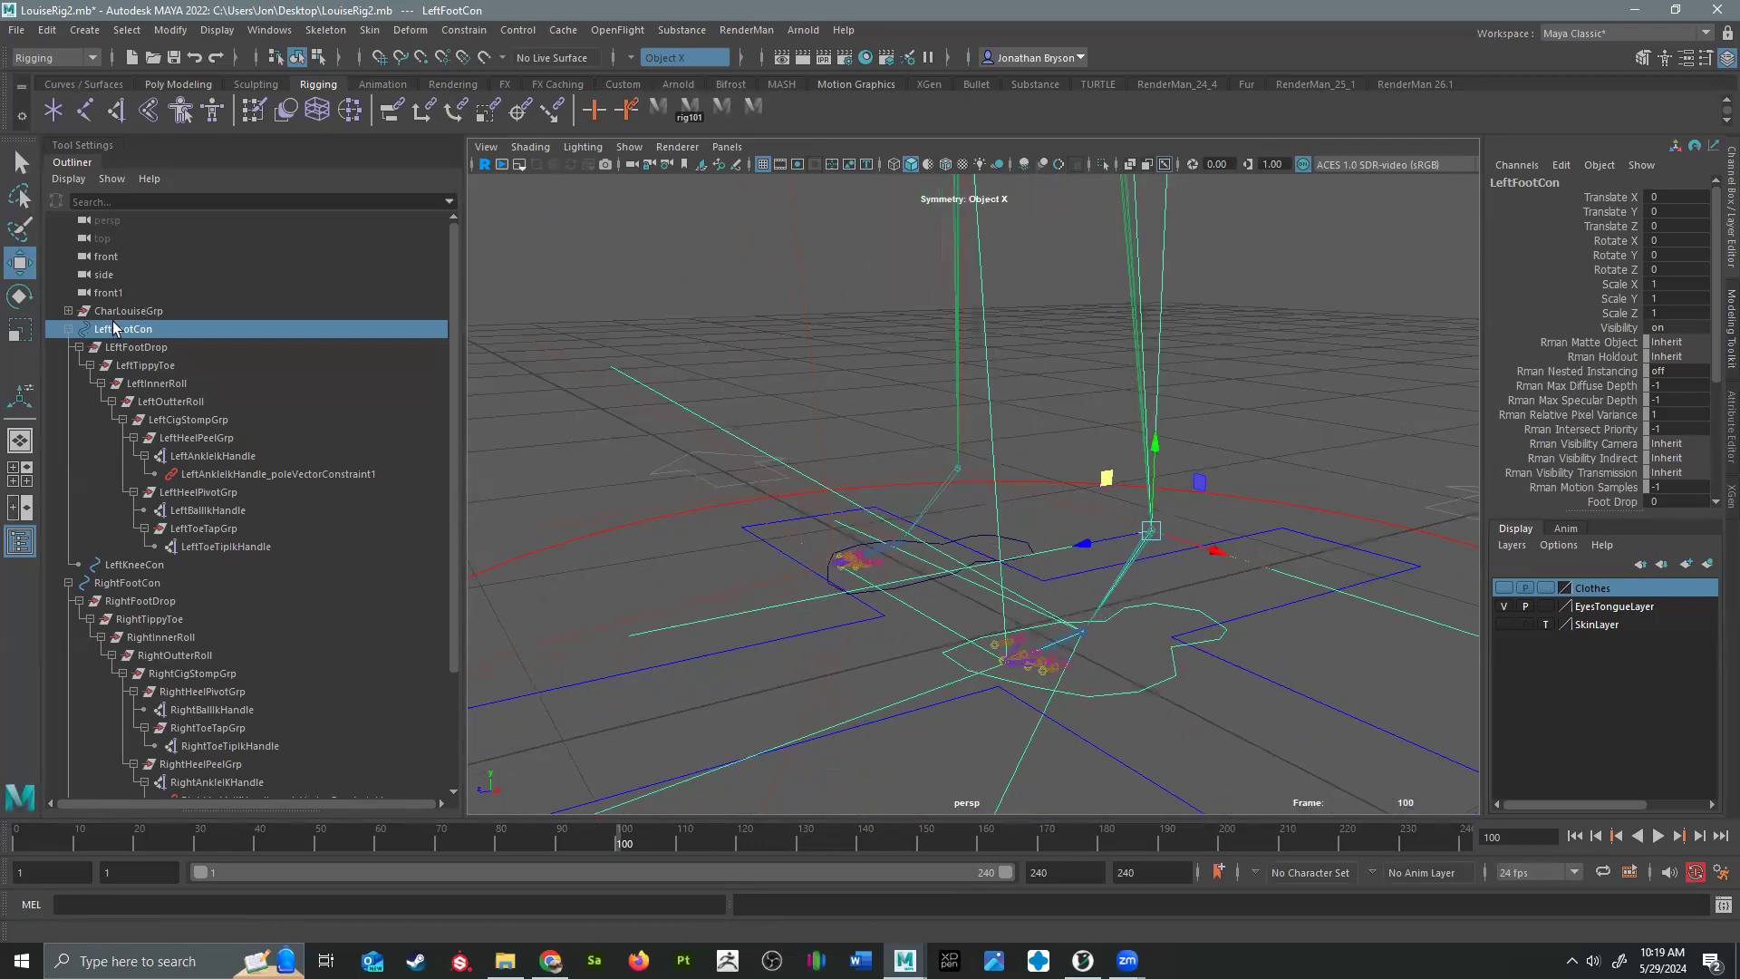
Step: Parent LeftFootCon and RightFootCon under PlacementCon, inside CharLouiseGrp's ConGrp and WorldCon hierarchy
left_click(68, 329)
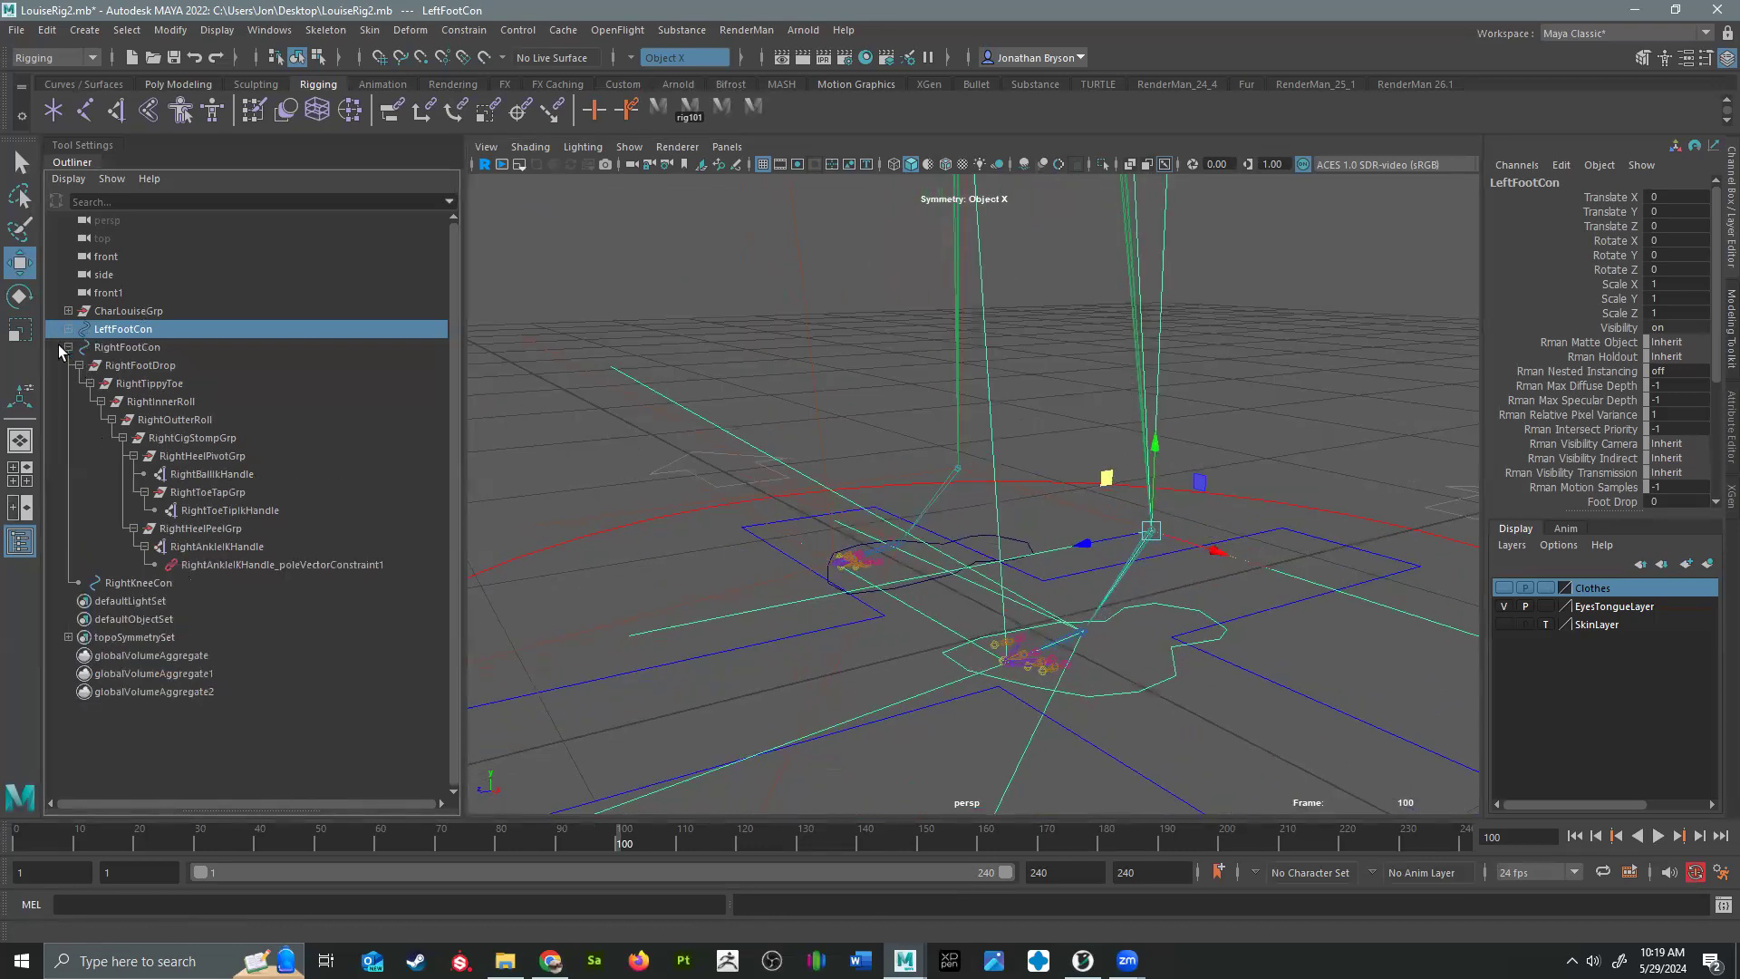
left_click(68, 347)
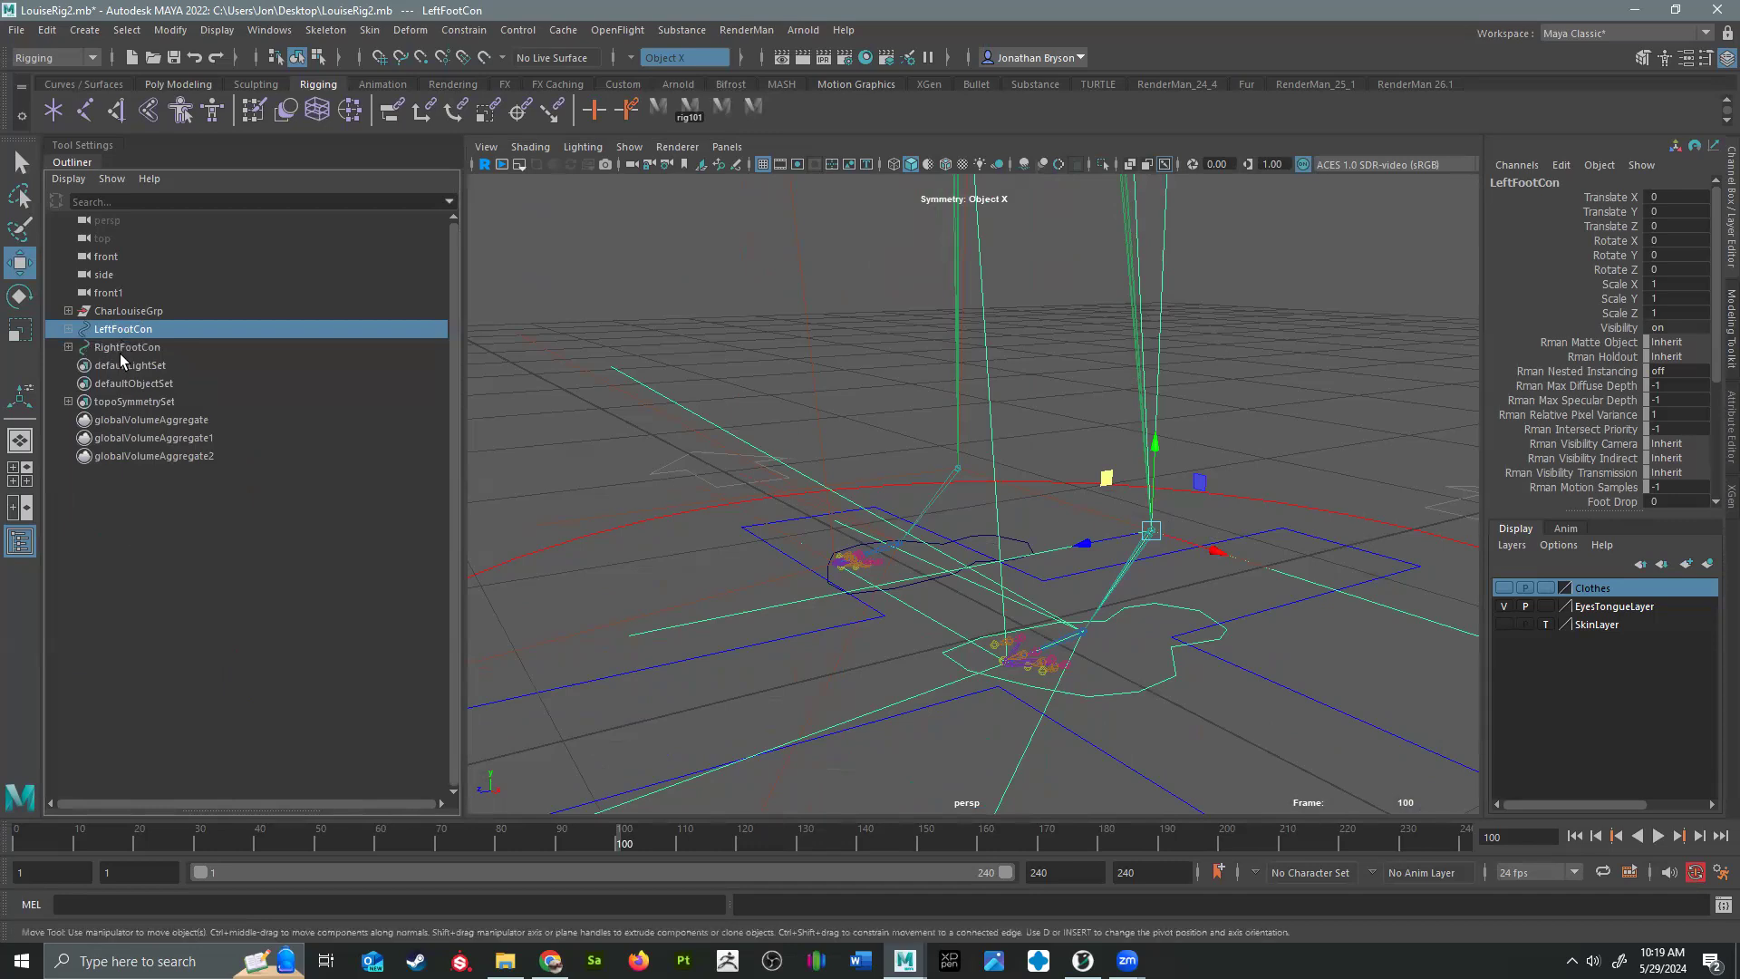
left_click(120, 352, "ctrl")
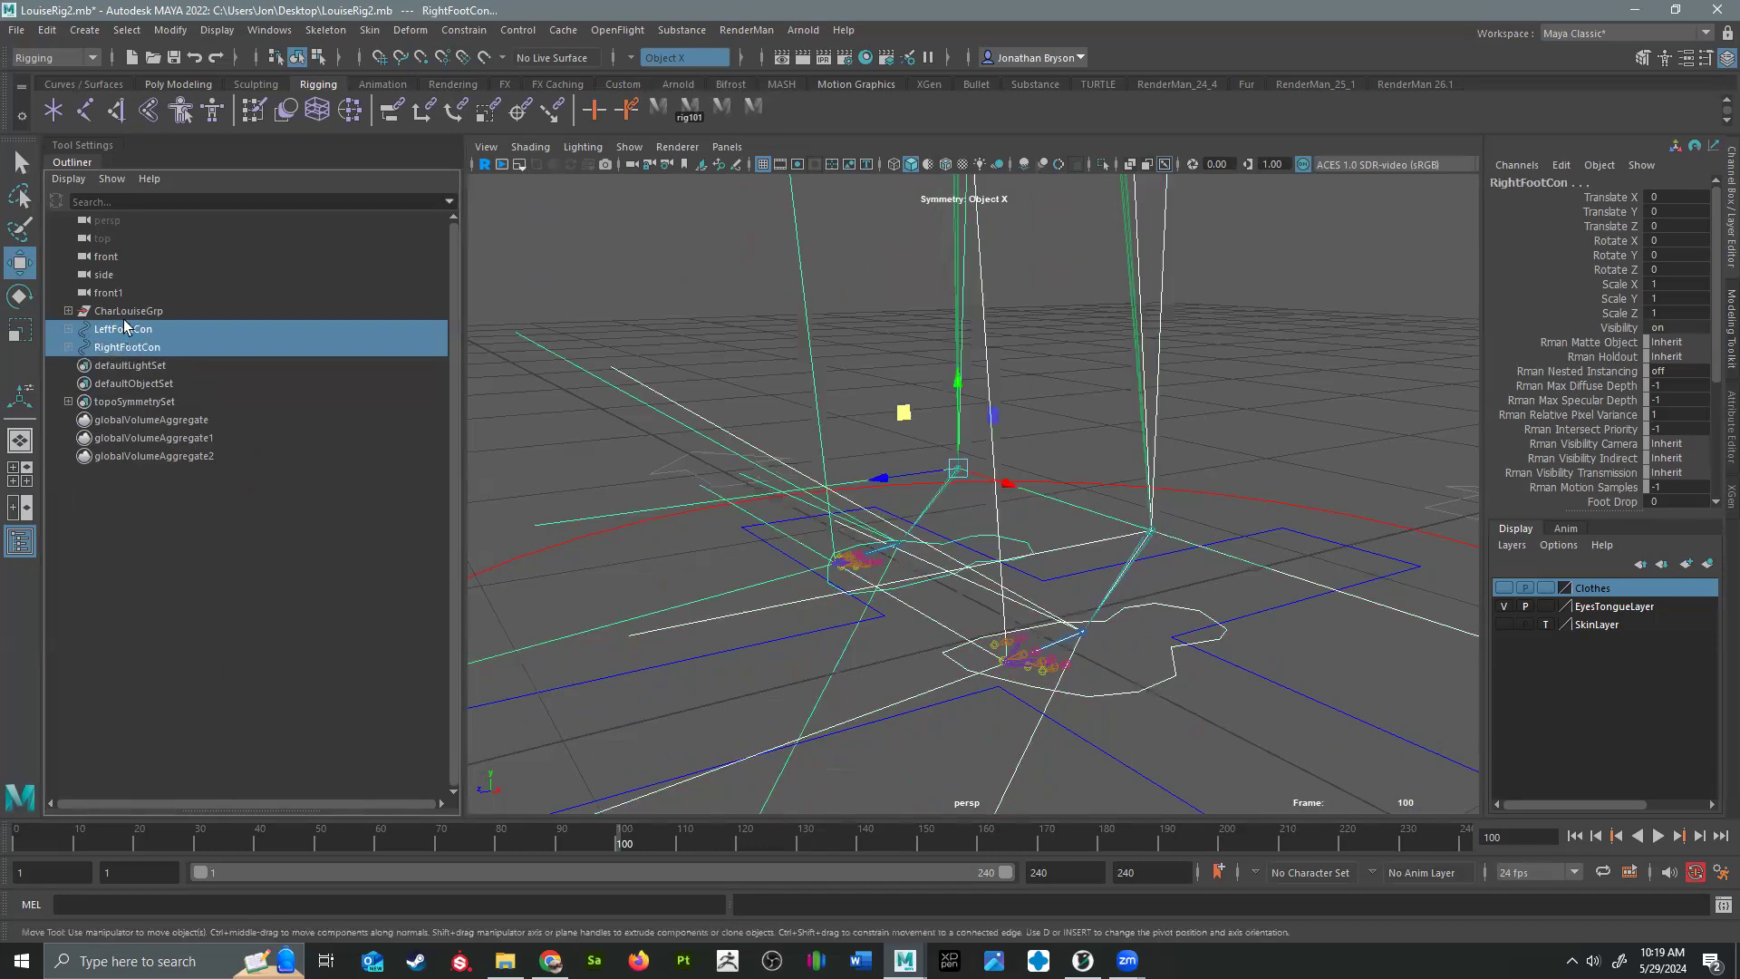
left_click(67, 311)
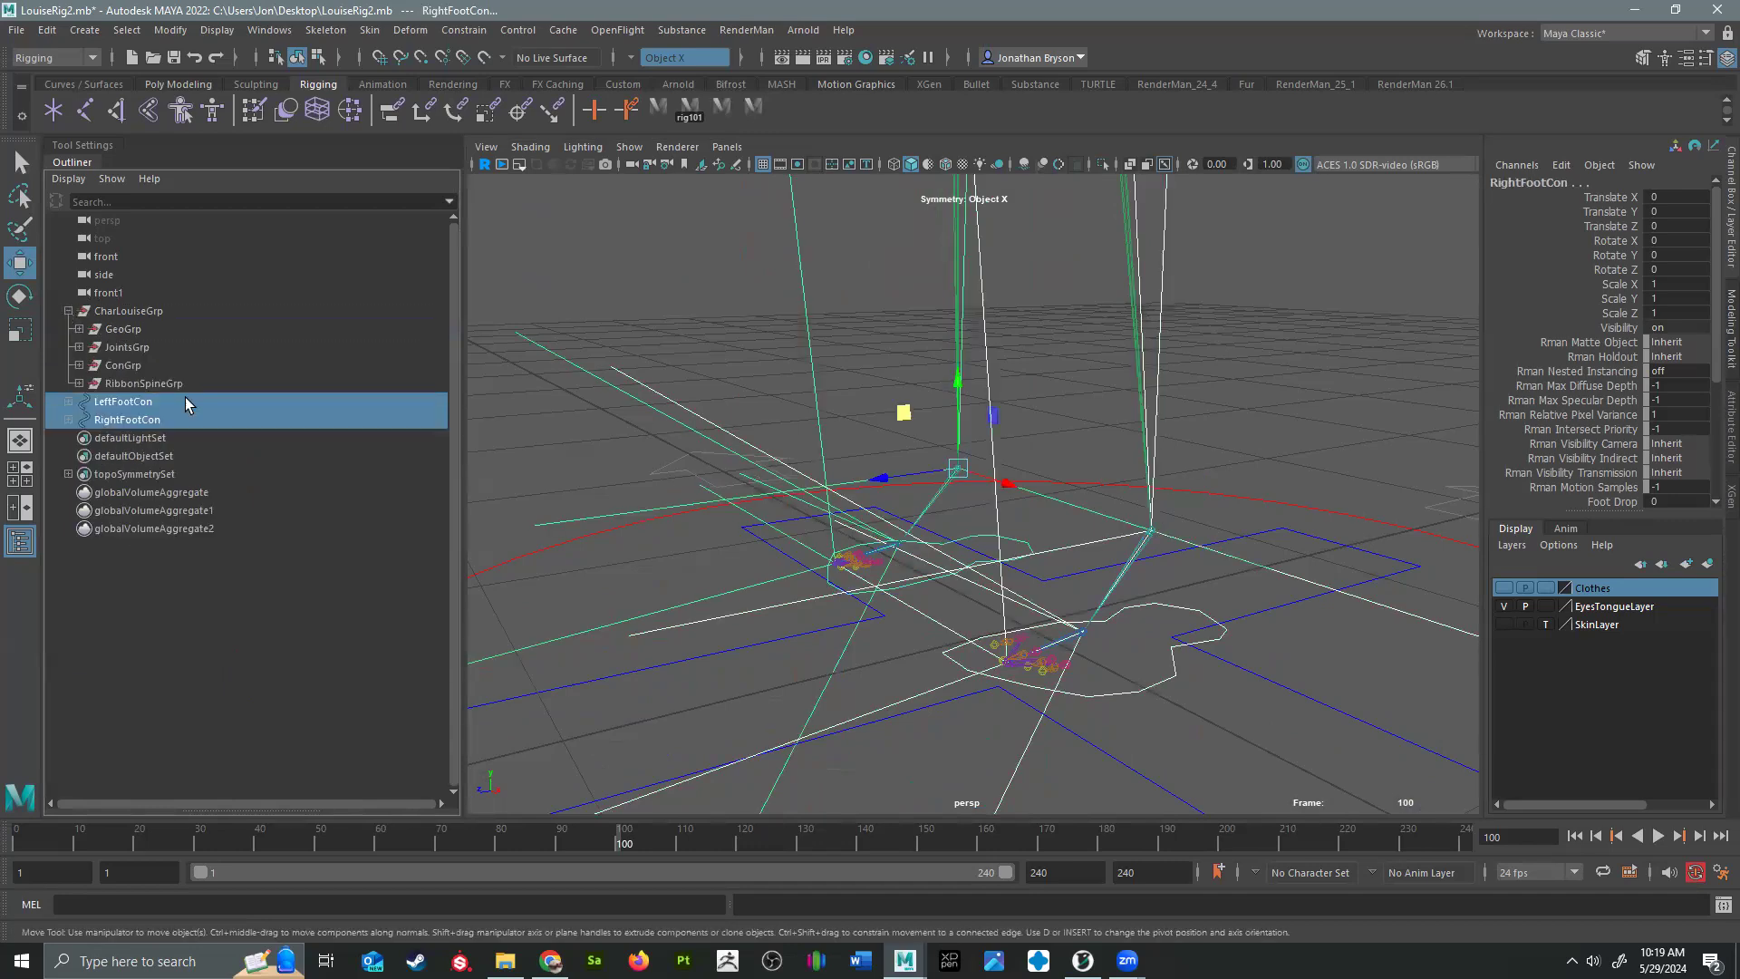
left_click(79, 365)
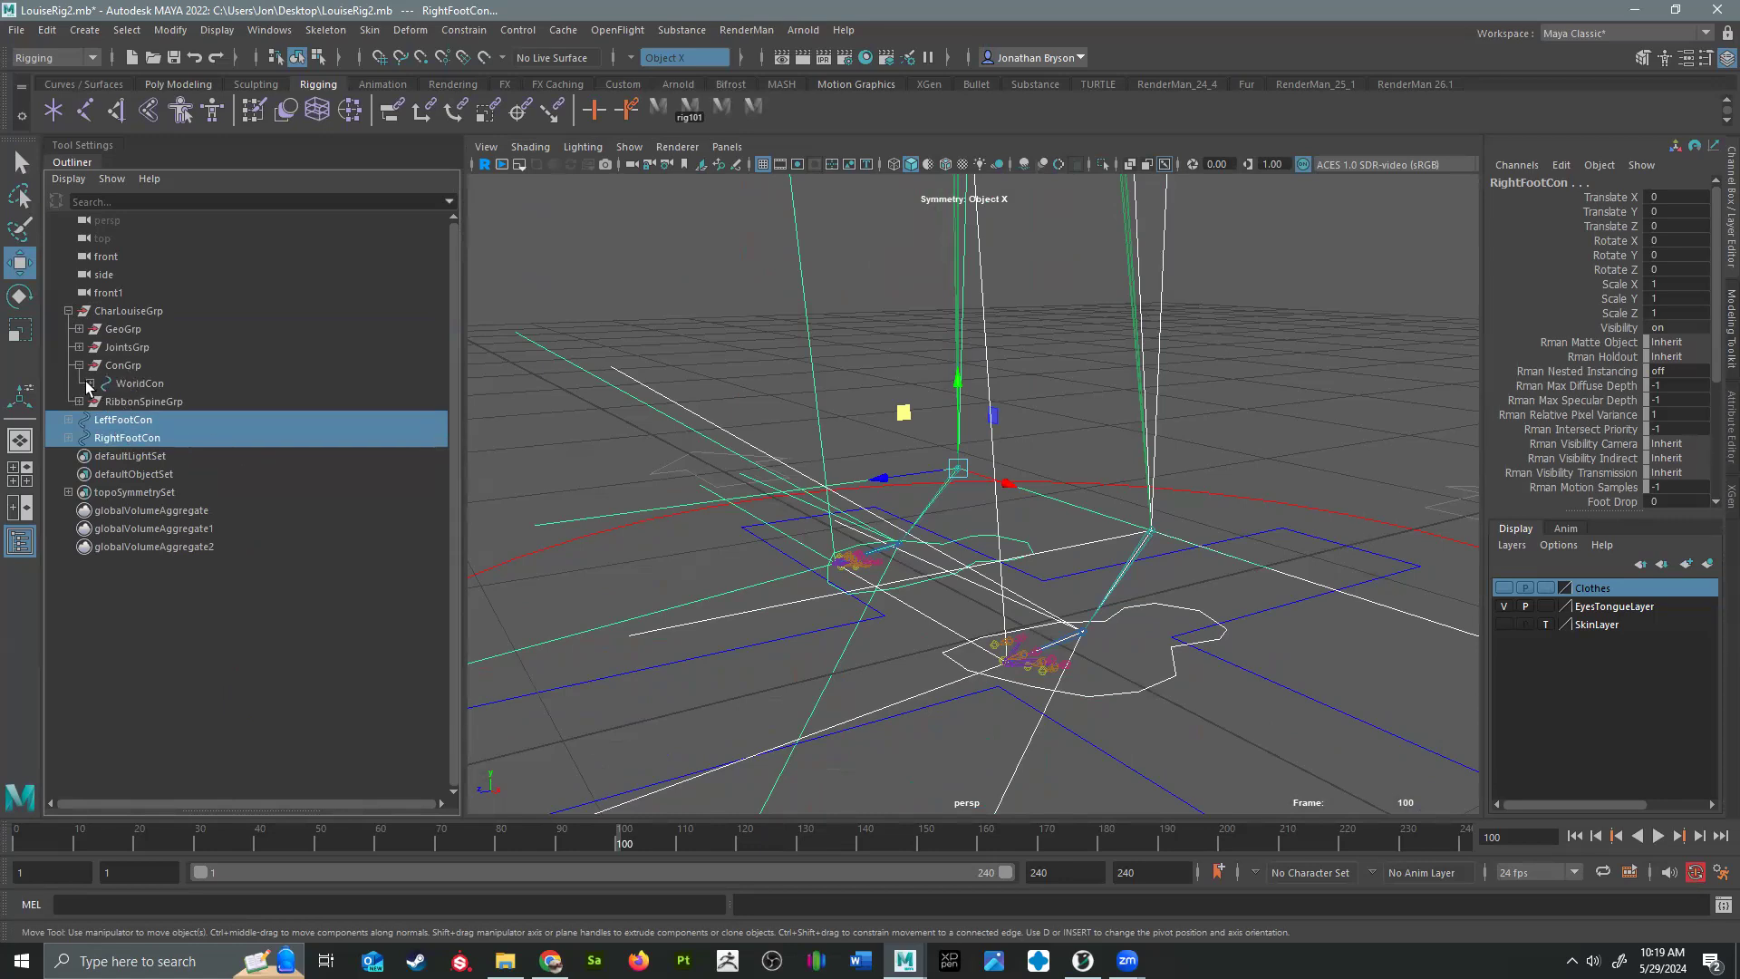
left_click(90, 383)
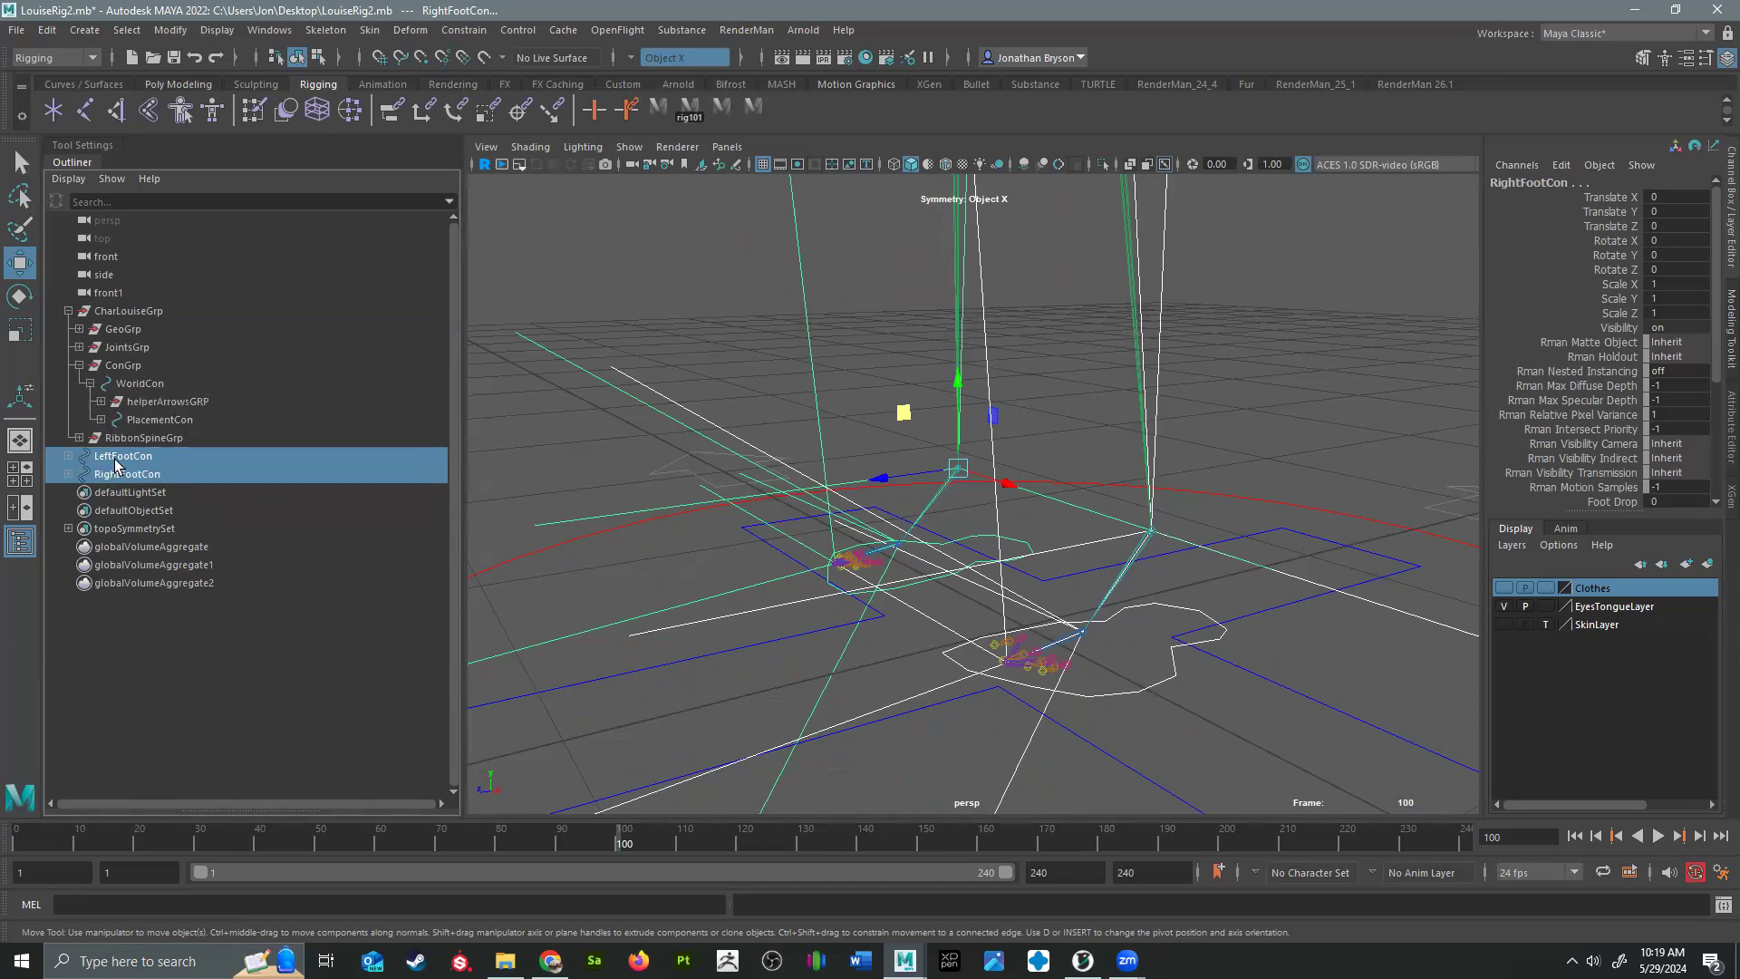
middle_click_drag(120, 458, 171, 422)
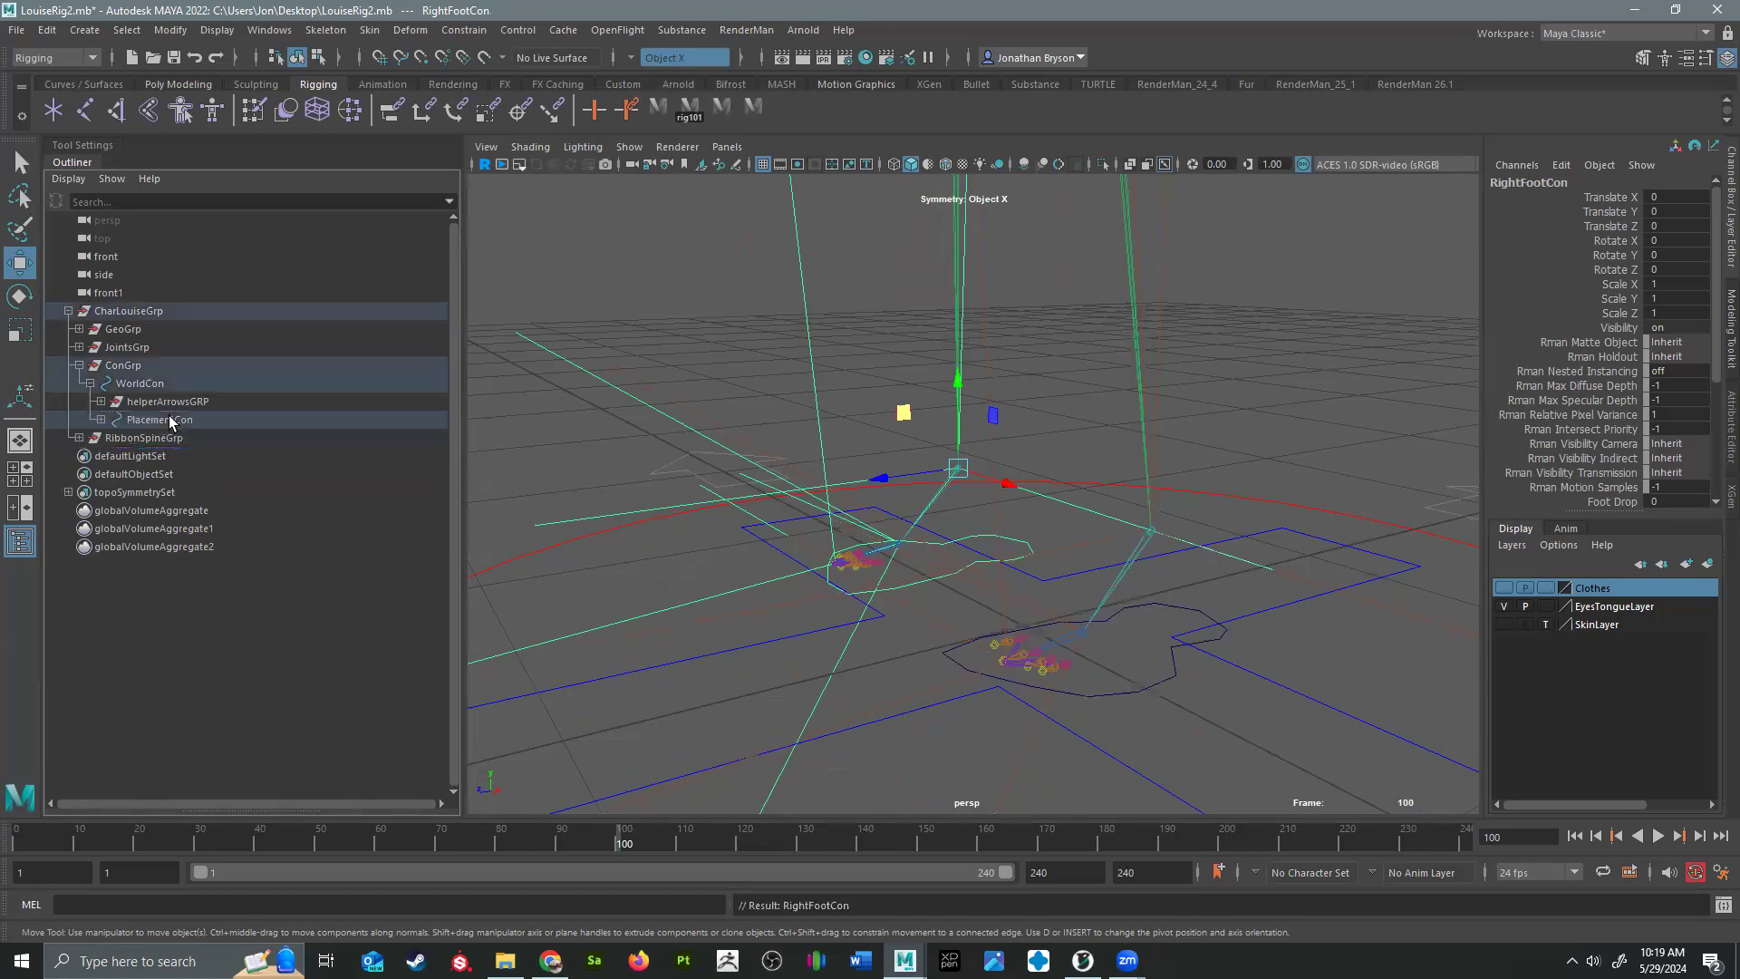
left_click(101, 420)
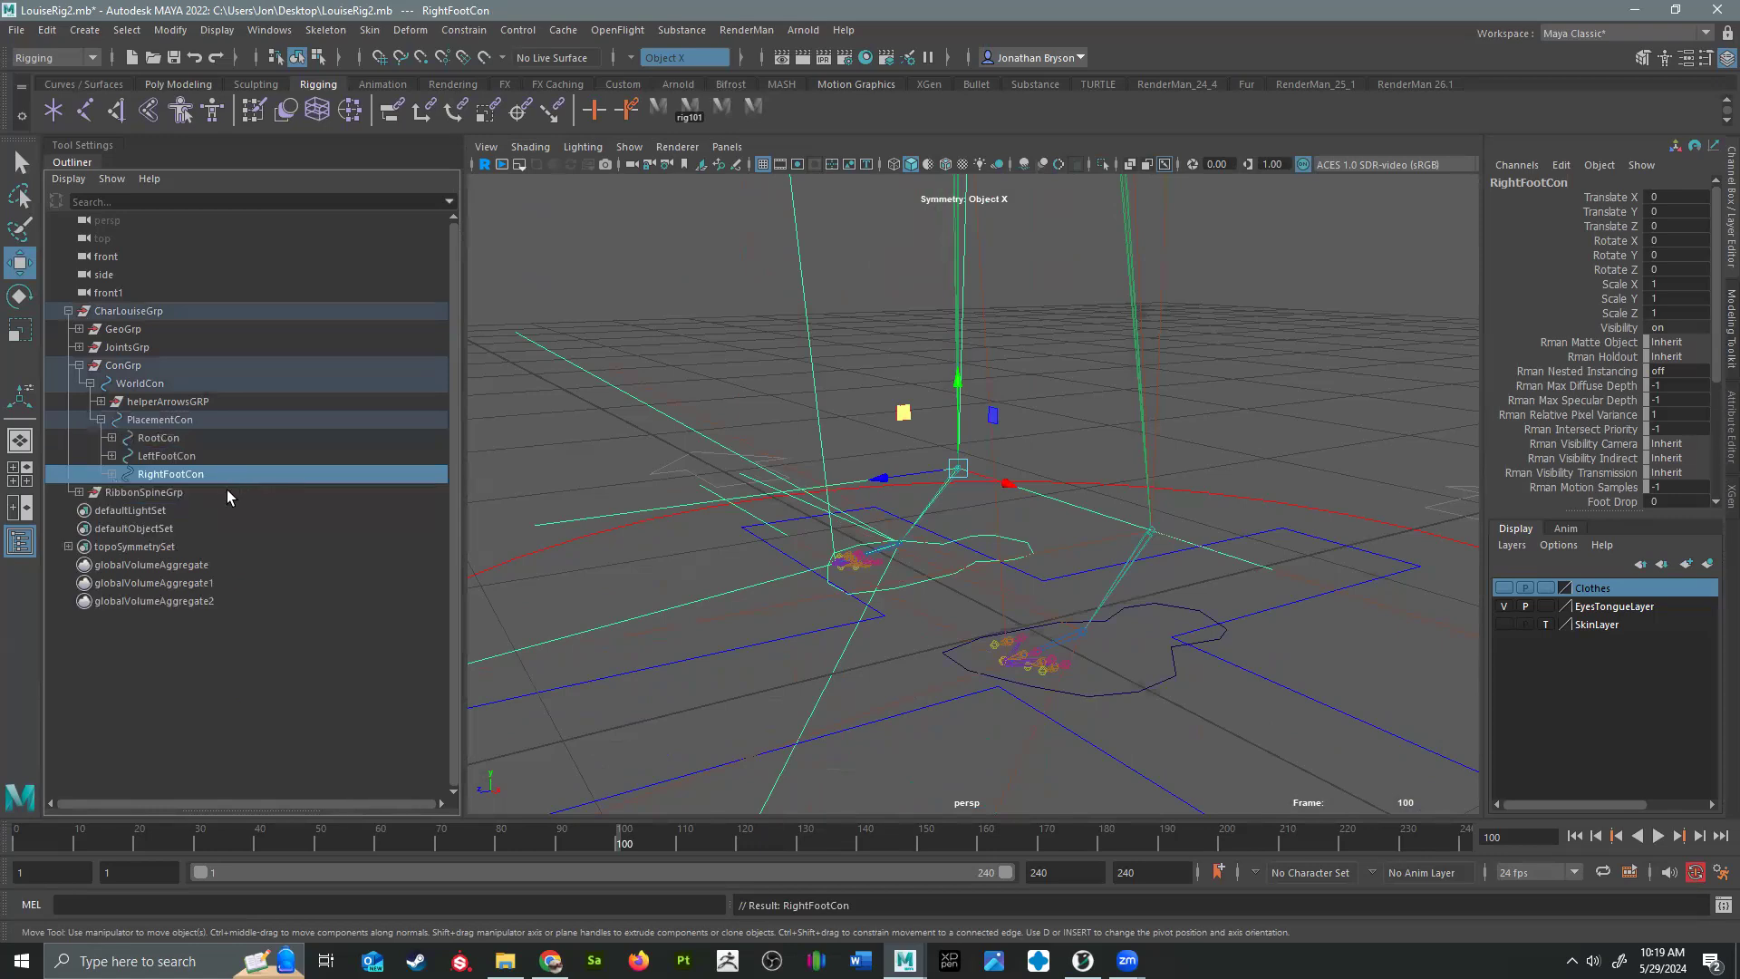
Step: Test the rig from RootCon and PlacementCon, undo the trial moves, and save the scene
left_click(154, 438)
key("f")
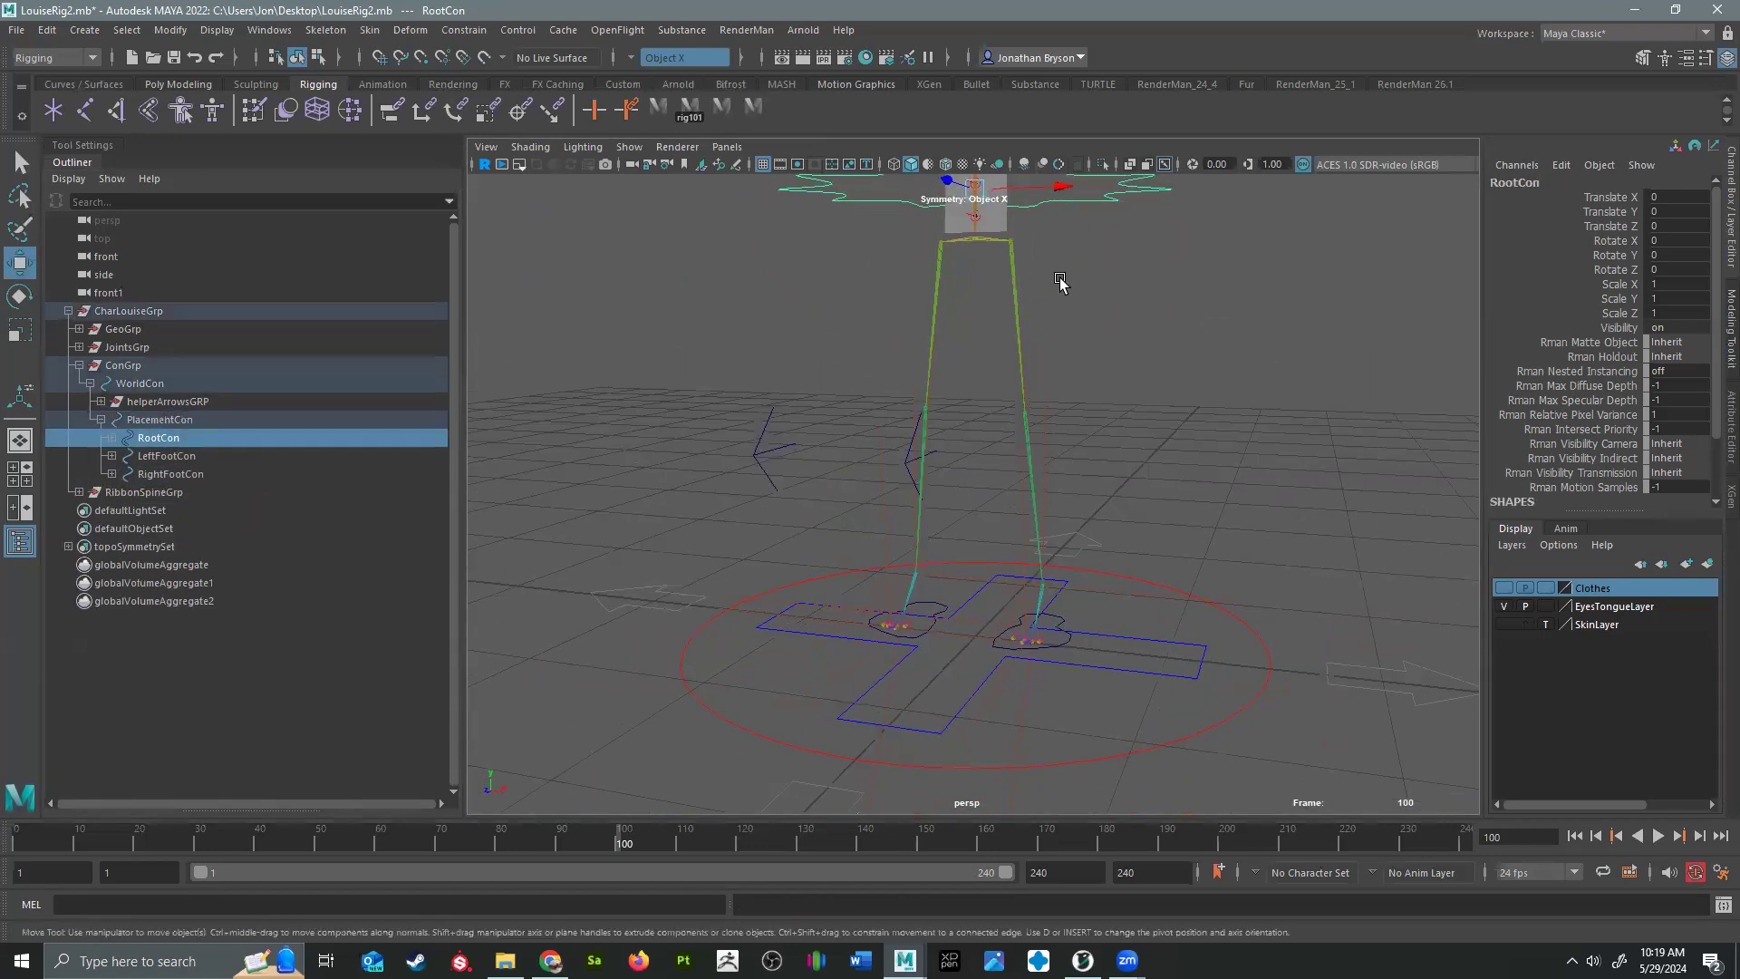
left_click_drag(1042, 222, 1048, 326)
left_click_drag(1124, 653, 1248, 718, "alt")
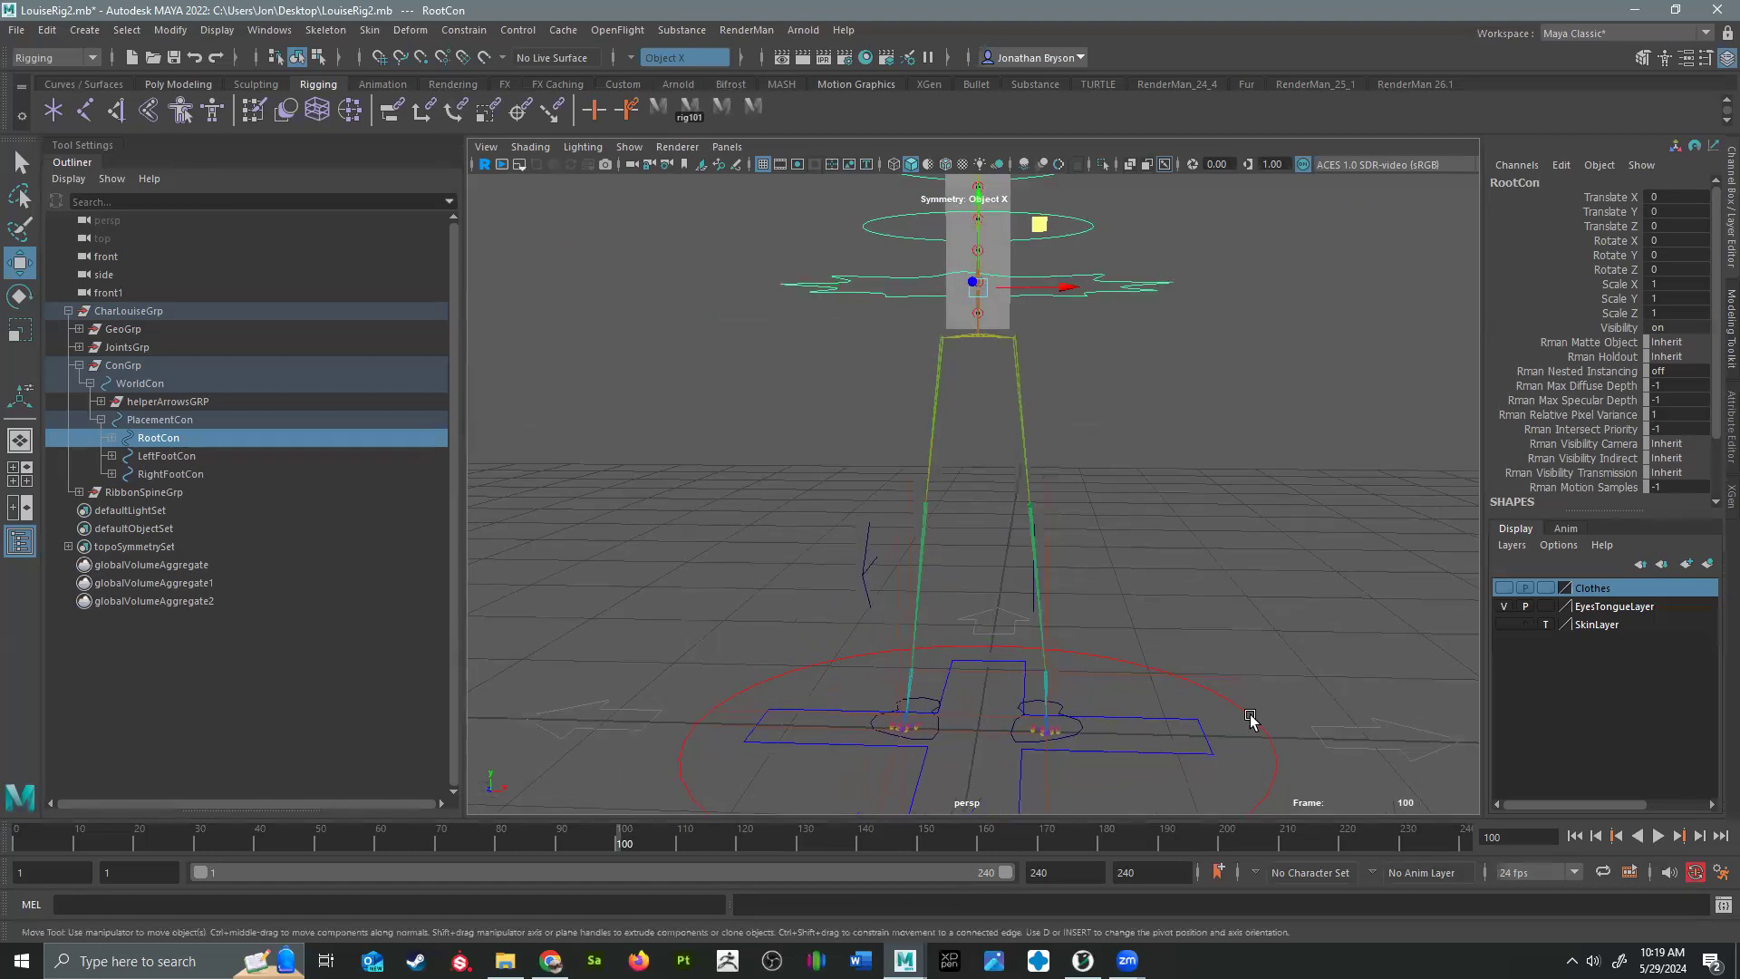
left_click(1180, 720)
left_click_drag(979, 729, 979, 622)
key("ctrl+z")
key("ctrl+z")
key("ctrl+z")
key("ctrl+z")
Step: Create a flat Circle curve with the Rigging 101 wireControllers tool for use as a toe control
right_click_drag(979, 622, 1124, 699, "alt")
middle_click_drag(1123, 699, 1077, 520, "alt")
right_click_drag(1077, 520, 1391, 535, "alt")
left_click_drag(912, 598, 938, 549, "alt")
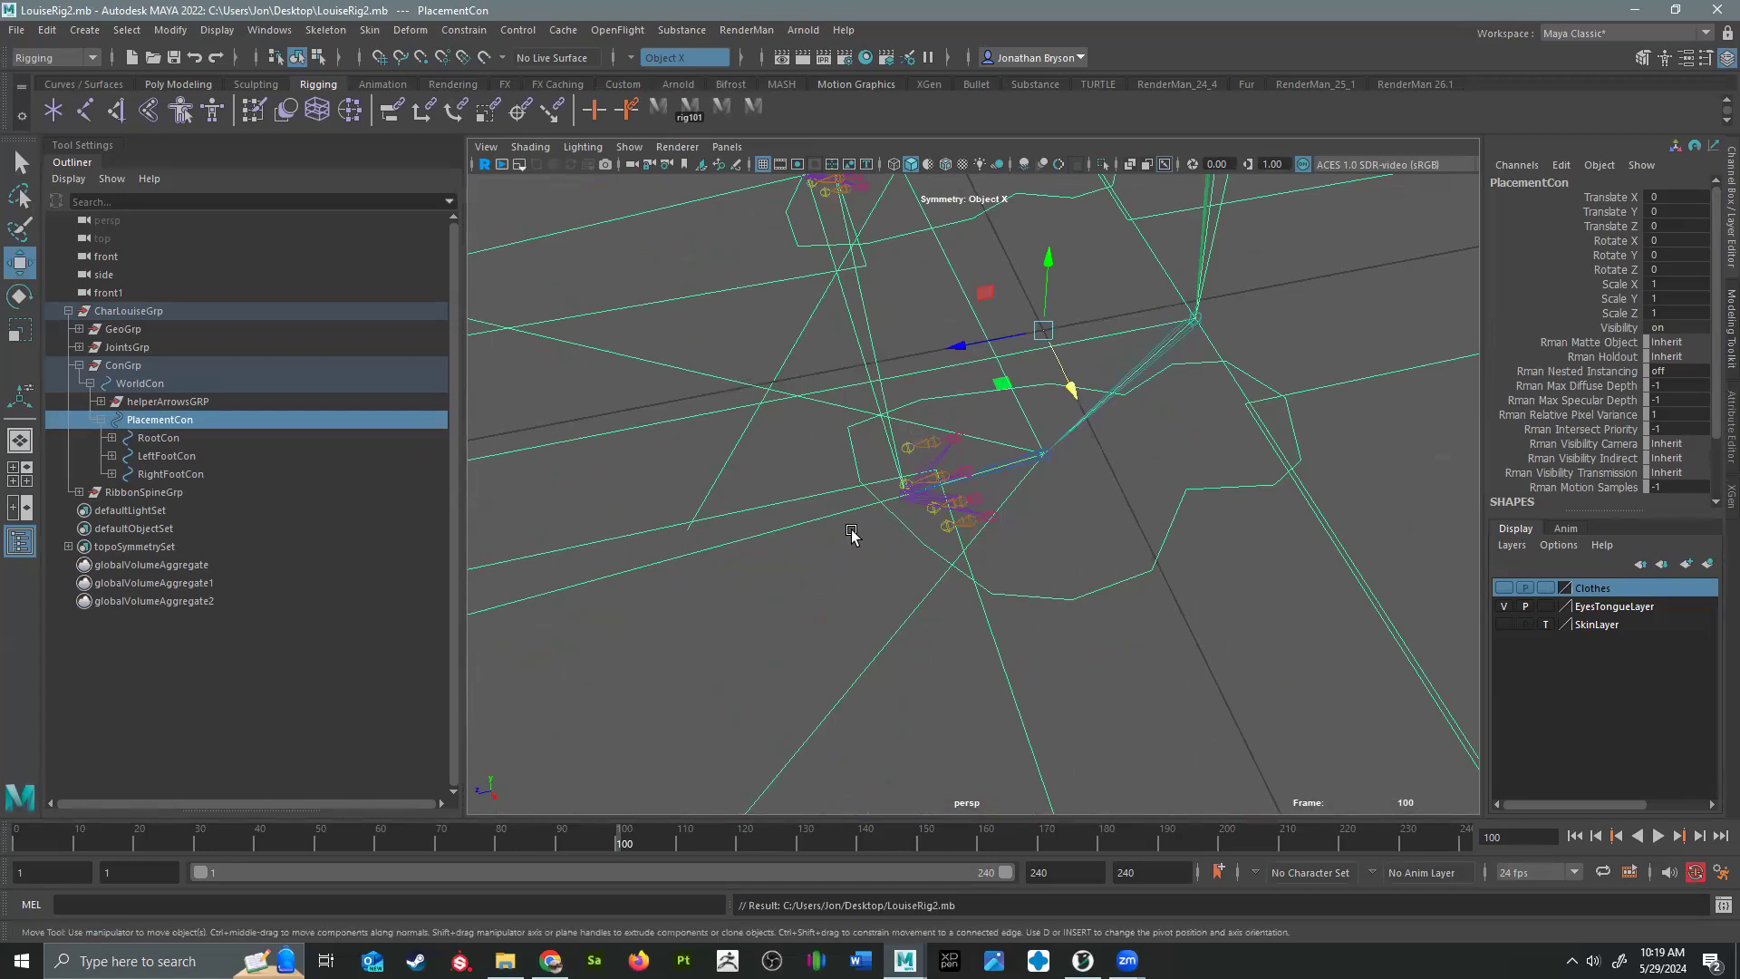
left_click(690, 107)
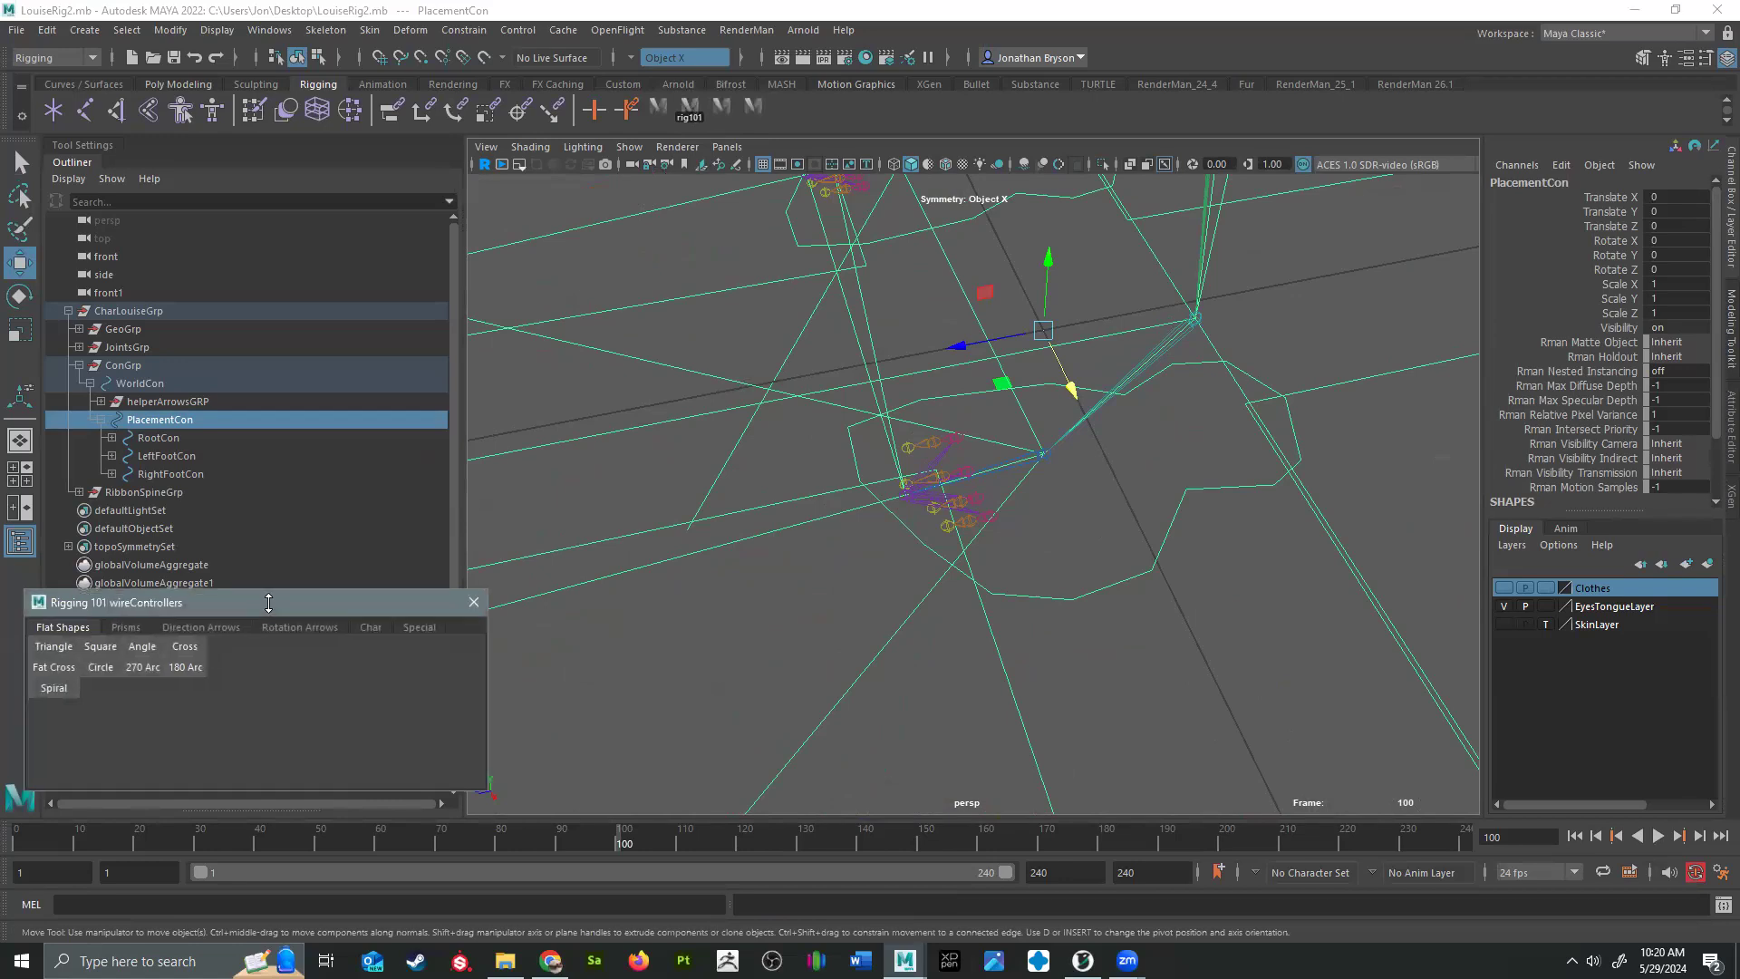
left_click_drag(269, 608, 255, 316)
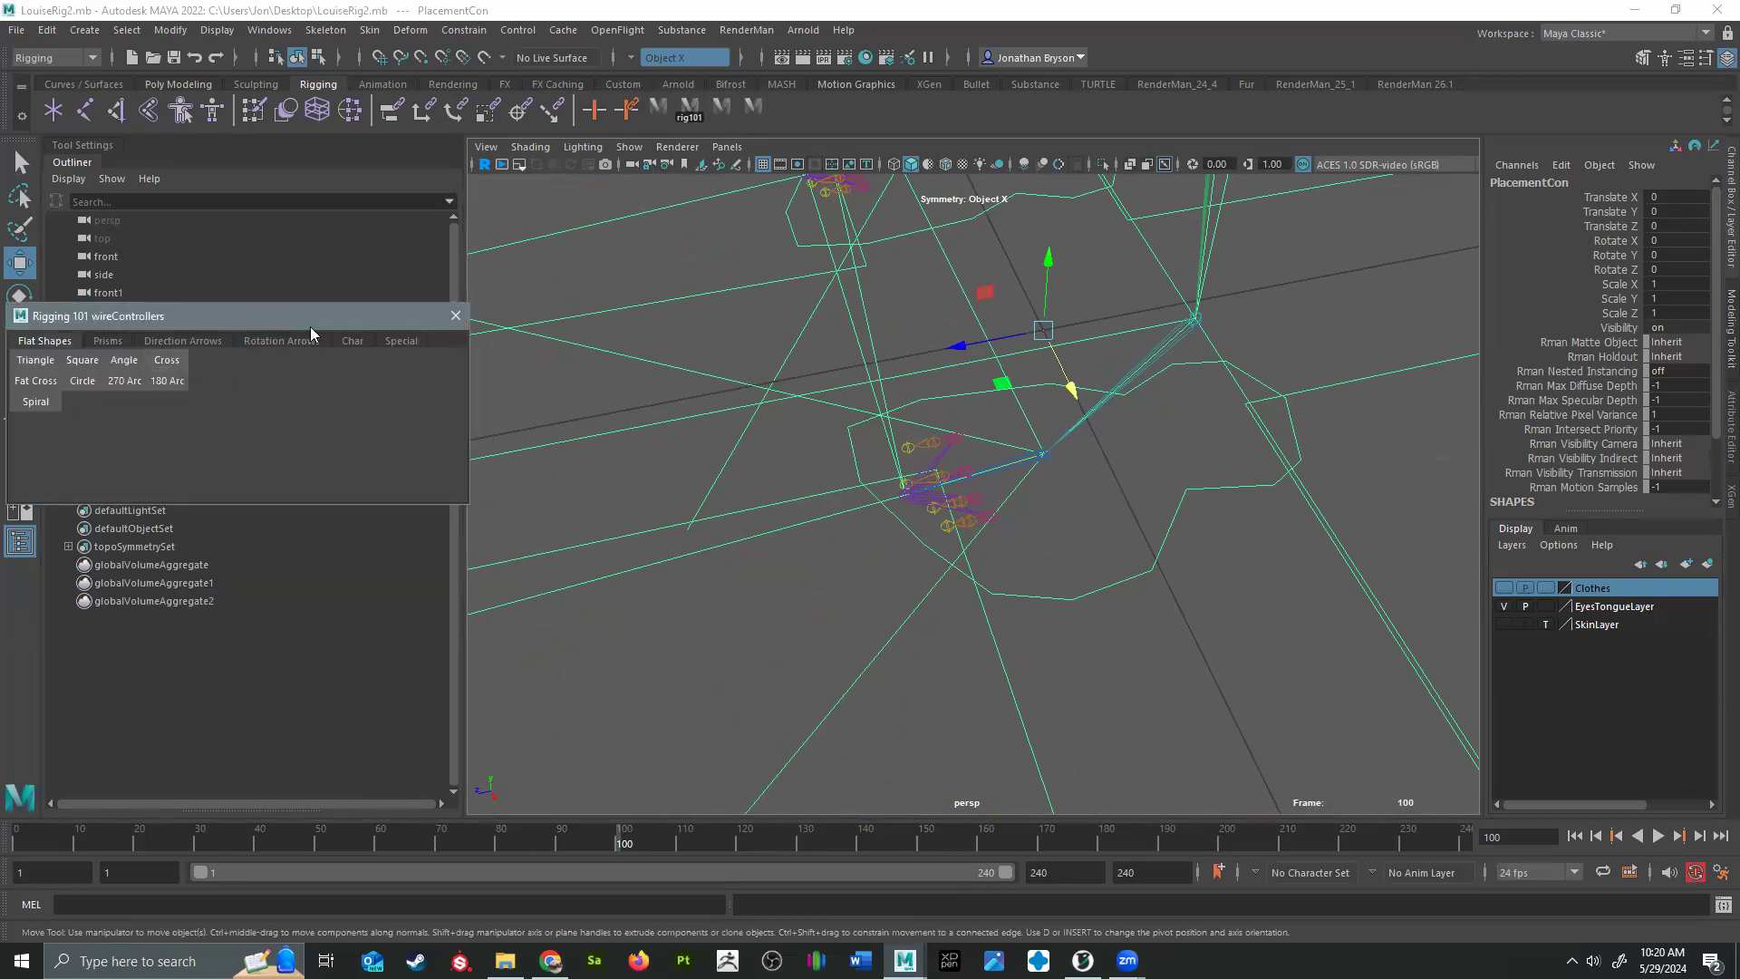
left_click(283, 342)
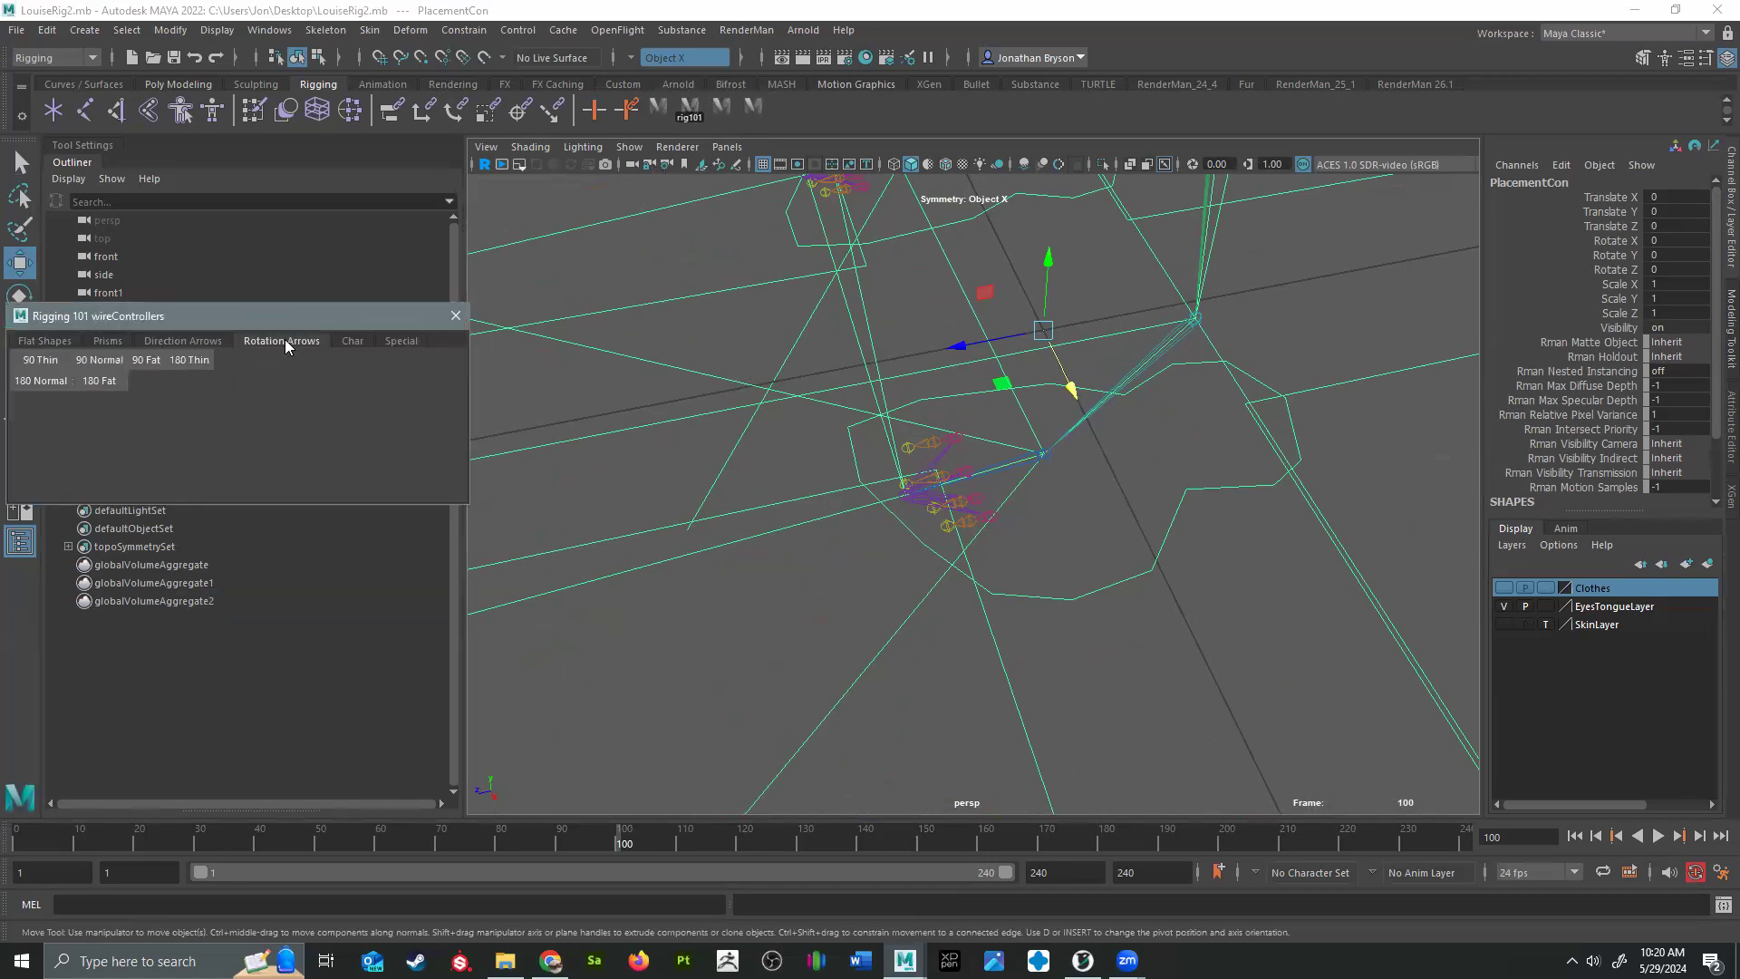
left_click(349, 341)
left_click(109, 342)
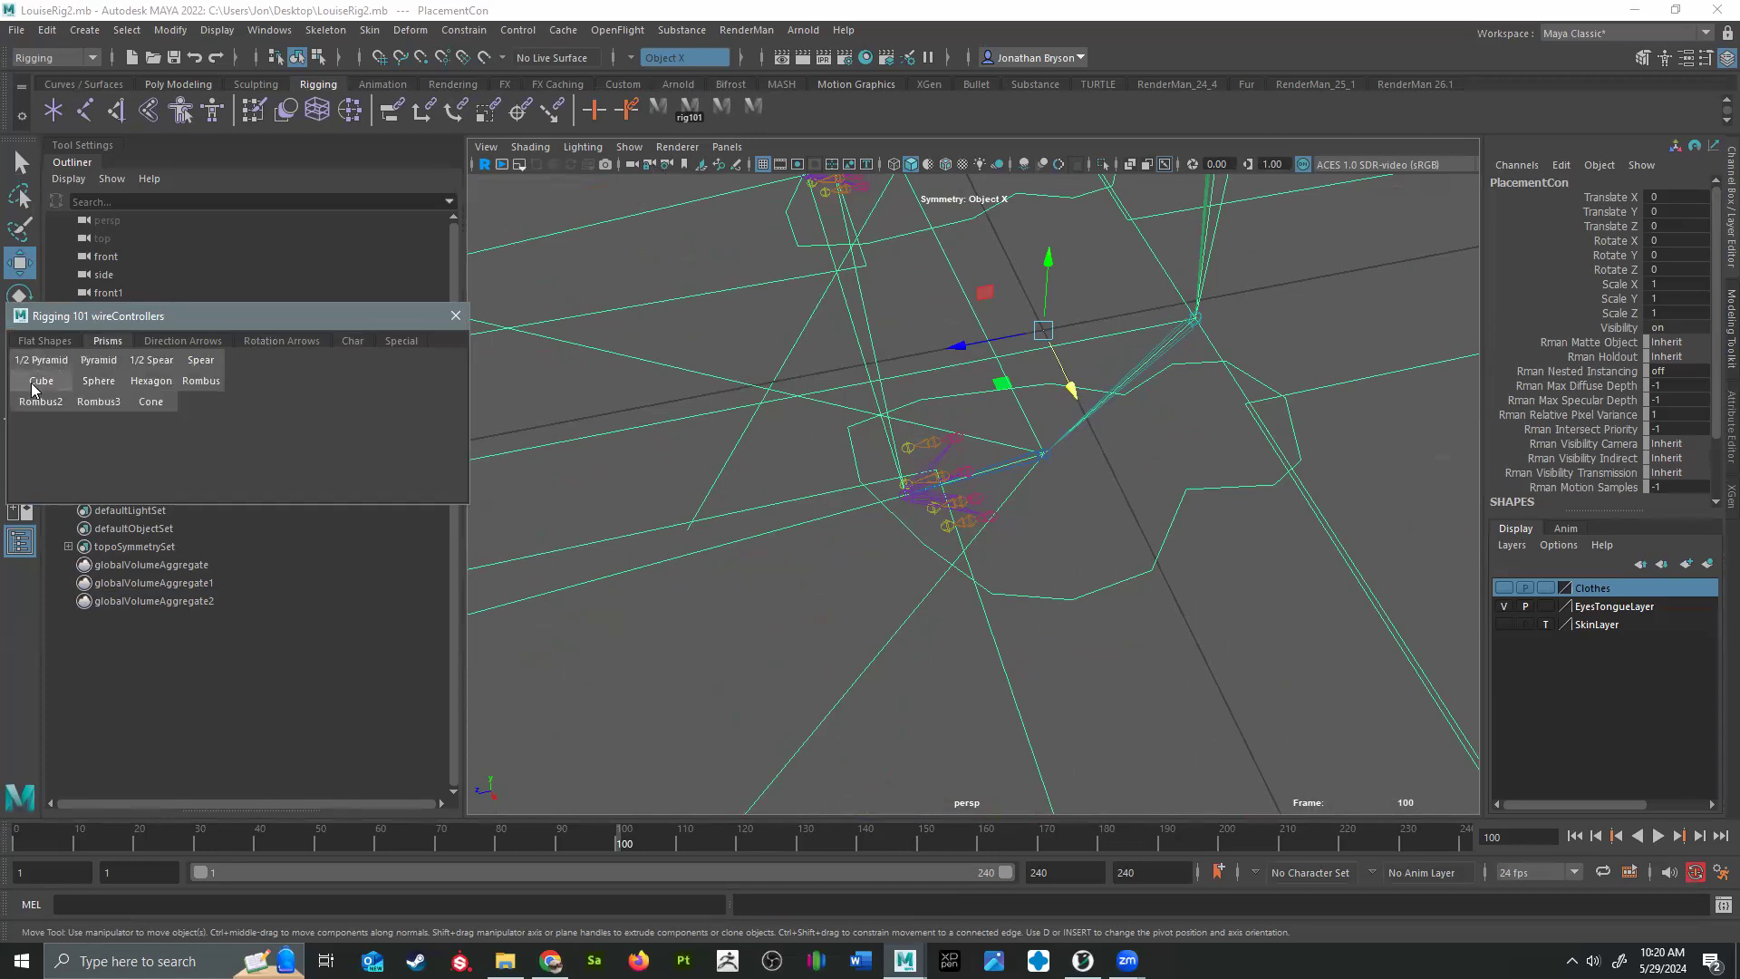
left_click(58, 343)
left_click(79, 386)
Step: Scale the new circle controller uniformly to about 0.098 and set its Rotate X to 90, with SkinLayer shown for reference
middle_click_drag(1054, 399, 1047, 497, "alt")
key("r")
left_click_drag(1039, 430, 167, 456)
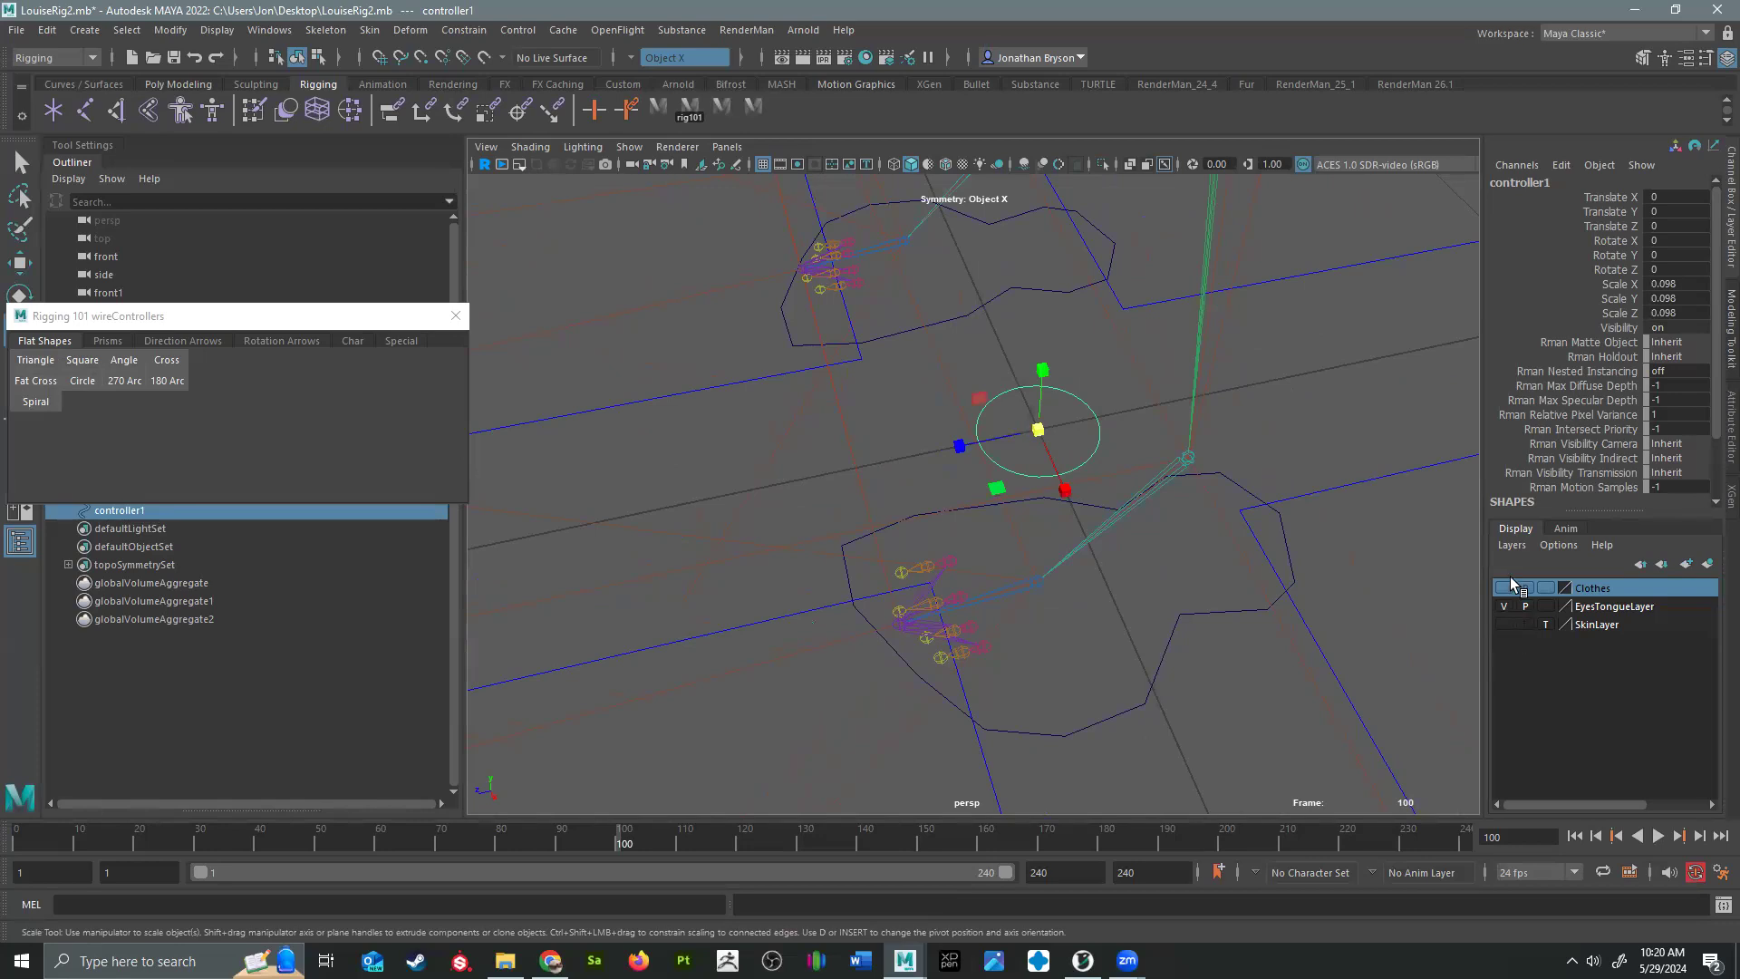
left_click(1505, 625)
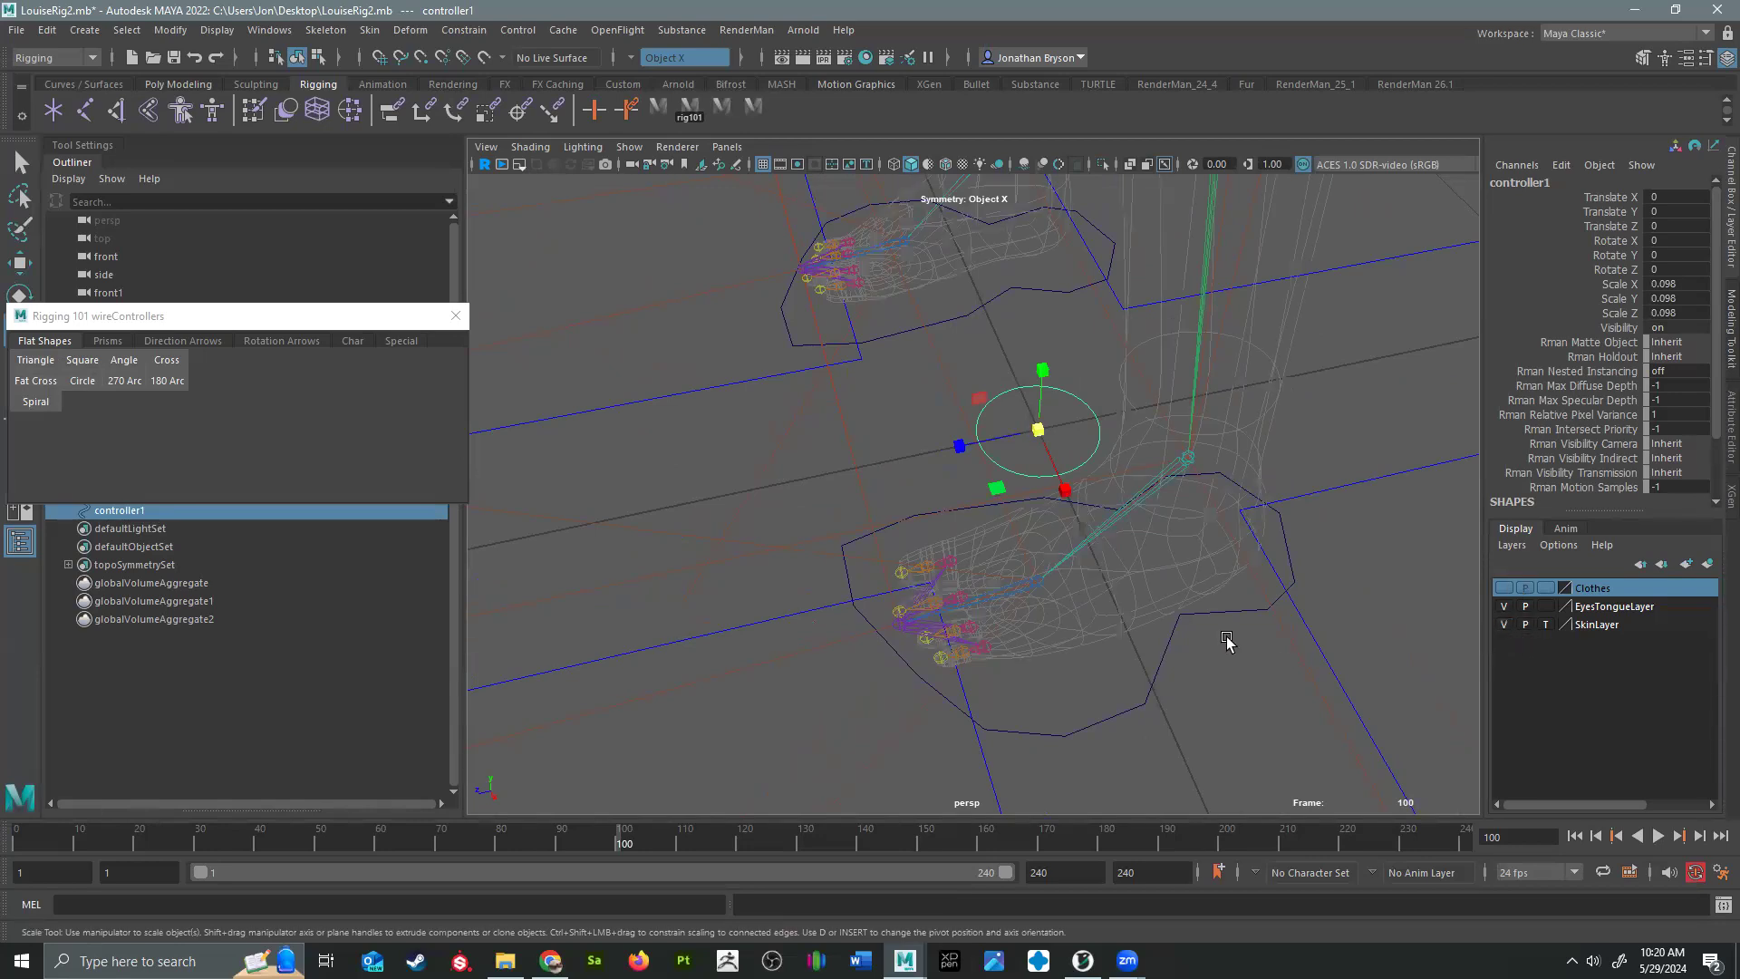
scroll(1223, 639, "up", 3)
scroll(1369, 555, "up", 2)
key("e")
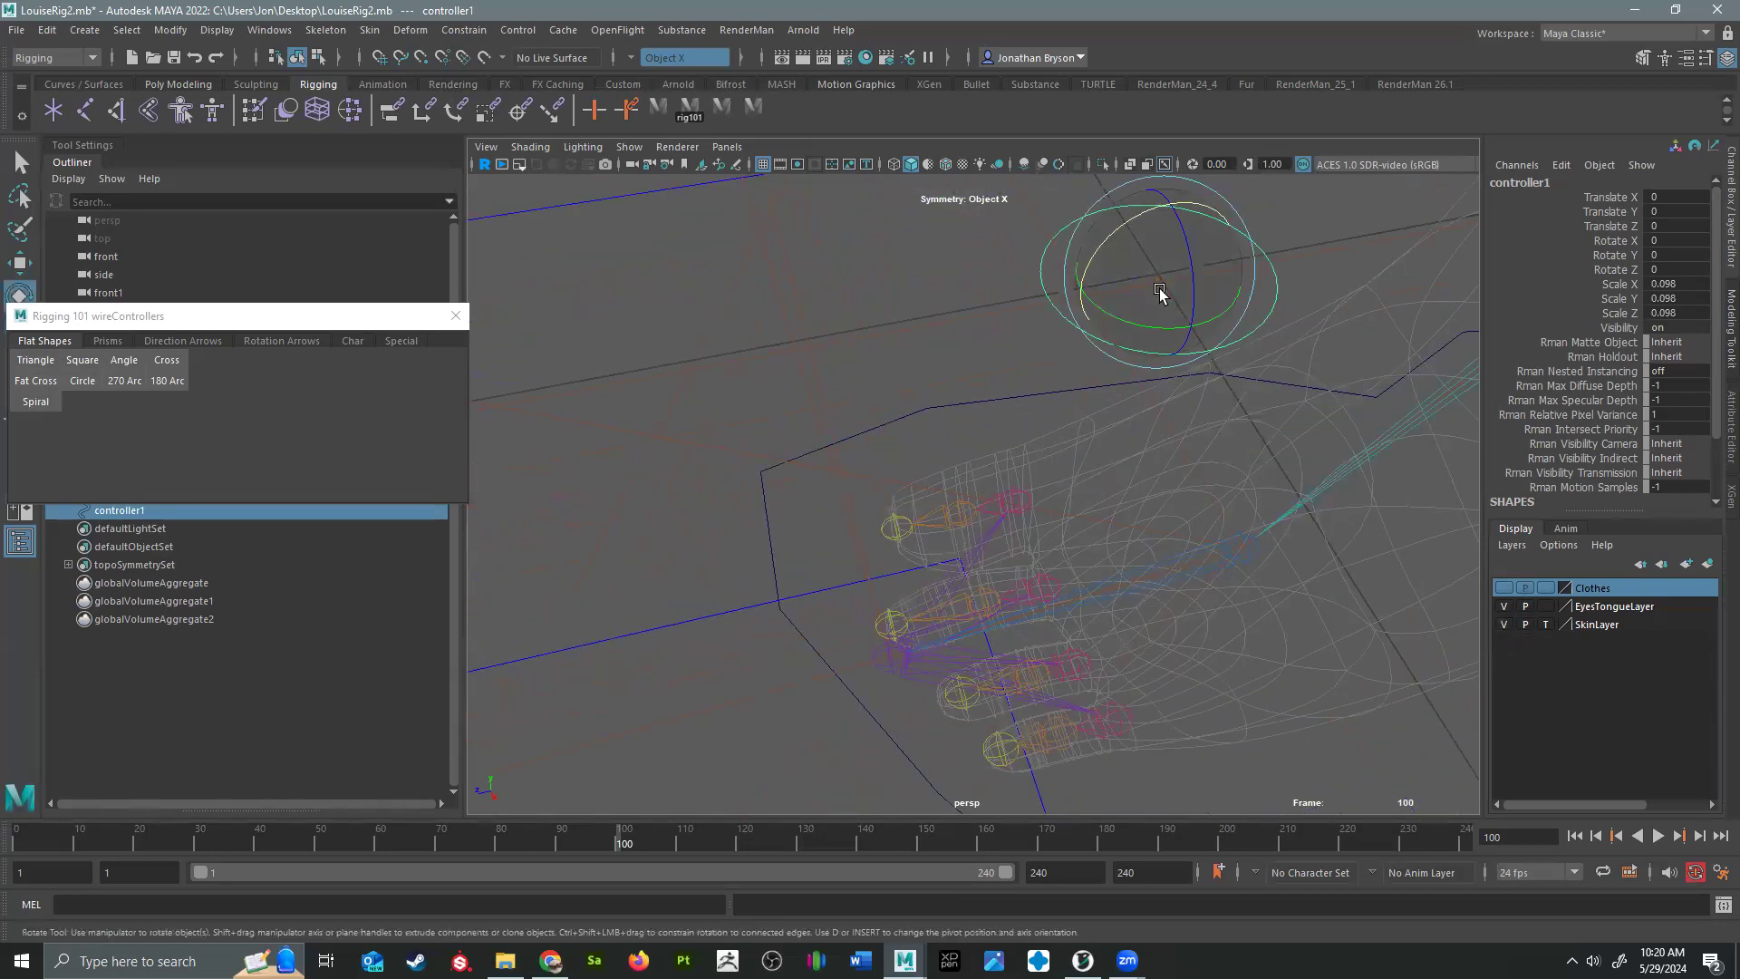
left_click_drag(1146, 226, 1399, 319)
double_click(1680, 240)
type("90")
key("Return")
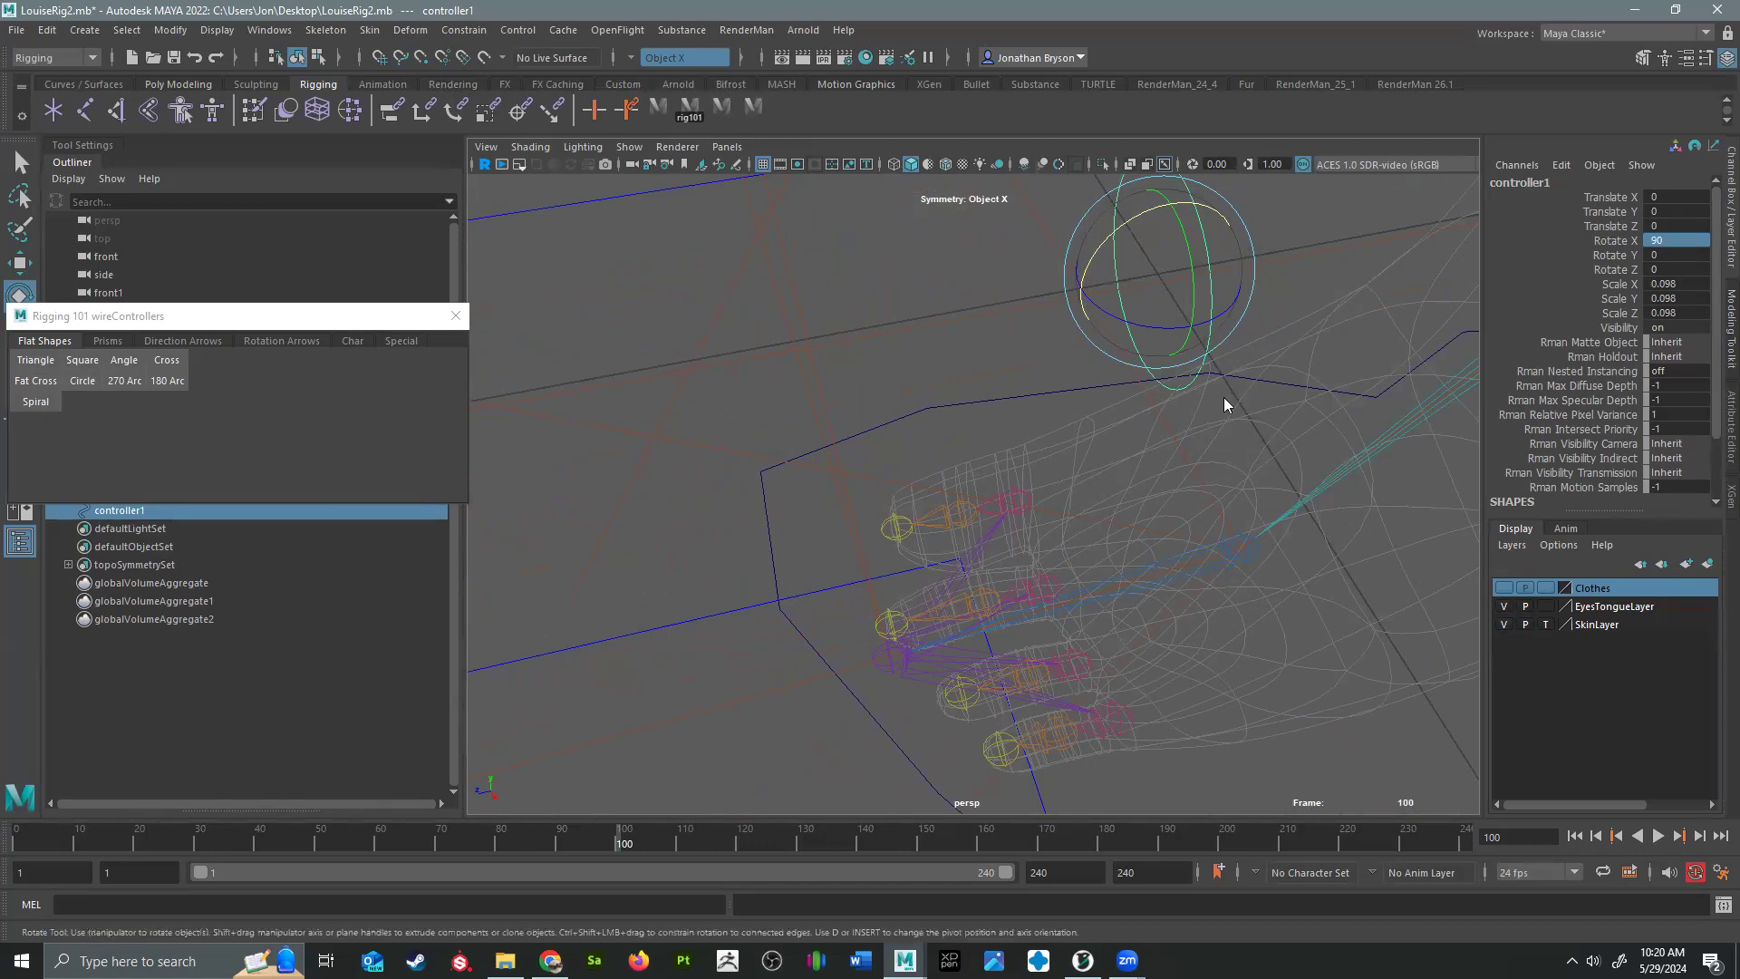
Step: Snap the circle controller to the base joint of the left big toe and scale it uniformly to about 0.032
key("w")
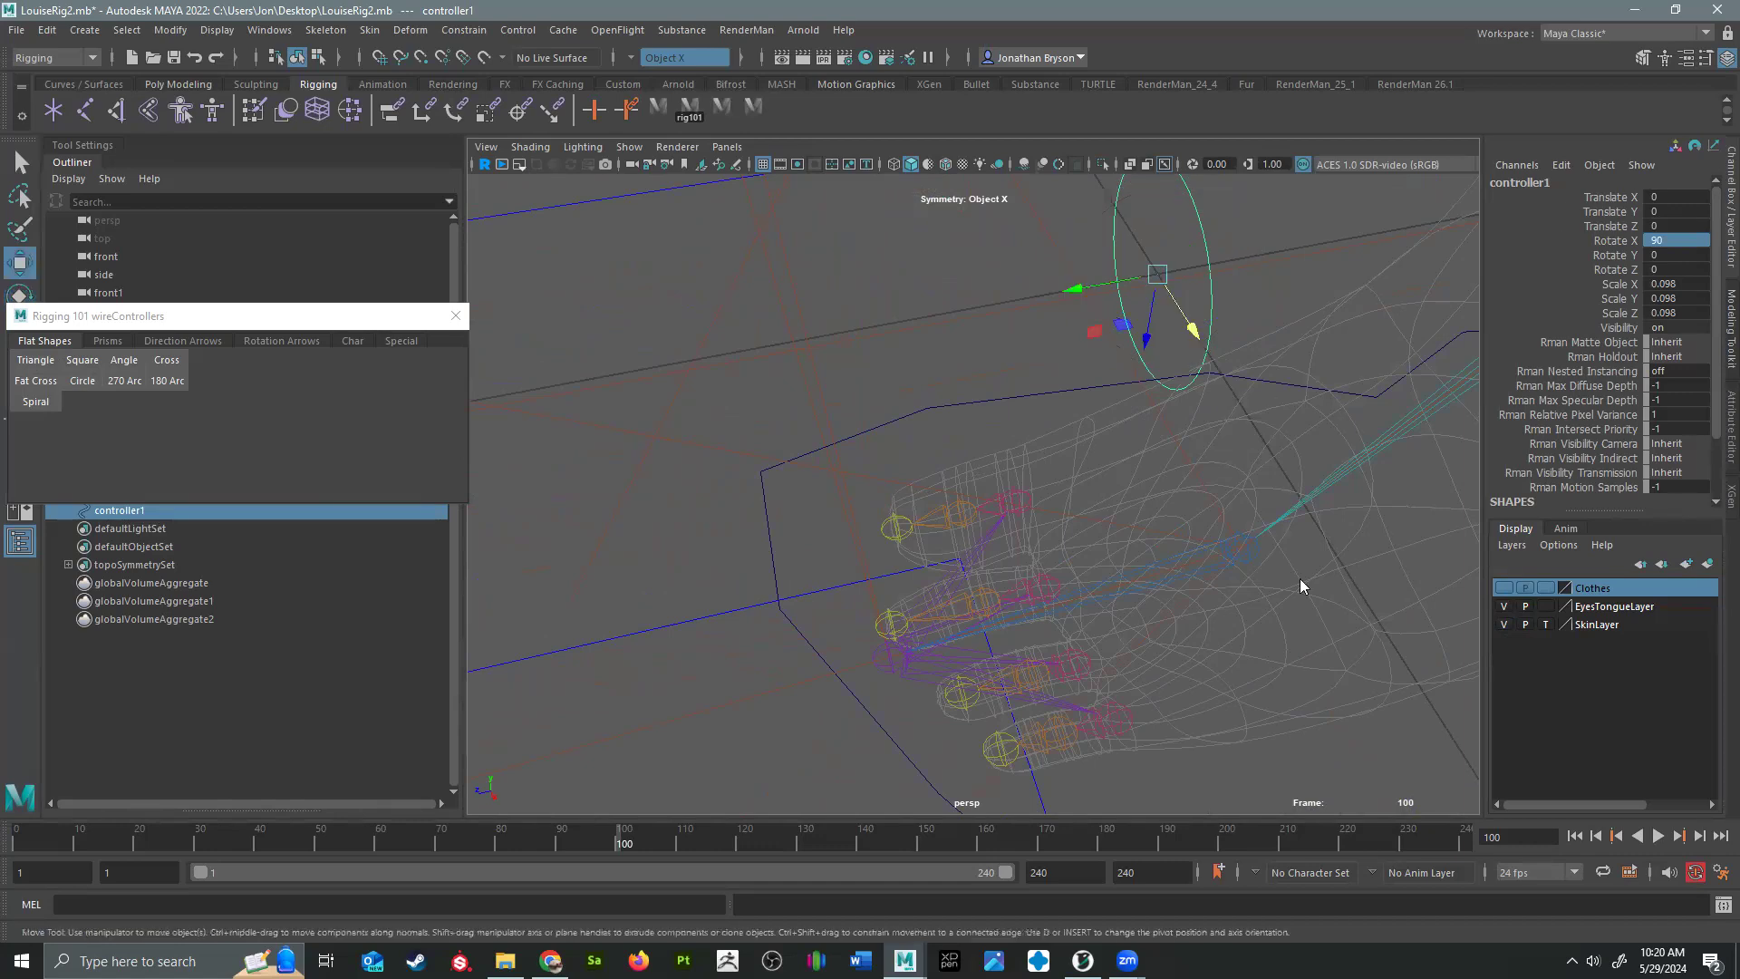
left_click(1506, 627)
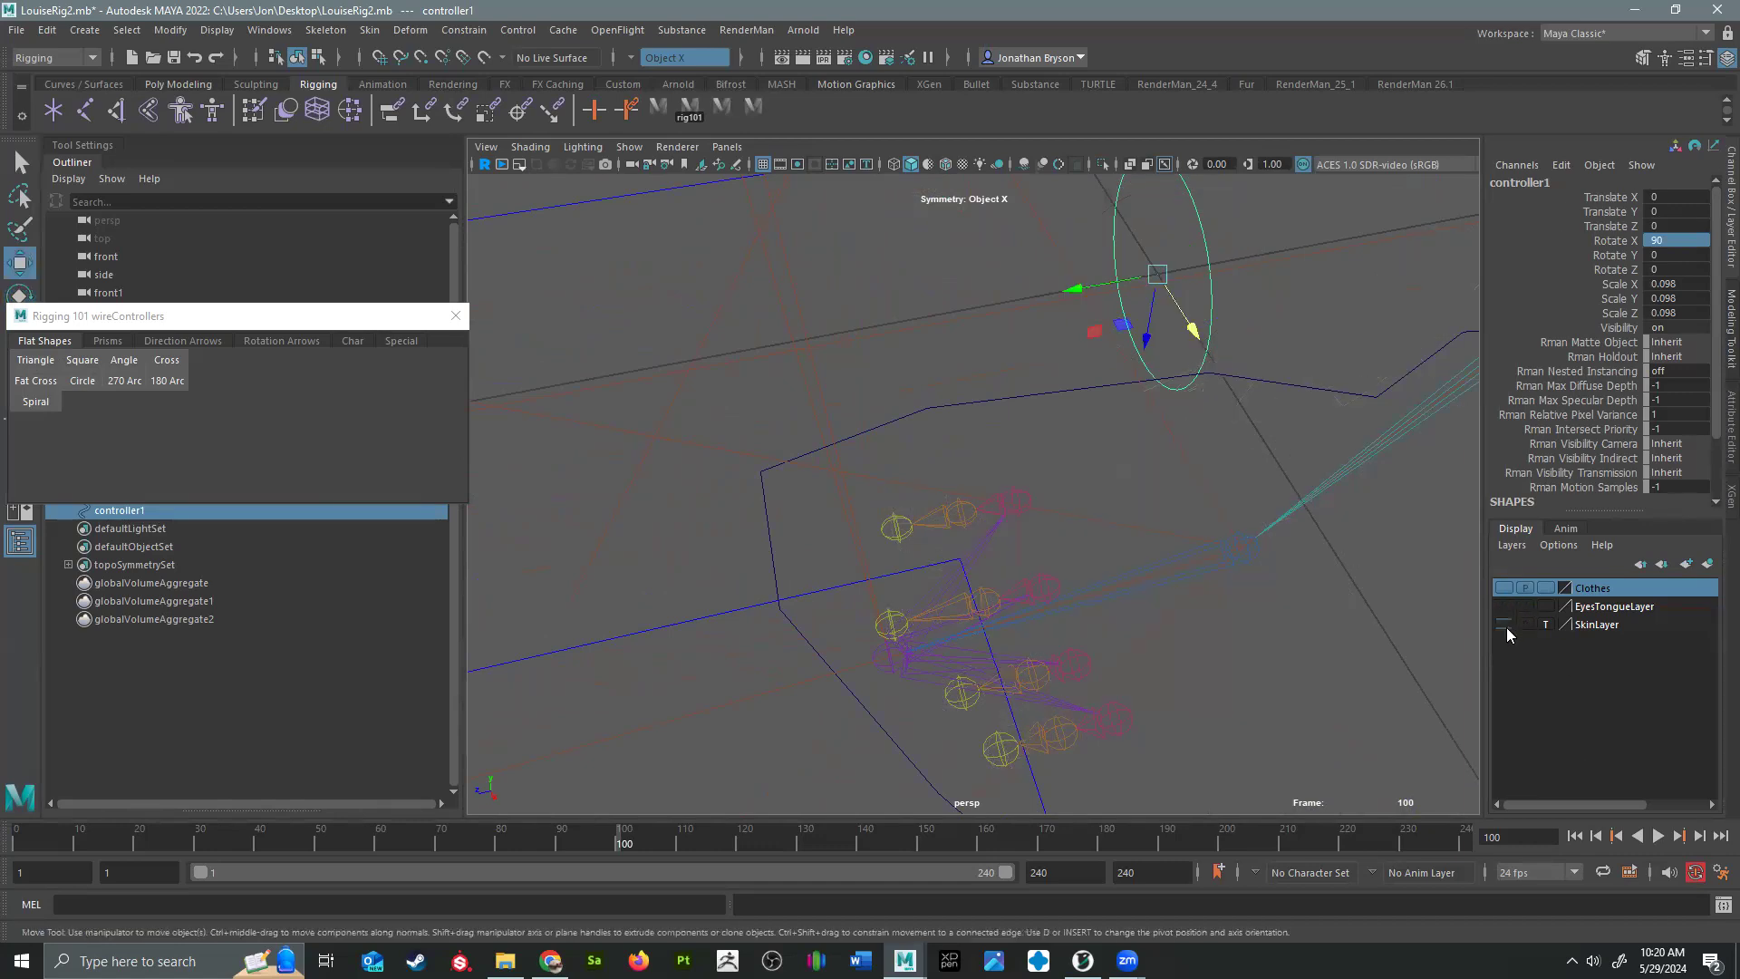
key("v")
left_click_drag(1159, 274, 816, 474)
key("r")
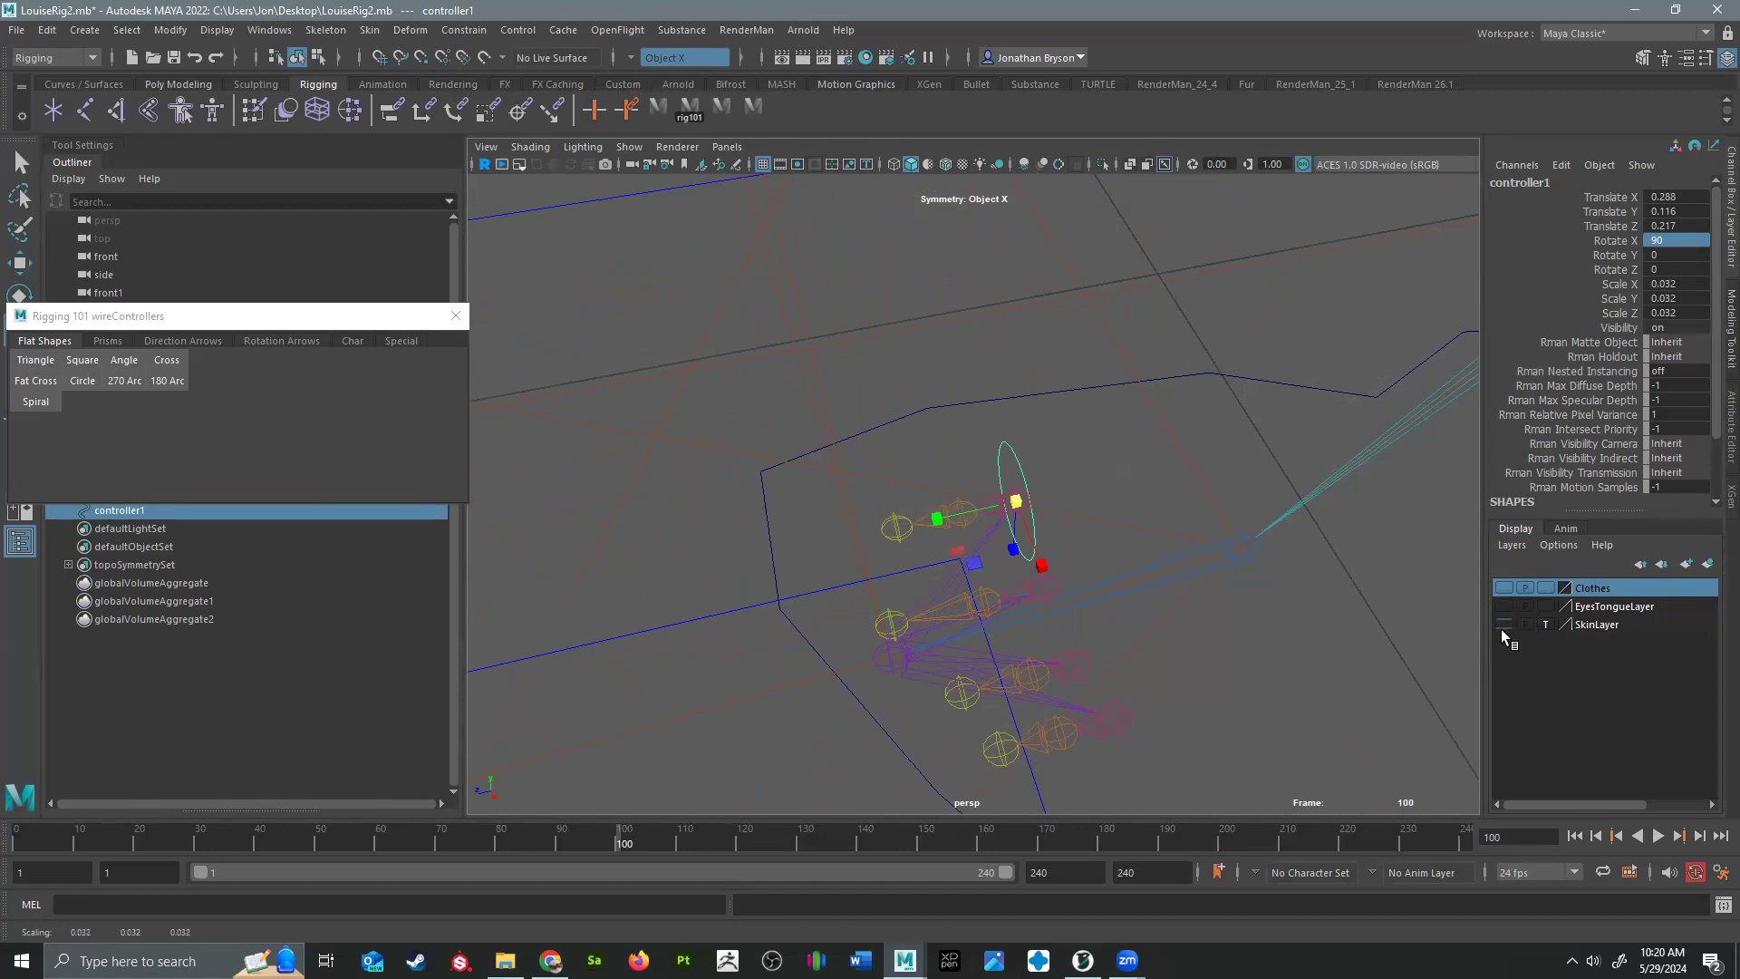
left_click(1514, 624)
left_click(1504, 624)
left_click_drag(1093, 564, 975, 585, "alt")
Step: Enable Drawing Overrides on the circle controller's shape and pick an index color that stands out for the curve
left_click(1730, 442)
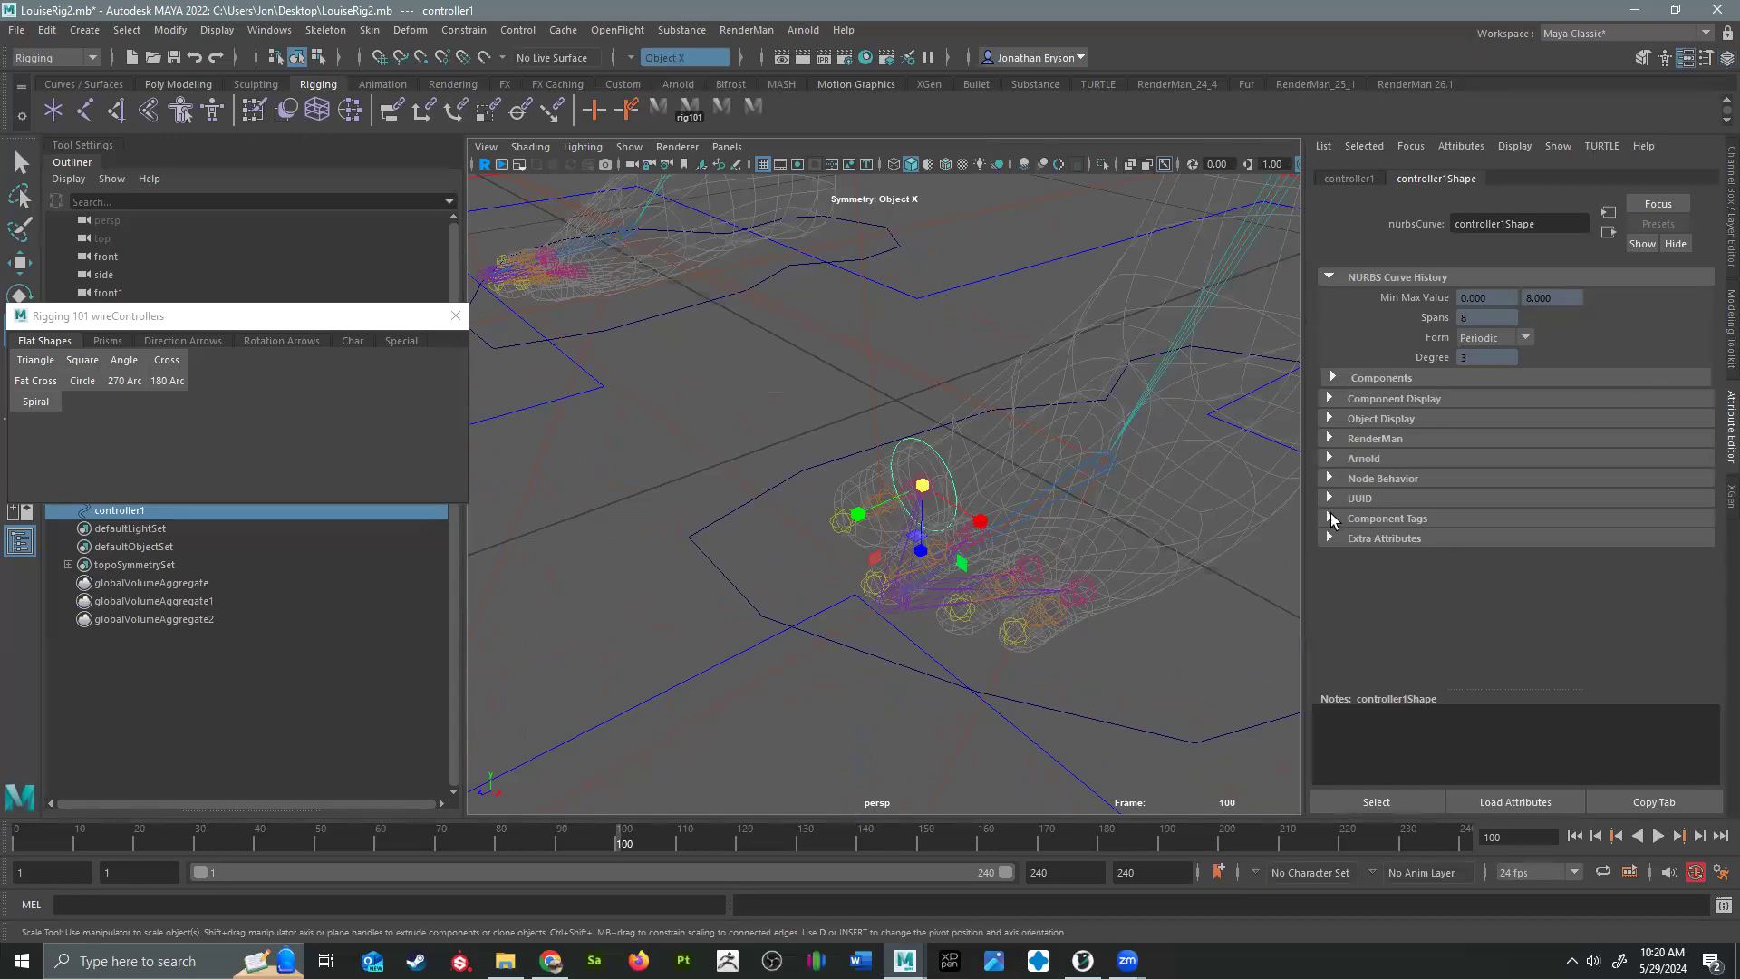
left_click(1329, 420)
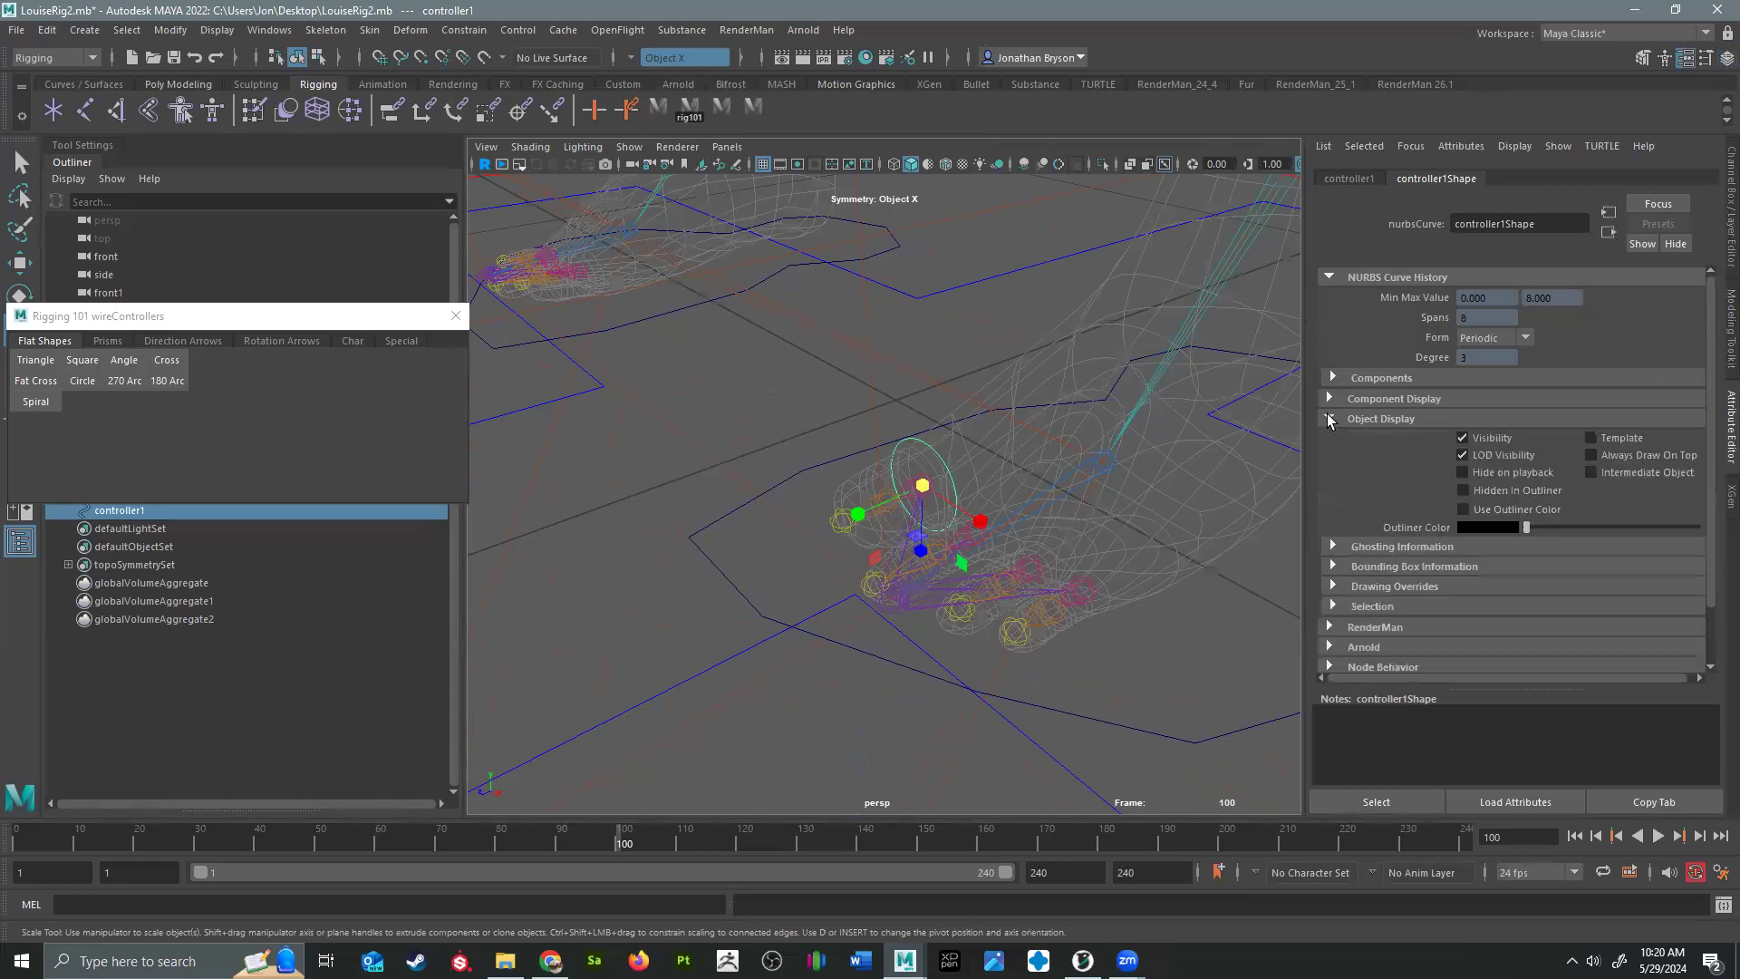
left_click(1332, 587)
left_click(1482, 607)
scroll(1433, 601, "down", 3)
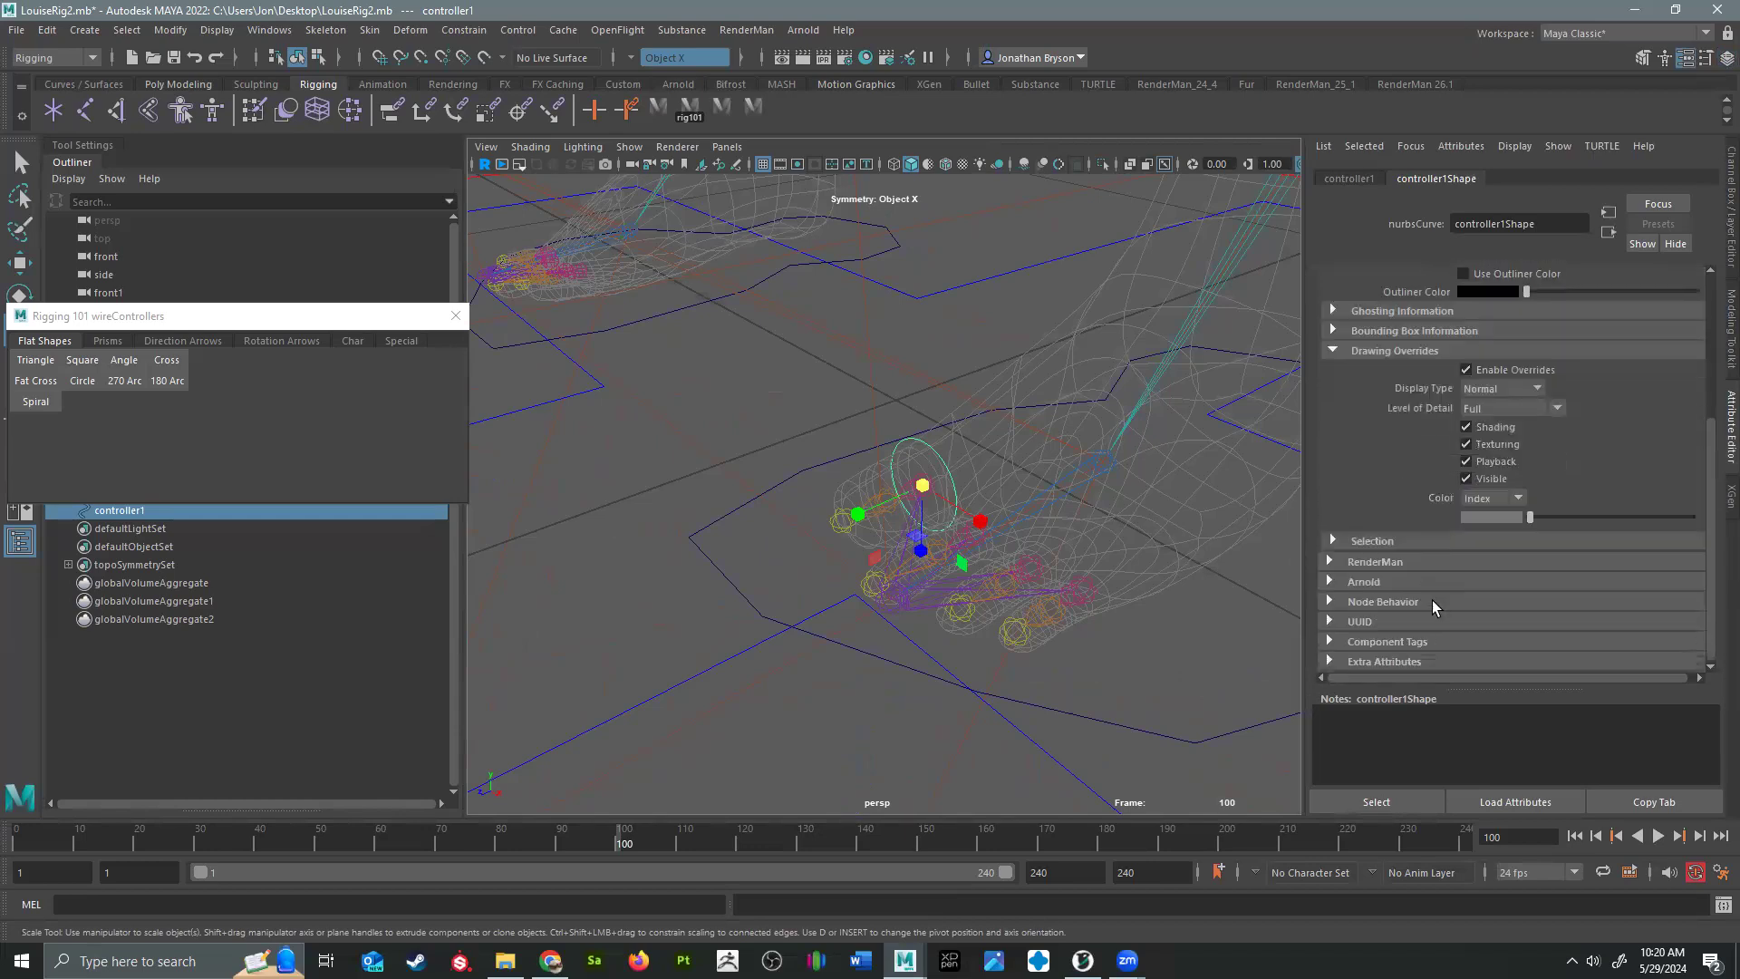
mouse_move(1544, 513)
left_mouse_down()
mouse_move(1688, 517)
mouse_move(1661, 521)
left_mouse_up()
left_click(772, 375)
left_click(904, 438)
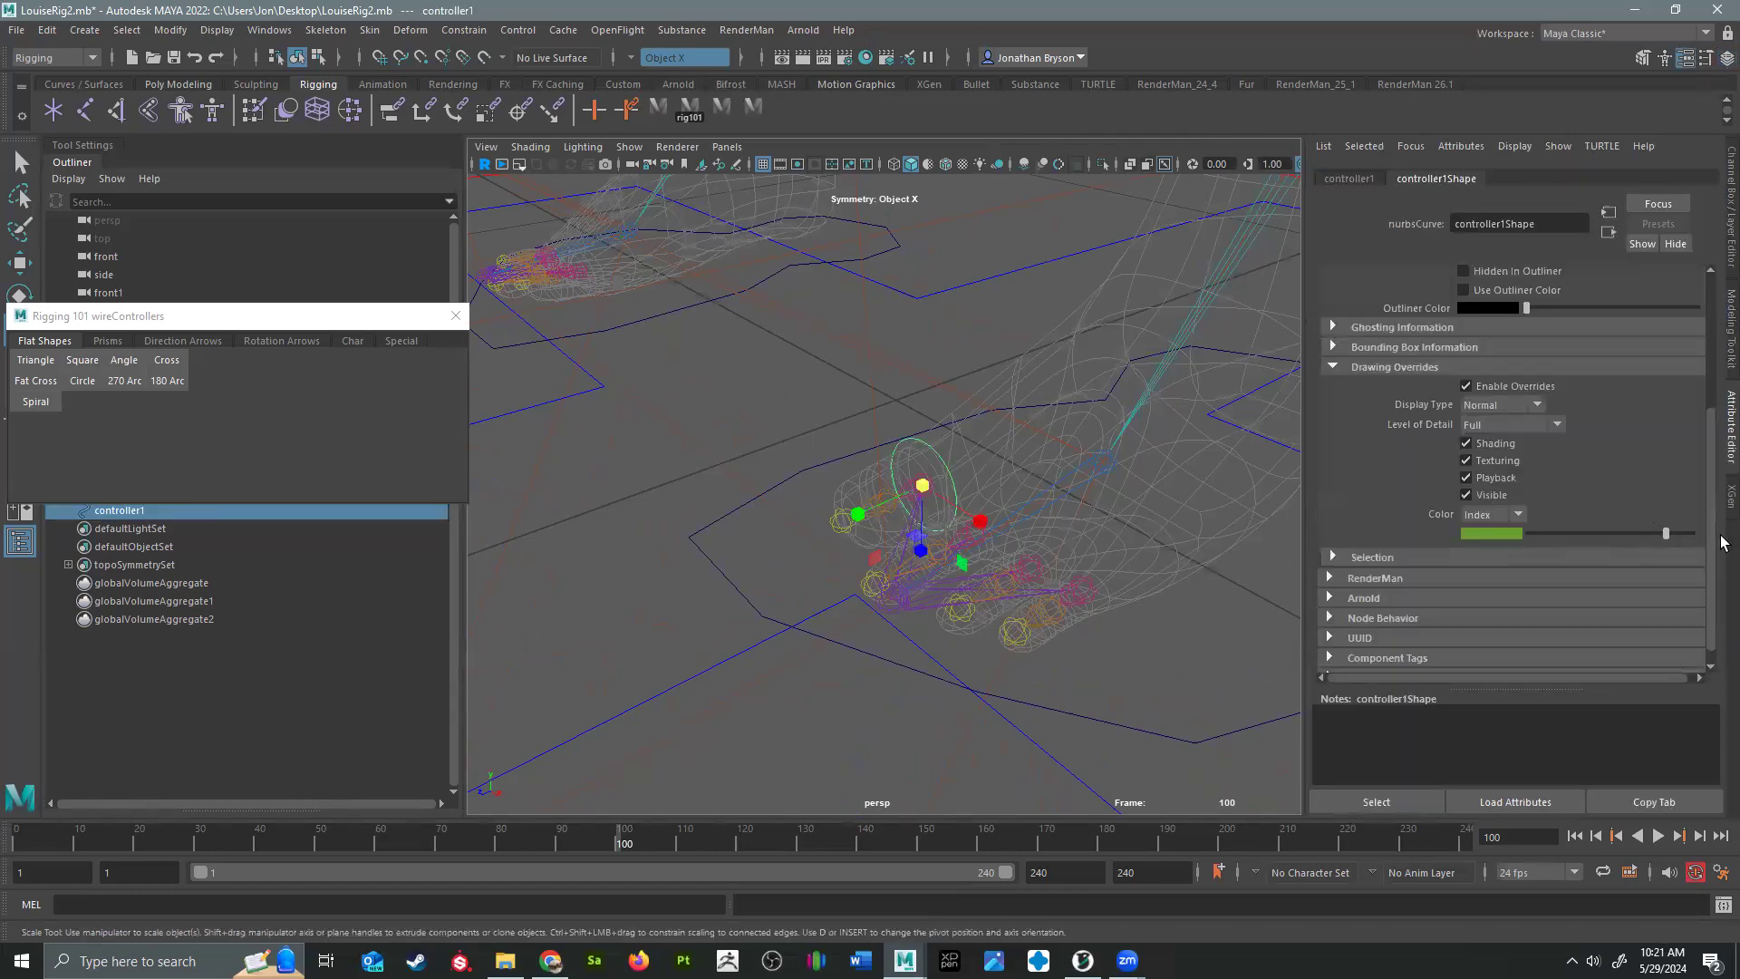
left_click_drag(1661, 533, 1646, 533)
left_click(752, 471)
left_click(914, 444)
Step: Frame the big toe's circle controller, hide SkinLayer, and duplicate the controller
left_click_drag(851, 533, 952, 490, "alt")
right_click_drag(952, 489, 1066, 662, "alt")
key("f")
left_click_drag(993, 541, 997, 628, "alt")
middle_click_drag(997, 519, 969, 536, "alt")
key("w")
left_click(1727, 181)
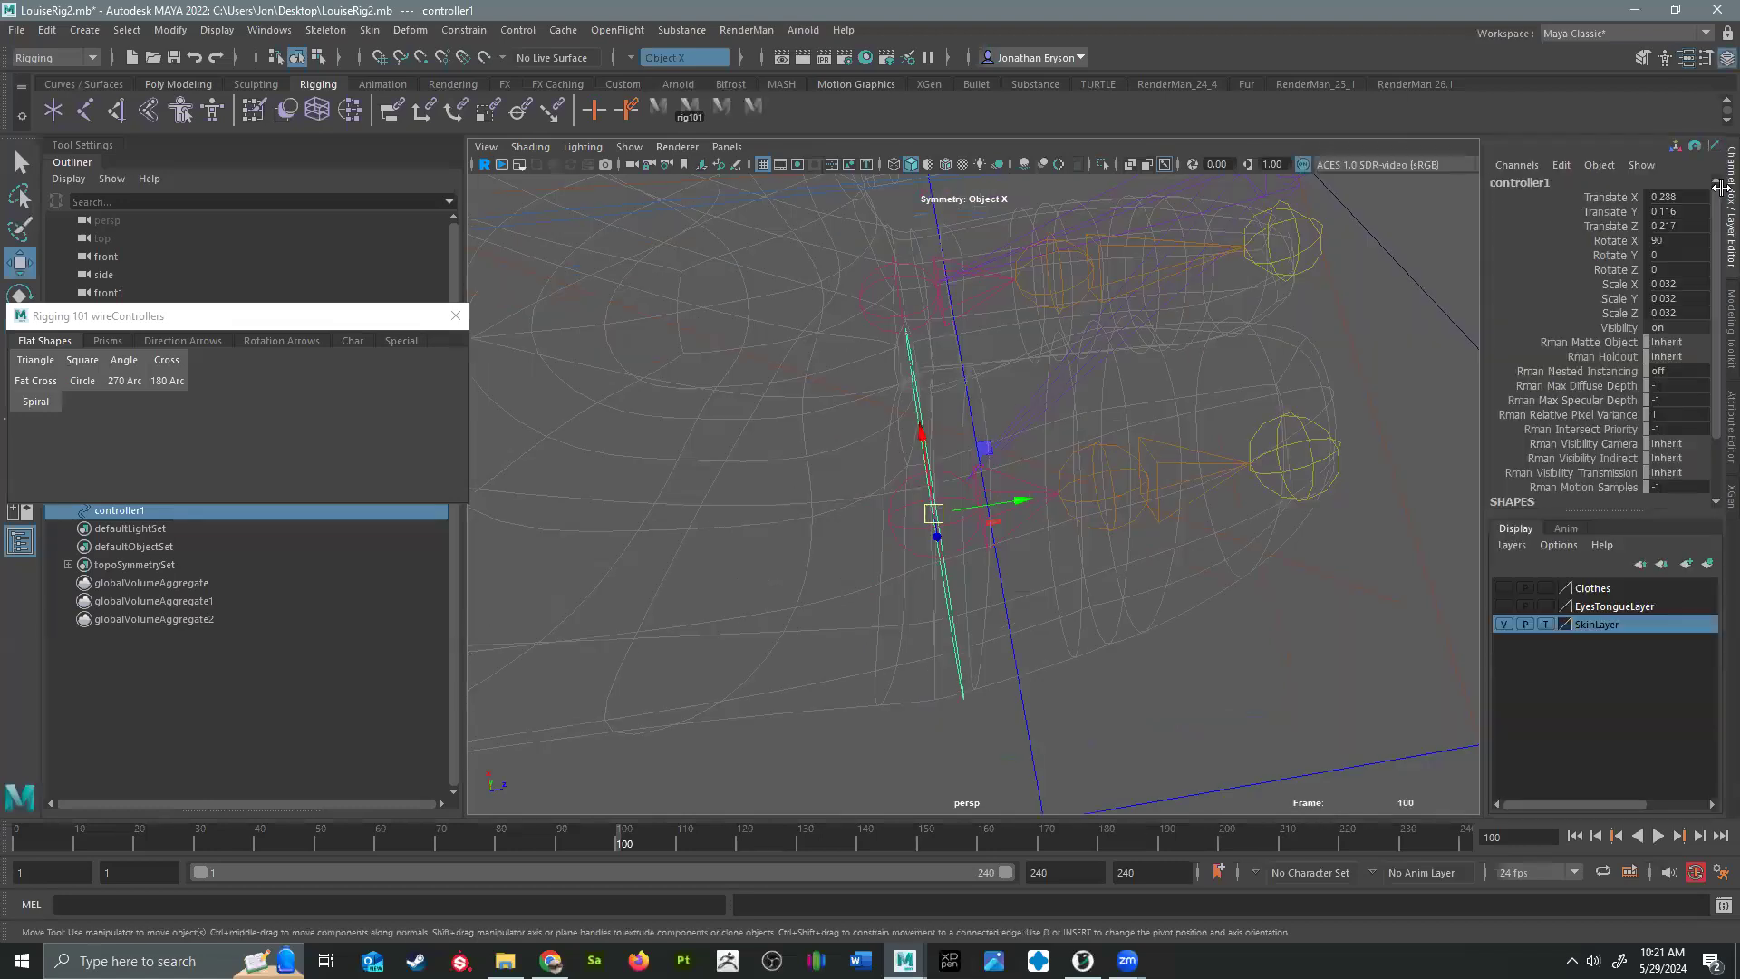
left_click(1506, 625)
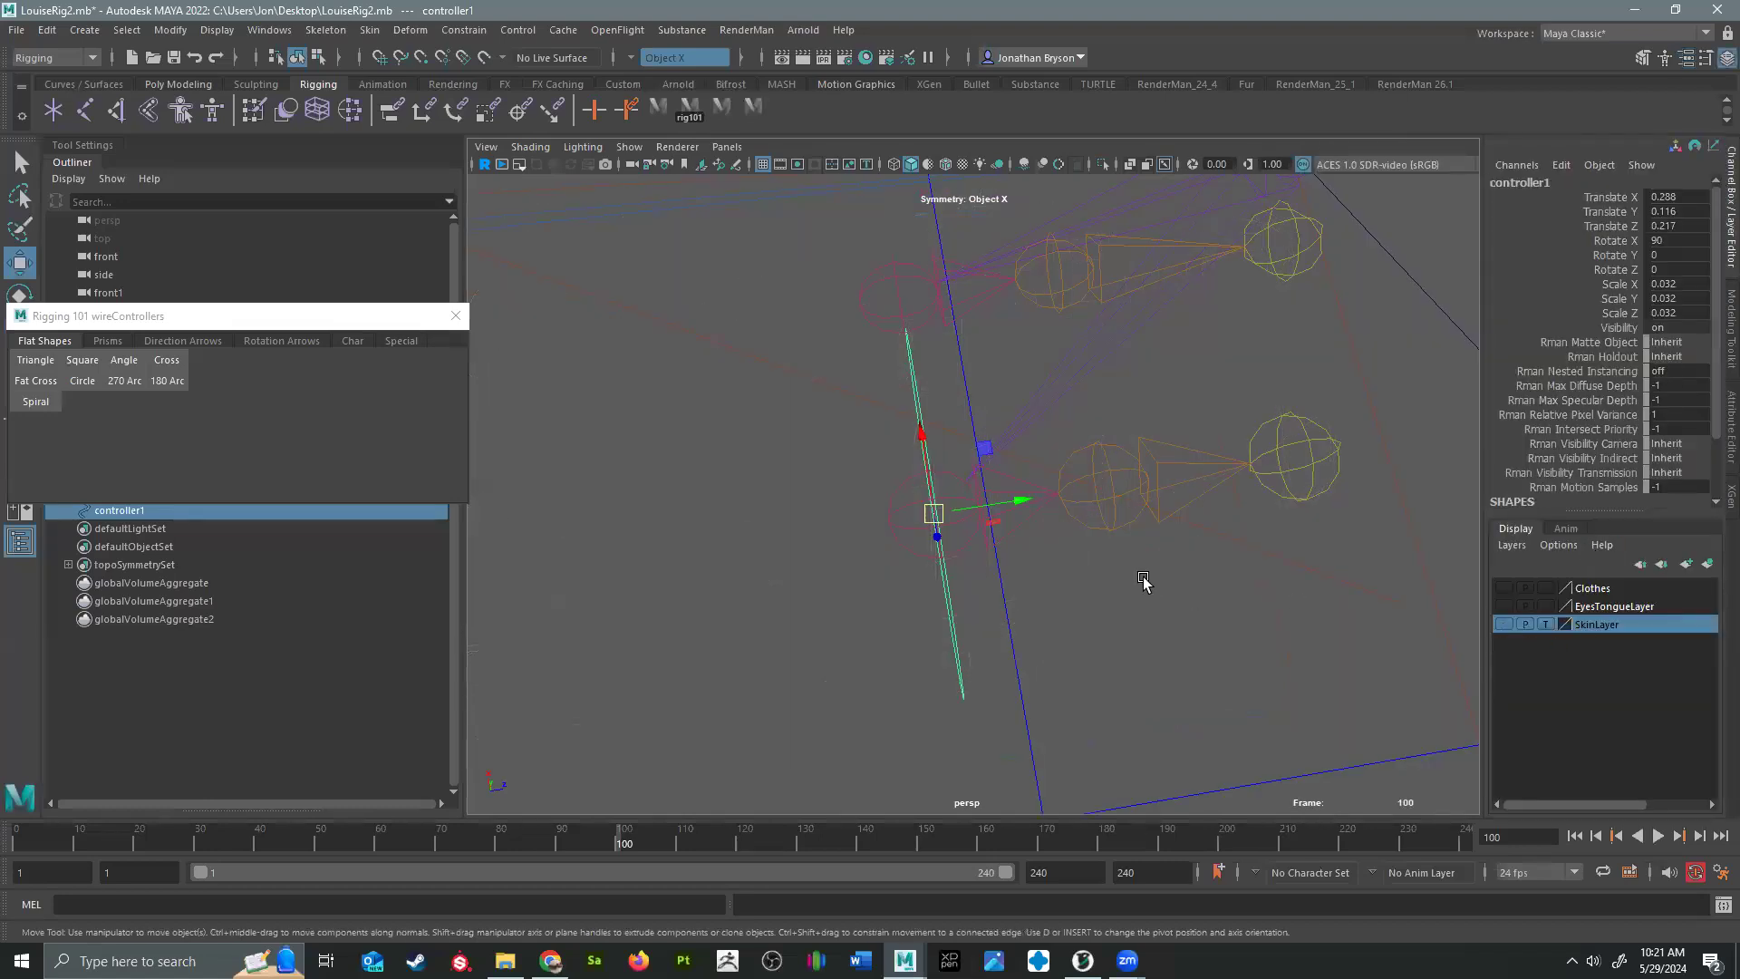
key("ctrl+d")
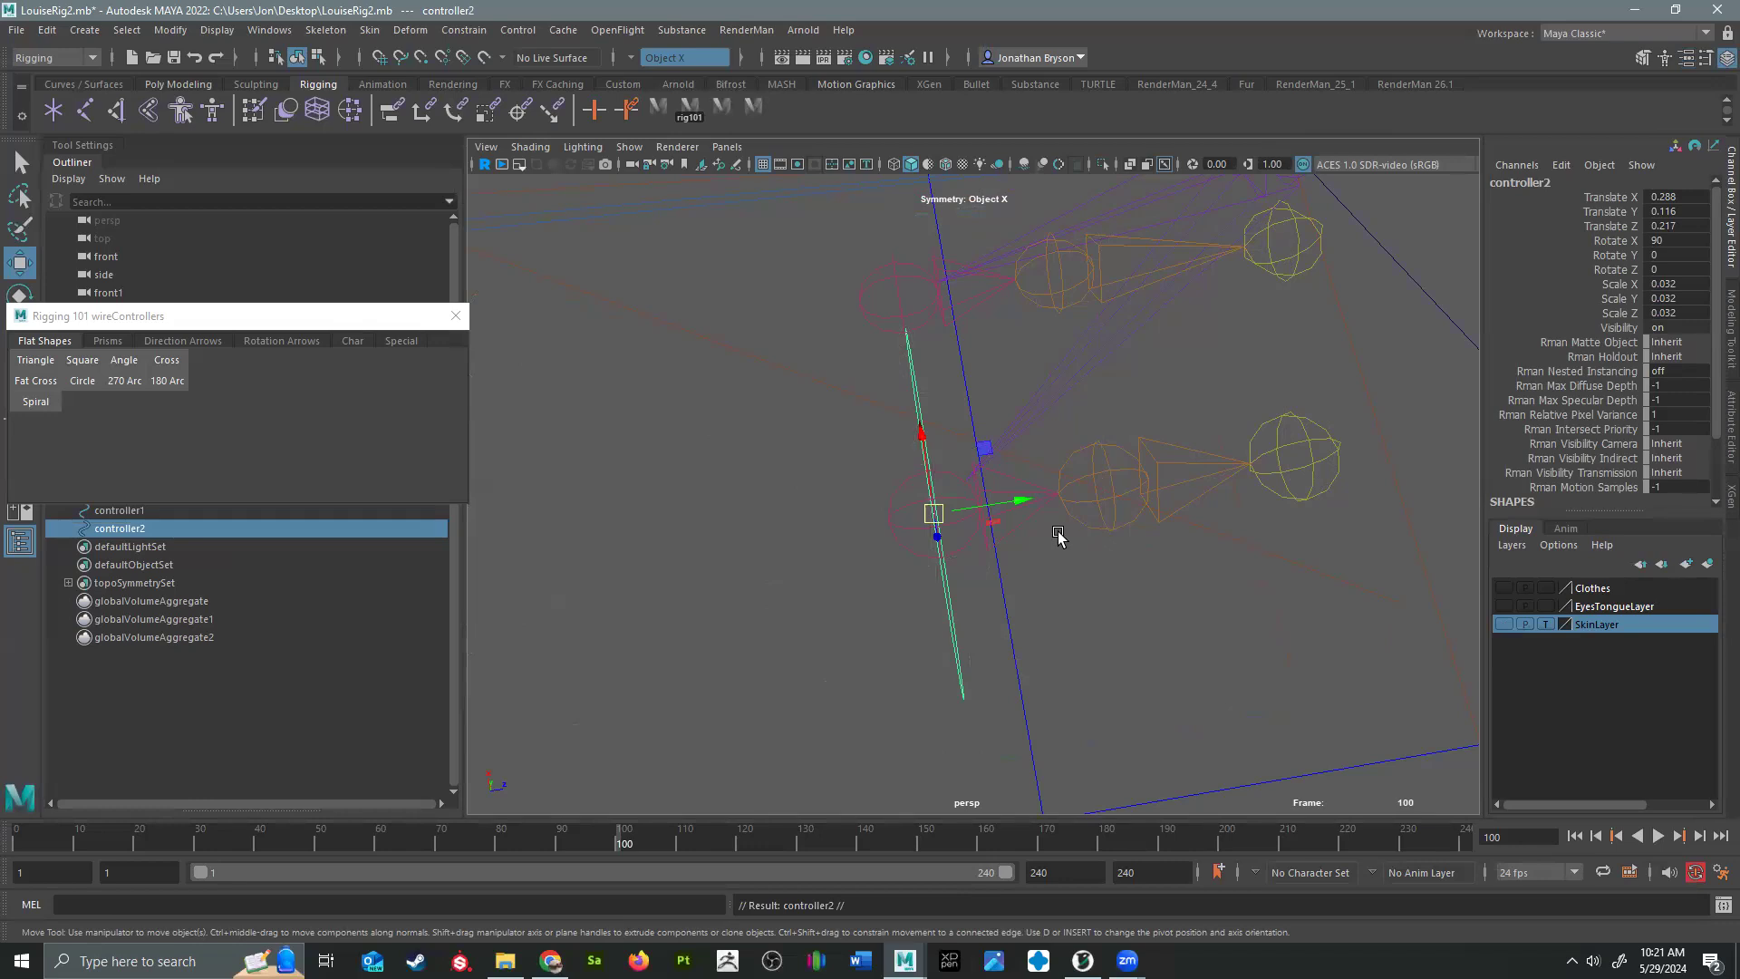
Step: Snap the duplicated circle to the big toe's second joint, and place further copies on both joints of the adjacent toe
left_click_drag(934, 513, 1105, 485)
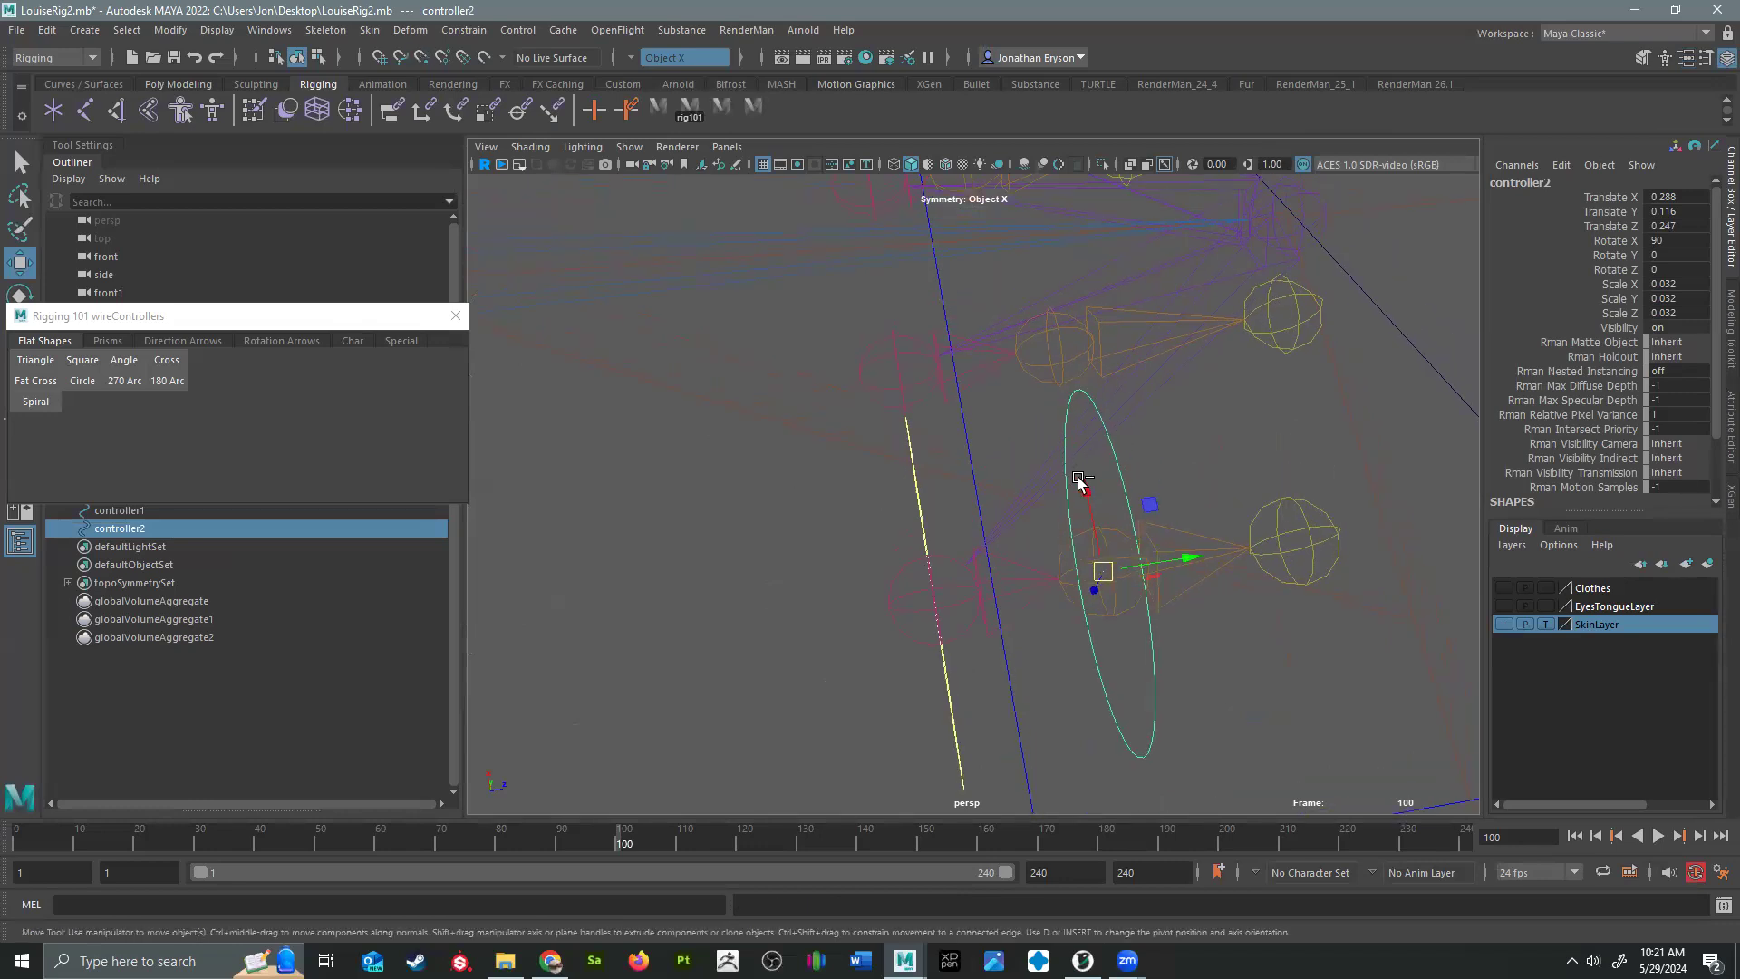
key("ctrl+d")
left_click_drag(1108, 564, 906, 367)
key("ctrl+d")
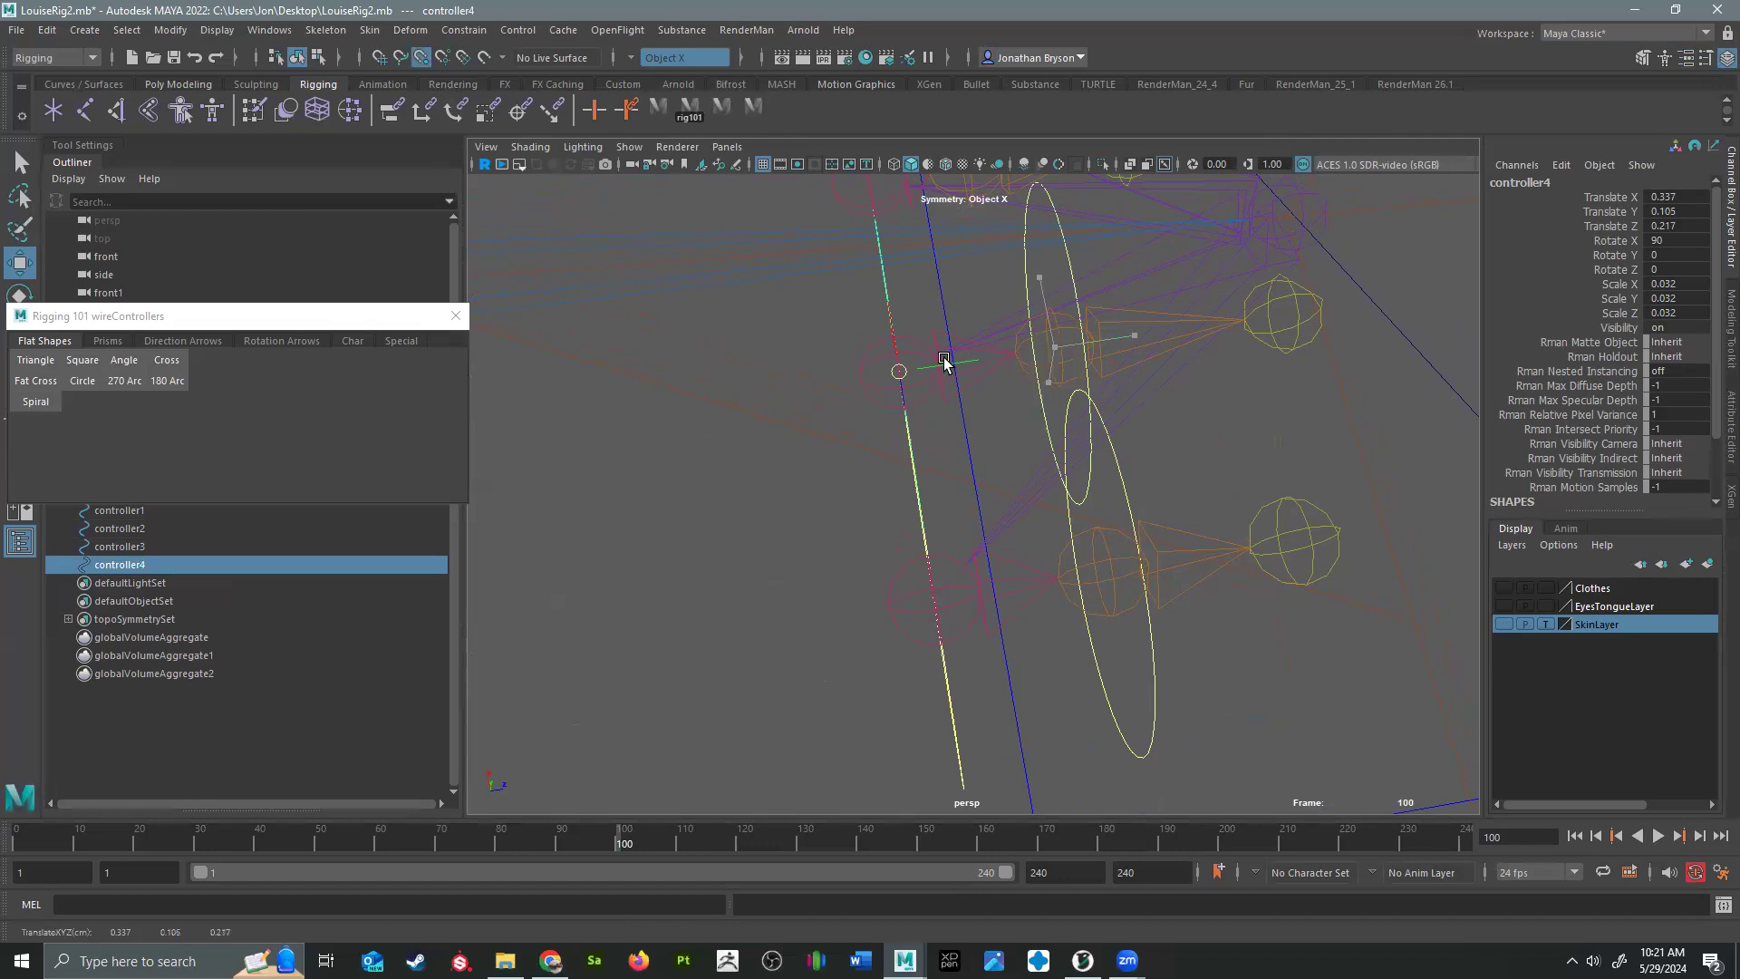
middle_click_drag(981, 342, 982, 389, "alt")
Step: Duplicate the circle controller and snap the copies to the base and second joints of the two smallest left toes
key("ctrl+d")
key("v")
left_click_drag(900, 604, 876, 457)
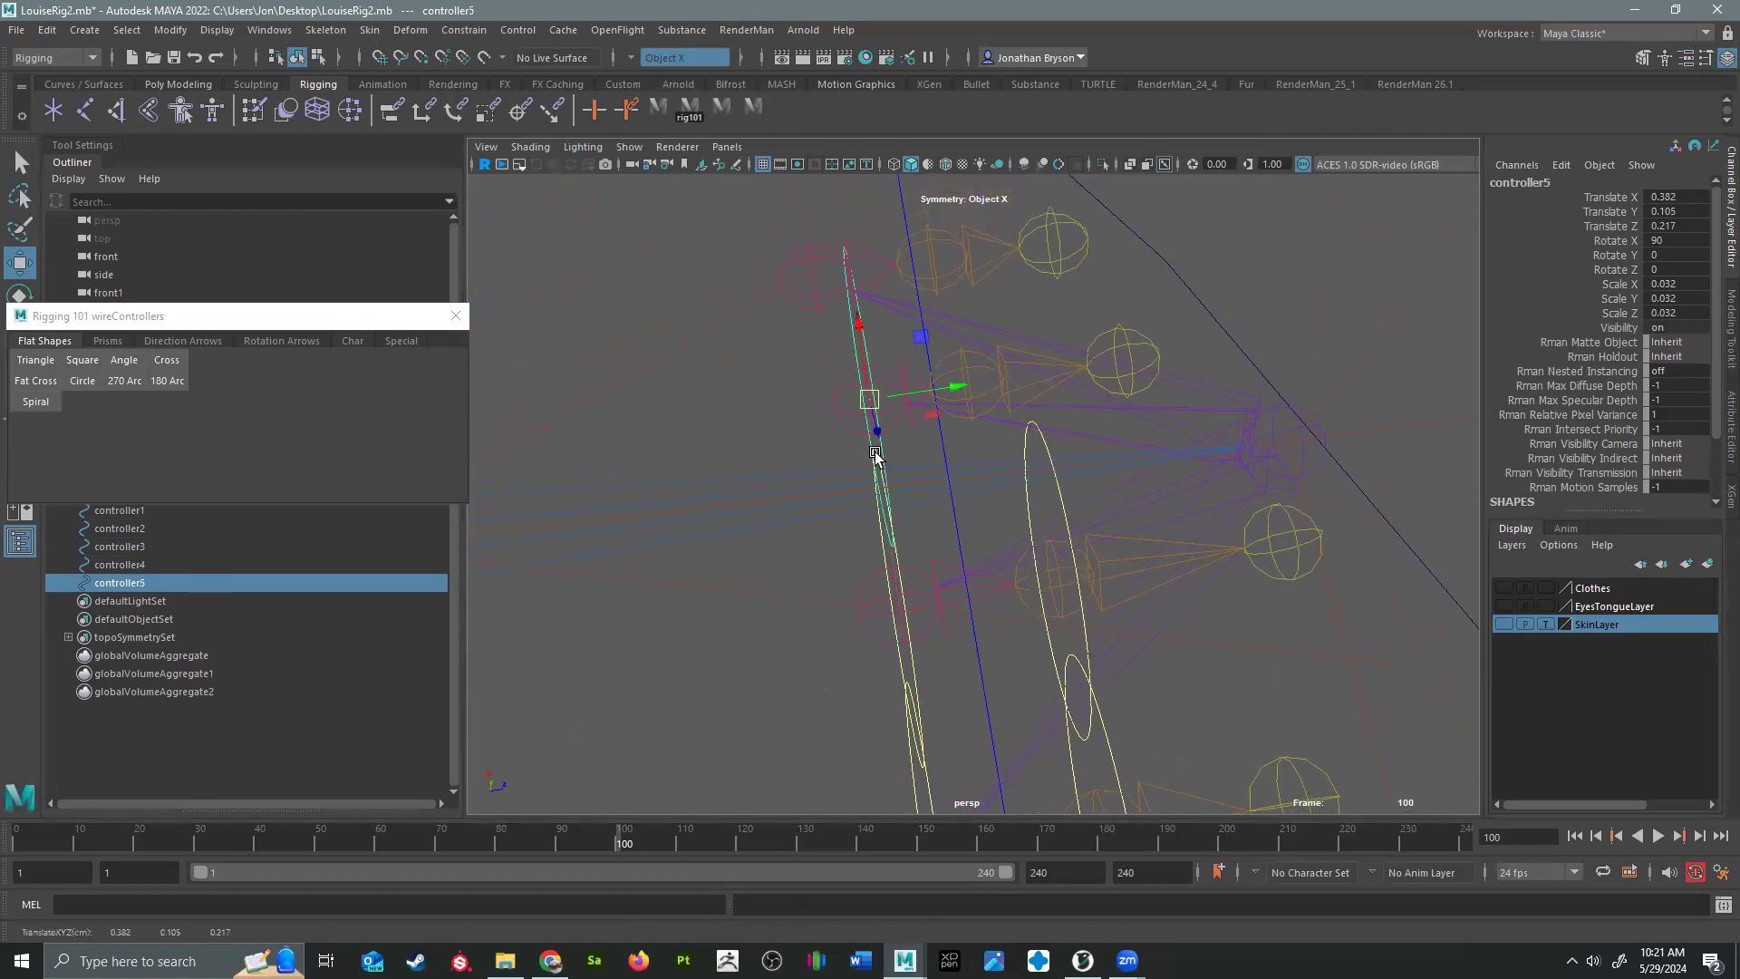
key("ctrl+d")
left_click_drag(870, 401, 865, 266)
key("ctrl+d")
key("ctrl+d")
middle_click_drag(898, 324, 903, 360, "alt")
Step: Show SkinLayer and scale the four circle controllers on the two smallest toes uniformly to about 0.019
left_click_drag(903, 361, 1300, 562, "alt")
left_click(1503, 624)
left_click_drag(1098, 524, 1037, 350, "alt")
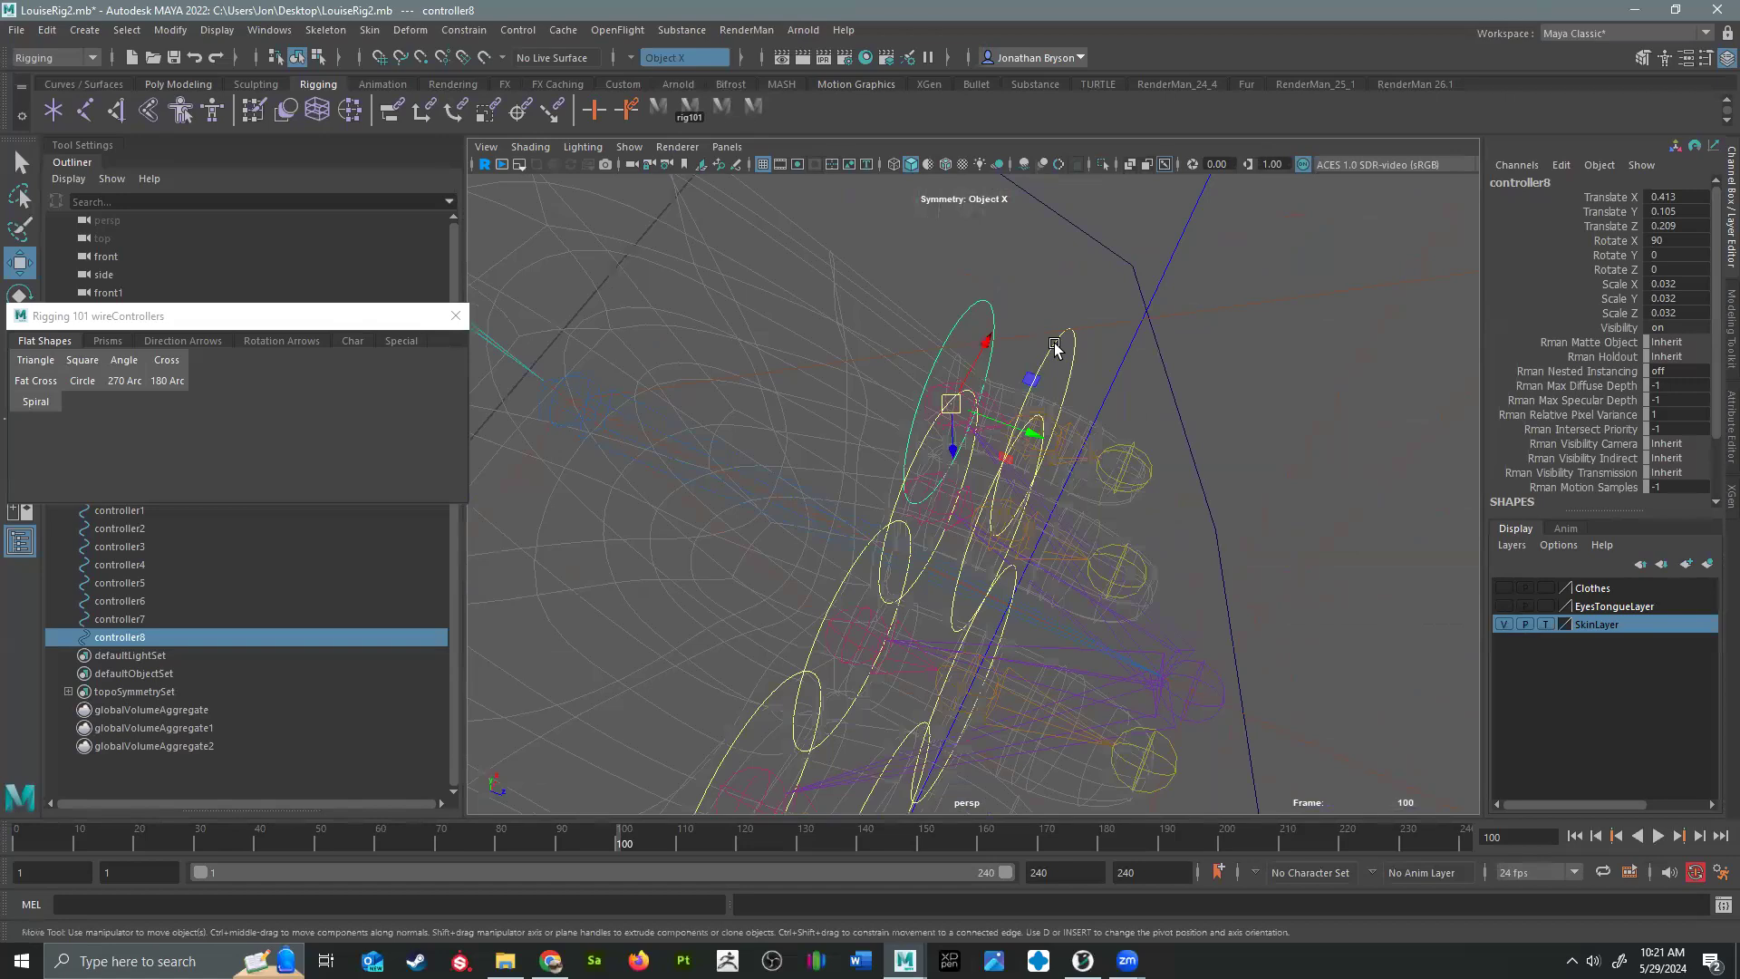
left_click(1052, 352)
left_click(960, 317, "shift")
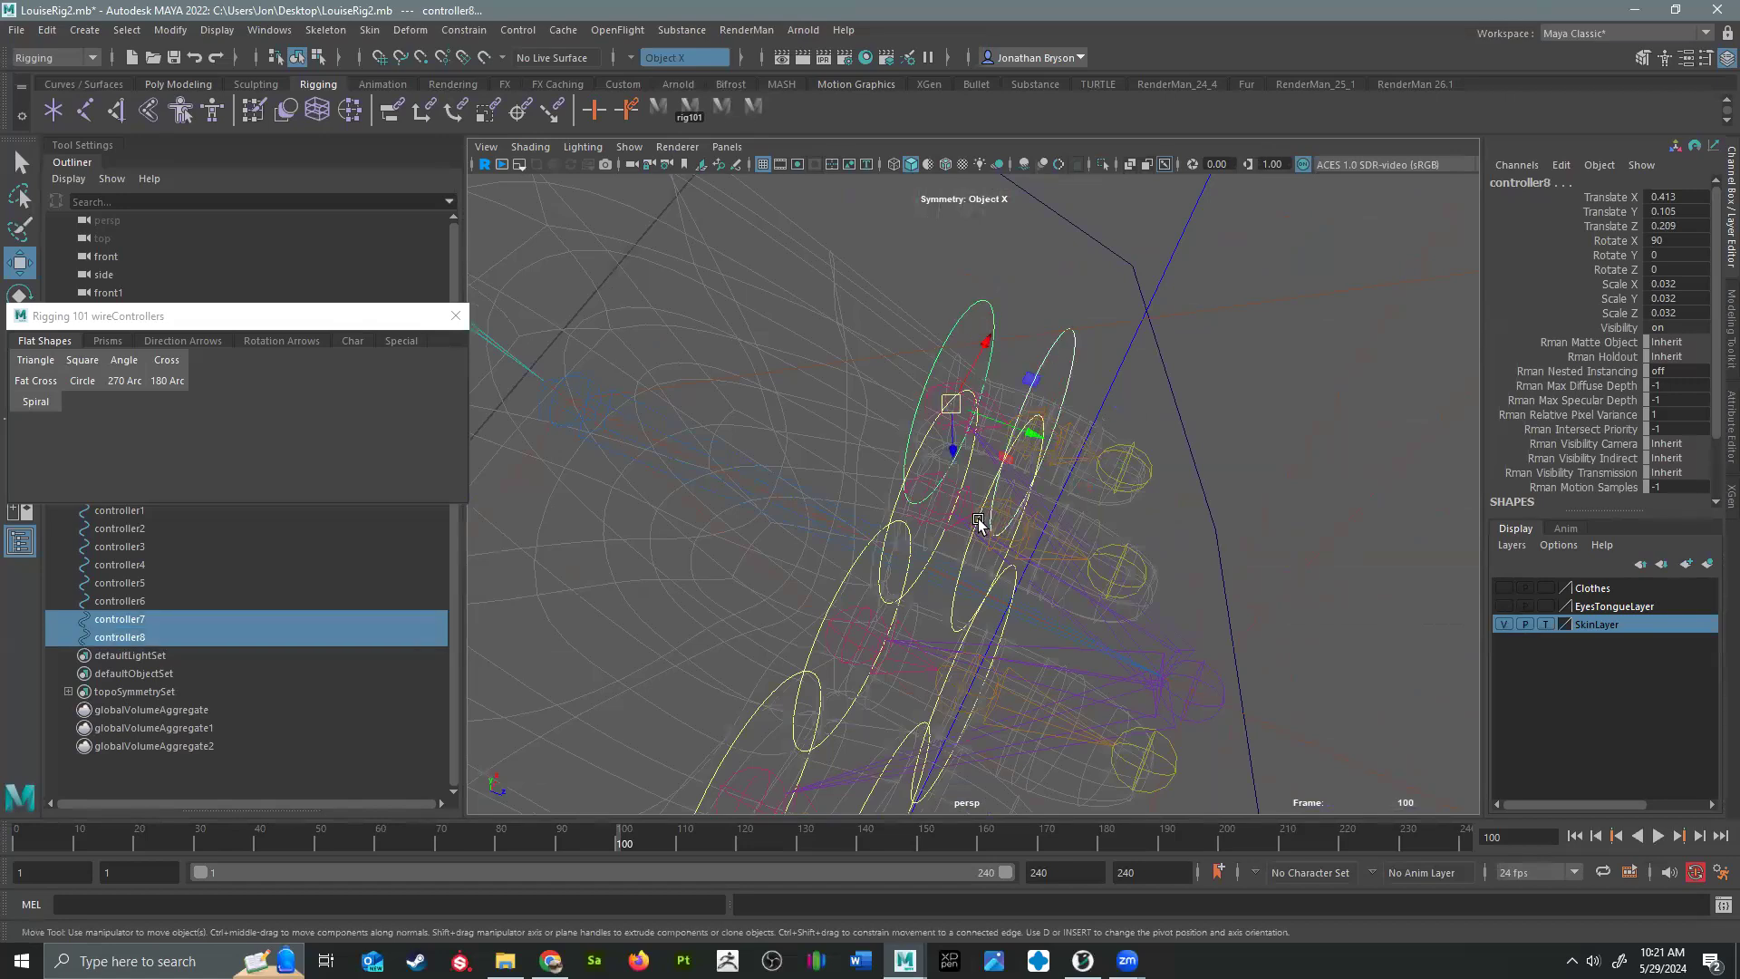
left_click(955, 585, "shift")
key("ctrl+z")
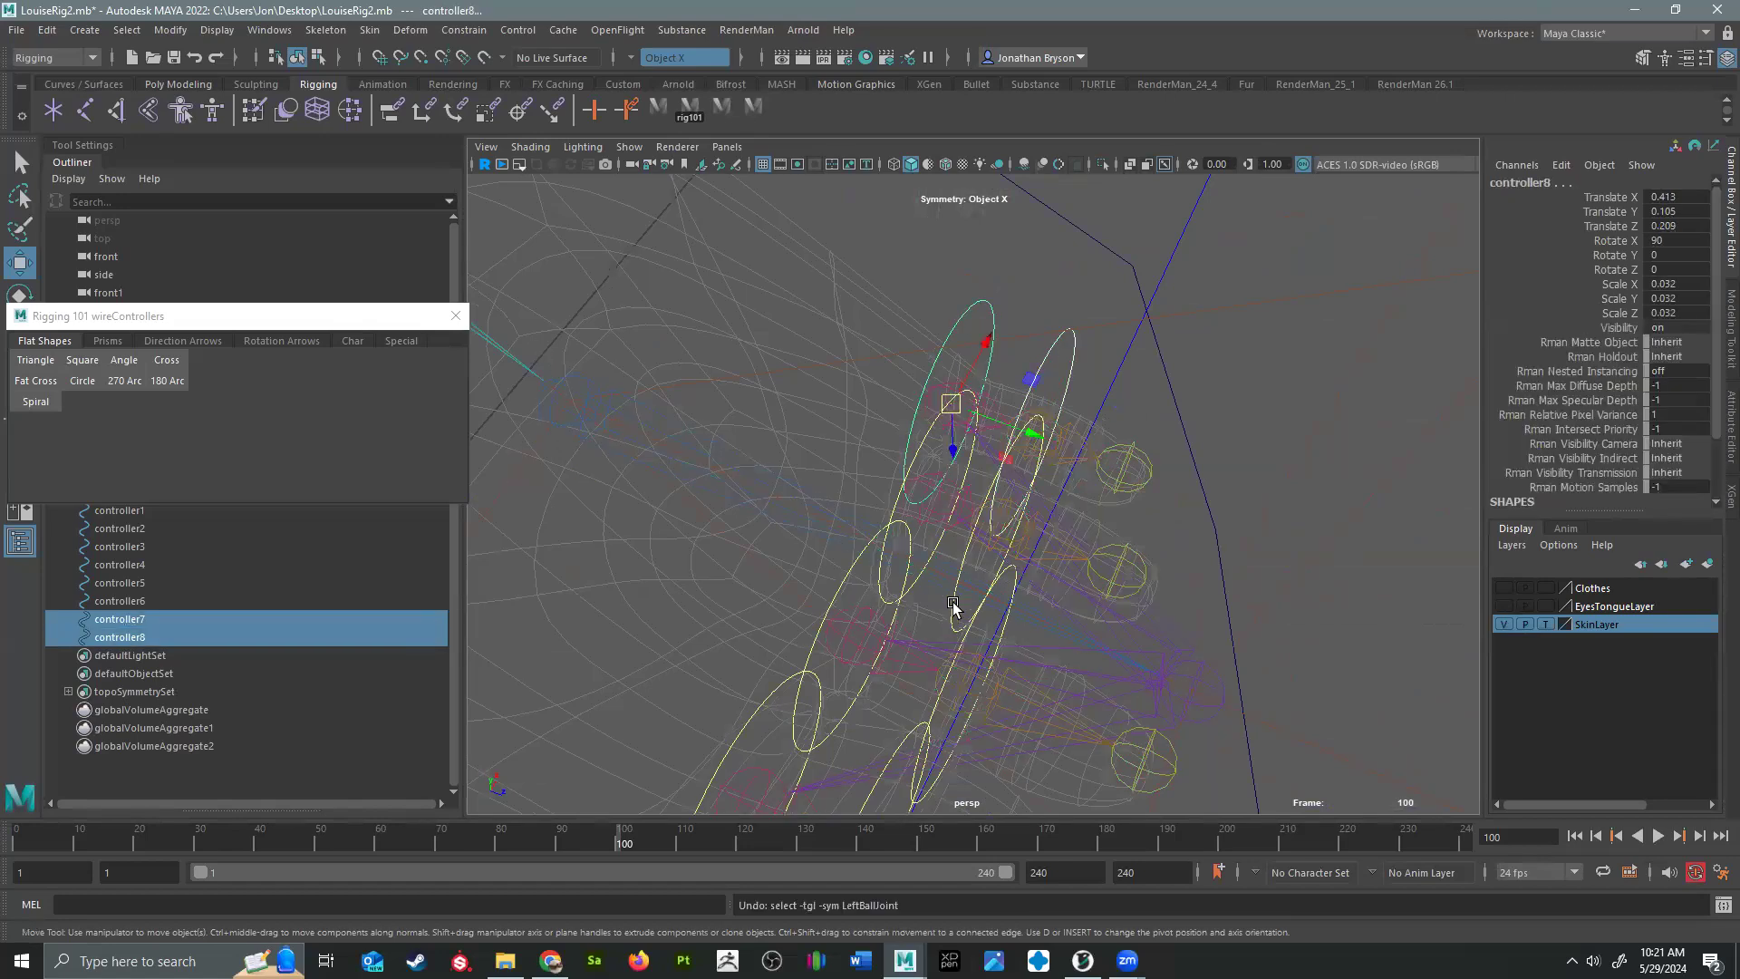
left_click(952, 609, "shift")
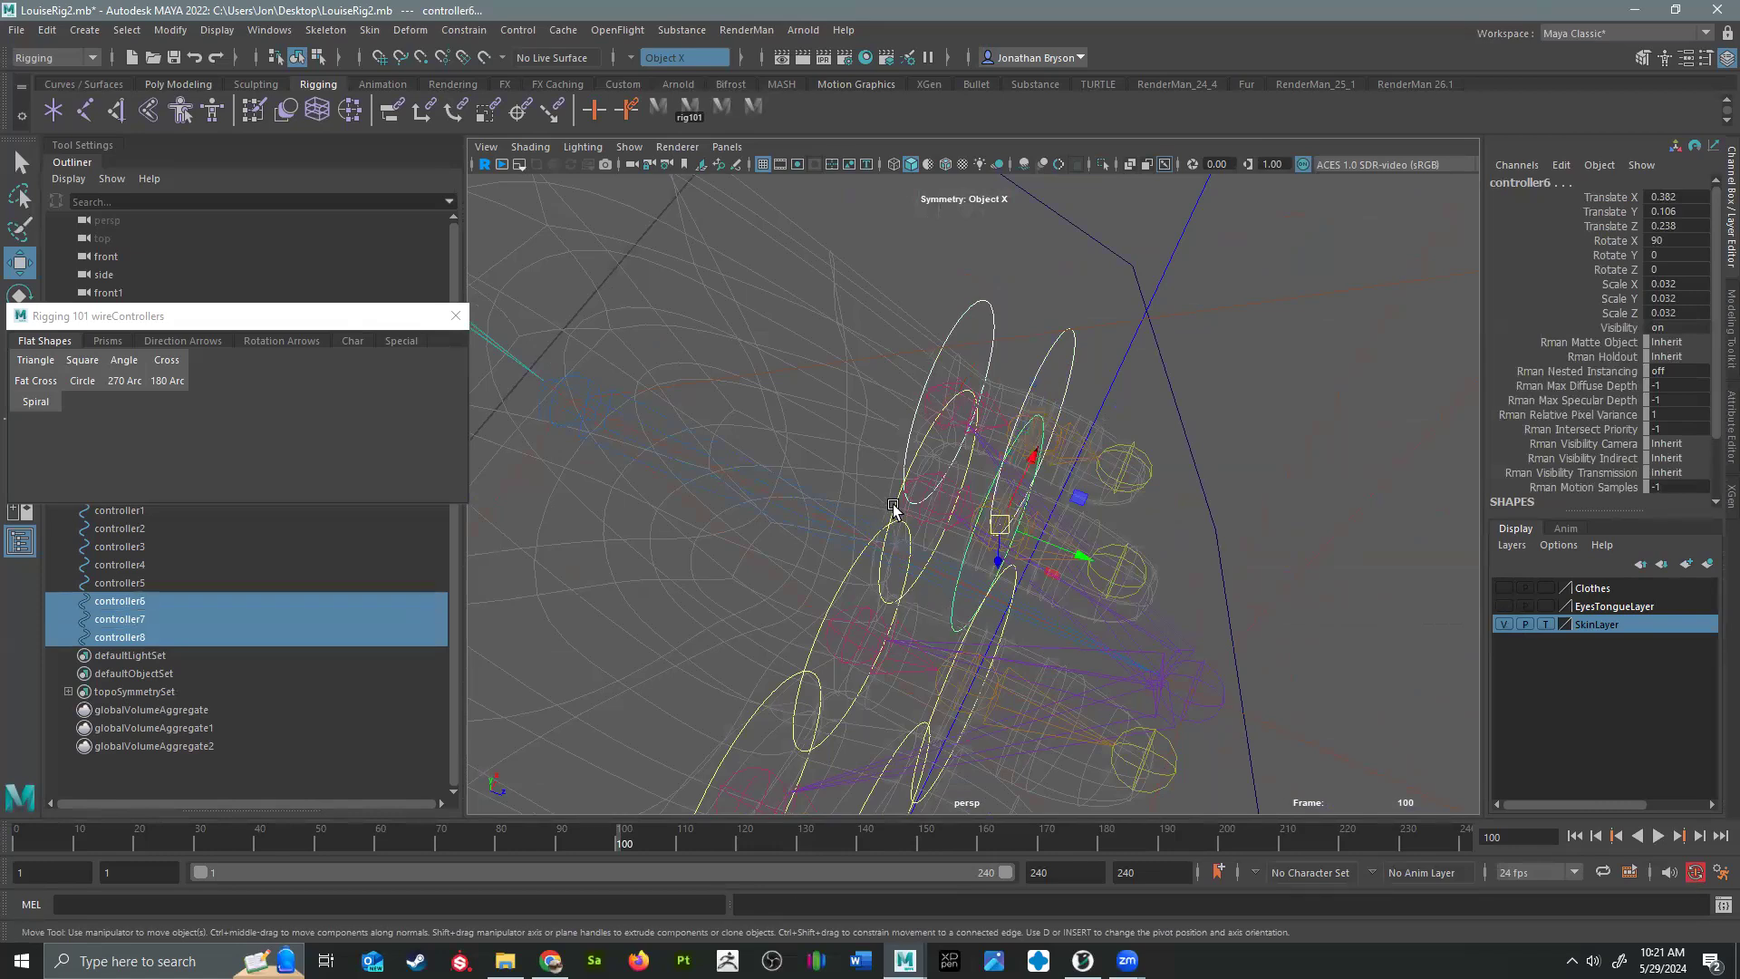
left_click(1034, 560, "shift")
left_click_drag(1039, 562, 863, 400, "alt")
key("r")
left_click_drag(858, 404, 861, 399, "alt")
left_click_drag(937, 440, 855, 369)
Step: Scale both circle controllers on the toe next to the big toe uniformly to about 0.021
left_click(871, 378)
left_click_drag(934, 408, 851, 408, "alt")
left_click(874, 455, "shift")
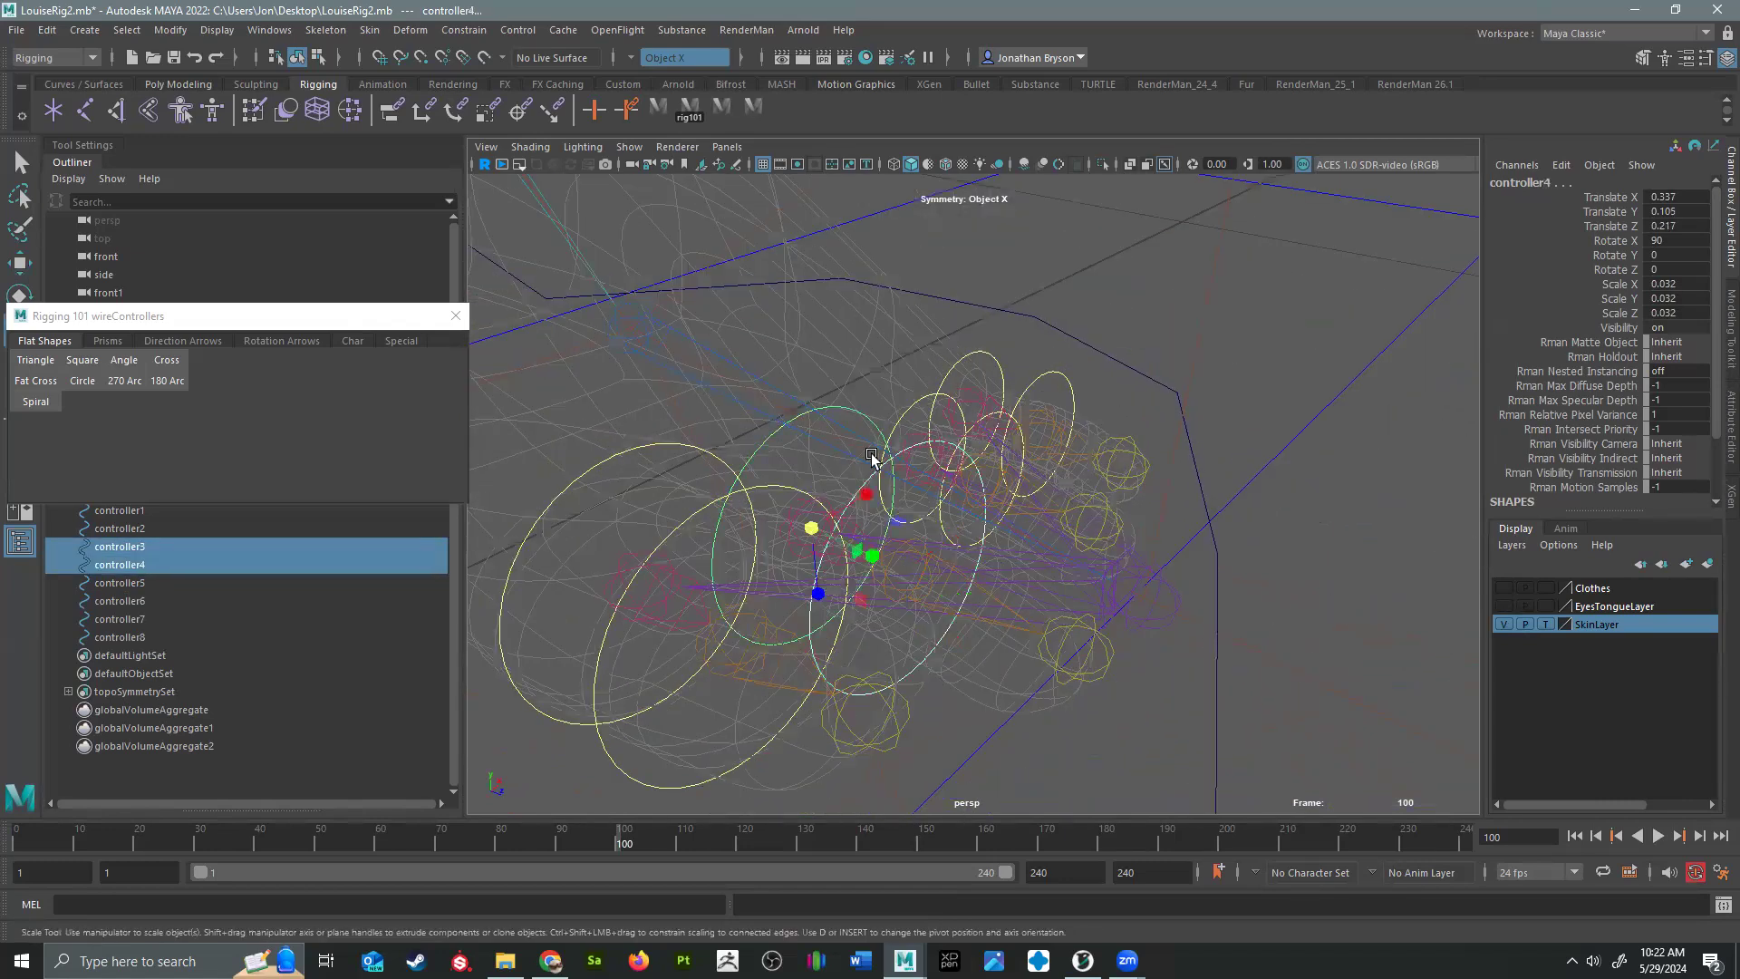
left_click_drag(816, 541, 685, 454)
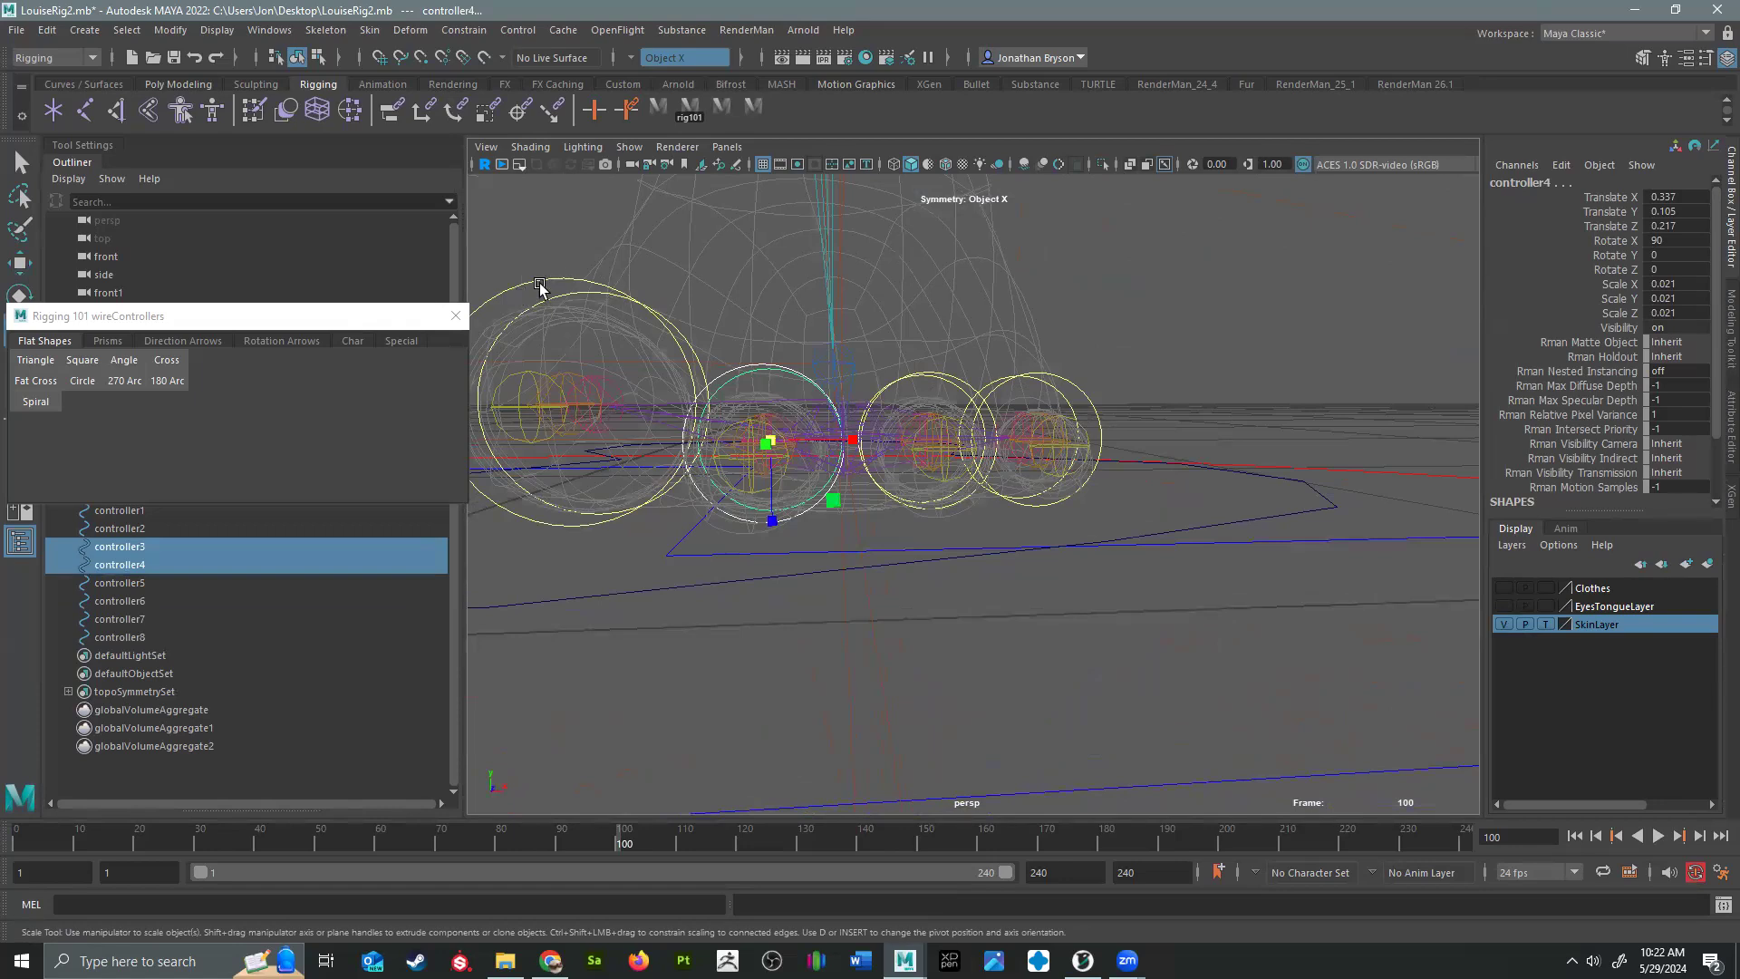
Step: Scale both circle controllers on the big toe uniformly to about 0.027
left_click(602, 295)
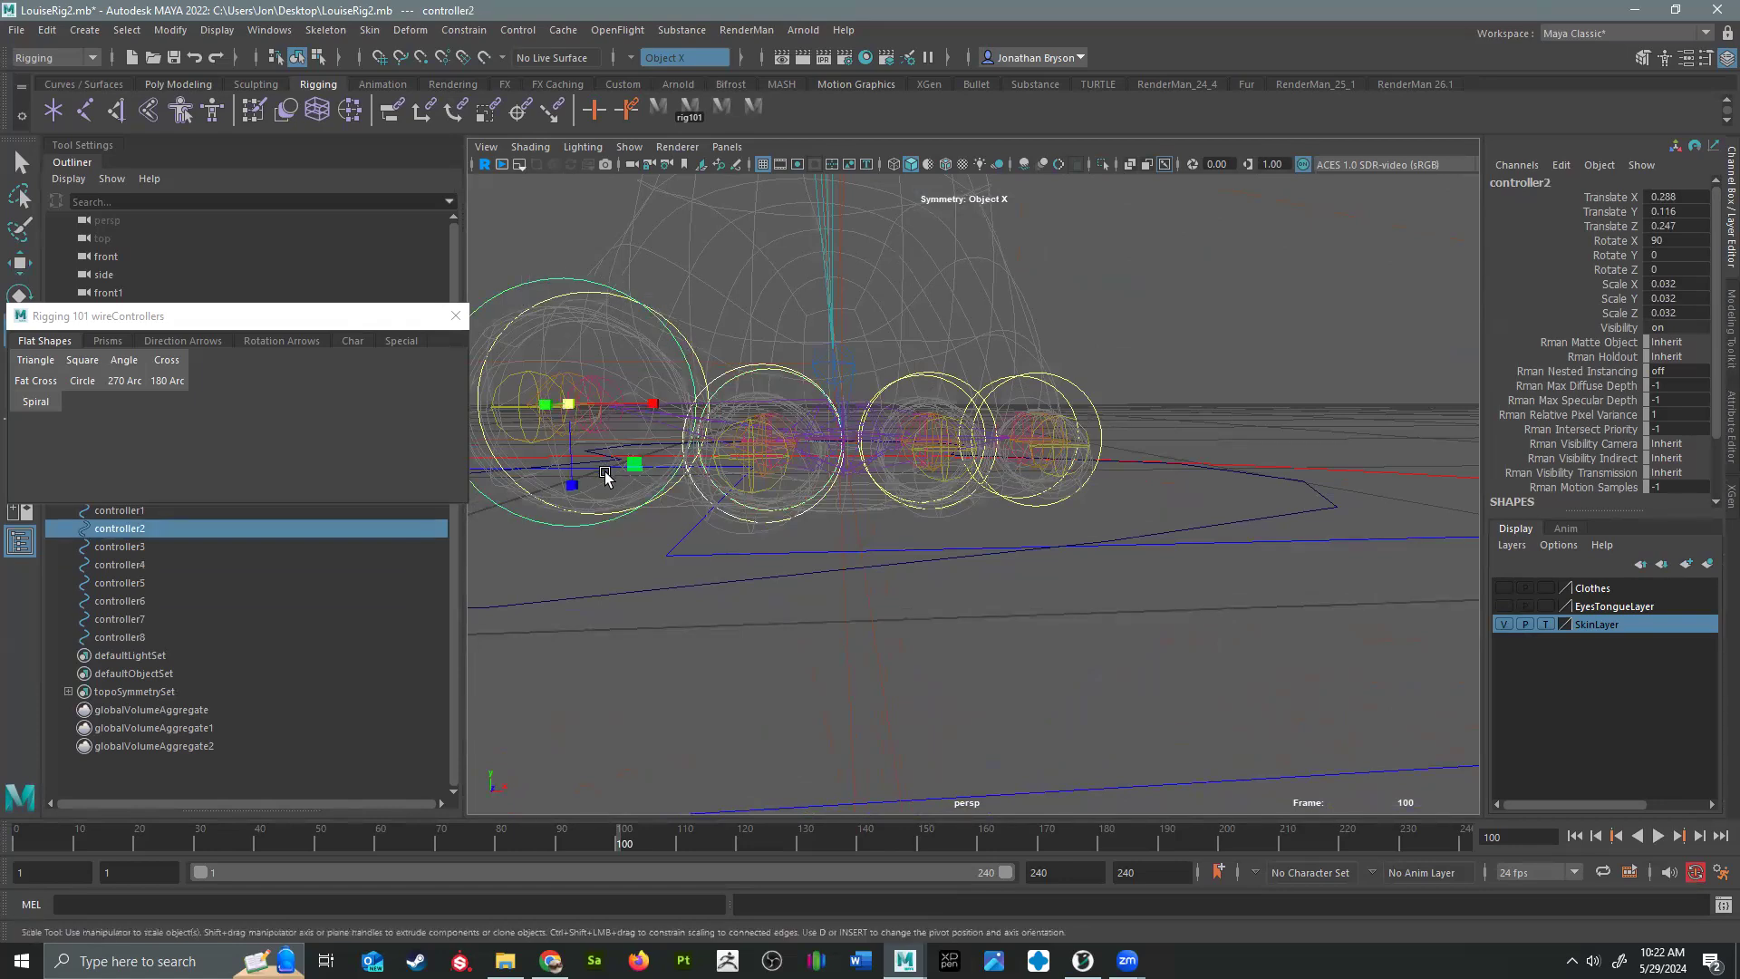
left_click(554, 298, "shift")
left_click_drag(595, 404, 737, 571)
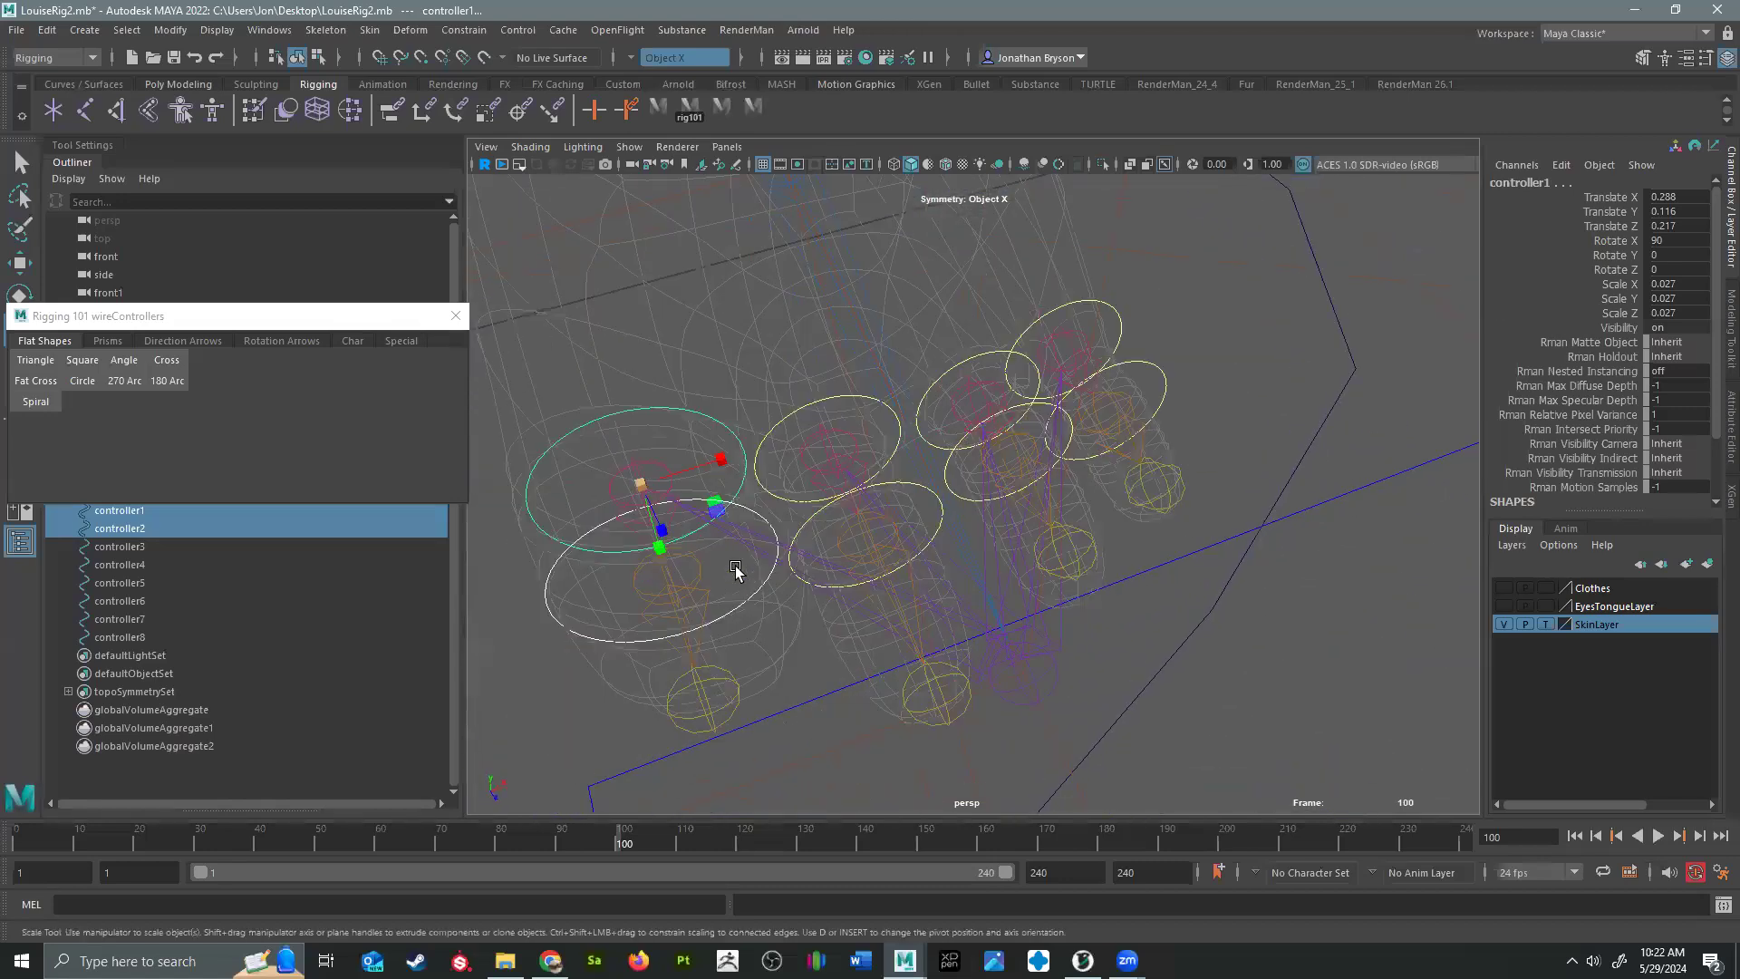
Step: Rename all eight toe circles at once with Search and Replace Names, replacing "controller" with "ToeCon"
left_click(120, 637)
left_click_drag(203, 324, 211, 183)
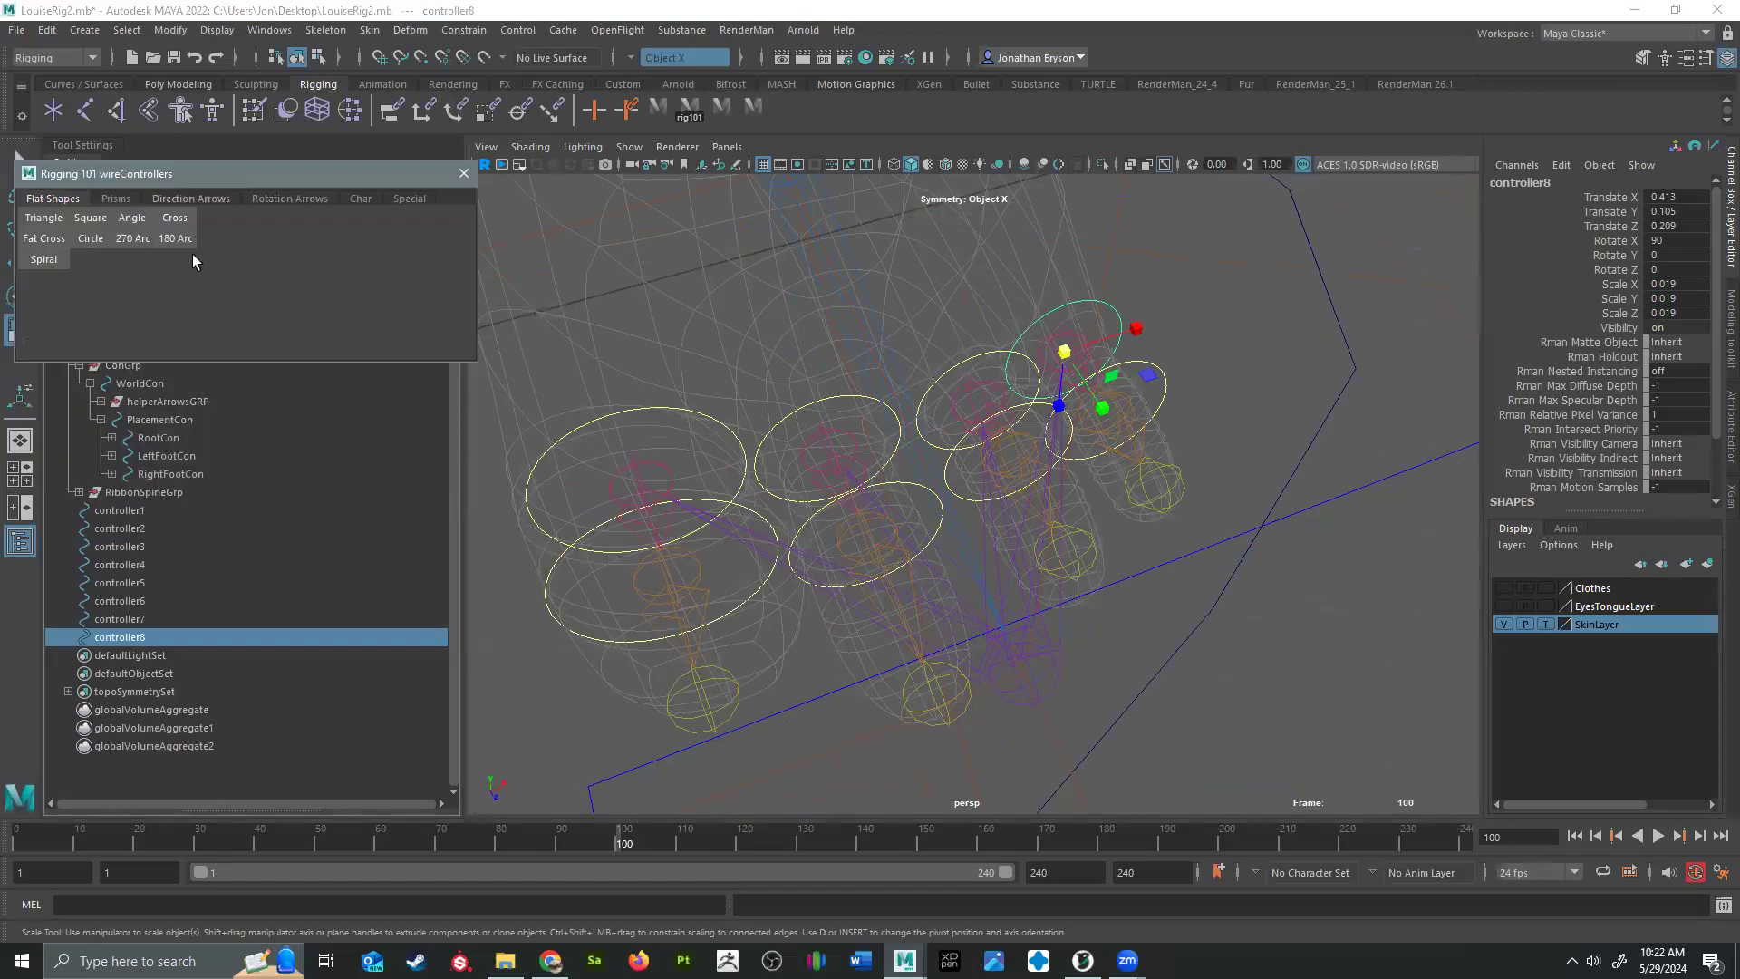
left_click(122, 511, "shift")
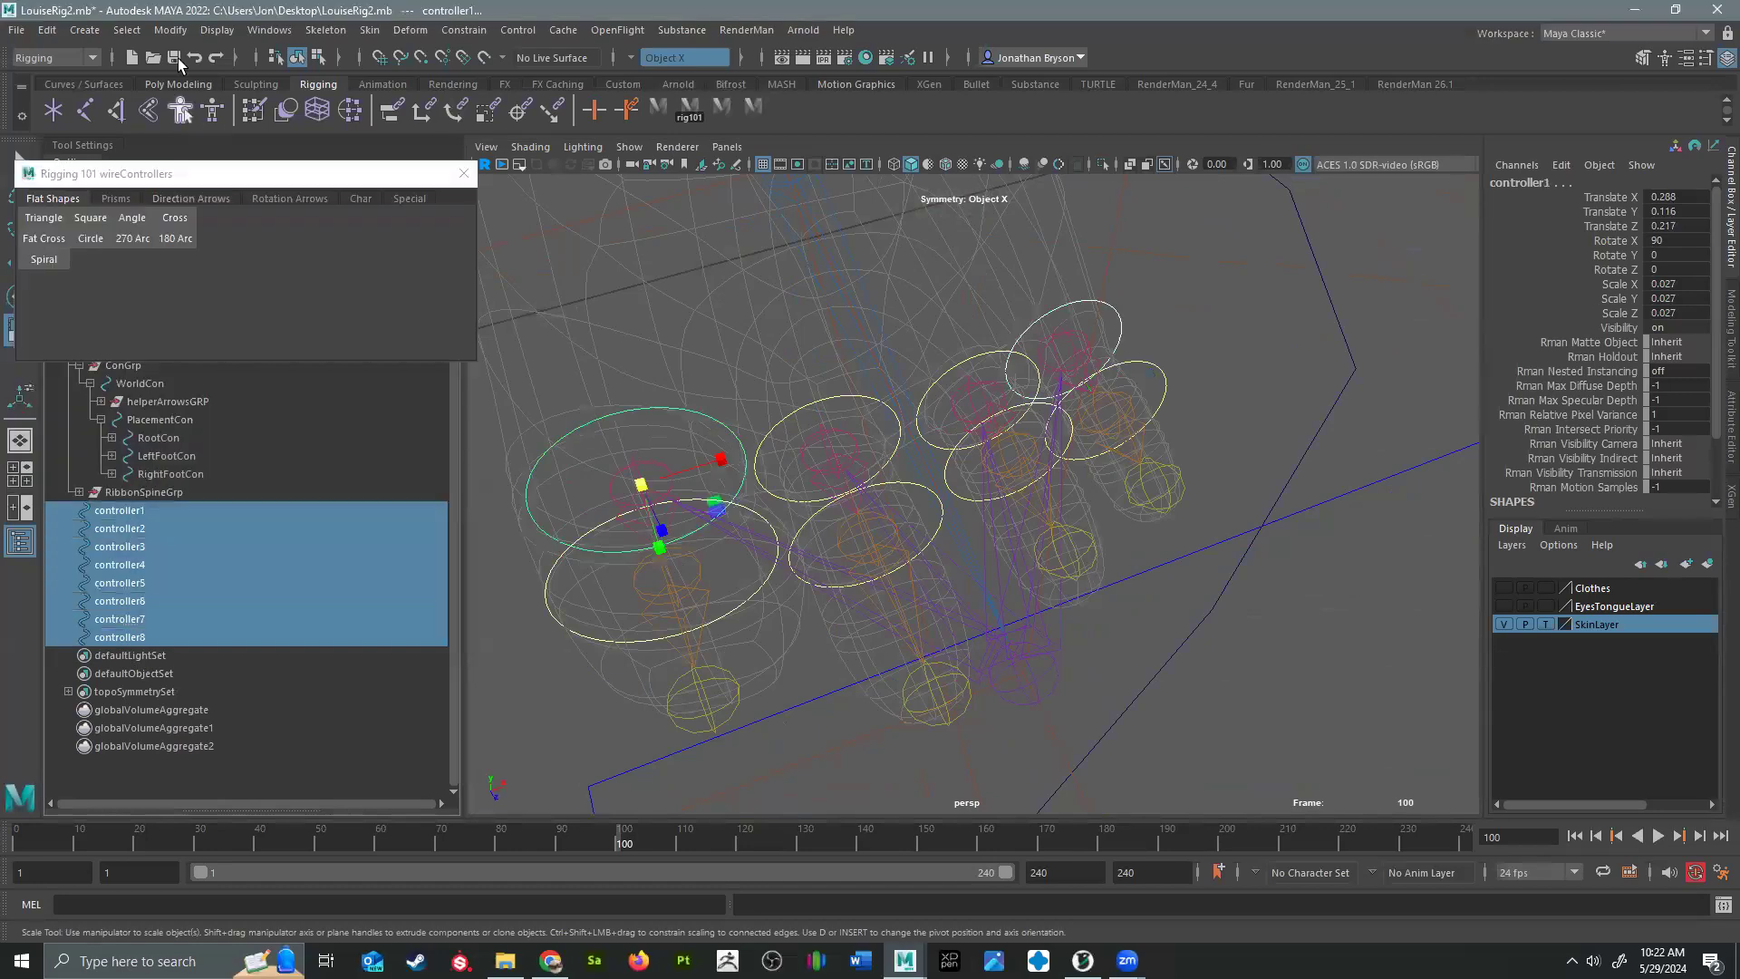
left_click(269, 30)
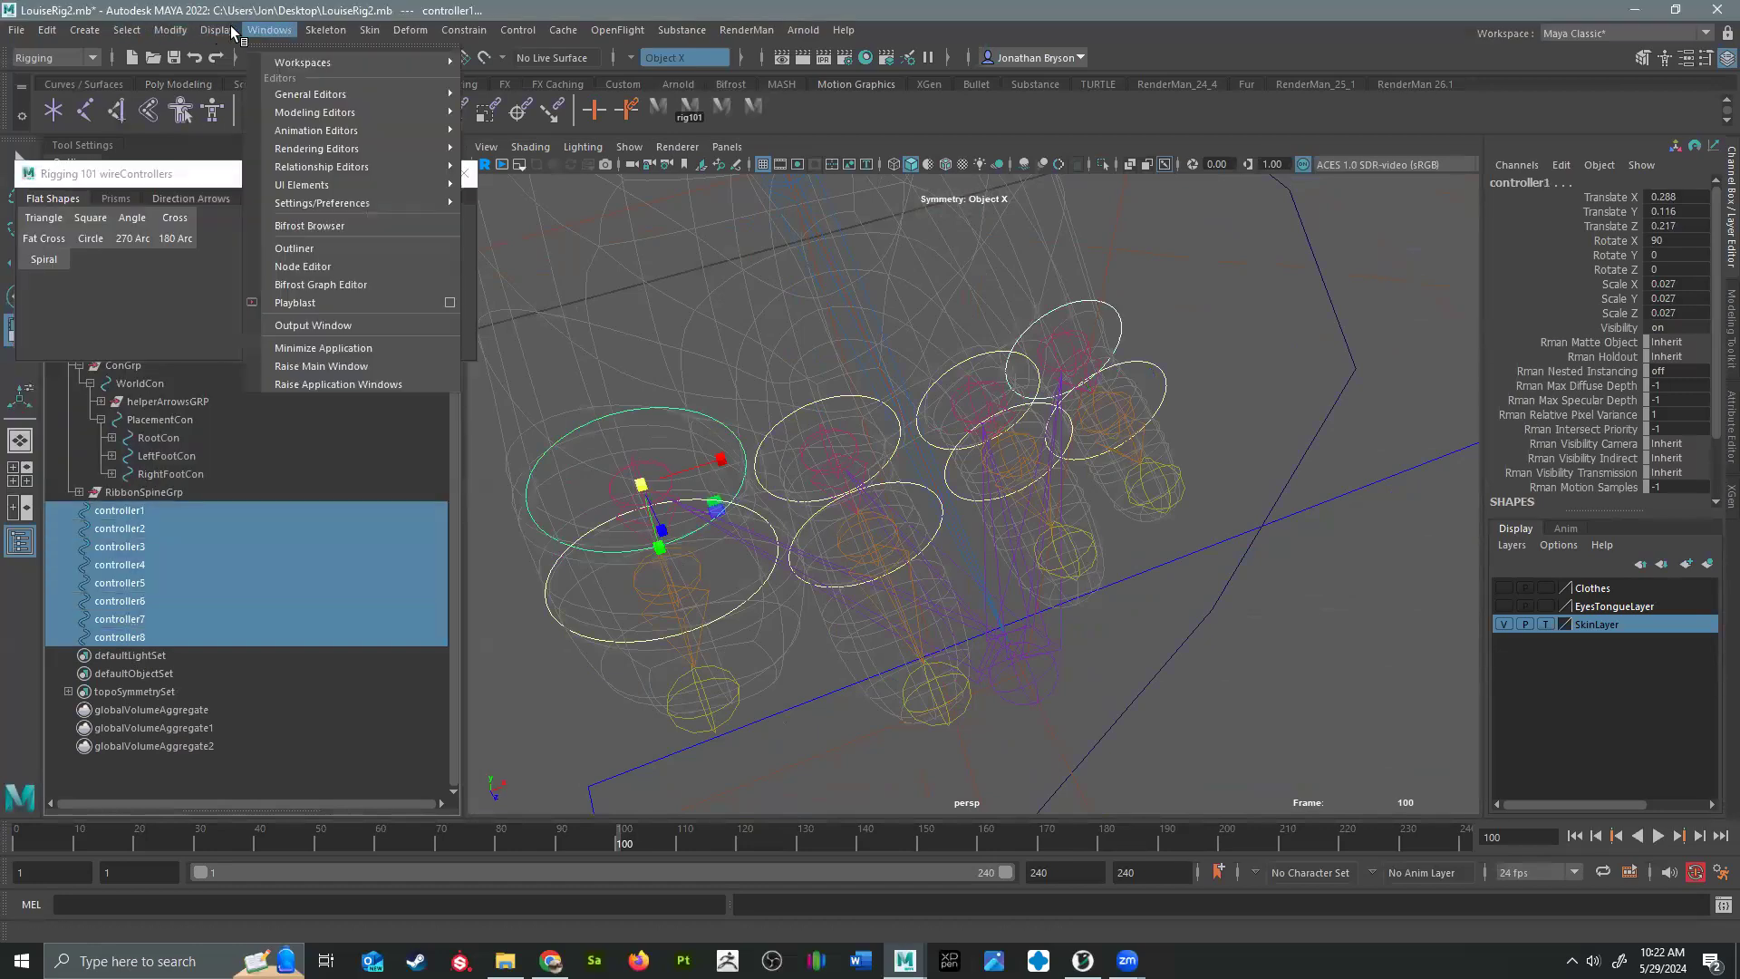
mouse_move(219, 32)
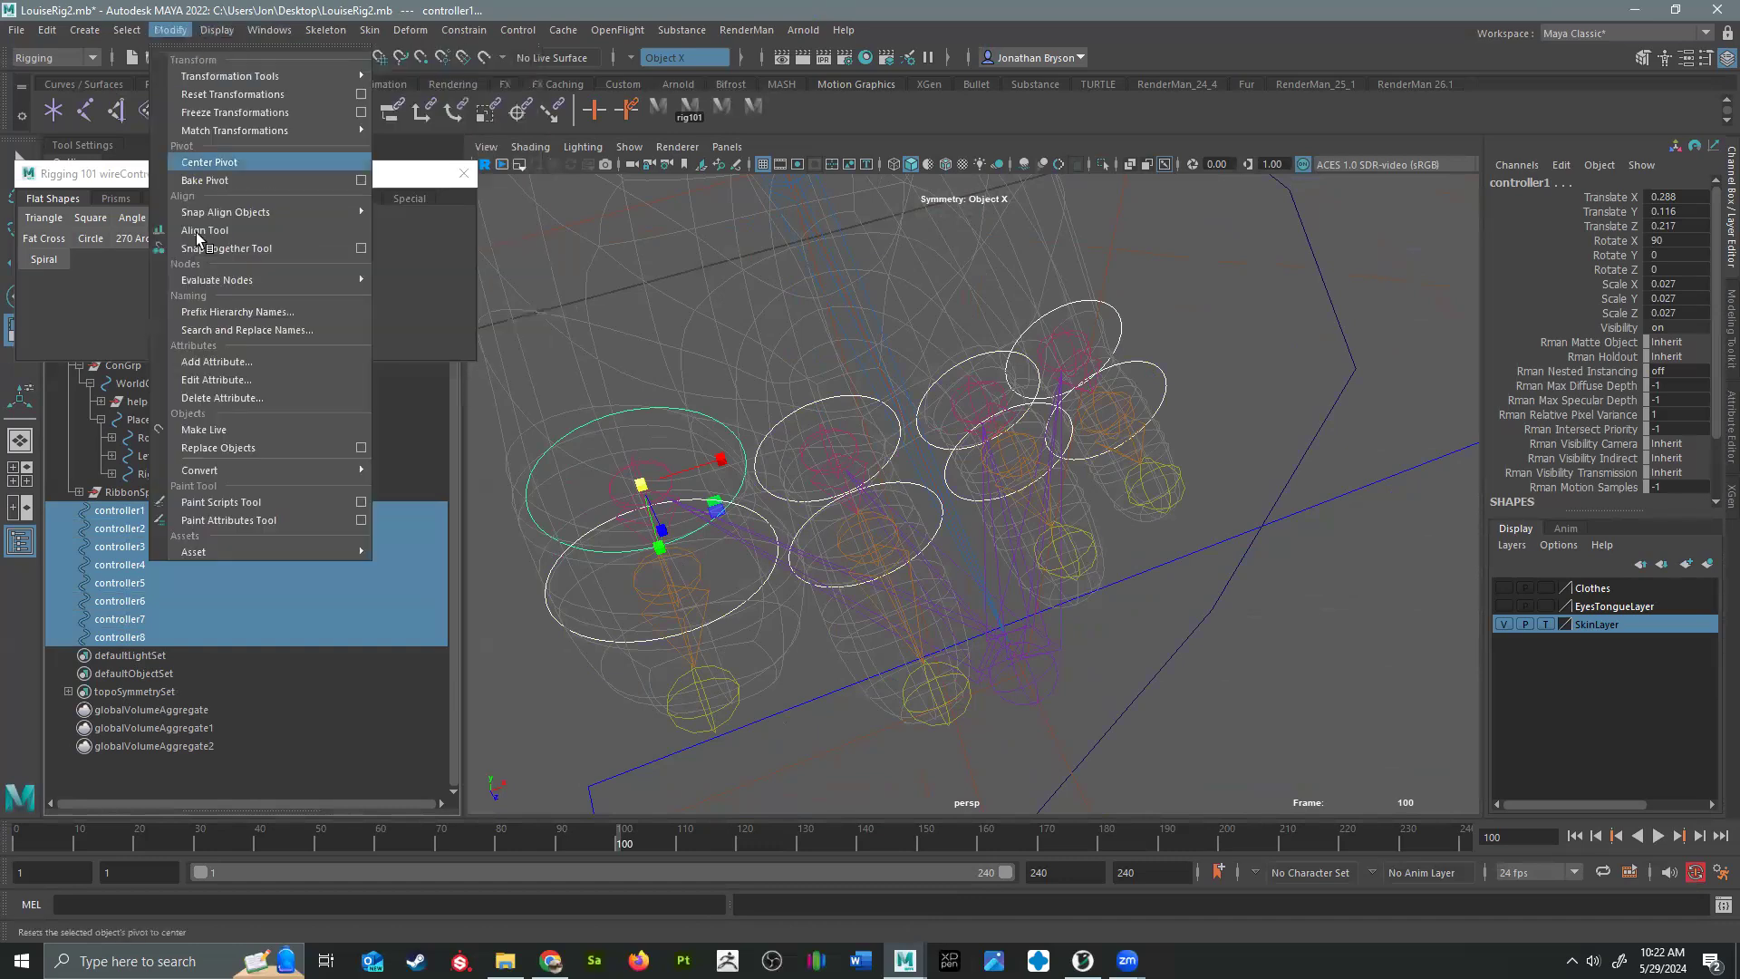
left_click(239, 329)
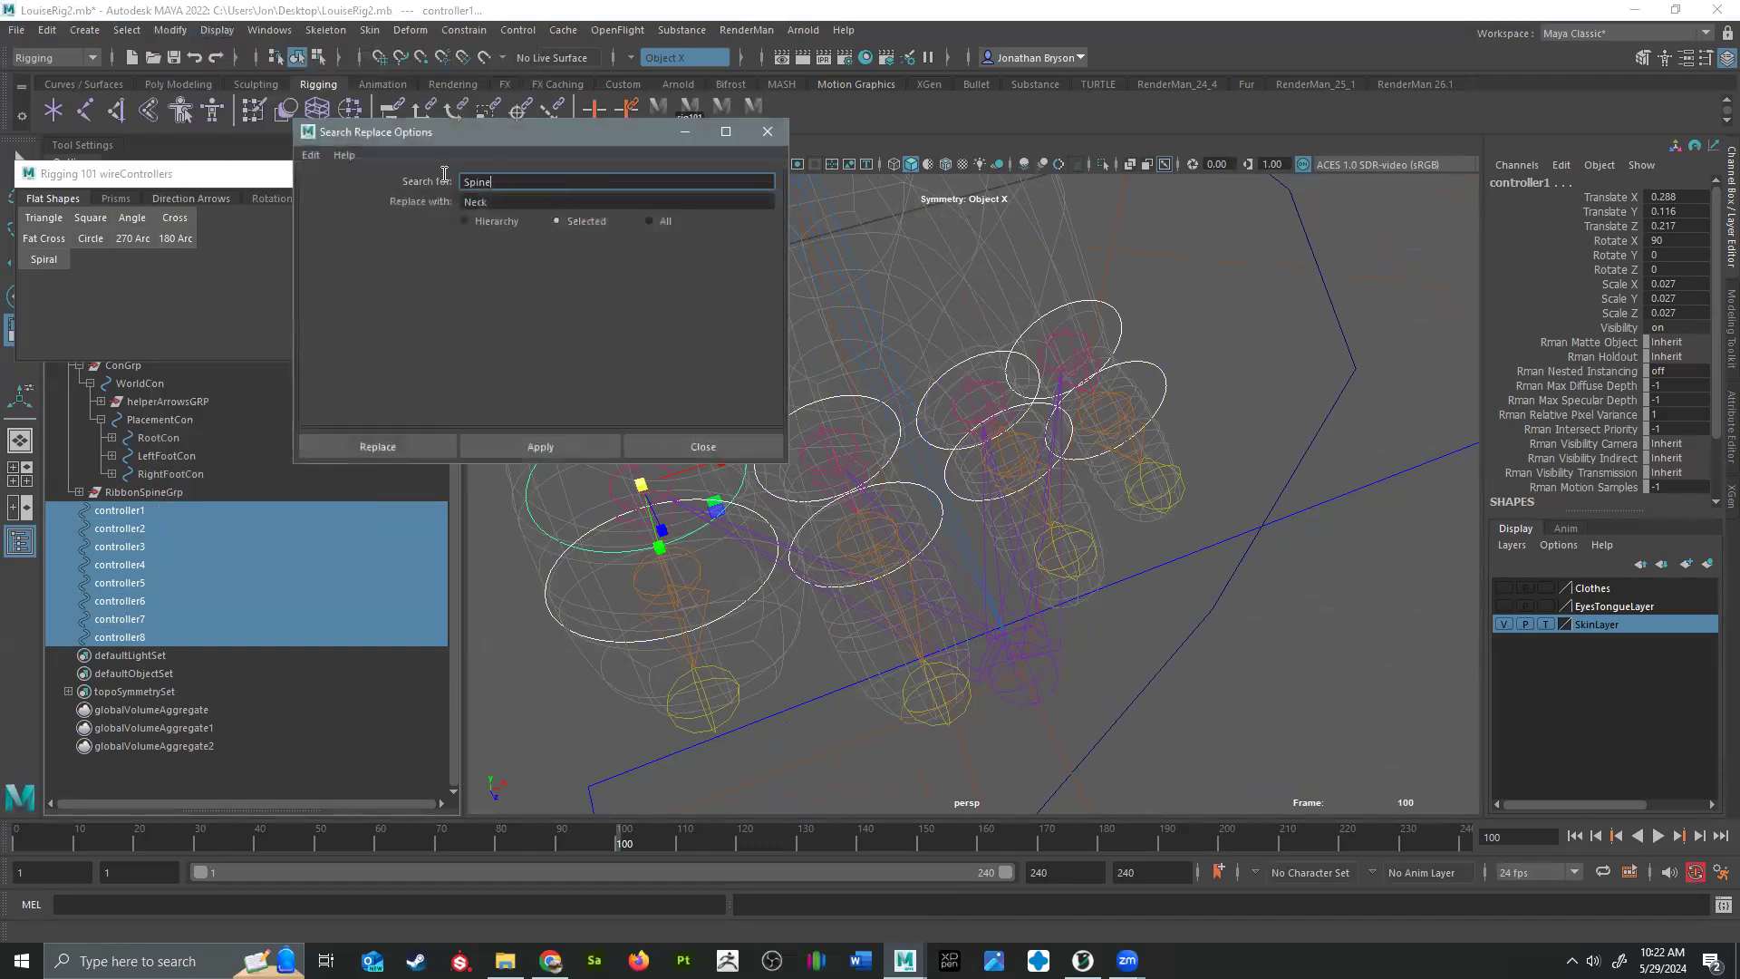
type("controller")
key("Tab")
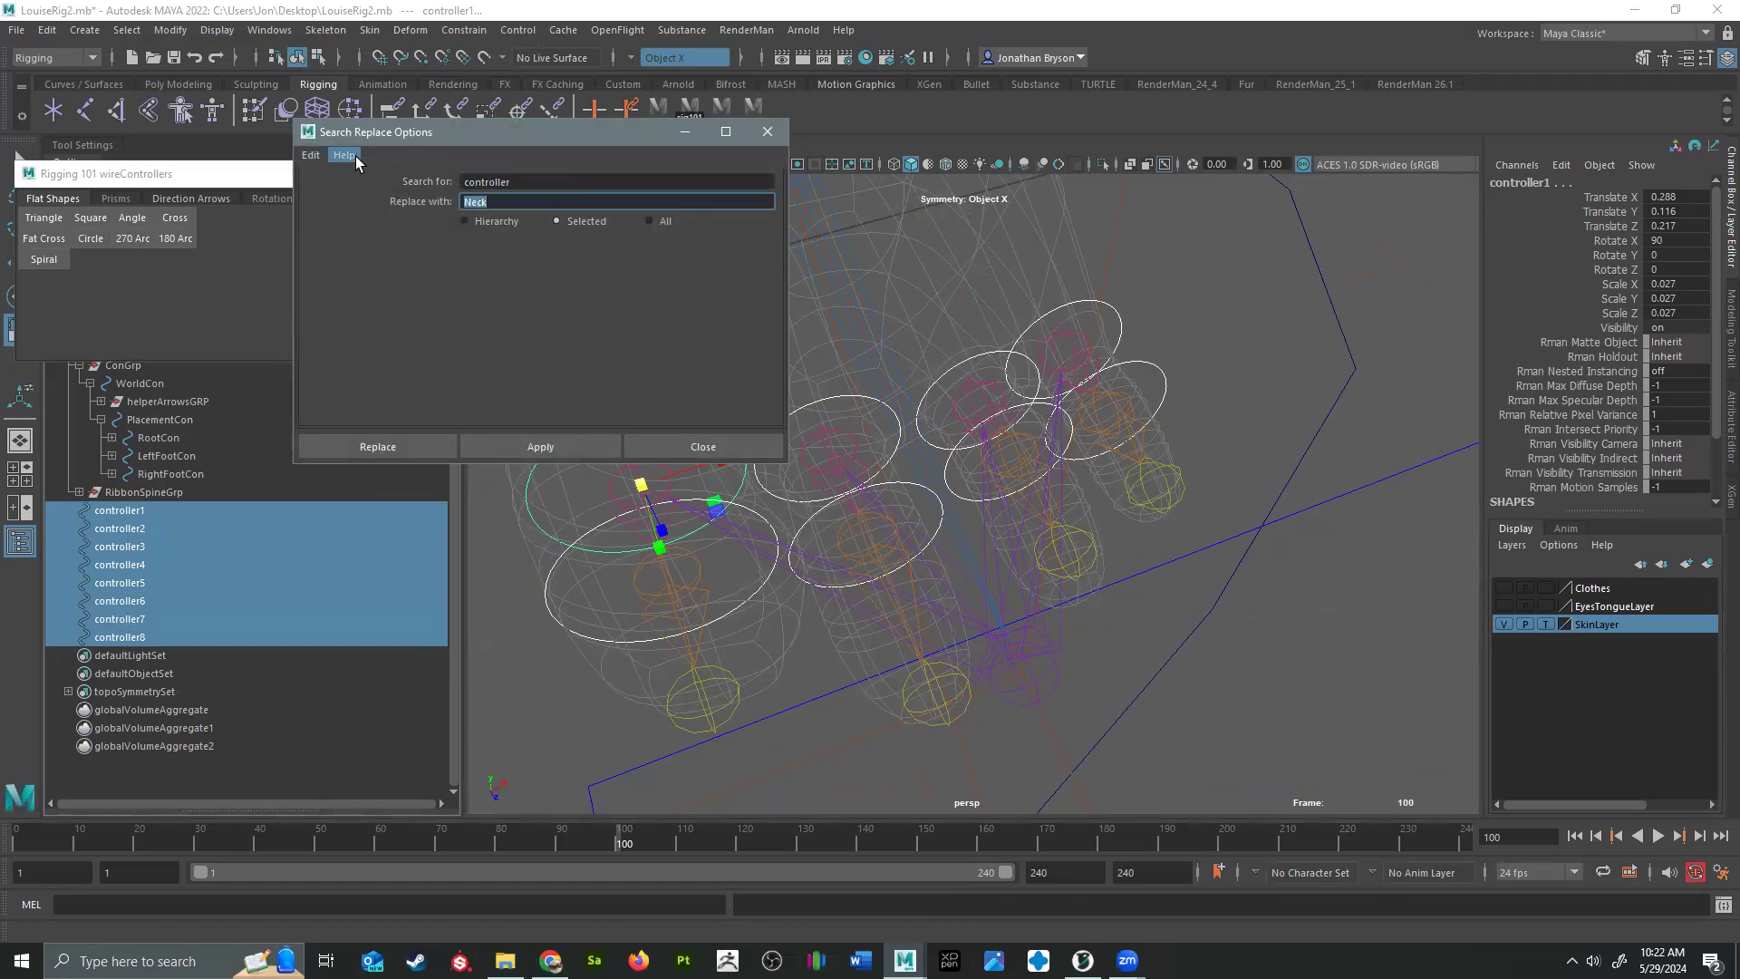
type("ToeCon")
left_click(369, 448)
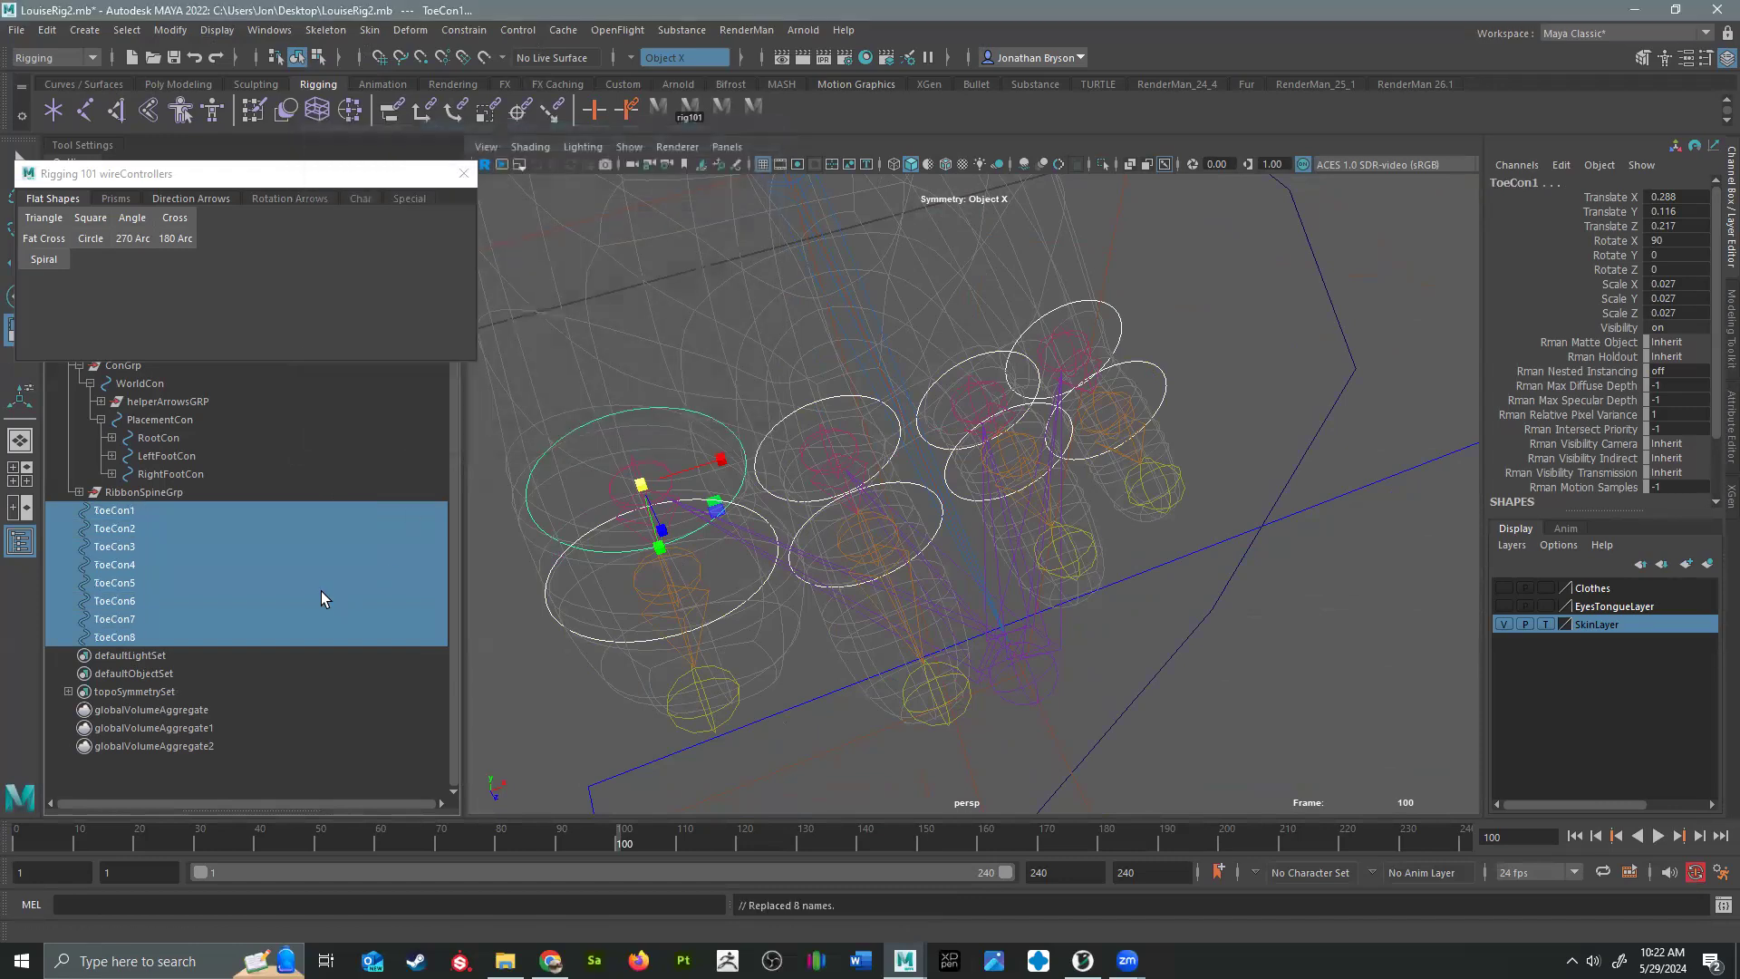
Step: Rename the two big toe controllers with Search and Replace Names, replacing "Toe" with "LeftBigToe" for the selected objects
left_click_drag(829, 623, 1137, 504, "alt")
left_click(1129, 467)
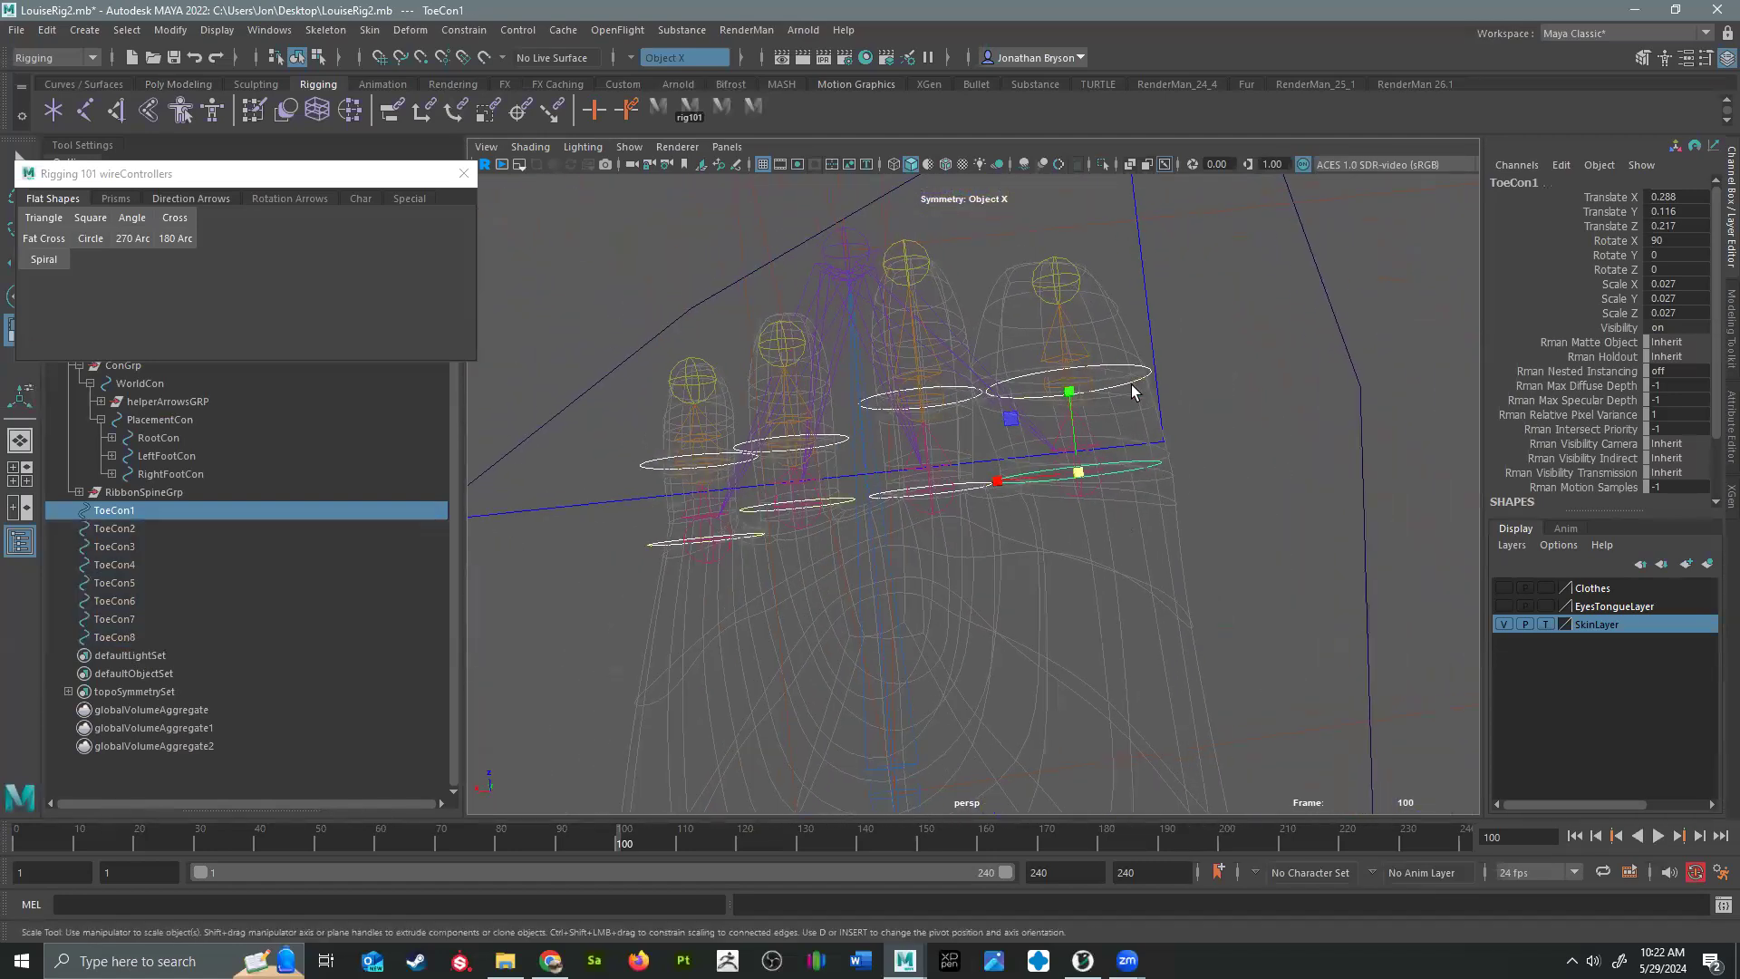
left_click(1124, 370)
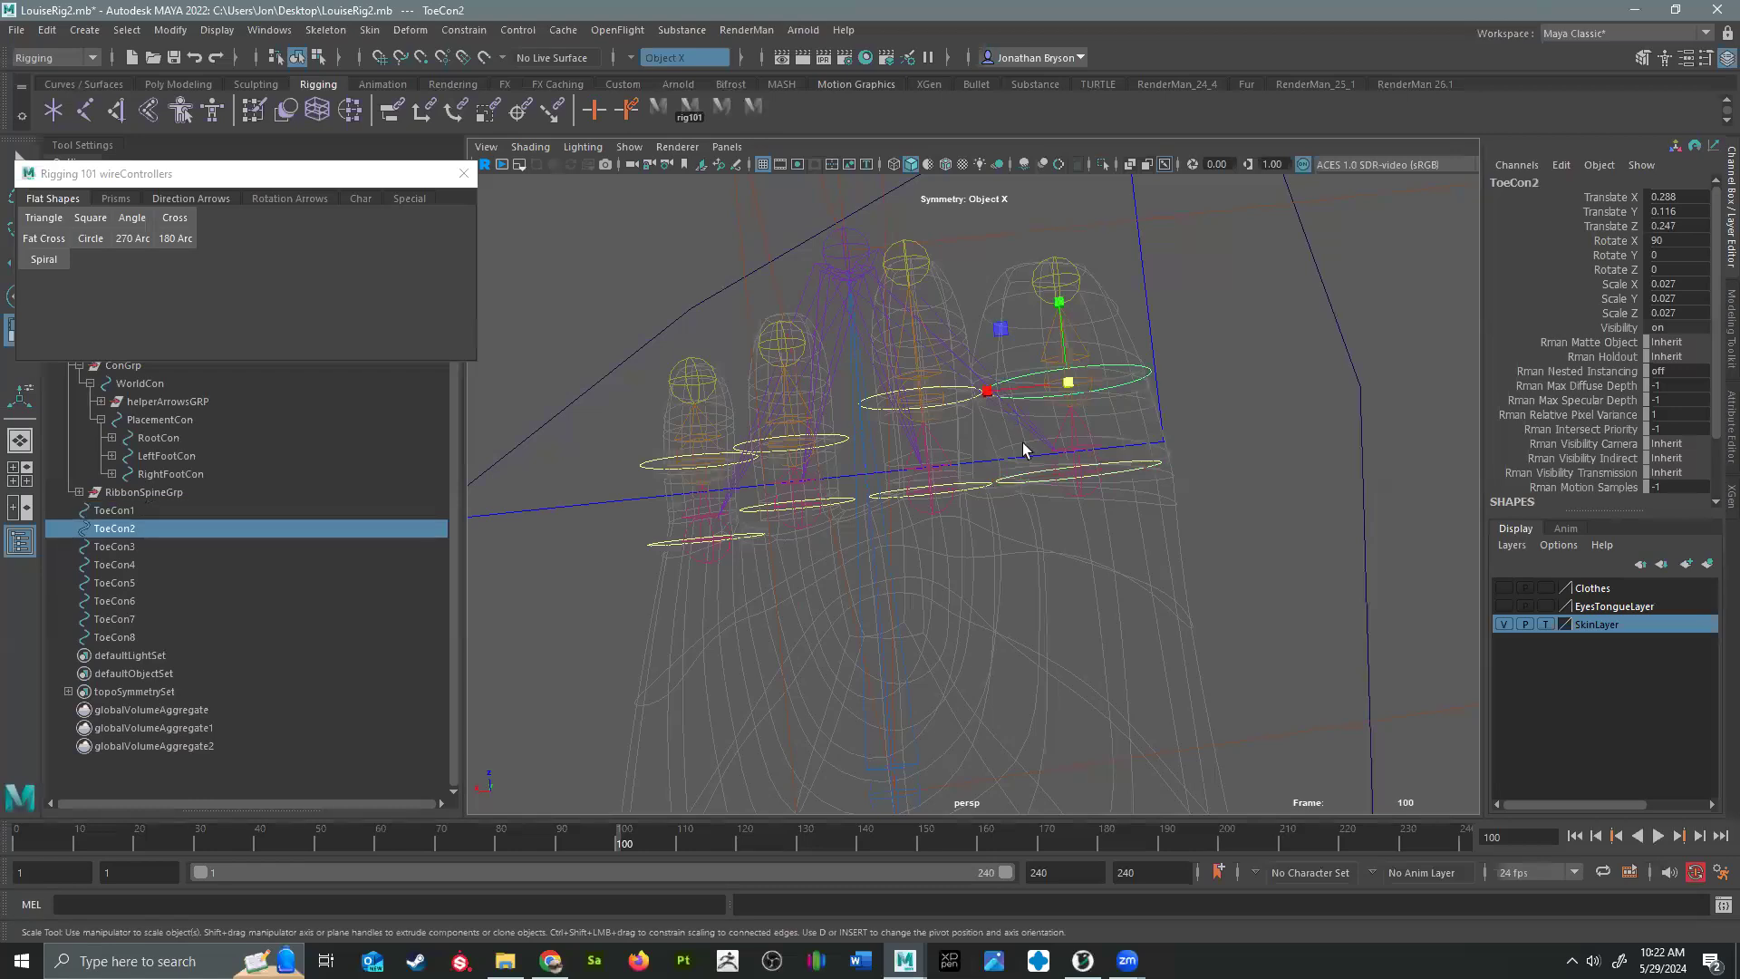
left_click(975, 489)
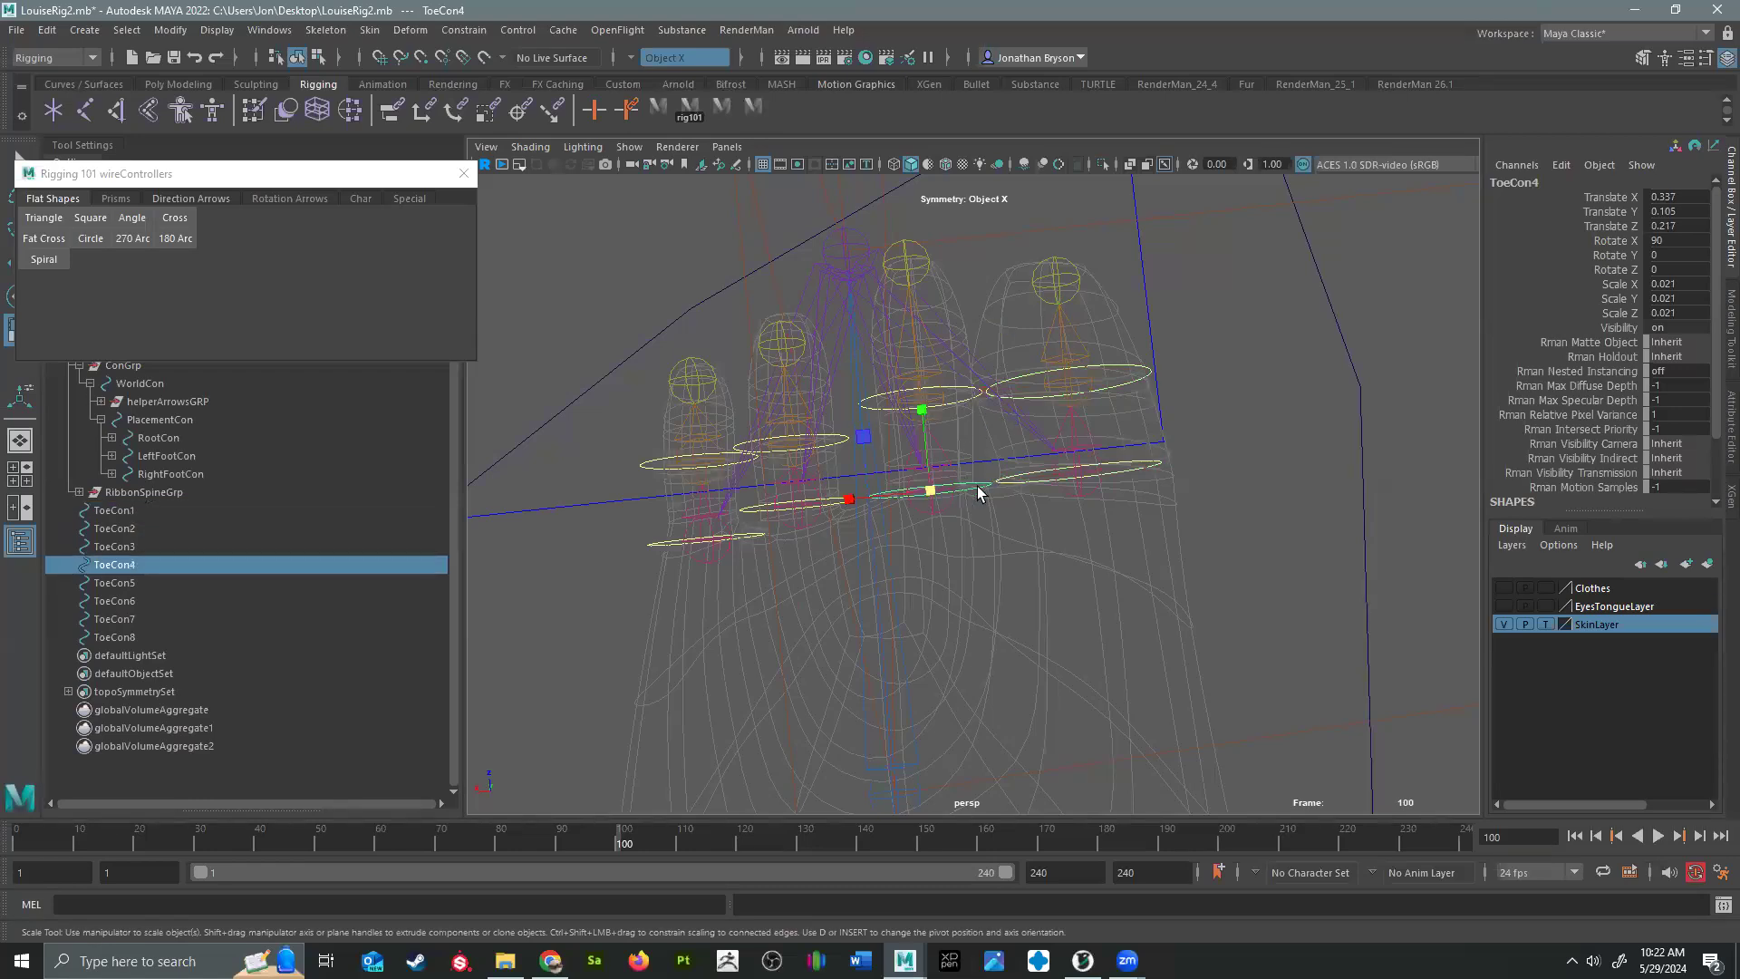
left_click(1142, 466)
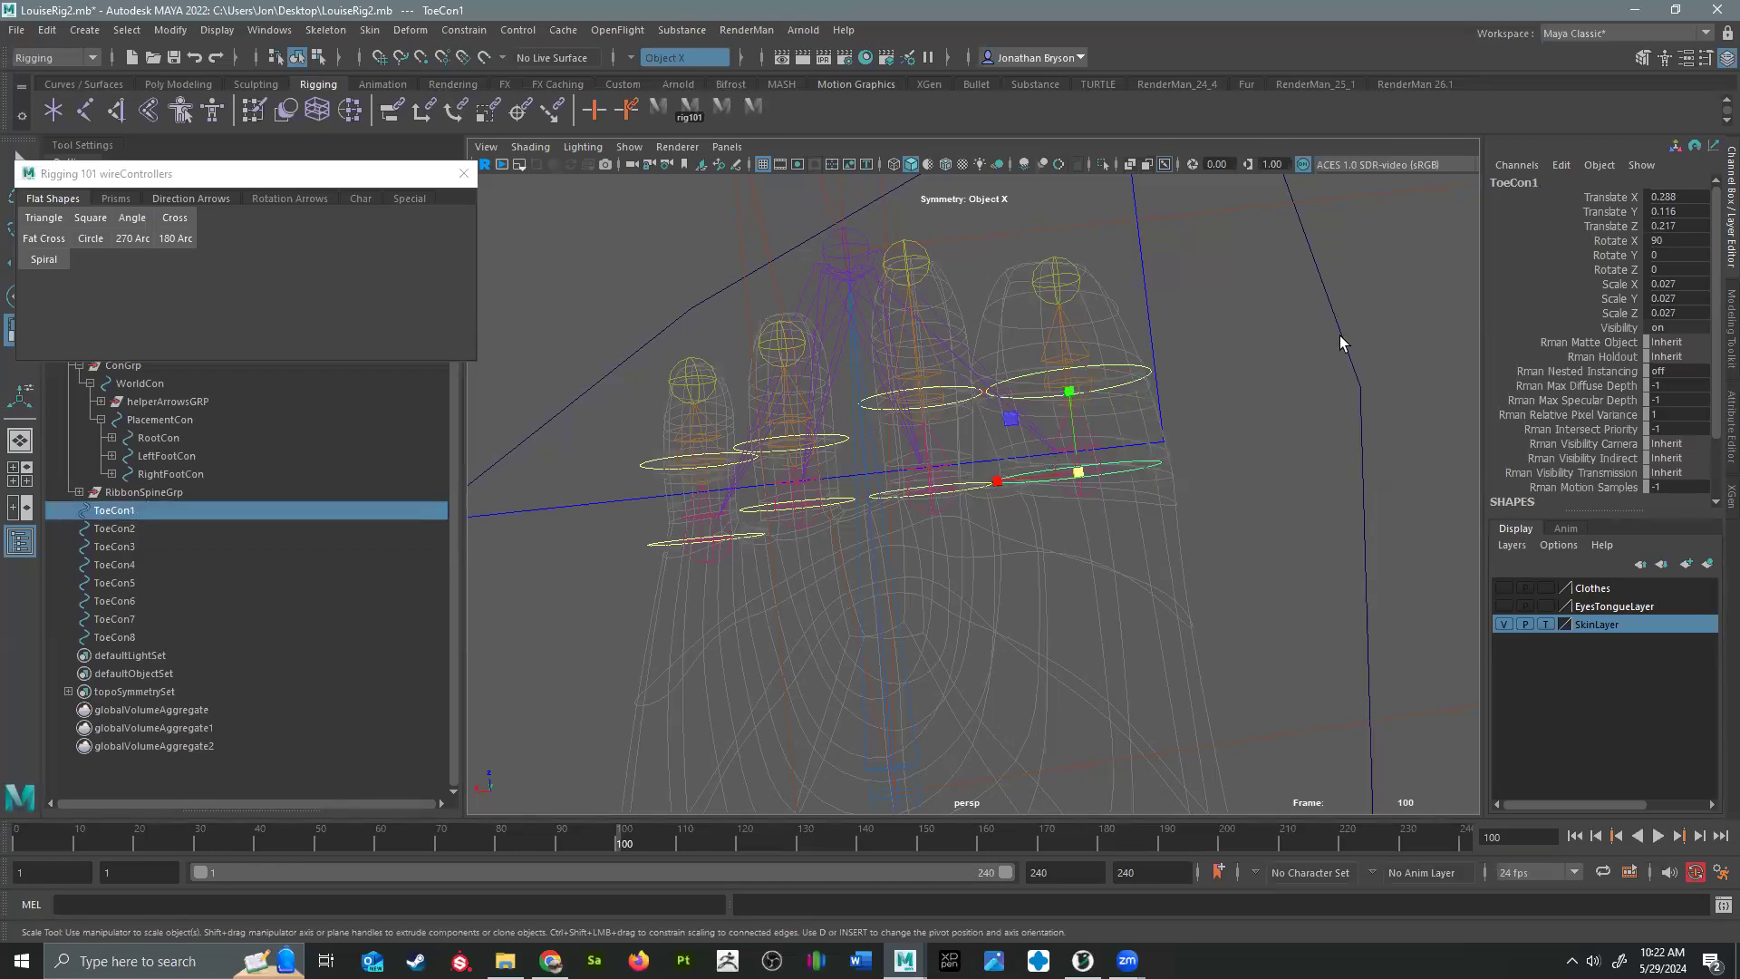
double_click(1514, 182)
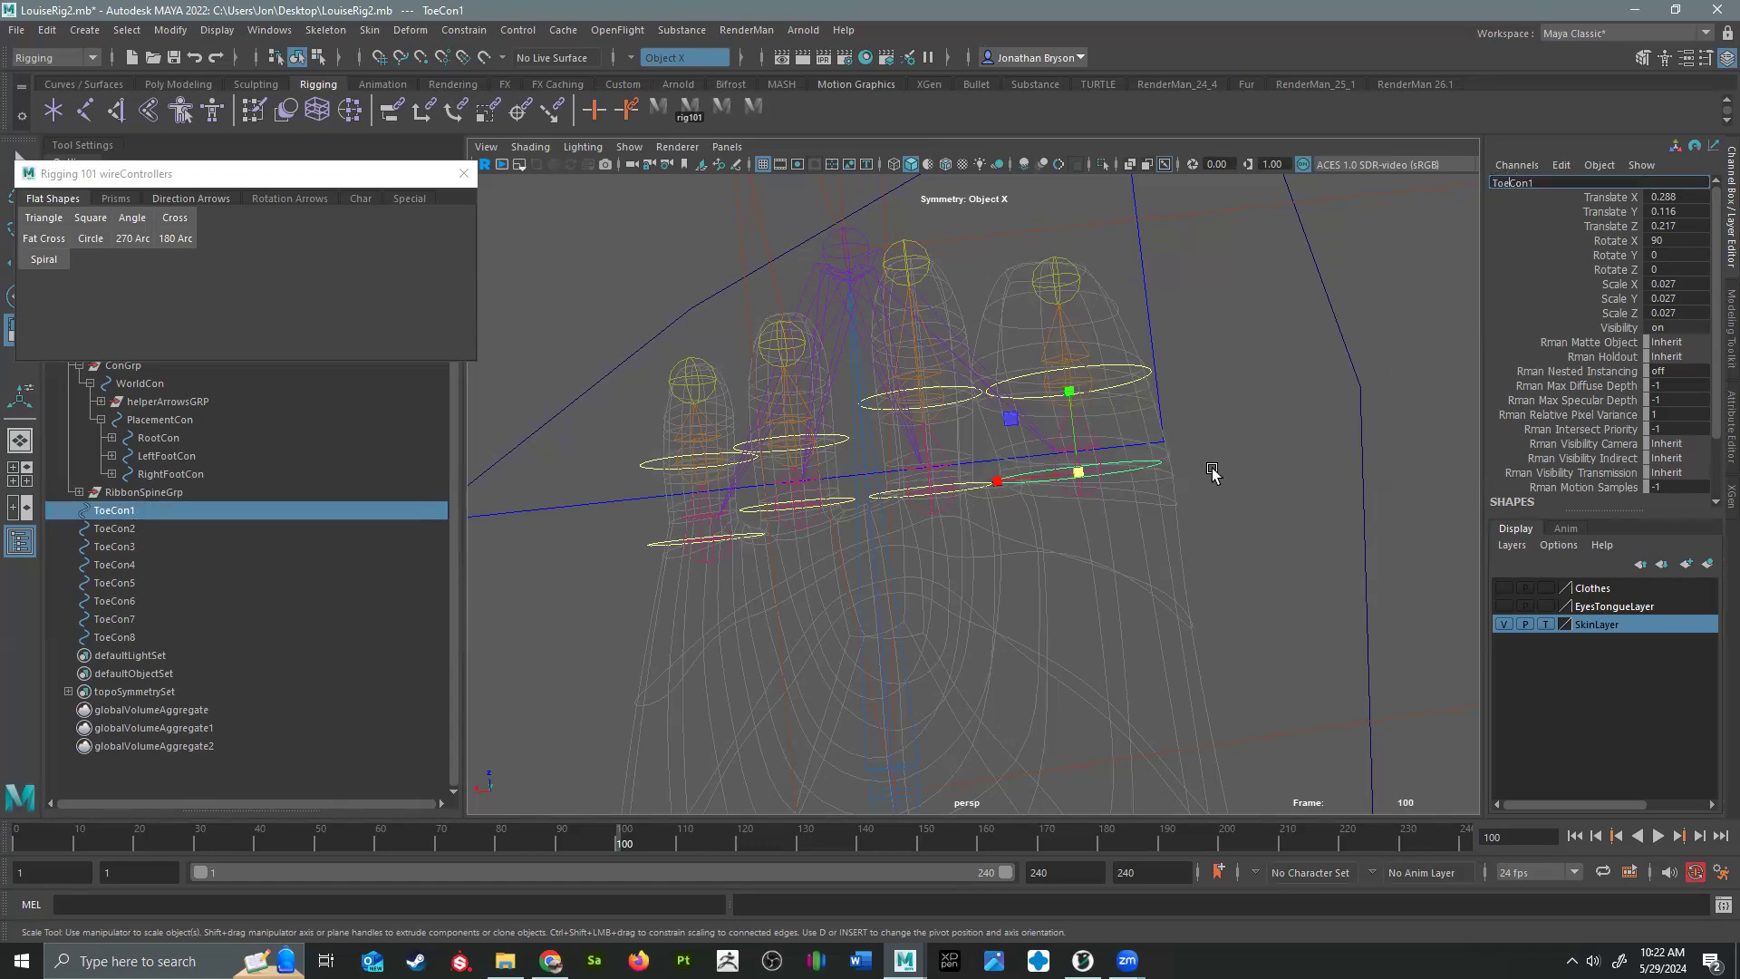
left_click(1125, 363, "shift")
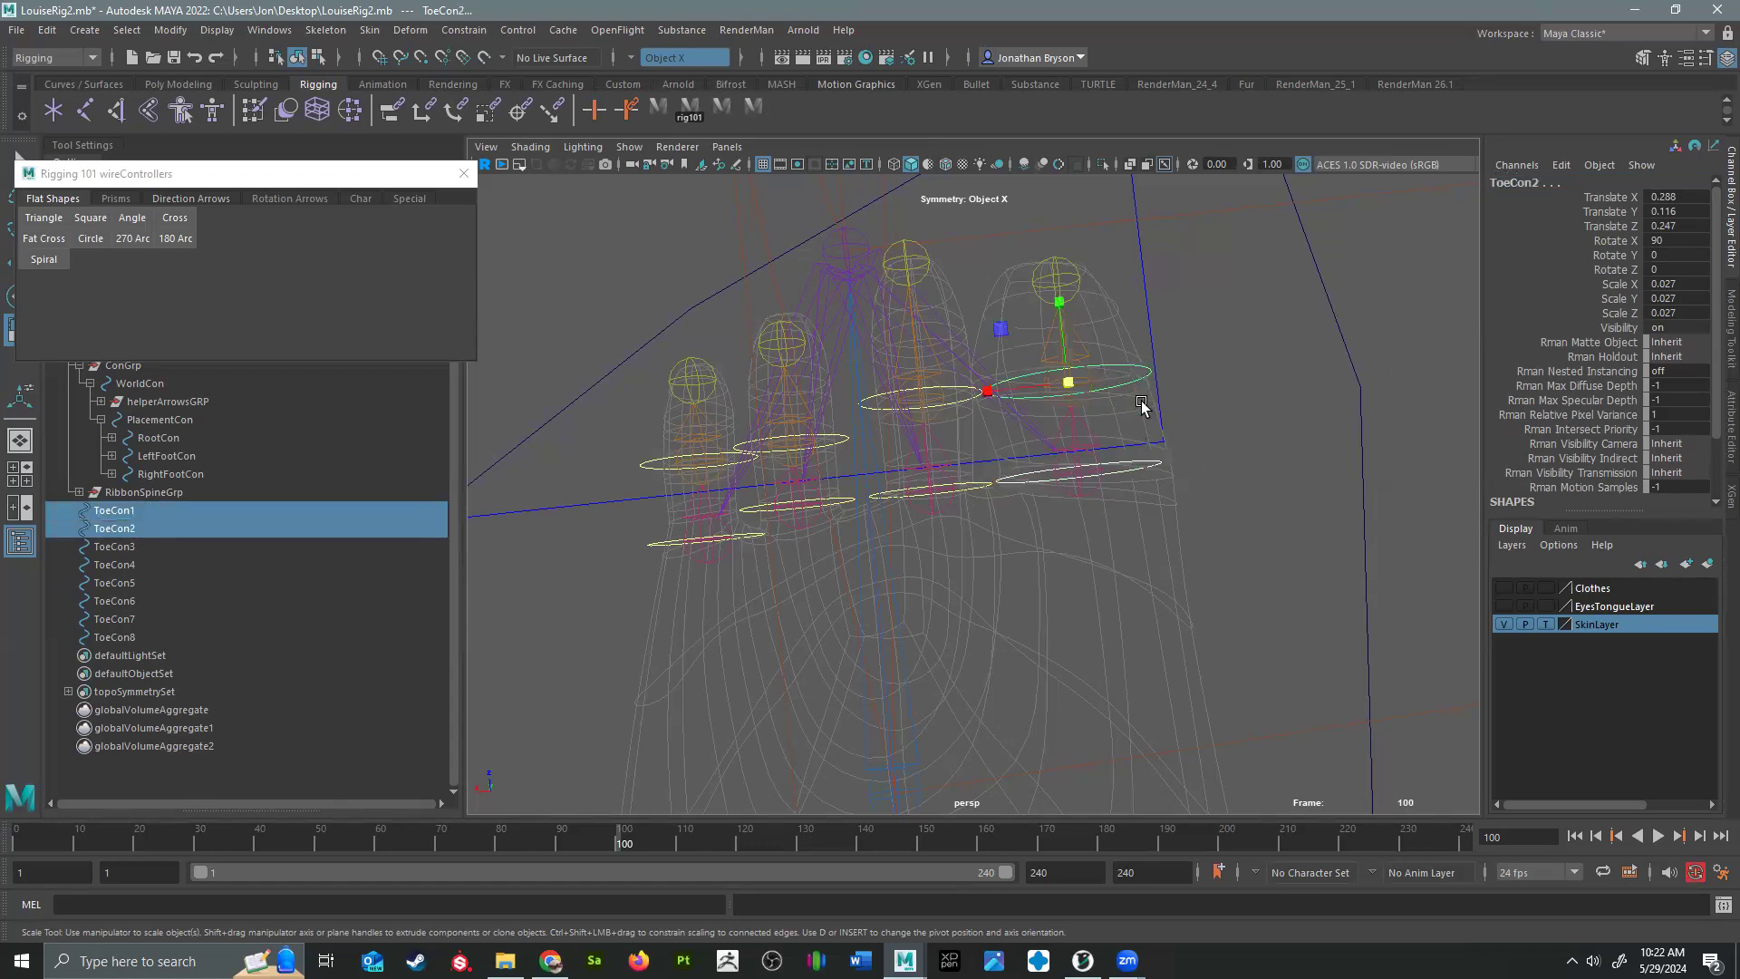
left_click(171, 29)
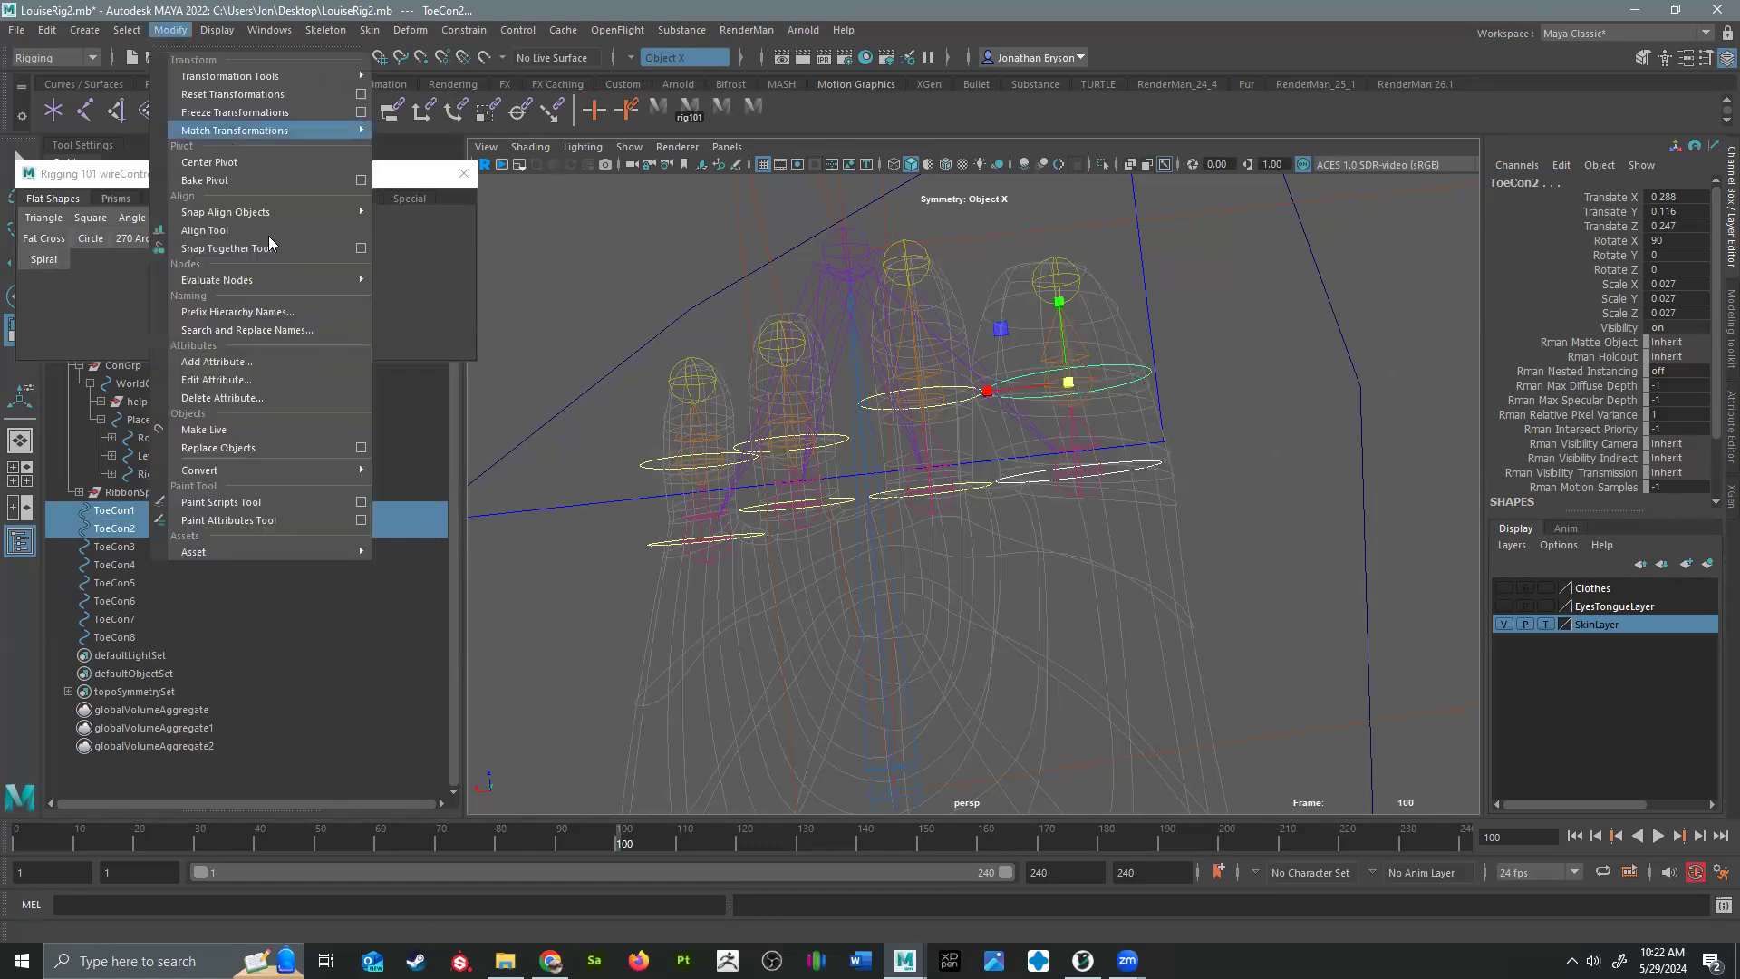
left_click(272, 333)
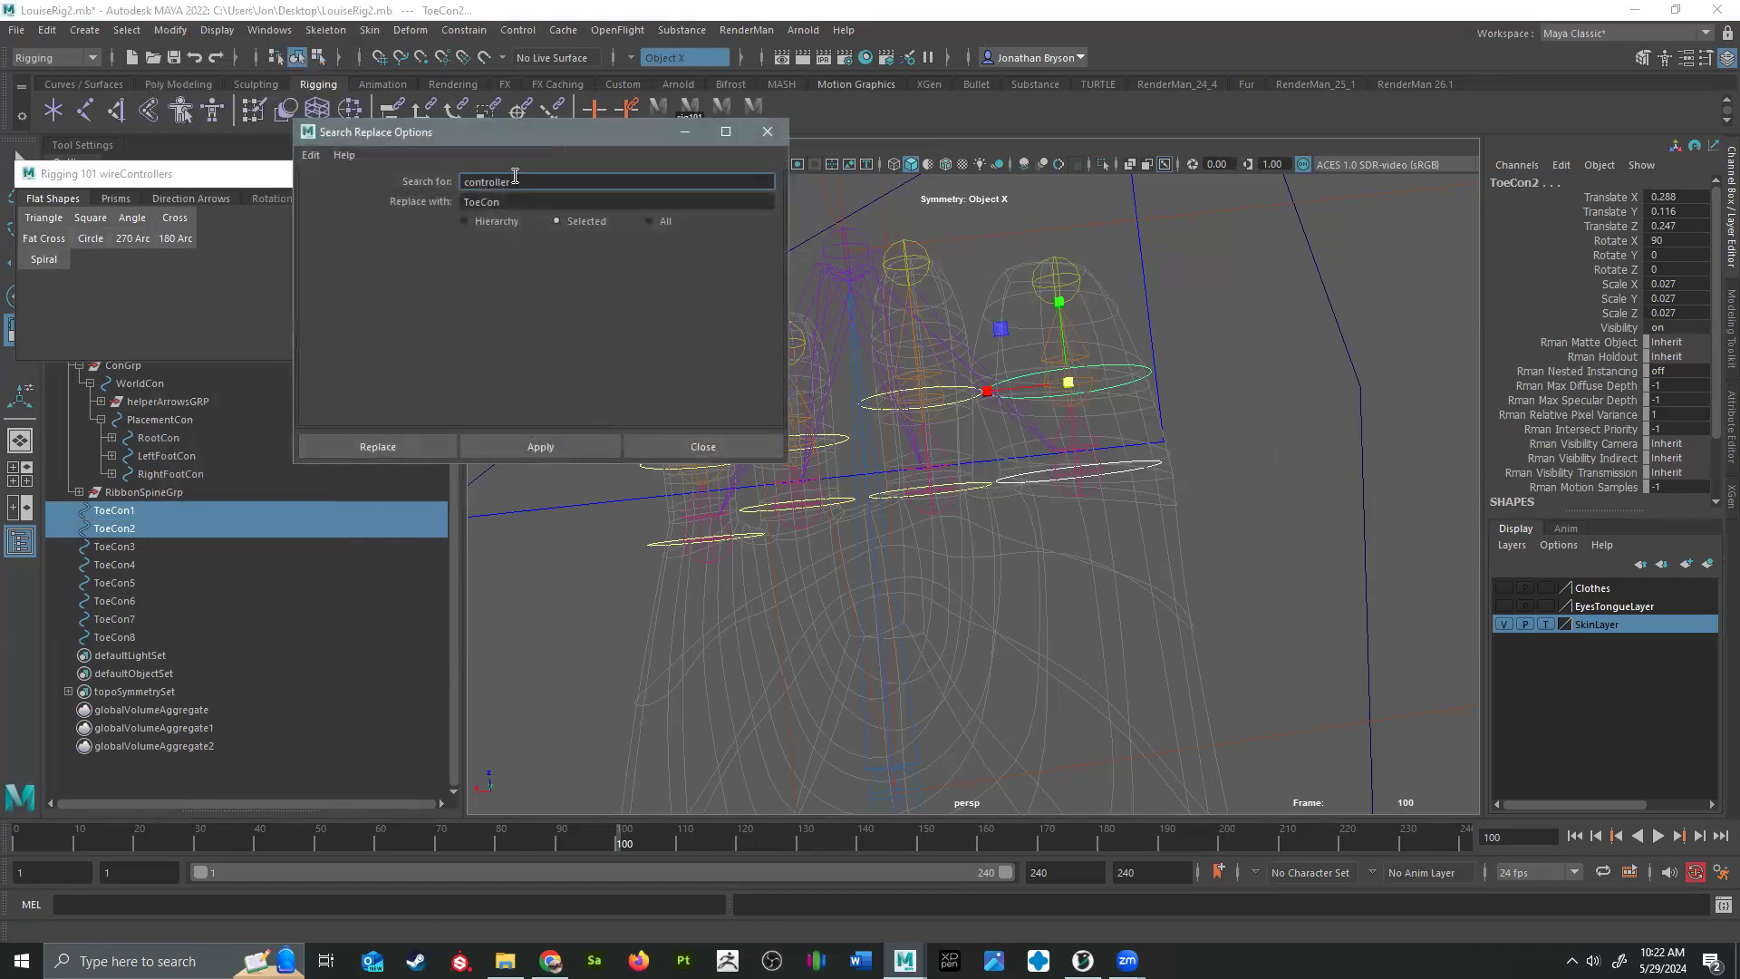
type("Toe")
key("Tab")
type("Left")
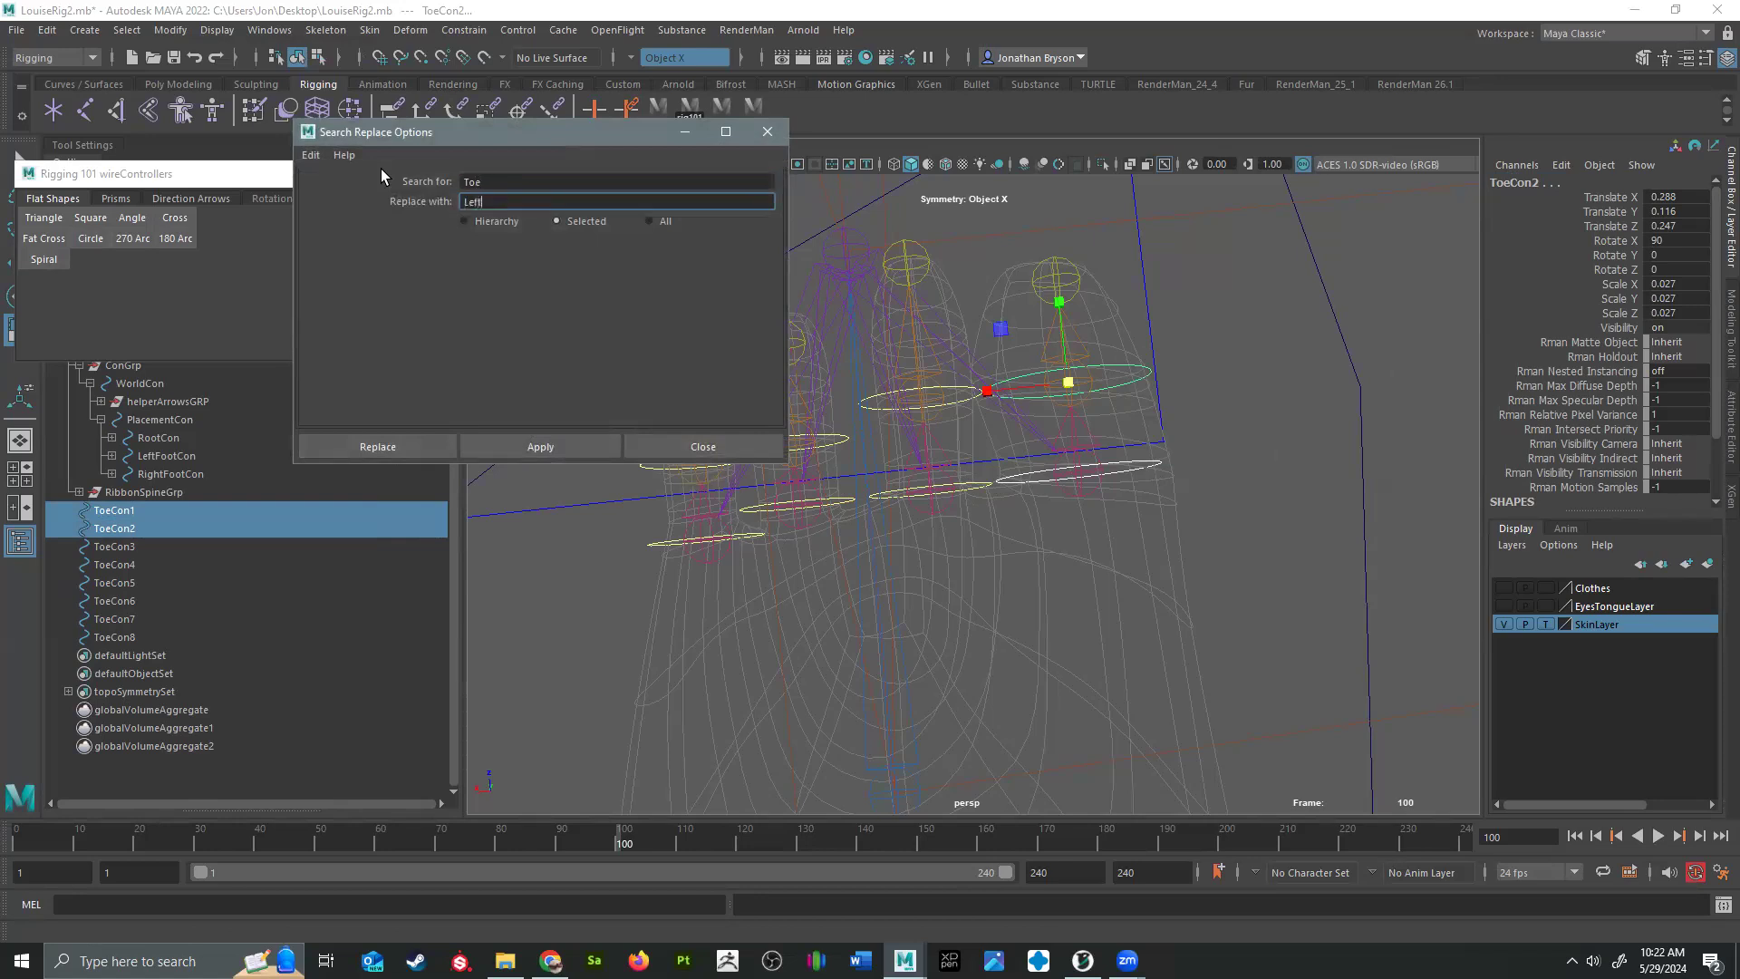
type("BigToe")
left_click(544, 447)
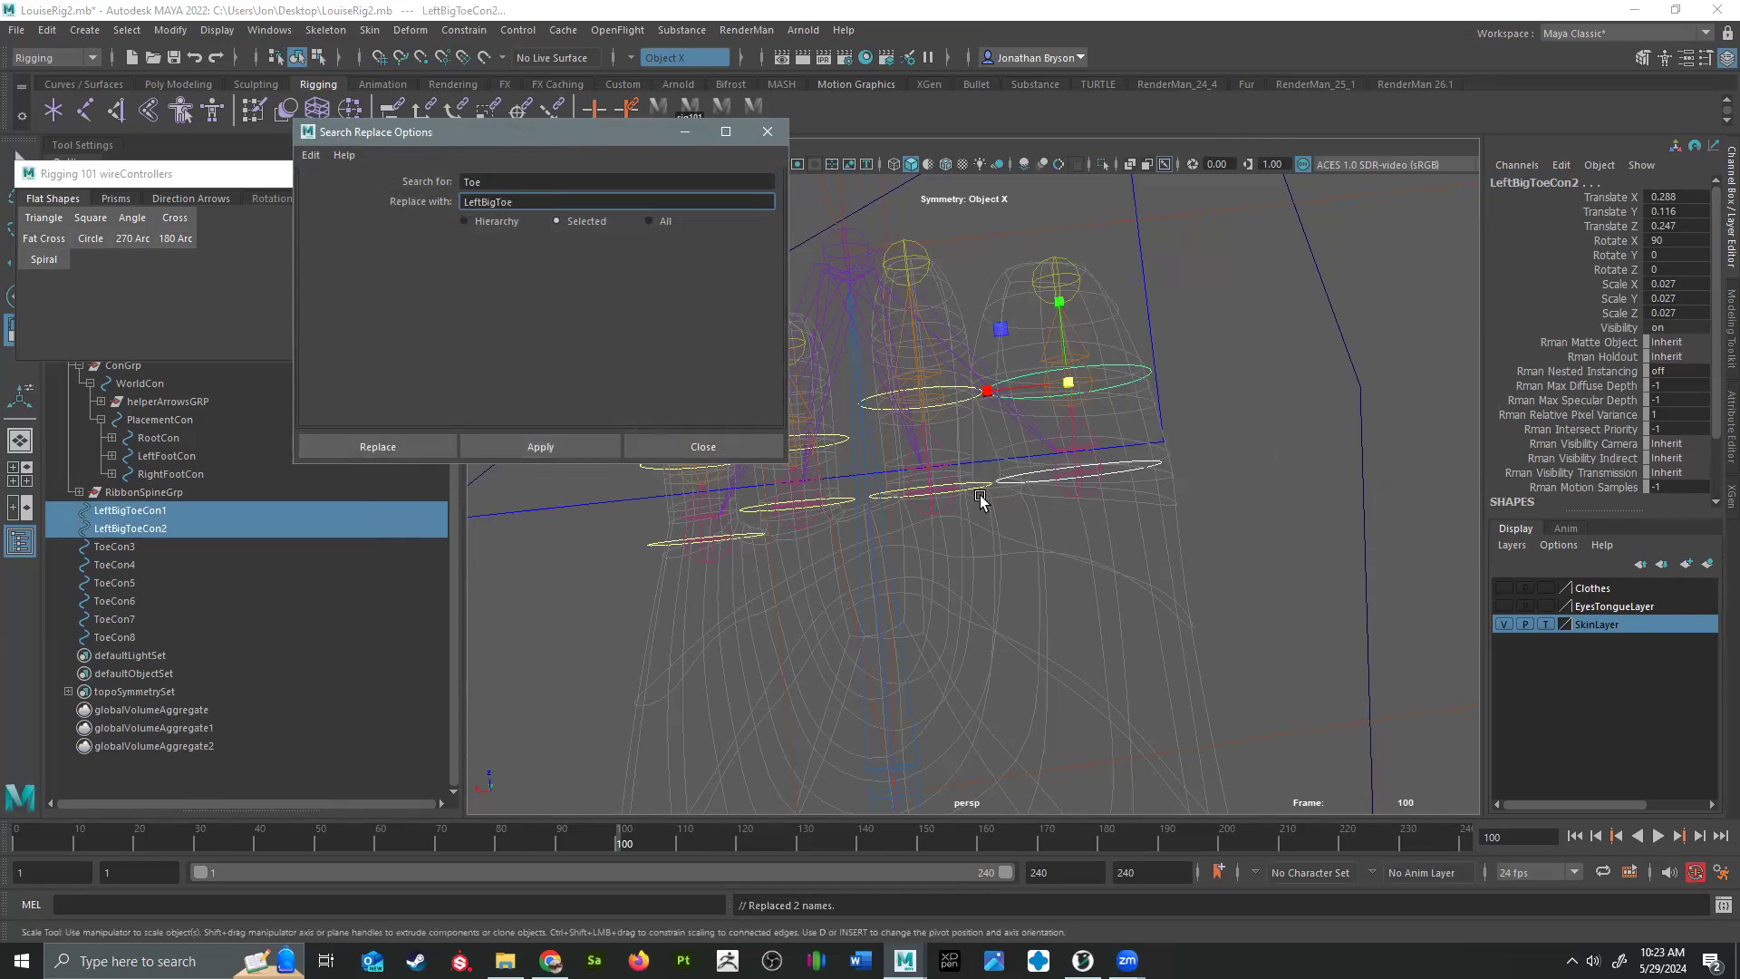
Step: Rename the two controllers on the toe beside the big toe, replacing "Toe" with "LeftMidToe"
left_click(958, 392, "shift")
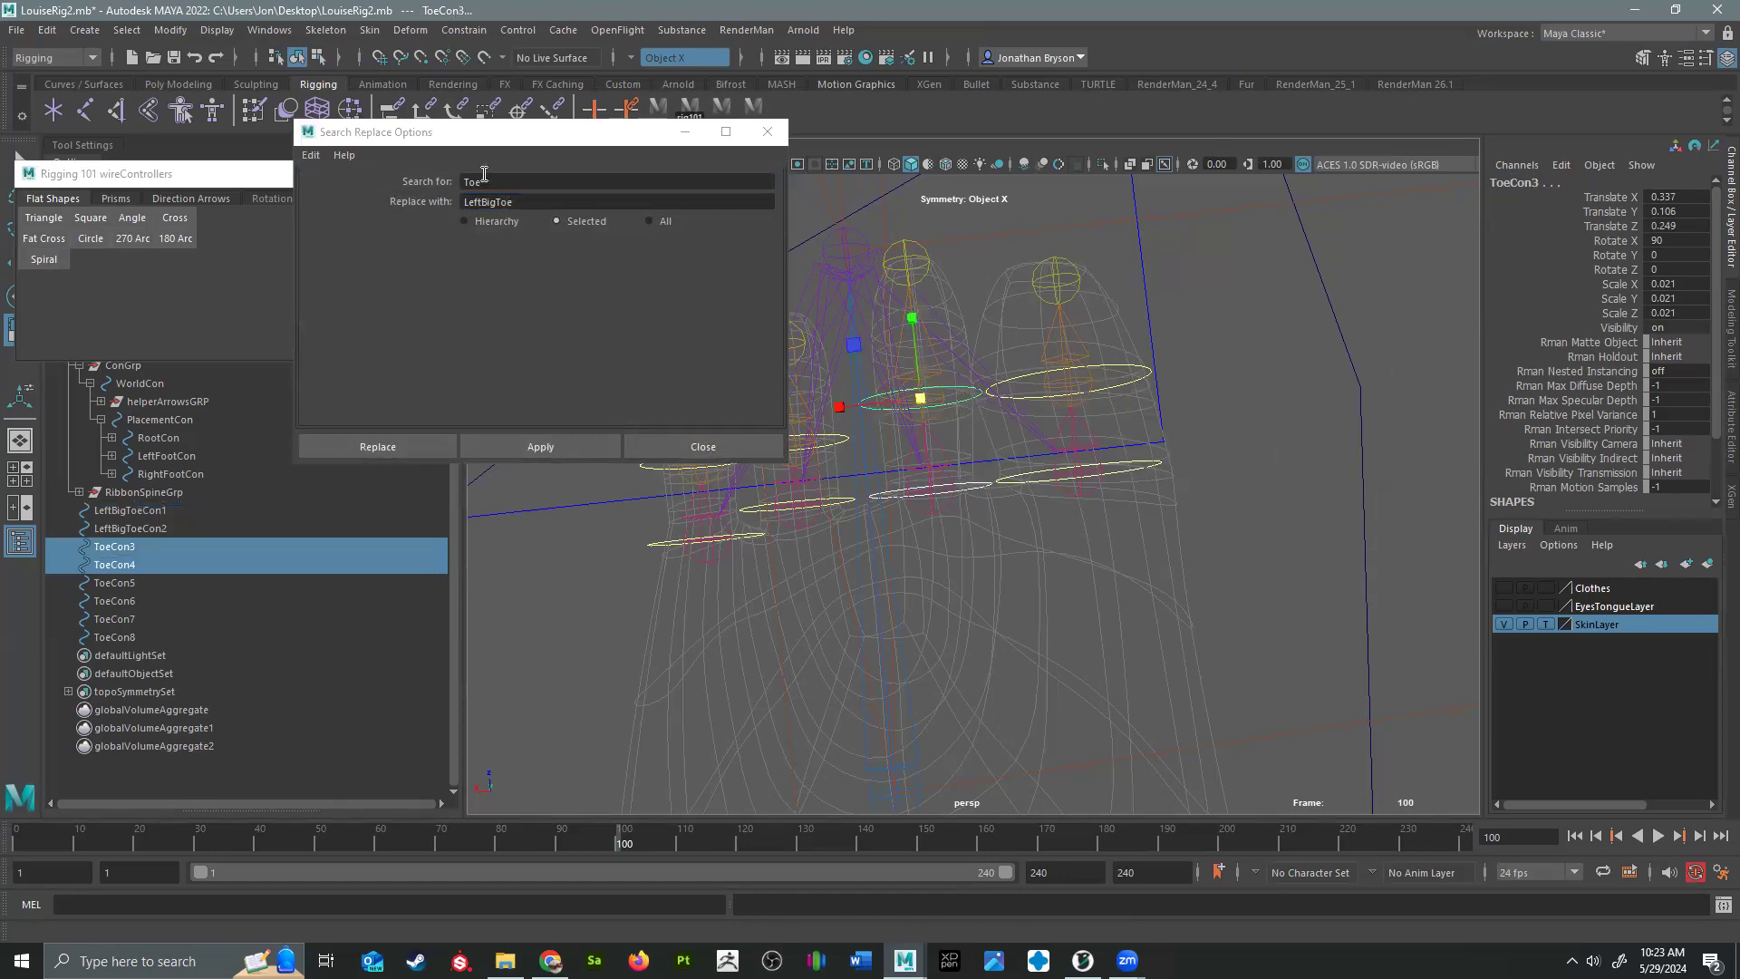
double_click(504, 201)
type("Left")
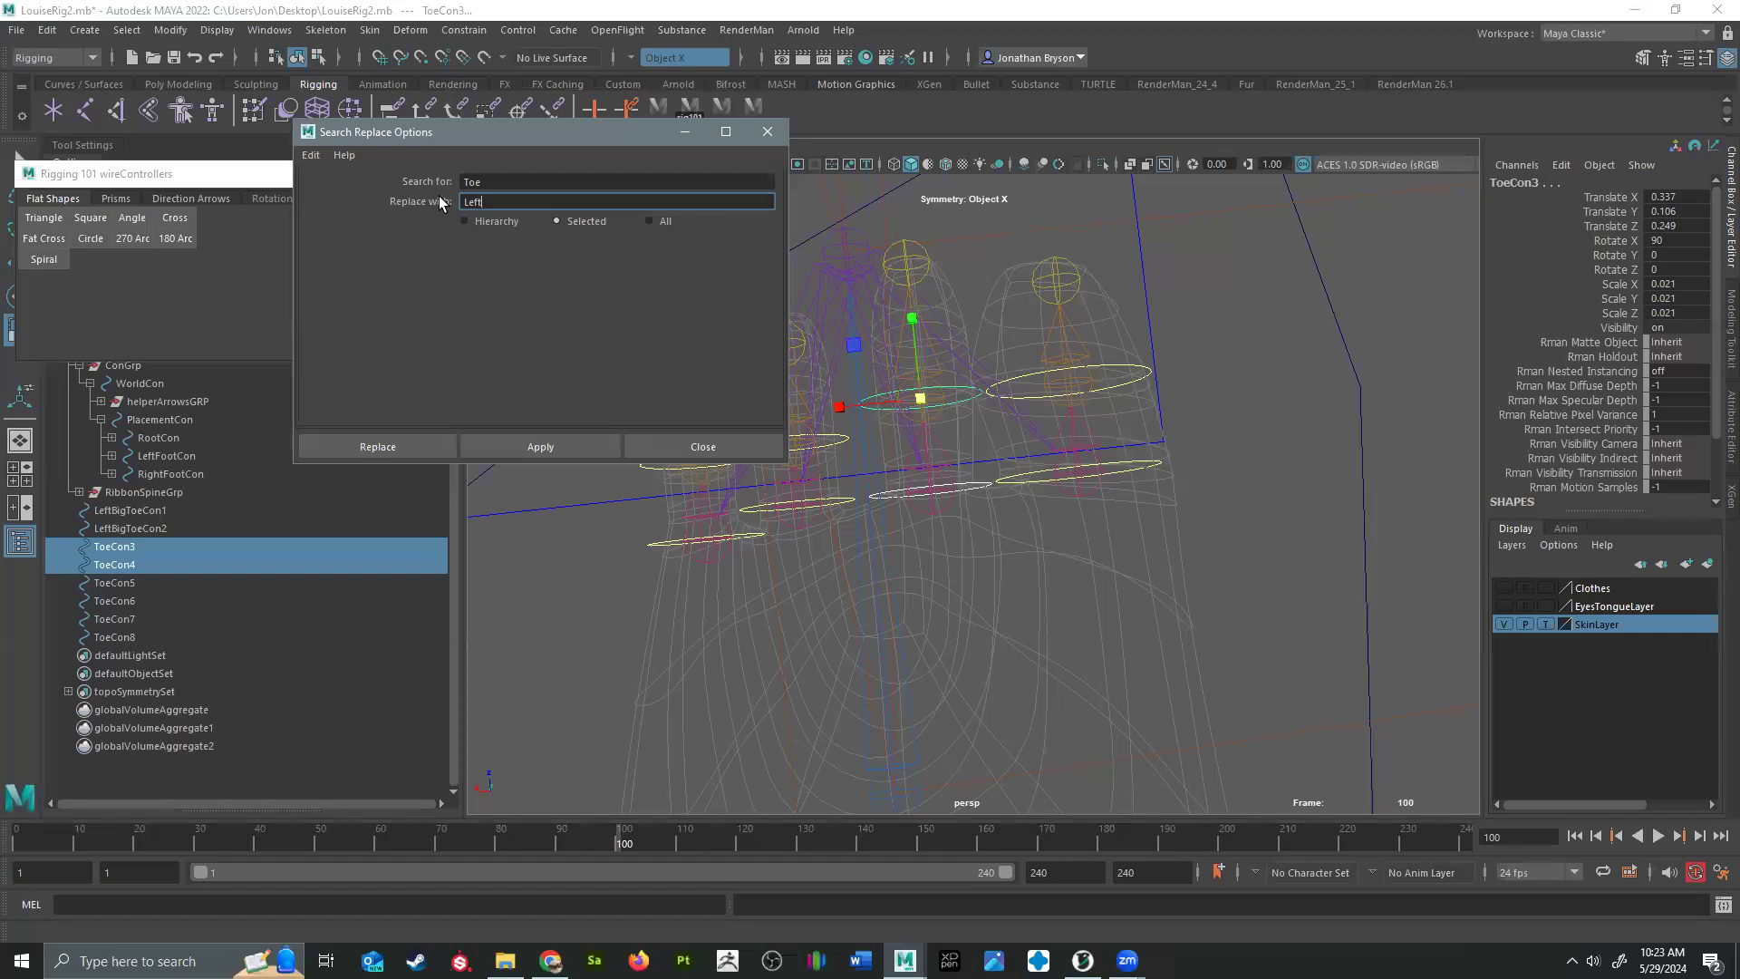
type("MidToe")
left_click(525, 446)
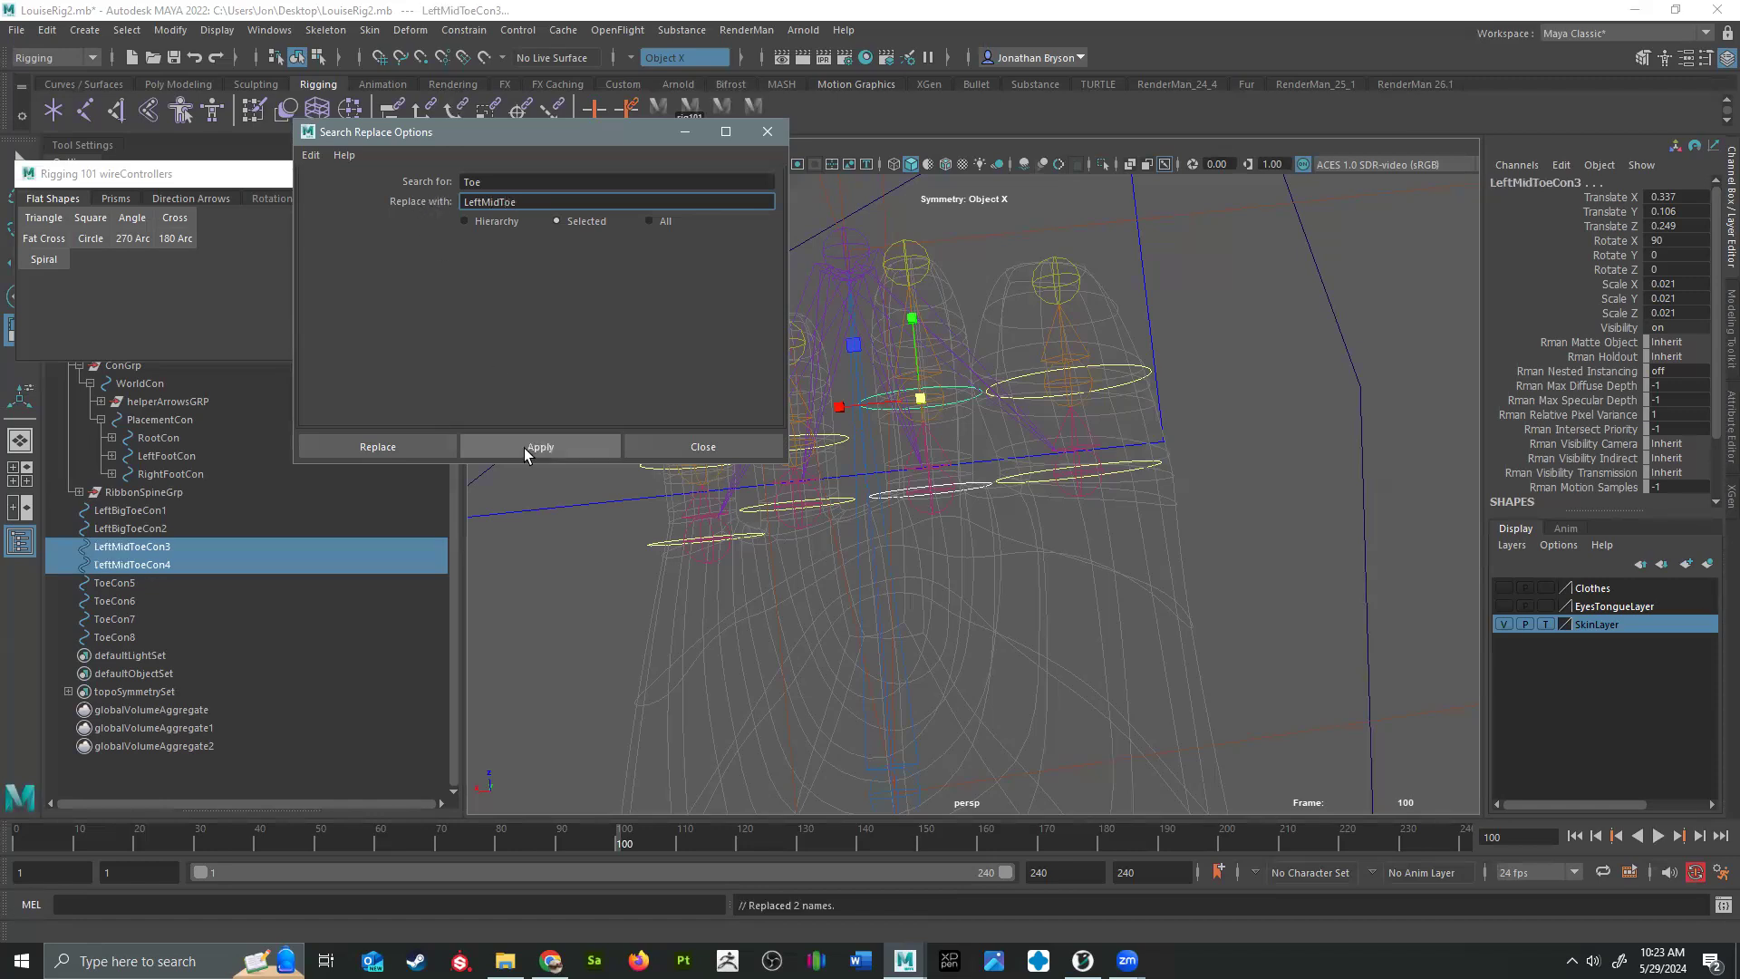
Step: Rename the two controllers on the third toe from the big toe side, replacing "Toe" with "LeftRingToe"
left_click_drag(894, 540, 907, 446, "alt")
left_click(908, 447)
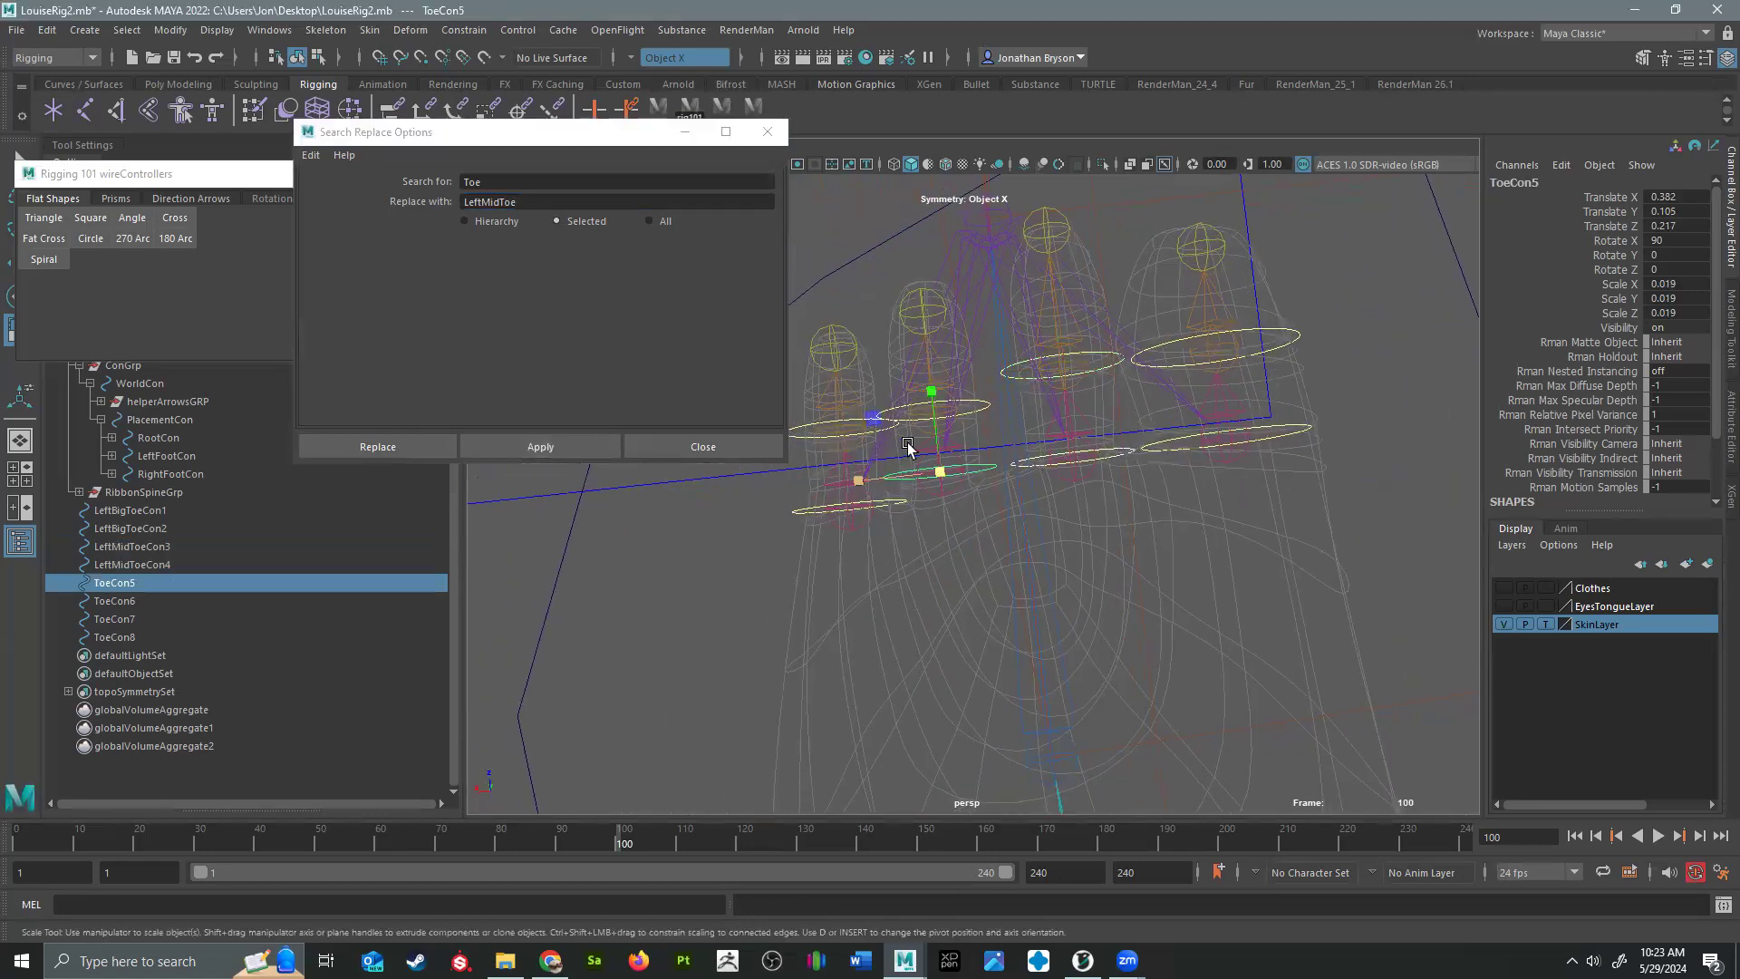
left_click(985, 404, "shift")
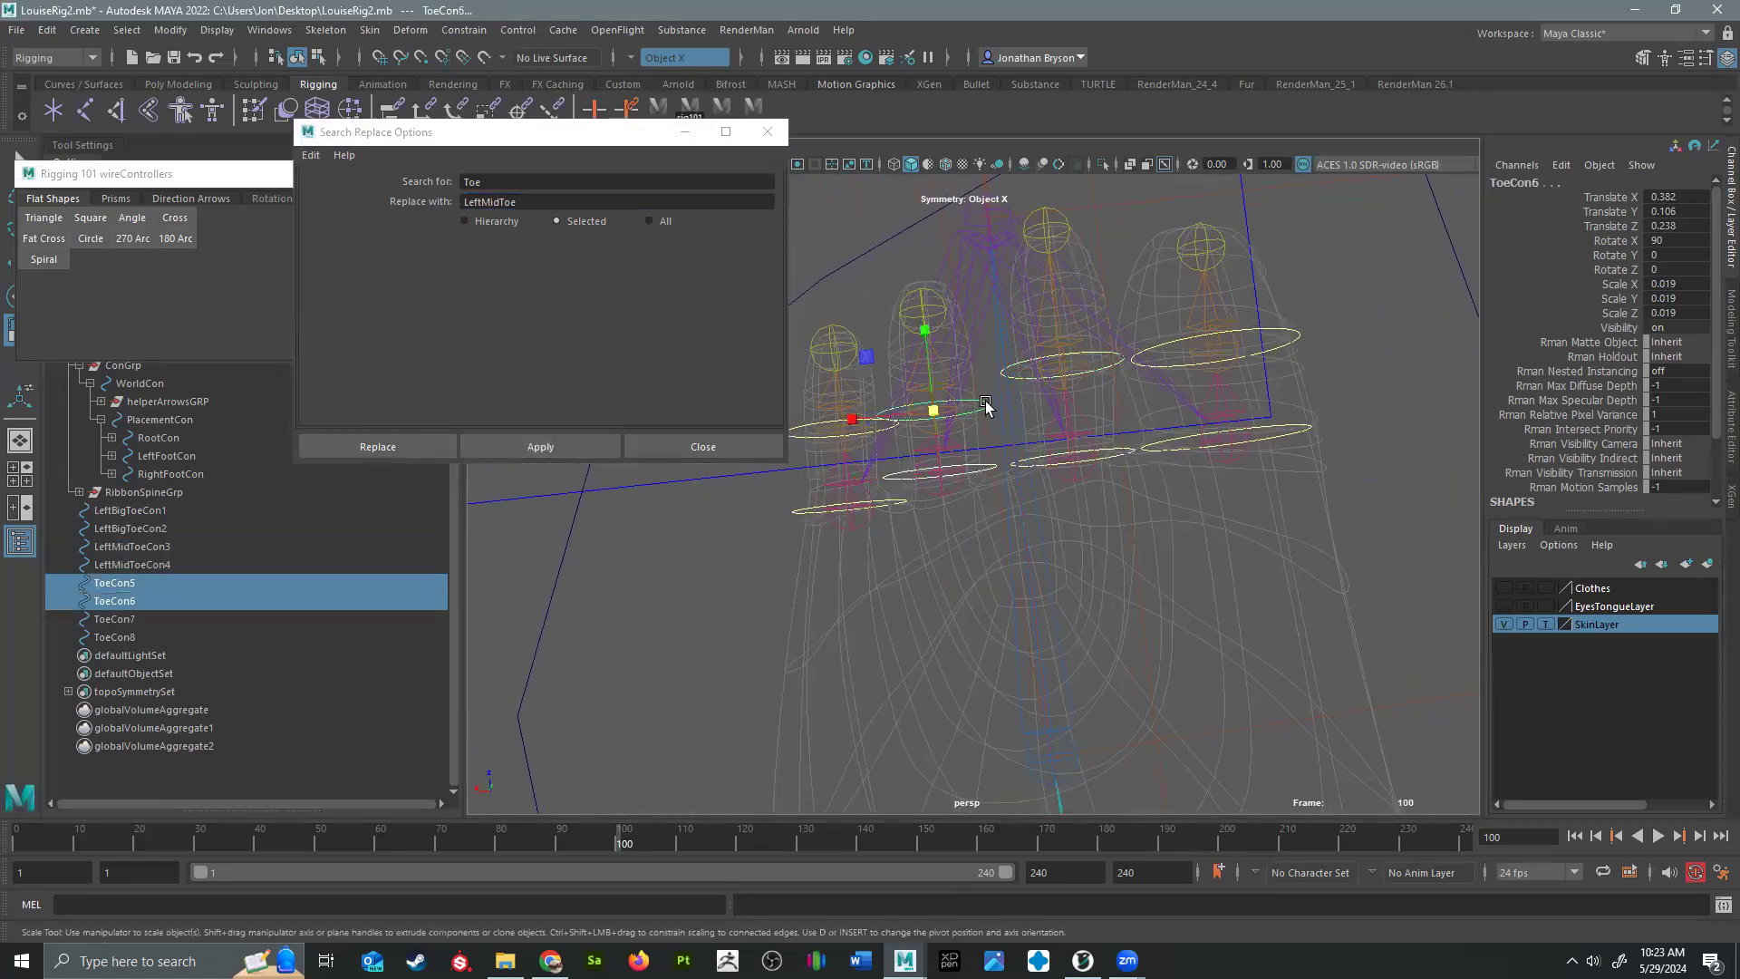
left_click(490, 200)
key("BackSpace")
key("BackSpace")
key("BackSpace")
type("Ring")
left_click(531, 448)
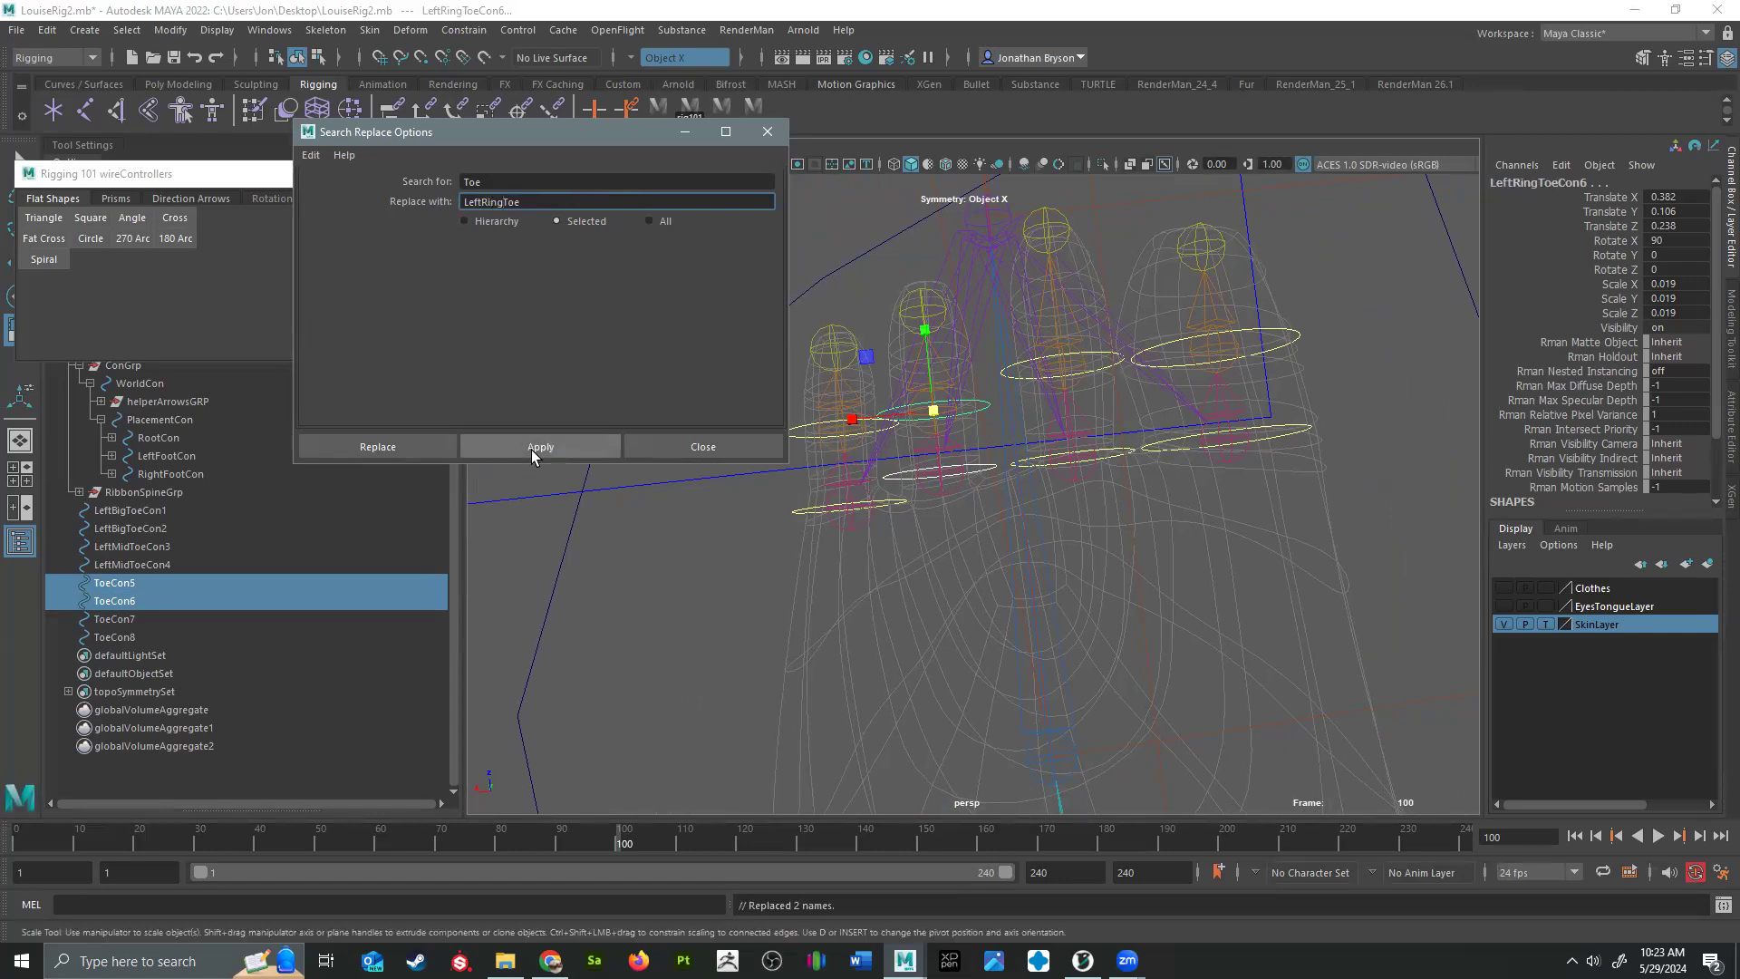
Step: Rename the two controllers on the smallest toe with Search and Replace Names, replacing "Toe" with "LeftPinkyToe" for the selected objects
left_click(795, 509)
left_click(800, 429, "shift")
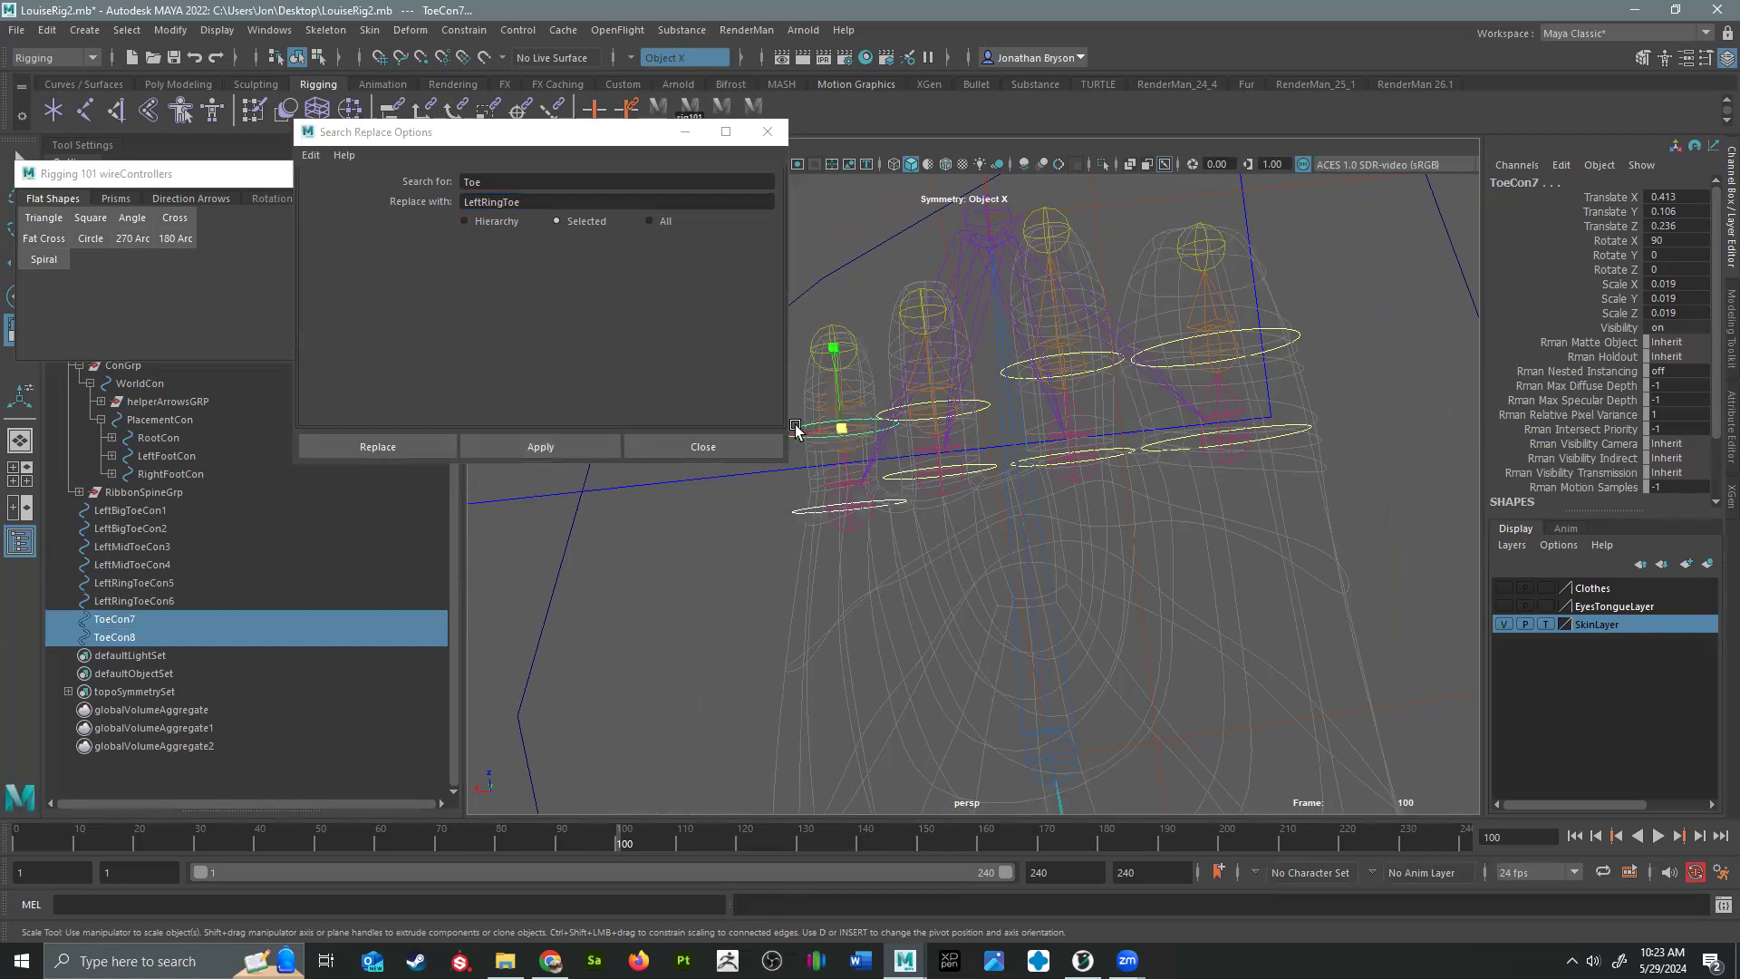
left_click(504, 204)
key("BackSpace")
key("BackSpace")
key("BackSpace")
key("BackSpace")
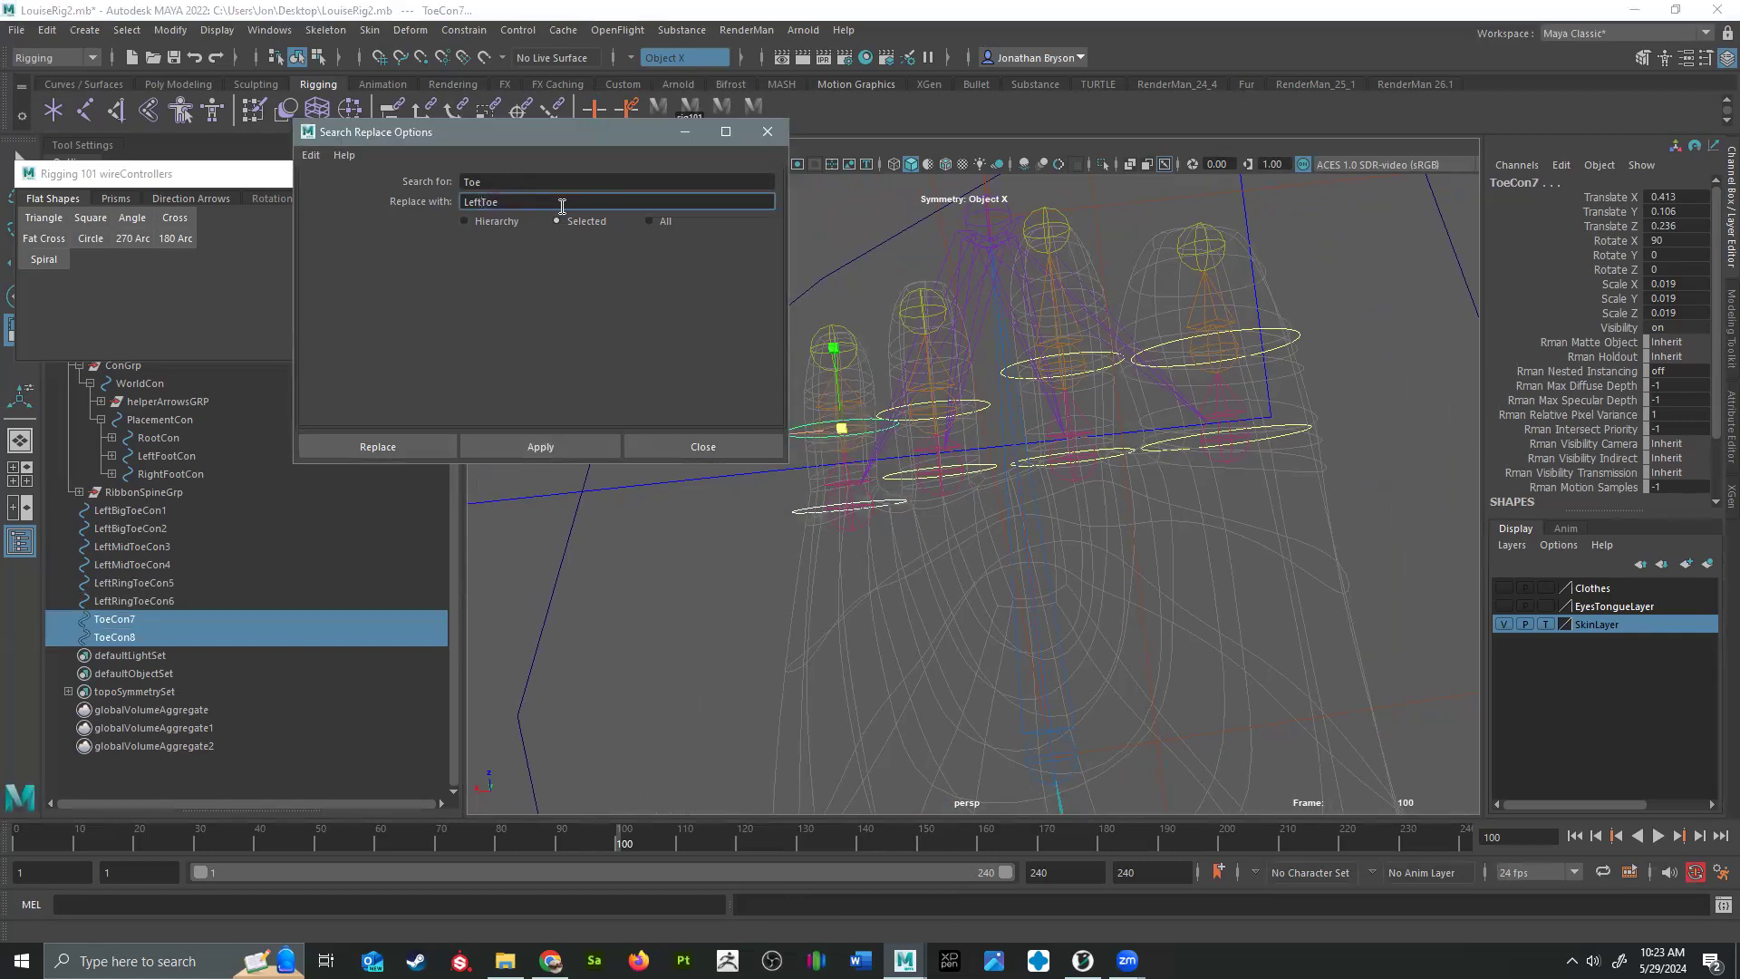
type("Pinky")
left_click(506, 436)
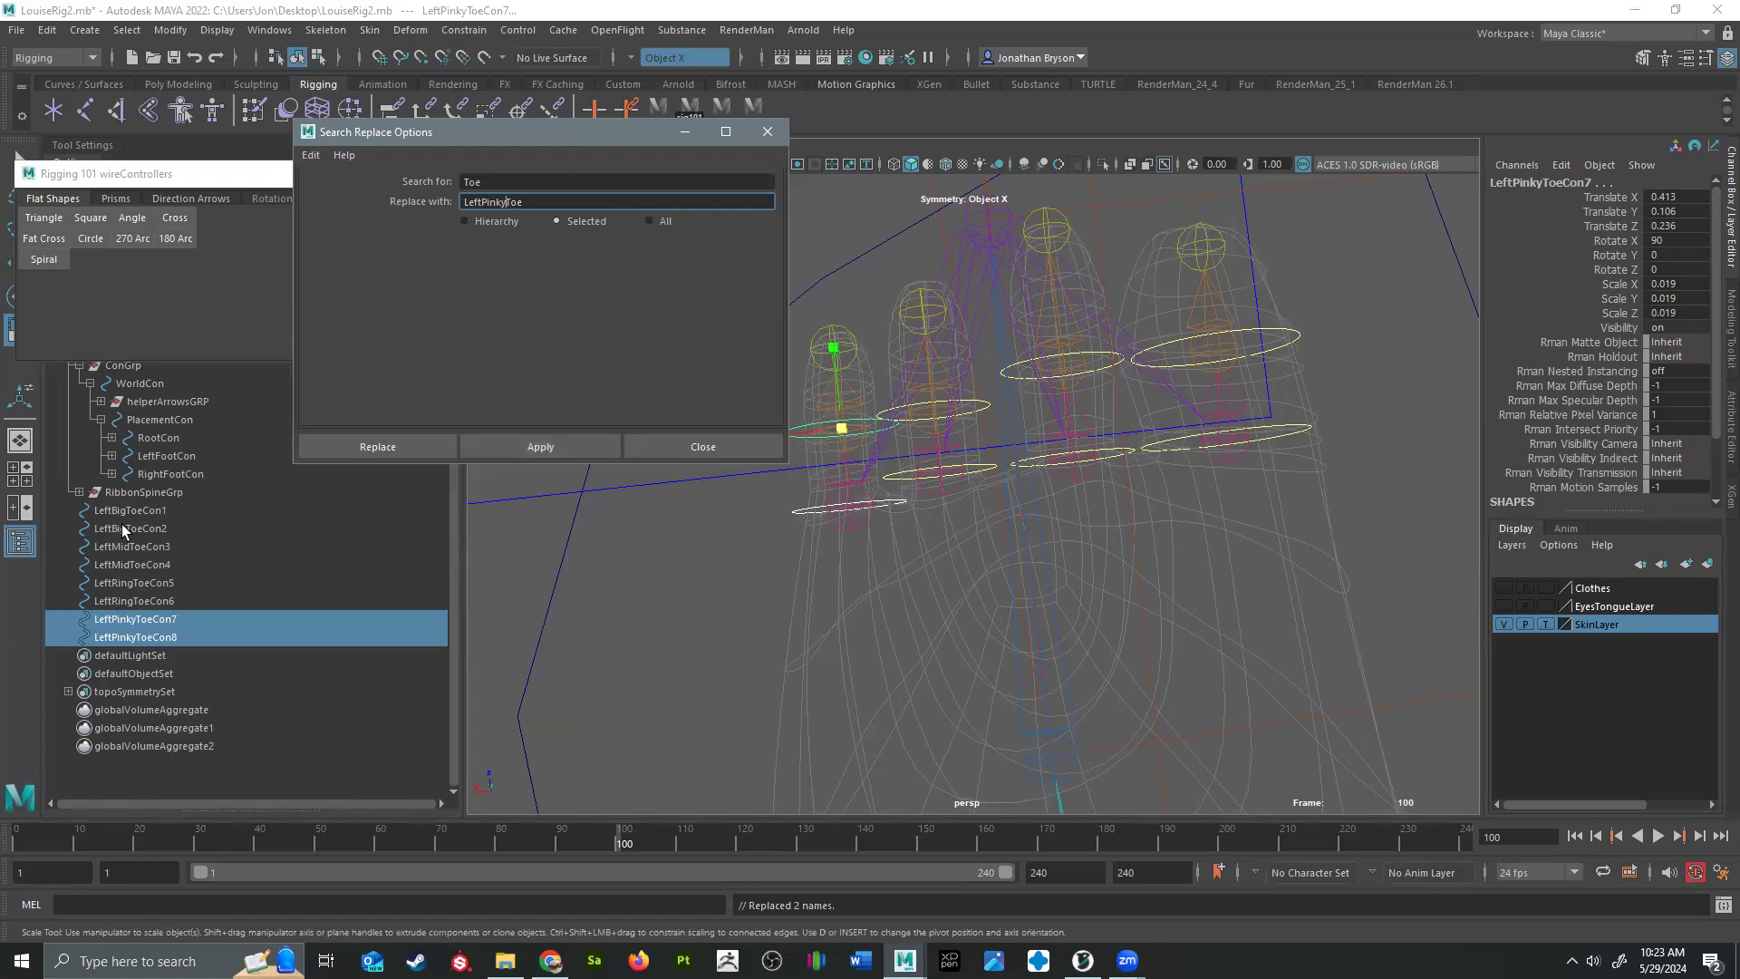
Step: Renumber the mid toe controllers, renaming LeftMidToeCon3 as LeftMidToeCon2 and LeftMidToeCon4 as LeftMidToeCon1
double_click(170, 544)
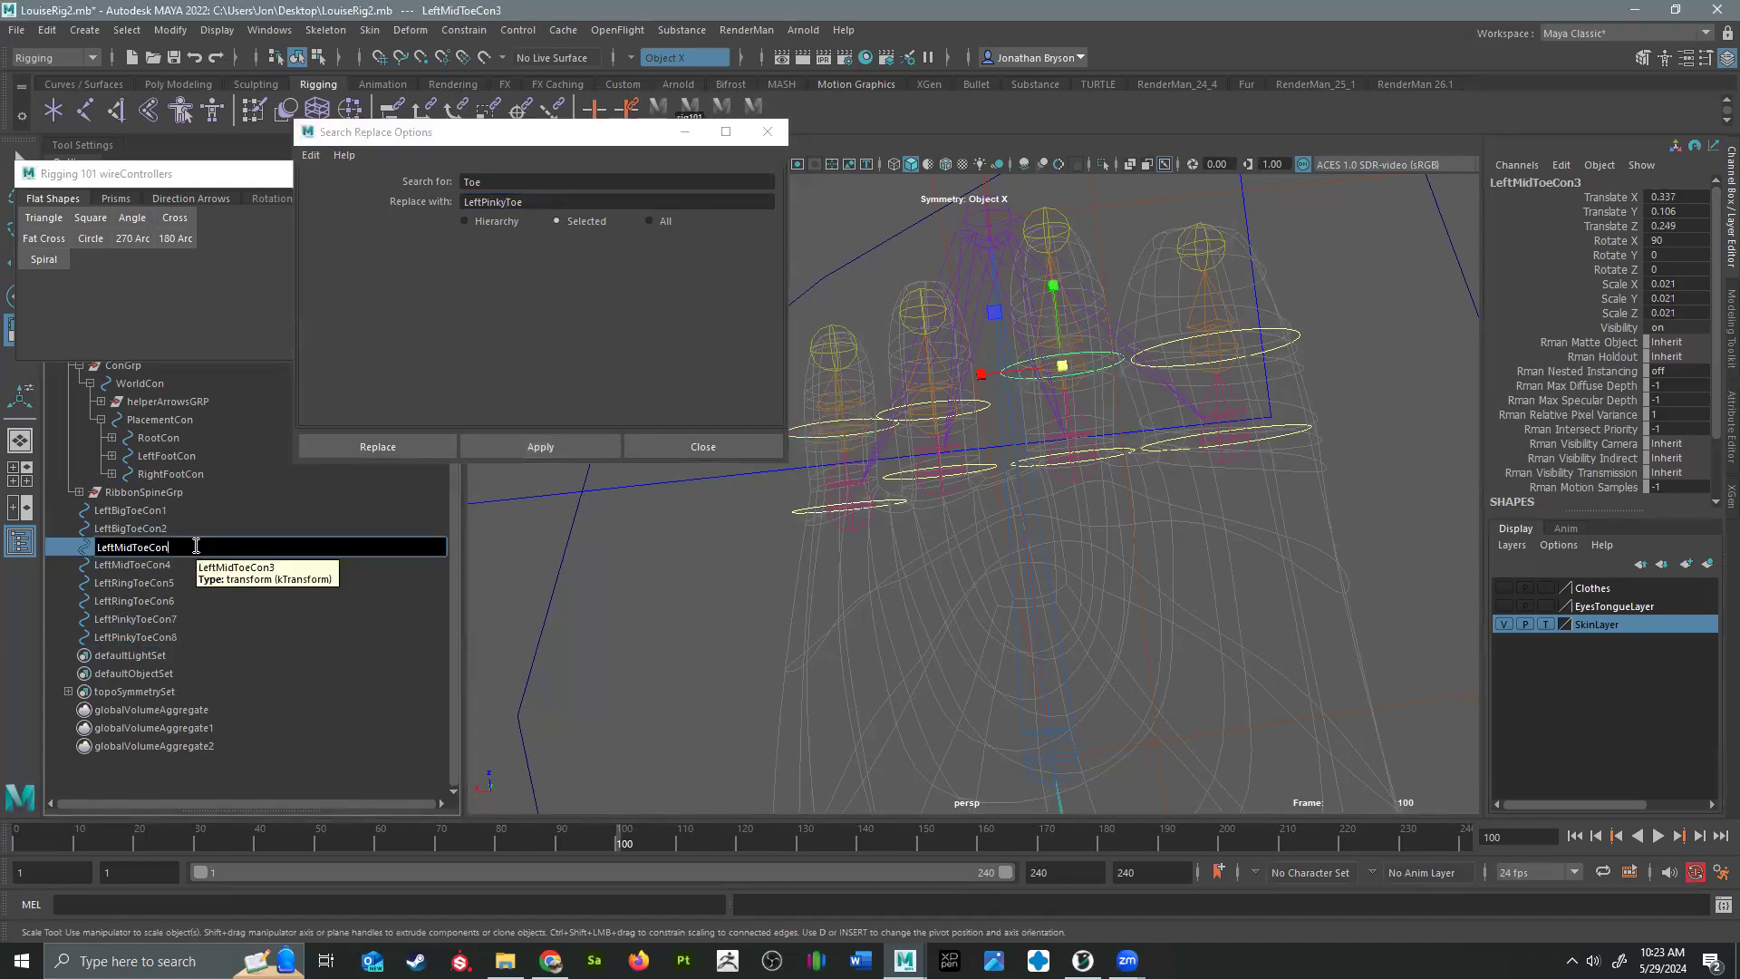
type("2")
key("Return")
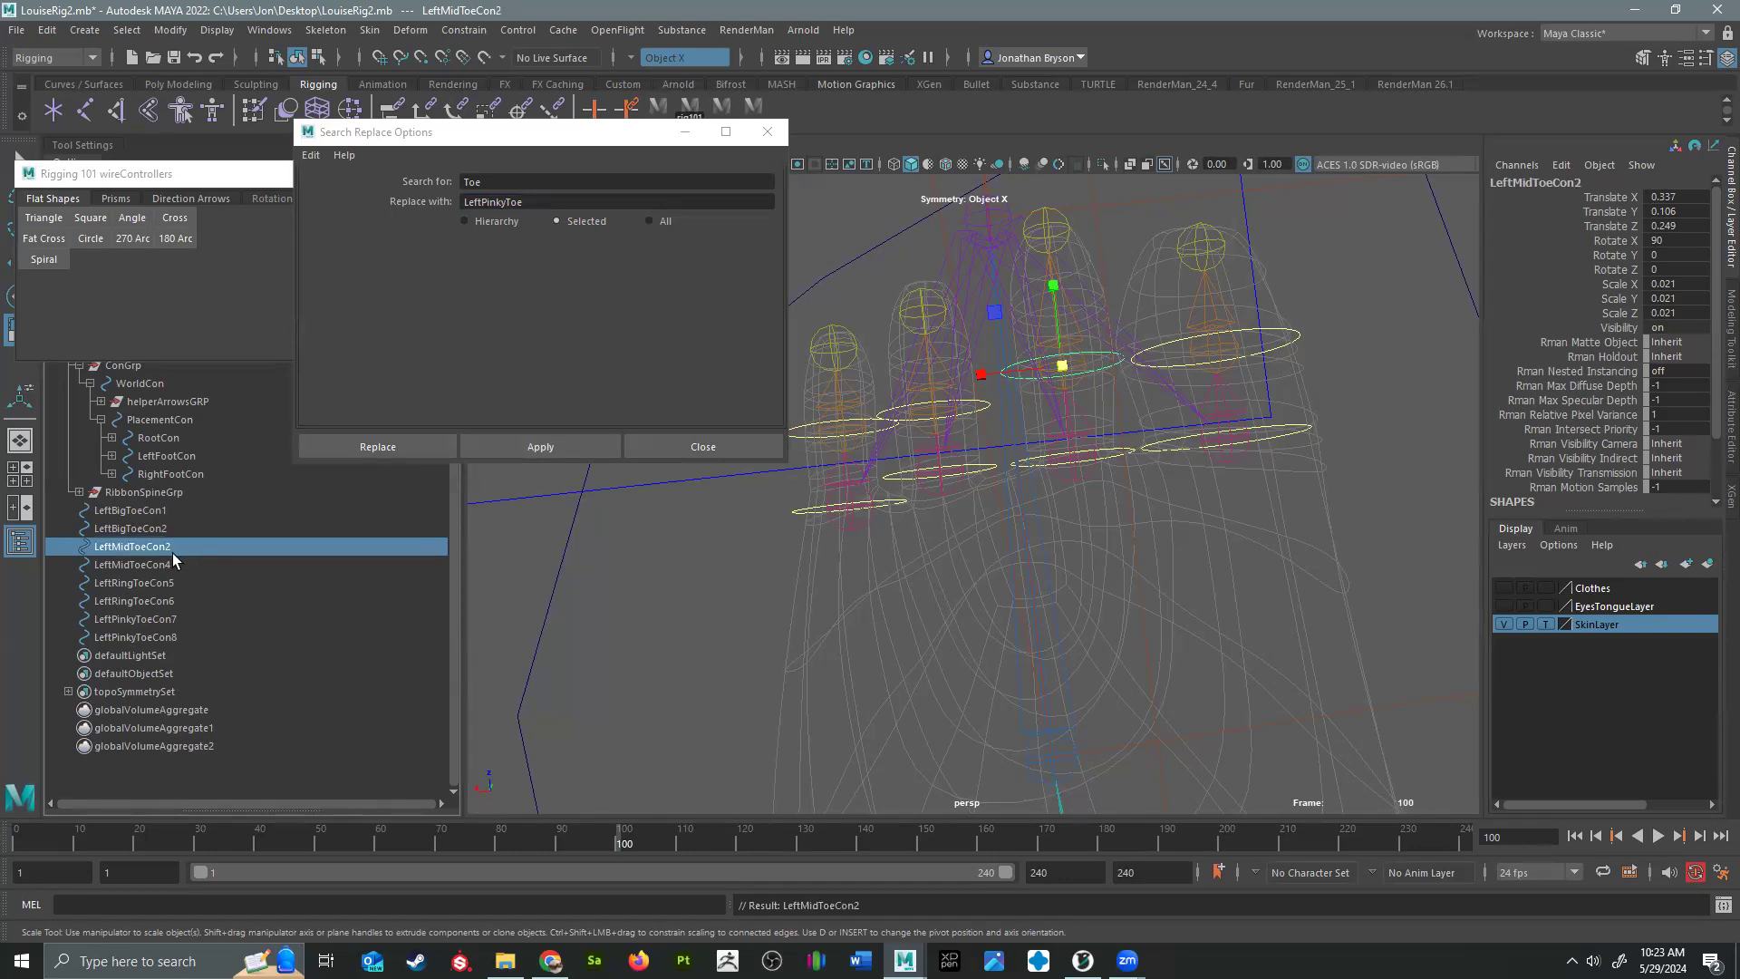
double_click(178, 565)
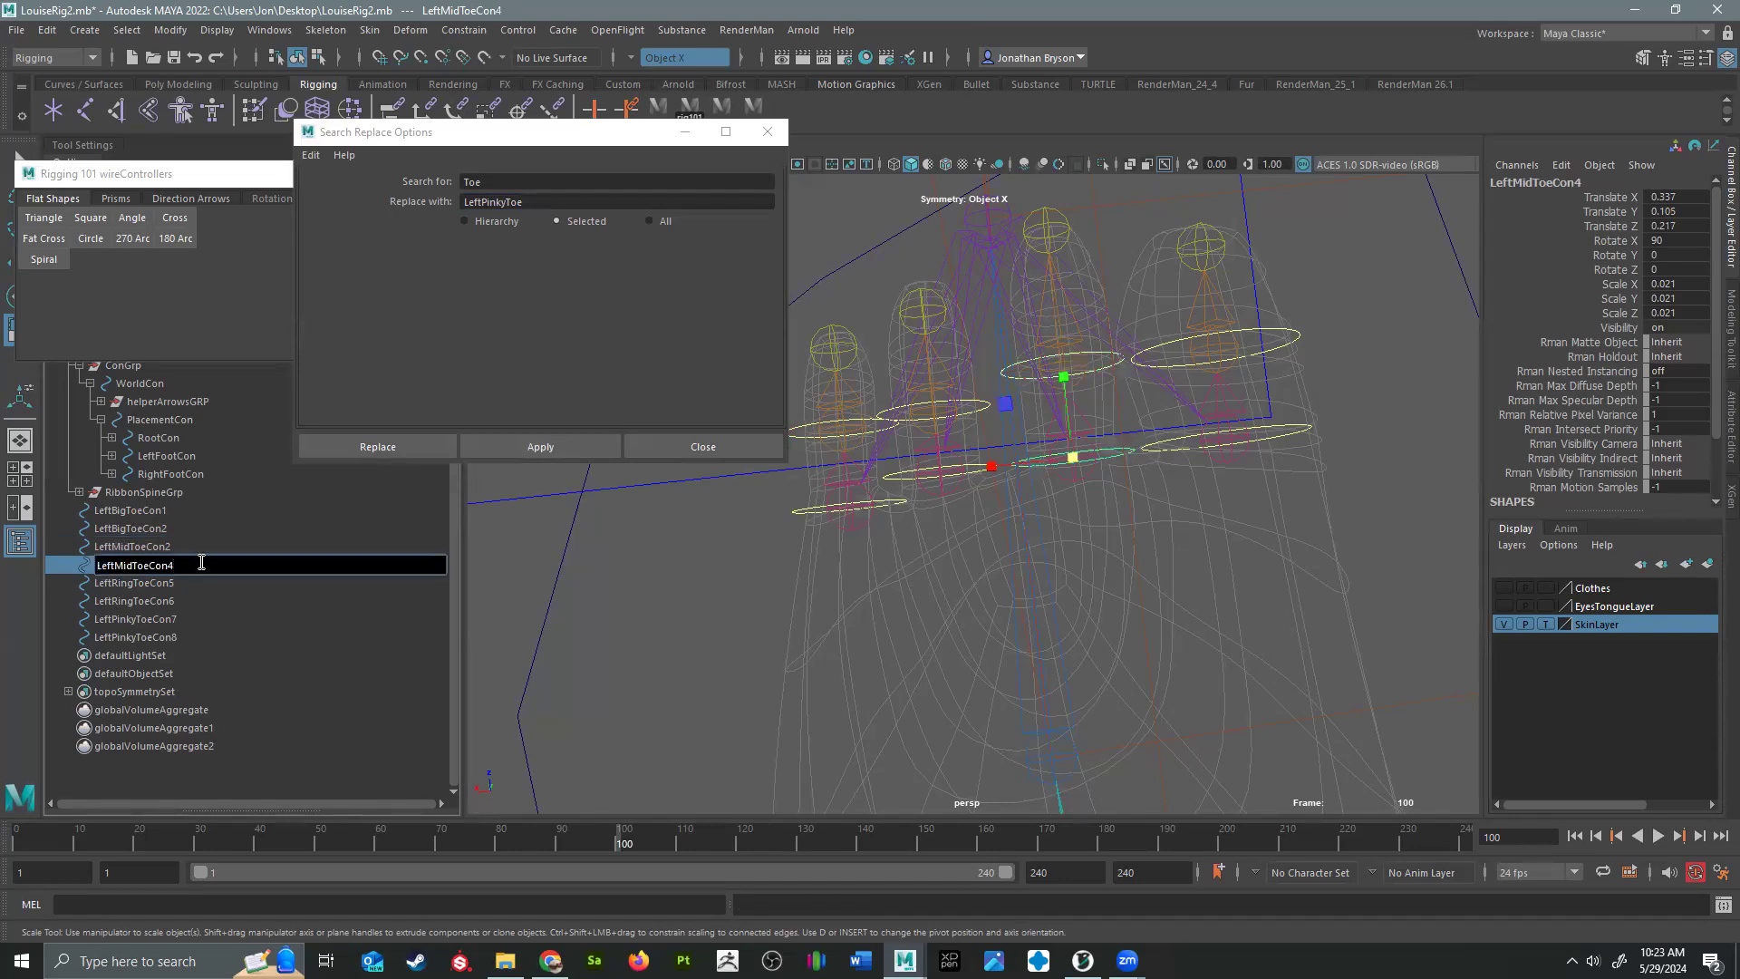
type("1")
key("Return")
Step: Renumber the ring toe controllers, renaming LeftRingToeCon5 as LeftRingToeCon1 and LeftRingToeCon6 as LeftRingToeCon2
double_click(173, 582)
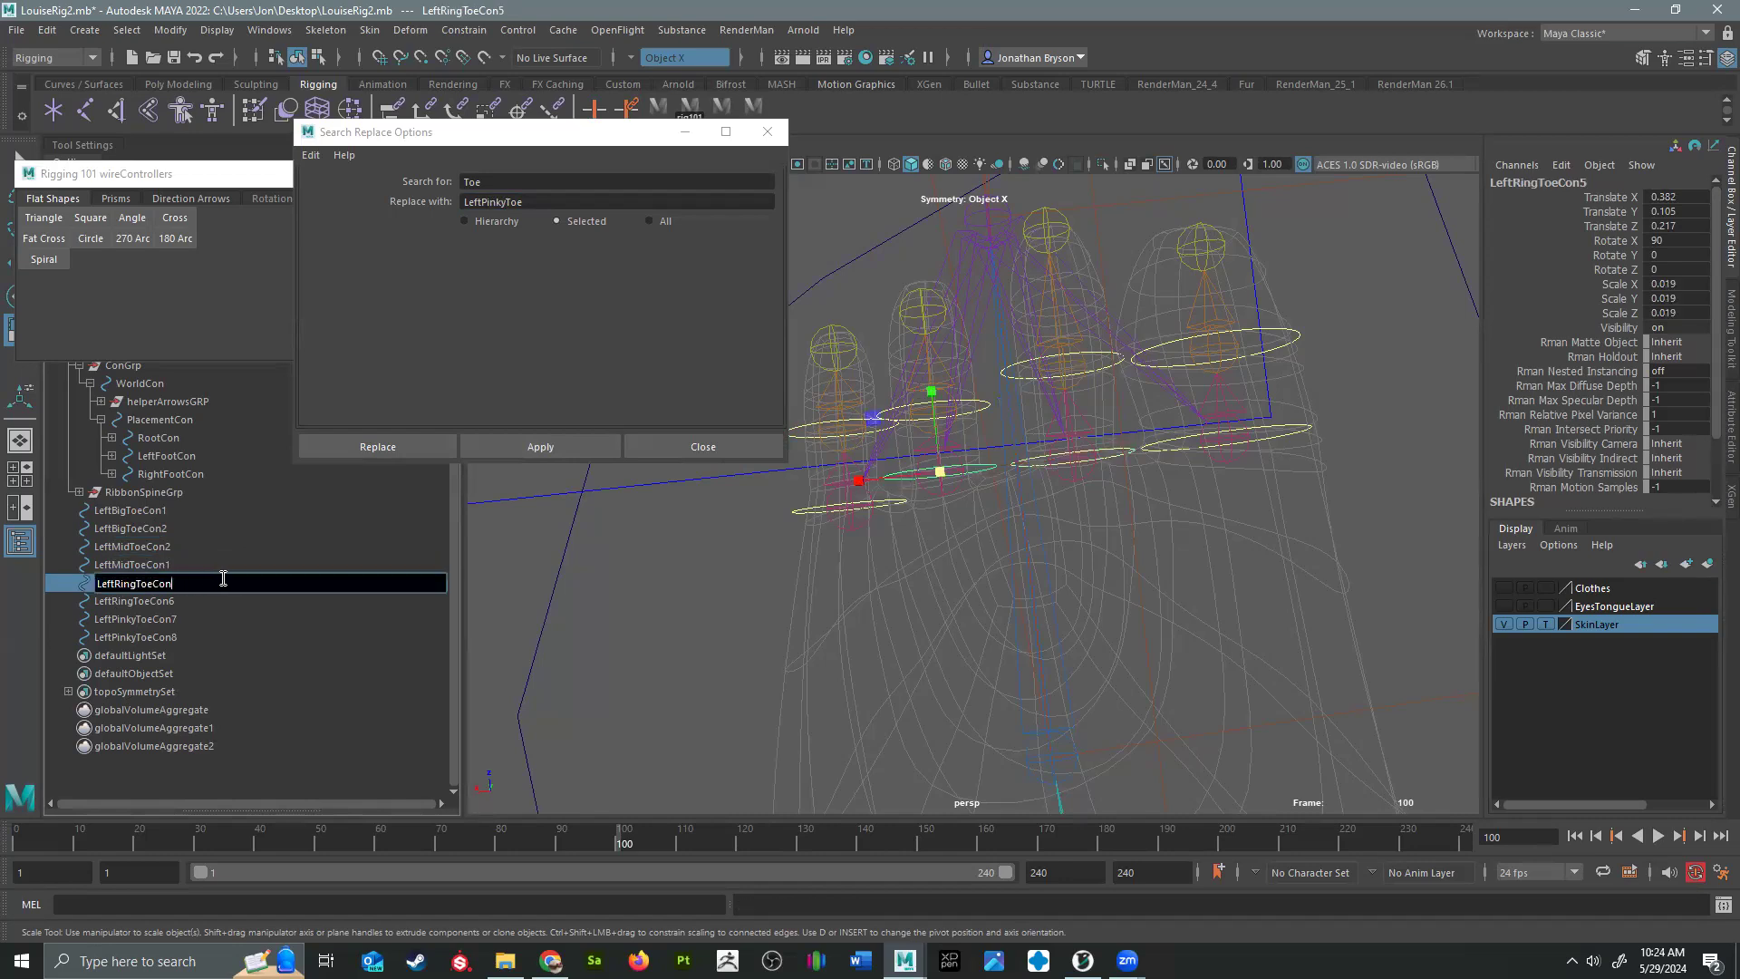
type("1")
key("Return")
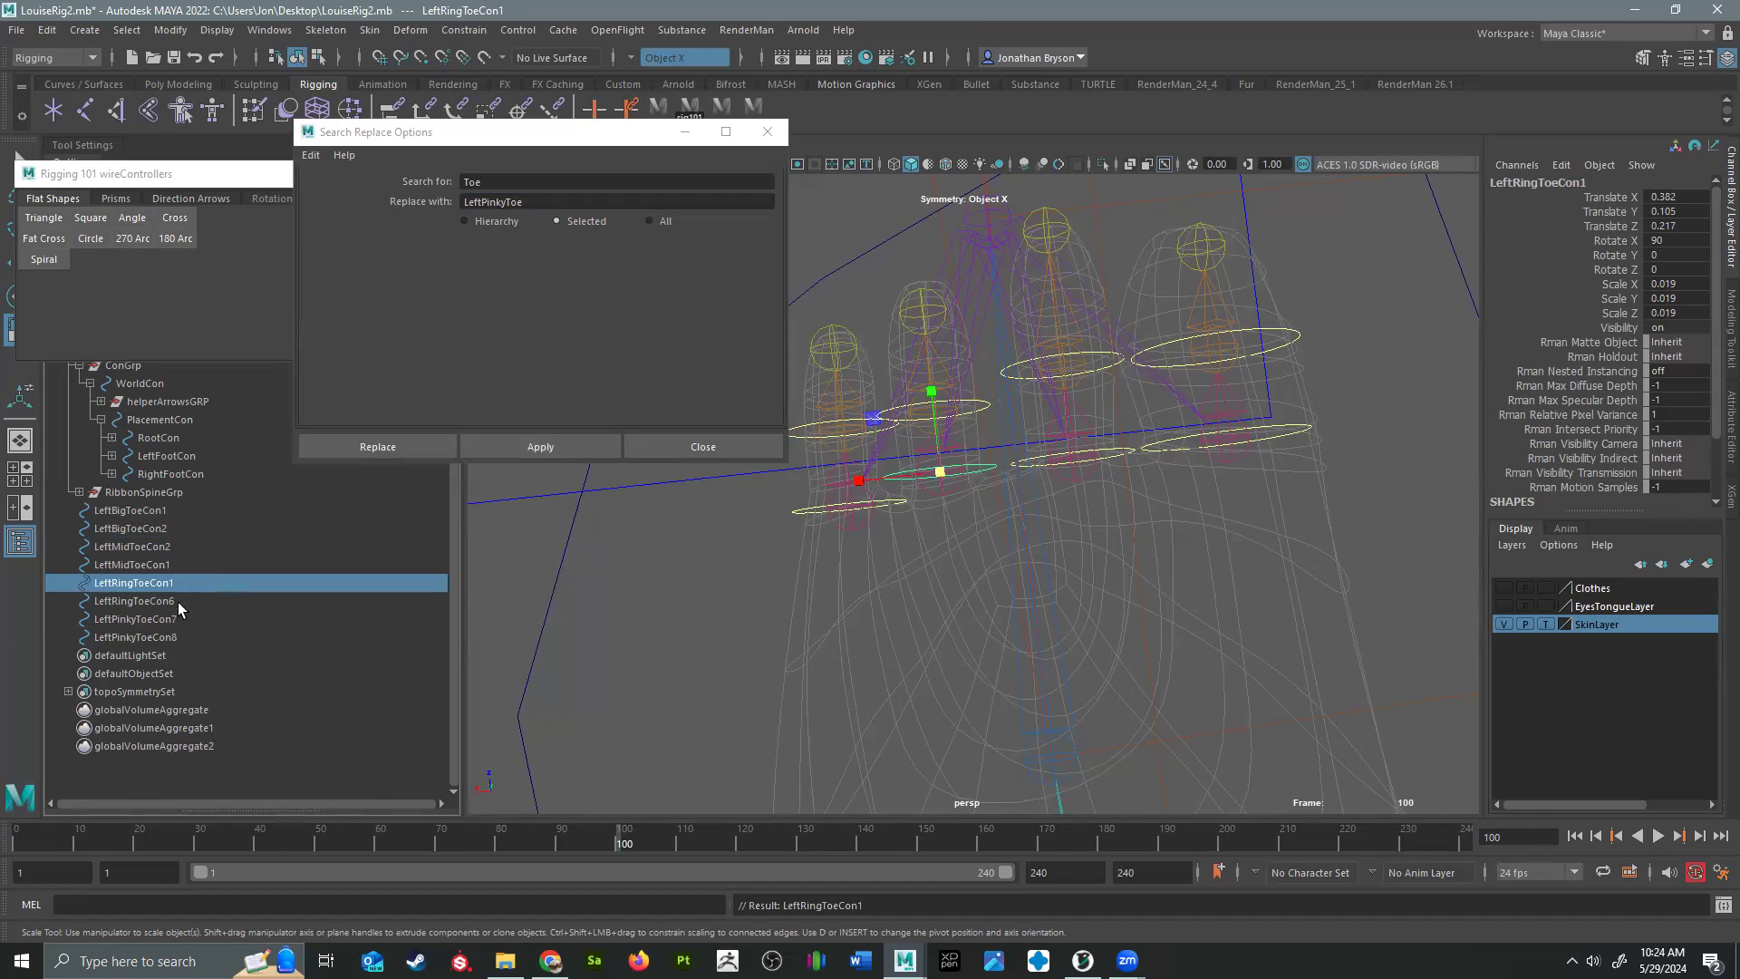
double_click(183, 602)
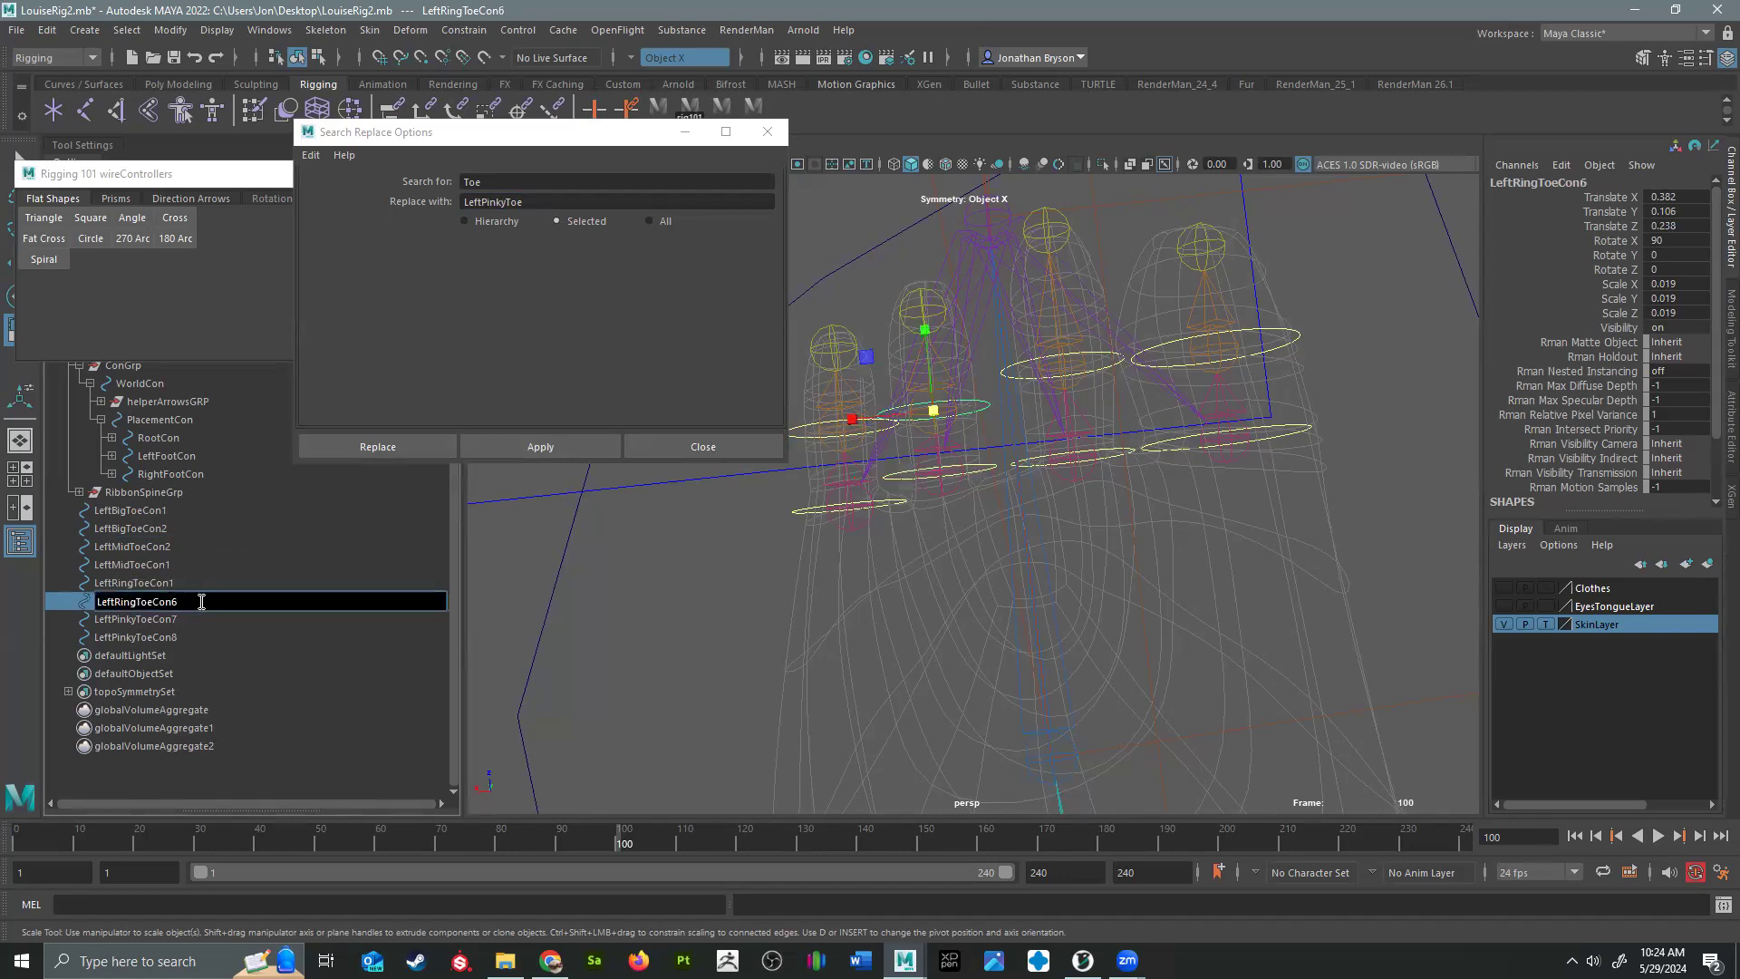
key("BackSpace")
key("Return")
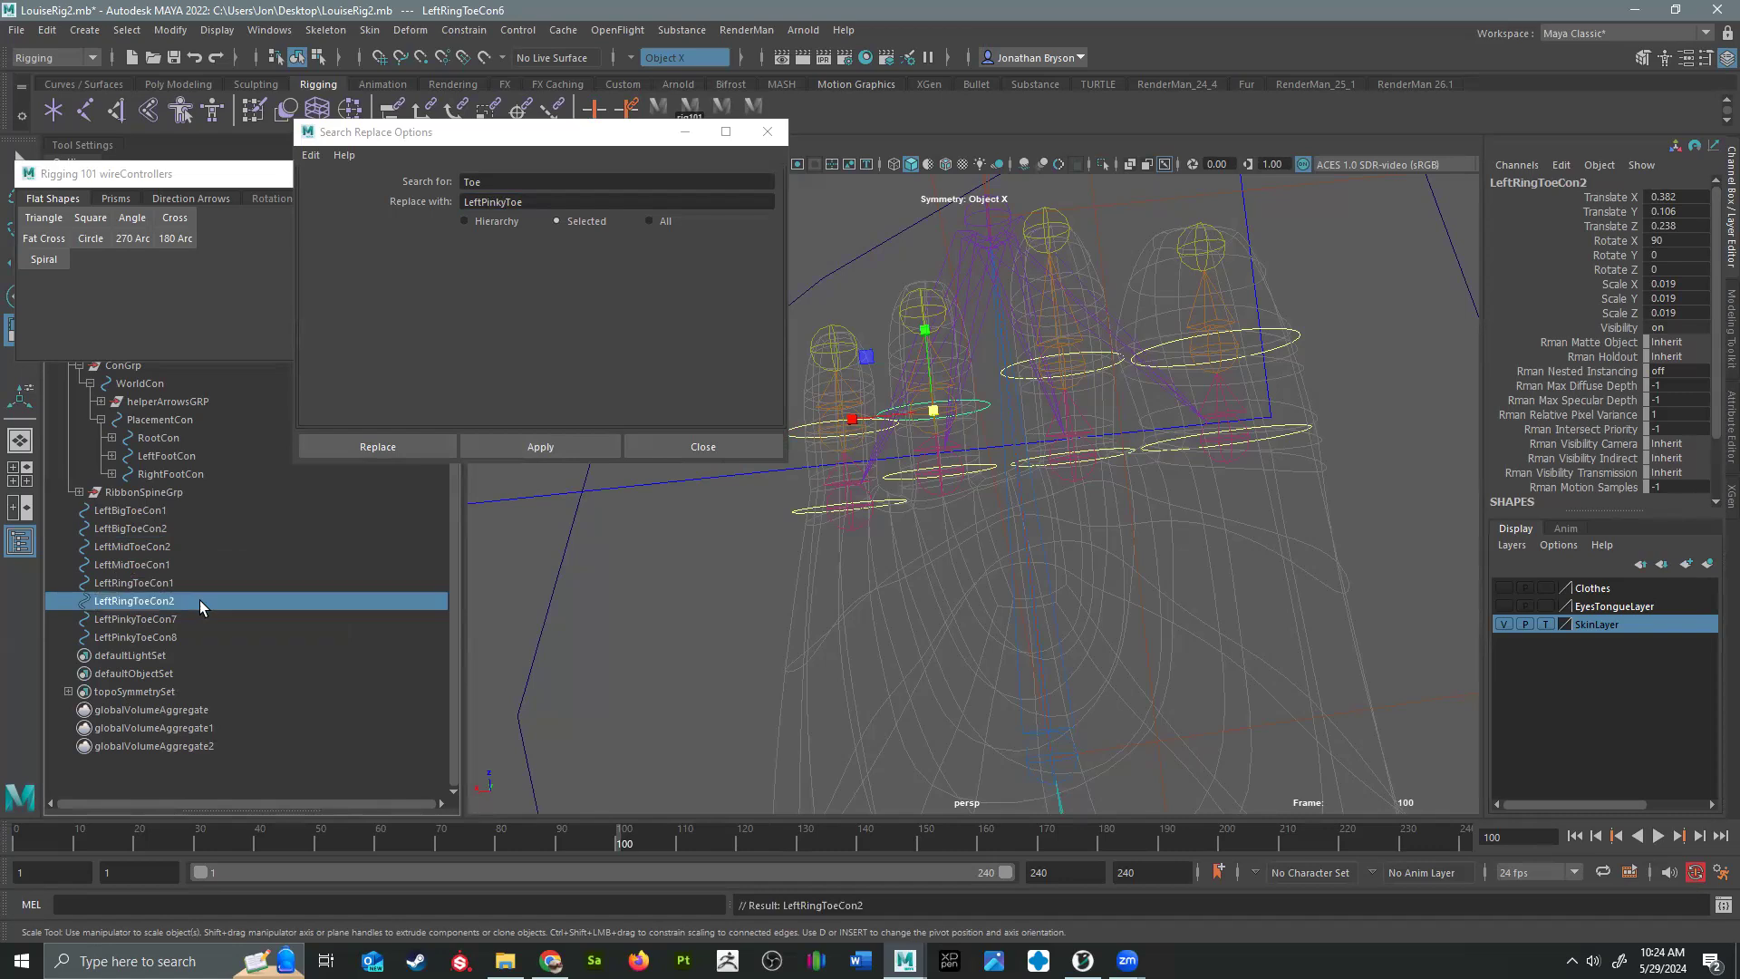
Step: Renumber the pinky toe controllers, renaming LeftPinkyToeCon7 as LeftPinkyToeCon2 and LeftPinkyToeCon8 as LeftPinkyToeCon1
double_click(183, 615)
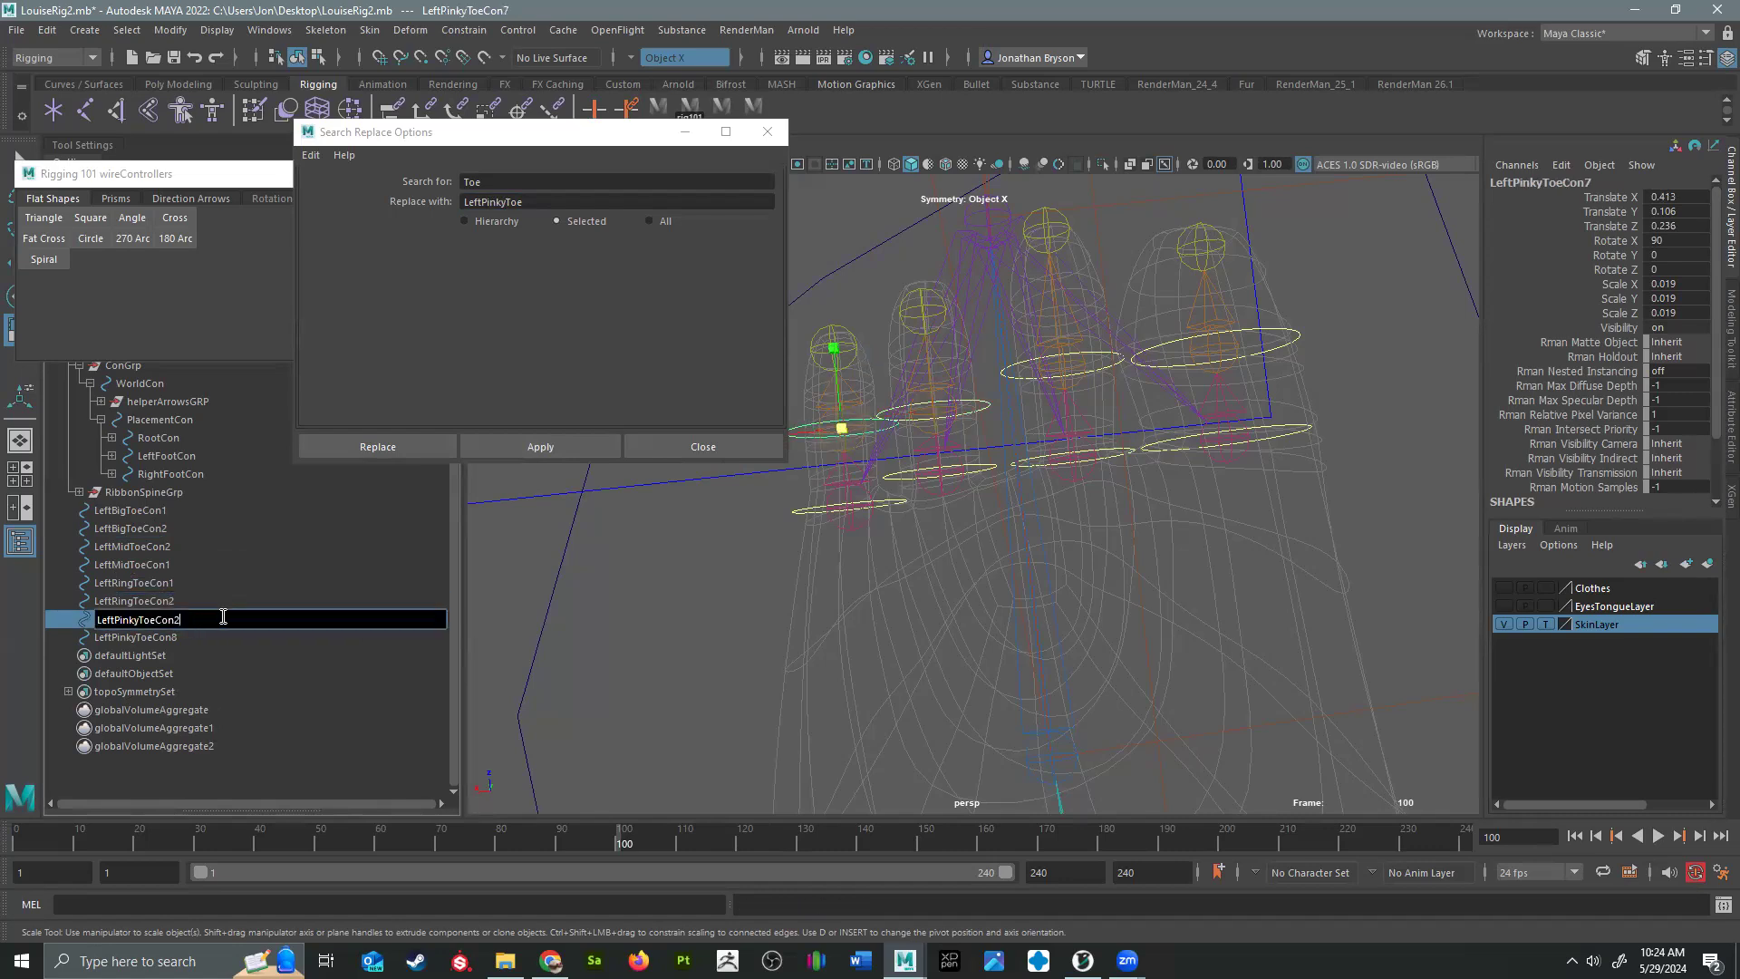
key("Return")
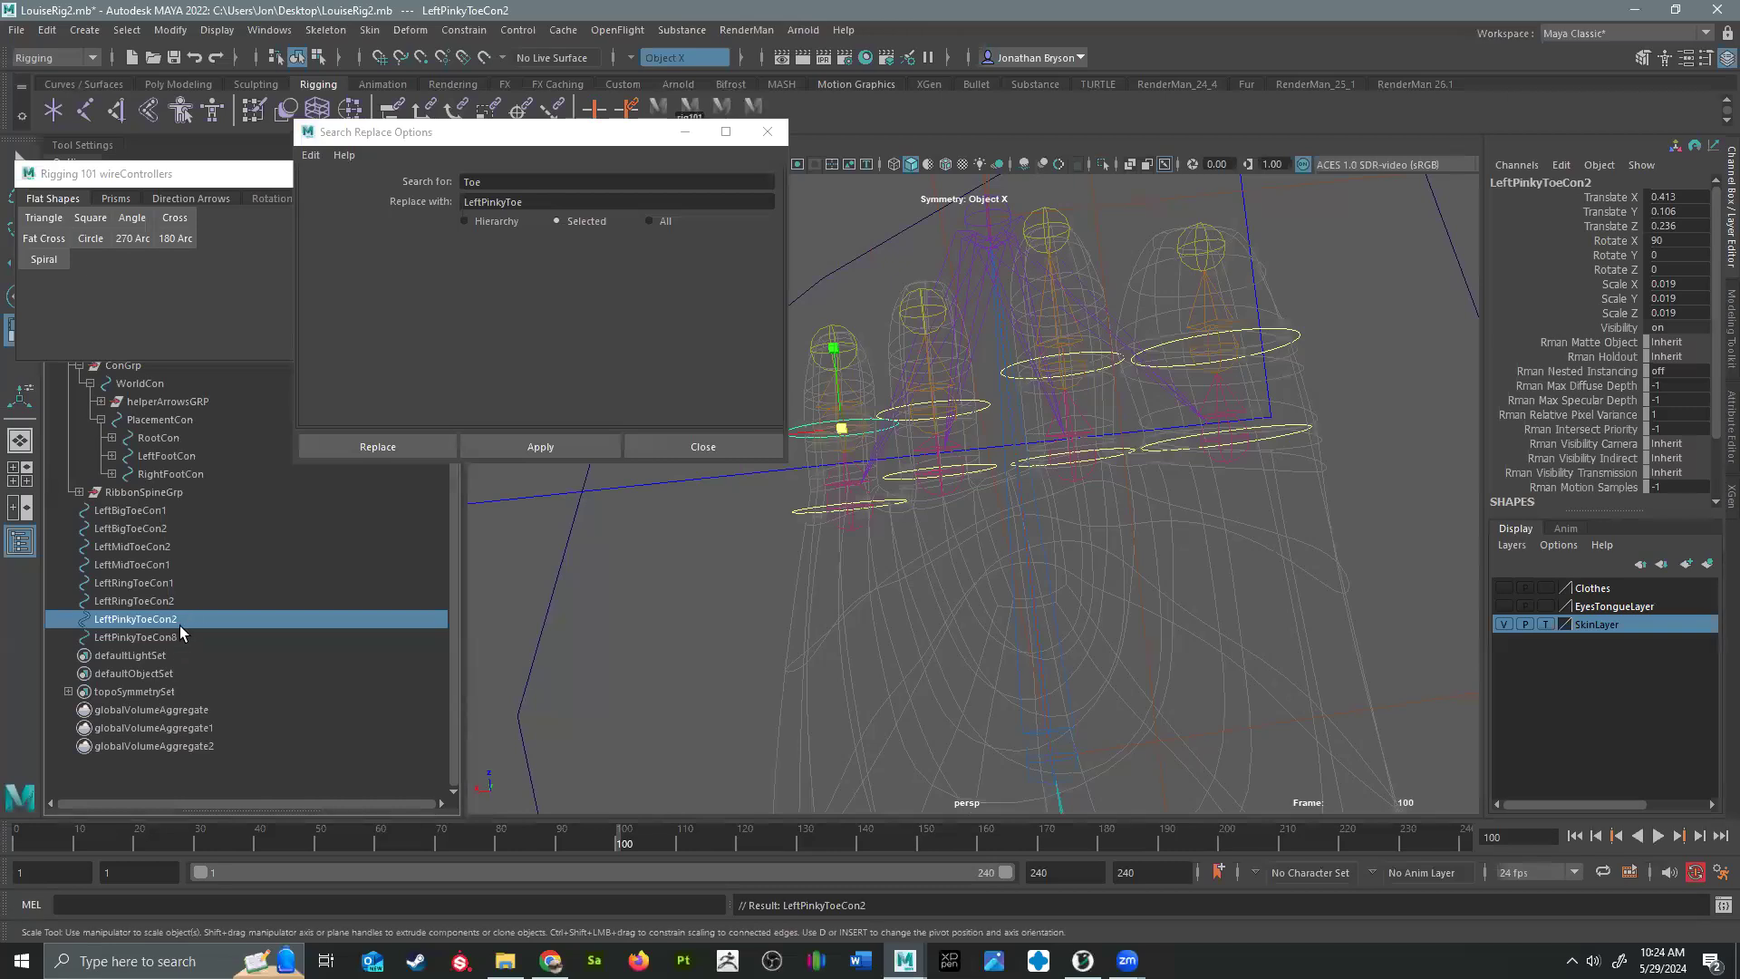
double_click(184, 636)
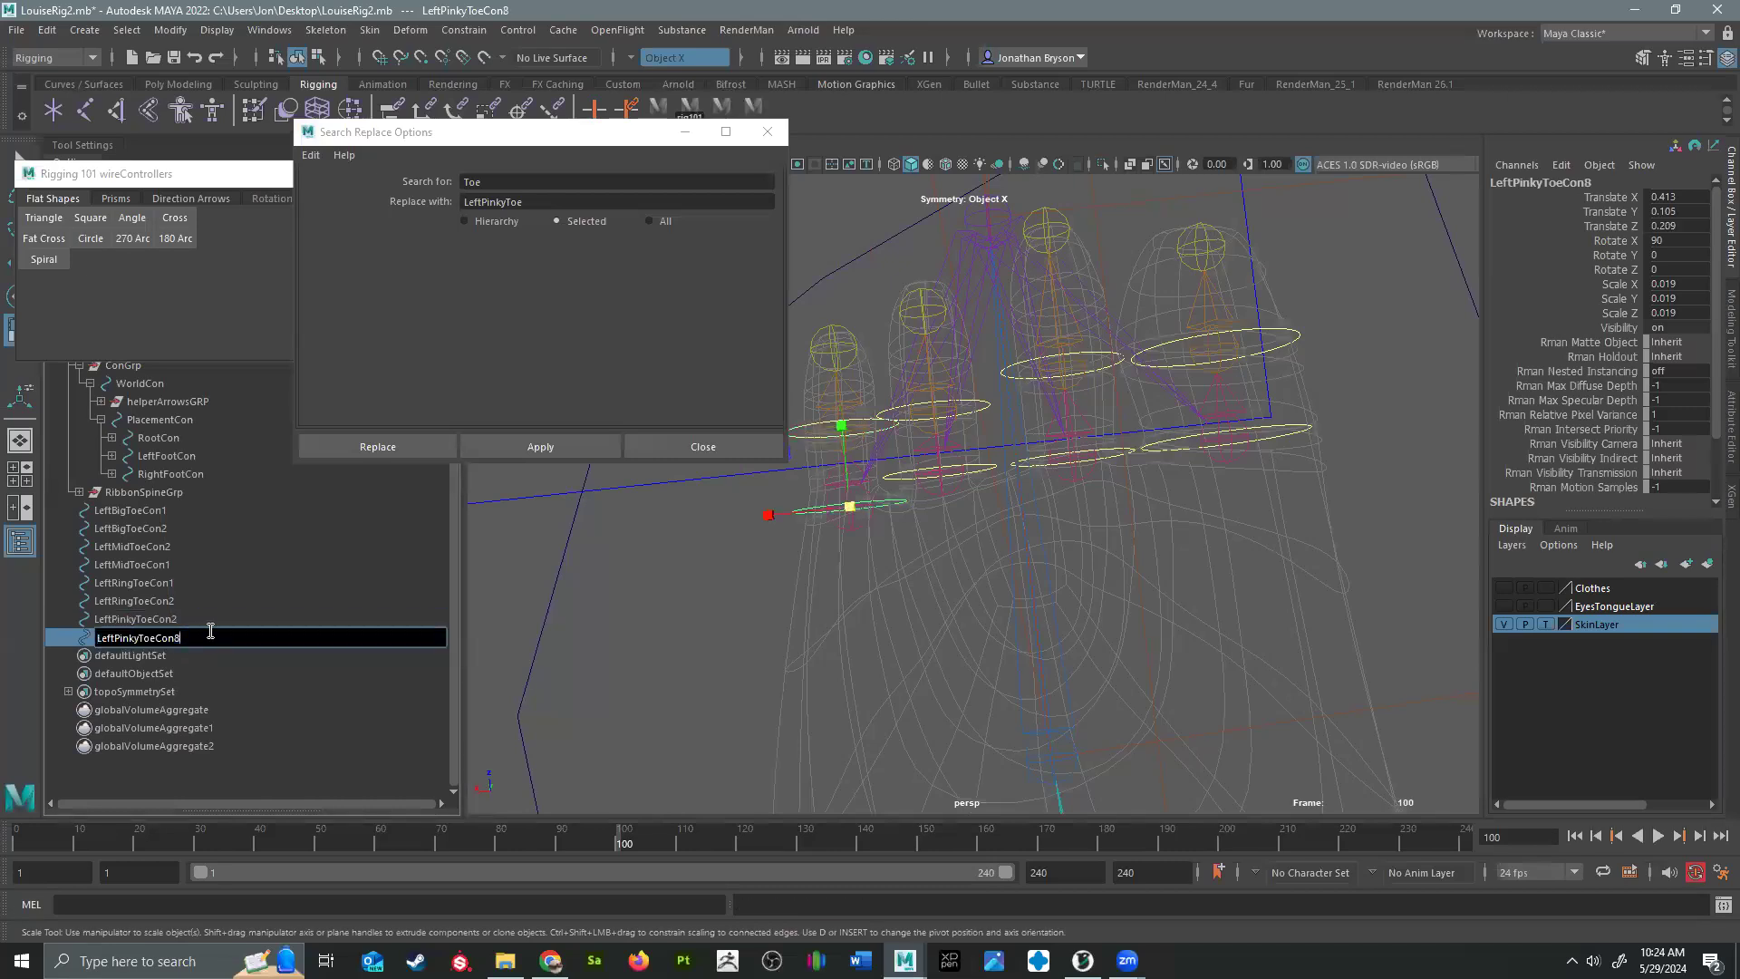
type("1")
key("Return")
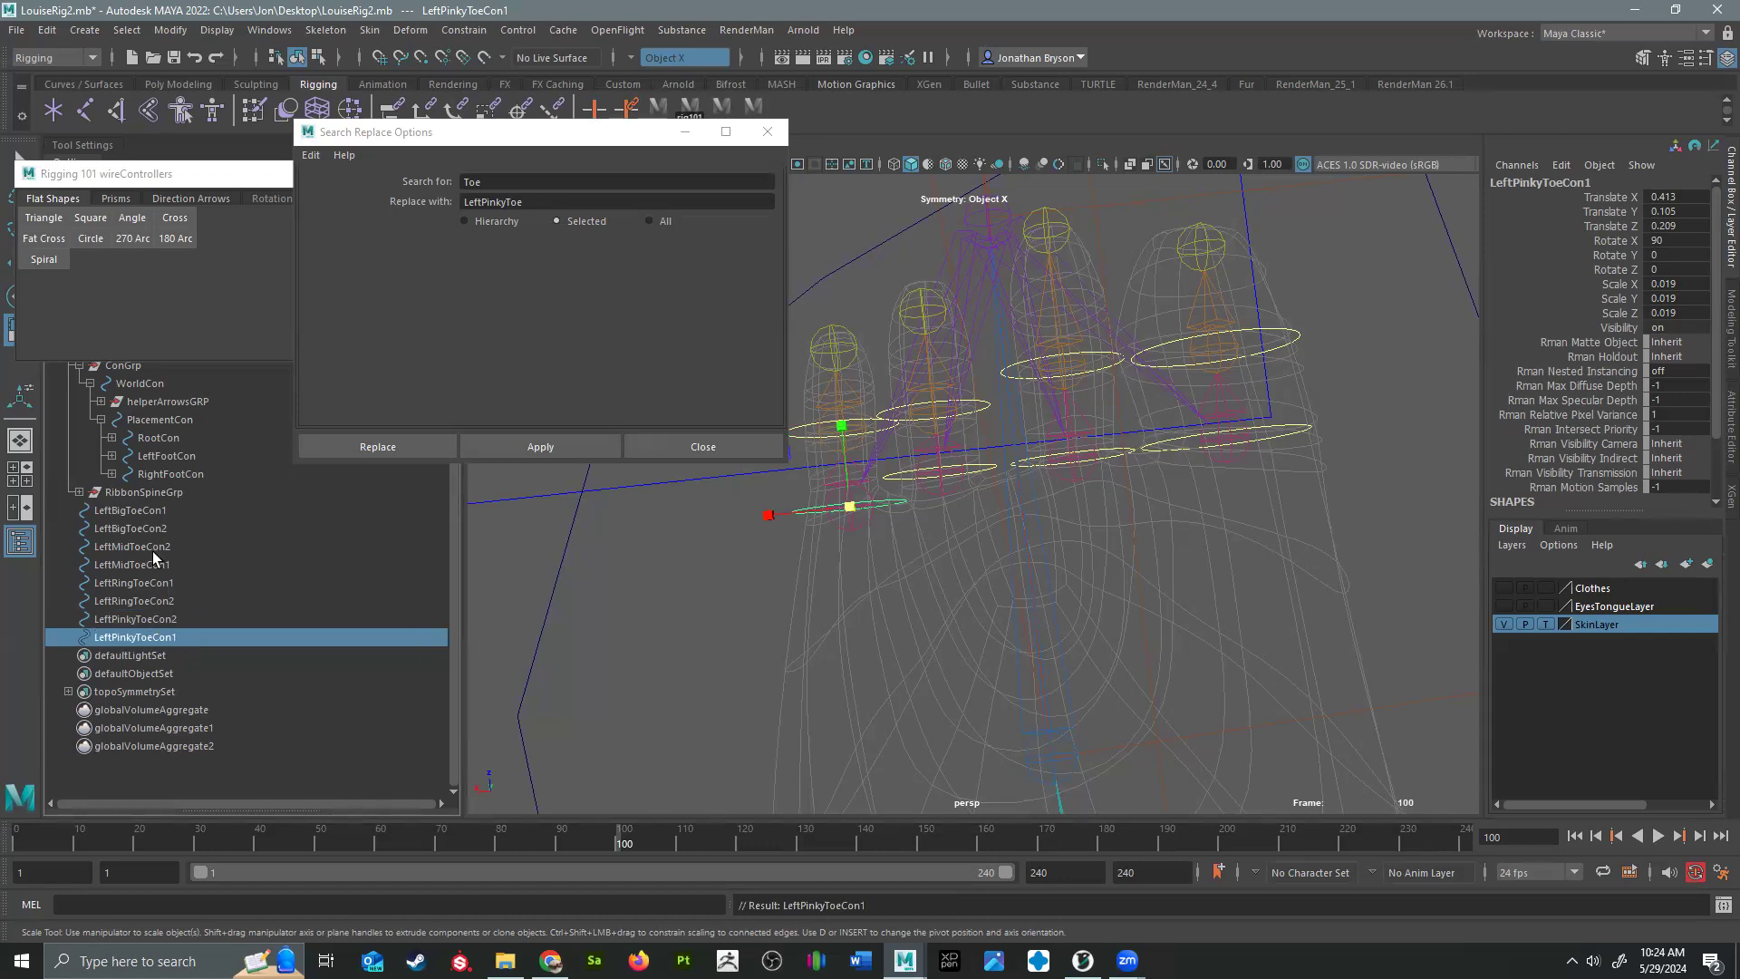
Step: Freeze the transformations of all eight left toe controllers and delete their history
left_click(139, 510, "shift")
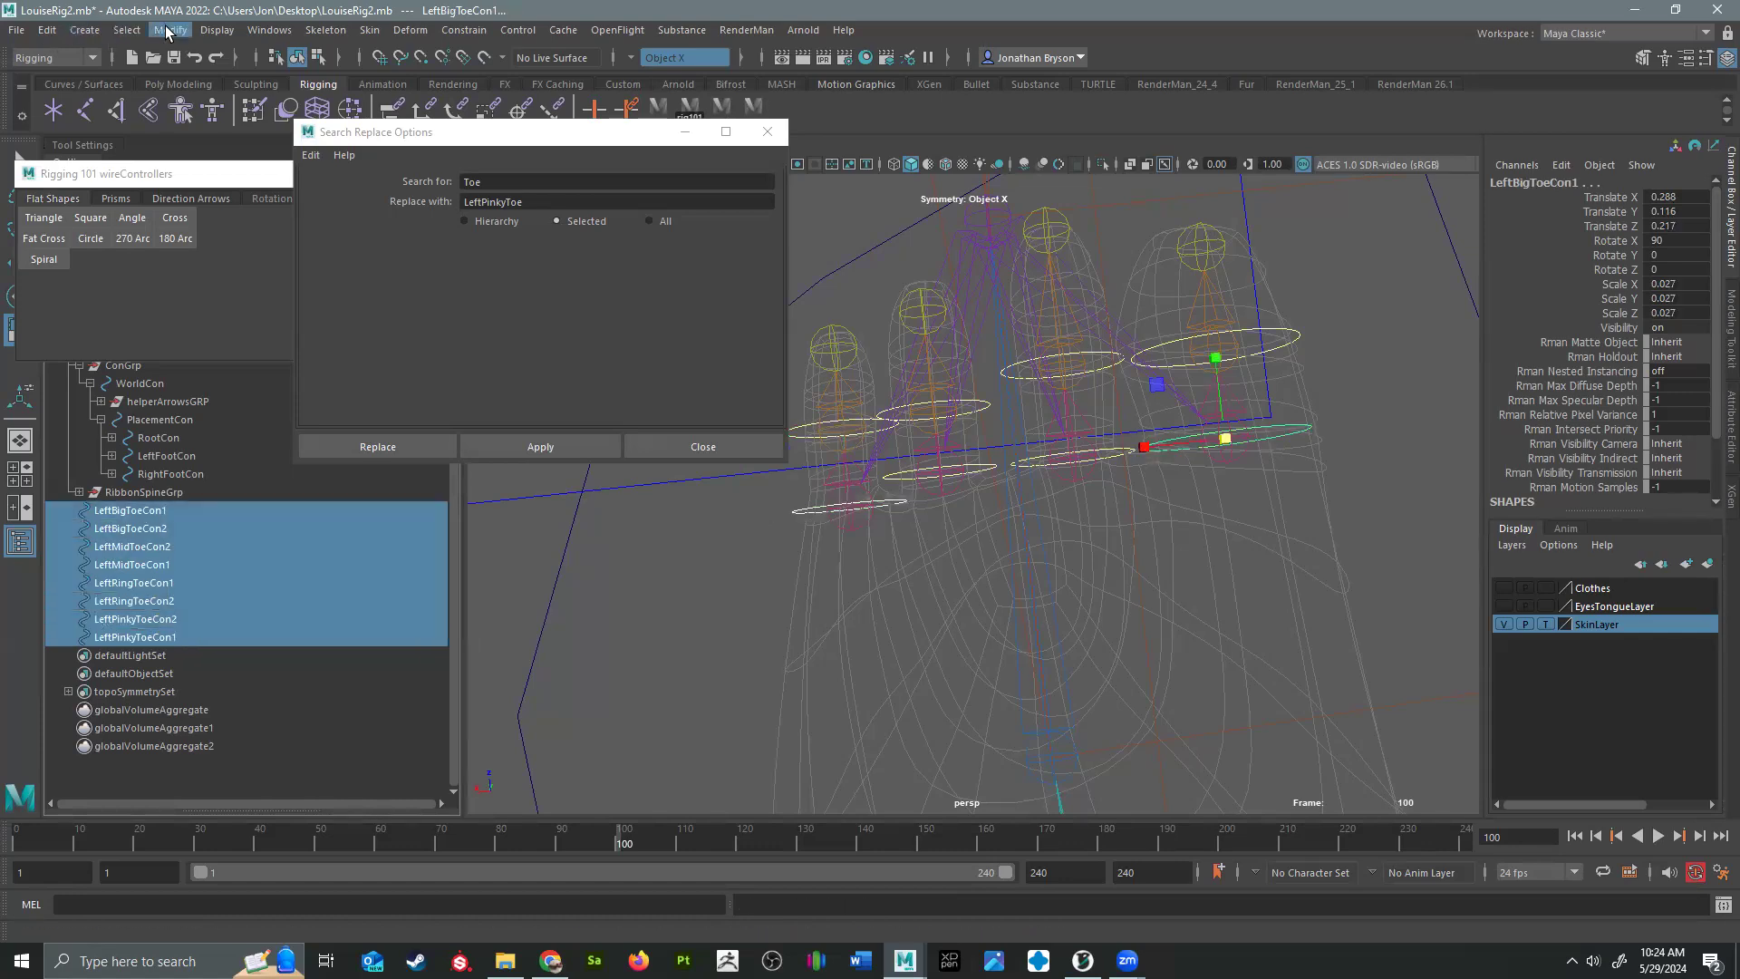
left_click(170, 29)
left_click(234, 112)
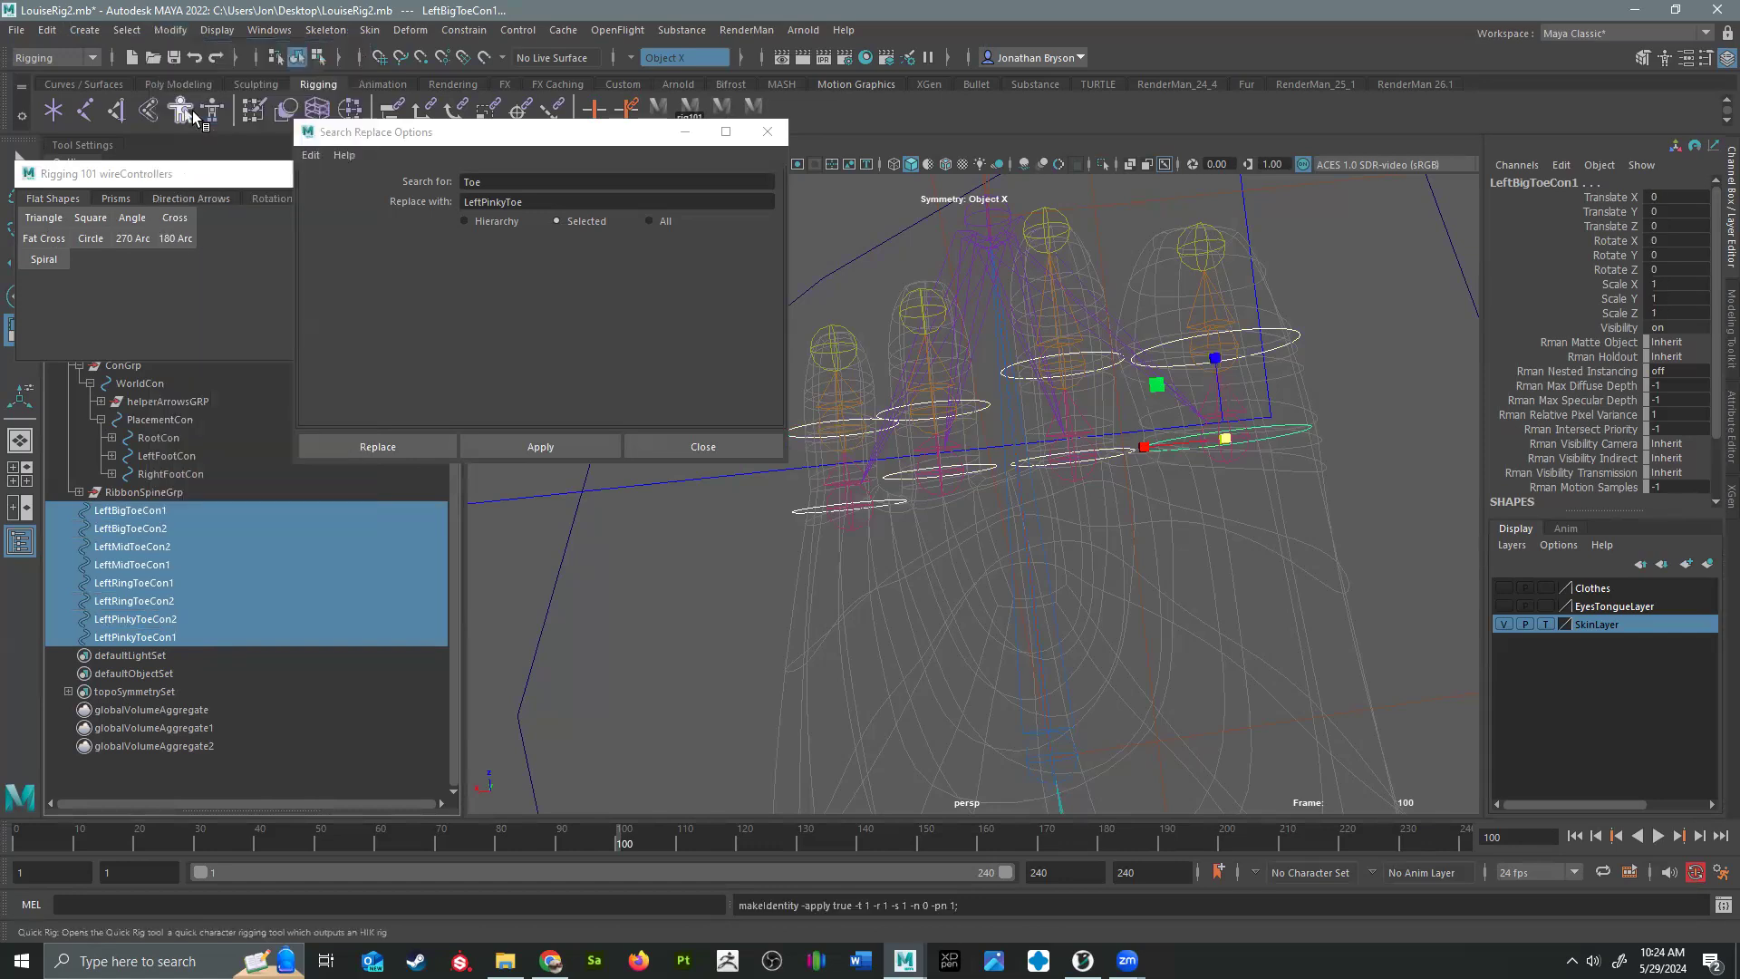
left_click(54, 30)
mouse_move(196, 243)
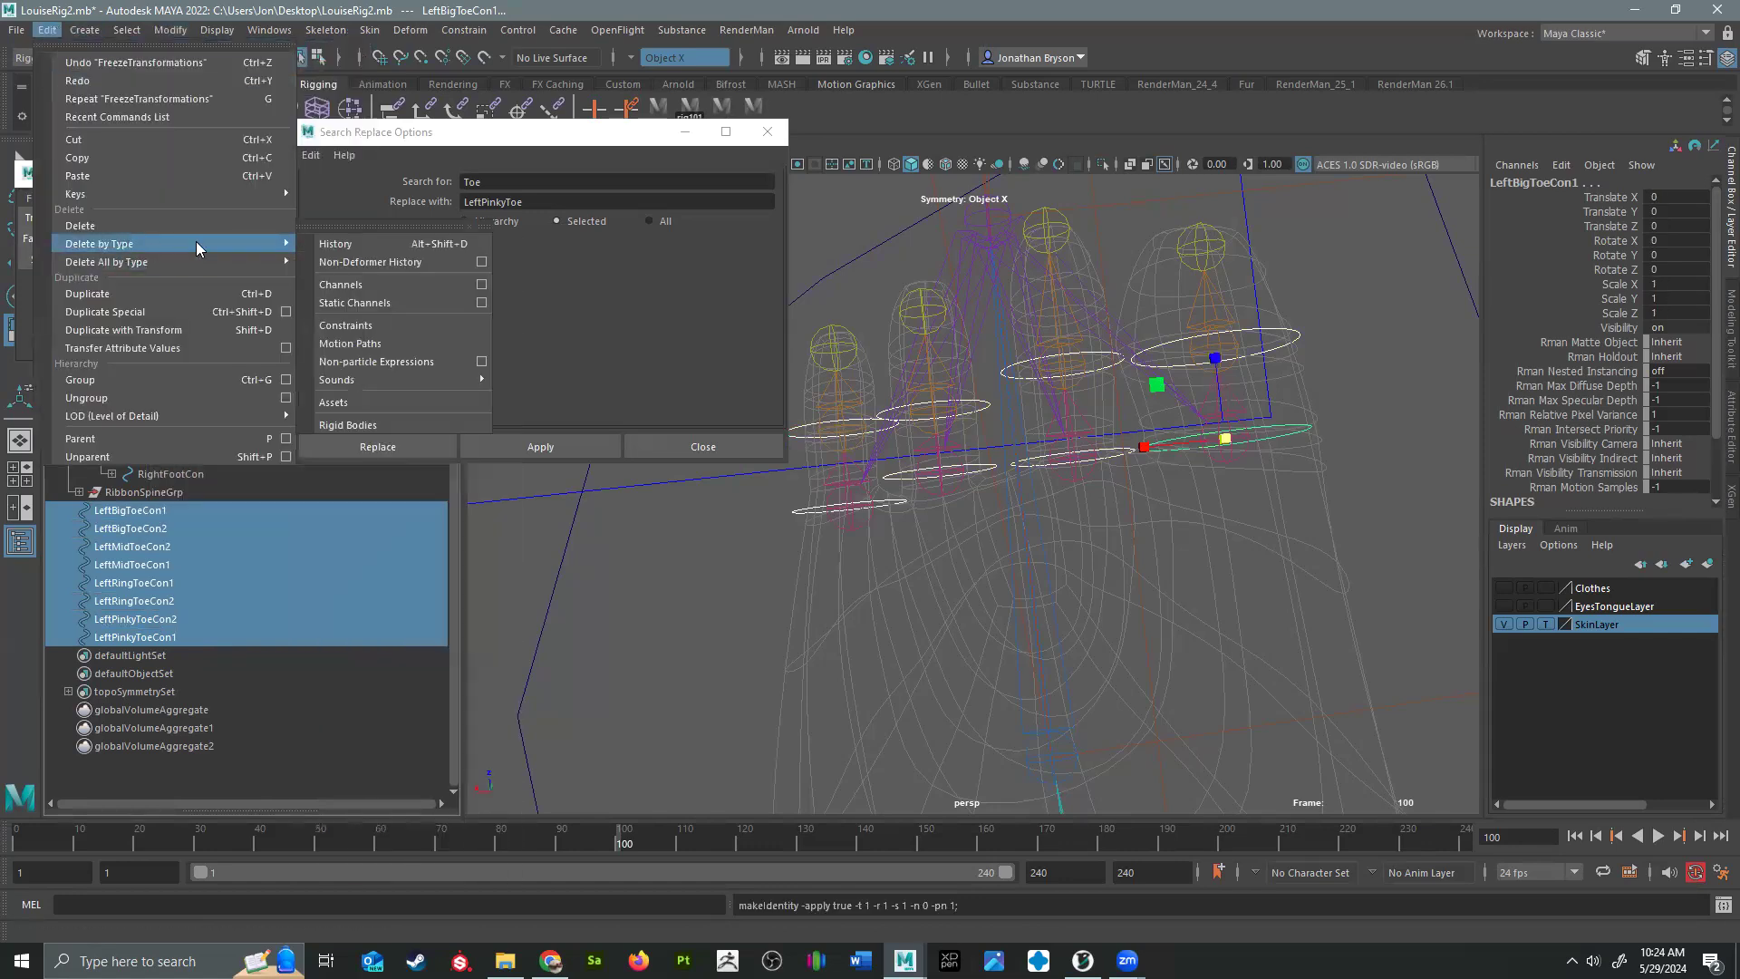
left_click(336, 246)
Step: Parent each left toe's Con2 controller under the matching Con1 controller for the big, mid, ring and pinky toes
left_click(140, 514)
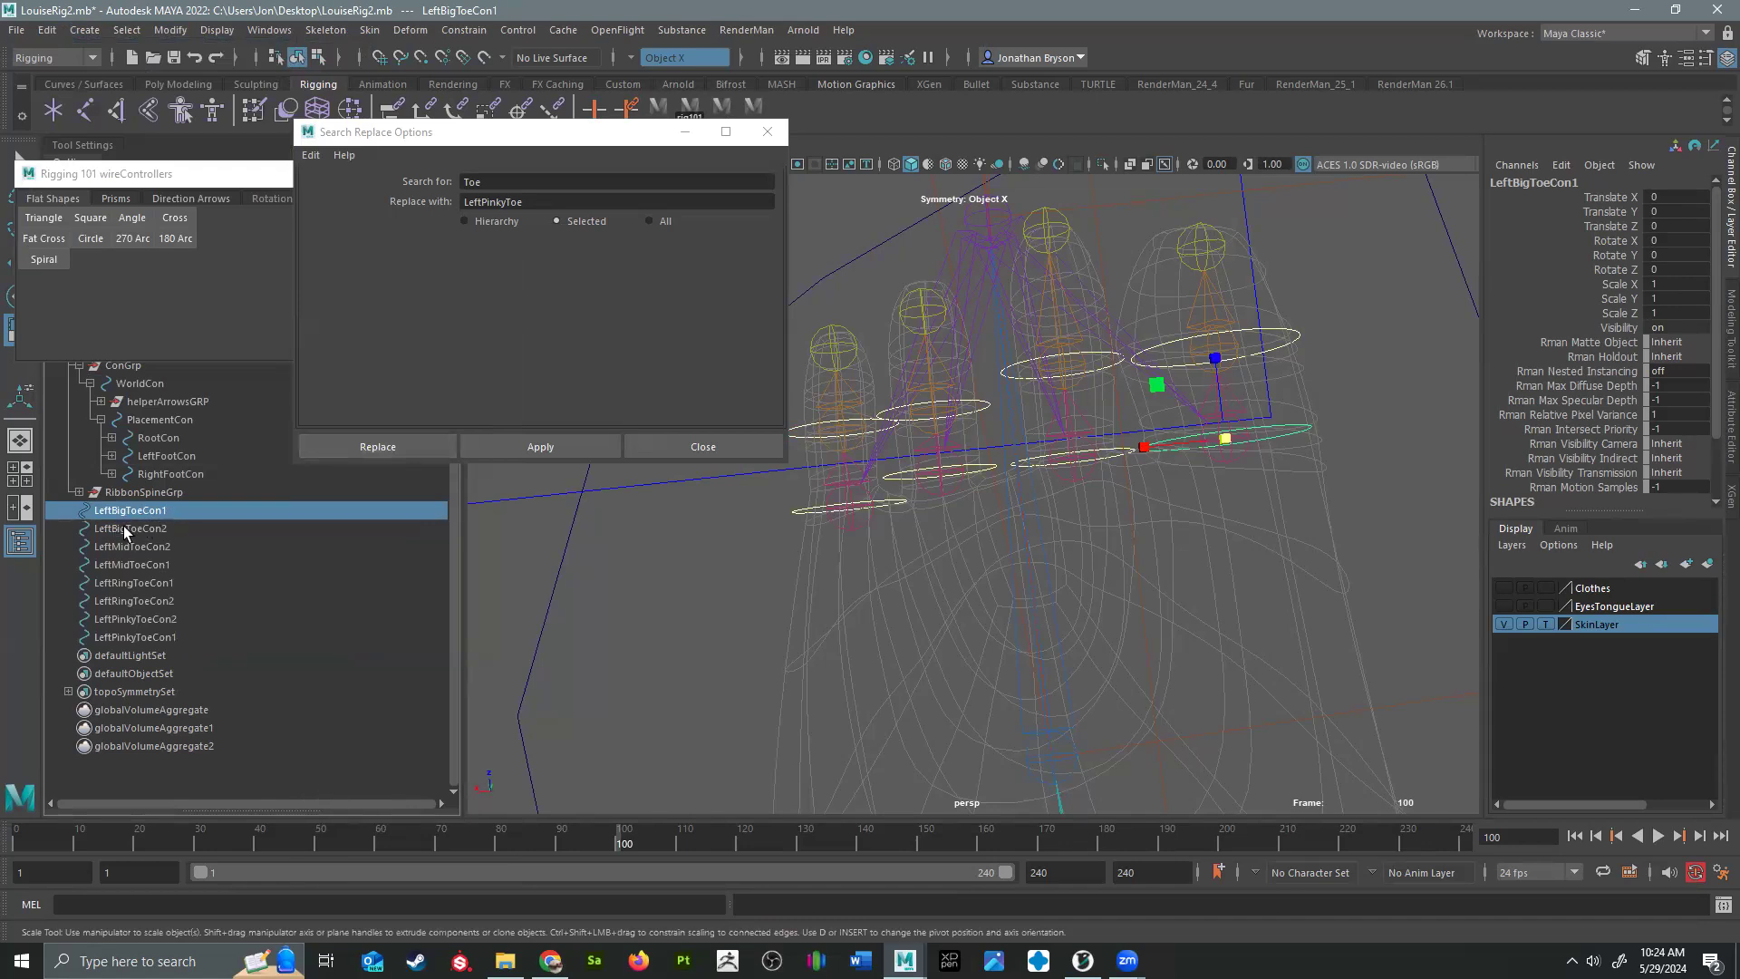
left_click_drag(127, 530, 134, 587)
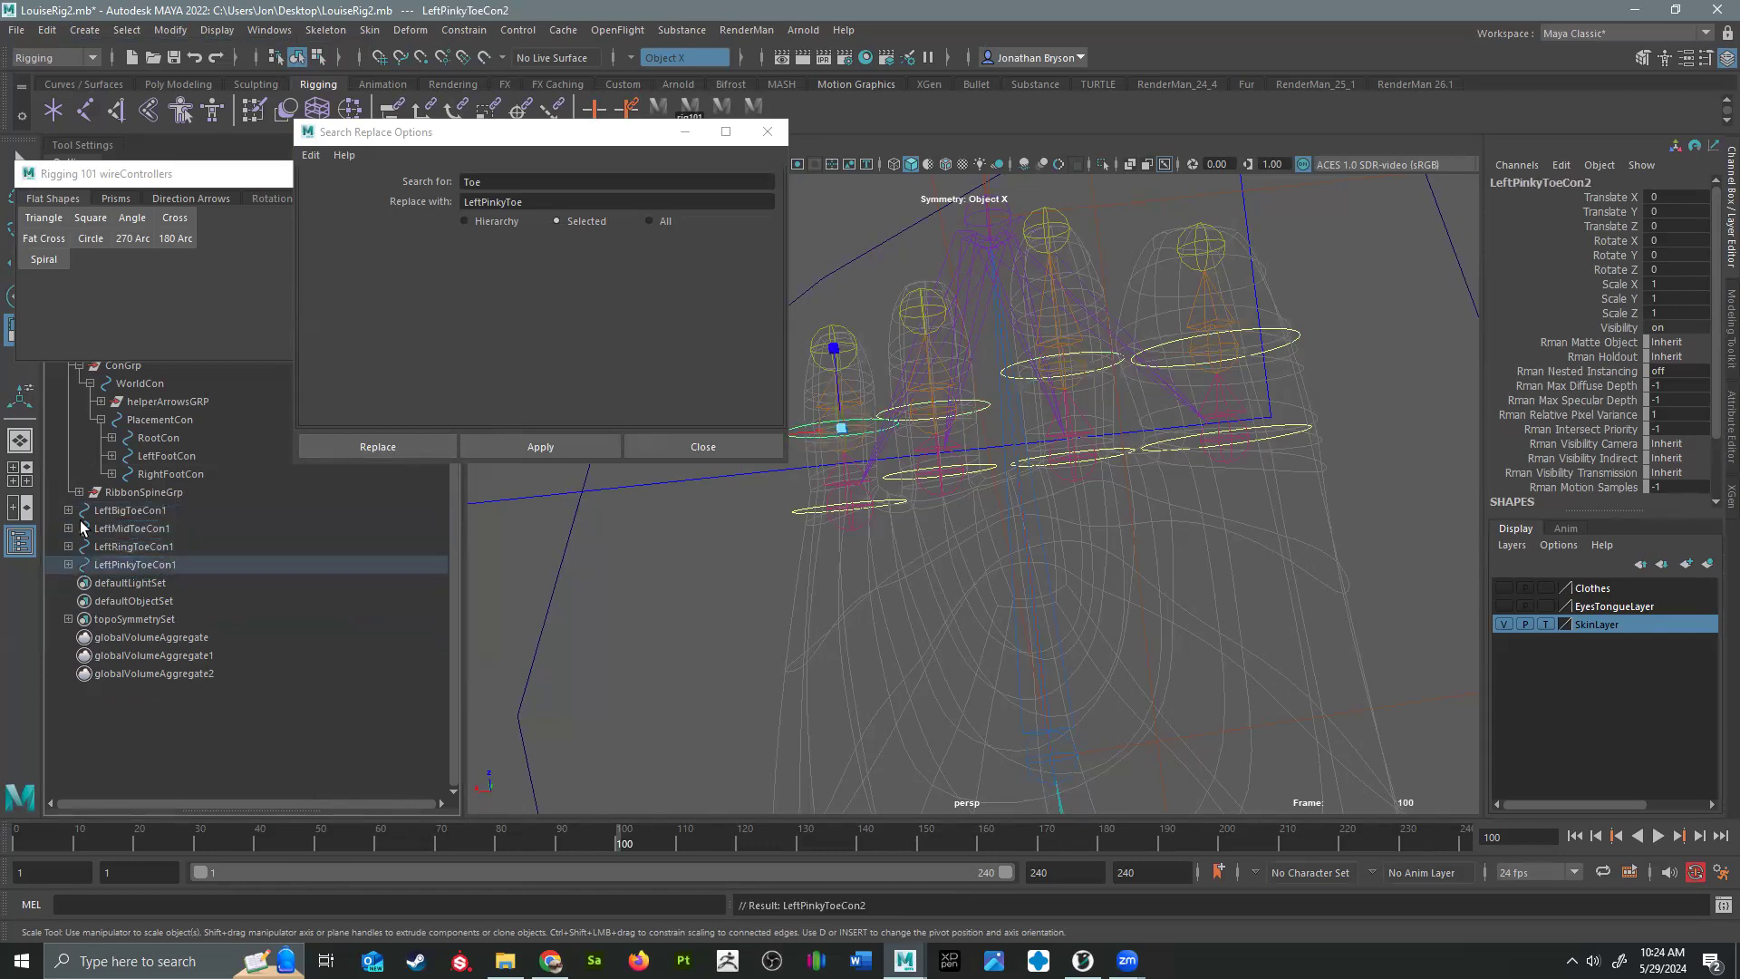
left_click(94, 510)
left_click(120, 562, "shift")
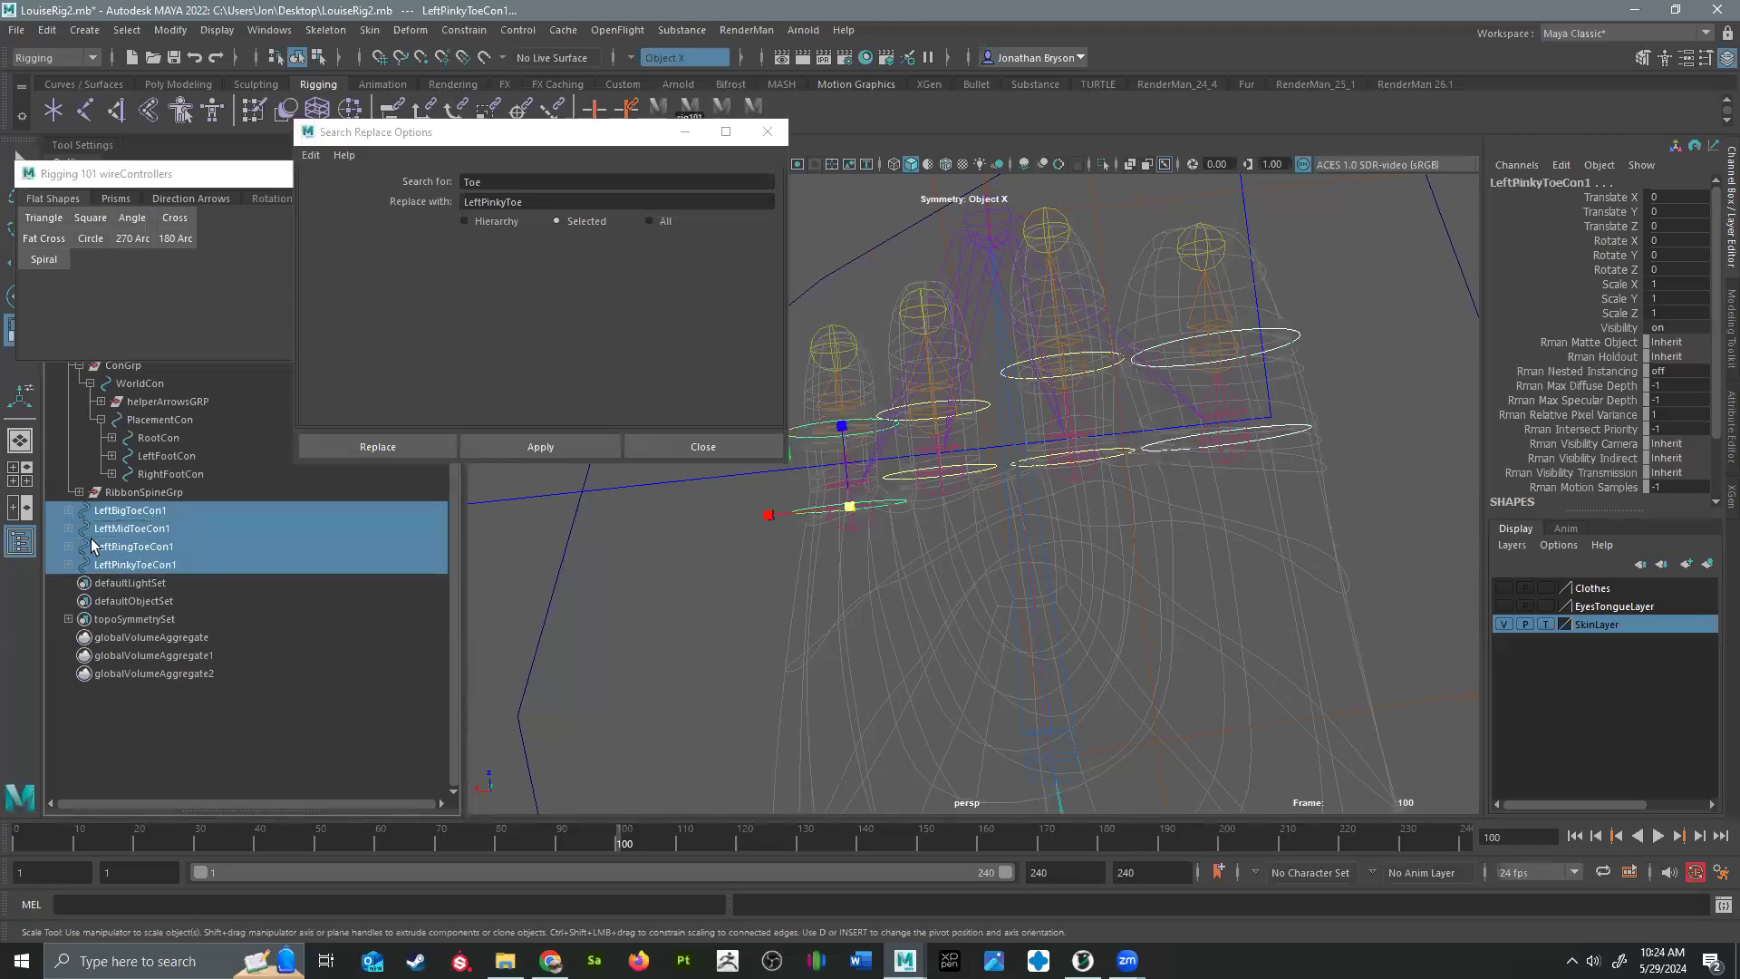
Step: Test the big toe hierarchy by rotating LeftBigToeCon1 and its child controller, and undo the rotations
left_click(69, 510)
left_click(136, 510)
key("e")
left_click_drag(1247, 408, 1221, 400)
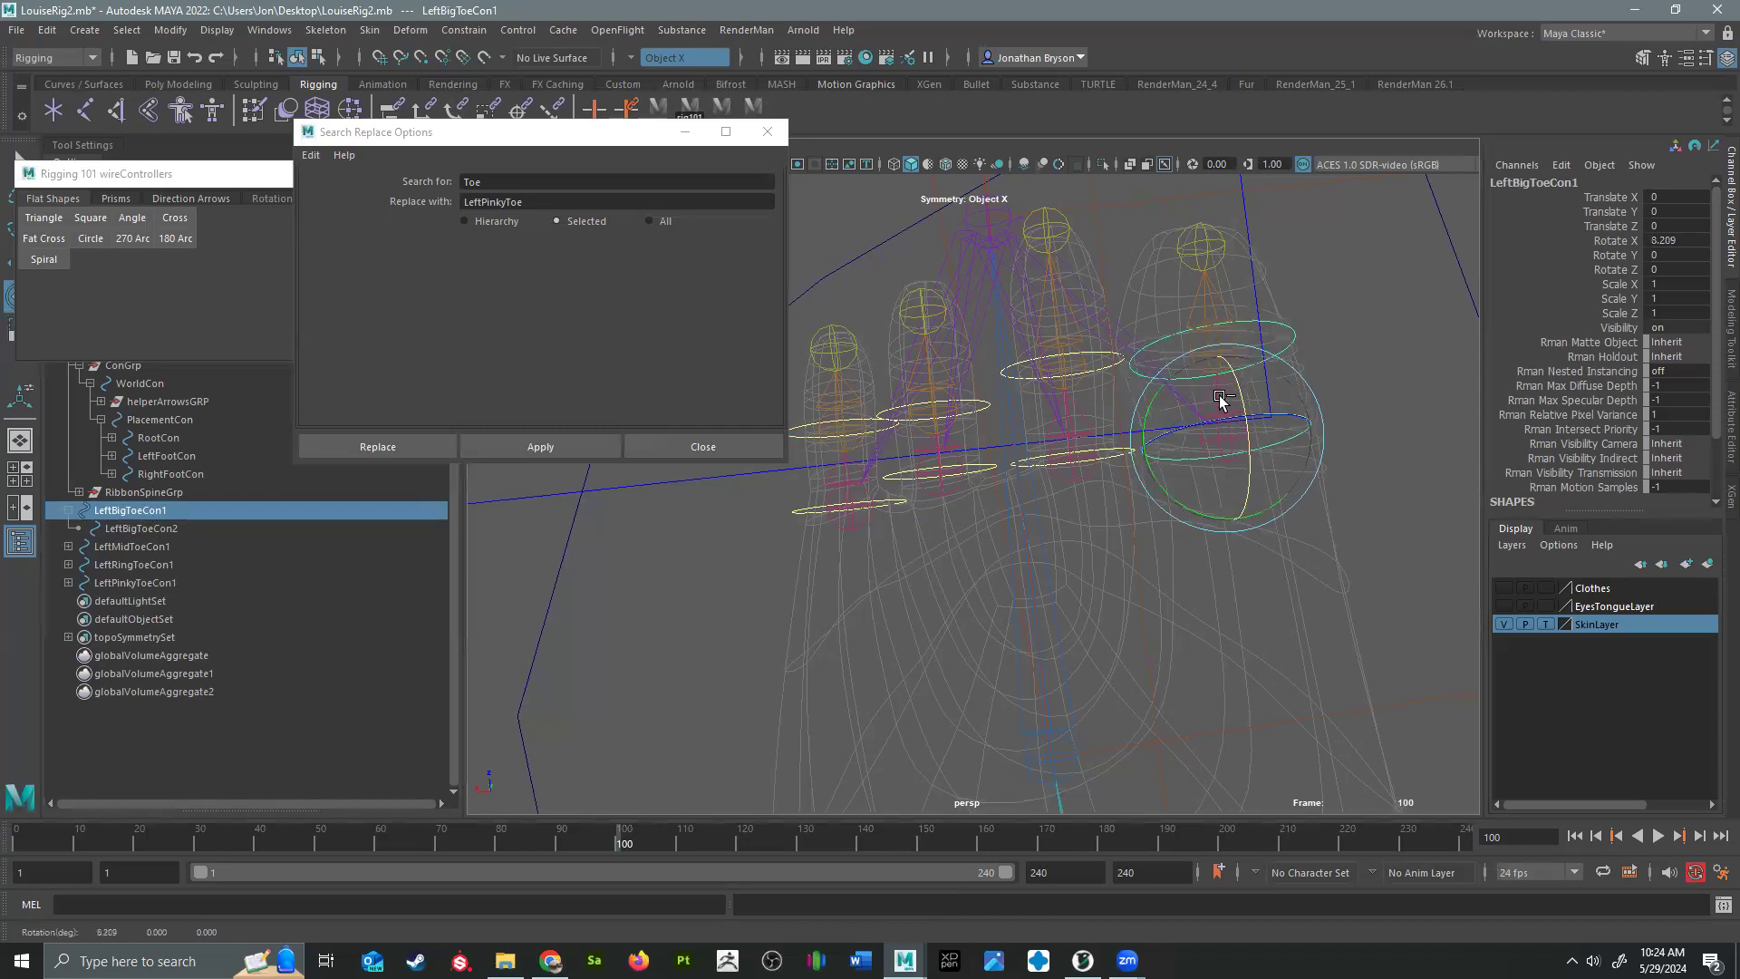
left_click(1285, 334)
left_click_drag(1221, 288, 1231, 260)
key("ctrl+z")
Step: Group the left toe controllers and name the group LeftToeConGrp
left_click(121, 511)
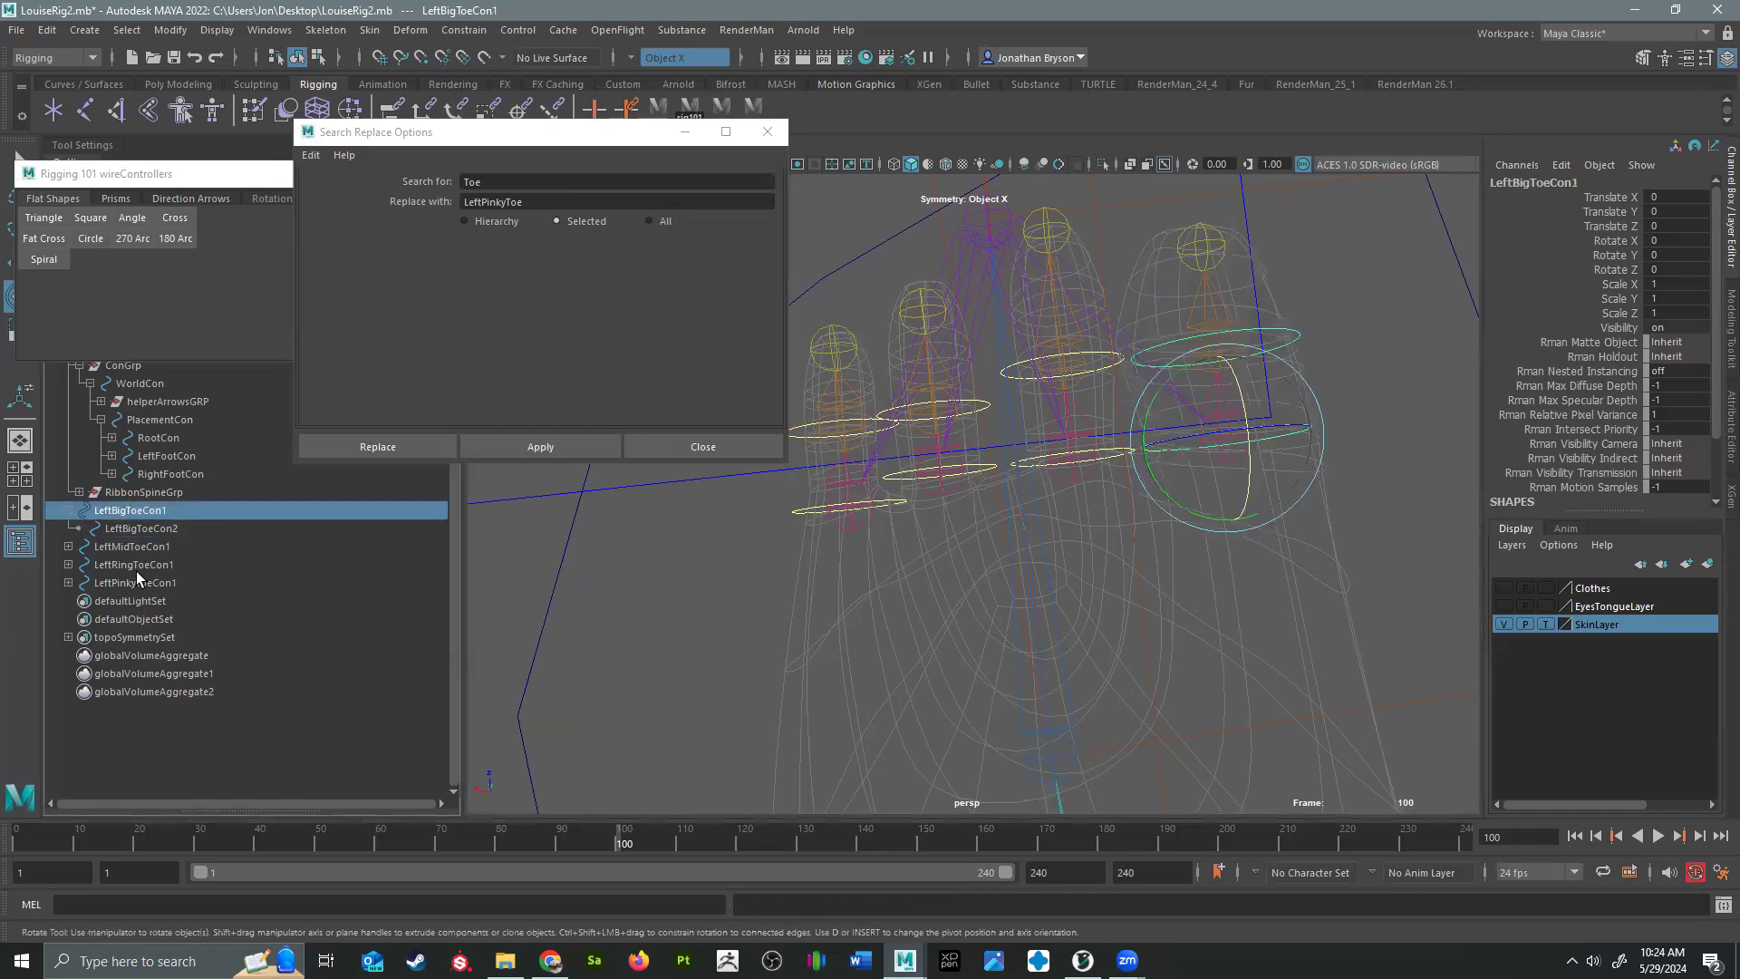
left_click(136, 580, "shift")
right_click_drag(997, 635, 864, 631, "alt")
left_click_drag(864, 632, 1009, 590, "alt")
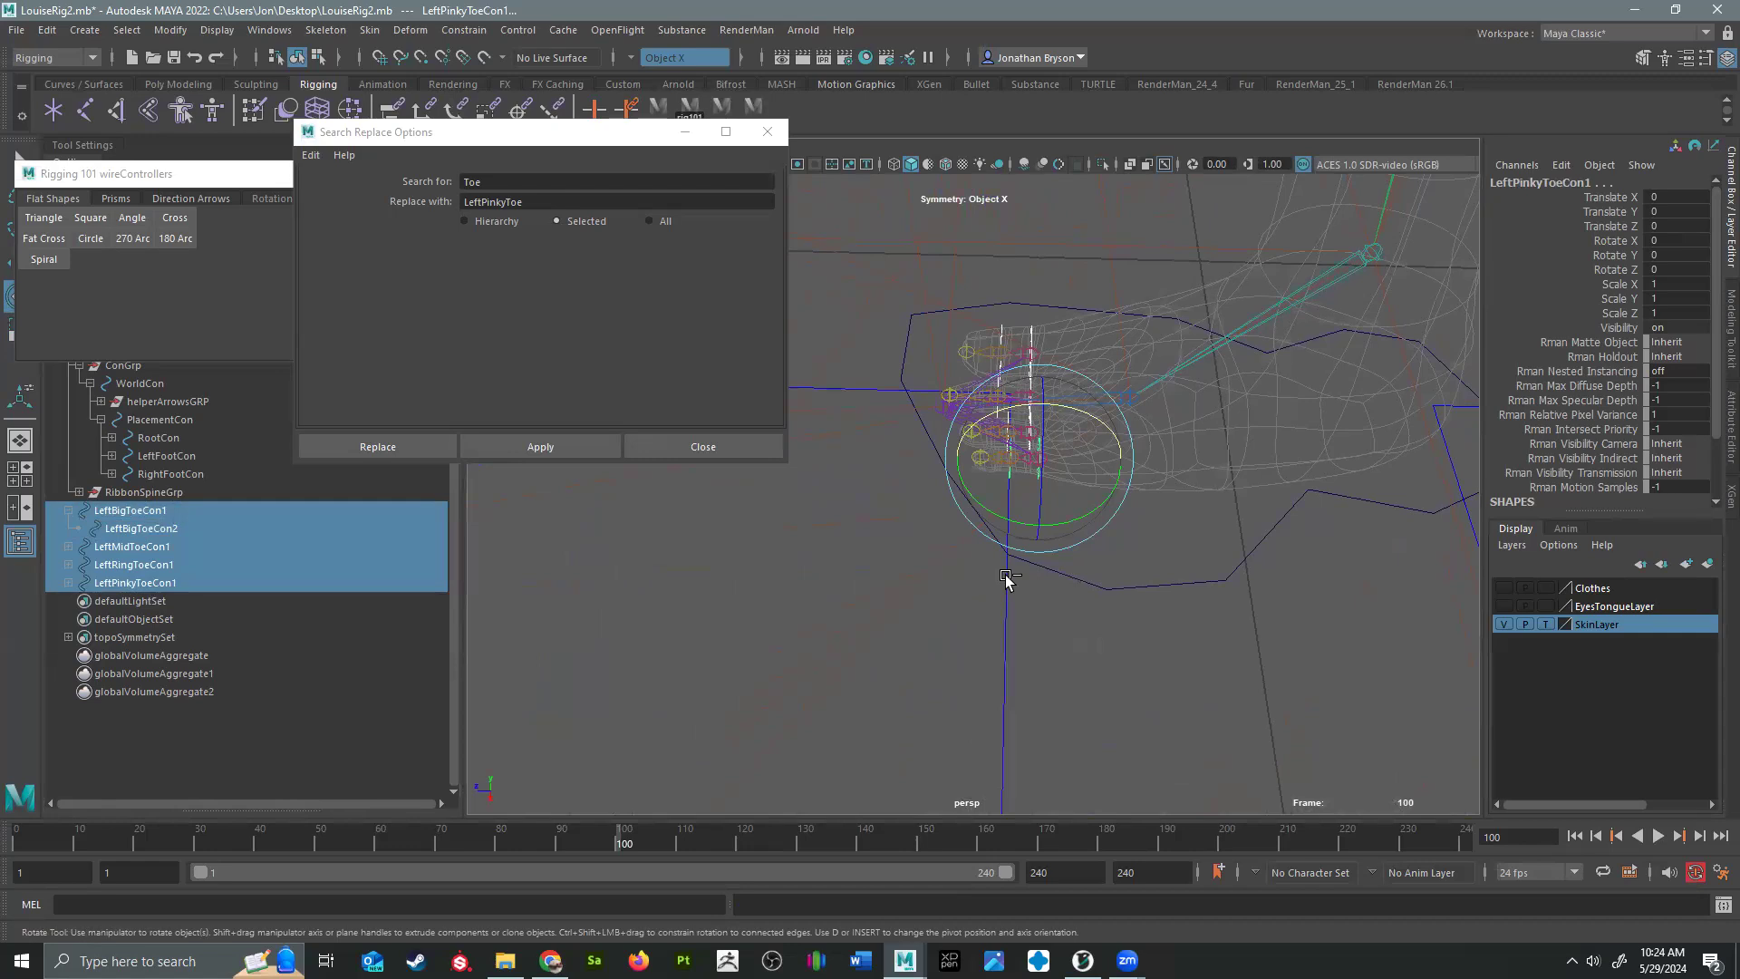
key("ctrl+g")
double_click(115, 511)
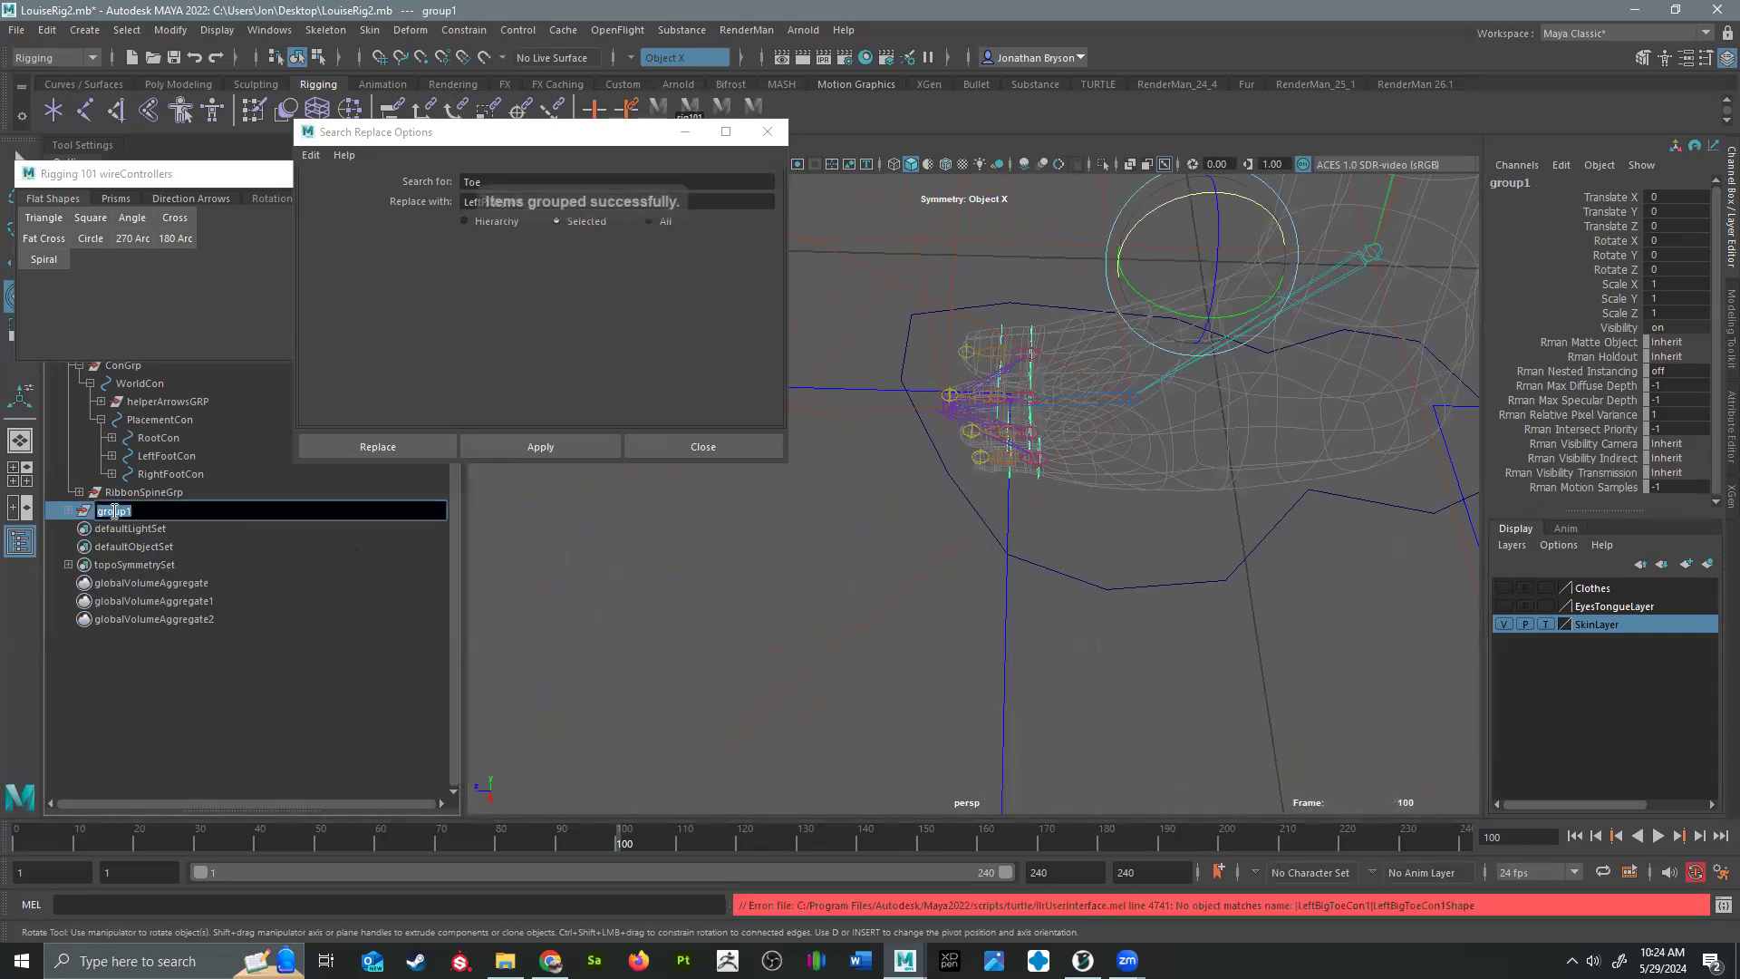
type("LeftToeConGrp")
key("Return")
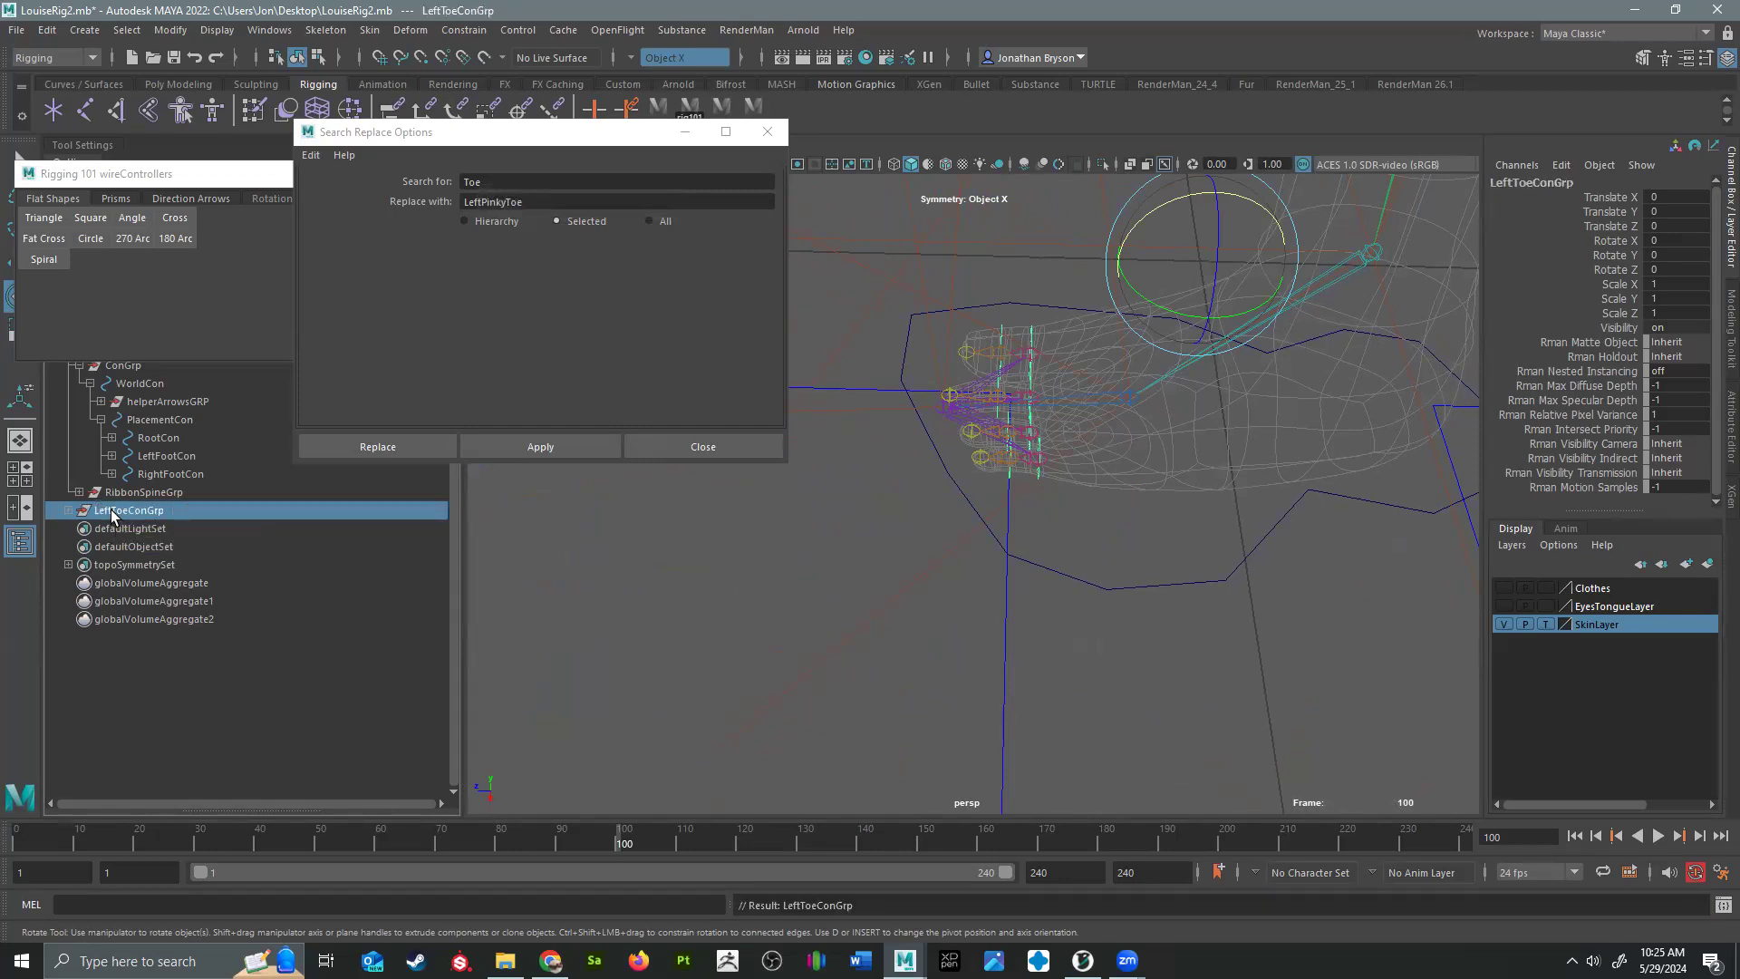
Step: Parent LeftBigToeCon2 back under LeftBigToeCon1 inside LeftToeConGrp and check the big toe hierarchy
left_click(68, 511)
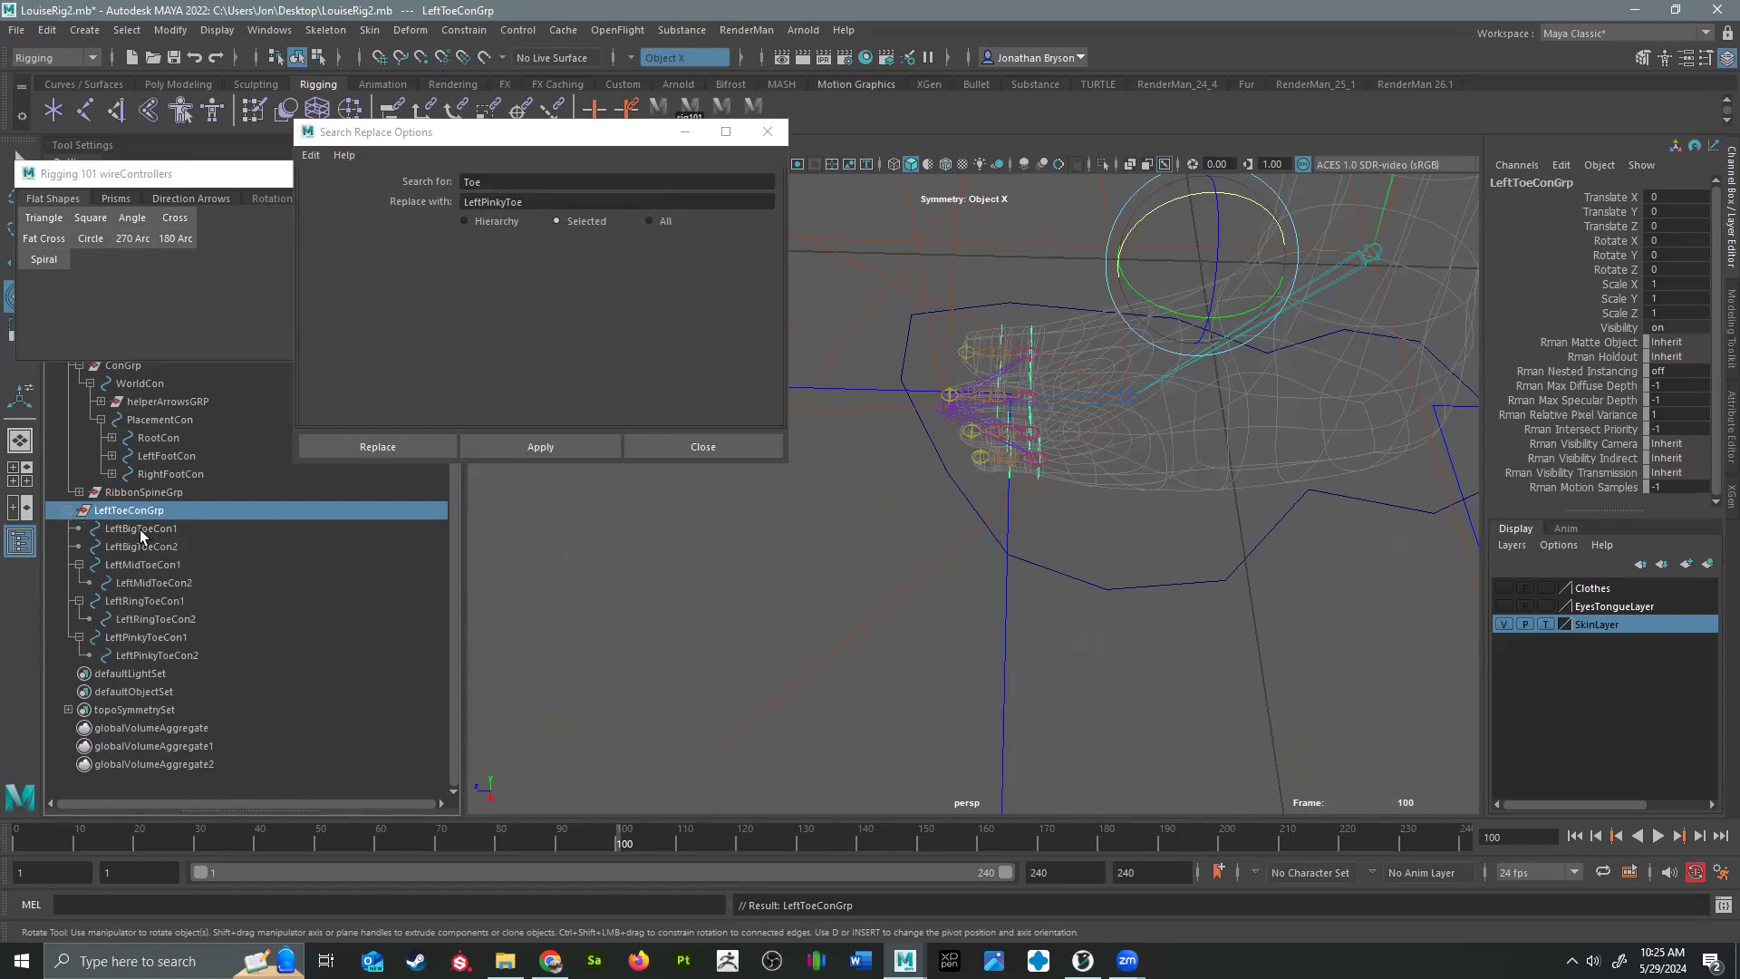
left_click(140, 529)
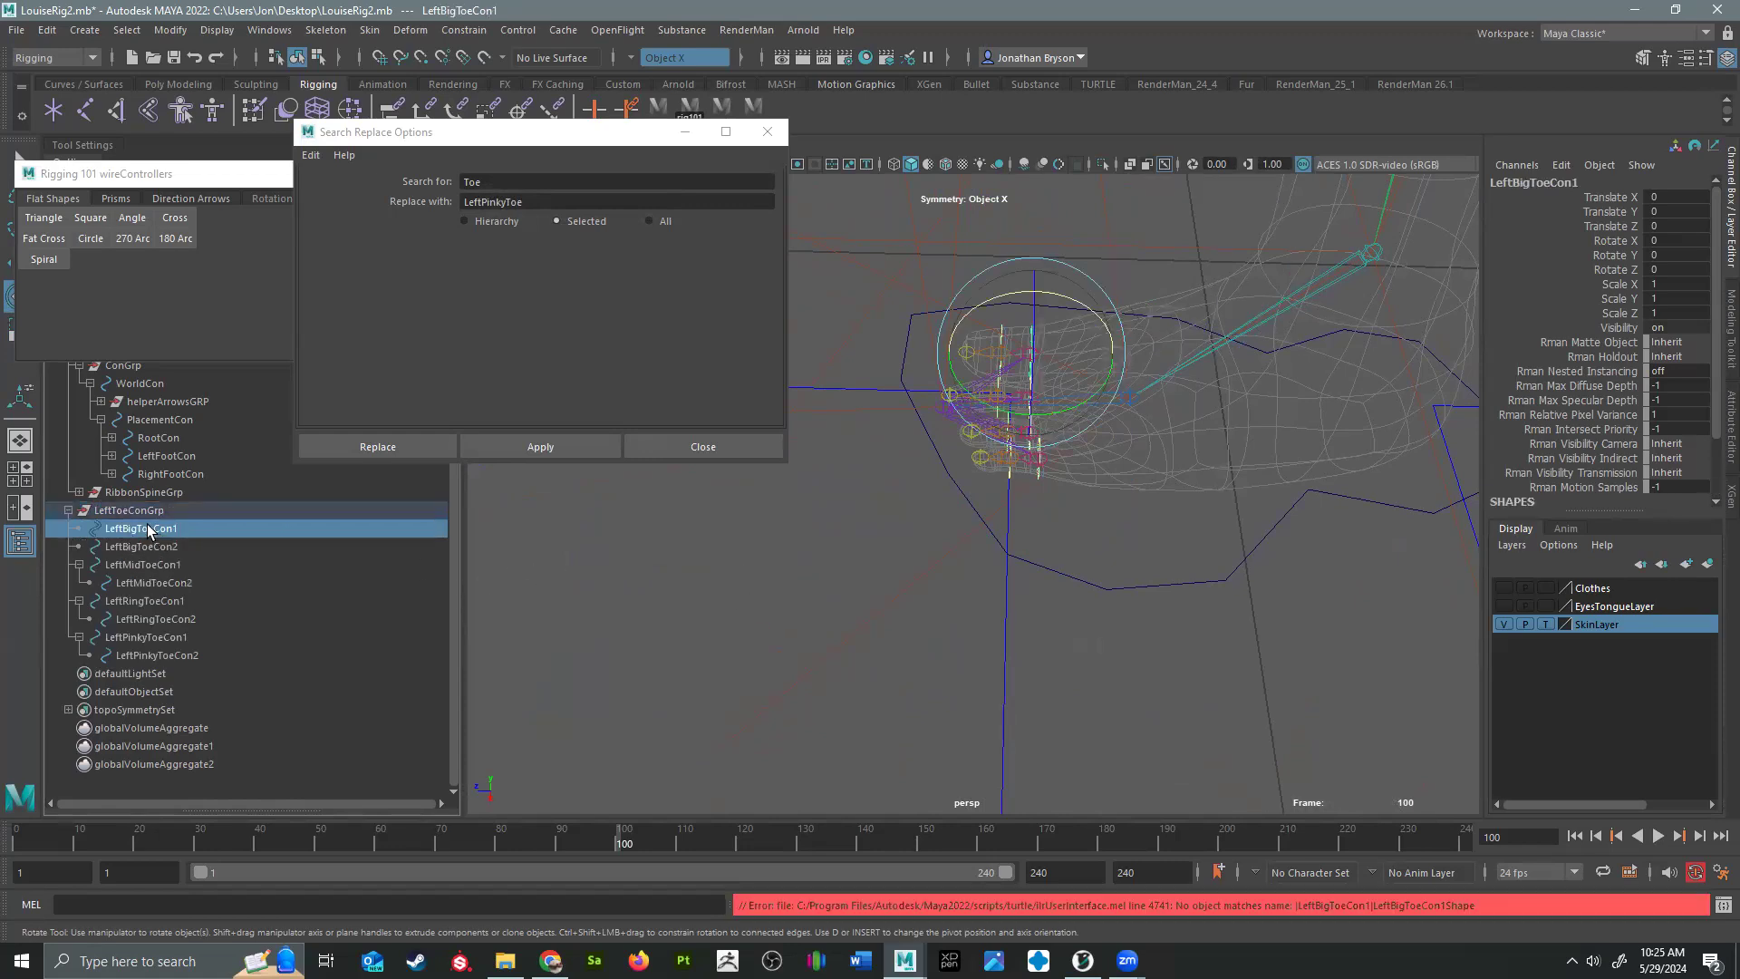
left_click_drag(142, 550, 142, 550)
key("ctrl+z")
left_click(143, 546)
middle_click_drag(148, 545, 174, 530)
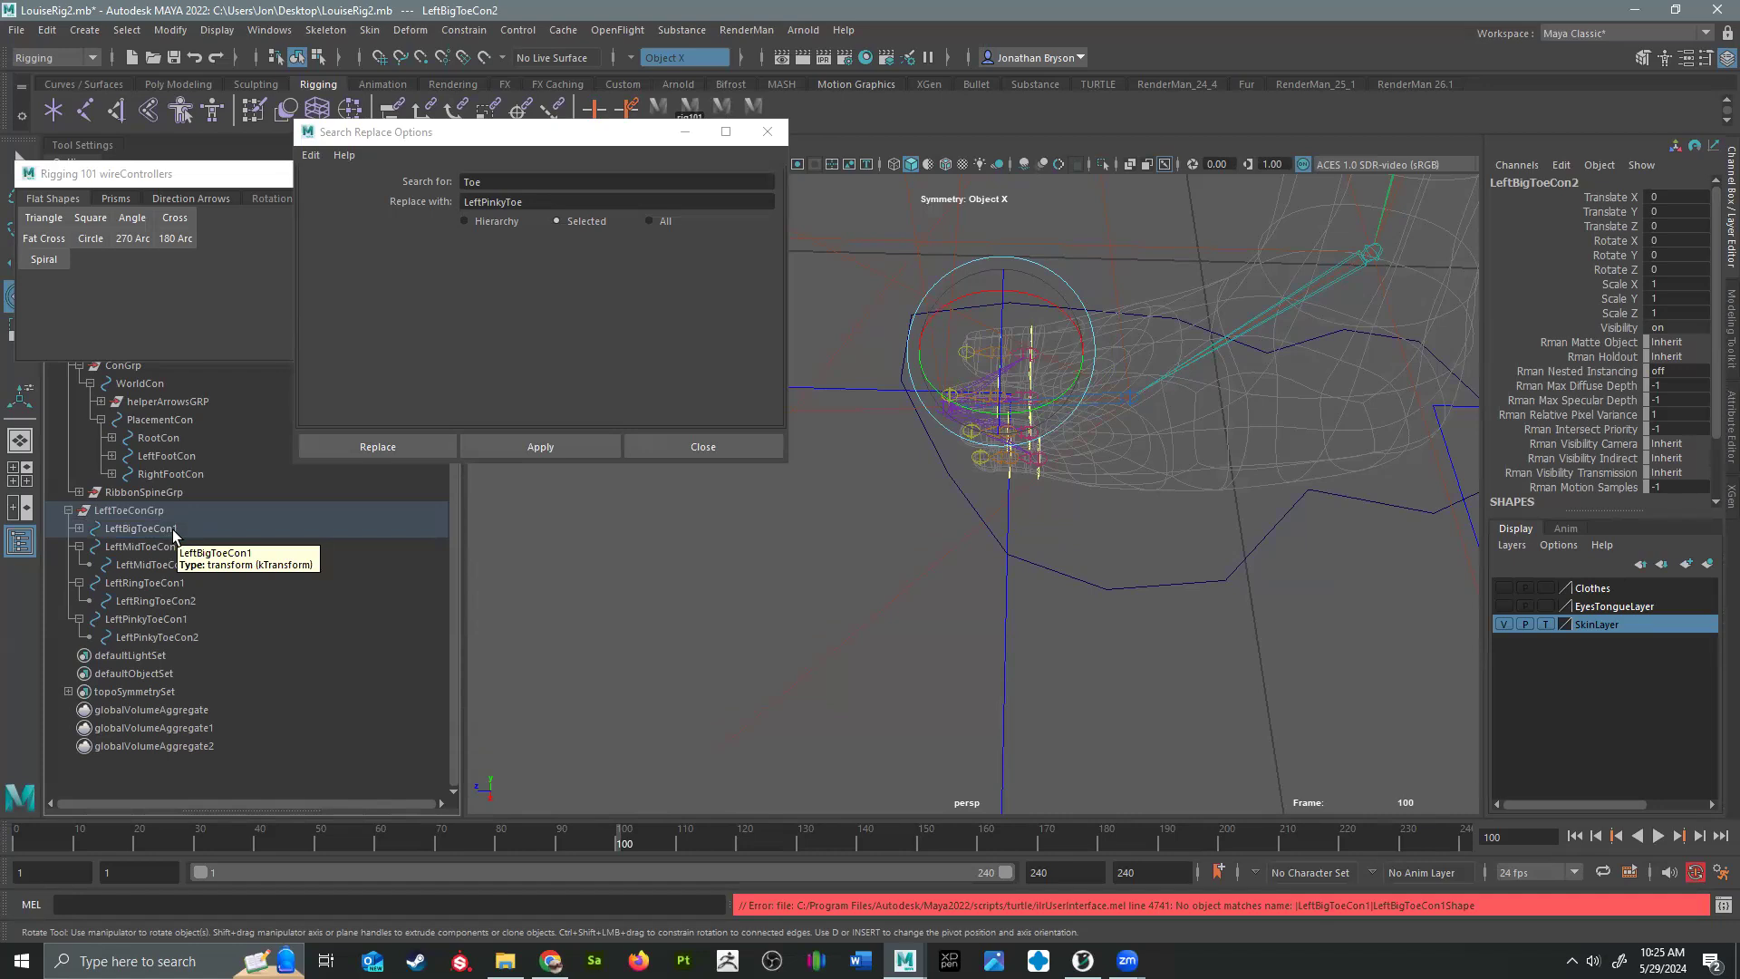
left_click(79, 529)
left_click(1000, 574)
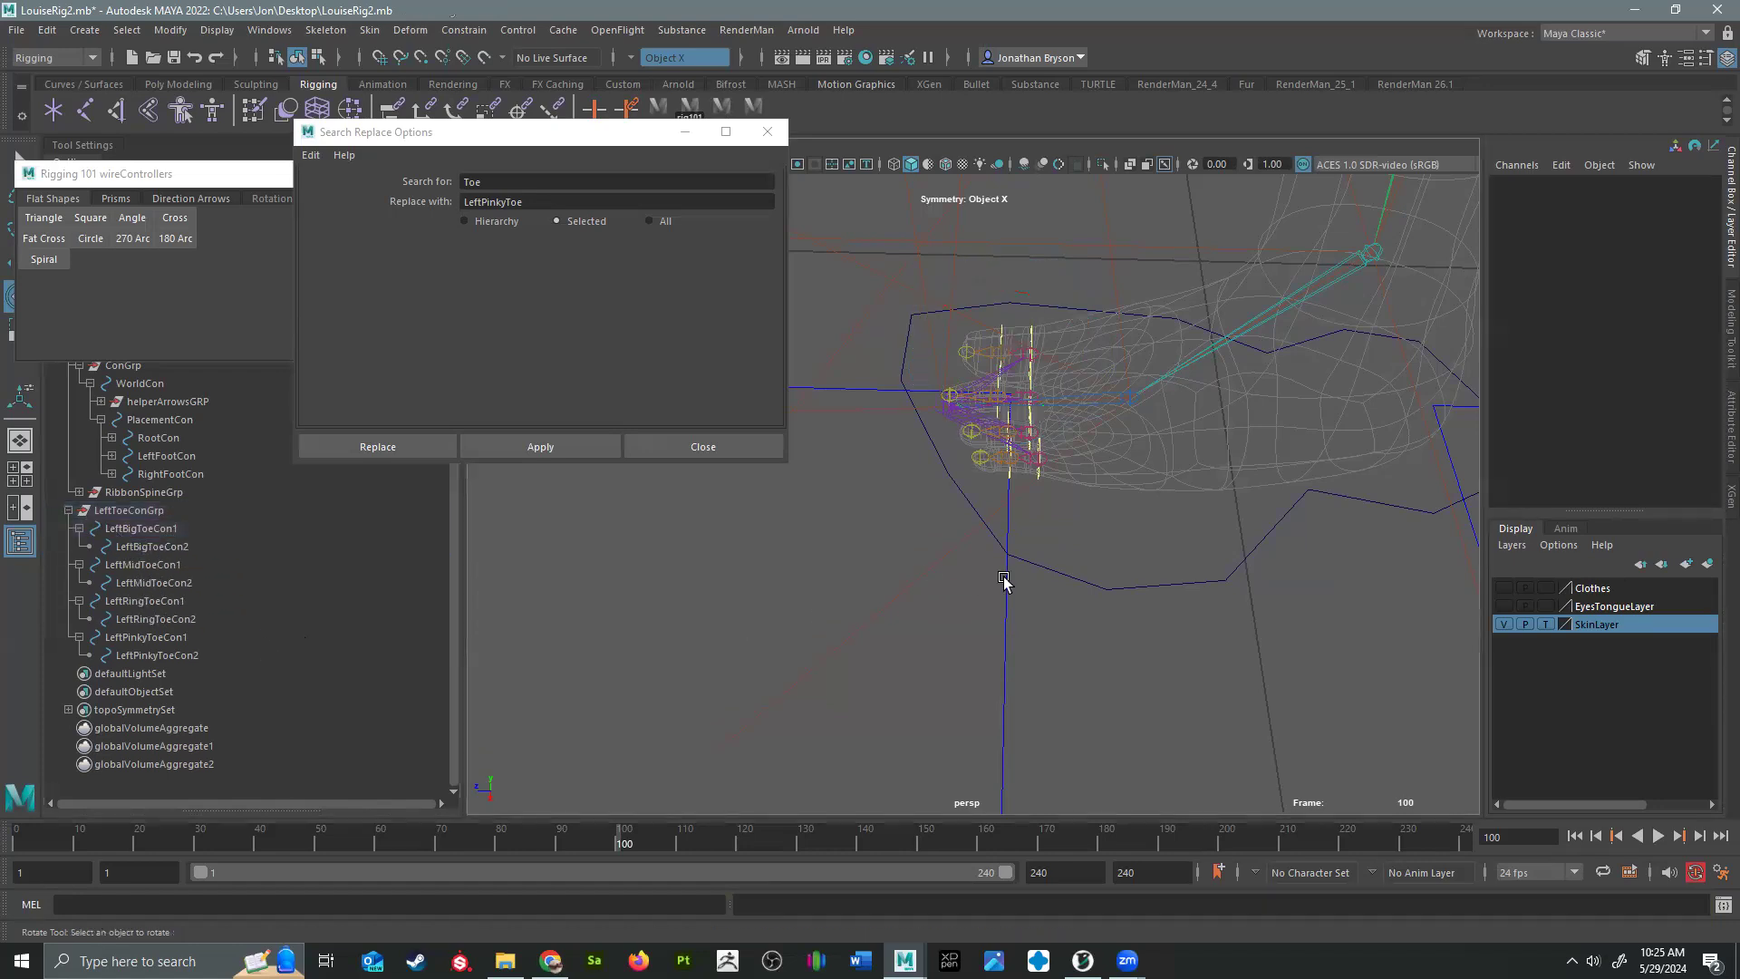
middle_click_drag(921, 576, 854, 640, "alt")
left_click(168, 546)
left_click(160, 528)
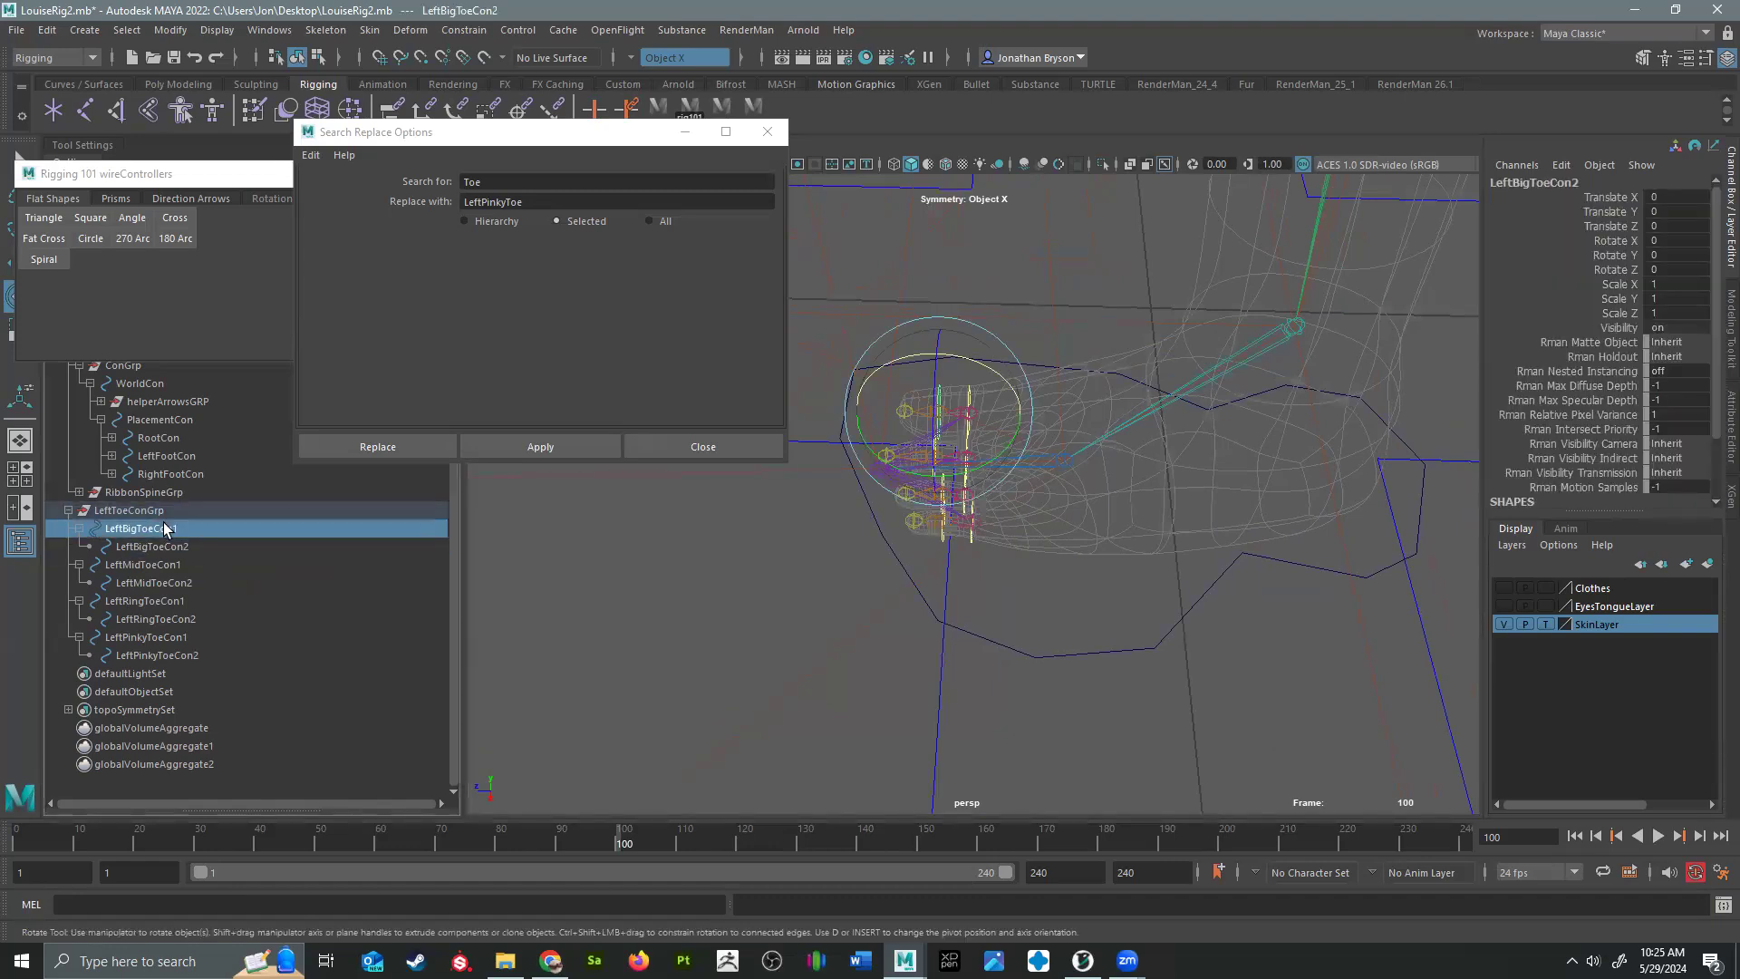
Step: Hide SkinLayer and snap the pivot of LeftToeConGrp from the origin to the joint at the front of the left foot
left_click(150, 511)
left_click_drag(972, 615, 1230, 655, "alt")
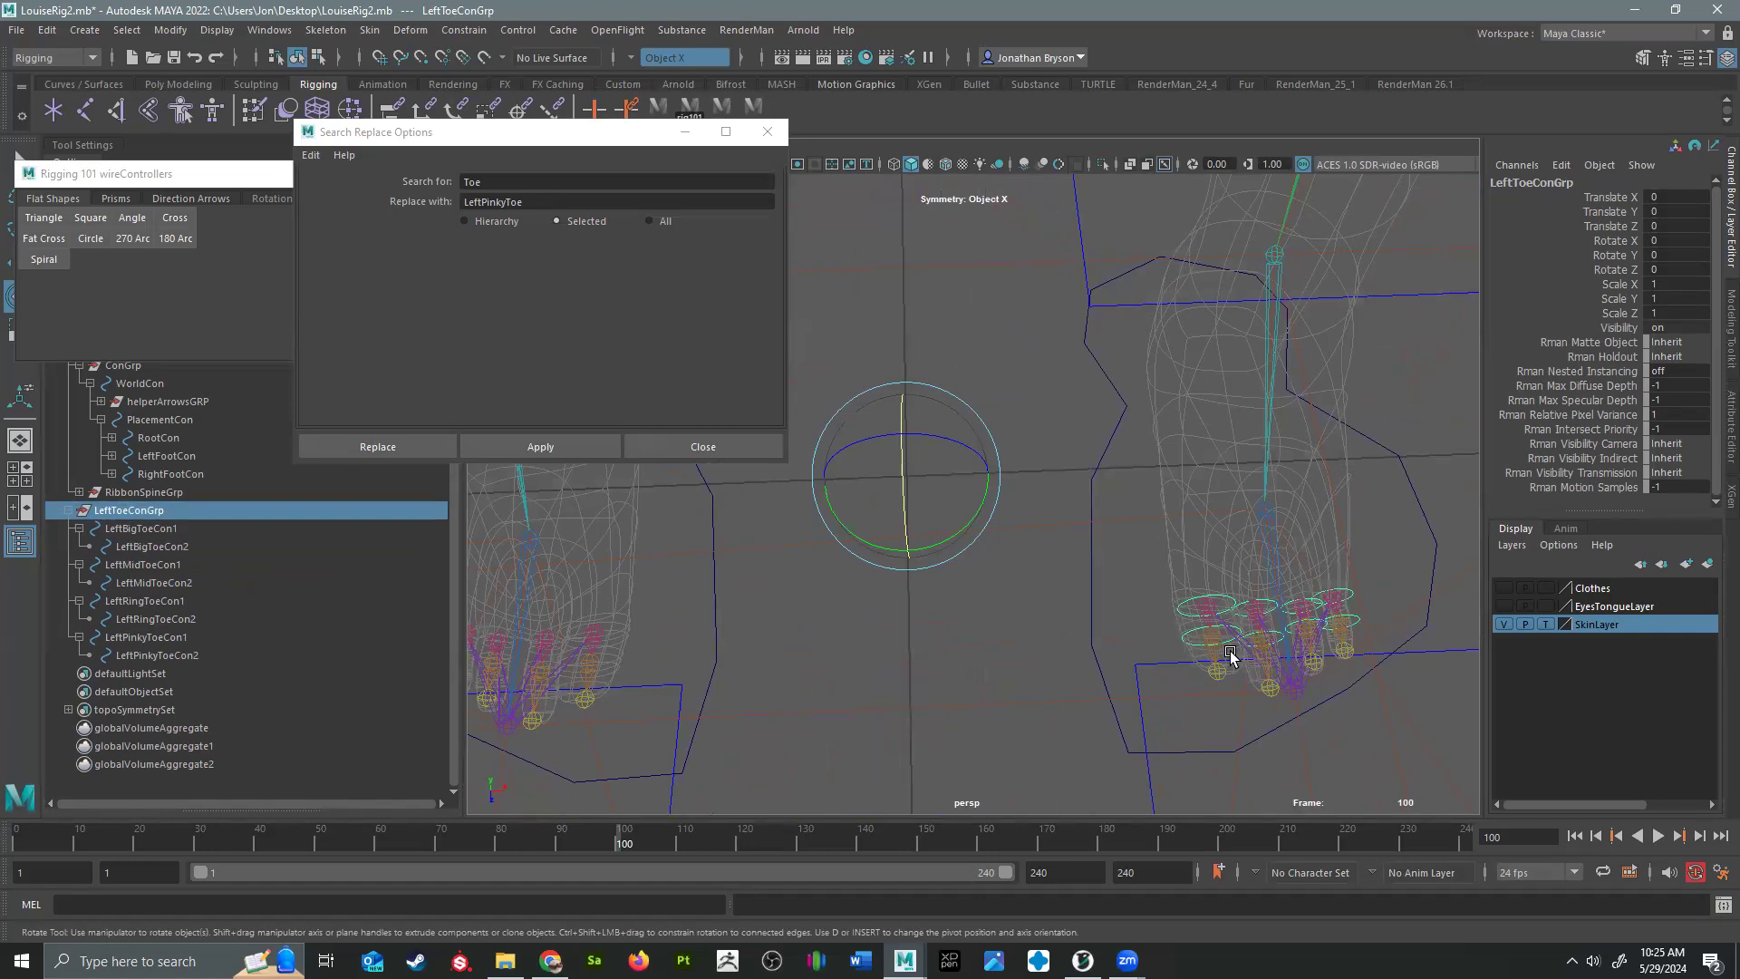
key("w")
key("e")
key("Insert")
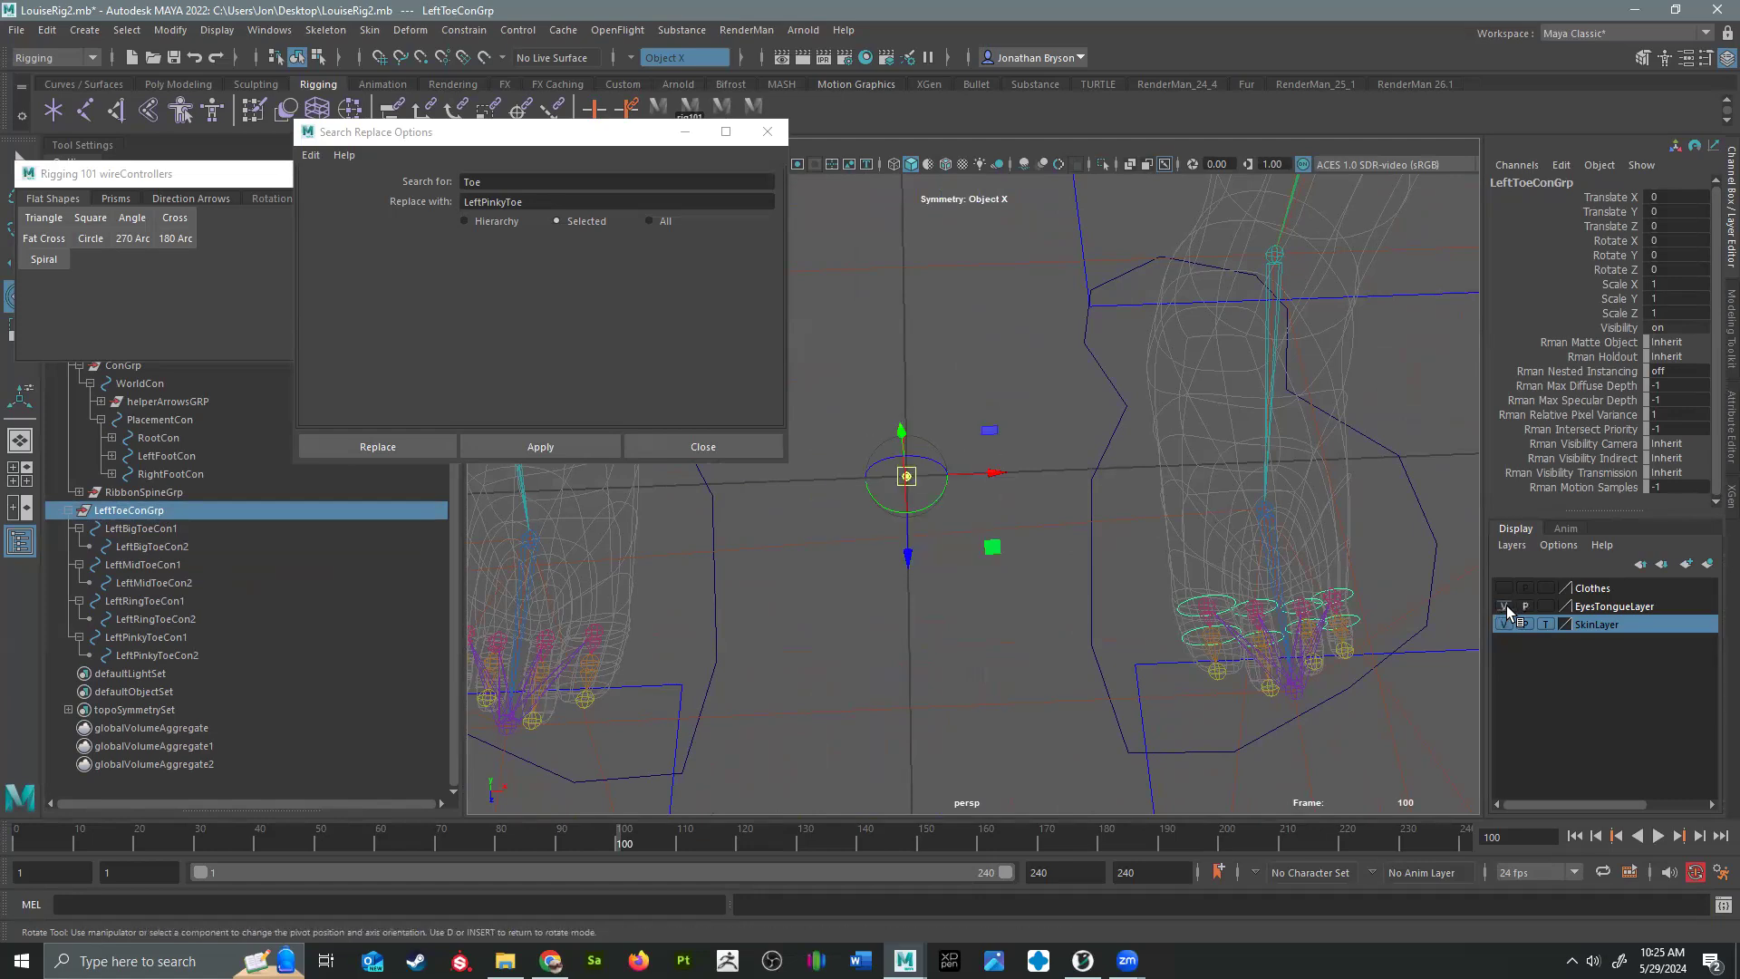
left_click(1504, 588)
left_click(1505, 624)
left_click(1504, 603)
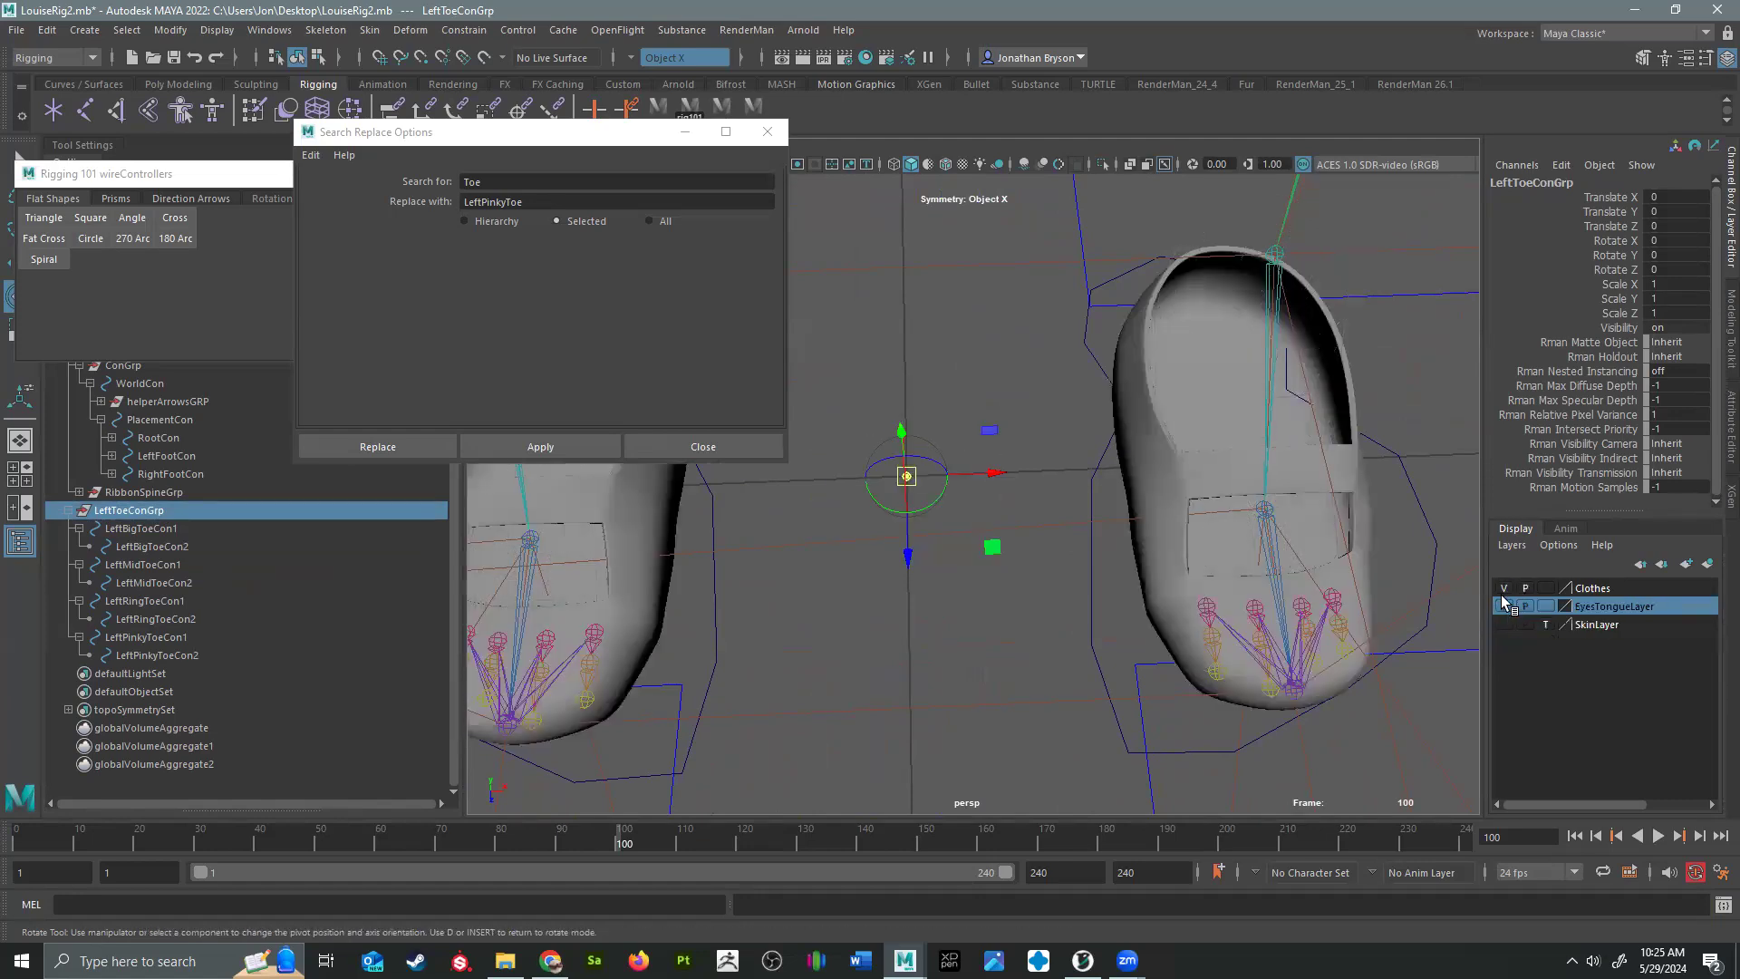
left_click(1504, 588)
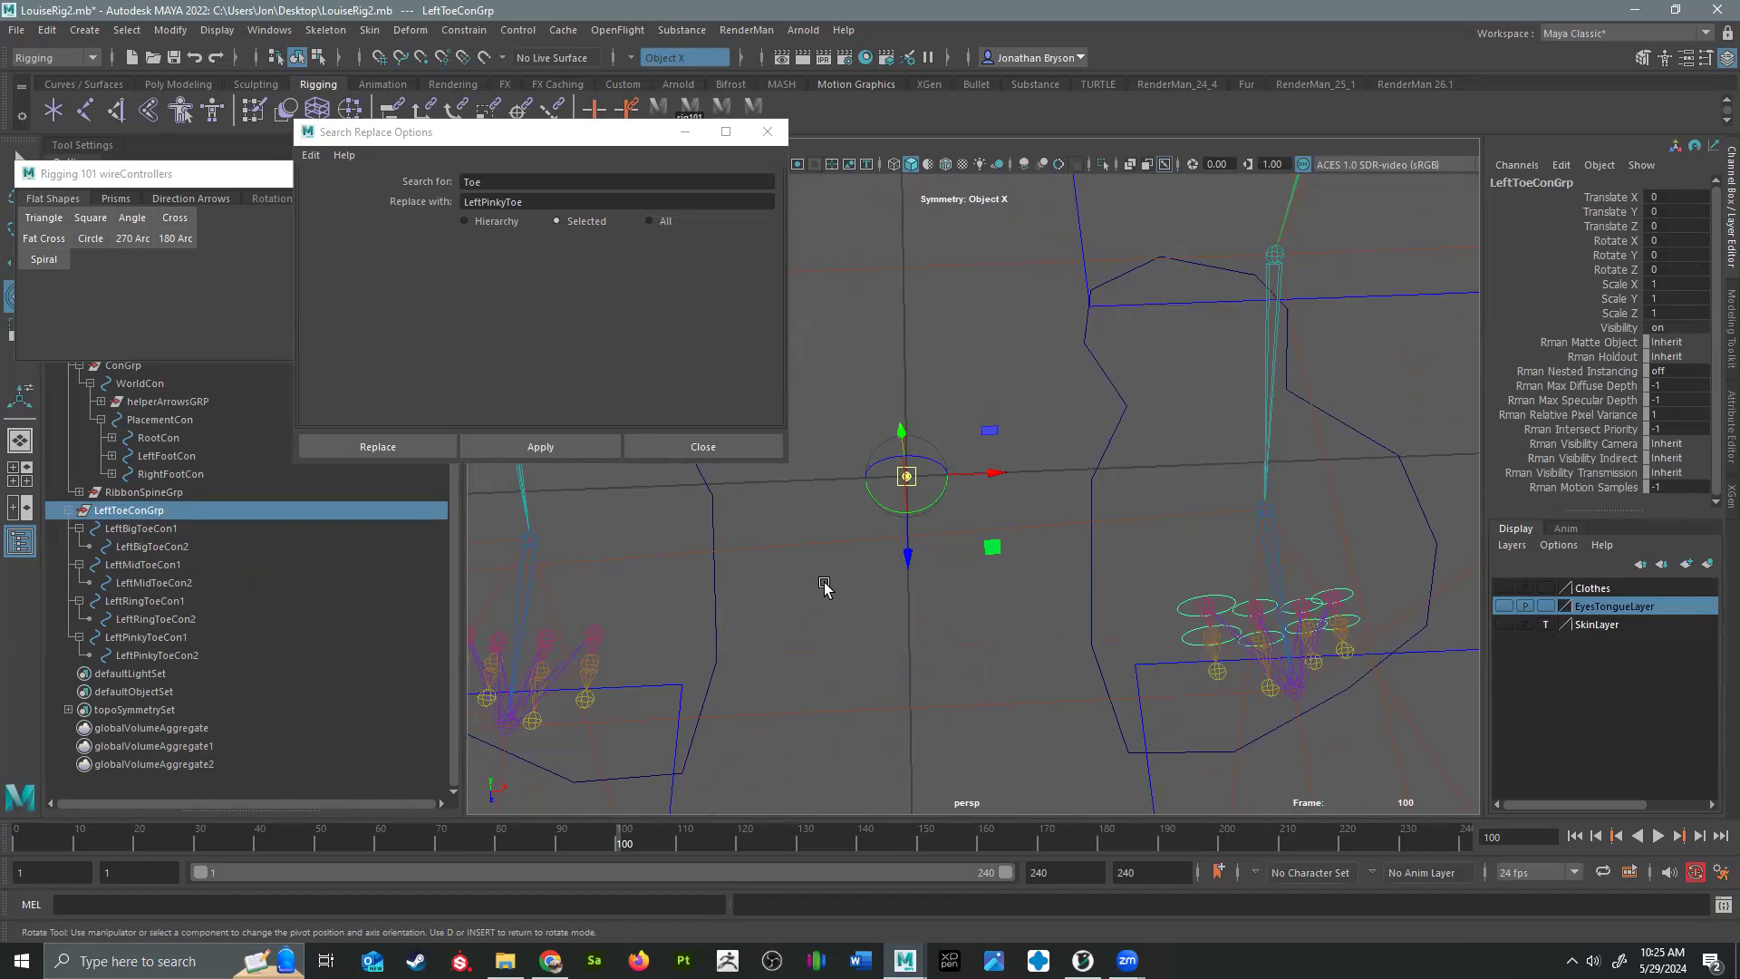
key("v")
left_click_drag(907, 476, 1301, 689)
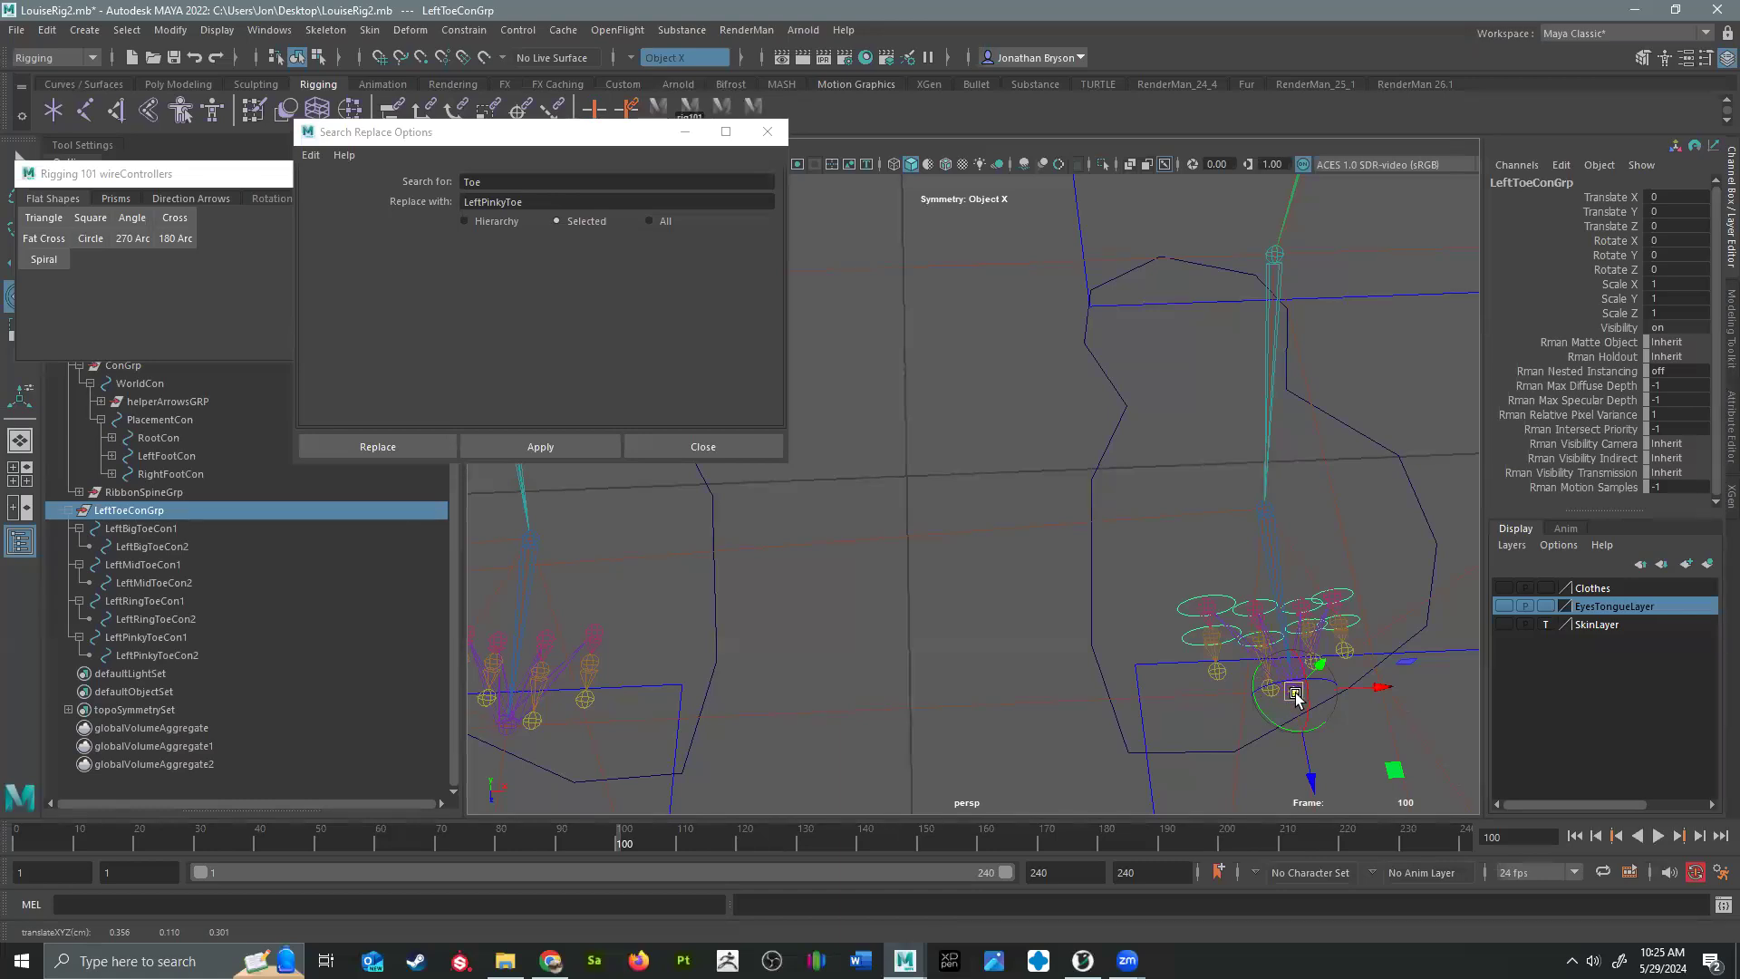
Step: Group LeftToeConGrp into a parent group pivoted at the origin and duplicate that group mirrored with Scale X -1
middle_click_drag(932, 733, 752, 620, "alt")
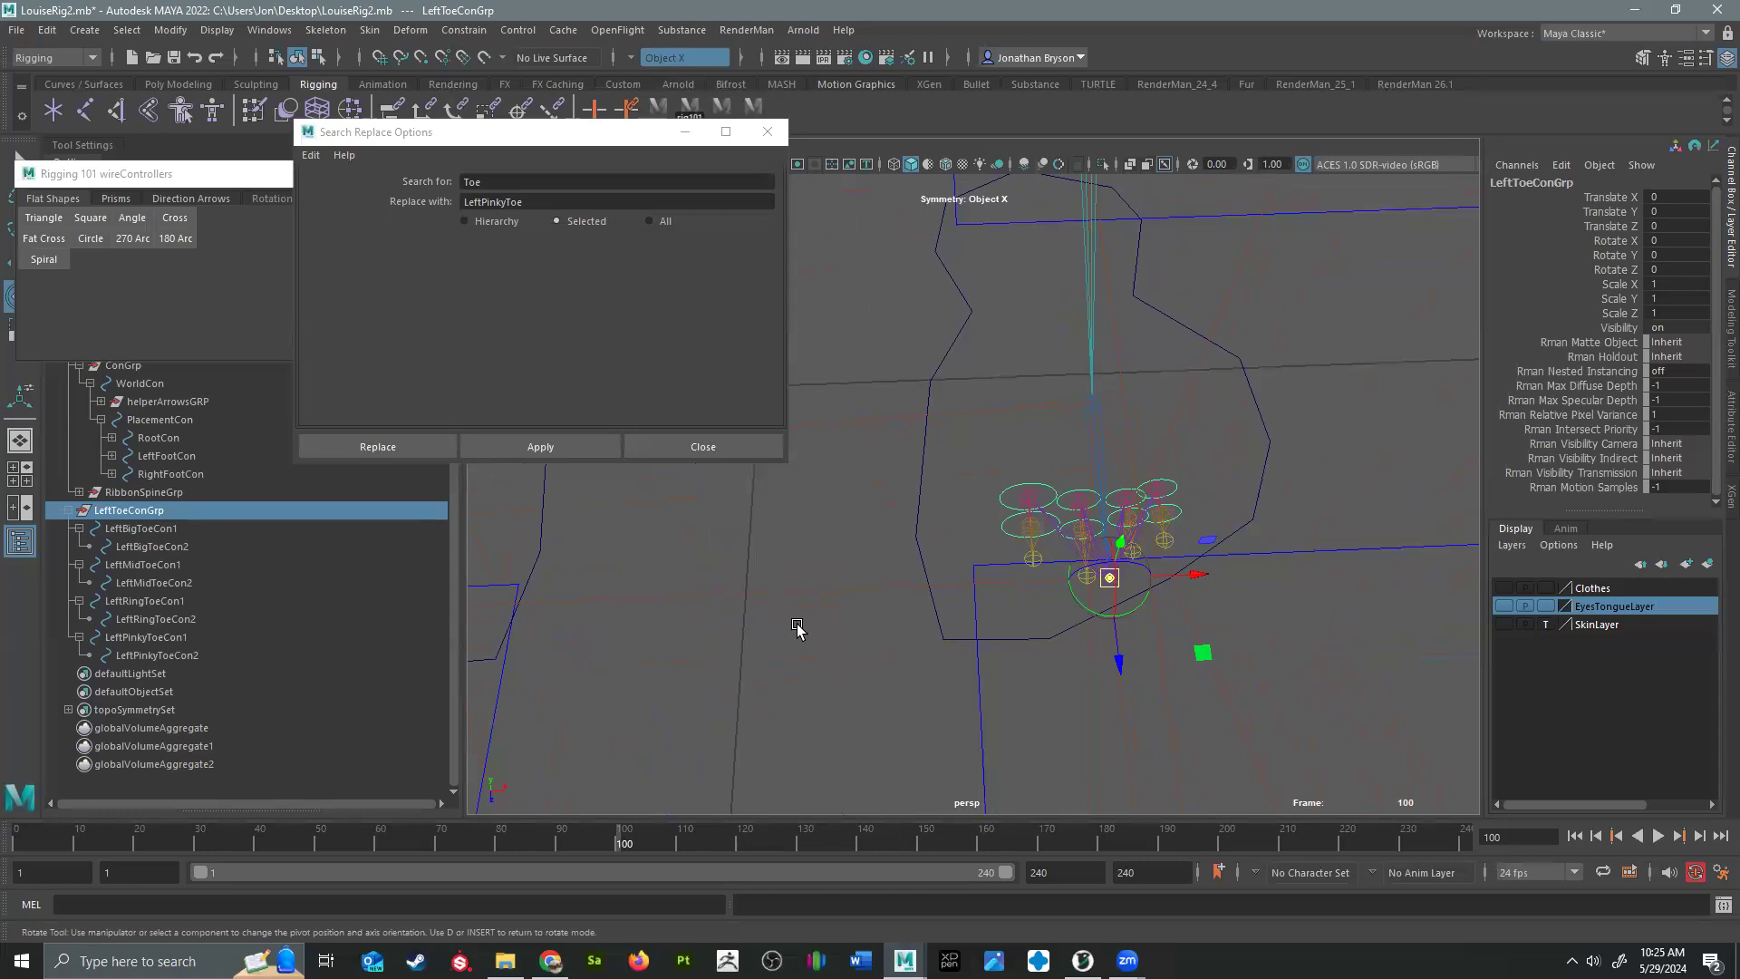
left_click(861, 669)
left_click(138, 513)
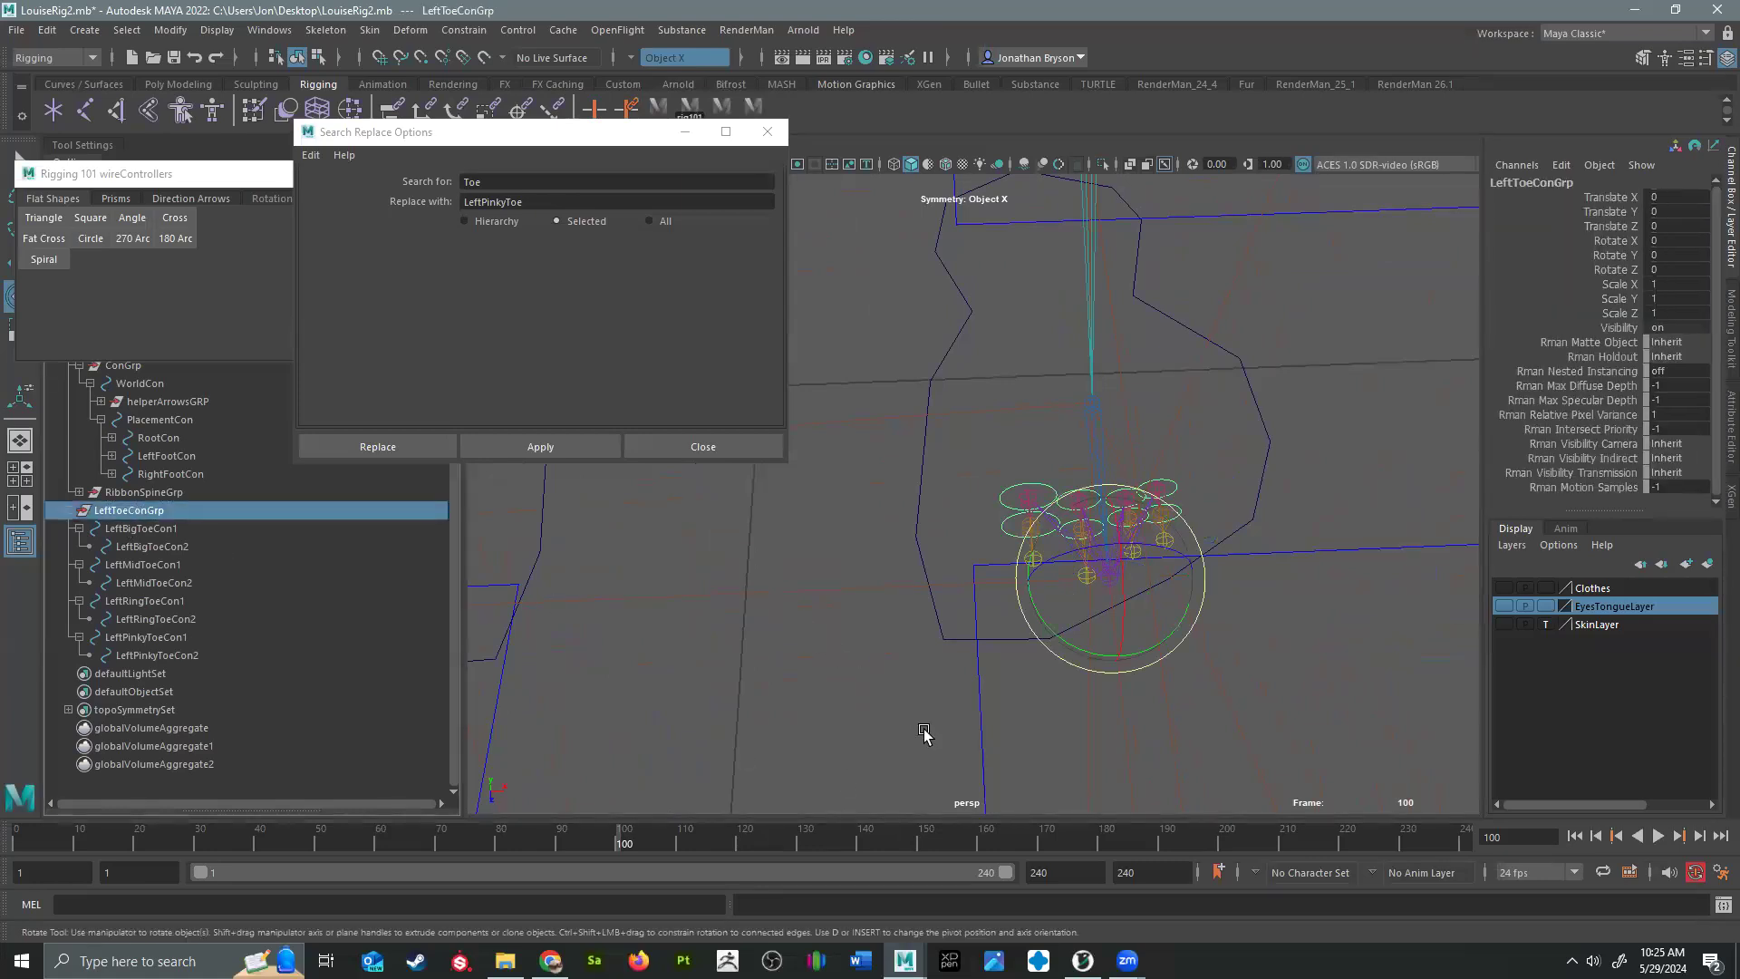
key("ctrl+g")
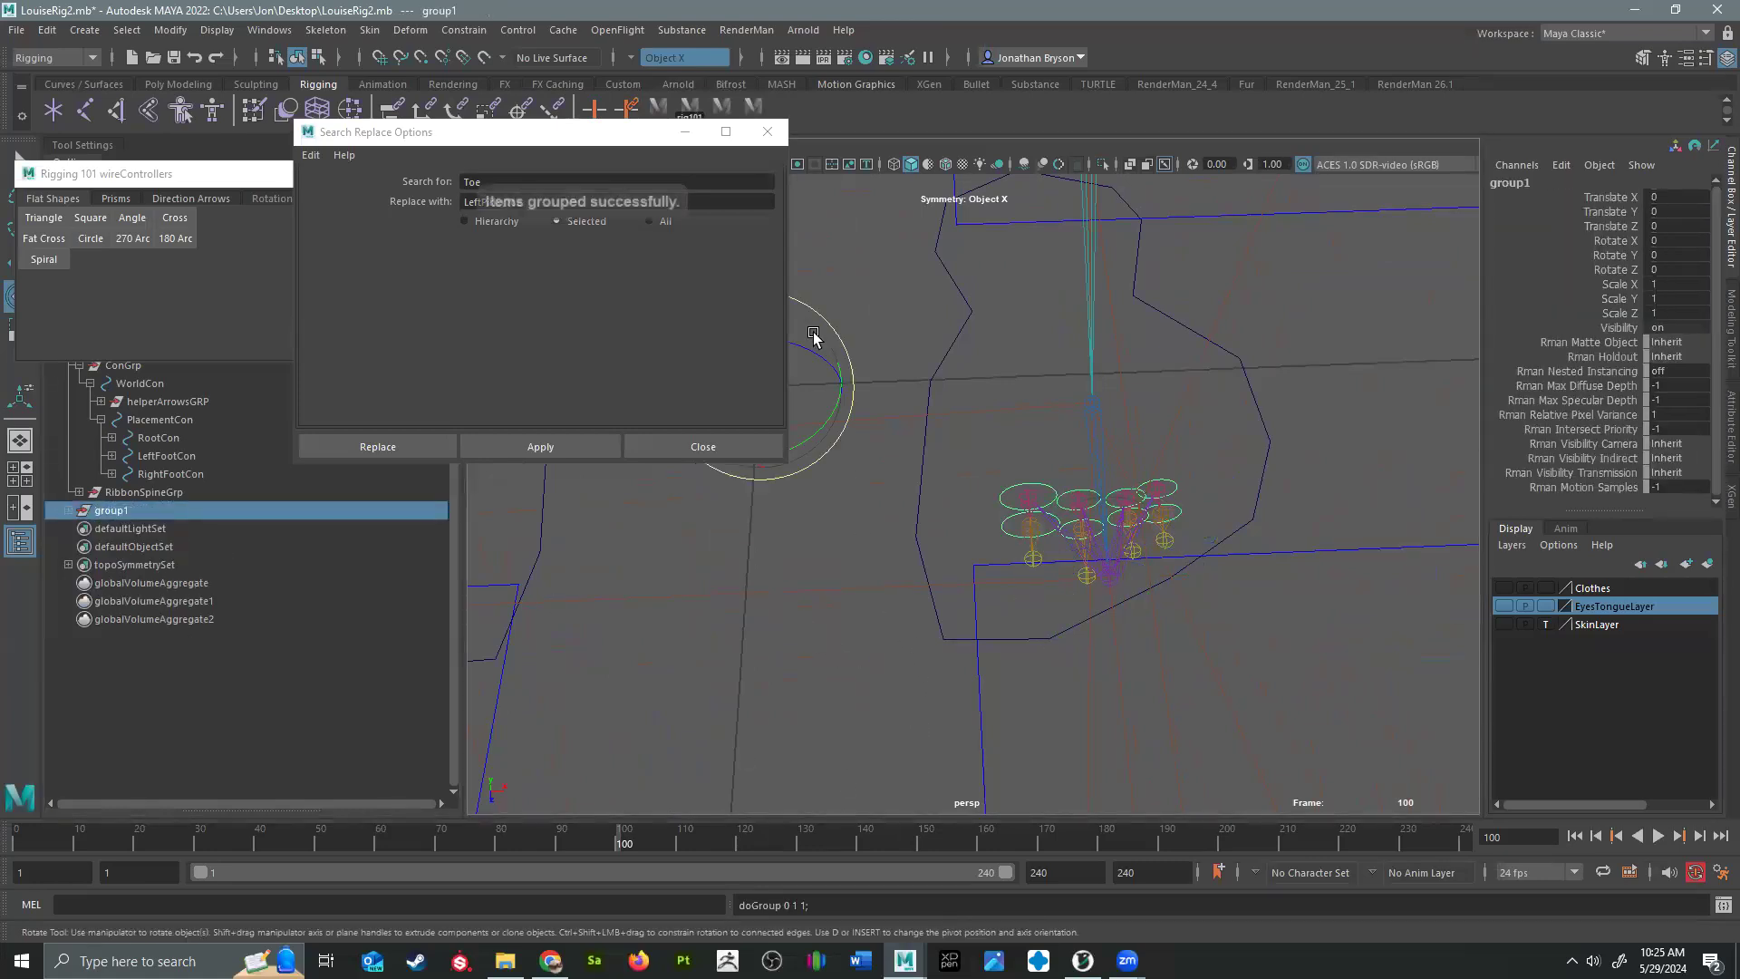
left_click(159, 33)
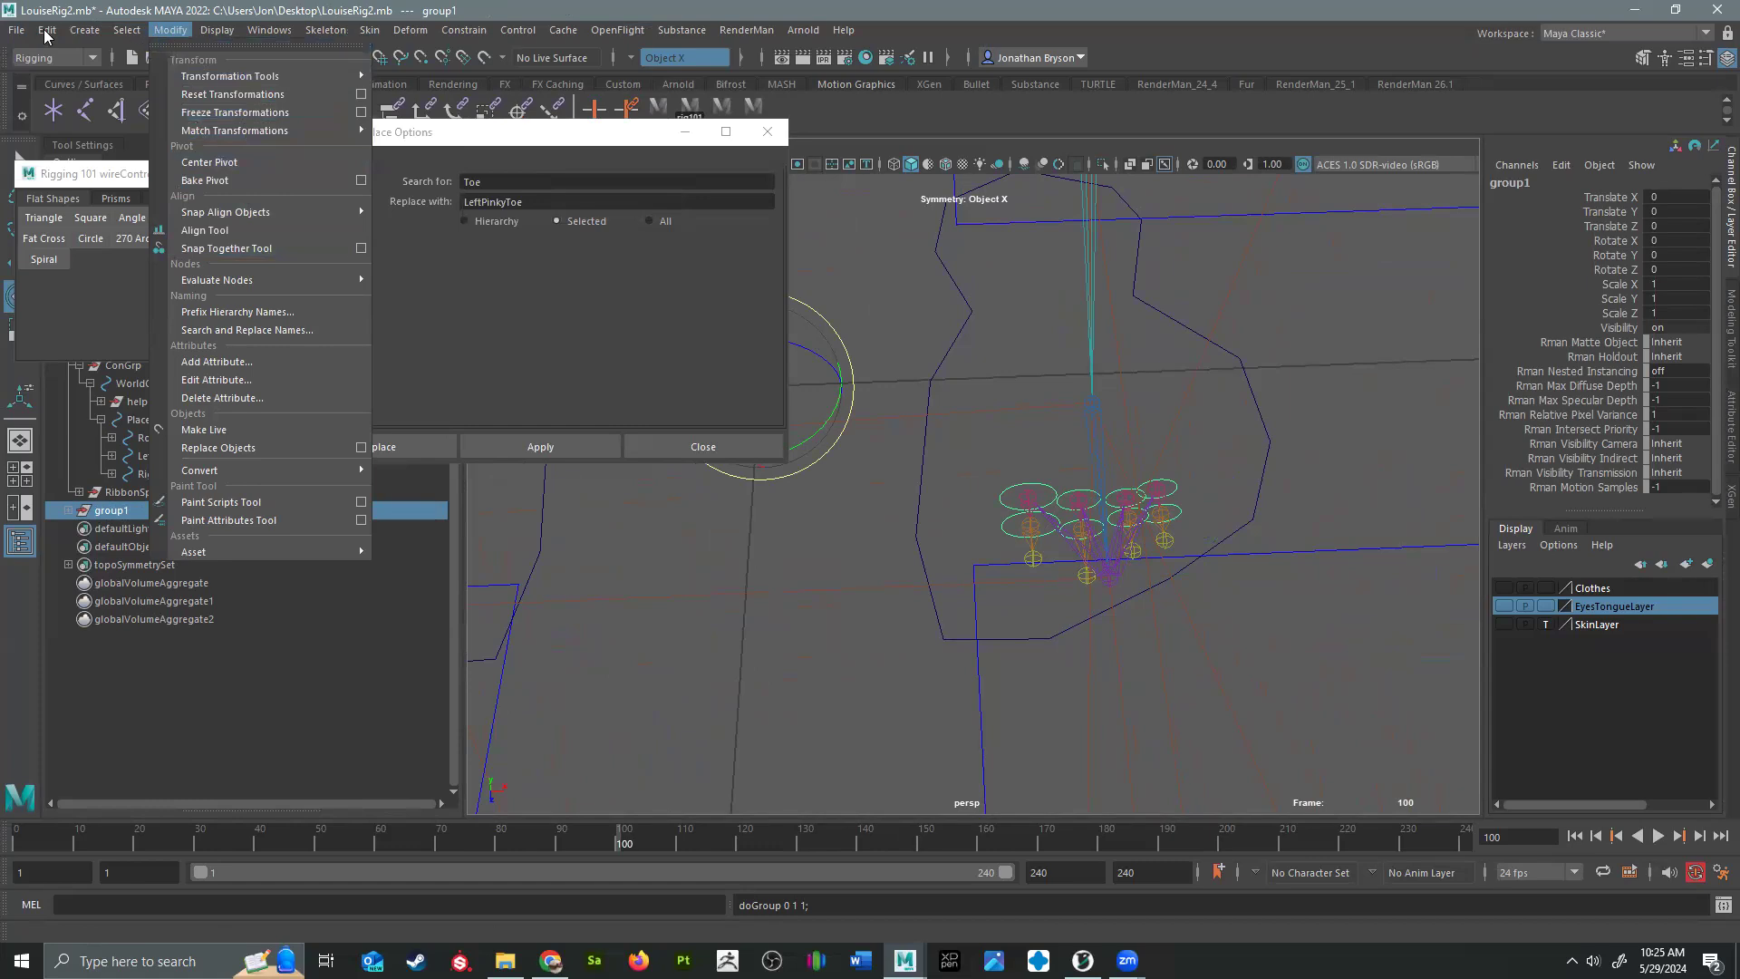
mouse_move(47, 30)
left_click(158, 319)
middle_click_drag(983, 723, 1342, 760, "alt")
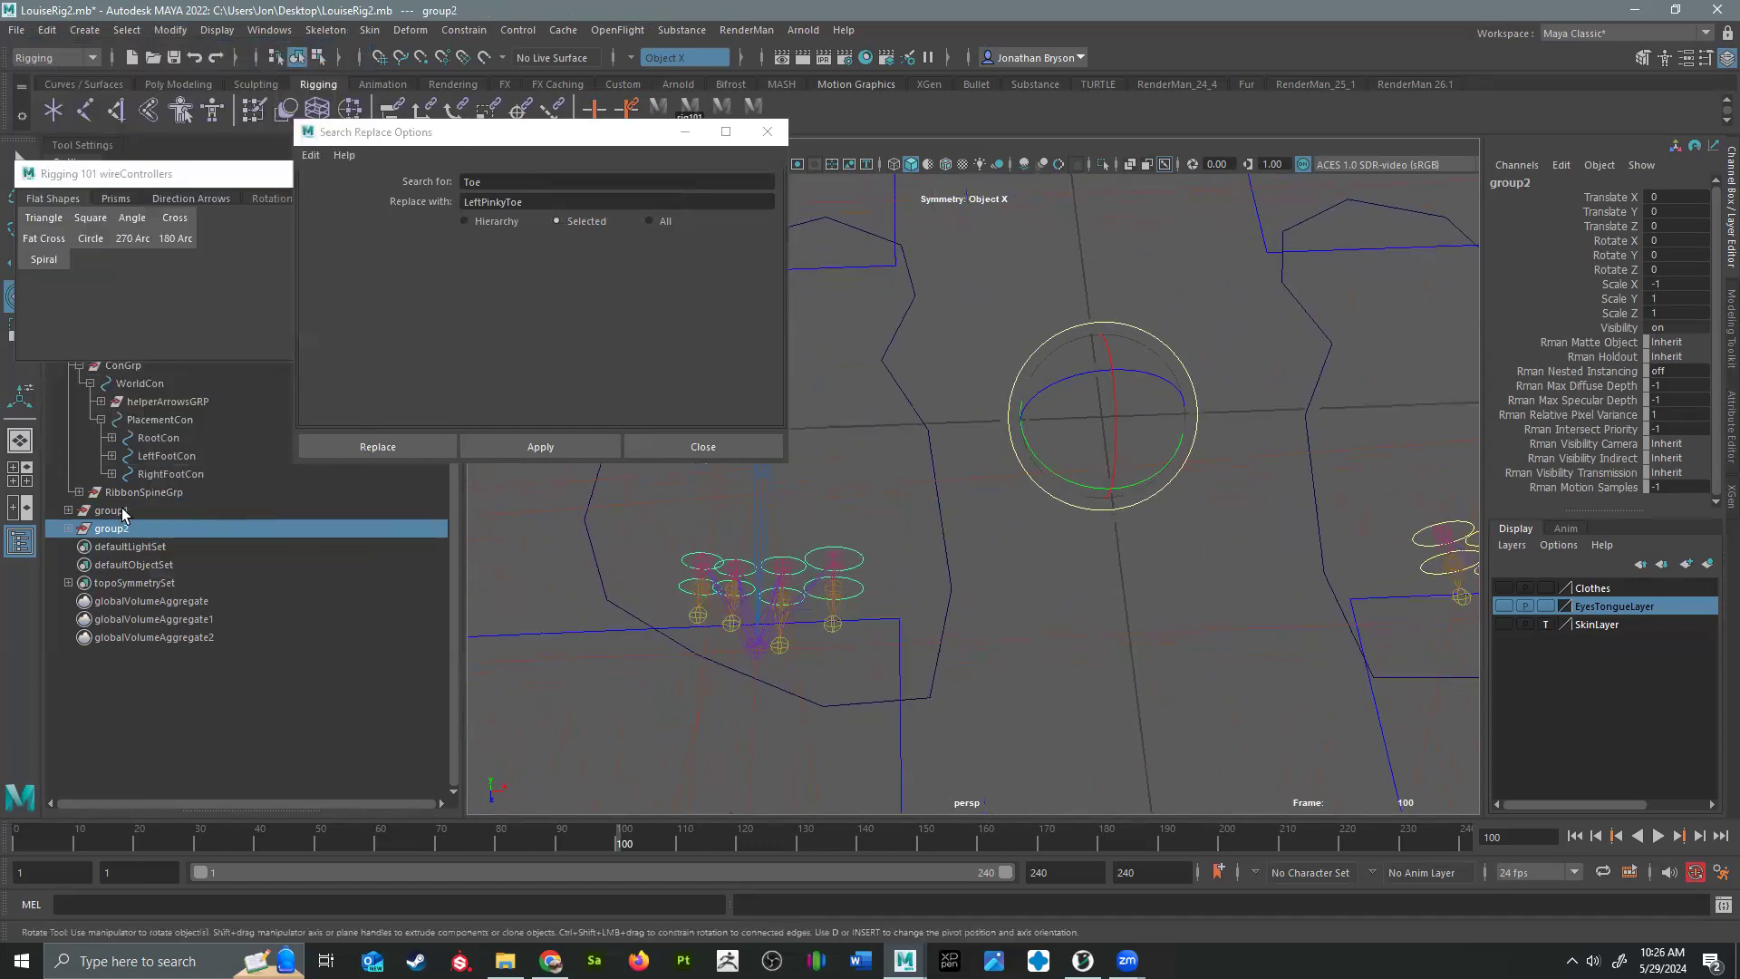
Step: Replace "Left" with "Right" in the names of all nodes in the mirrored group2 hierarchy
left_click(69, 529, "shift")
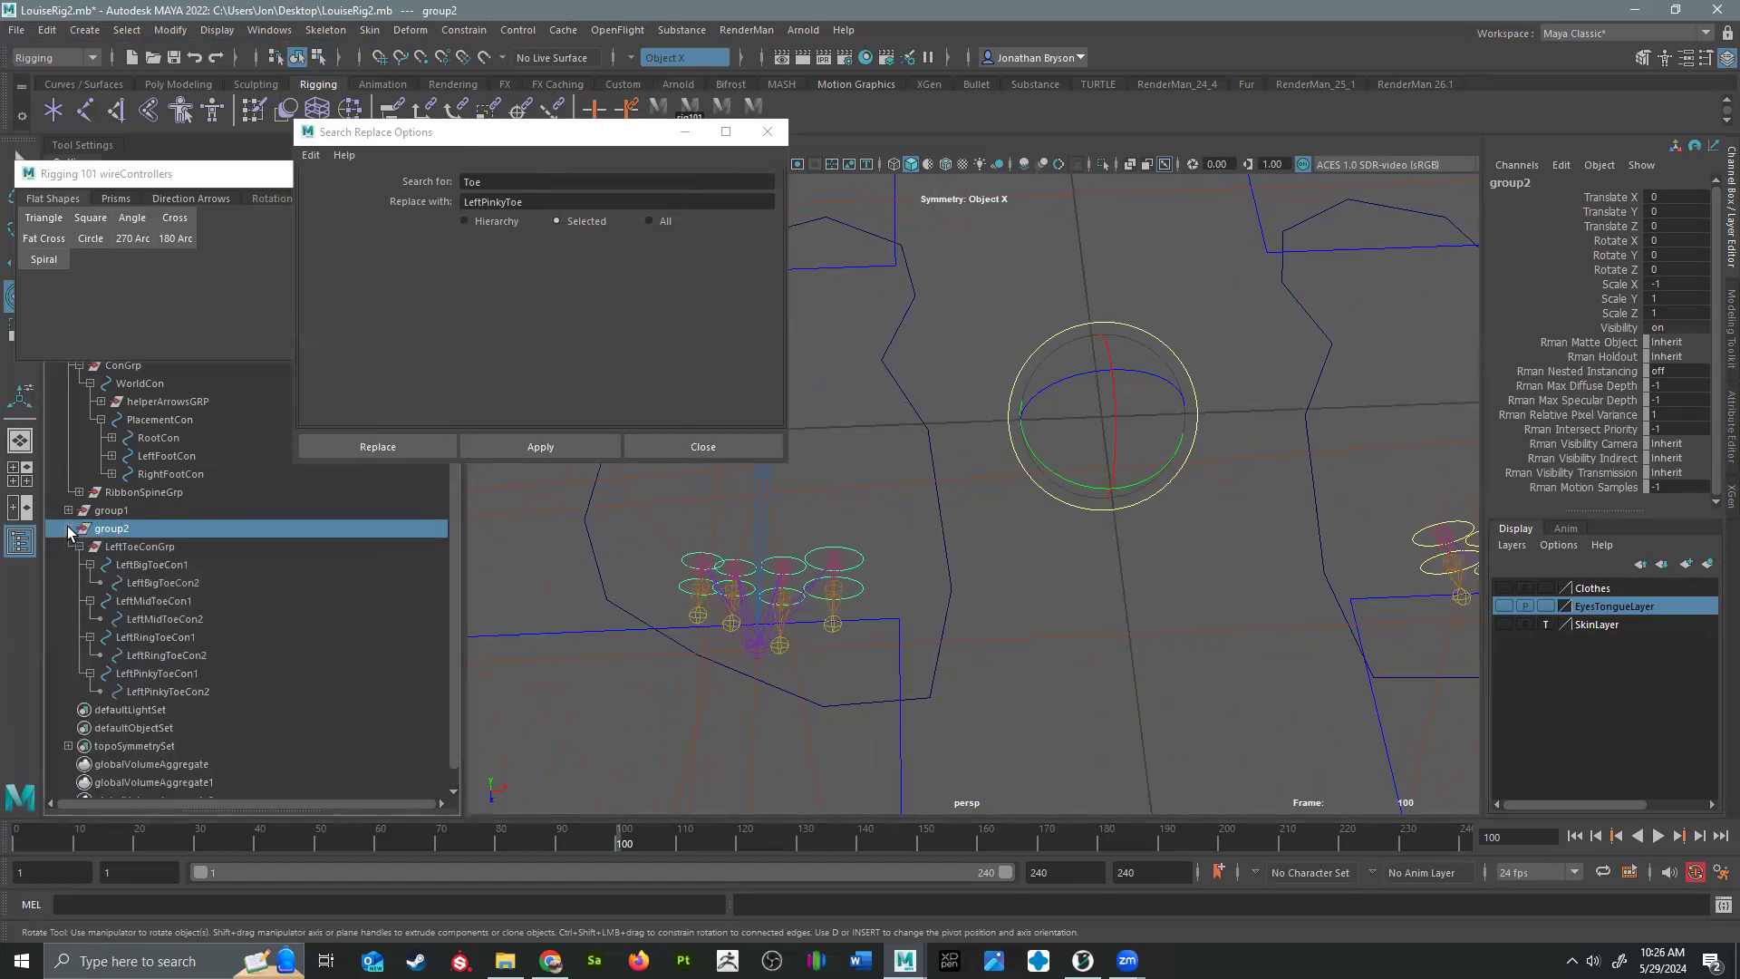
left_click(147, 692, "shift")
double_click(501, 181)
type("Left")
key("Tab")
type("Right")
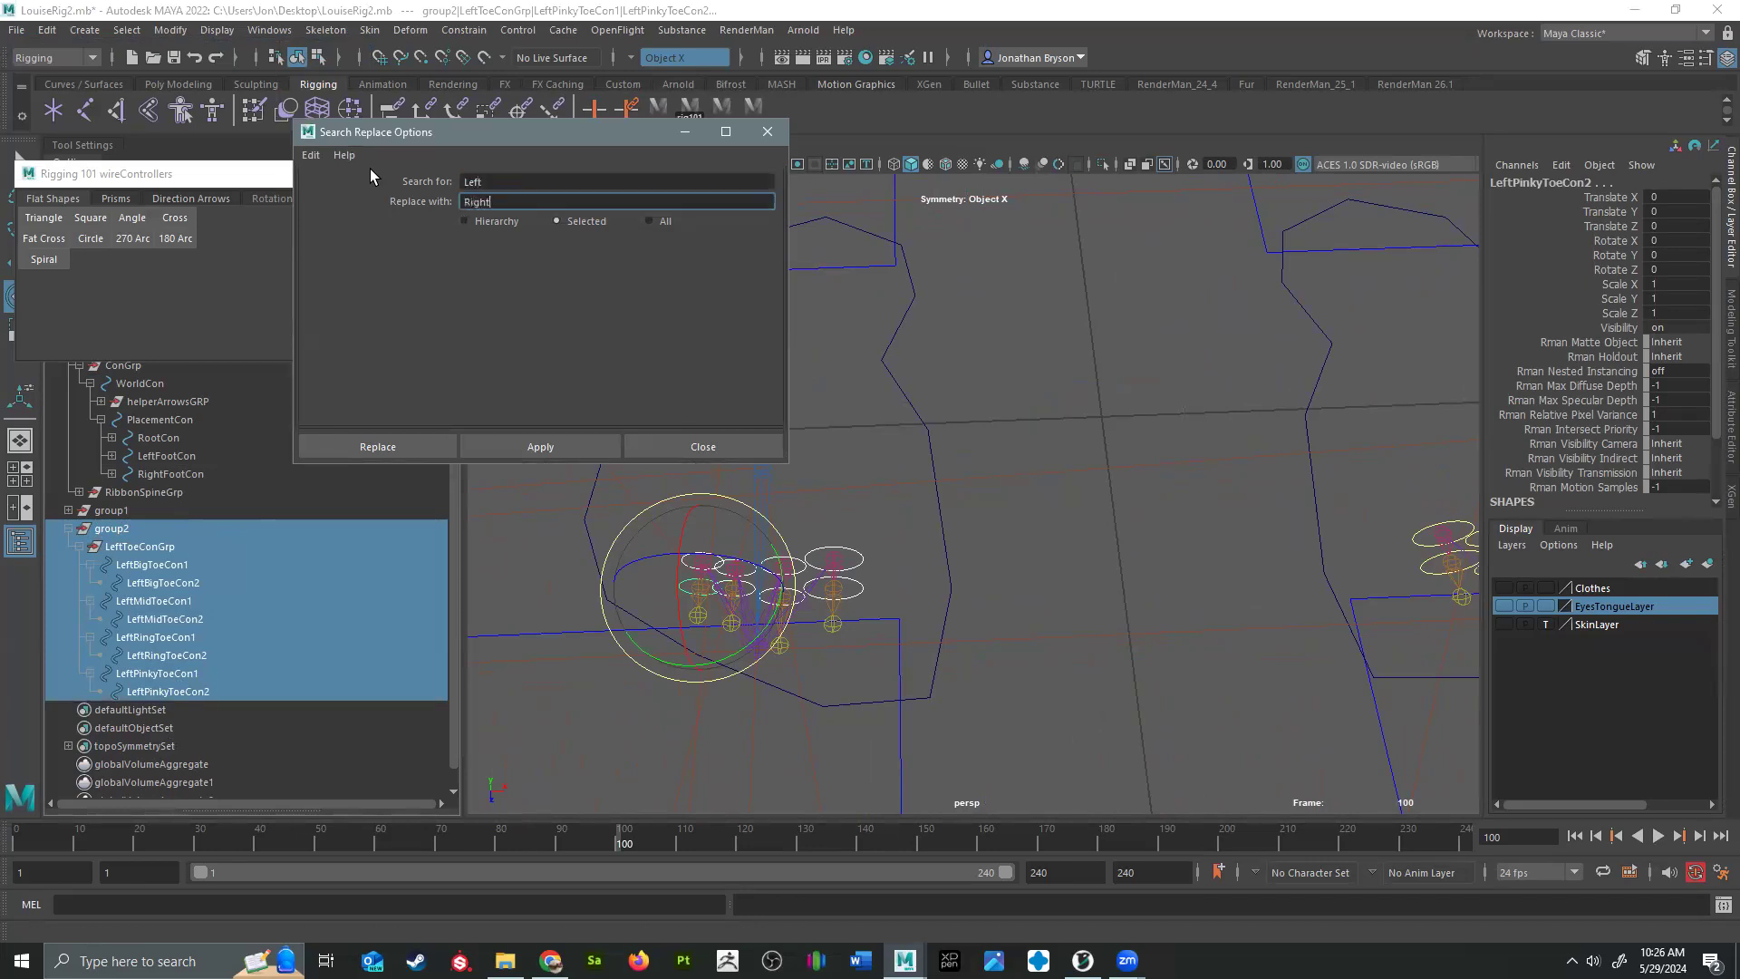
left_click(530, 444)
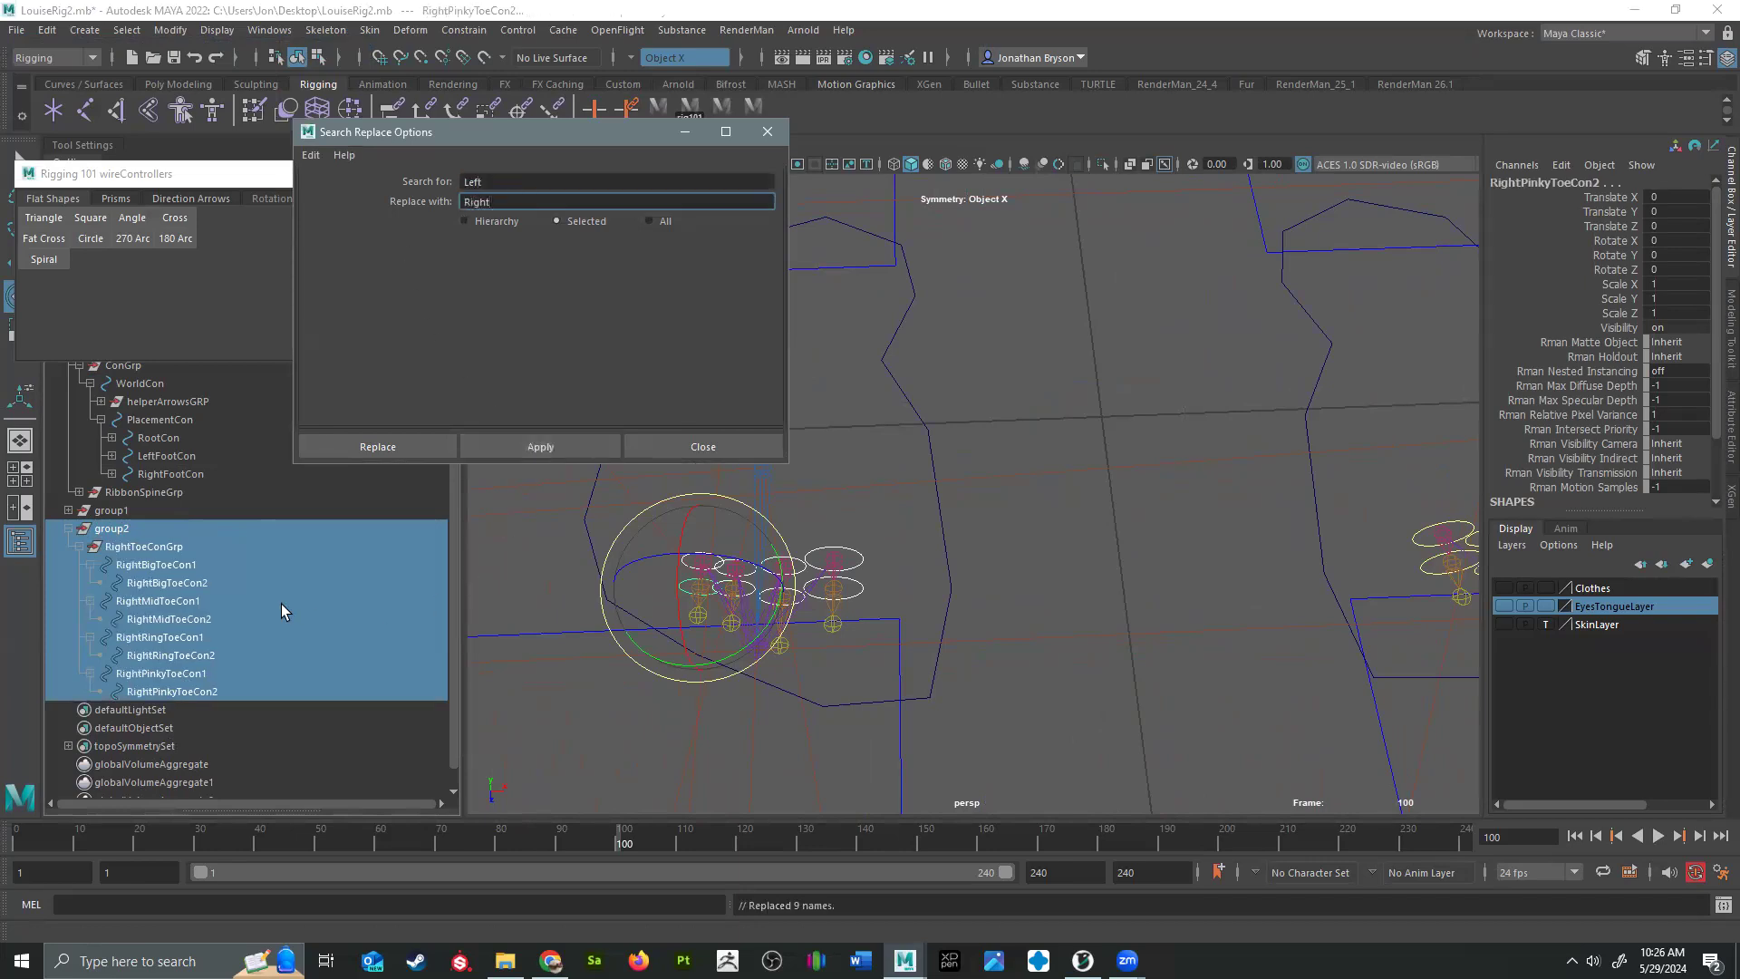
Step: Unparent RightToeConGrp from group2 and delete the empty group2
left_click(160, 547)
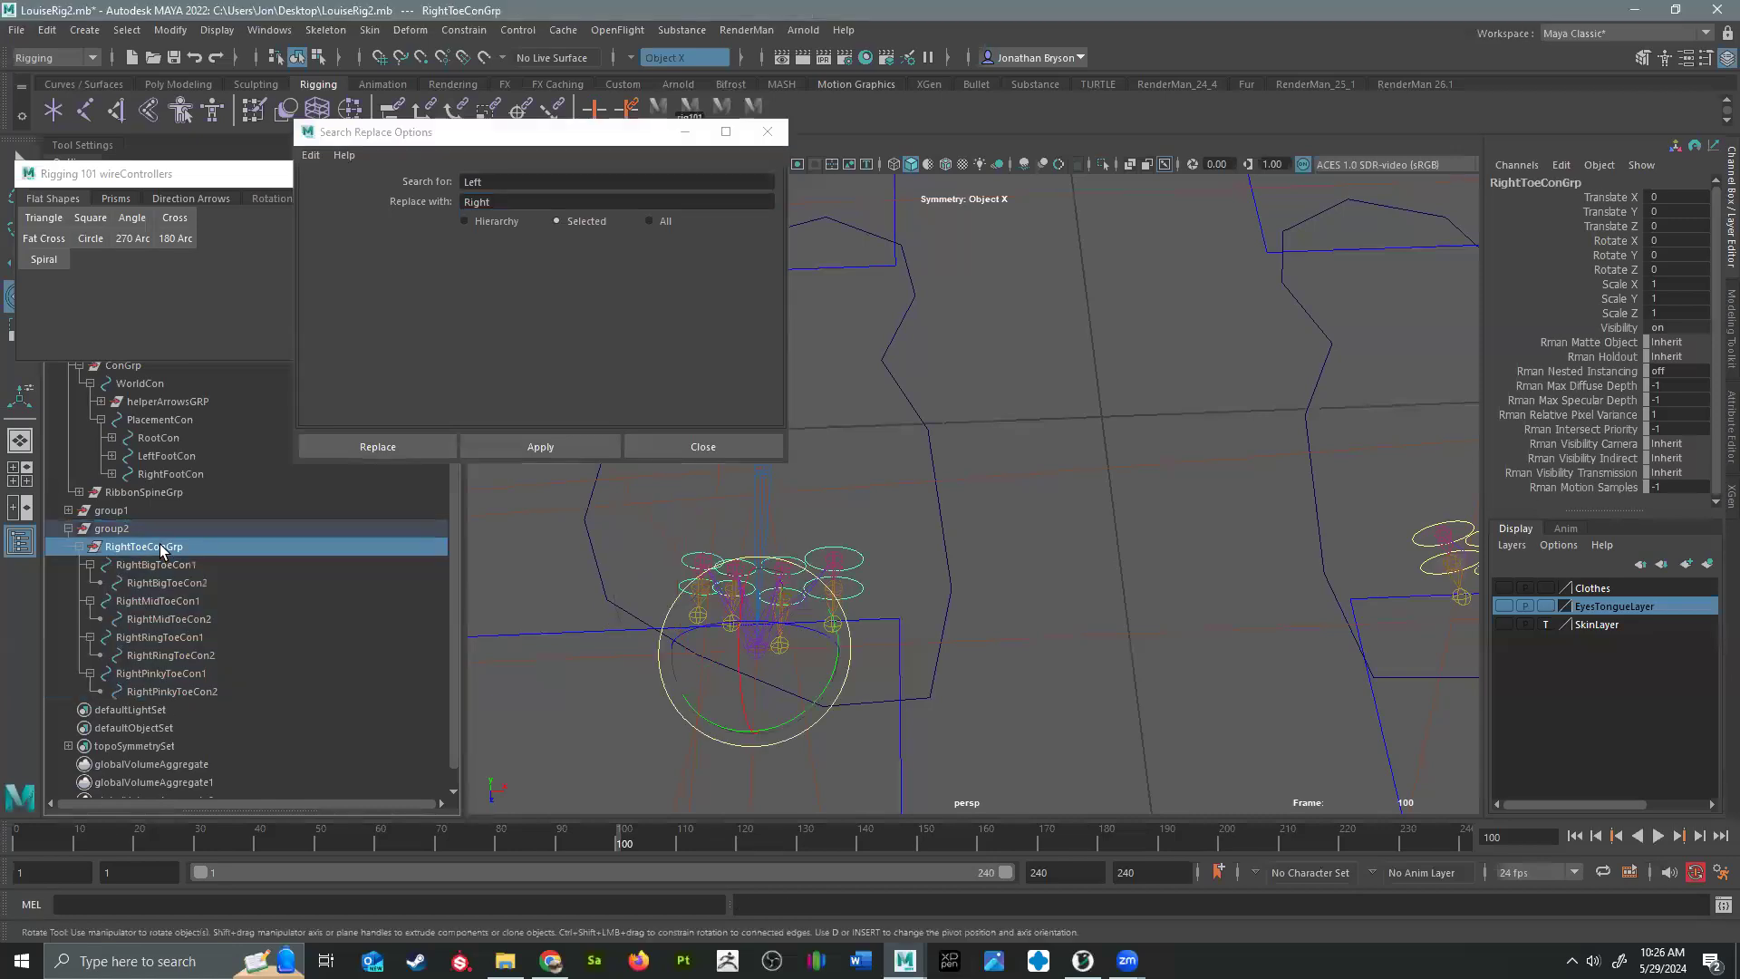
key("shift+p")
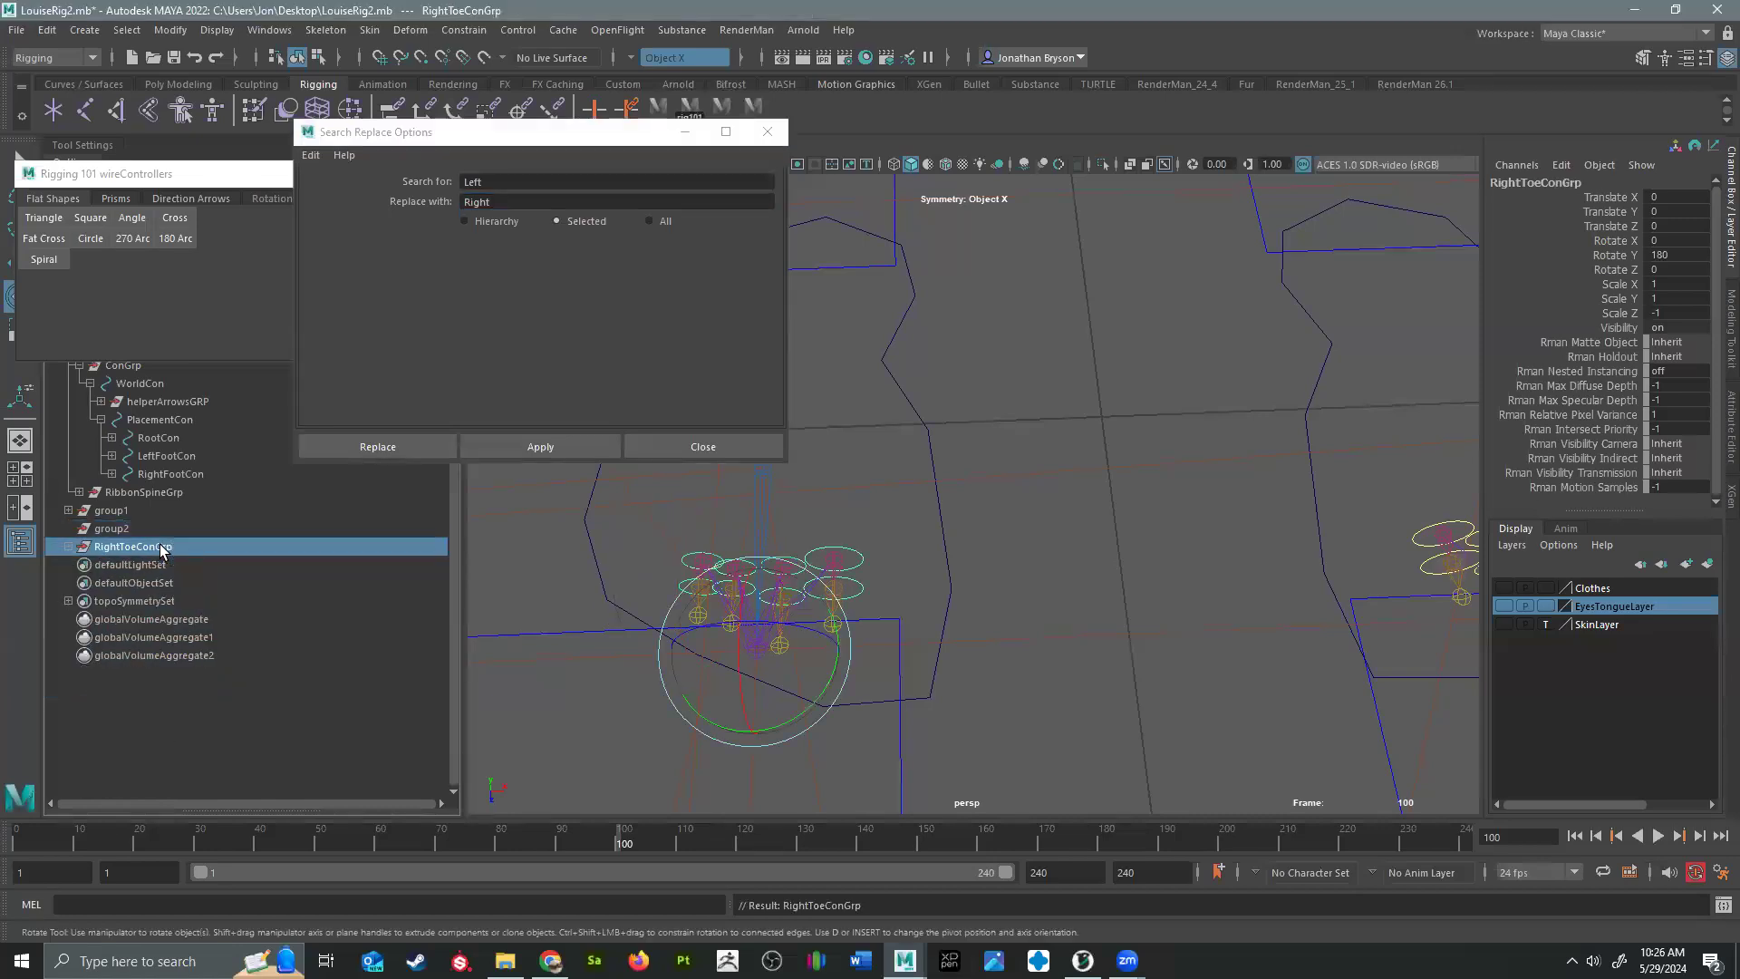
left_click(91, 523)
key("Delete")
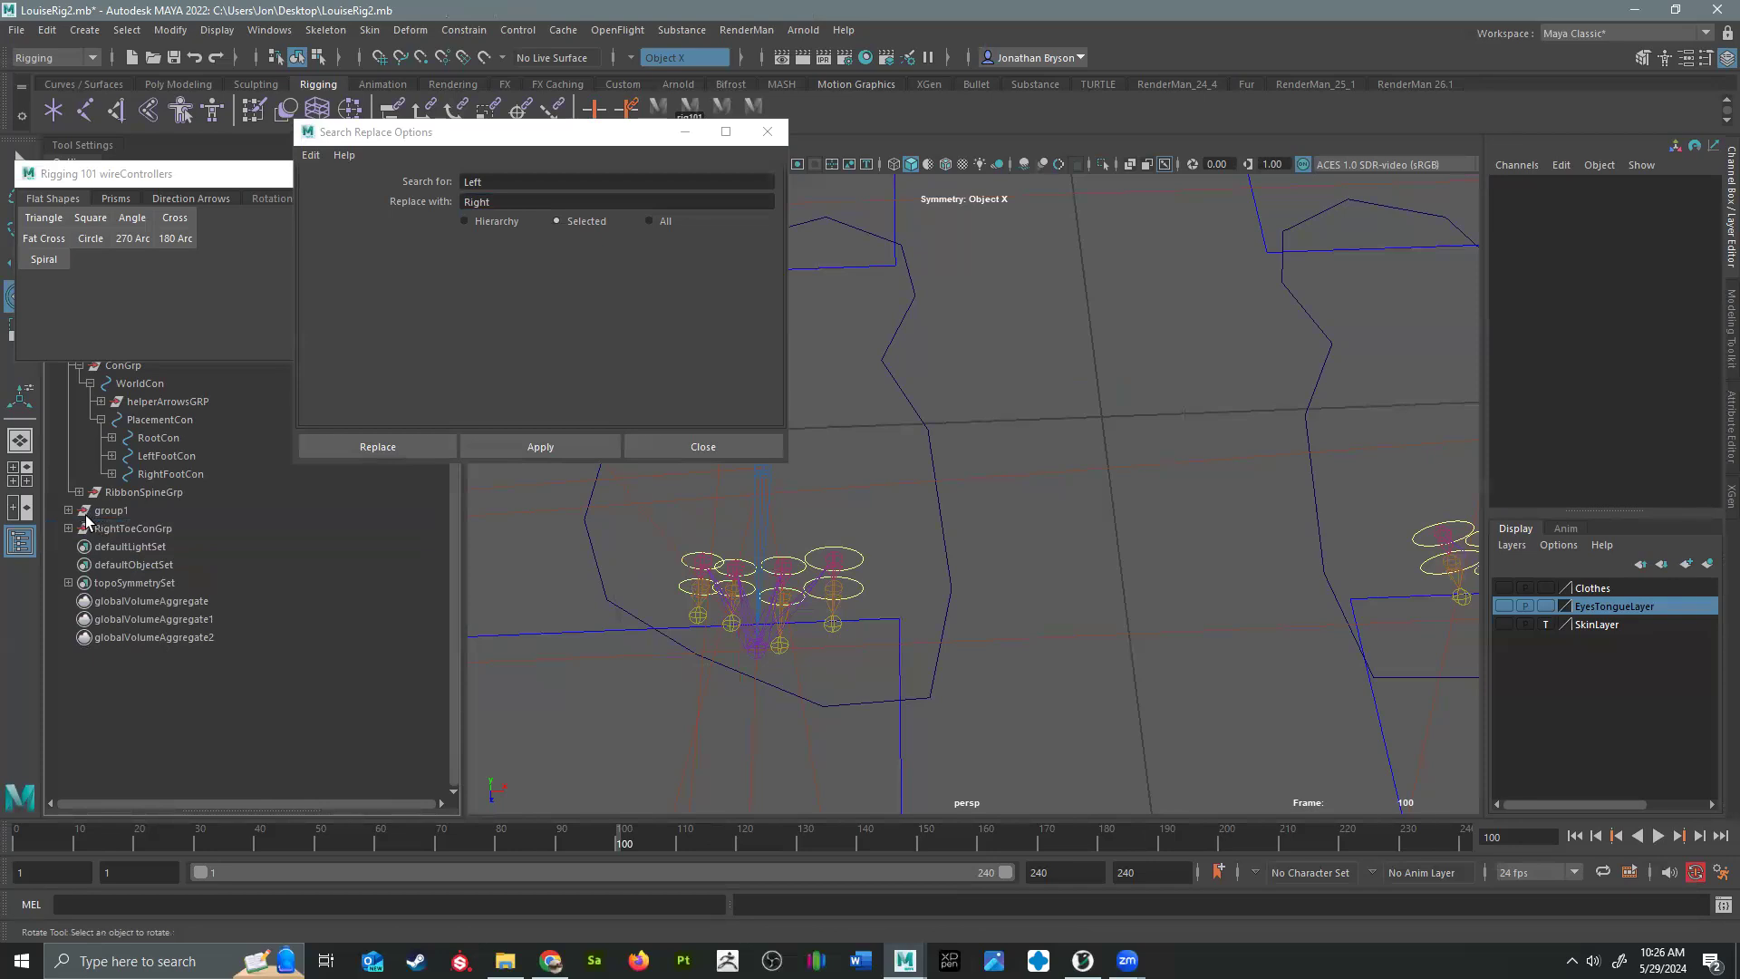
Step: Unparent LeftToeConGrp from group1 and delete the empty group1
left_click(68, 511)
left_click(111, 510)
left_click(134, 527)
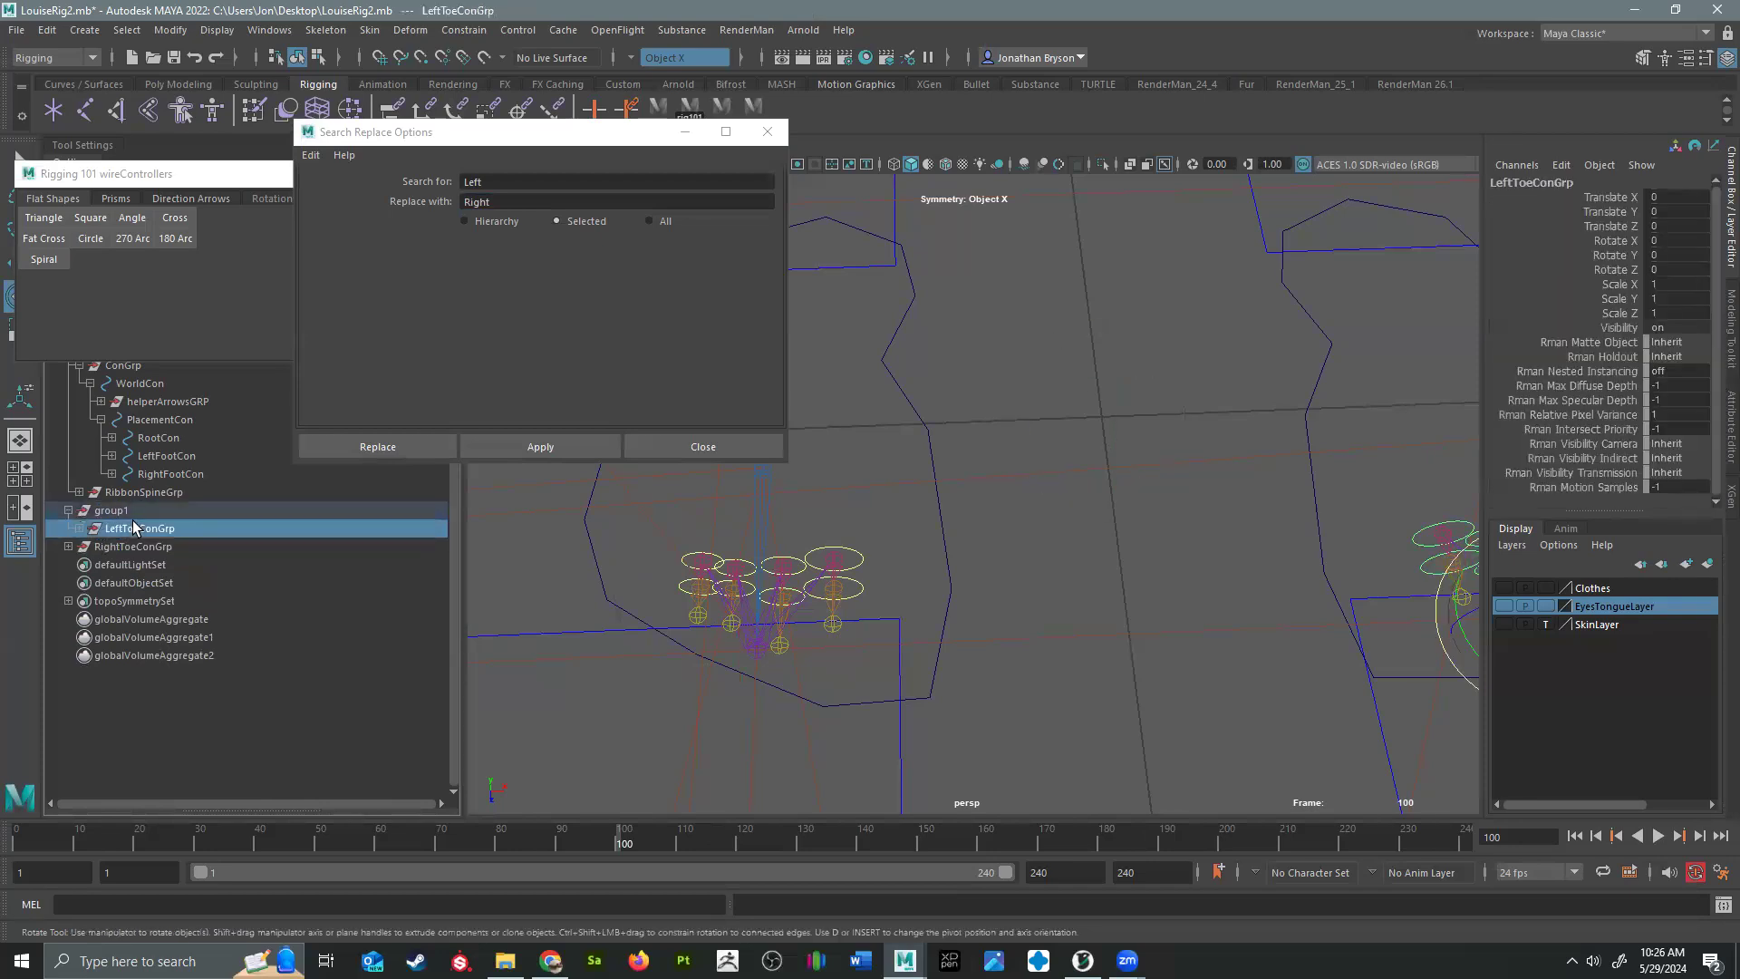
key("shift+p")
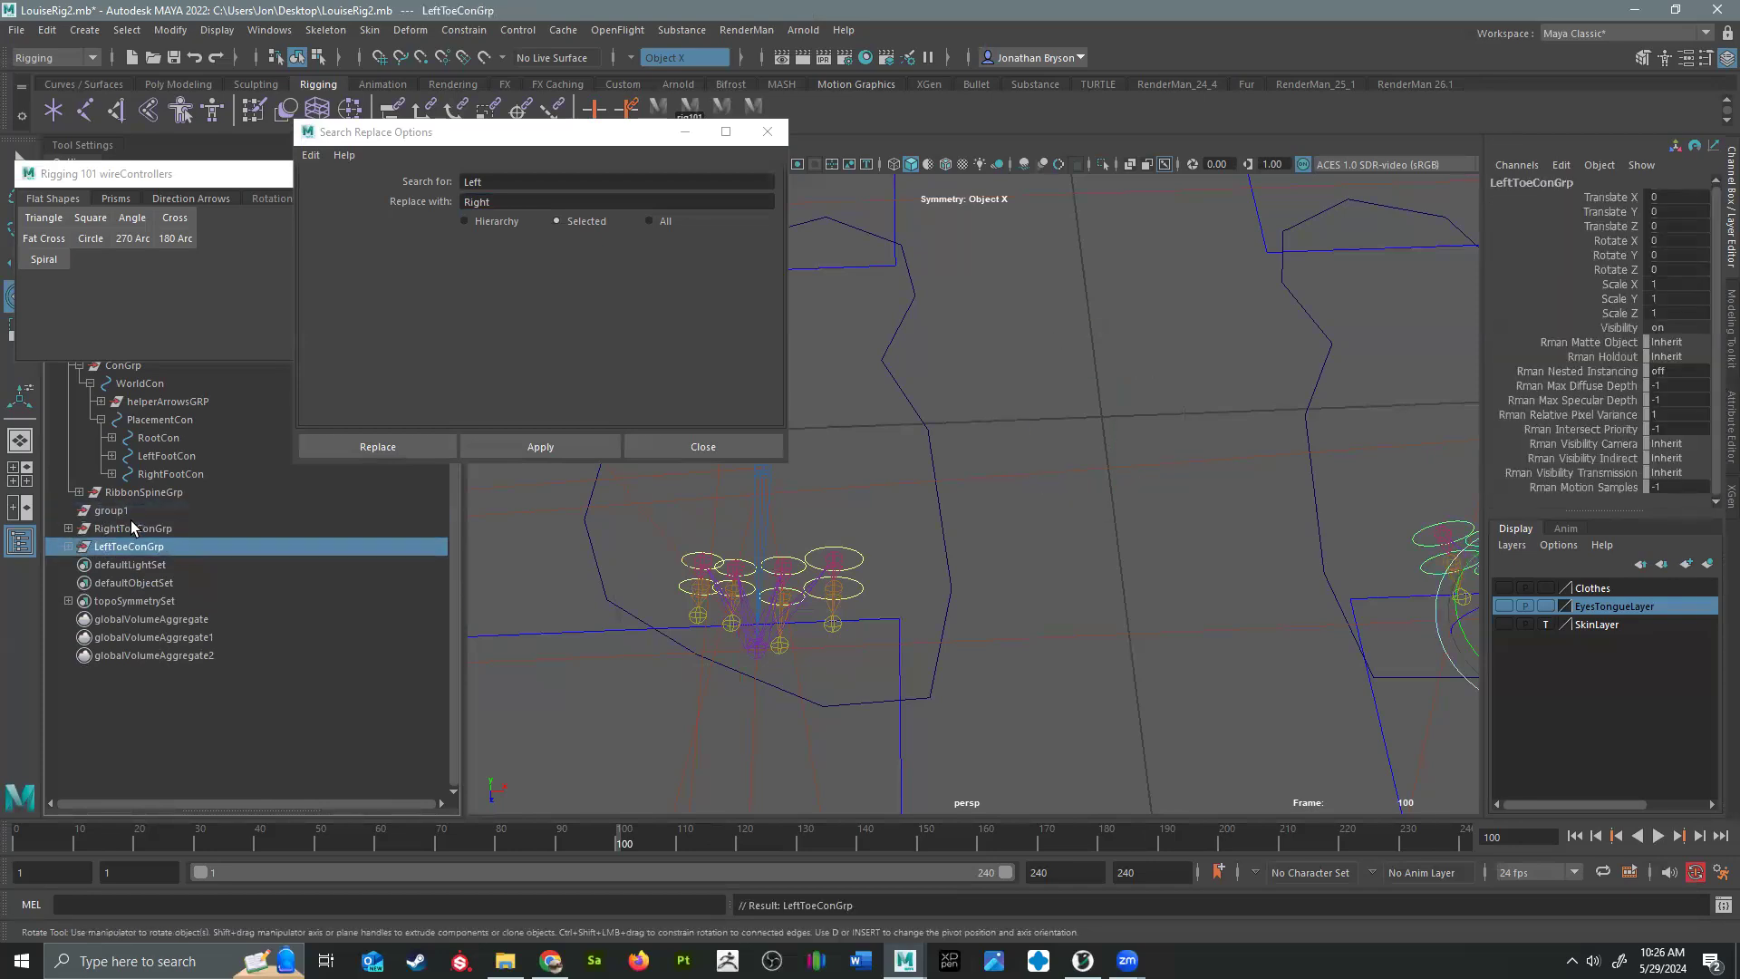
left_click(131, 518)
key("Delete")
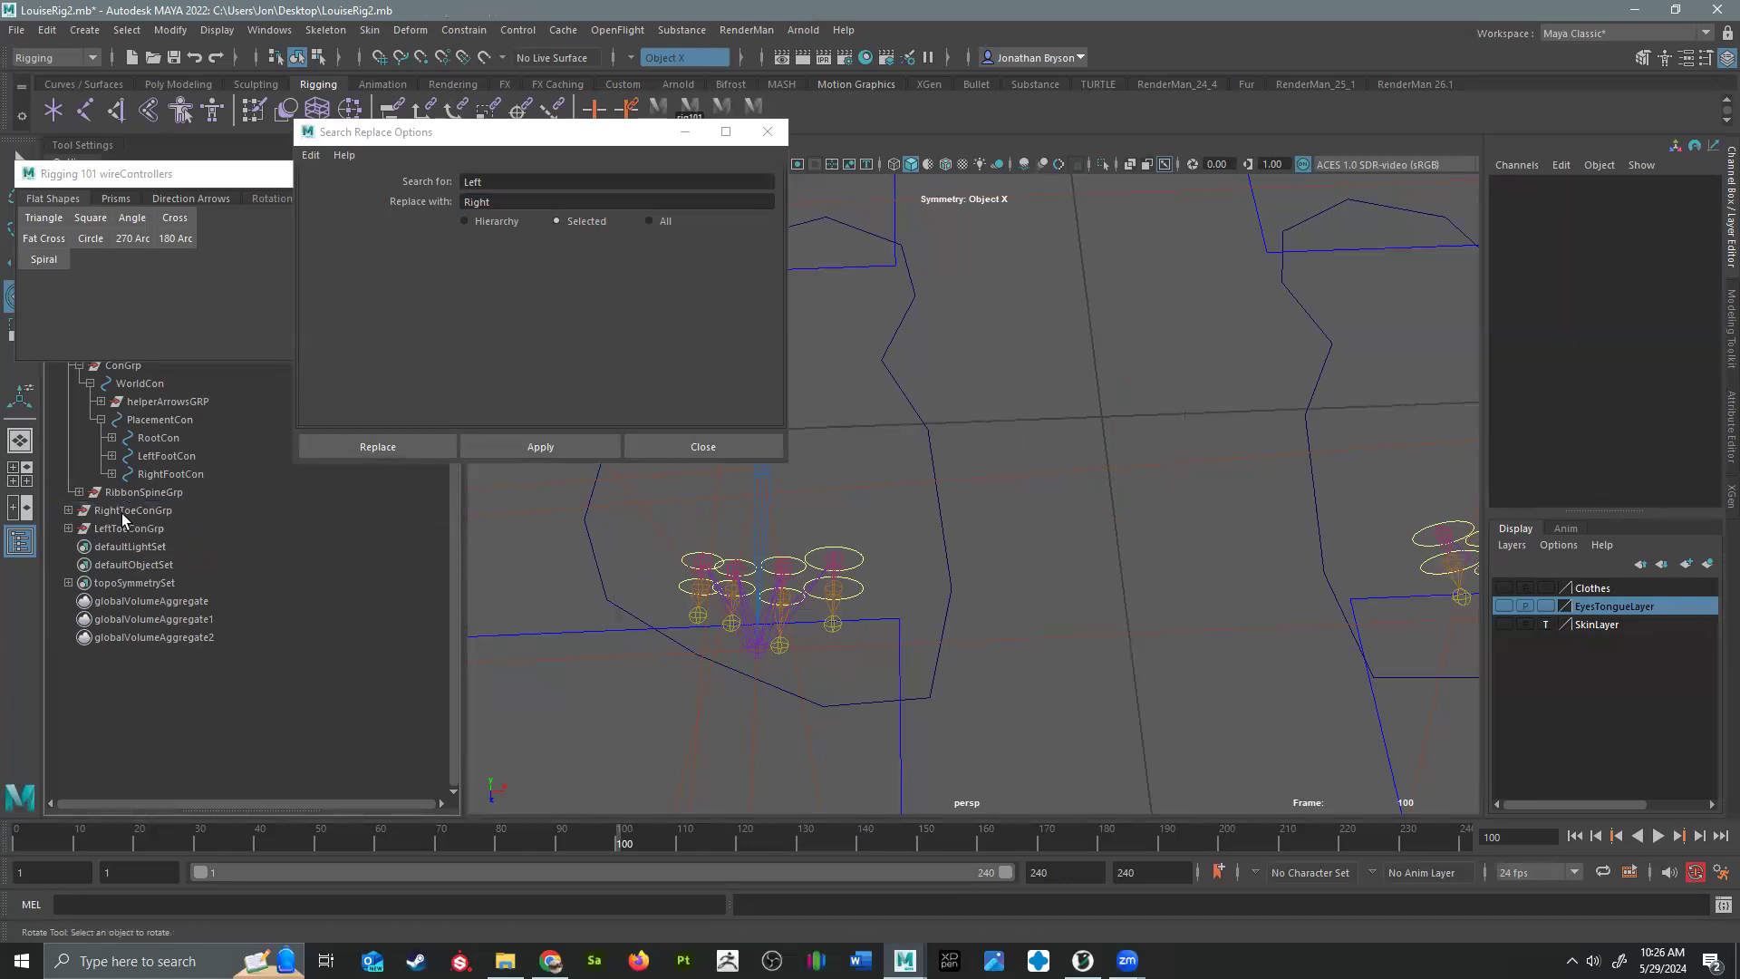
Step: Freeze the transformations of RightToeConGrp together with all the right toe controllers inside it
left_click(69, 510)
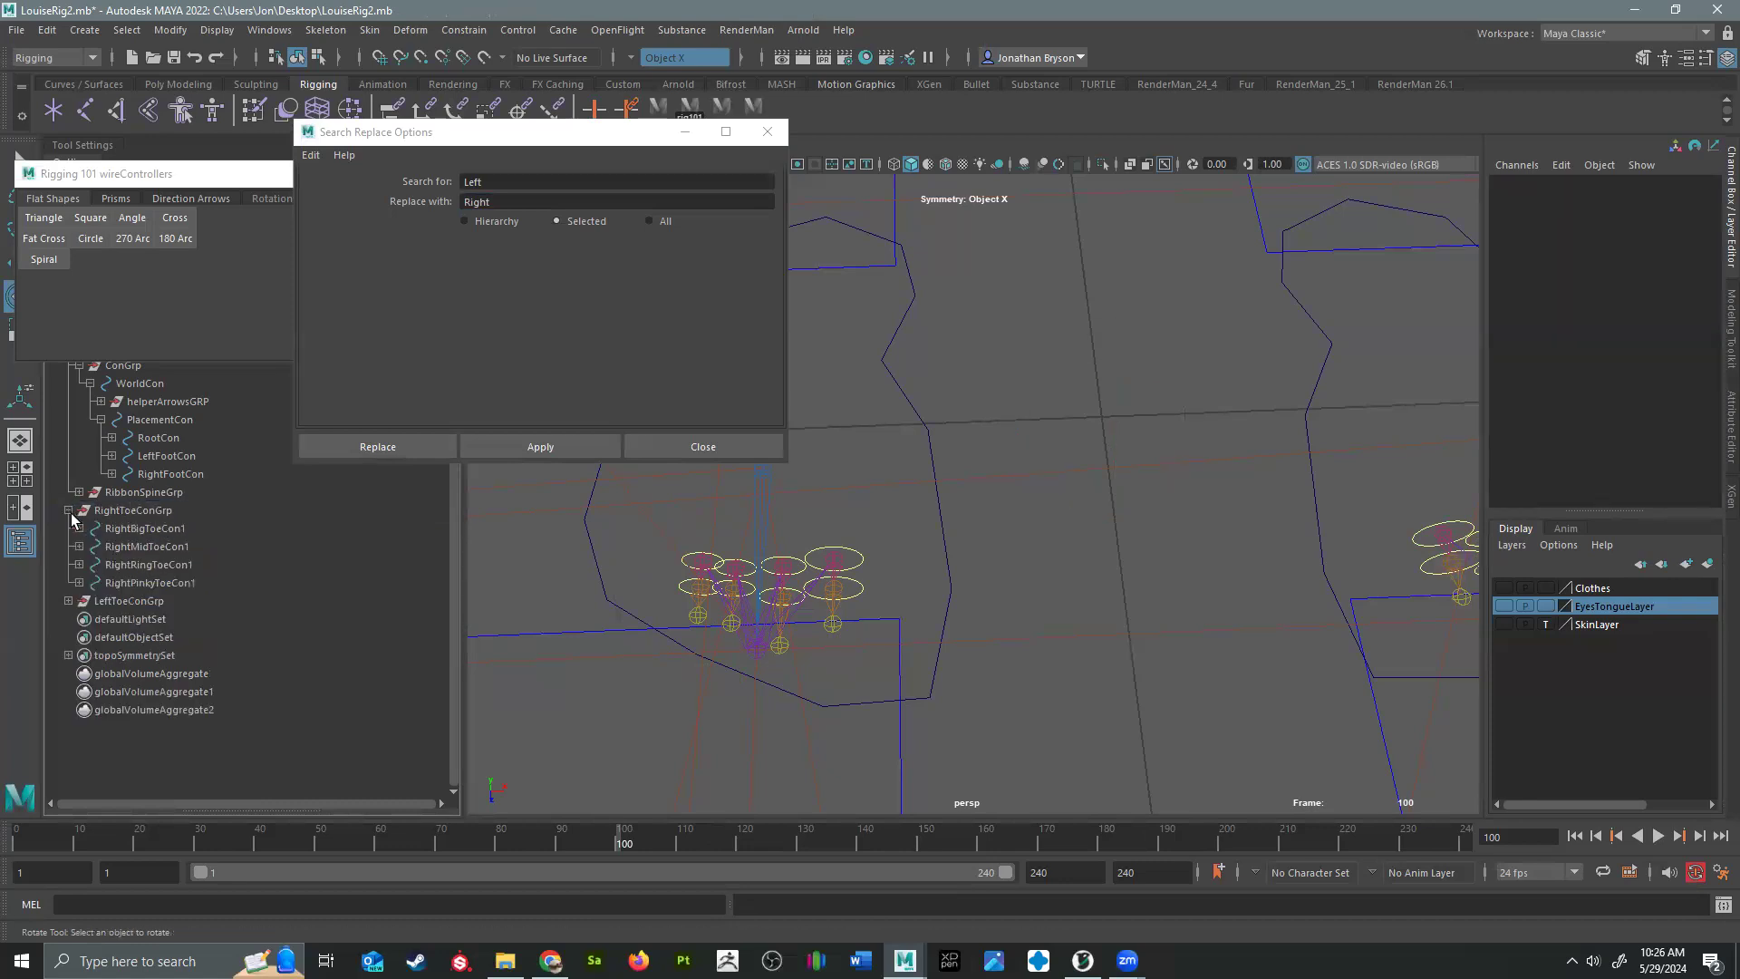
left_click(135, 582)
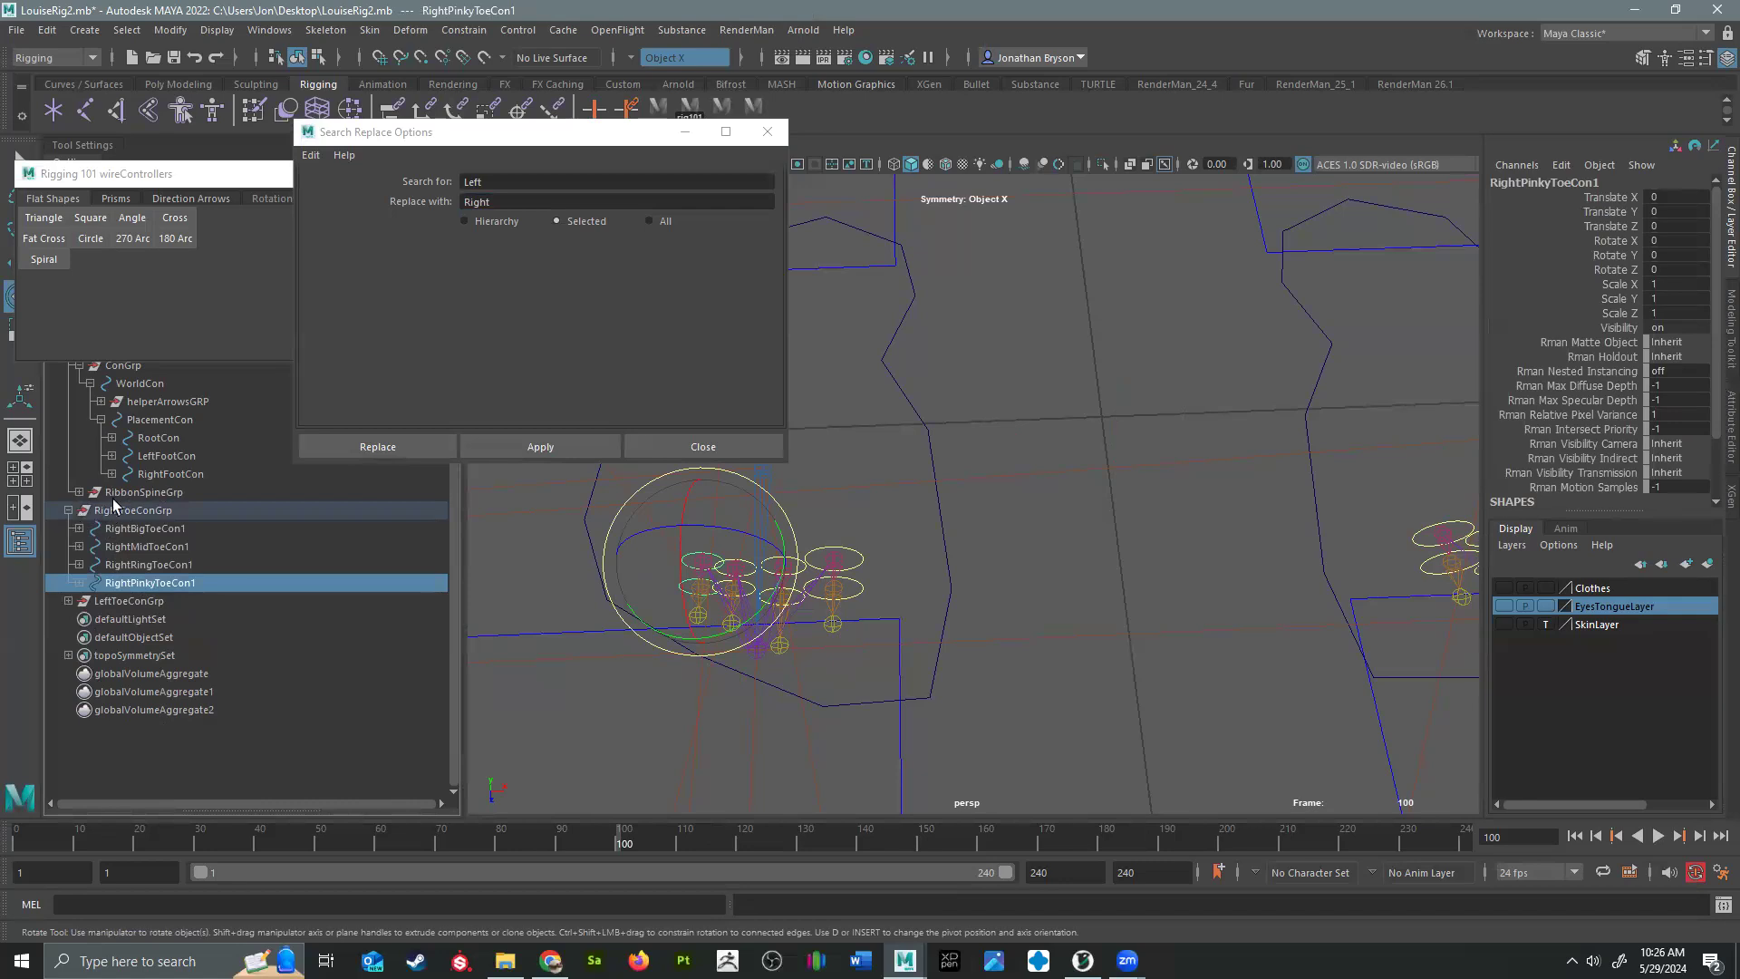
left_click(137, 512)
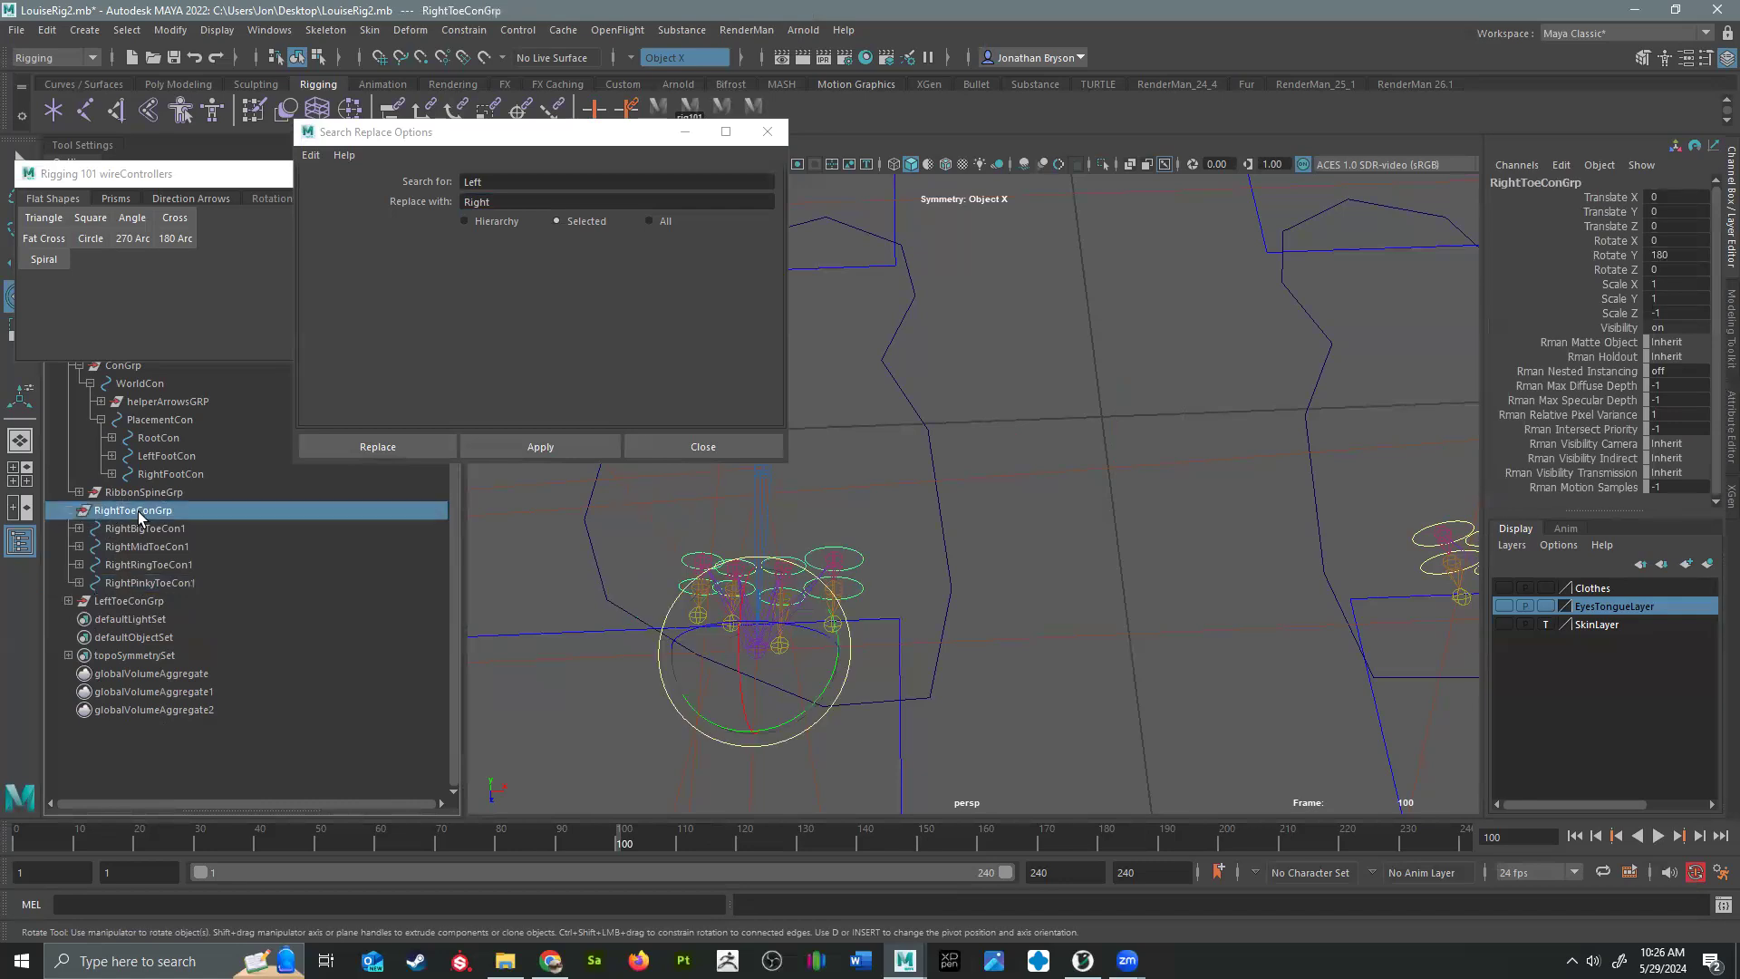
left_click(65, 511)
left_click(66, 511, "shift")
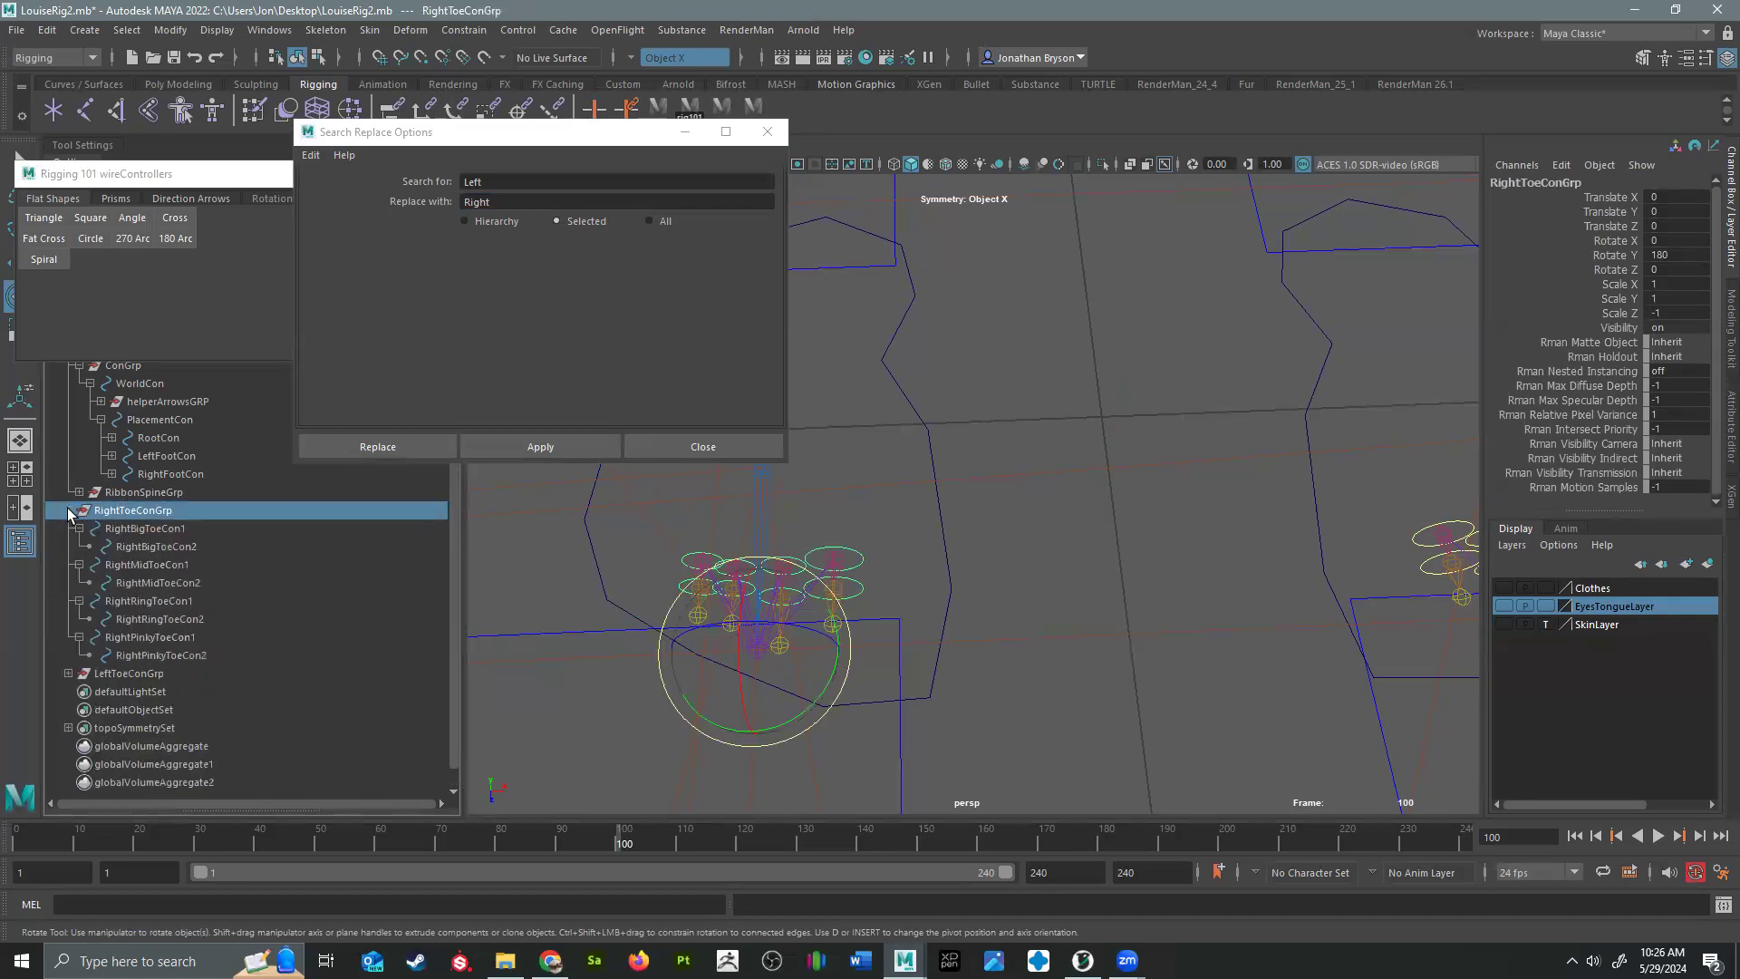
left_click(179, 656, "shift")
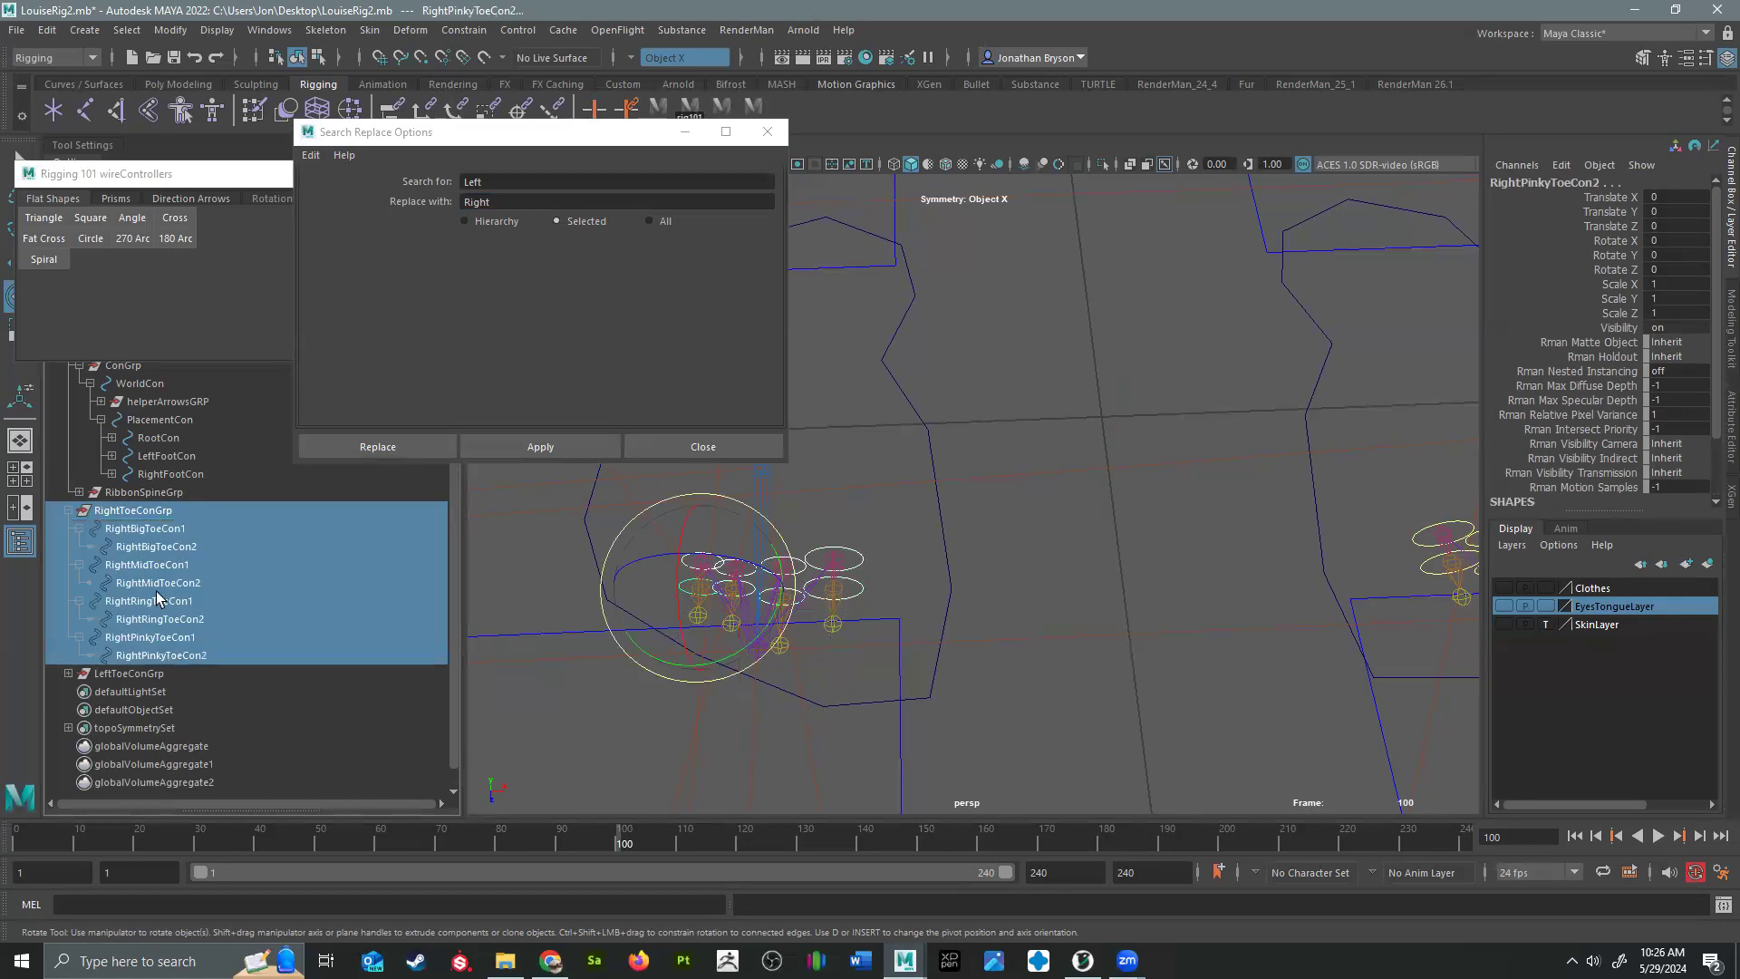
left_click(171, 30)
left_click(209, 112)
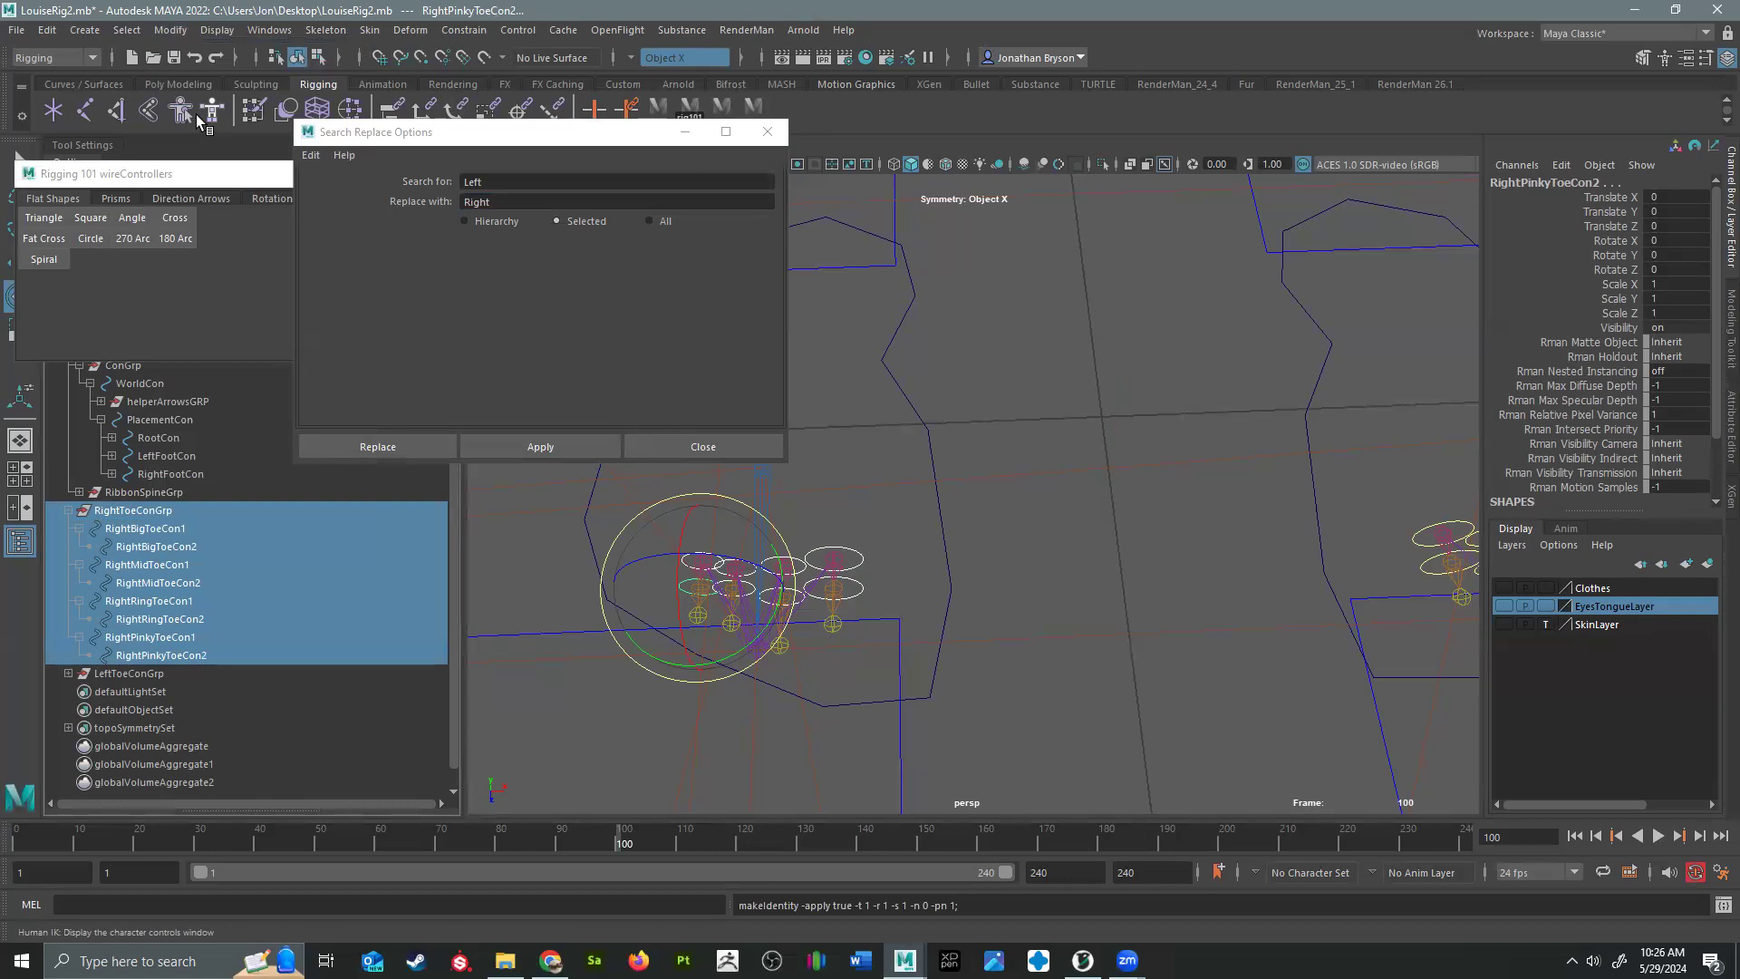
Step: Check RightToeConGrp's transform values and close the Rigging 101 wireControllers window
left_click(68, 673)
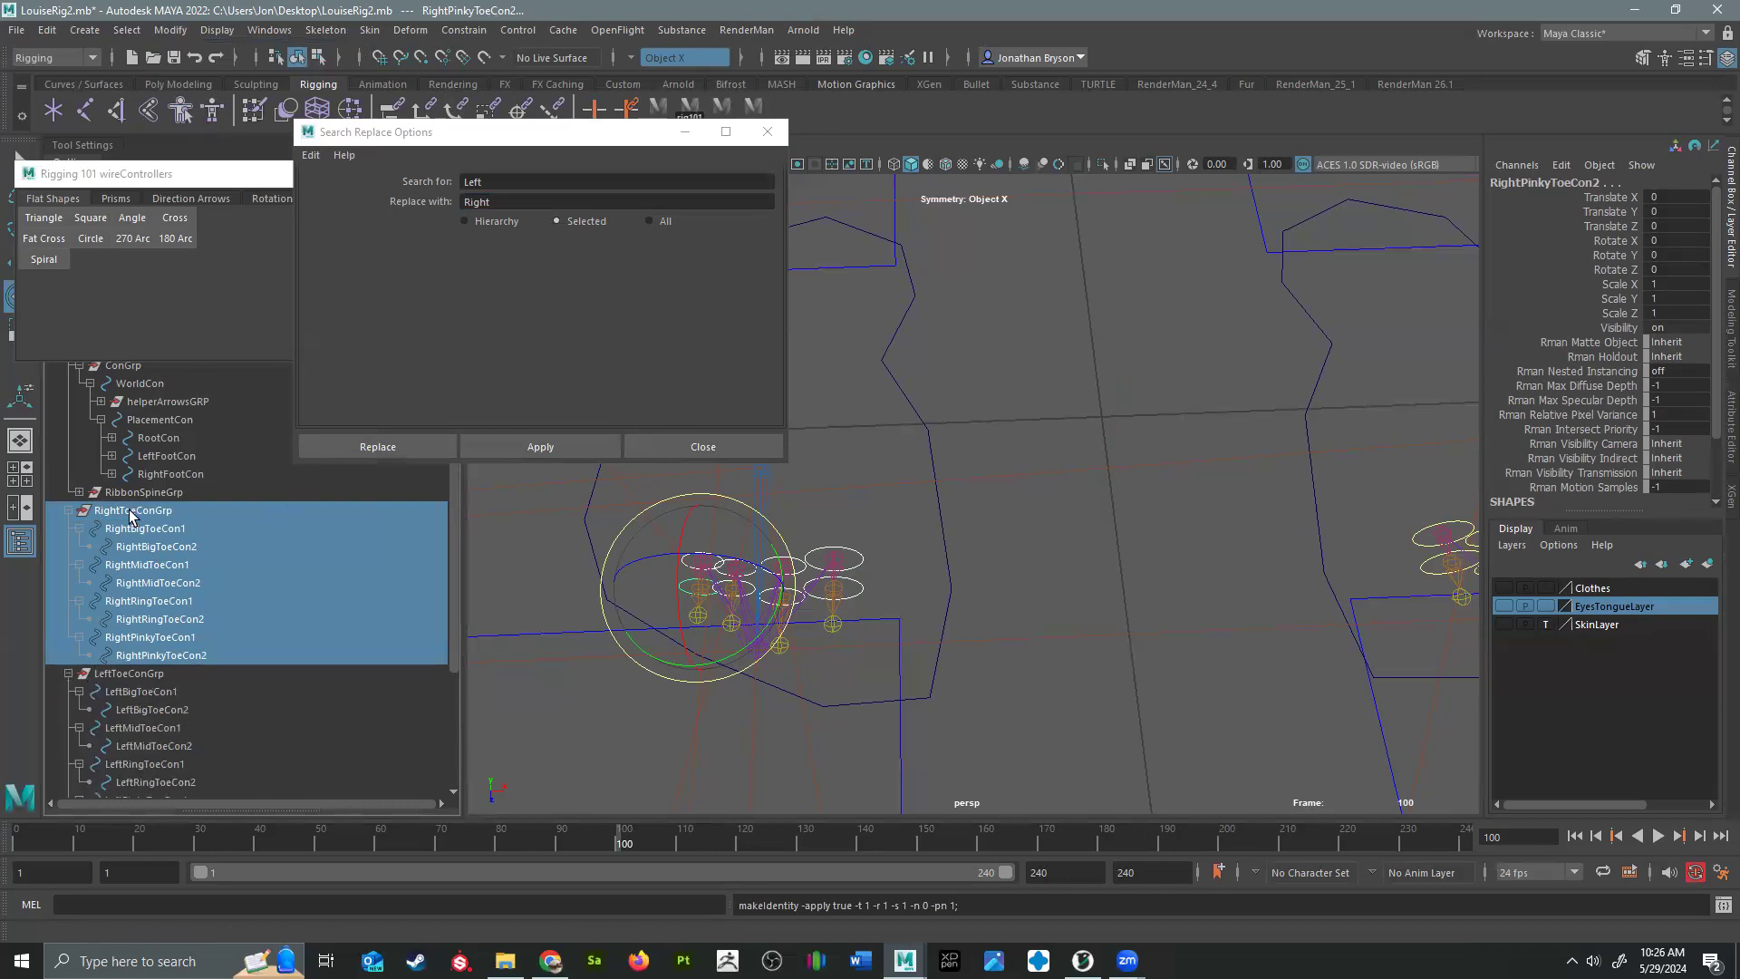
left_click(130, 512)
left_click_drag(1152, 613, 1196, 652, "alt")
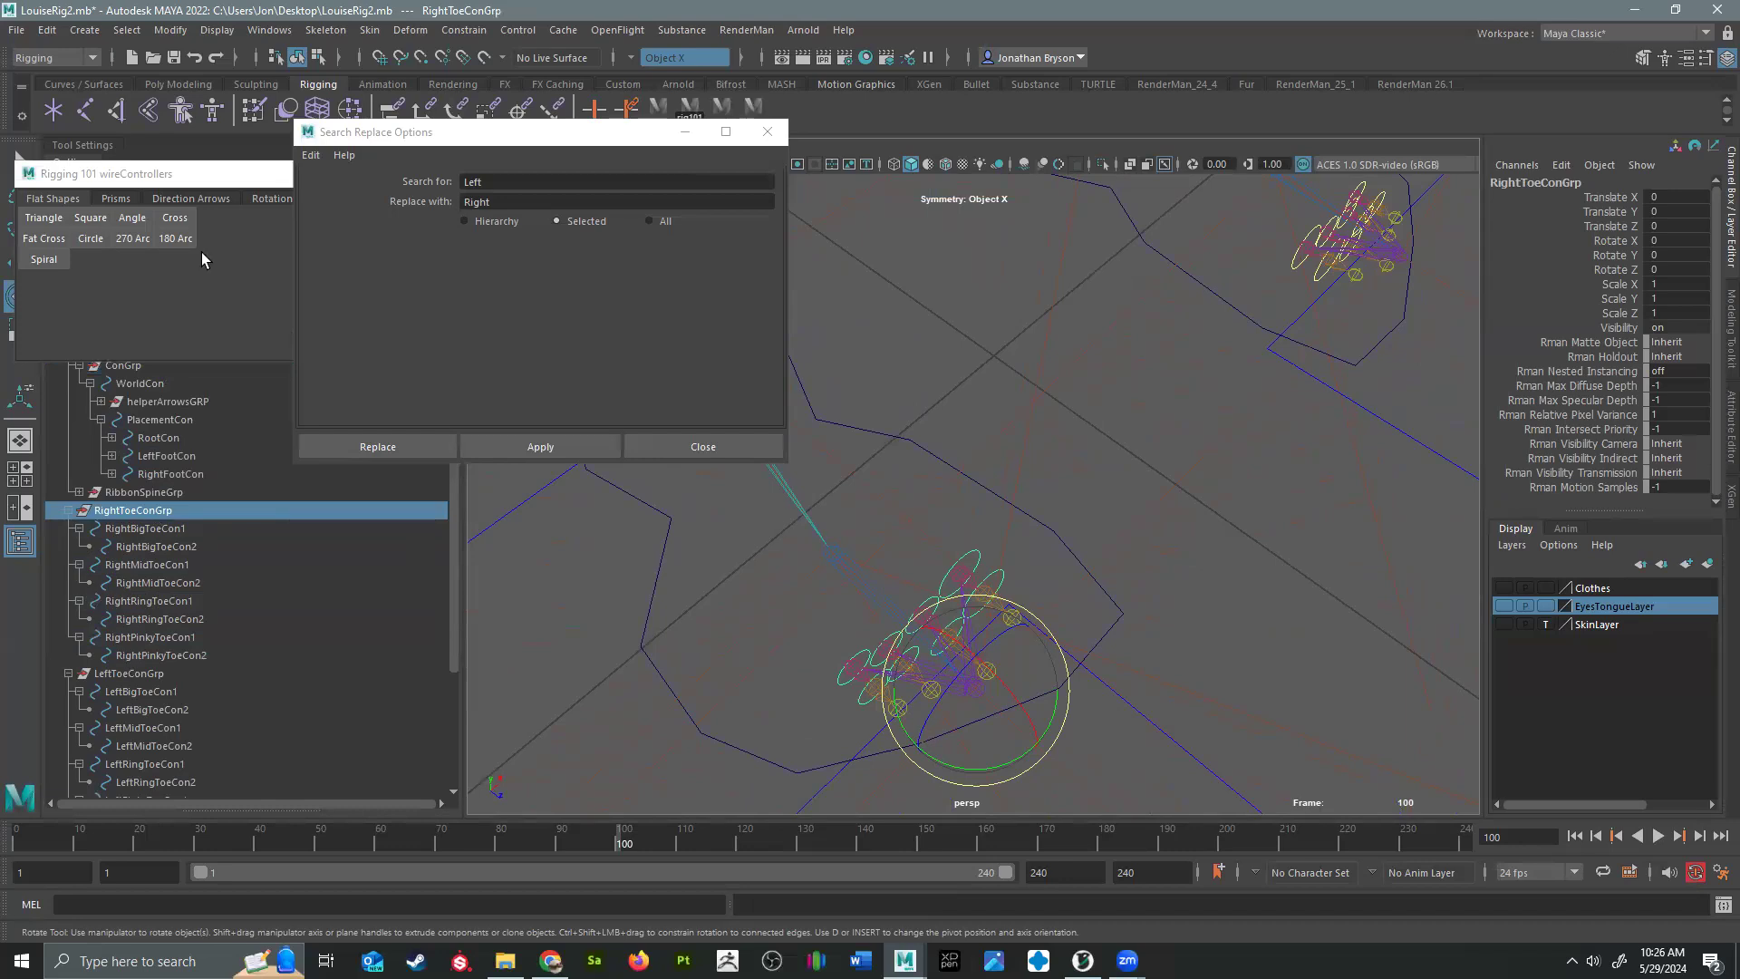
left_click_drag(230, 173, 1041, 338)
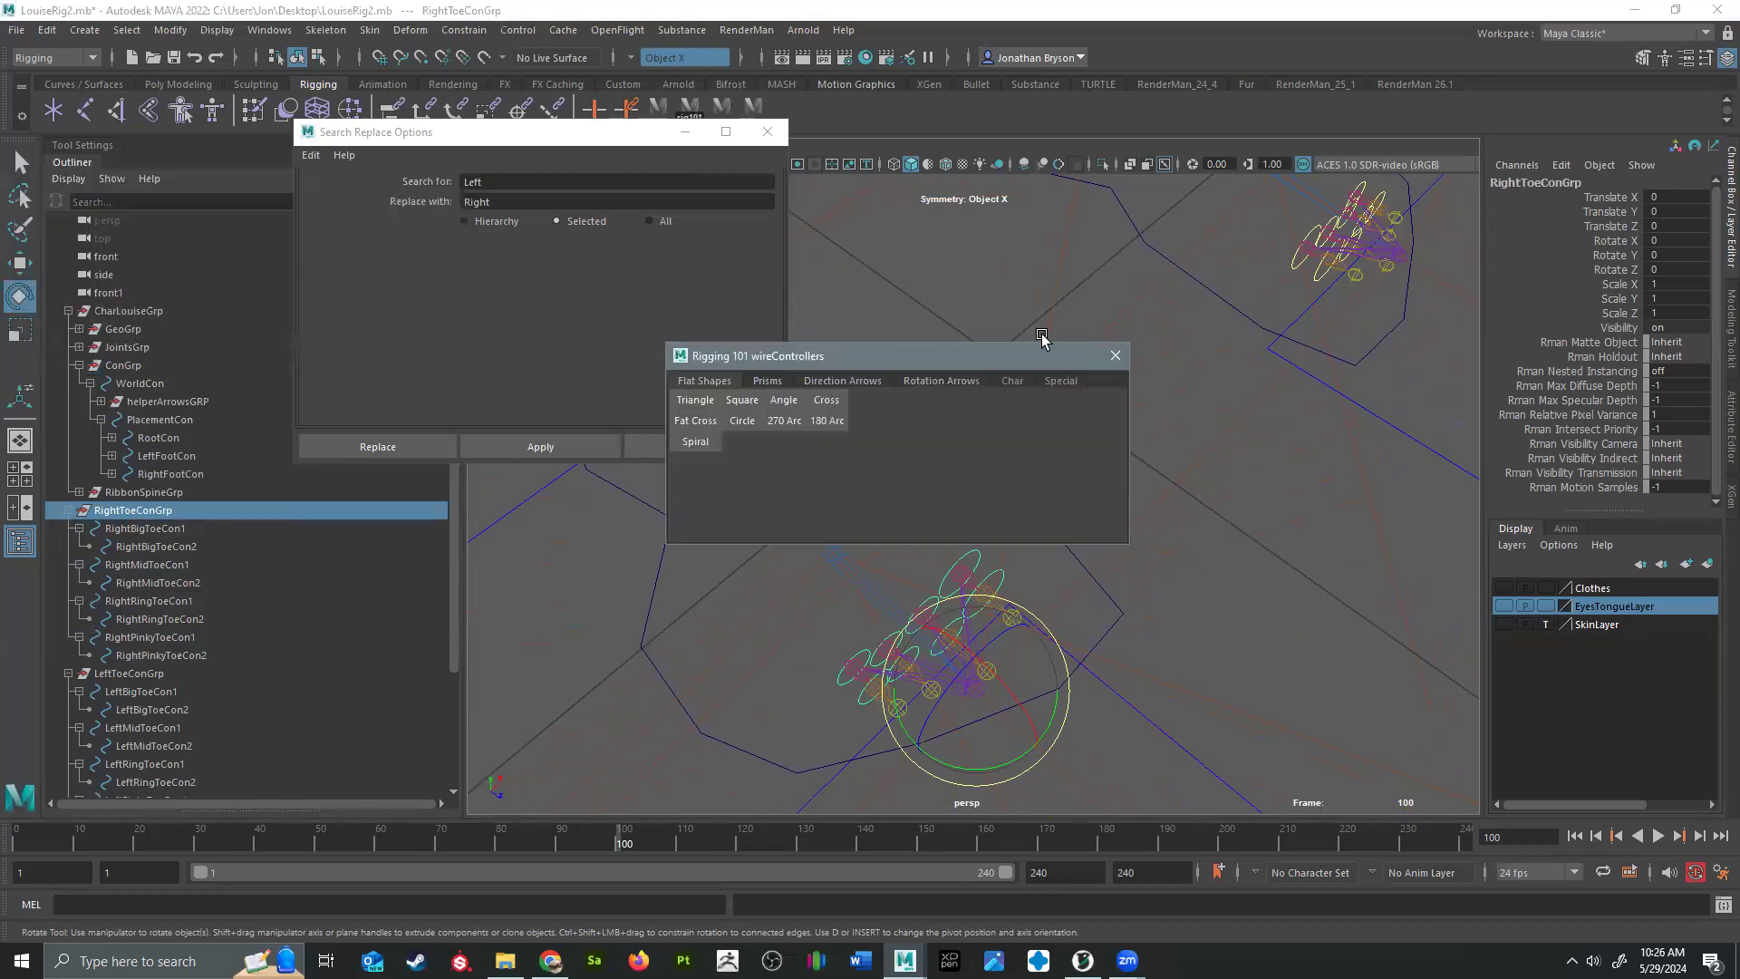
left_click(1115, 357)
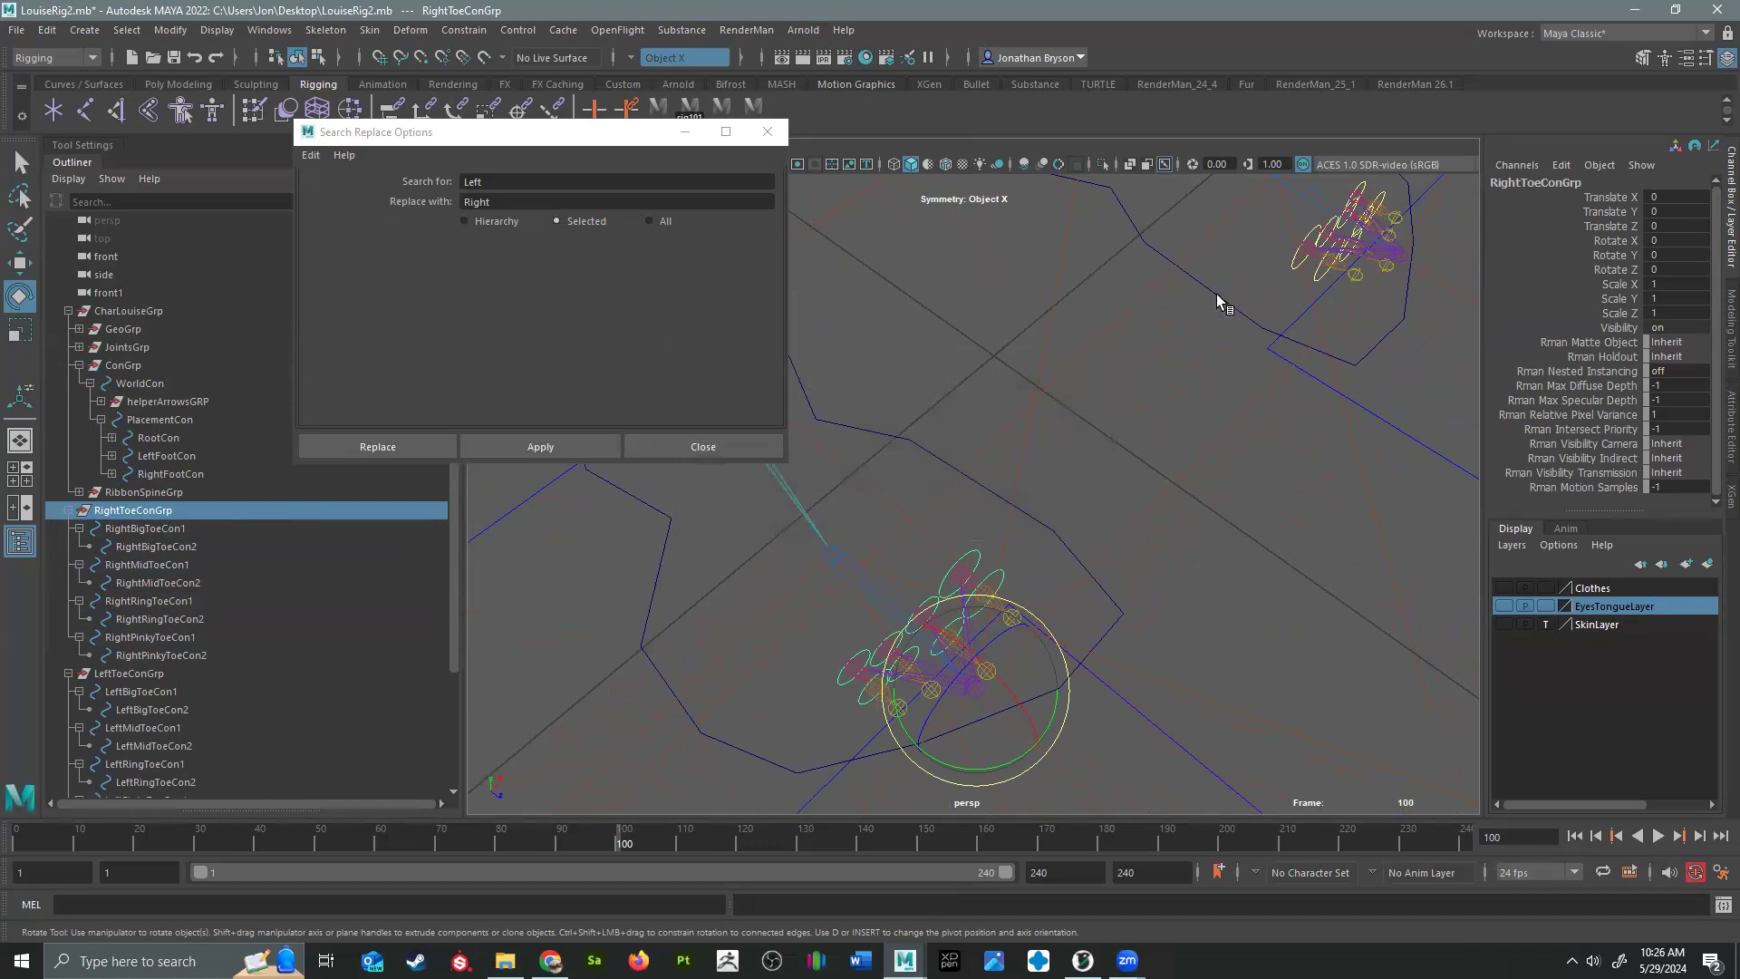
Step: Select both foot controllers and expand LeftFootCon and RightFootCon in the Outliner down to their toe tap groups
left_click(1048, 410)
left_click(979, 483, "shift")
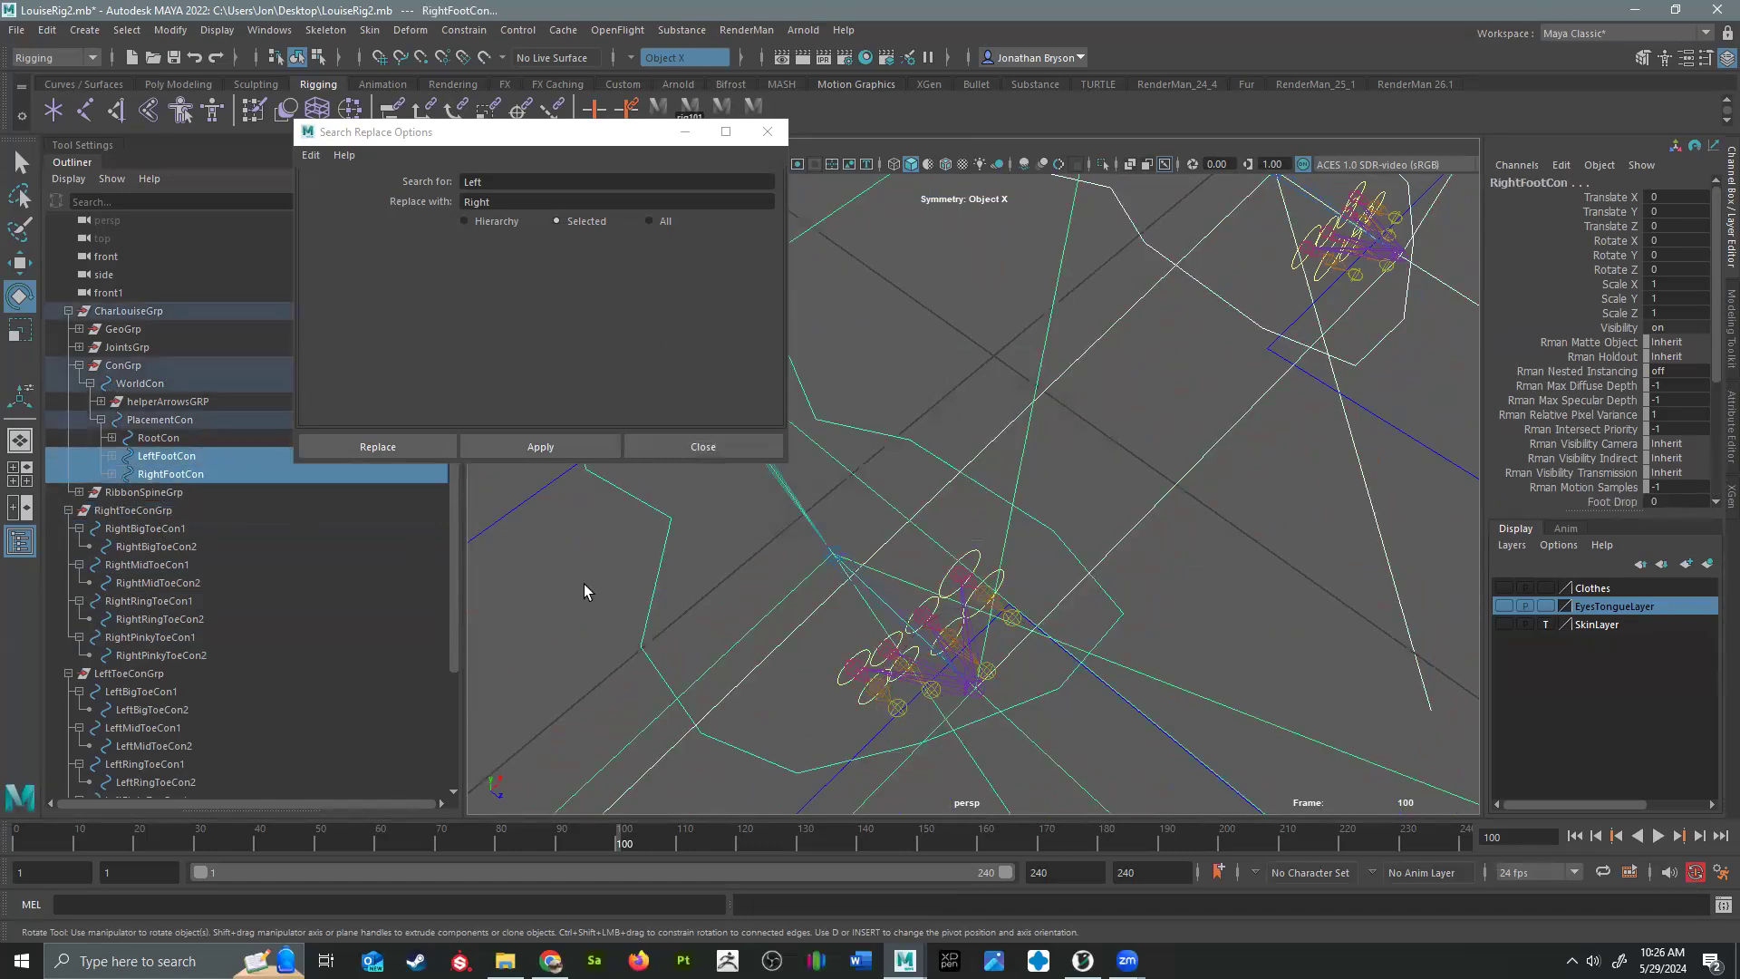
left_click(113, 456)
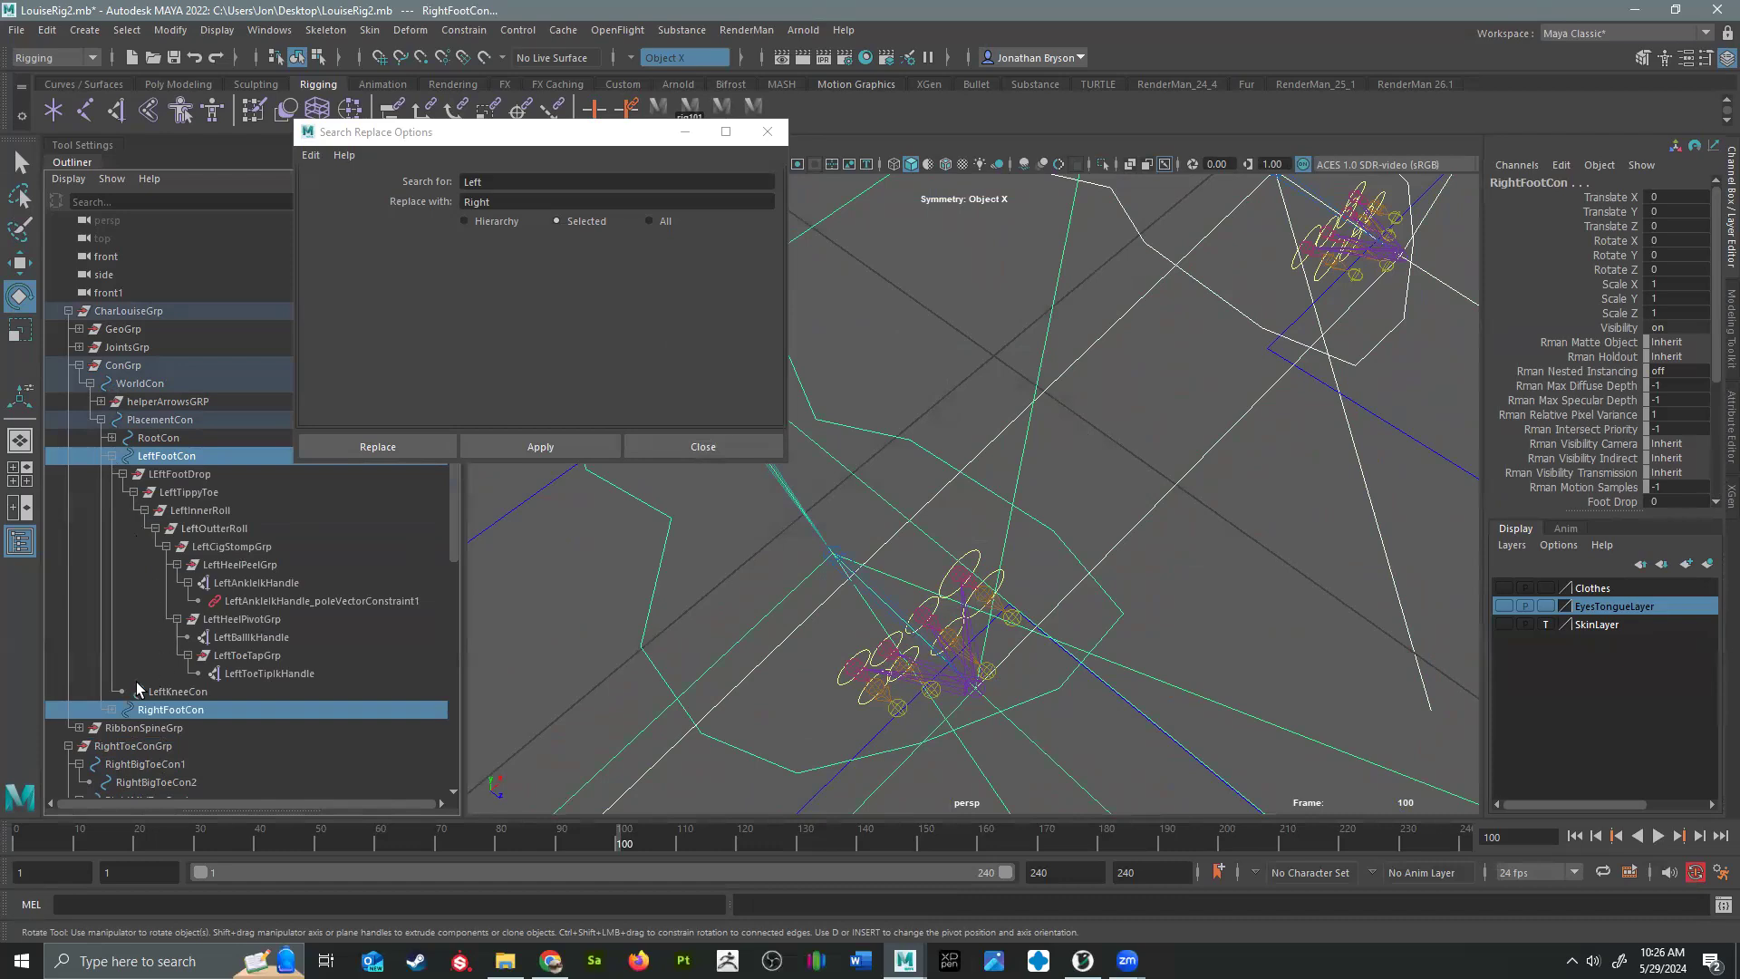
left_click(111, 709)
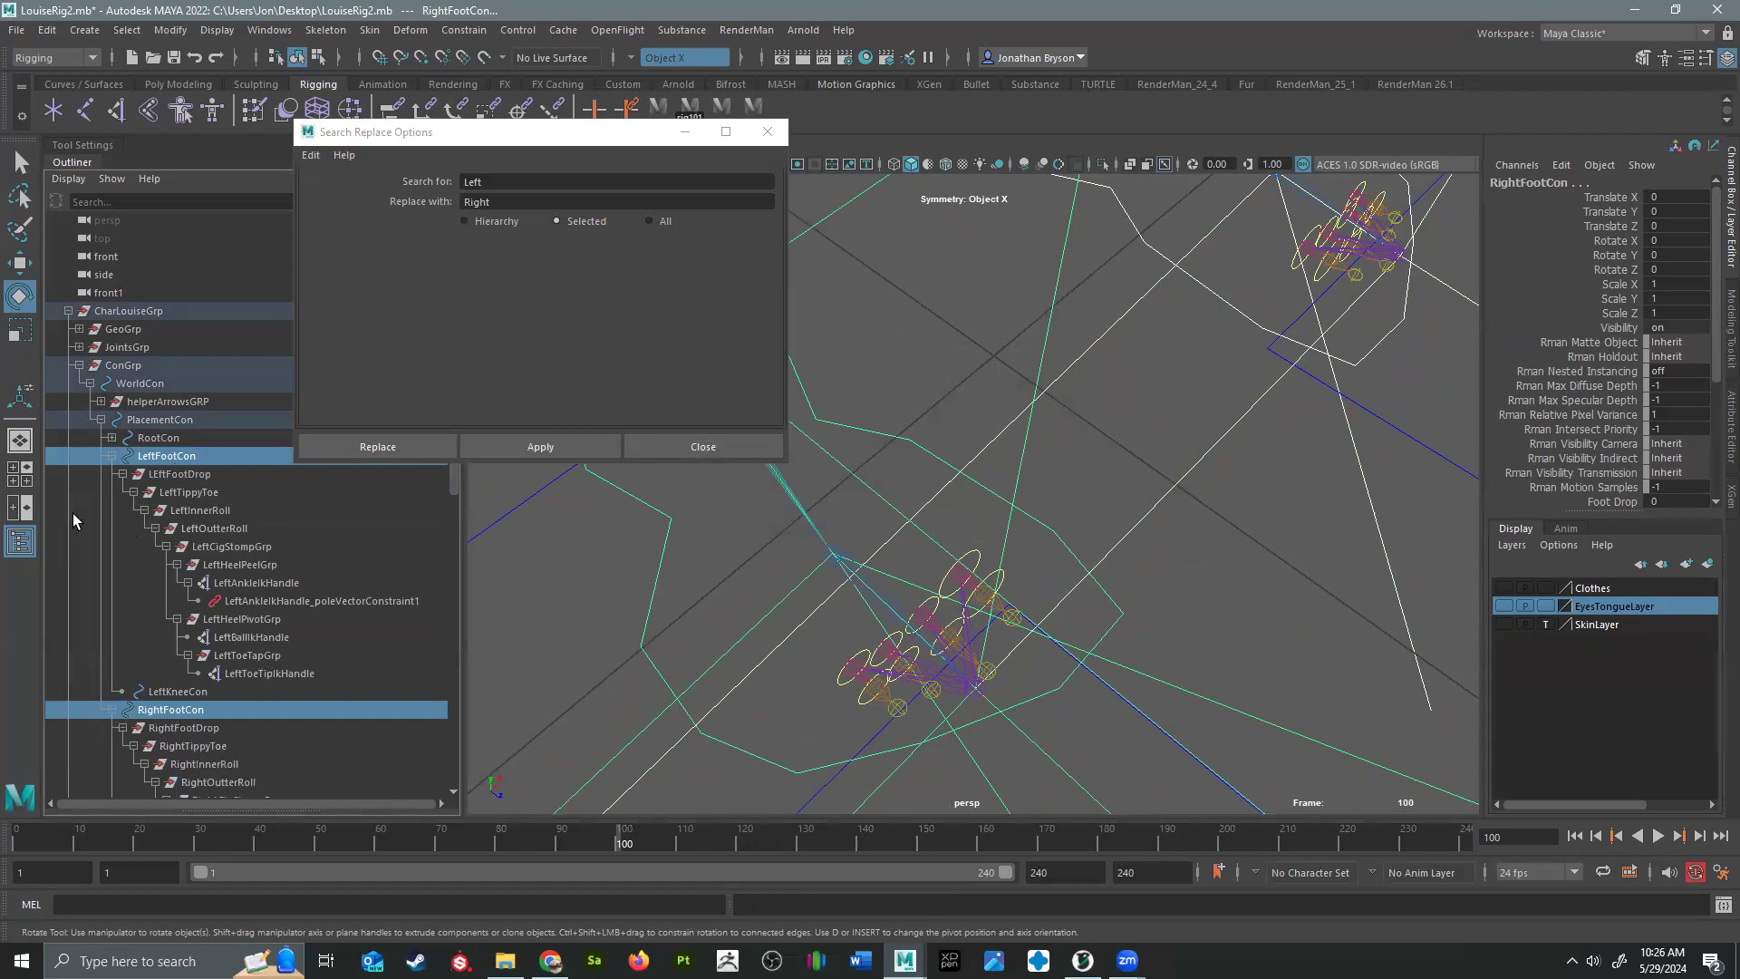
left_click(280, 657)
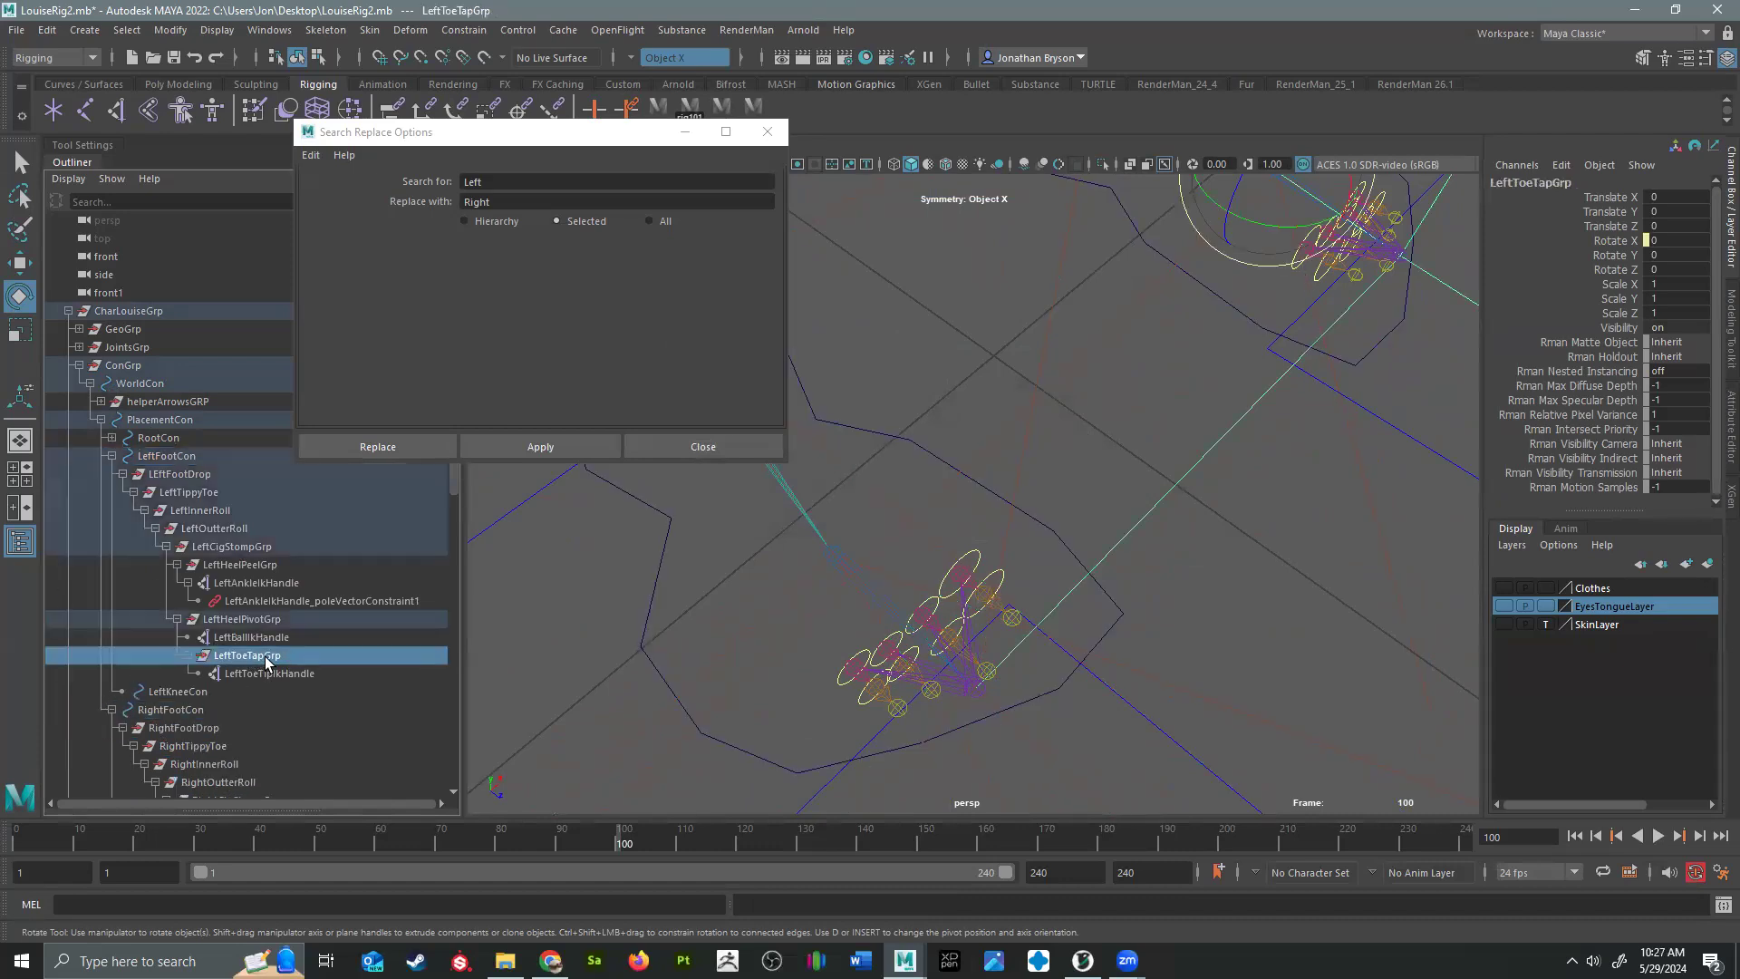
scroll(267, 664, "down", 5)
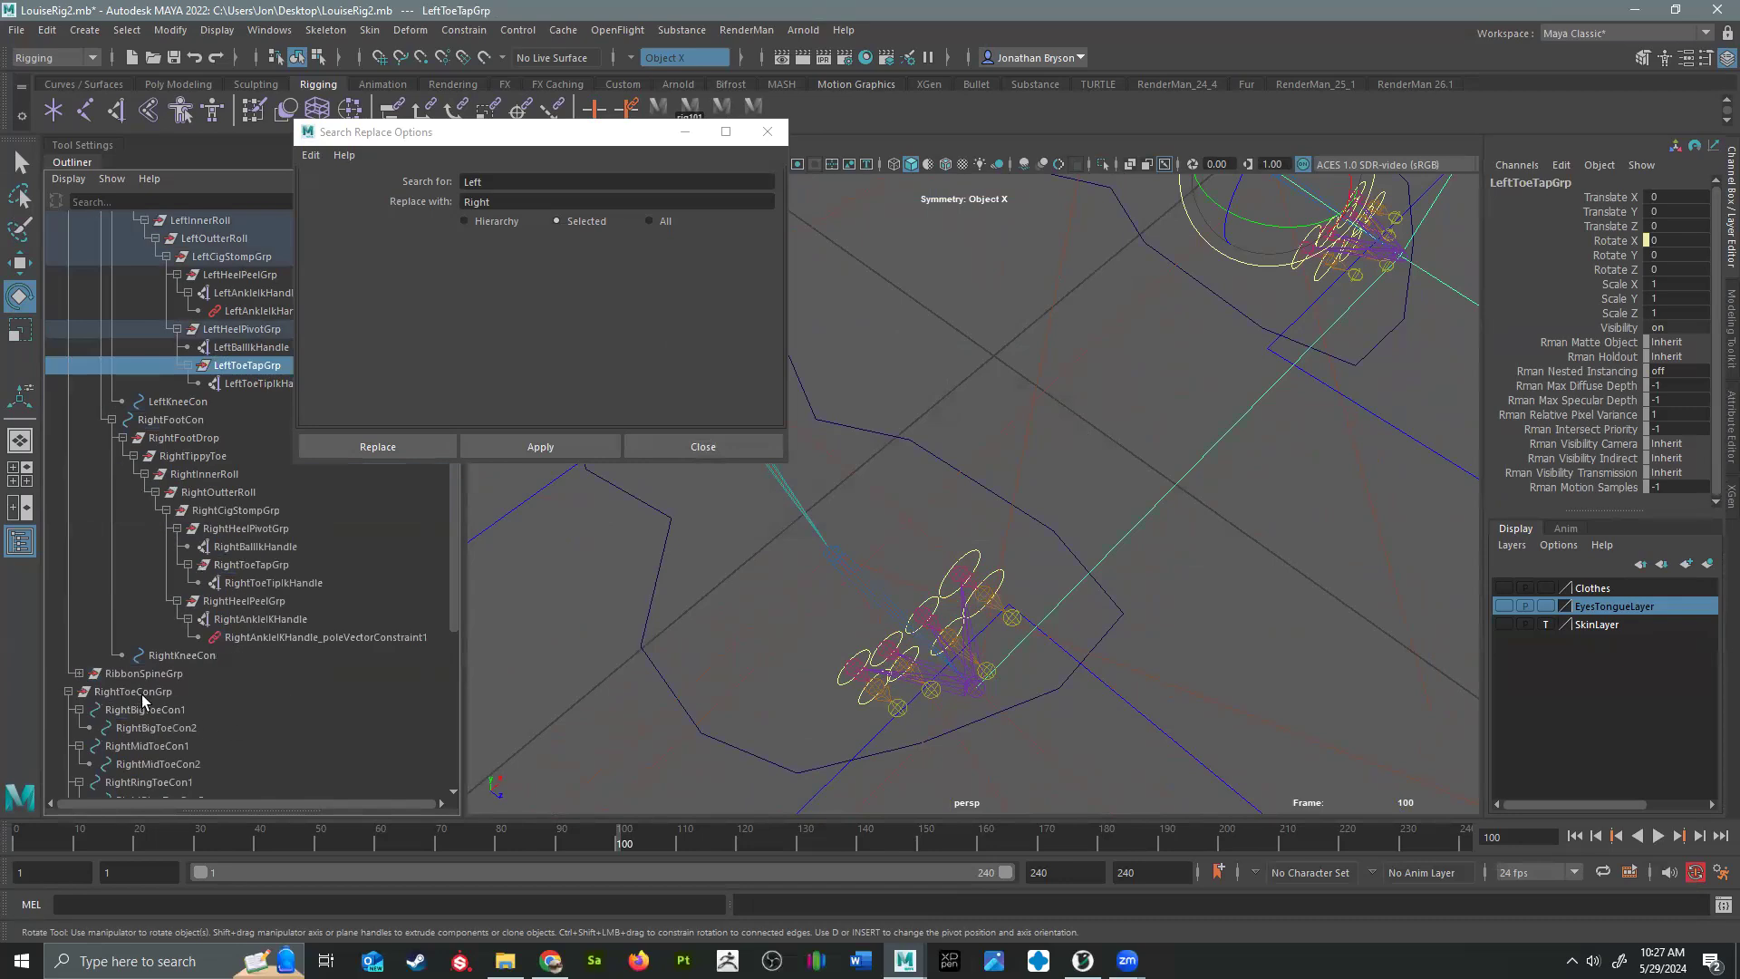
Step: Move the Search Replace Options window aside, and parent LeftToeConGrp under LeftToeTapGrp and RightToeConGrp under RightToeTapGrp
left_click(134, 693)
middle_click_drag(136, 691, 138, 693)
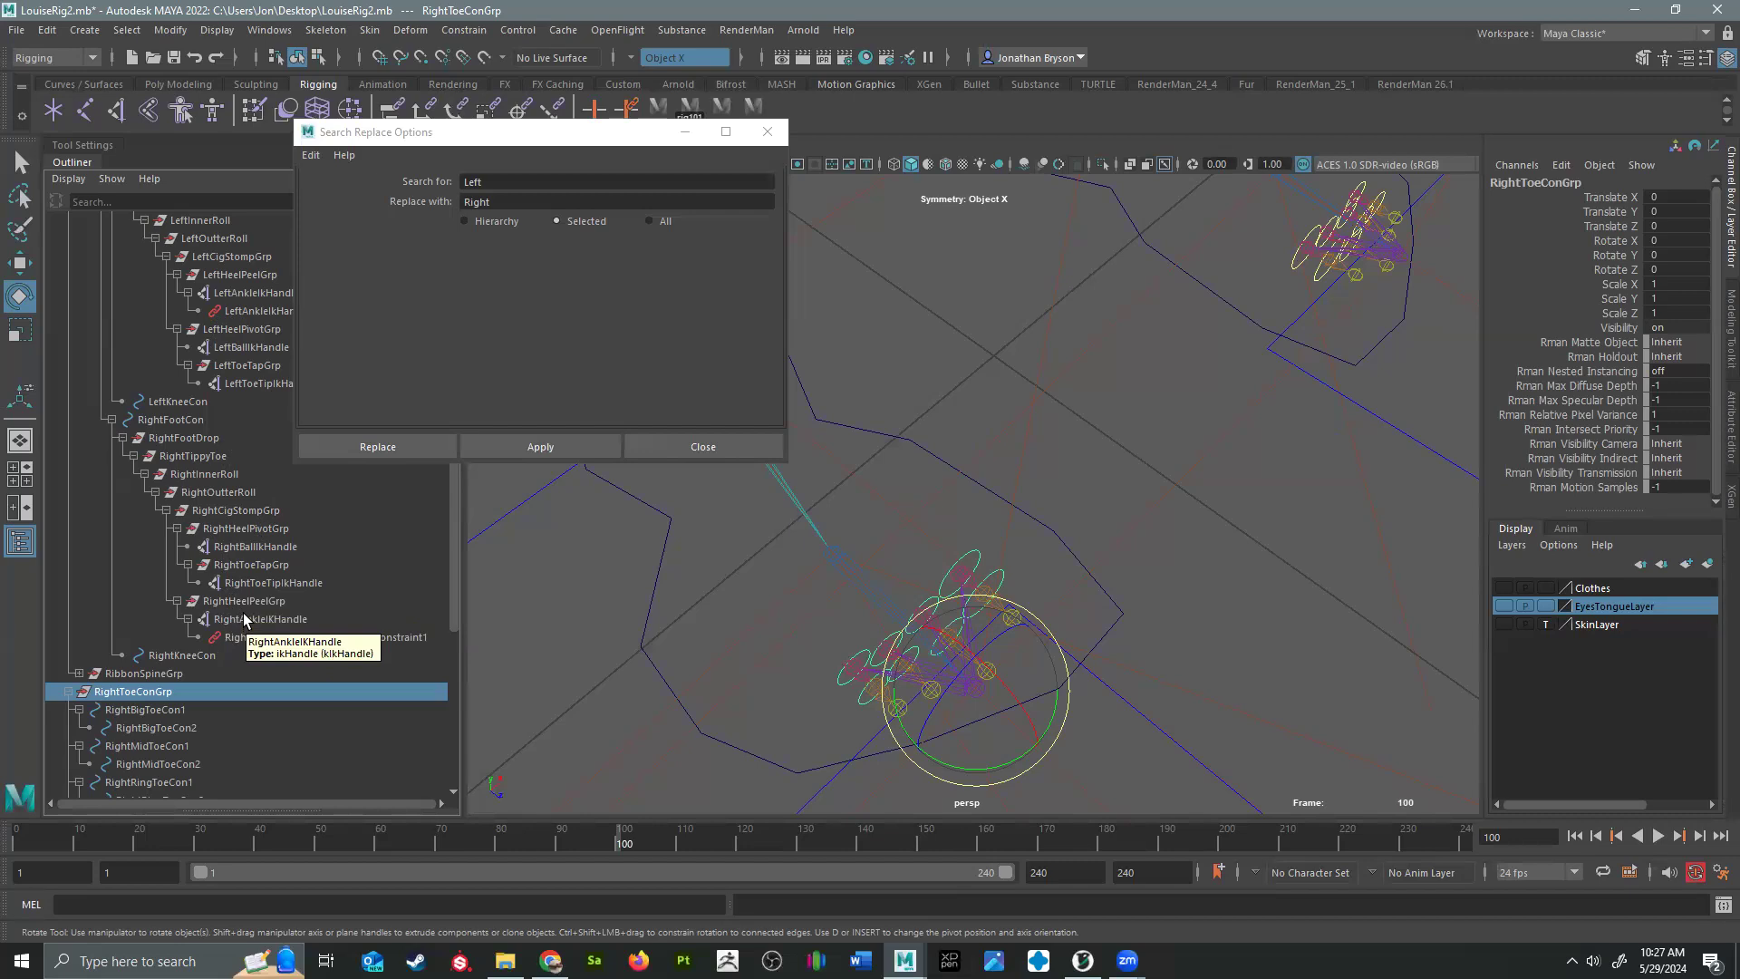
left_click(483, 139)
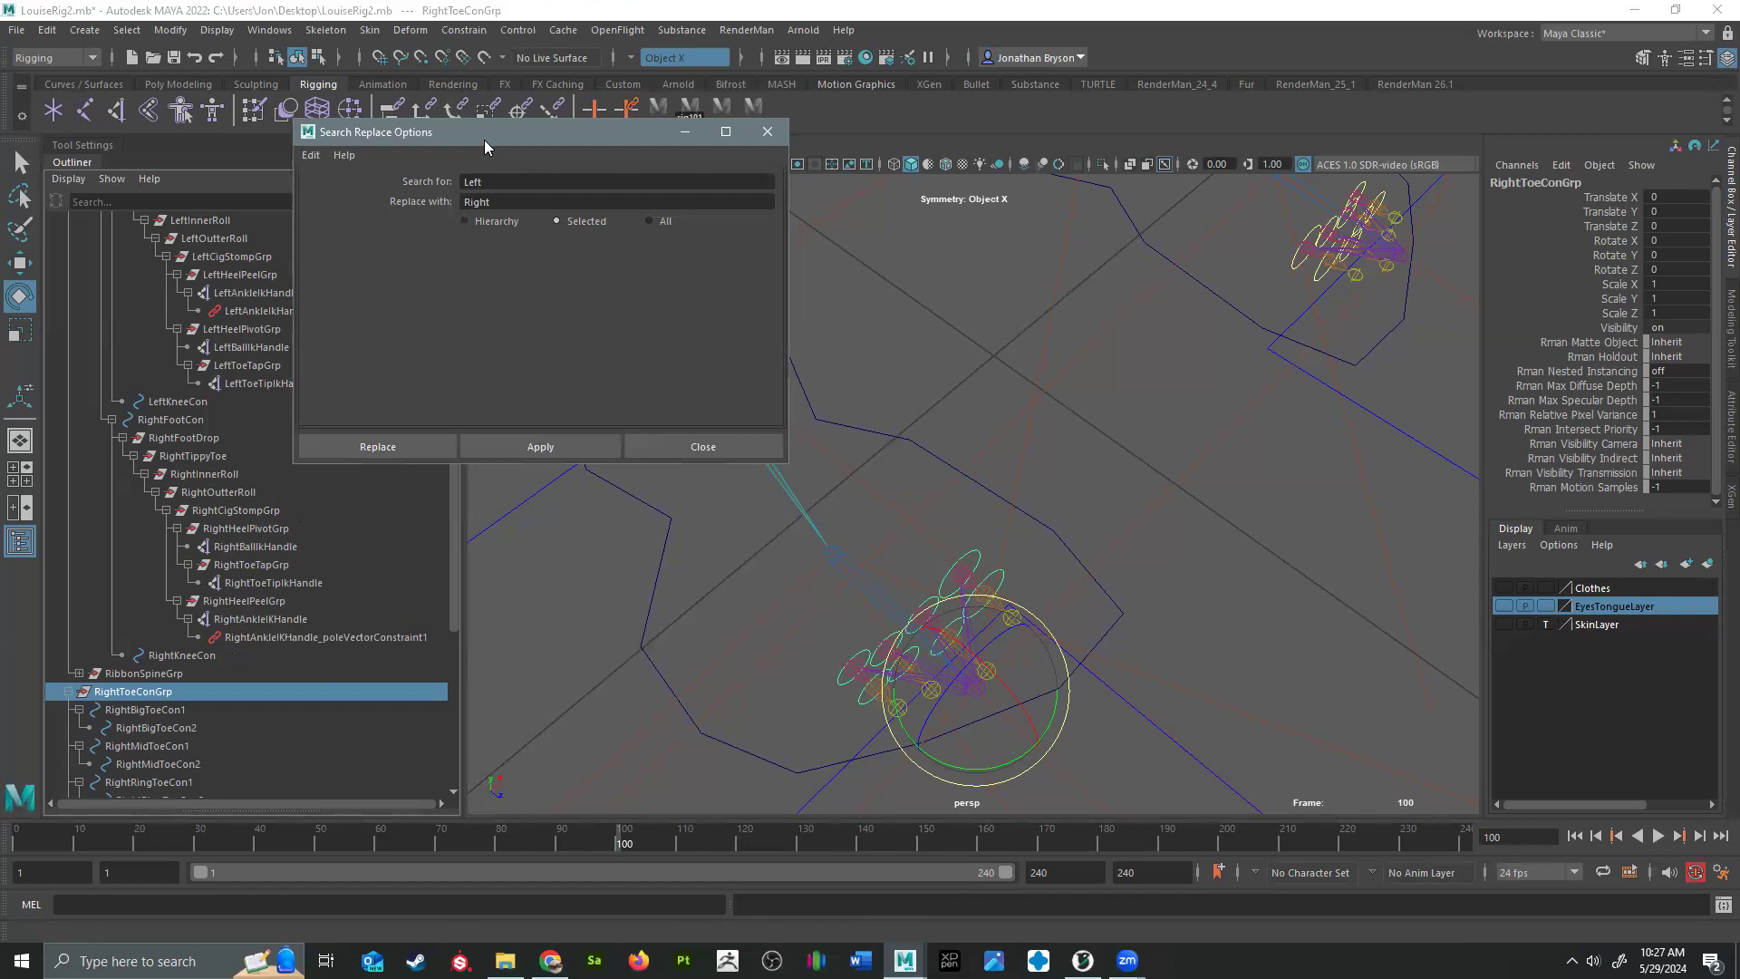
left_click_drag(484, 140, 1342, 154)
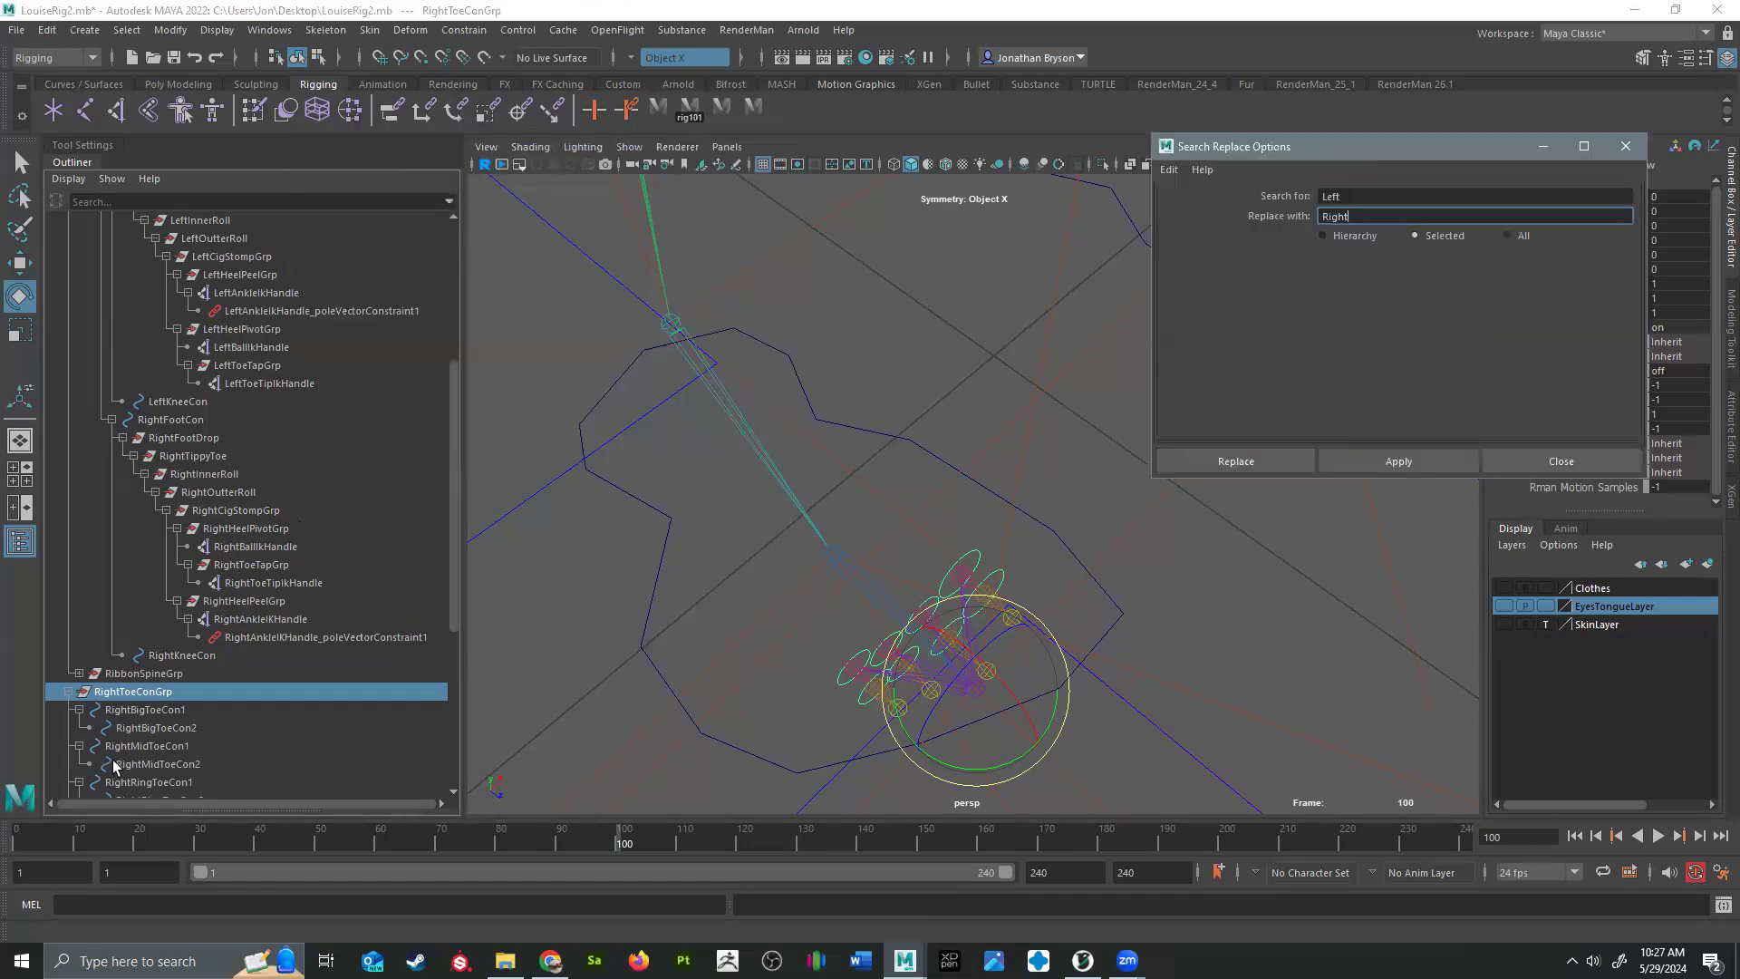
left_click(70, 694)
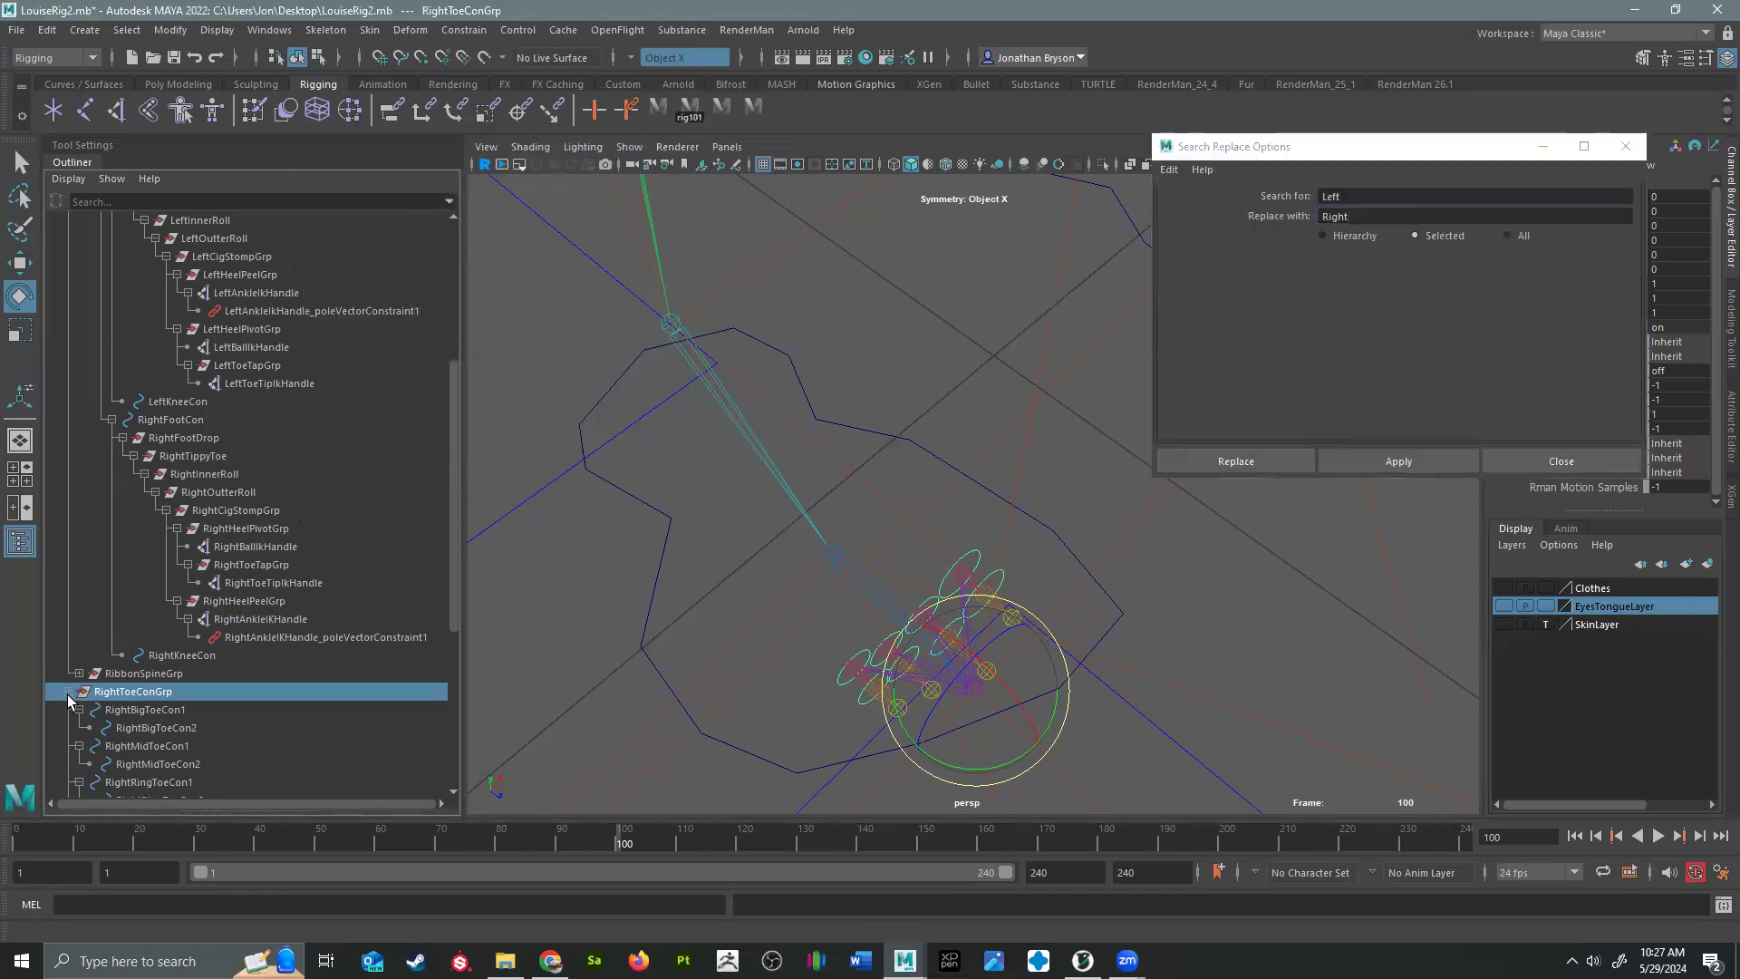
left_click(122, 713)
middle_click_drag(122, 714, 269, 367)
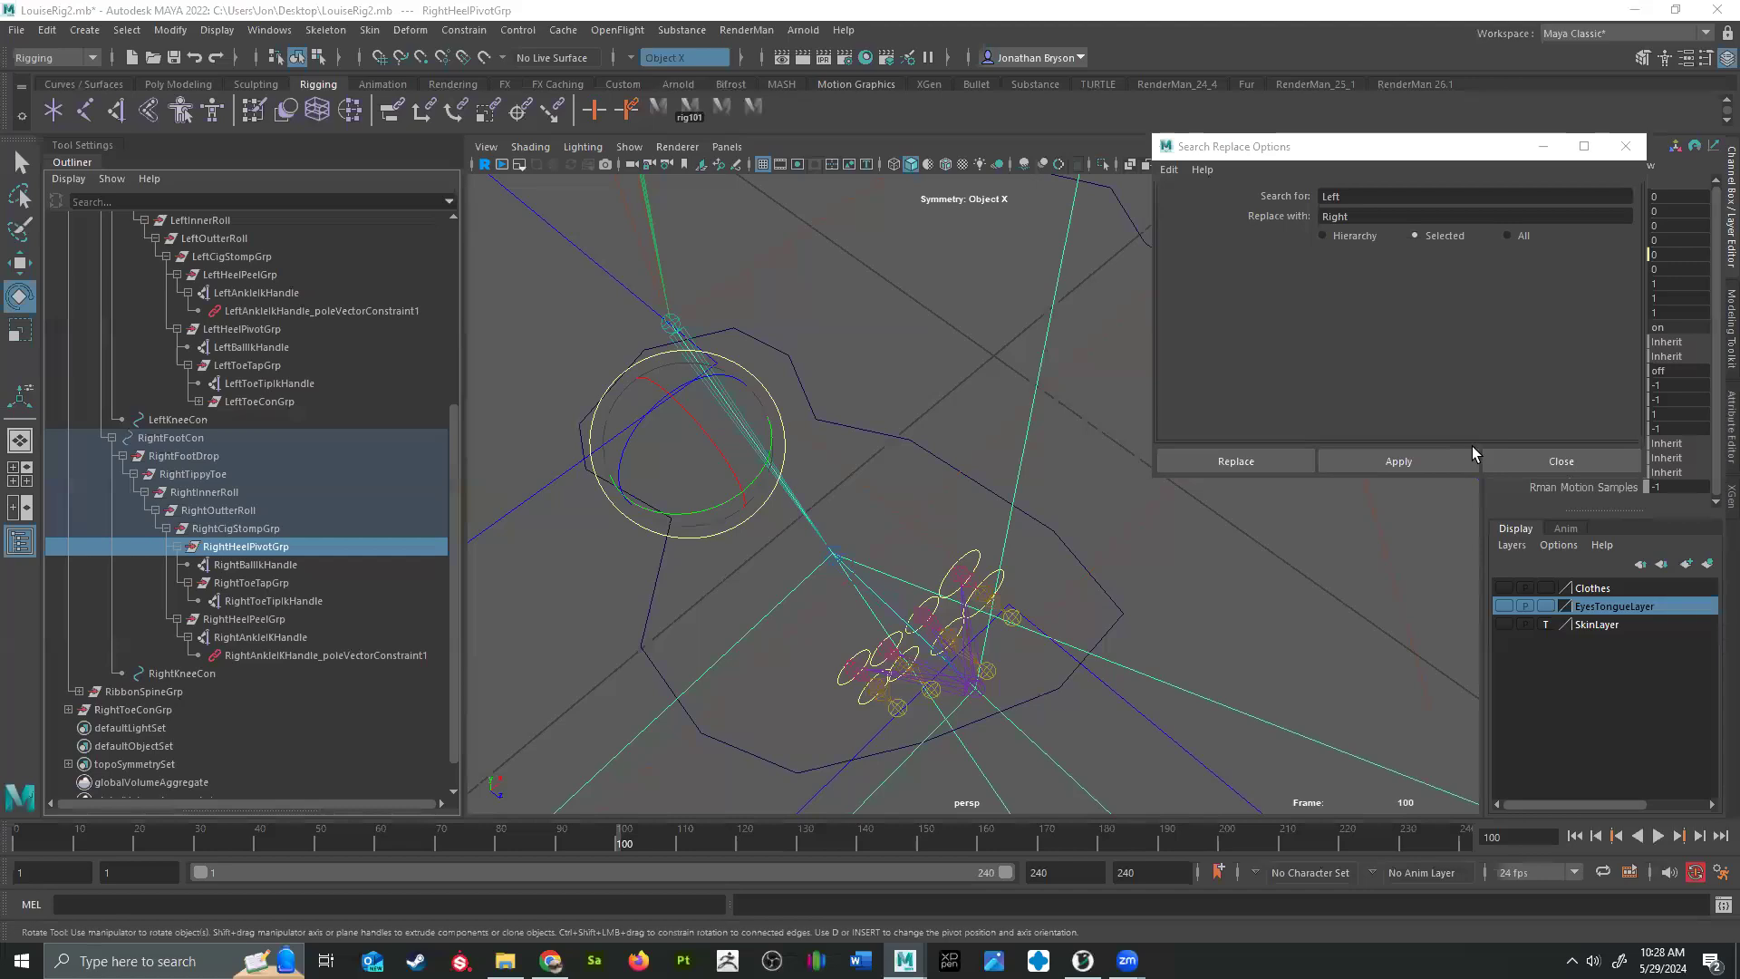
left_click(138, 706)
middle_click_drag(122, 709, 256, 584)
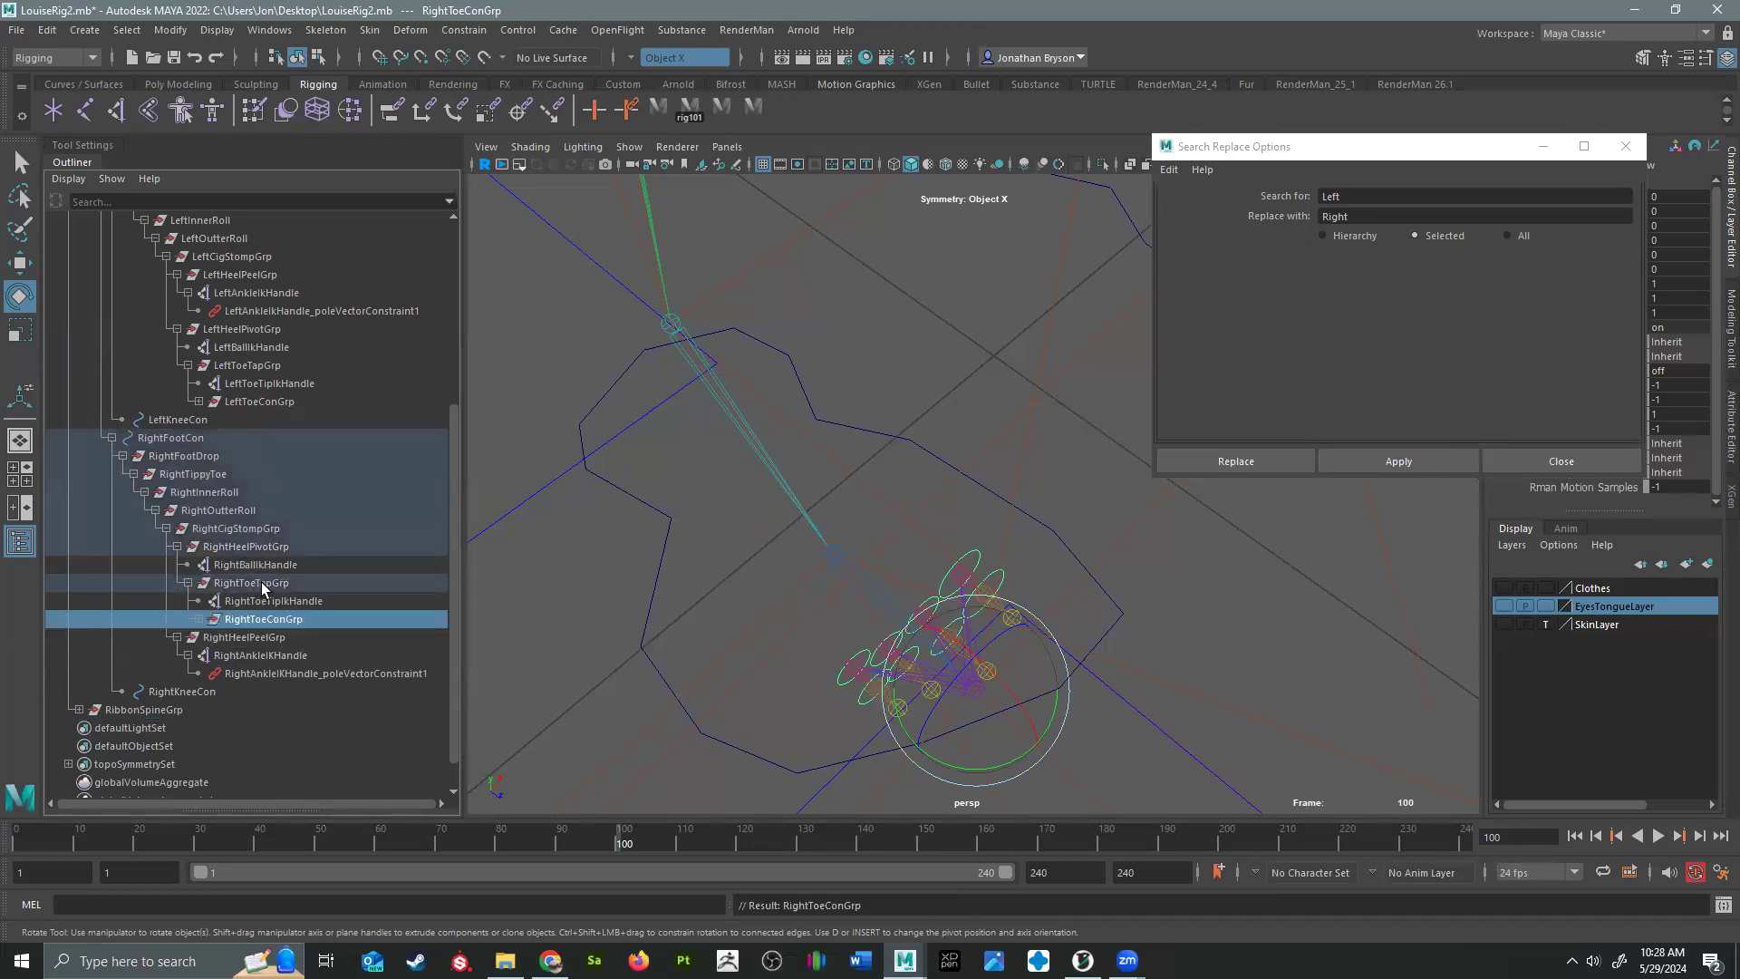
Step: Test-move RightFootCon and LeftFootCon to check that the toe controllers follow, undoing each move
left_click_drag(945, 551, 723, 572, "alt")
scroll(852, 572, "down", 5)
left_click(725, 555)
left_click(730, 557)
key("w")
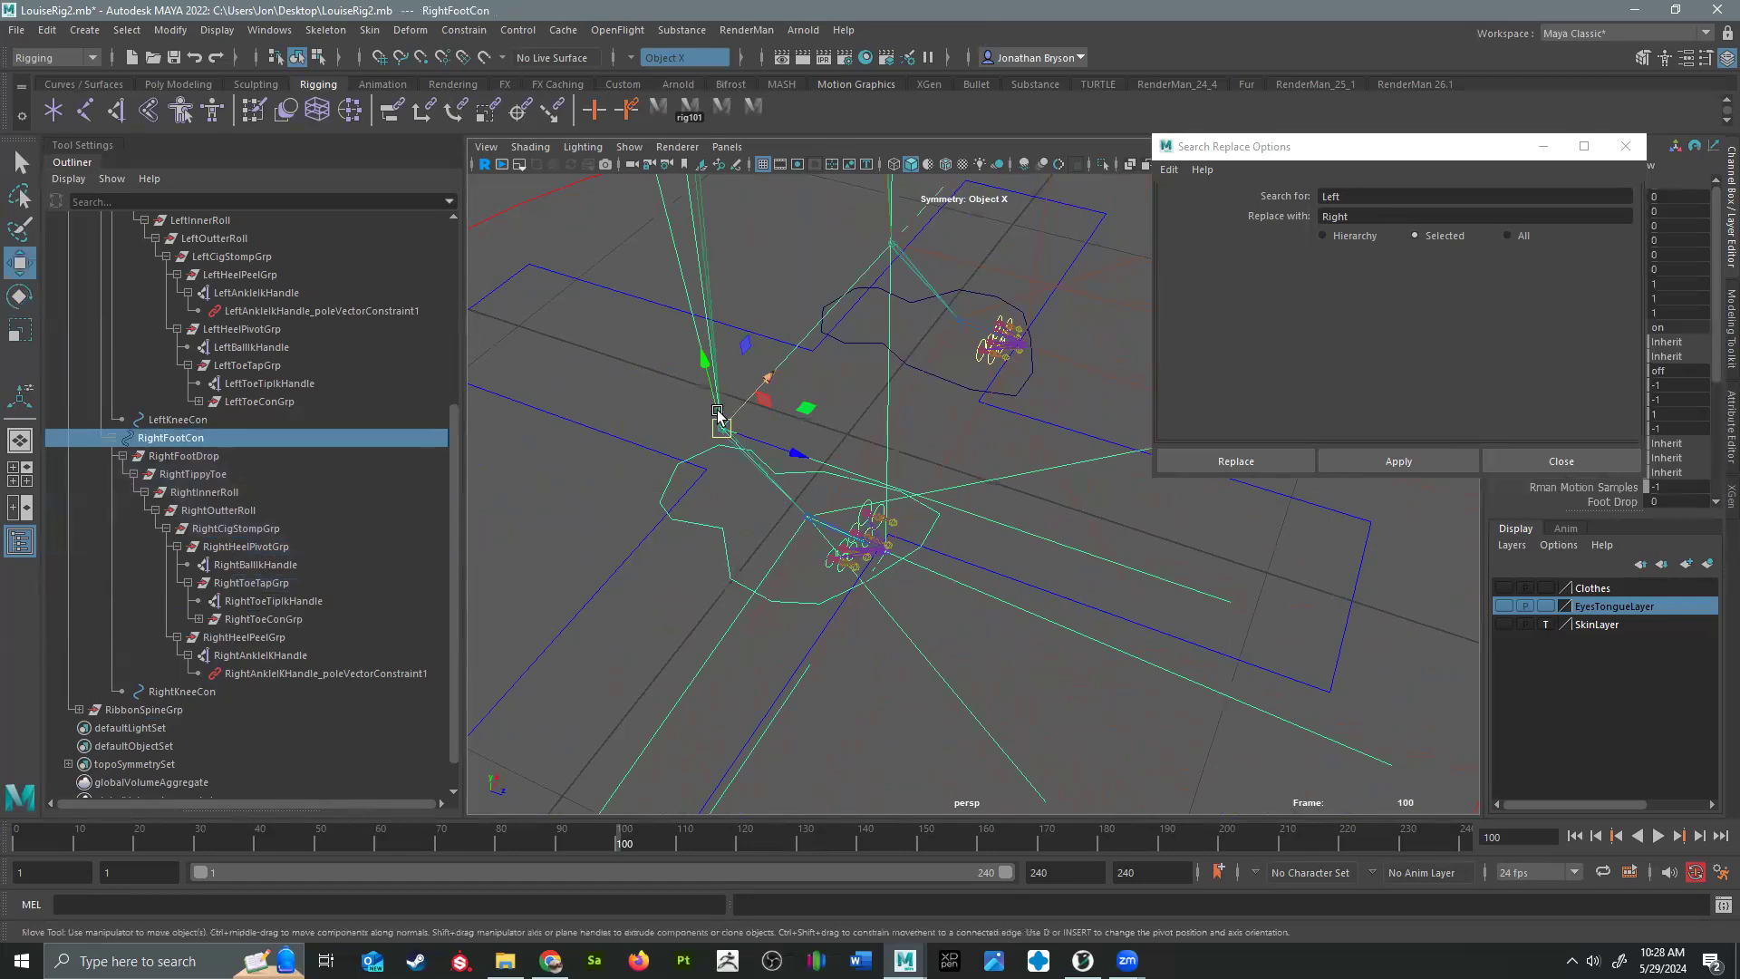
left_click_drag(796, 350, 789, 414)
key("ctrl+z")
key("ctrl+z")
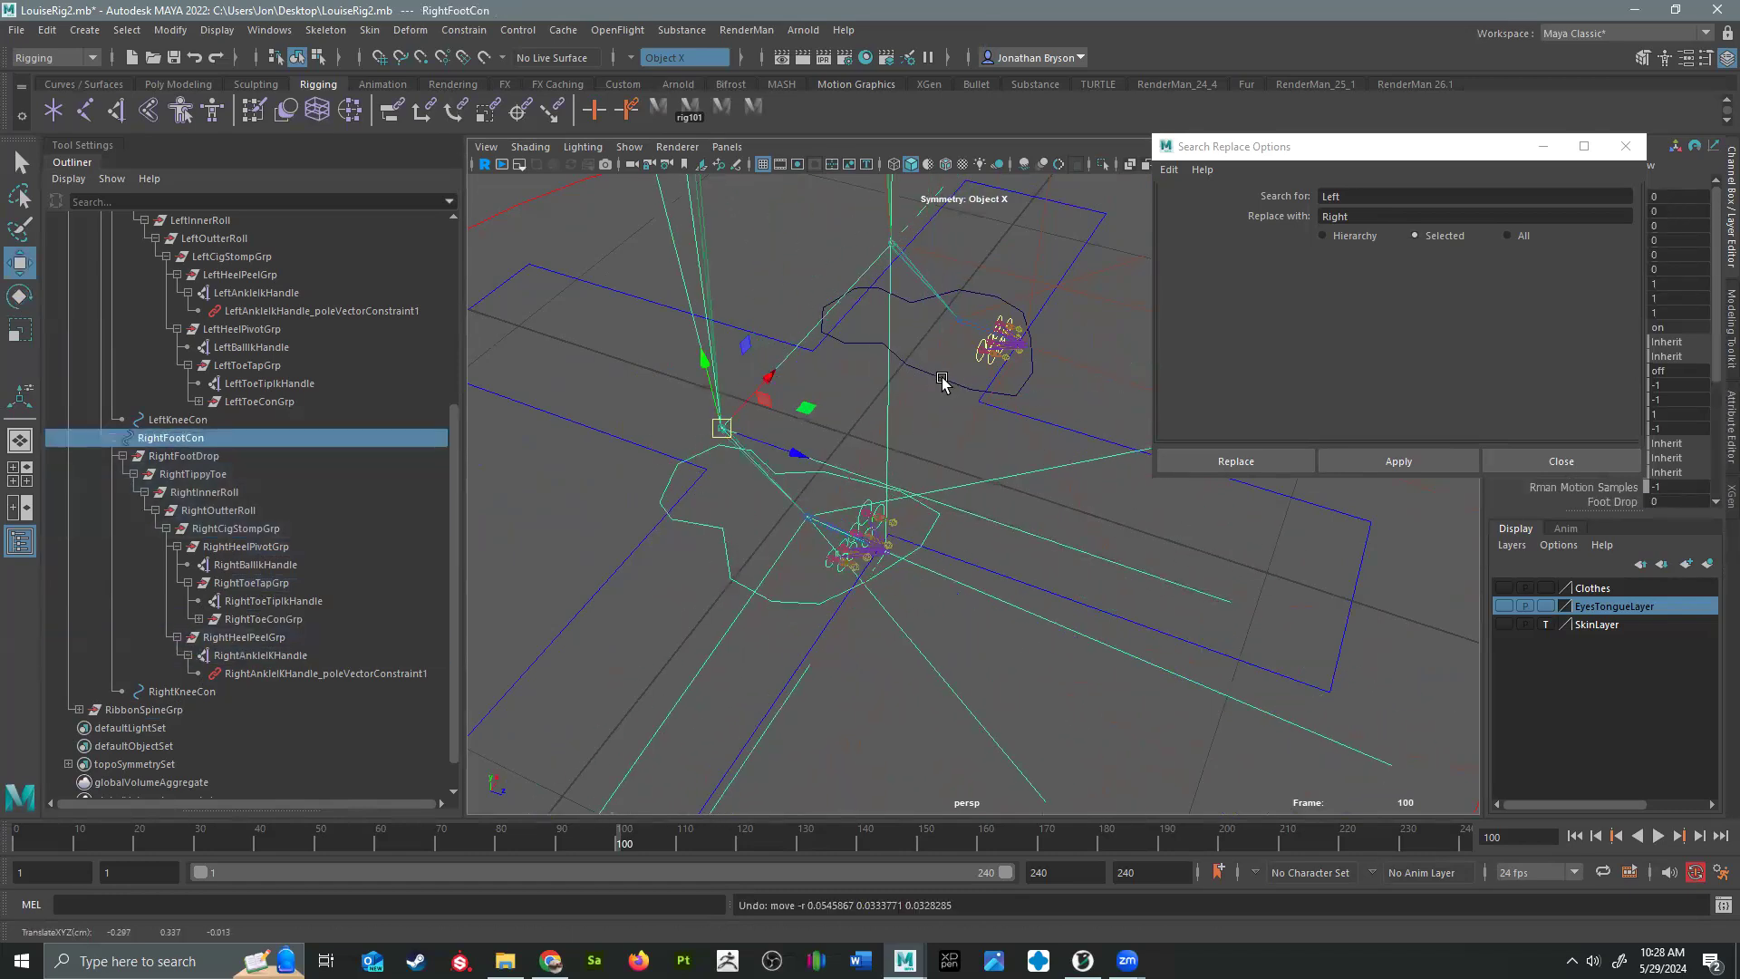
left_click(920, 358)
left_click_drag(892, 243, 911, 181)
key("ctrl+z")
Step: Close the Search Replace Options window and test the Toe Tap attribute on LeftFootCon and RightFootCon, undoing each change
left_click(1625, 146)
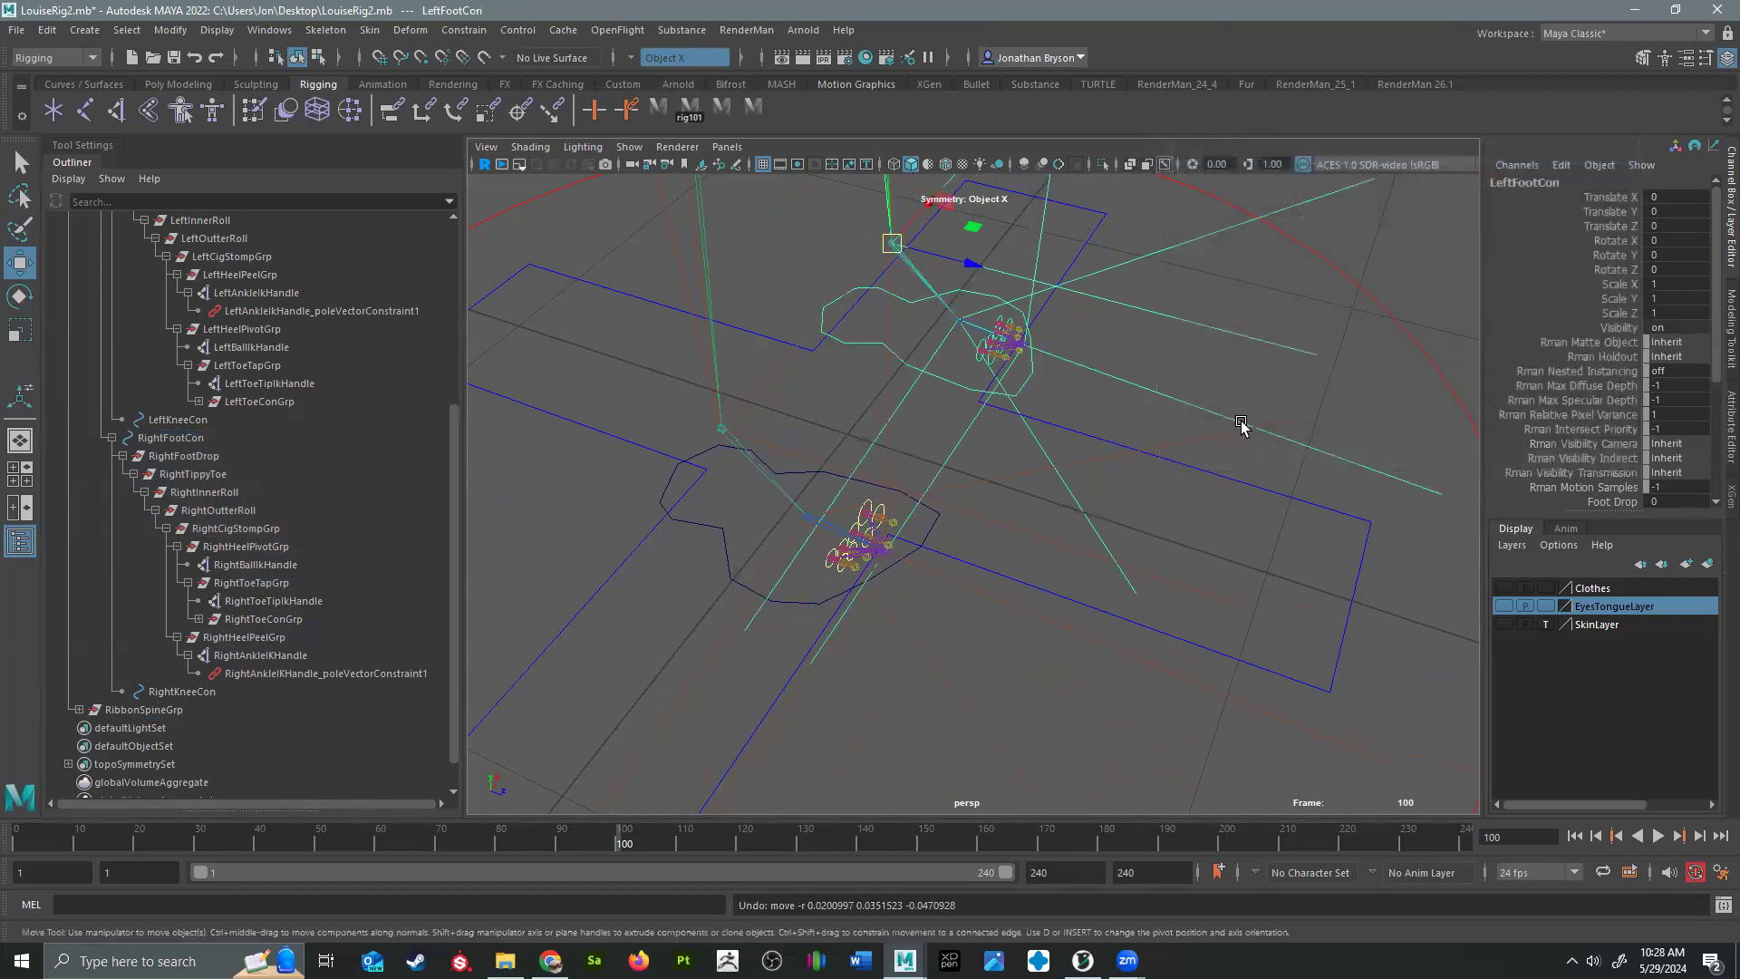
scroll(1594, 444, "down", 3)
left_click(1610, 415)
middle_click_drag(1237, 504, 827, 515)
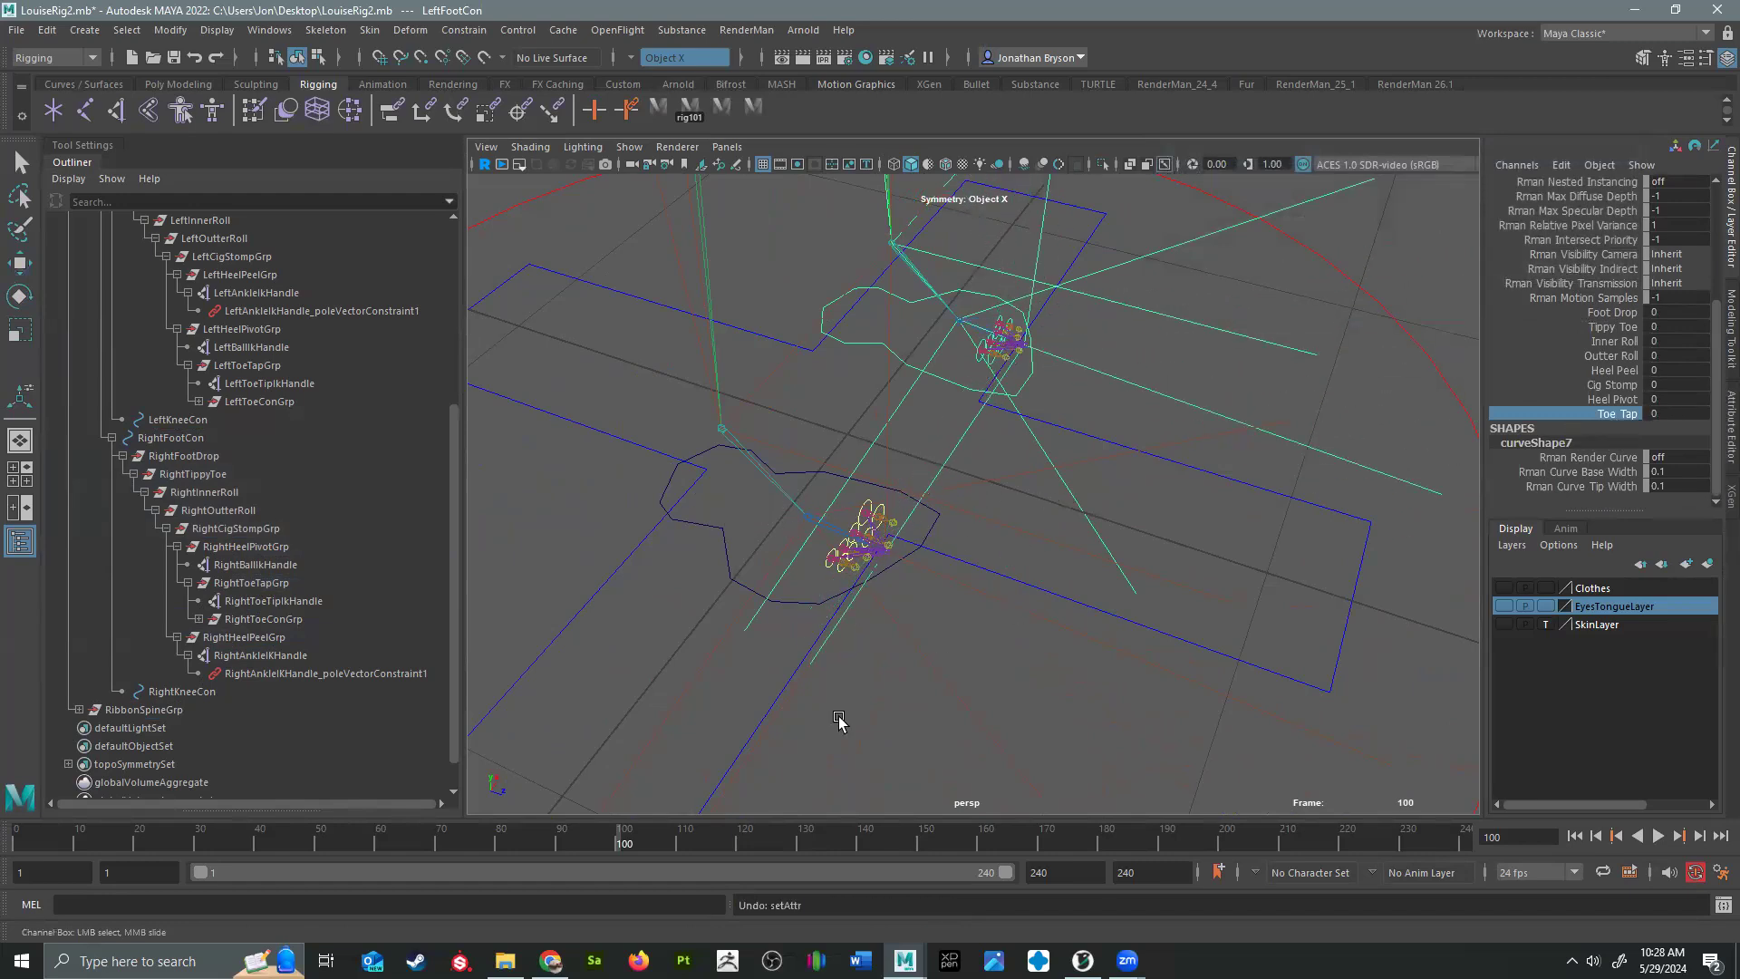
left_click(797, 602)
key("w")
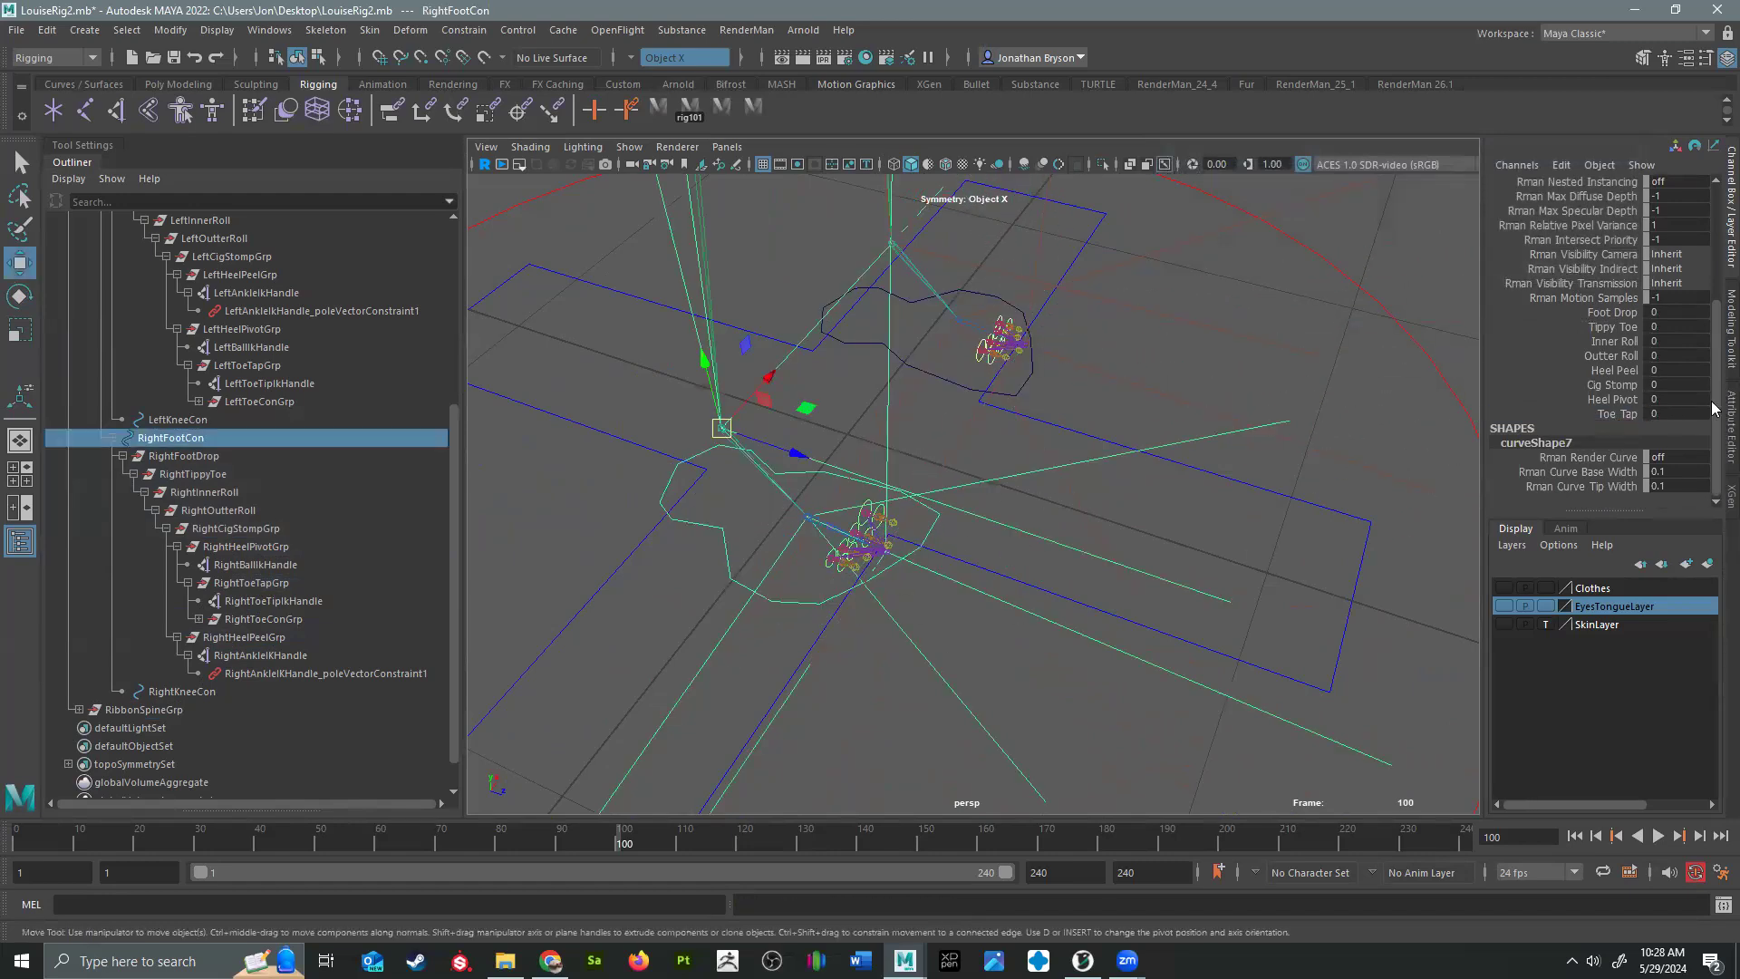
left_click(1614, 414)
middle_click_drag(1115, 547, 839, 550)
key("ctrl+z")
Step: Select LeftBigToeCon1 and the LeftBigToe1 joint, and check the Maintain offset setting in the Orient Constraint Options
left_click_drag(1092, 436, 929, 586, "alt")
right_click_drag(928, 586, 1124, 435, "alt")
middle_click_drag(1124, 435, 918, 556, "alt")
left_click_drag(943, 545, 885, 552, "alt")
right_click_drag(886, 552, 847, 535, "alt")
middle_click_drag(933, 517, 1027, 540, "alt")
left_click_drag(1028, 540, 863, 519, "alt")
left_click(866, 517)
key("w")
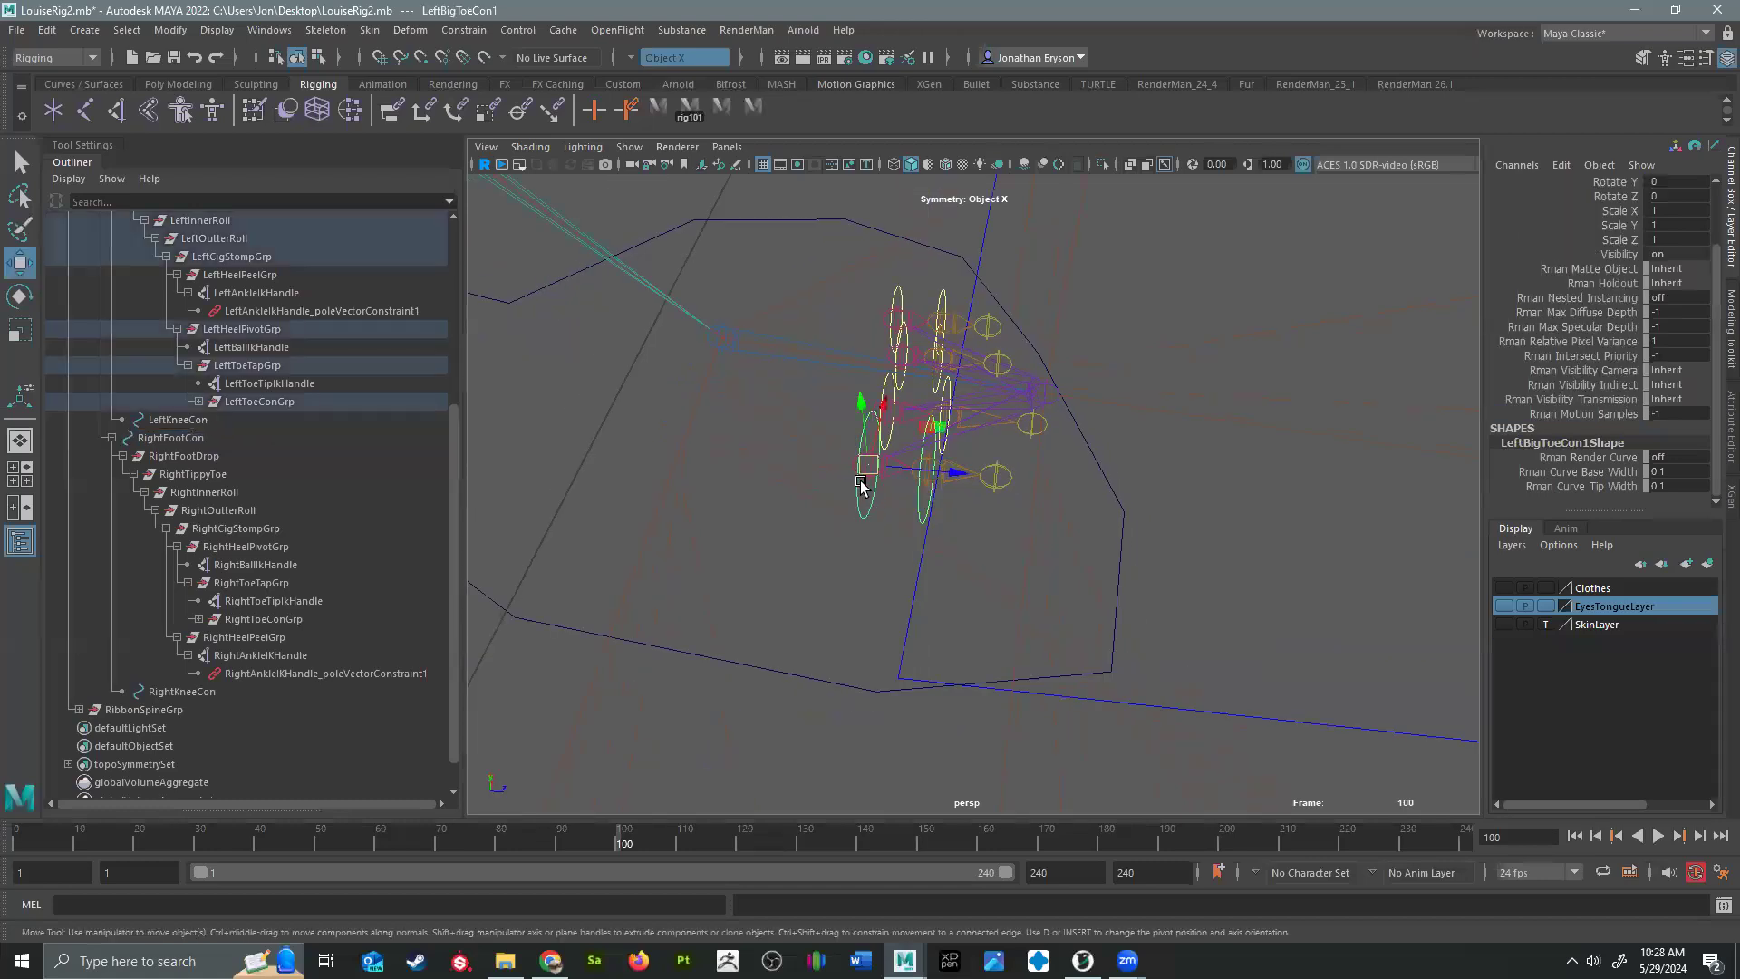
key("q")
left_click(868, 470)
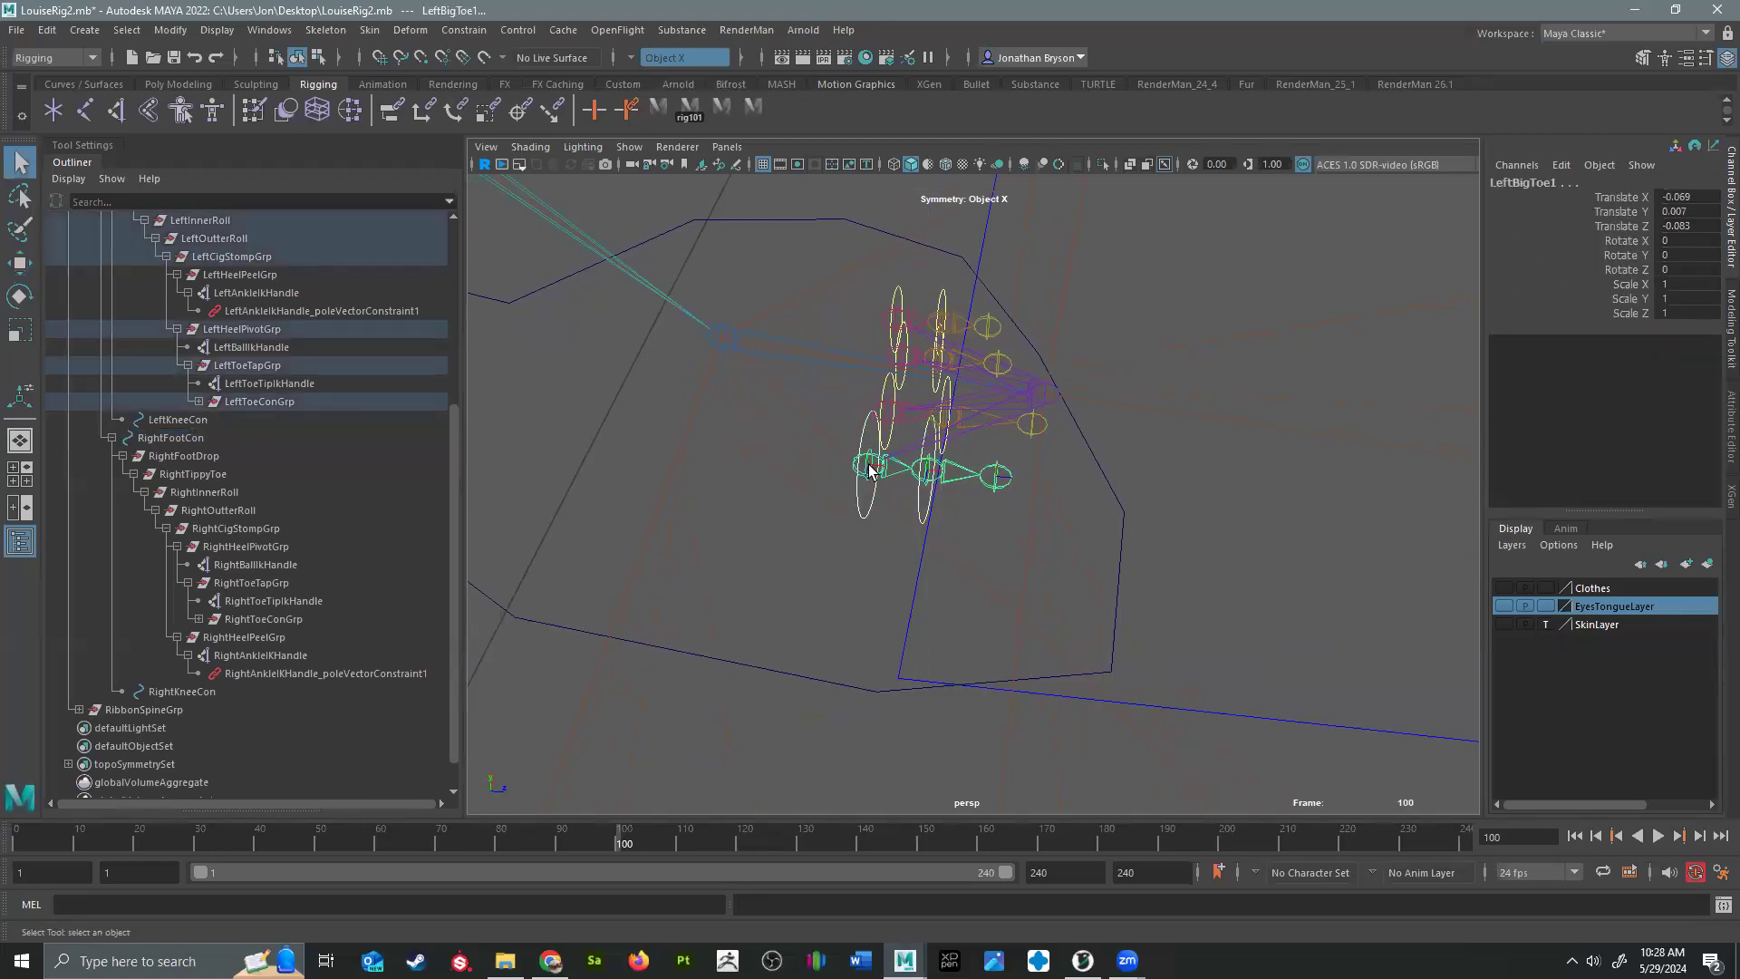
left_click(453, 30)
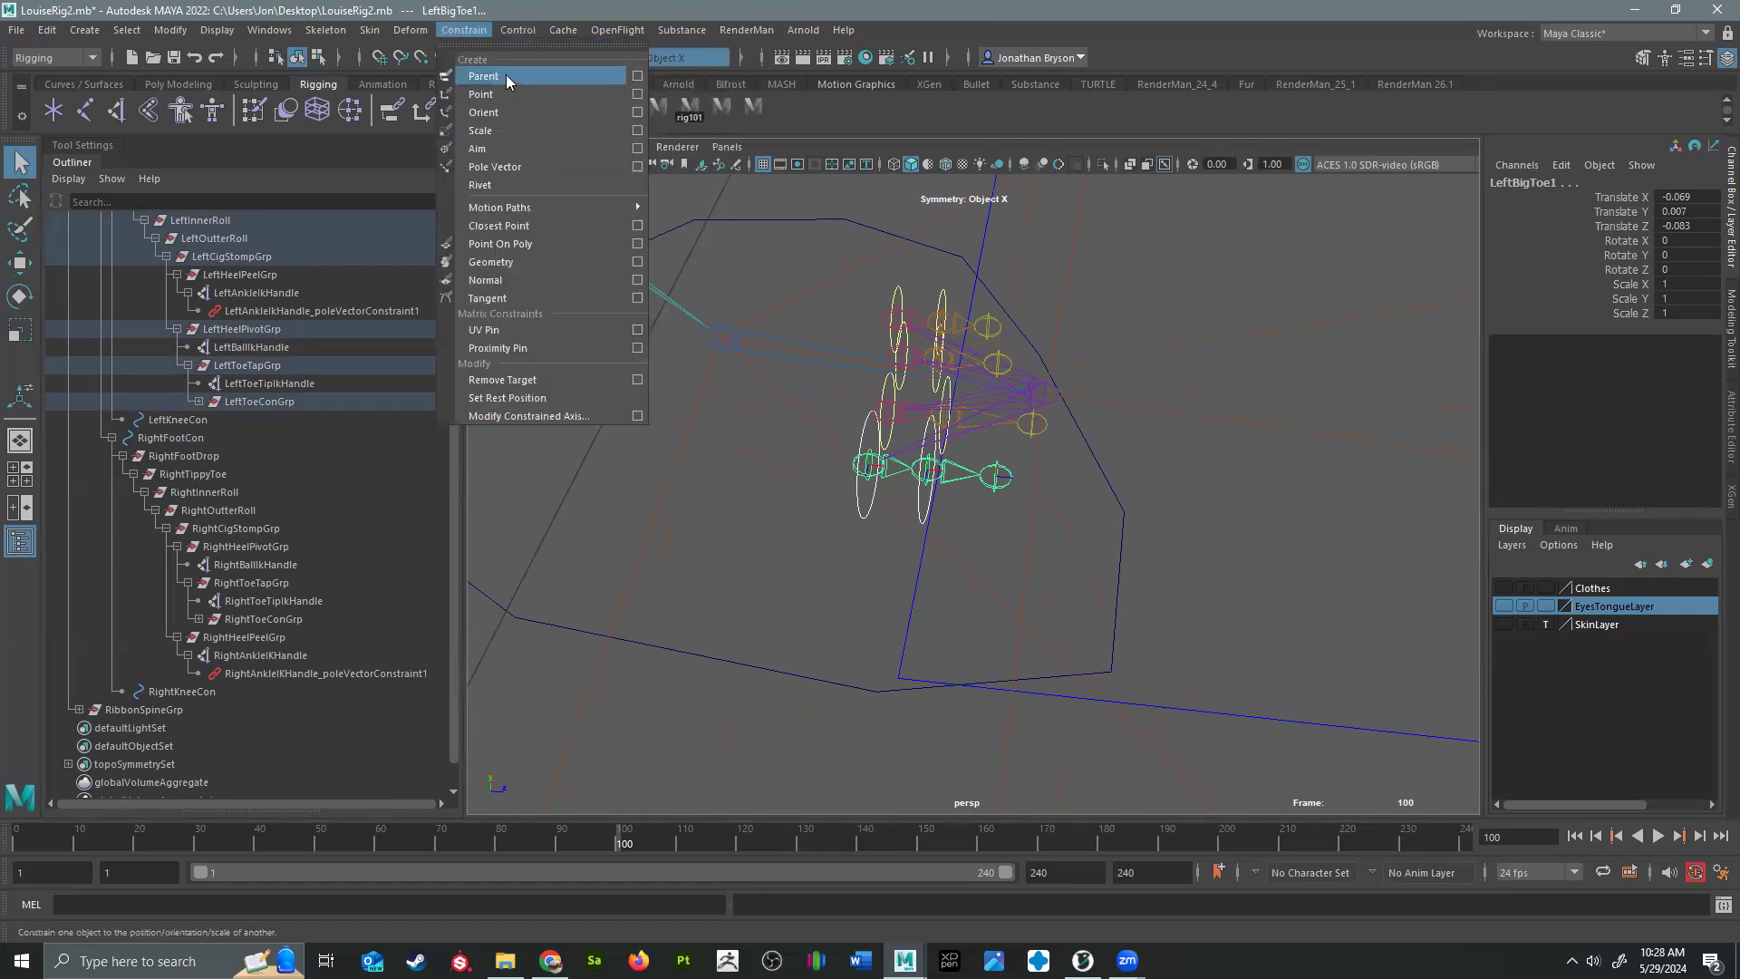
left_click(637, 112)
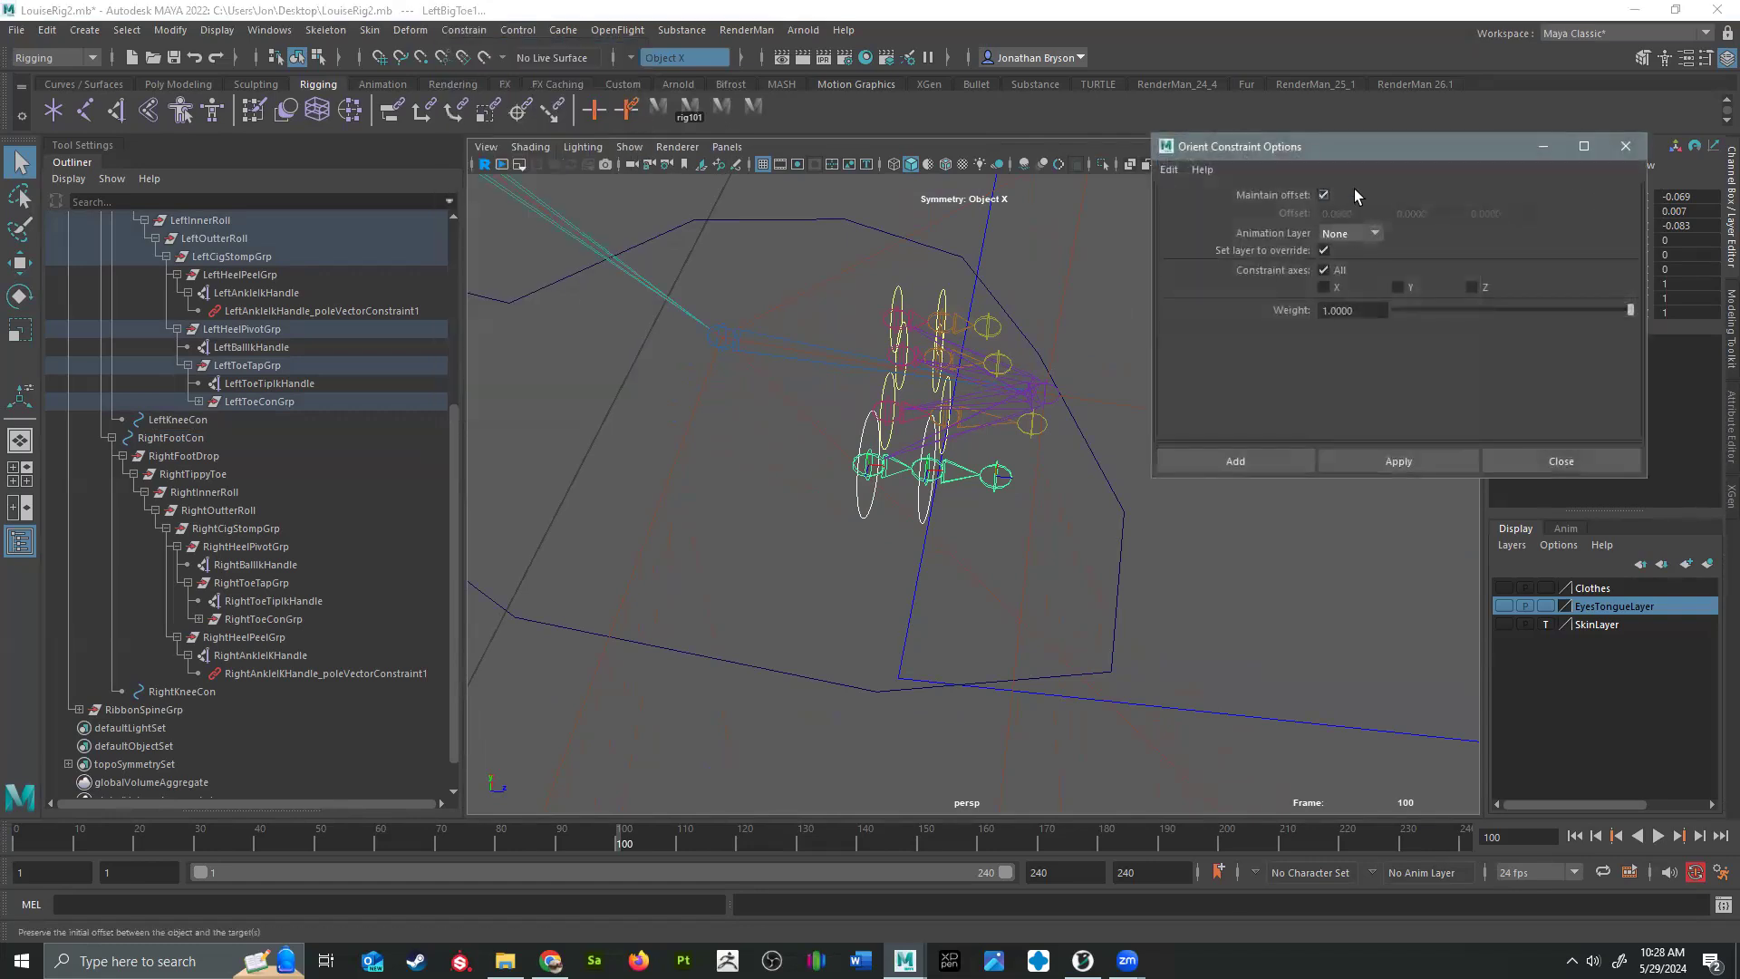
left_click(1624, 146)
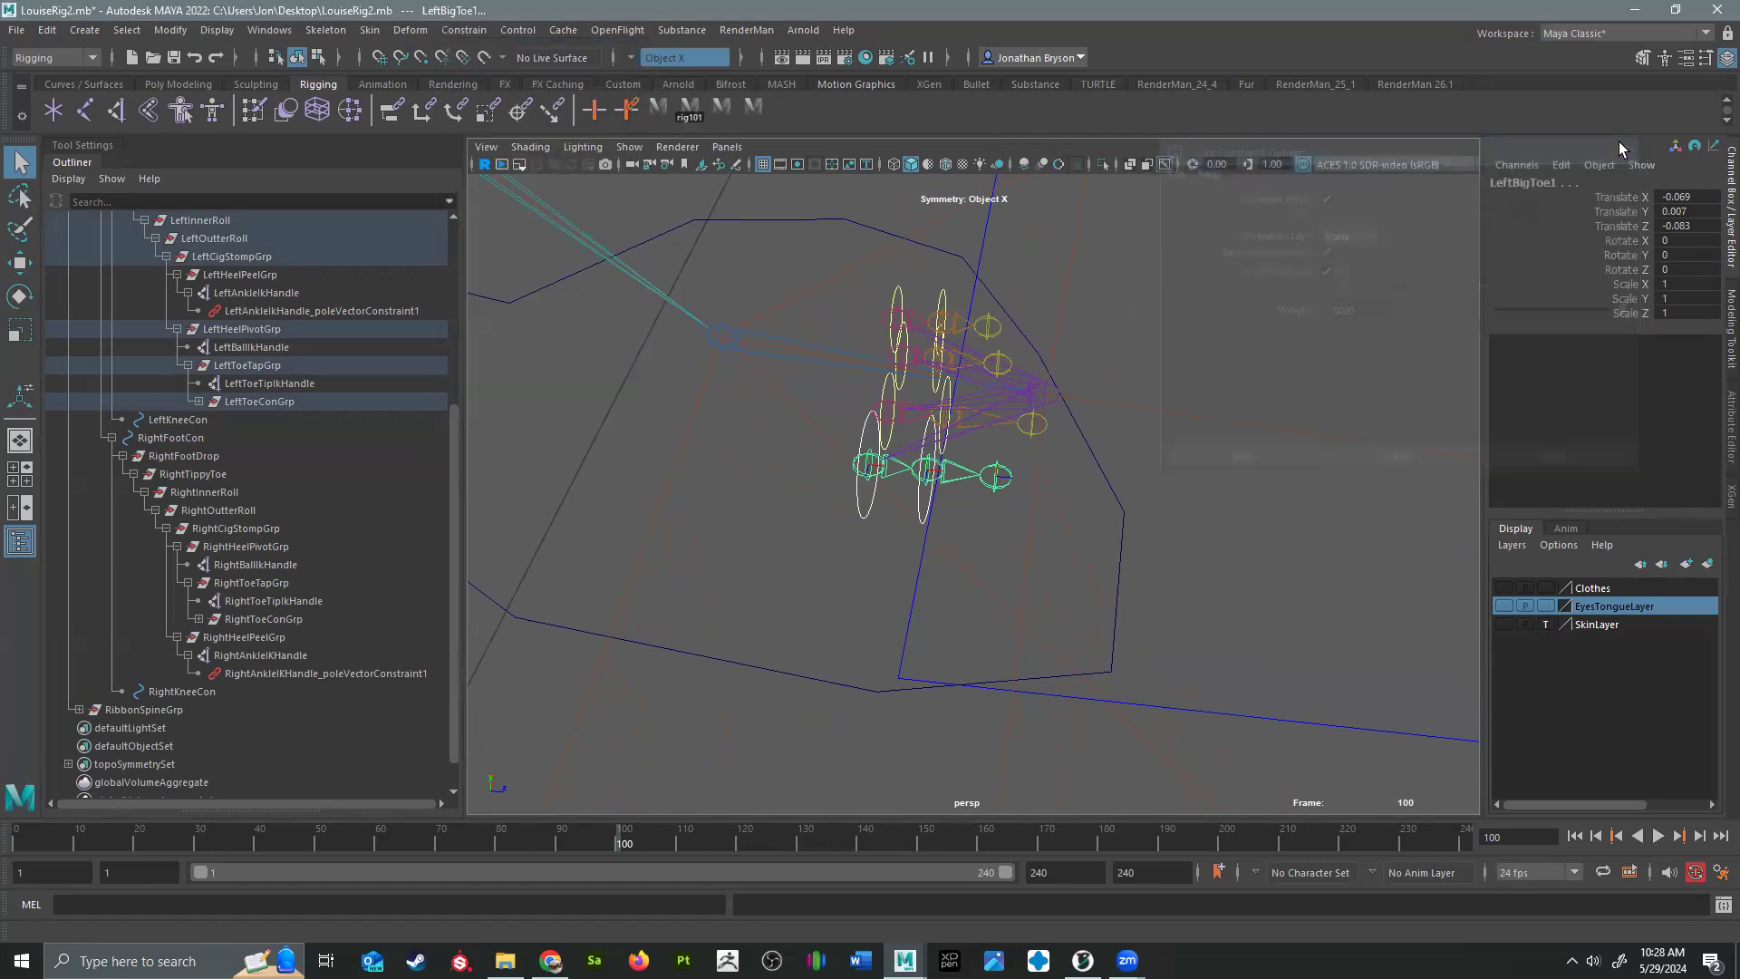
Step: Orient-constrain the LeftBigToe1 joint to LeftBigToeCon1 and the LeftBigToe2 joint to the second left big toe controller
left_click(467, 31)
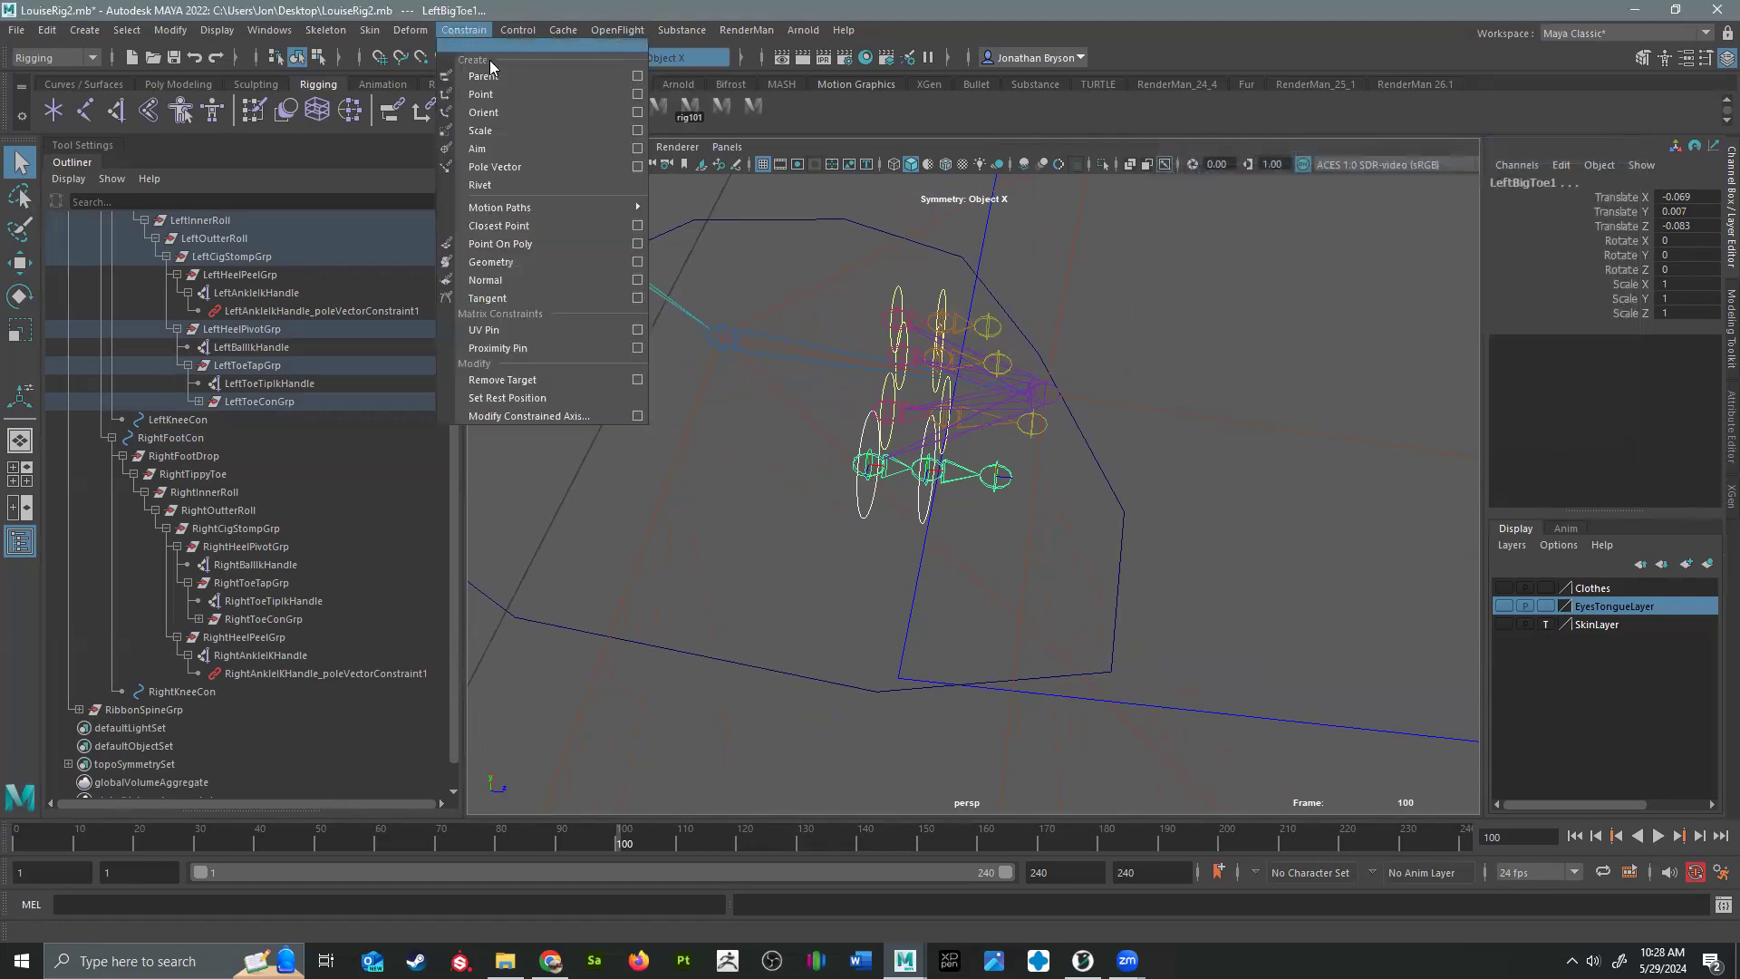
left_click(591, 112)
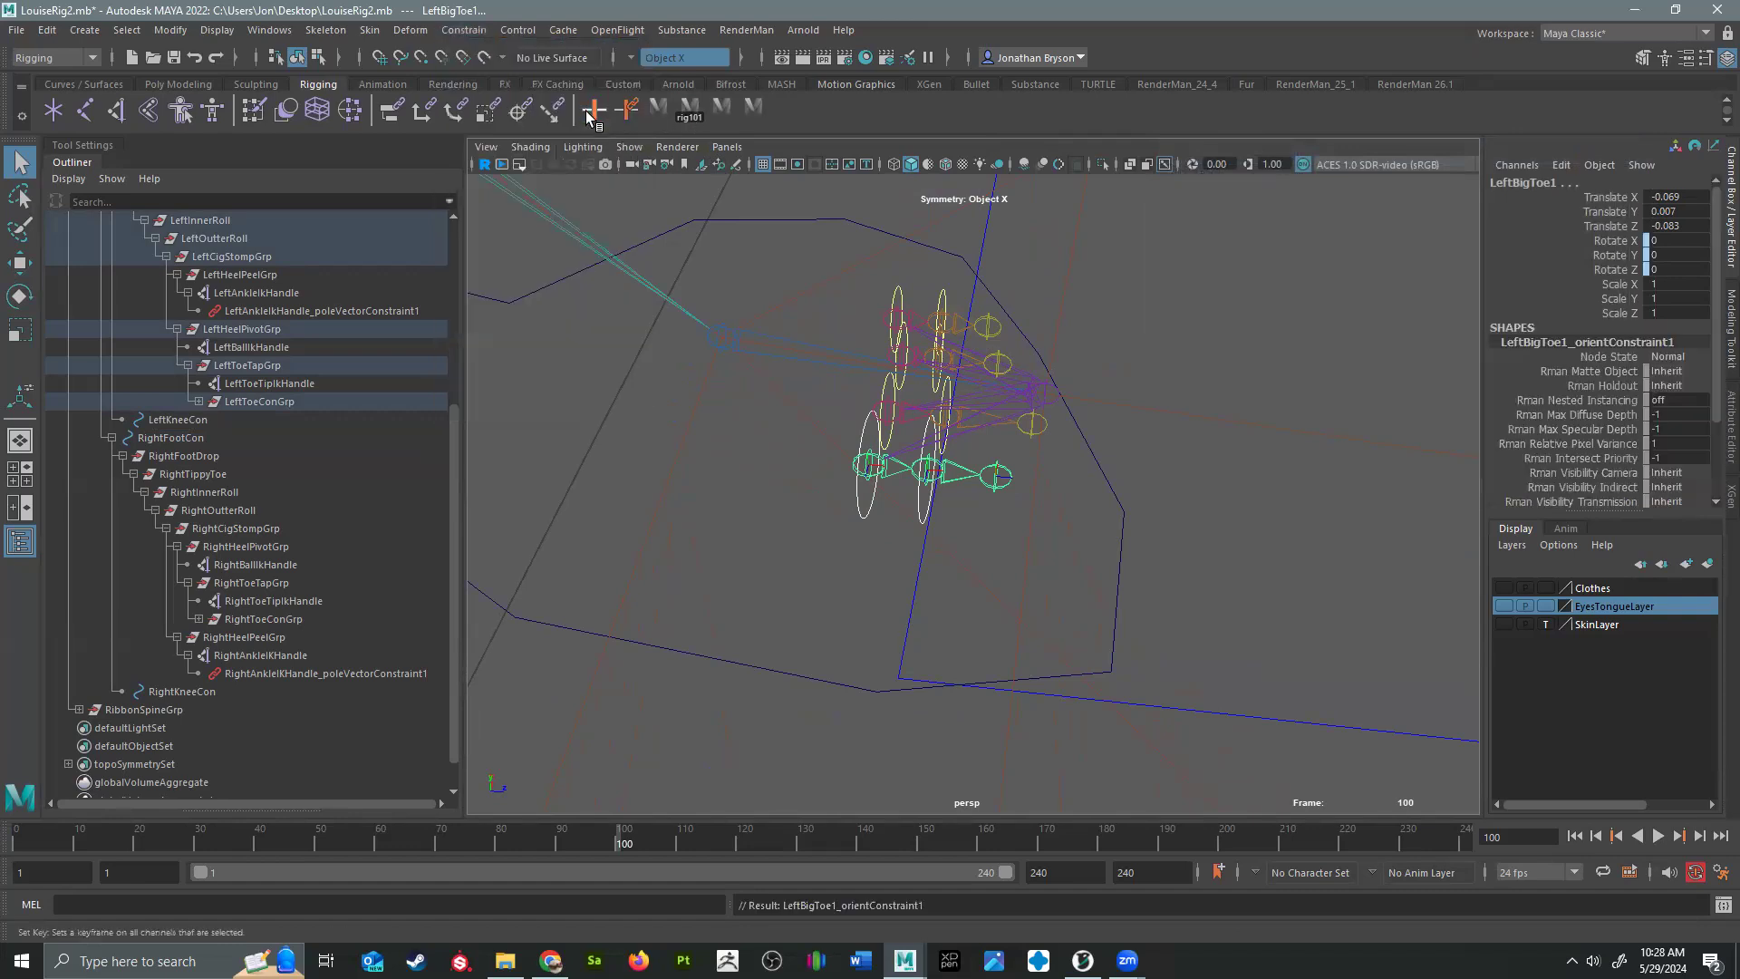
left_click(927, 479)
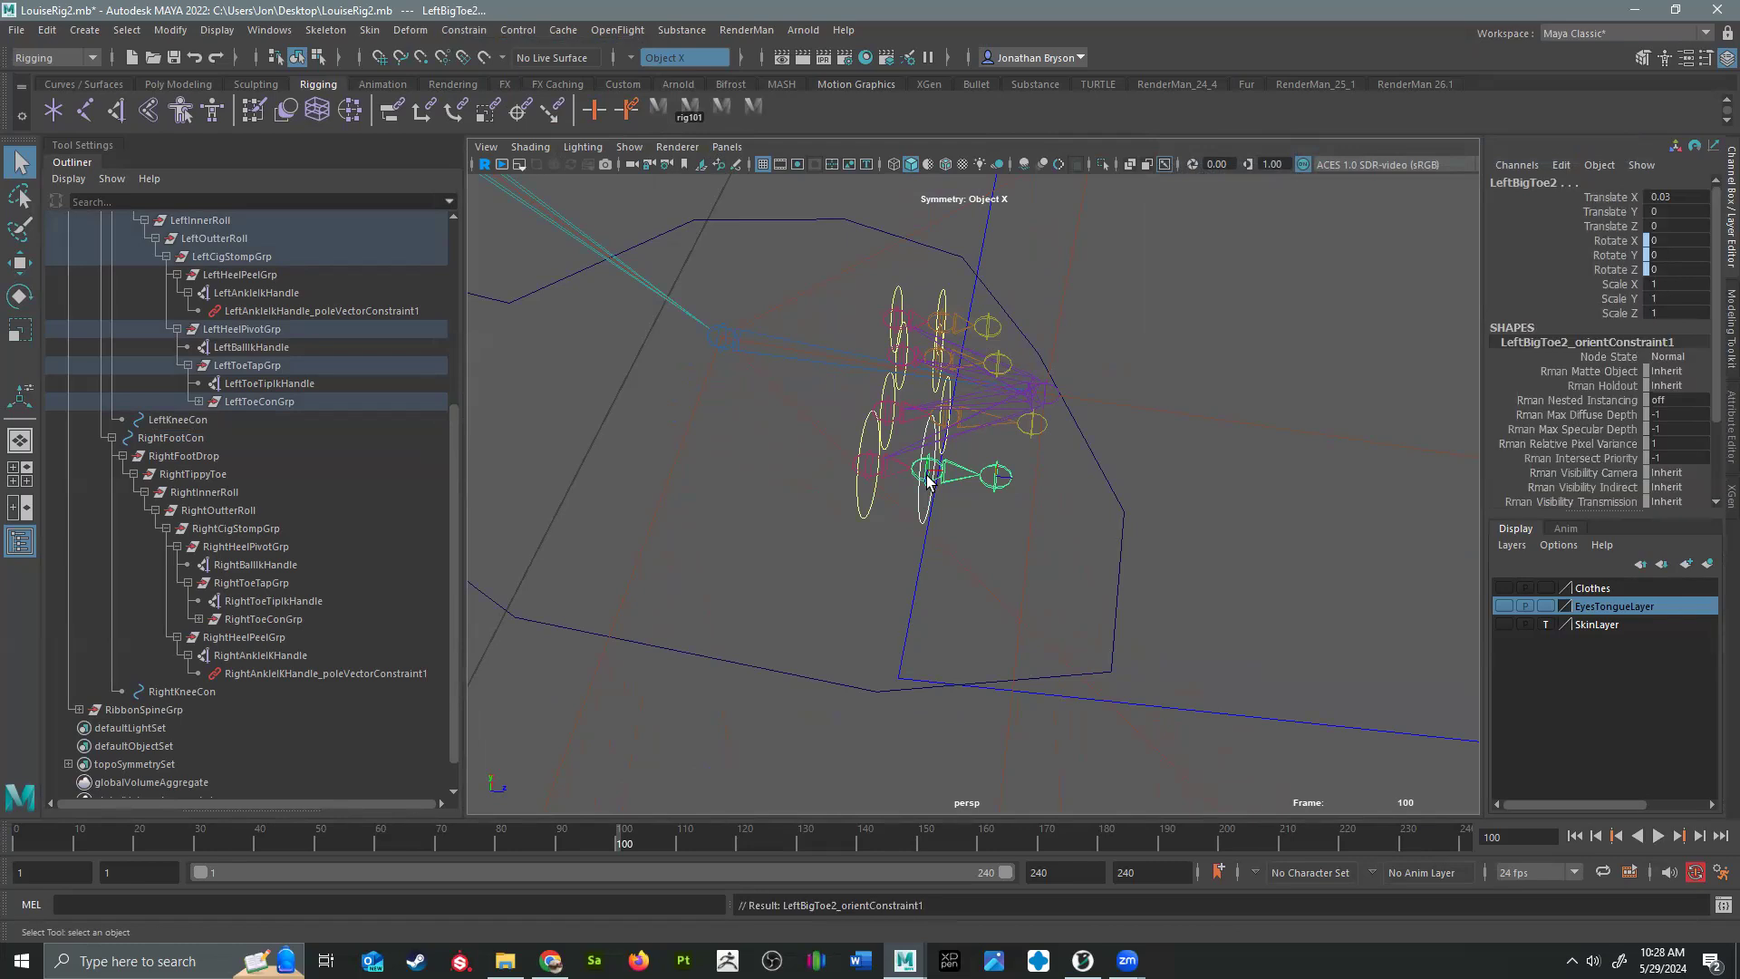
Step: Orient-constrain the LeftToeIndex1 joint to LeftMidToeCon1 and the LeftToeIndex2 joint to the second left mid toe controller
left_click(892, 382)
left_click(895, 393)
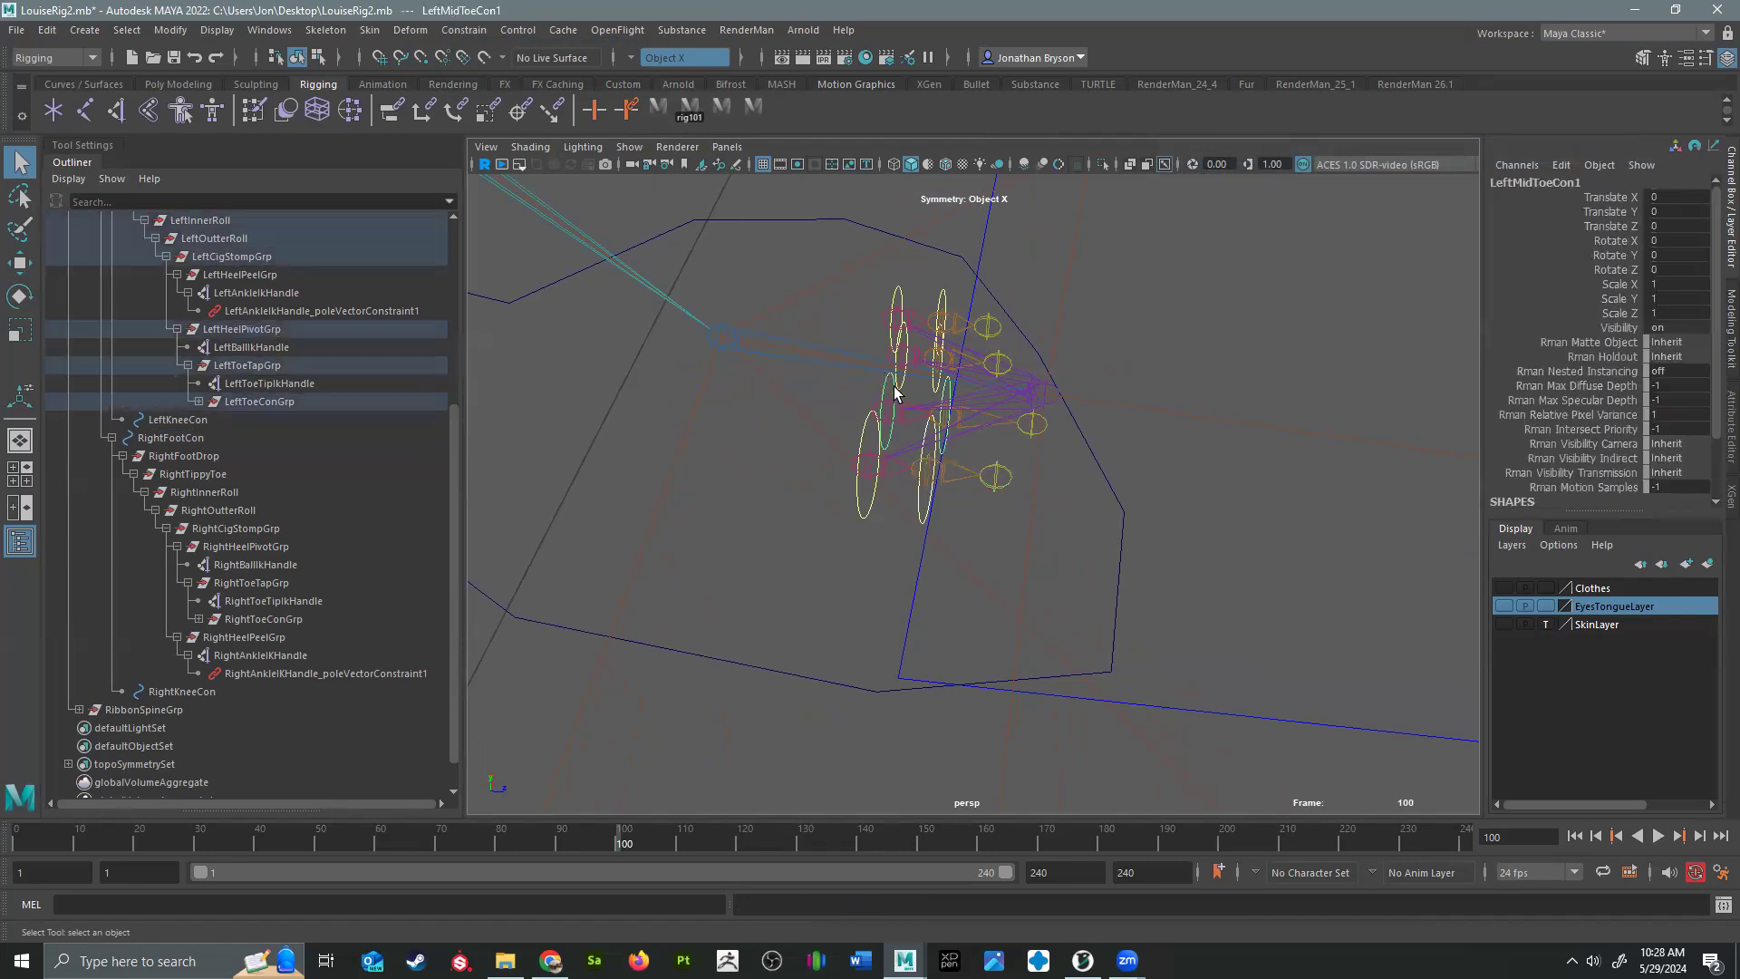
left_click(889, 418)
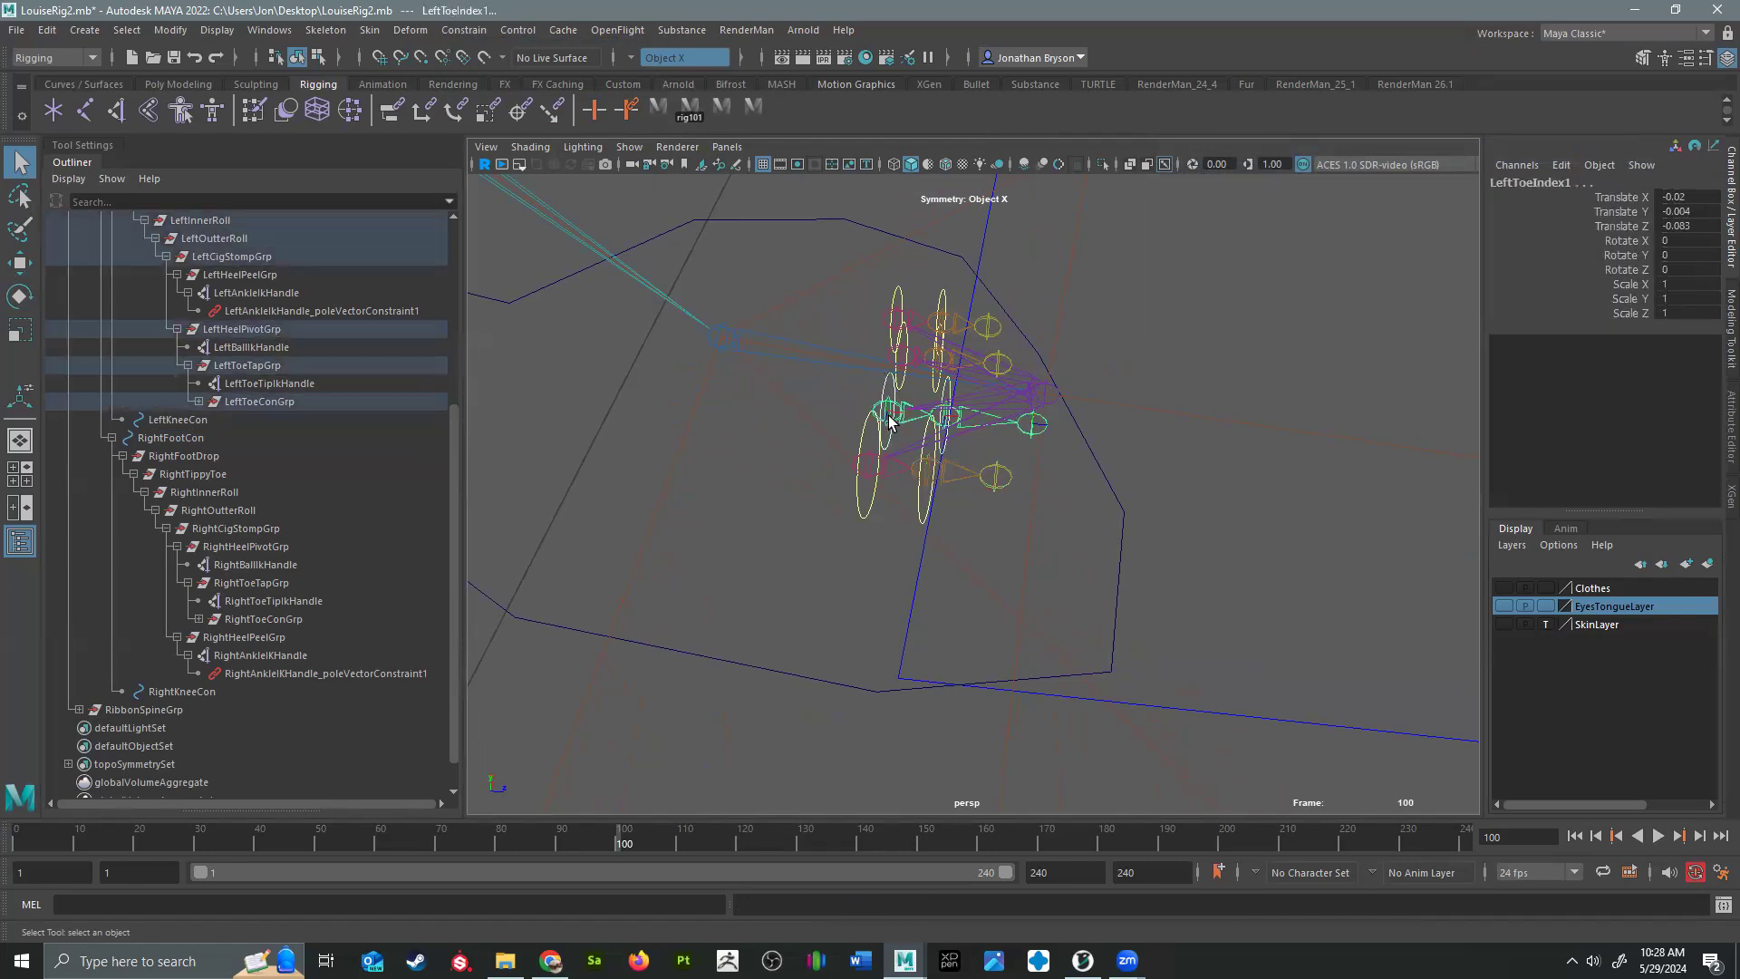
key("g")
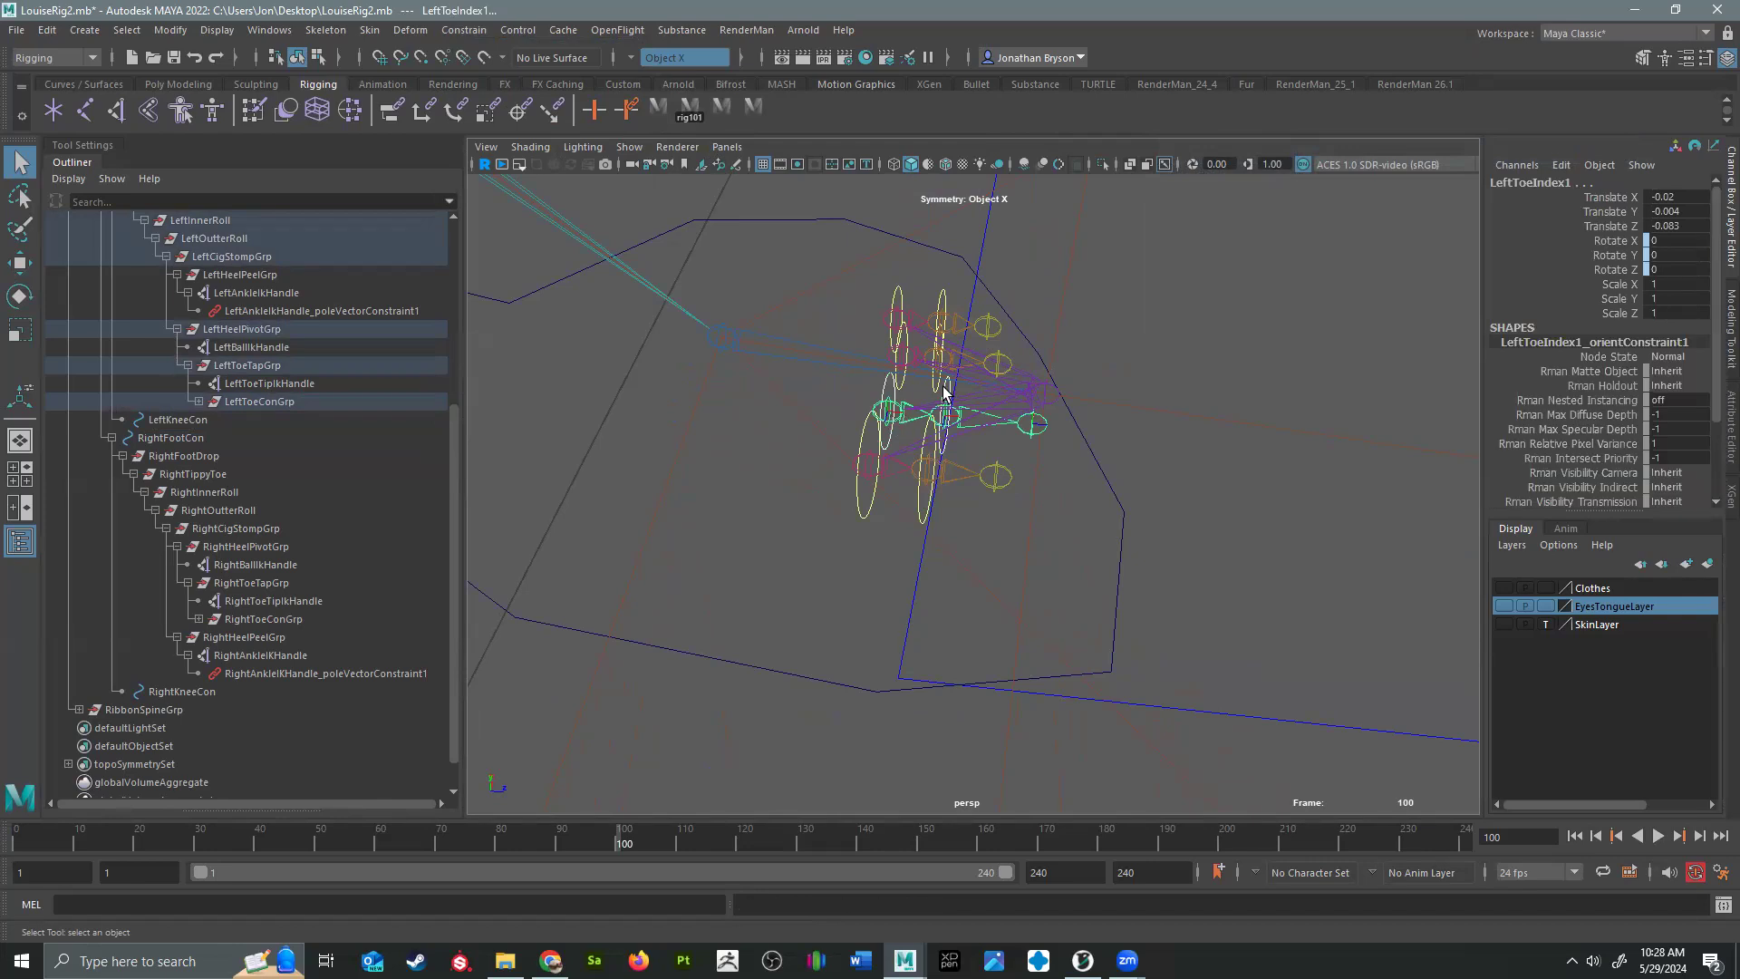
left_click(960, 427)
left_click(959, 418, "shift")
key("ctrl+z")
middle_click_drag(965, 474, 950, 484, "alt")
right_click_drag(950, 484, 961, 440, "alt")
middle_click_drag(961, 440, 982, 465, "alt")
left_click(1000, 421)
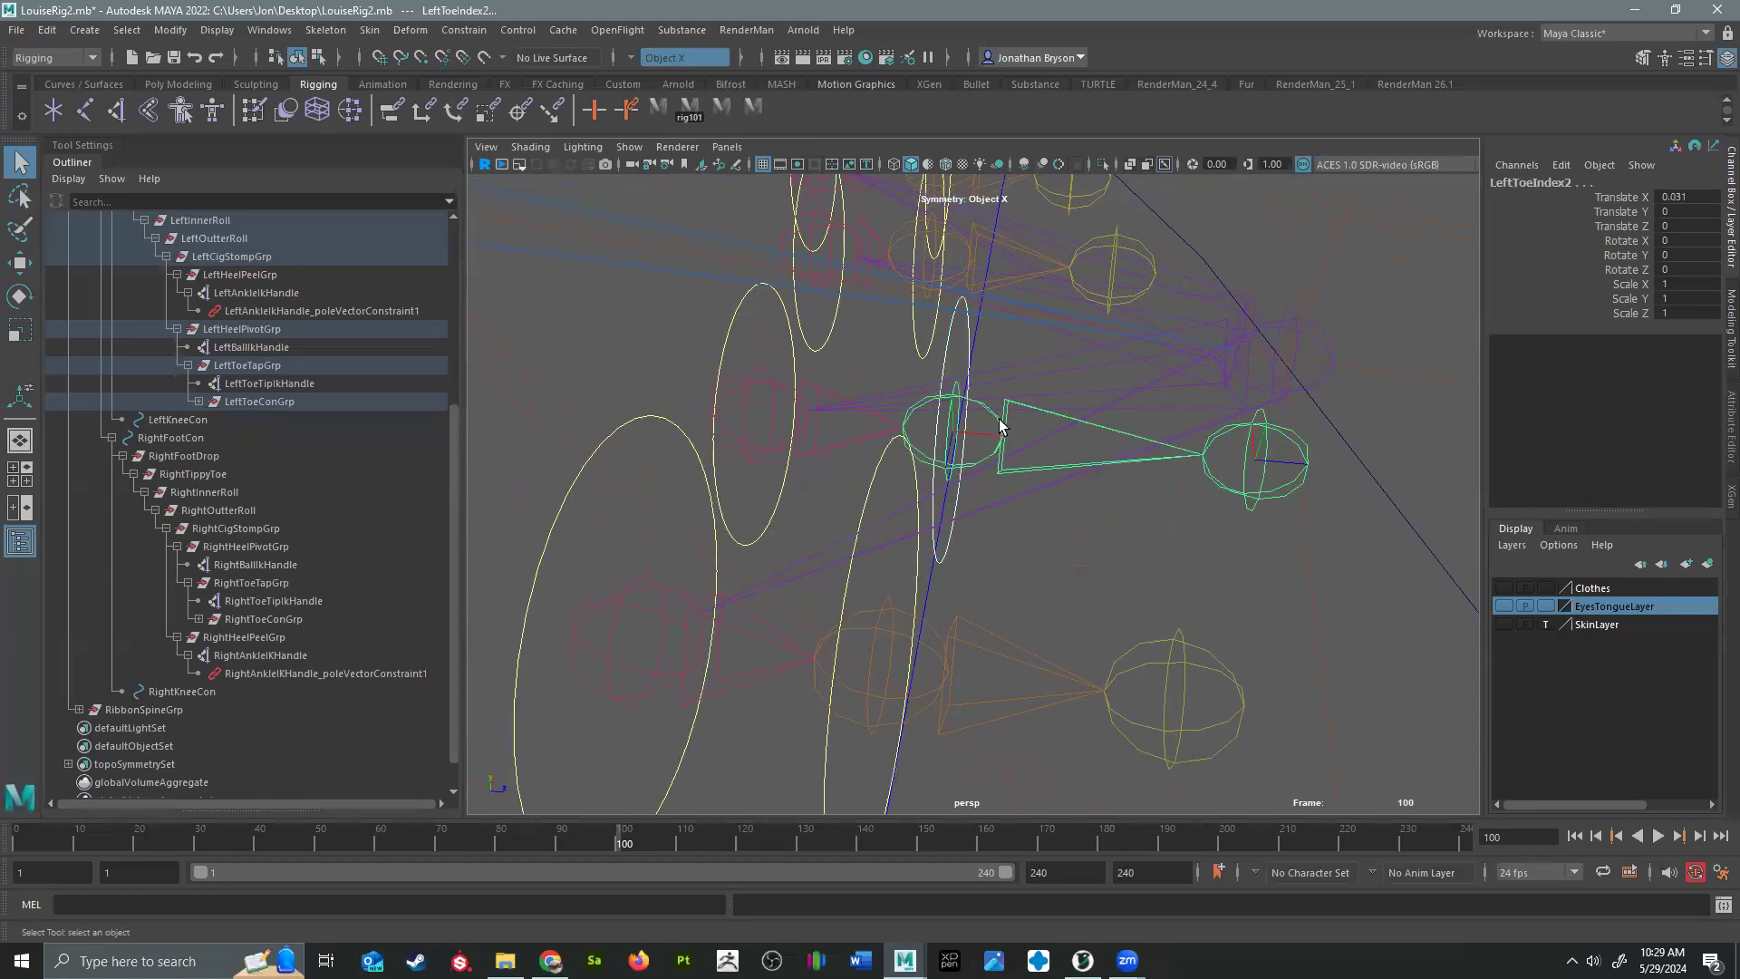
left_click_drag(1002, 415, 691, 490, "alt")
Step: Orient-constrain the LeftRingToe1 joint to LeftRingToeCon1 and the LeftRingToe2 joint to the second left ring toe controller
left_click(724, 487)
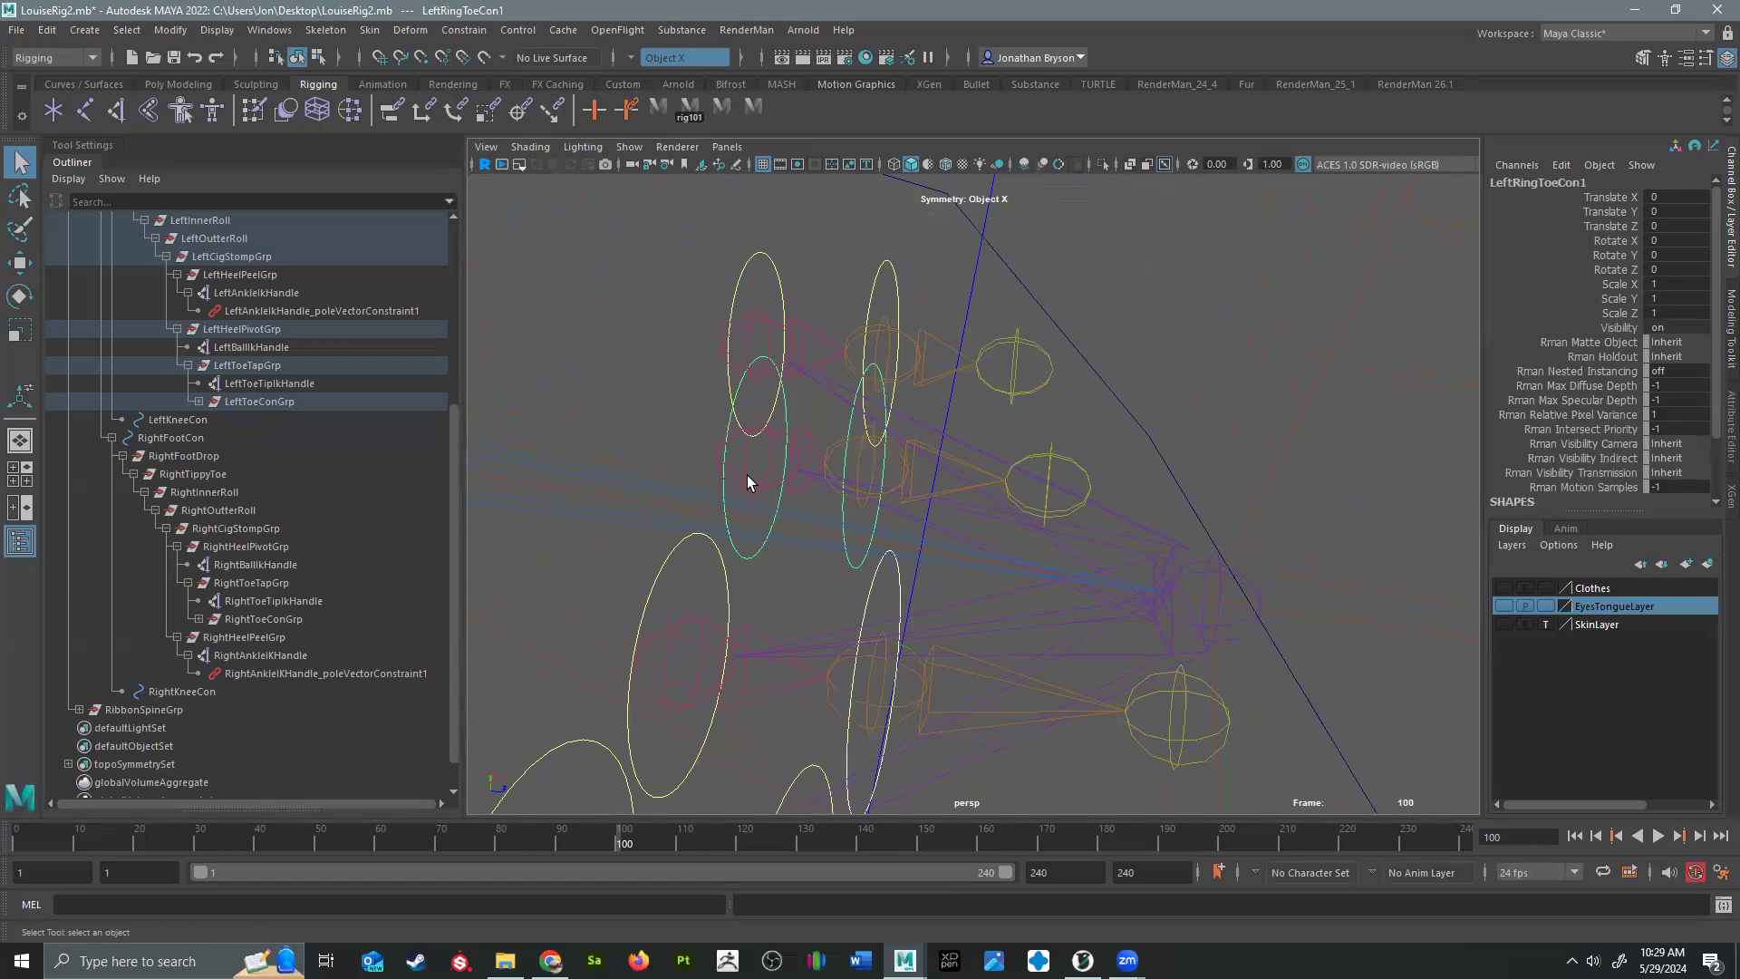
left_click(744, 475)
key("g")
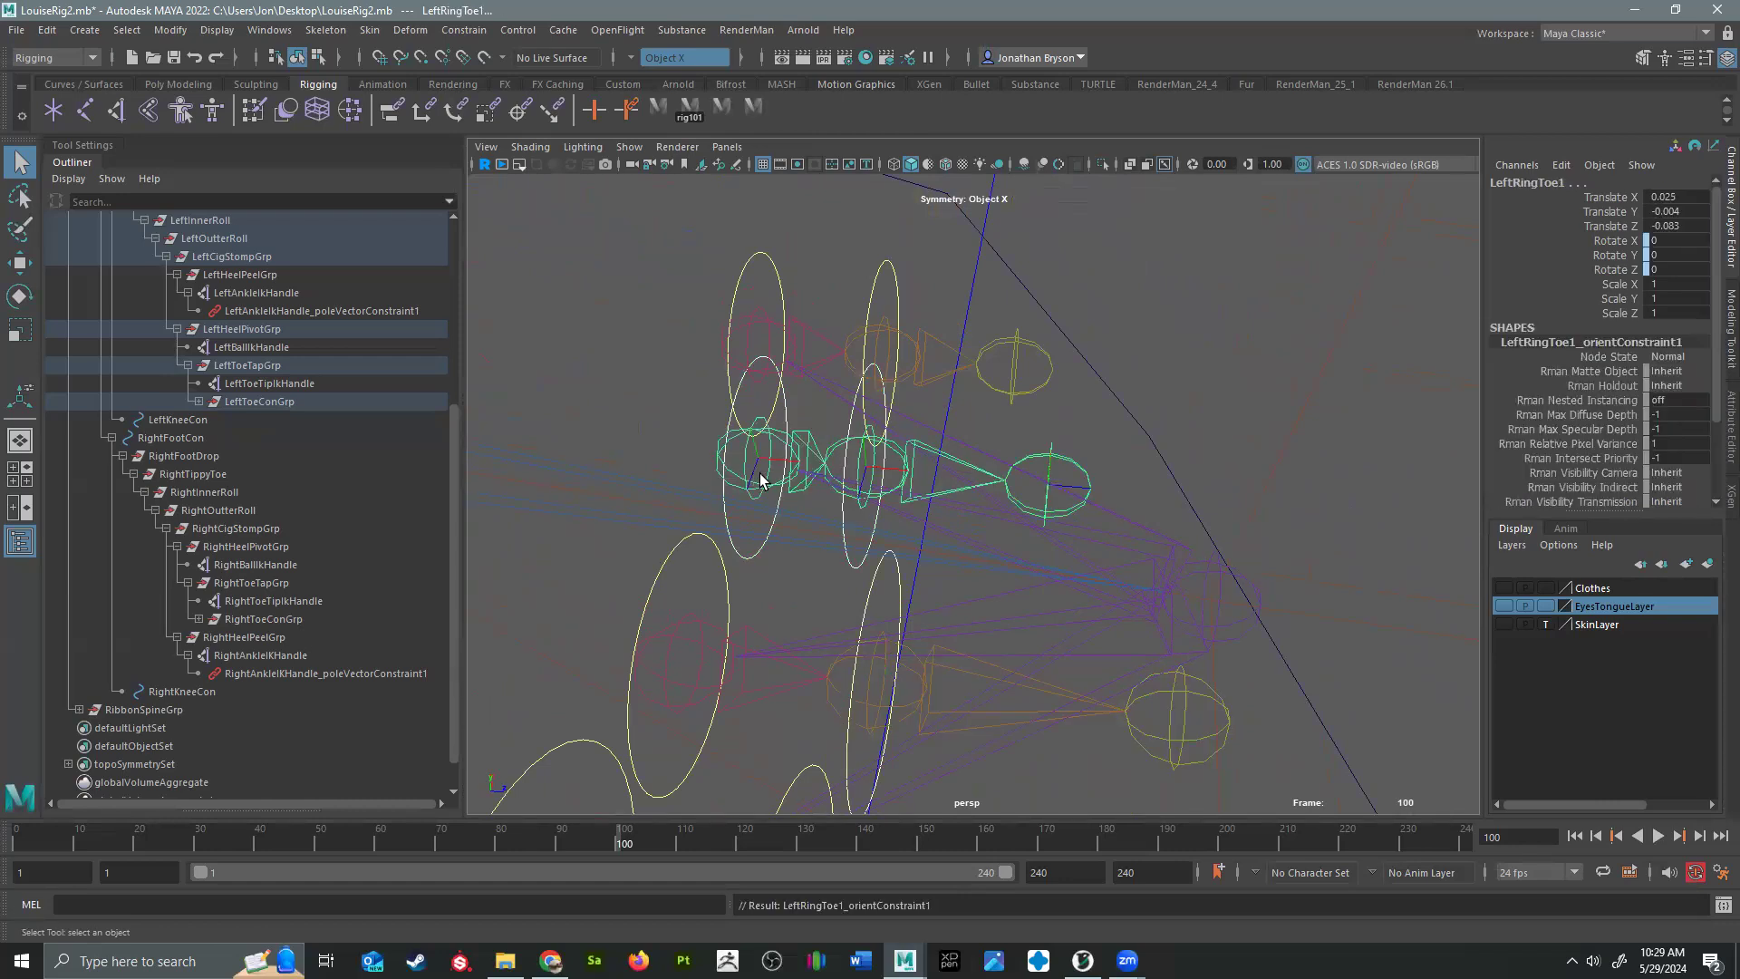
left_click(859, 467)
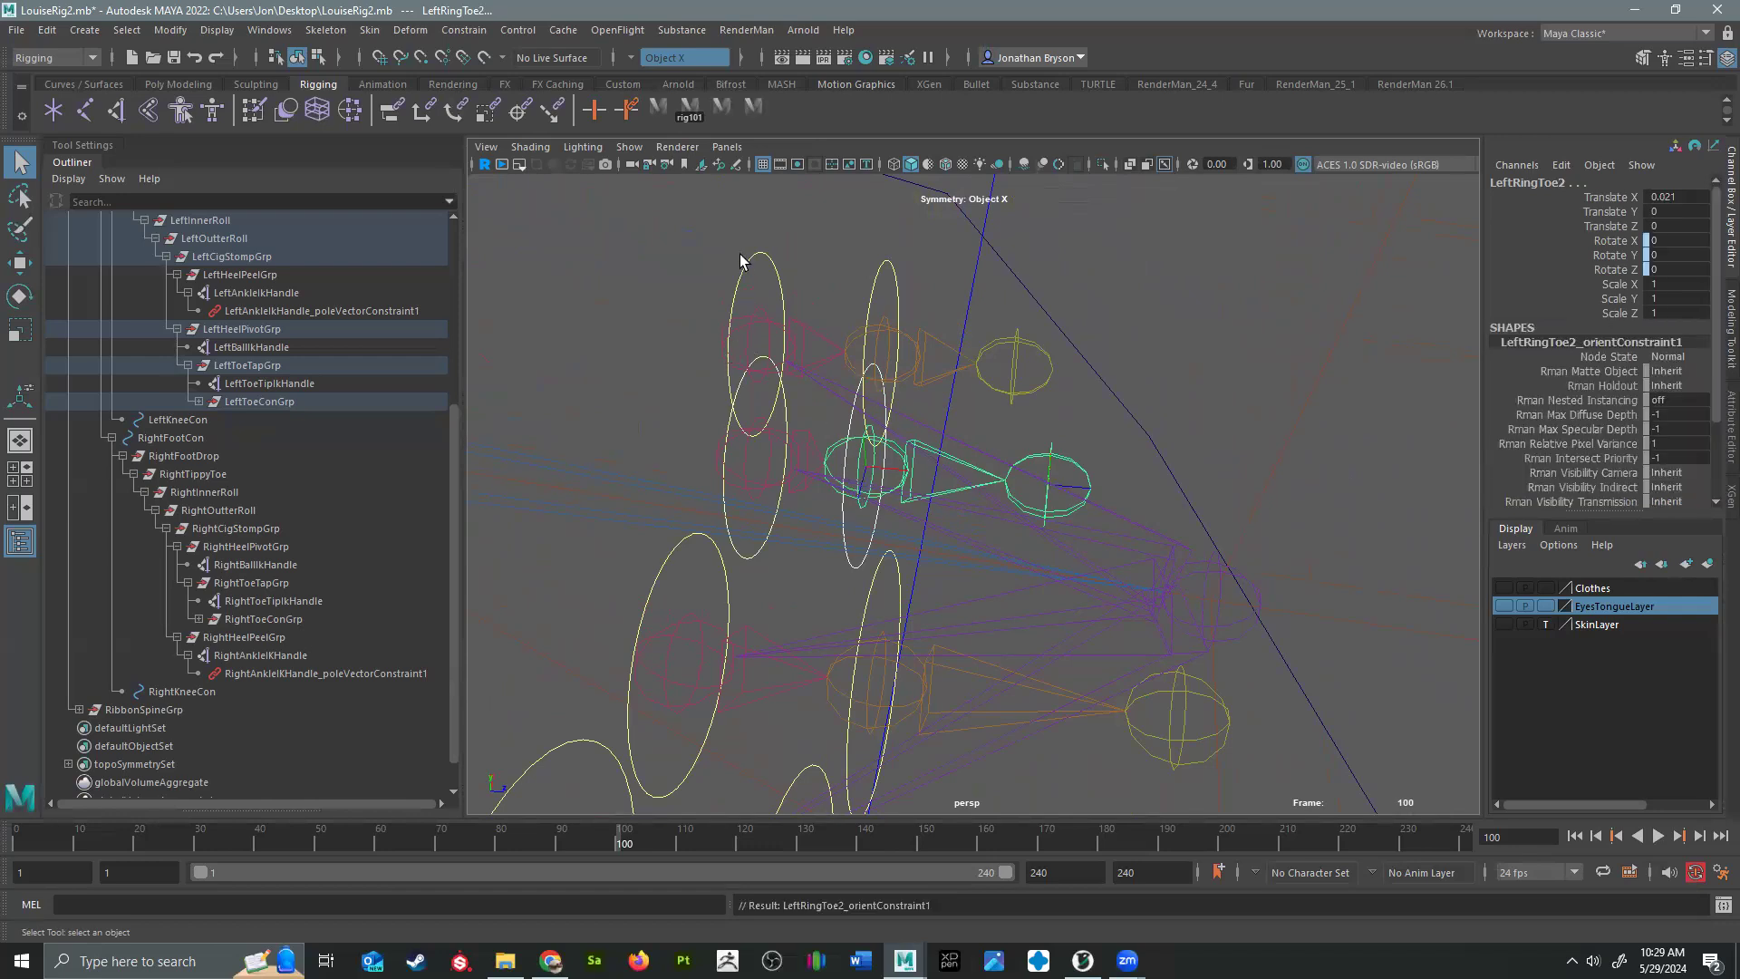
Step: Orient-constrain the LeftPinkyToe6 joint to the first left pinky toe controller and the next pinky joint to LeftPinkyToeCon2
left_click(781, 328)
left_click(762, 319)
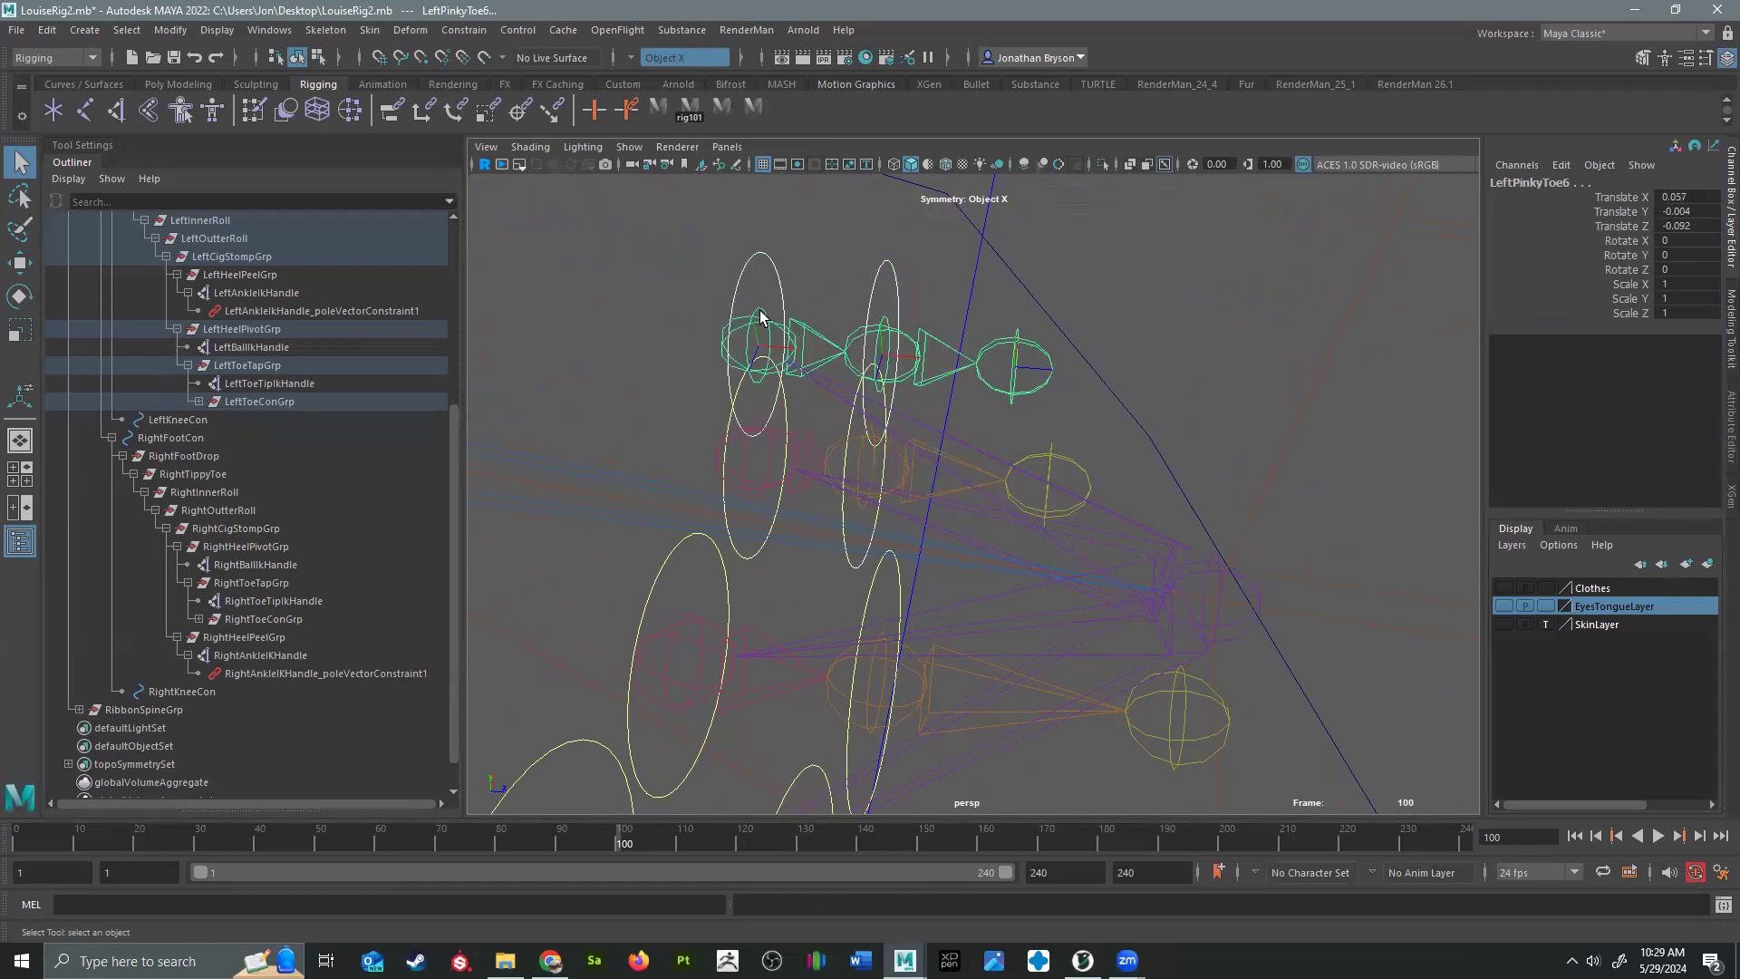
left_click(904, 264)
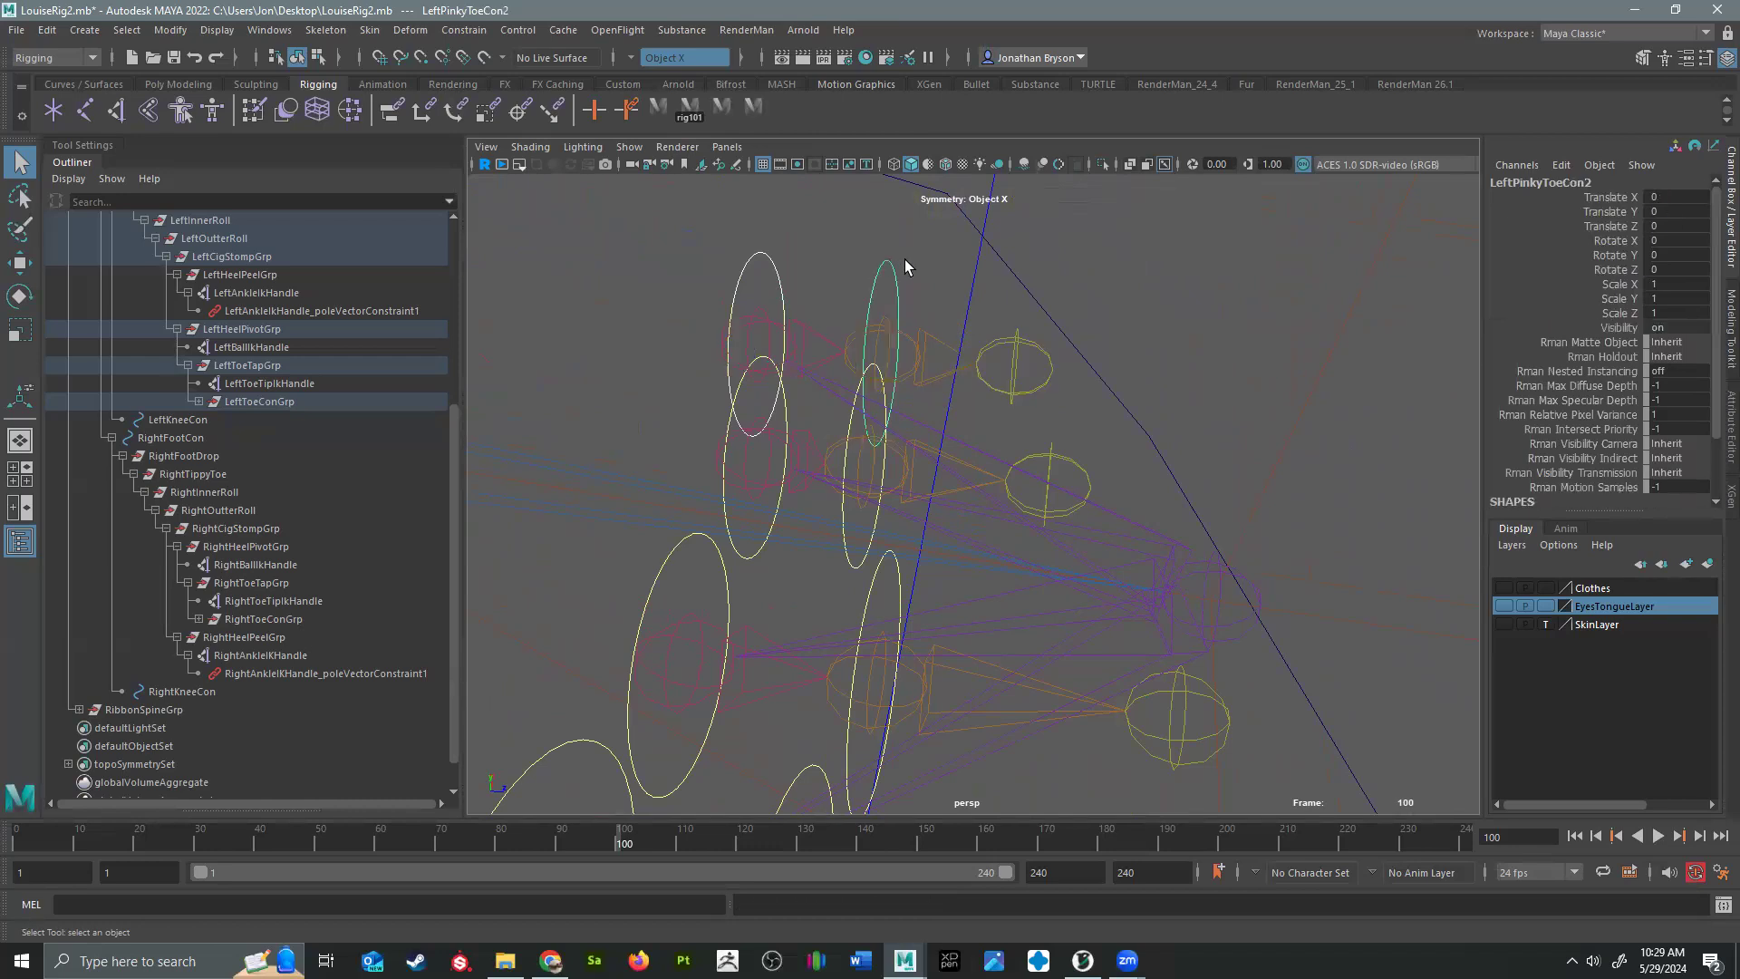
left_click(882, 328)
key("g")
Step: Test-rotate the left pinky toe controllers and the left big toe controller, undoing each rotation
scroll(914, 453, "down", 3)
left_click_drag(832, 354, 1029, 434)
key("e")
key("ctrl+z")
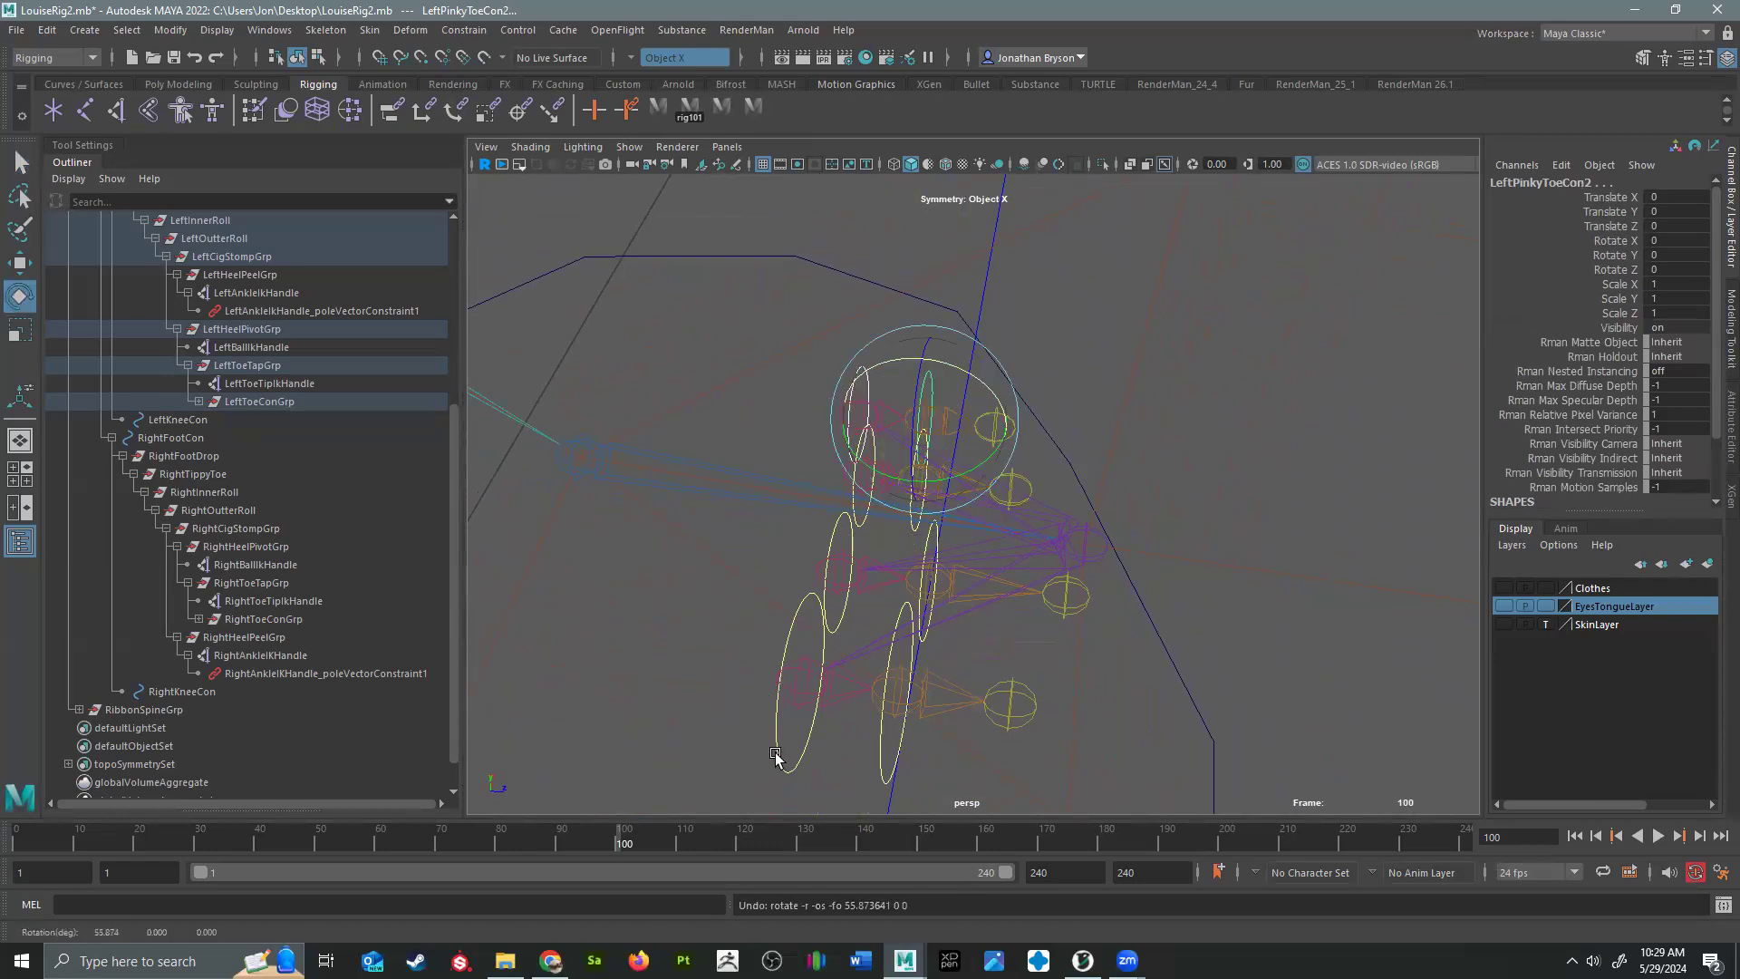
left_click(886, 785)
left_click_drag(920, 671, 986, 645)
key("ctrl+z")
Step: Orient-constrain the RightBigToe1 joint to RightBigToeCon1 and the RightBigToe2 joint to the second right big toe controller
right_click_drag(901, 695, 765, 587, "alt")
left_click_drag(765, 586, 838, 594, "alt")
middle_click_drag(838, 594, 947, 644, "alt")
right_click_drag(1042, 498, 1120, 526, "alt")
middle_click_drag(997, 539, 1315, 662, "alt")
left_click(1092, 503)
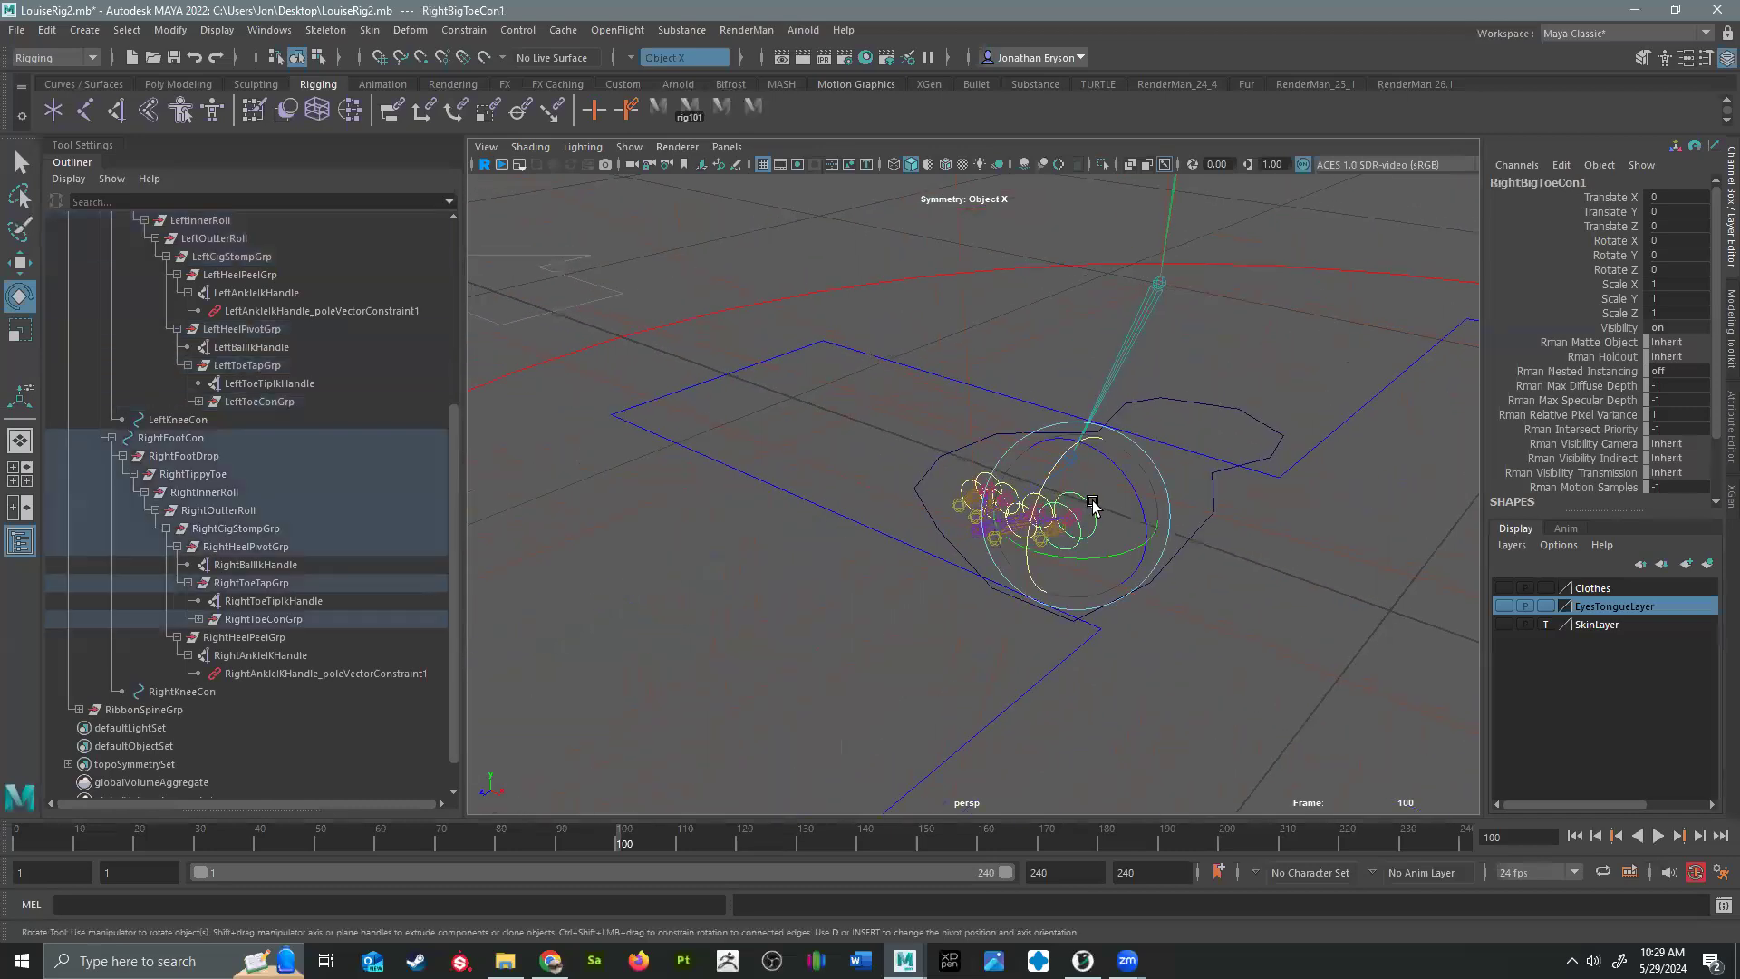
key("f")
key("alt+x")
left_click_drag(1115, 618, 1015, 631, "alt")
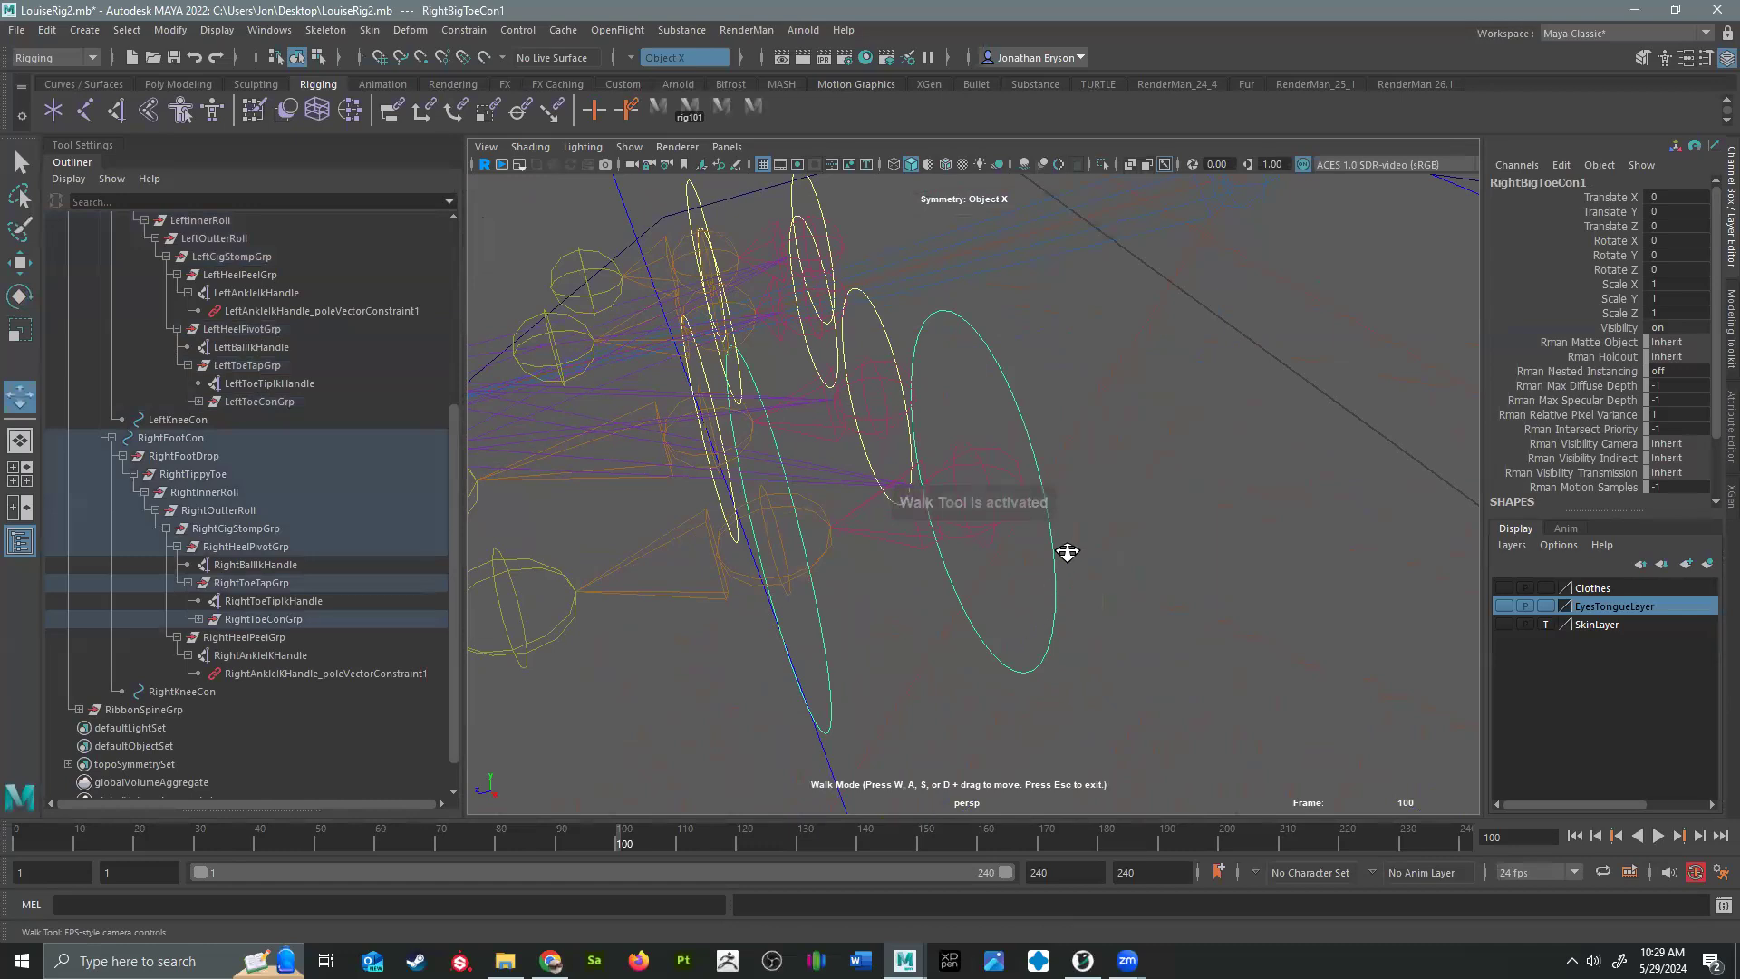
key("Escape")
mouse_move(1068, 549)
middle_mouse_down("alt")
mouse_move(1115, 544)
mouse_move(1099, 548)
middle_mouse_up("alt")
left_click_drag(1099, 548, 941, 536, "alt")
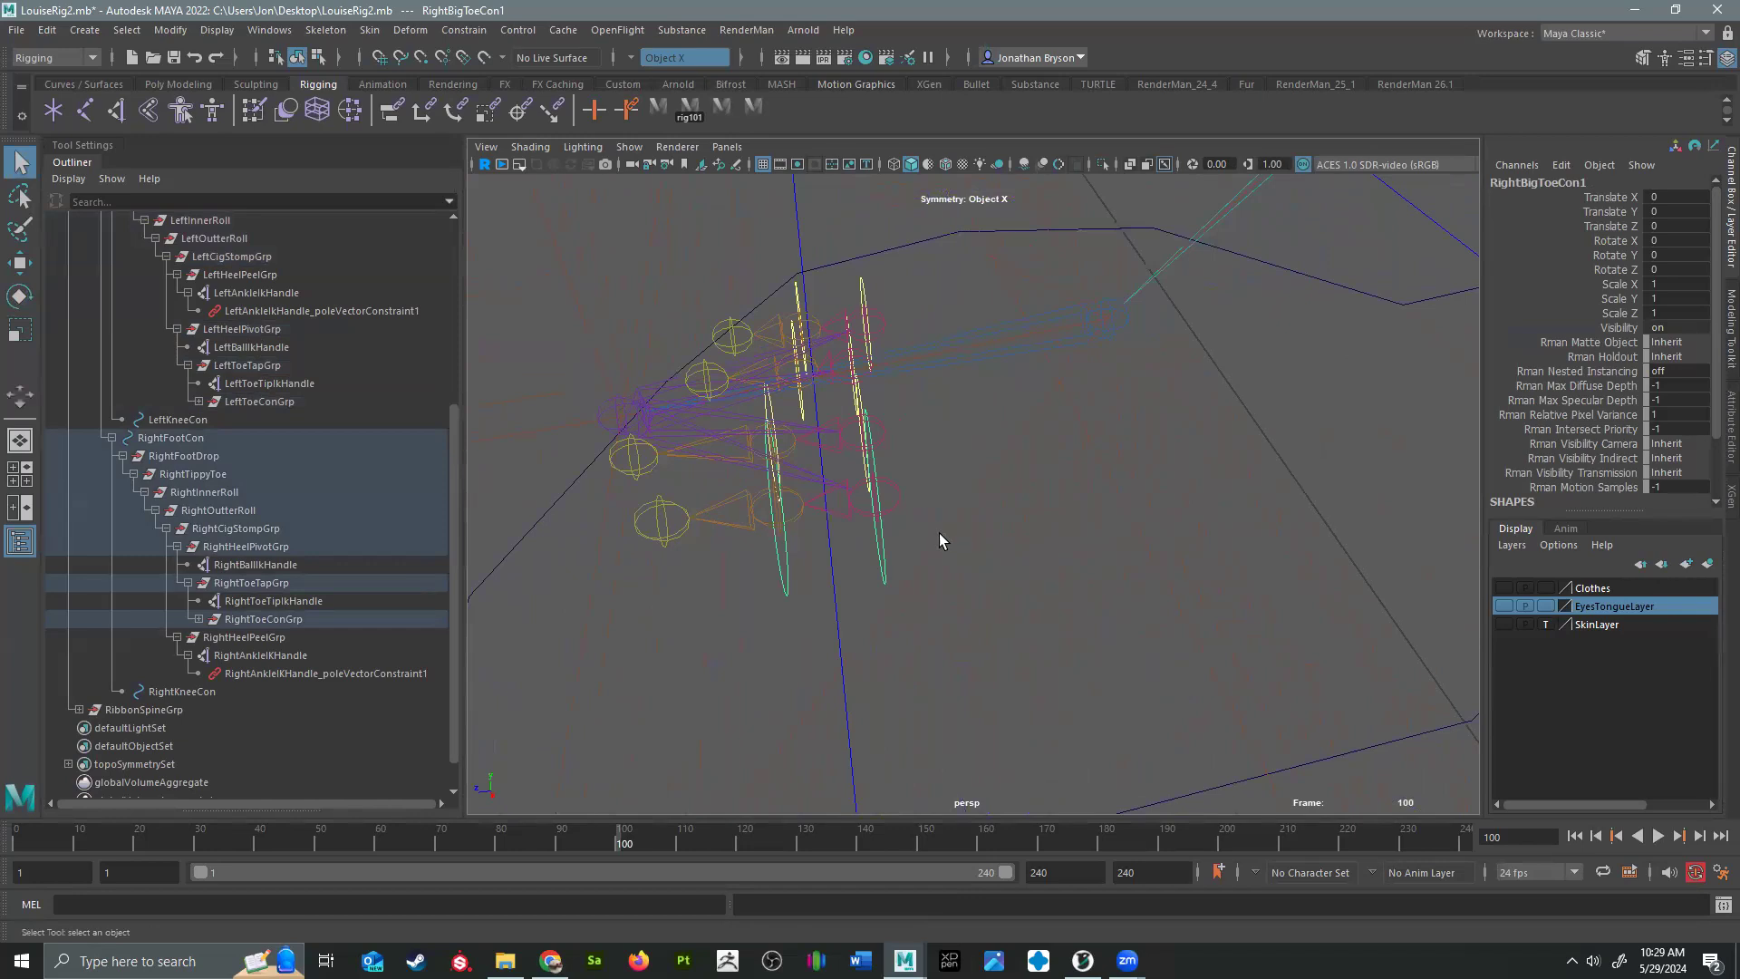
left_click(899, 495)
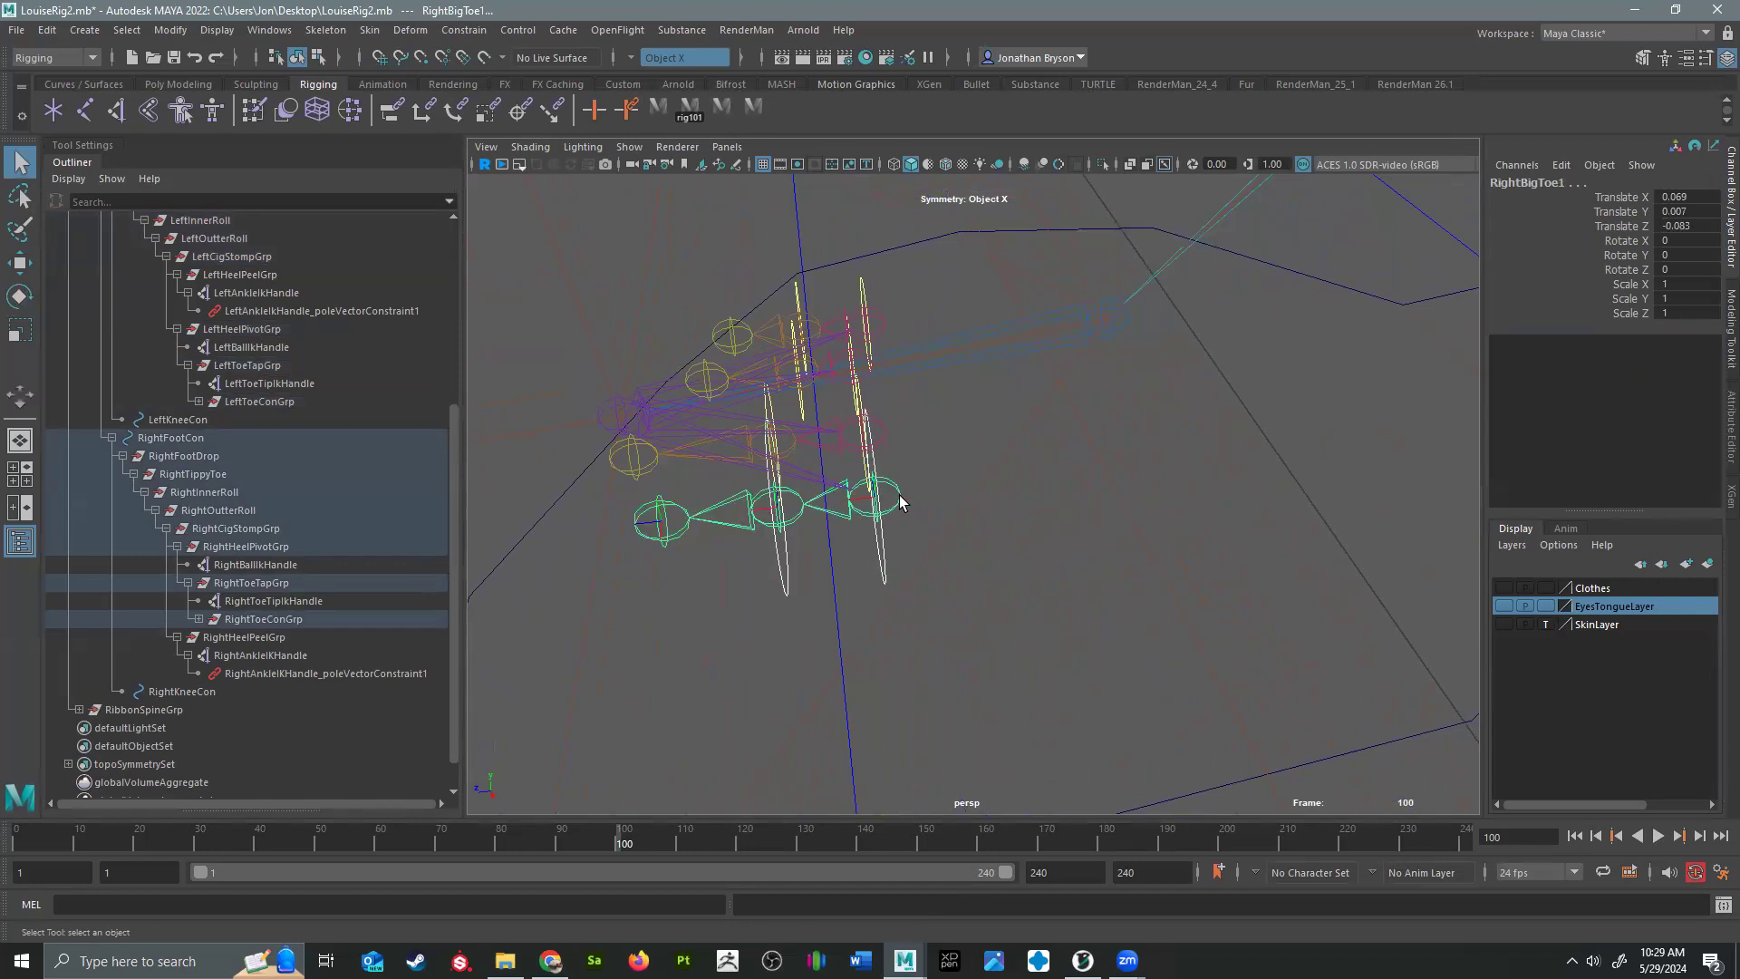
left_click(466, 29)
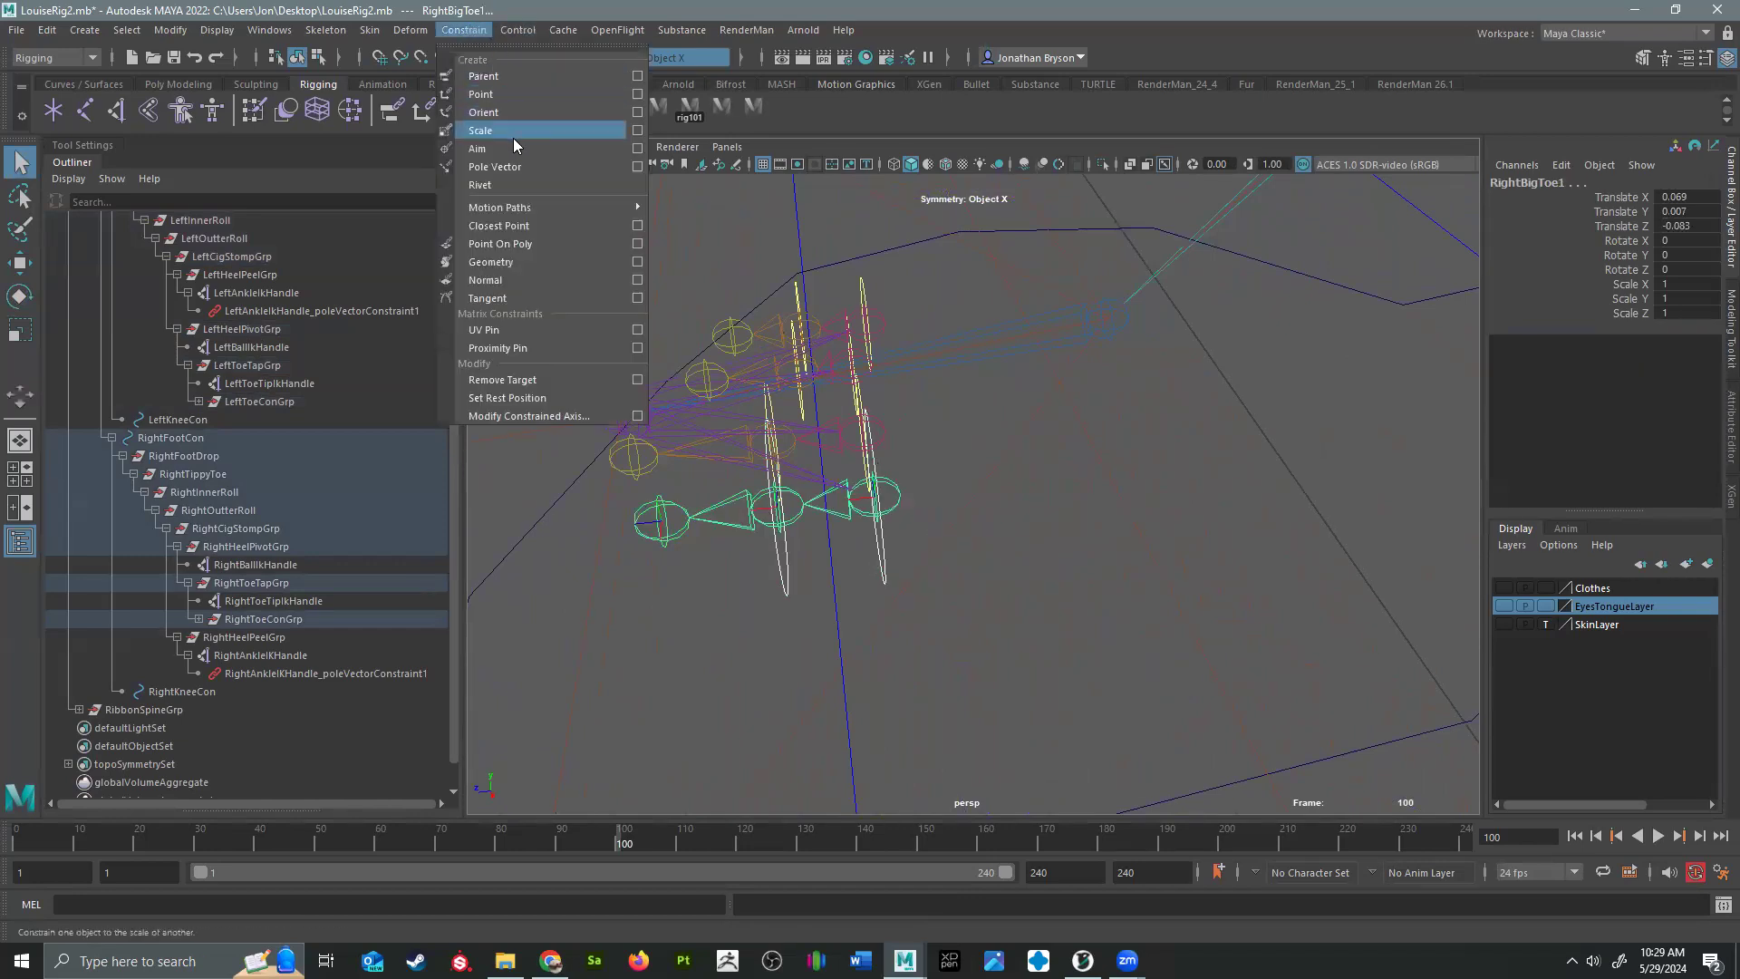
left_click(513, 112)
left_click(800, 510)
key("g")
Step: Orient-constrain the RightToeIndex1 joint to the first right mid toe controller and the RightToeIndex2 joint to RightMidToeCon2
left_click_drag(800, 508, 955, 436, "alt")
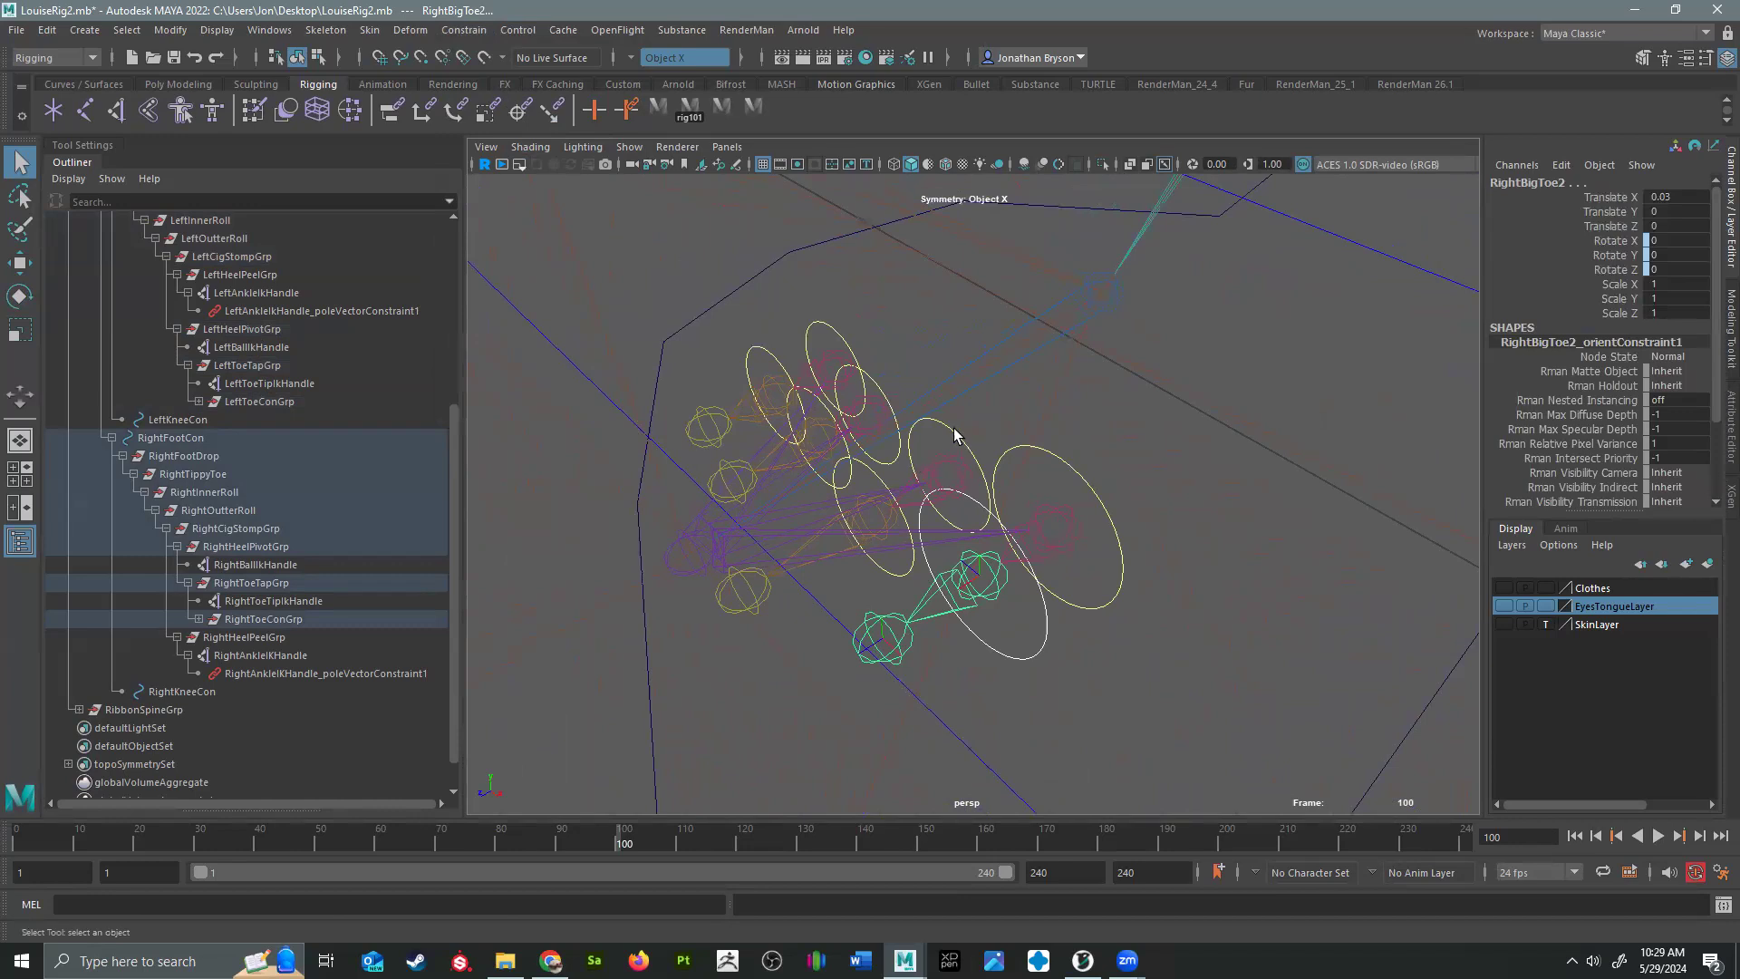
left_click(943, 461)
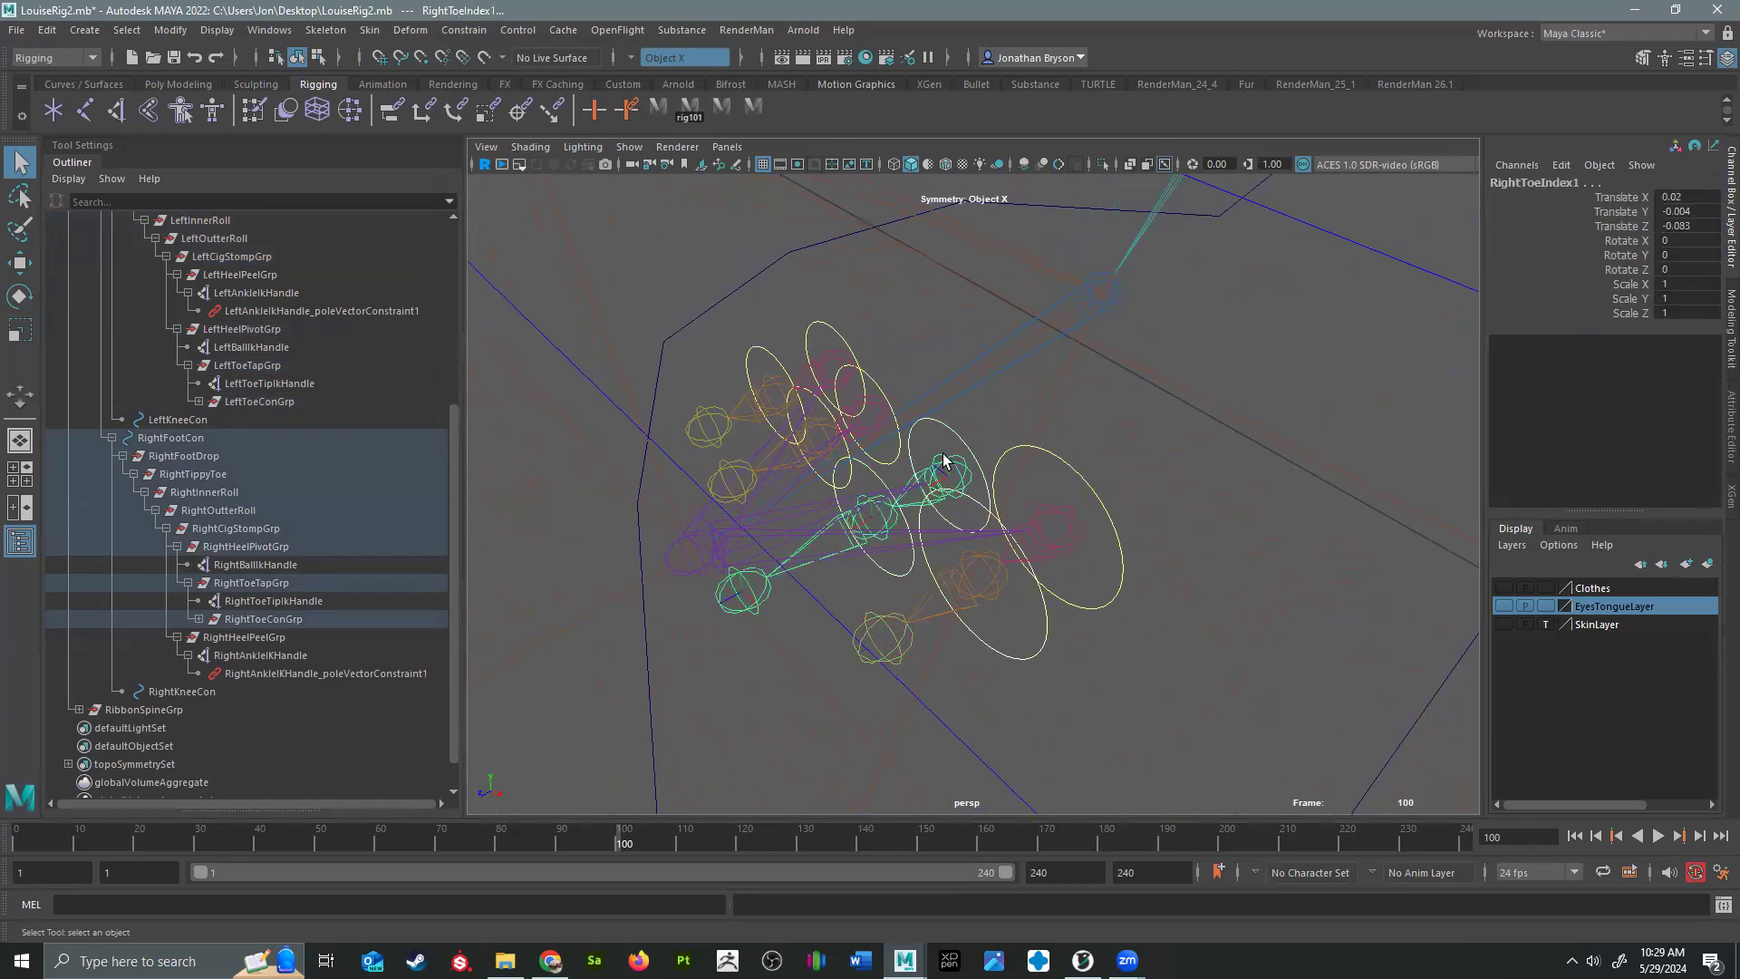
key("g")
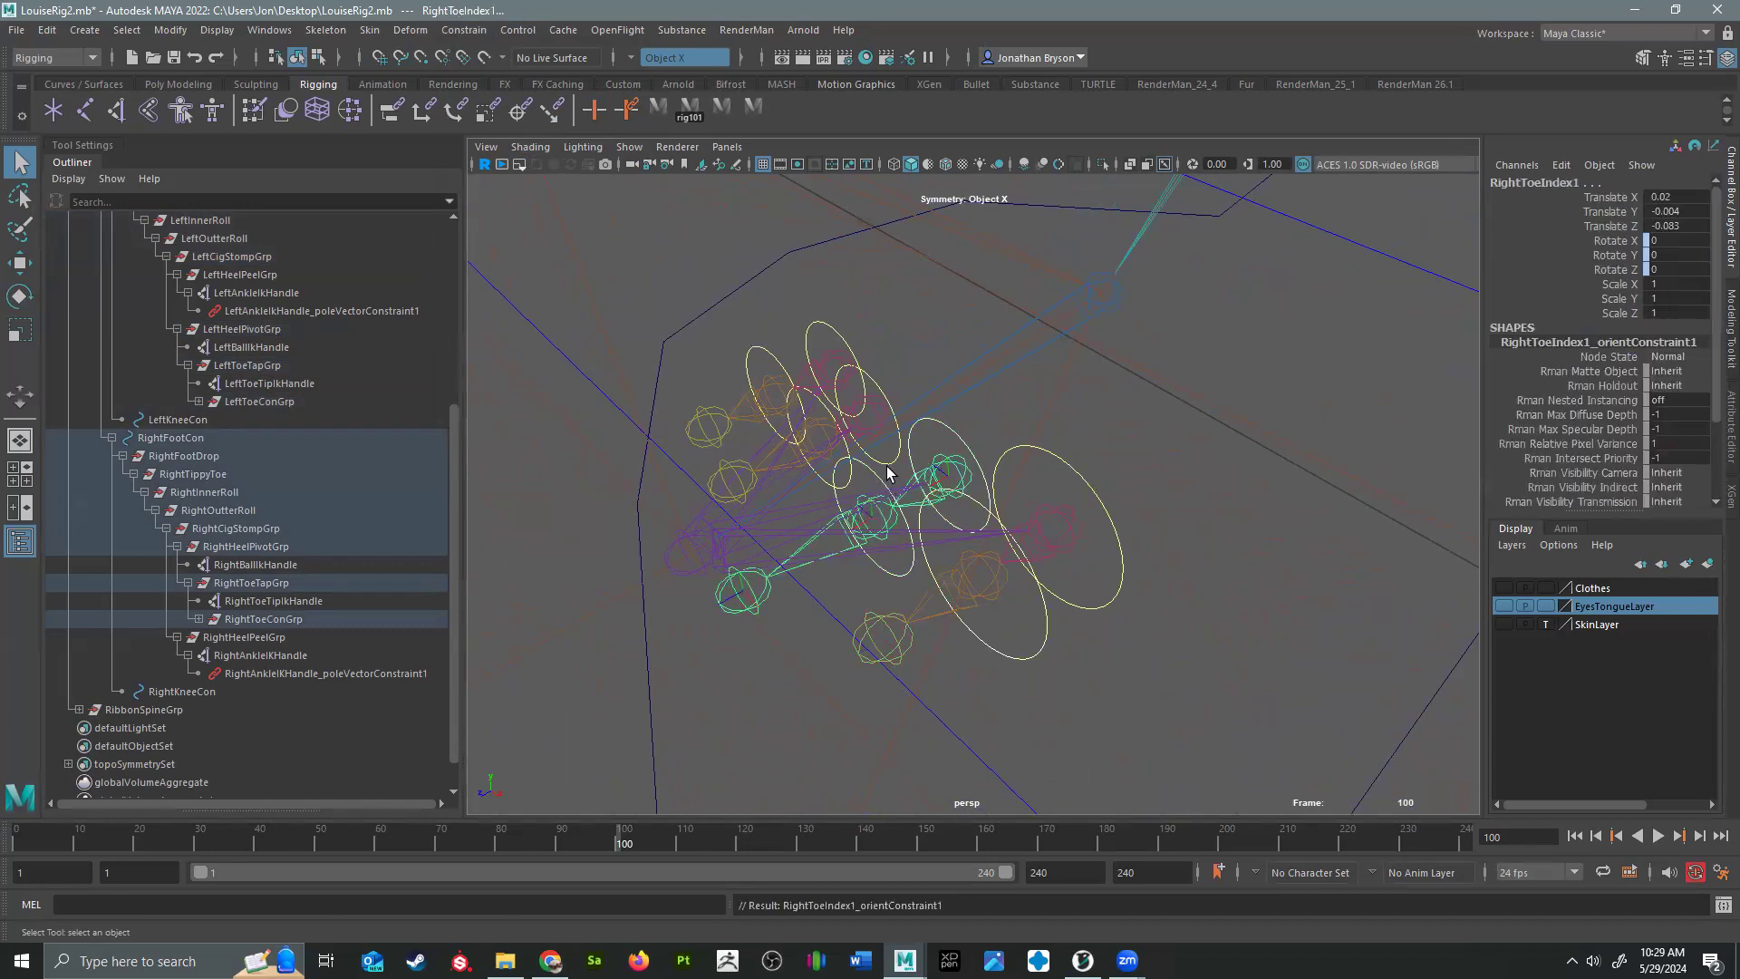
left_click(867, 528)
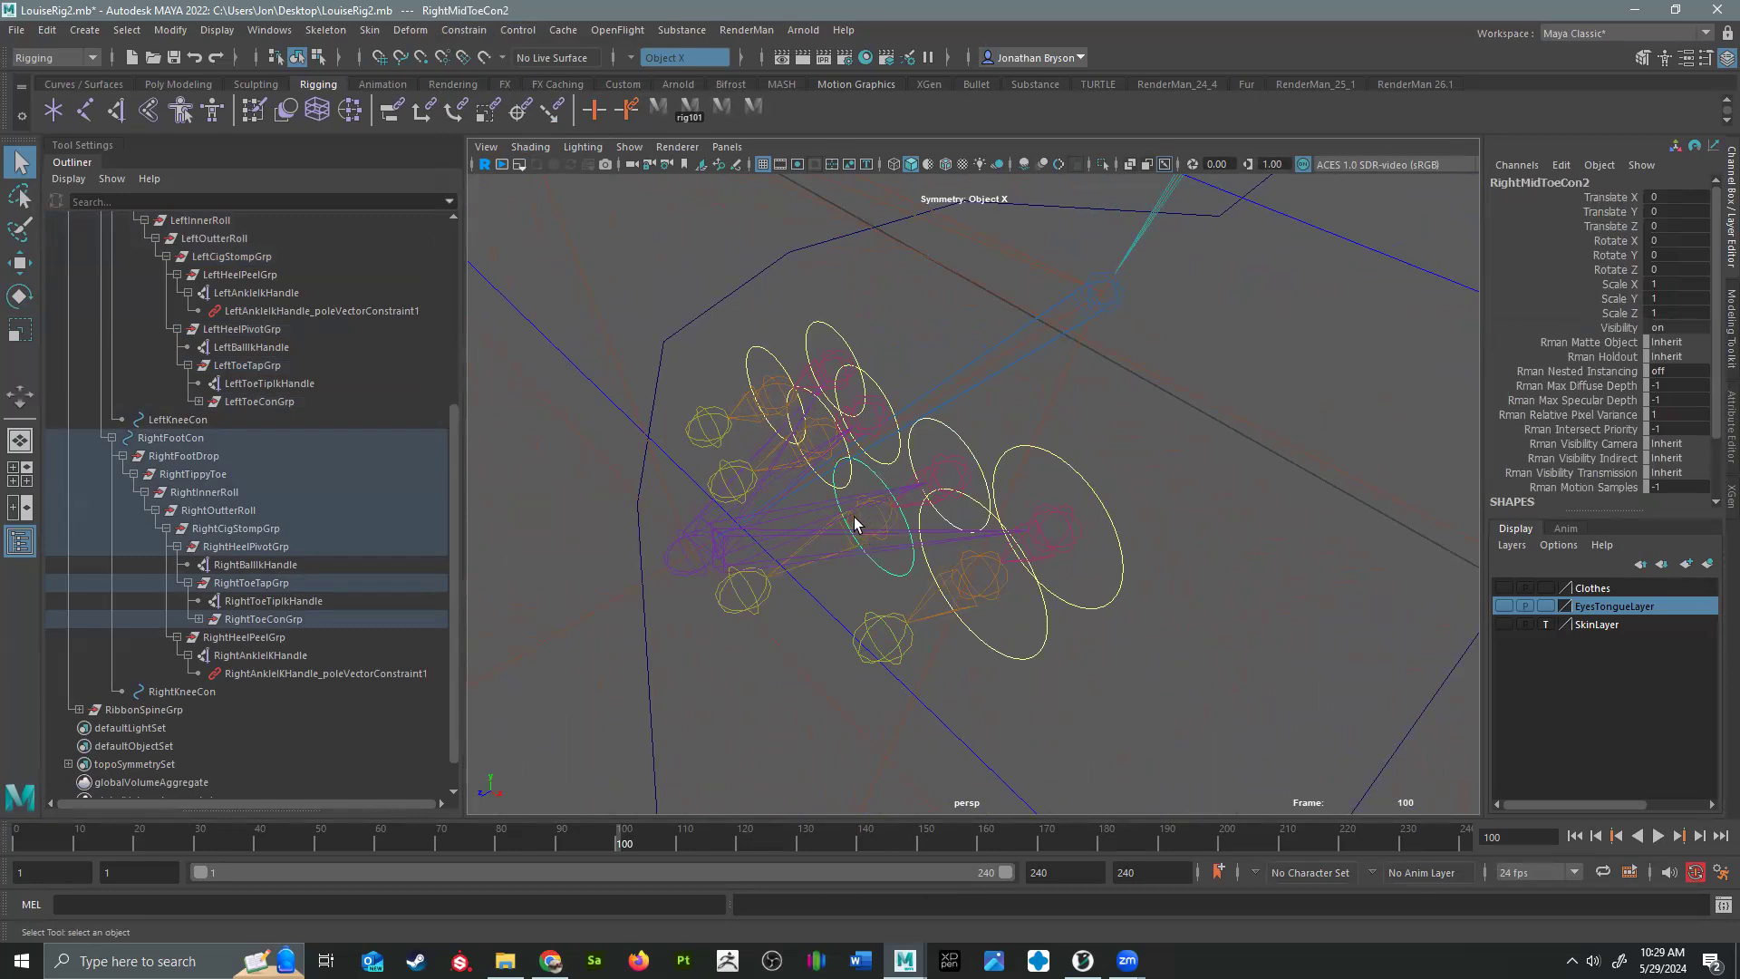
left_click(855, 520, "shift")
key("g")
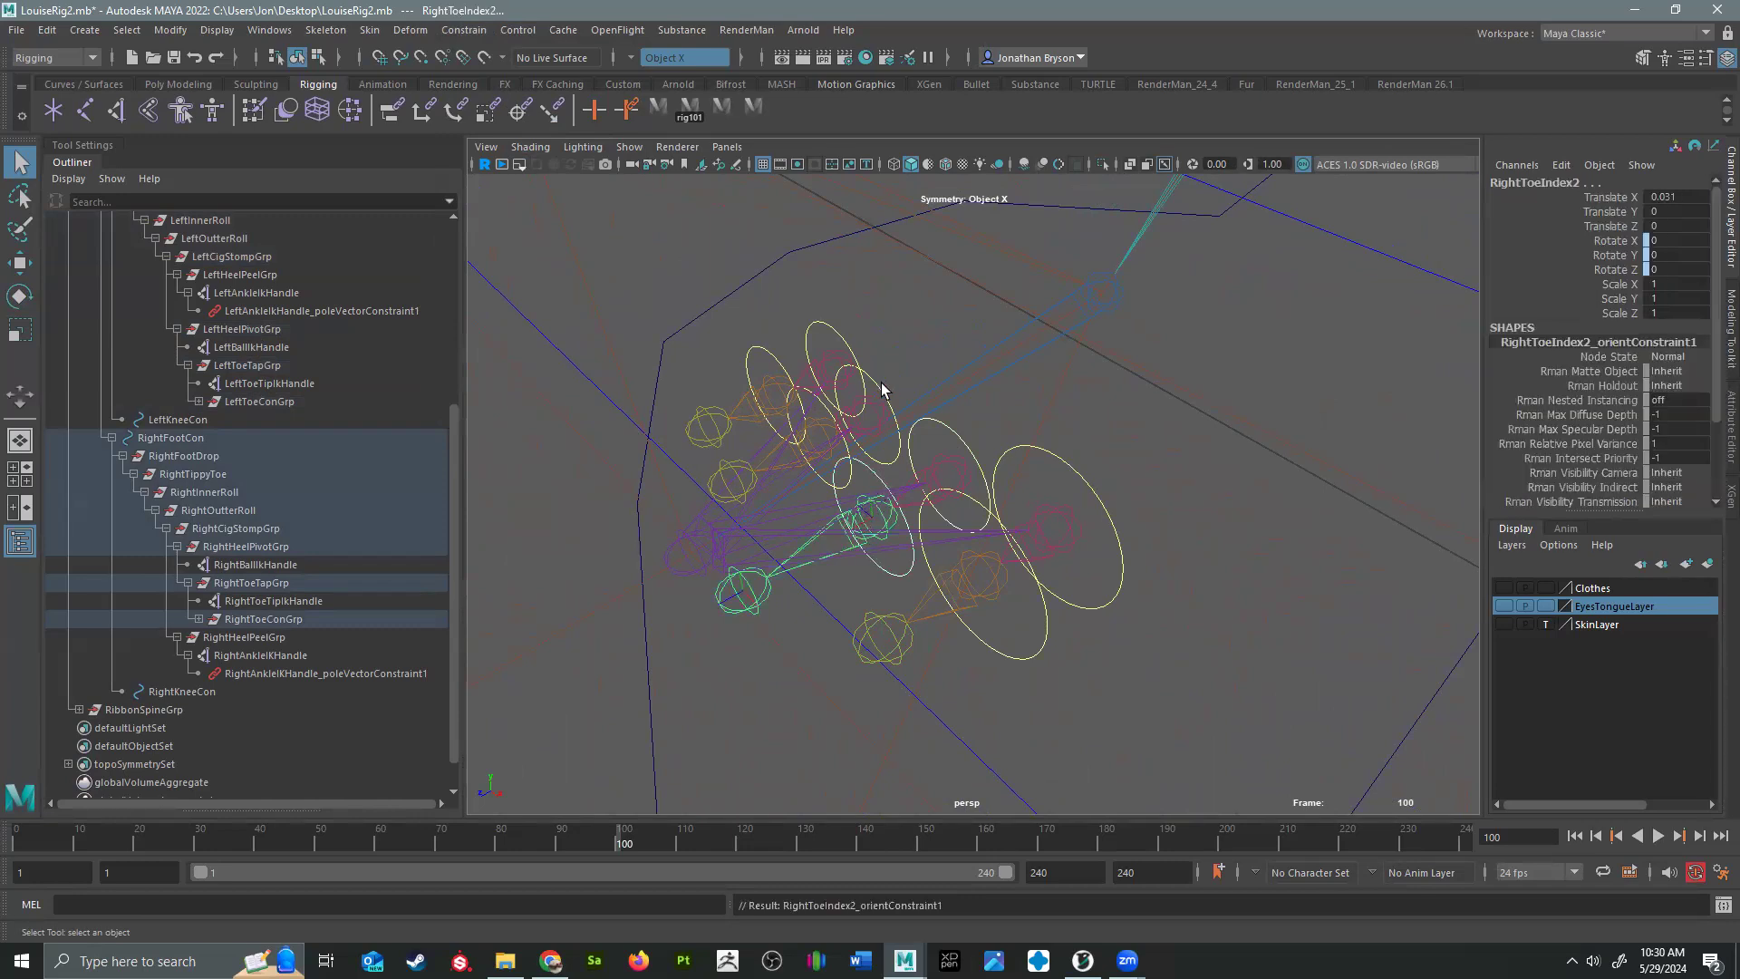
Step: Orient-constrain the RightRingToe1 joint to RightRingToeCon1 and the RightRingToe2 joint to the second right ring toe controller
left_click(882, 390)
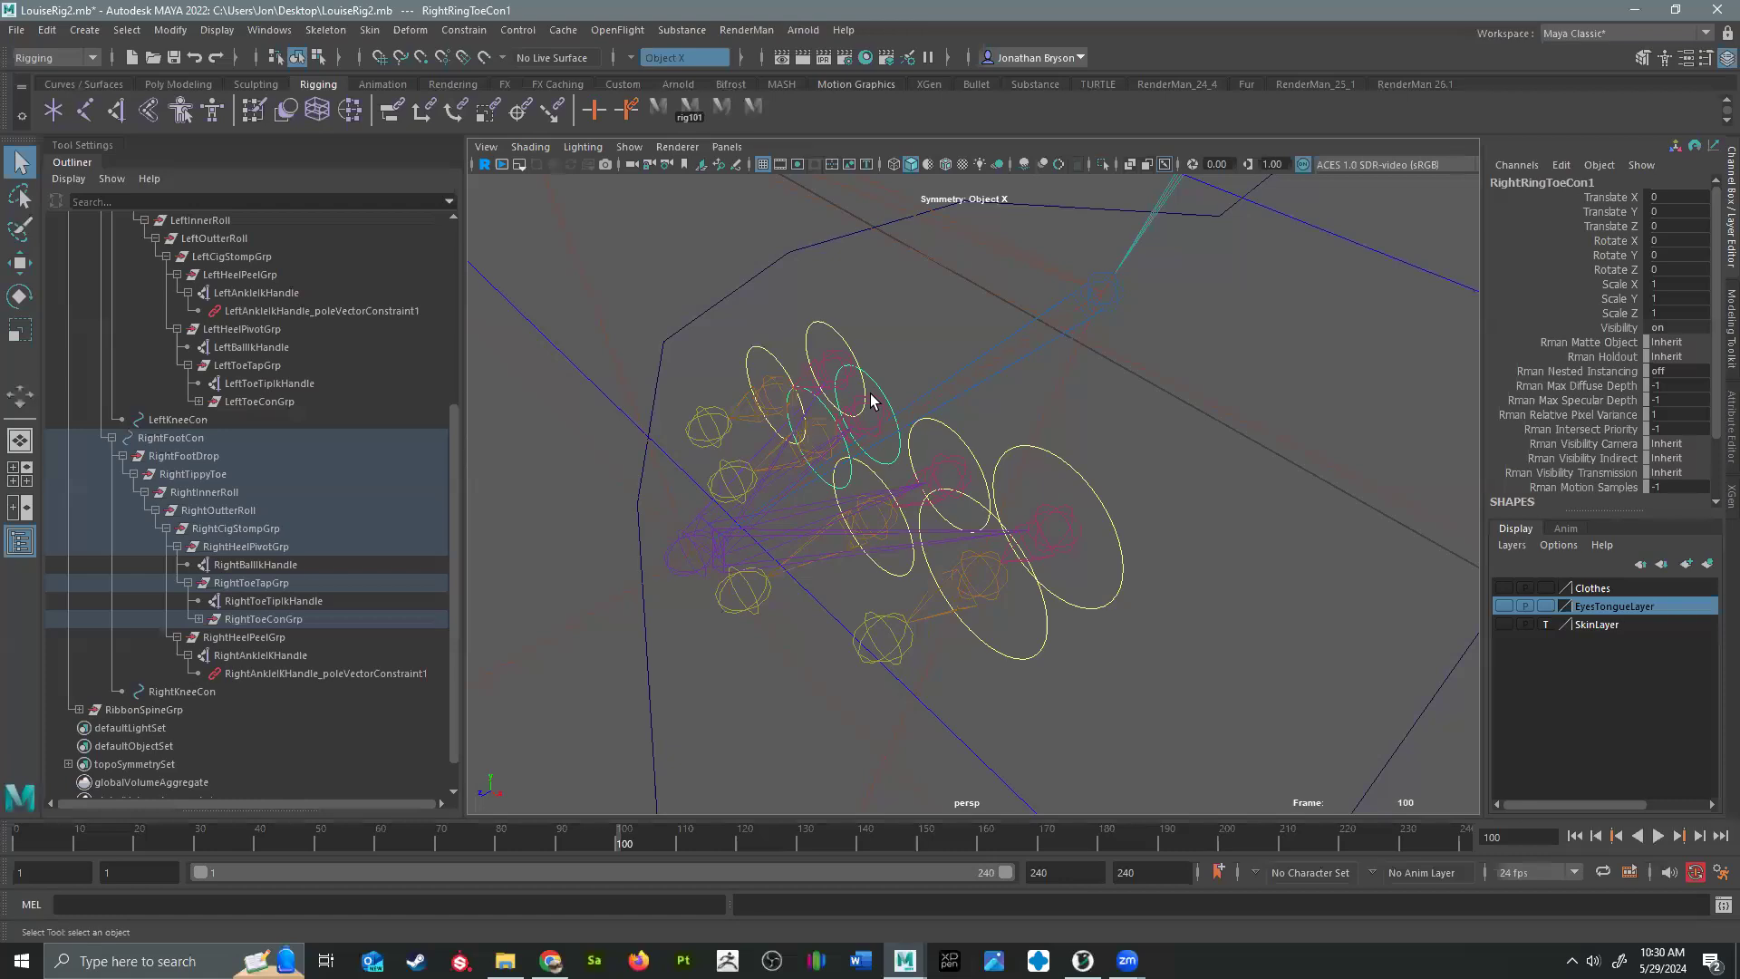
left_click(871, 400, "shift")
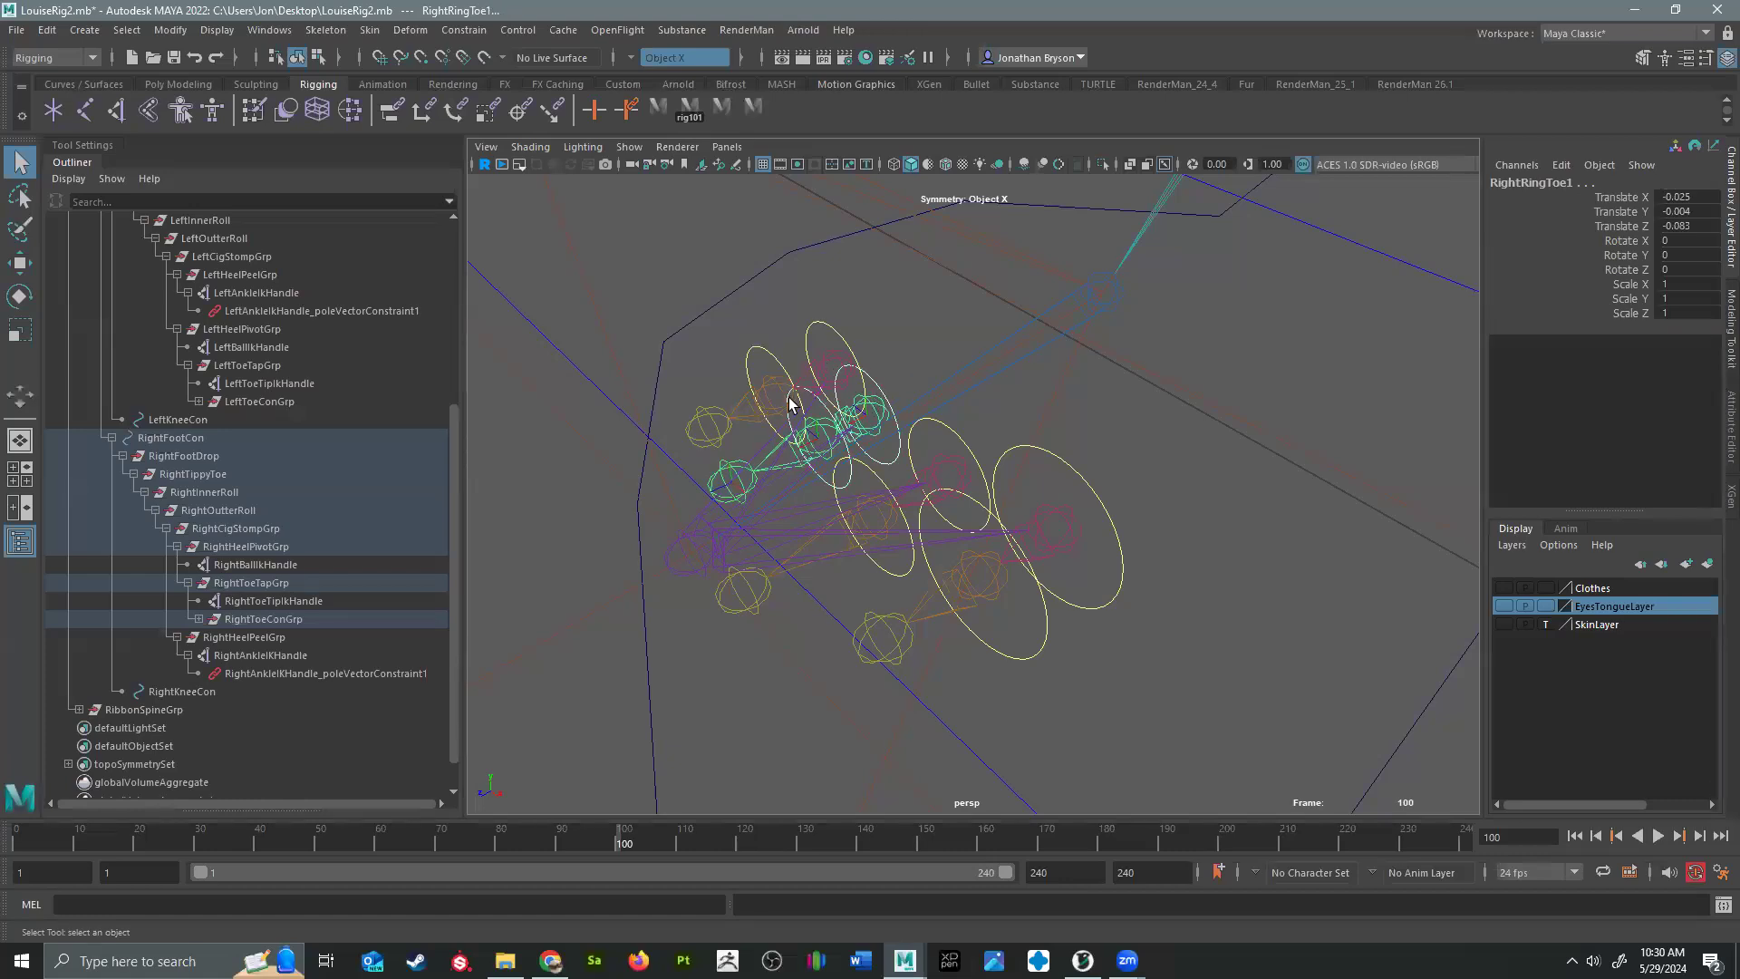
key("g")
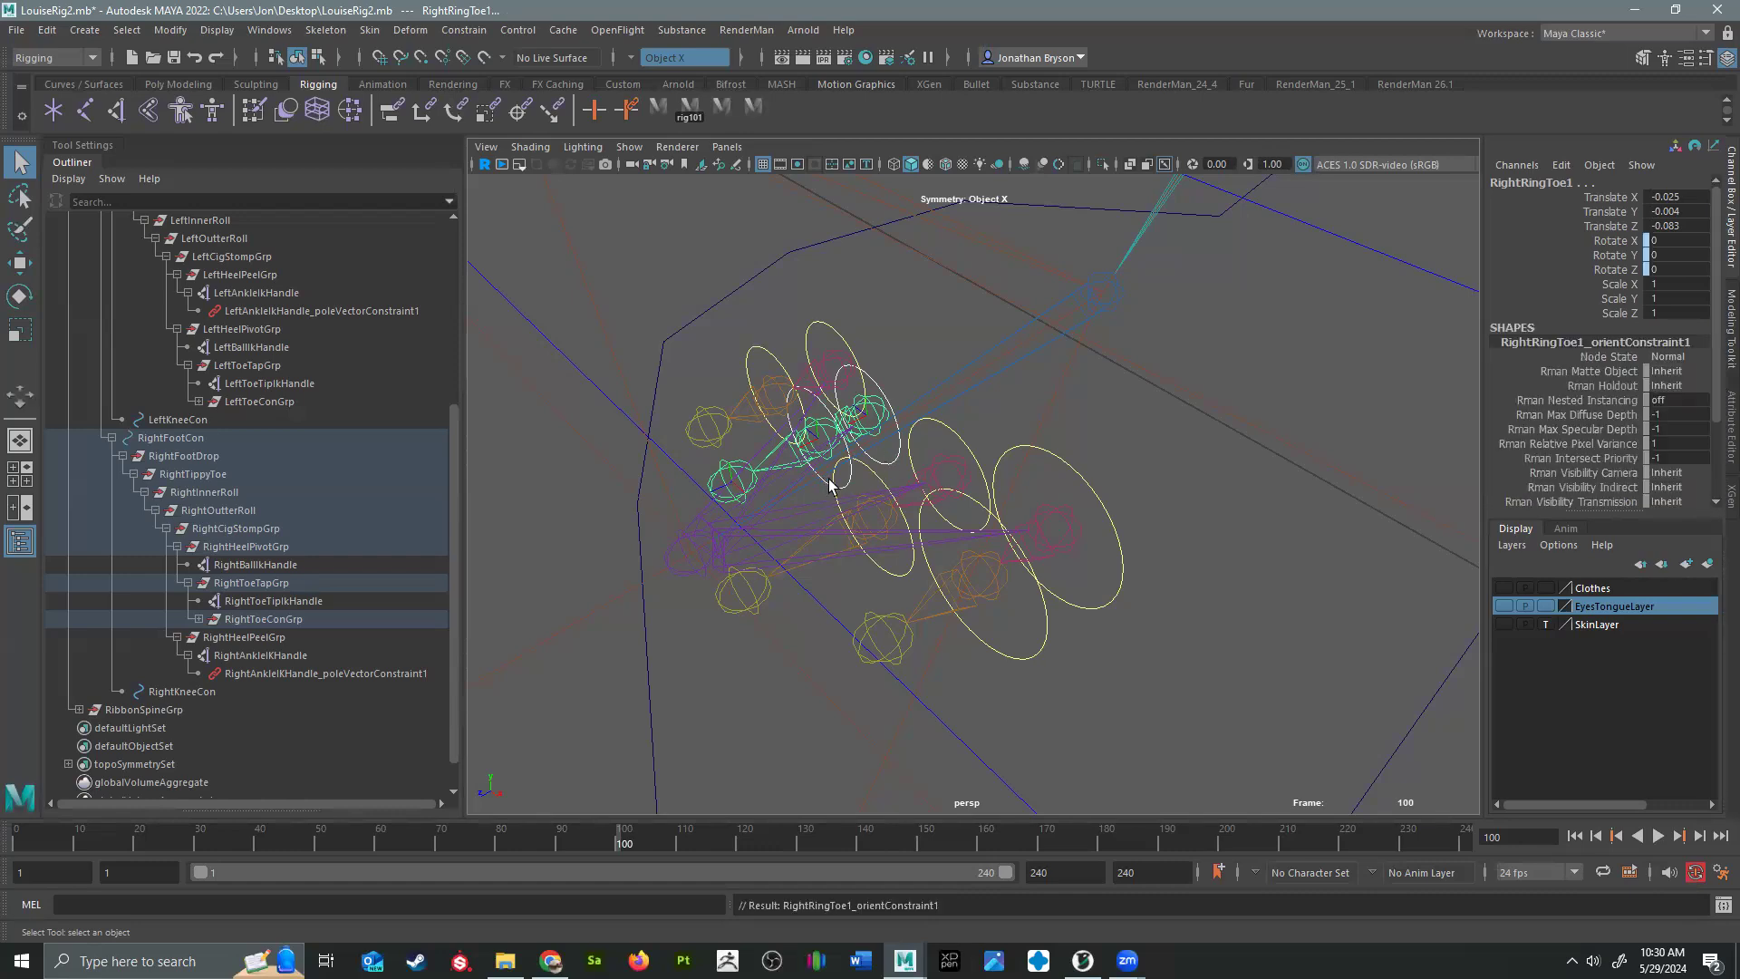
left_click(828, 451)
left_click(814, 421, "shift")
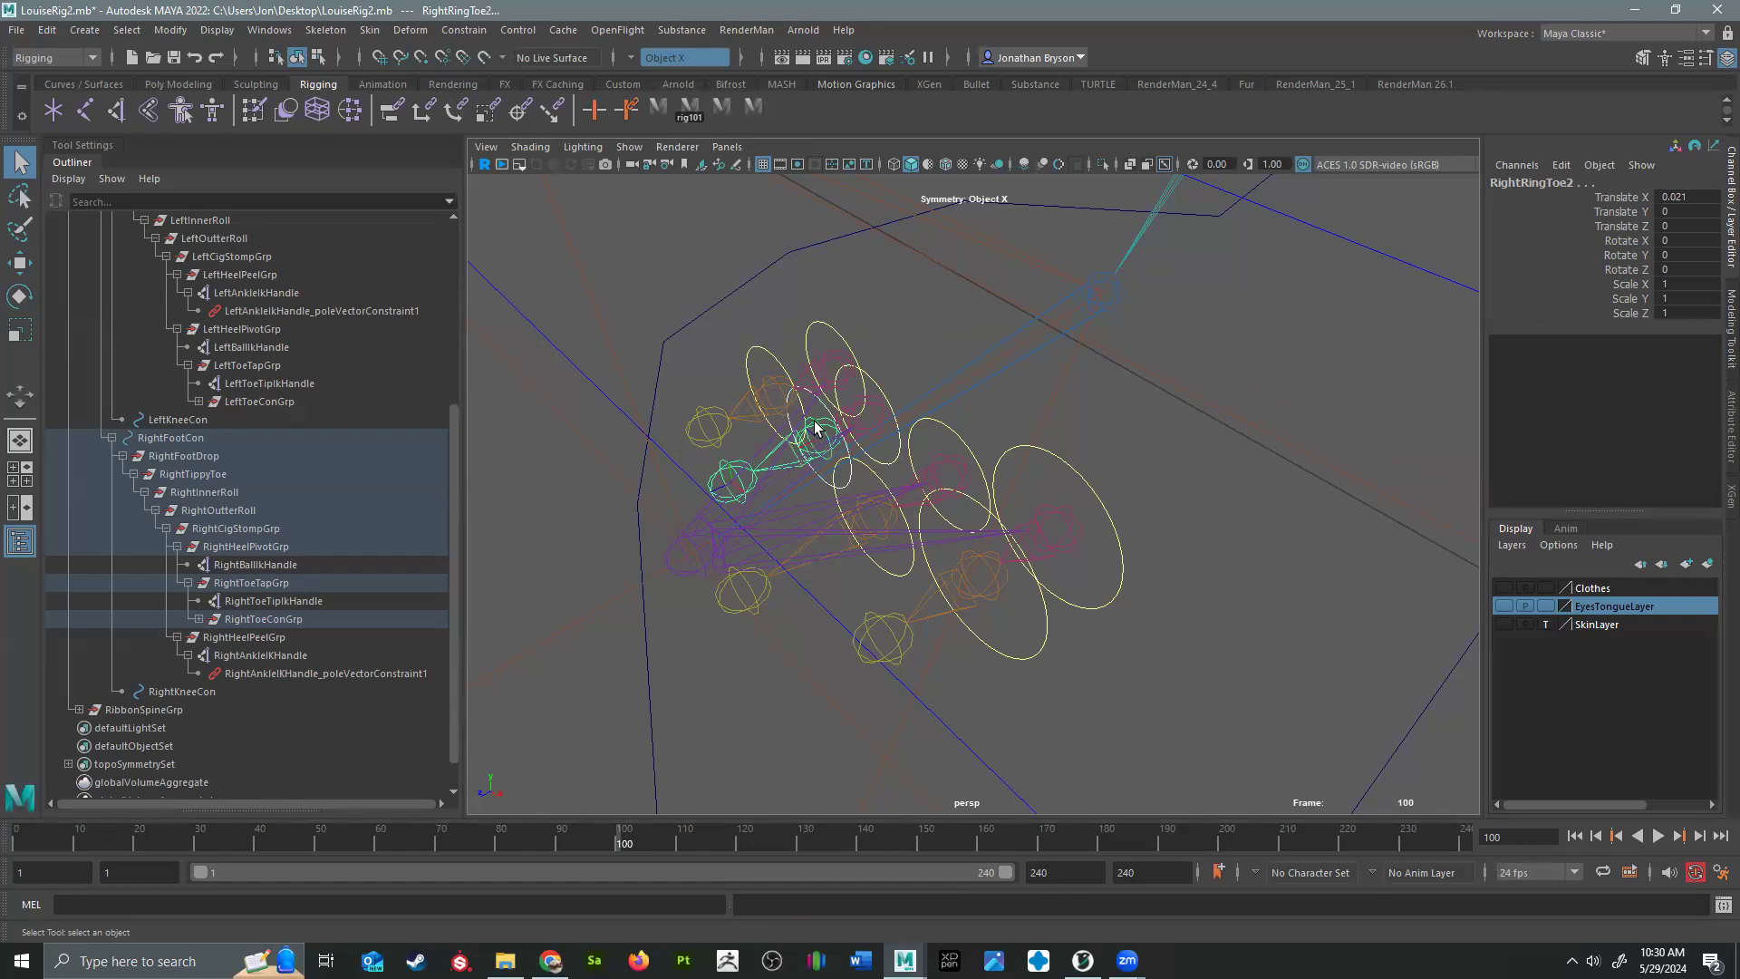
key("g")
Step: Orient-constrain the RightPinkyToe6 joint to RightPinkyToeCon1 and the RightPinkyToe2 joint to the second right pinky toe controller
left_click(832, 339)
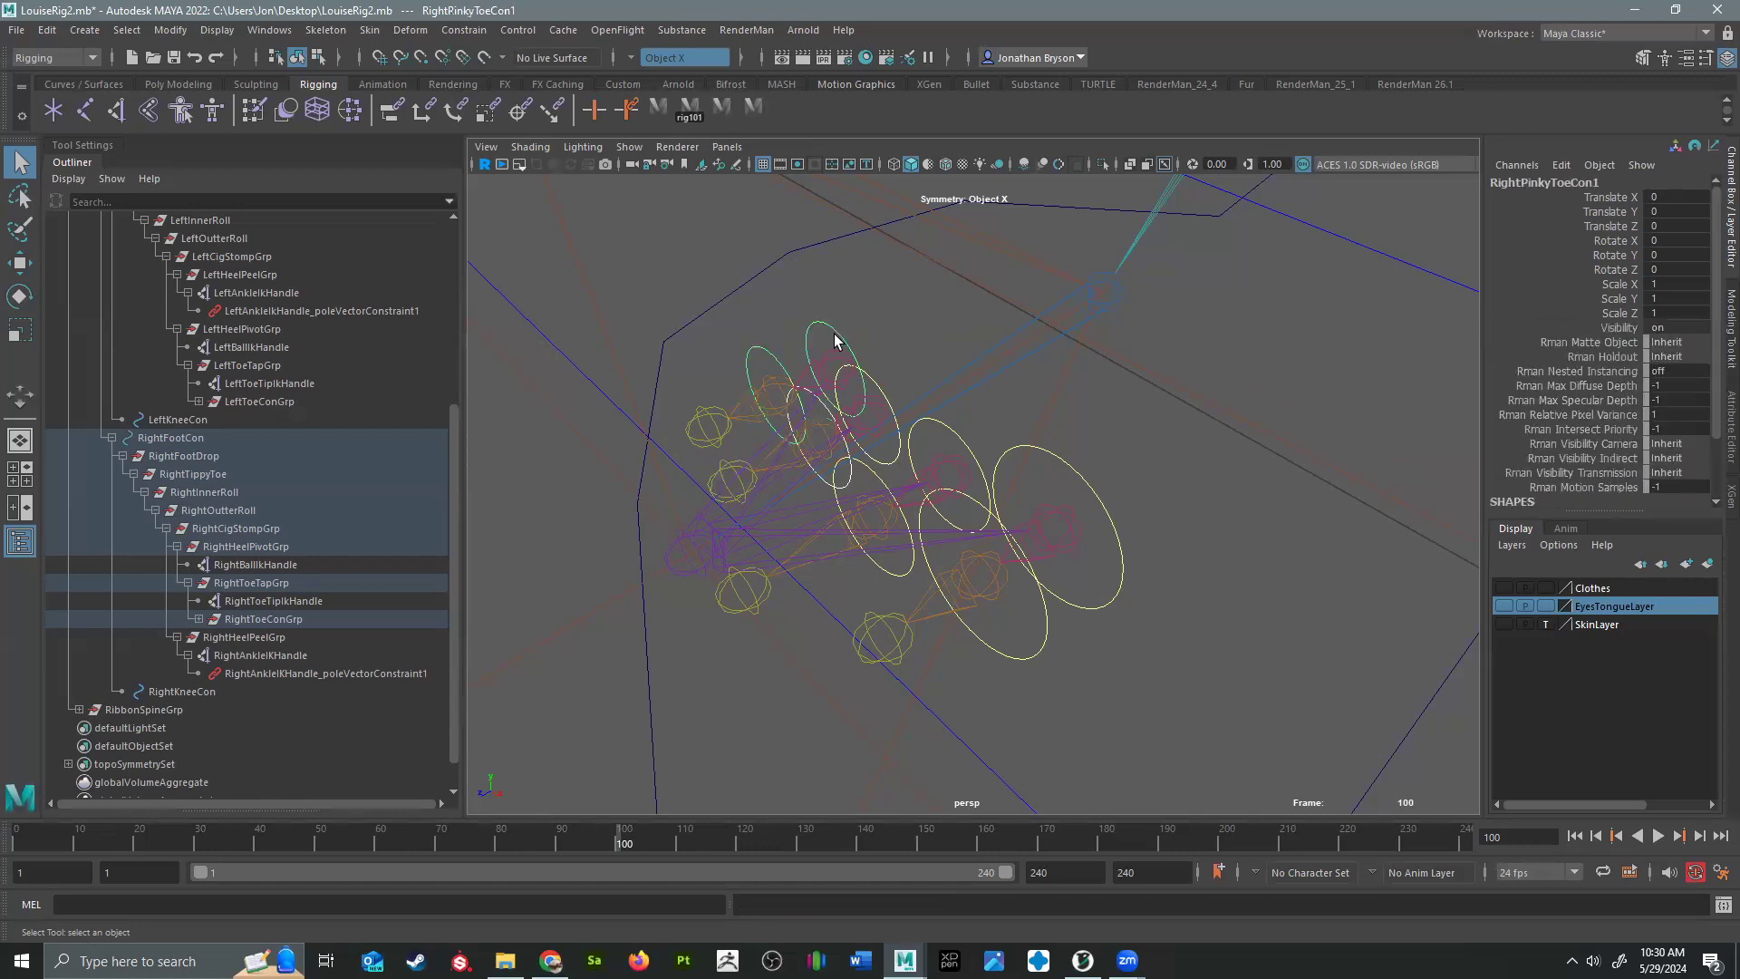
left_click(832, 360, "shift")
key("g")
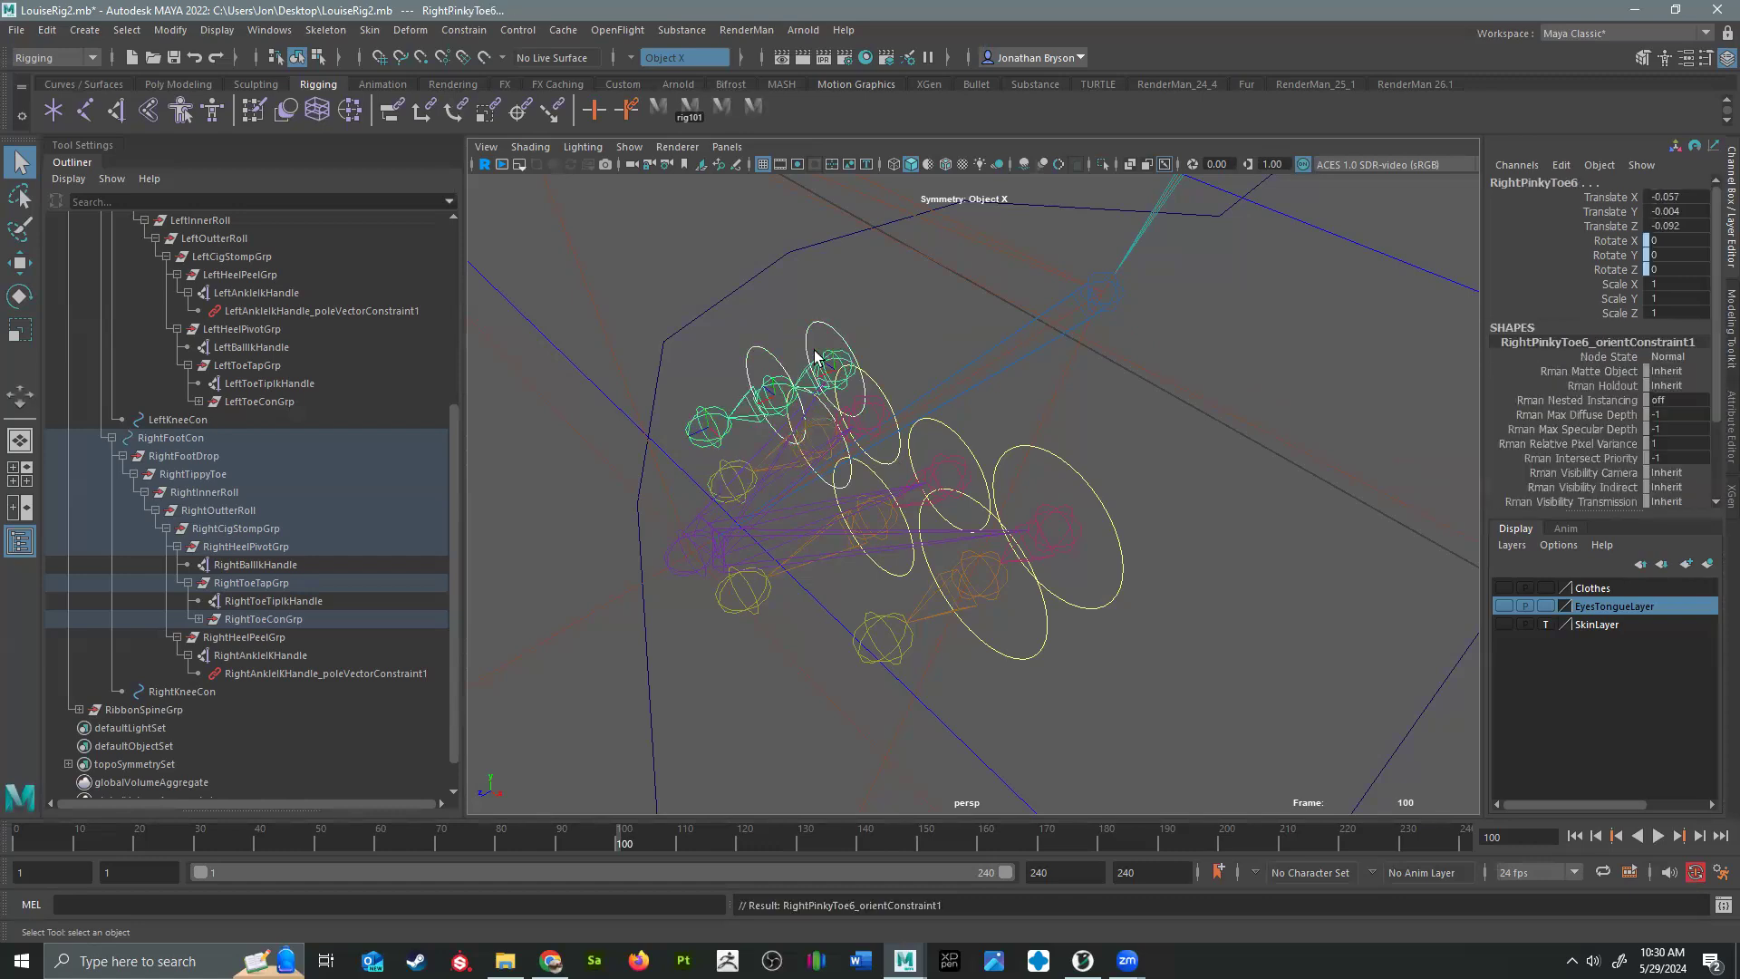
left_click(759, 392)
left_click(775, 387, "shift")
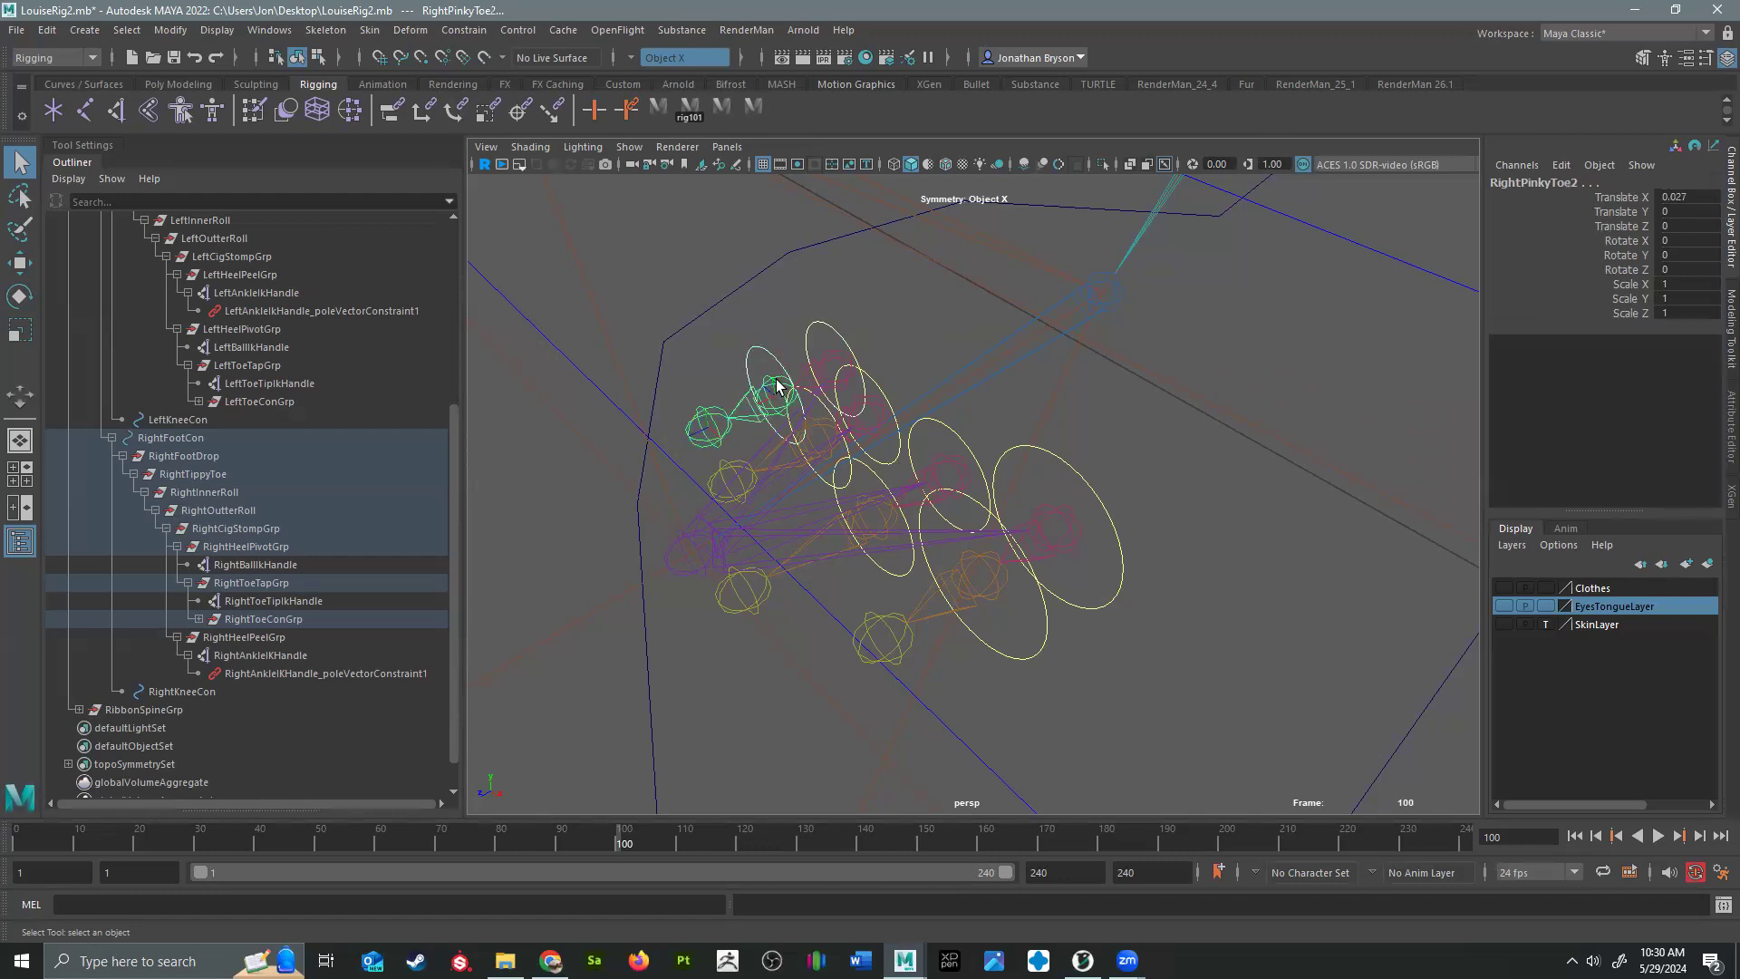
key("g")
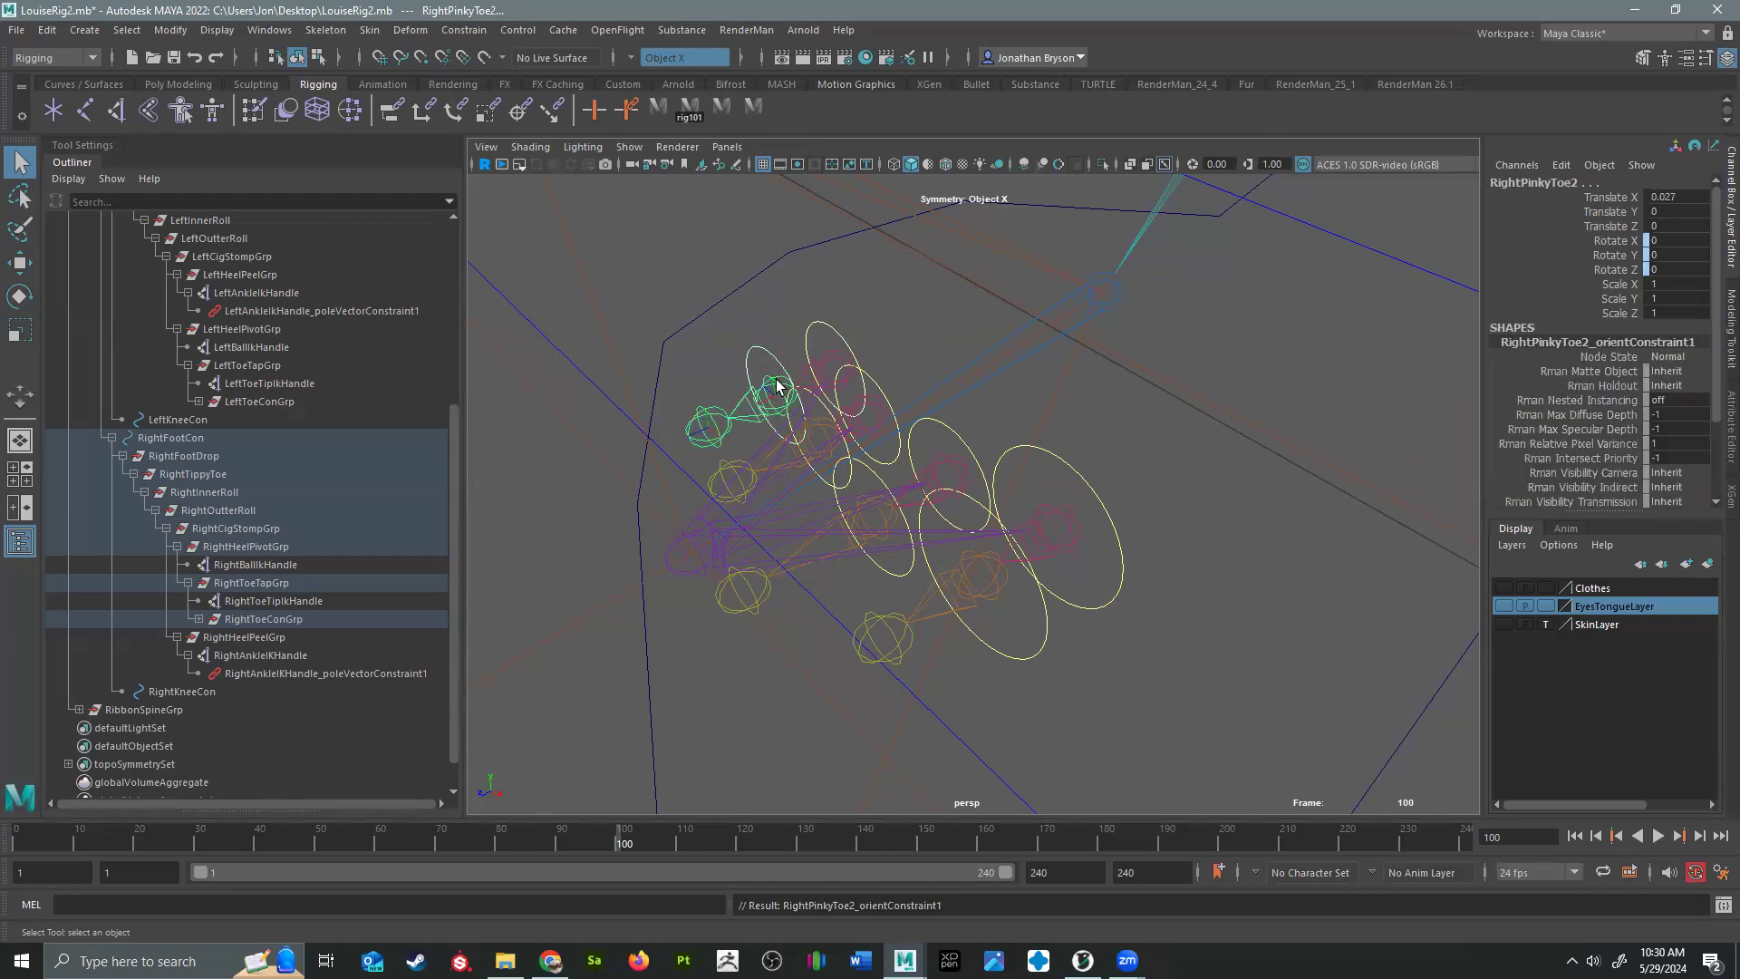
Step: Test-rotate the right pinky toe controllers and the right big toe controllers, undoing each rotation
left_click(837, 314)
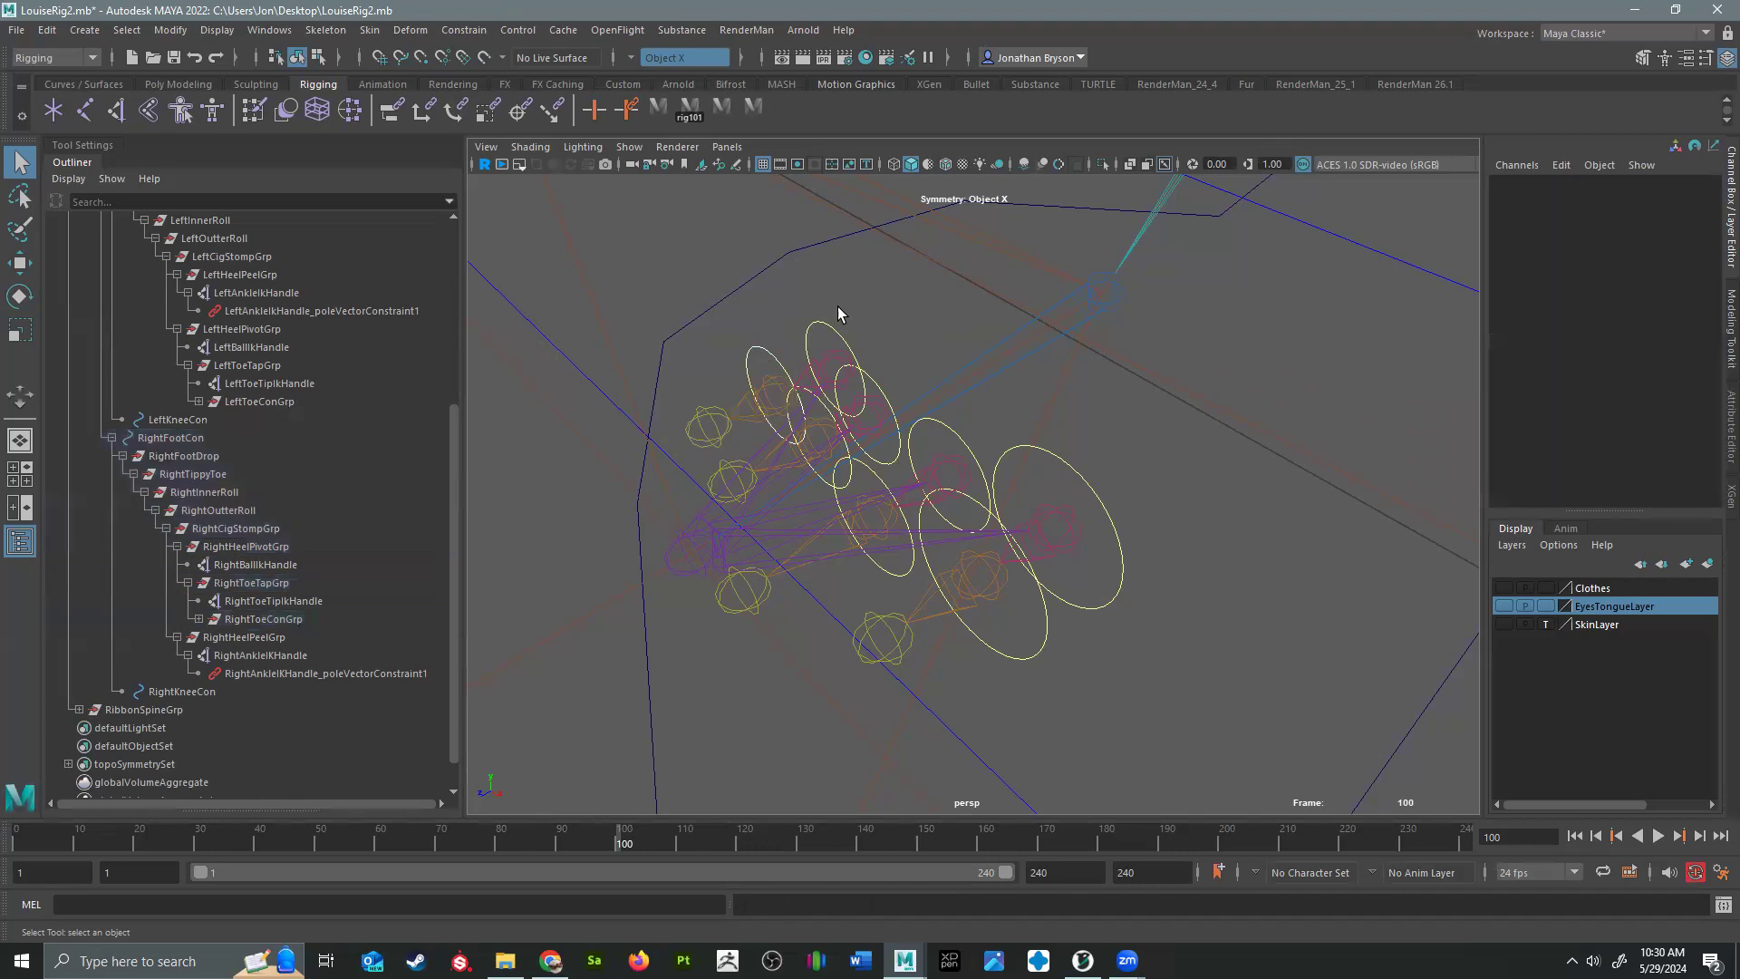
left_click_drag(815, 357, 722, 349)
left_click(839, 335)
key("e")
key("ctrl+z")
left_click_drag(870, 481, 1085, 445, "alt")
left_click(1078, 392)
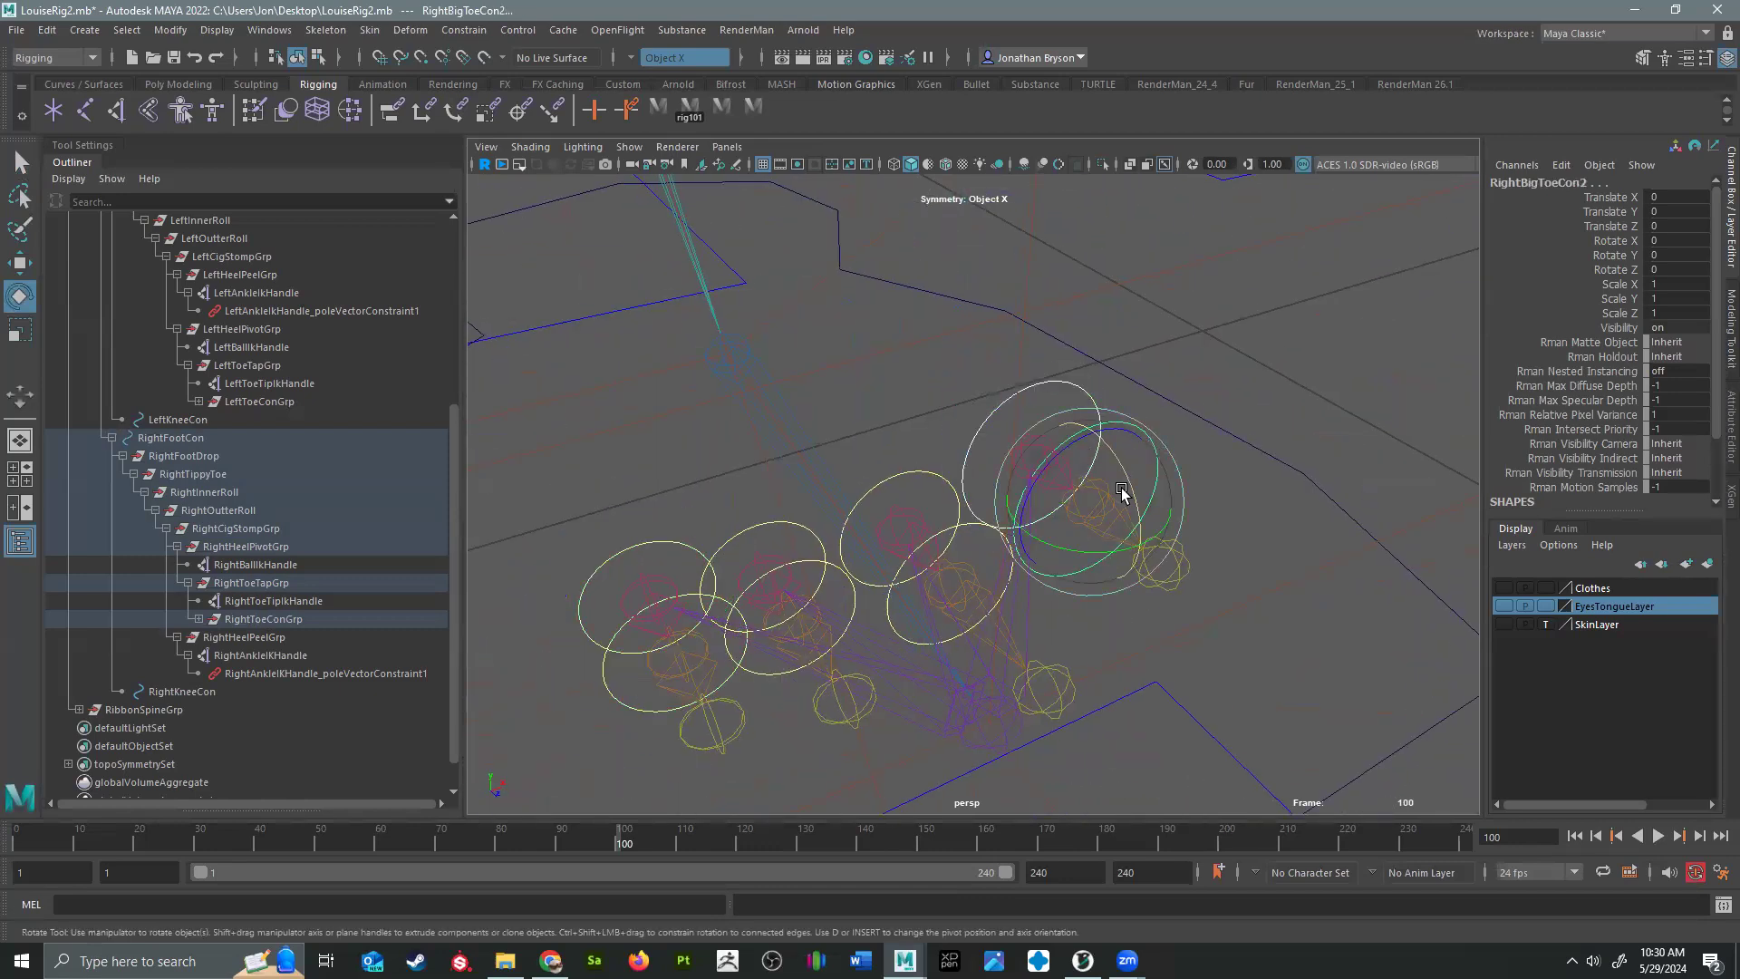
left_click_drag(1124, 485, 916, 482)
key("ctrl+z")
Step: Test-rotate the right mid toe controllers and the right ring toe controllers, undoing each rotation
left_click(947, 494)
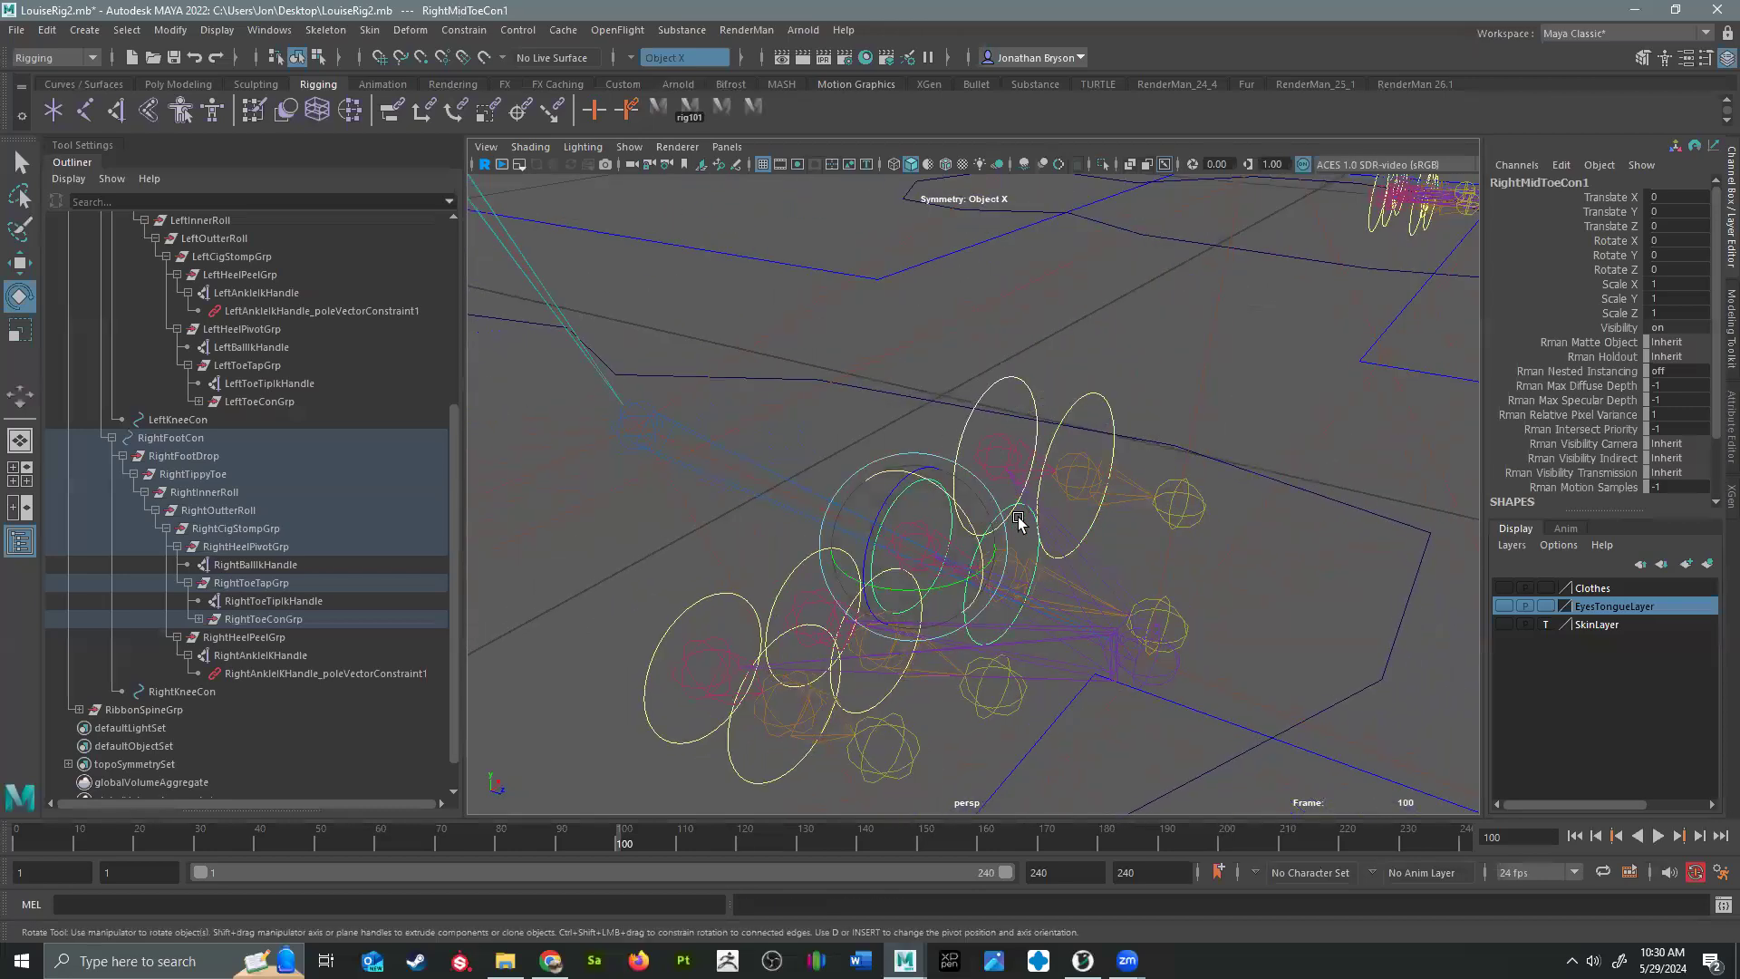
left_click(1038, 557)
left_click_drag(1021, 509, 889, 532)
left_click(787, 620)
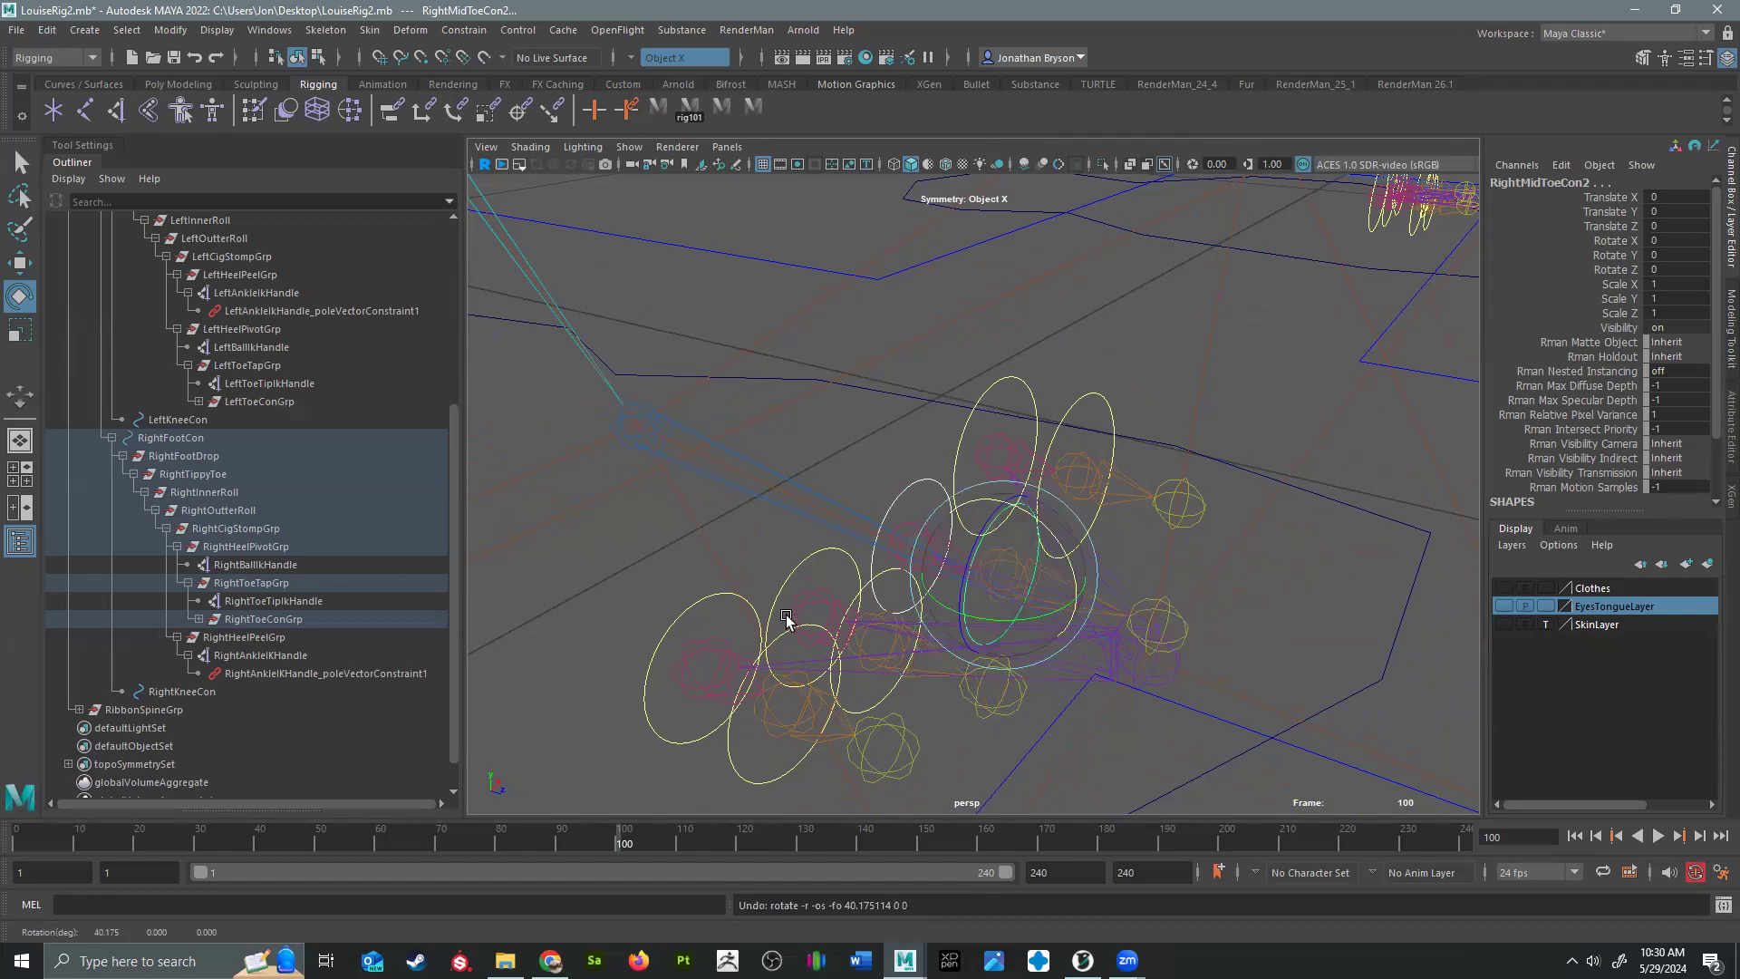
key("q")
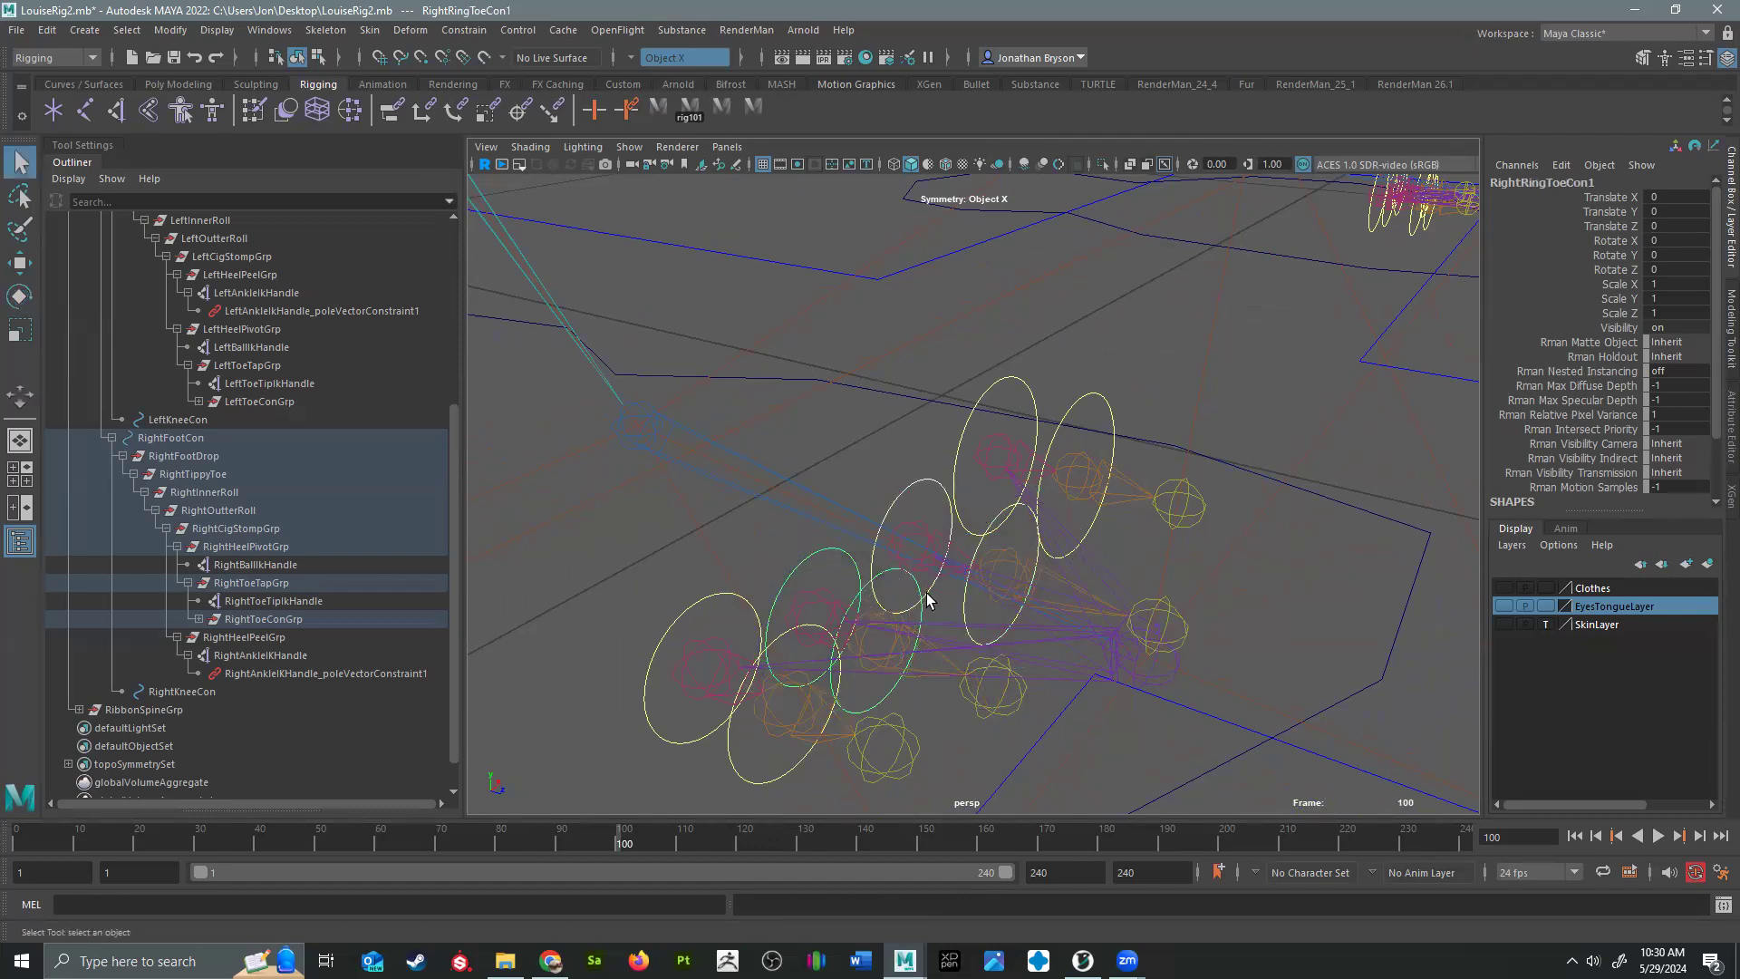
left_click(921, 614)
key("e")
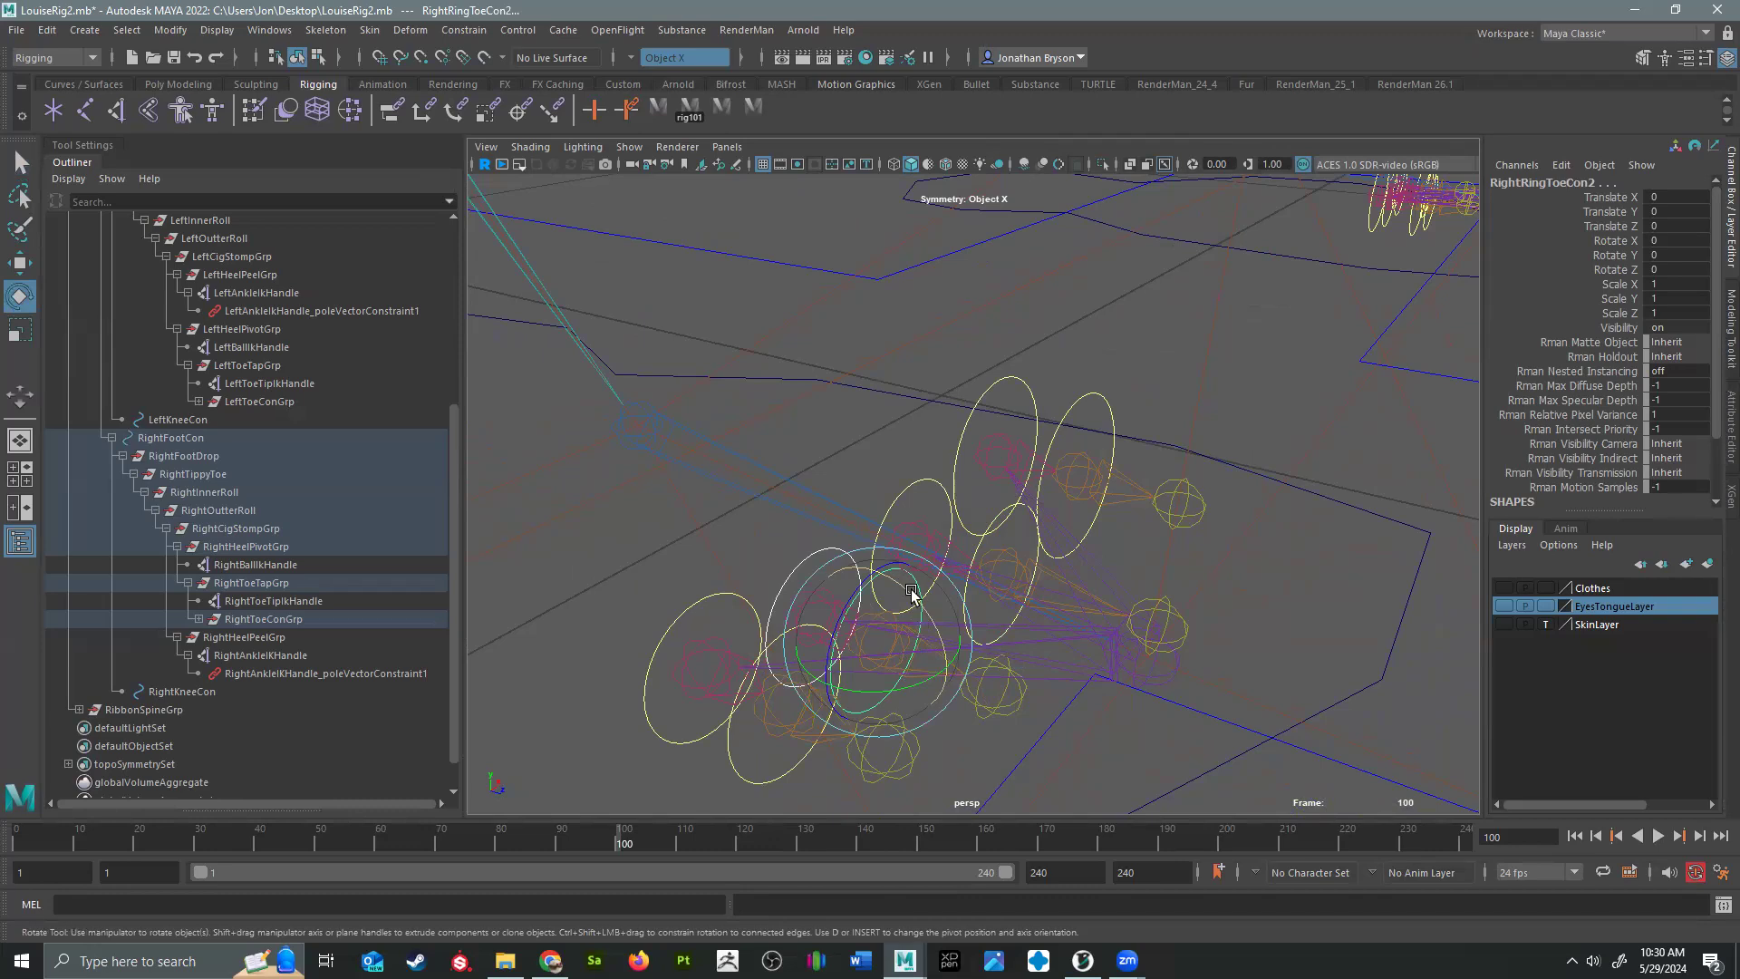
left_click_drag(909, 591, 936, 660)
key("ctrl+z")
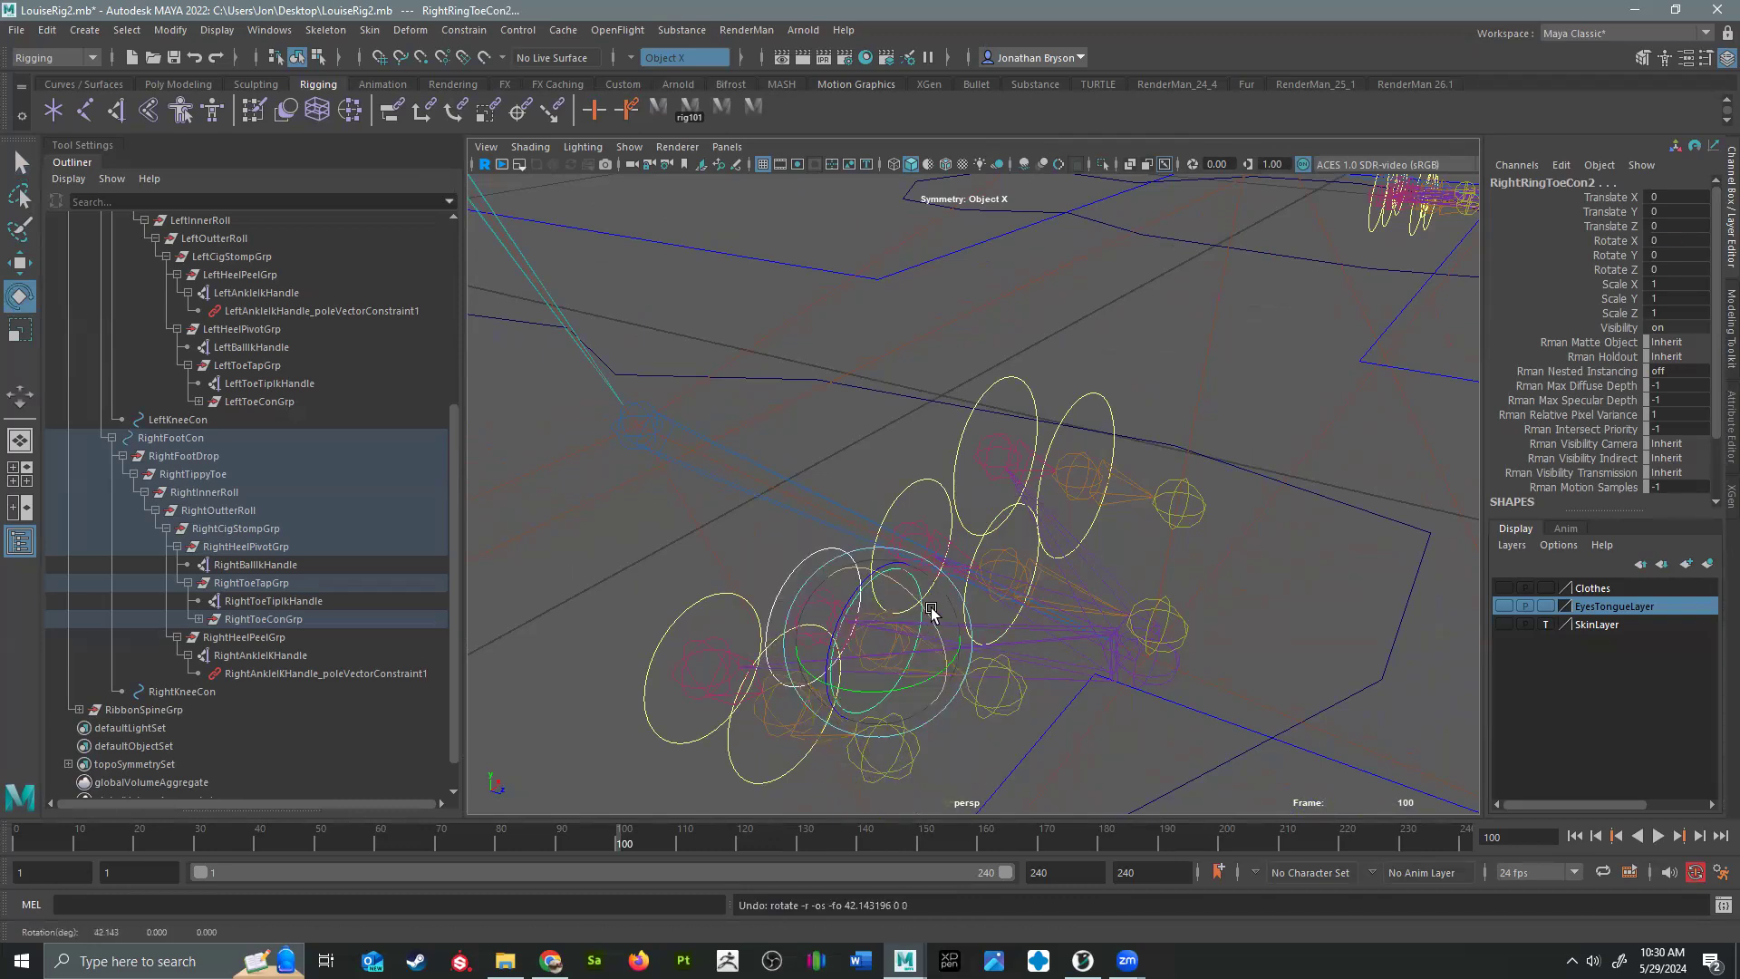
Step: Try moving and rotating the RightFootCon control to test the foot and its toes, undoing each change
scroll(1031, 504, "down", 5)
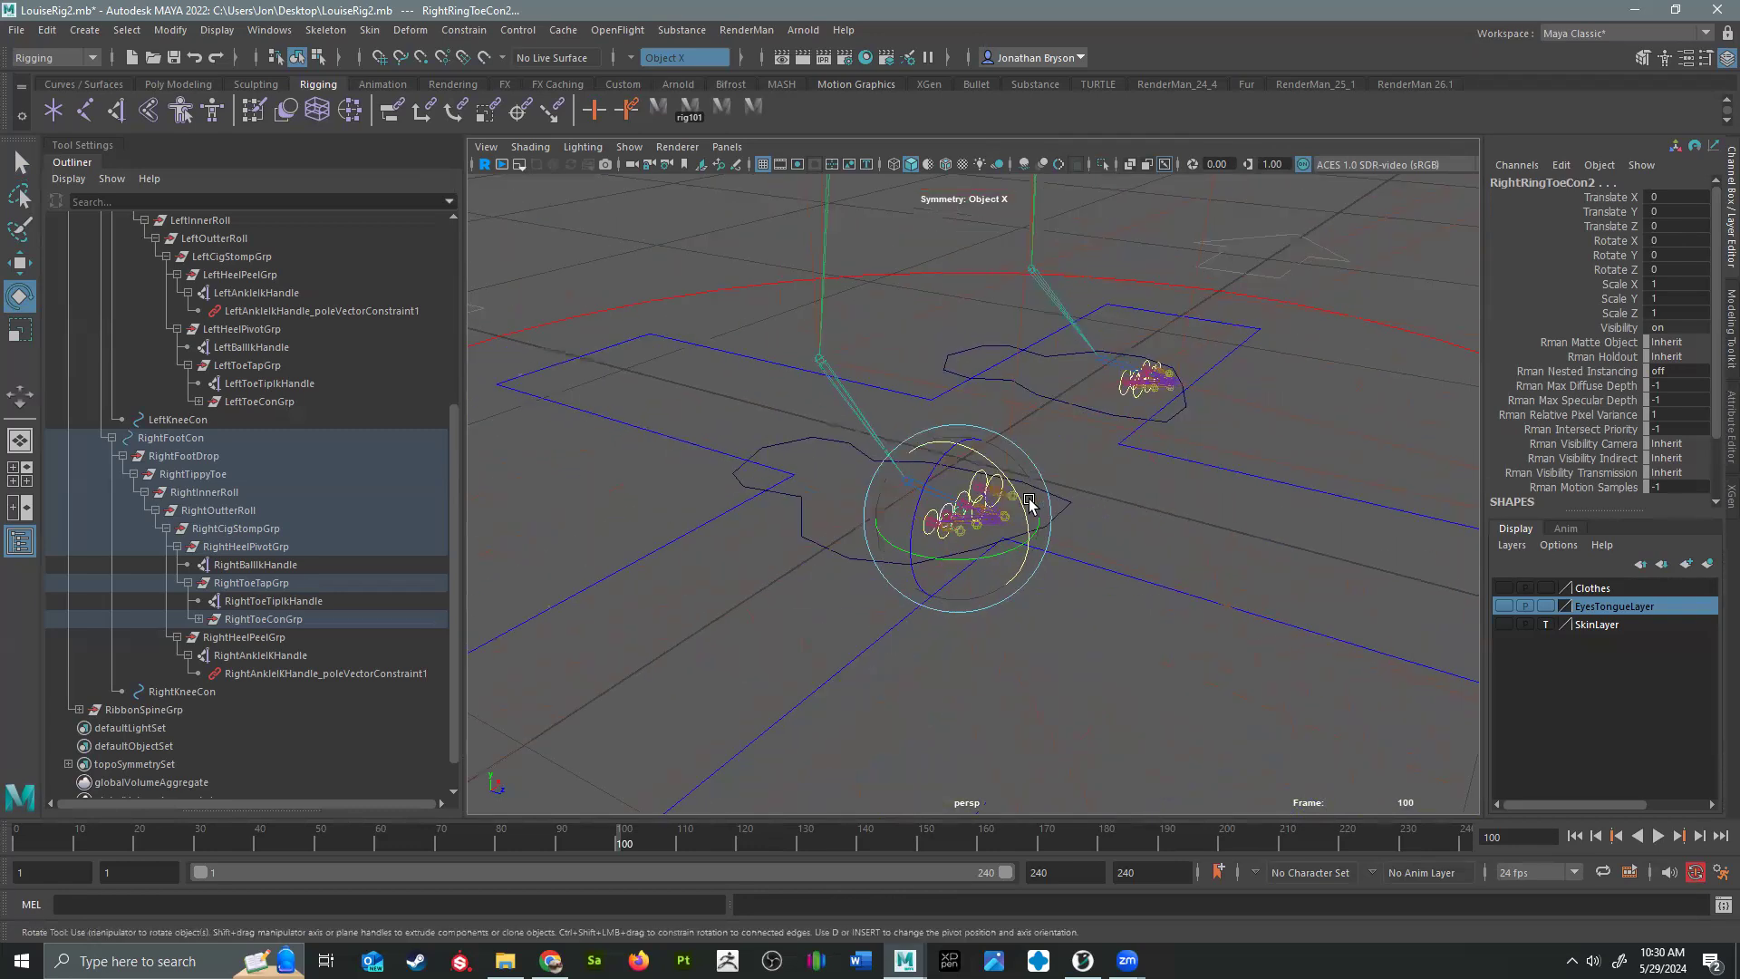
scroll(1031, 504, "down", 3)
left_click_drag(1110, 560, 1144, 579, "alt")
left_click(849, 507)
key("w")
left_click_drag(843, 574, 918, 524, "alt")
left_click_drag(863, 414, 935, 415)
key("ctrl+z")
key("ctrl+z")
key("e")
key("ctrl+z")
left_click_drag(1053, 523, 907, 550, "alt")
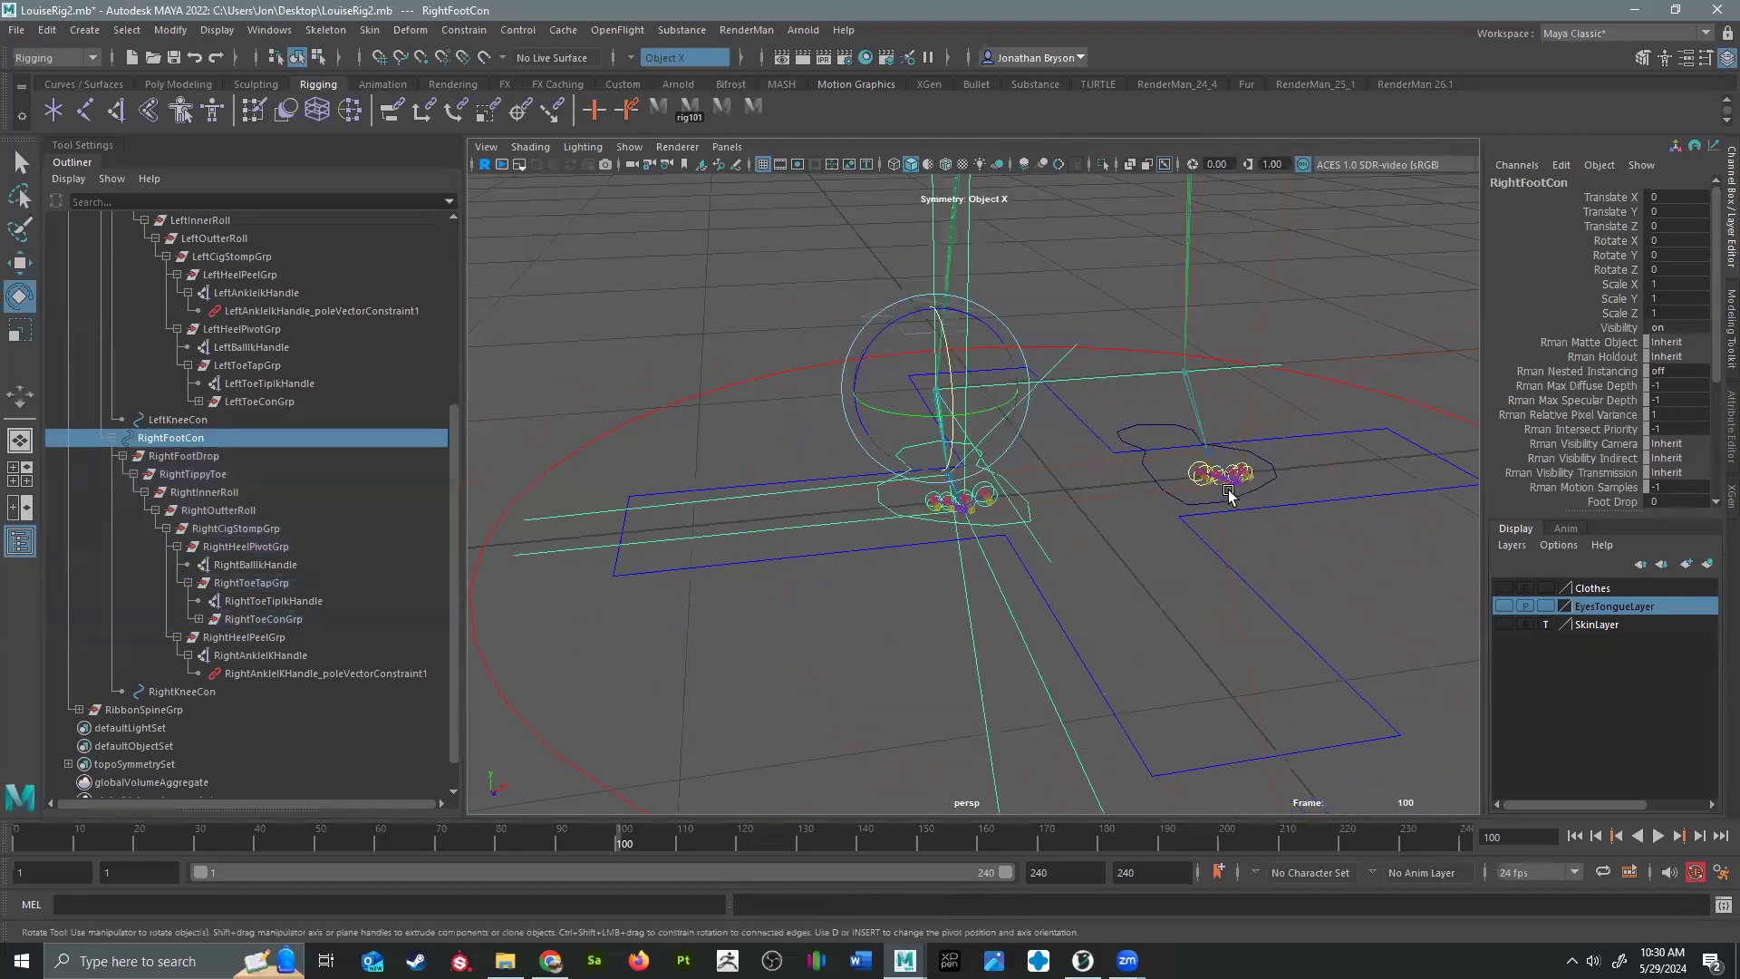
Step: Test-rotate the left foot control and undo the rotation
left_click(1156, 474)
left_click_drag(1273, 506, 968, 488, "alt")
left_click_drag(1025, 418, 1107, 388)
key("ctrl+z")
Step: Test-move the controls above the left foot control in the hierarchy, including PlacementCon, undoing each move
key("w")
left_click_drag(1070, 492, 1247, 566, "alt")
key("Up")
left_click_drag(1019, 516, 1225, 474)
key("ctrl+z")
key("Down")
left_click_drag(1019, 516, 862, 566)
Step: Collapse the LeftFootCon and RightFootCon hierarchies in the Outliner
left_click(112, 439)
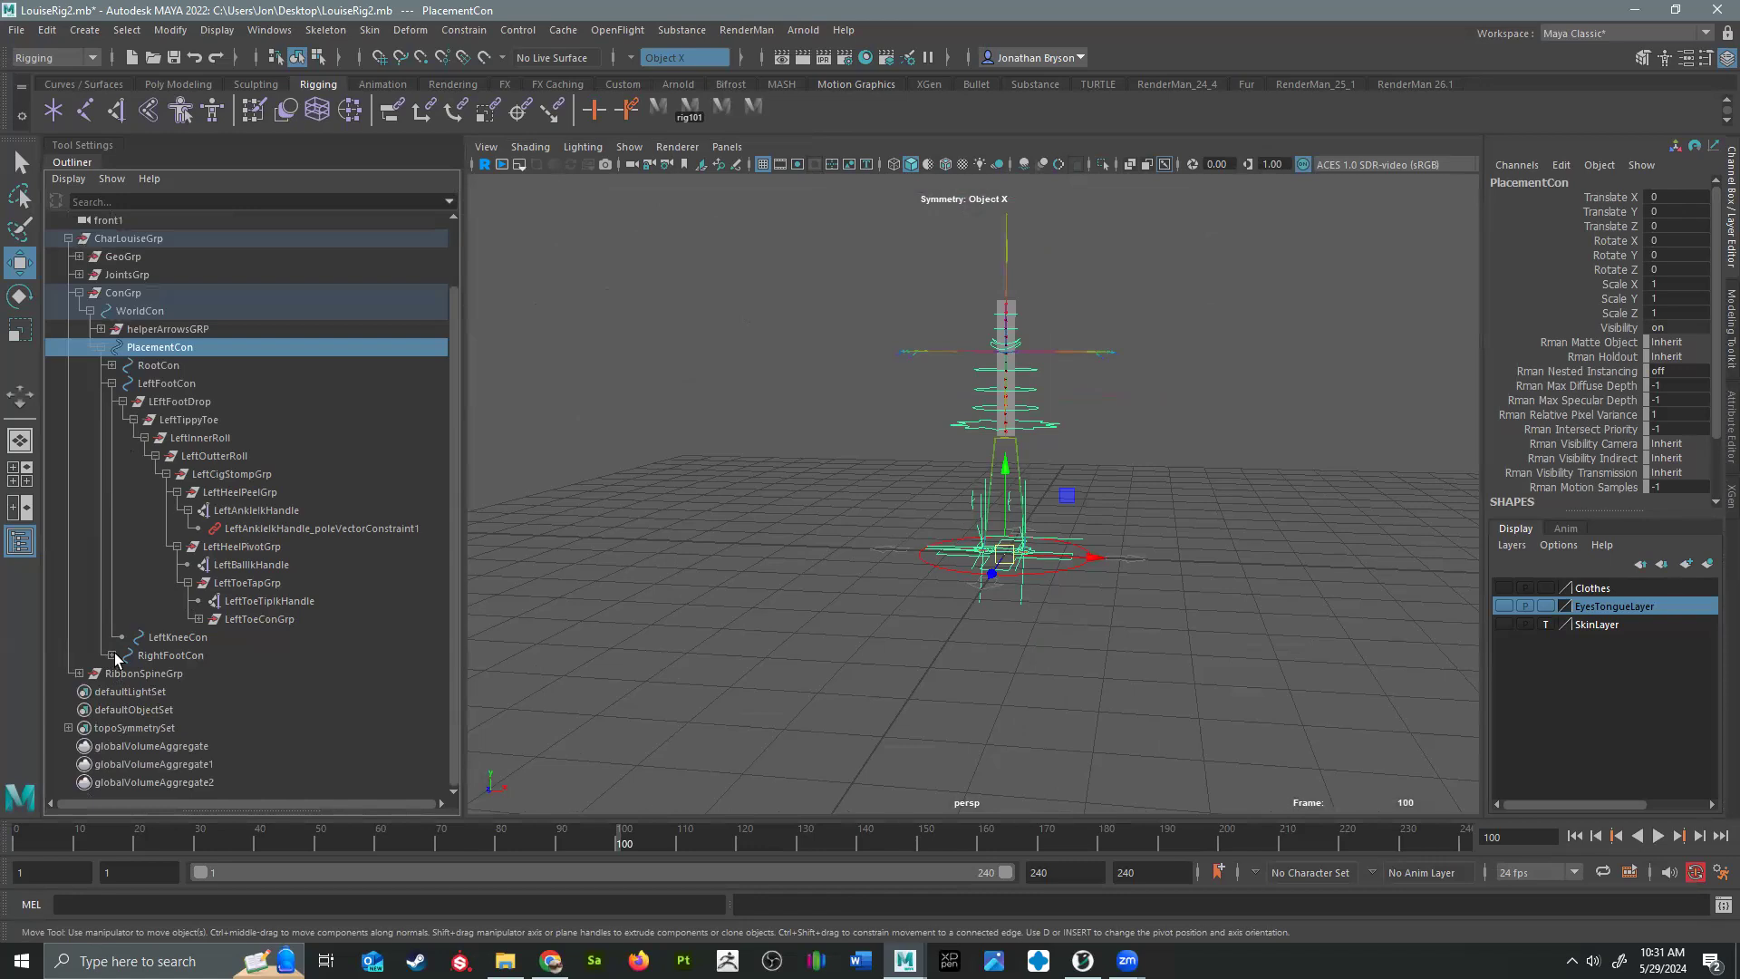
left_click(112, 656)
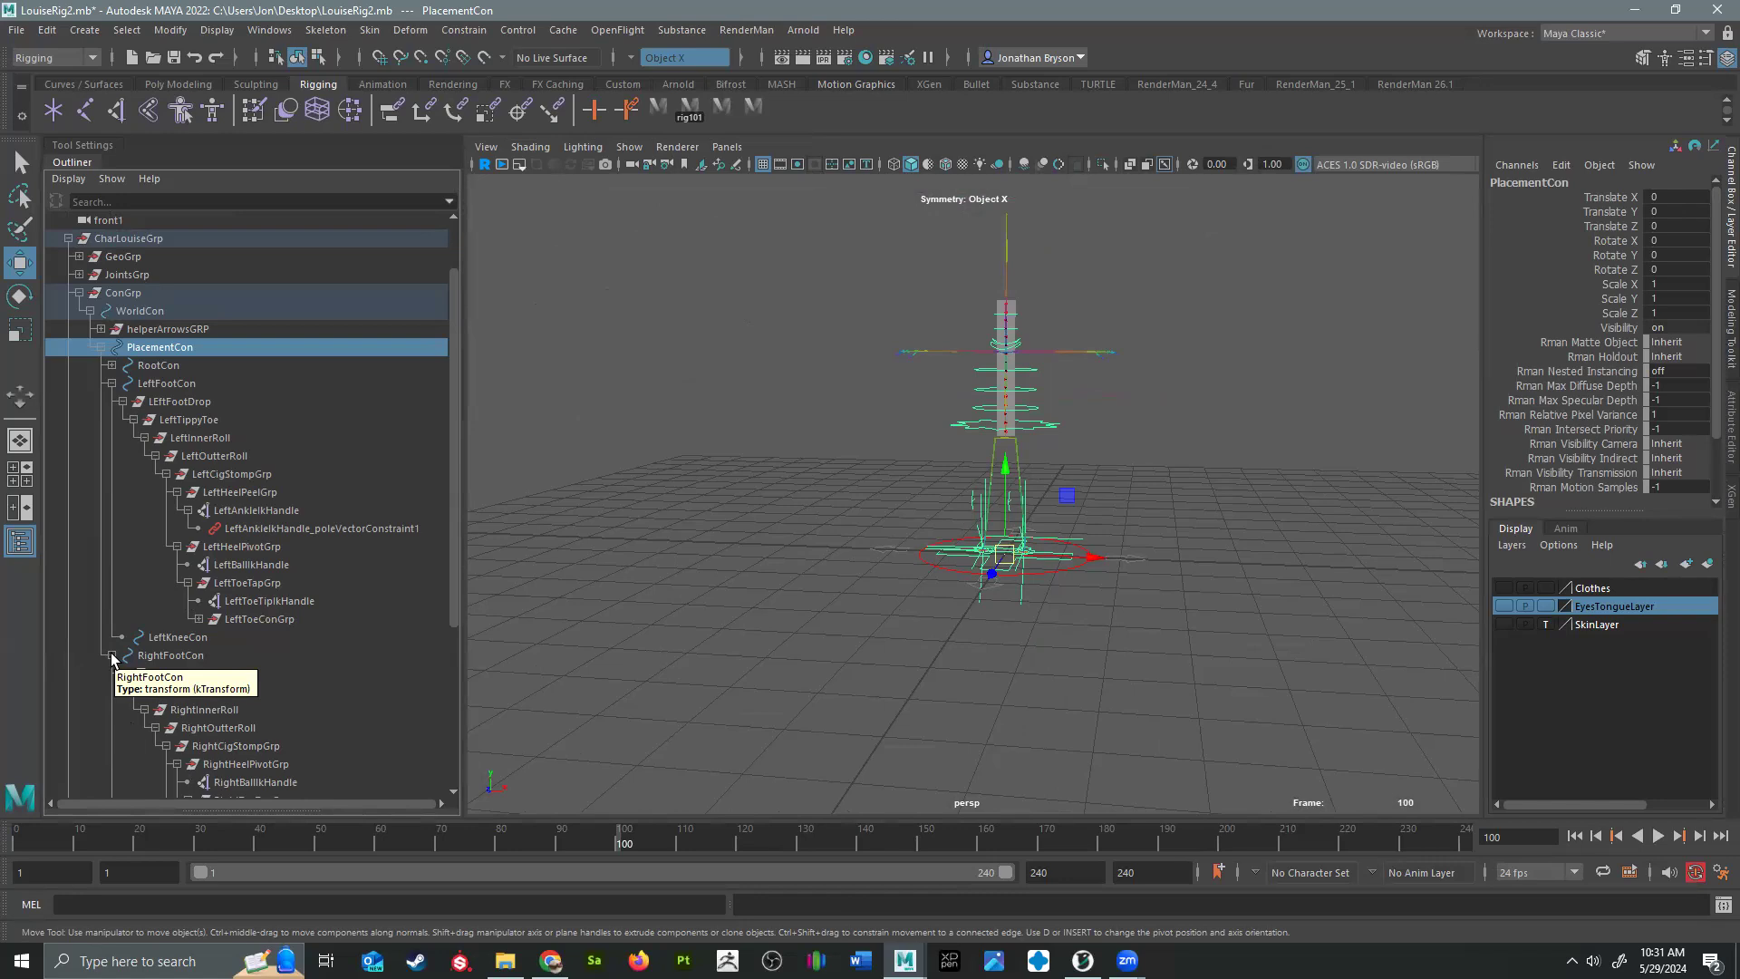
left_click_drag(1003, 506, 820, 535, "alt")
right_click_drag(925, 540, 1247, 554, "alt")
middle_click_drag(908, 504, 906, 585, "alt")
left_click_drag(907, 585, 738, 454, "alt")
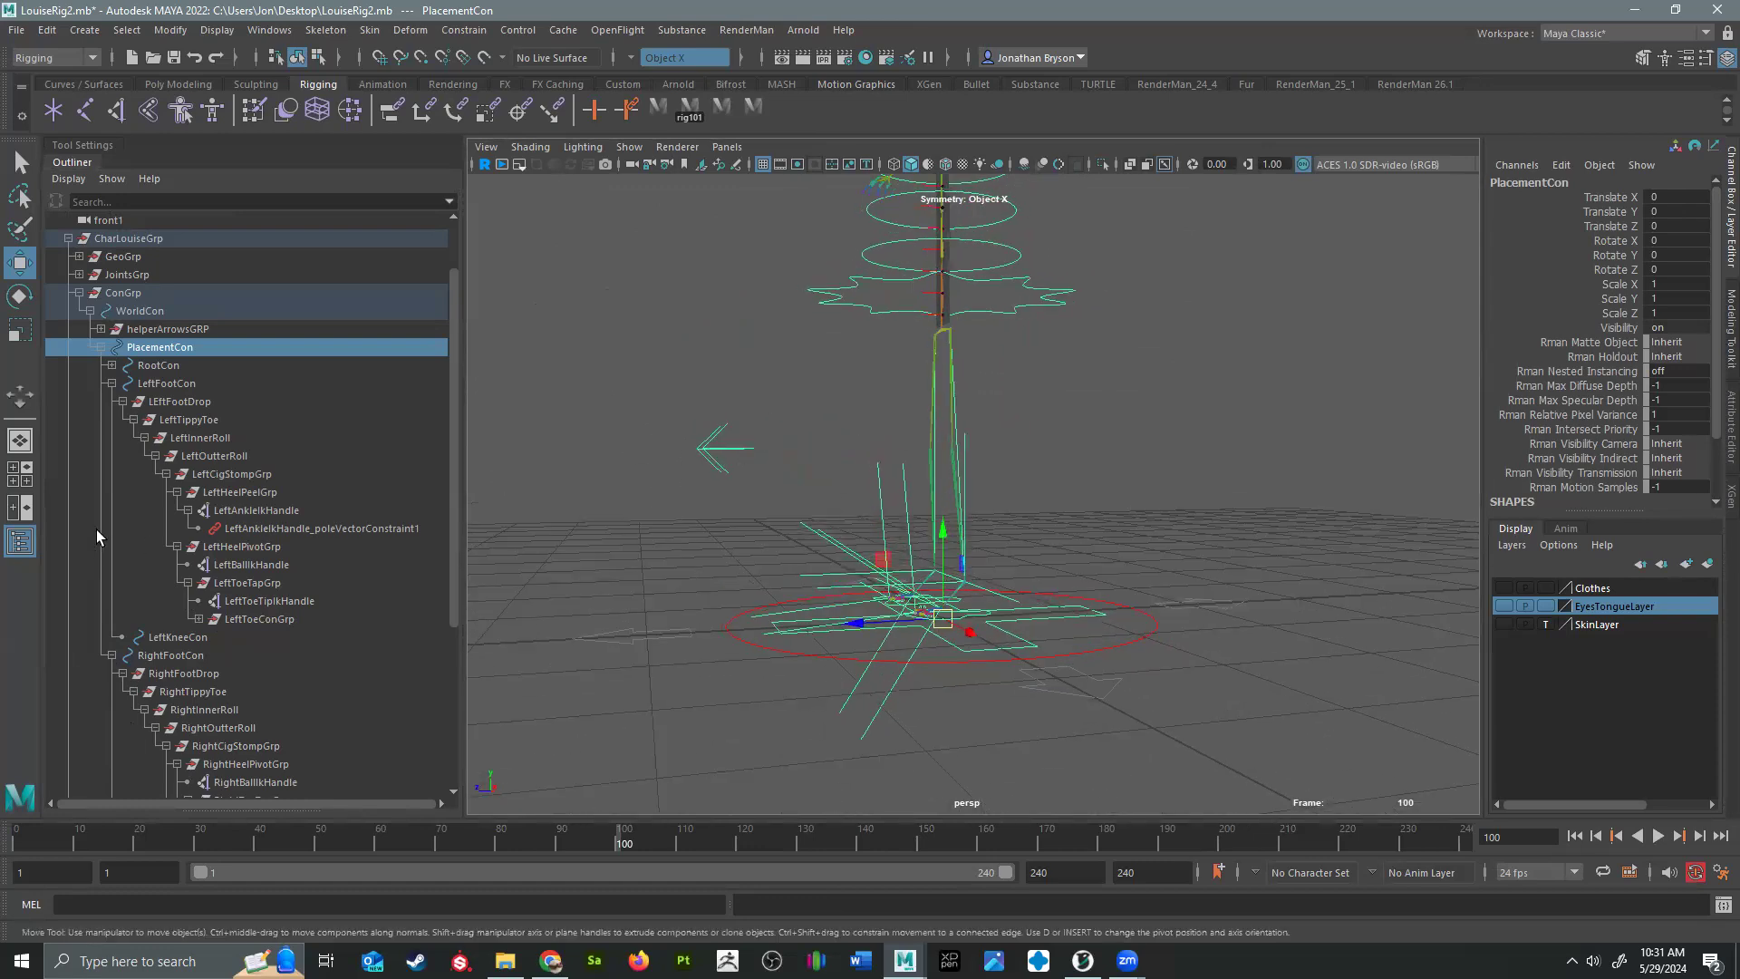
left_click(111, 382)
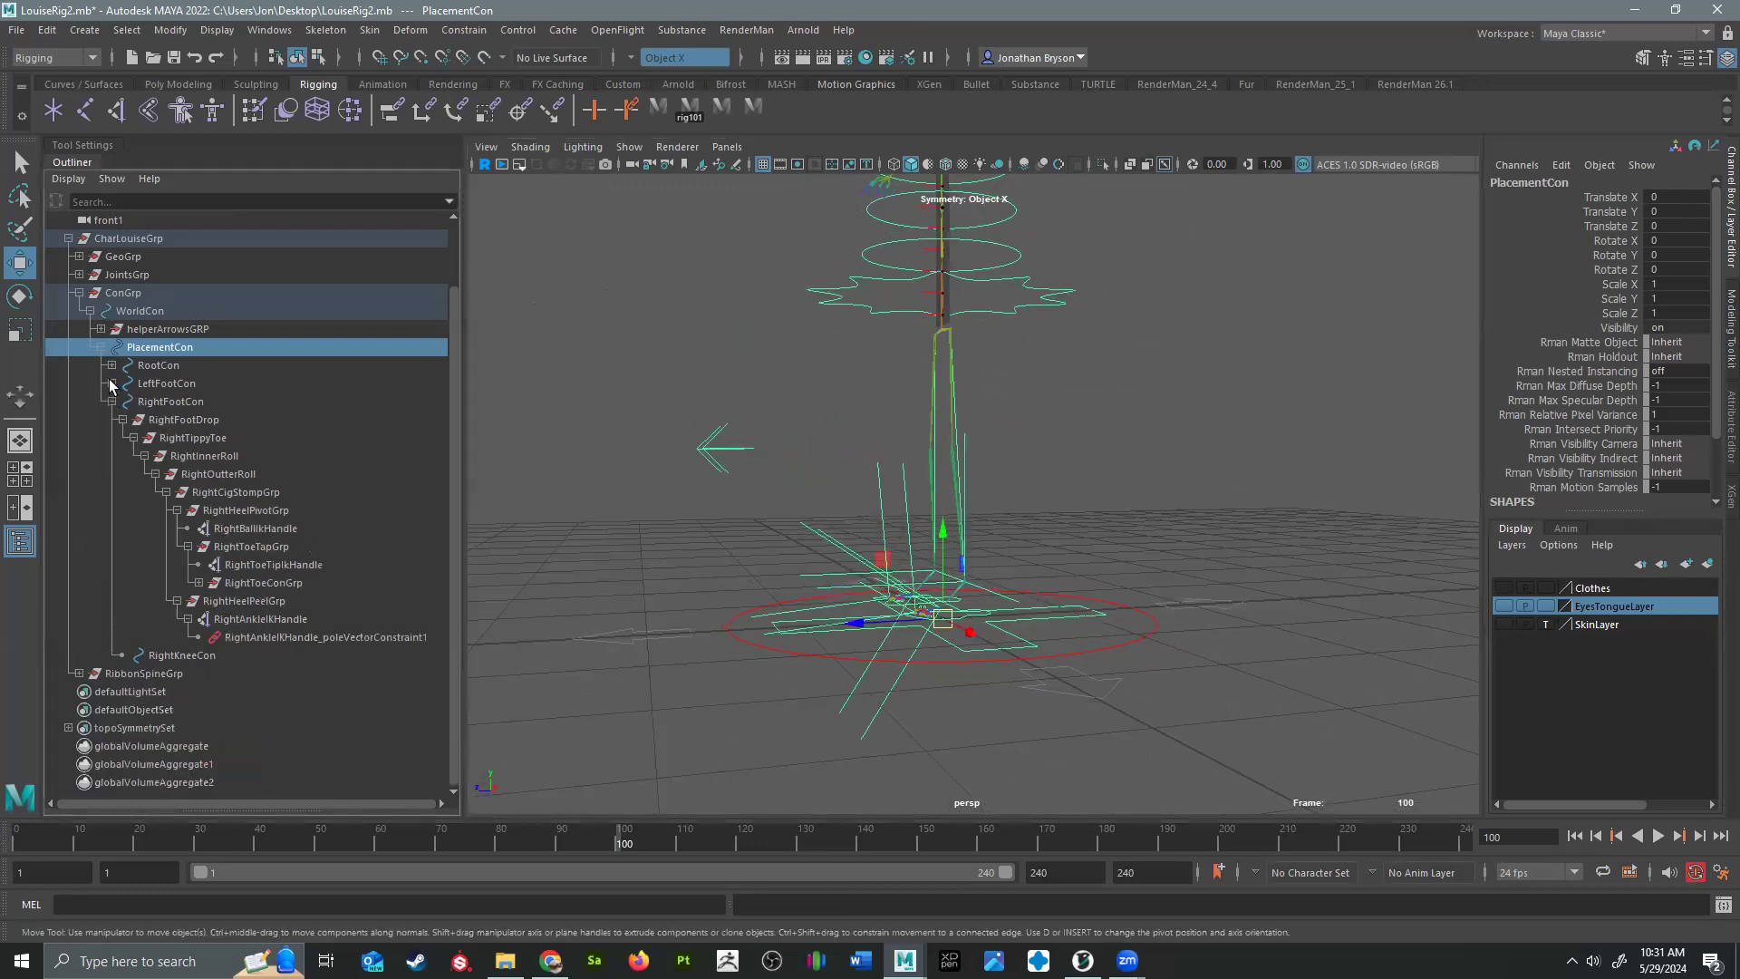
left_click(112, 402)
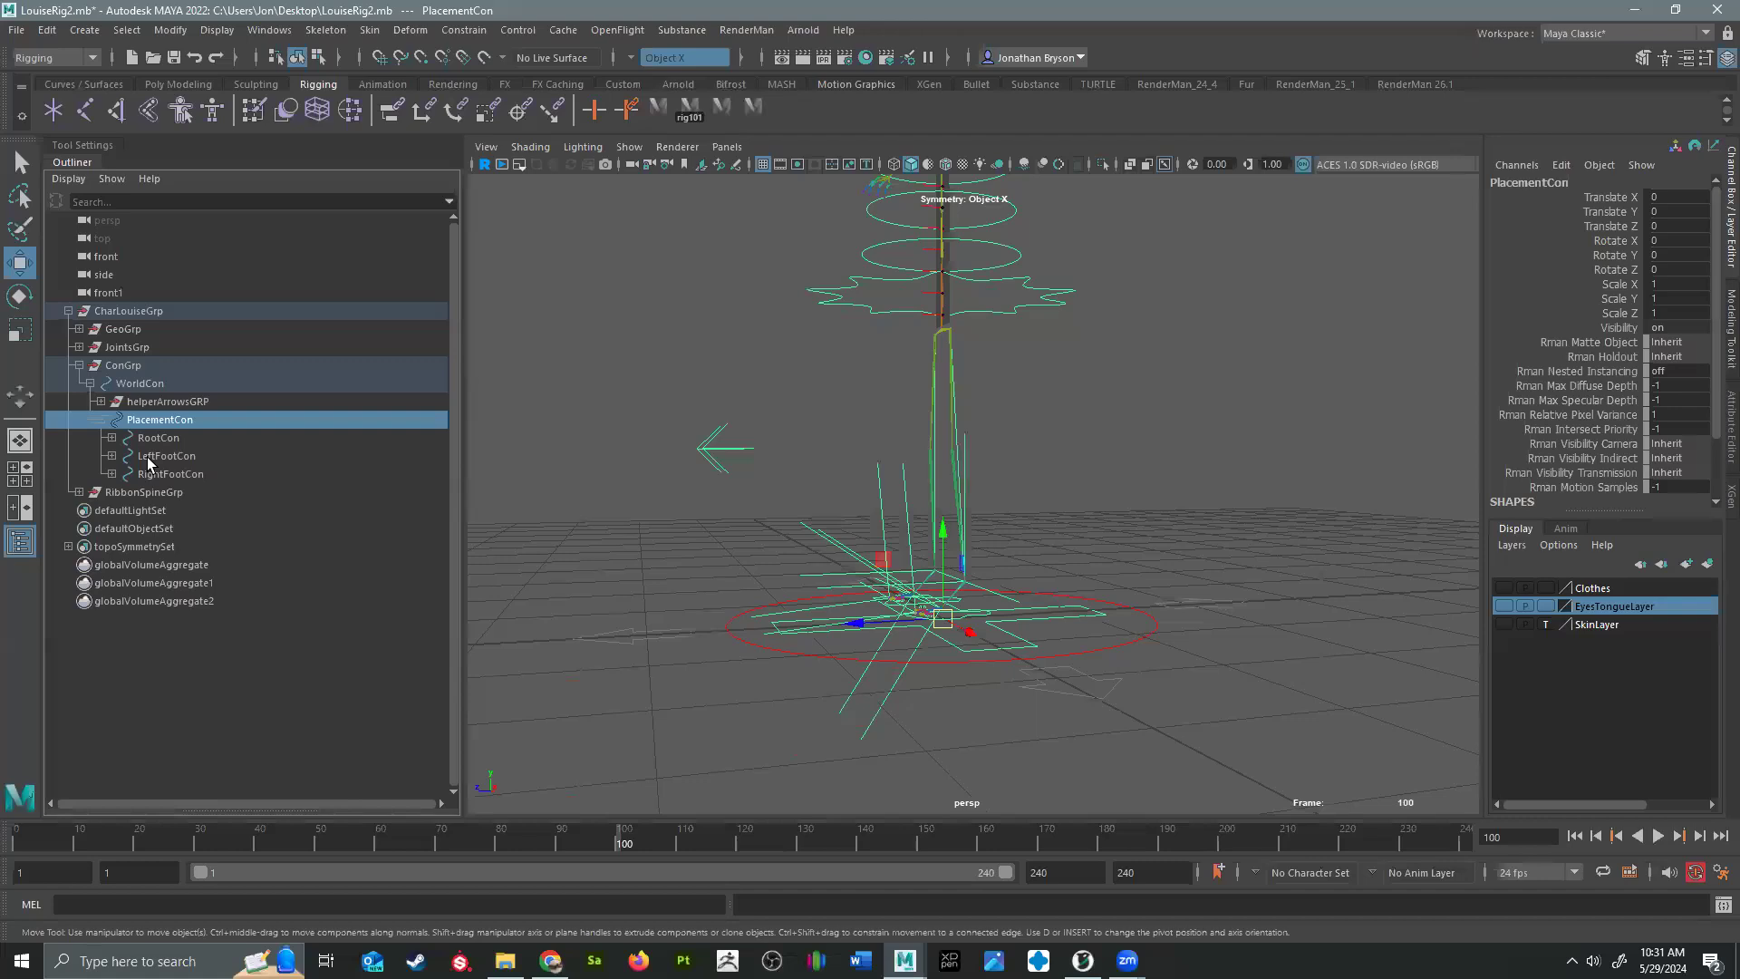
Step: Select LeftFootCon, RightFootCon and RootCon in turn under PlacementCon to examine what each control governs
left_click(147, 457)
left_click(144, 472)
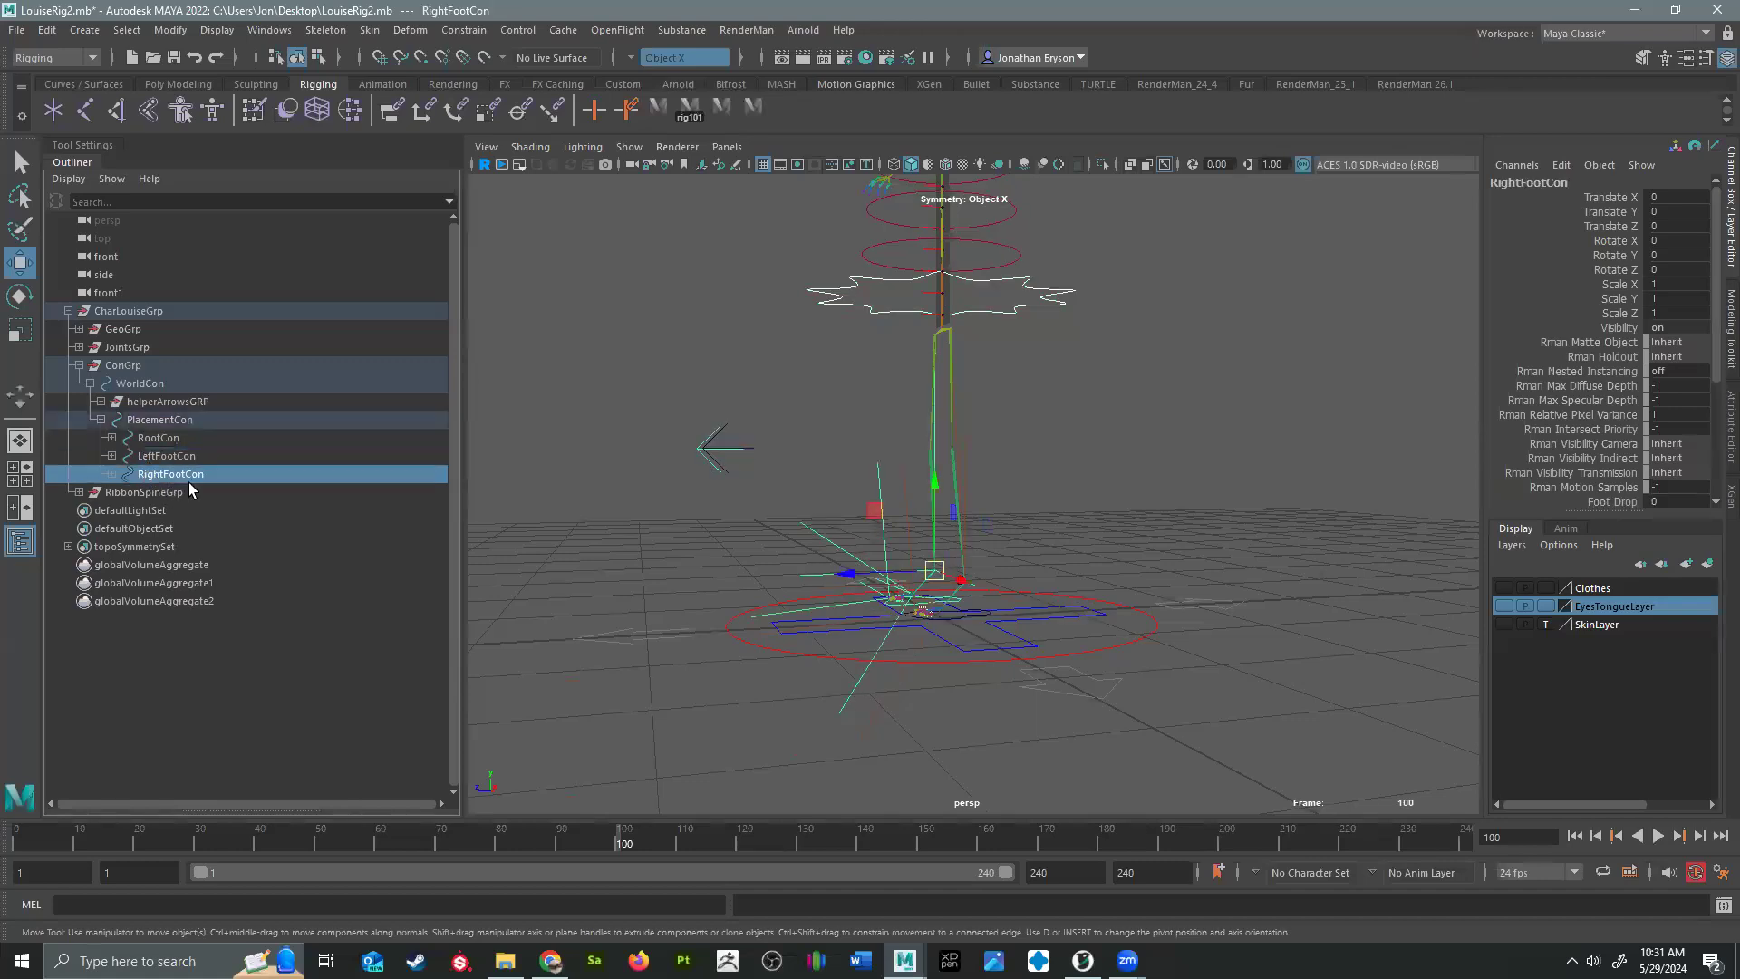
left_click_drag(826, 565, 938, 686, "alt")
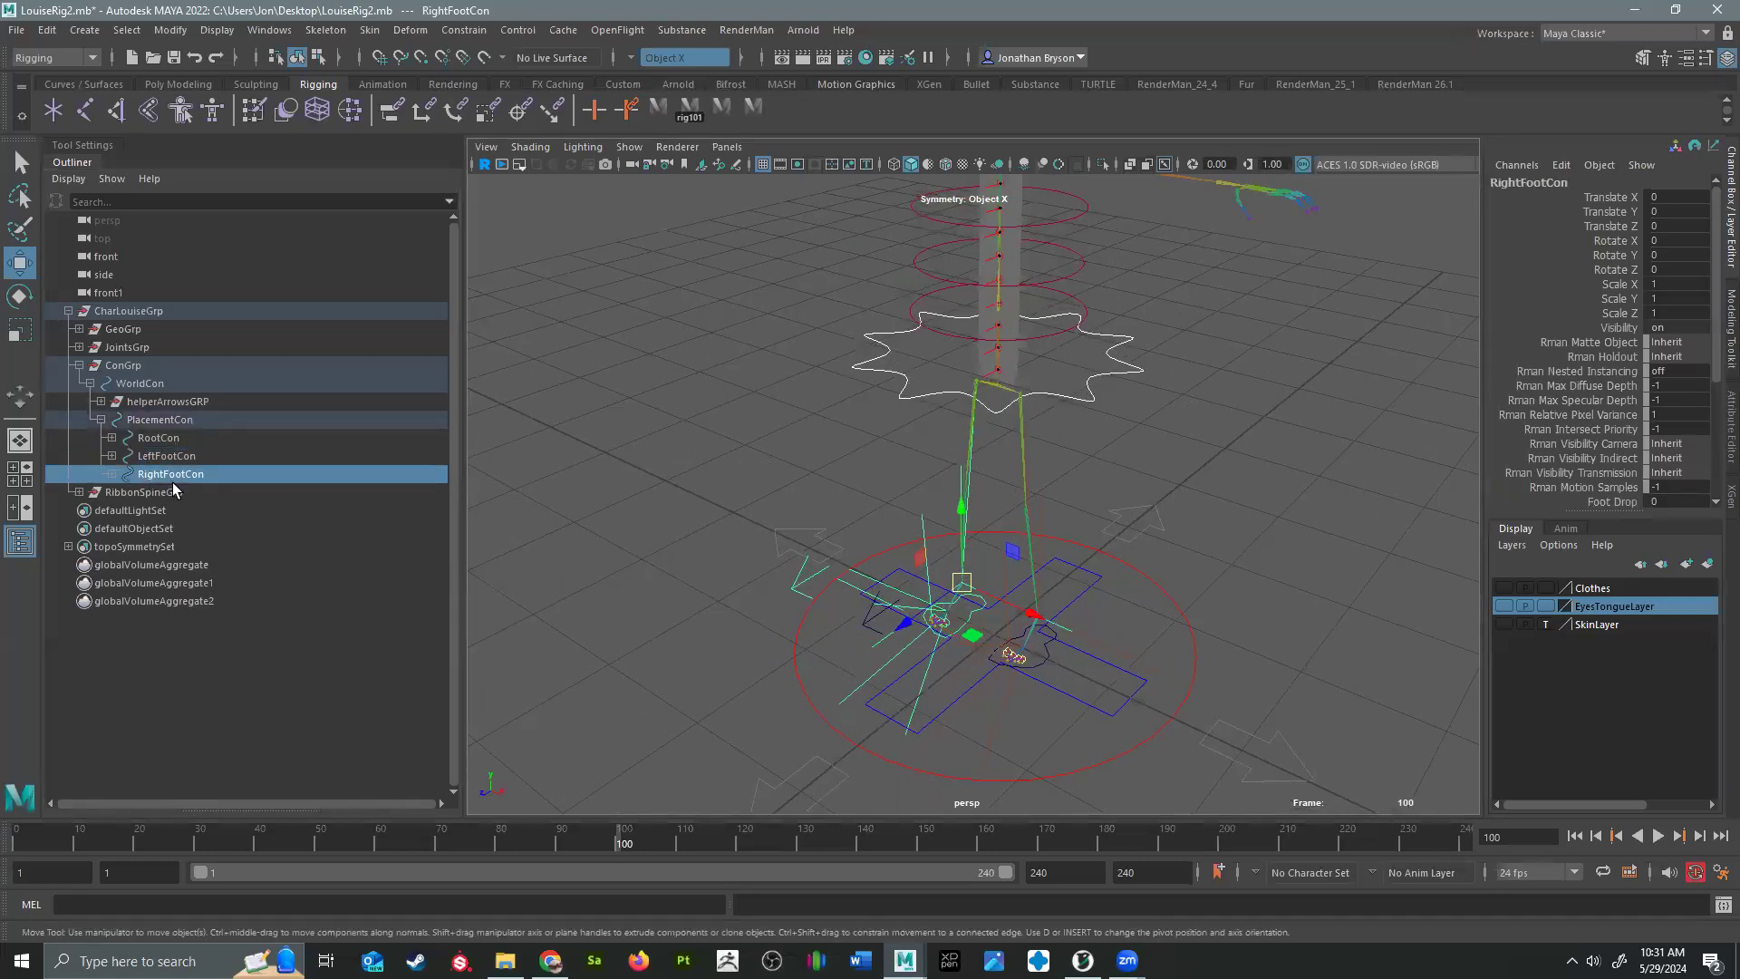
left_click(158, 439)
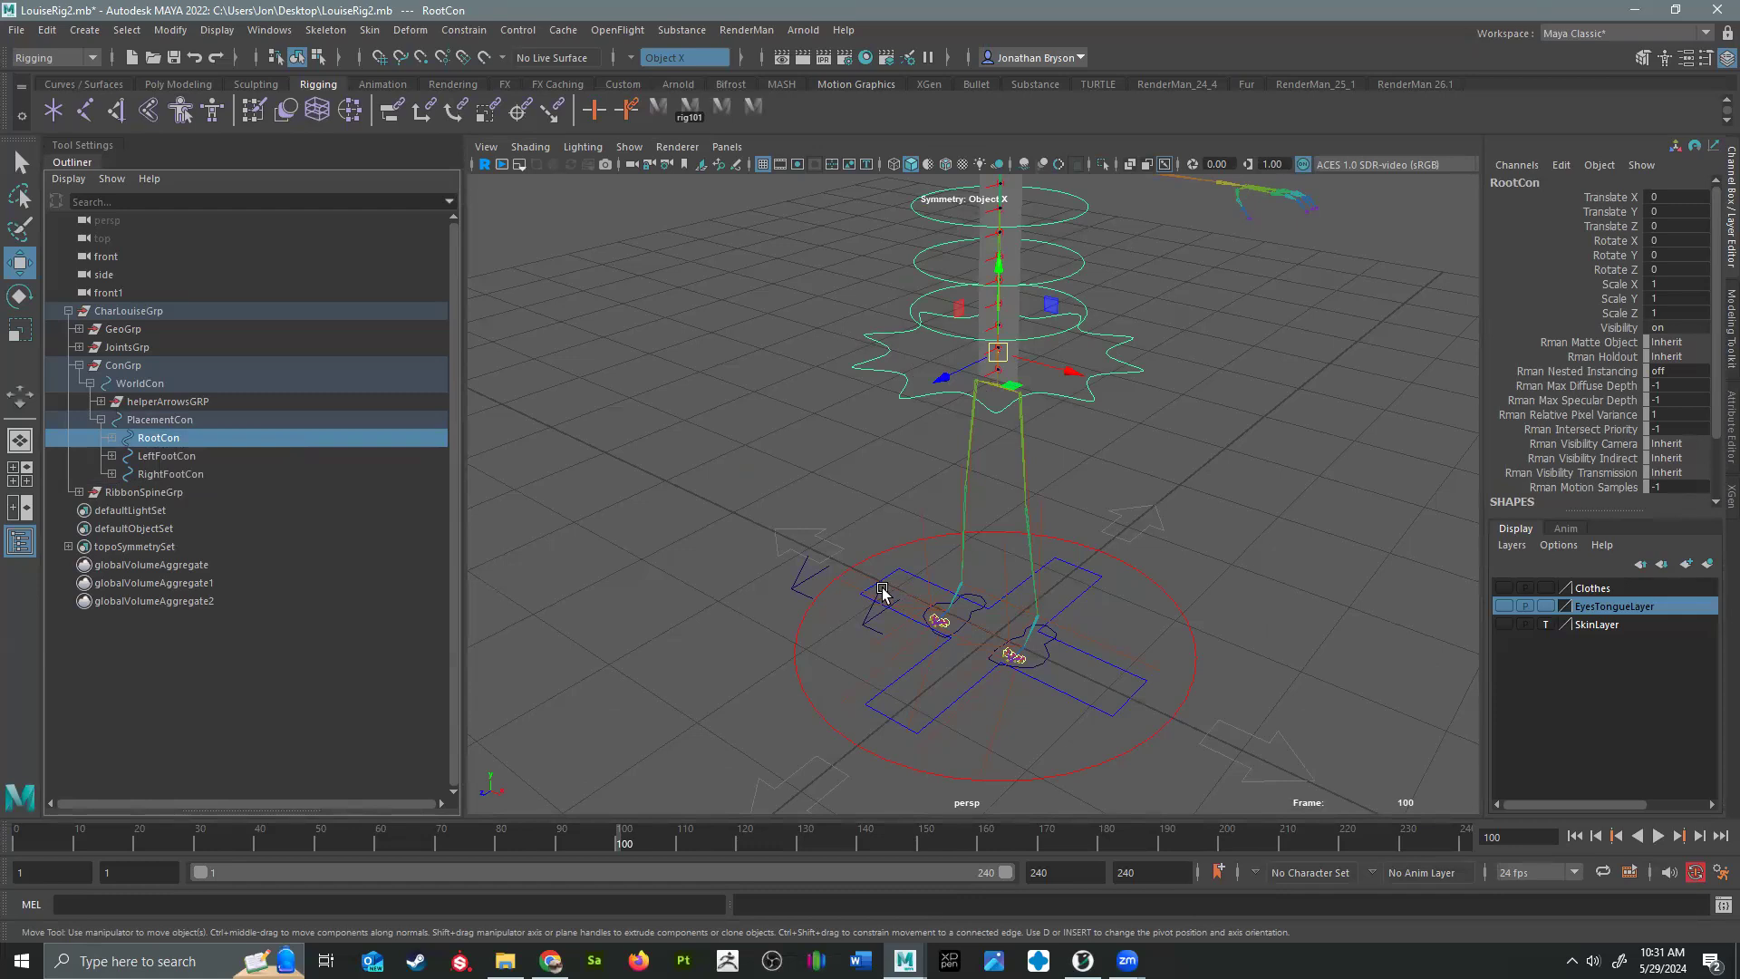
left_click_drag(915, 690, 835, 620, "alt")
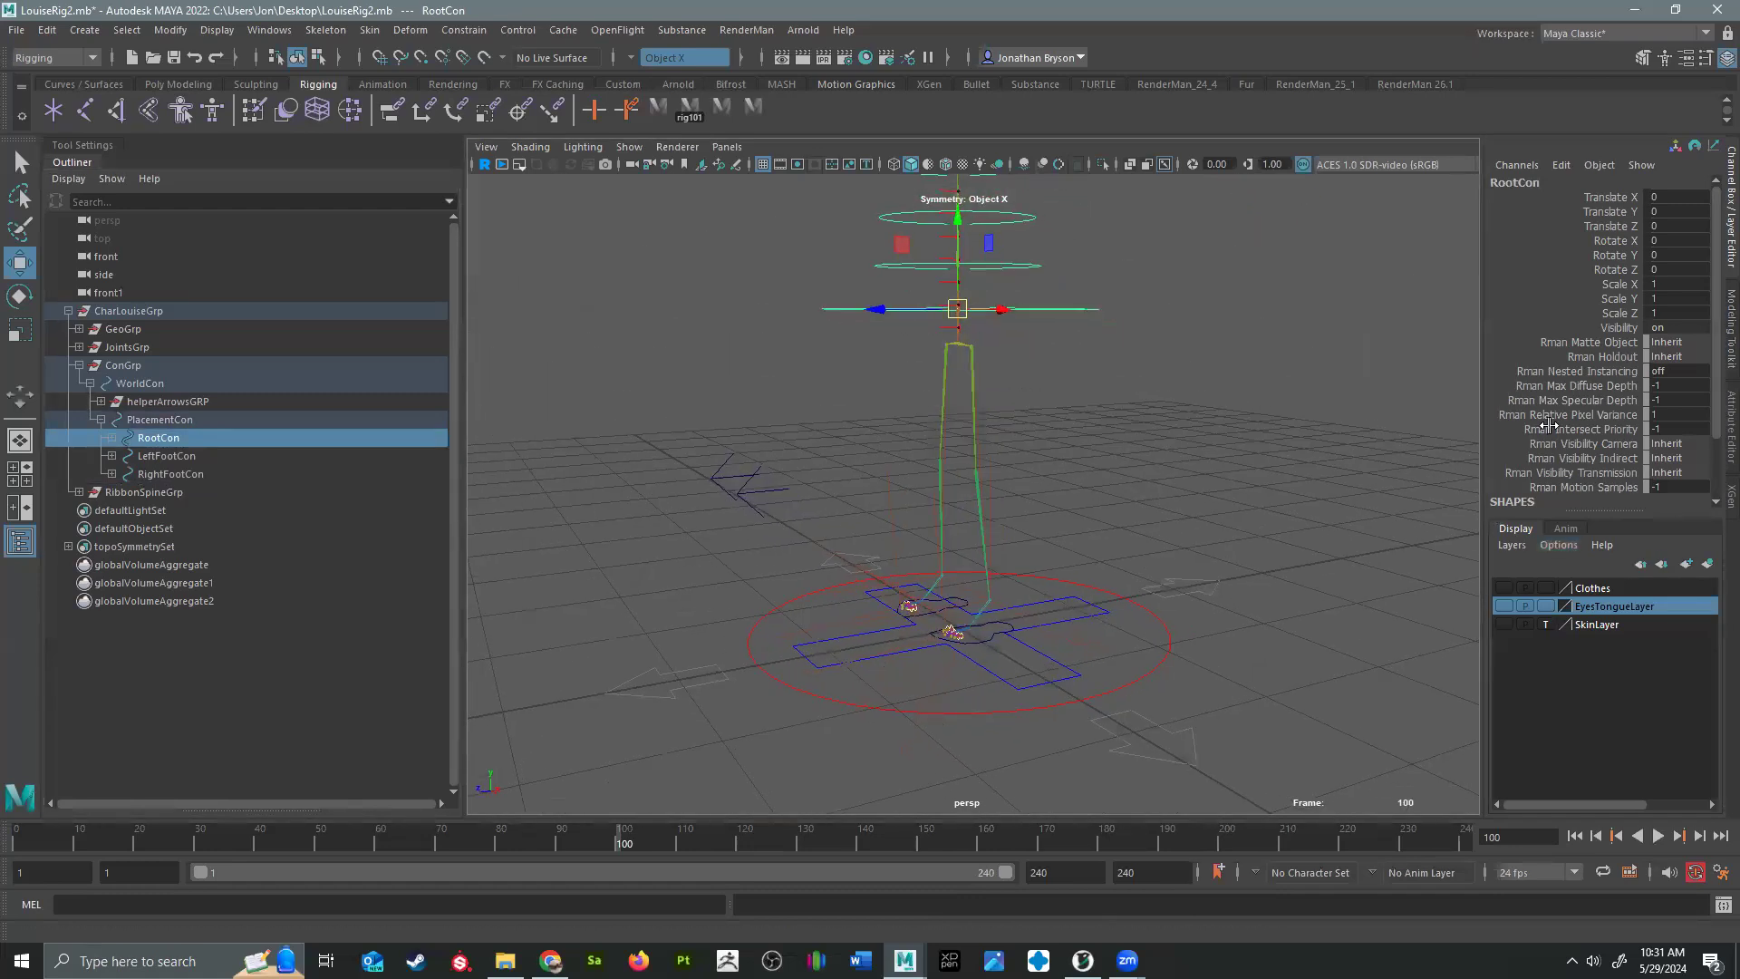